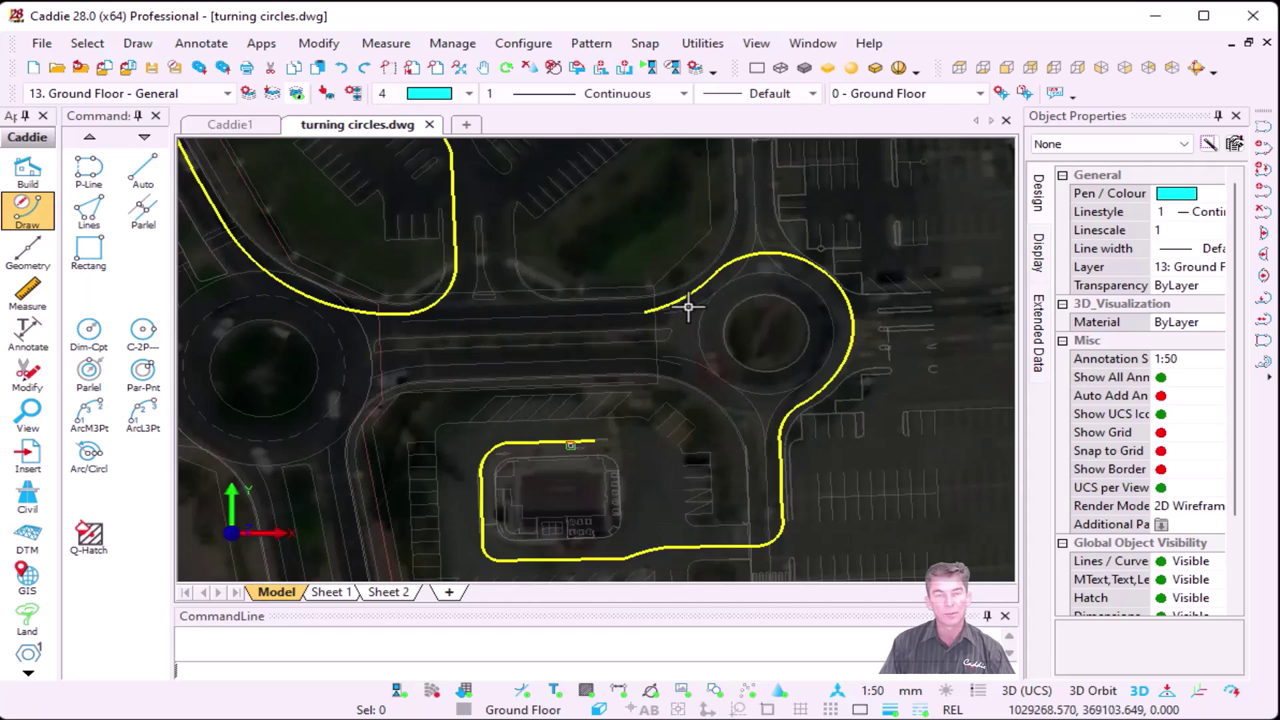
- Hide the aerial photo background with Layering & Display > Show Last Layer Display
click(678, 302)
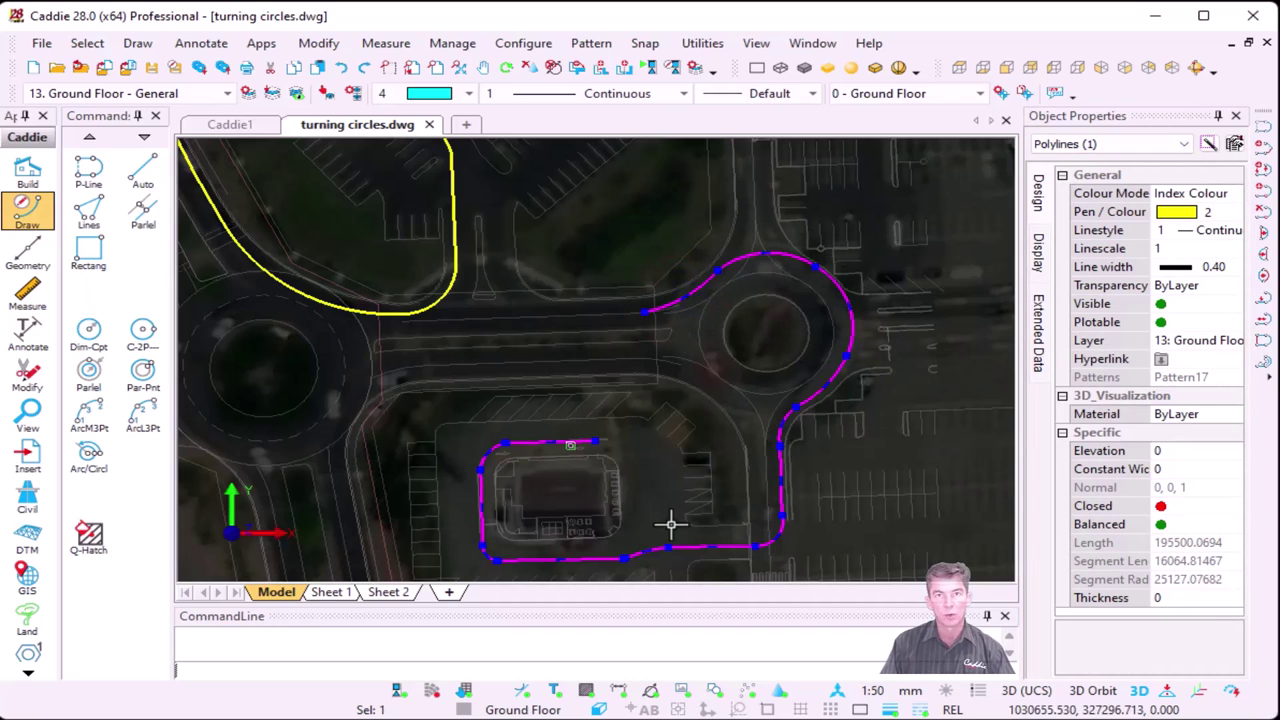
key(Escape)
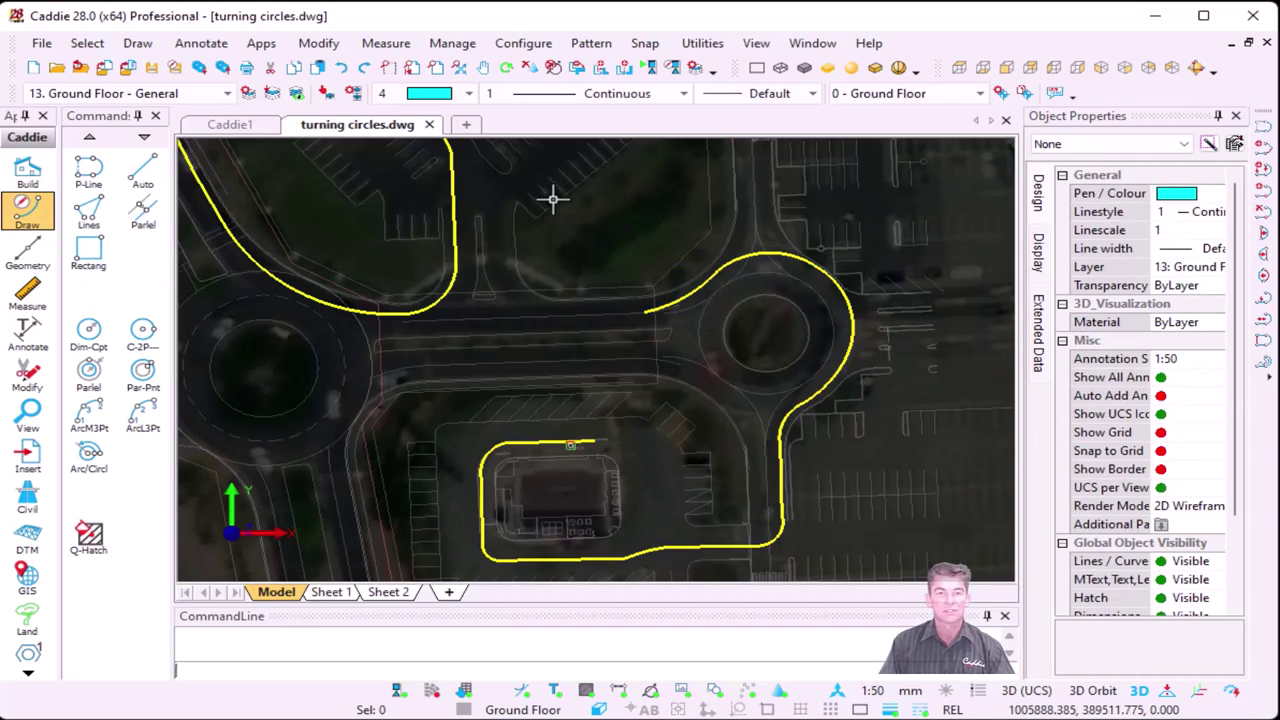
right_click(545, 192)
mouse_move(766, 467)
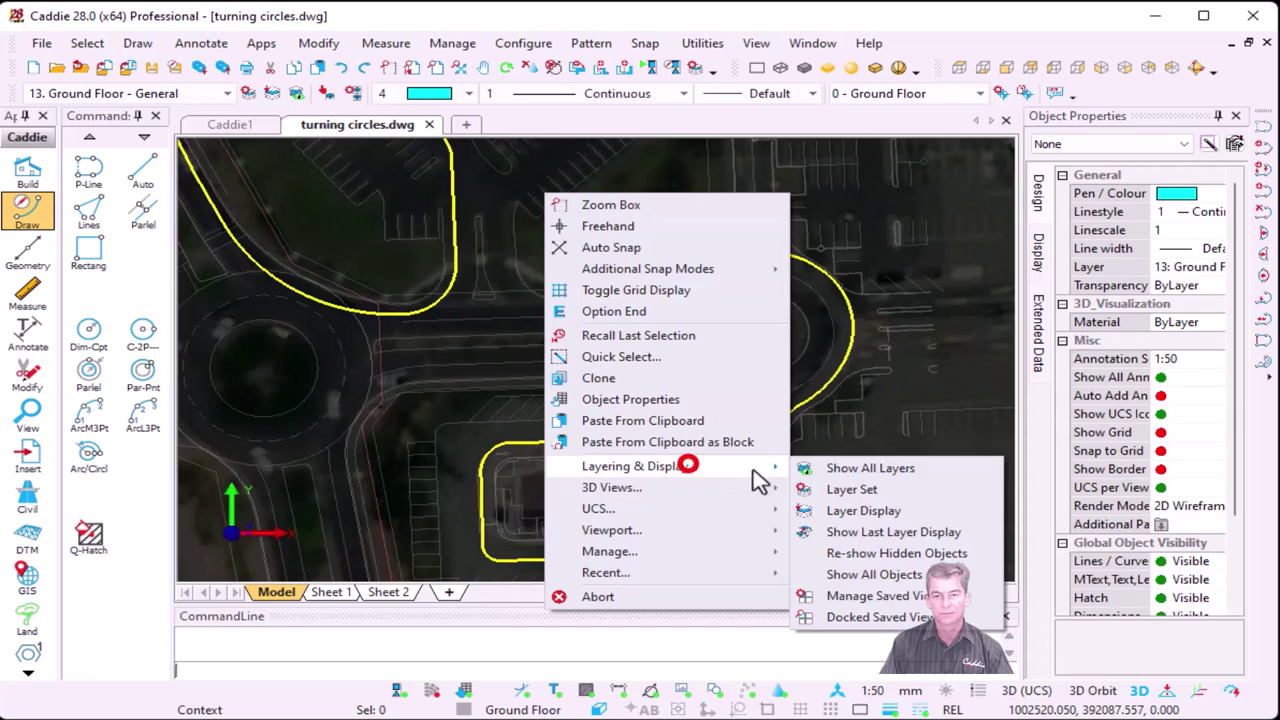
click(910, 532)
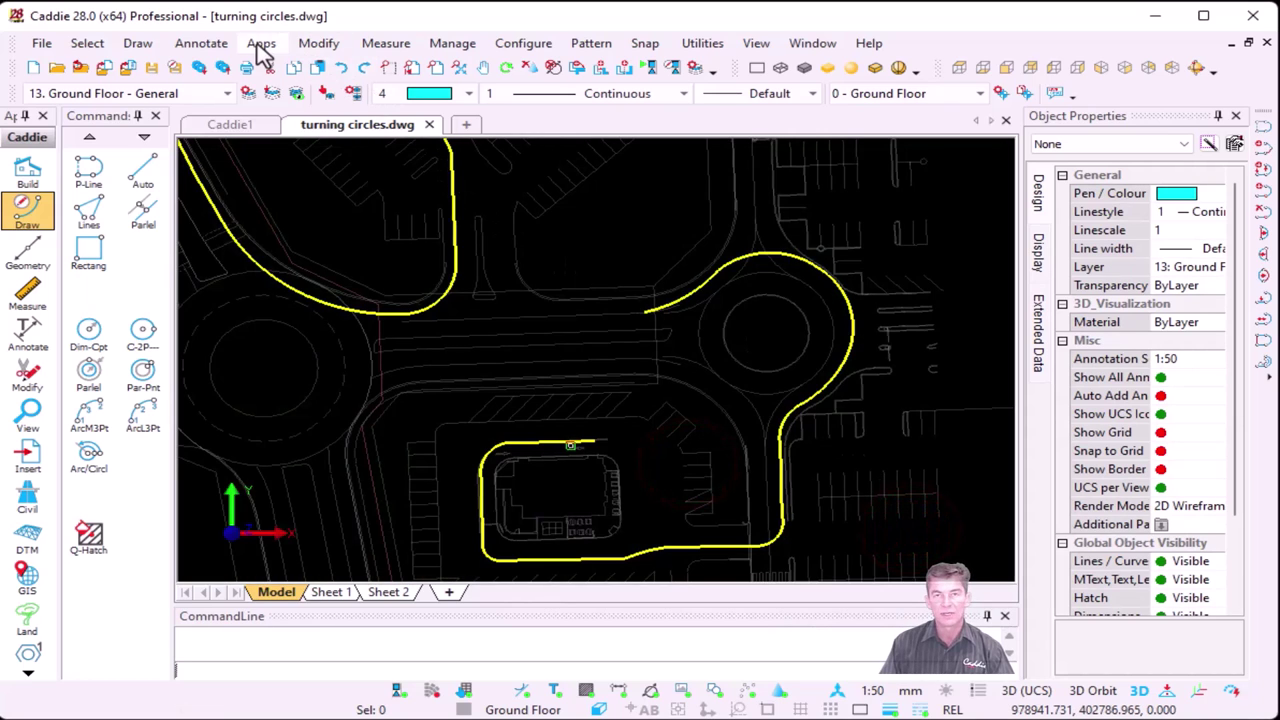
- Start a new vehicle swept path analysis from Apps > Civil > Vehicle Turning
click(261, 46)
mouse_move(297, 70)
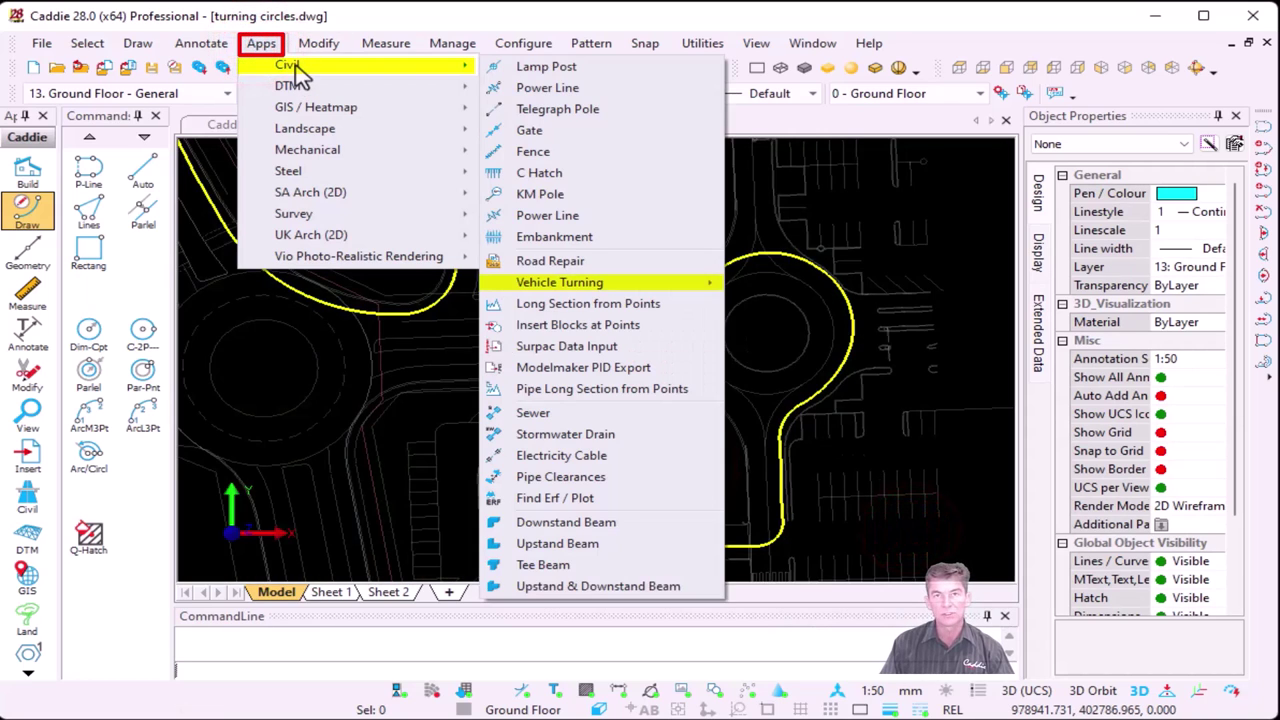
mouse_move(659, 284)
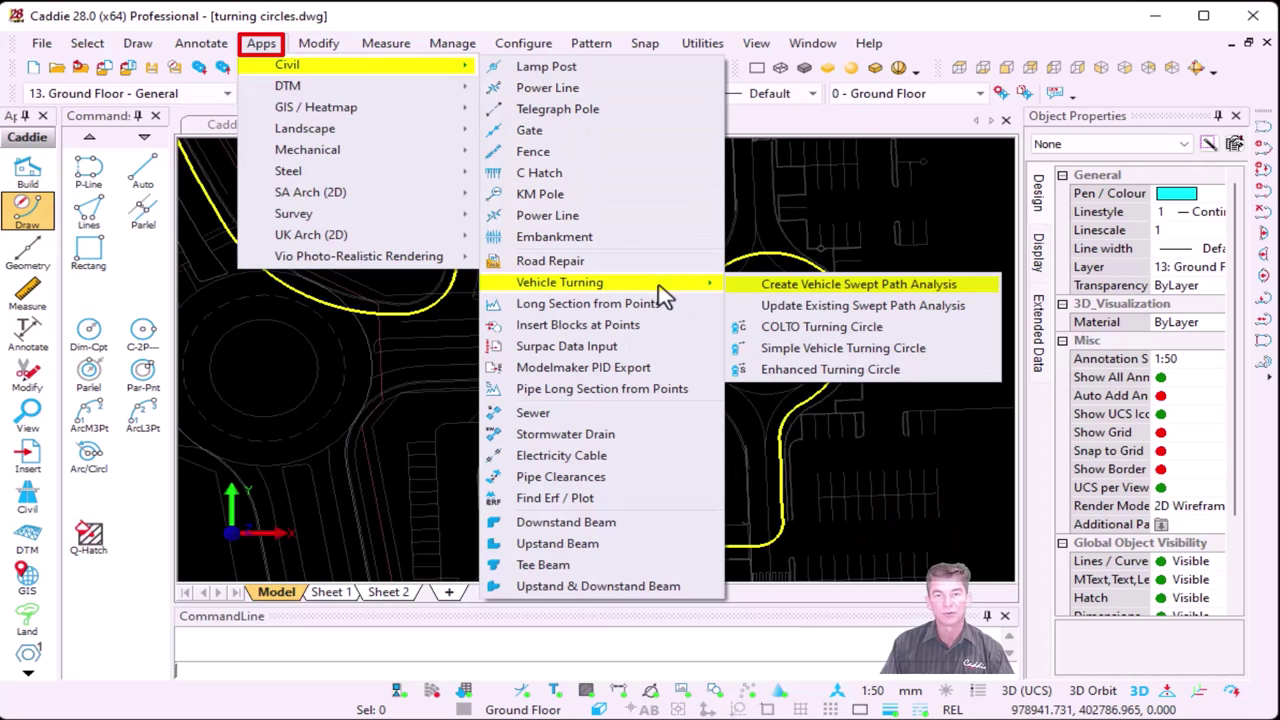
click(843, 284)
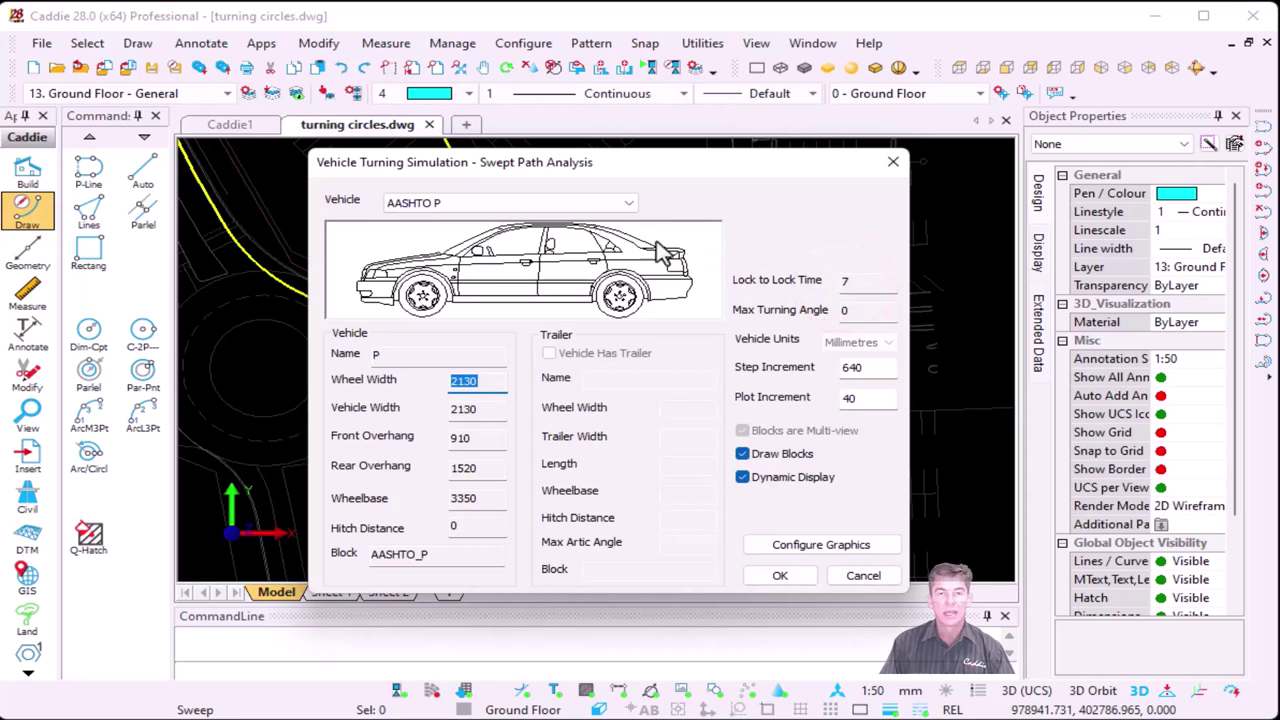
- Browse the vehicle types and select the AASHTO P car as the vehicle
click(628, 202)
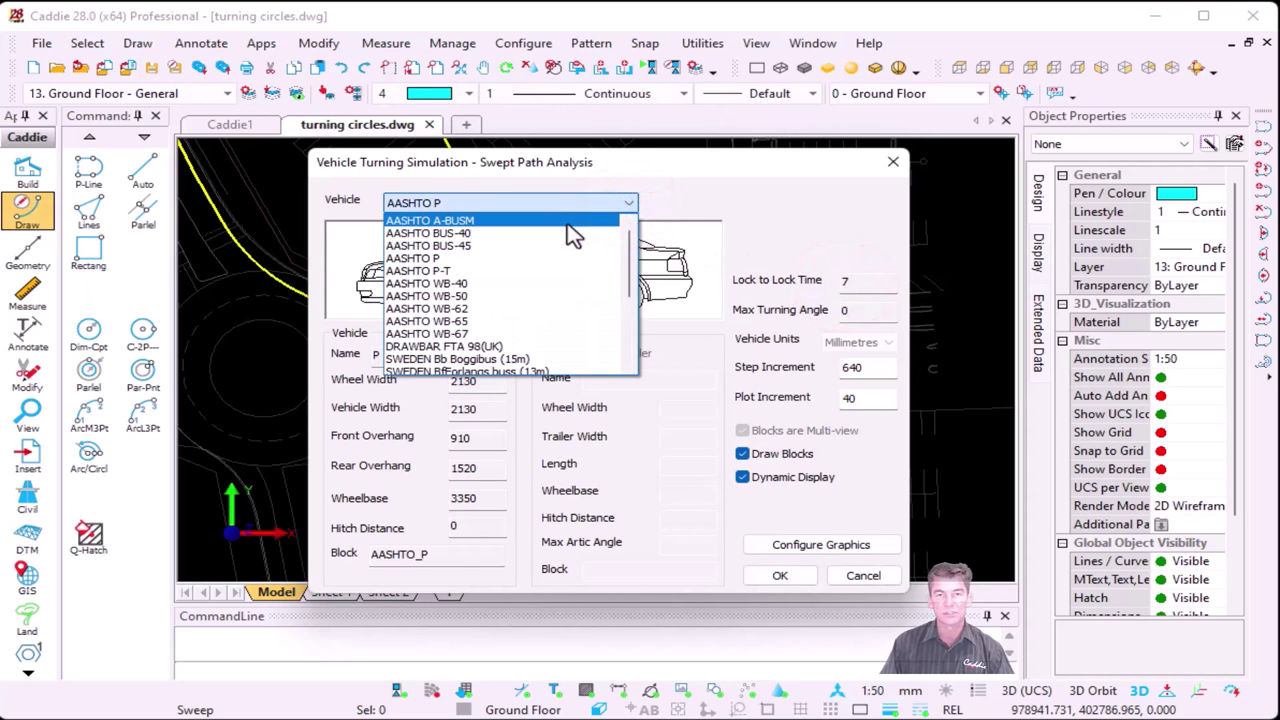
click(566, 221)
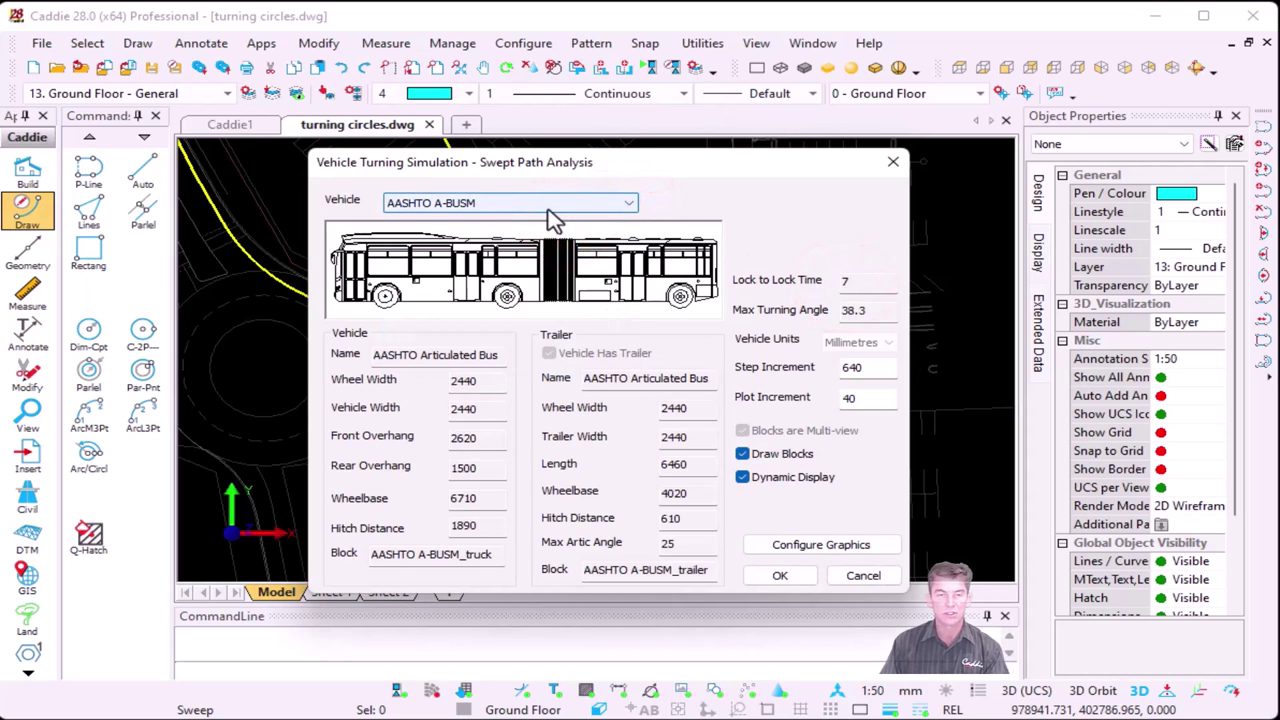
scroll(593, 200, down, 1)
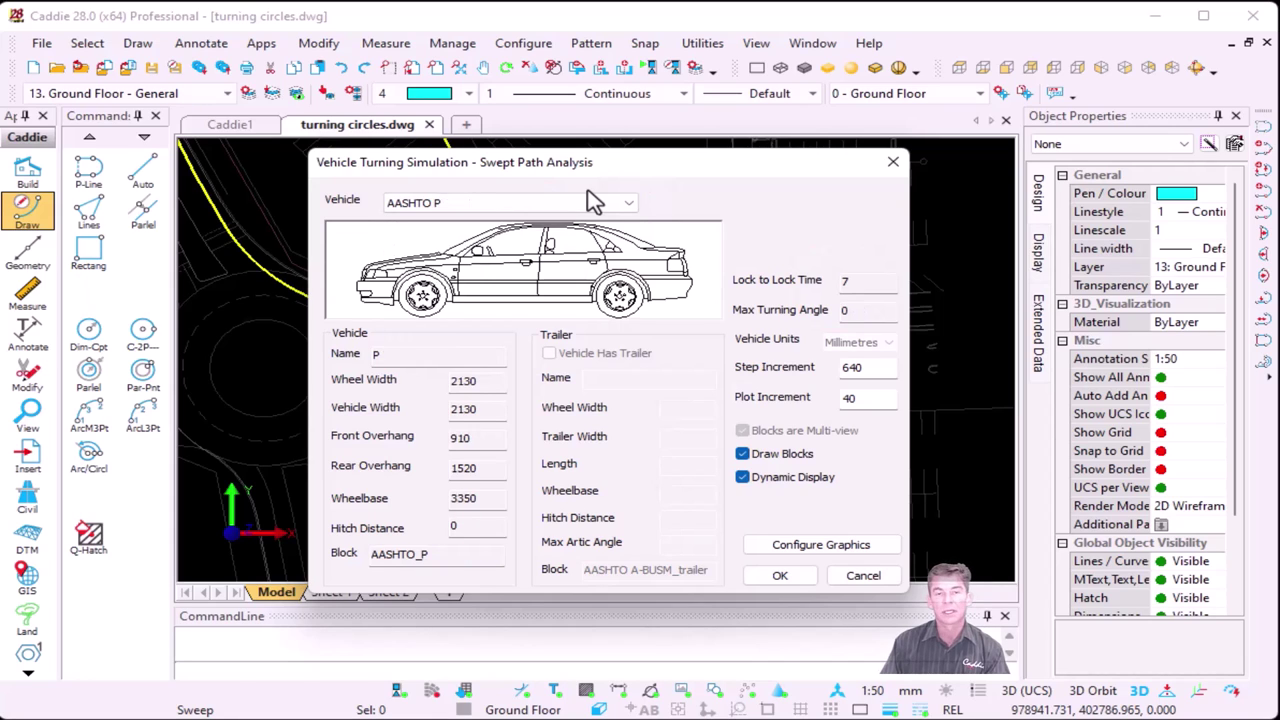
scroll(595, 200, down, 1)
scroll(595, 200, down, 3)
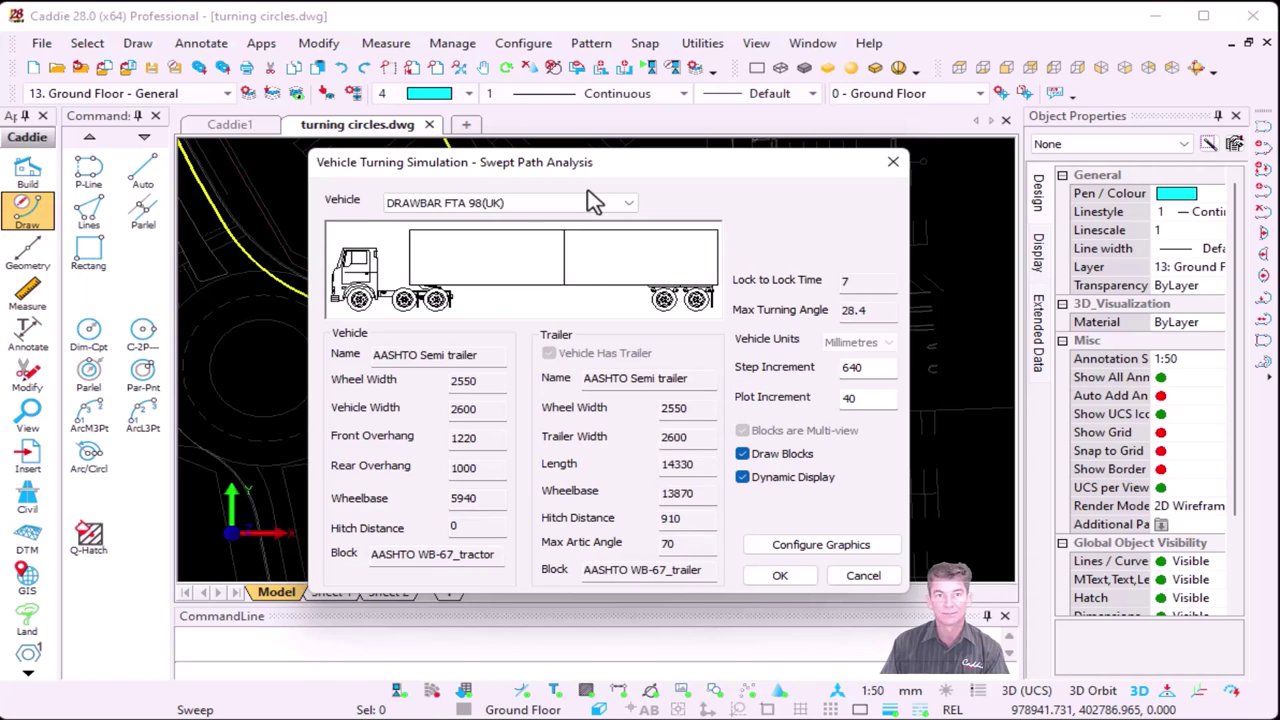
scroll(595, 200, down, 2)
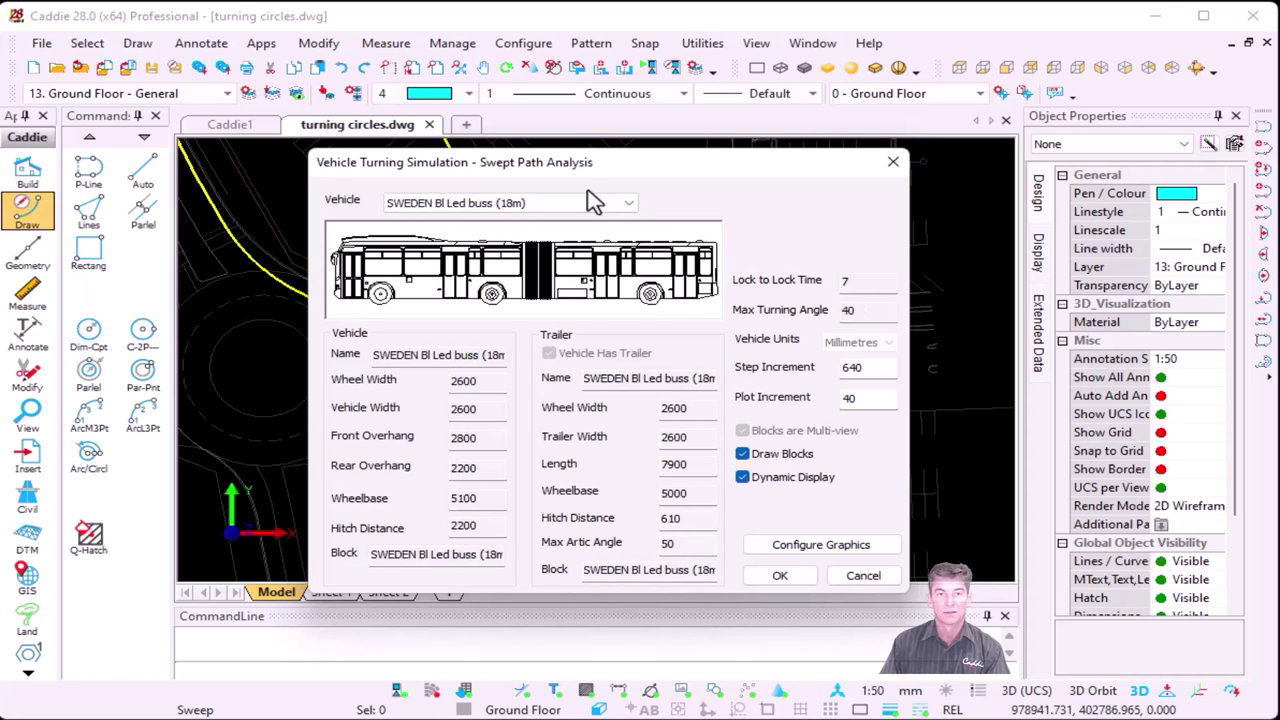
click(597, 202)
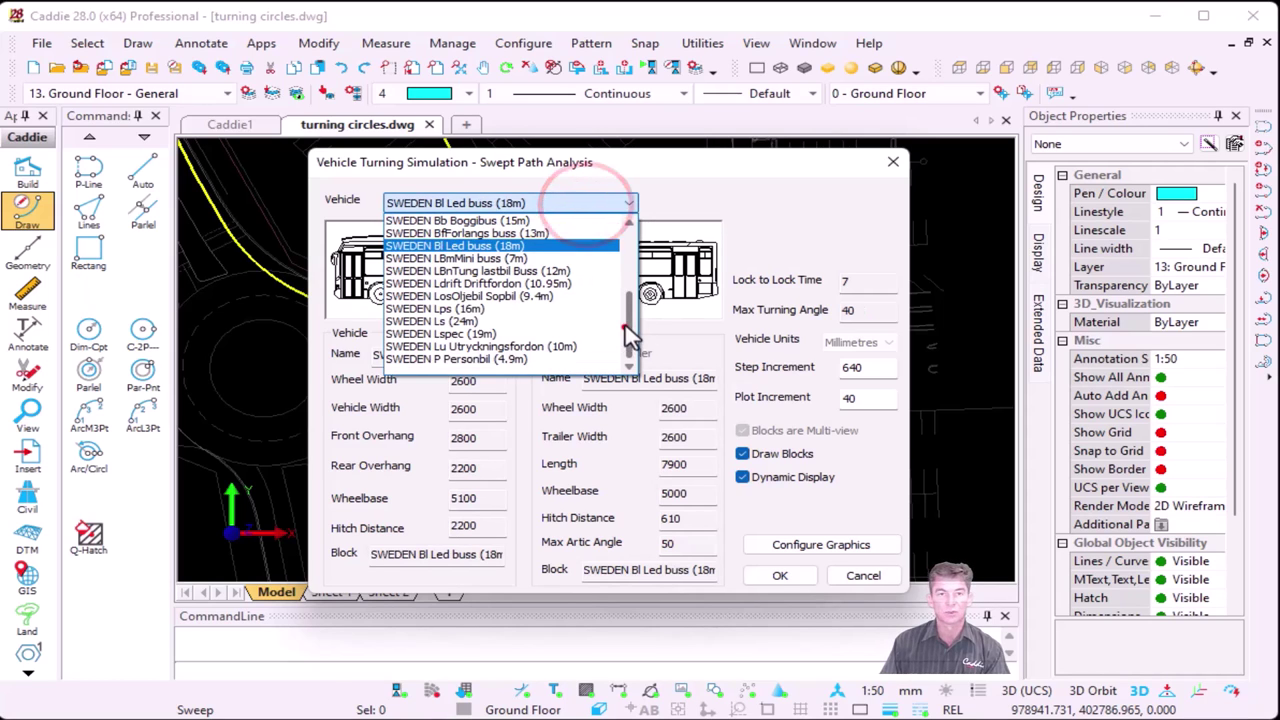
drag(628, 333, 628, 268)
click(488, 259)
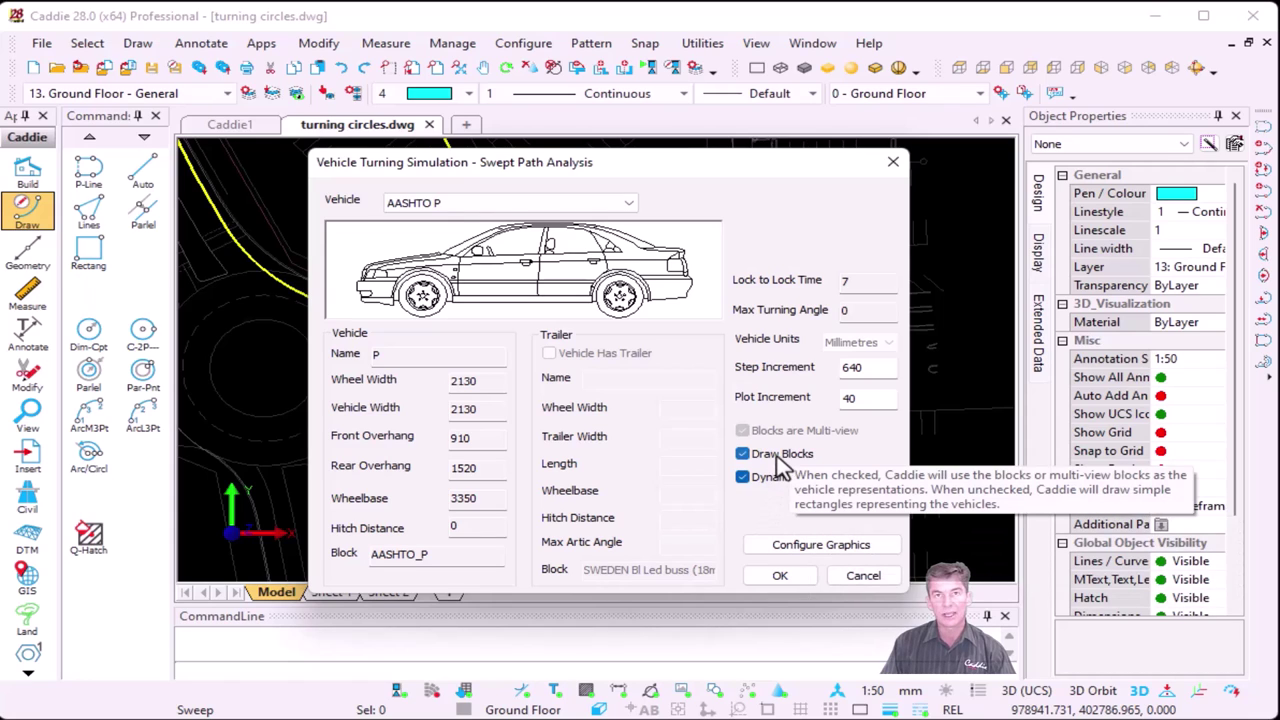
mouse_move(779, 495)
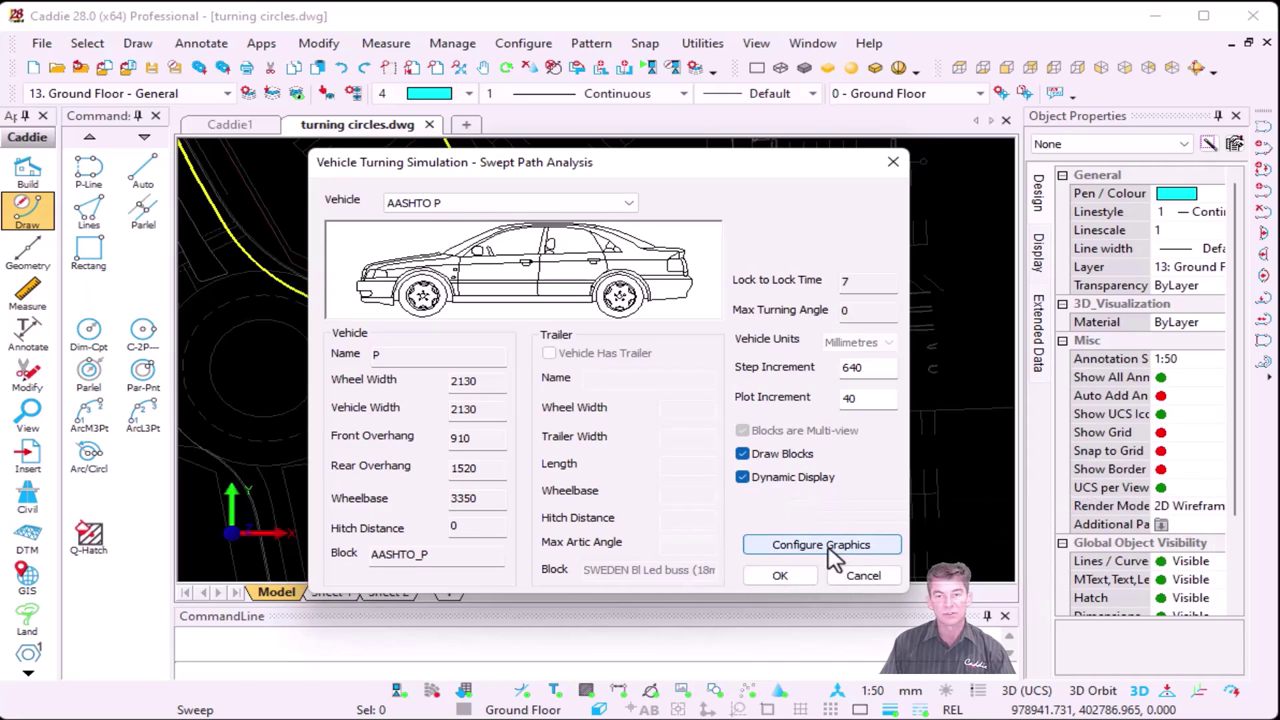
click(820, 545)
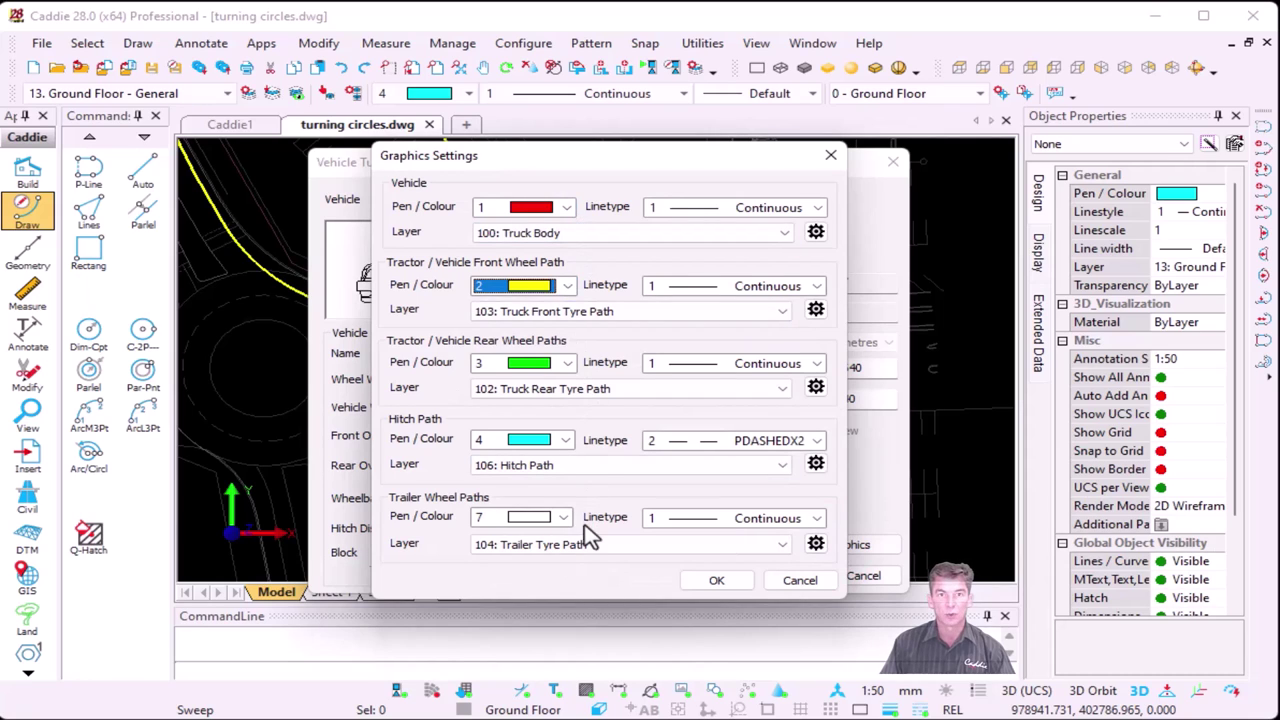
click(568, 207)
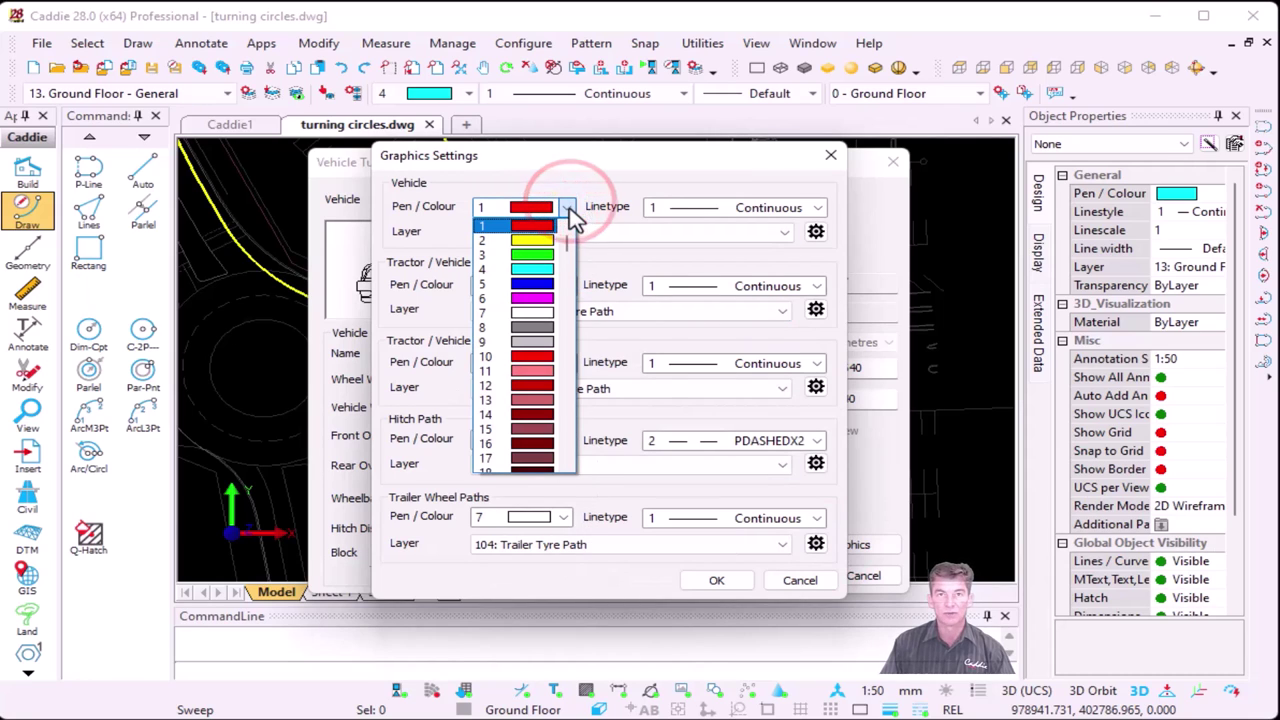
click(566, 209)
click(737, 207)
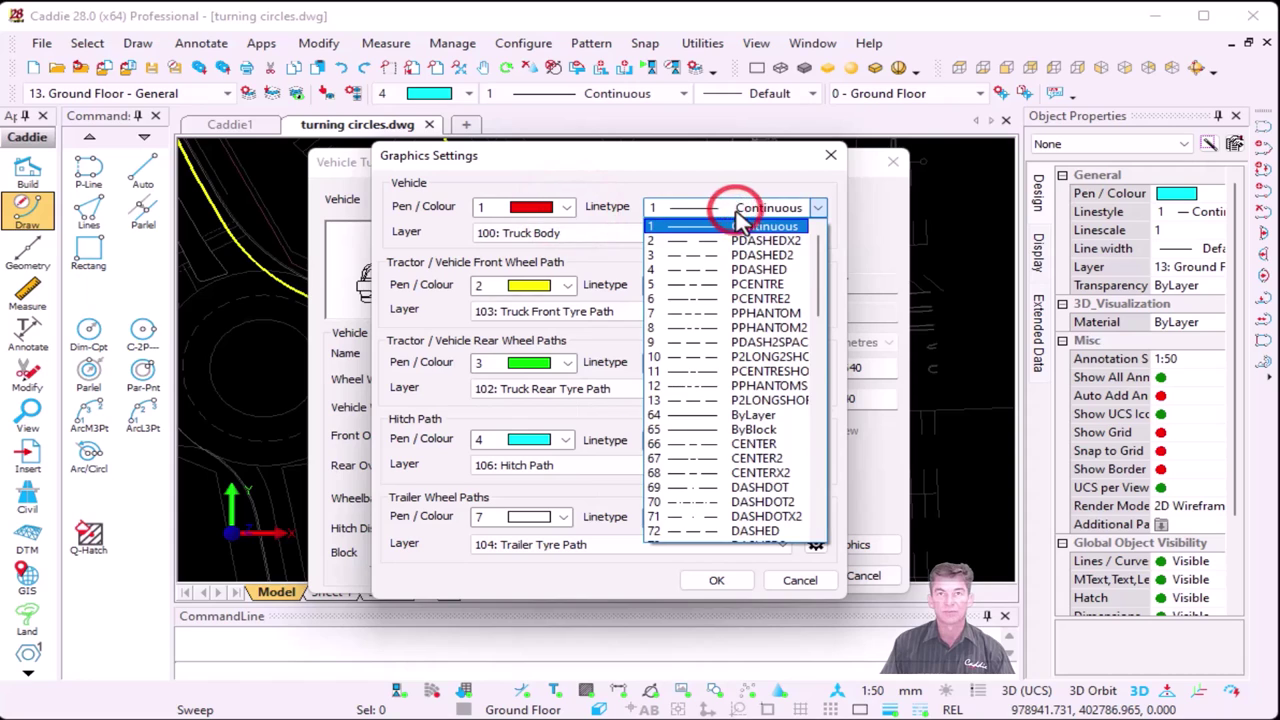
click(737, 212)
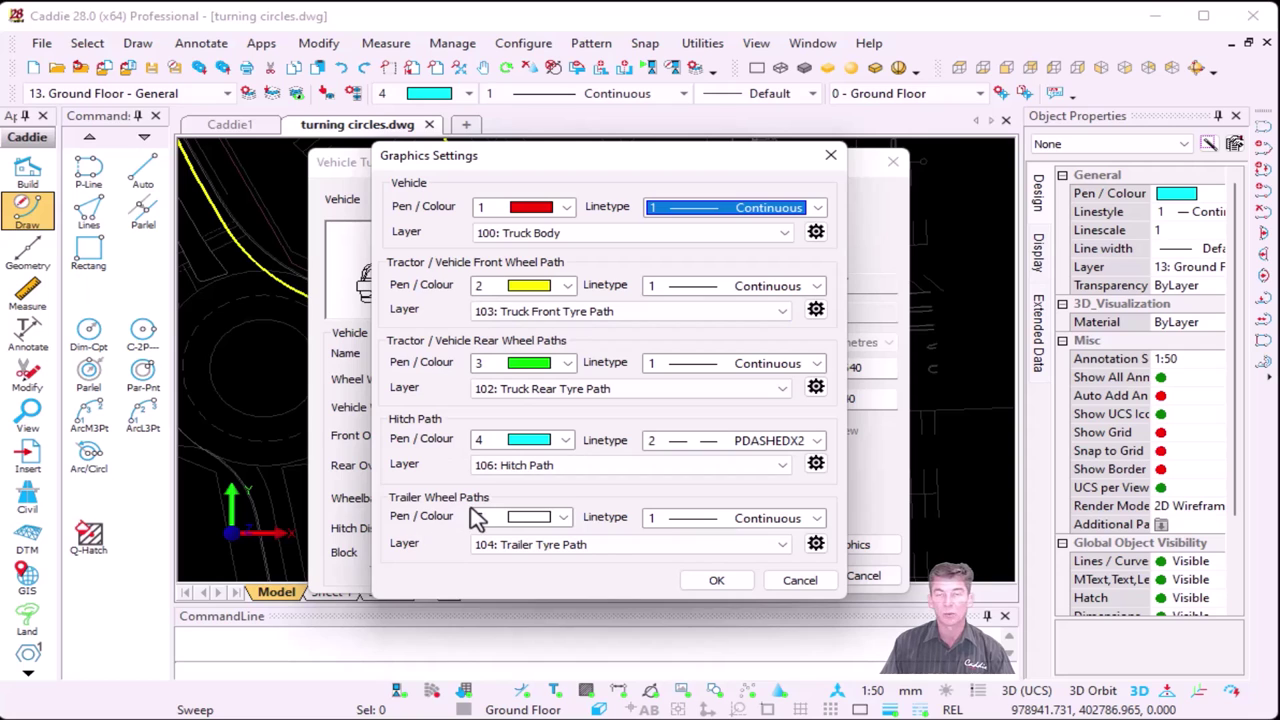
click(716, 580)
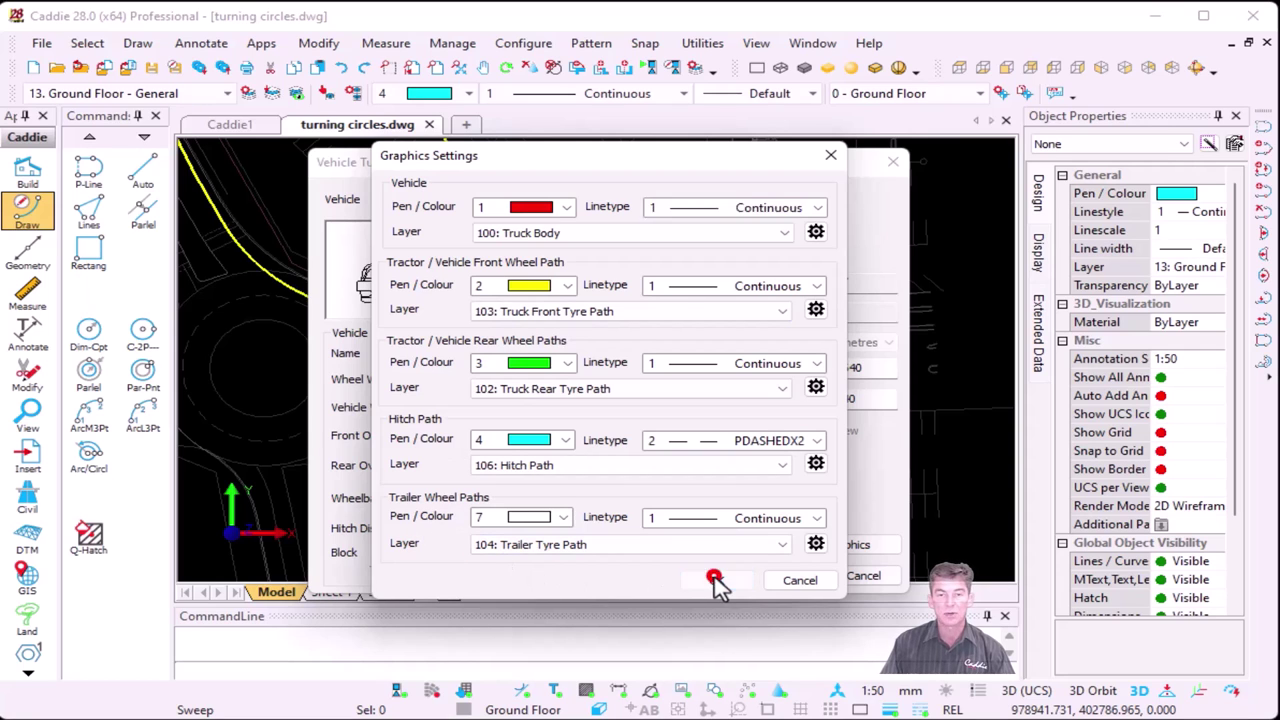
- Accept the vehicle settings and start the sweep at the yellow path's end
click(772, 577)
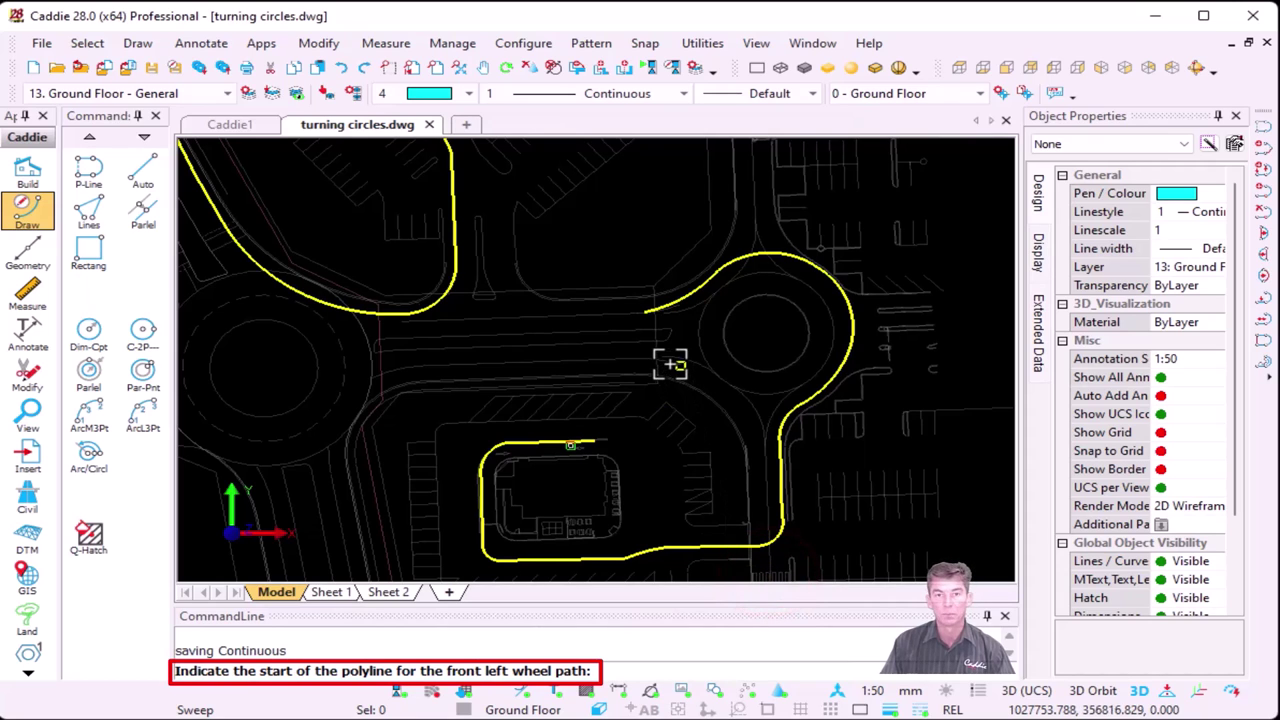
scroll(655, 320, up, 3)
click(632, 313)
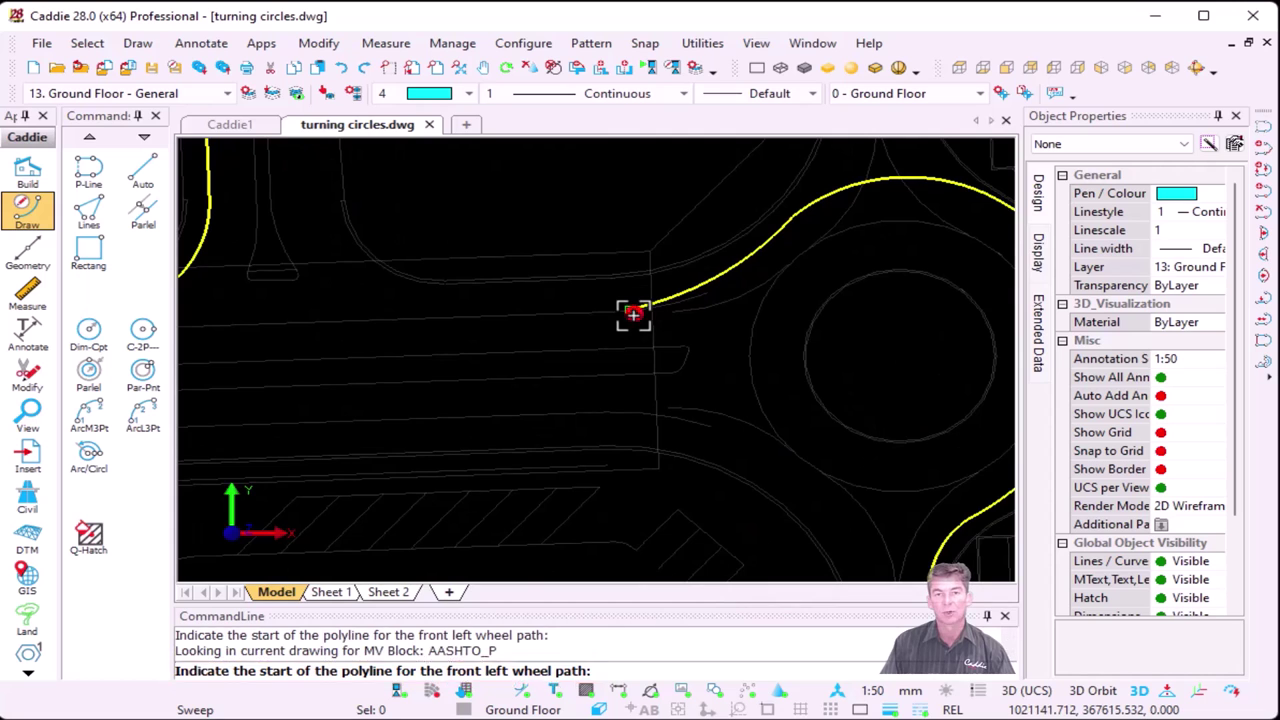
scroll(658, 341, up, 2)
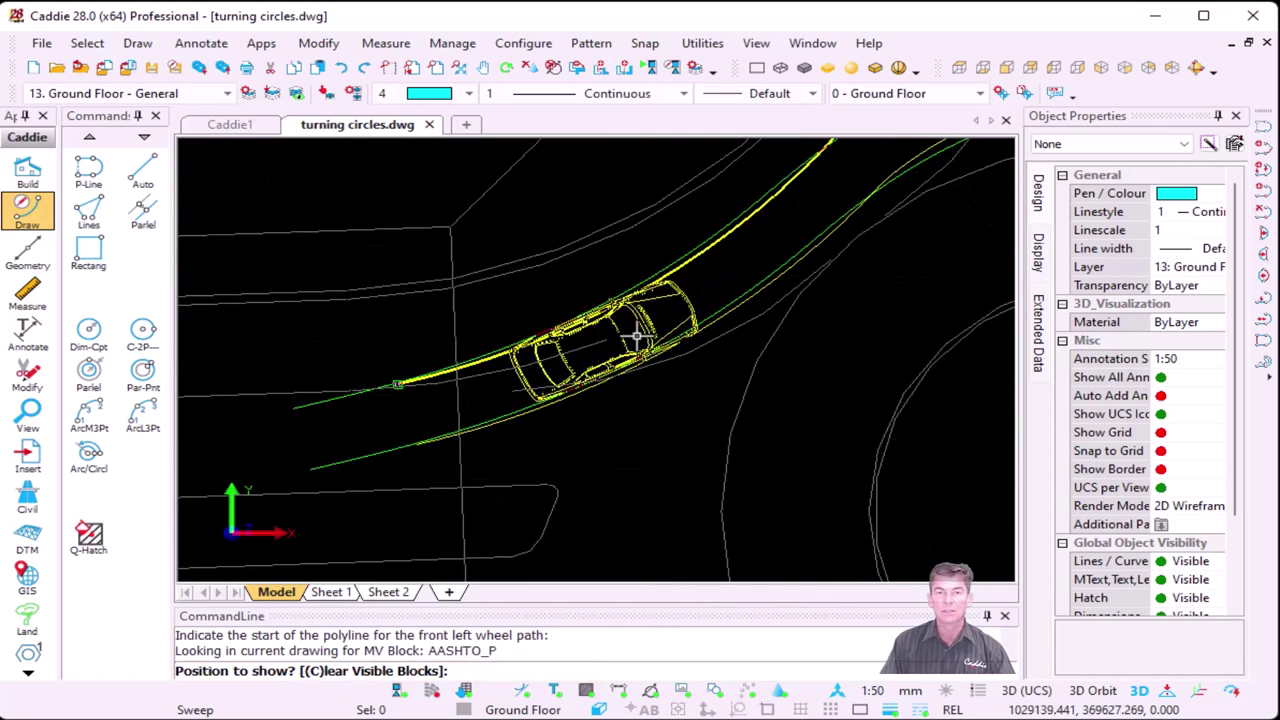
scroll(563, 395, down, 1)
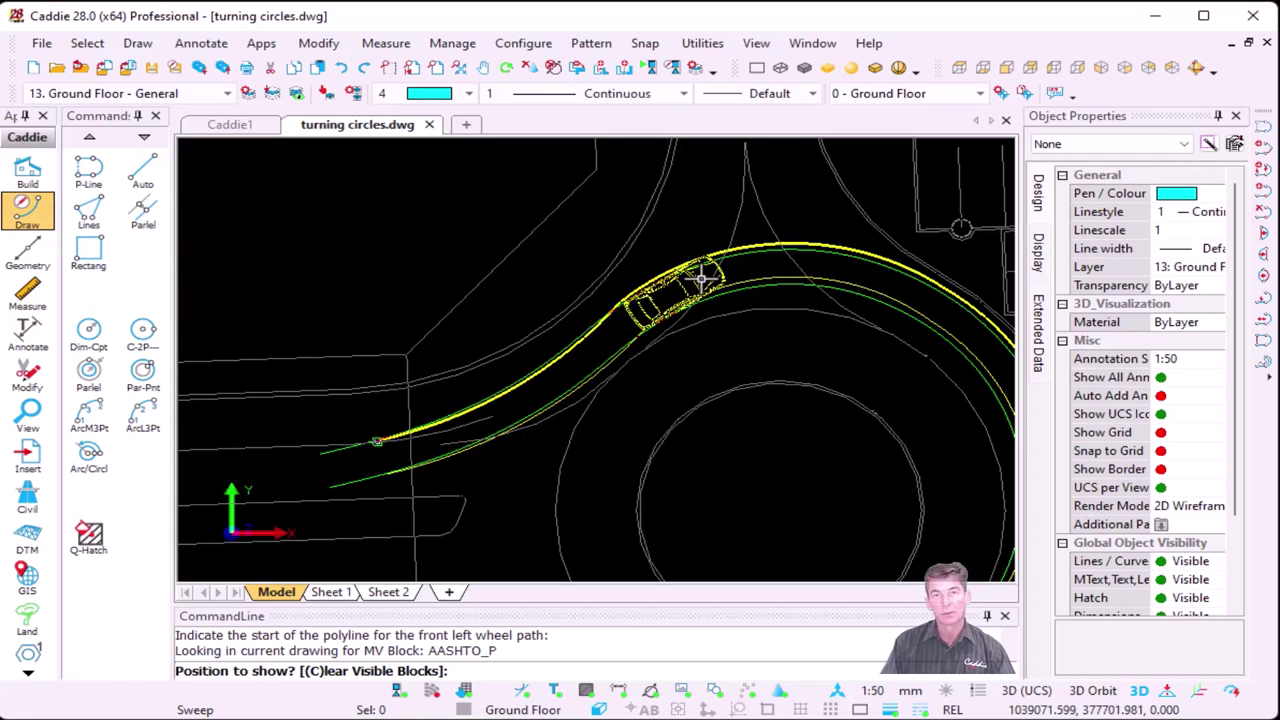
- Place car positions along the curve and around the roundabout's right side
click(703, 280)
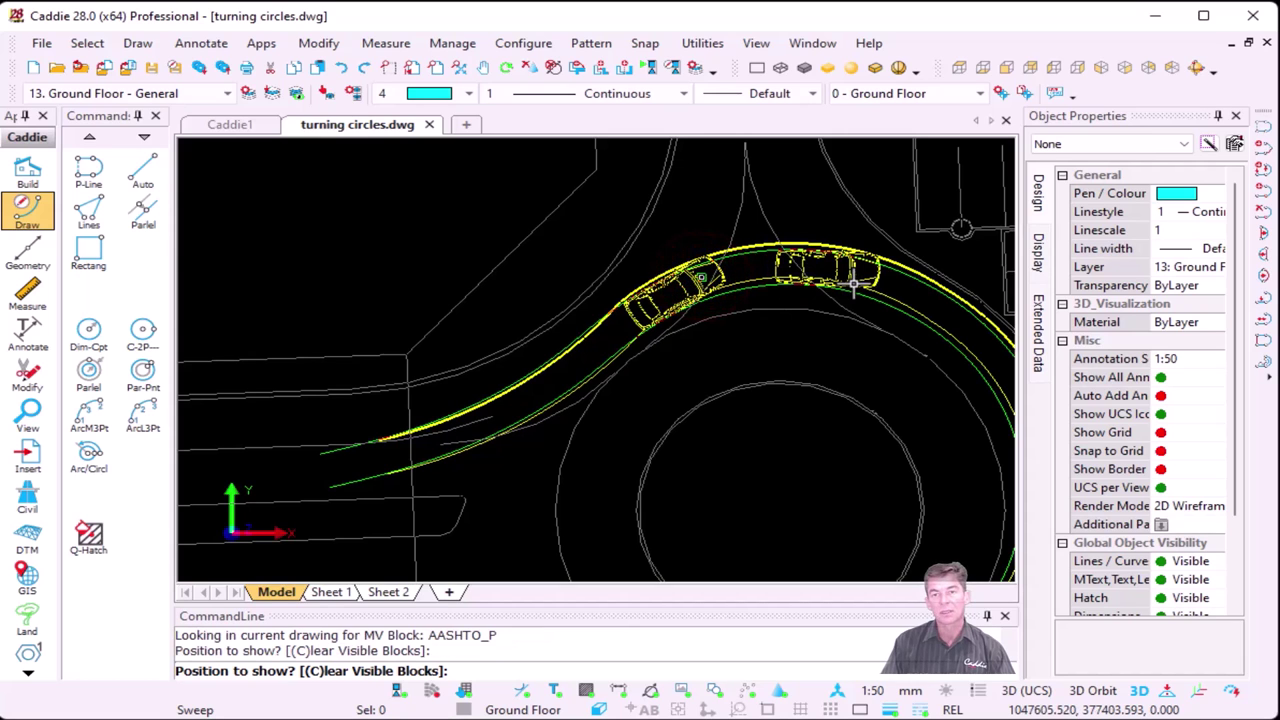
click(853, 279)
scroll(934, 360, down, 1)
mouse_move(934, 360)
middle_down()
mouse_move(851, 374)
mouse_move(776, 305)
middle_up()
click(816, 312)
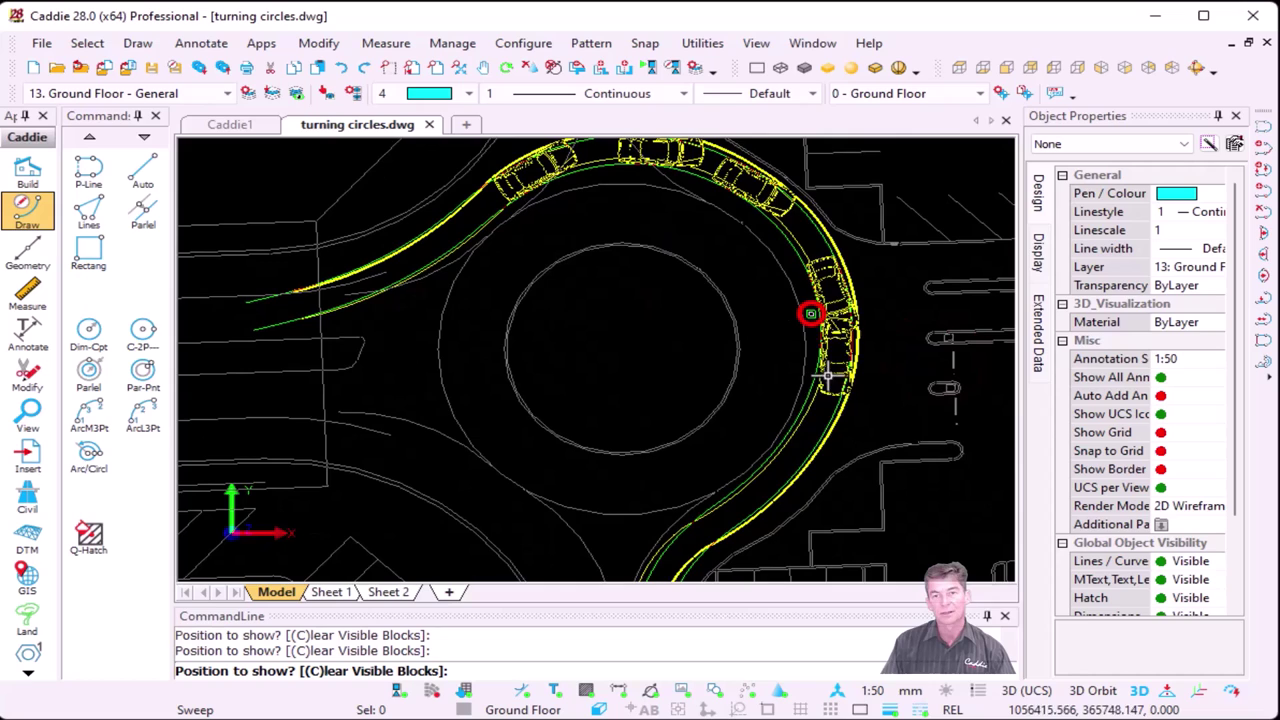
click(788, 443)
scroll(697, 507, up, 2)
scroll(766, 508, down, 2)
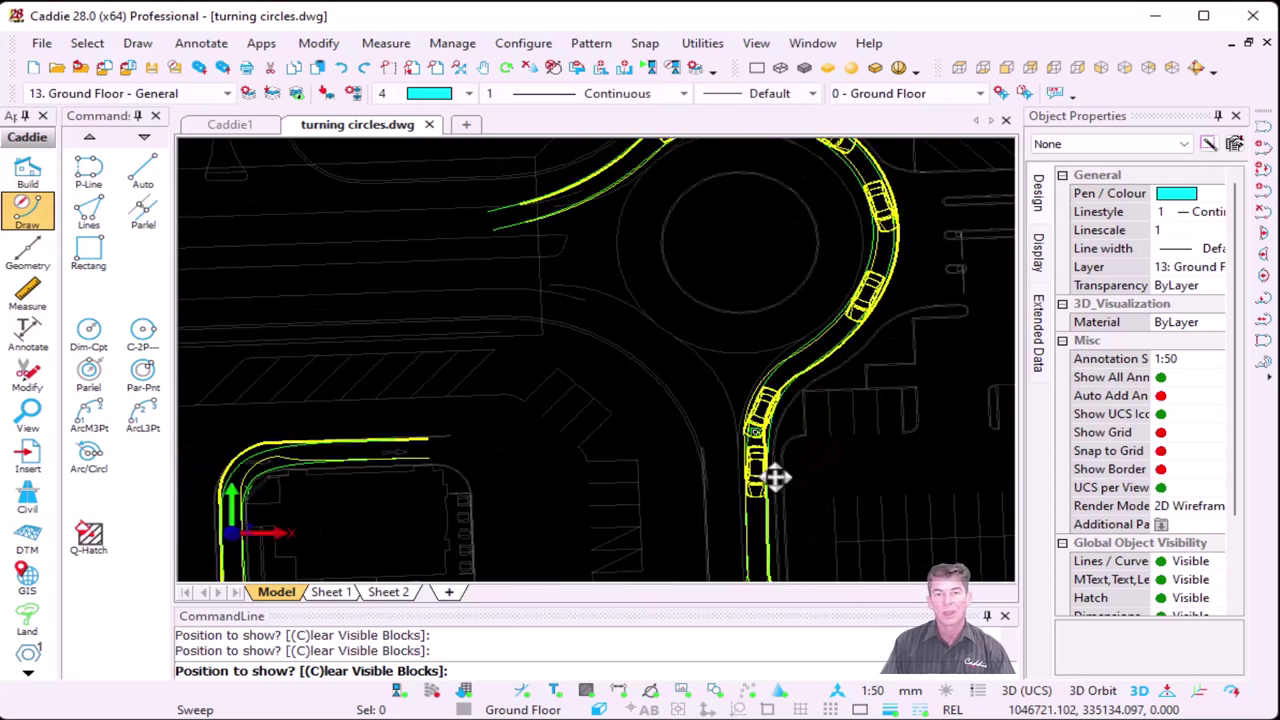
middle_drag(774, 477, 823, 251)
scroll(805, 377, up, 2)
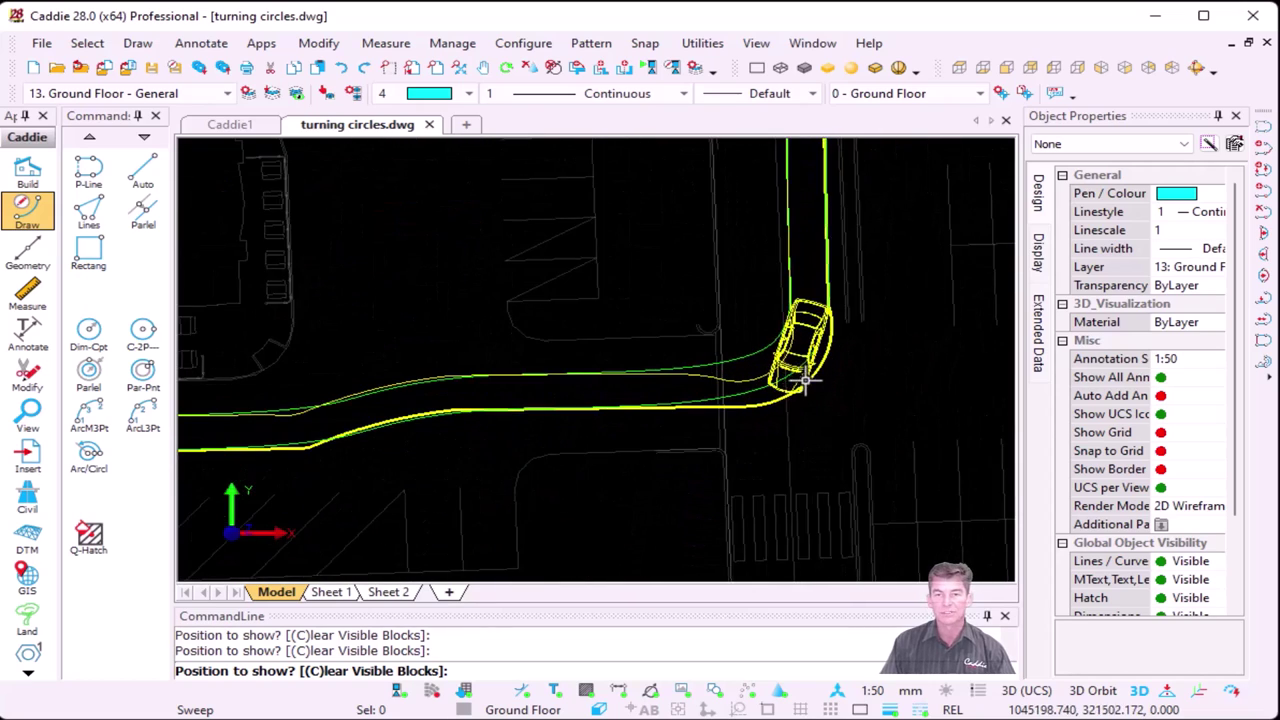
- Place cars at the road corner, straight road, left corner and top road, then finish
click(778, 397)
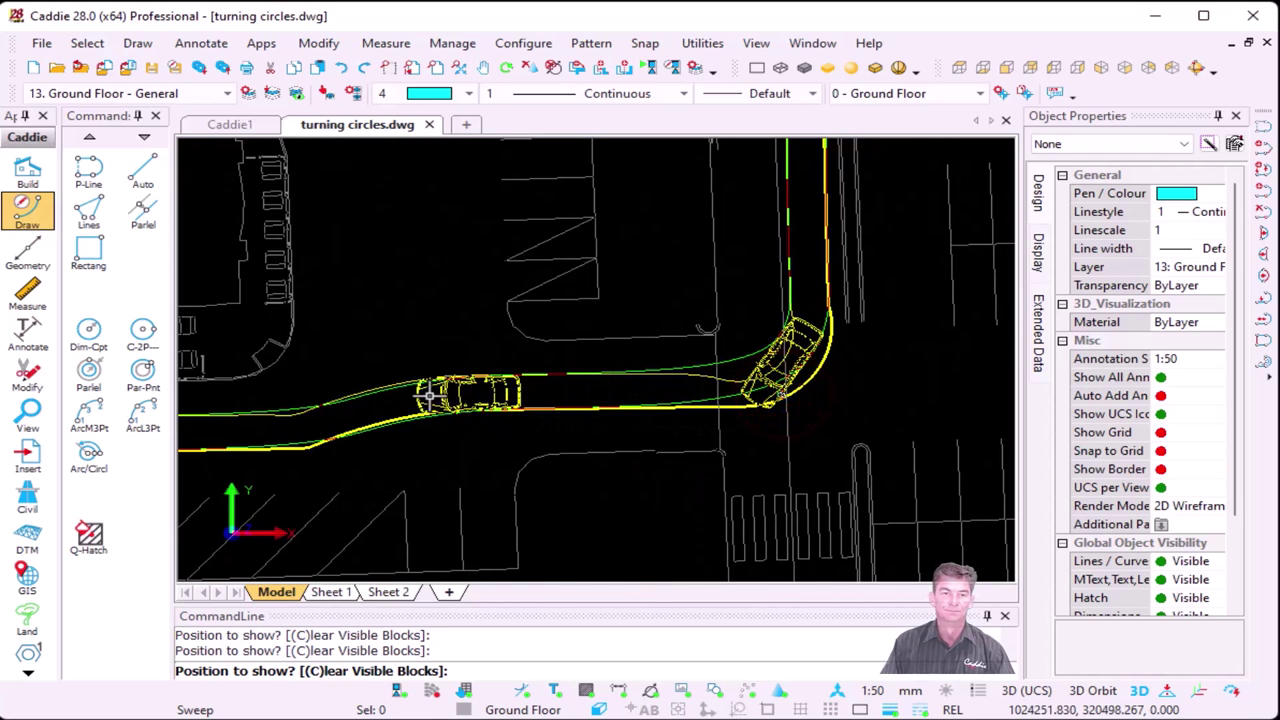
mouse_move(360, 432)
middle_down()
mouse_move(614, 457)
mouse_move(777, 443)
mouse_move(768, 437)
middle_up()
click(768, 437)
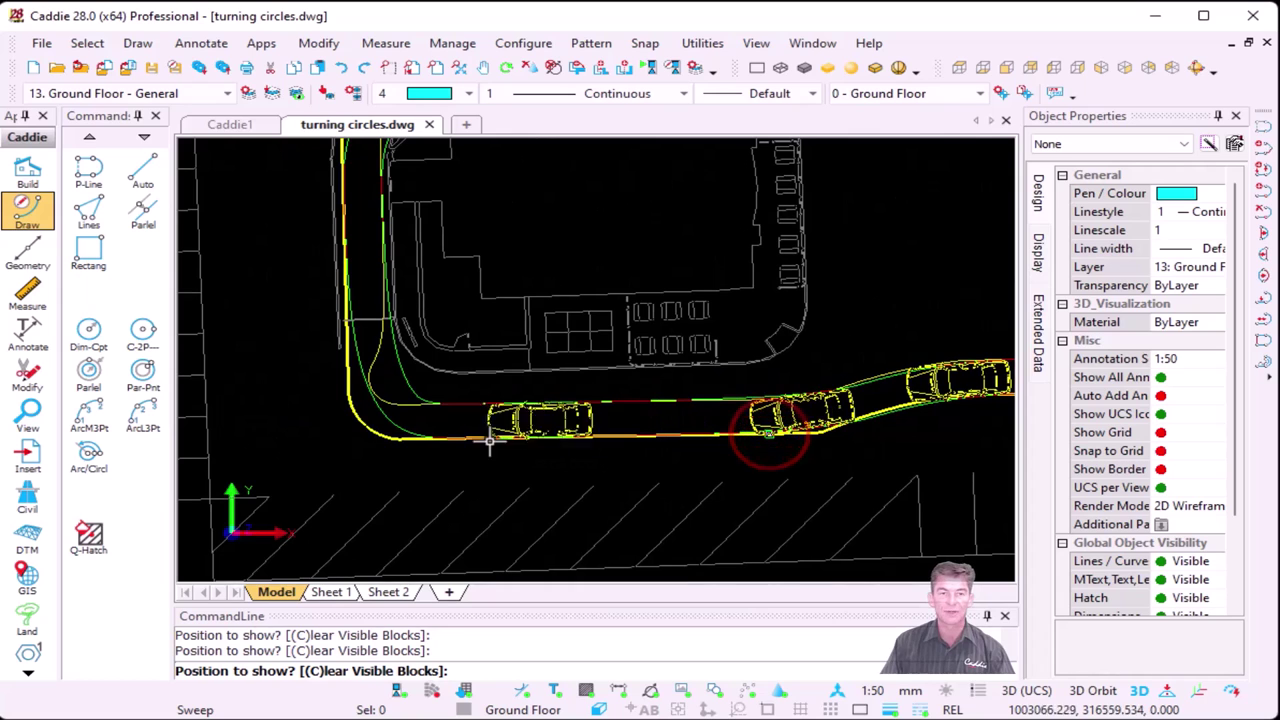
click(335, 322)
middle_drag(362, 268, 363, 457)
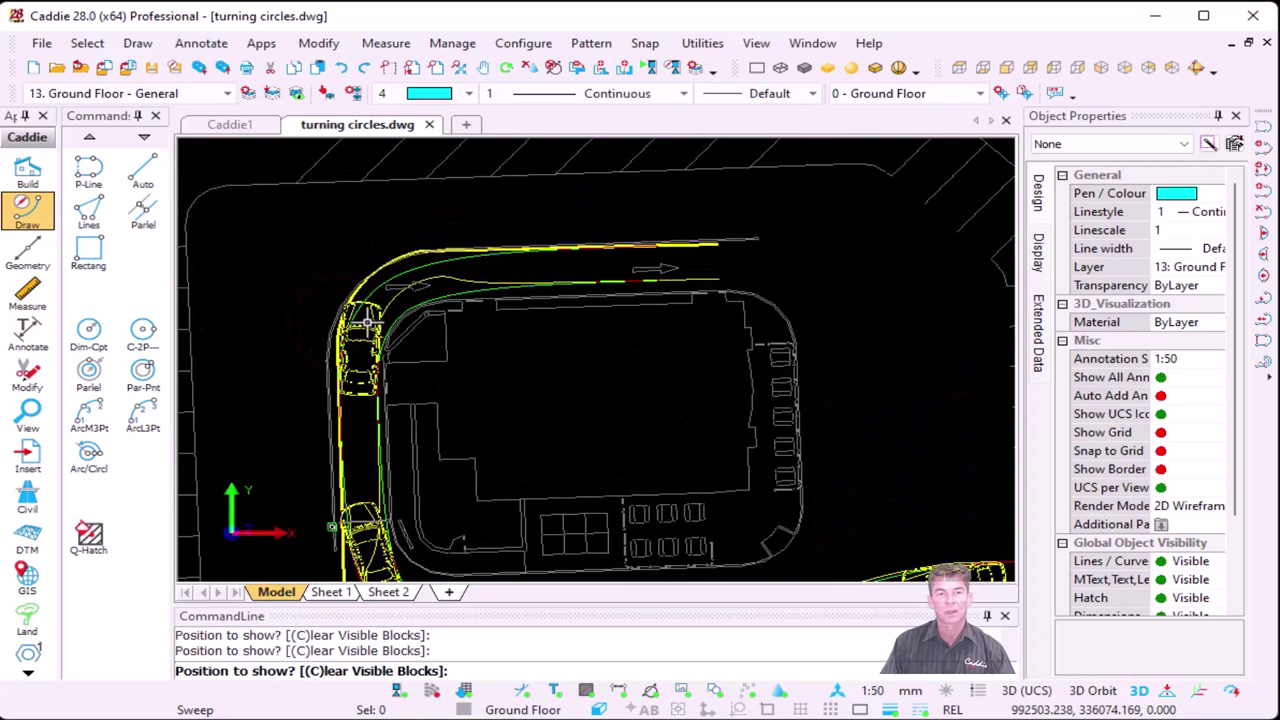
click(487, 260)
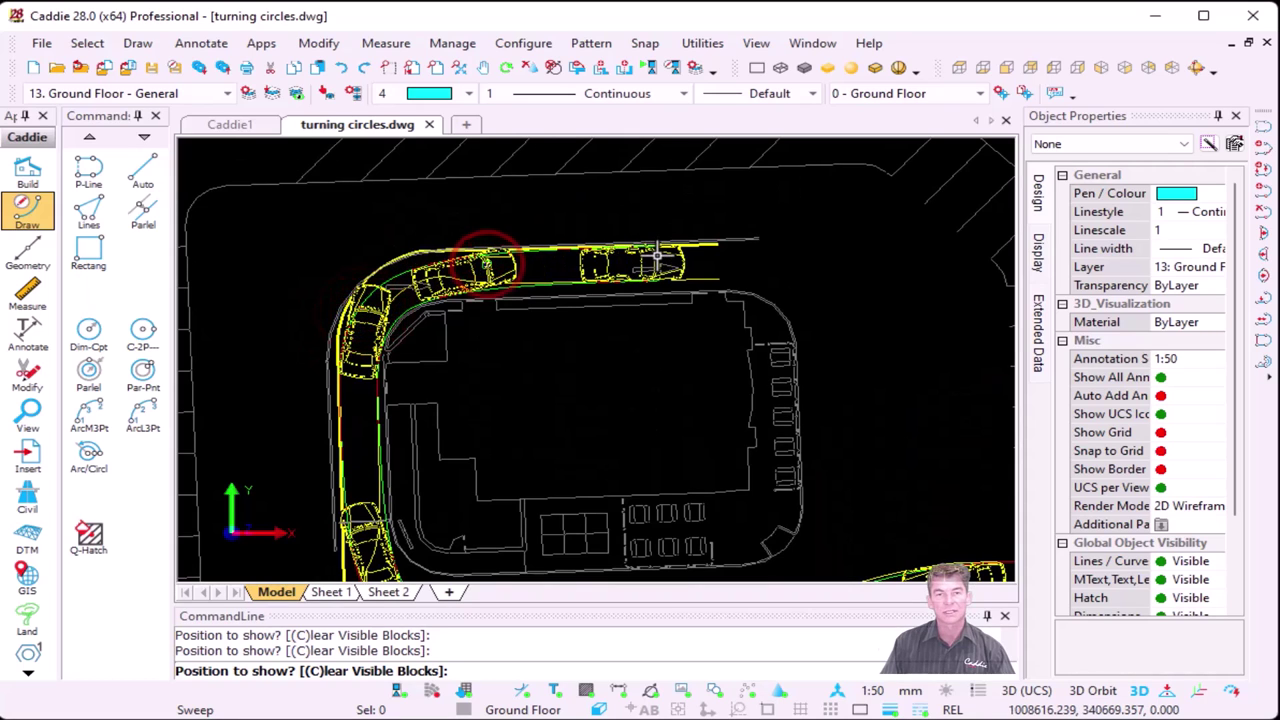
key(Escape)
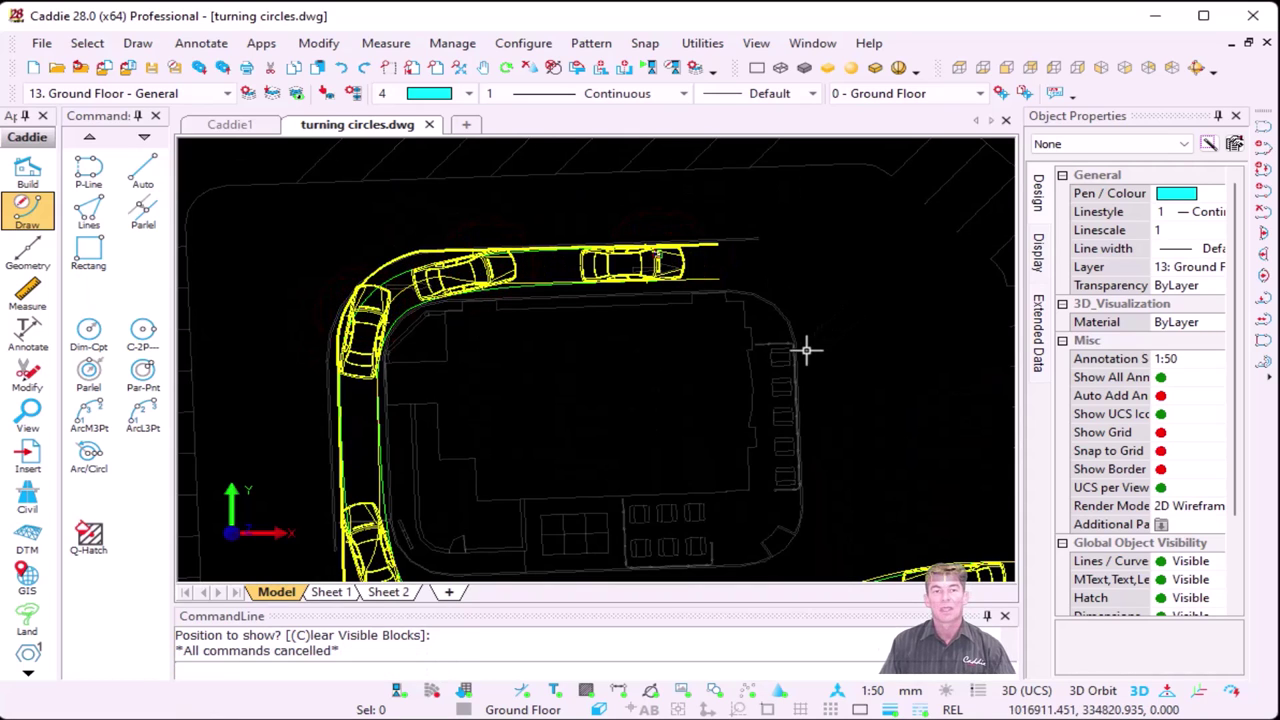
- Move to another road area and start a new vehicle swept path analysis
scroll(685, 340, down, 3)
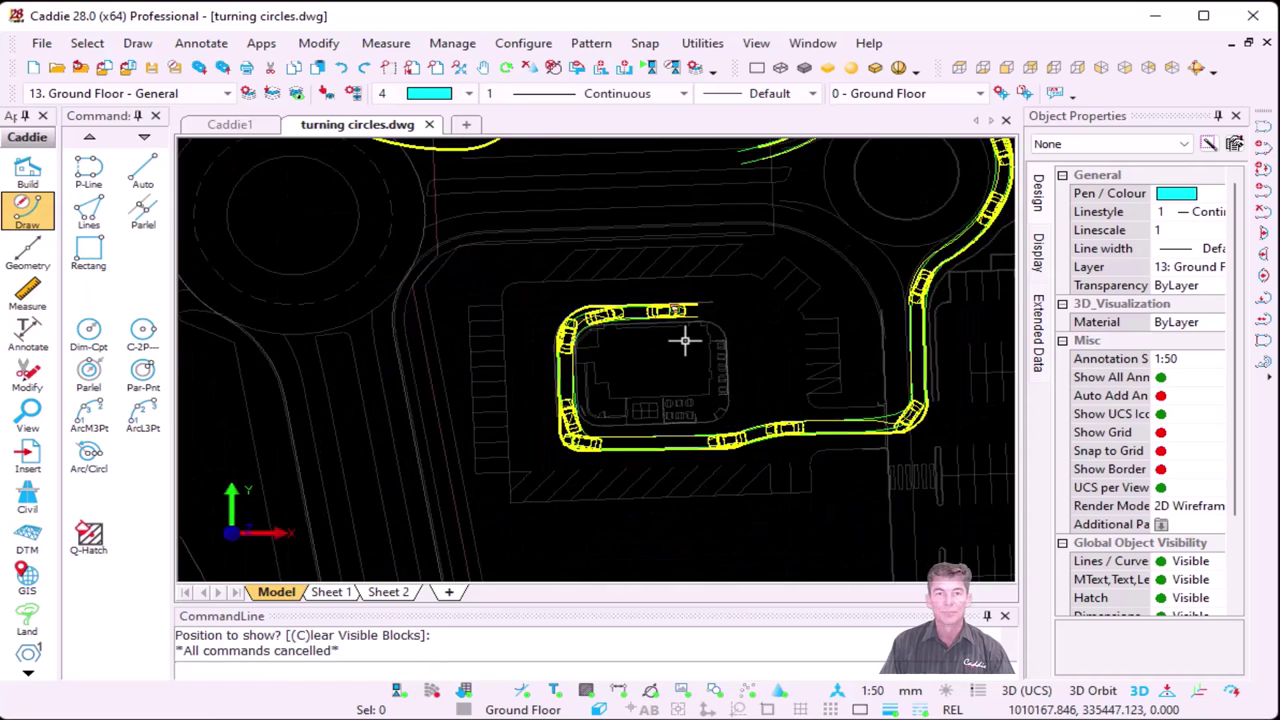
mouse_move(686, 337)
middle_down()
mouse_move(714, 386)
mouse_move(651, 291)
mouse_move(665, 502)
middle_up()
scroll(665, 502, down, 2)
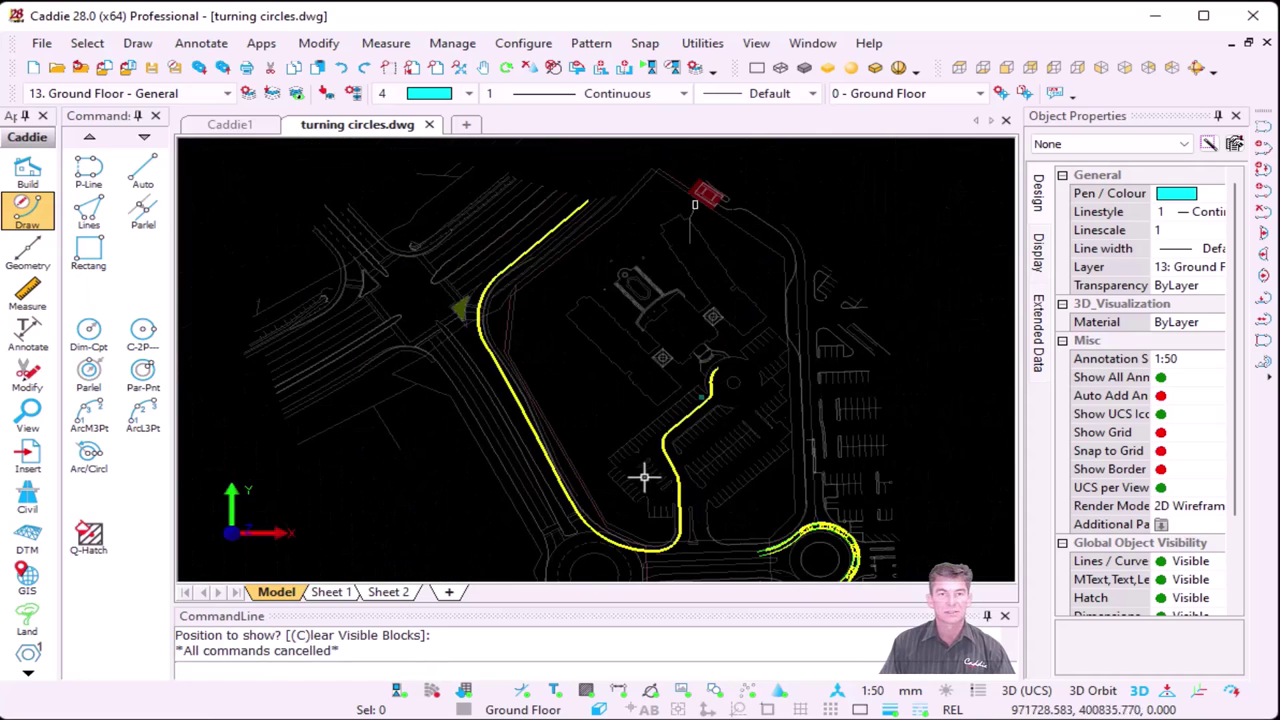
scroll(650, 410, up, 1)
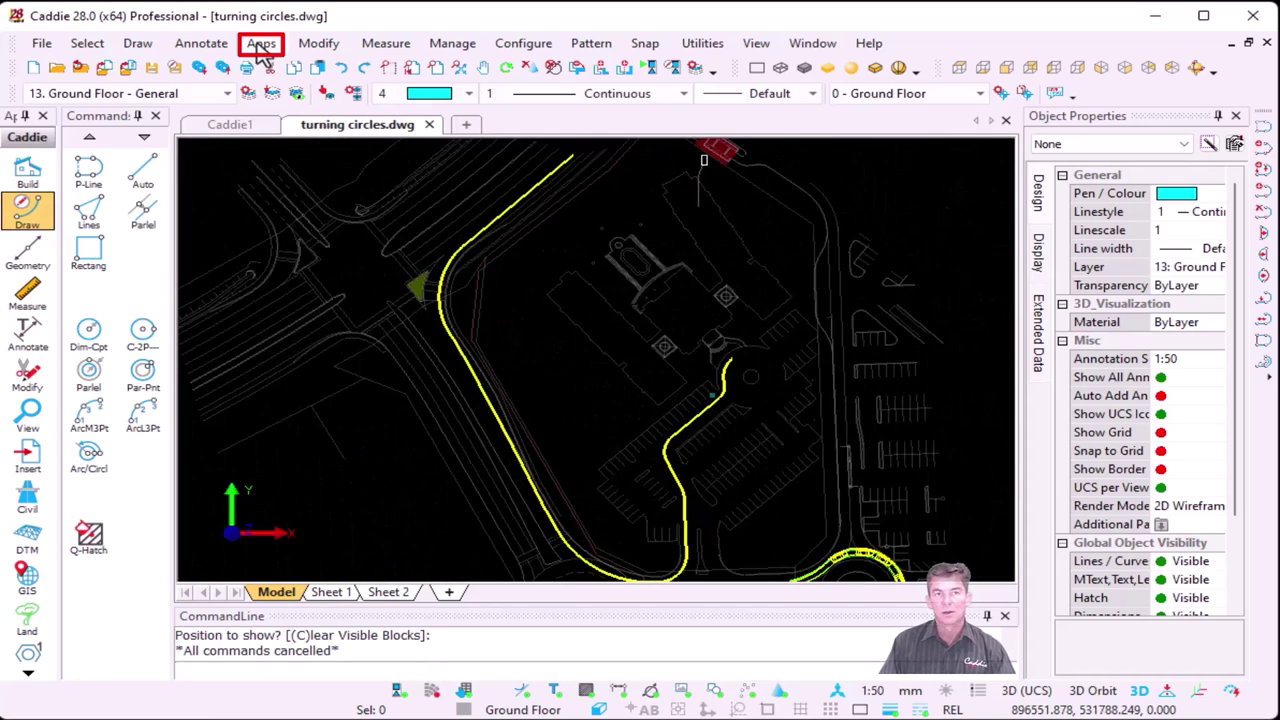
click(261, 46)
mouse_move(321, 68)
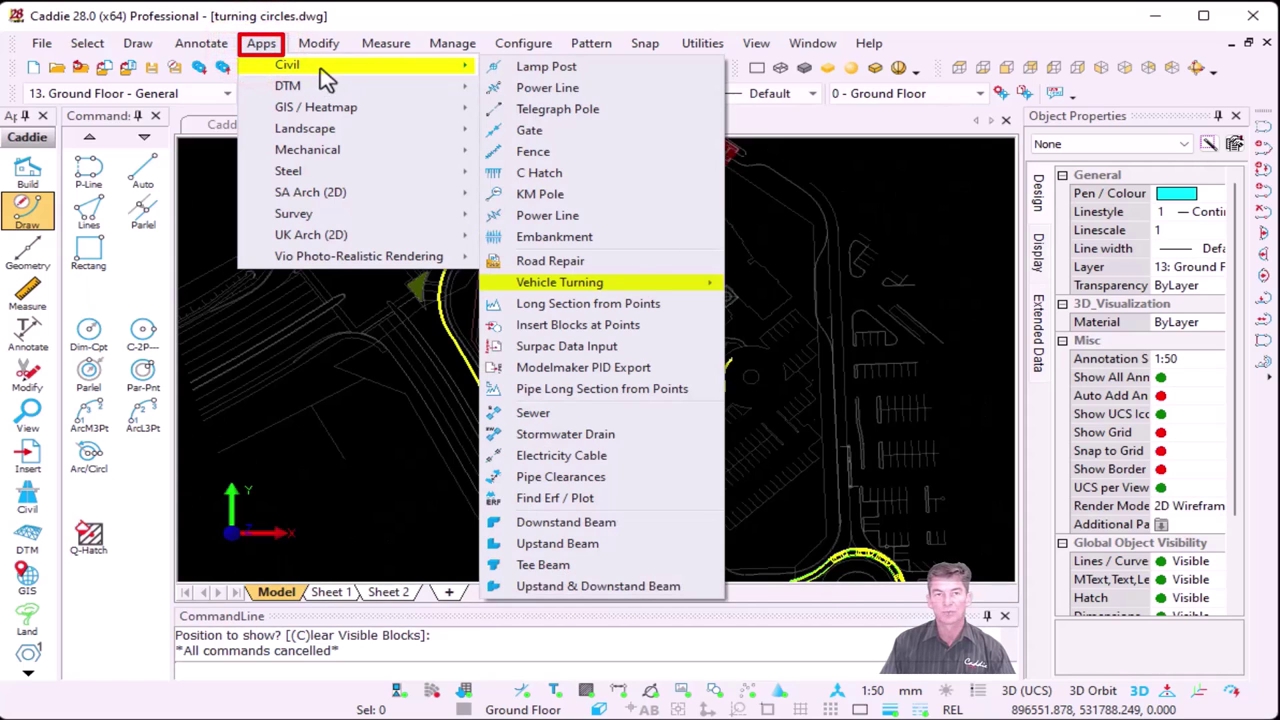
mouse_move(634, 286)
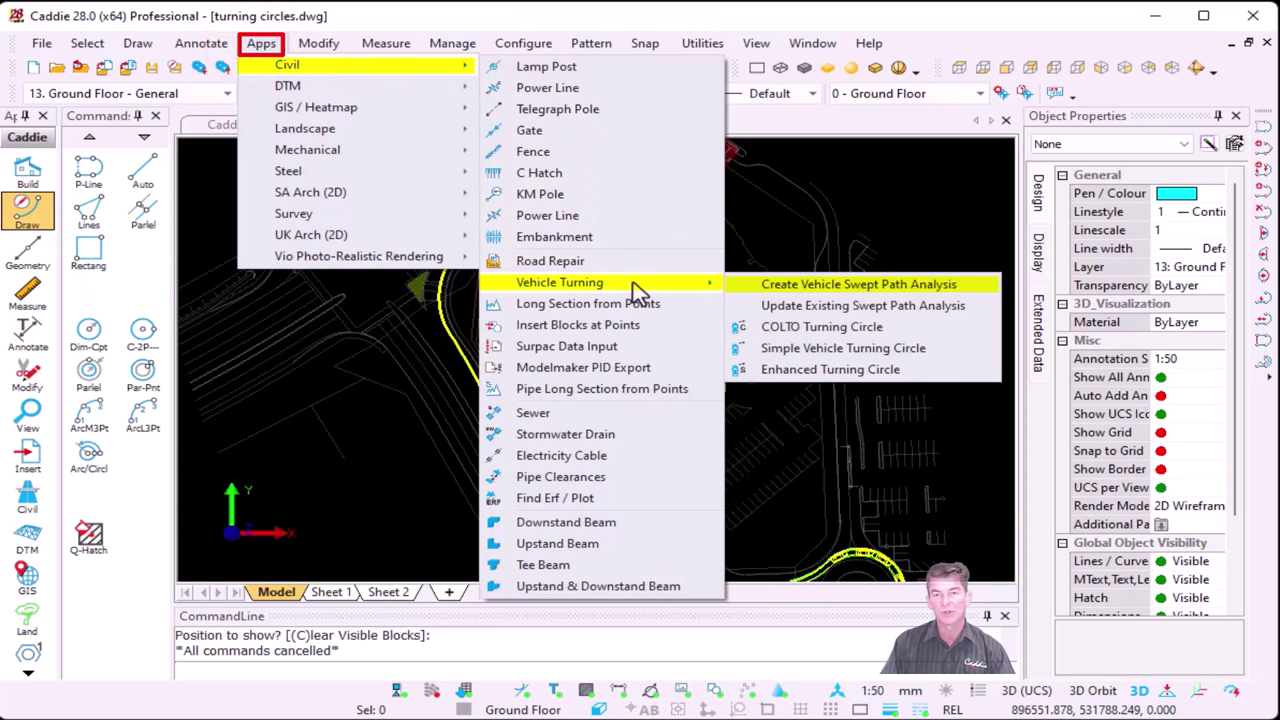
click(884, 288)
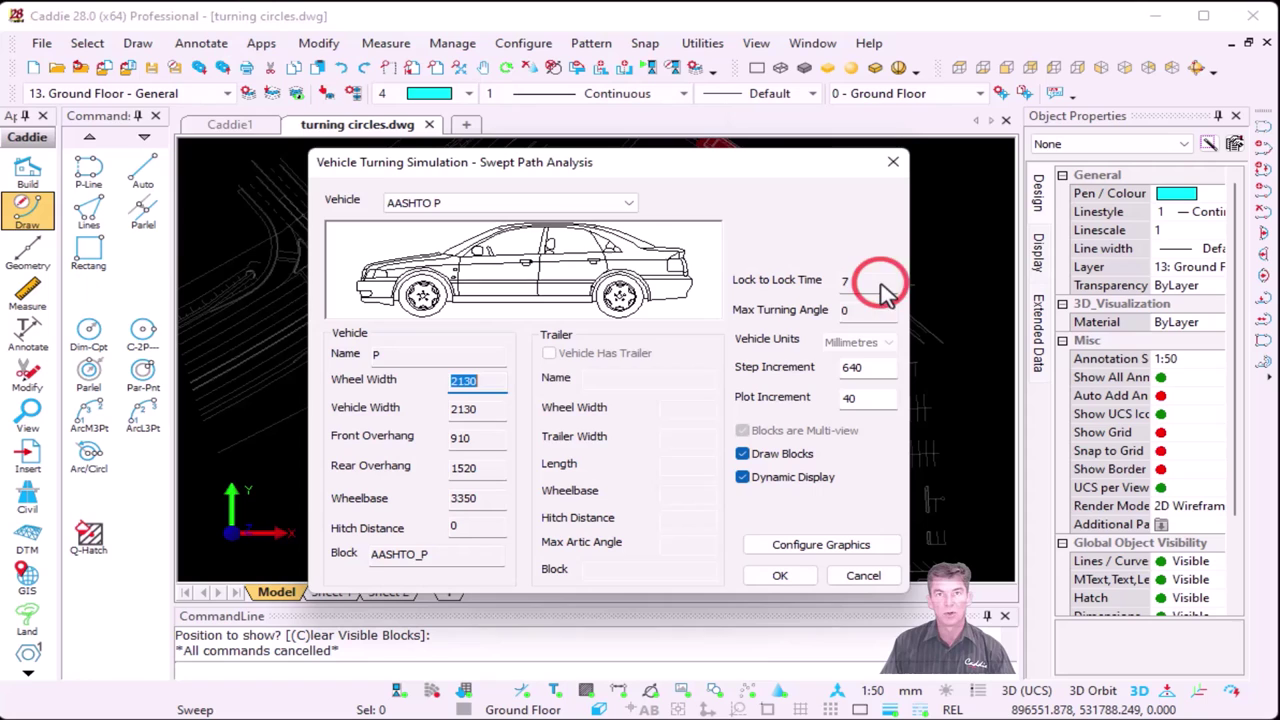
- Choose the AASHTO WB-40 semi-trailer and begin the analysis
click(576, 199)
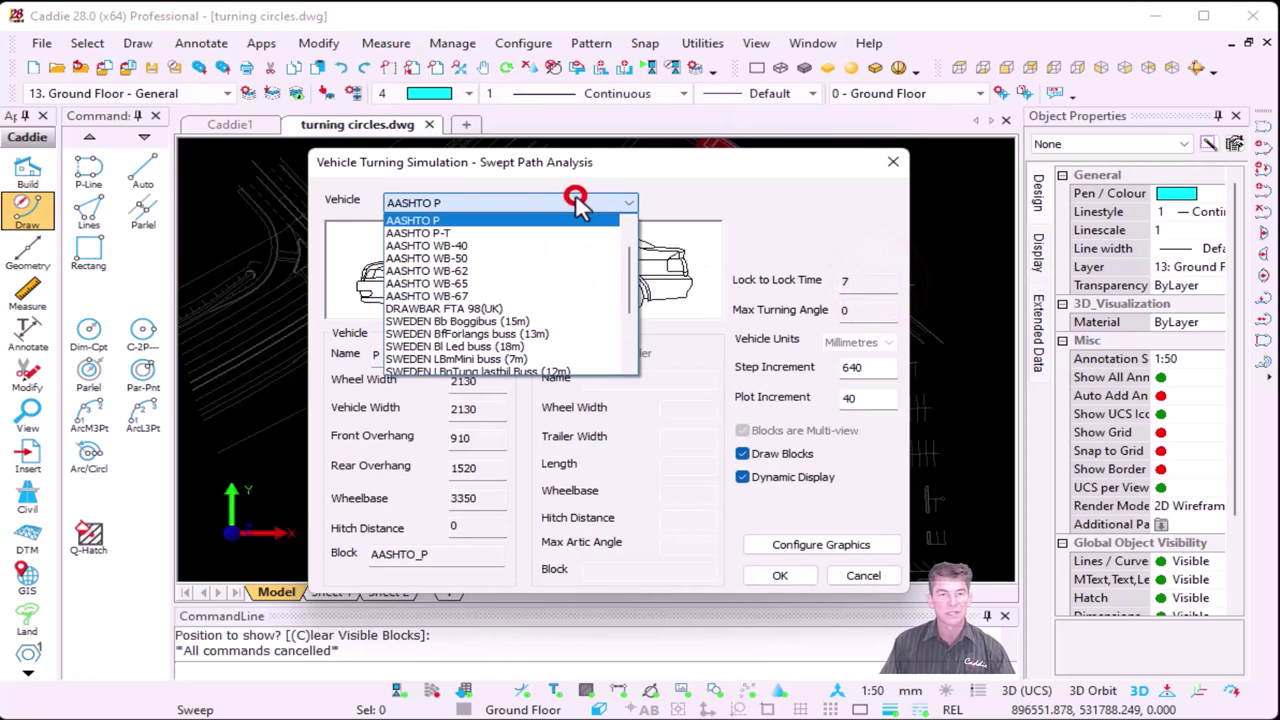
click(484, 245)
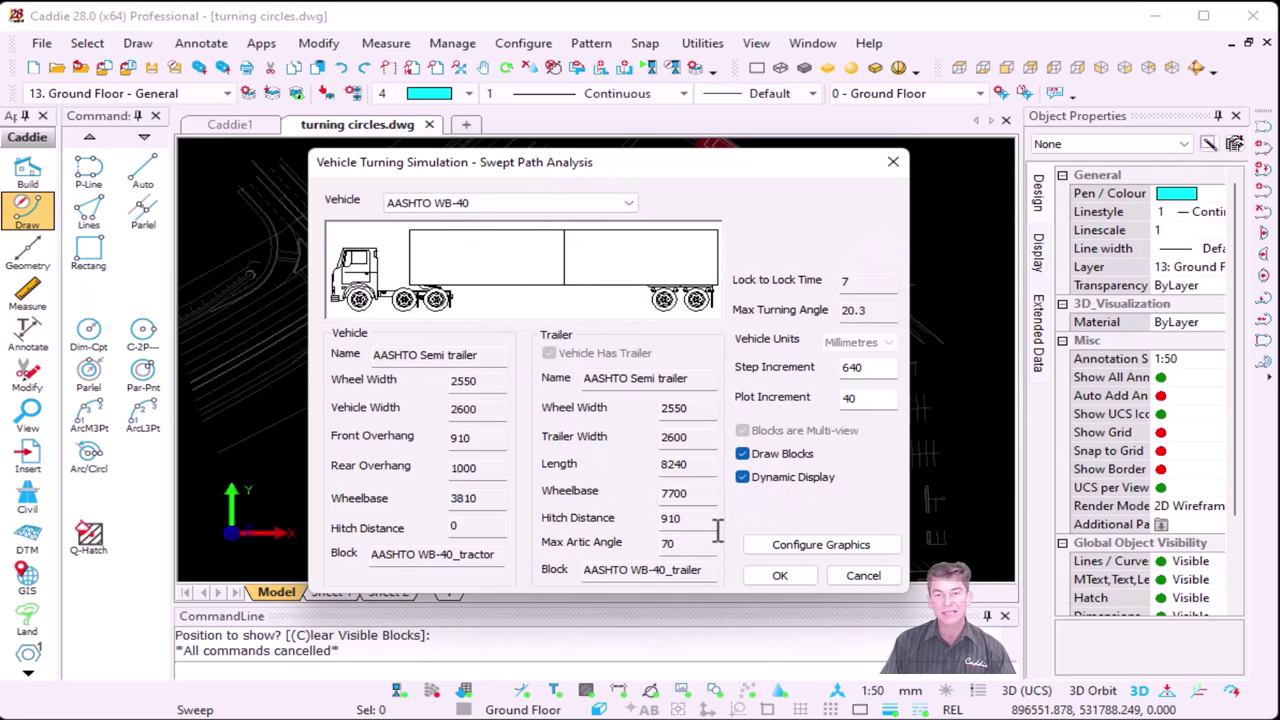
click(781, 577)
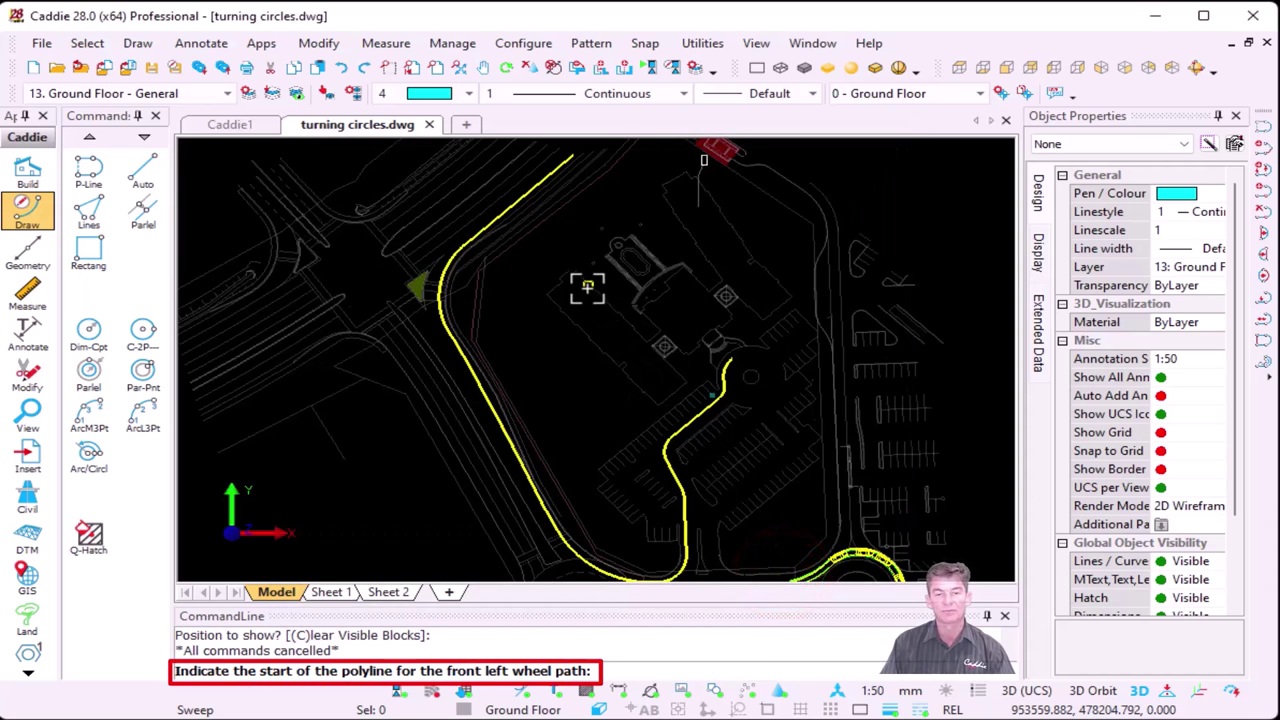
- Pick the yellow polyline as the WB-40's front-left wheel path
scroll(584, 200, up, 3)
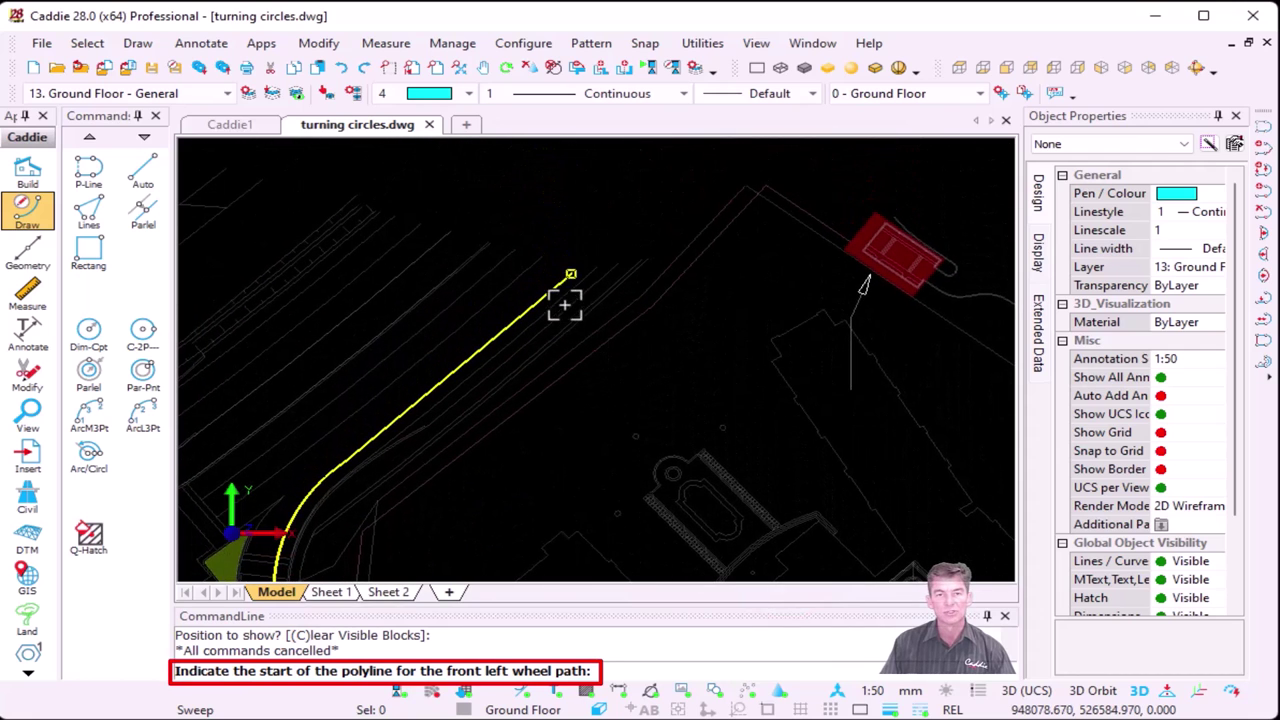
click(569, 277)
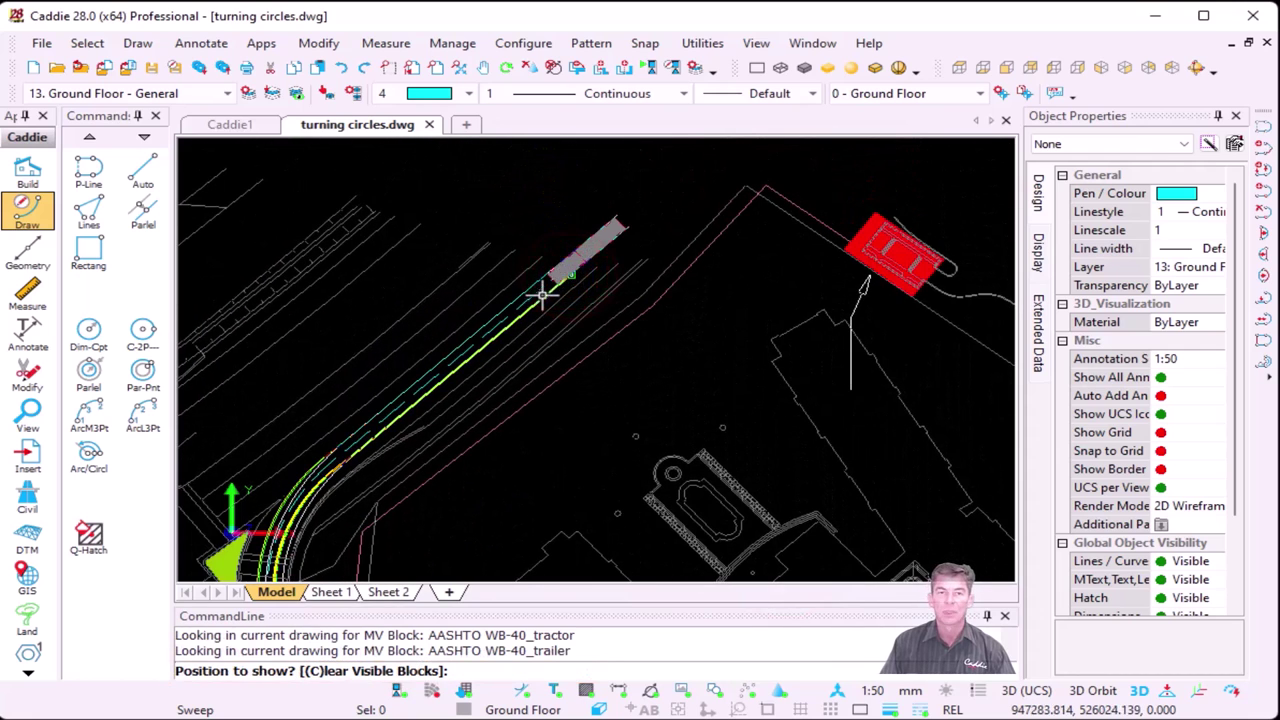
scroll(541, 293, up, 3)
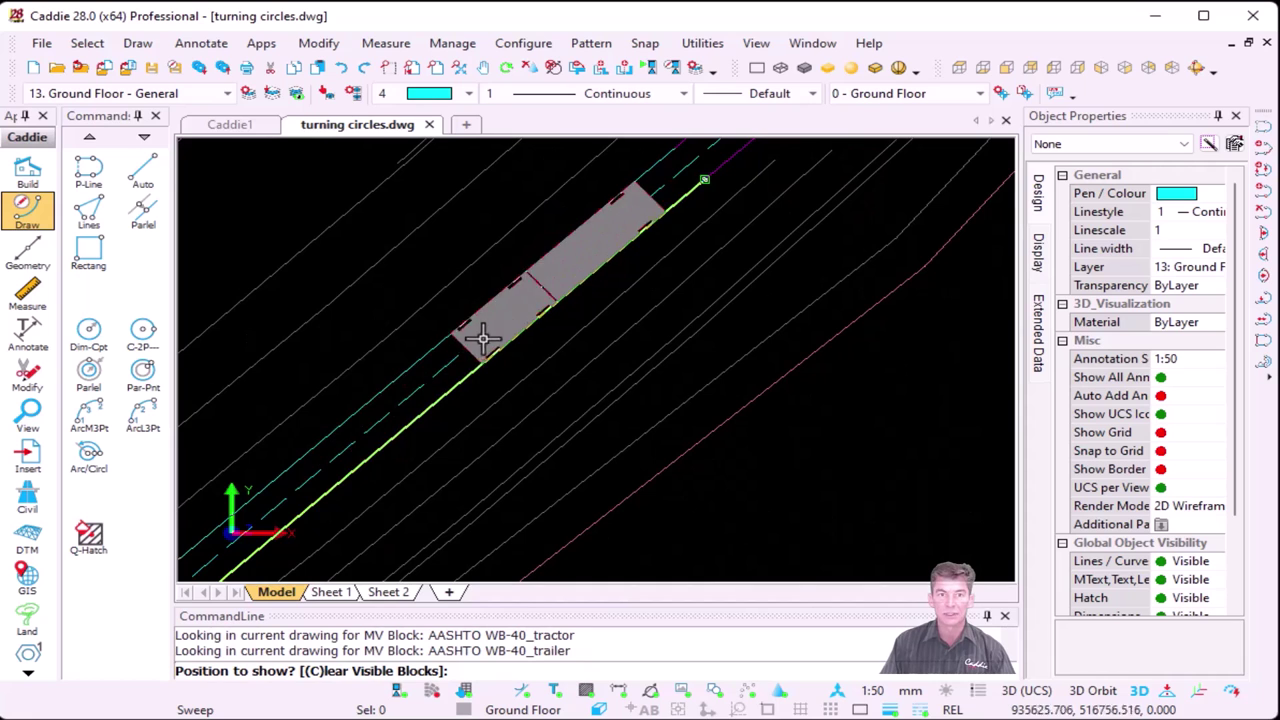
scroll(416, 368, down, 1)
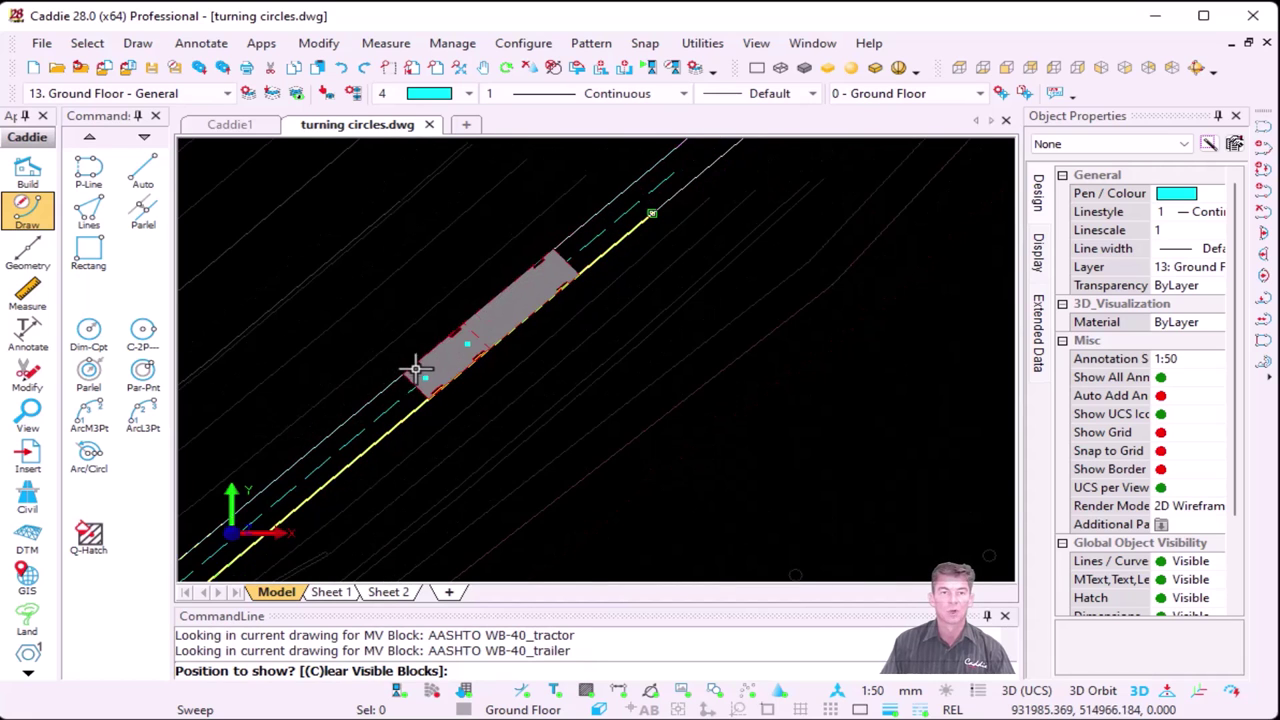
middle_drag(416, 368, 600, 223)
scroll(560, 211, down, 1)
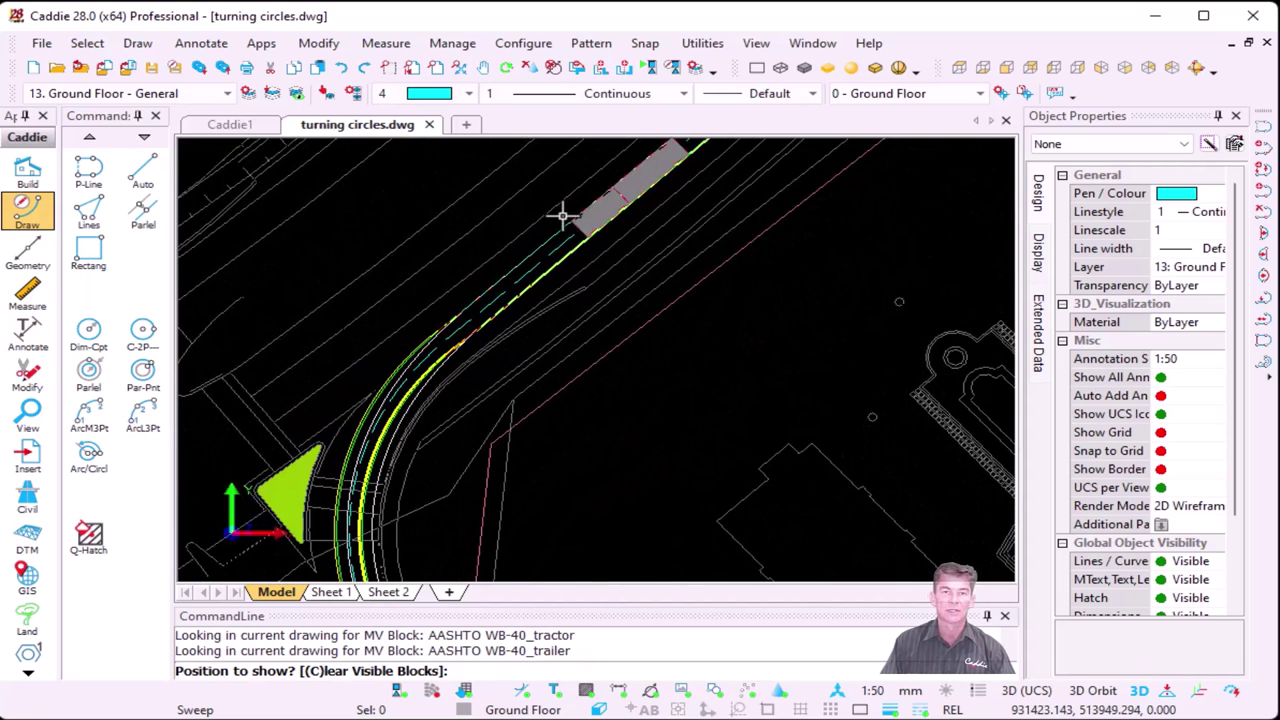
scroll(395, 415, up, 1)
- Place three truck positions down the first curve of the path
click(468, 321)
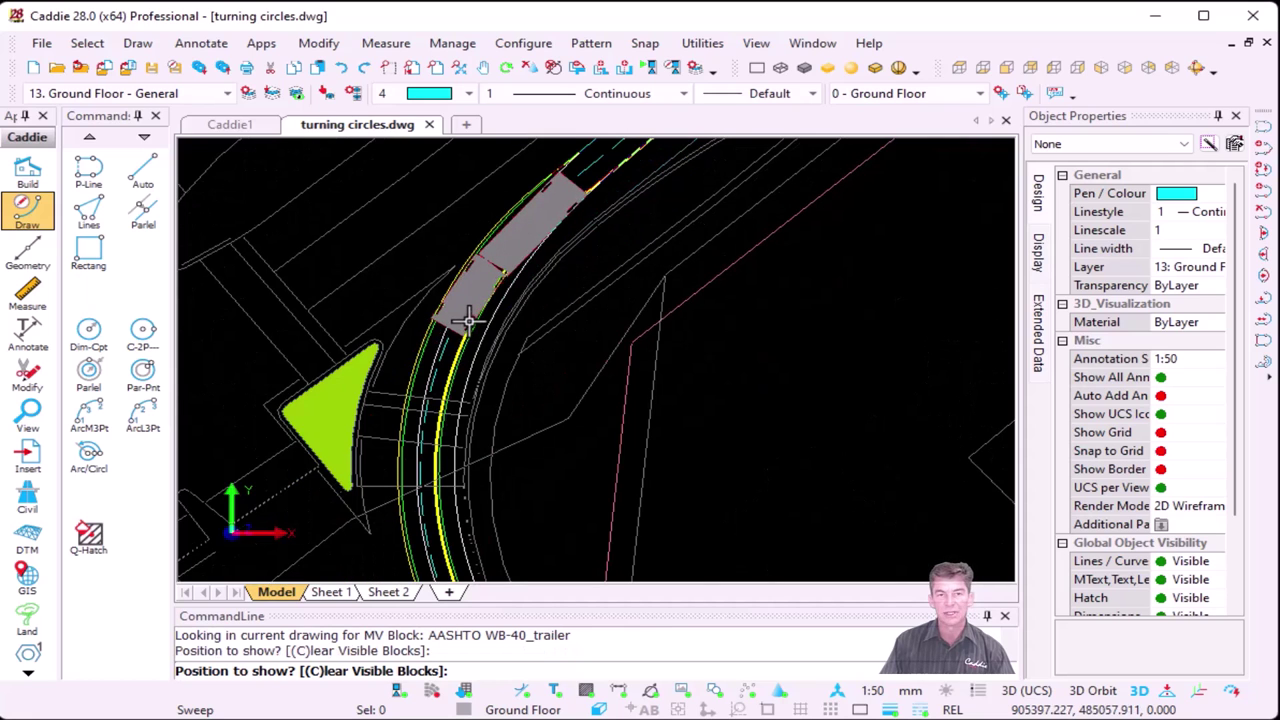
scroll(440, 390, down, 1)
click(446, 470)
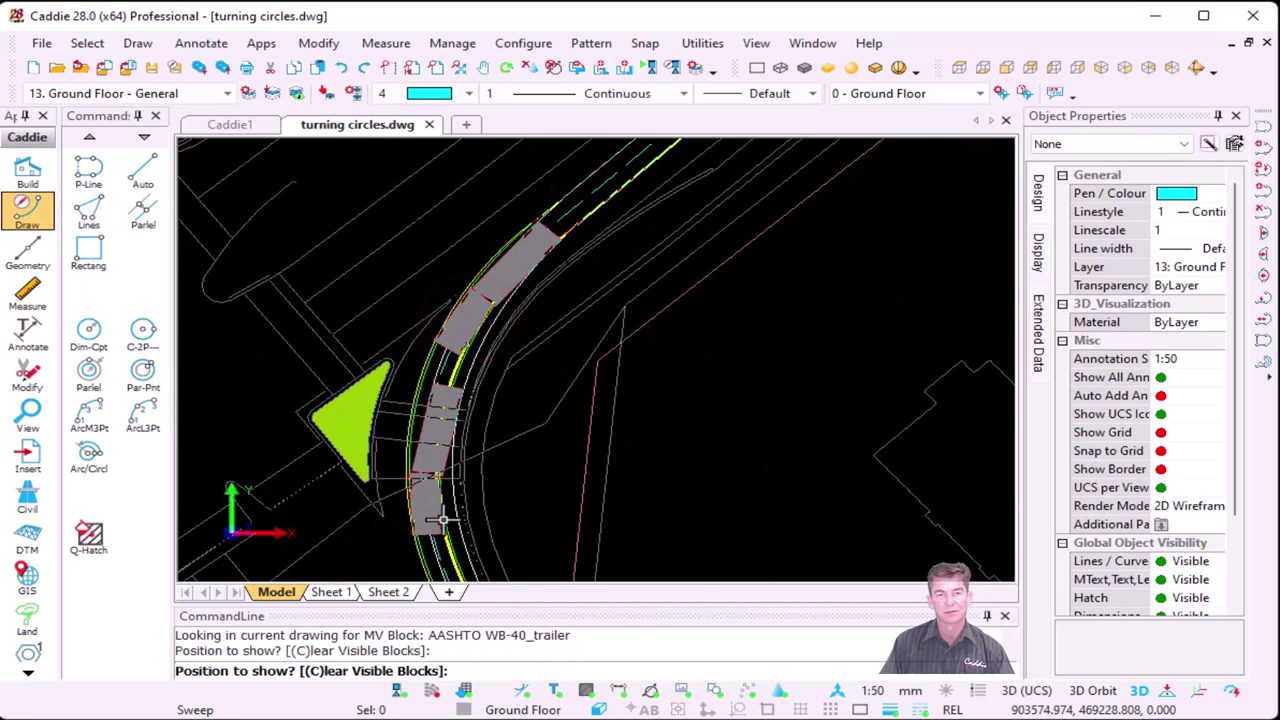
click(443, 520)
middle_drag(503, 543, 476, 319)
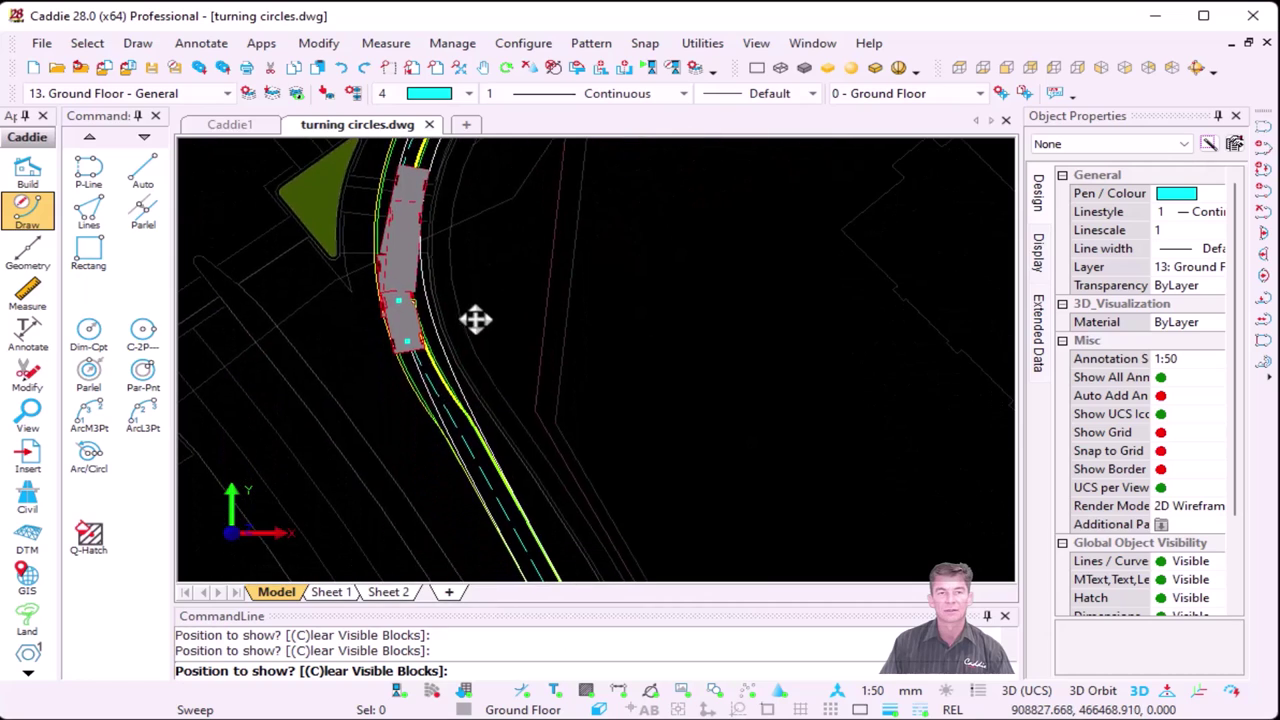
scroll(571, 463, down, 3)
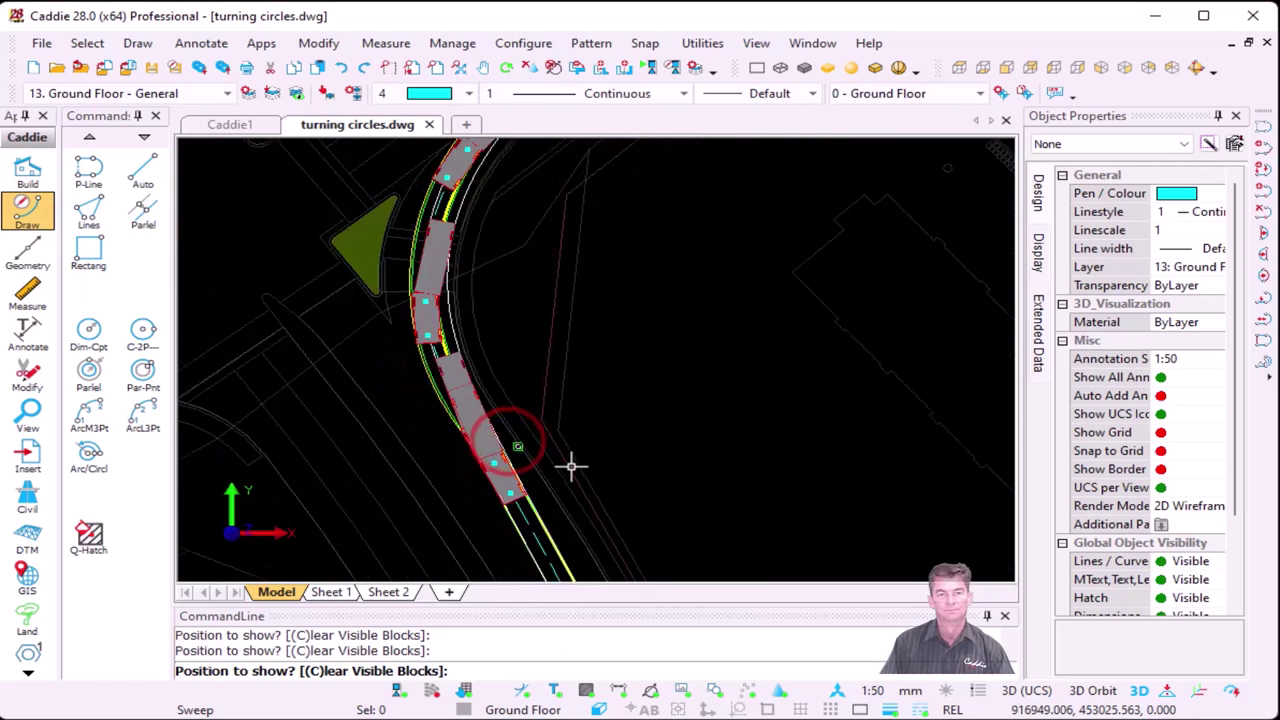
middle_drag(571, 463, 470, 225)
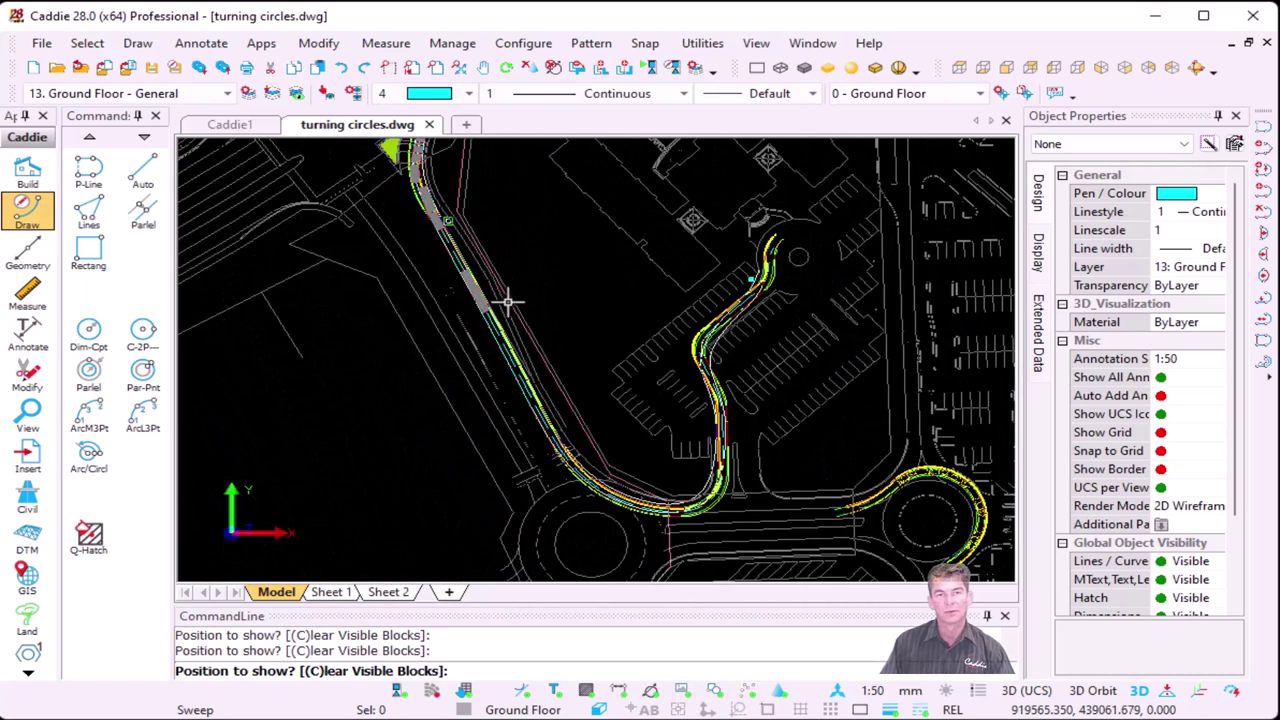
scroll(558, 390, up, 4)
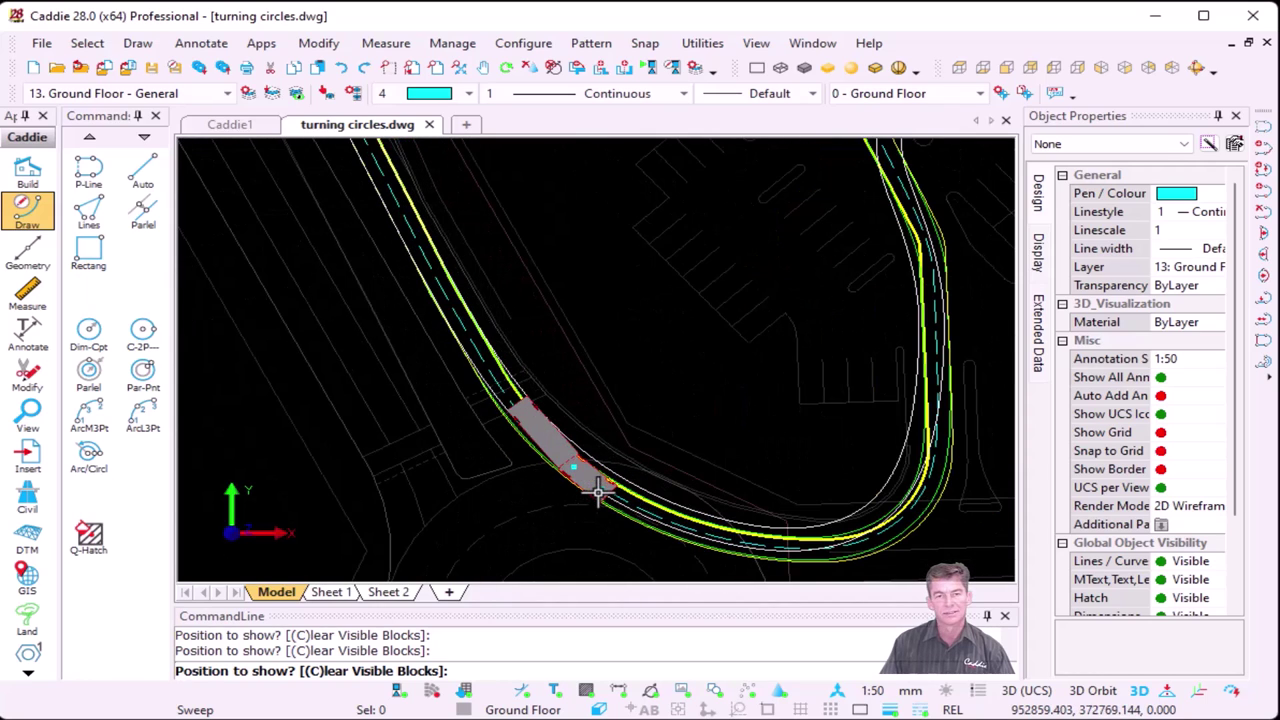
scroll(471, 449, up, 1)
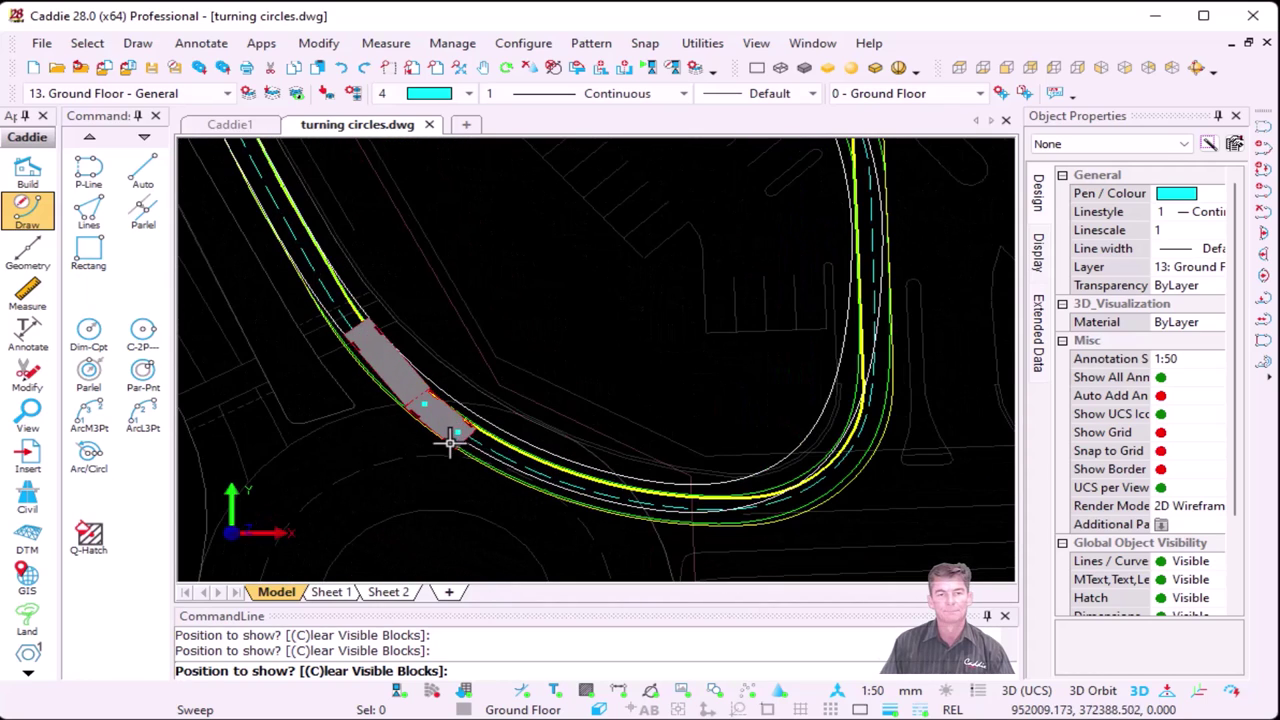
- Place truck positions around the lower curve, up the right side and the S-bend
click(449, 441)
click(652, 508)
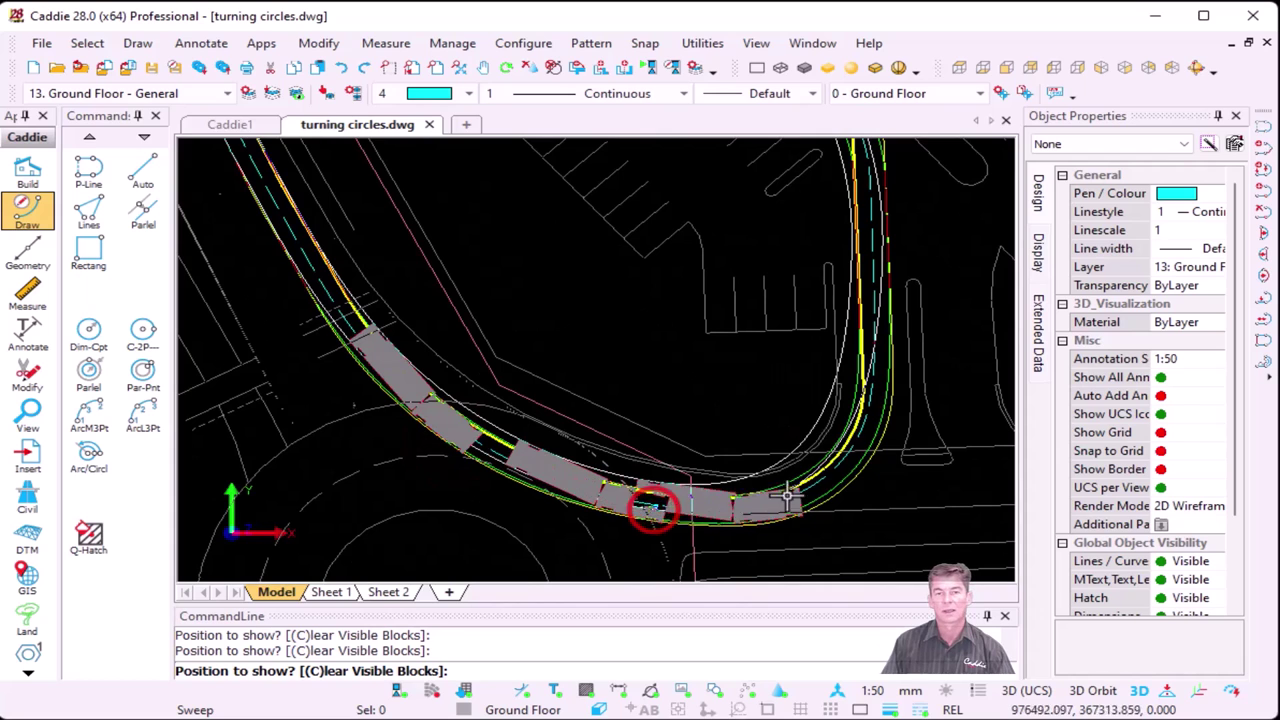
click(855, 455)
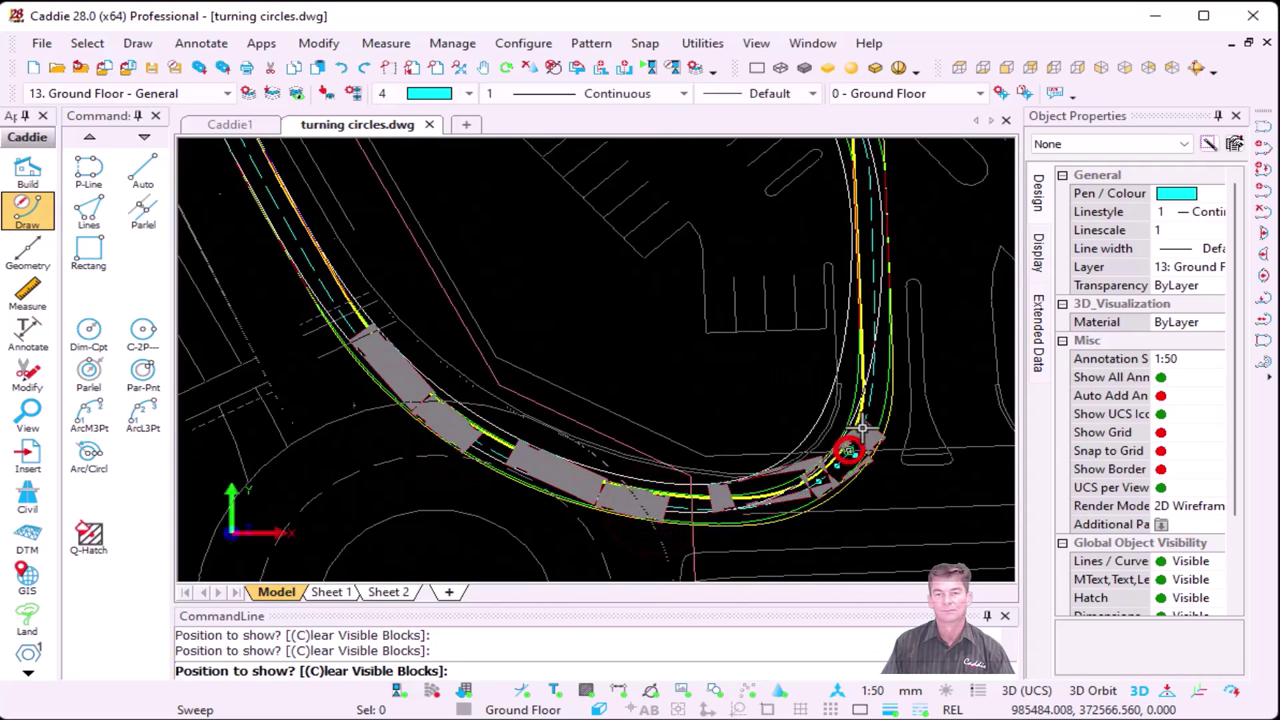
click(903, 265)
mouse_move(903, 234)
middle_down()
mouse_move(843, 363)
mouse_move(787, 578)
middle_up()
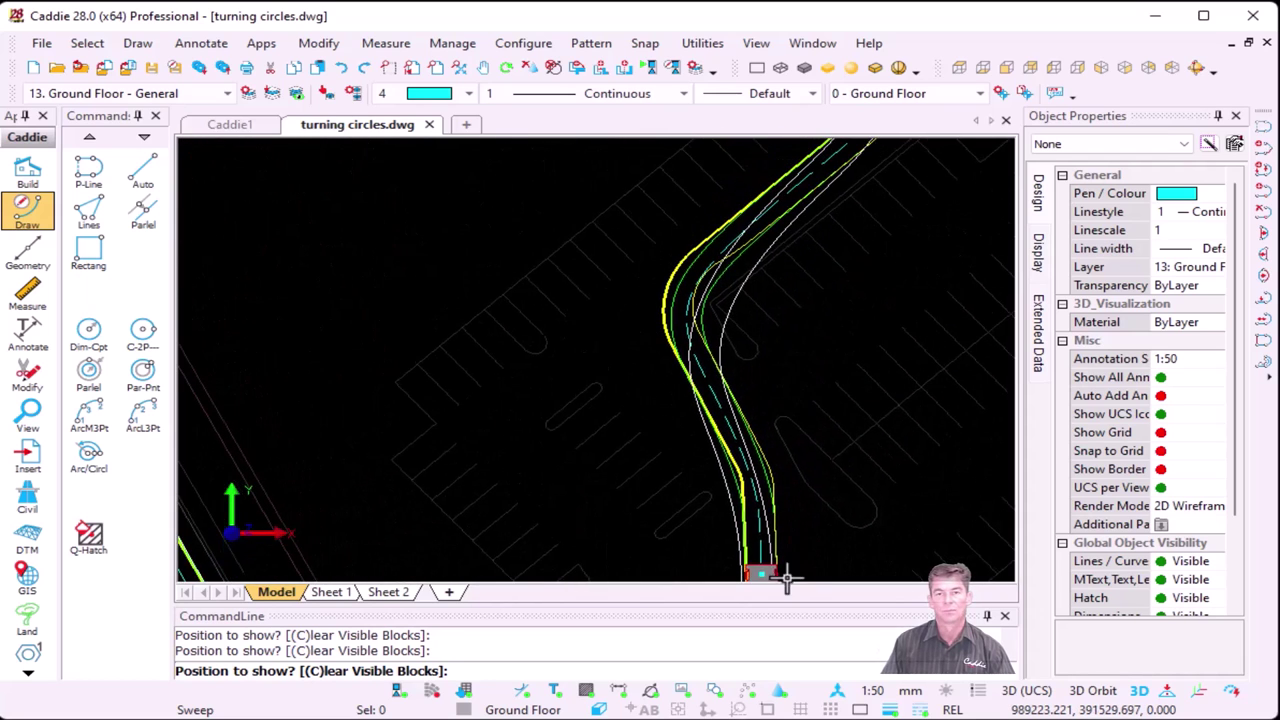
click(765, 404)
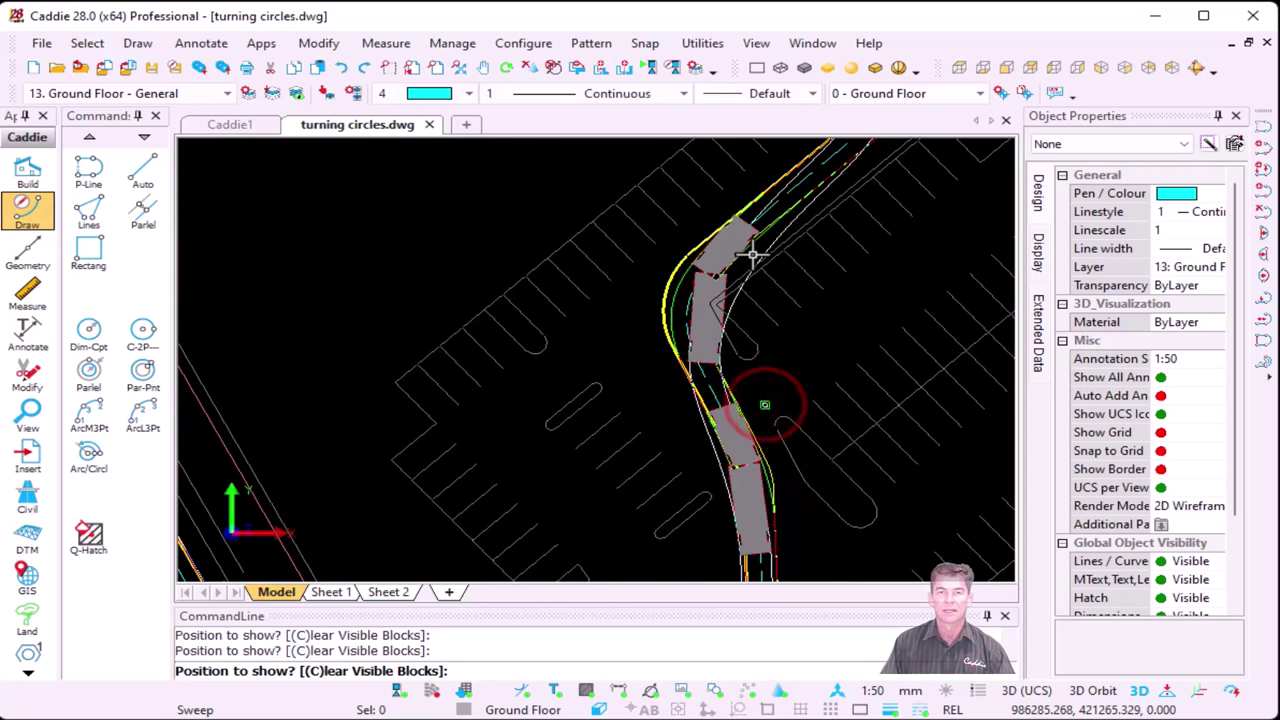
click(752, 254)
- Set the sweep's end point, finish the command and pan along the path
middle_drag(755, 252, 800, 225)
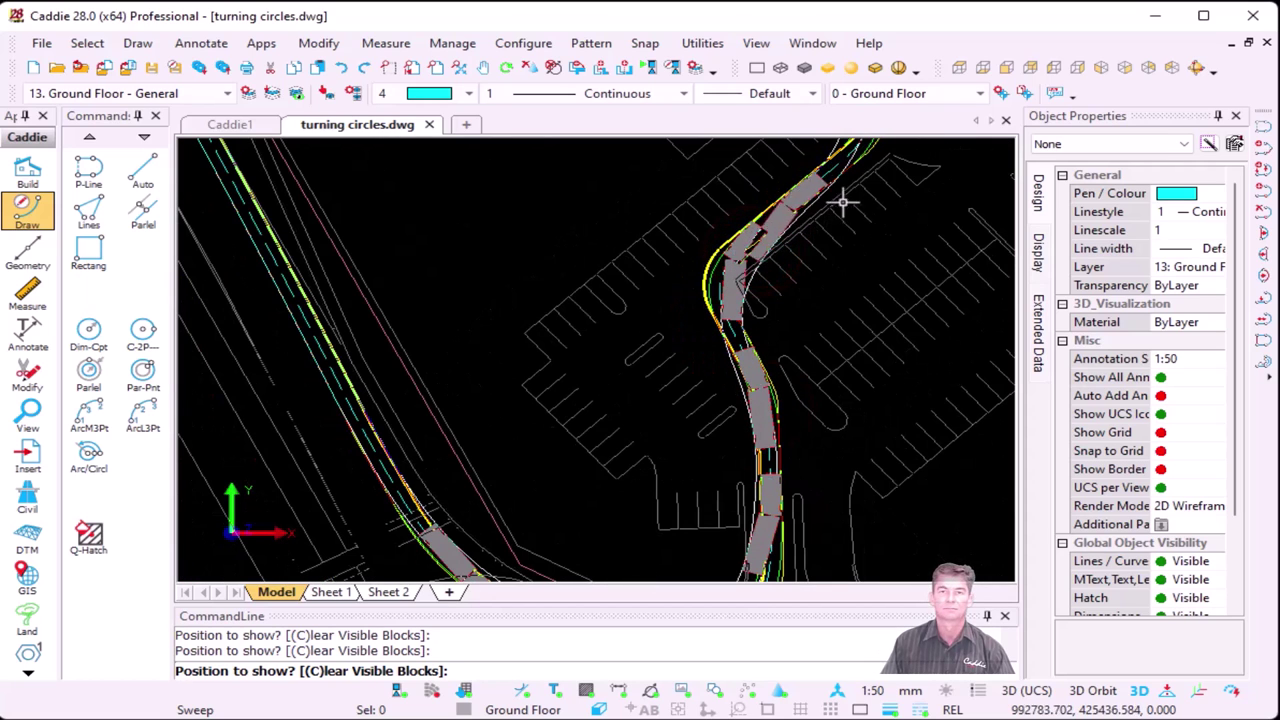
click(880, 171)
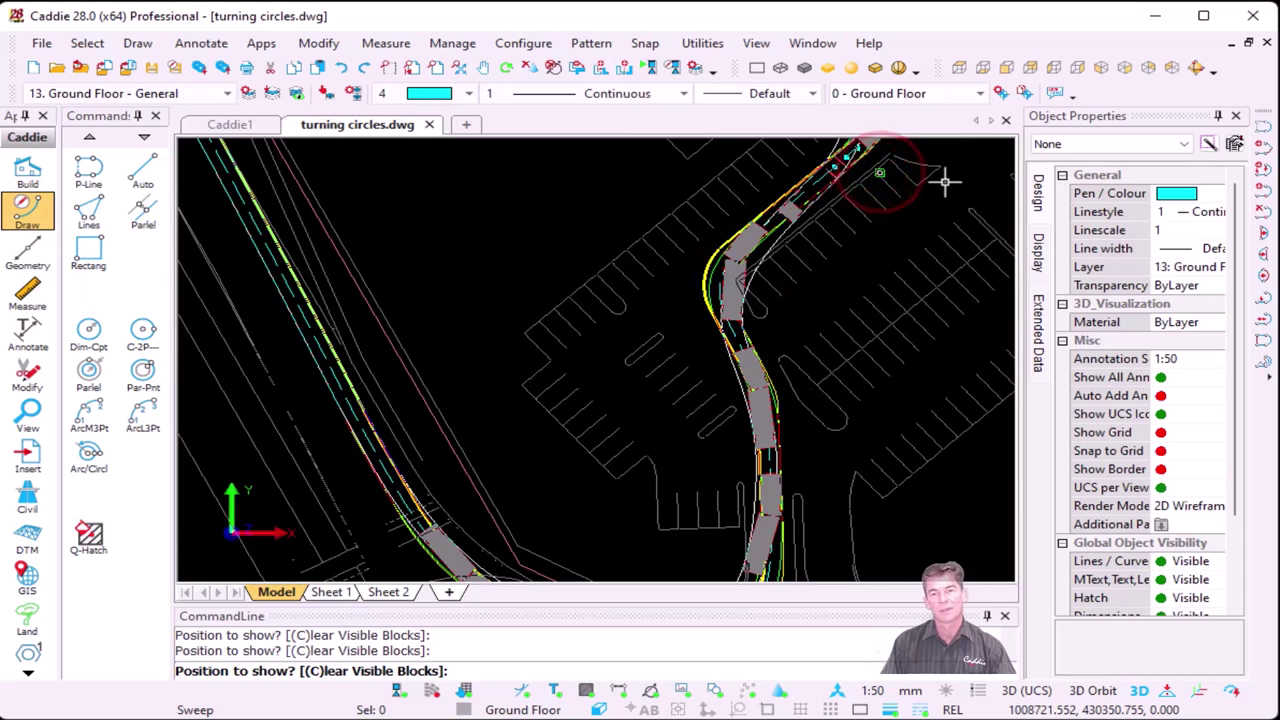
key(Escape)
scroll(790, 420, up, 5)
mouse_move(766, 400)
middle_down()
mouse_move(614, 403)
mouse_move(449, 352)
middle_up()
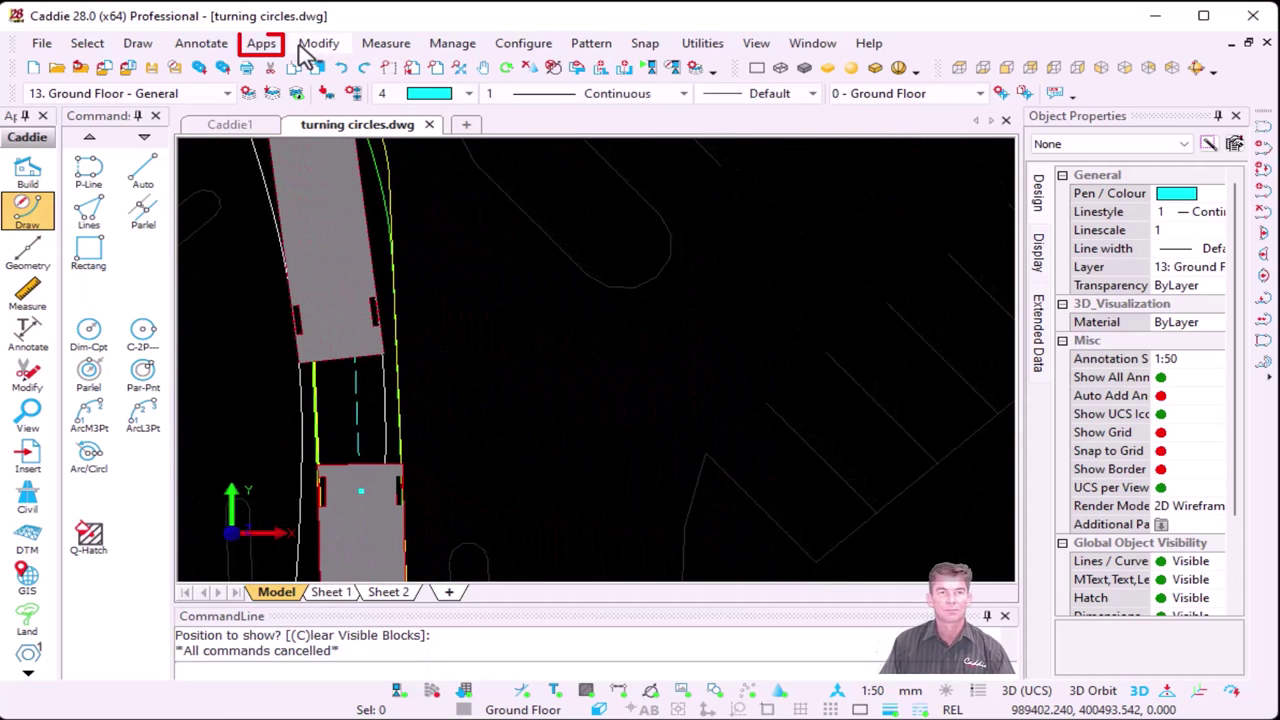
click(261, 43)
mouse_move(300, 64)
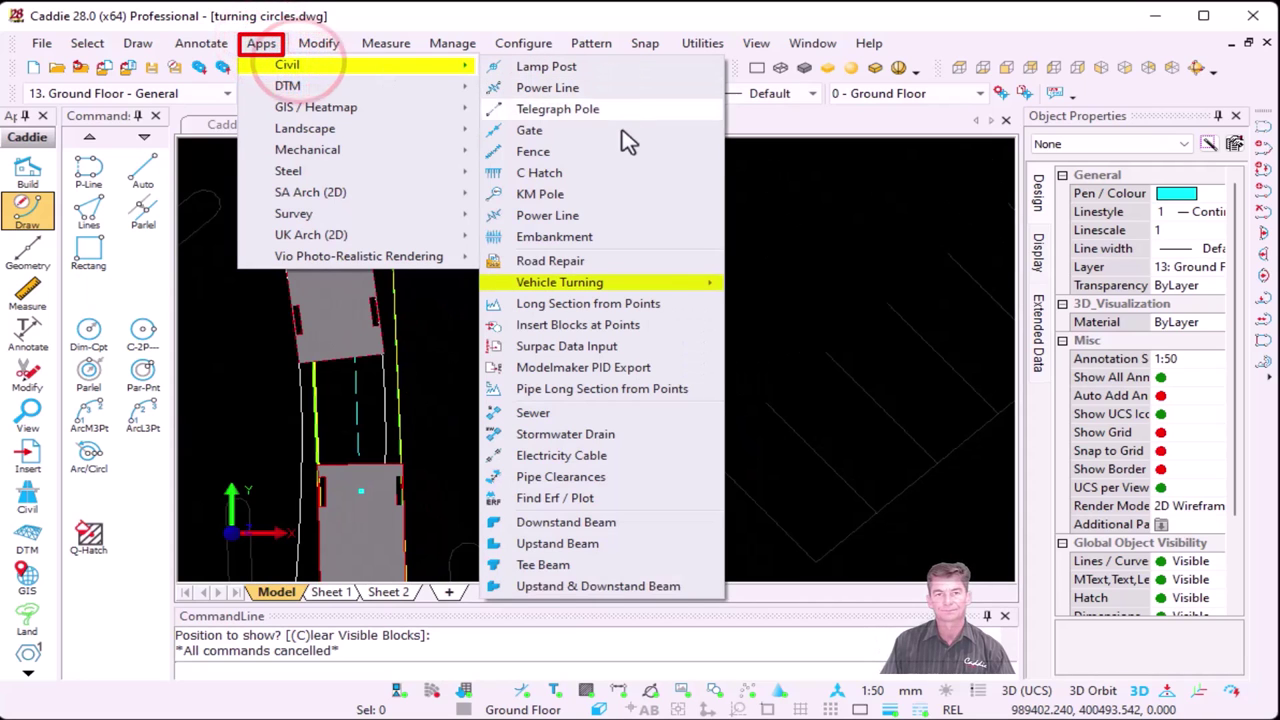
mouse_move(674, 282)
click(875, 284)
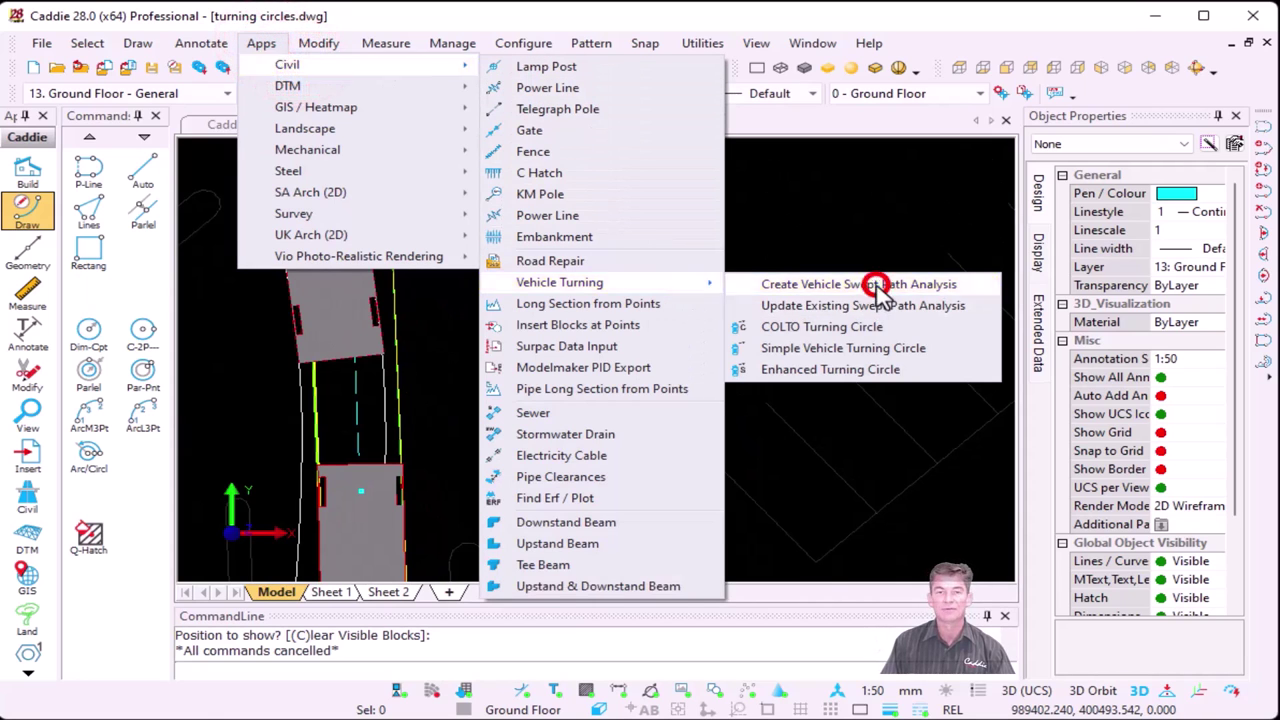
drag(719, 168, 953, 145)
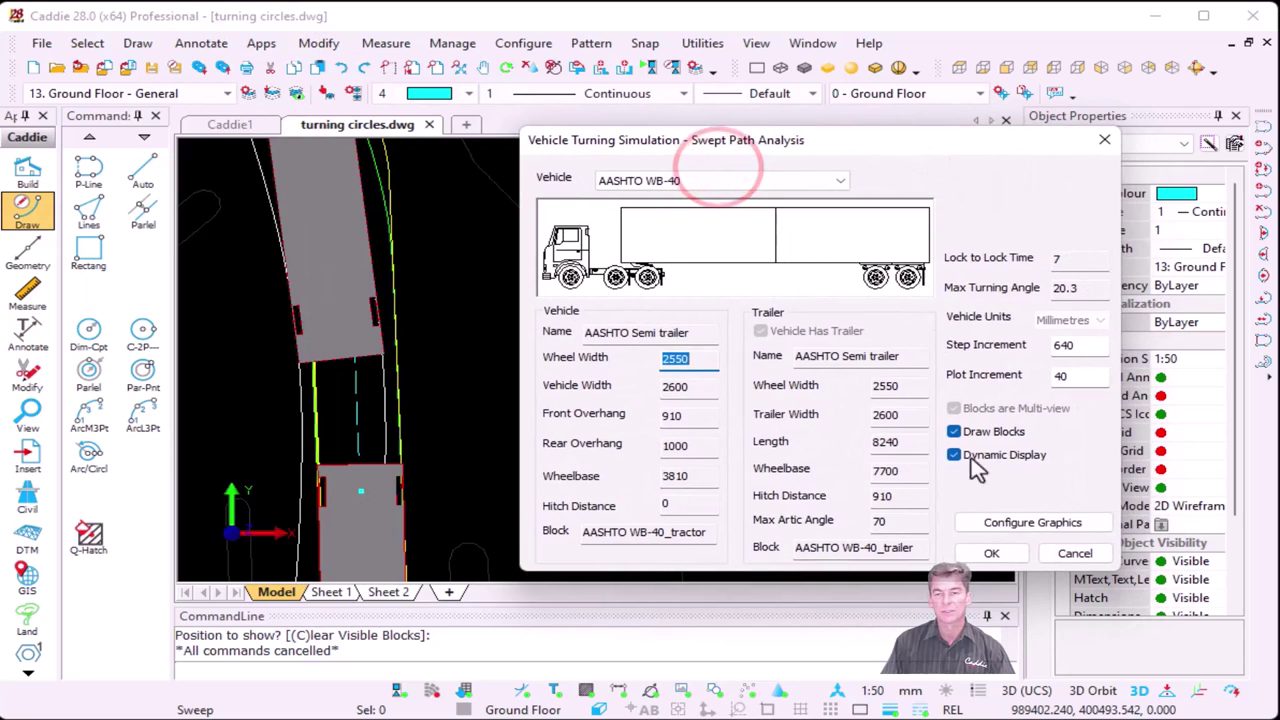
click(1013, 523)
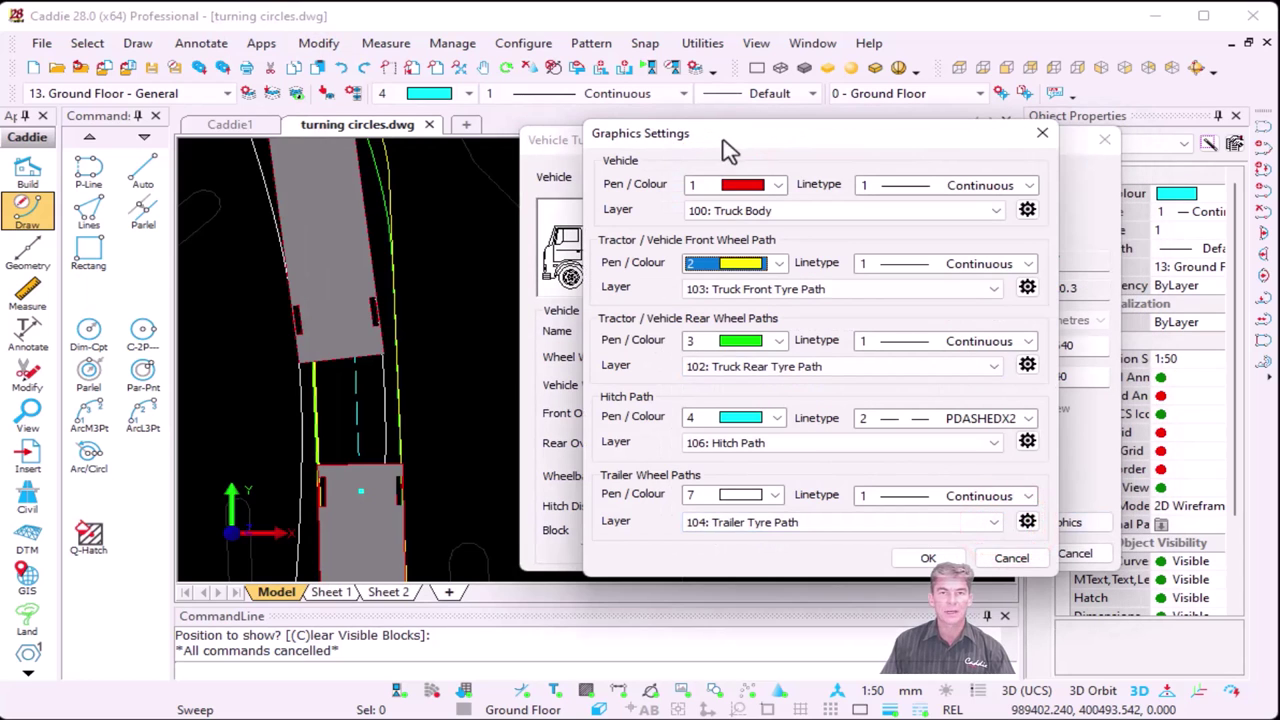
drag(725, 140, 603, 152)
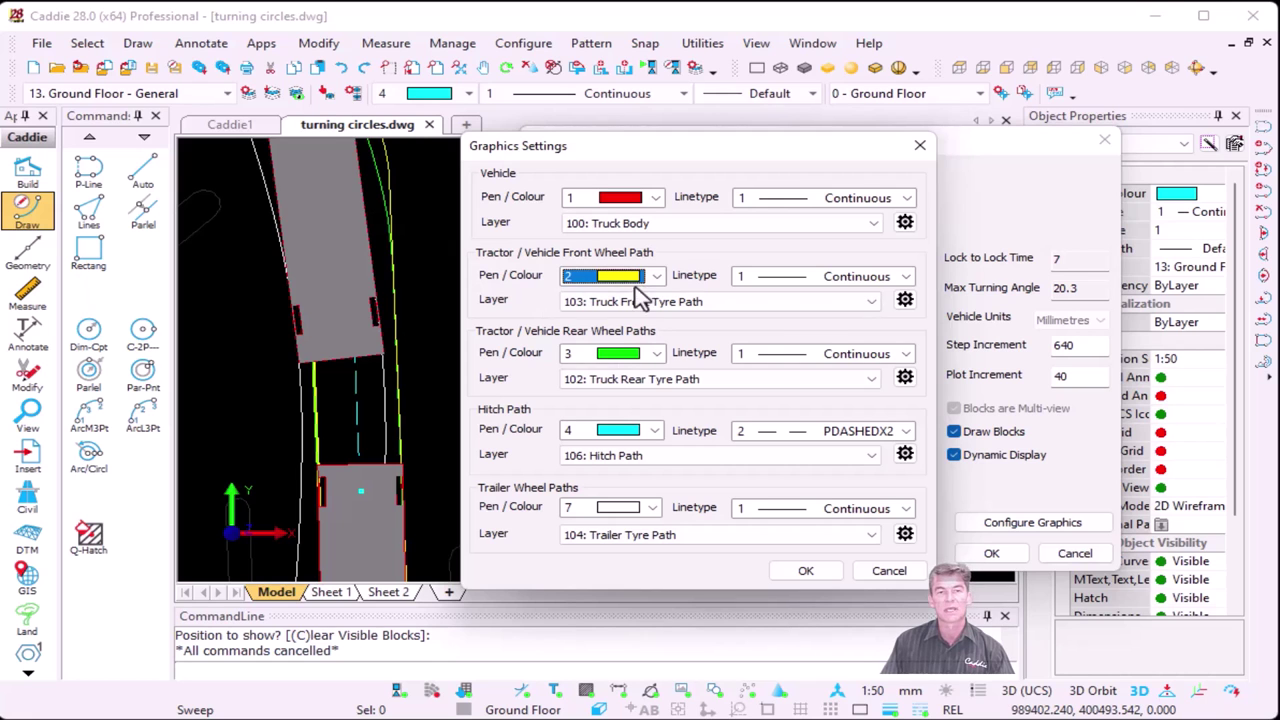
click(921, 146)
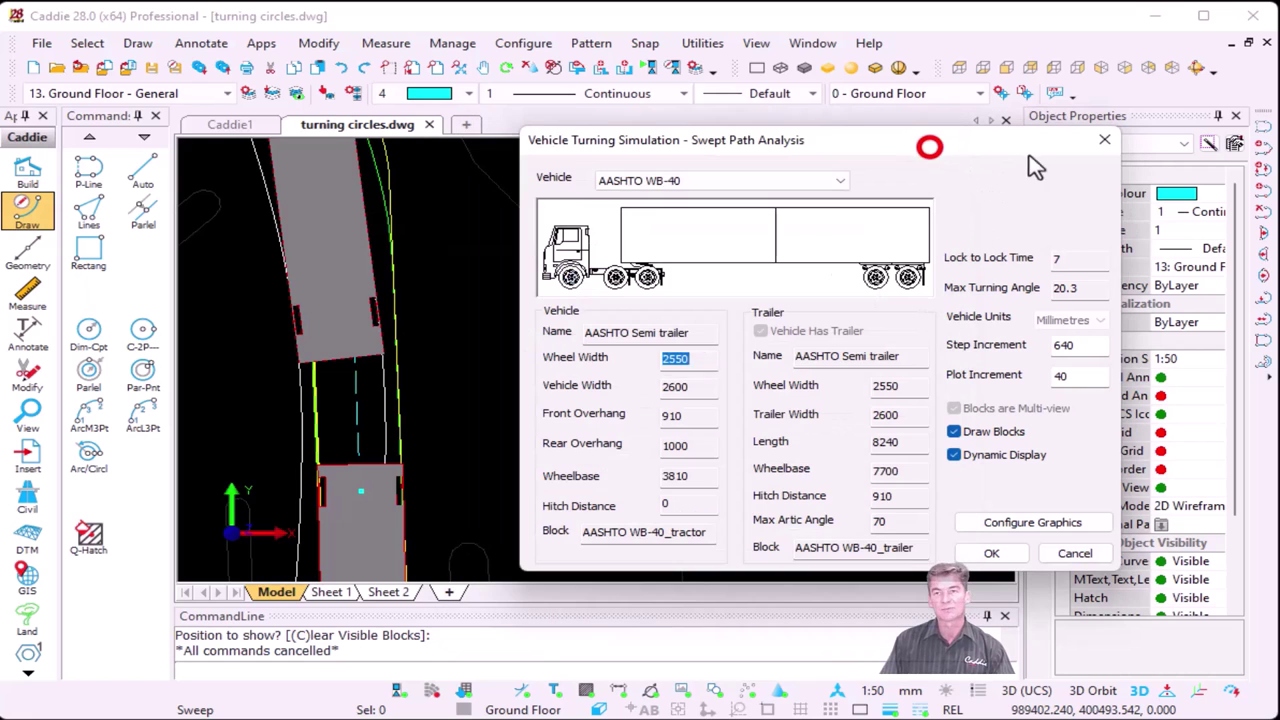
click(1103, 140)
- Pan to the red vehicle and inspect its vehicle and swept path group
scroll(714, 301, down, 3)
mouse_move(723, 320)
middle_down()
mouse_move(683, 477)
mouse_move(600, 406)
middle_up()
scroll(543, 307, up, 3)
scroll(543, 307, up, 1)
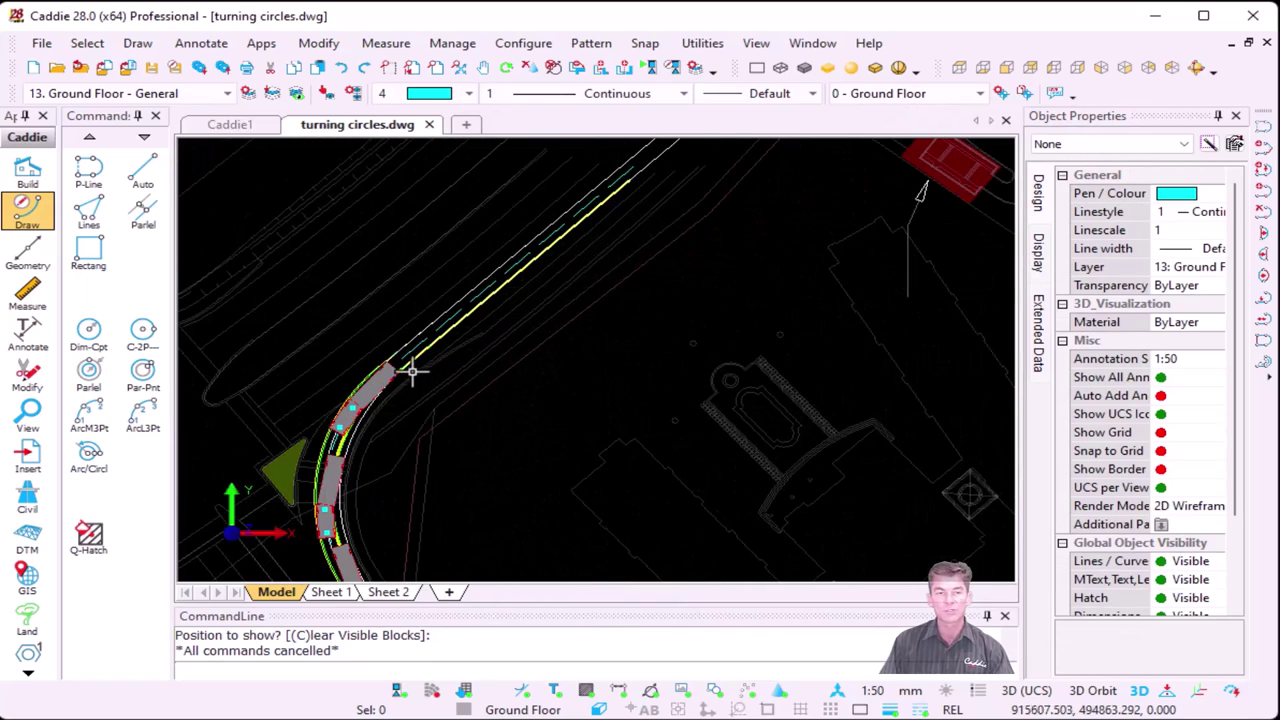
scroll(407, 368, up, 3)
click(375, 367)
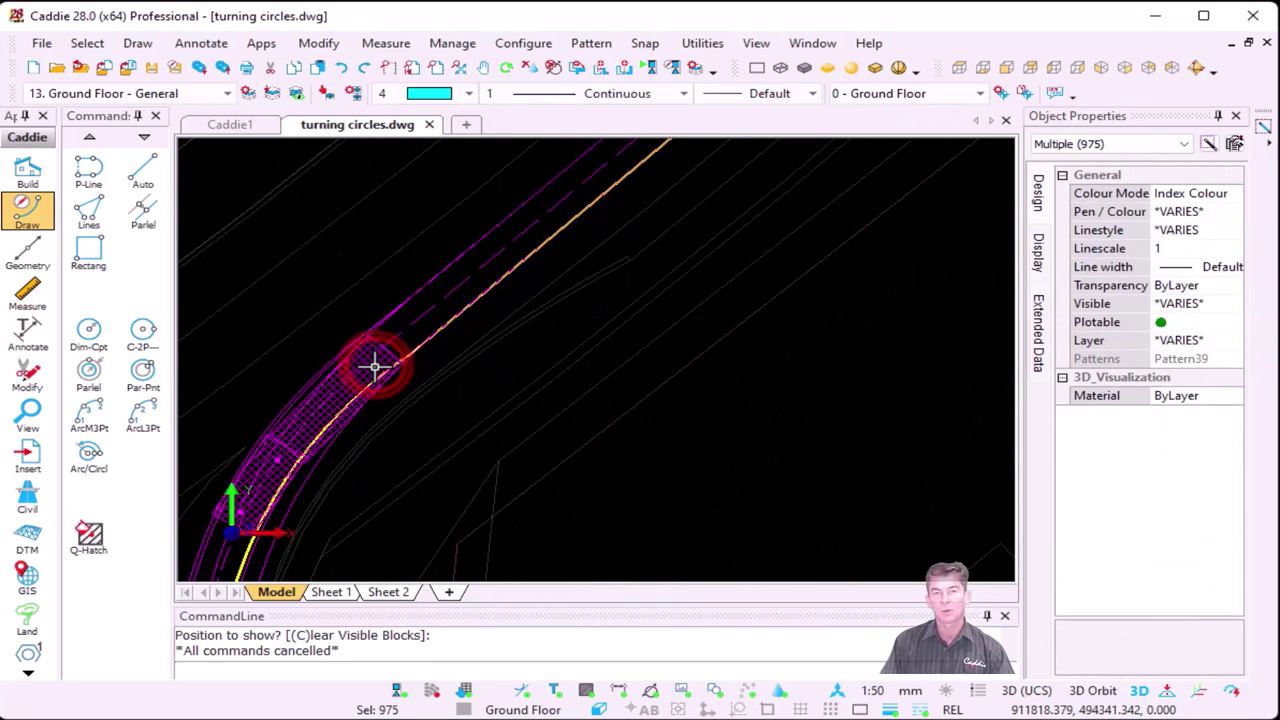
key(Escape)
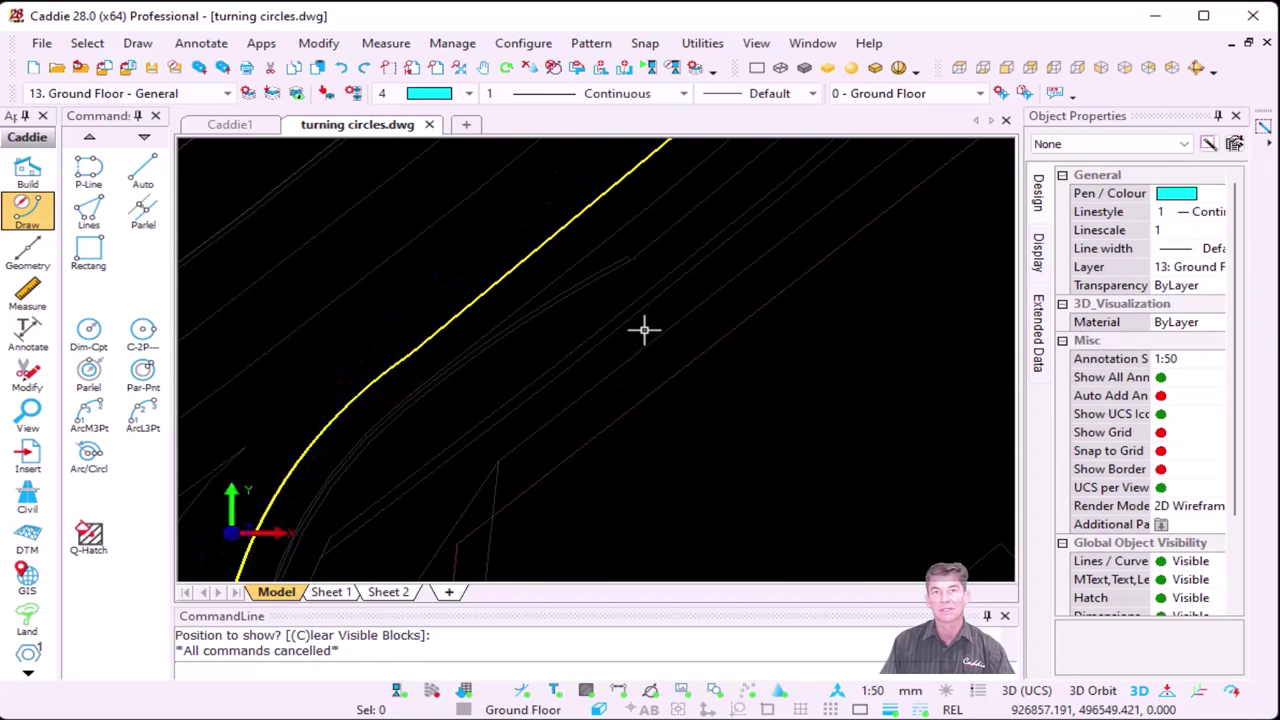
scroll(690, 330, down, 2)
scroll(851, 443, down, 3)
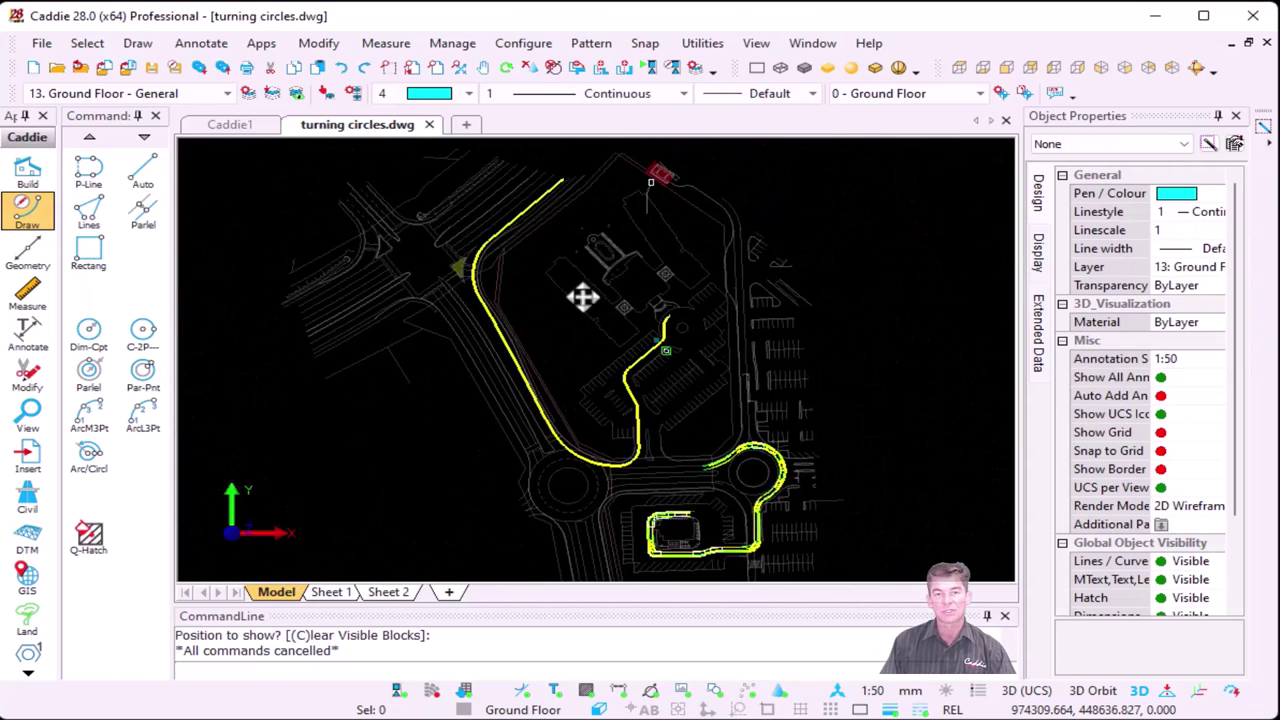
scroll(629, 409, up, 3)
scroll(671, 432, up, 2)
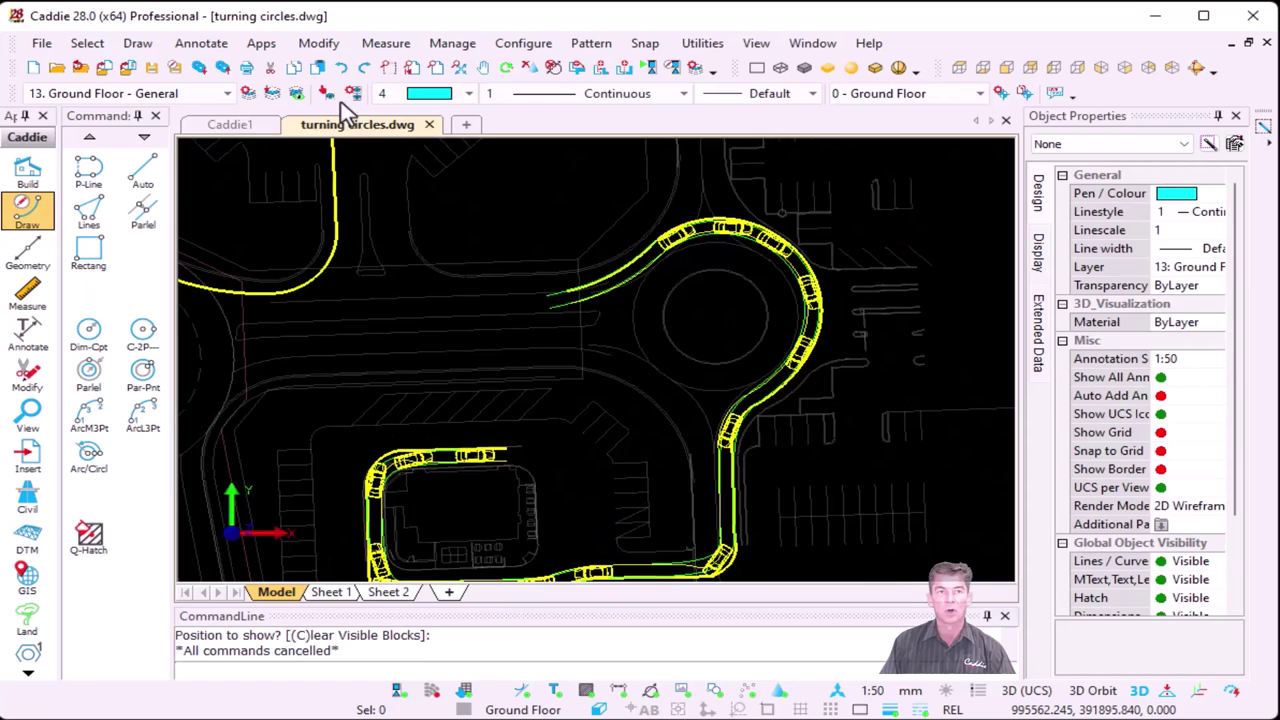
- Start Update Existing Swept Path Analysis from Apps > Civil > Vehicle Turning
click(261, 43)
mouse_move(288, 66)
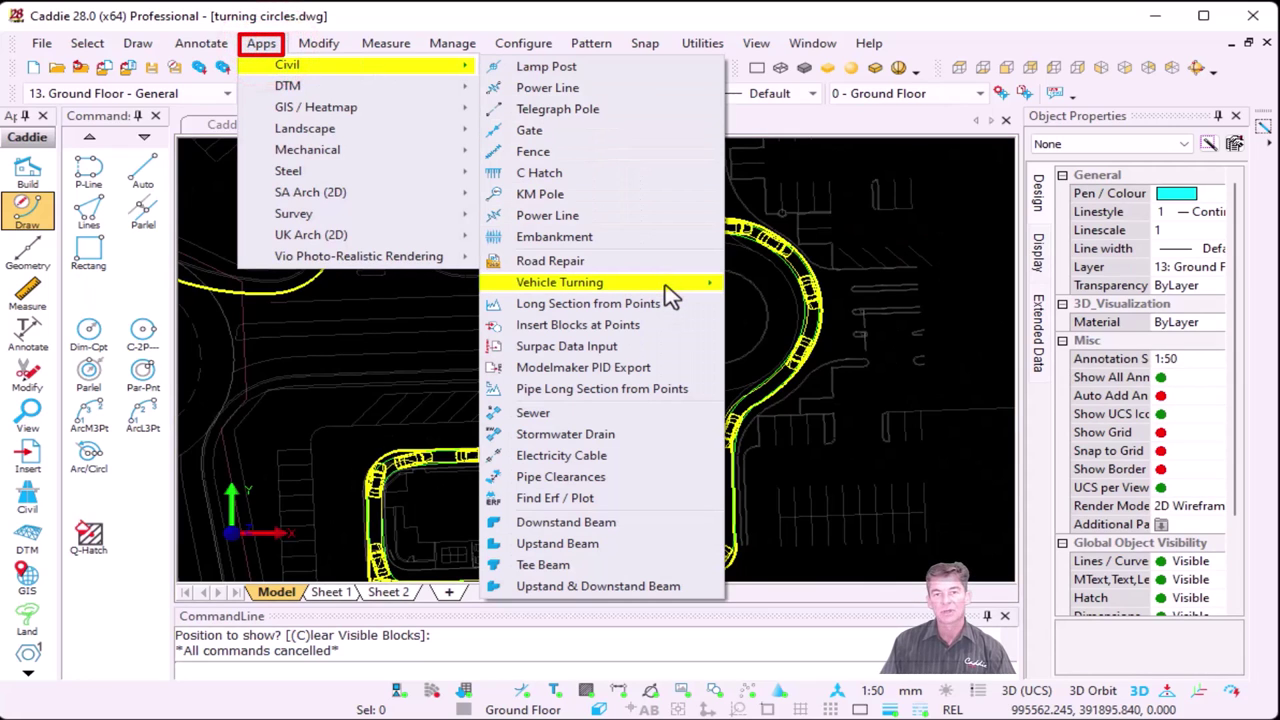
mouse_move(671, 288)
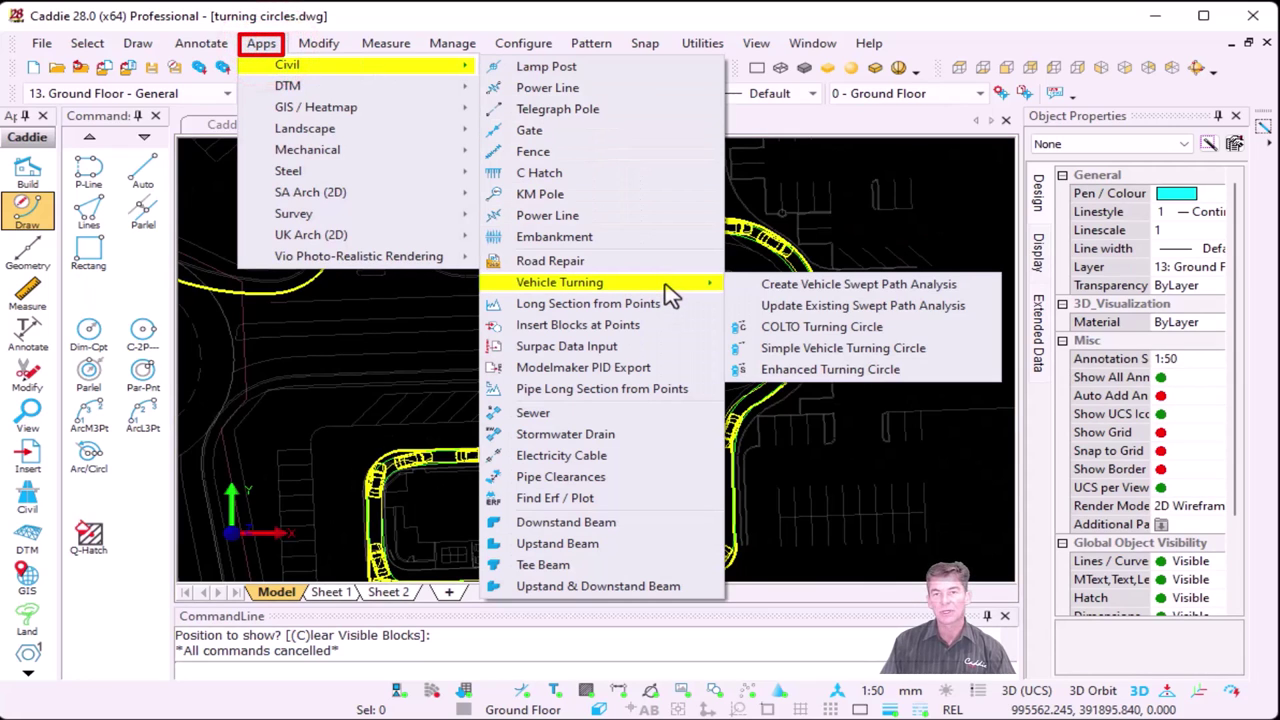
click(826, 306)
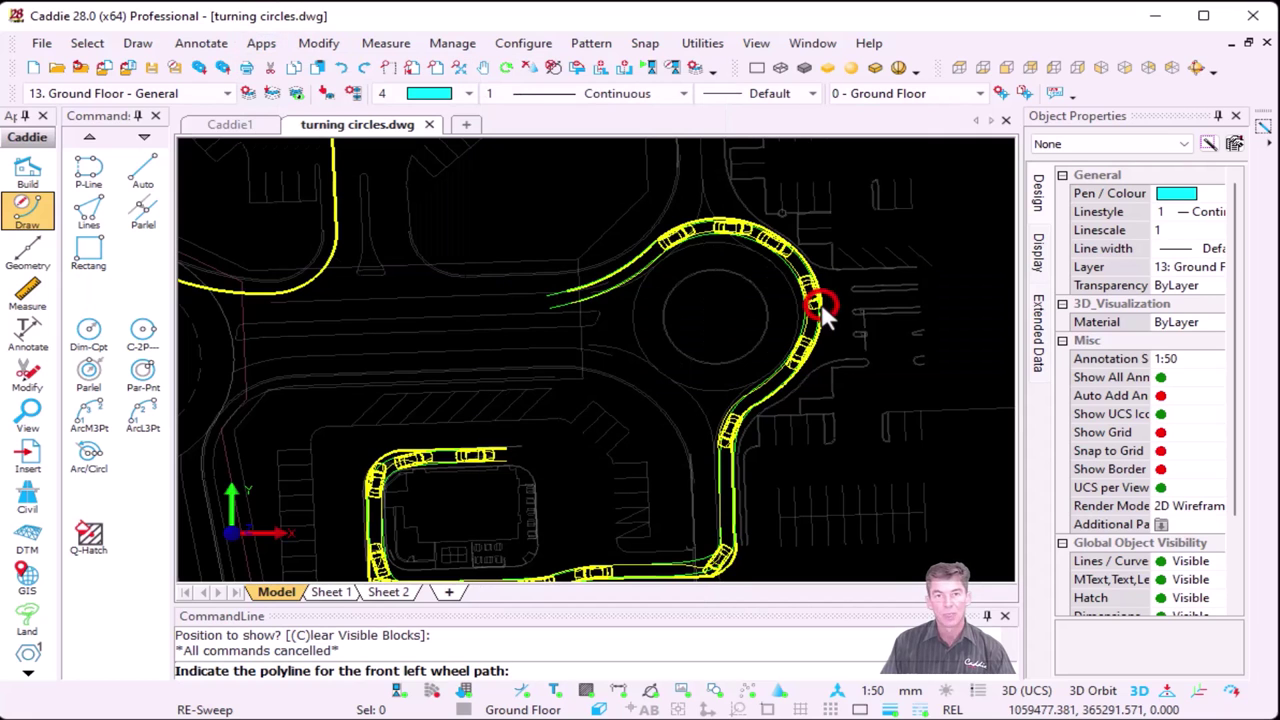
- Pick the front-left wheel path and show the car at the path's front
click(660, 250)
scroll(625, 272, up, 3)
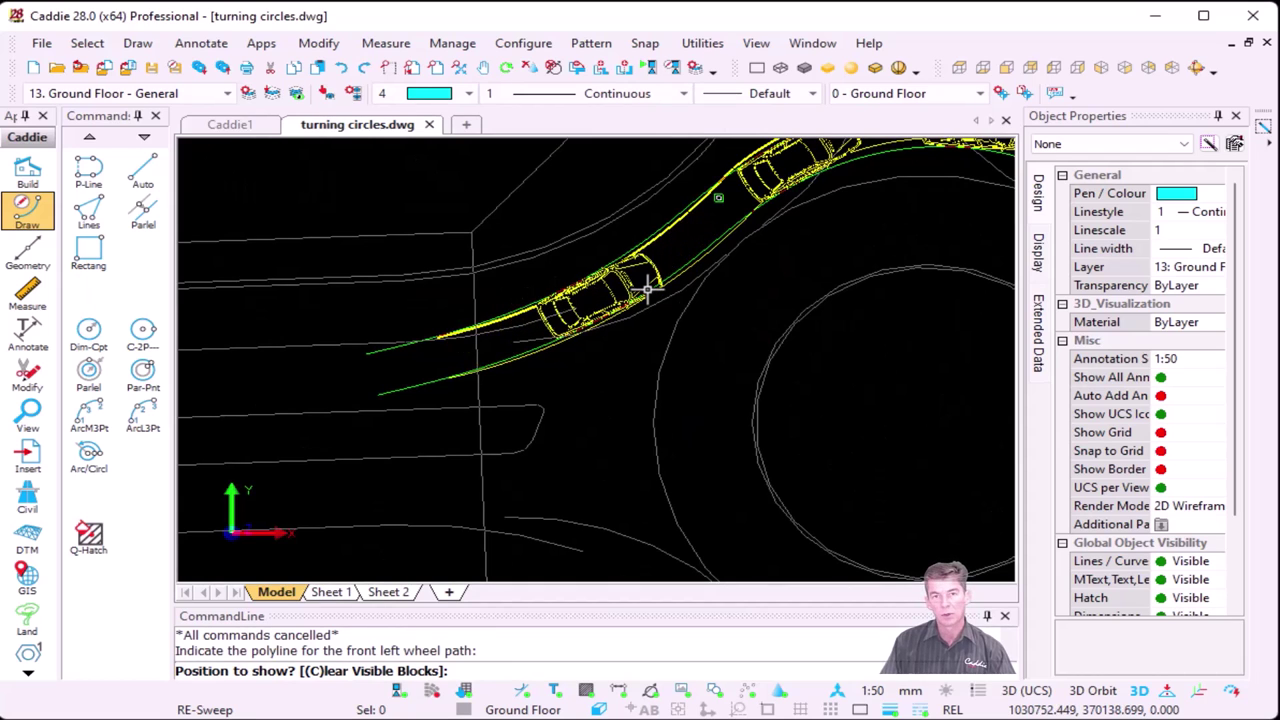
click(646, 283)
key(Escape)
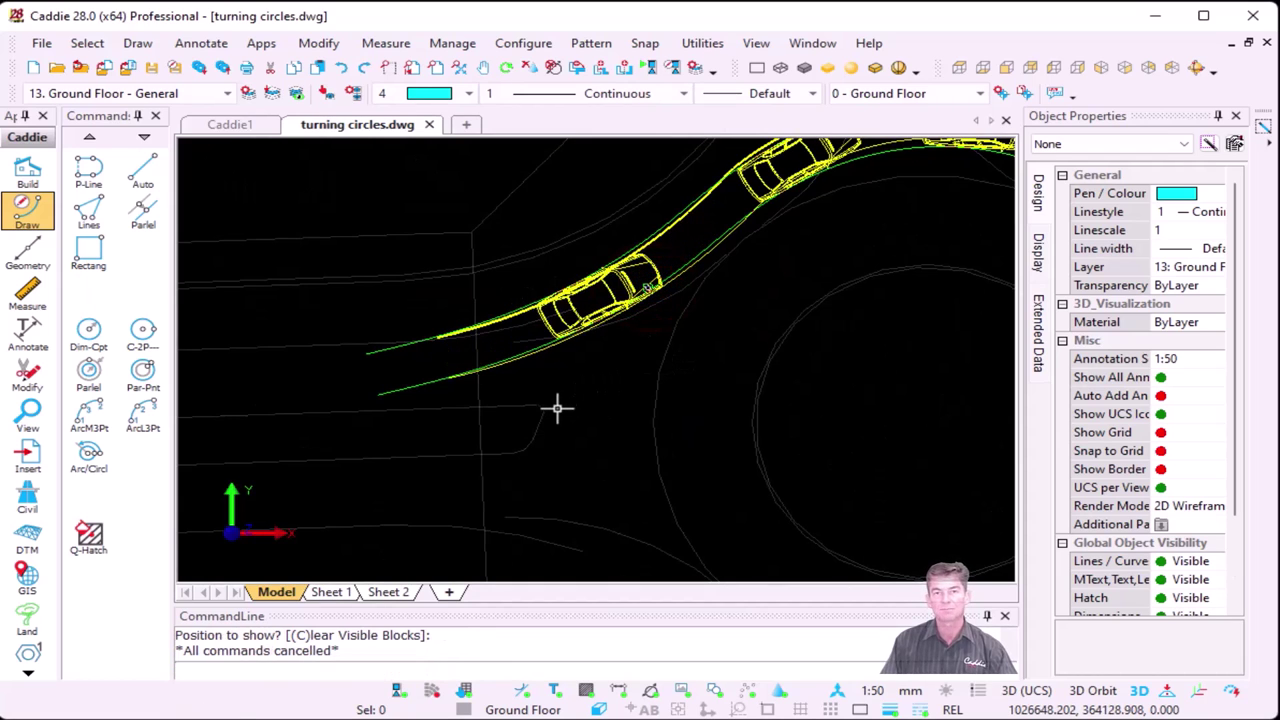
scroll(766, 357, down, 2)
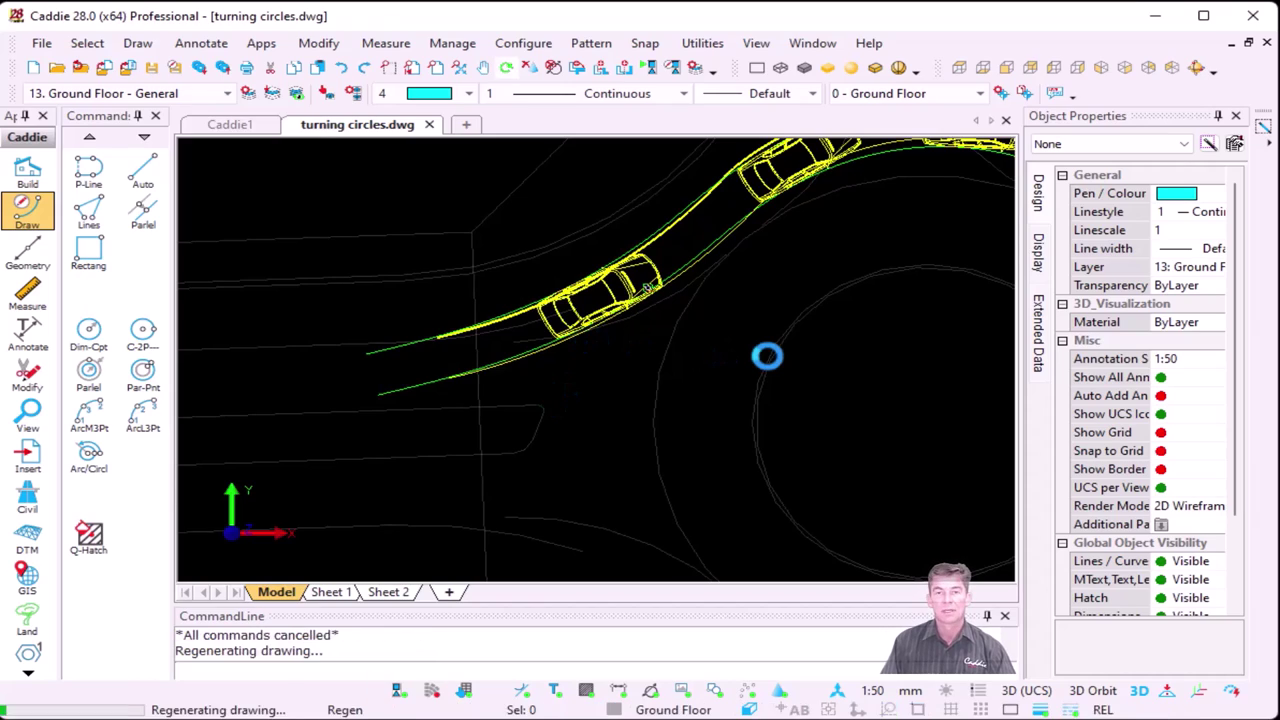
middle_drag(812, 397, 771, 277)
scroll(734, 314, down, 1)
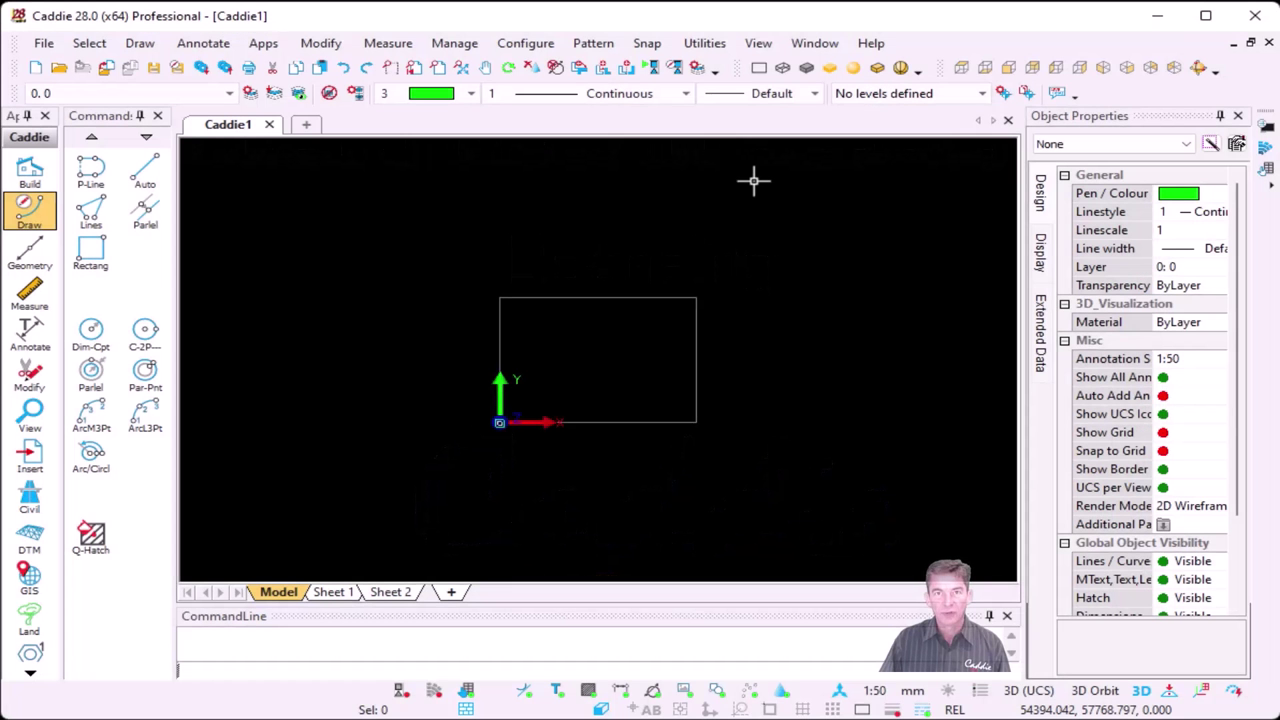
- In Licence info, review the update/activation keys, including network keys
click(867, 45)
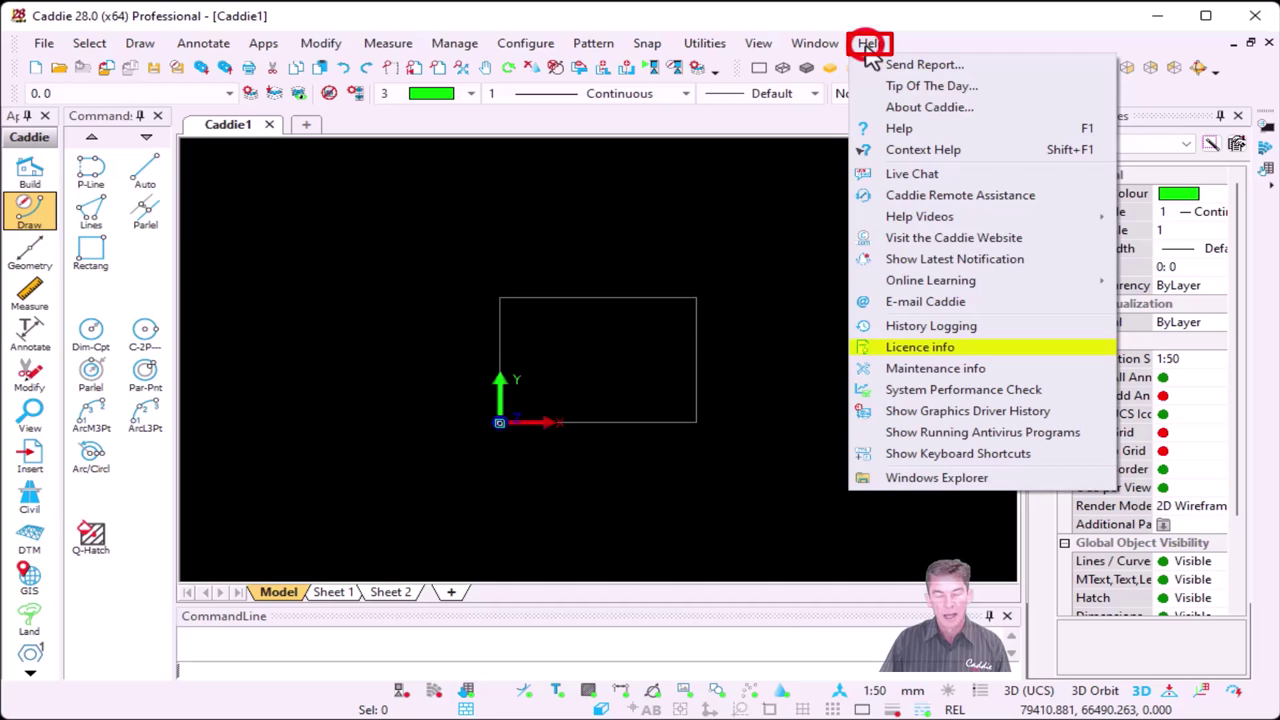
click(968, 347)
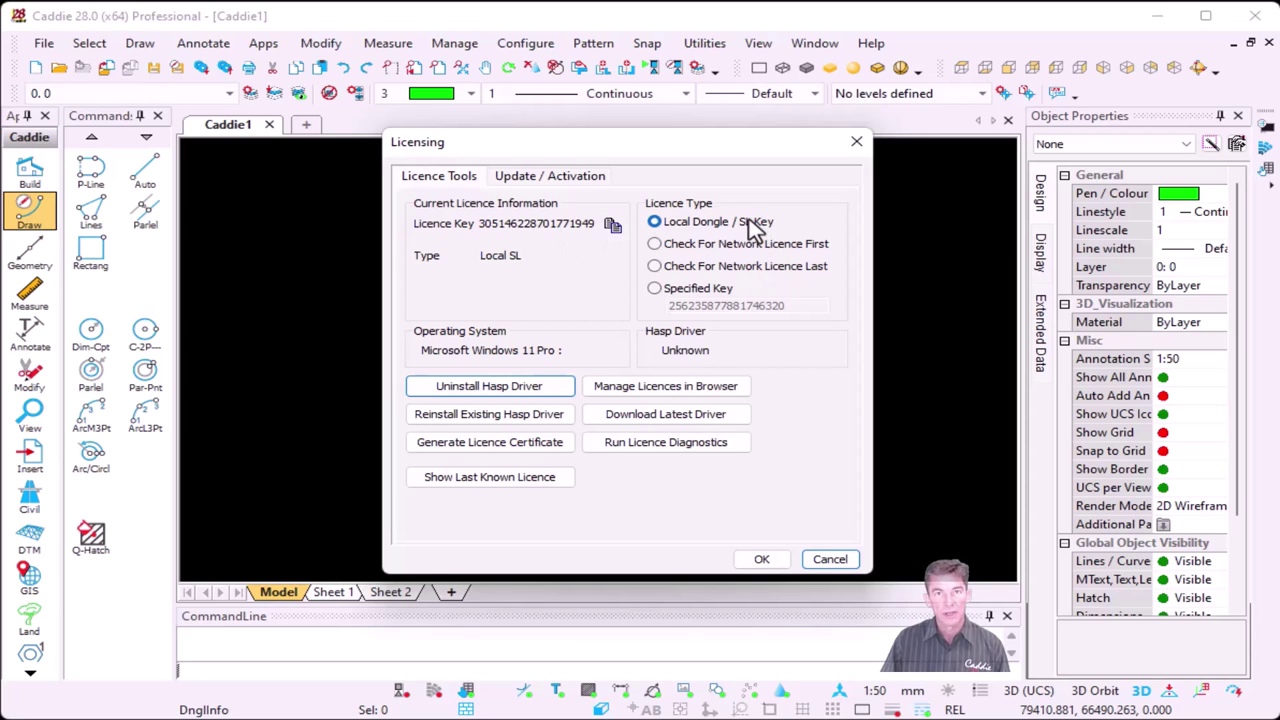
click(565, 182)
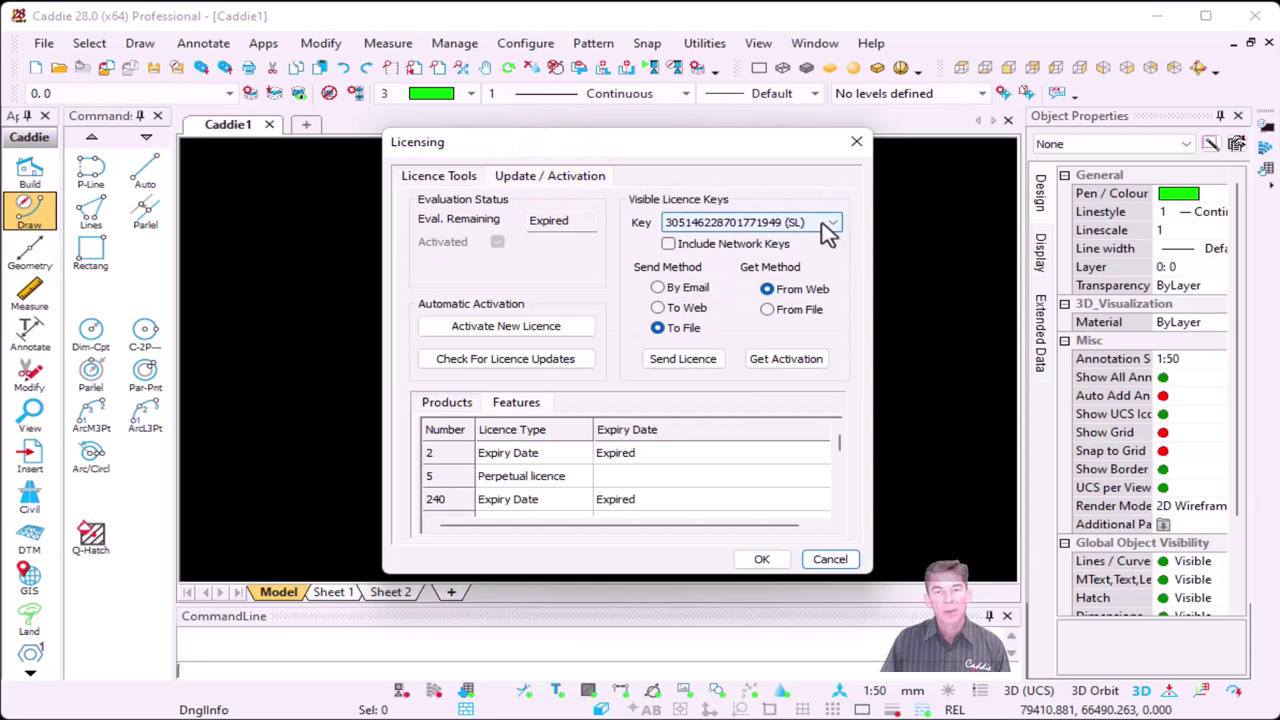
click(812, 228)
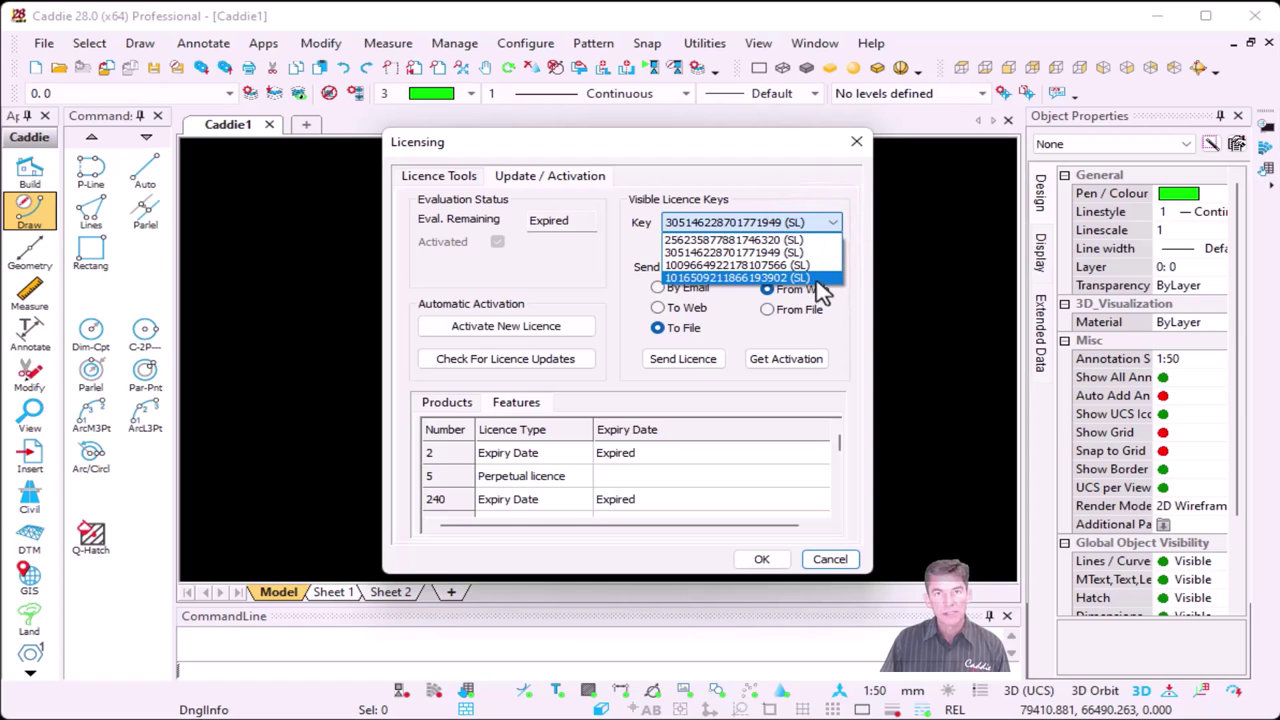
click(812, 222)
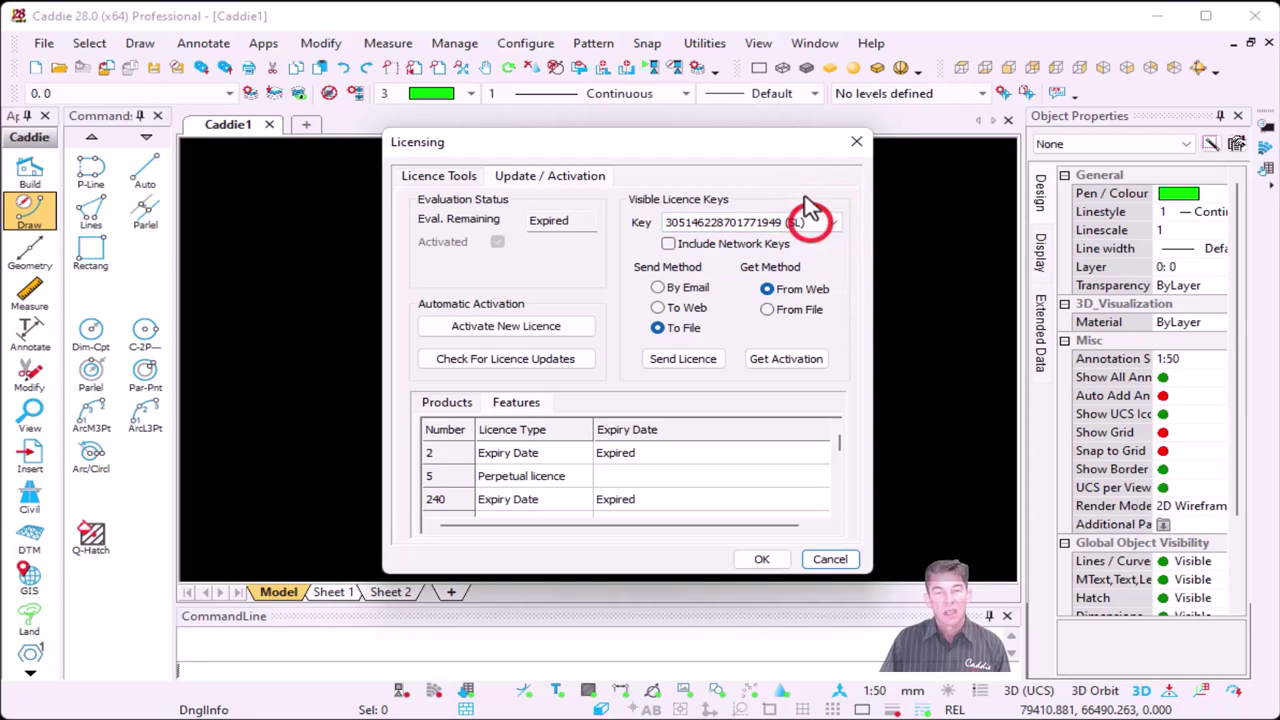
click(688, 244)
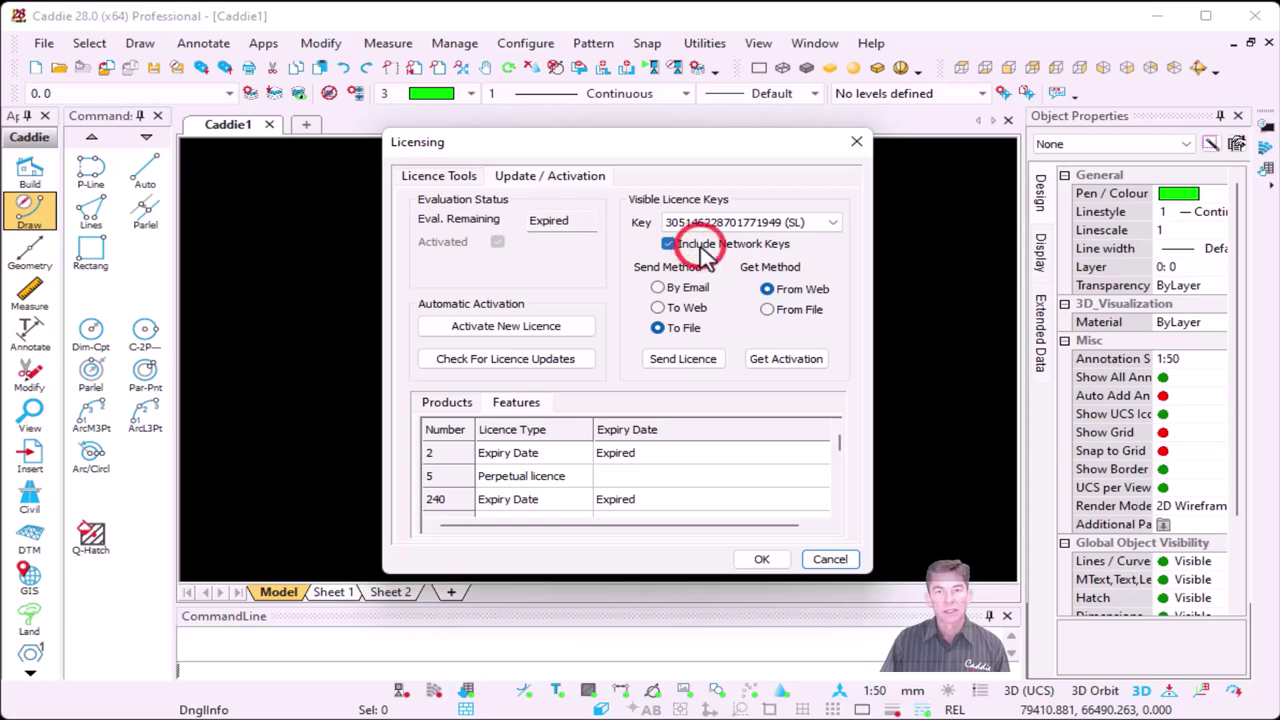
click(831, 222)
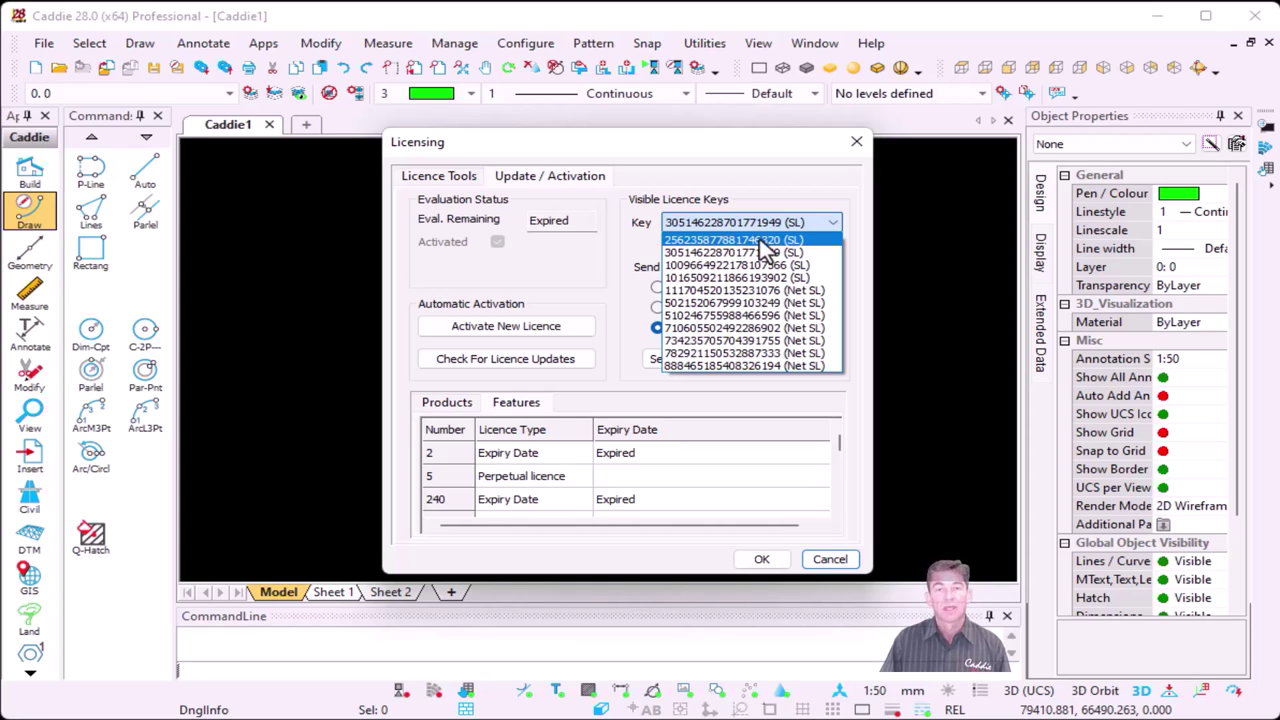
click(665, 152)
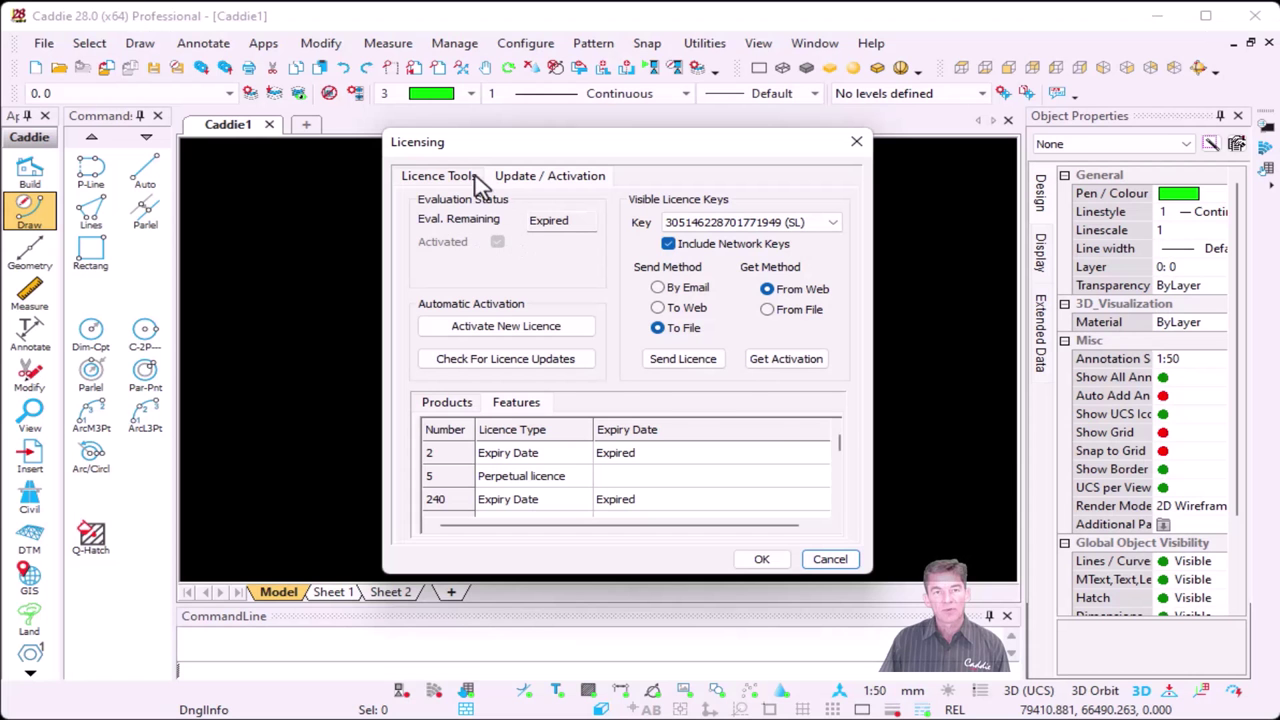
- Set the licence type to Specified Key on Licence Tools and confirm
click(475, 176)
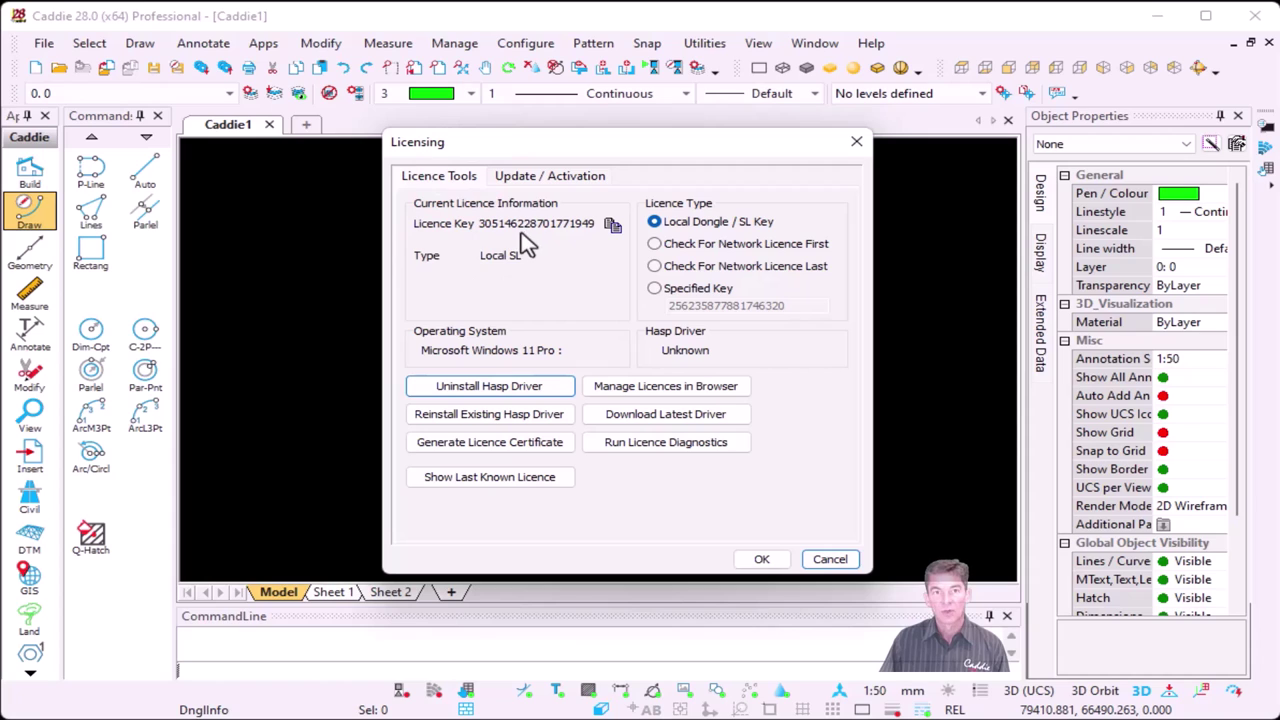
click(695, 286)
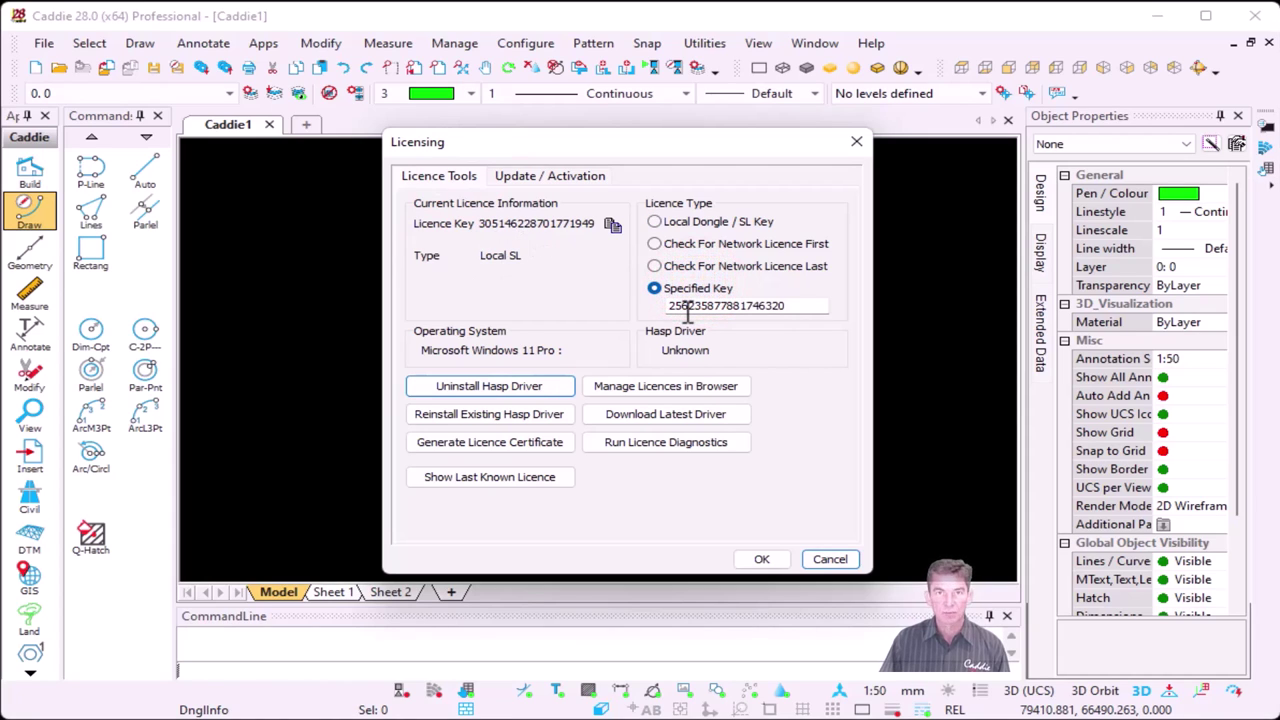
click(549, 176)
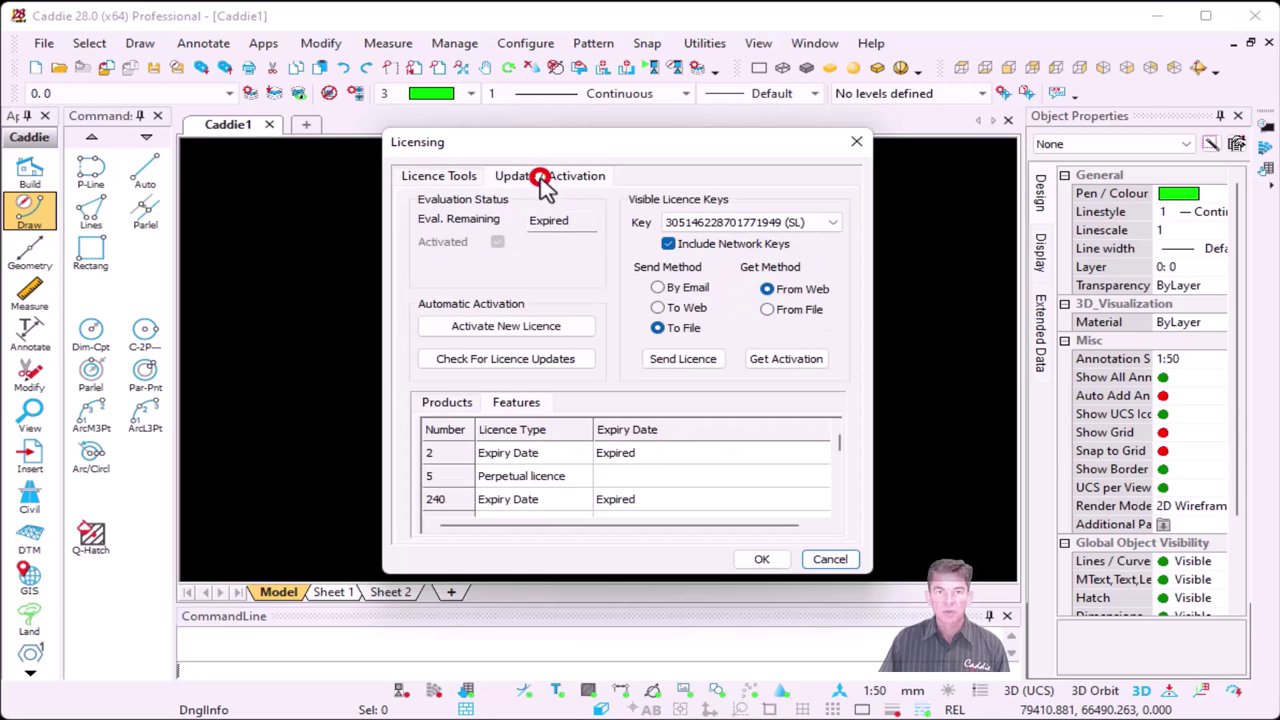
click(808, 223)
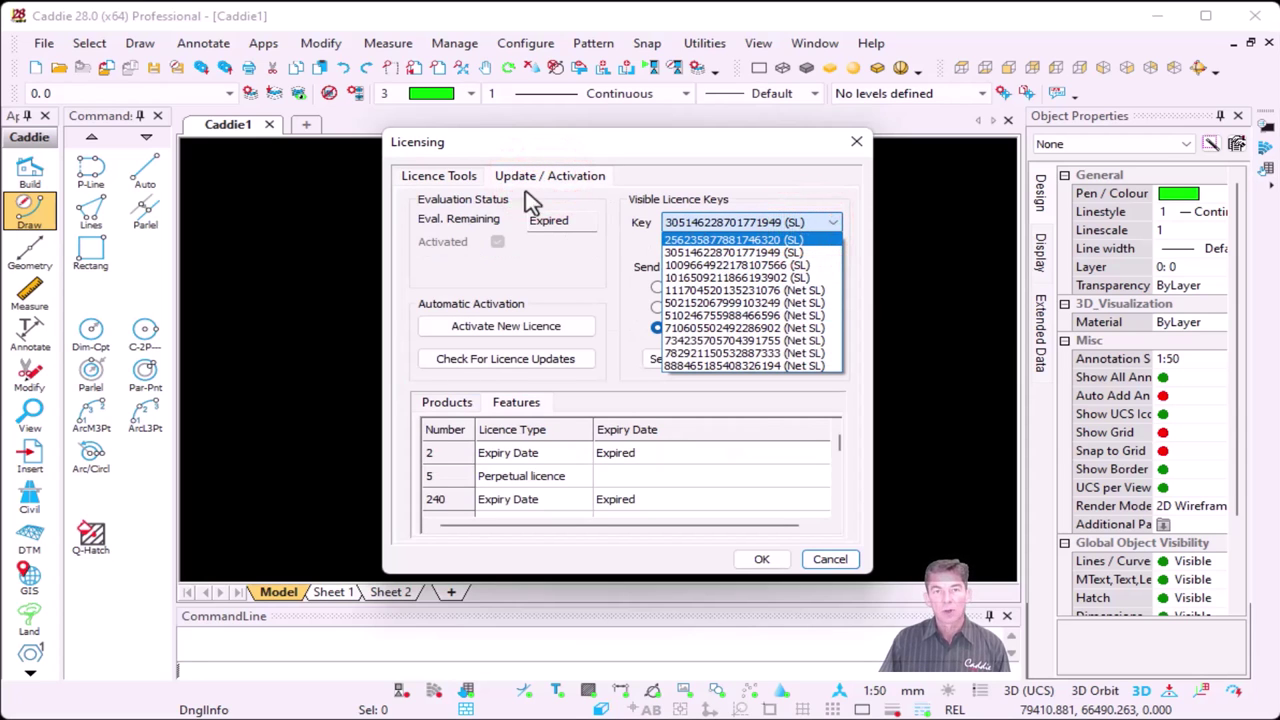
click(450, 176)
click(450, 176)
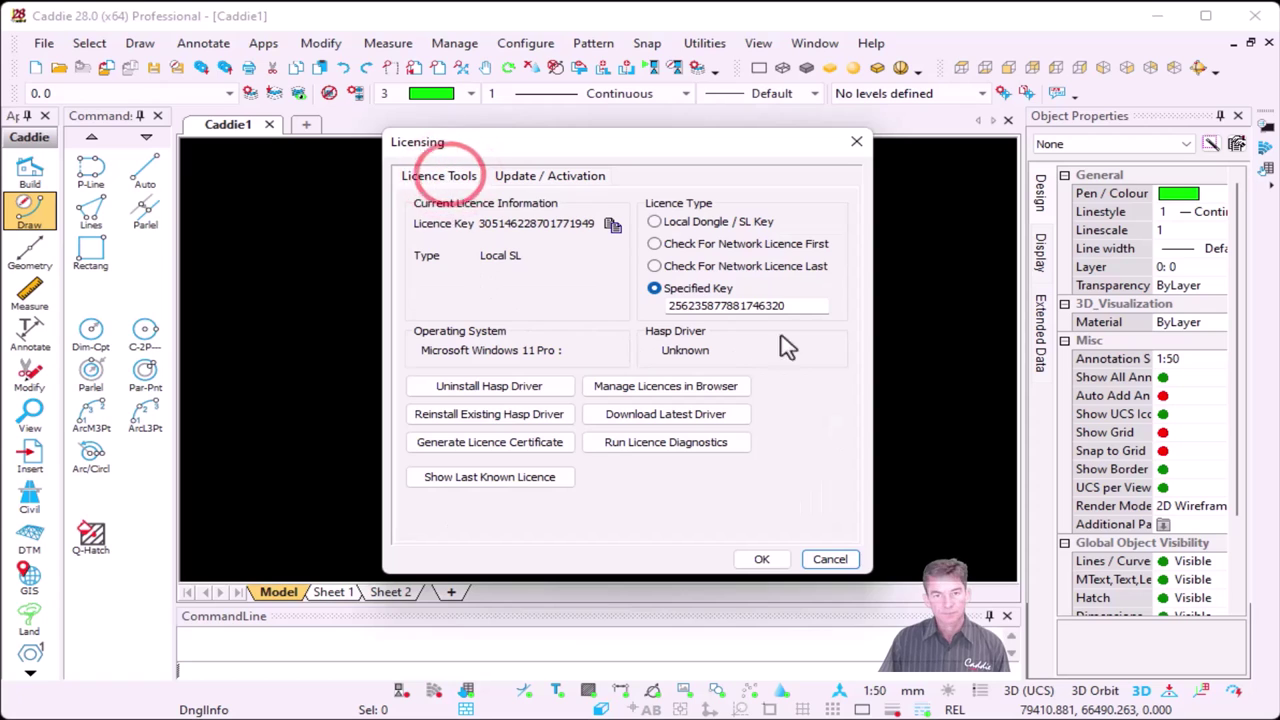
click(803, 306)
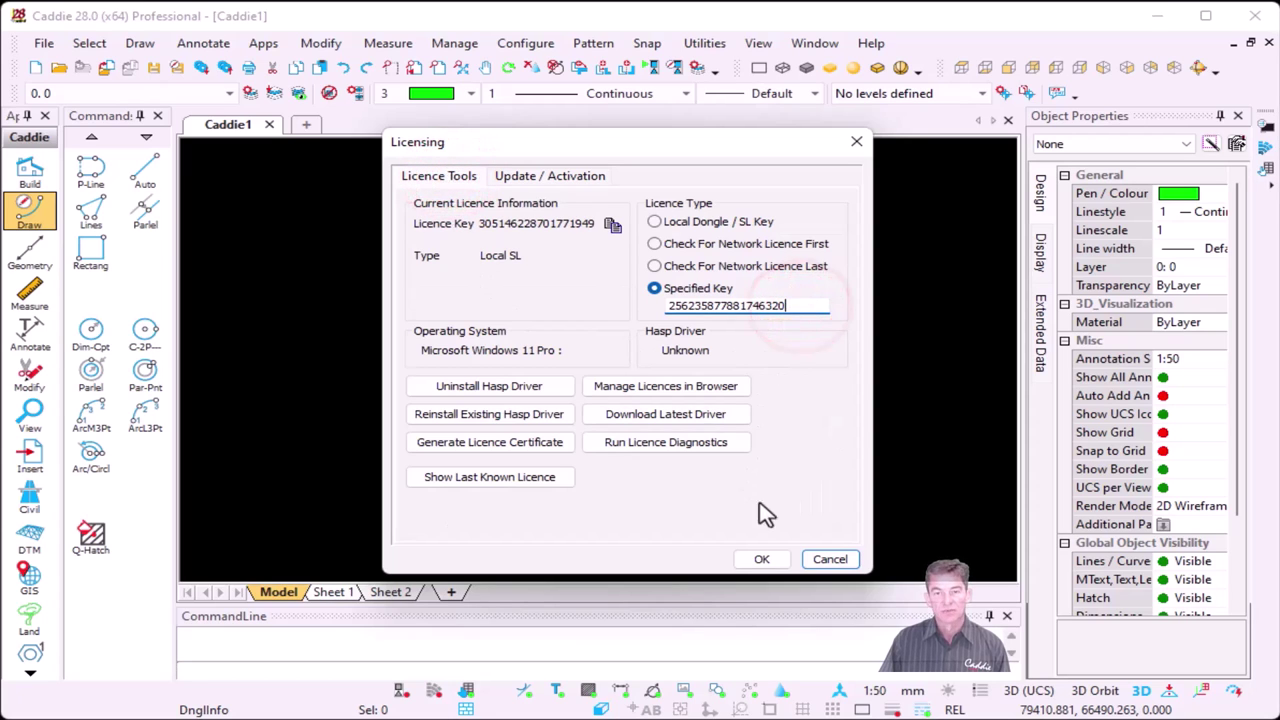
click(763, 560)
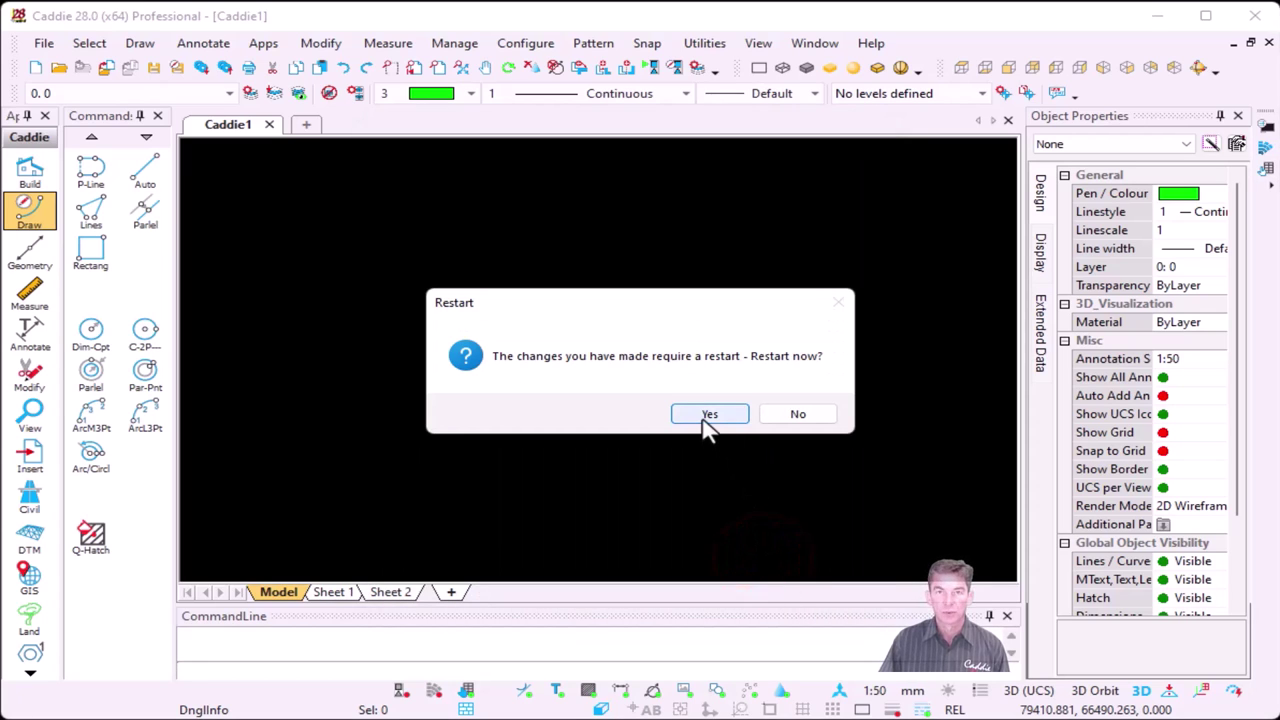
- Restart, then switch the licence type to Local Dongle / SL Key and restart again
click(705, 418)
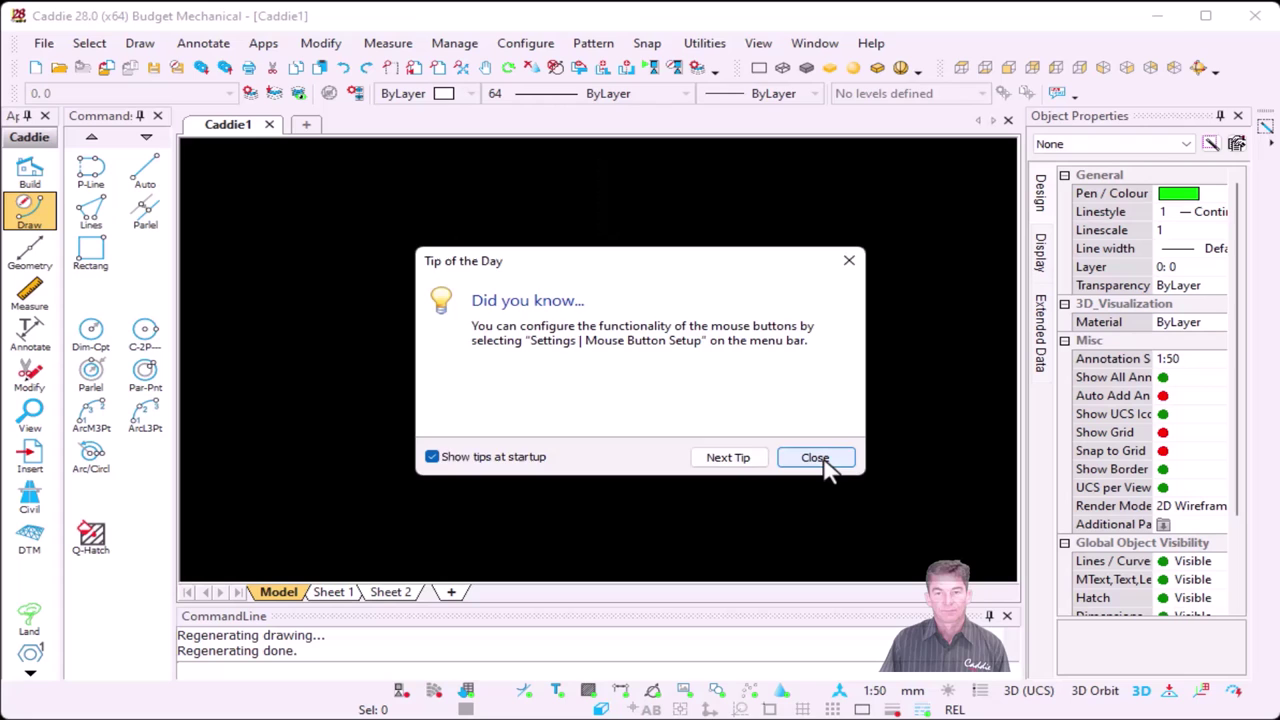
click(823, 460)
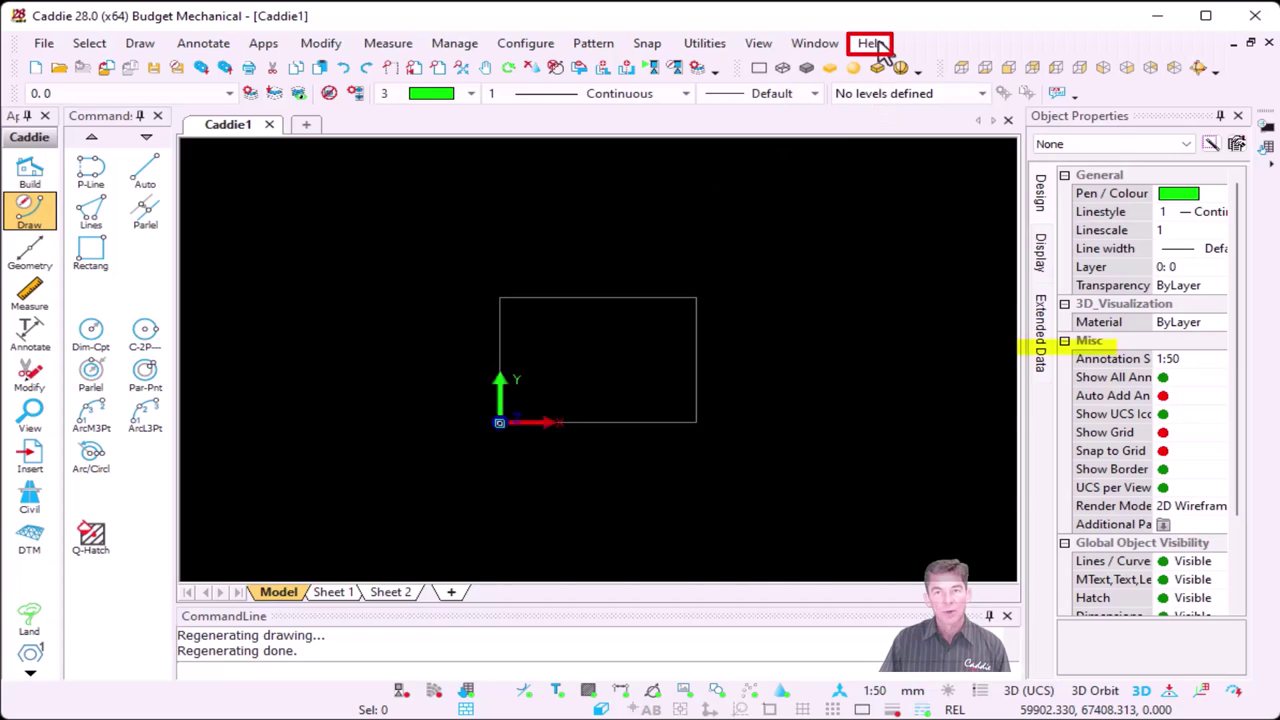
click(871, 43)
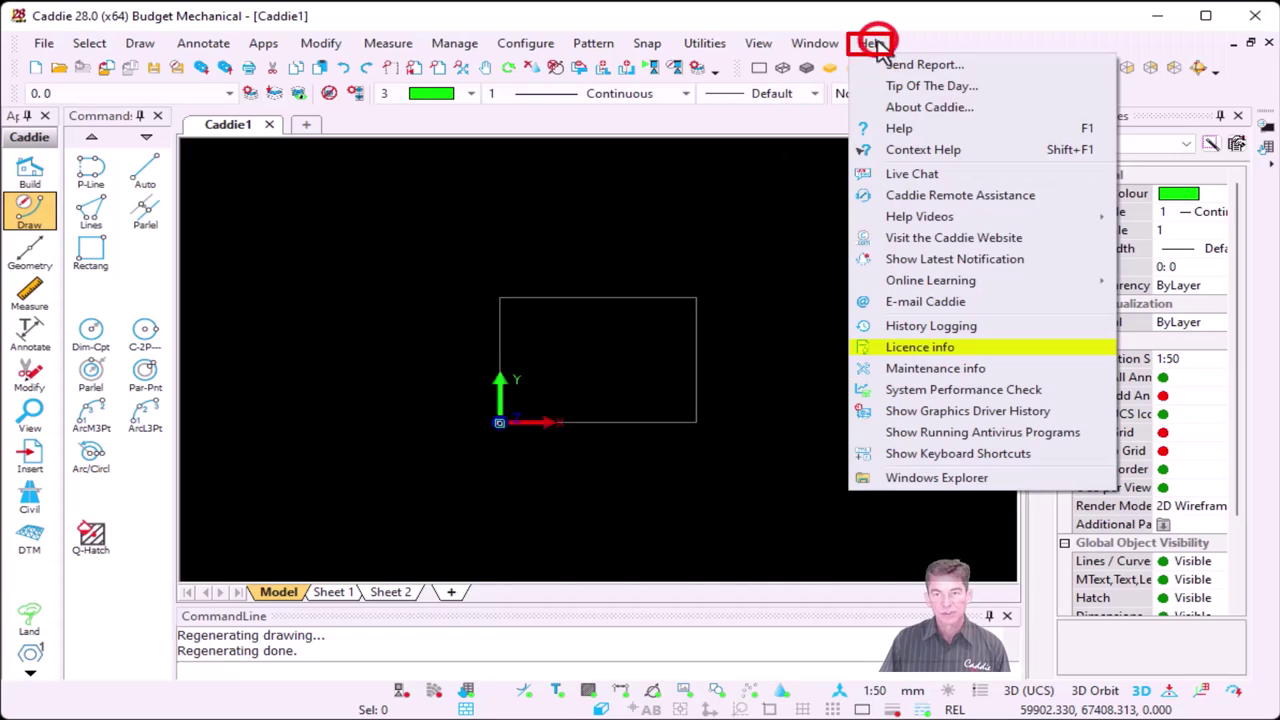
click(955, 348)
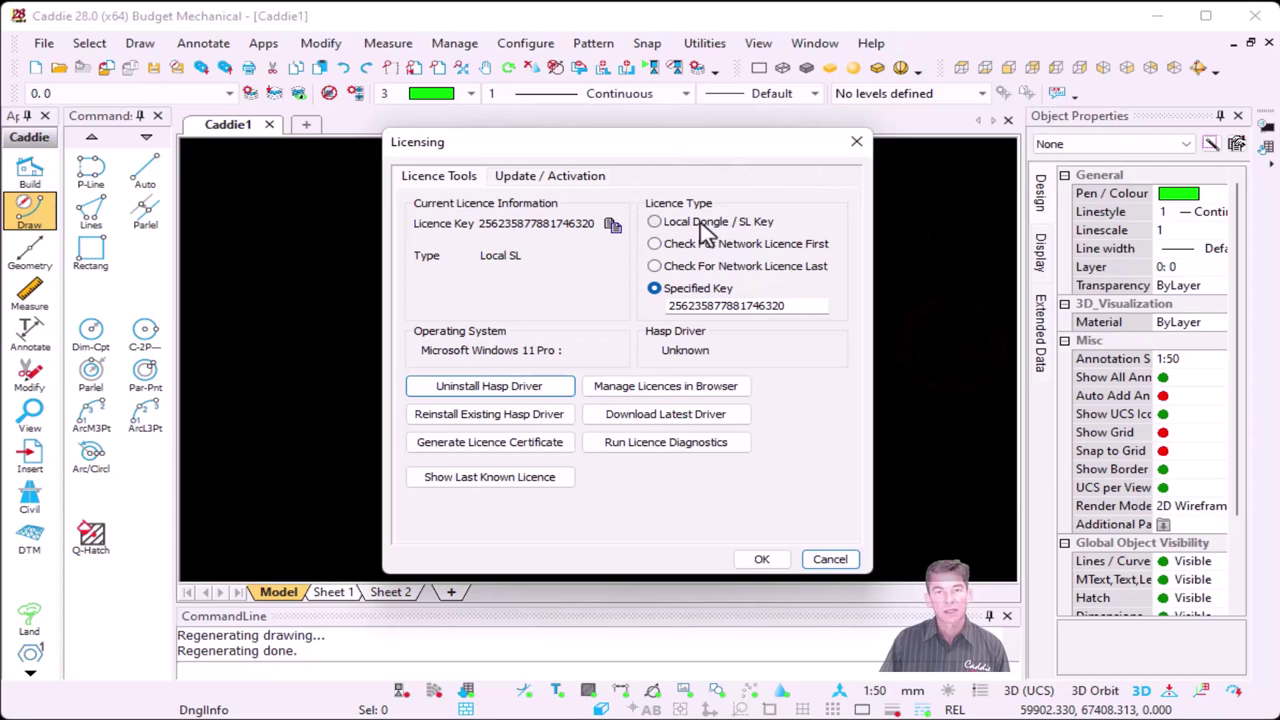
click(707, 226)
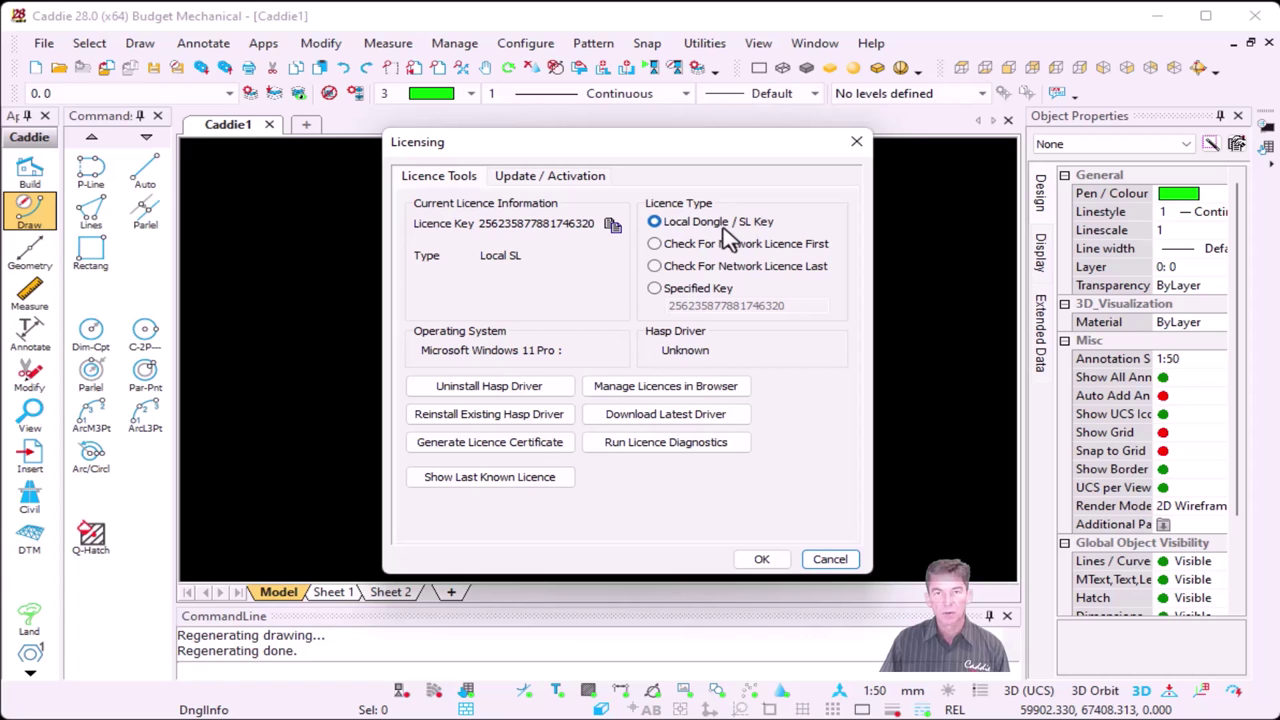
click(762, 559)
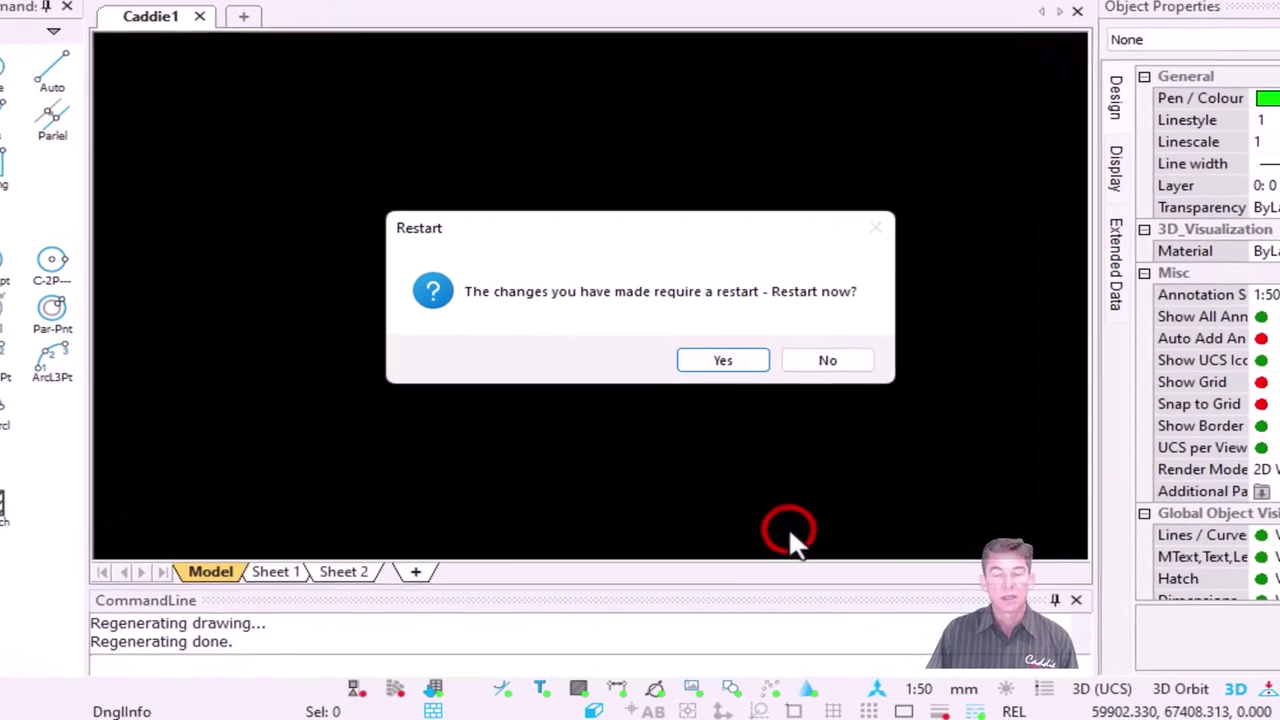
click(725, 360)
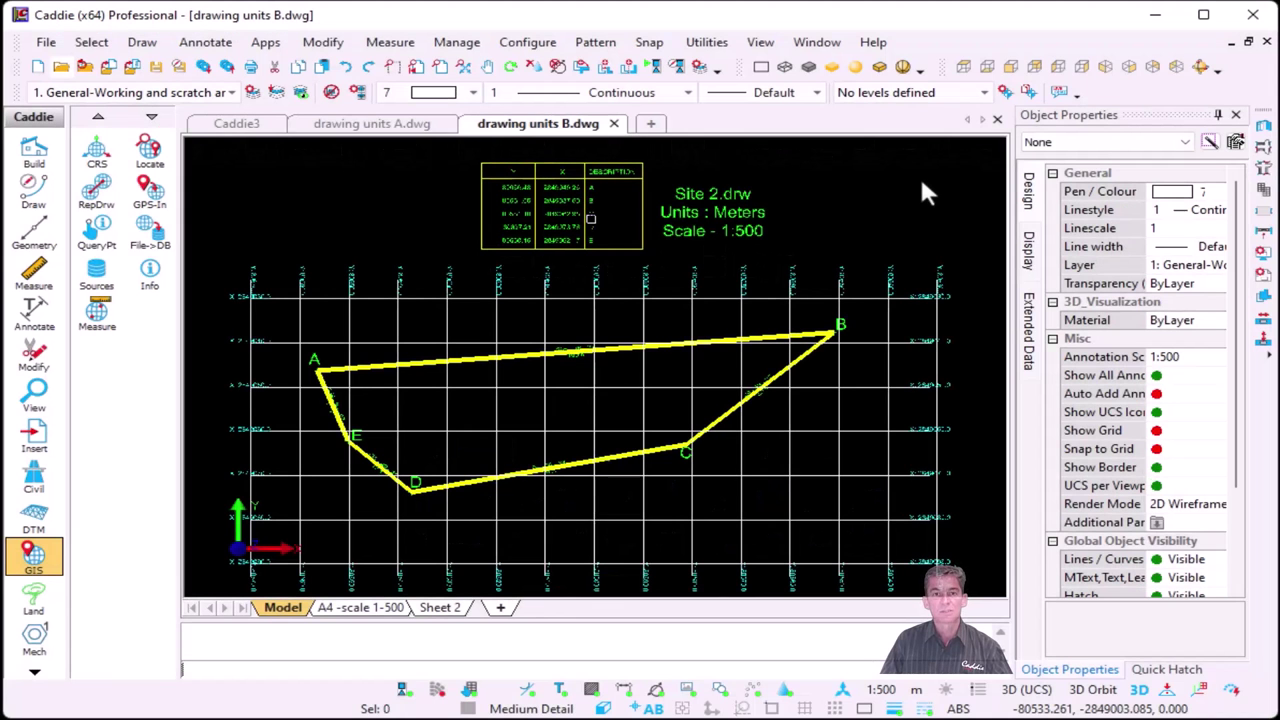
- Confirm drawing units B.dwg and A.dwg both use metres, then begin opening another drawing
click(922, 695)
click(958, 662)
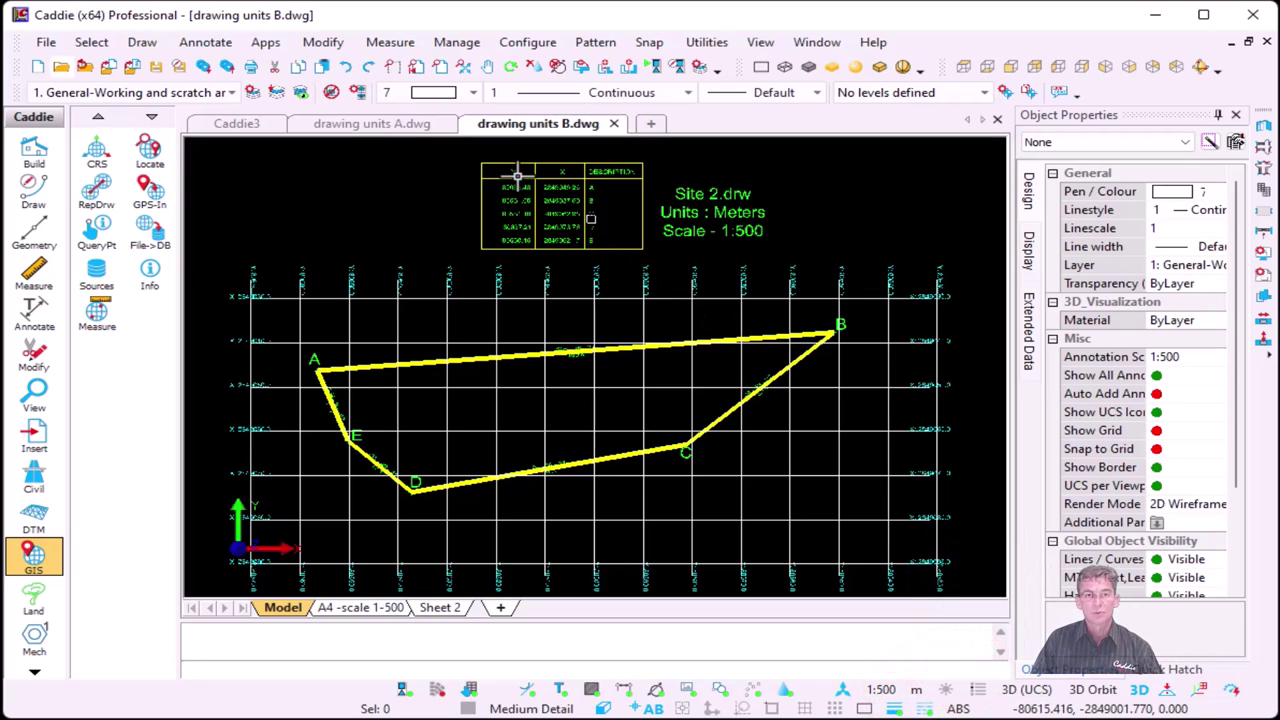
click(385, 126)
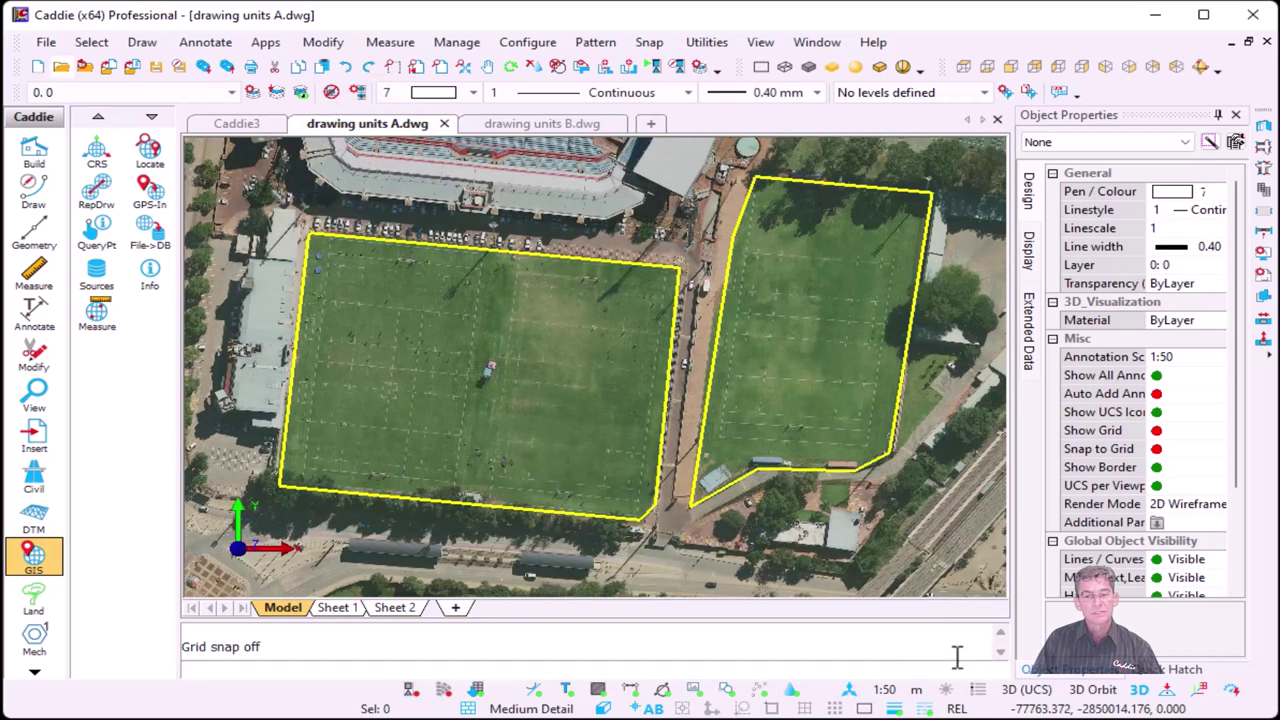
click(917, 690)
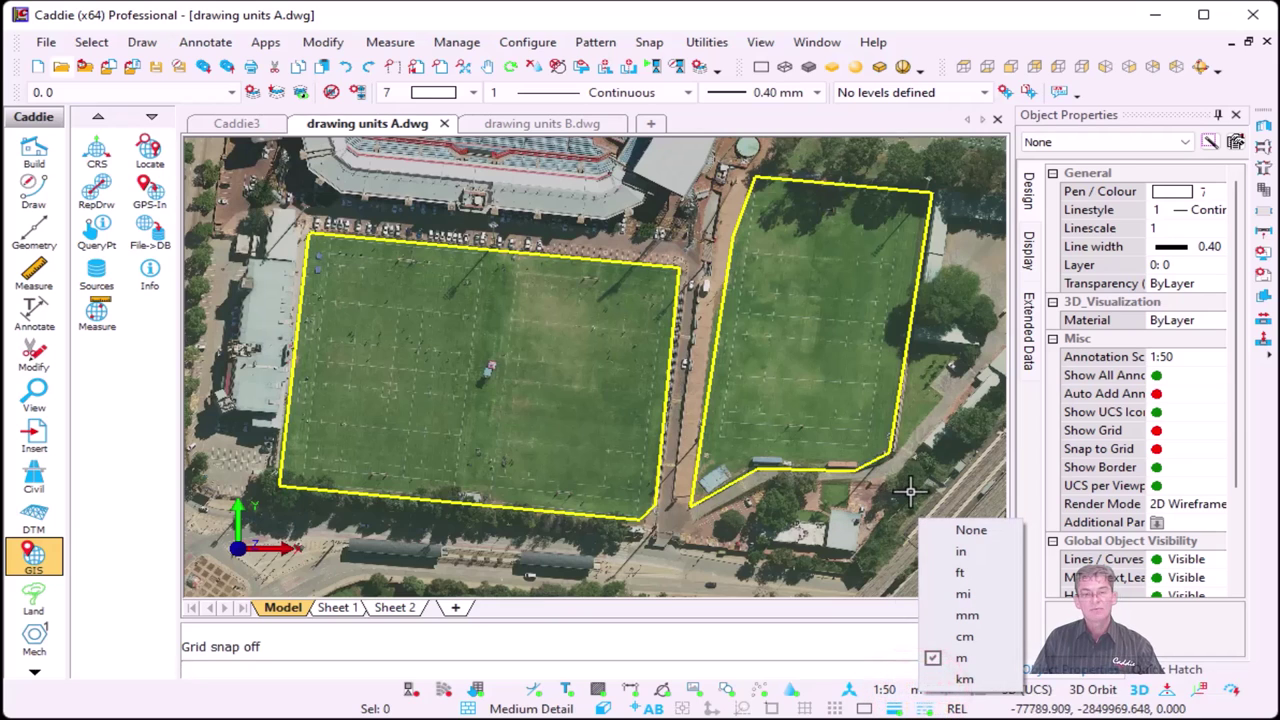
click(860, 515)
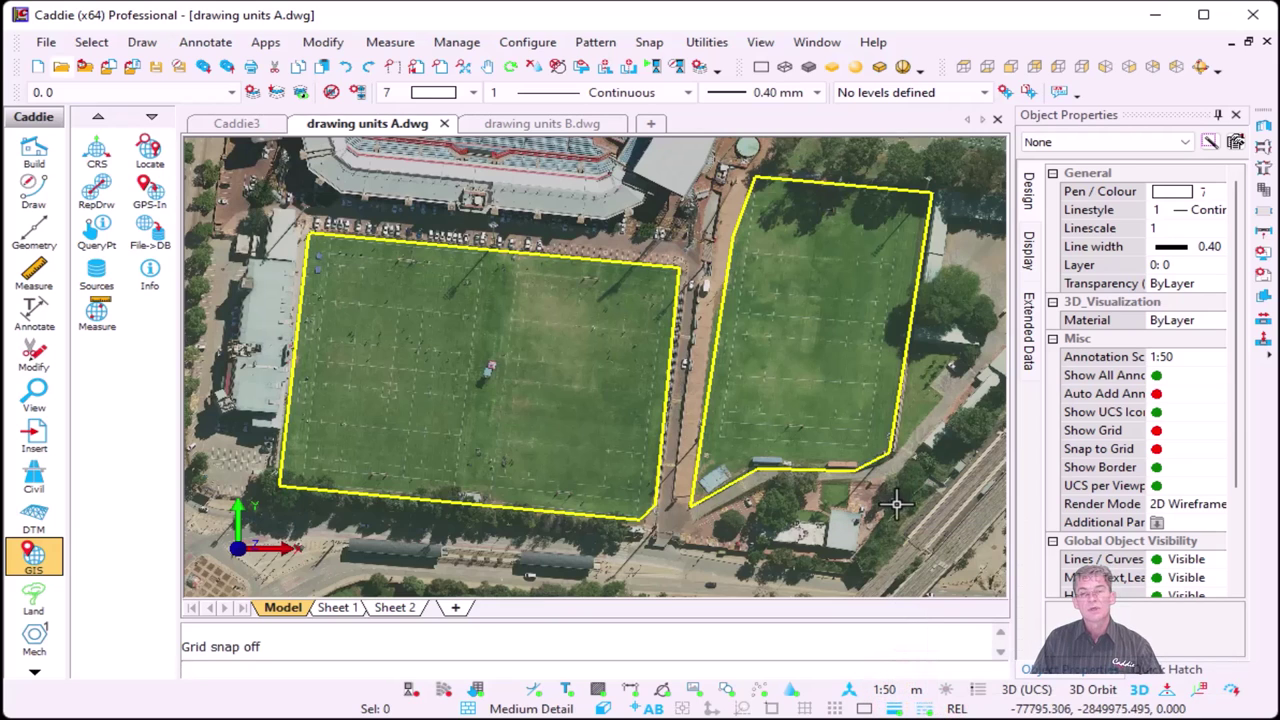
click(46, 42)
- Open drawing units C.dwg and dismiss the no-units-assigned warning
click(112, 86)
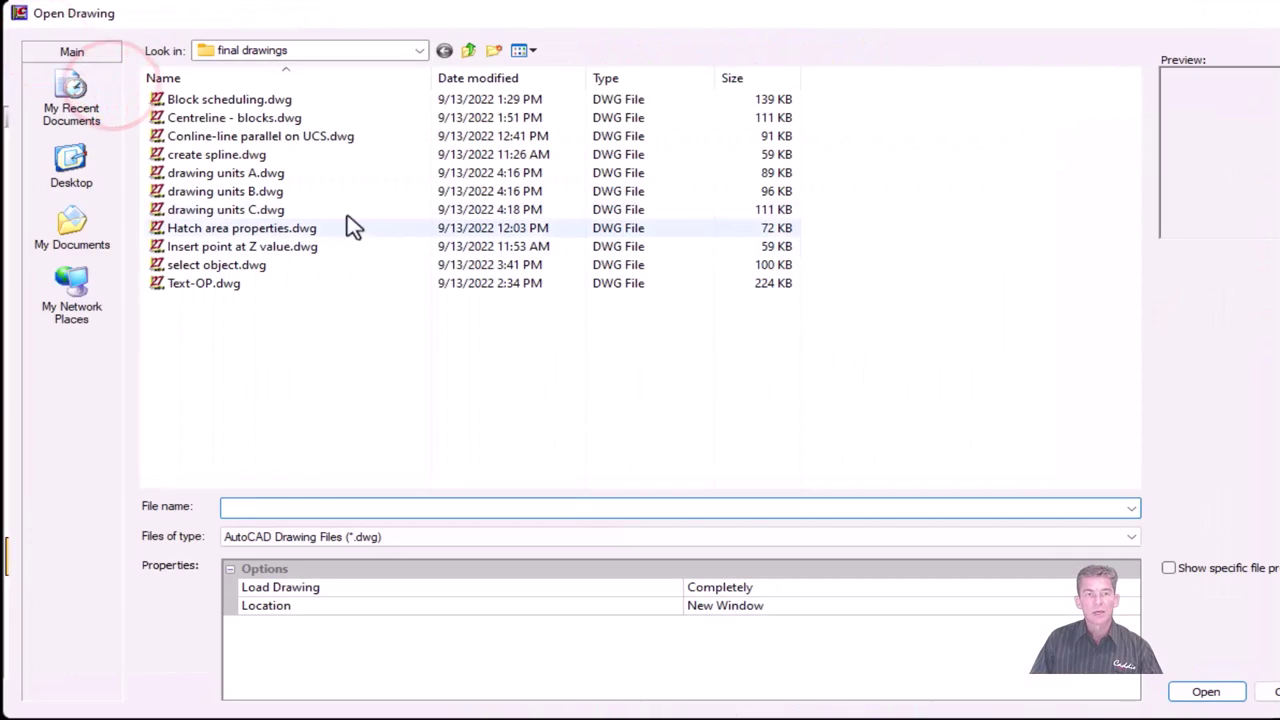
click(321, 209)
click(1190, 695)
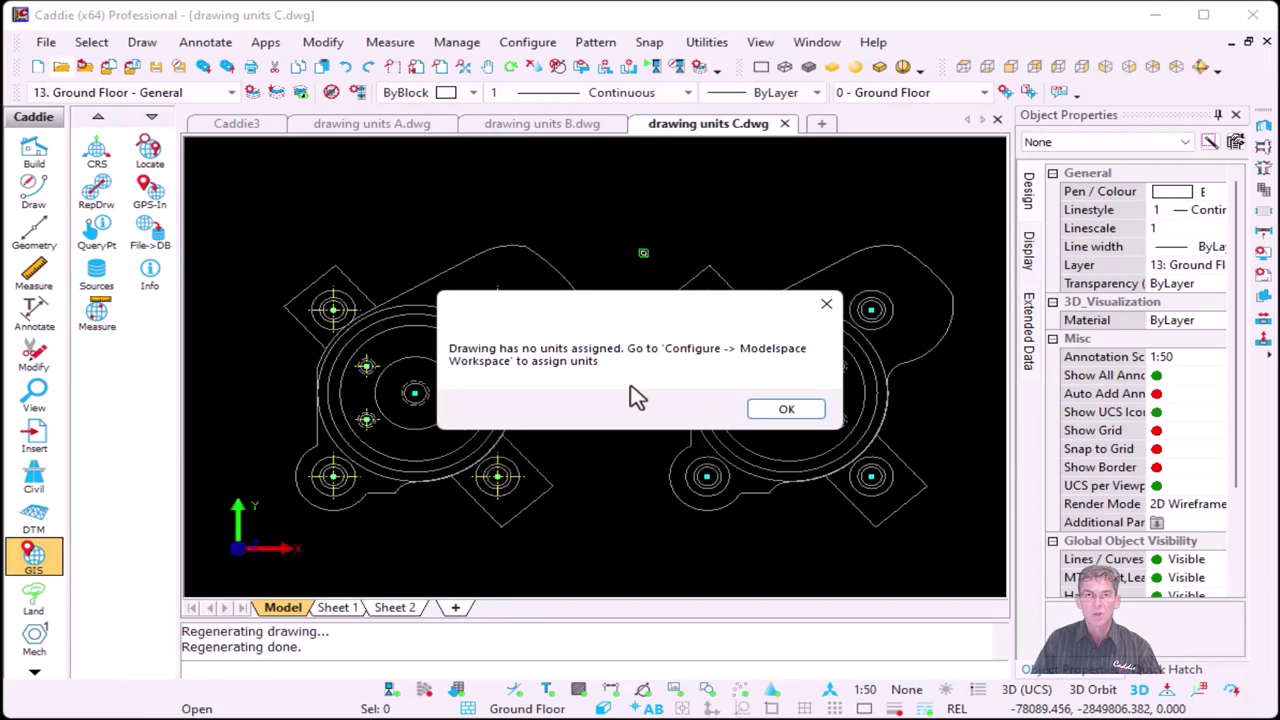
click(787, 409)
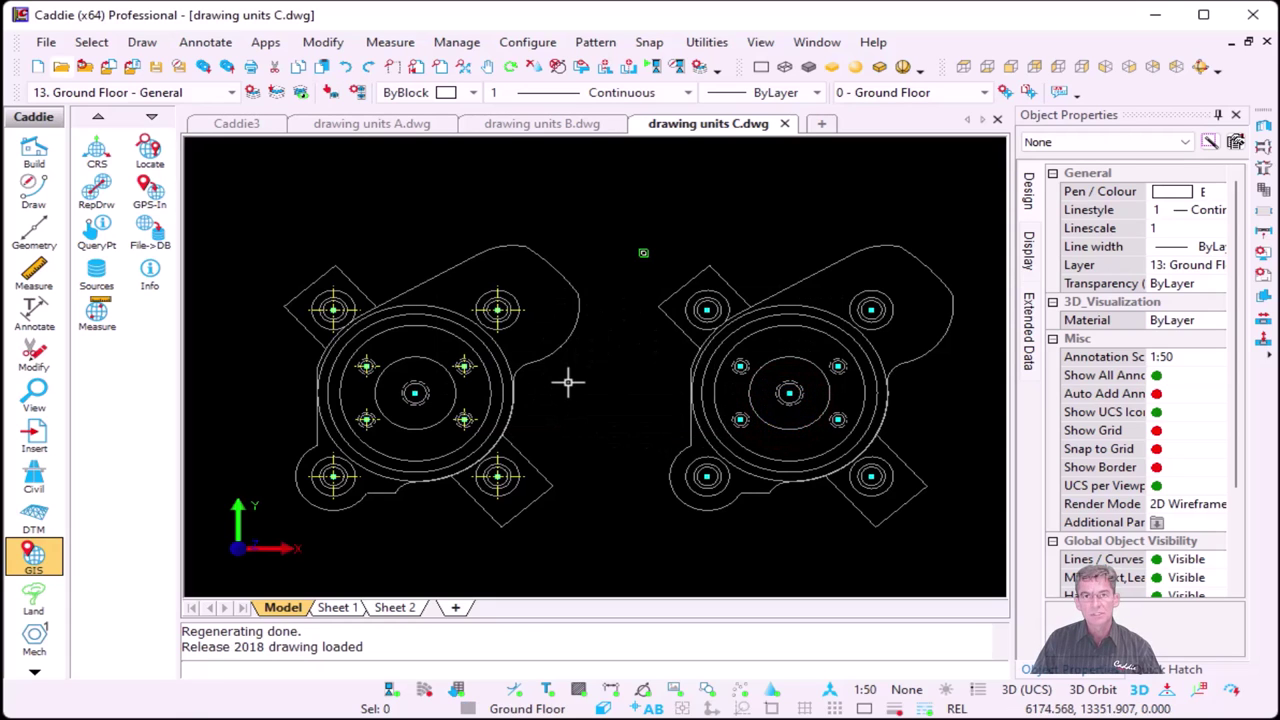
- Set the status-bar drawing units to millimetres
click(922, 690)
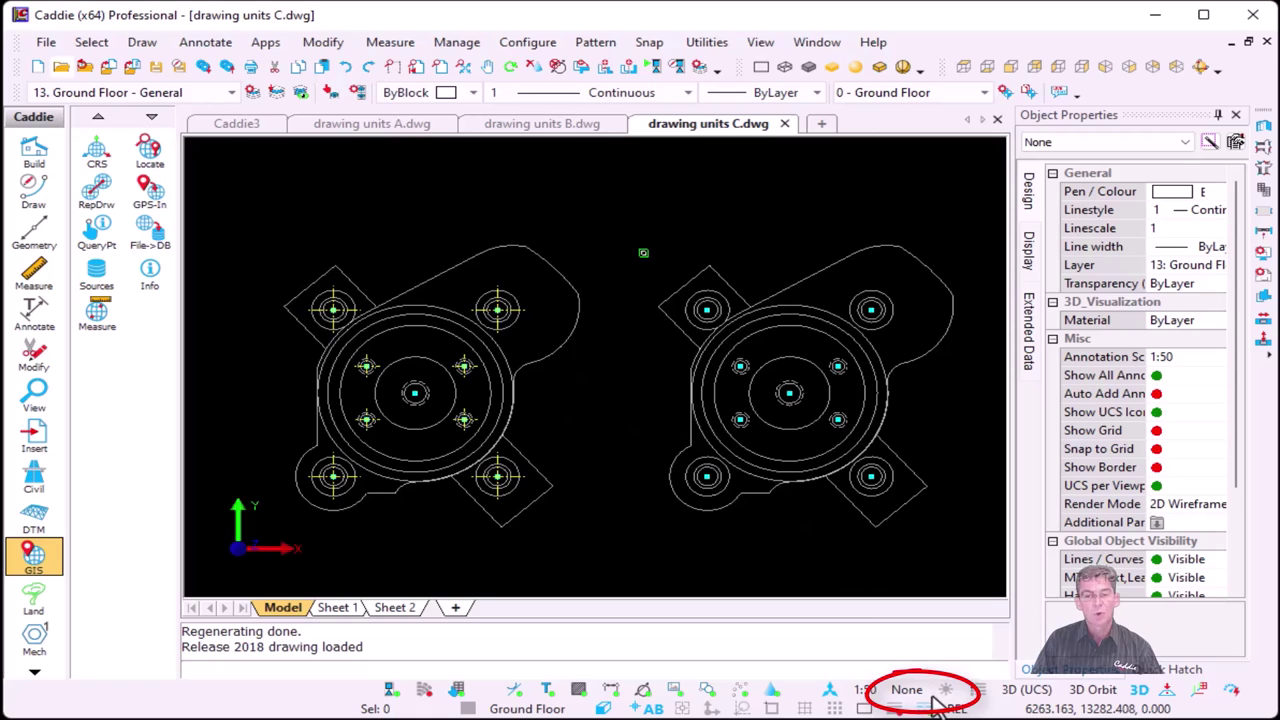
click(908, 690)
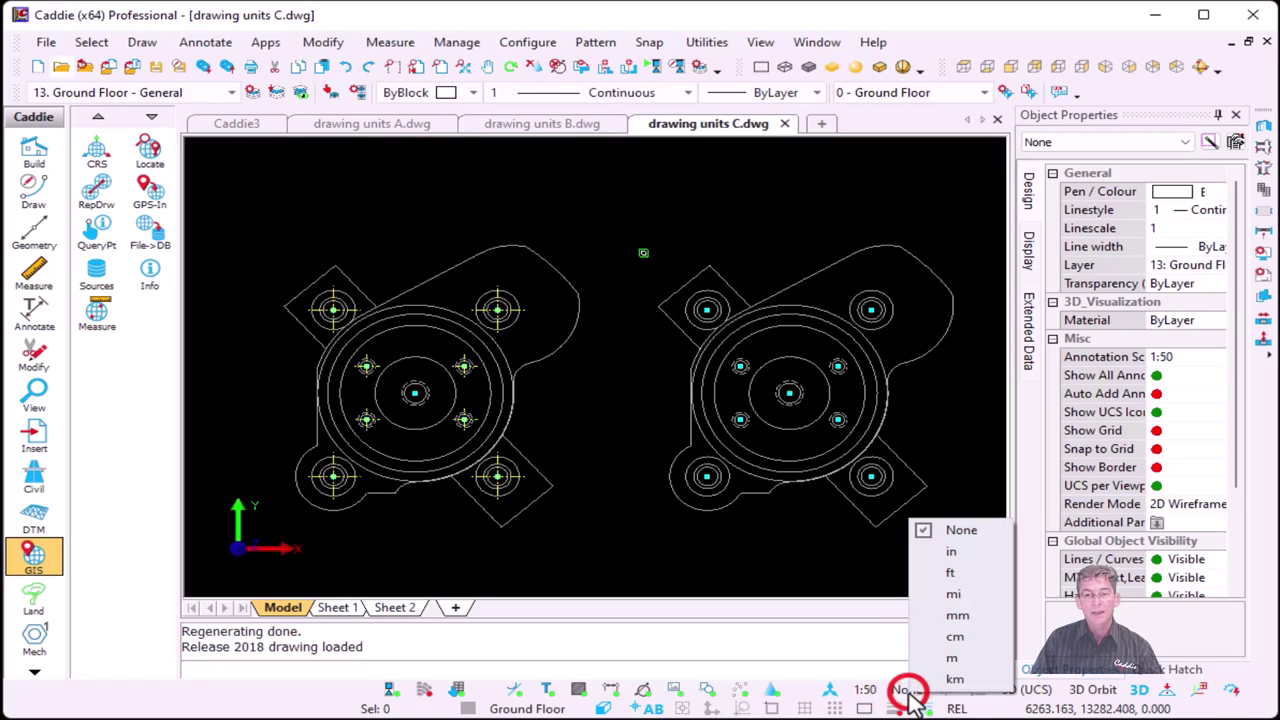
click(955, 616)
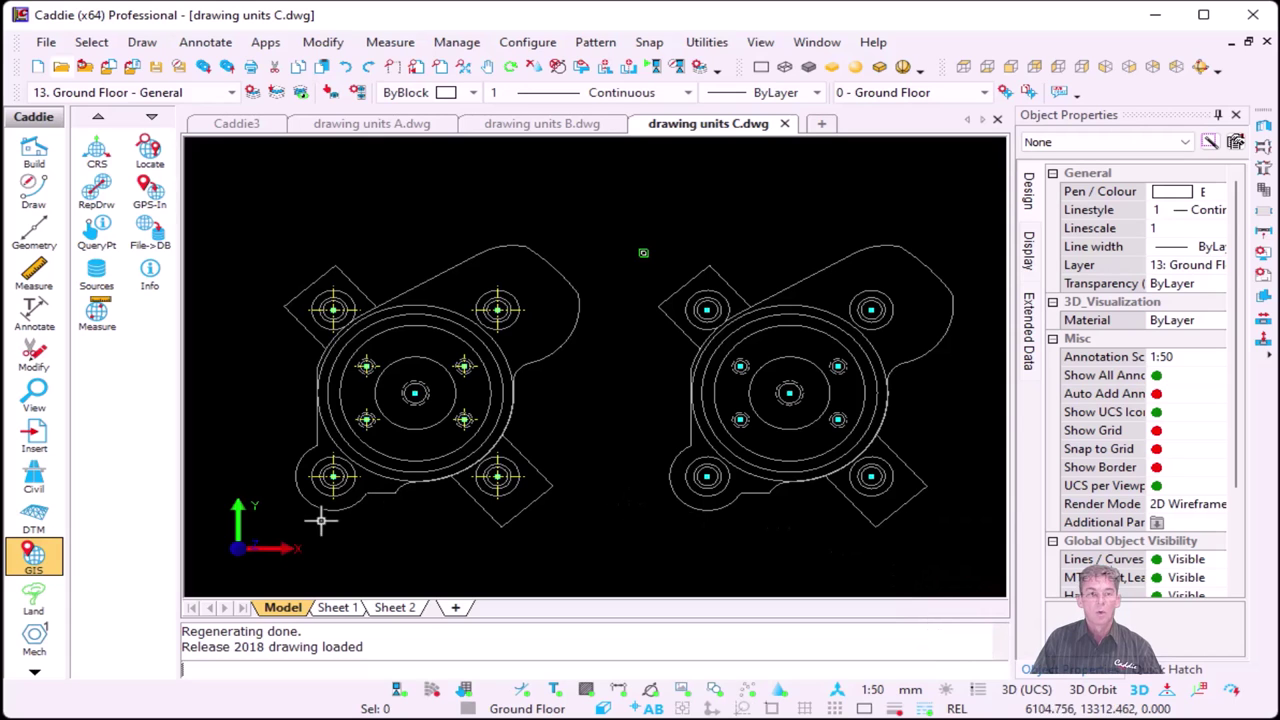
- Set the Modelspace Workspace Setup base units to Metres, then drawing units to mm
right_click(284, 607)
click(390, 621)
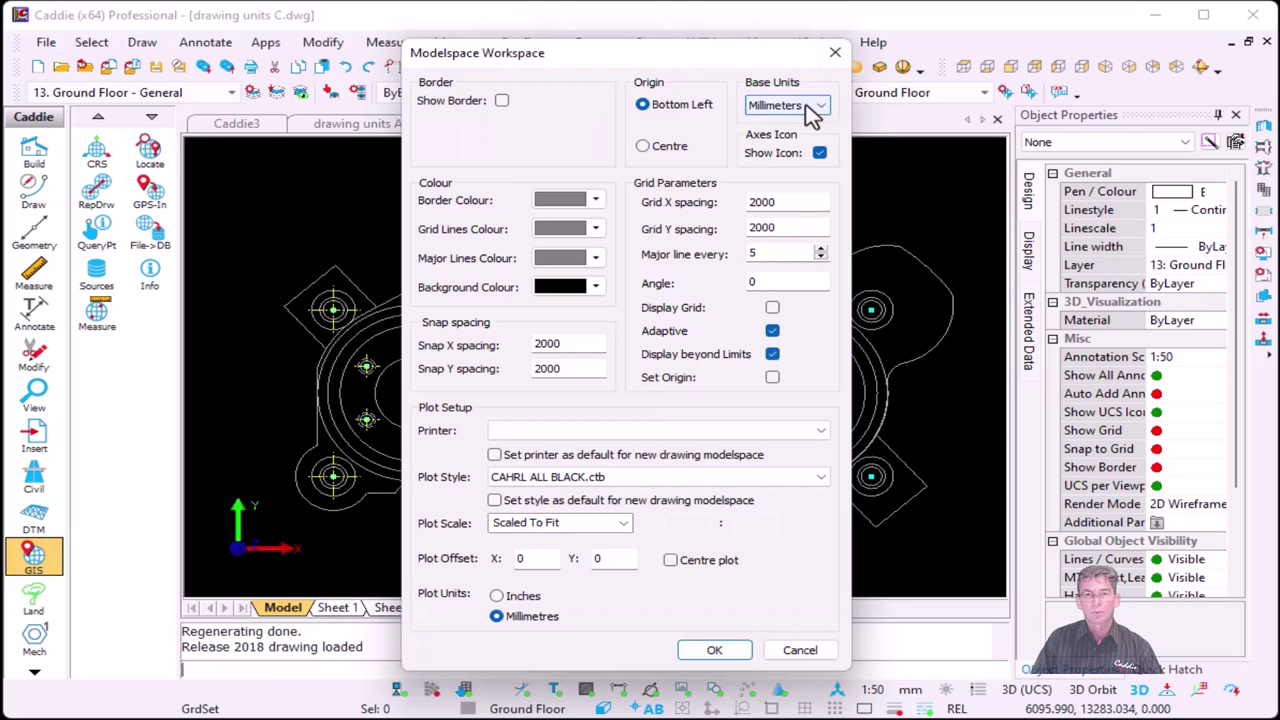
click(808, 108)
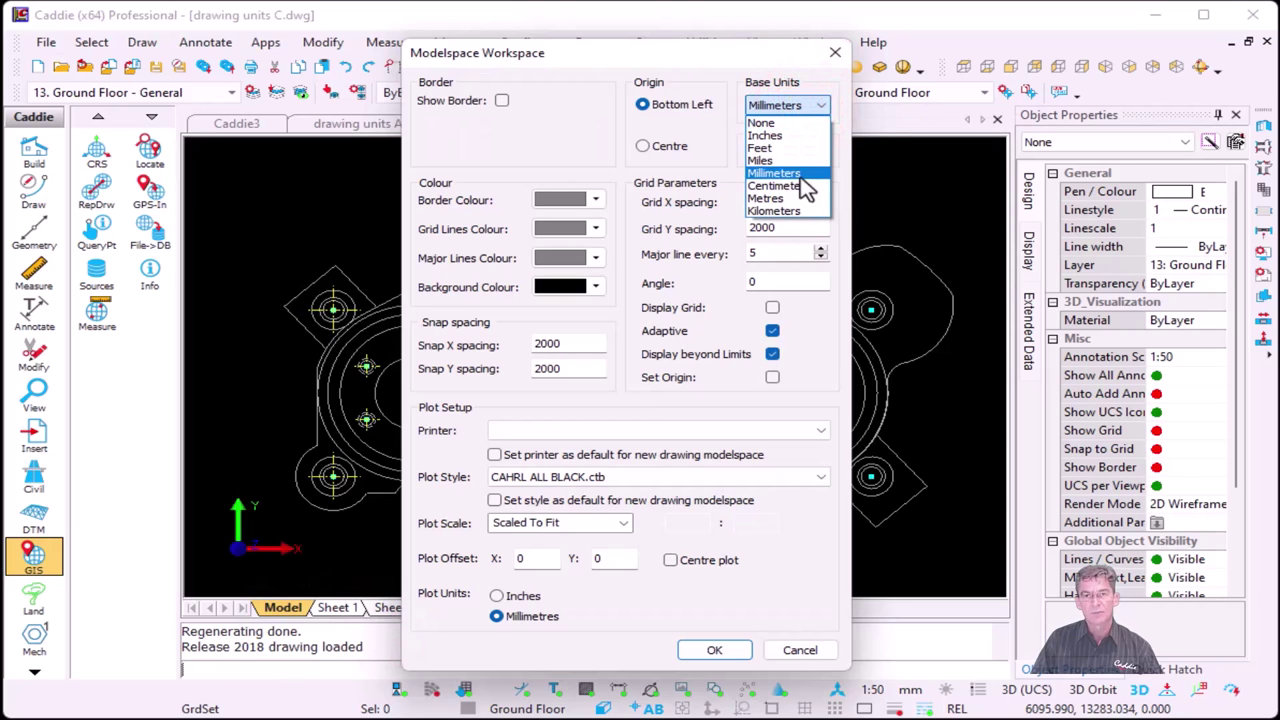
click(796, 174)
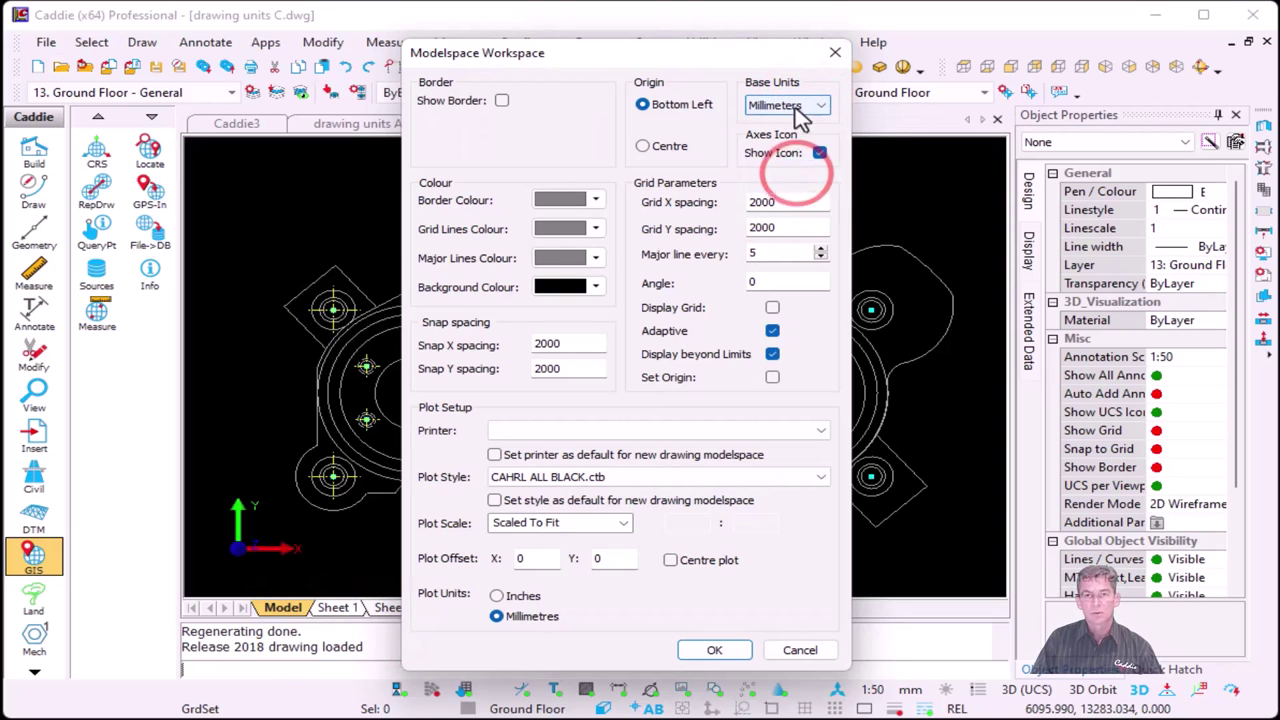
click(808, 106)
click(790, 196)
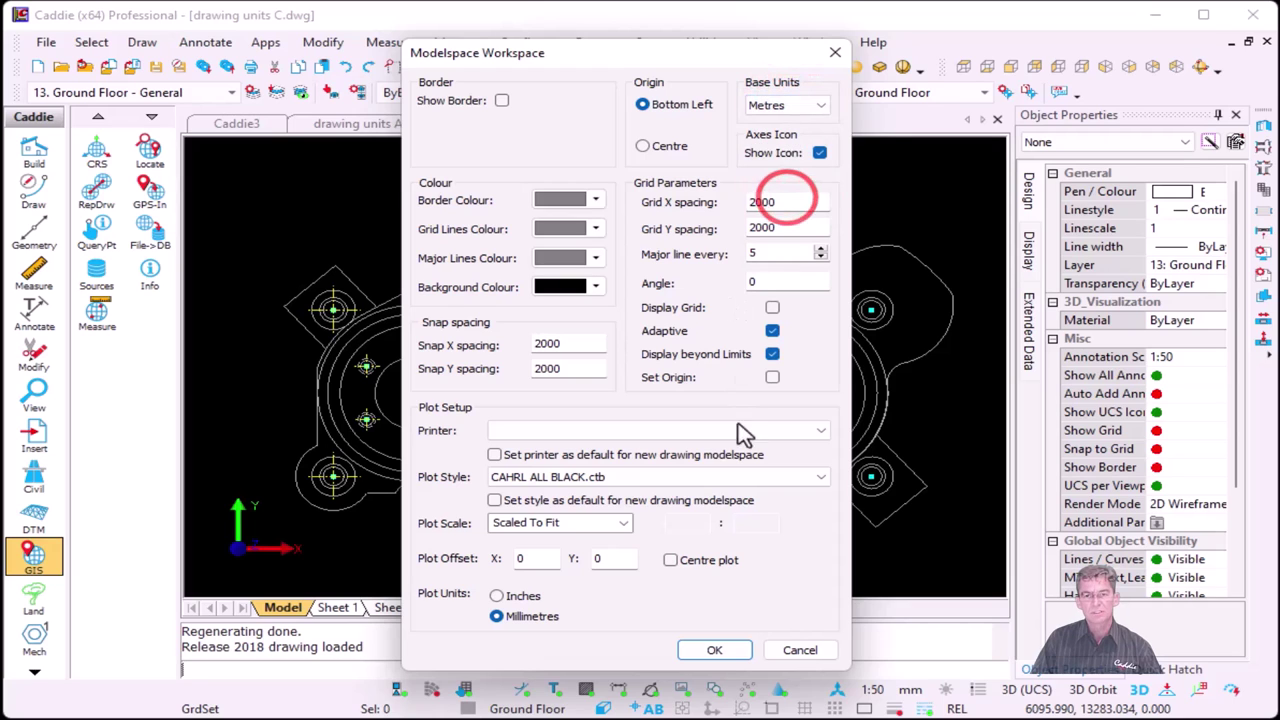
click(716, 649)
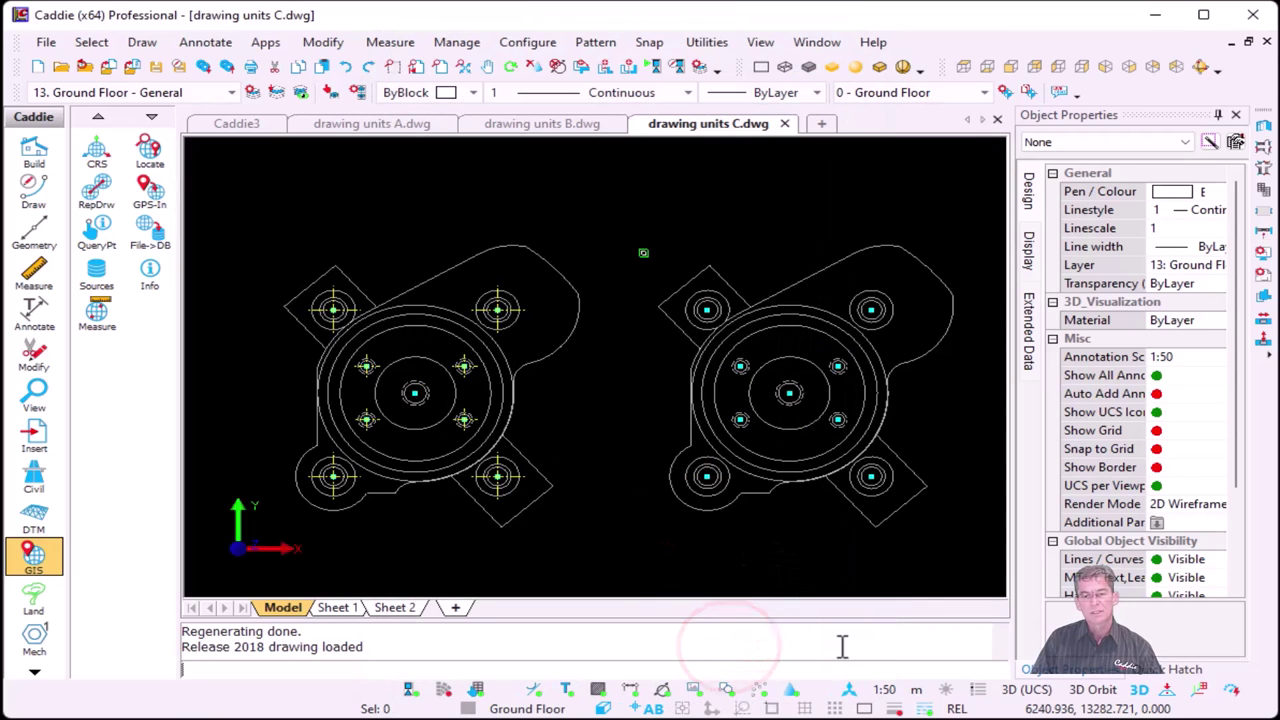
click(916, 690)
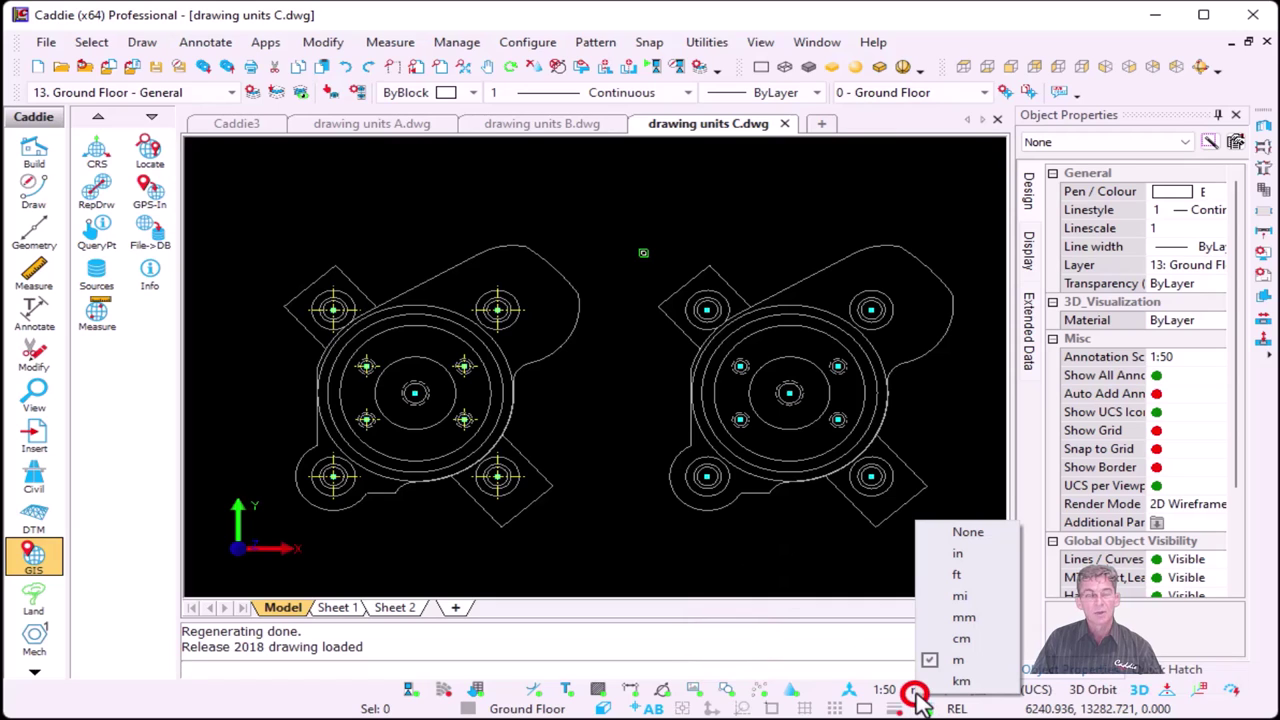
click(963, 619)
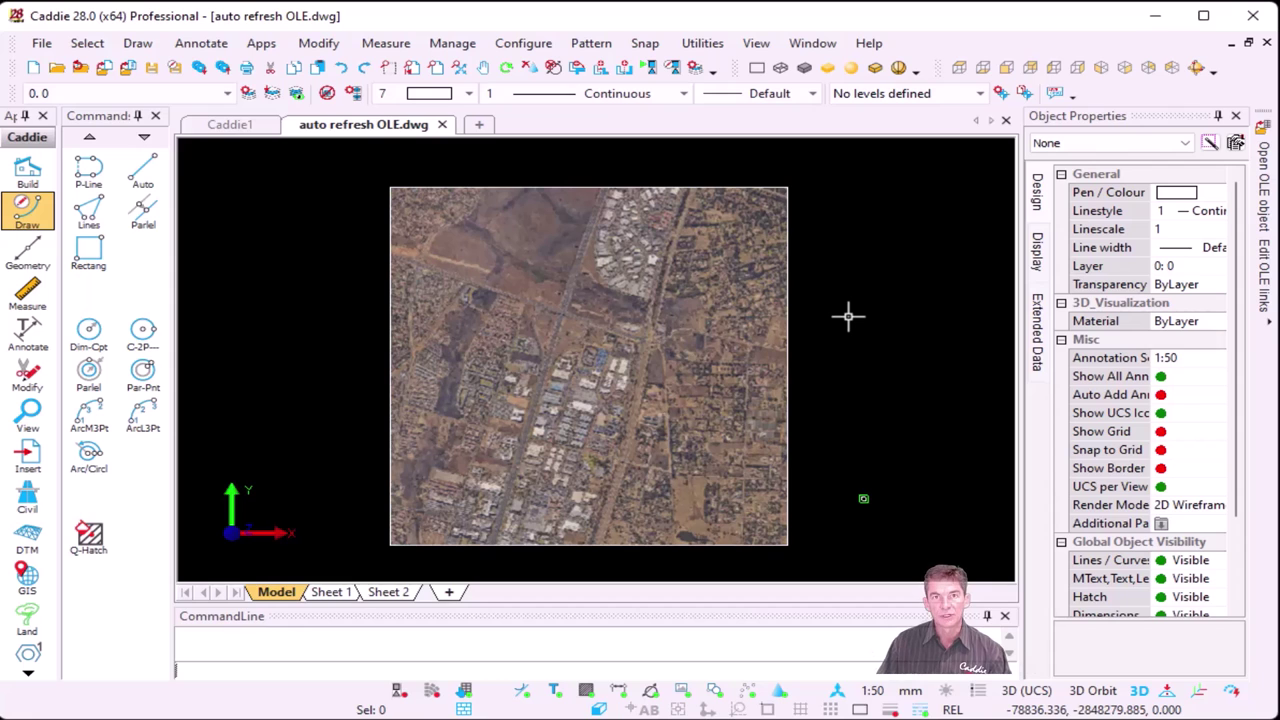
- Select and deselect the aerial image, then start and cancel Insert Geo-referenced ECW Images
click(620, 388)
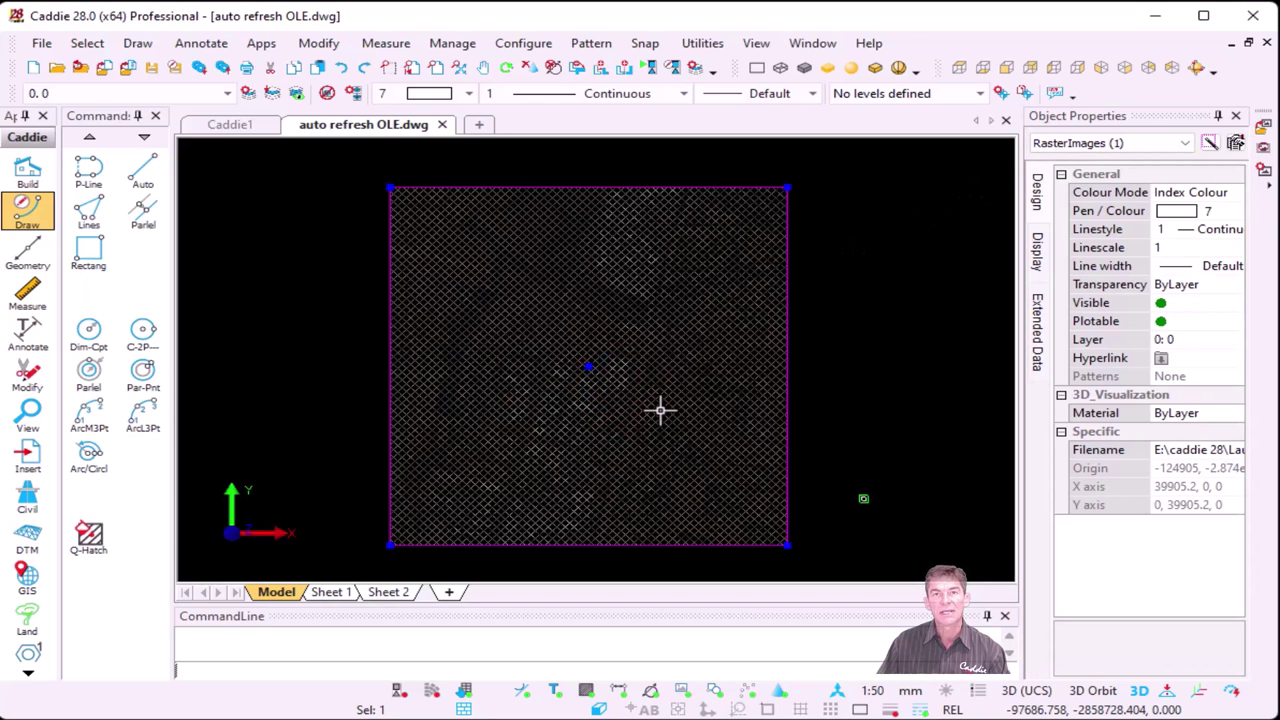
key(Escape)
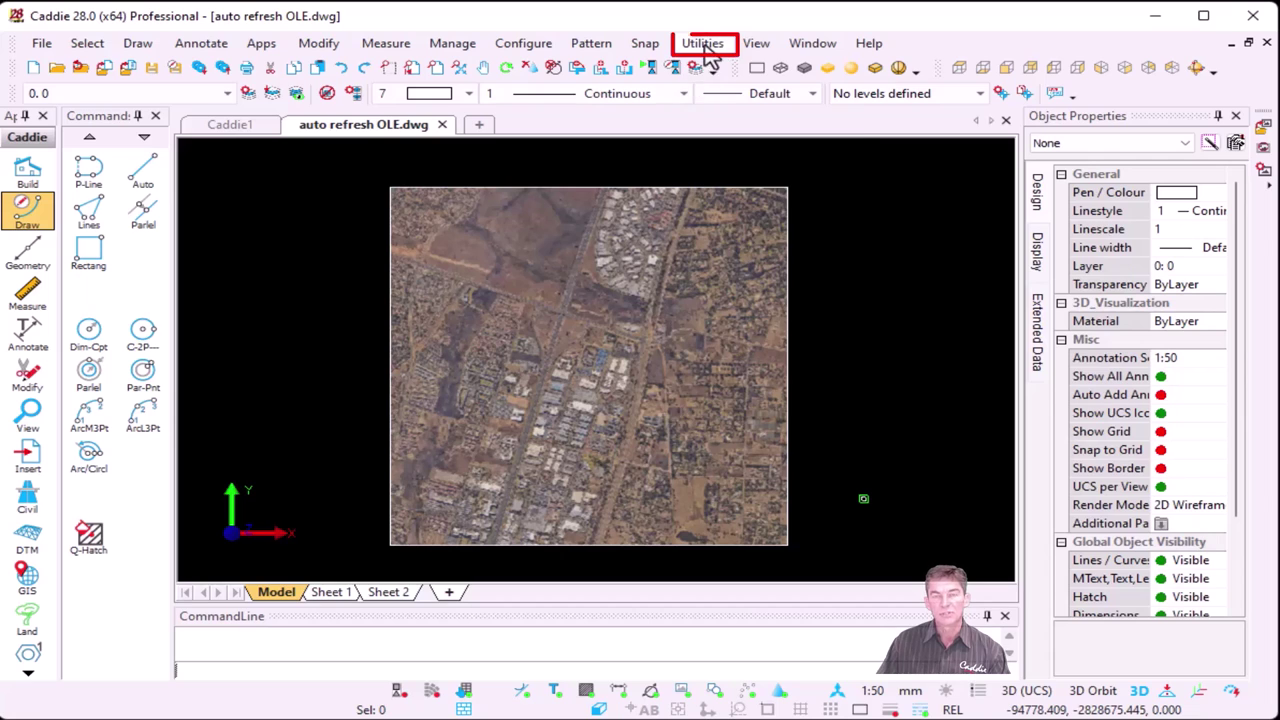
click(702, 43)
mouse_move(772, 200)
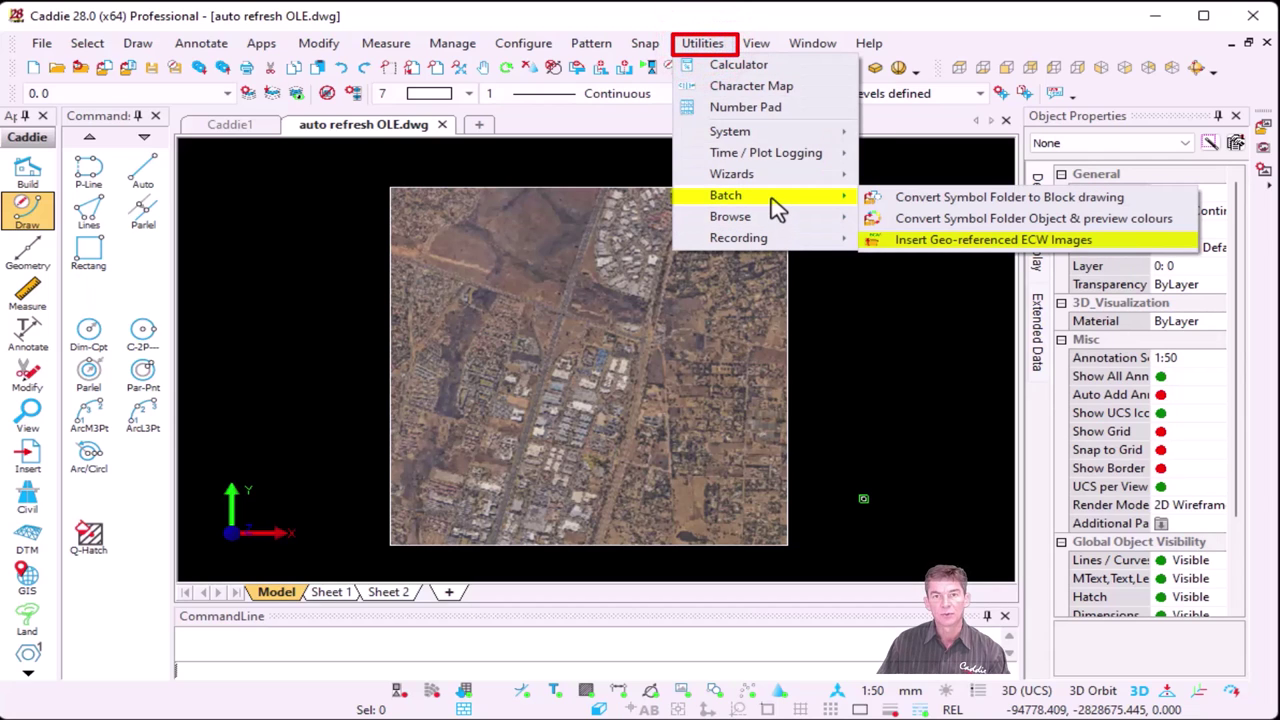
click(956, 241)
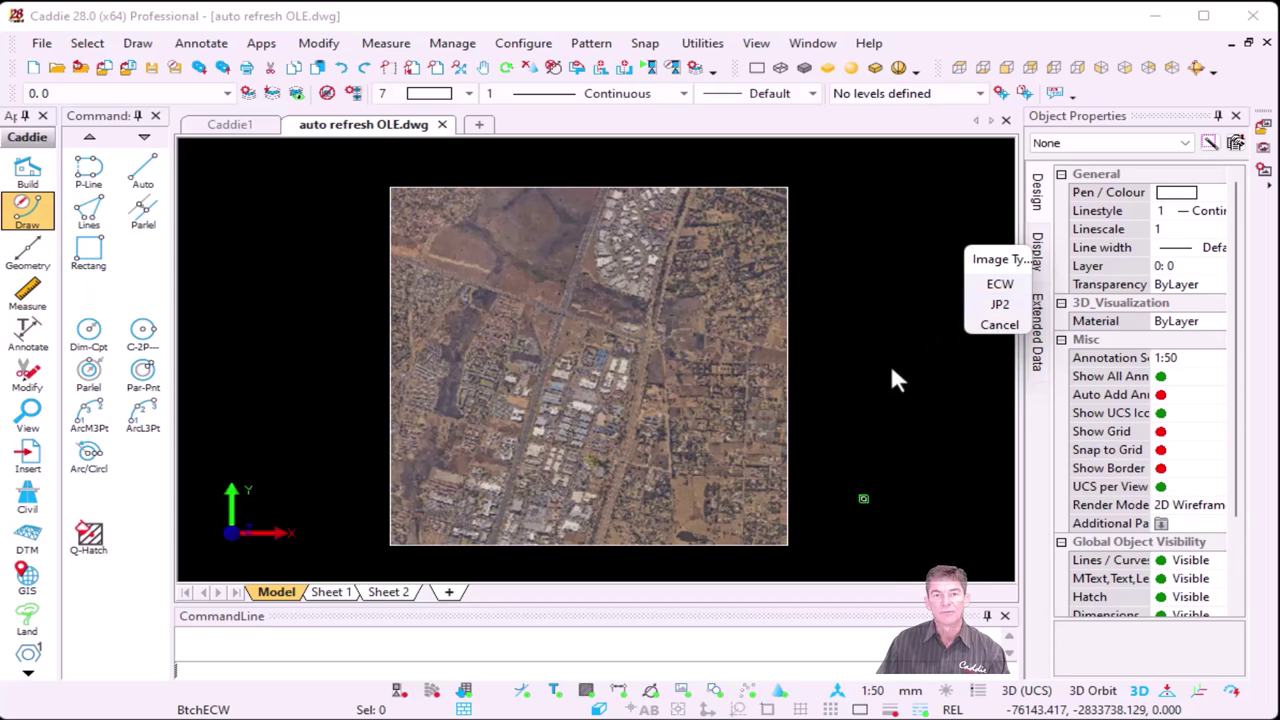
key(Escape)
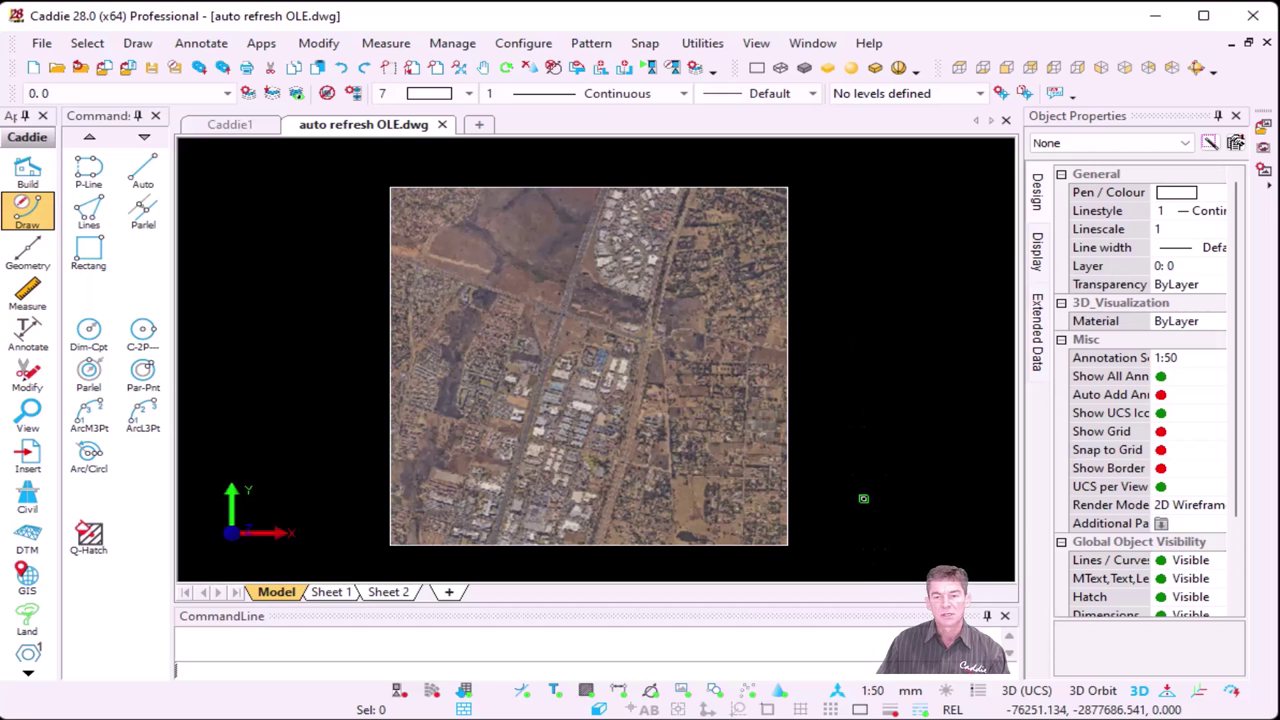
- Copy the selected route table cells in demo.xlsx and minimize Excel
click(930, 625)
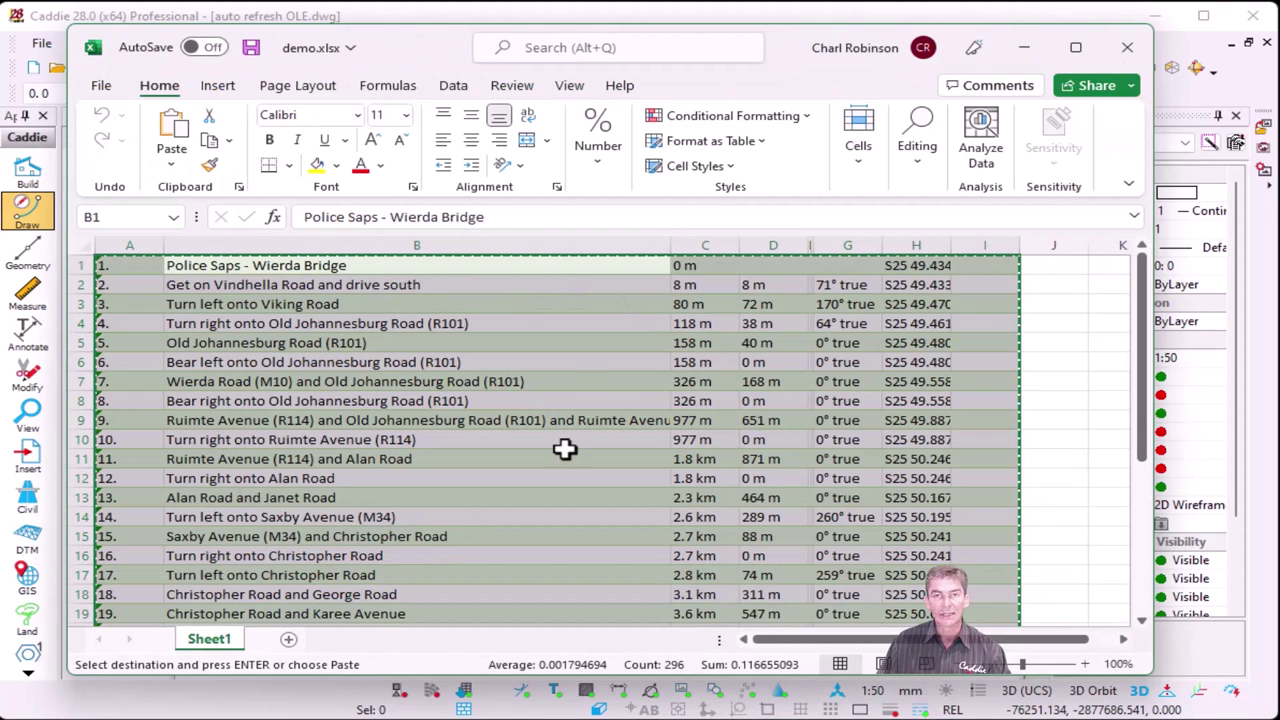
right_click(497, 290)
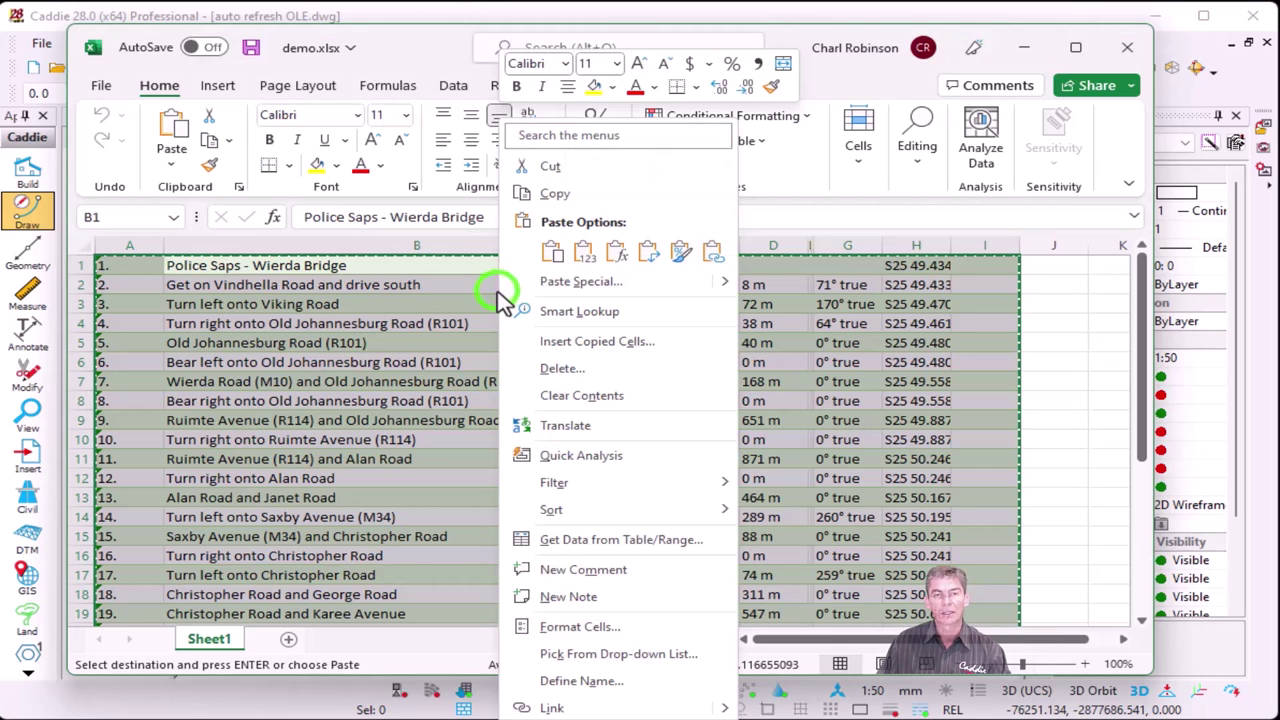
click(556, 191)
click(1023, 47)
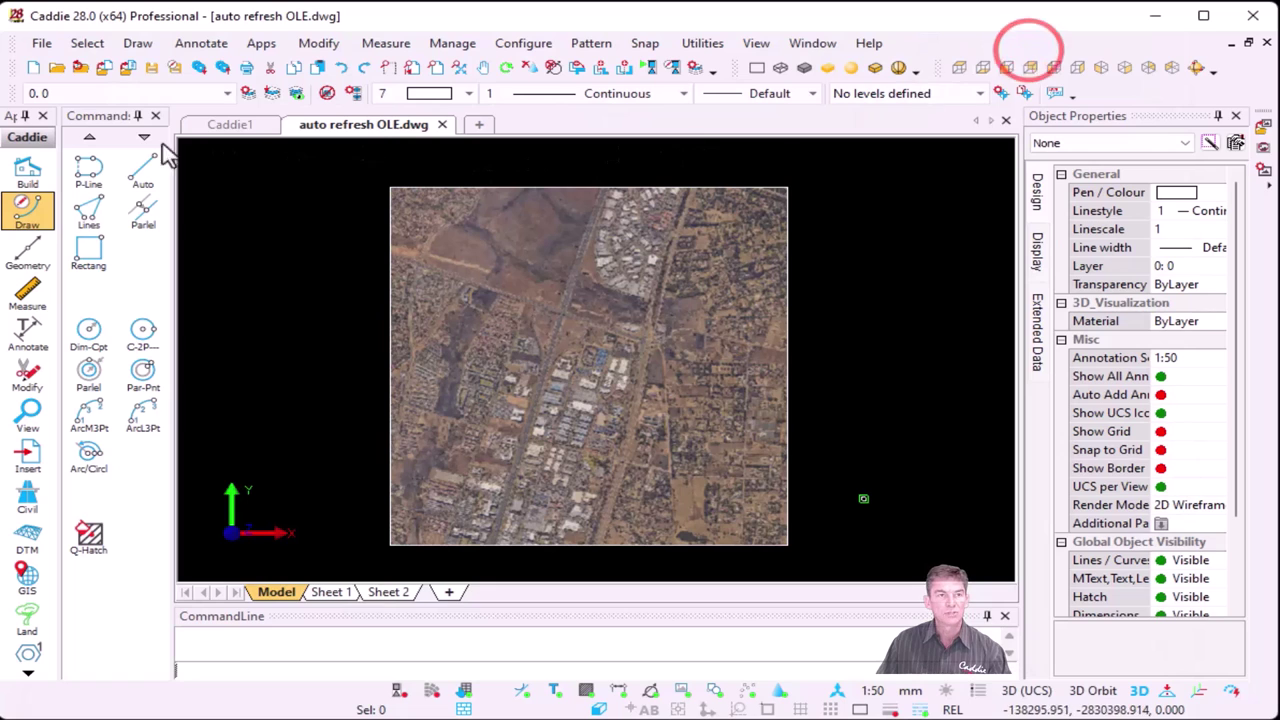
- Insert the clipboard table as an embedded OLE object to the right of the image
click(42, 44)
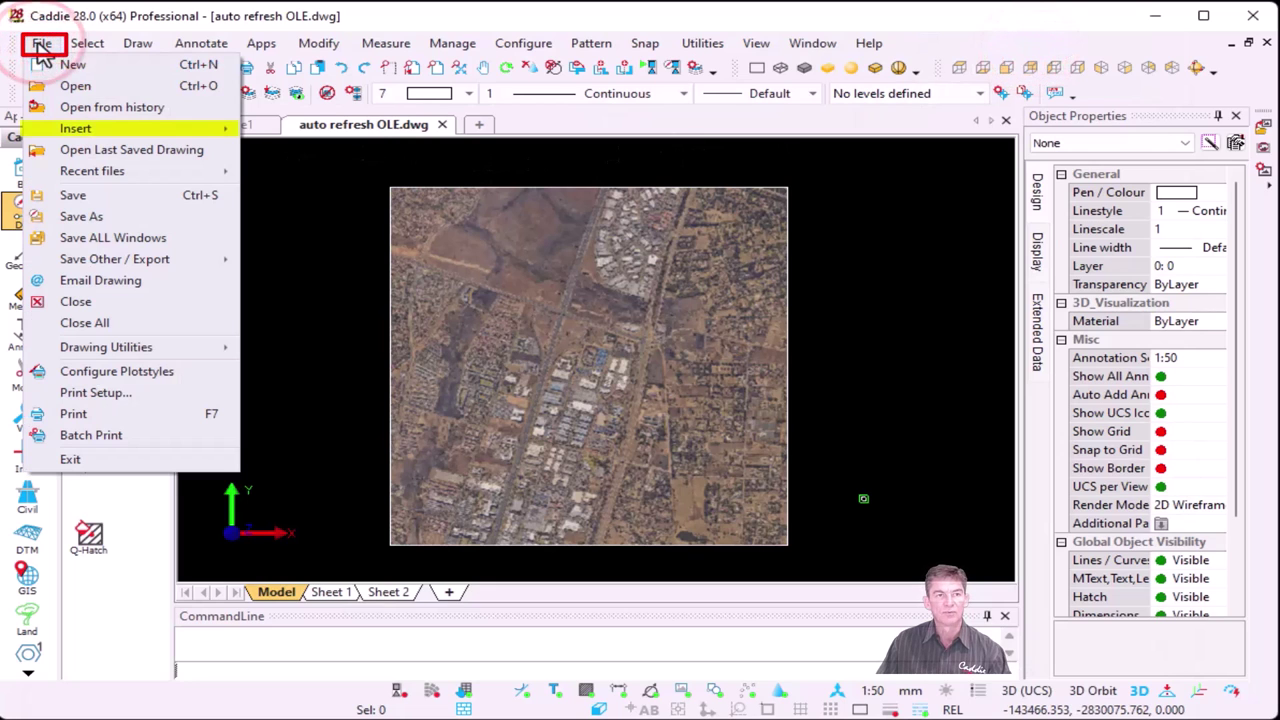
mouse_move(148, 128)
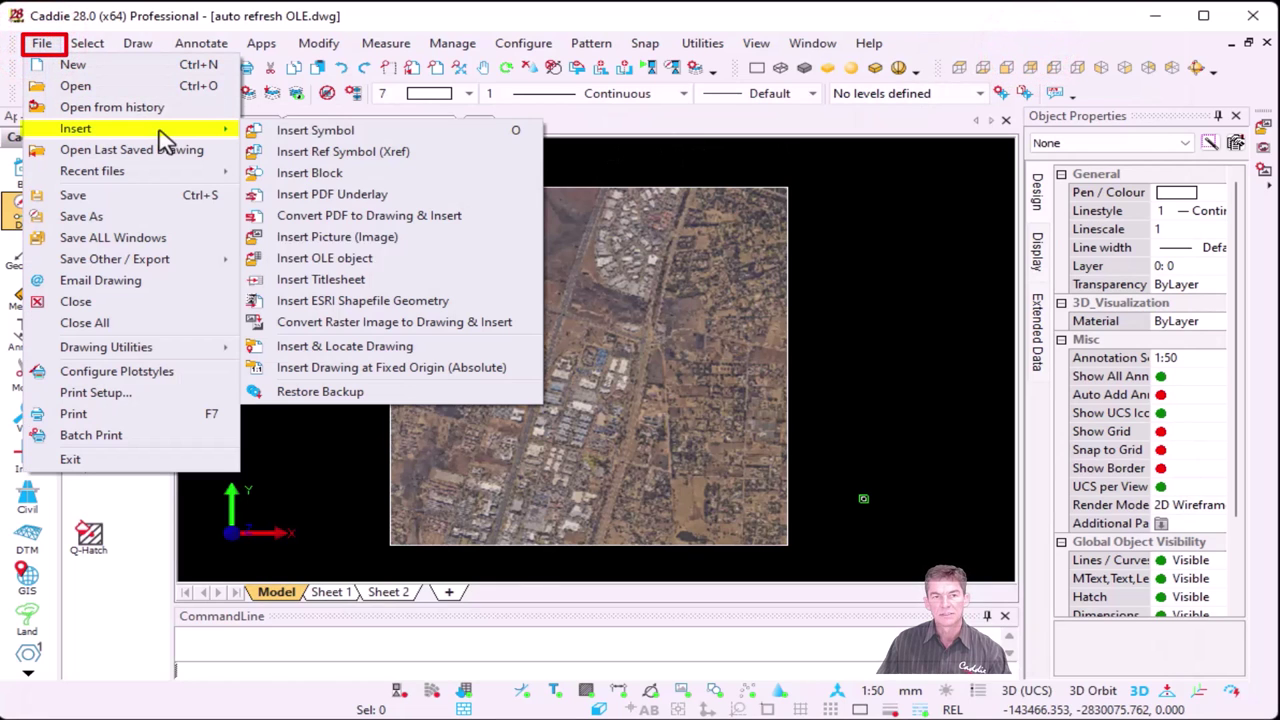
click(380, 258)
click(508, 300)
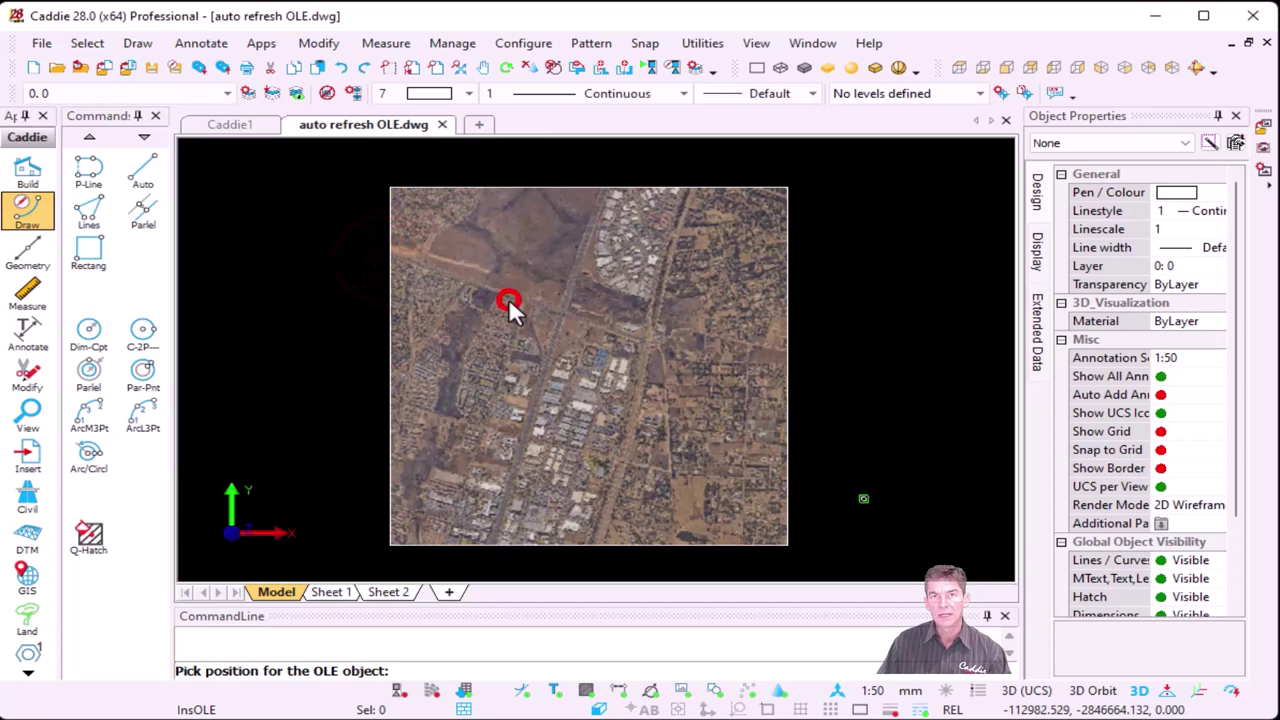
click(880, 478)
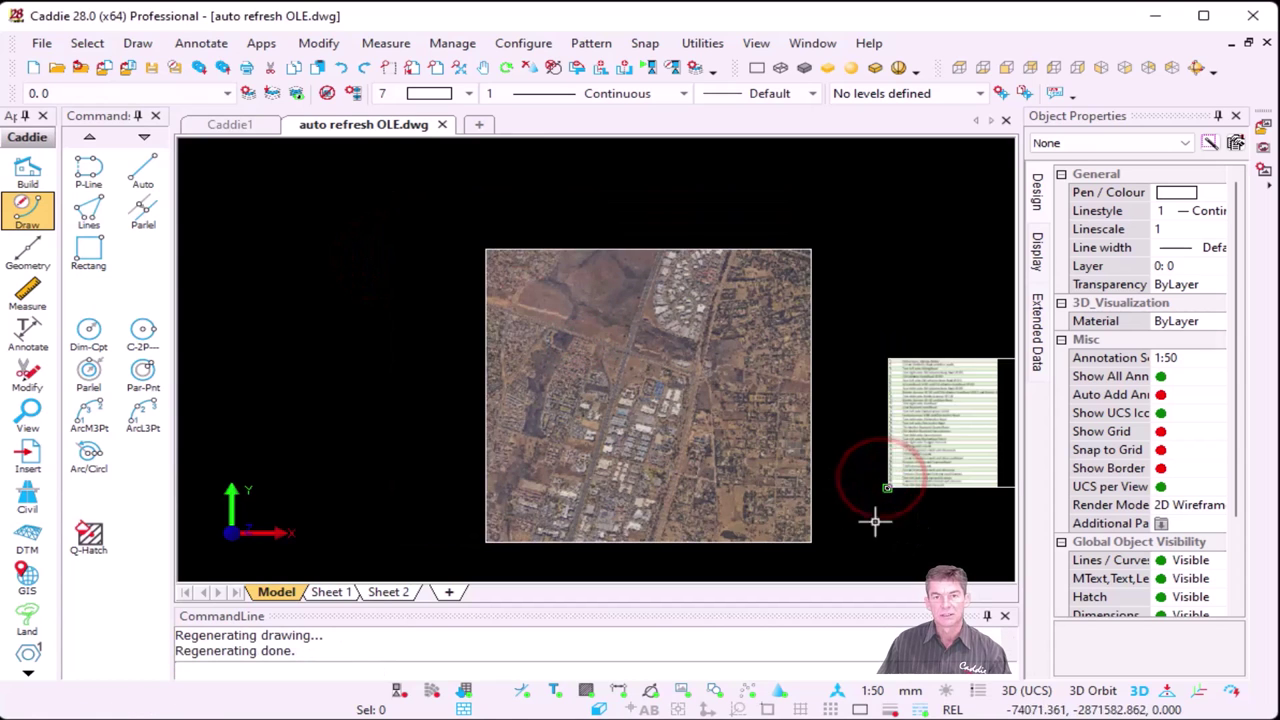
- Zoom and pan to frame the aerial image and the embedded table together
scroll(800, 510, down, 1)
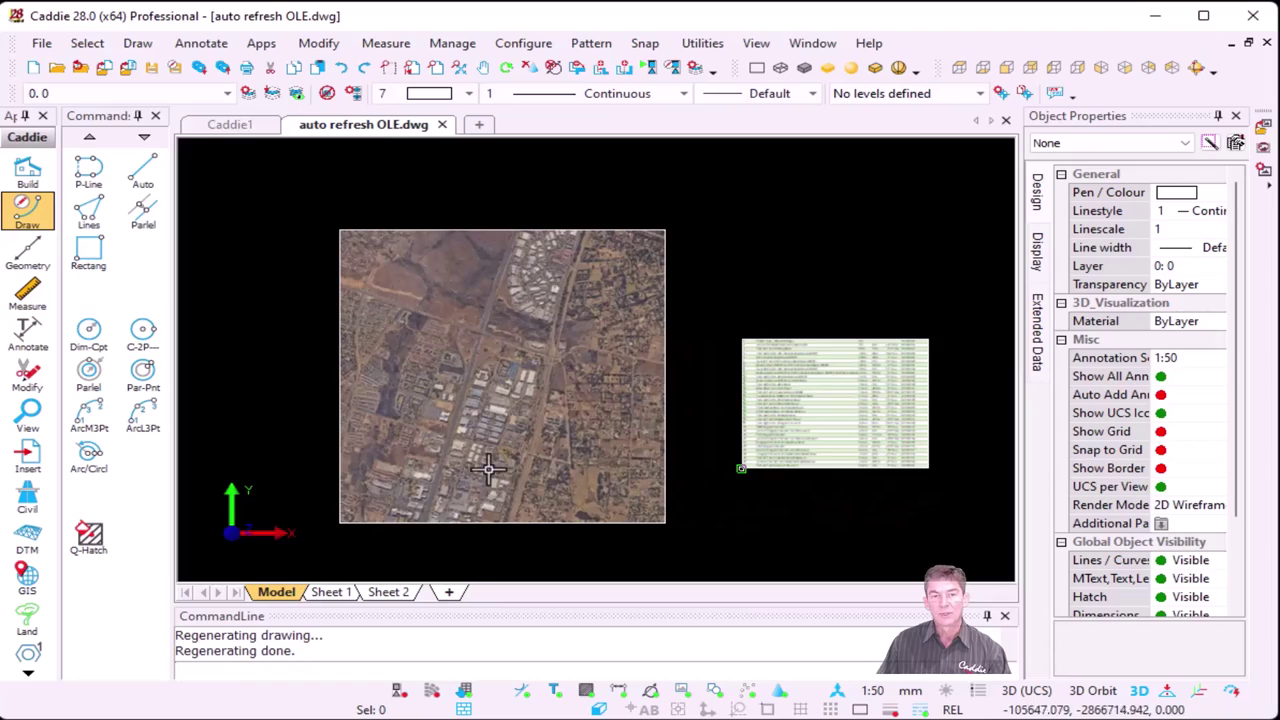
scroll(419, 460, up, 2)
scroll(561, 450, up, 1)
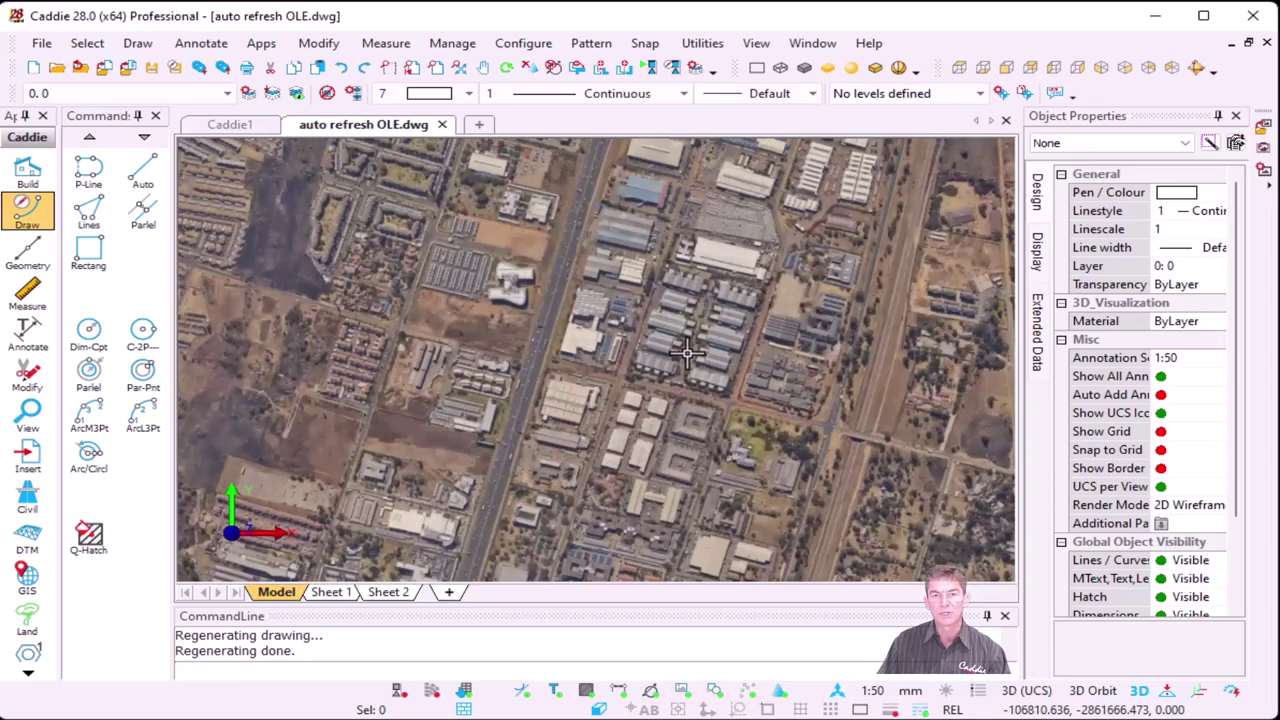
scroll(688, 350, up, 2)
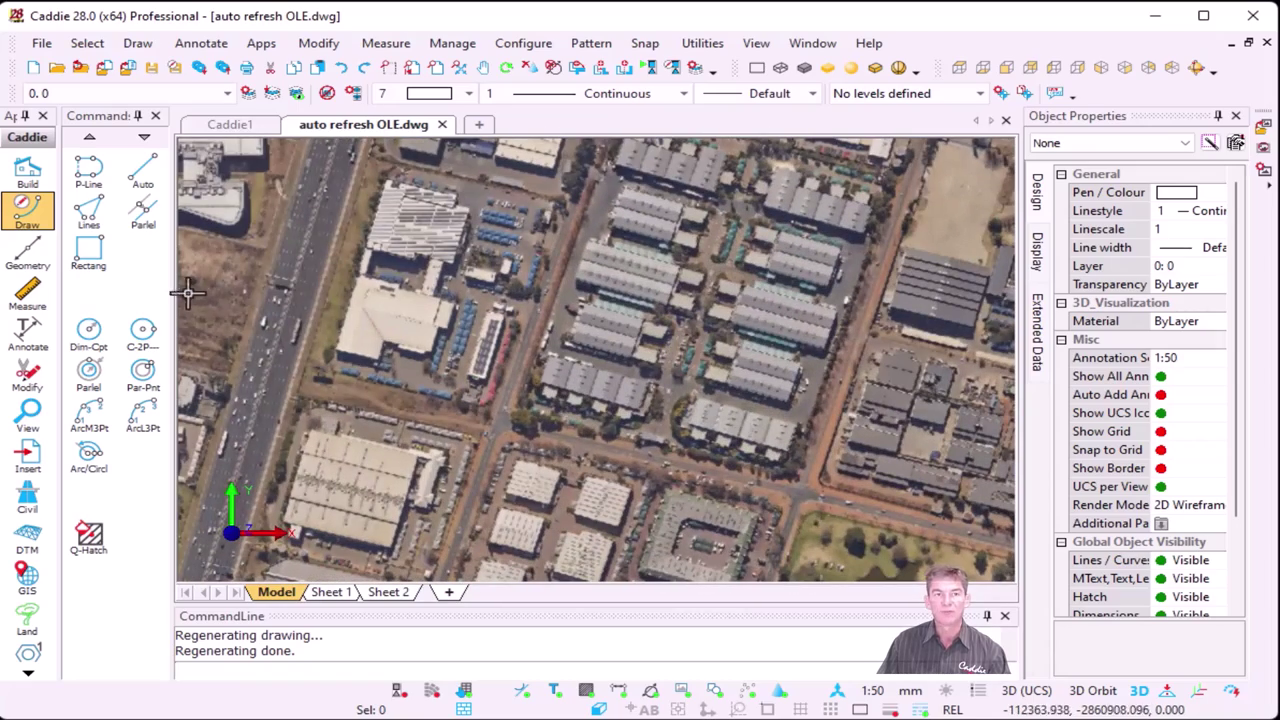
scroll(238, 295, up, 3)
scroll(238, 295, down, 2)
scroll(620, 344, down, 2)
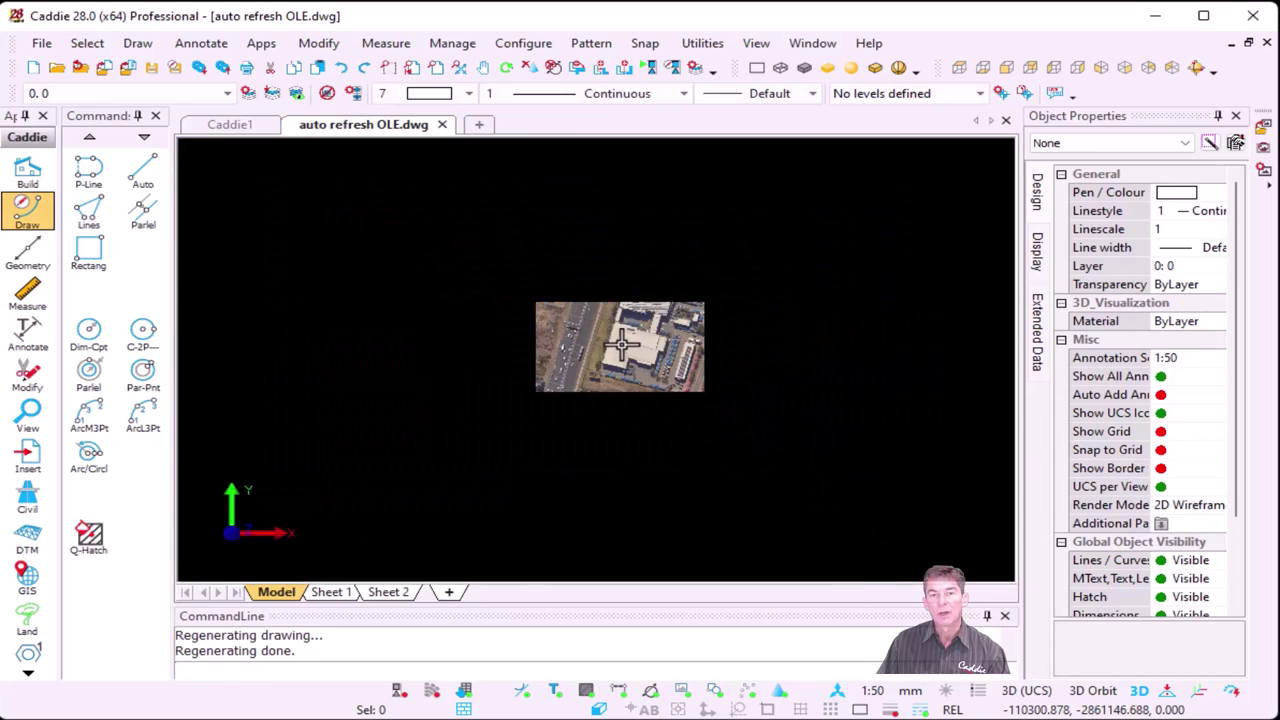
scroll(620, 344, down, 5)
scroll(620, 344, up, 3)
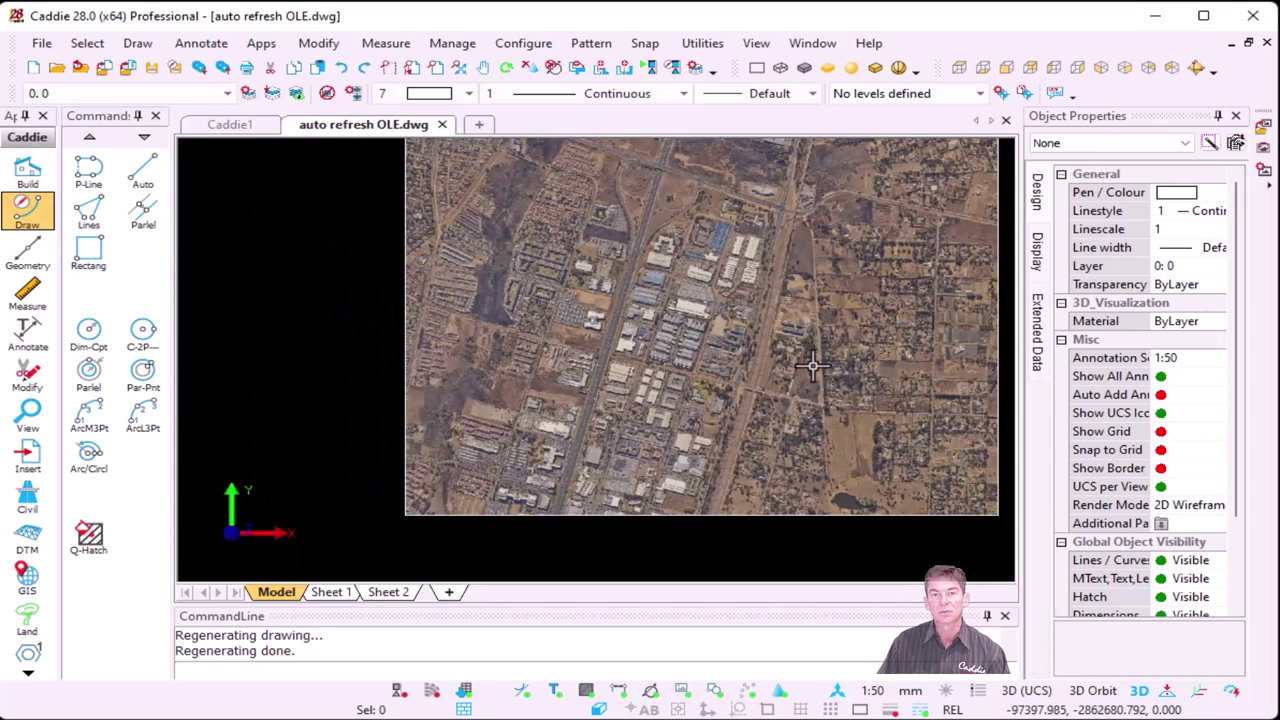
scroll(436, 447, down, 2)
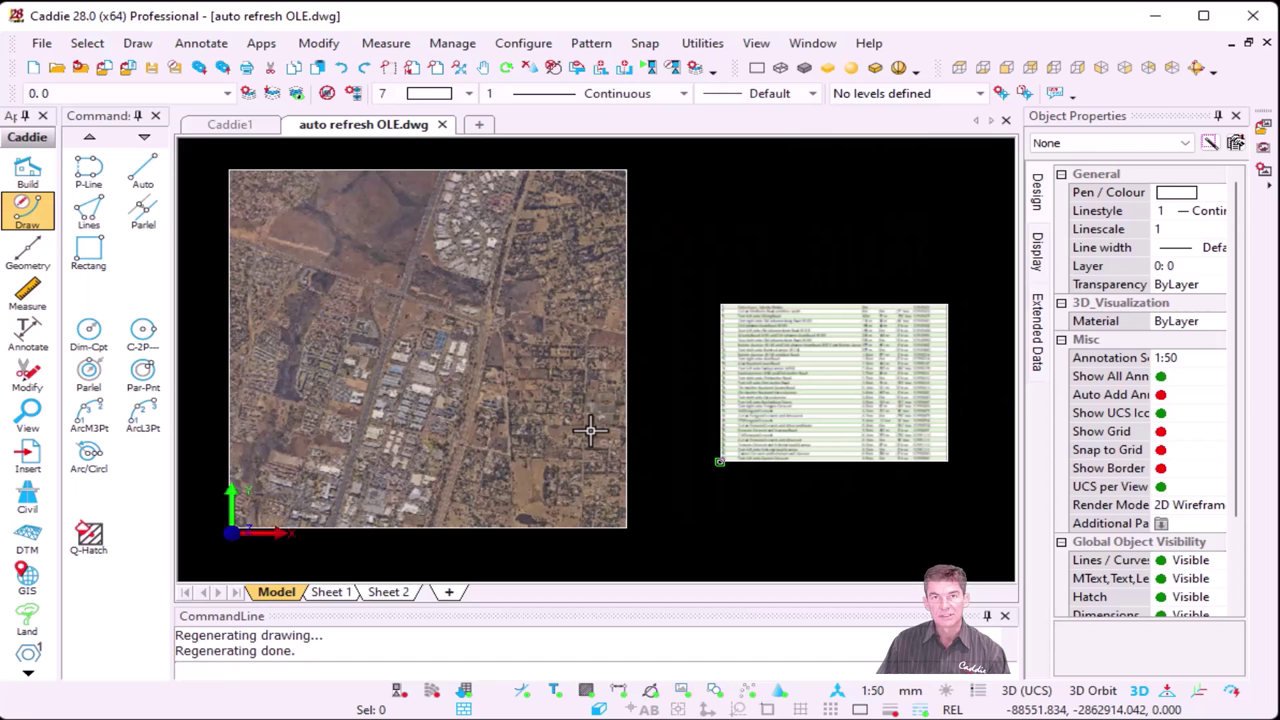
scroll(823, 423, up, 5)
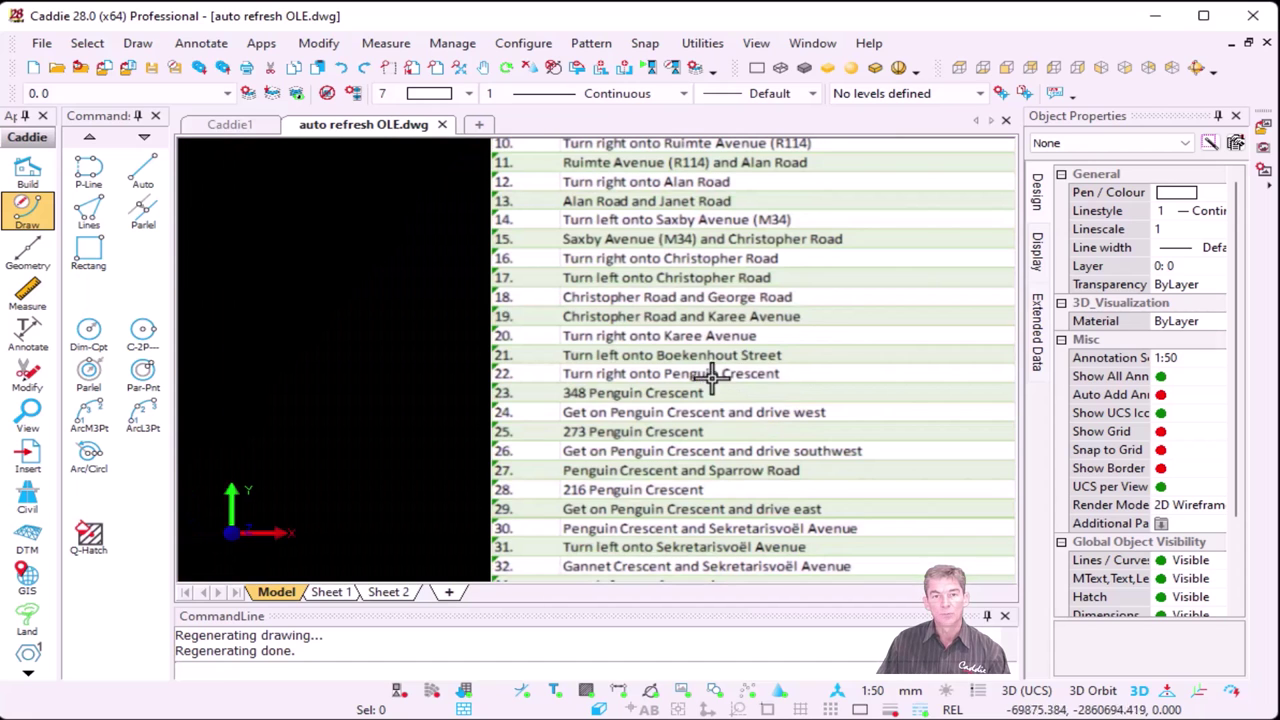
scroll(815, 345, down, 3)
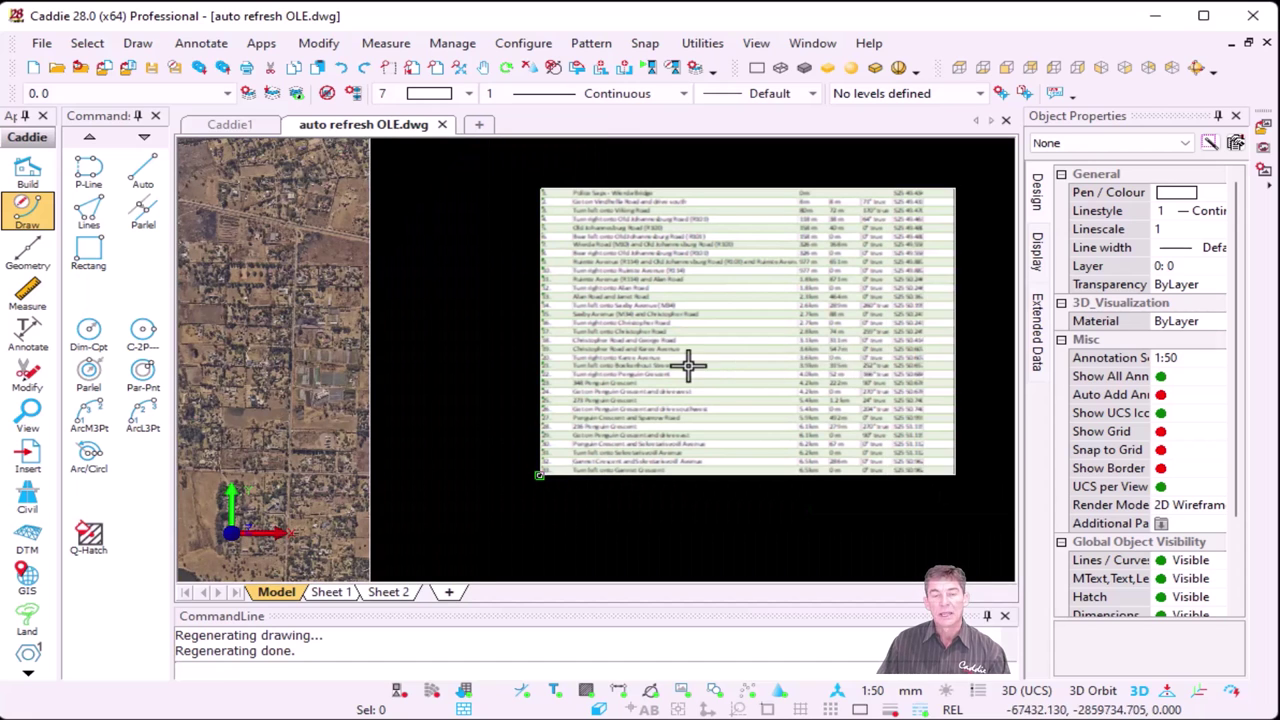
scroll(688, 365, down, 3)
mouse_move(589, 363)
middle_down()
mouse_move(691, 400)
mouse_move(688, 413)
middle_up()
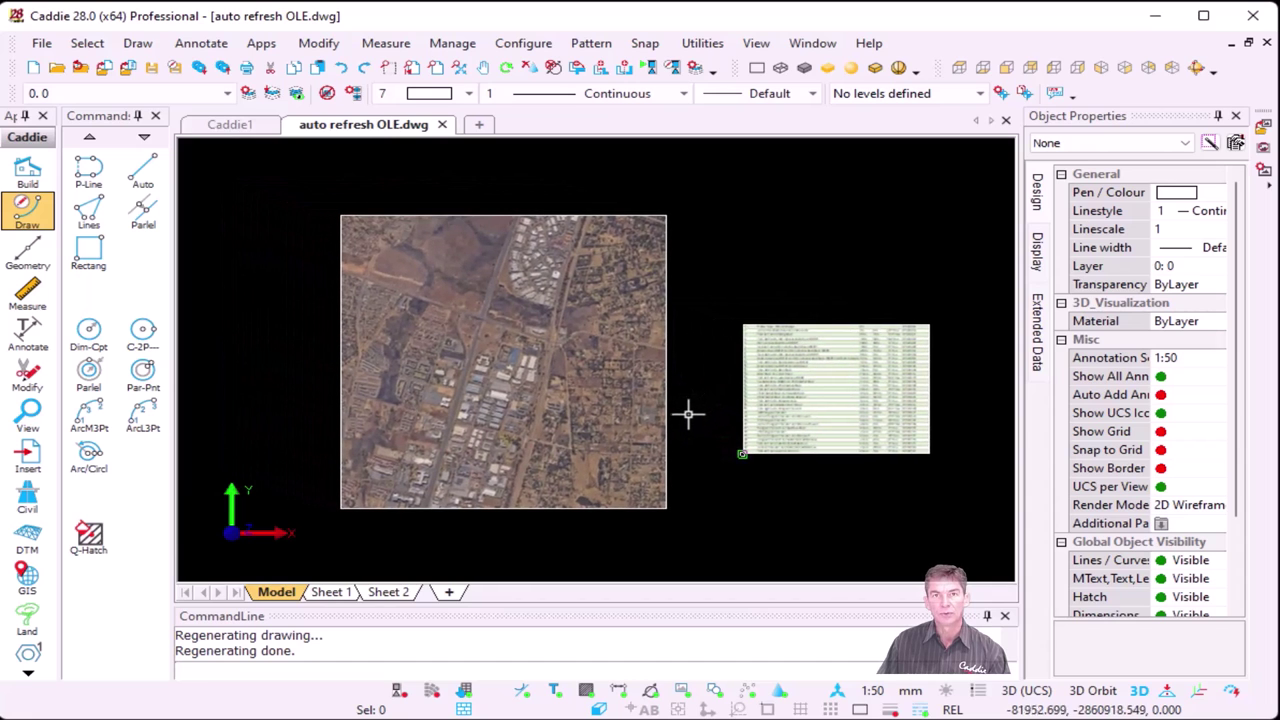
scroll(688, 413, up, 1)
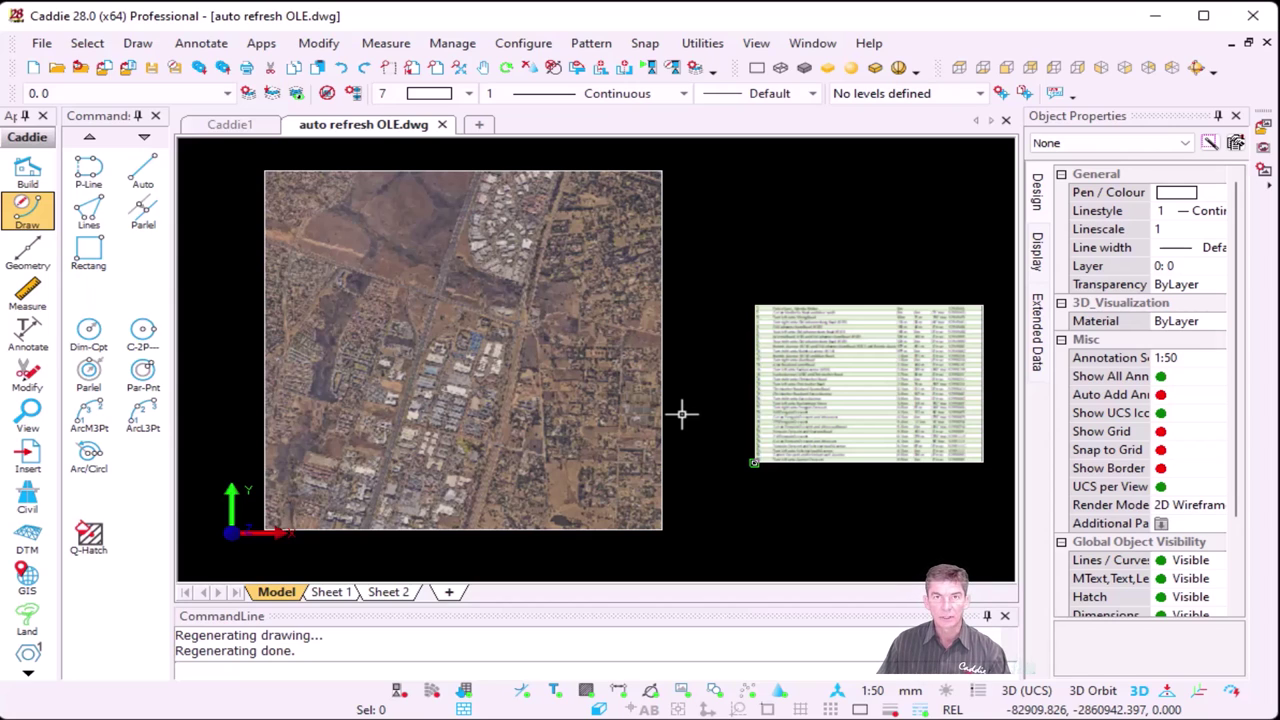
- In Environment Settings, set Ole > Ole Refresh to Manual (On Regen)
click(523, 44)
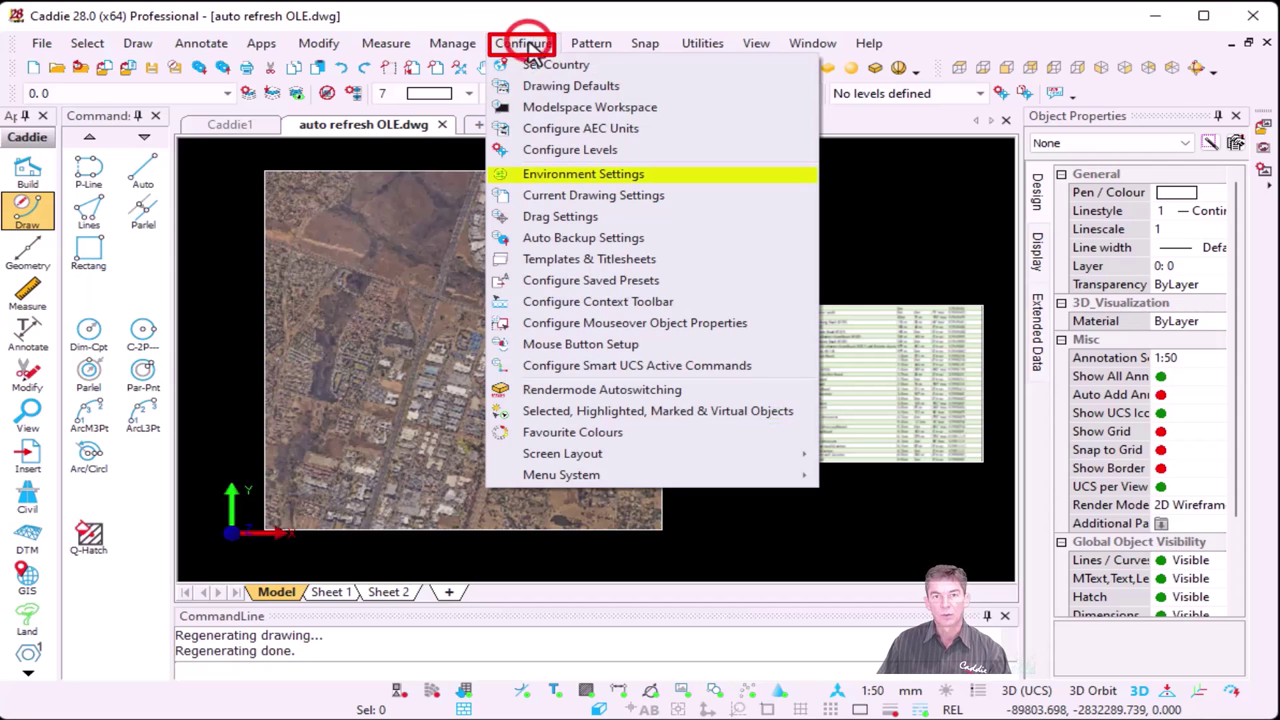
click(622, 177)
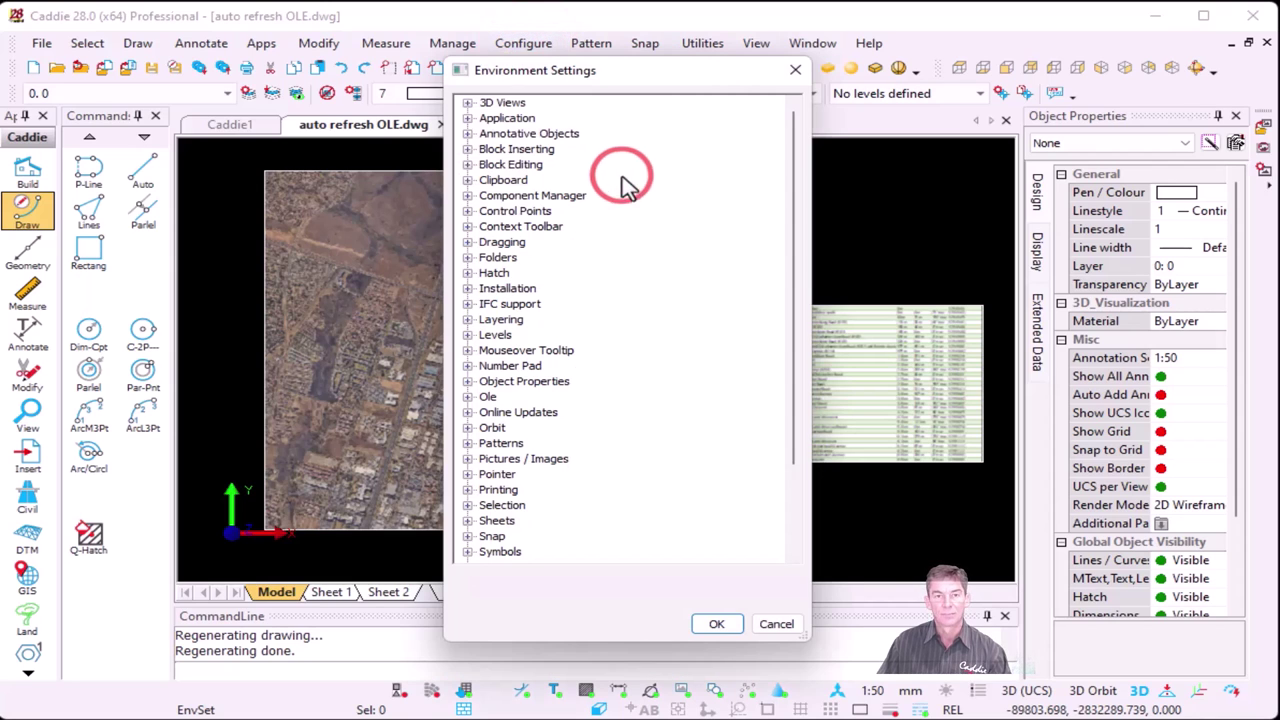
click(467, 398)
click(489, 414)
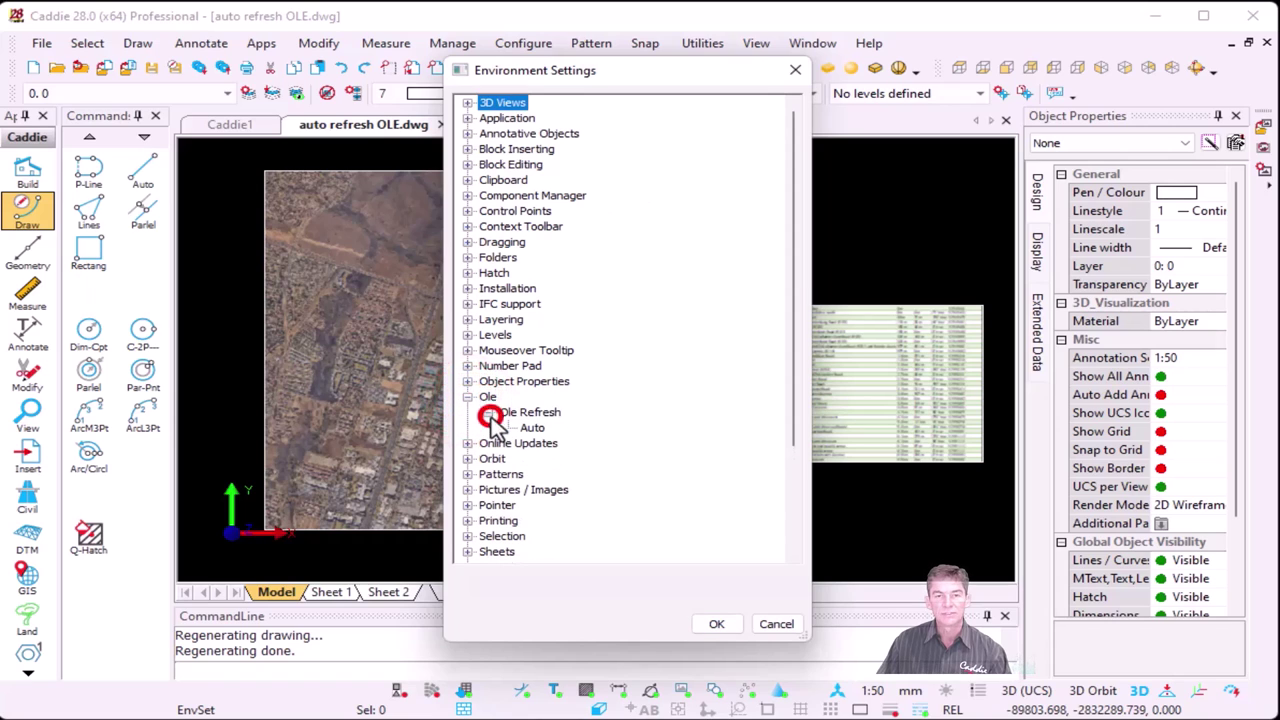
click(536, 429)
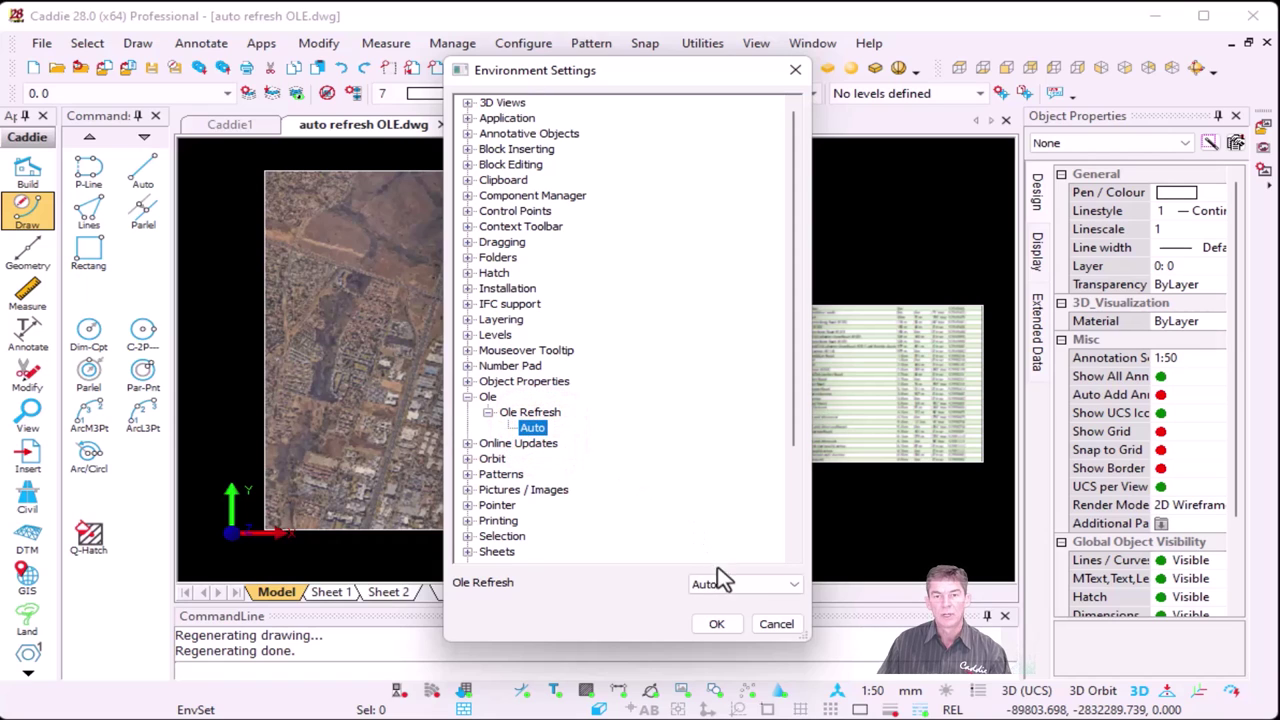
click(746, 584)
click(748, 600)
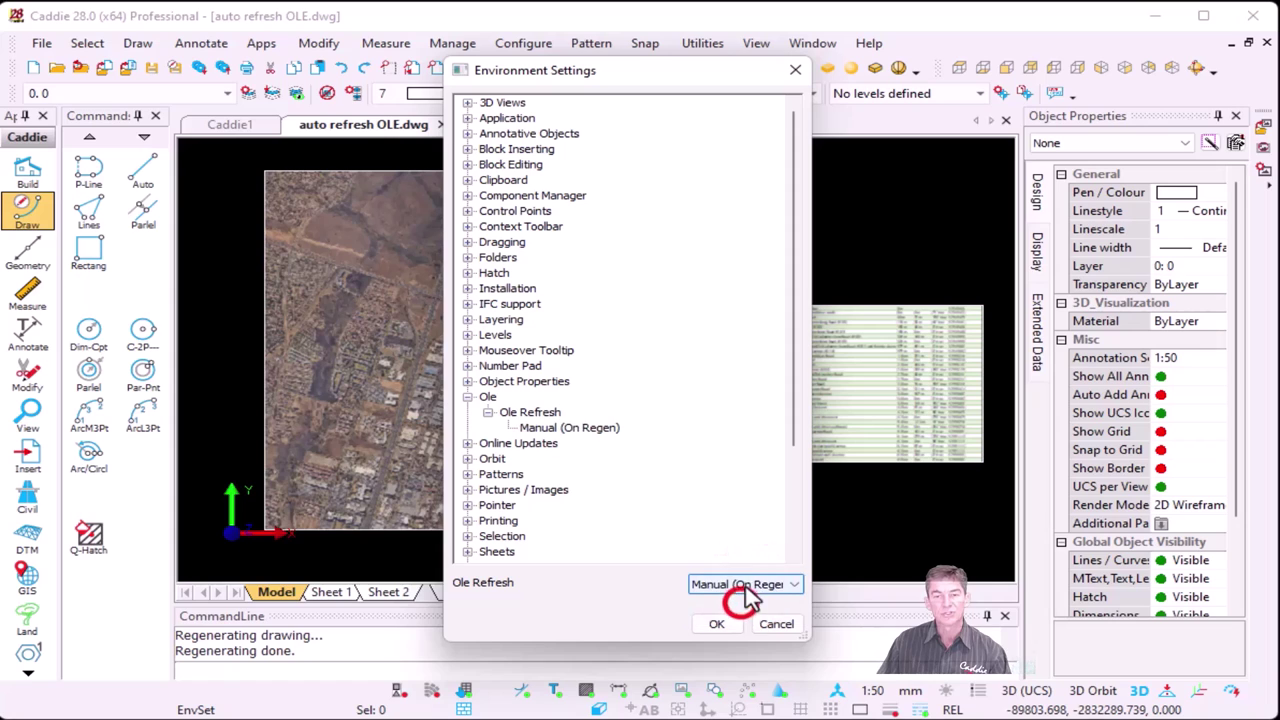
- Set Pictures / Images > ECW / JP2 Refresh to Manual (On Regen) and apply
scroll(466, 466, down, 2)
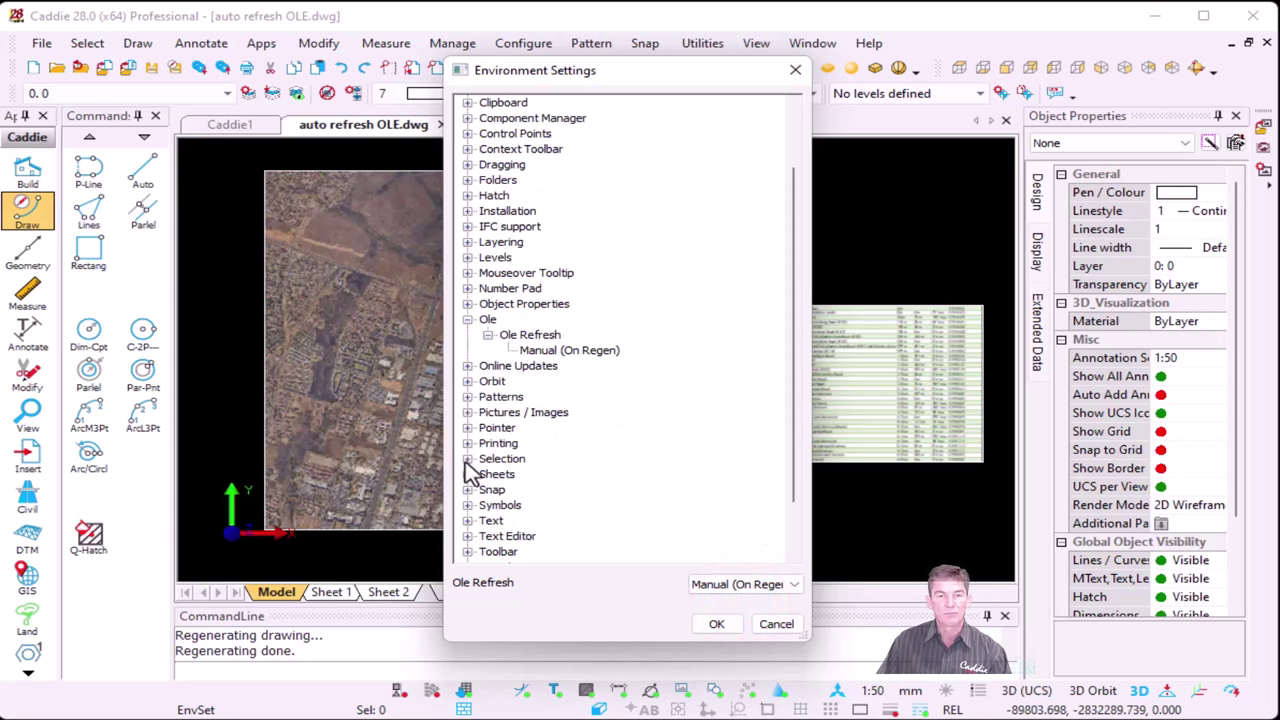
click(467, 412)
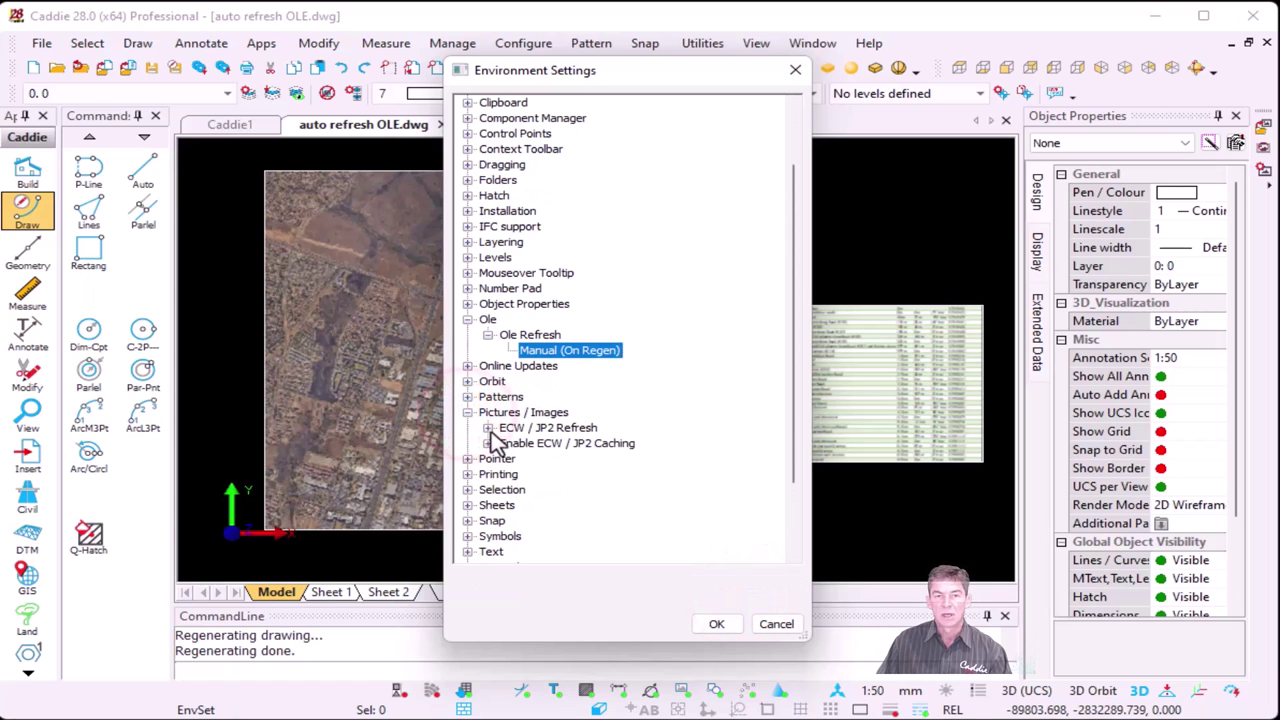
click(488, 428)
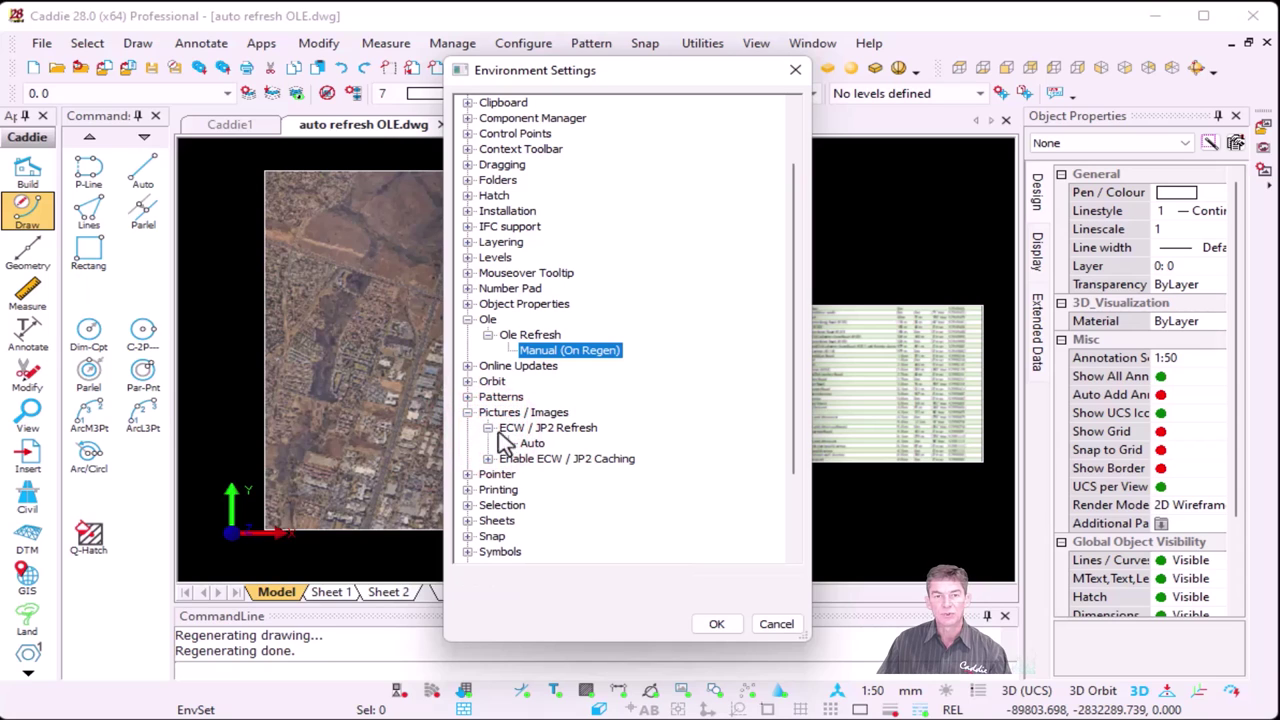
click(534, 444)
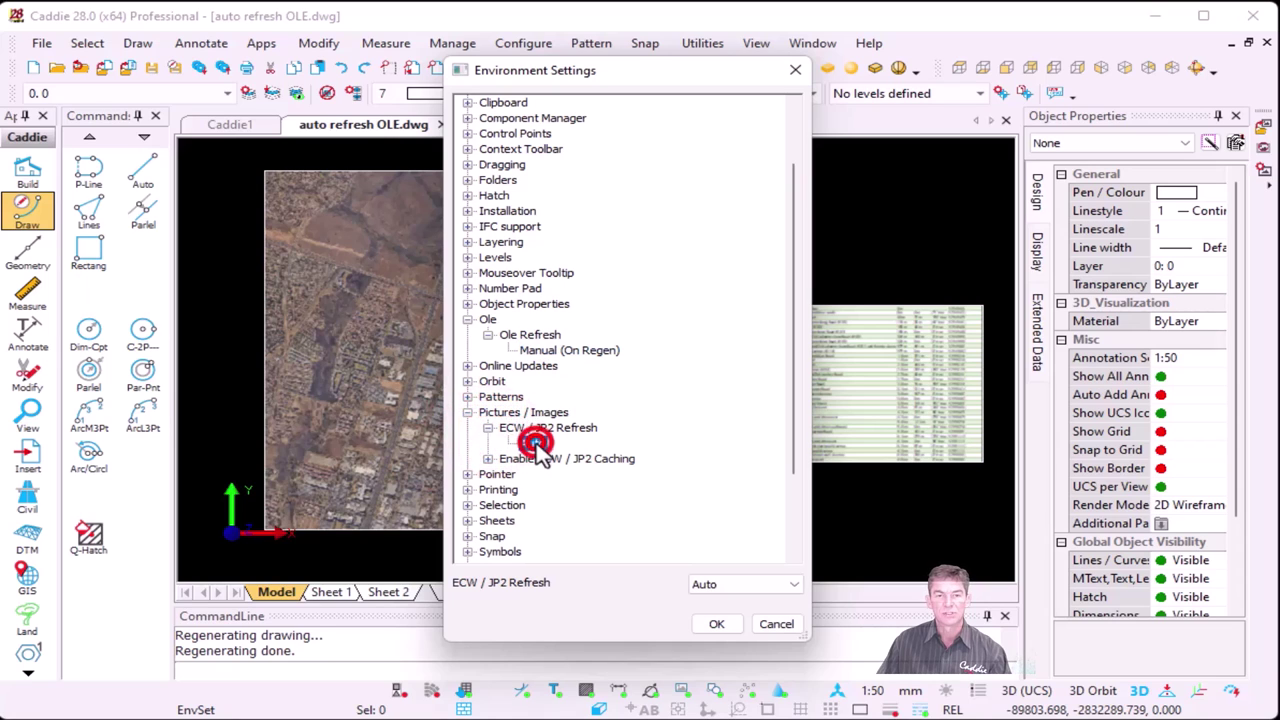
click(744, 583)
click(745, 598)
click(715, 624)
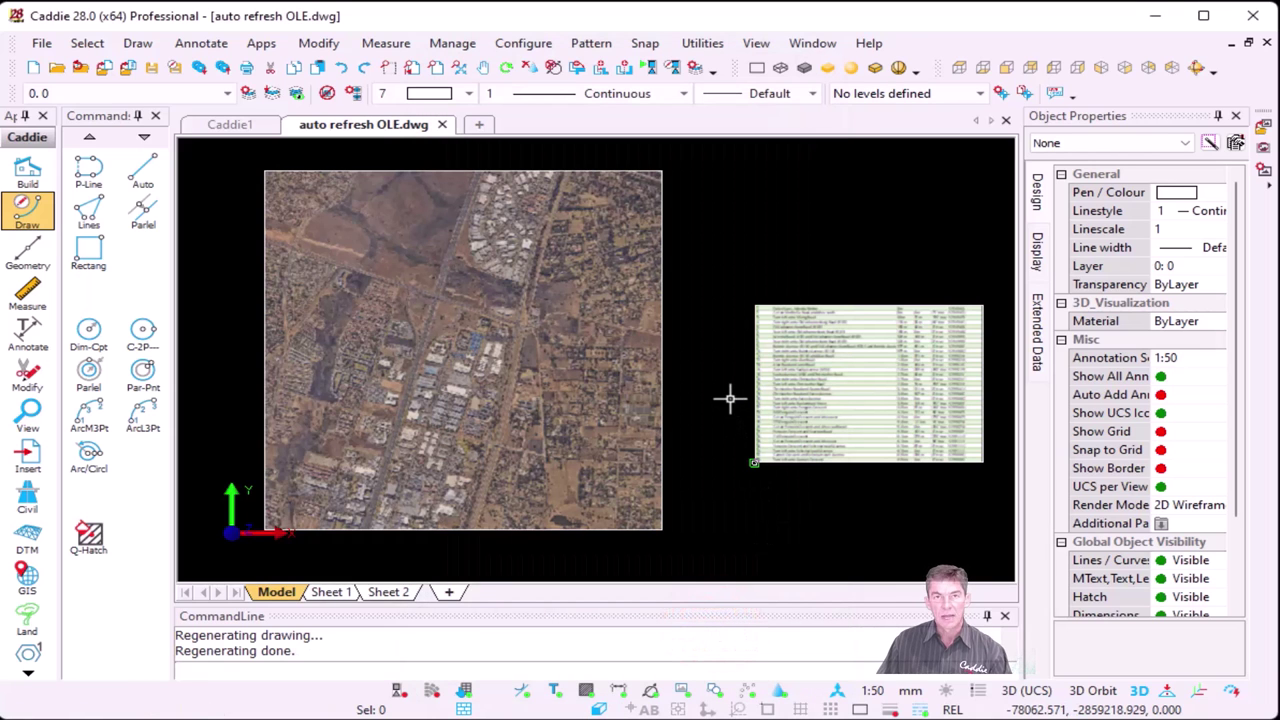
- Zoom in on the aerial image and spreadsheet OLE, regenerating with R so both redraw sharply
scroll(400, 415, up, 5)
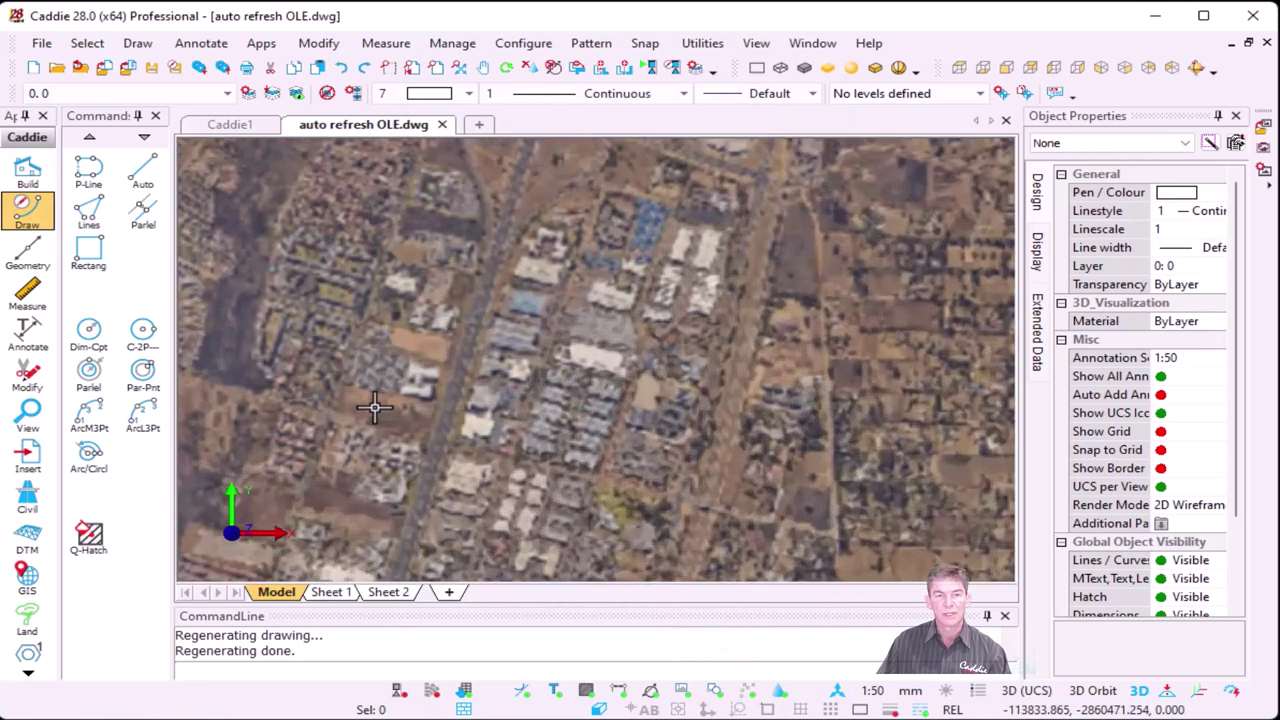
scroll(474, 378, up, 2)
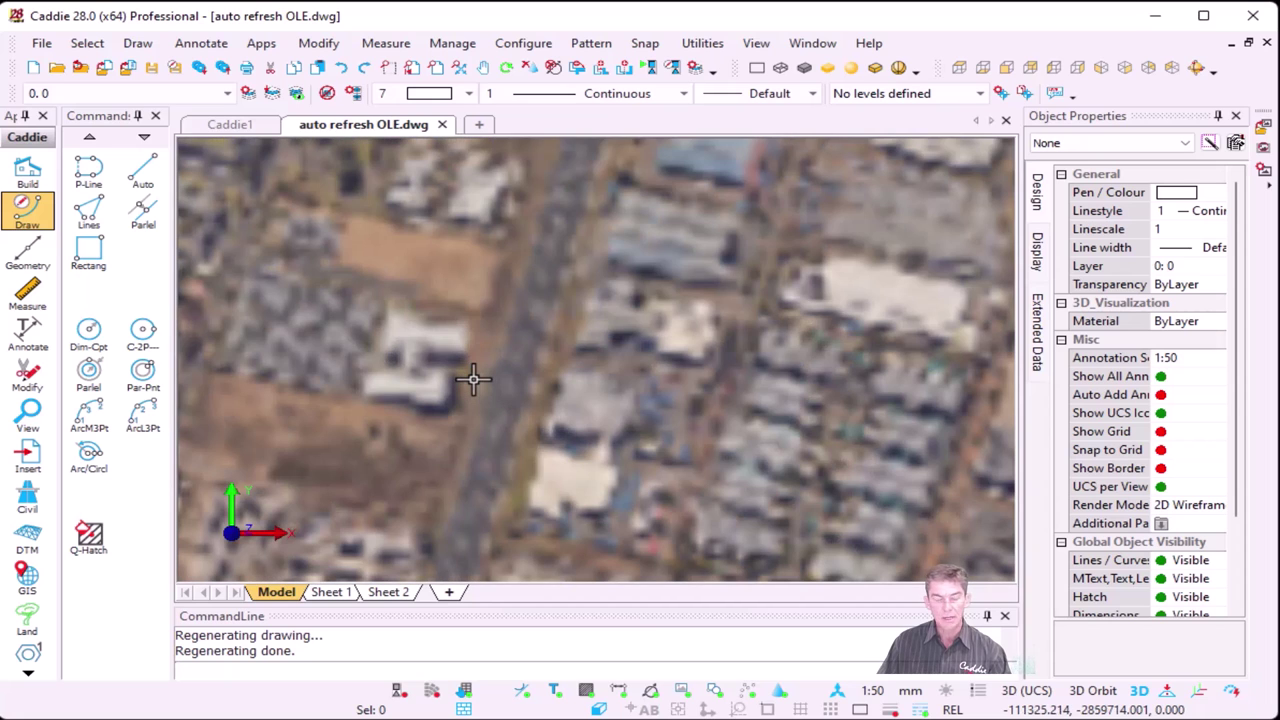
key(r)
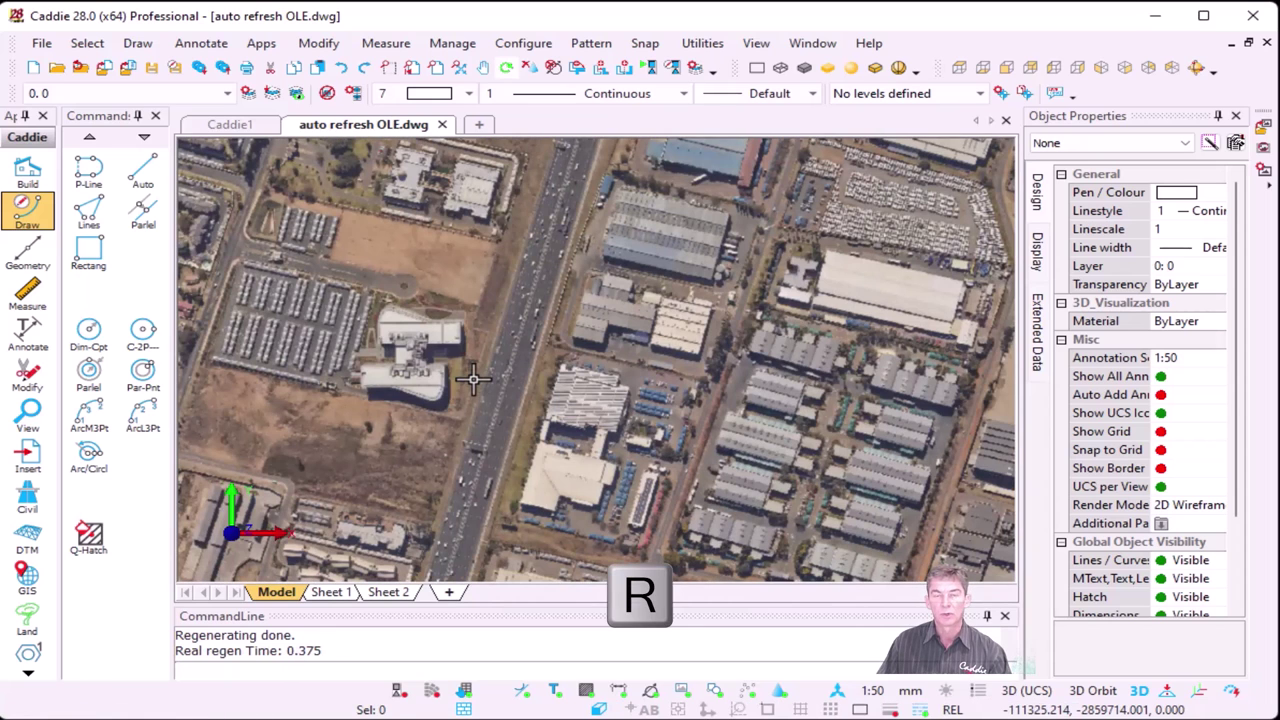
scroll(531, 222, up, 3)
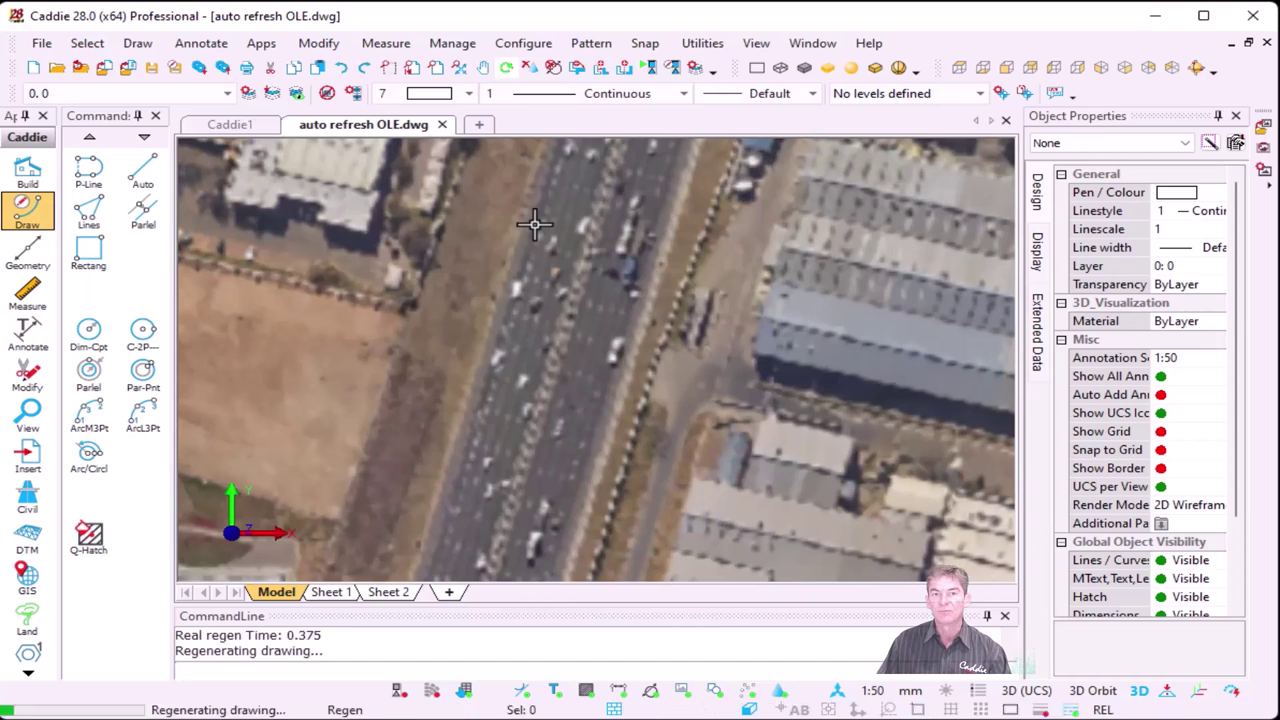
scroll(535, 225, down, 15)
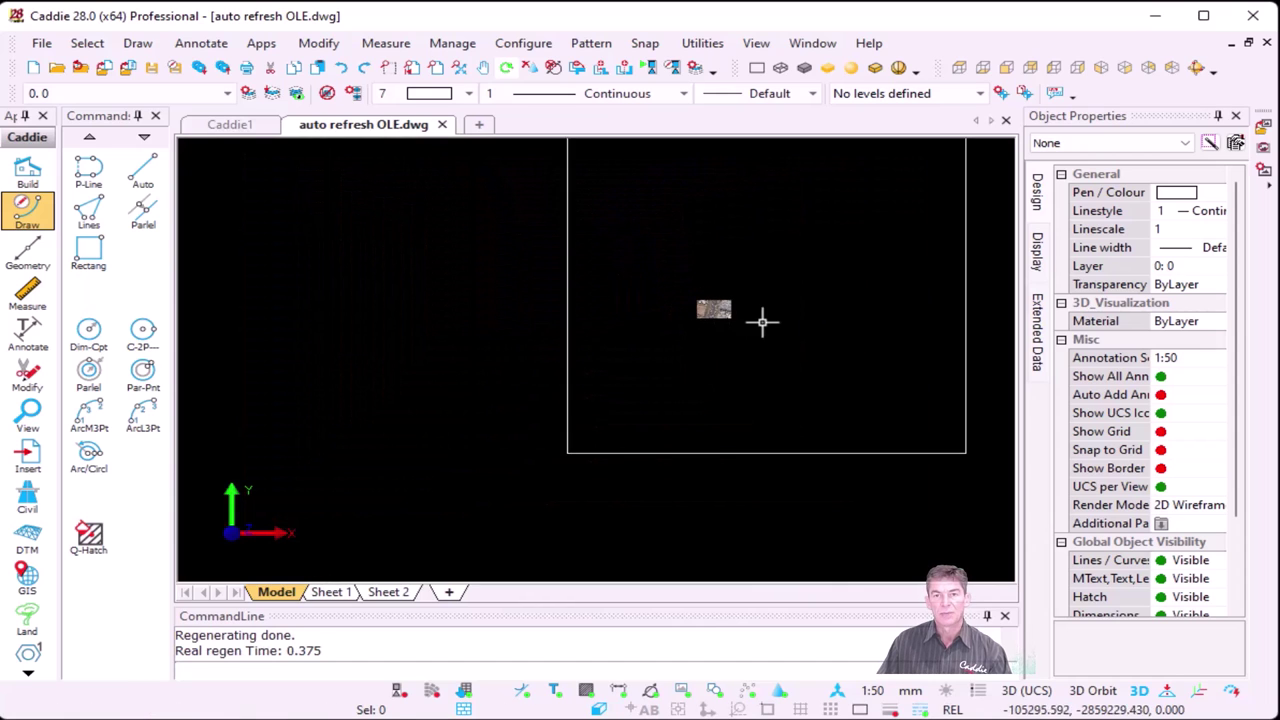
middle_drag(824, 338, 543, 386)
scroll(623, 346, up, 3)
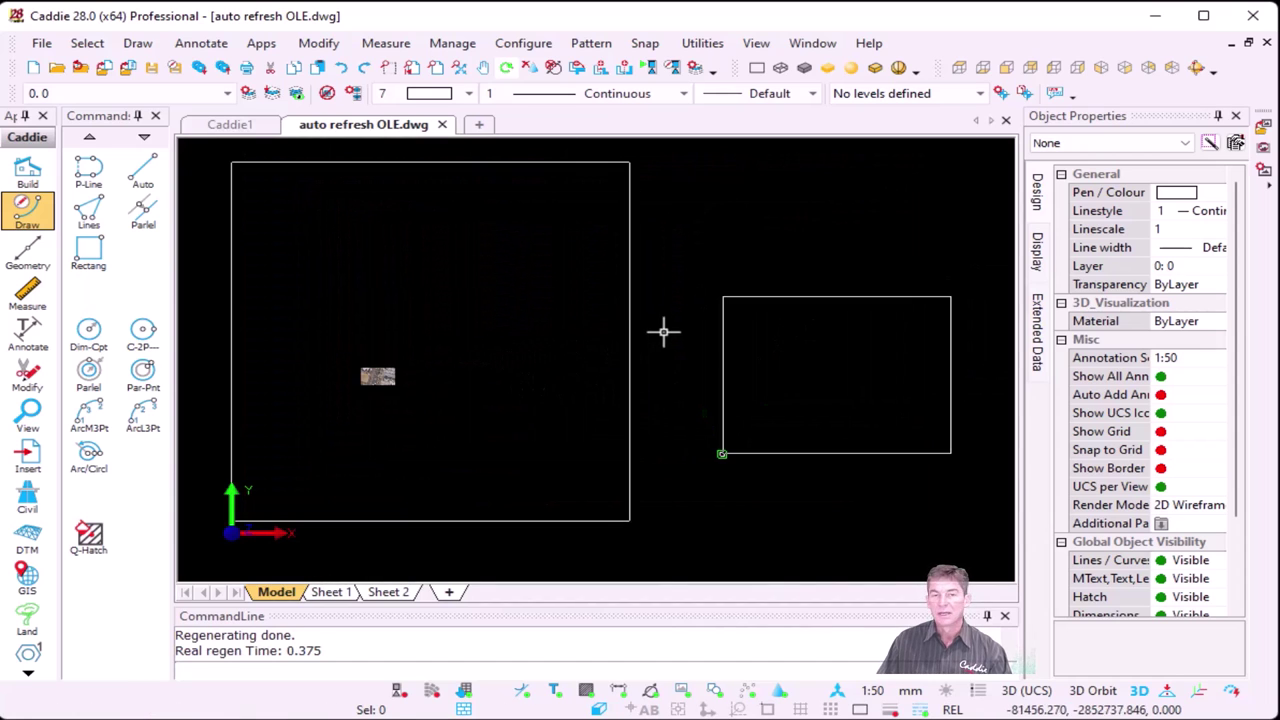
key(r)
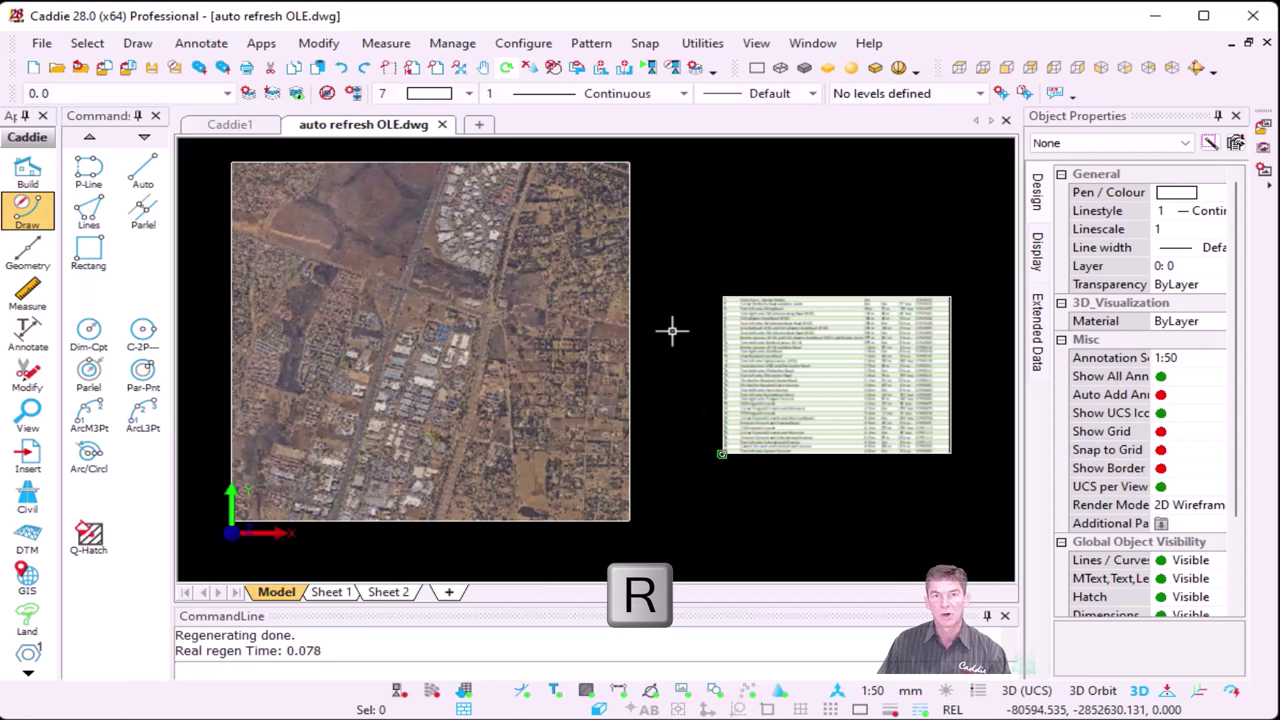
scroll(806, 417, up, 5)
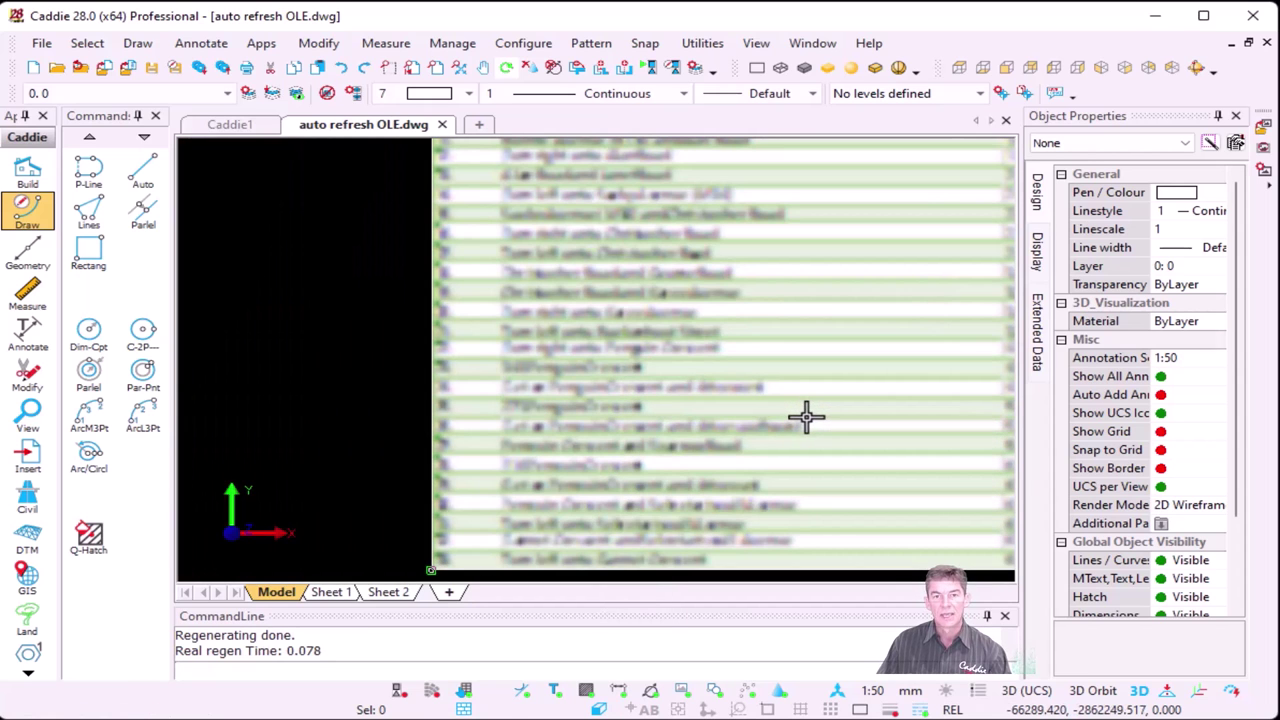
scroll(742, 380, up, 2)
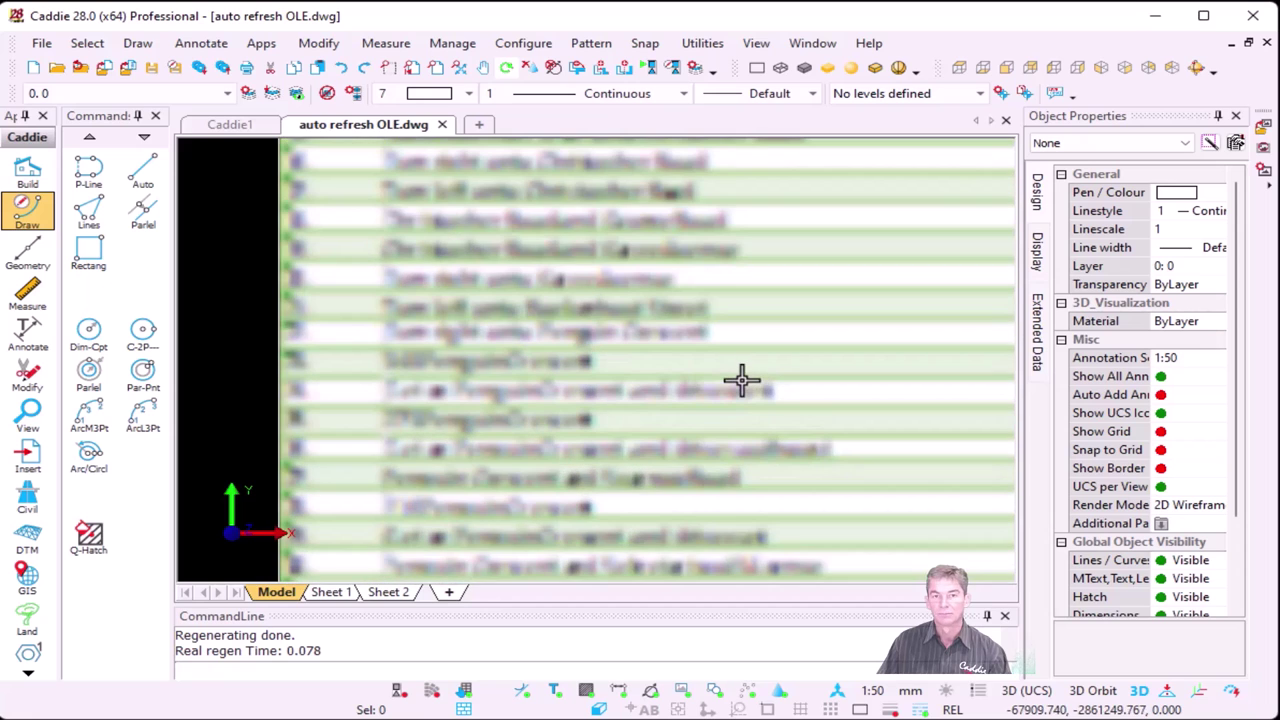
key(r)
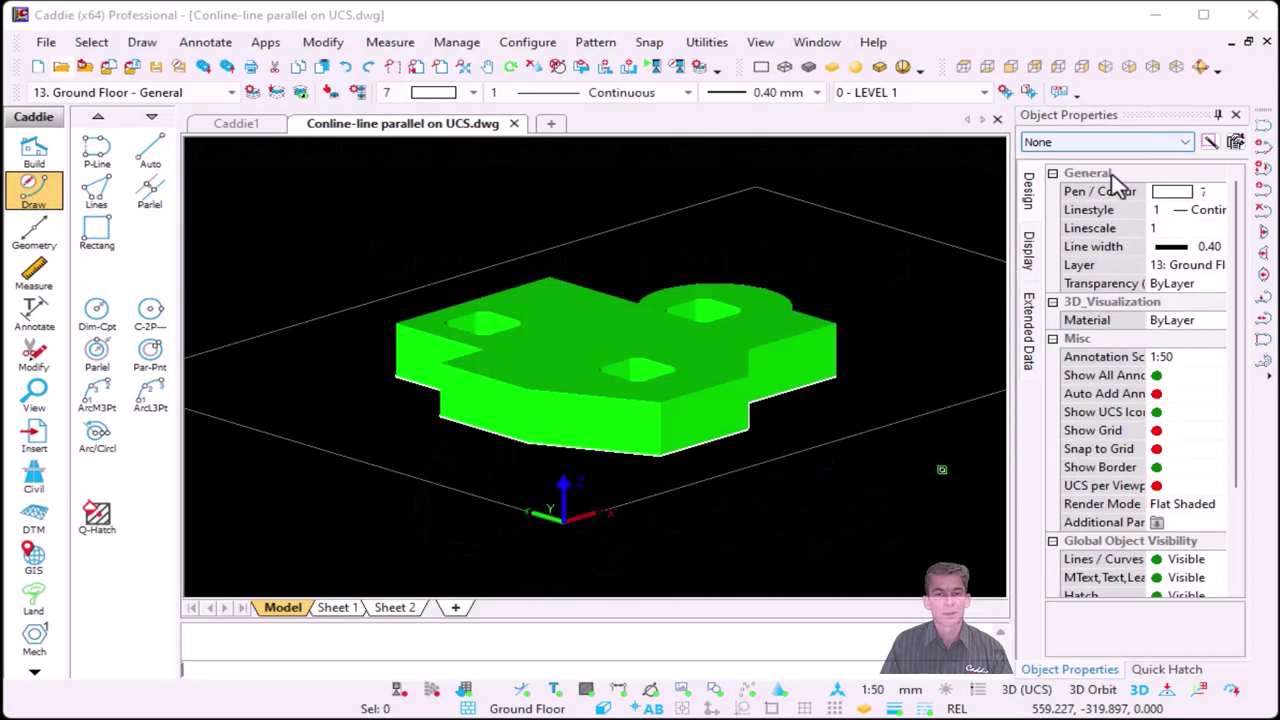
- Split the drawing into two vertical viewports and show the right one in front elevation
right_click(544, 240)
mouse_move(710, 581)
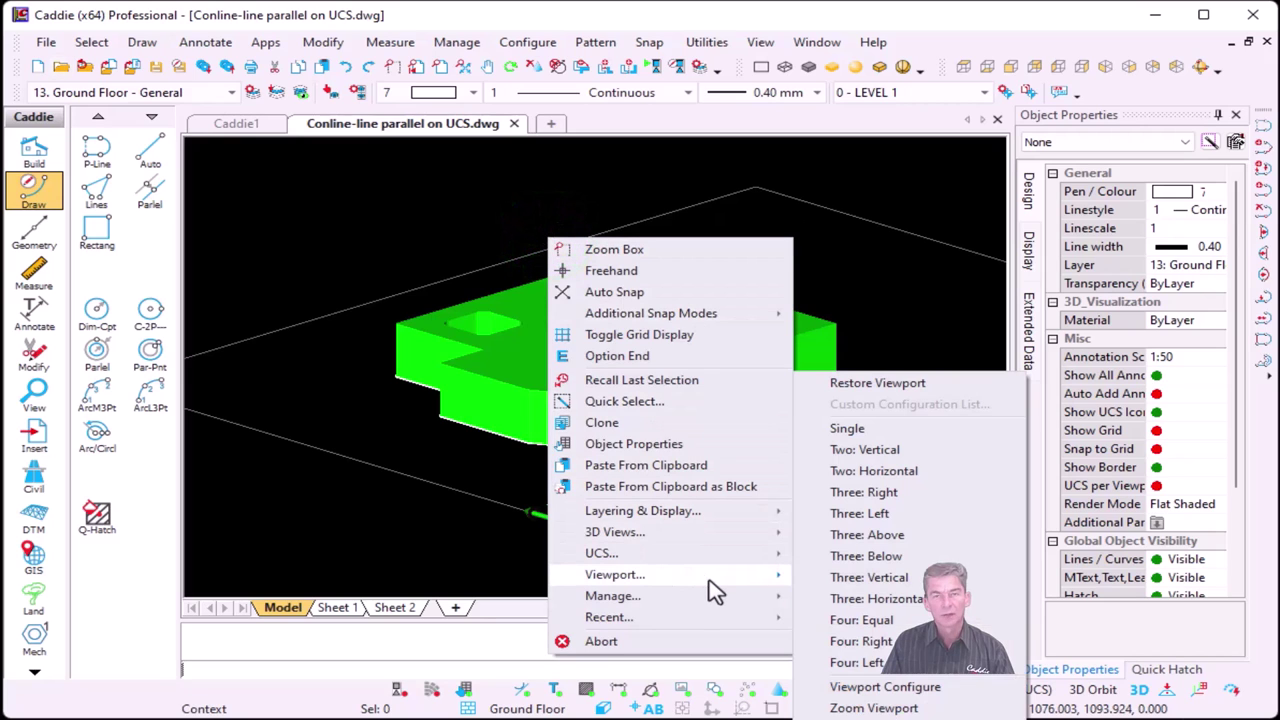
click(939, 449)
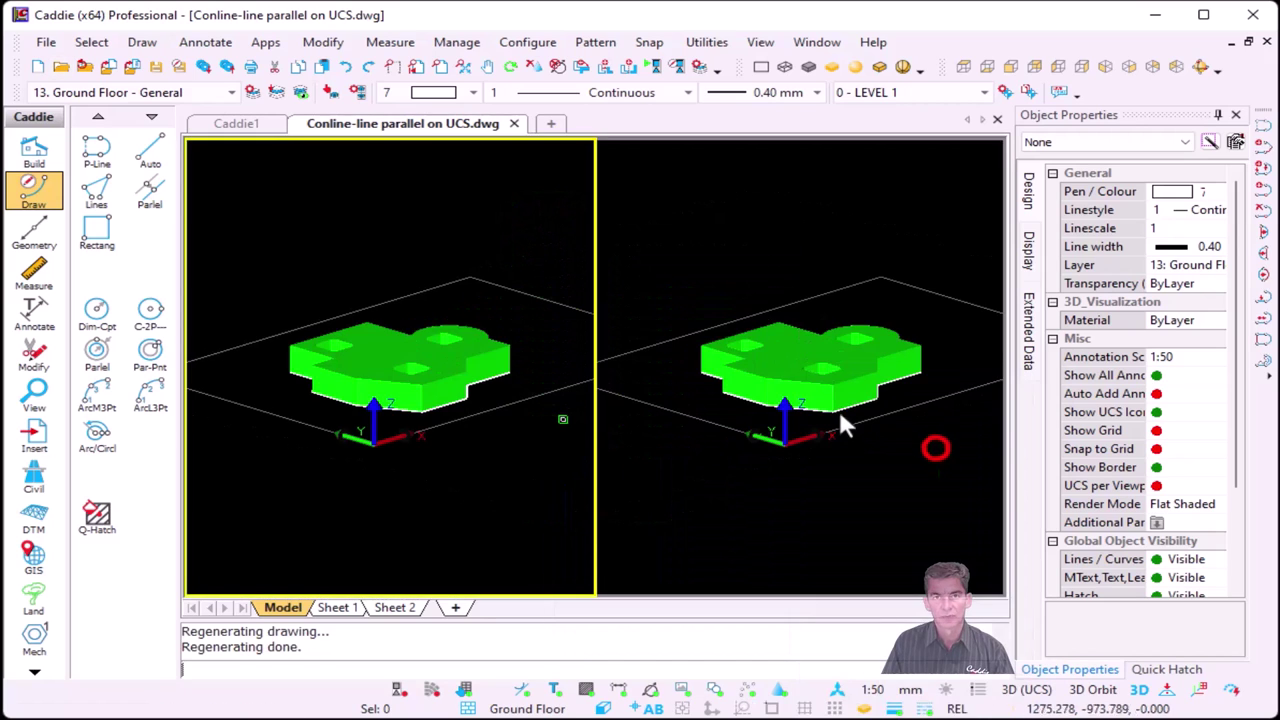
click(781, 293)
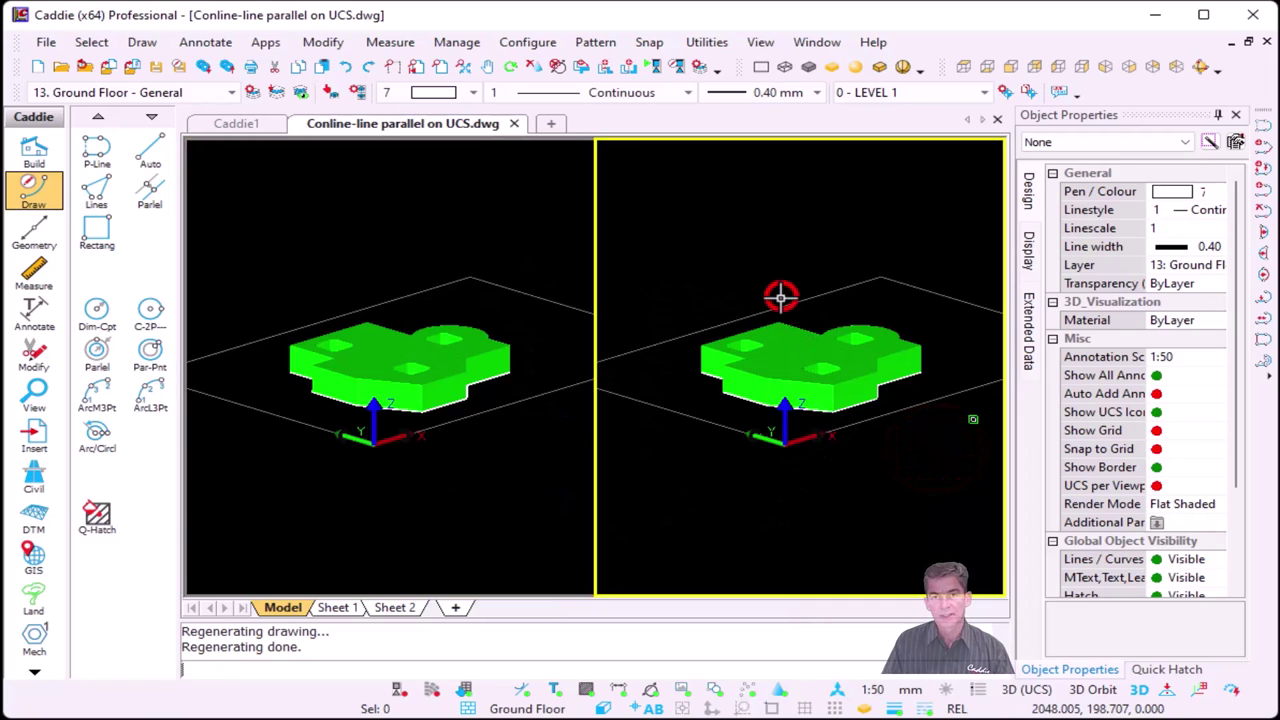
click(1012, 66)
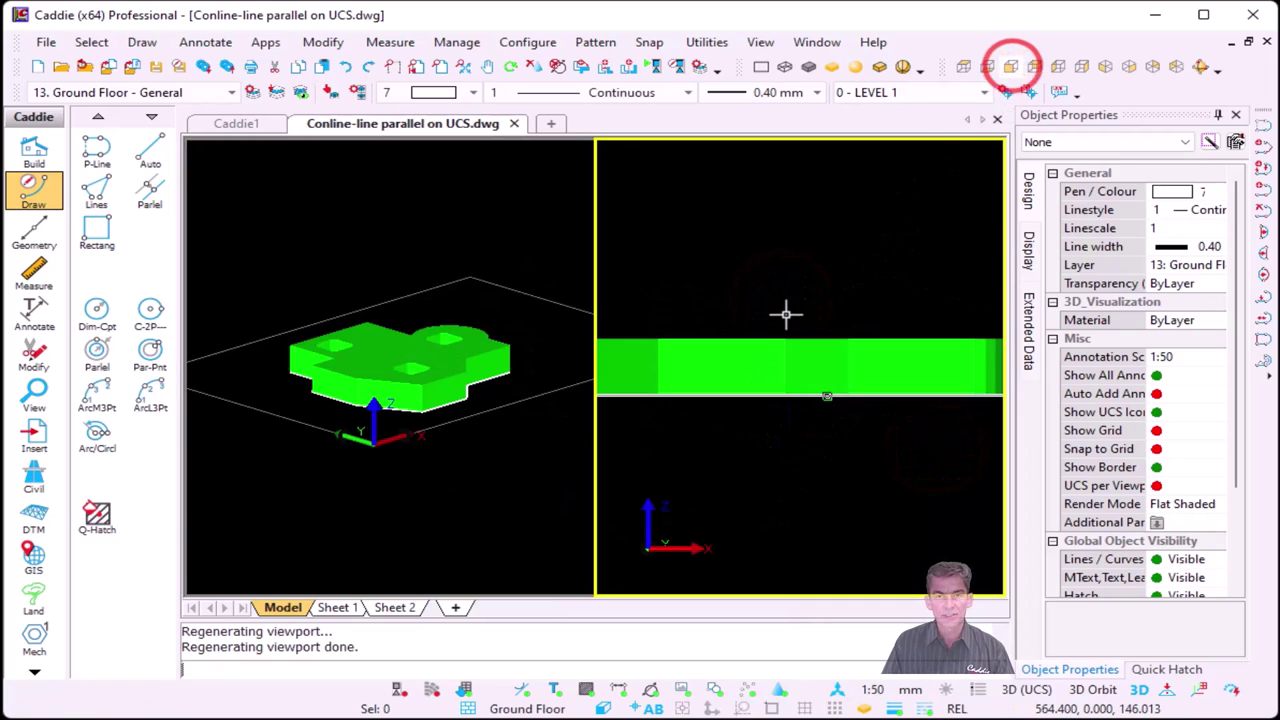
middle_drag(791, 366, 815, 415)
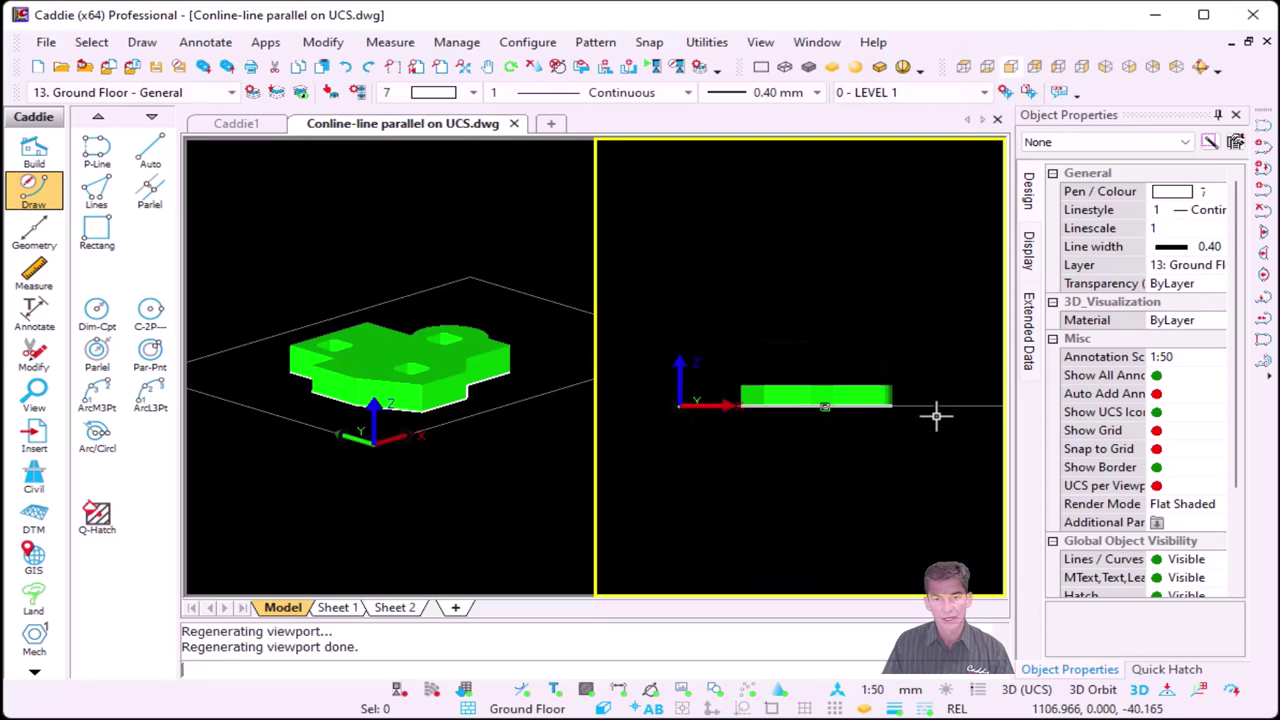
- In the left viewport, offset the UCS by 200, orbit, then switch to plan view
click(372, 425)
scroll(374, 443, up, 2)
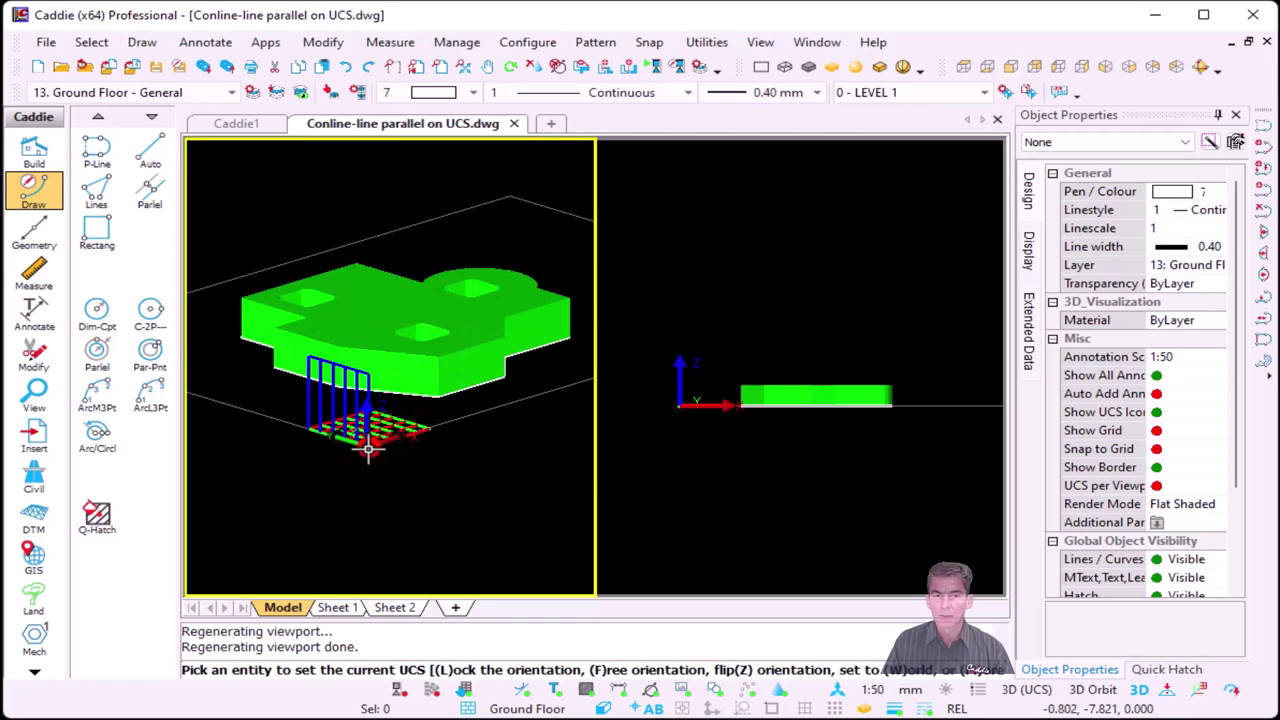
key(o)
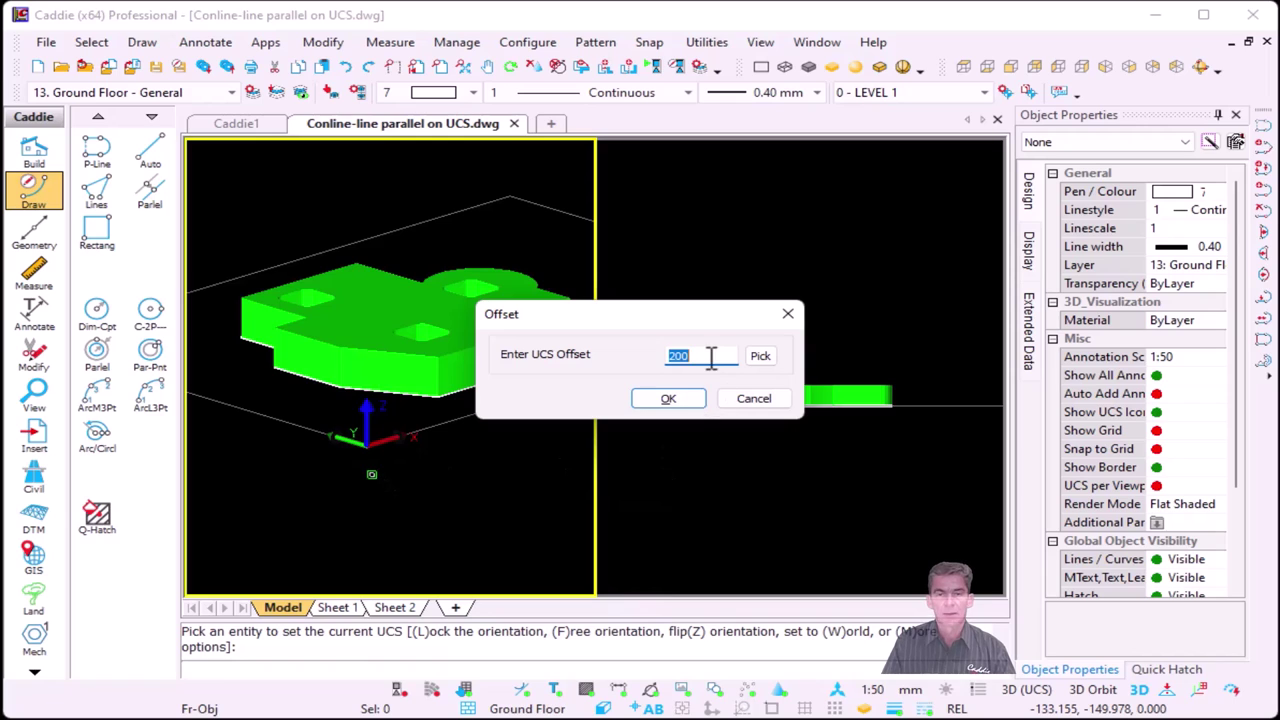
click(710, 357)
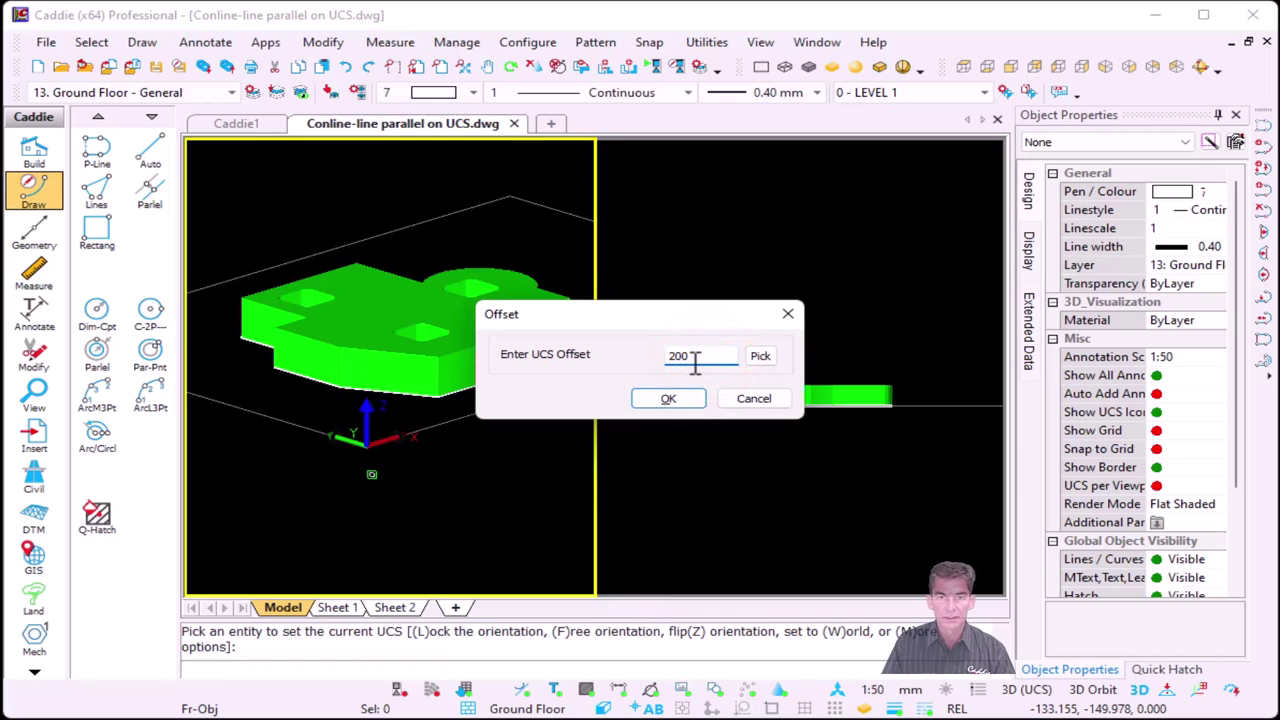
click(663, 400)
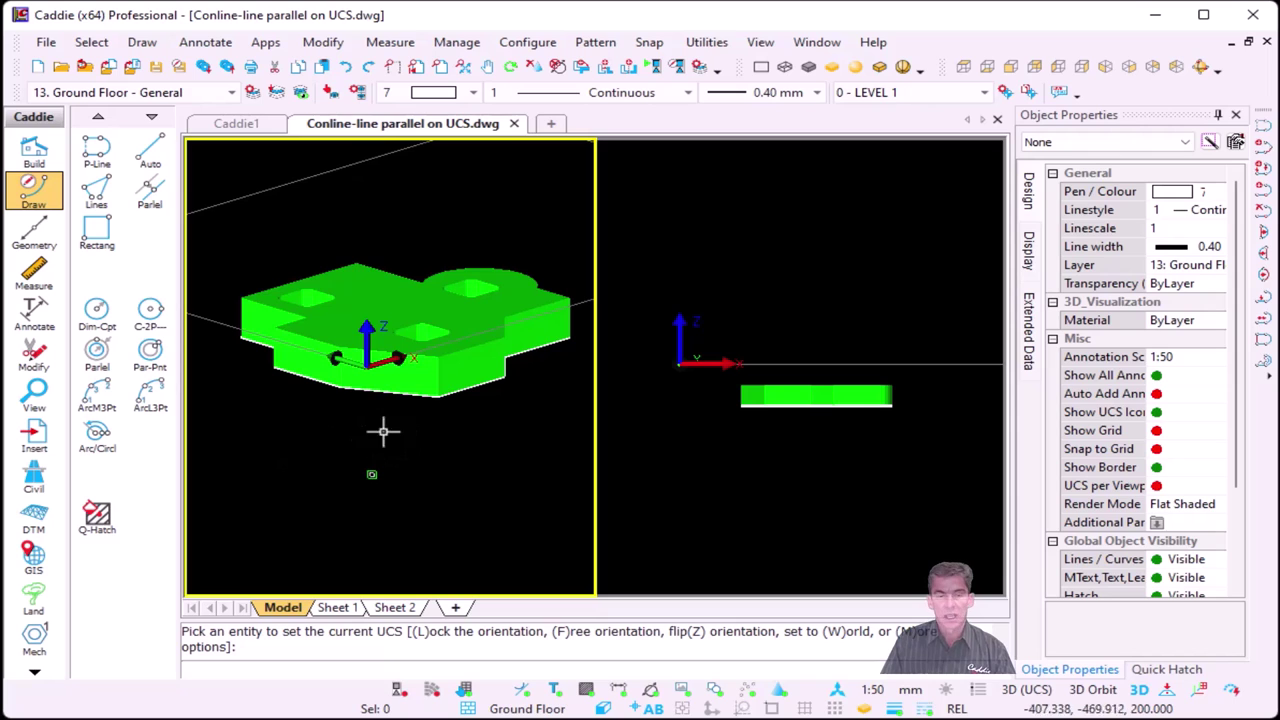
middle_drag(408, 420, 389, 401)
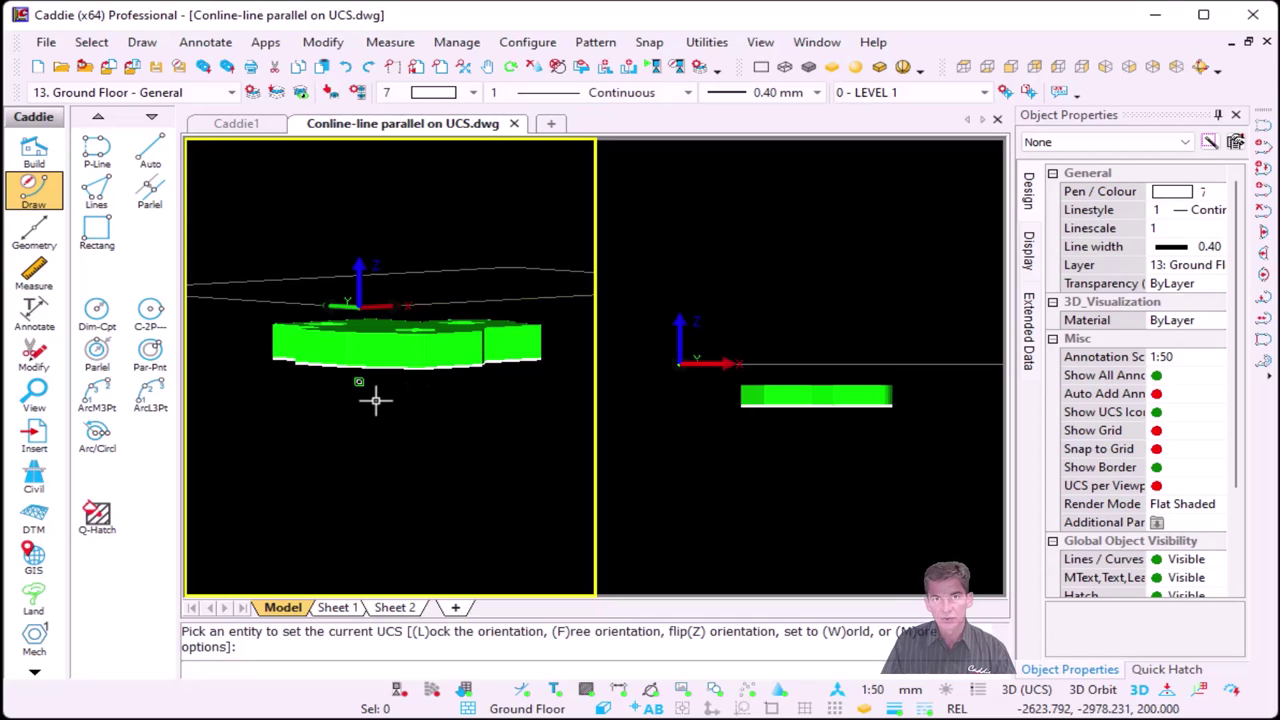
click(386, 480)
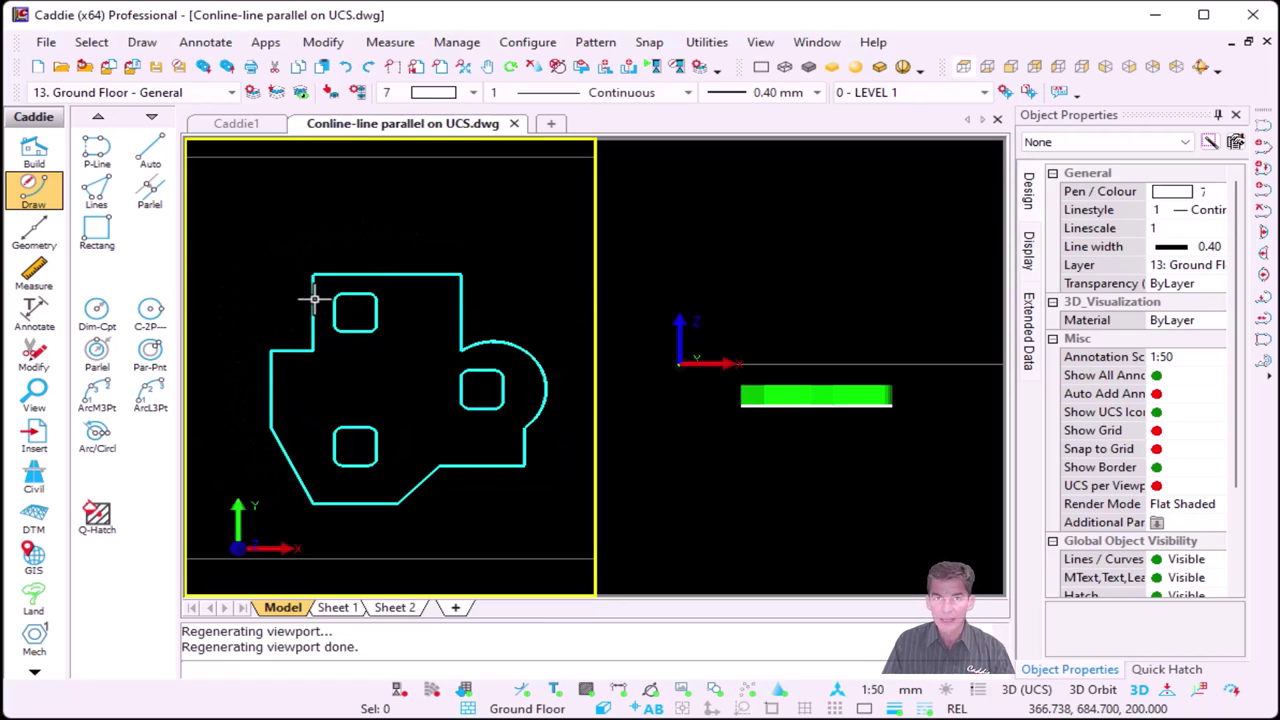
- Toggle the status bar to 2D mode and show the Geometry construction tools
click(1143, 698)
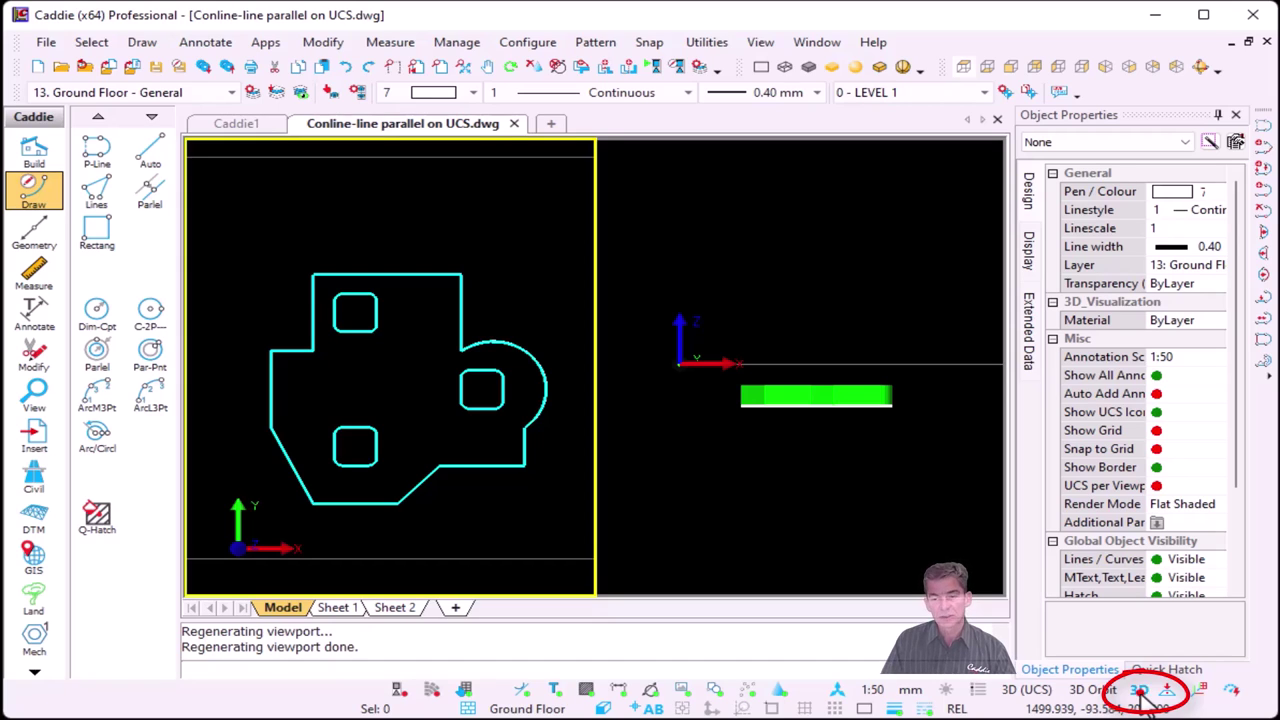
click(1143, 700)
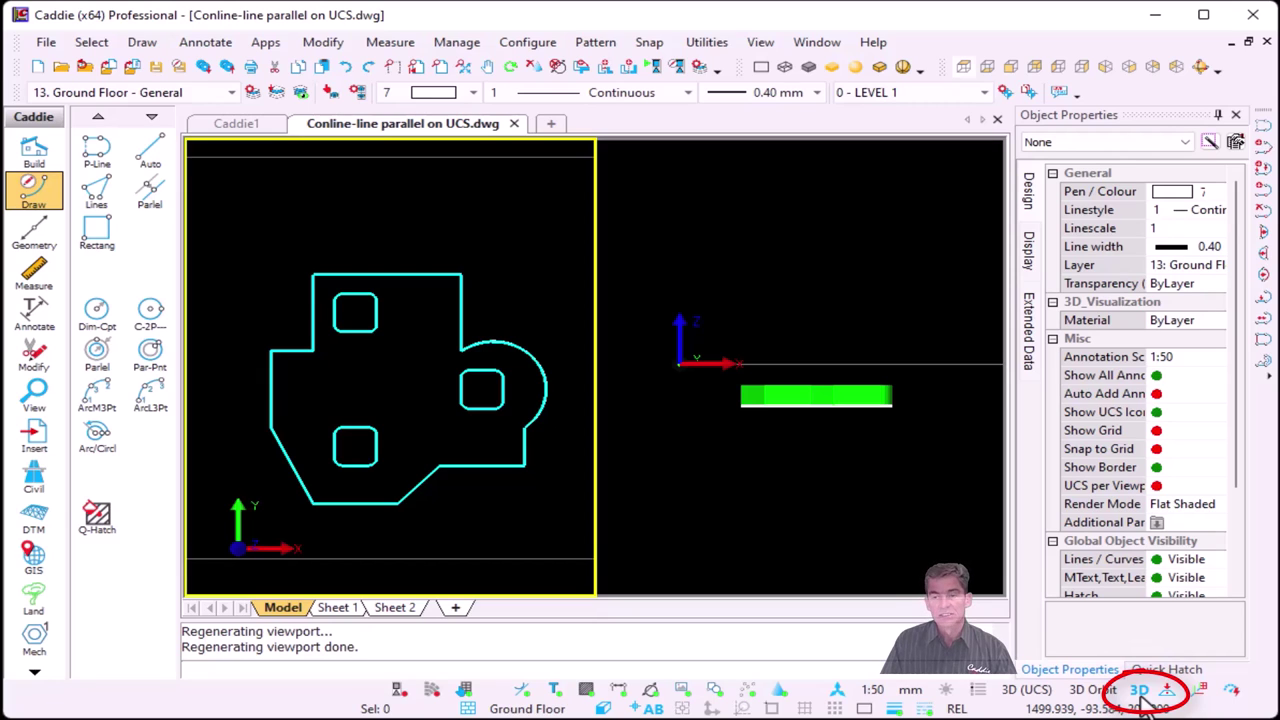
click(1140, 700)
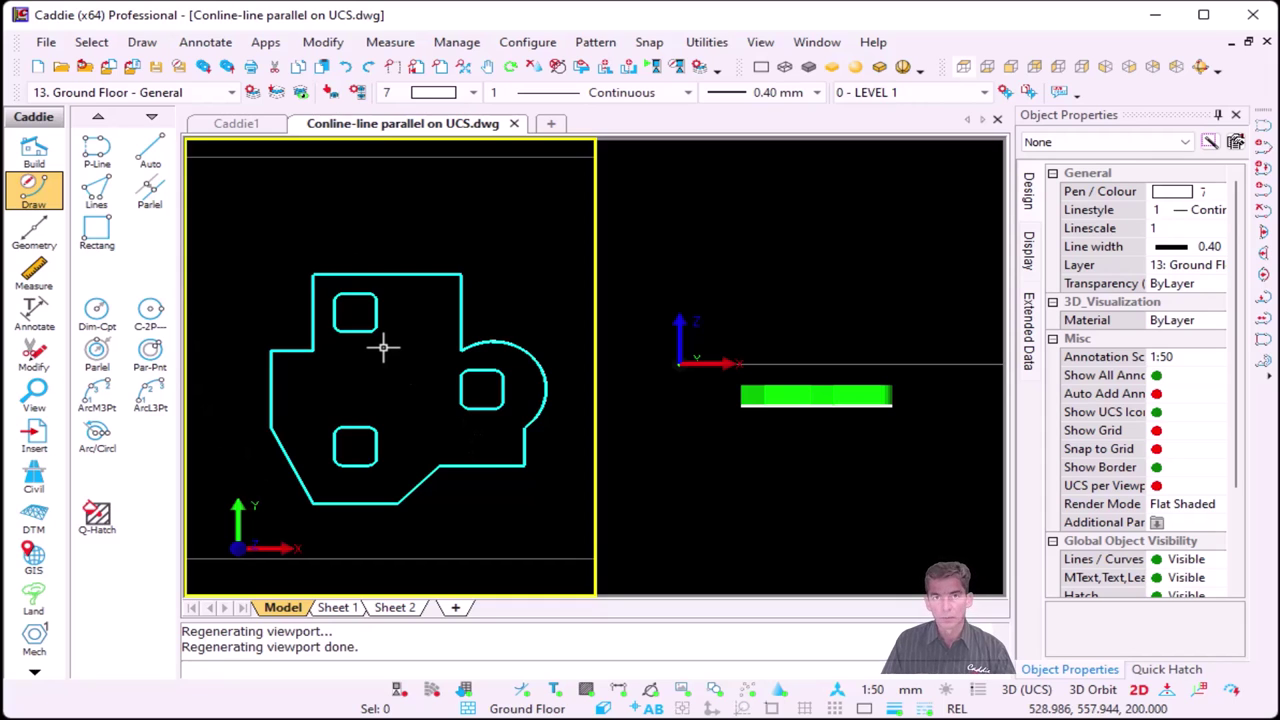
click(35, 235)
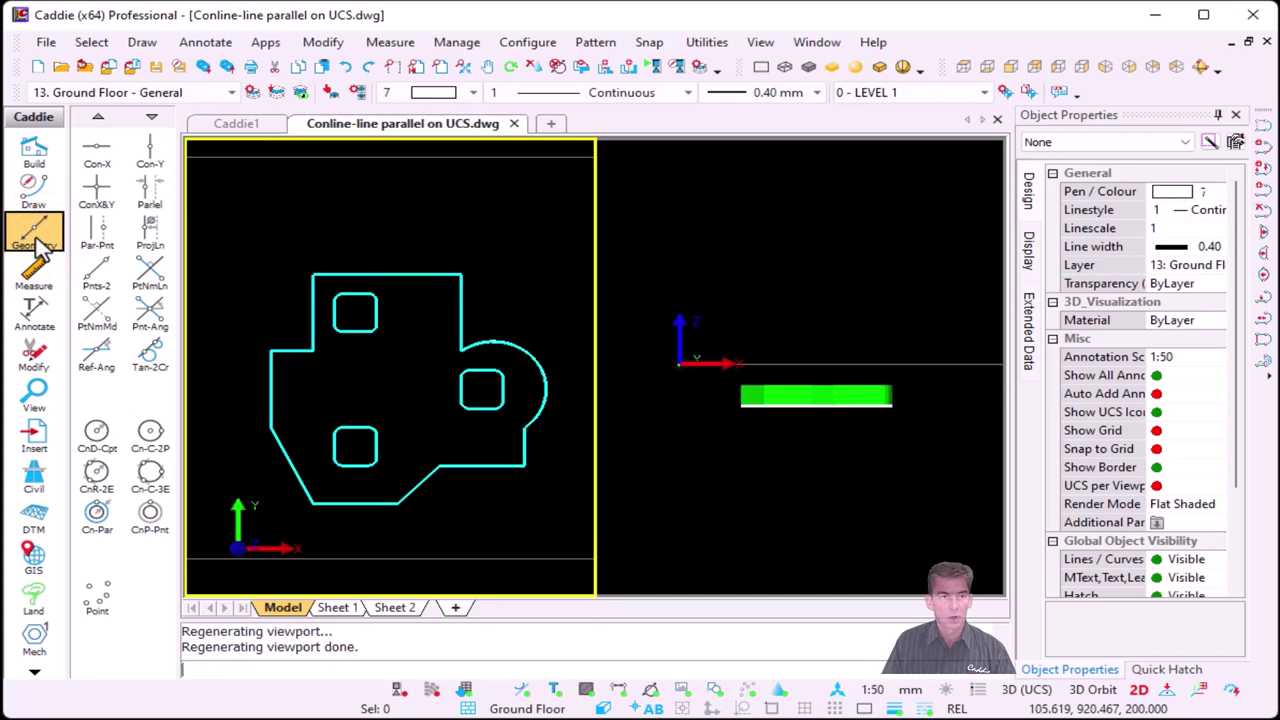
- Place parallel construction lines at distance 50 along the outline's vertical, horizontal and slanted edges
click(160, 195)
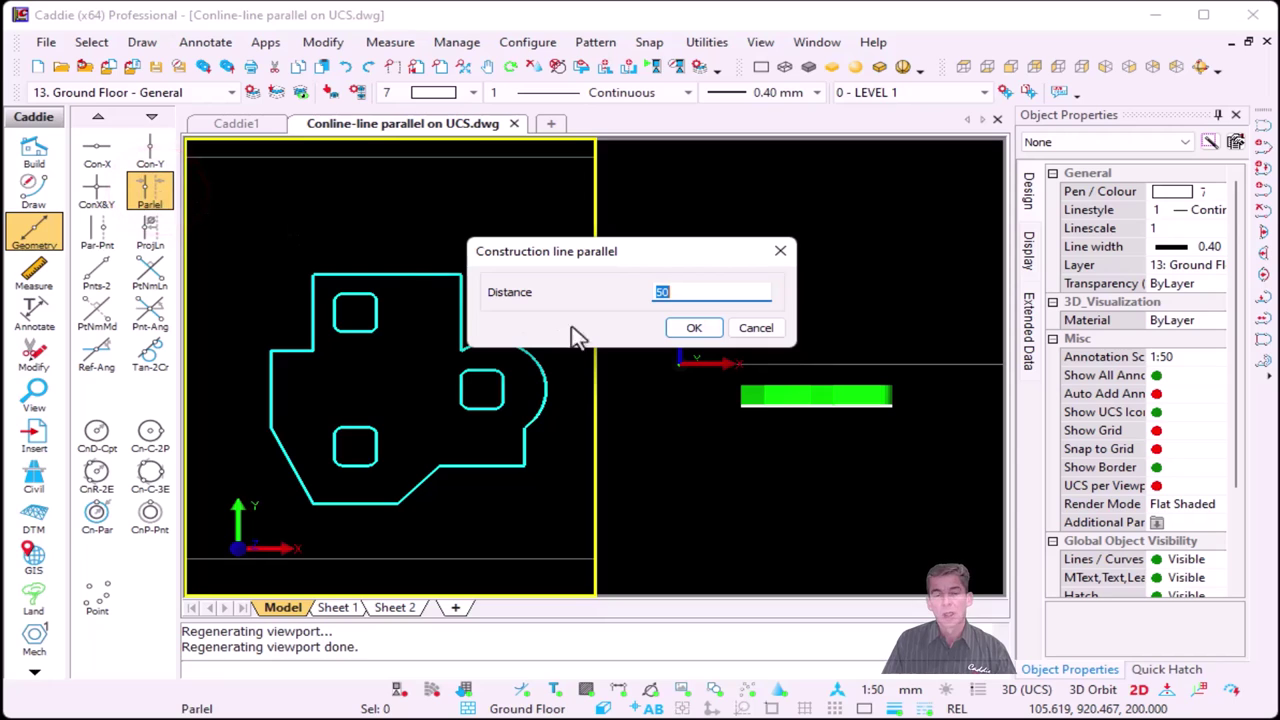
click(688, 291)
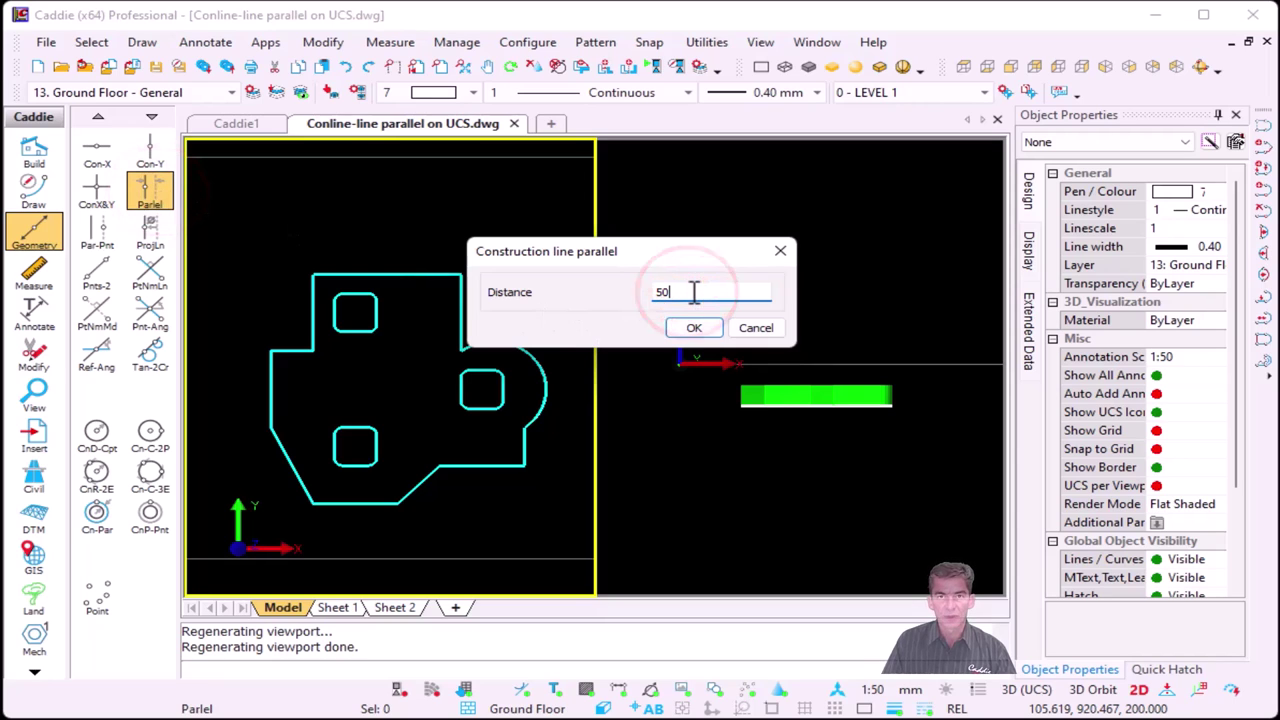
click(695, 329)
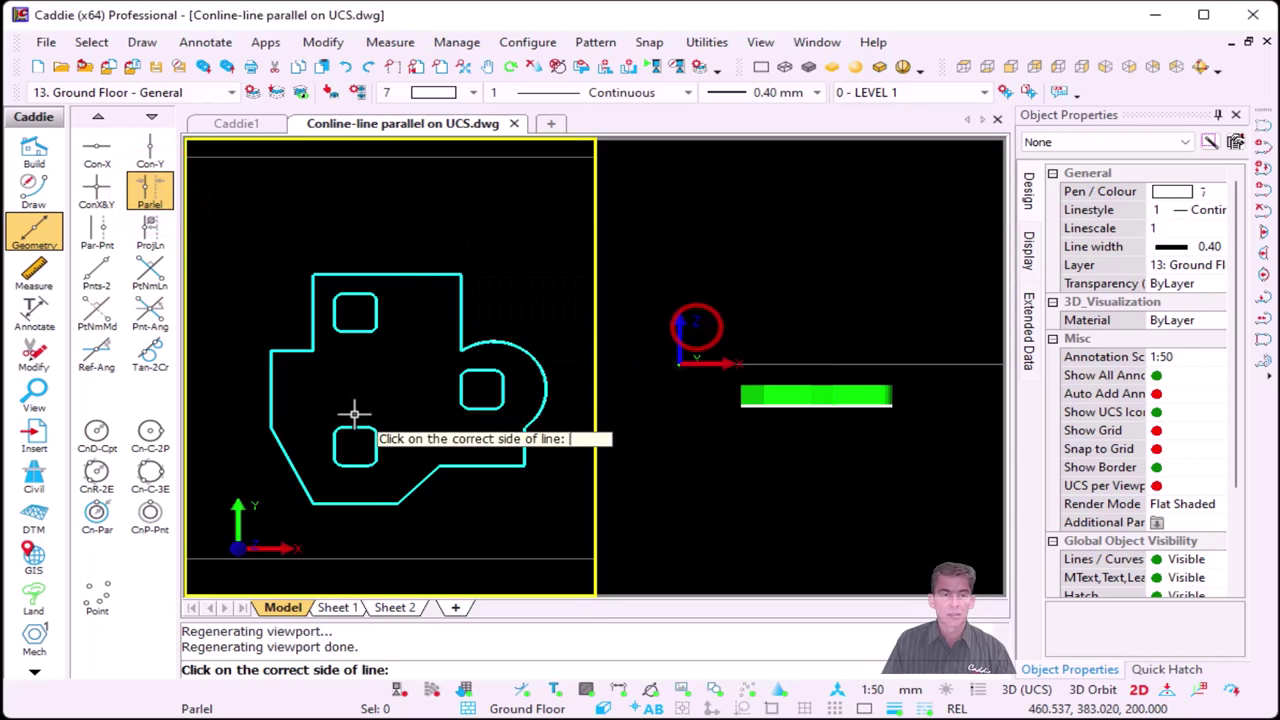
scroll(375, 395, up, 8)
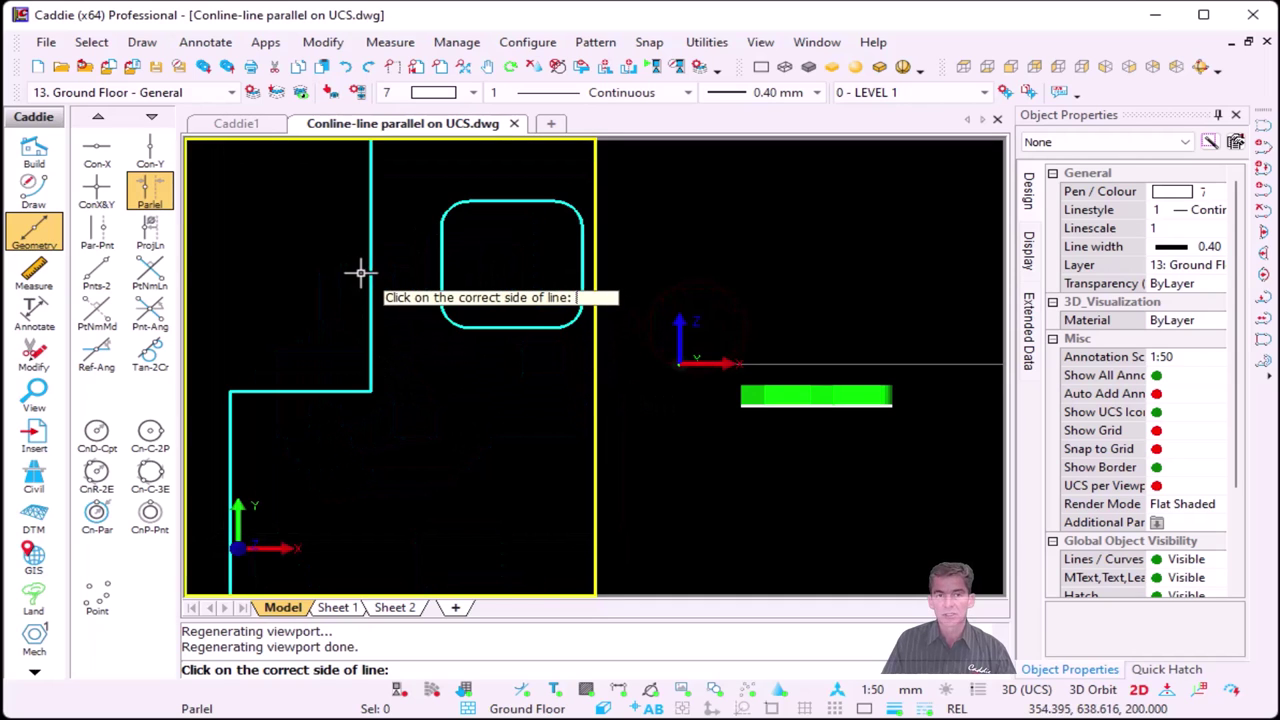
click(354, 274)
middle_drag(314, 320, 398, 384)
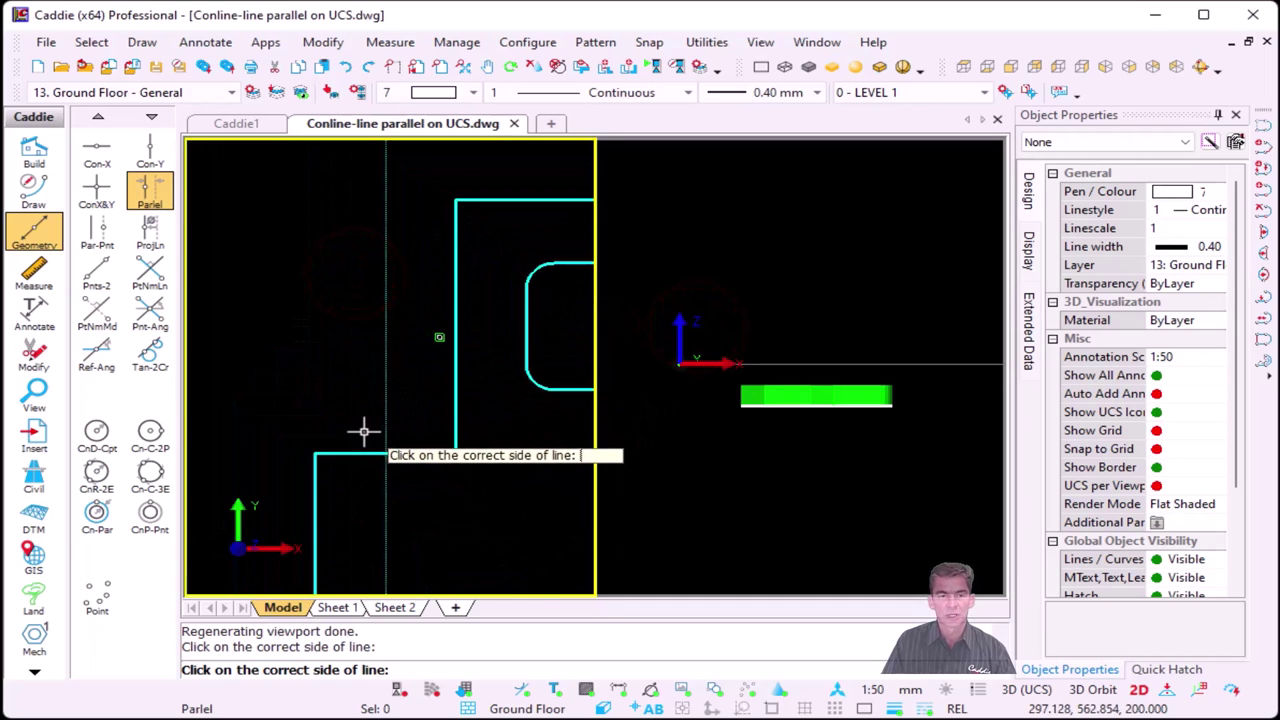
click(362, 432)
scroll(477, 222, down, 5)
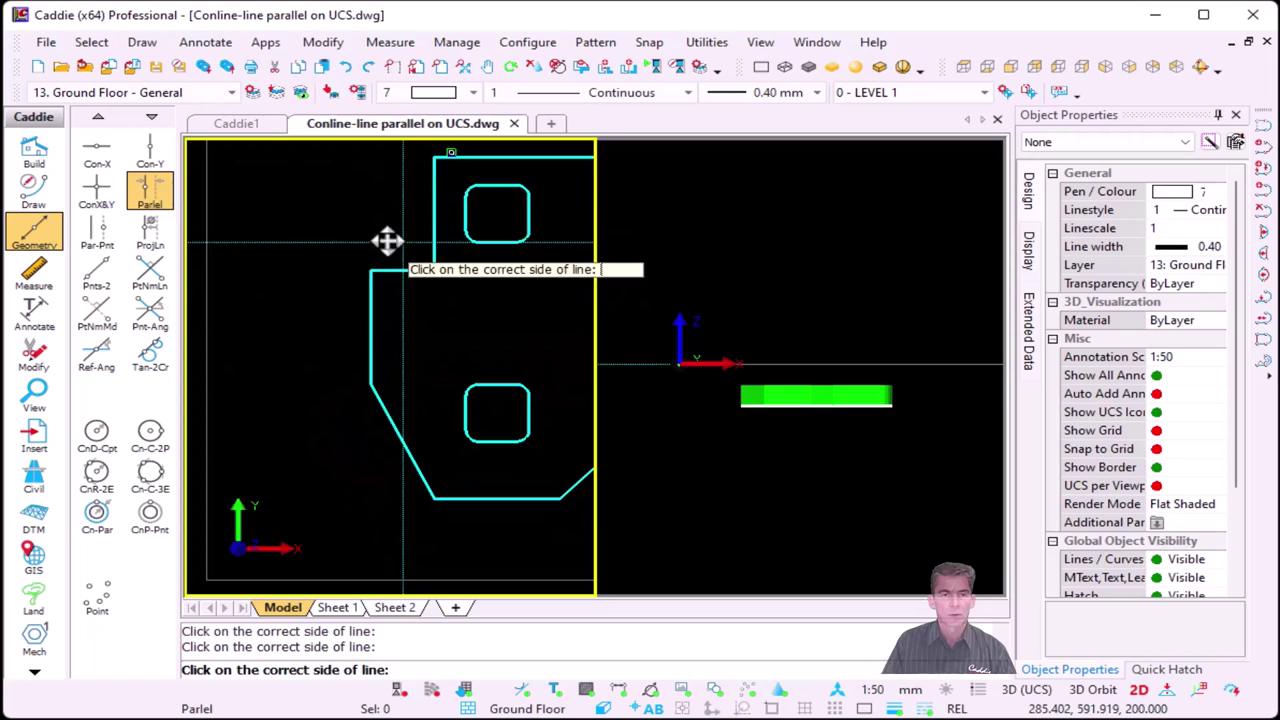
click(359, 311)
click(380, 435)
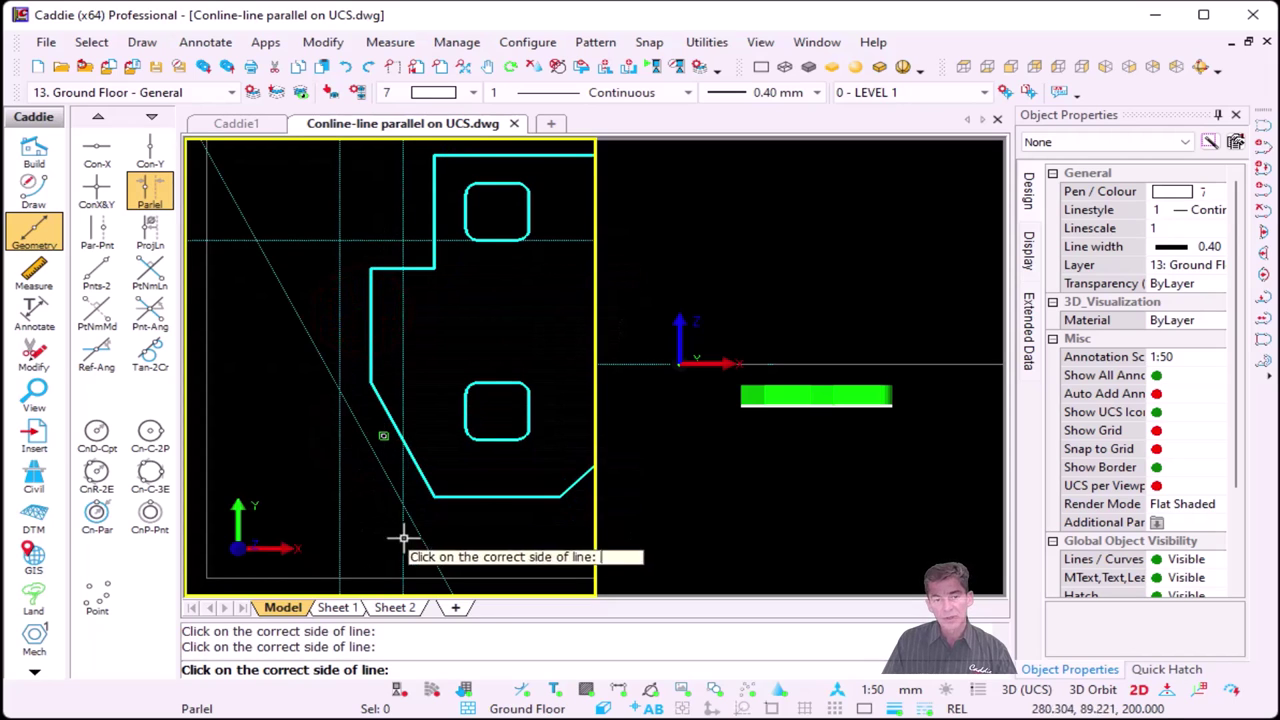
click(477, 511)
key(Escape)
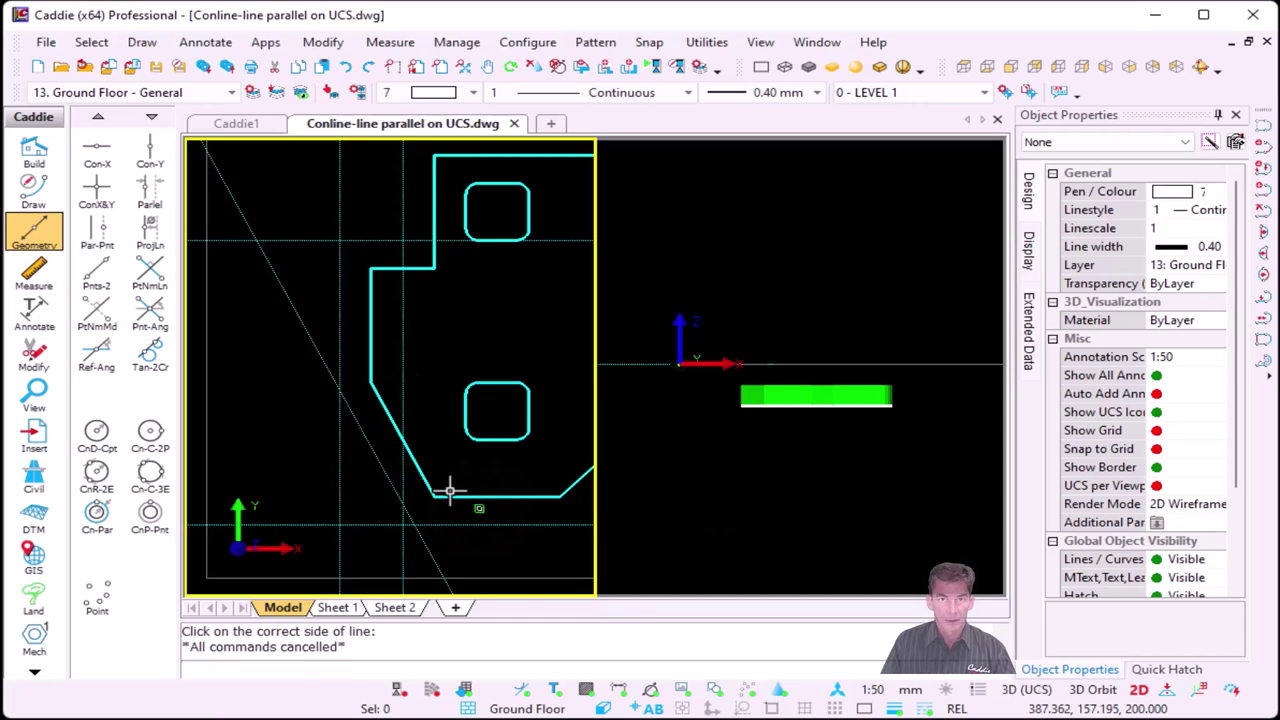
- Orbit to check the construction lines, then return the left view to plan
mouse_move(434, 529)
shift+middle_down()
mouse_move(445, 465)
mouse_move(425, 364)
mouse_move(506, 371)
mouse_move(437, 417)
mouse_move(470, 414)
shift+middle_up()
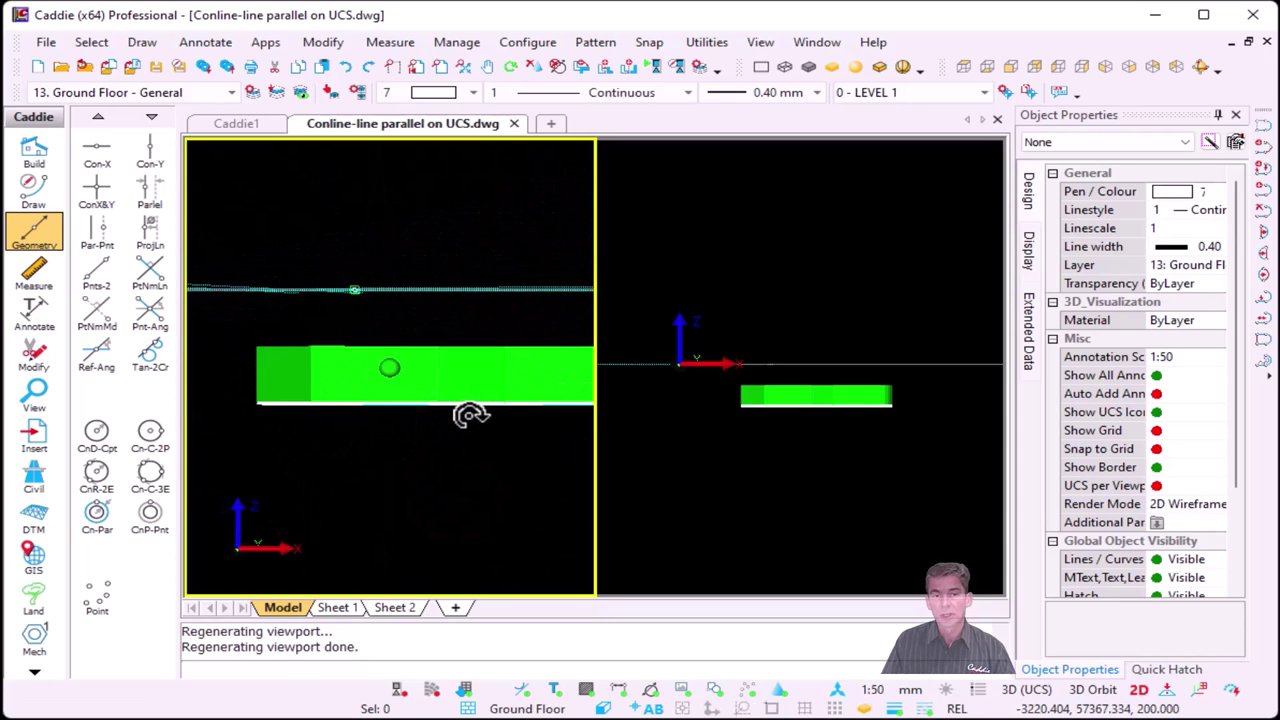
shift+middle_drag(341, 403, 343, 400)
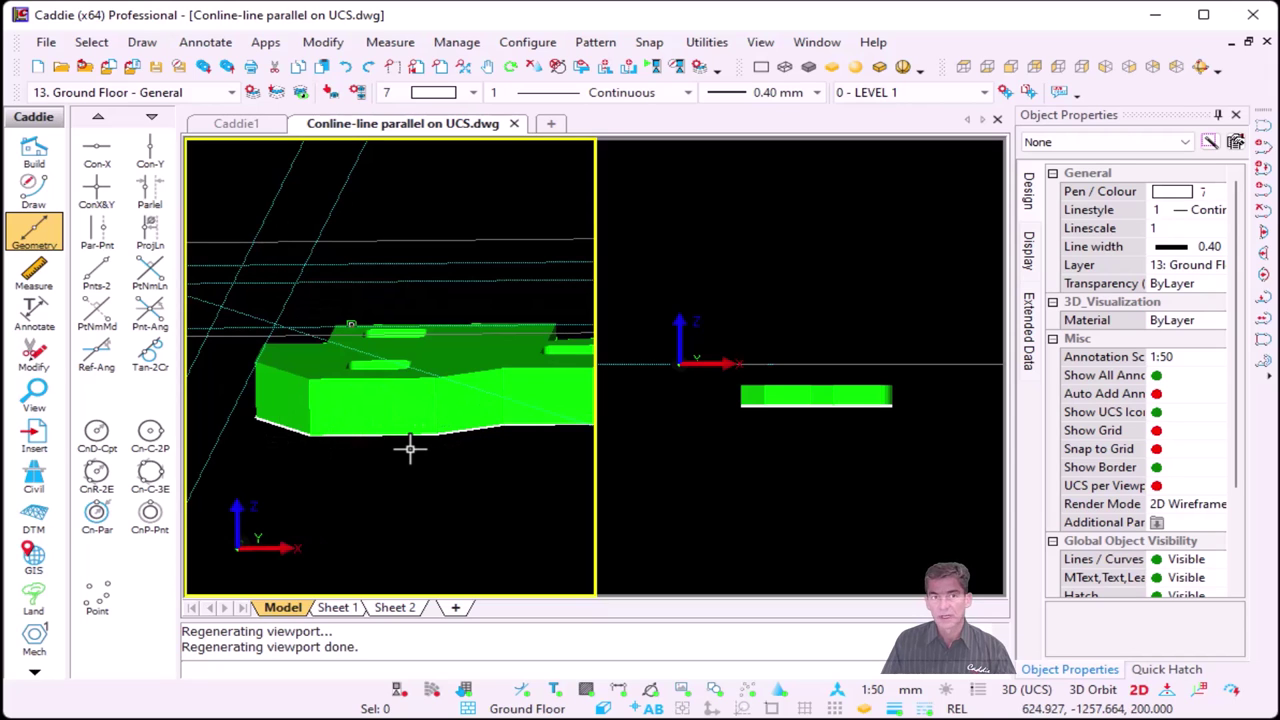
key(F2)
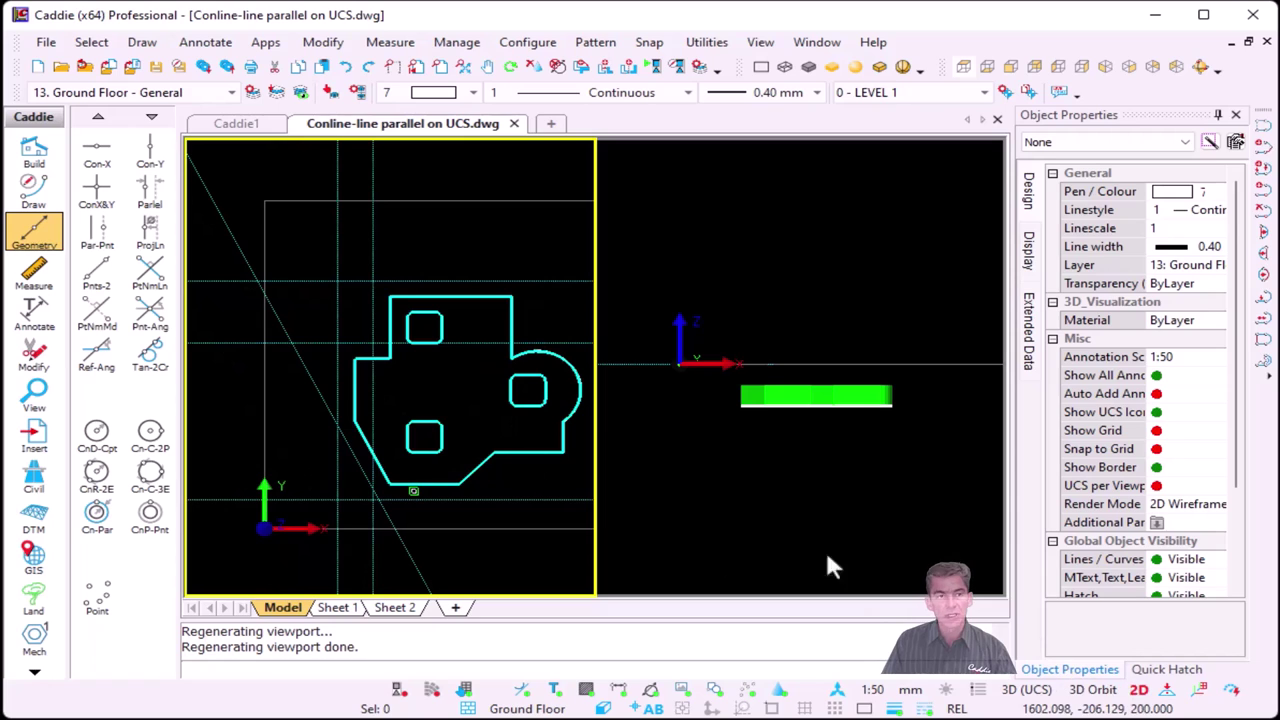
click(30, 188)
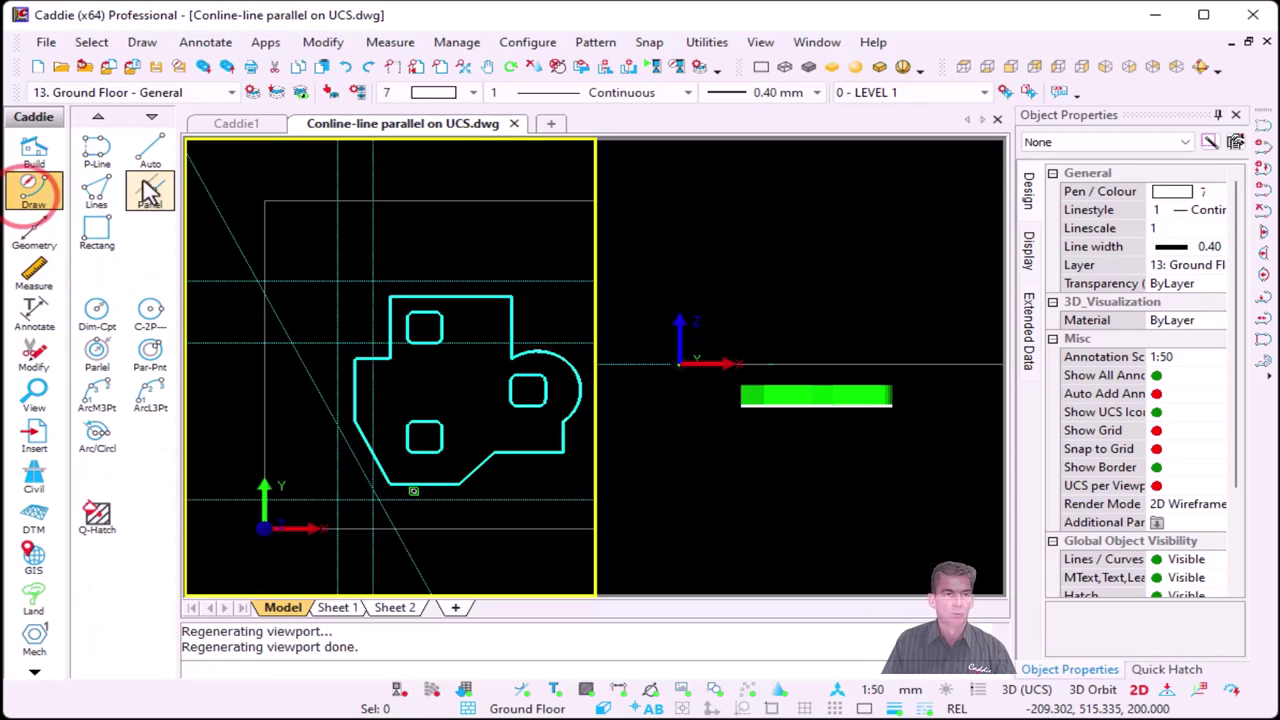
- Draw a polyline snapping its vertices along the construction lines beside the outline
click(95, 152)
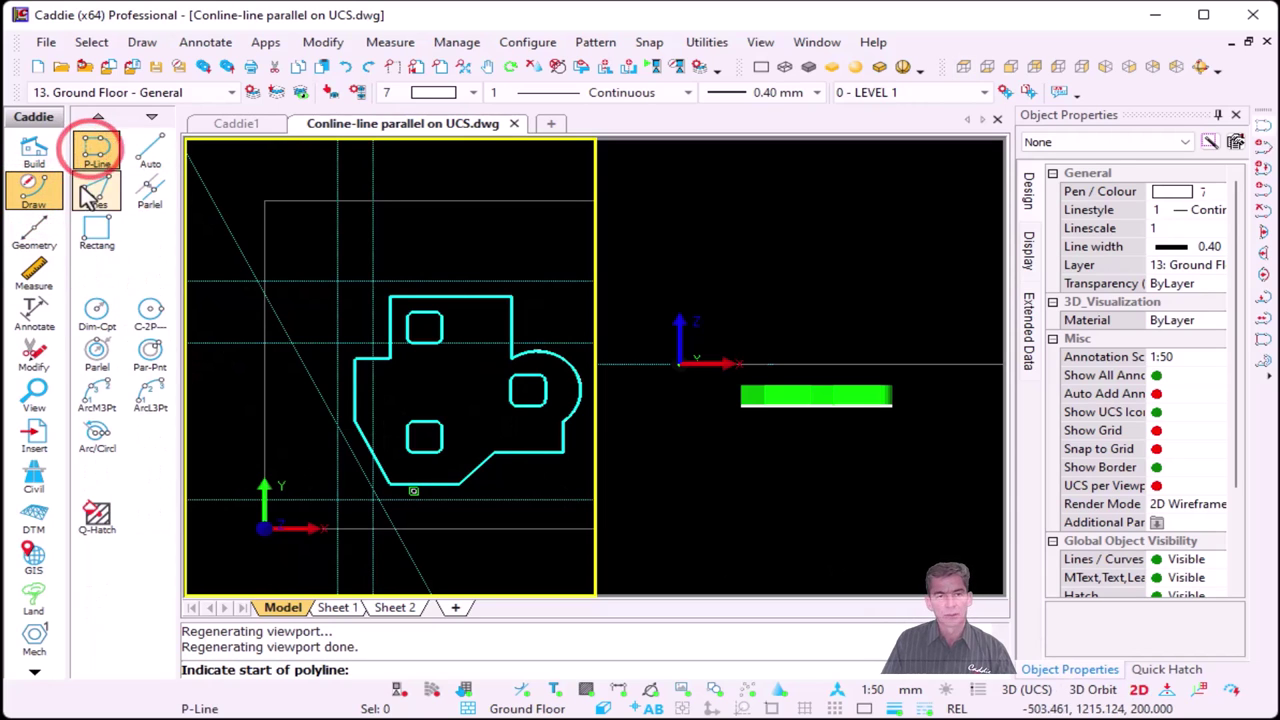
scroll(376, 300, up, 2)
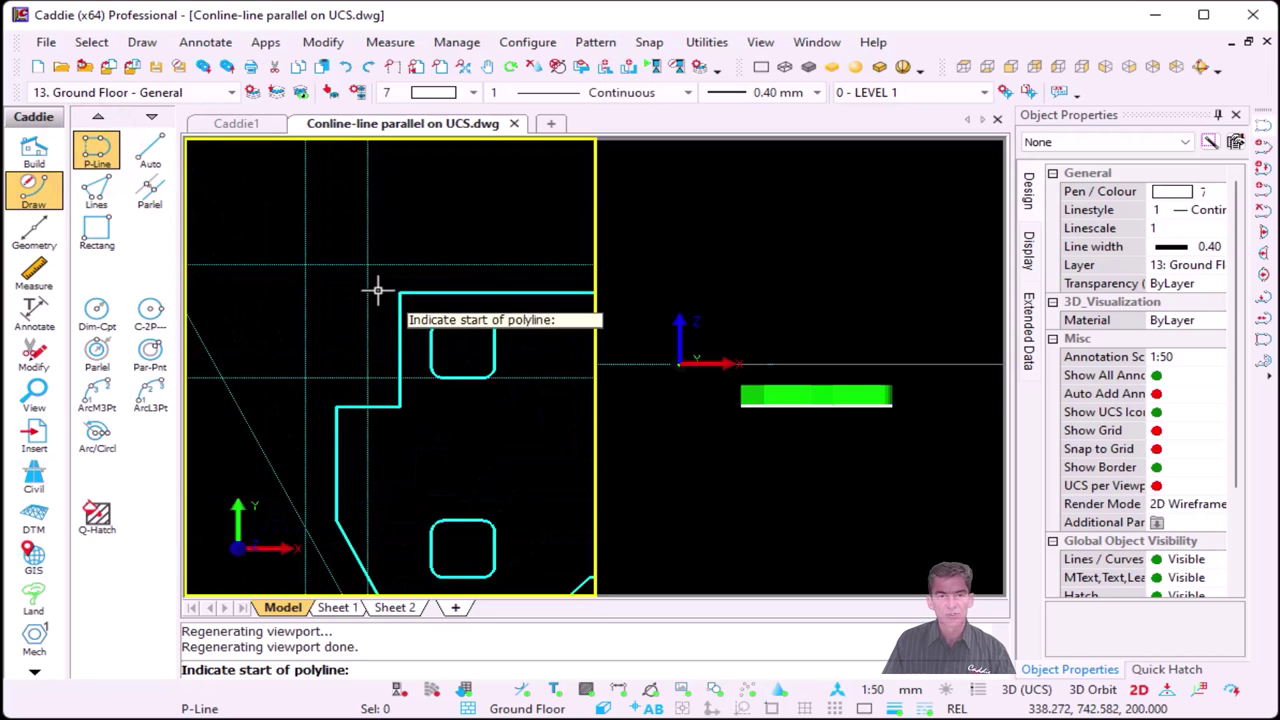
click(375, 266)
click(365, 375)
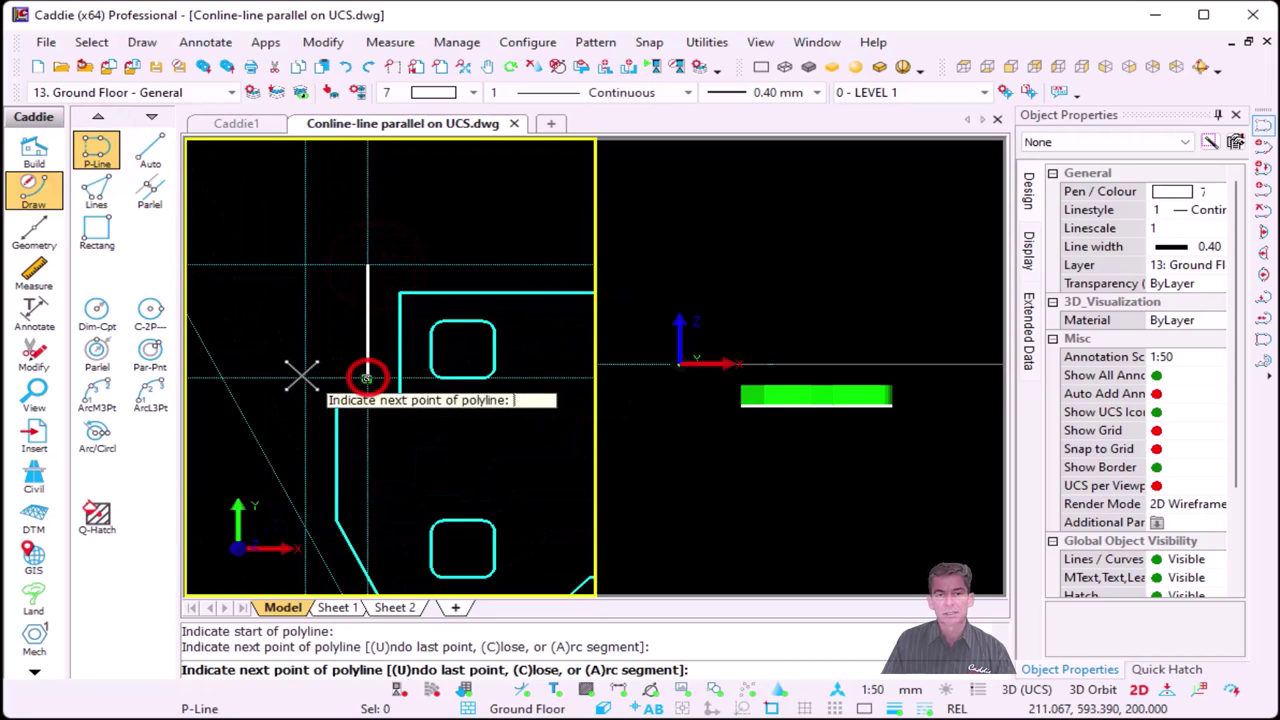
click(304, 374)
middle_drag(271, 457, 287, 270)
click(319, 358)
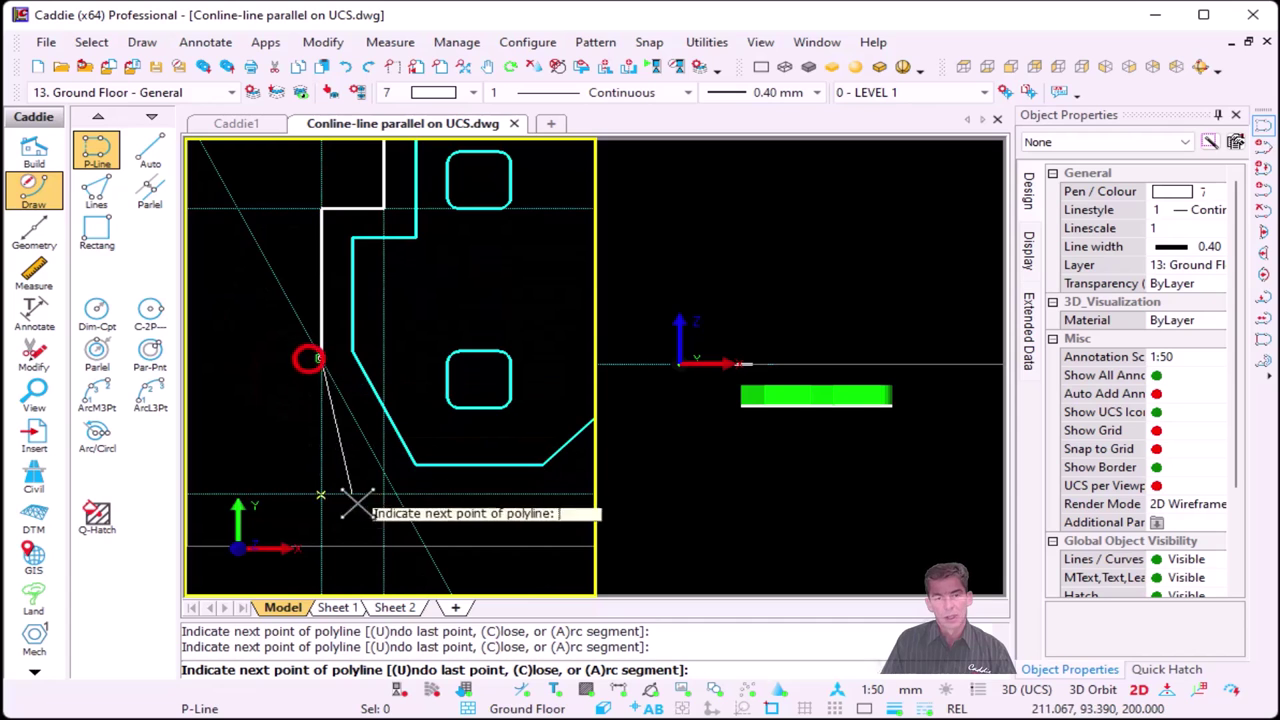
click(396, 496)
right_click(398, 500)
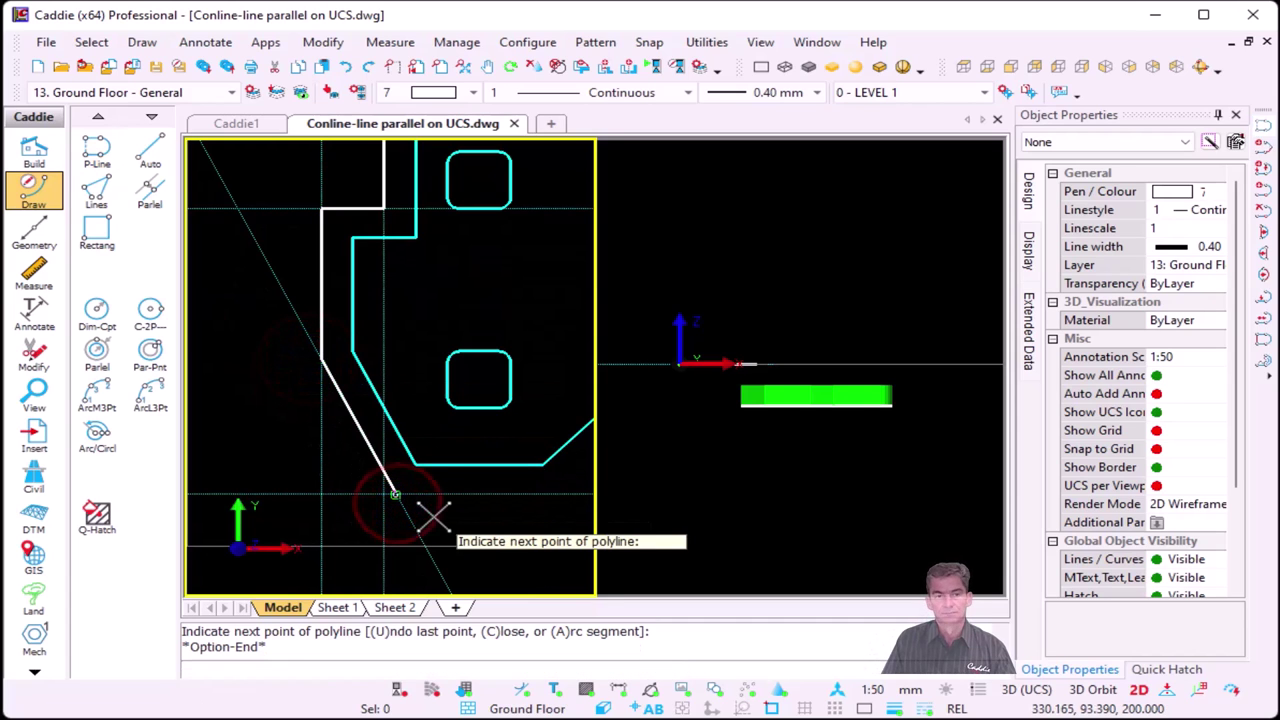
- Orbit the model into a tilted 3D view, then realign the coordinate system with W
scroll(414, 500, down, 1)
mouse_move(445, 550)
shift+middle_down()
mouse_move(429, 537)
mouse_move(420, 425)
mouse_move(537, 434)
mouse_move(517, 495)
shift+middle_up()
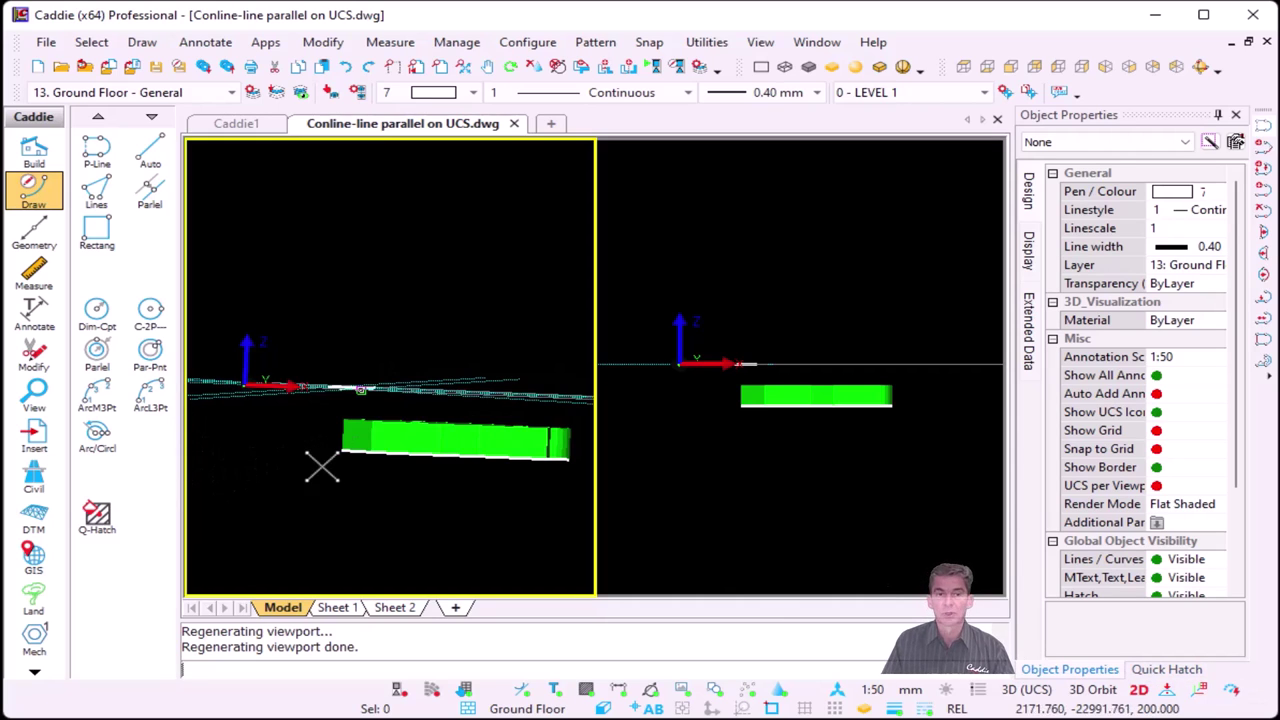
mouse_move(323, 463)
shift+middle_down()
mouse_move(320, 473)
mouse_move(336, 469)
shift+middle_up()
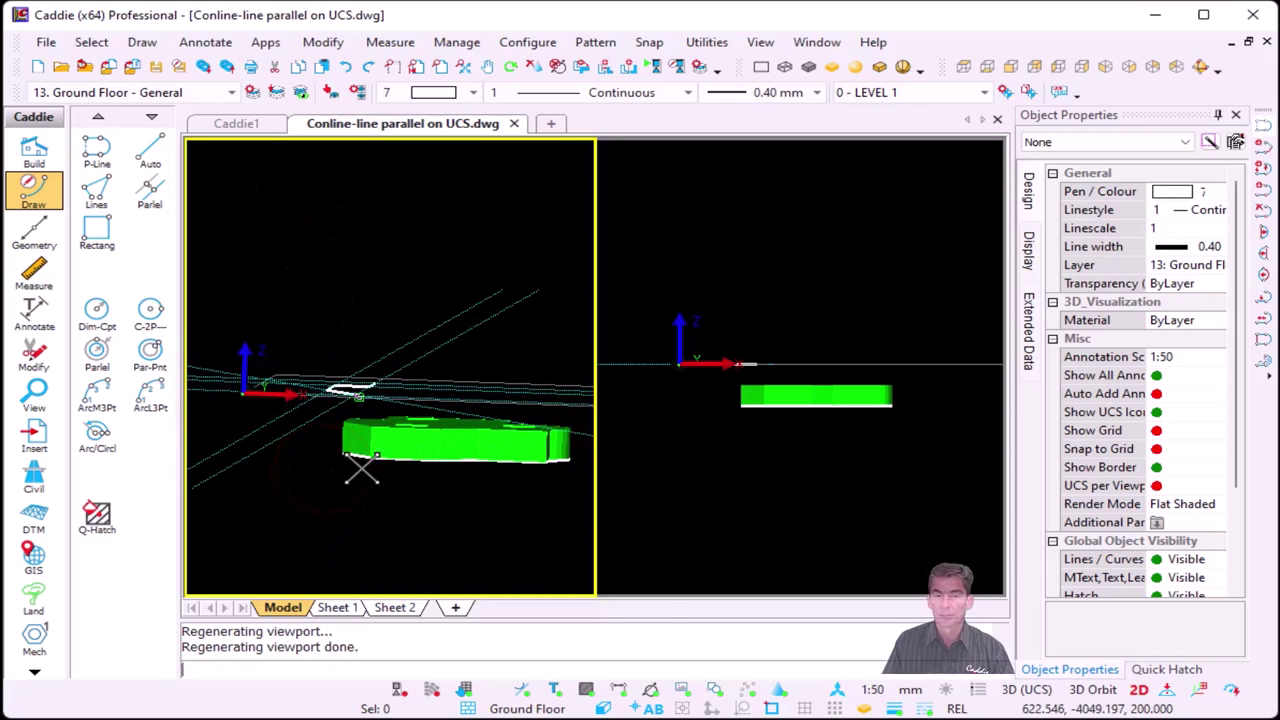
key(w)
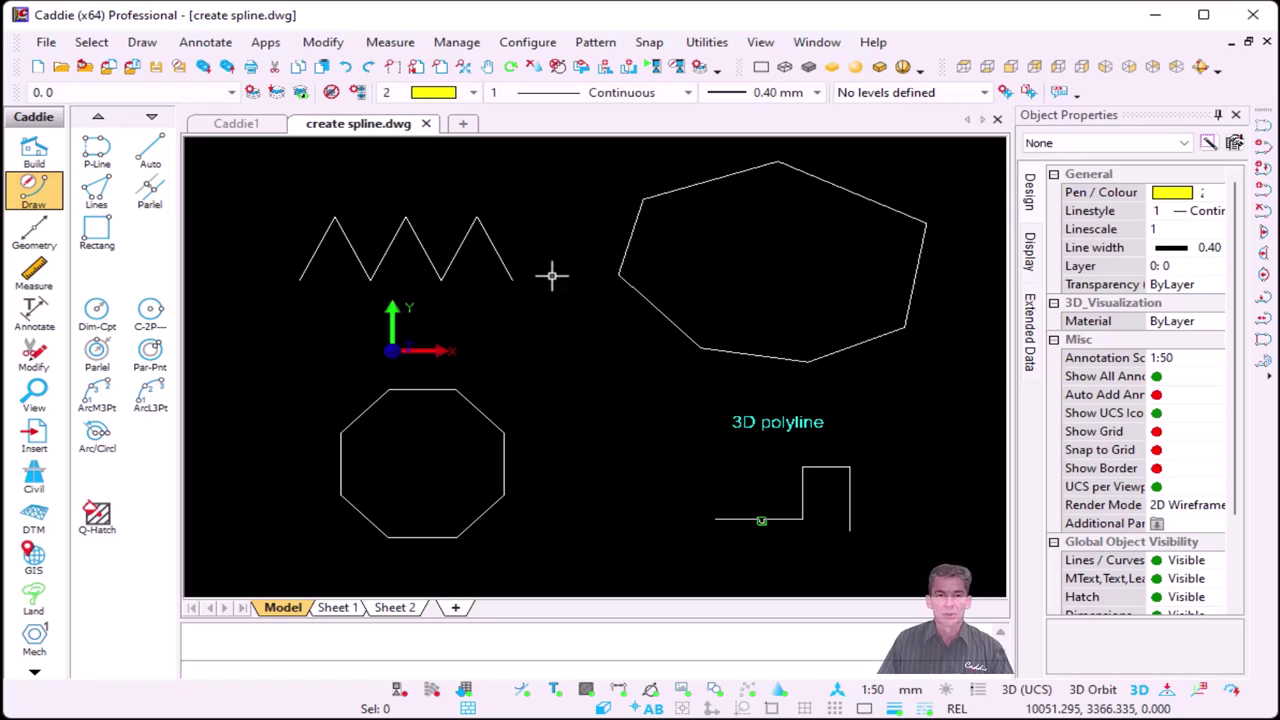
- Select the zigzag, heptagon and octagon polylines, then clear the selection
click(434, 245)
click(634, 228)
click(494, 418)
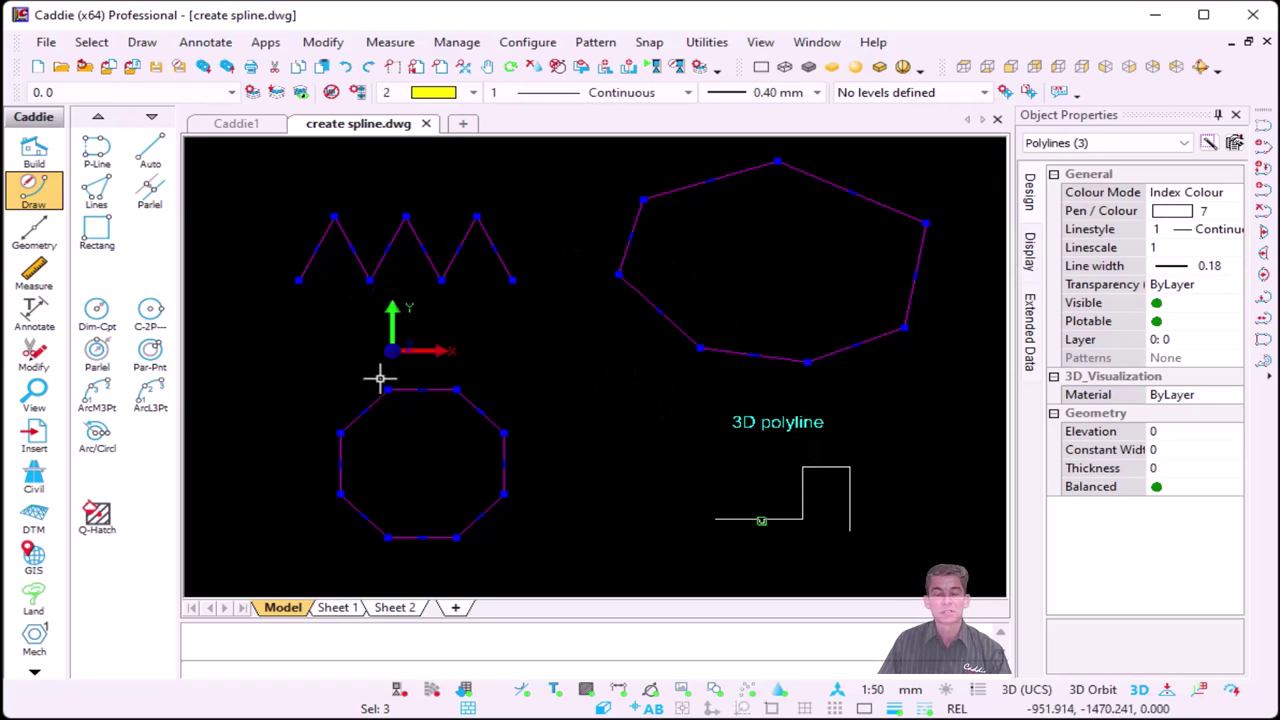
key(Escape)
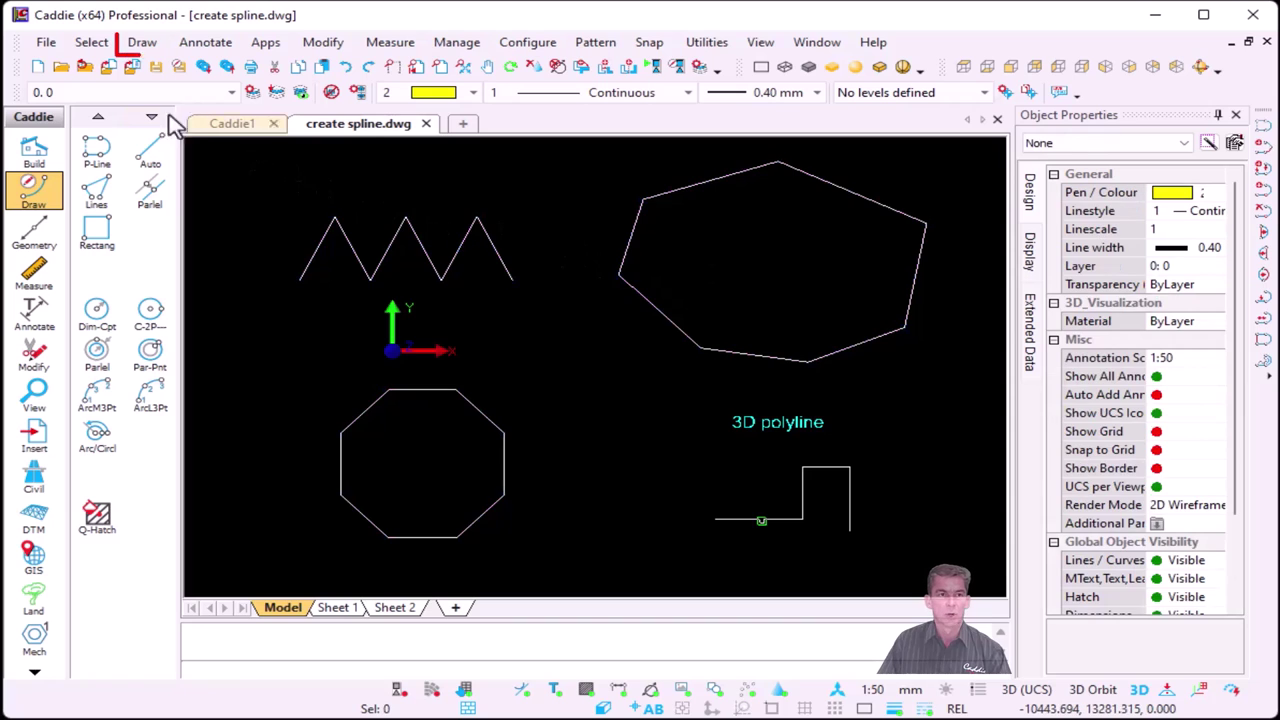
- Convert the zigzag polyline into an open forced spline using the P option
click(141, 43)
mouse_move(207, 92)
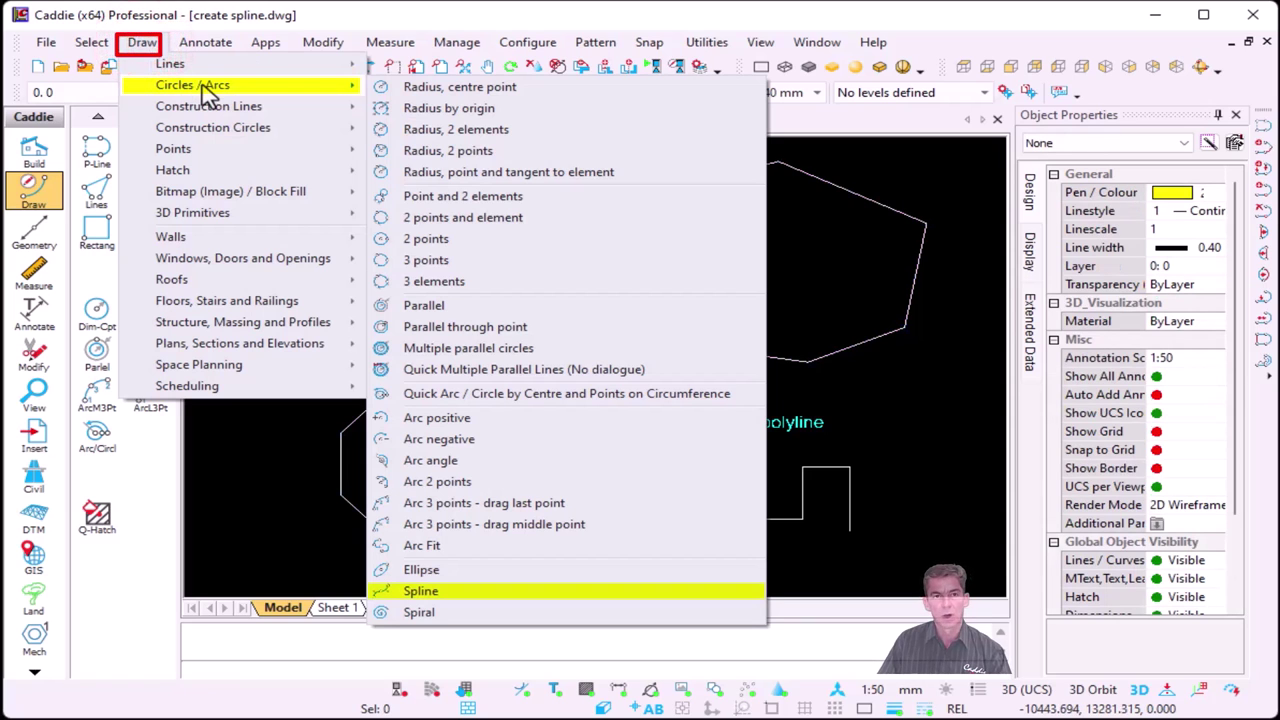
click(591, 595)
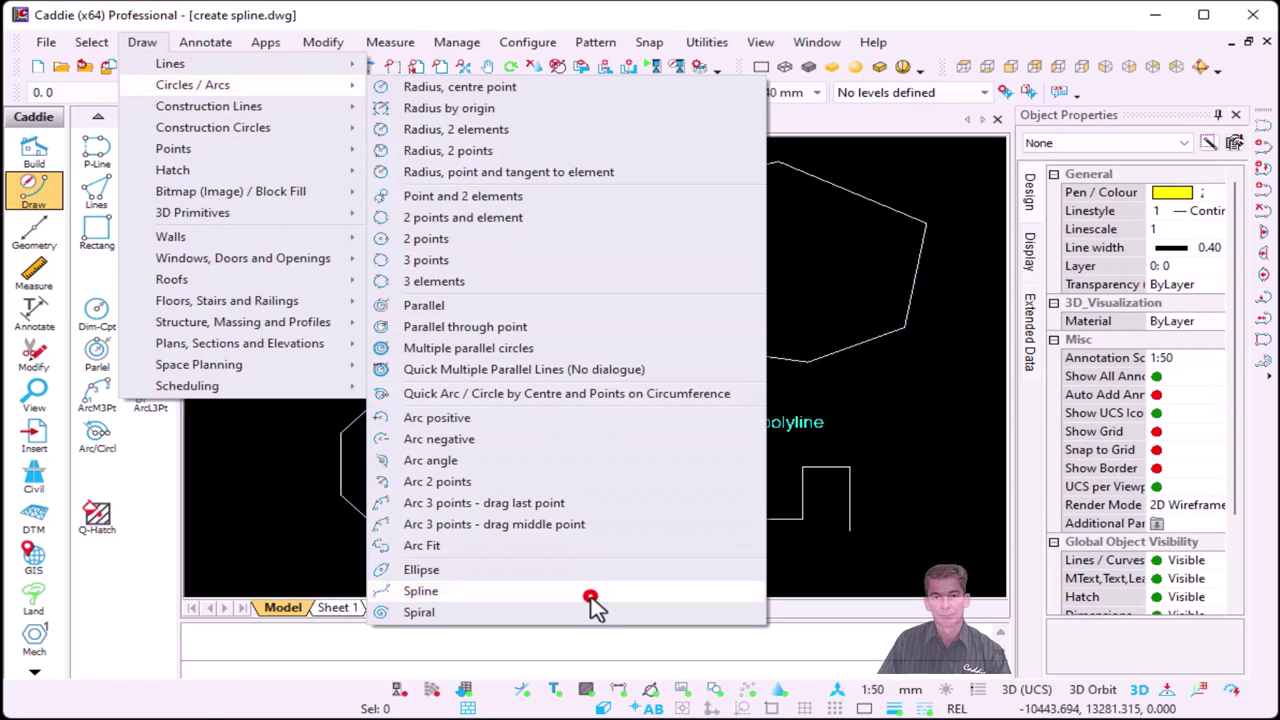
mouse_move(640, 615)
mouse_down()
mouse_move(615, 470)
mouse_move(620, 392)
mouse_up()
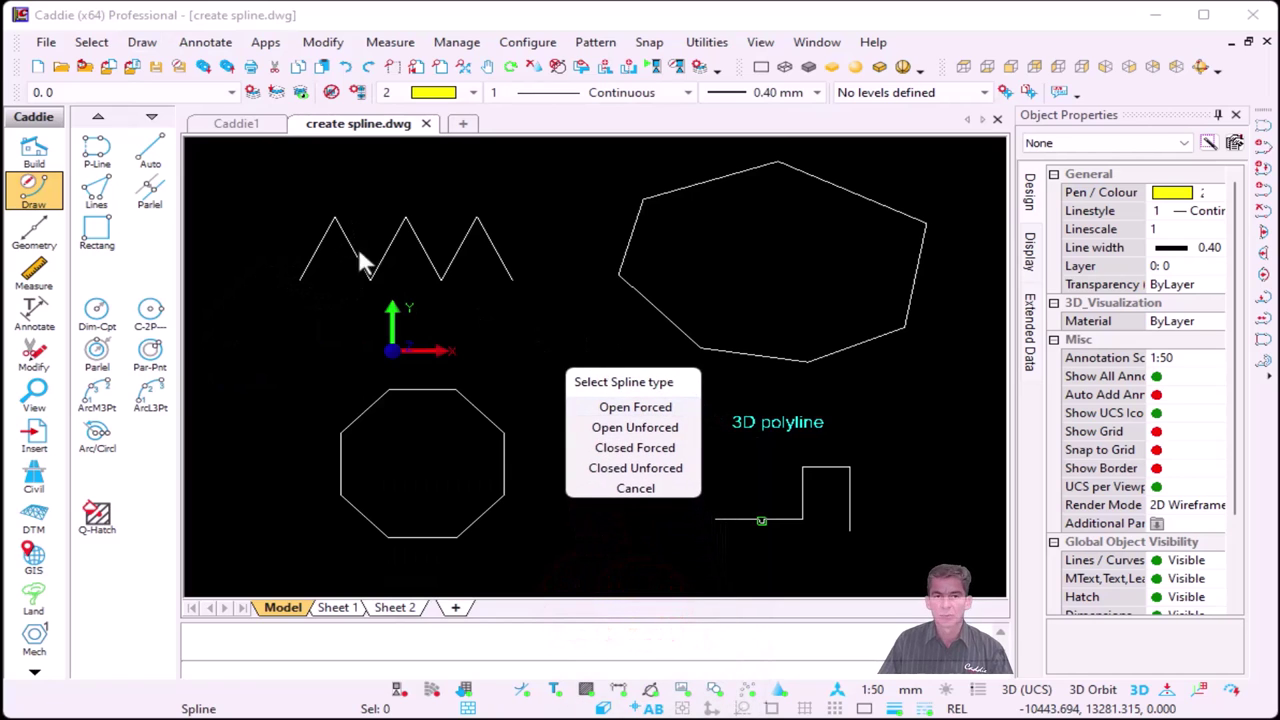
click(671, 408)
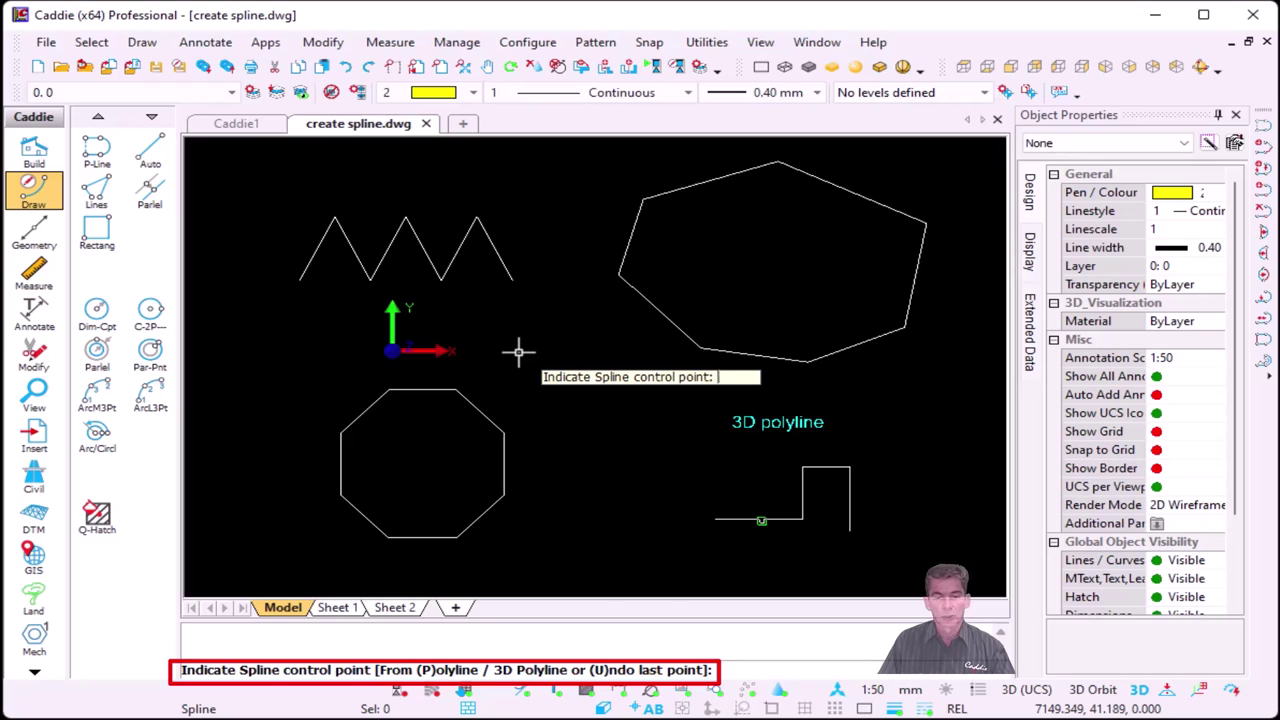
text(p)
key(Return)
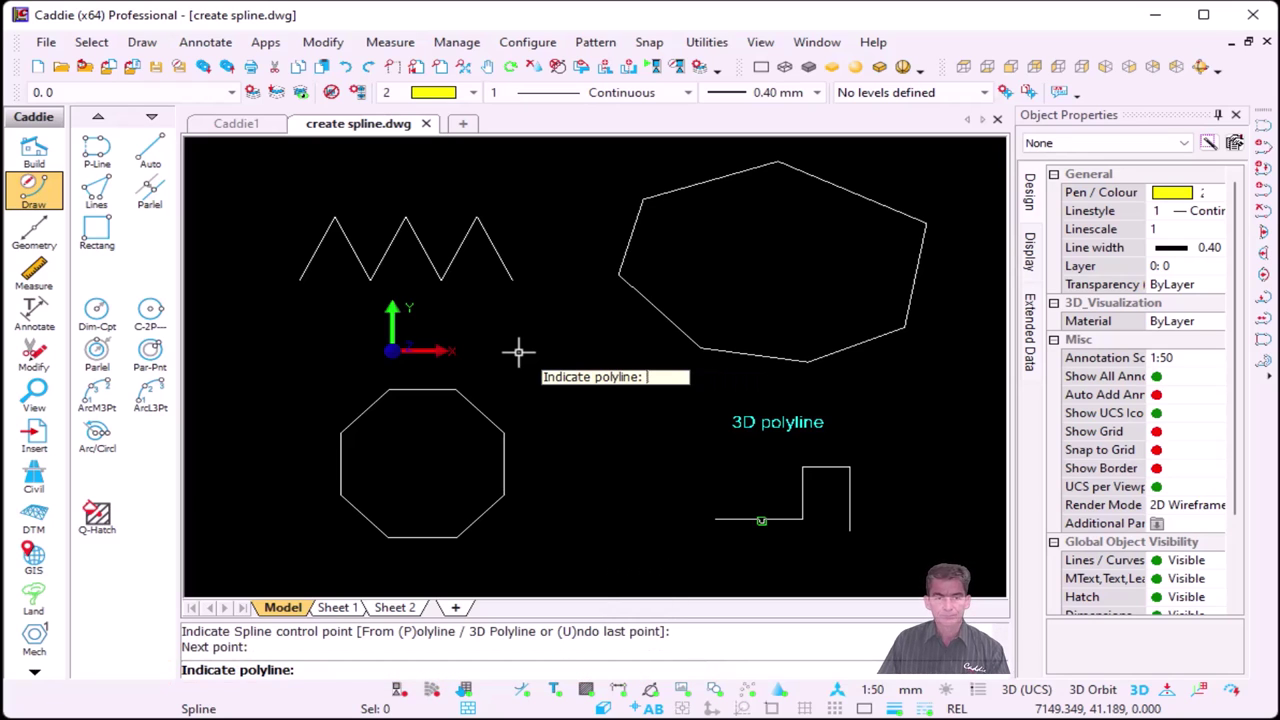
click(457, 252)
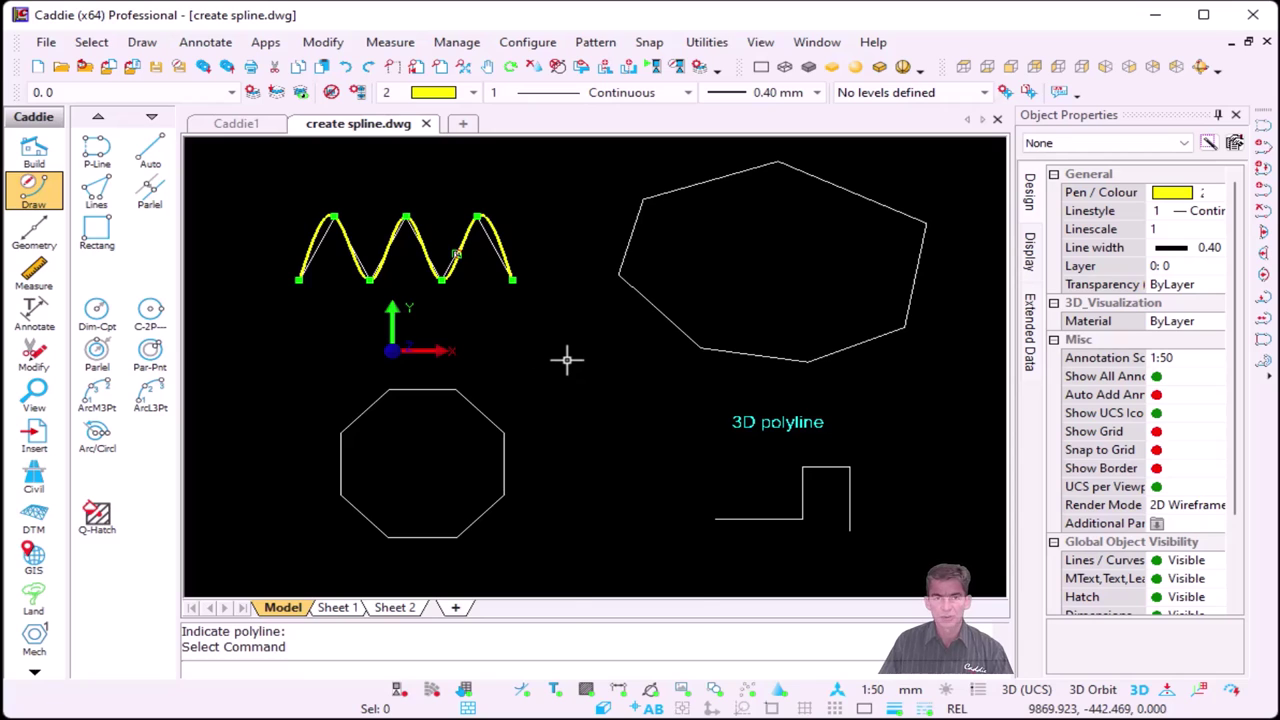
- Convert the heptagon and octagon into closed forced splines, then orbit to an oblique view
key(space)
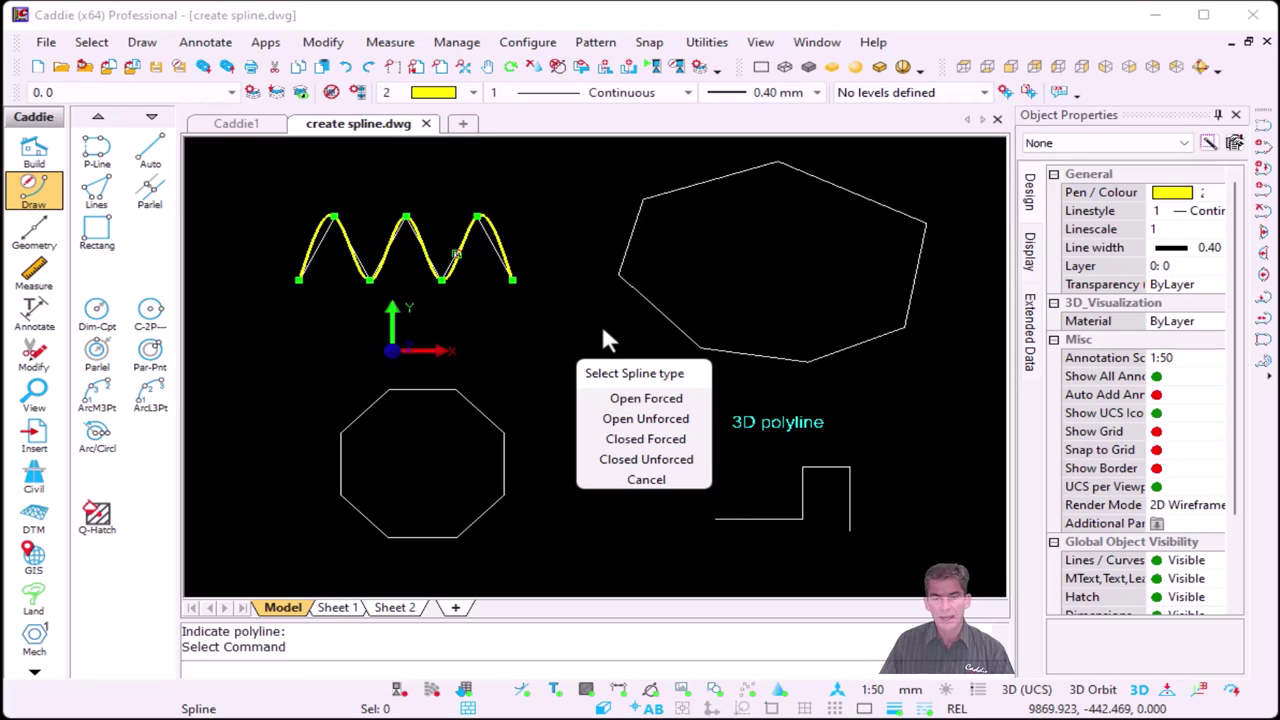
click(674, 443)
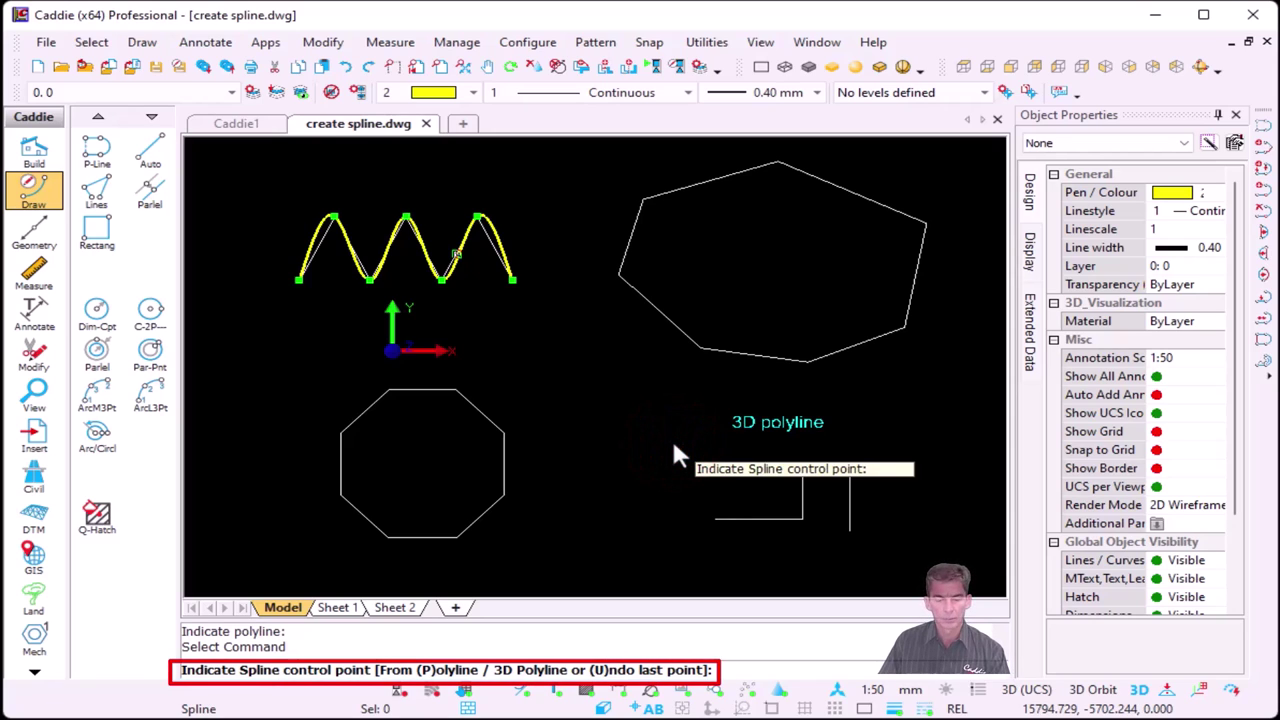
key(p)
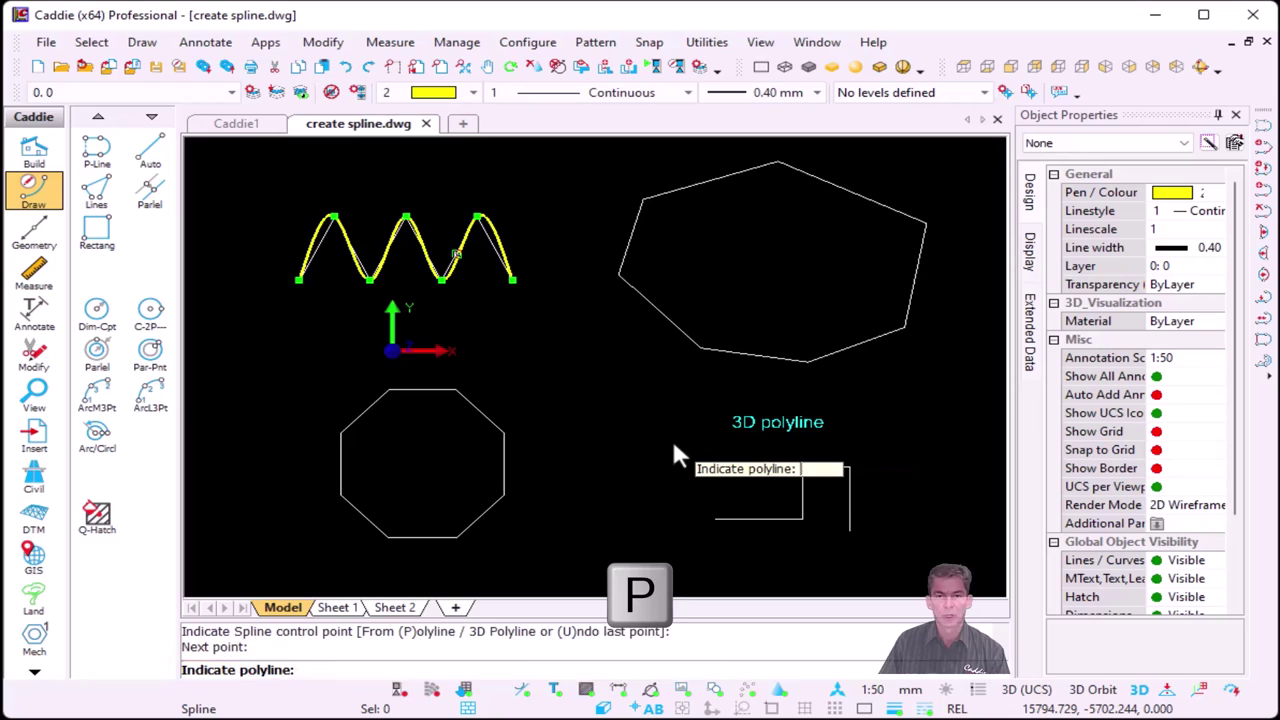
click(663, 318)
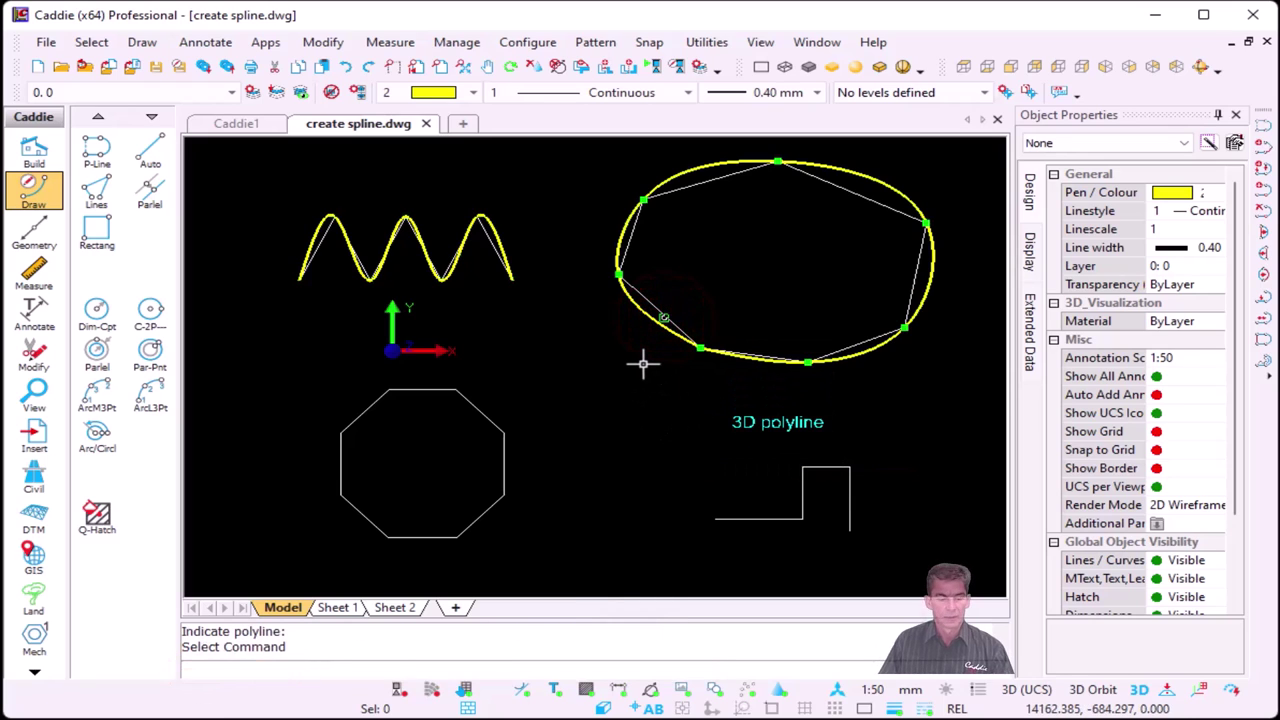
key(space)
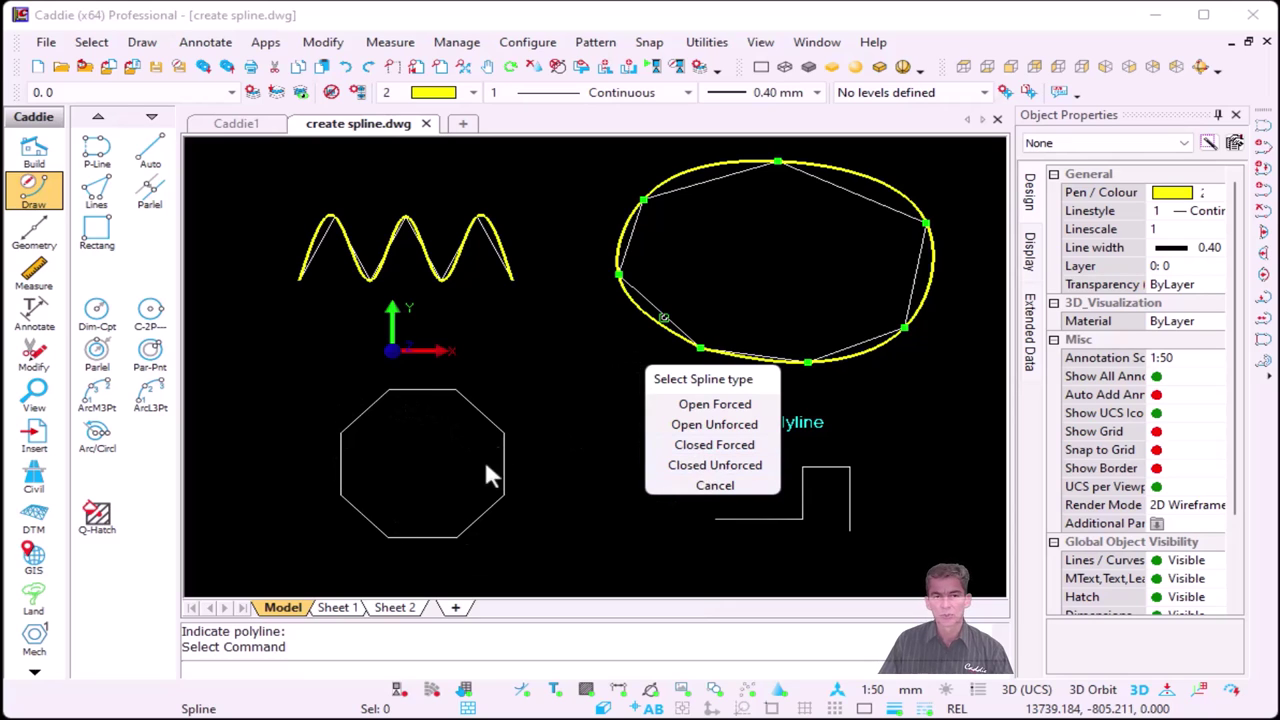
click(692, 445)
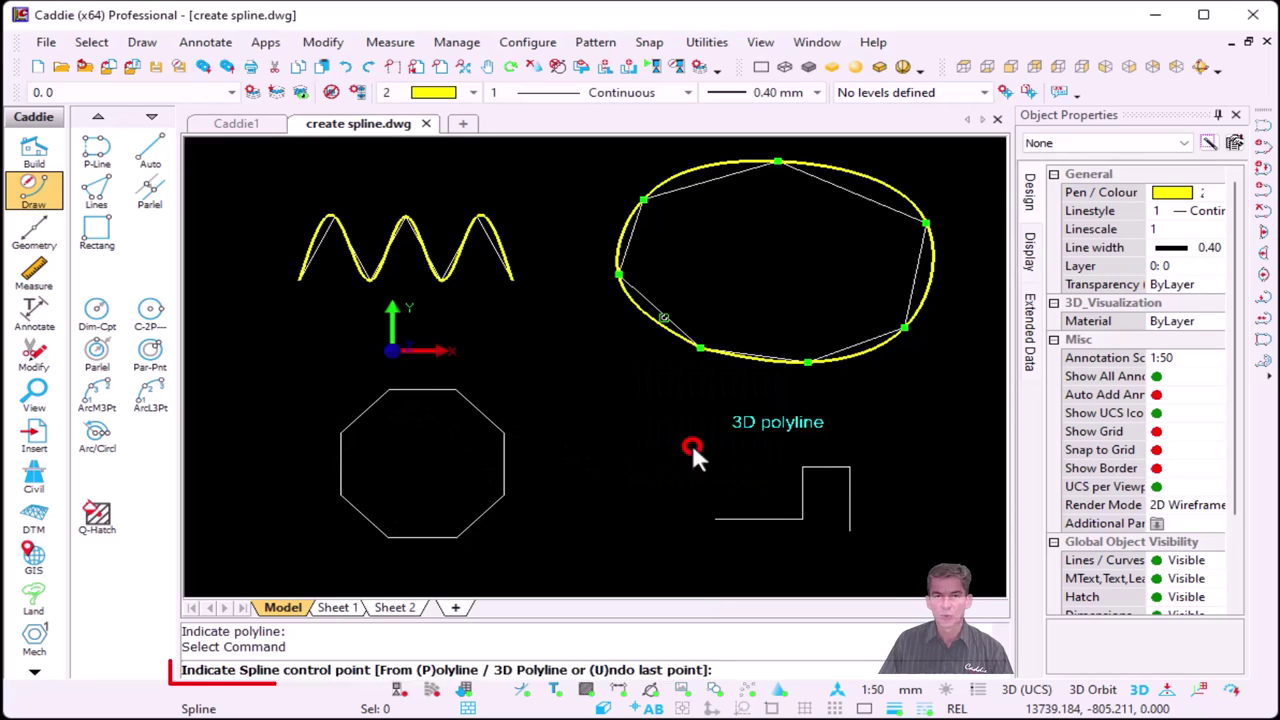
key(p)
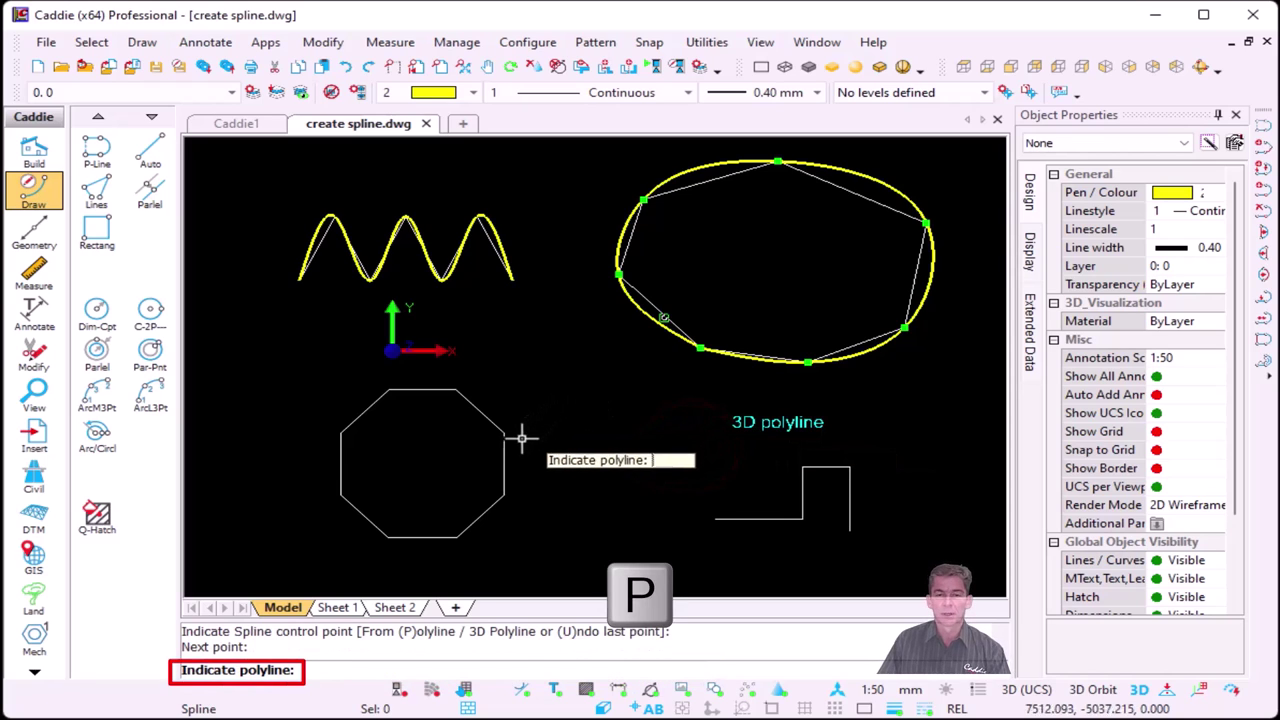
click(505, 443)
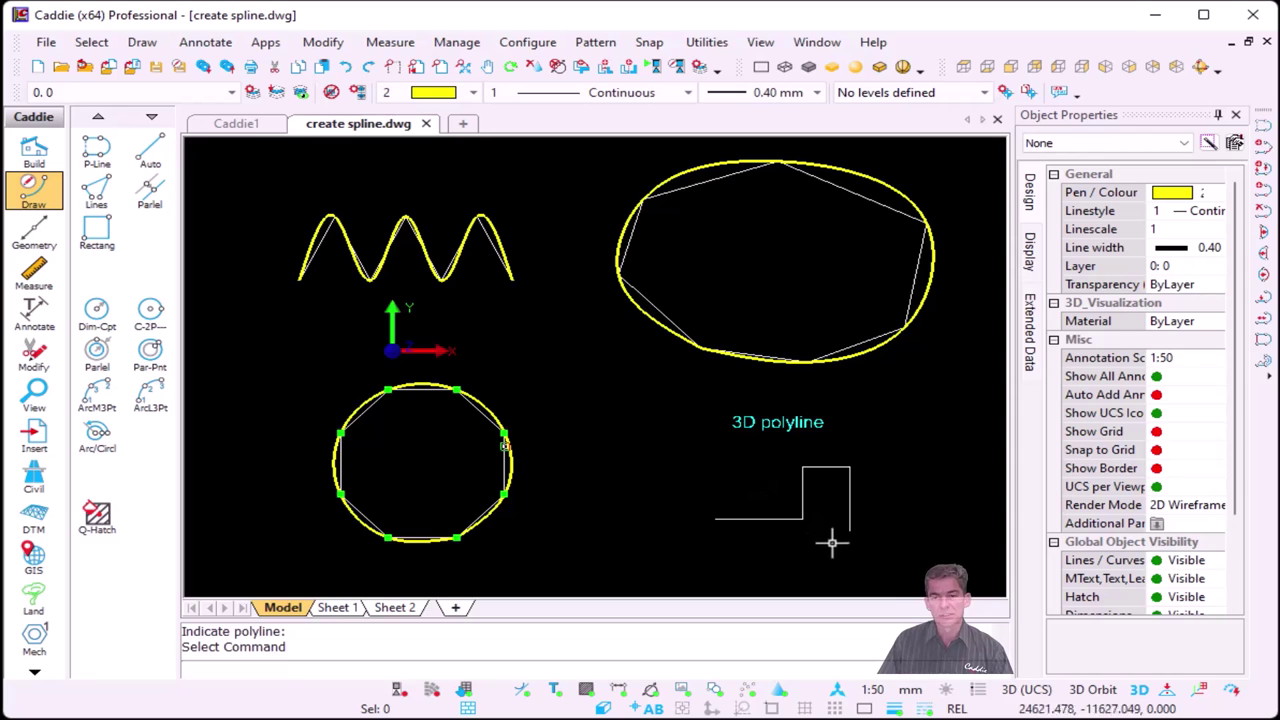
mouse_move(808, 537)
middle_down()
mouse_move(729, 480)
mouse_move(615, 437)
mouse_move(677, 480)
mouse_move(743, 491)
mouse_move(843, 434)
mouse_move(858, 485)
middle_up()
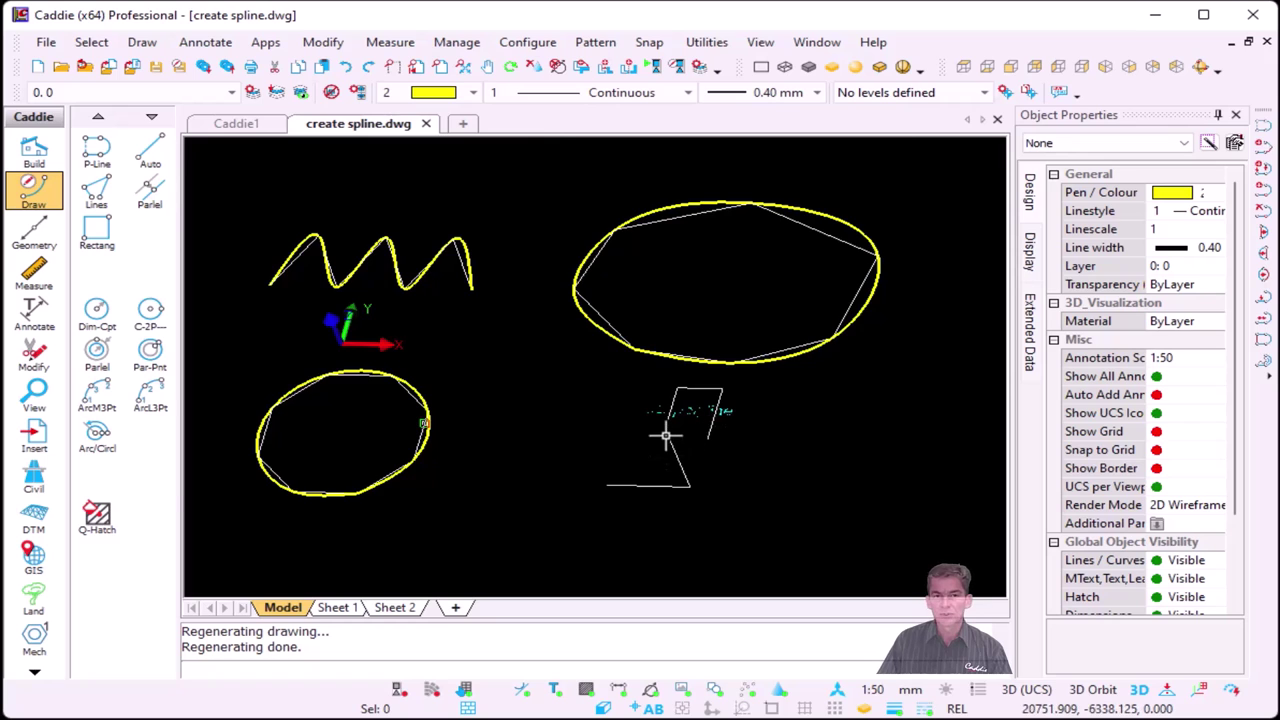
- Browse the Draw menu without choosing a command, then shift the view up and right
scroll(663, 434, up, 2)
click(142, 42)
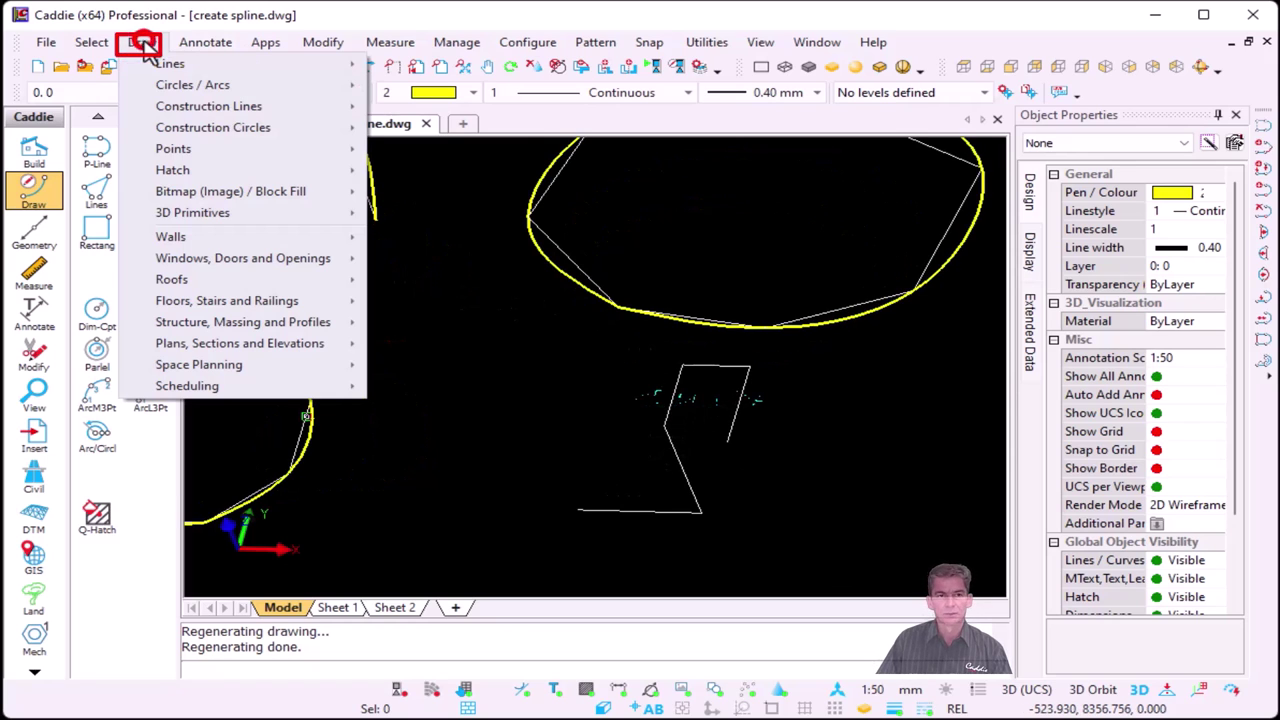
mouse_move(333, 222)
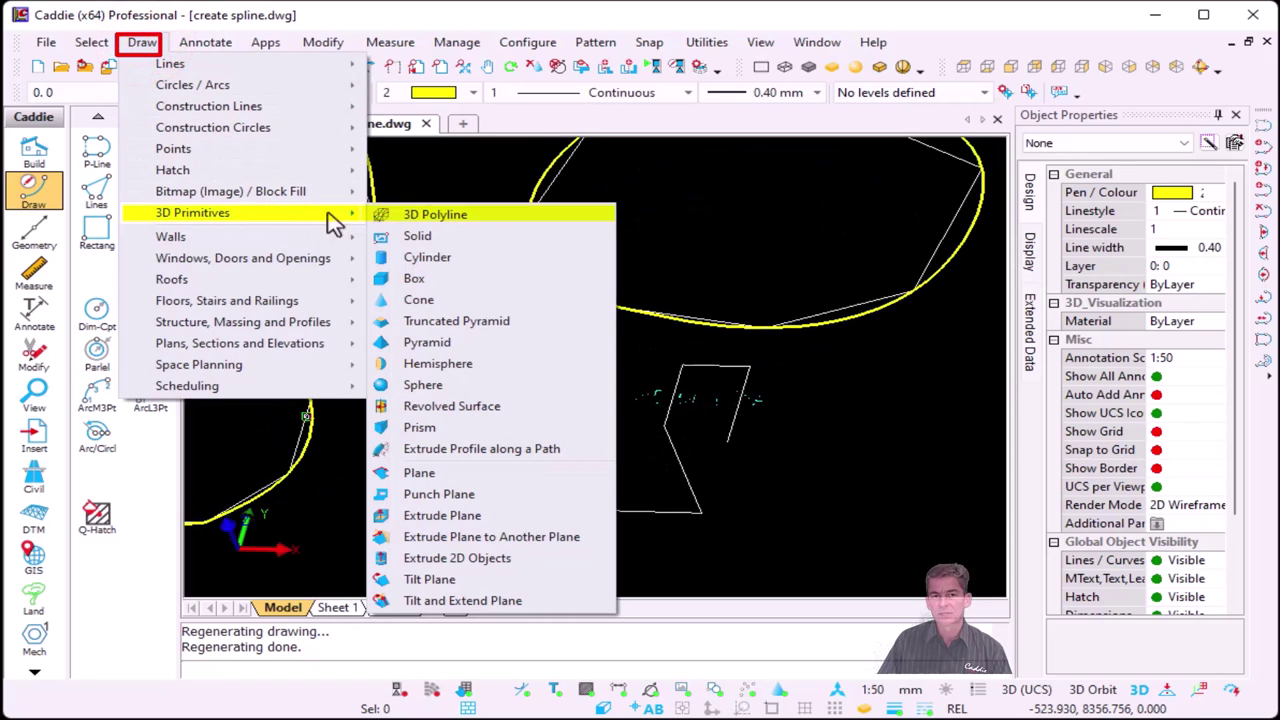
click(515, 228)
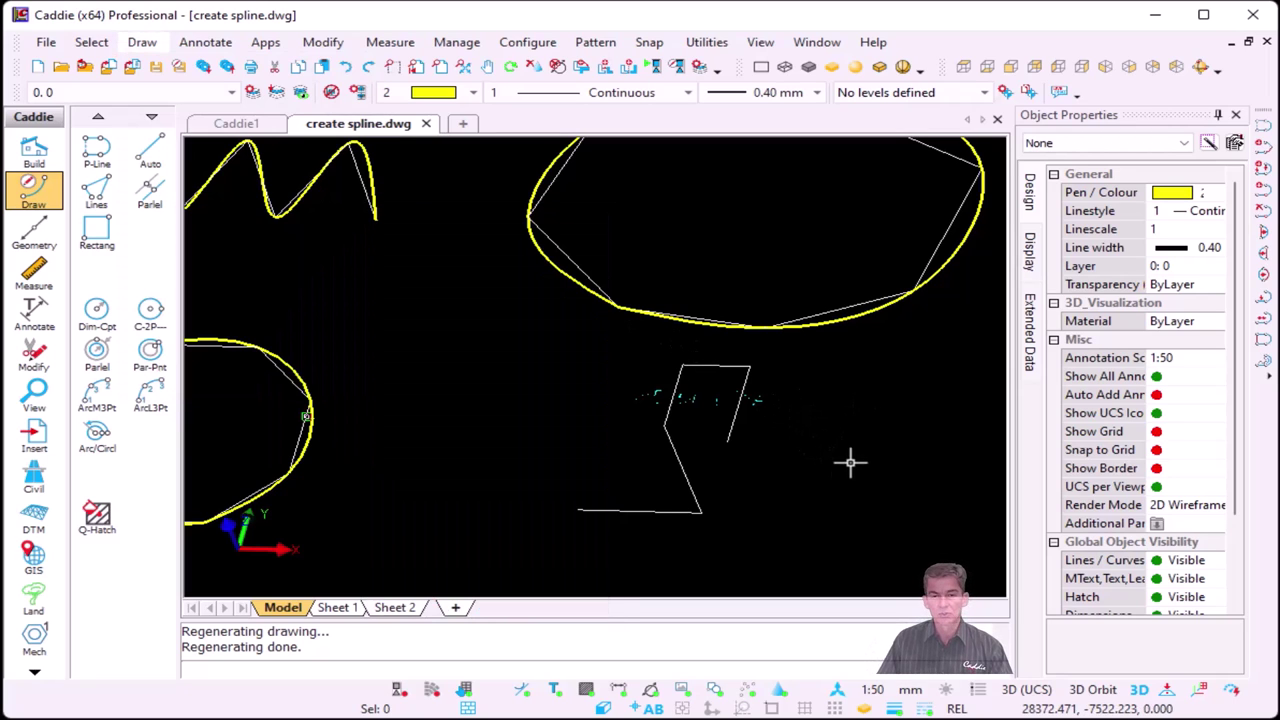
middle_drag(809, 457, 838, 422)
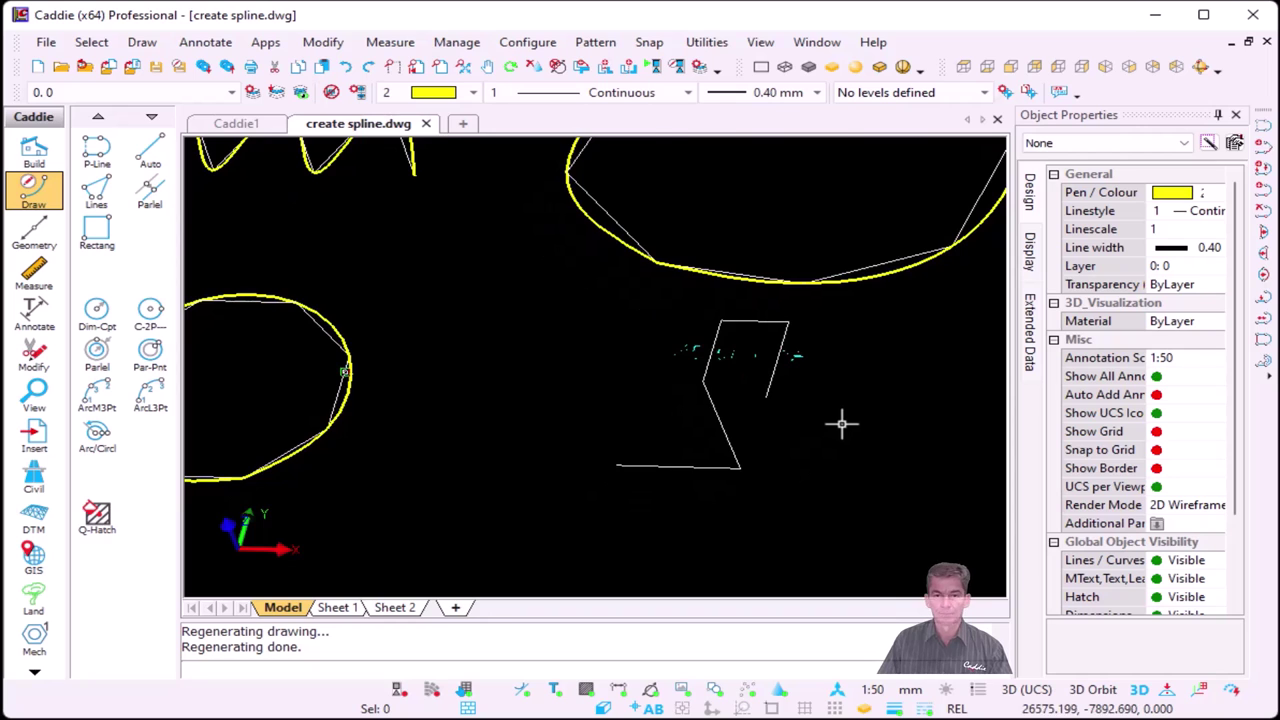
scroll(841, 424, down, 3)
- Draw an Open Forced spline built from the existing 3D polyline
click(142, 43)
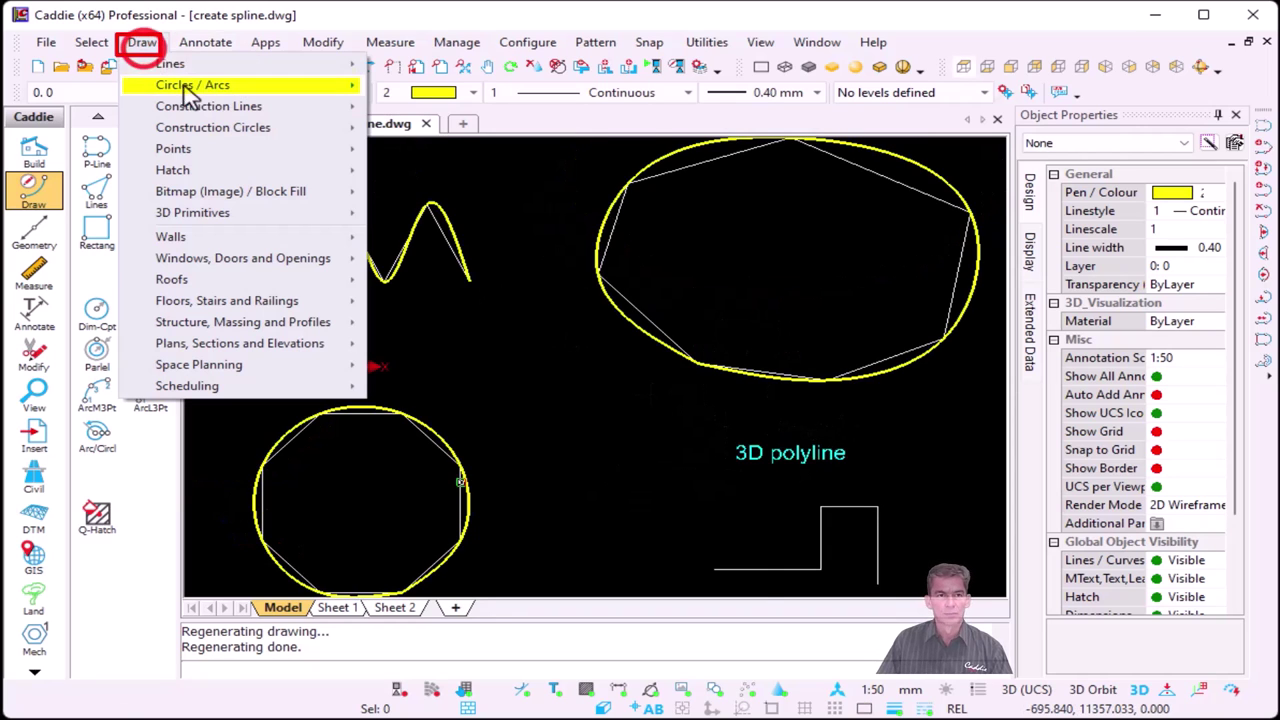
mouse_move(188, 87)
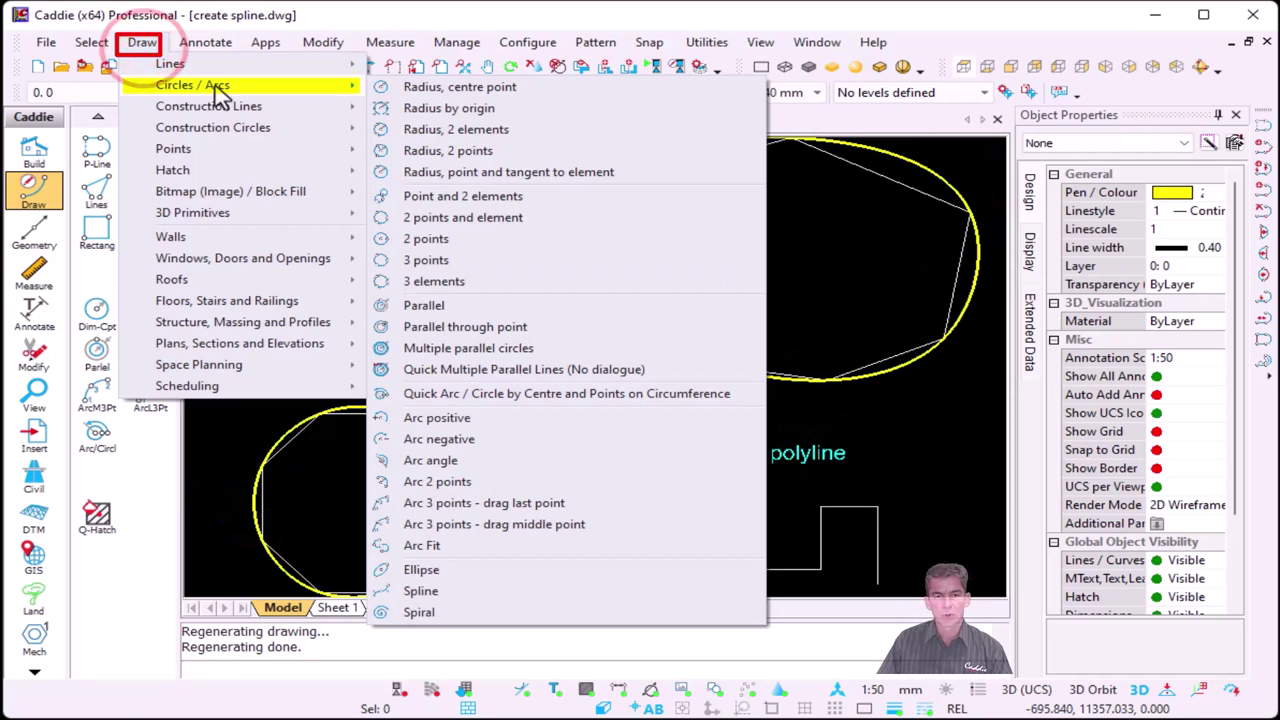
click(565, 591)
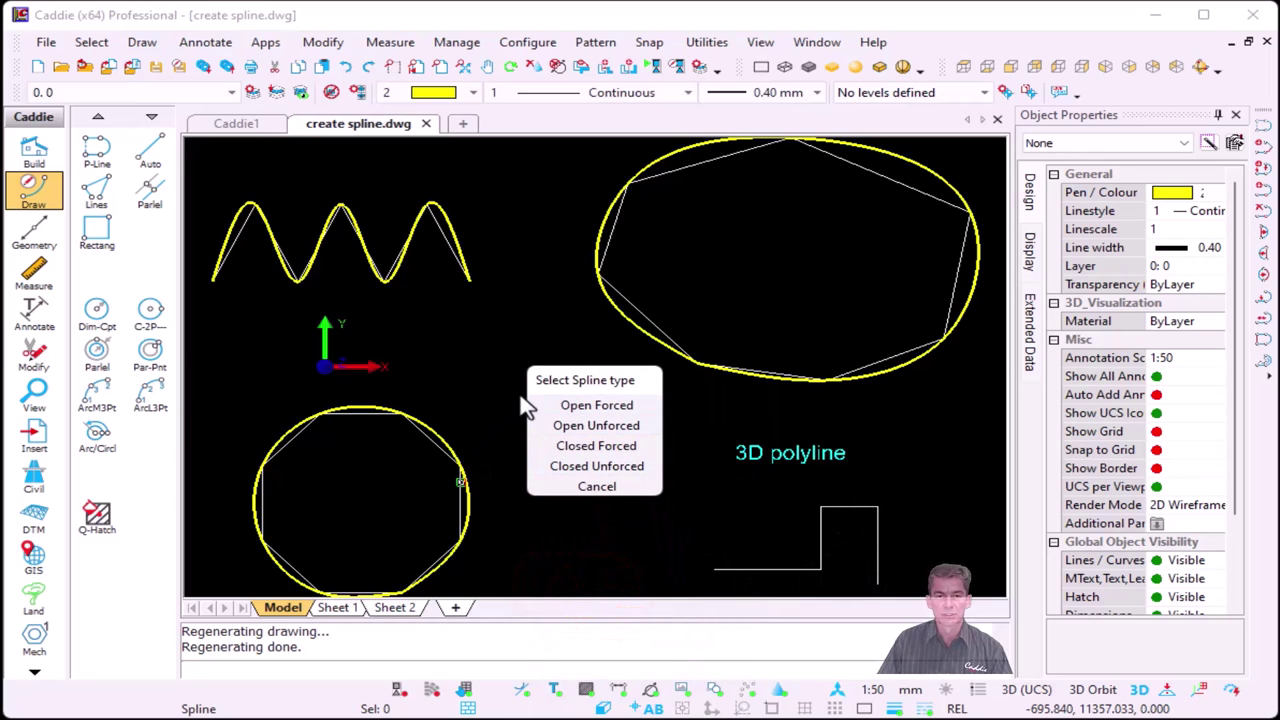
click(567, 406)
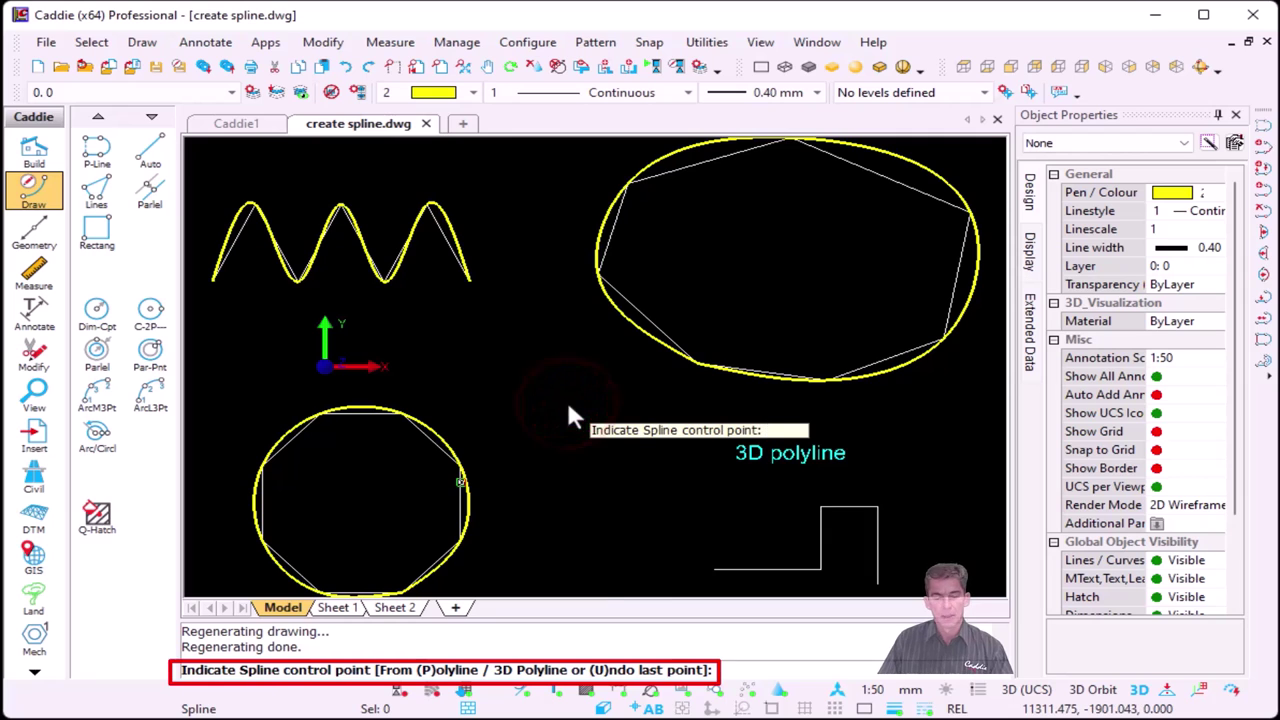
key(p)
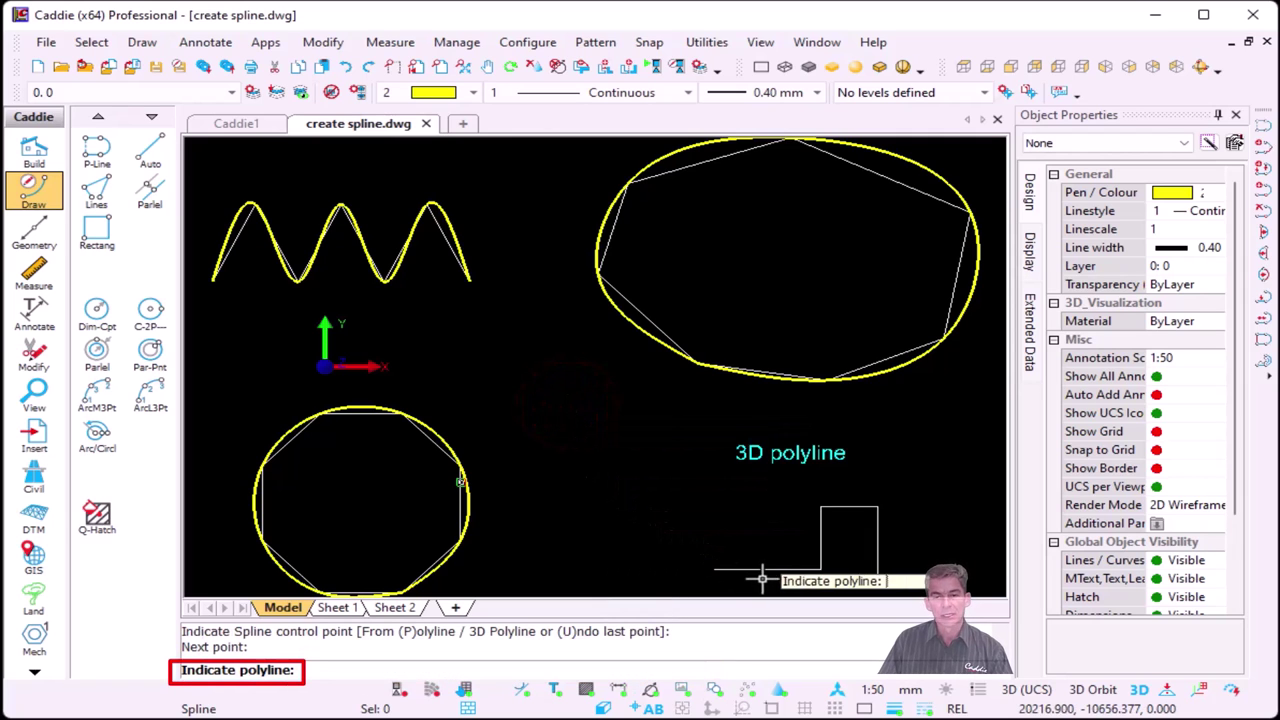
click(770, 570)
mouse_move(686, 480)
middle_down()
mouse_move(629, 429)
mouse_move(545, 402)
mouse_move(509, 423)
mouse_move(575, 409)
middle_up()
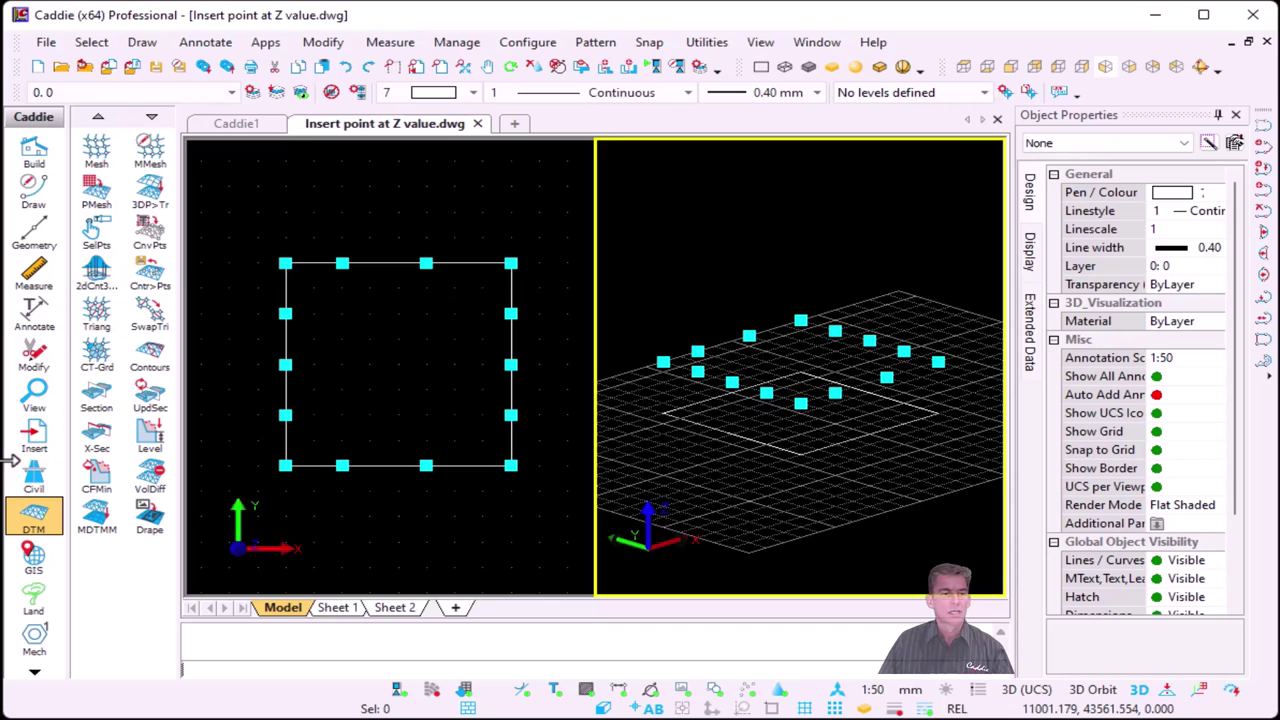
- Bring up the Geometry toolbar and start the Point tool
scroll(20, 520, down, 2)
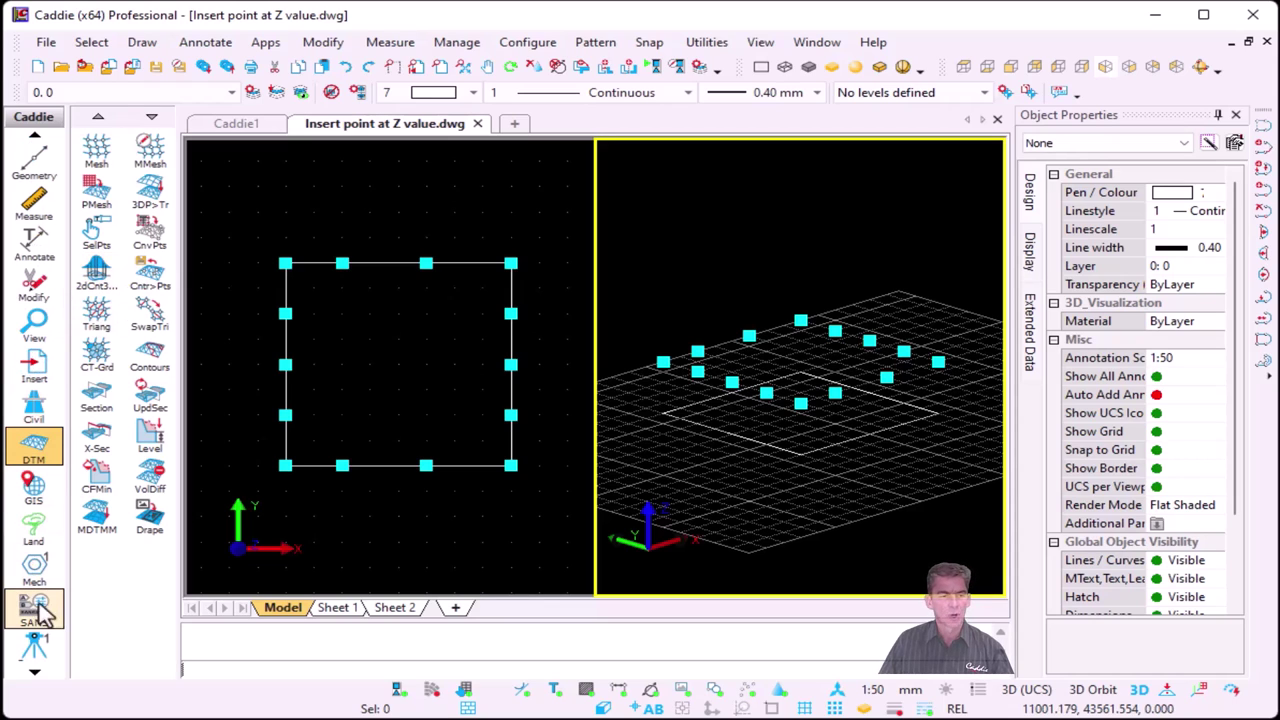
scroll(35, 600, down, 2)
click(34, 565)
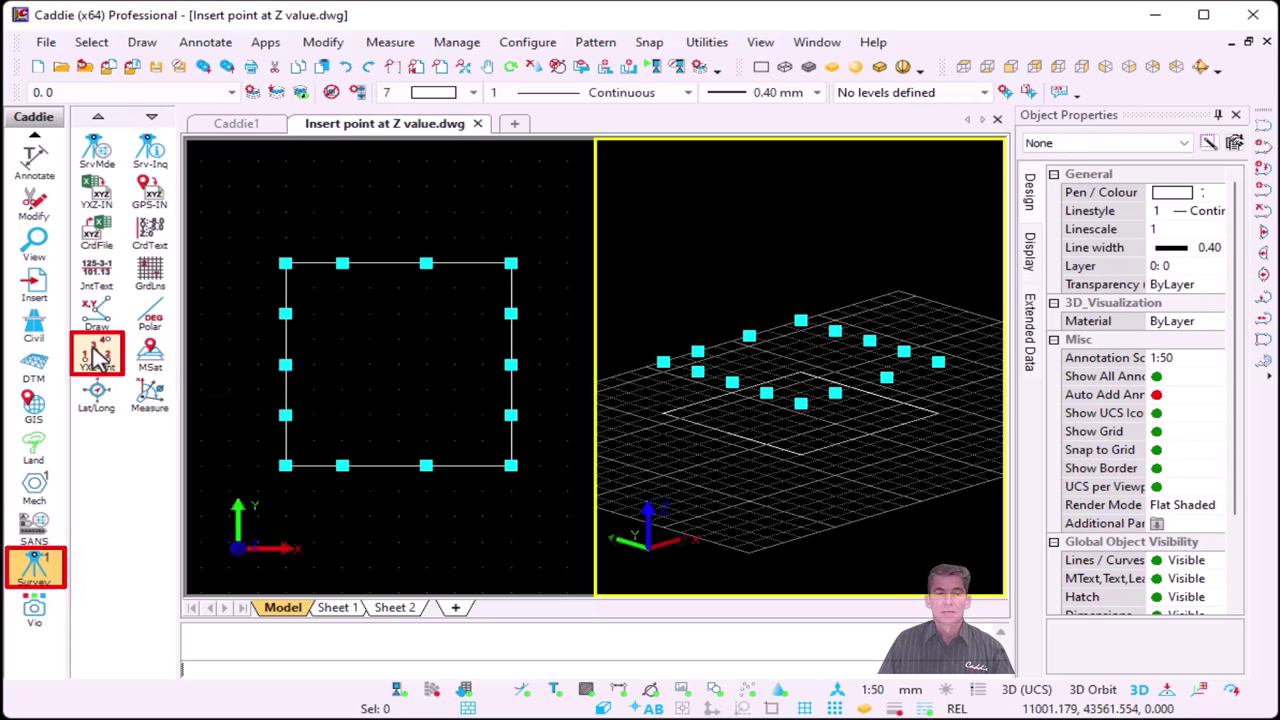
scroll(57, 372, up, 4)
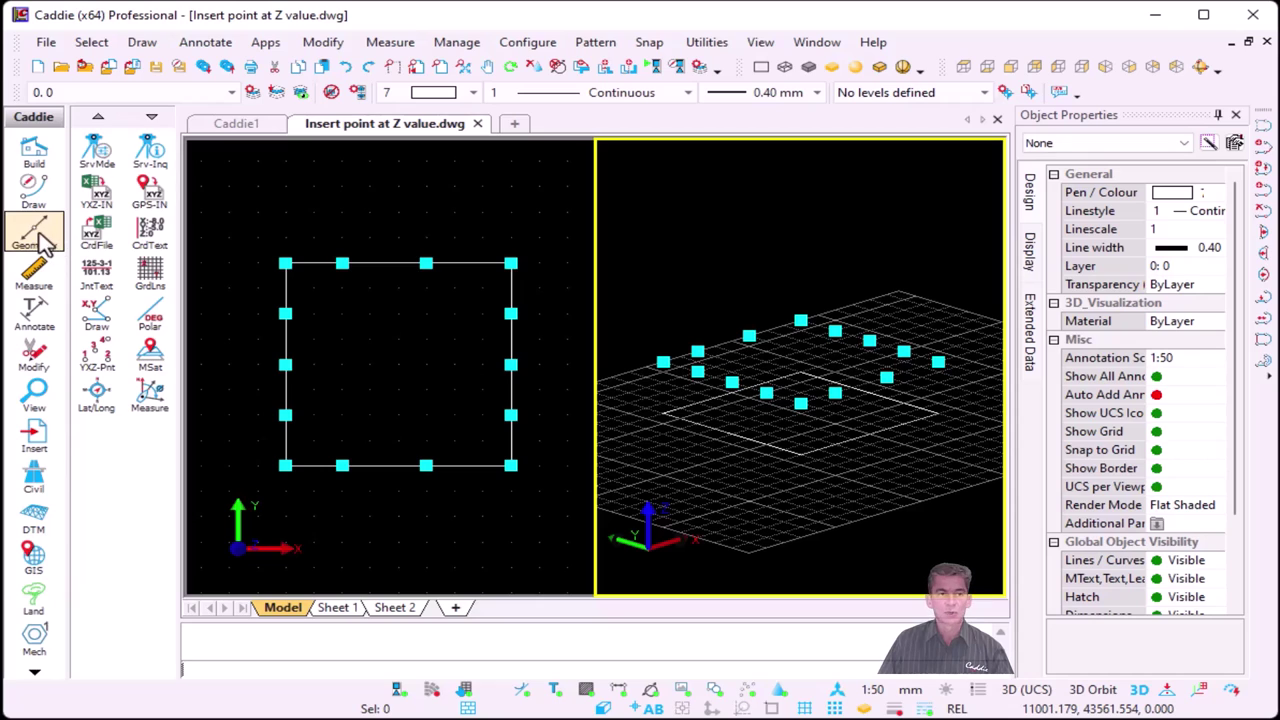
click(40, 243)
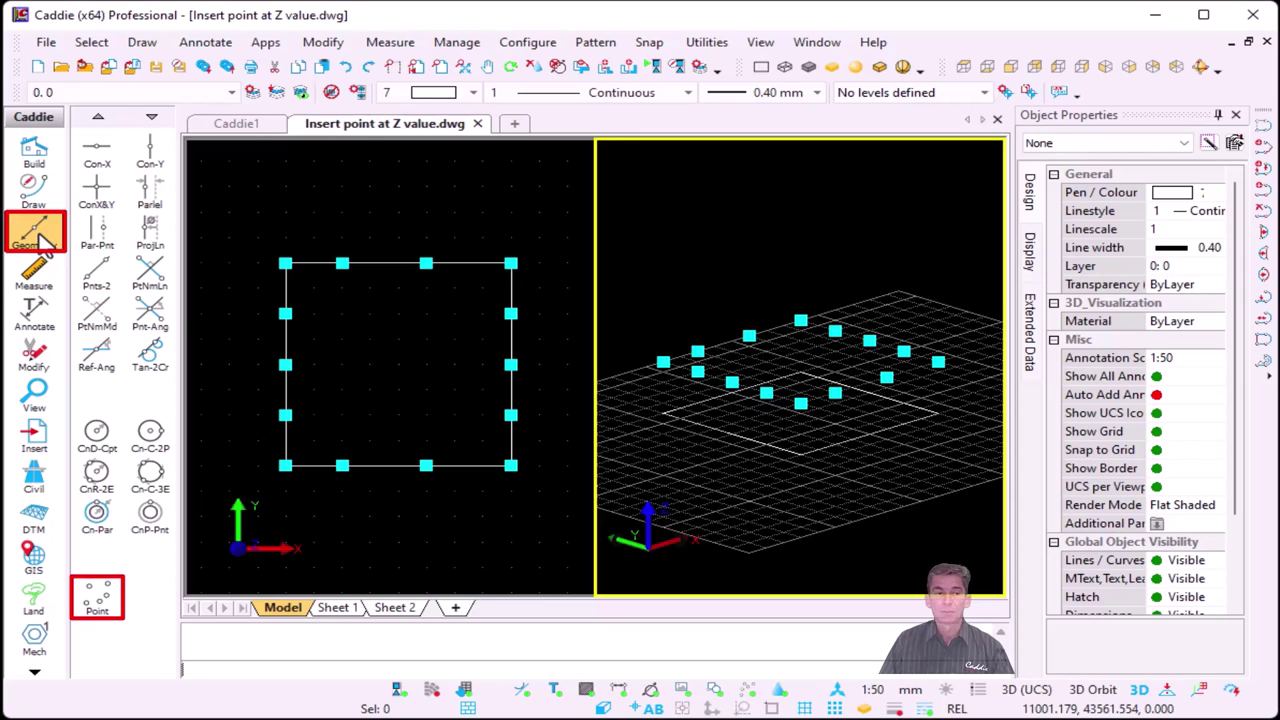
click(98, 598)
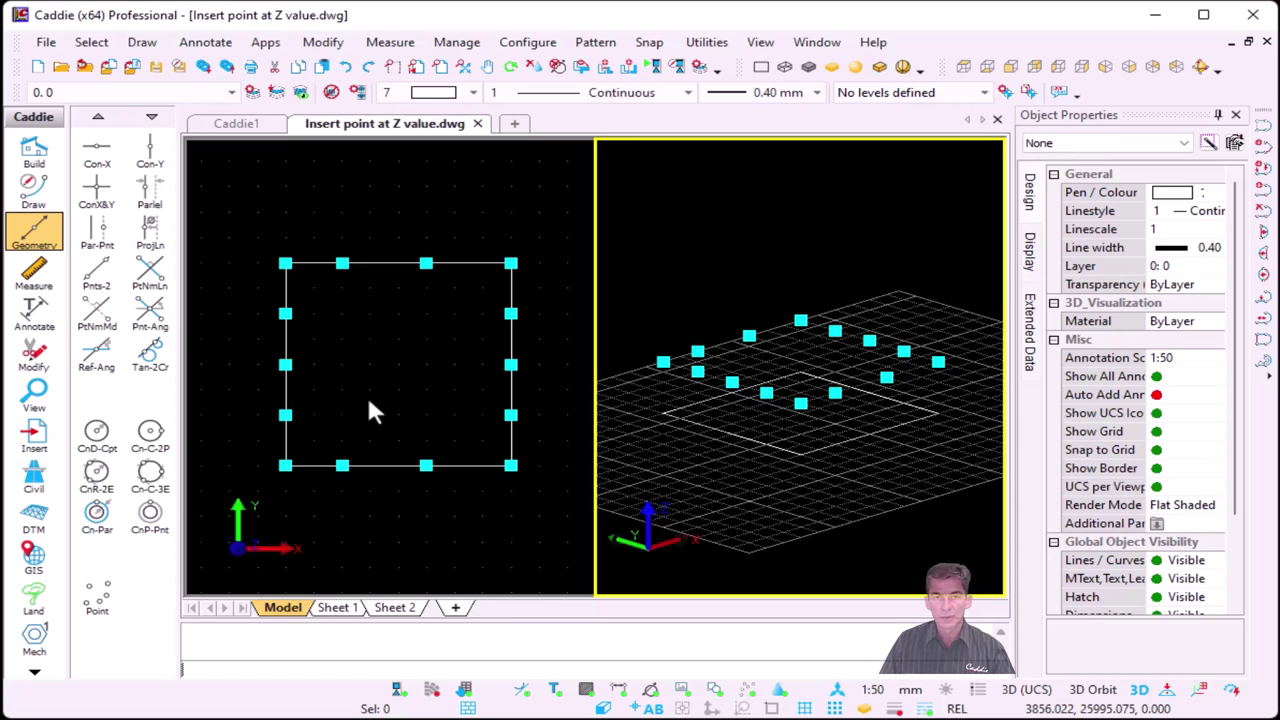
- Switch the right viewport to a Front View elevation
click(392, 366)
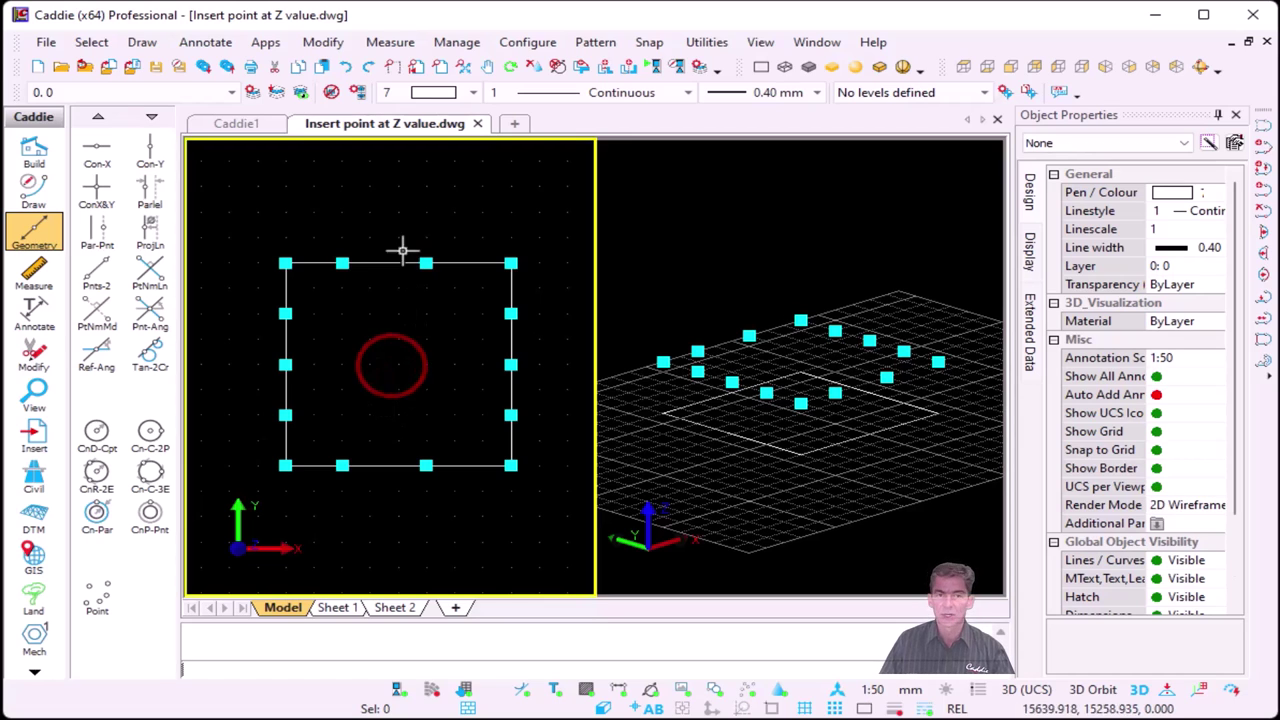
click(780, 243)
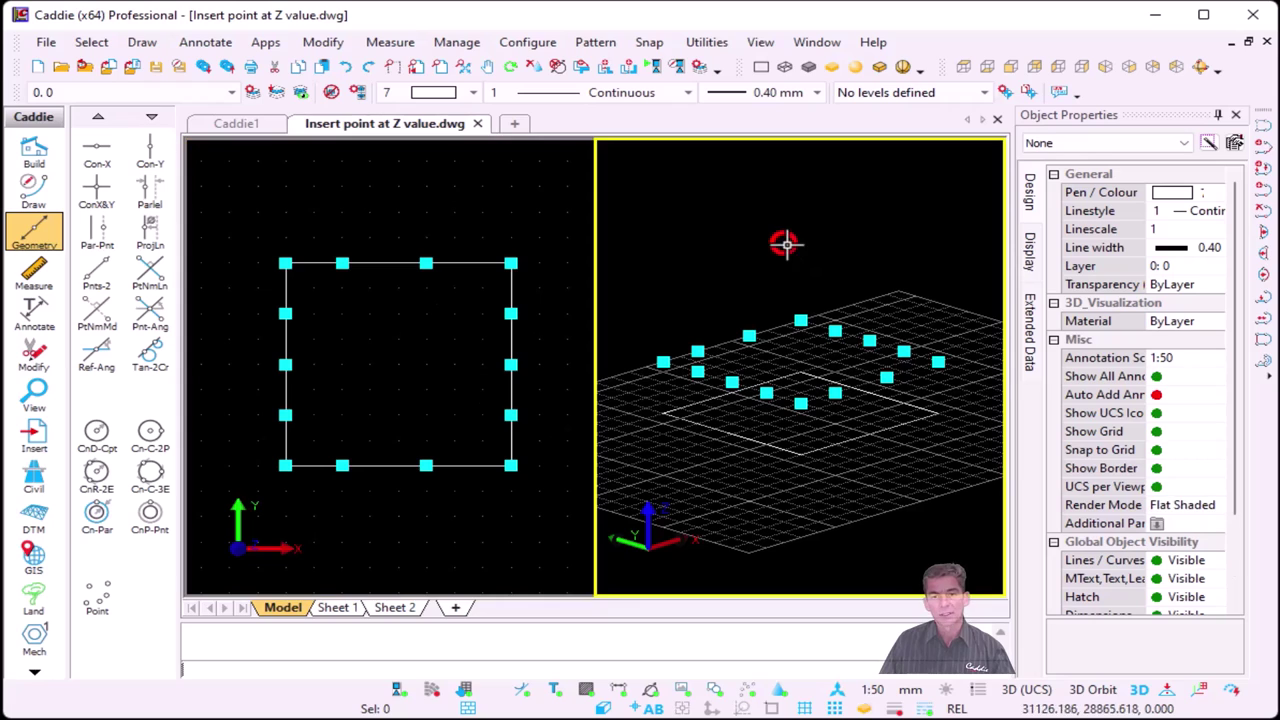
click(1010, 68)
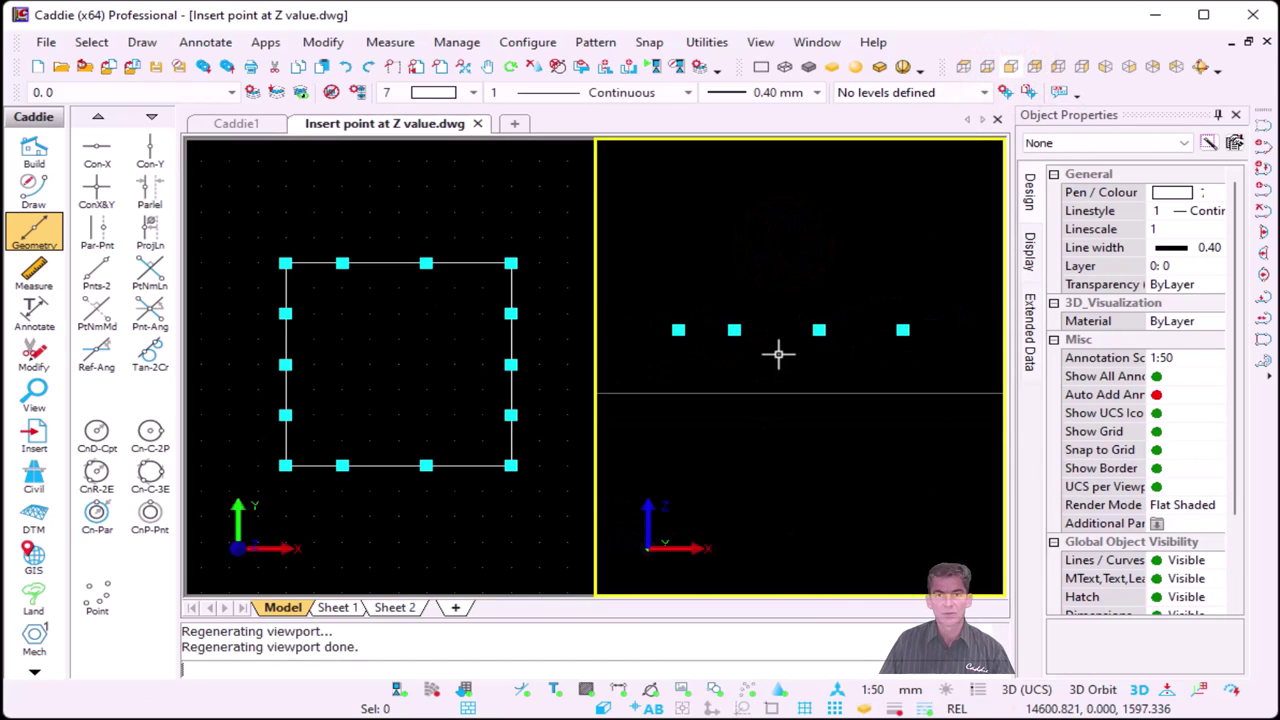
click(385, 368)
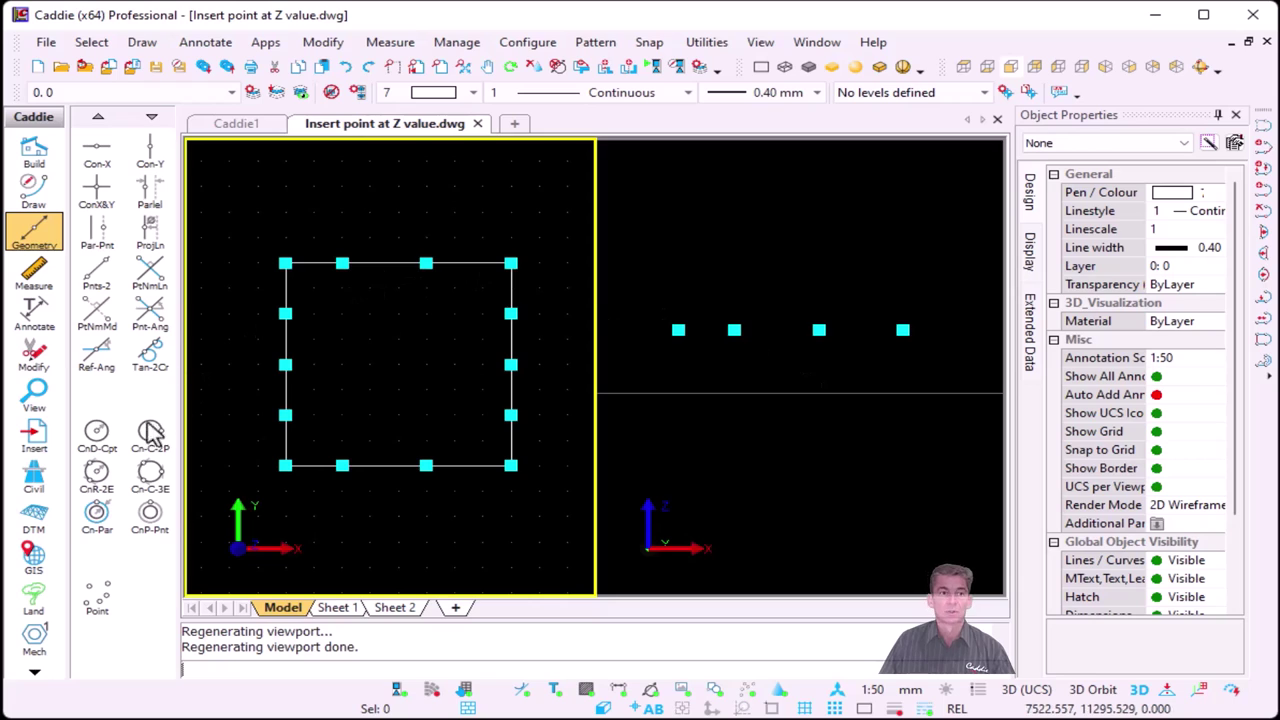
- Place a construction point at height 500 inside the rectangle
click(97, 603)
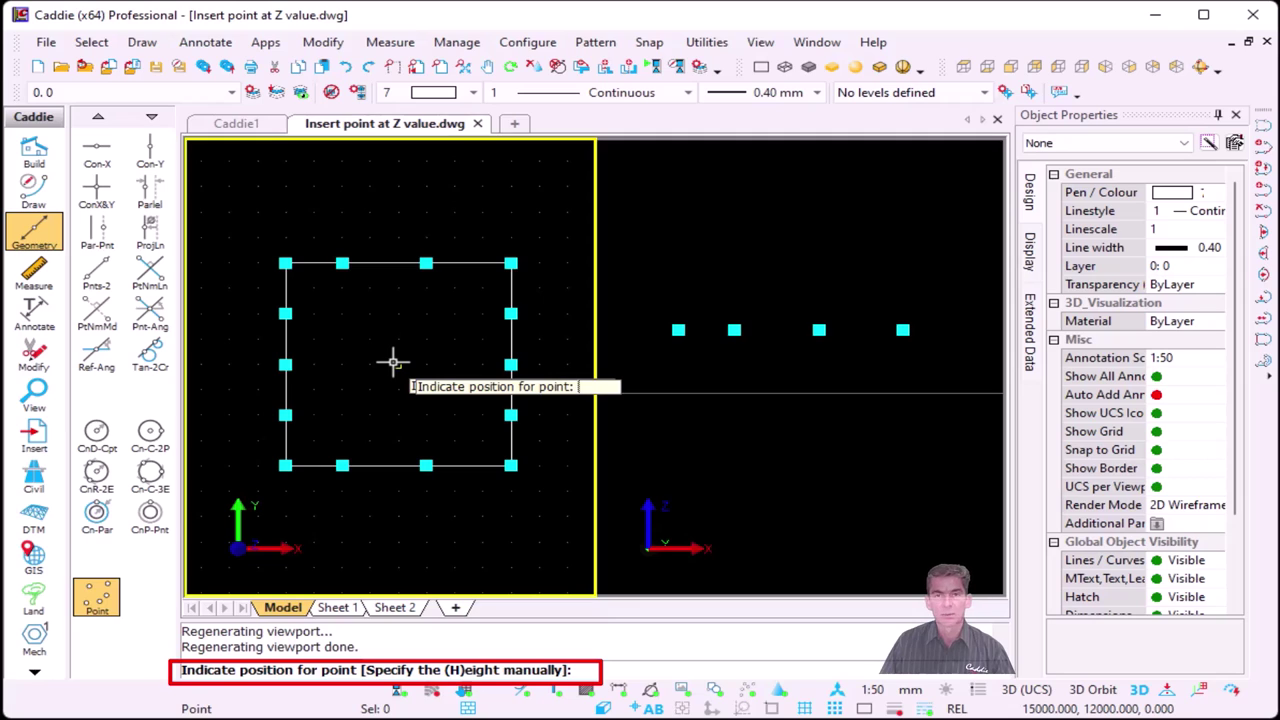
key(h)
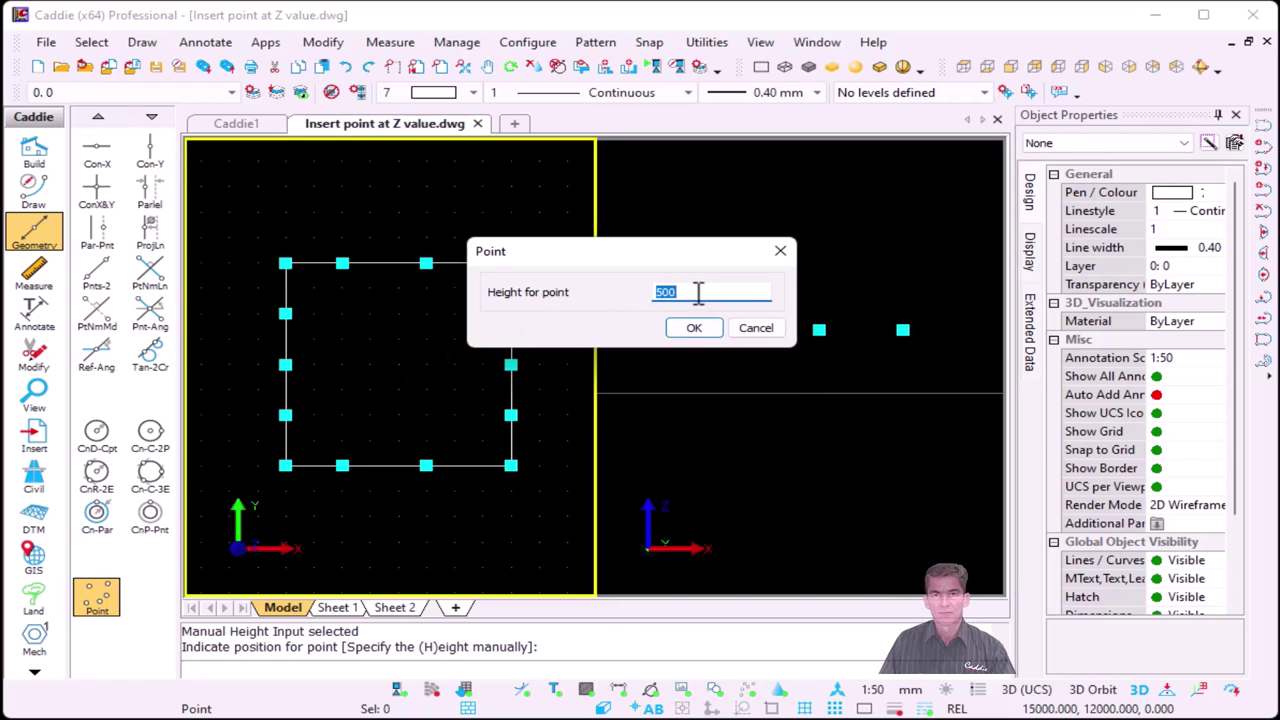
click(694, 328)
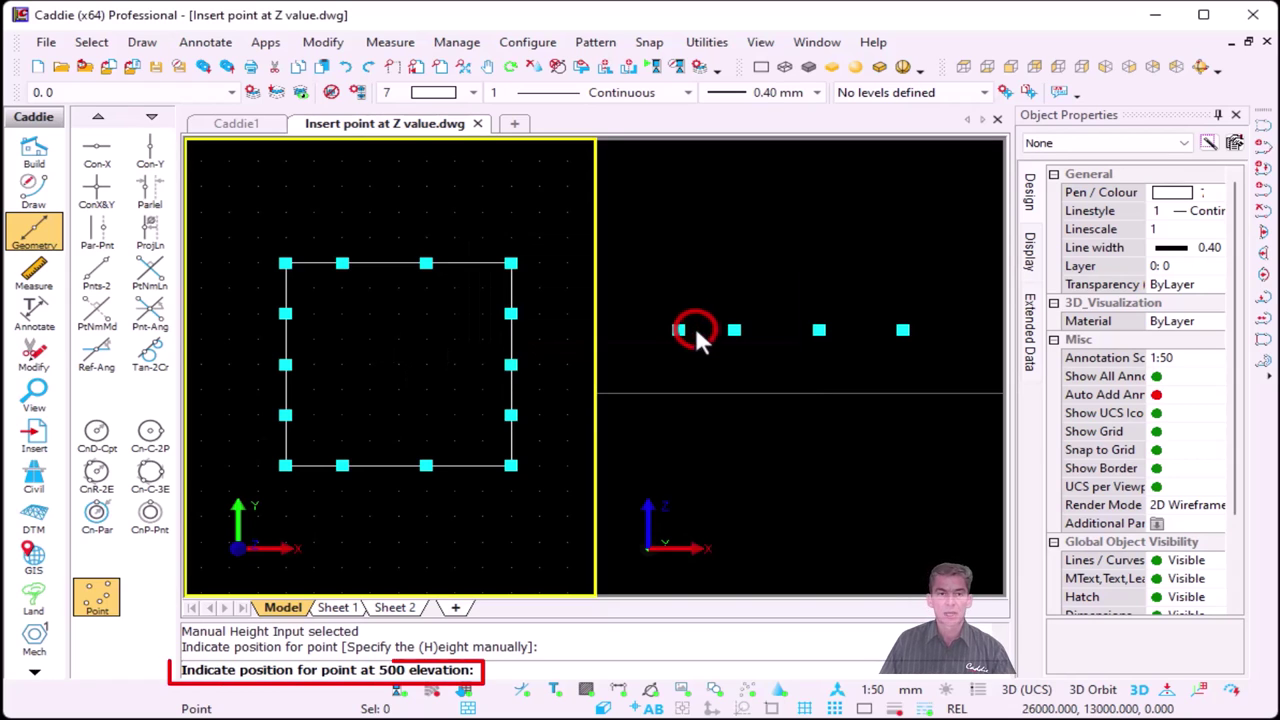
click(398, 390)
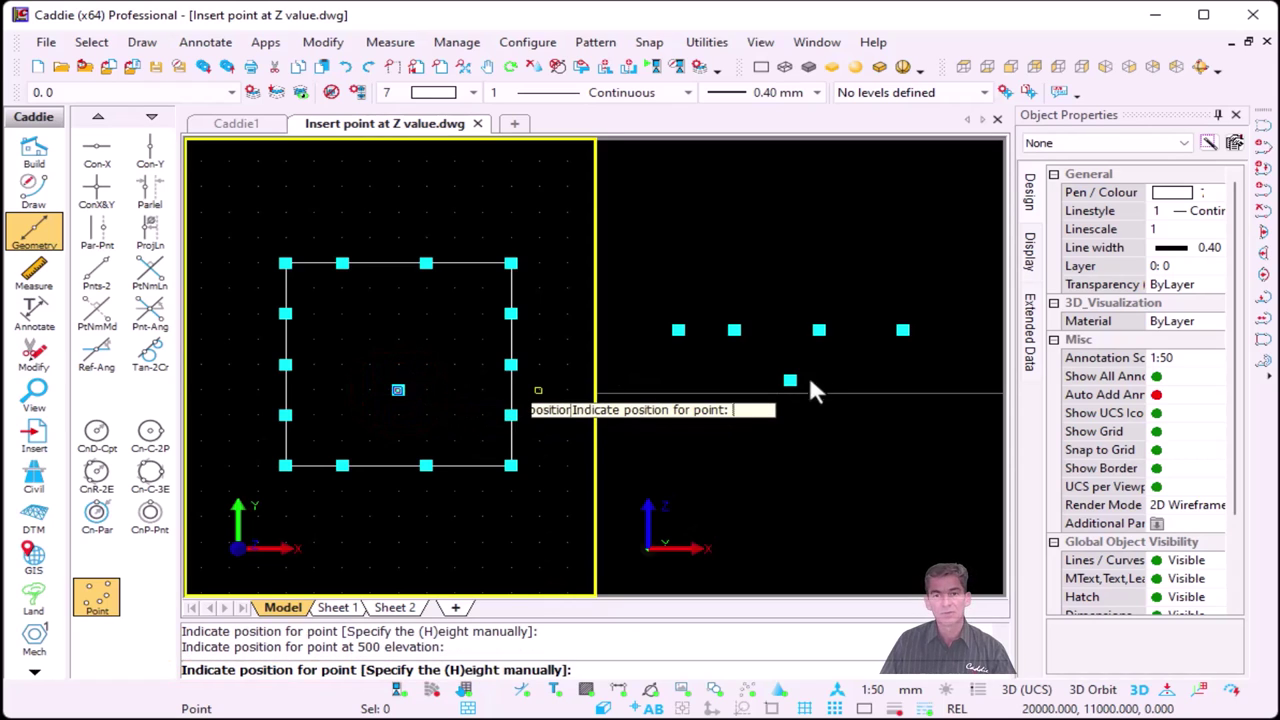
key(Escape)
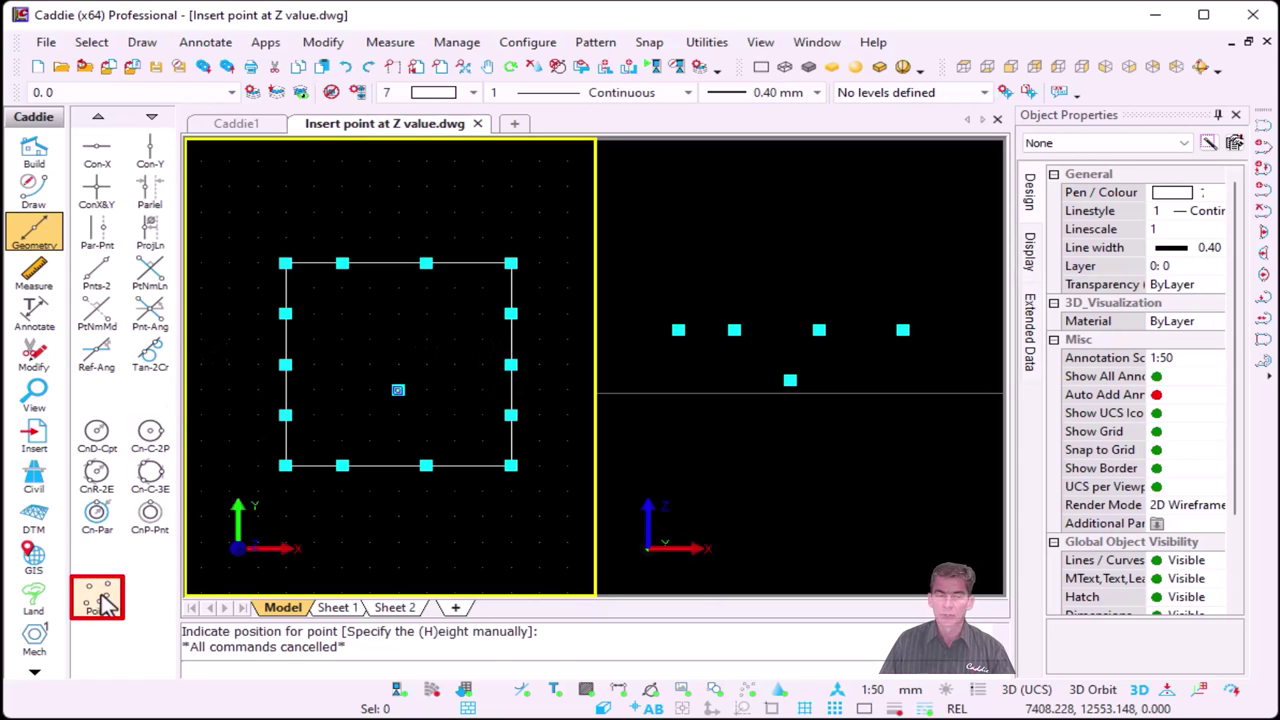
- Place a second point at height 1000 inside the rectangle and view them in 3D
key(space)
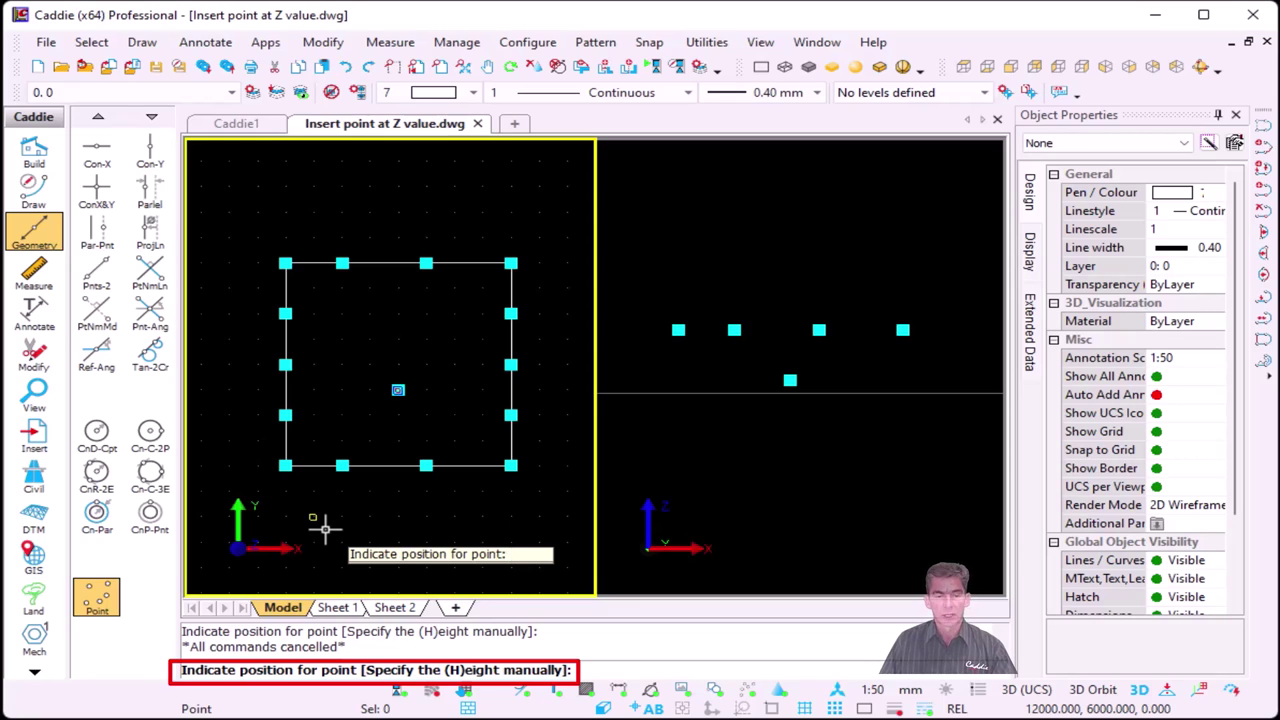
key(h)
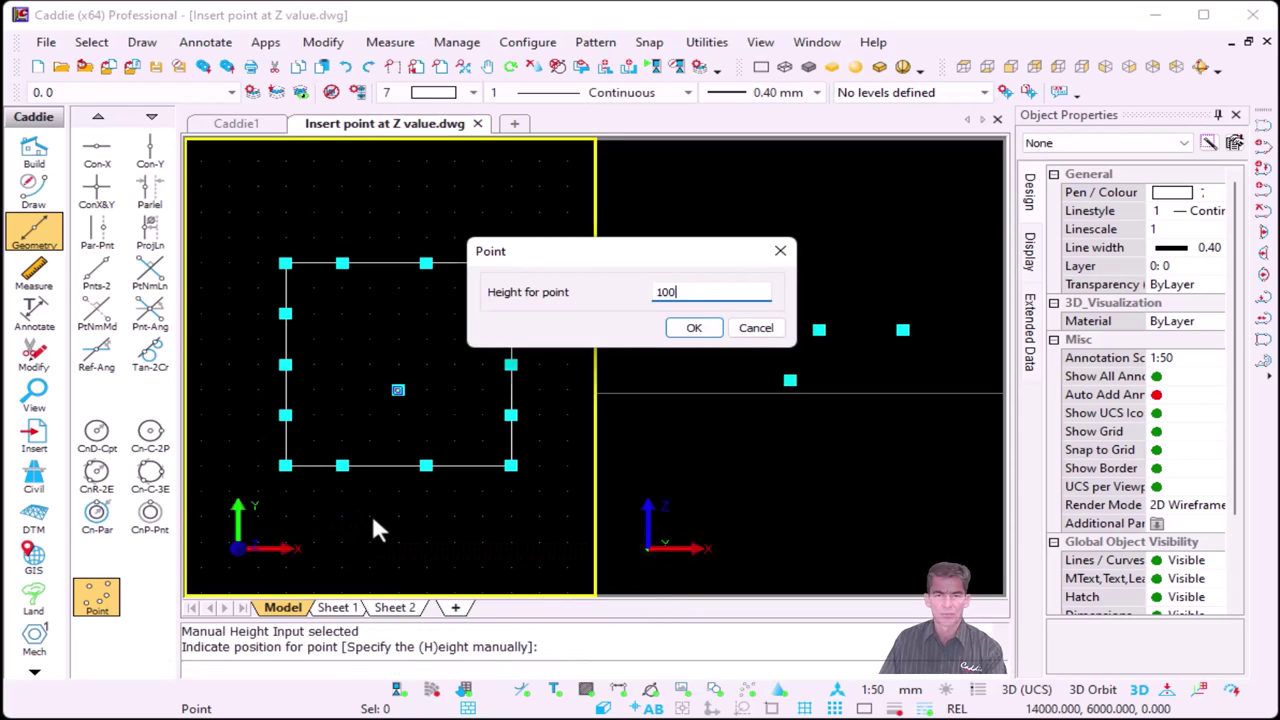
click(690, 328)
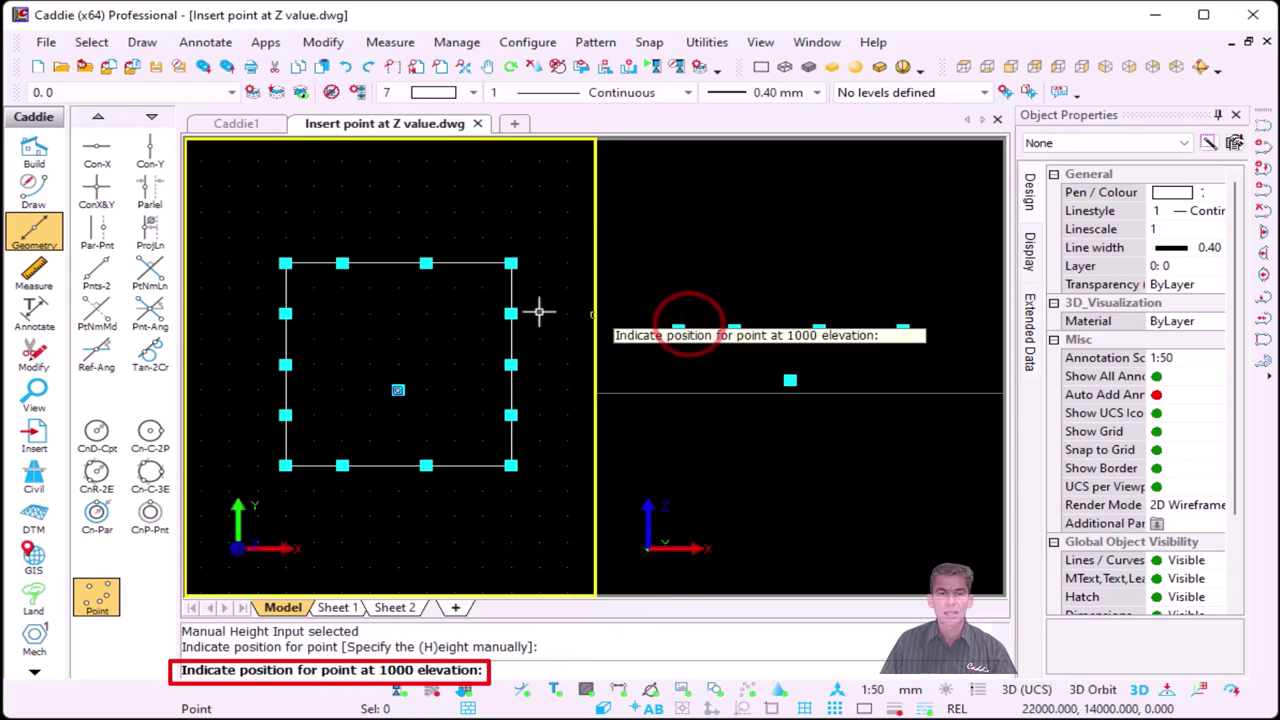
click(397, 334)
key(Escape)
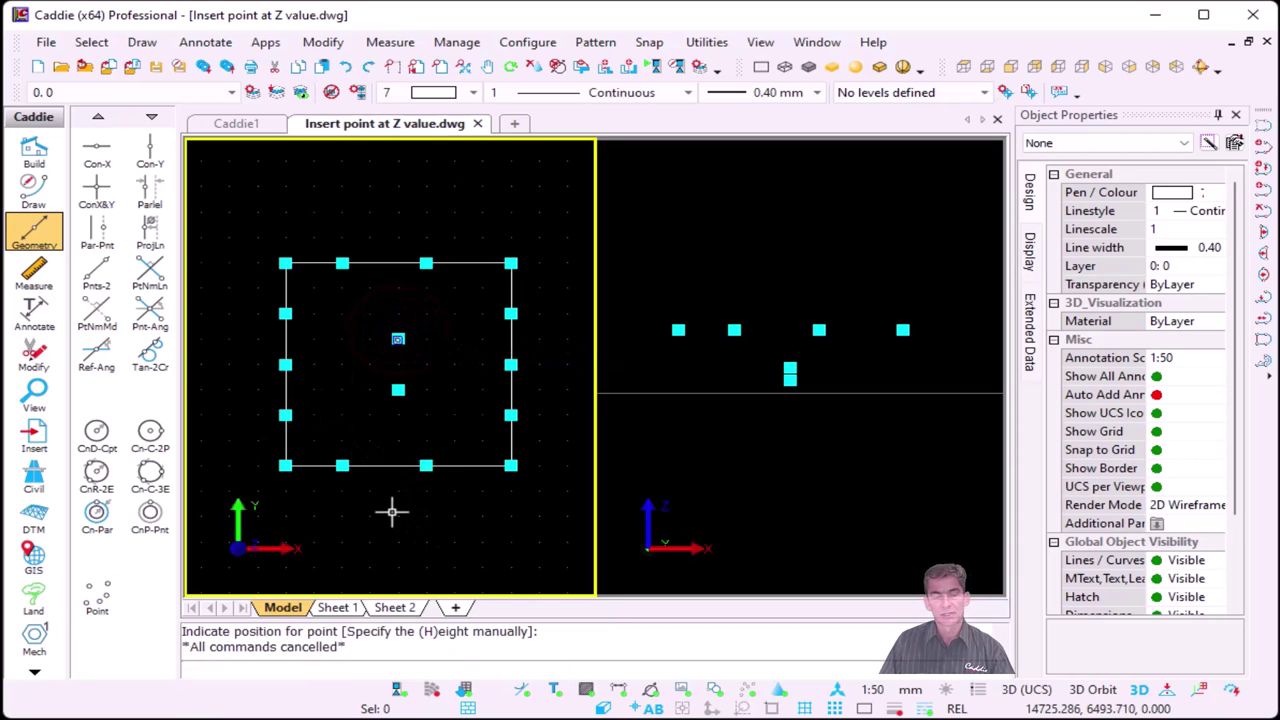
middle_drag(391, 509, 405, 412)
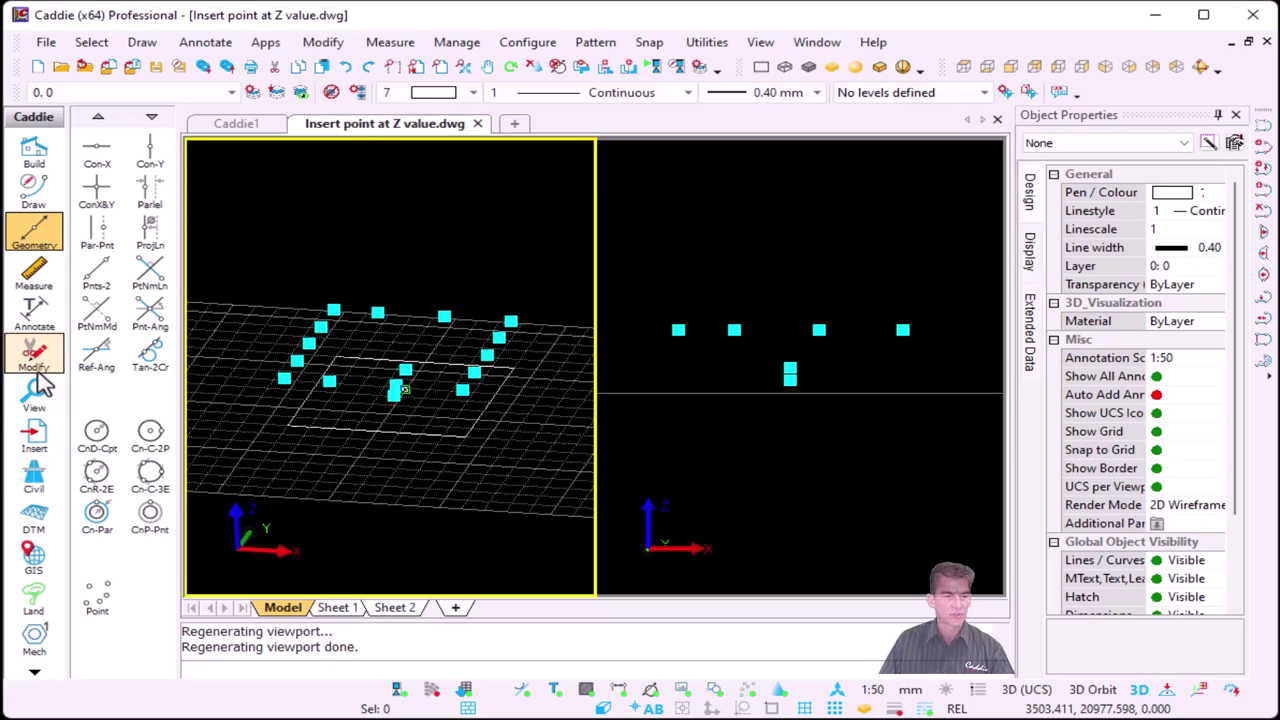
- Triangulate the window-selected points into a shaded DTM surface with Triang
click(34, 516)
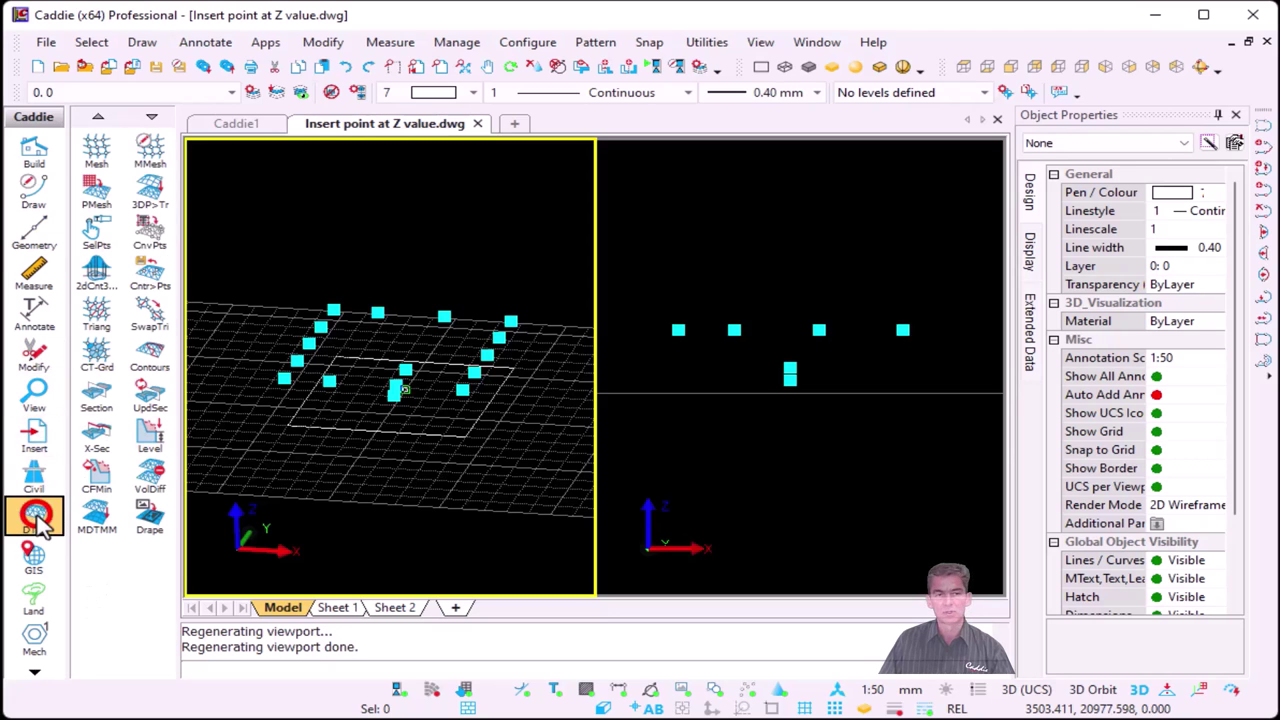
click(95, 315)
click(724, 393)
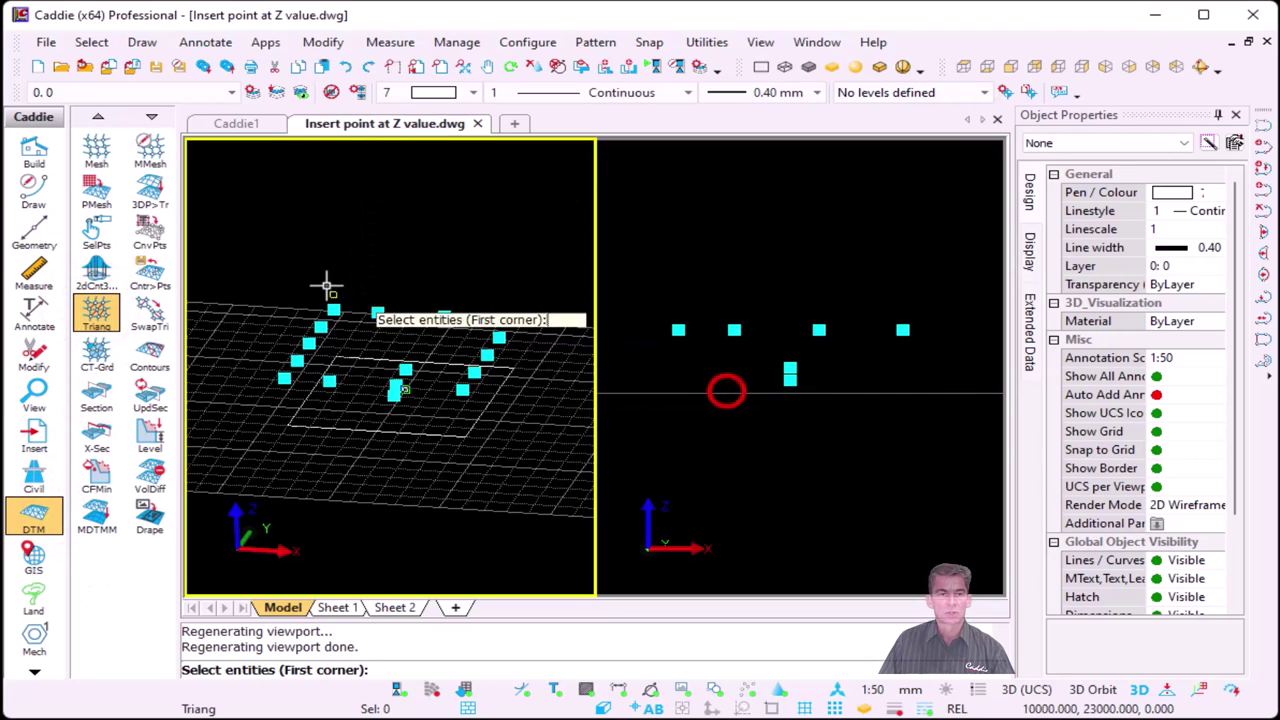
click(242, 262)
click(545, 444)
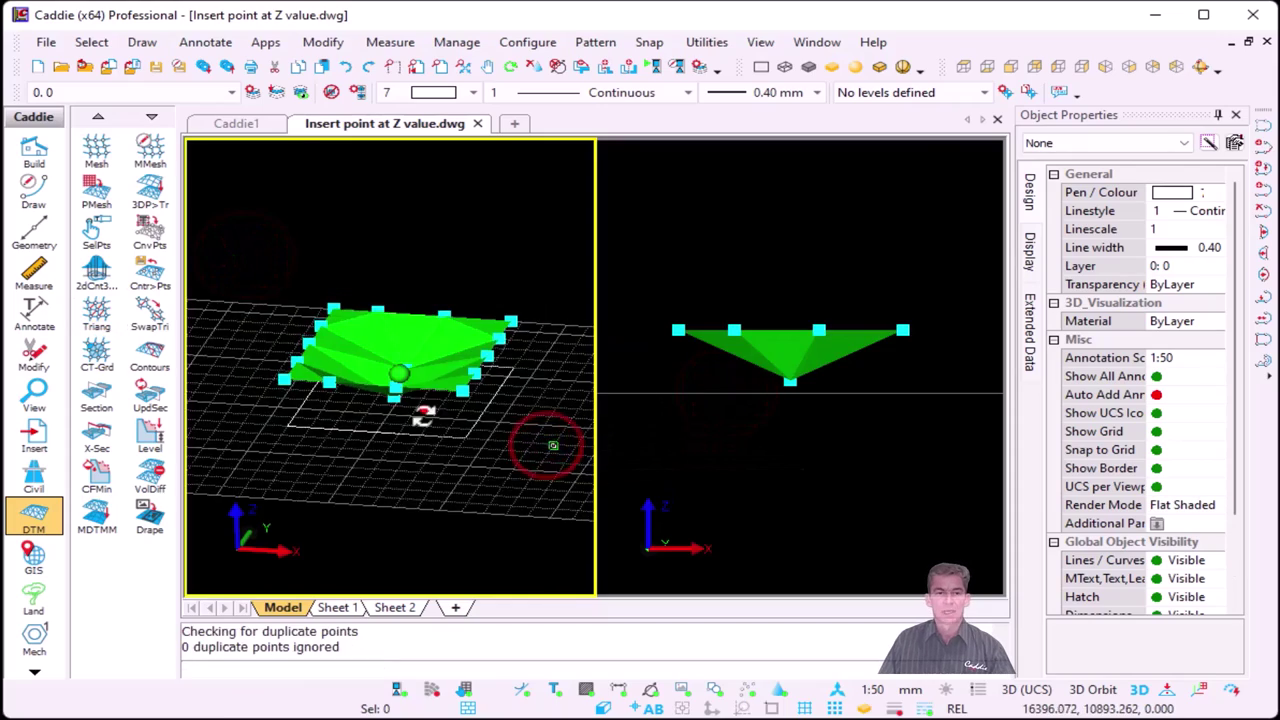
middle_drag(425, 416, 400, 400)
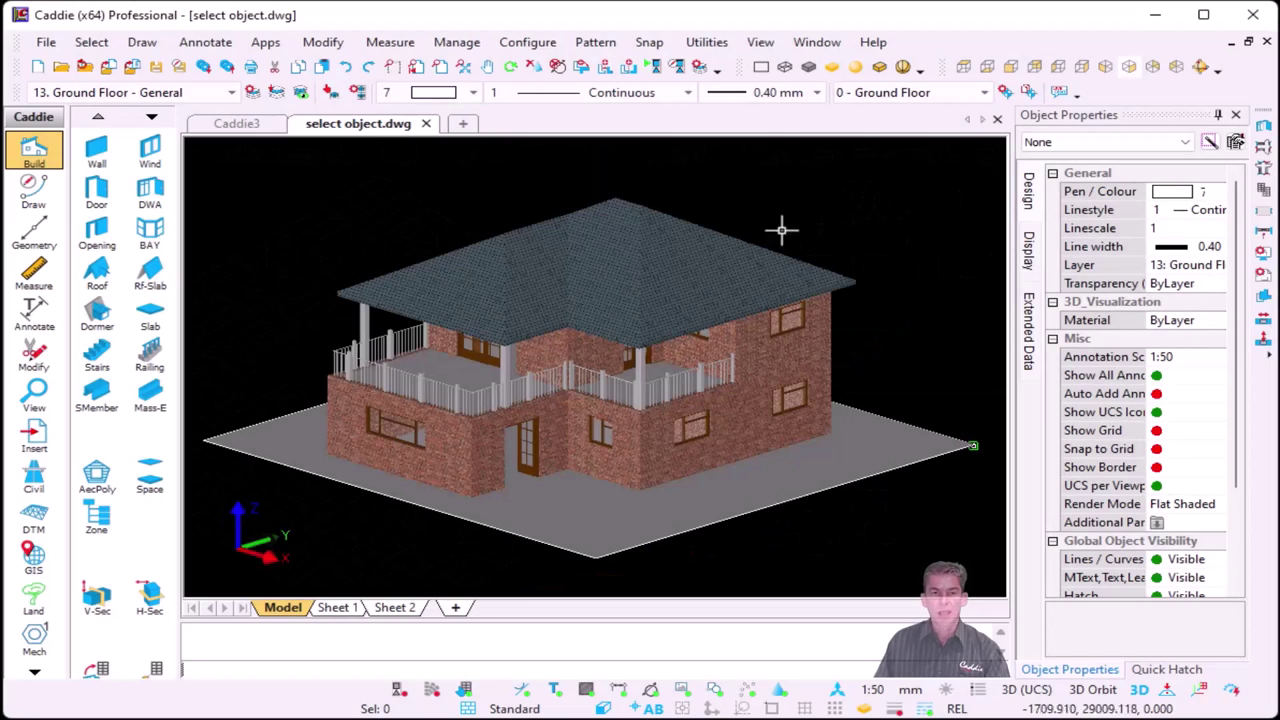
- Select a ground-floor window, orbit around it, then go to plan view and back to isometric
click(400, 430)
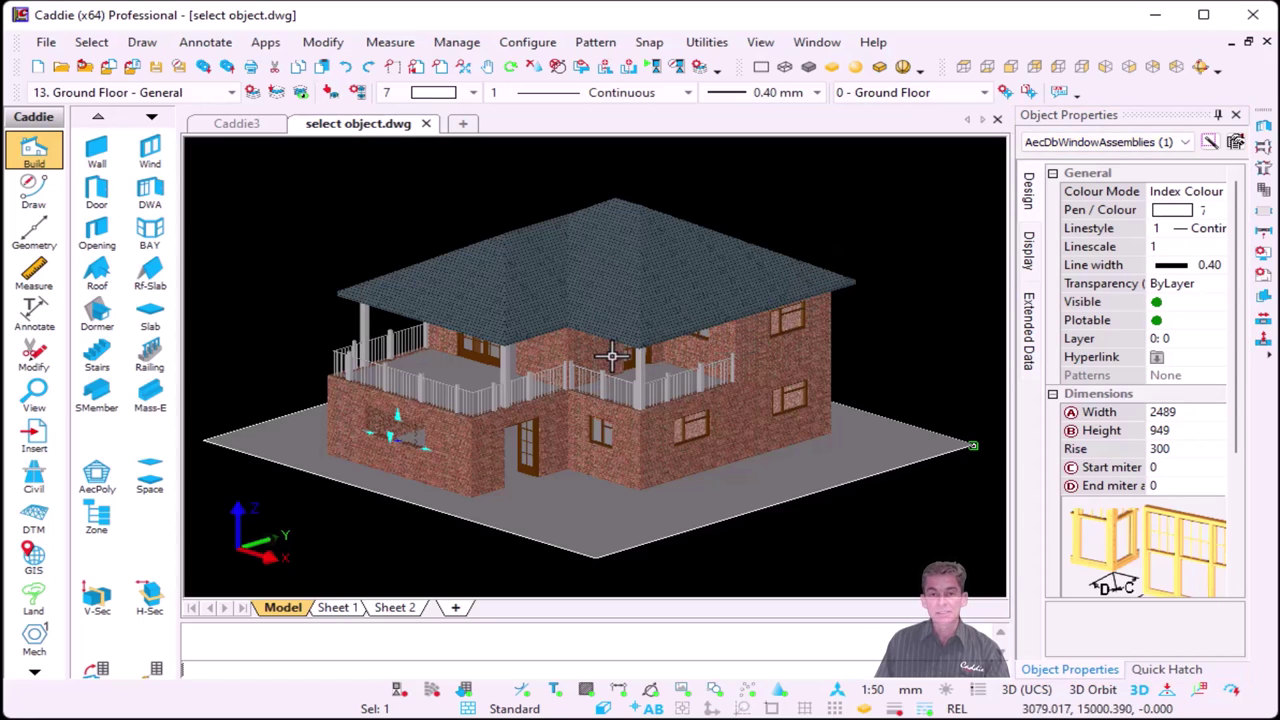
shift+middle_drag(565, 372, 802, 321)
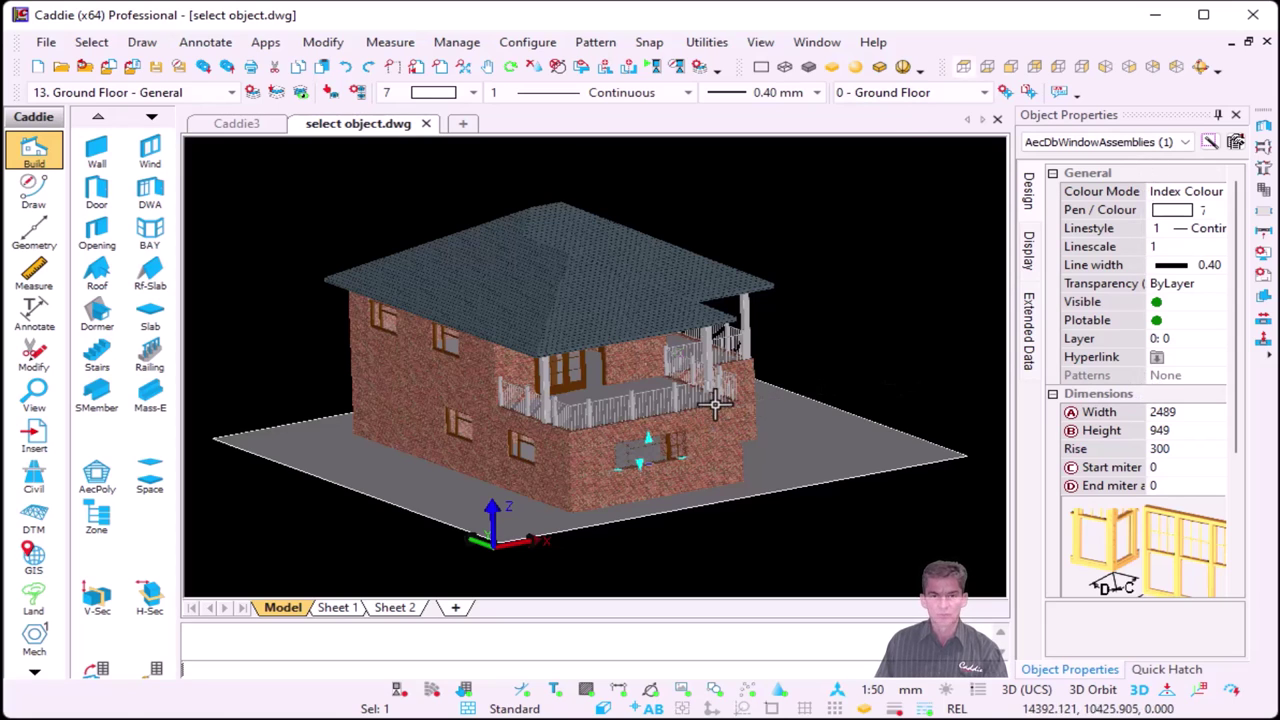
key(ctrl+shift+t)
scroll(531, 574, up, 5)
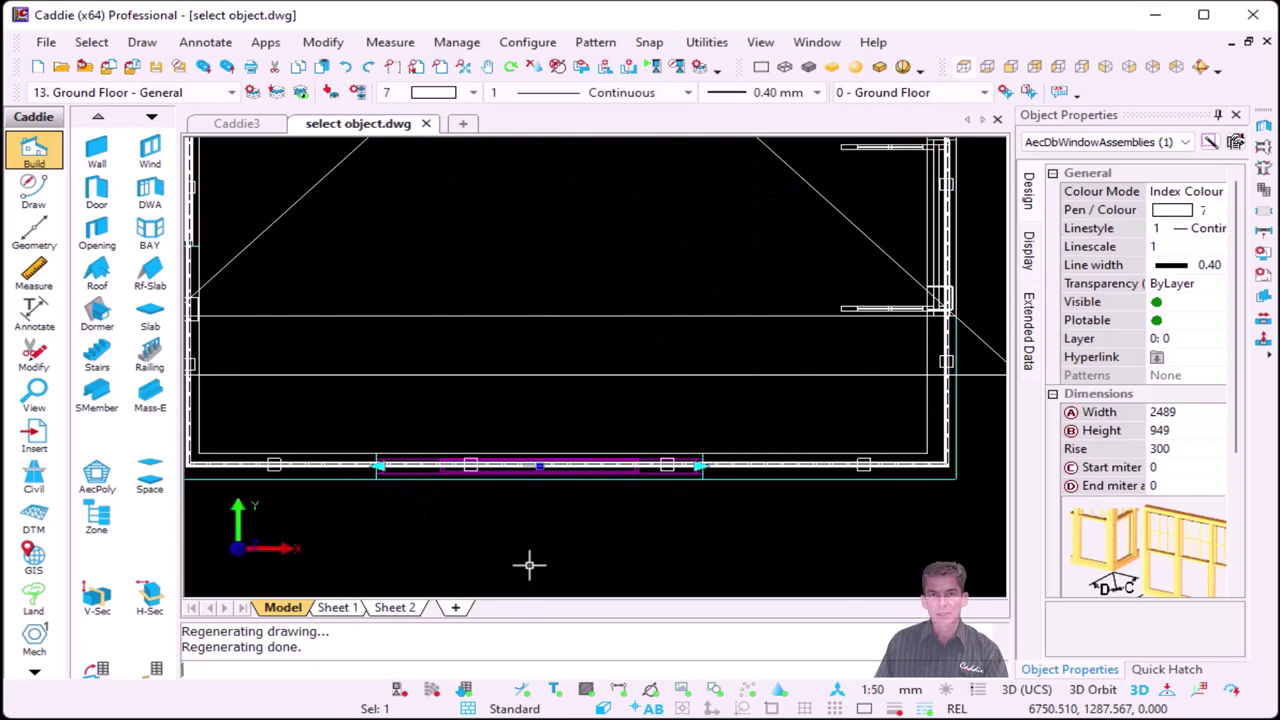
click(1105, 67)
scroll(700, 535, up, 3)
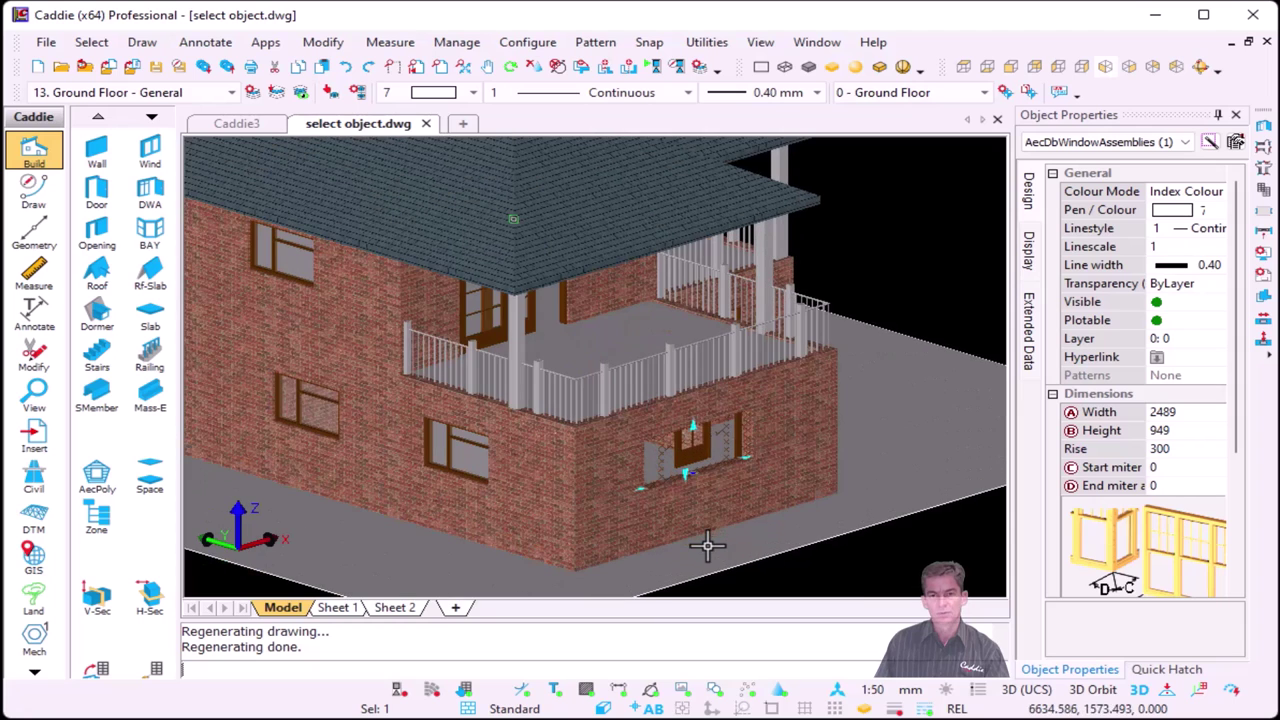
- Cycle hidden-line, wireframe and shaded display, deselect, and orbit to the balcony side
click(809, 68)
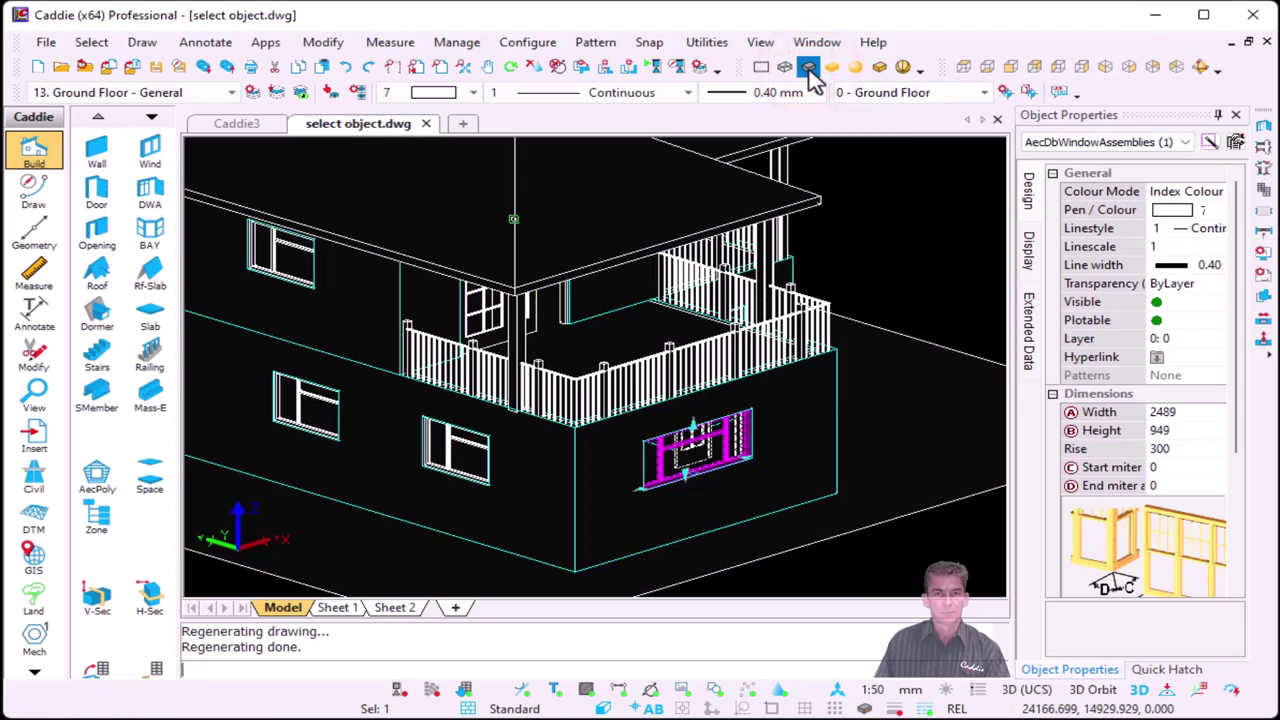
click(786, 67)
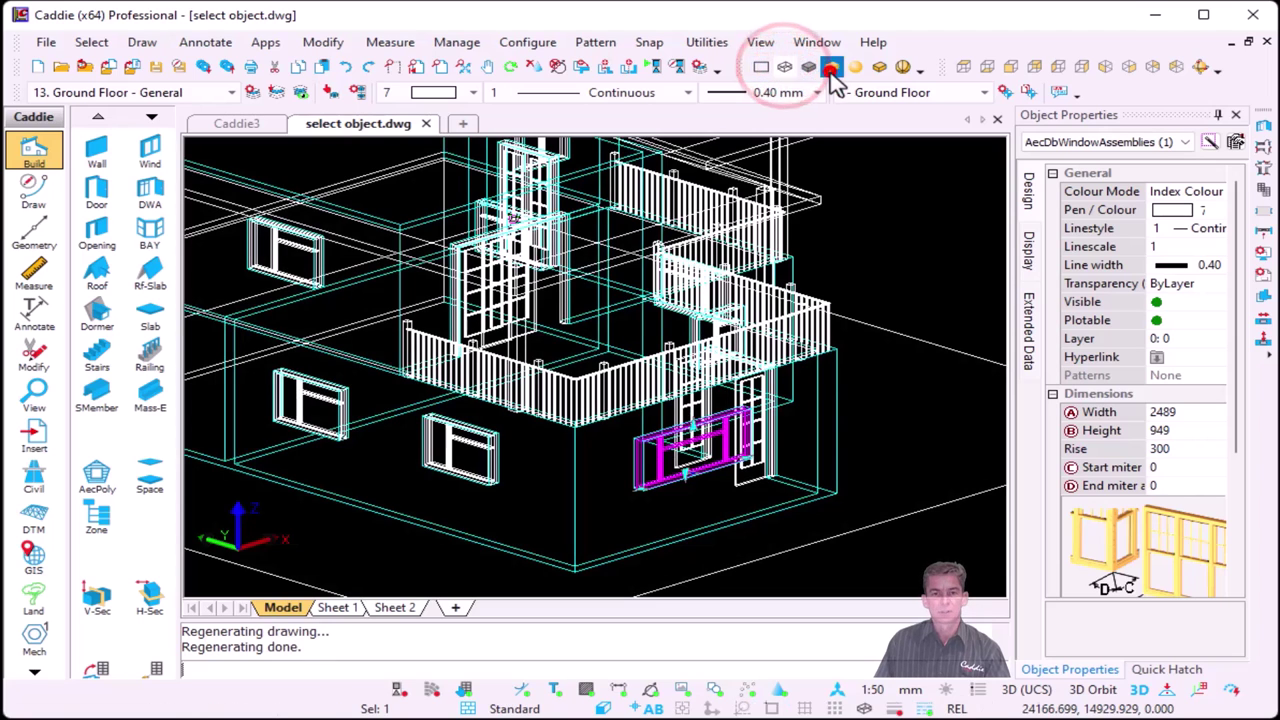
click(832, 67)
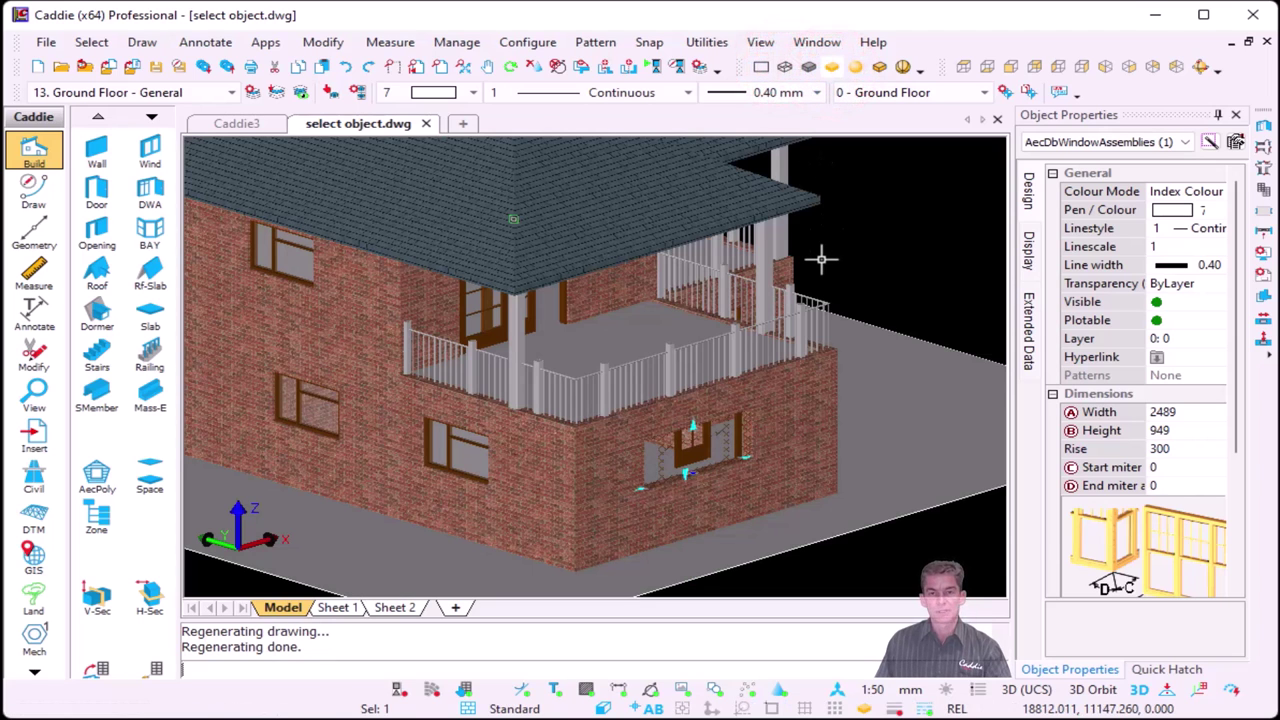
key(Escape)
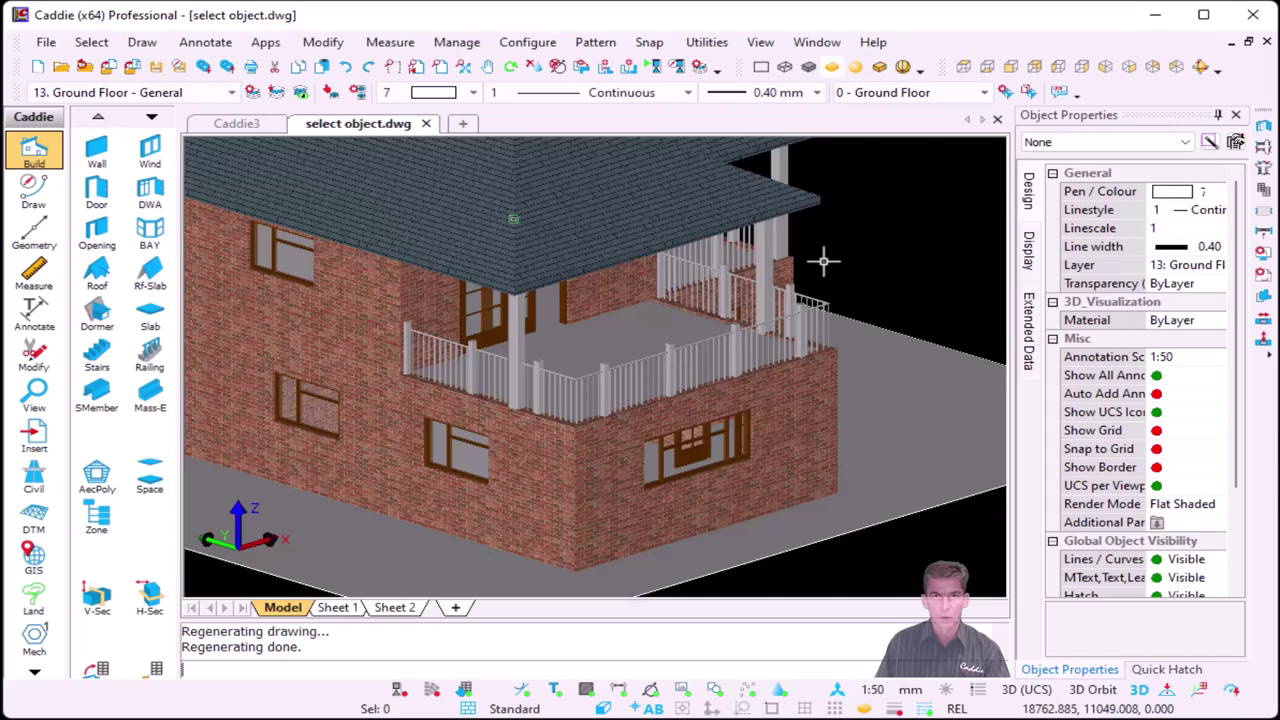
scroll(824, 262, down, 5)
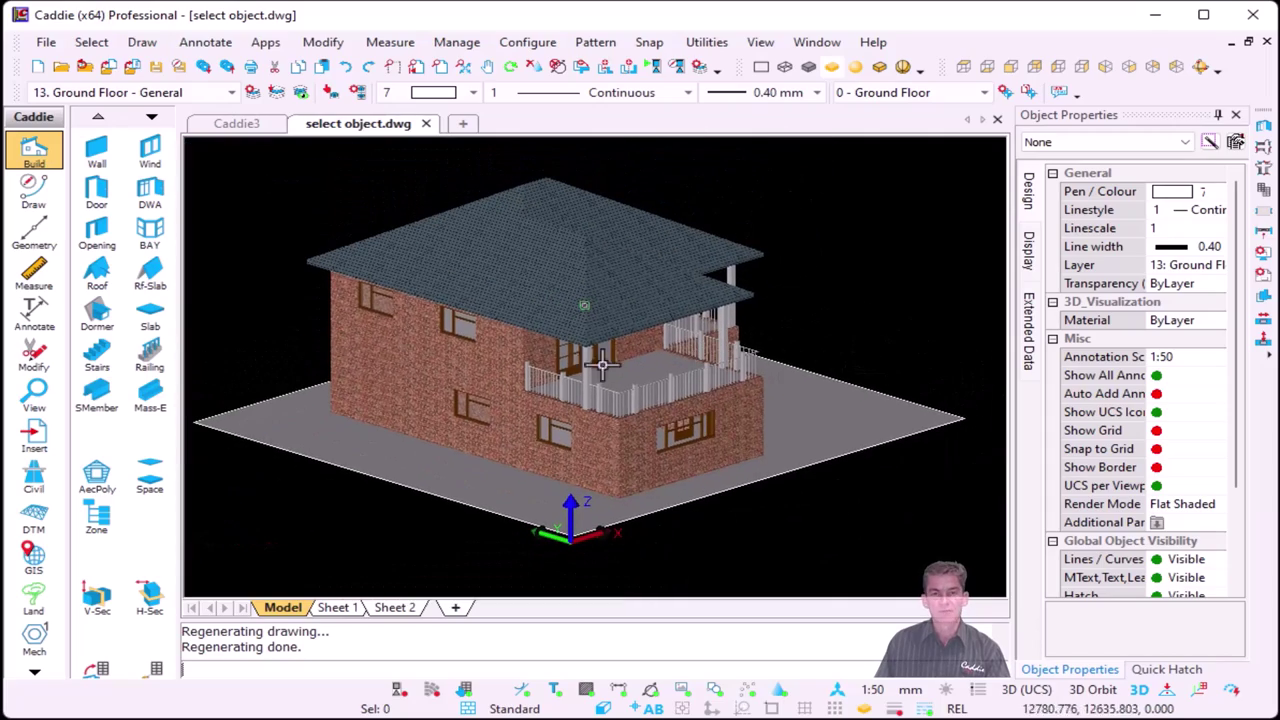
mouse_move(680, 372)
middle_down()
mouse_move(663, 451)
mouse_move(465, 372)
mouse_move(663, 374)
mouse_move(651, 429)
mouse_move(657, 371)
mouse_move(580, 397)
middle_up()
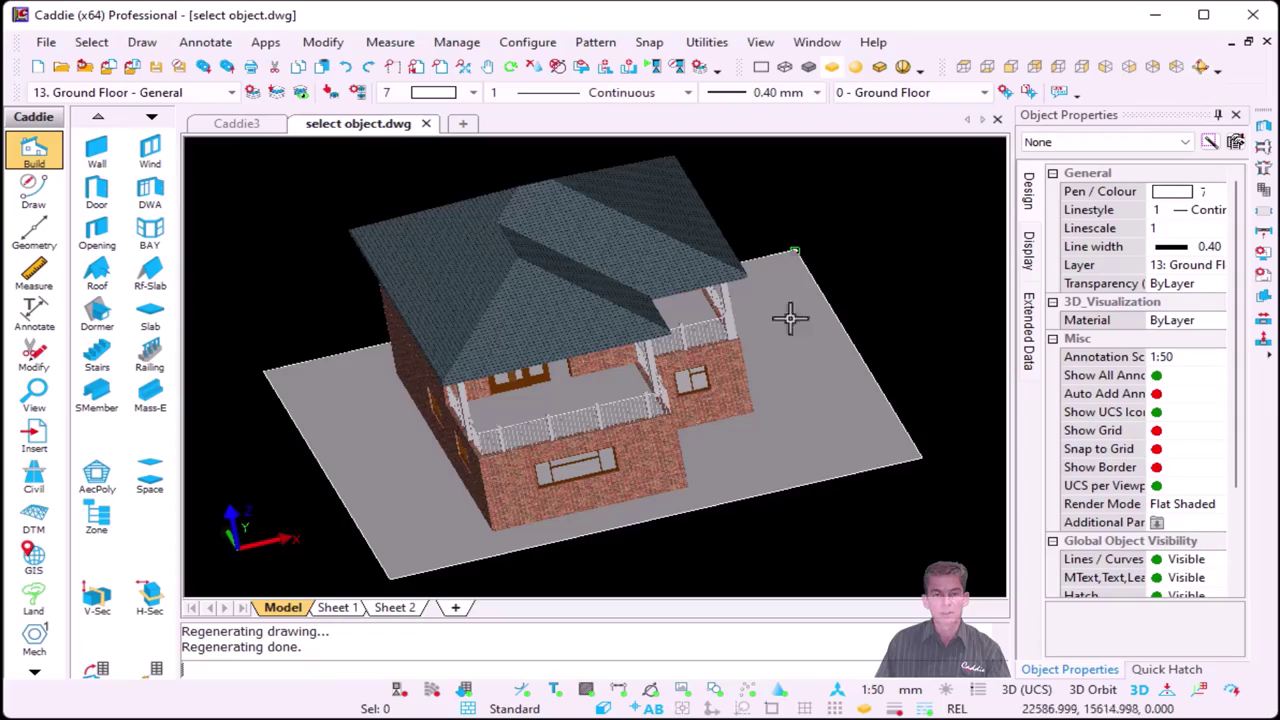
drag(423, 518, 429, 409)
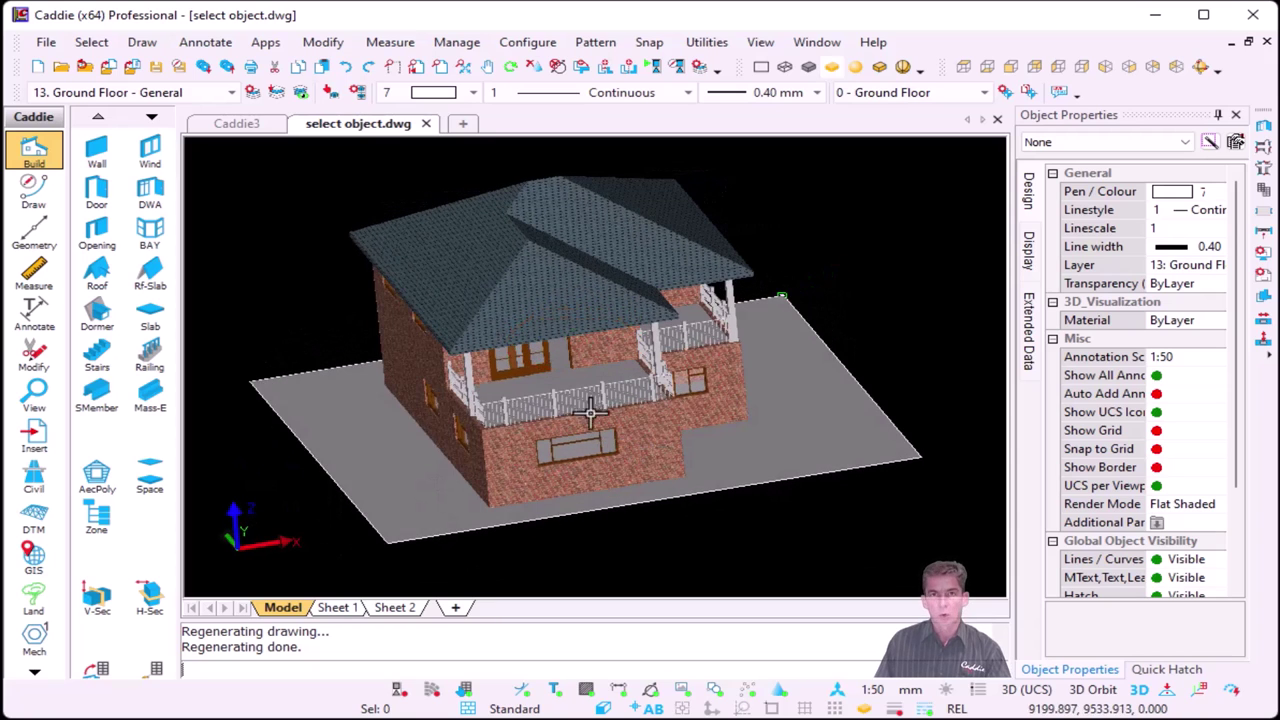
mouse_move(600, 435)
mouse_down()
mouse_move(571, 428)
mouse_move(600, 470)
mouse_up()
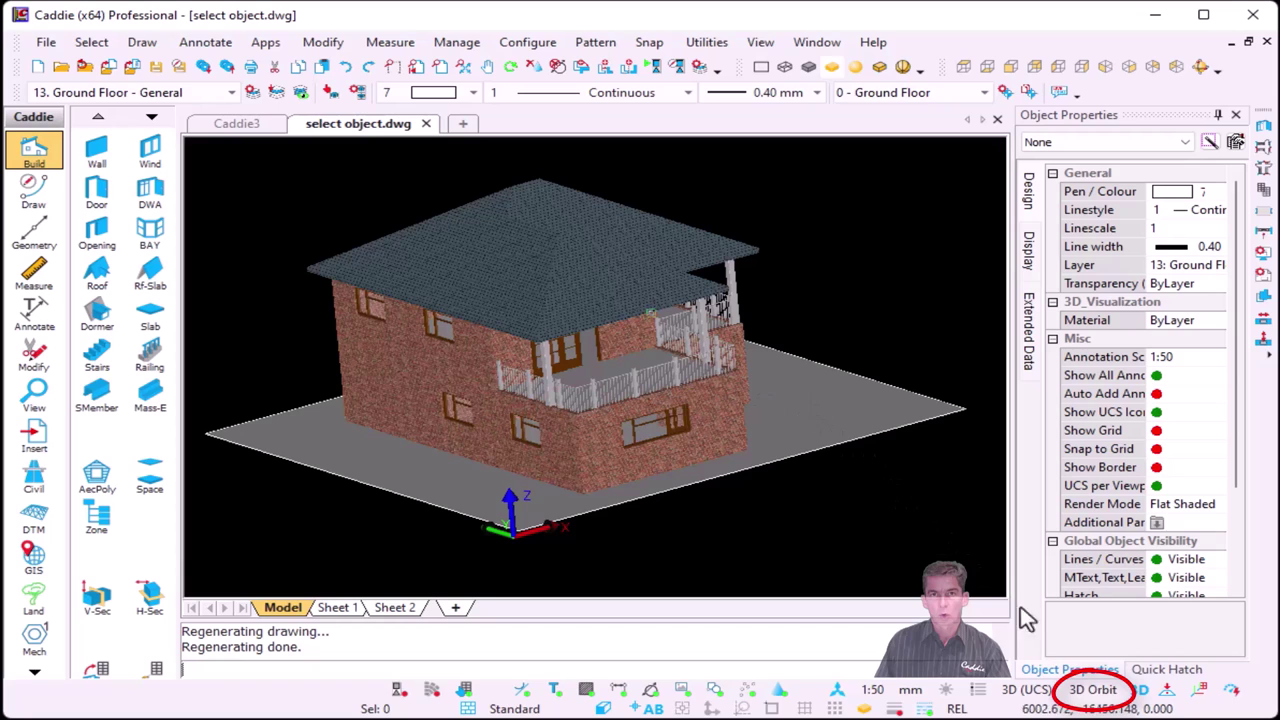
- Make the ground plane's right corner the custom 3D orbit rotation centre and orbit about it
click(1096, 697)
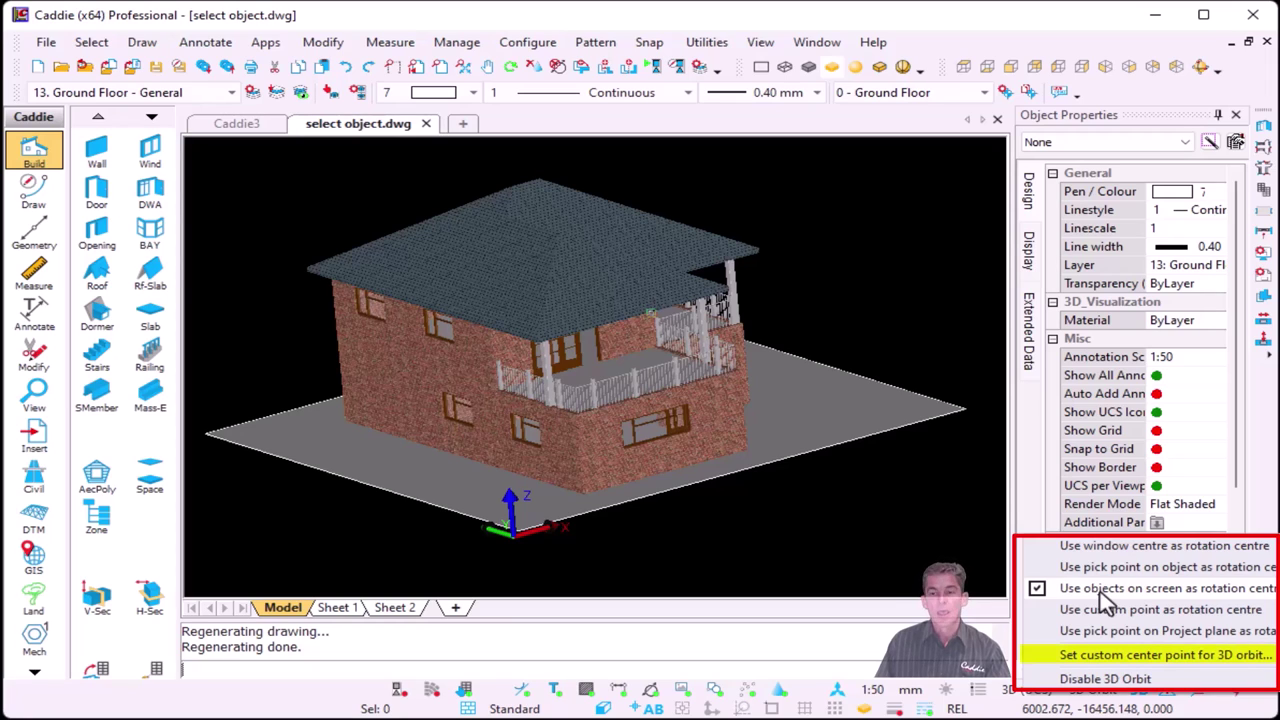
click(1083, 657)
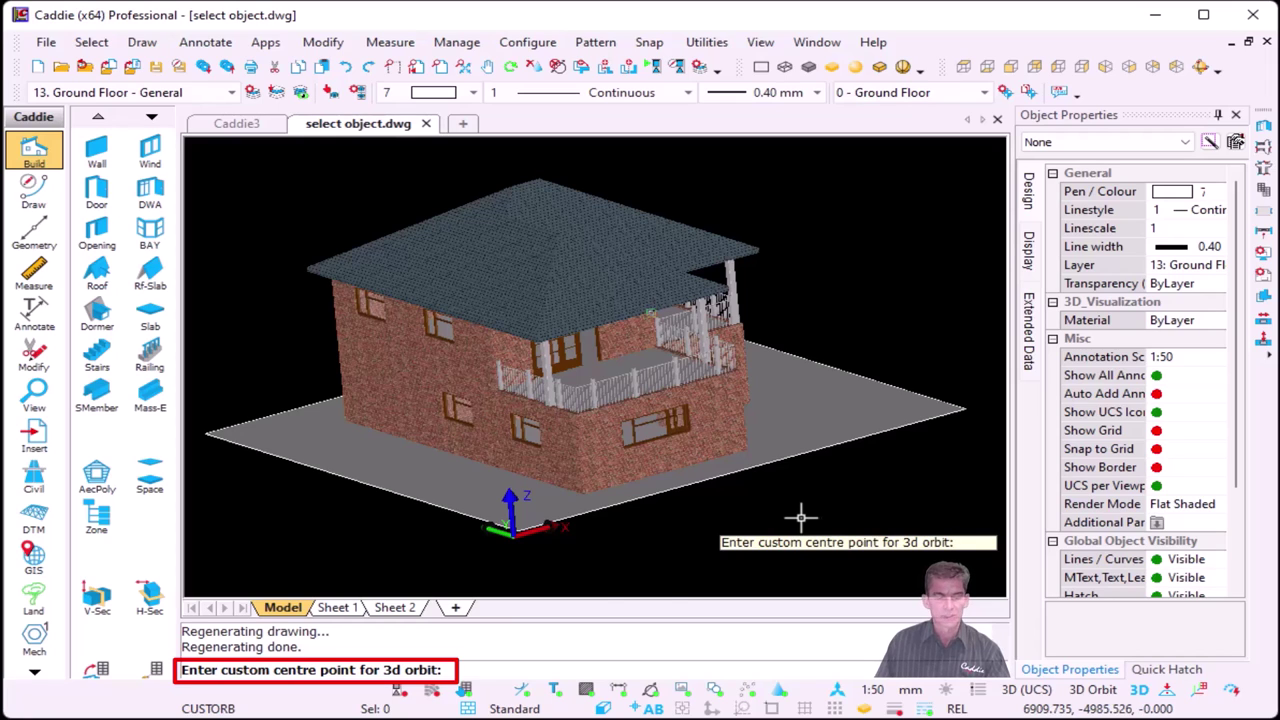
key(s)
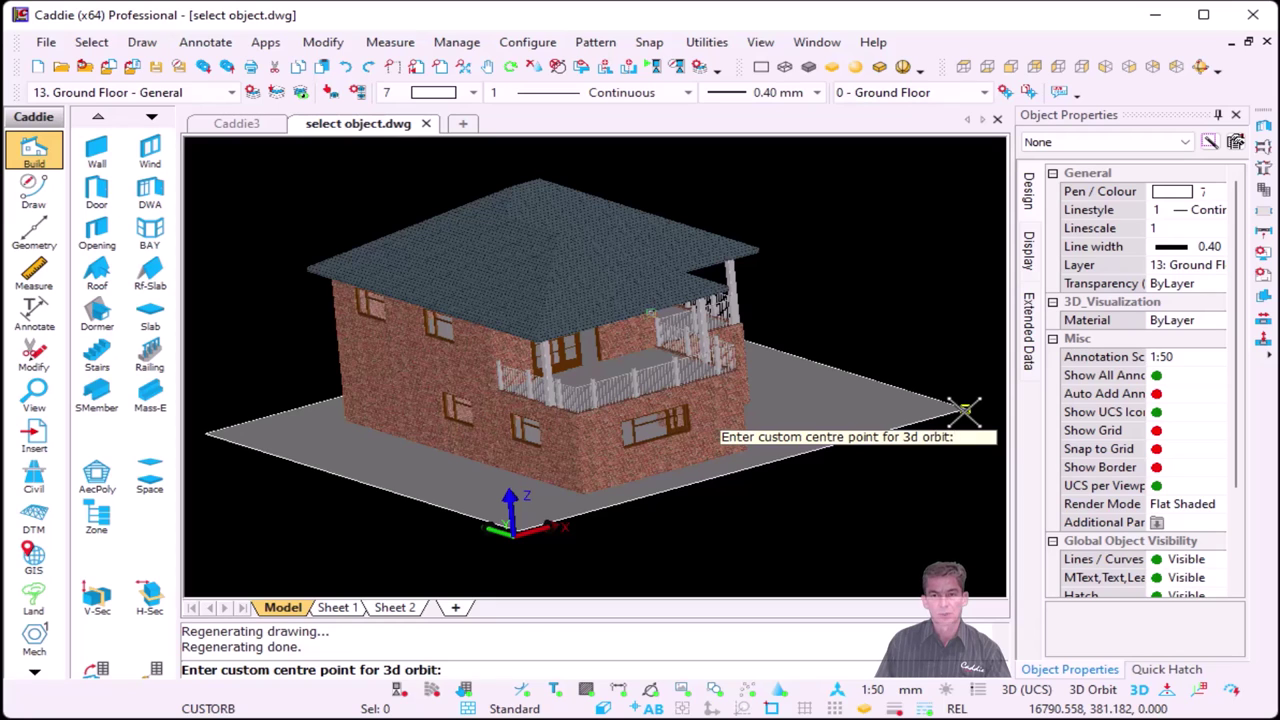
click(965, 410)
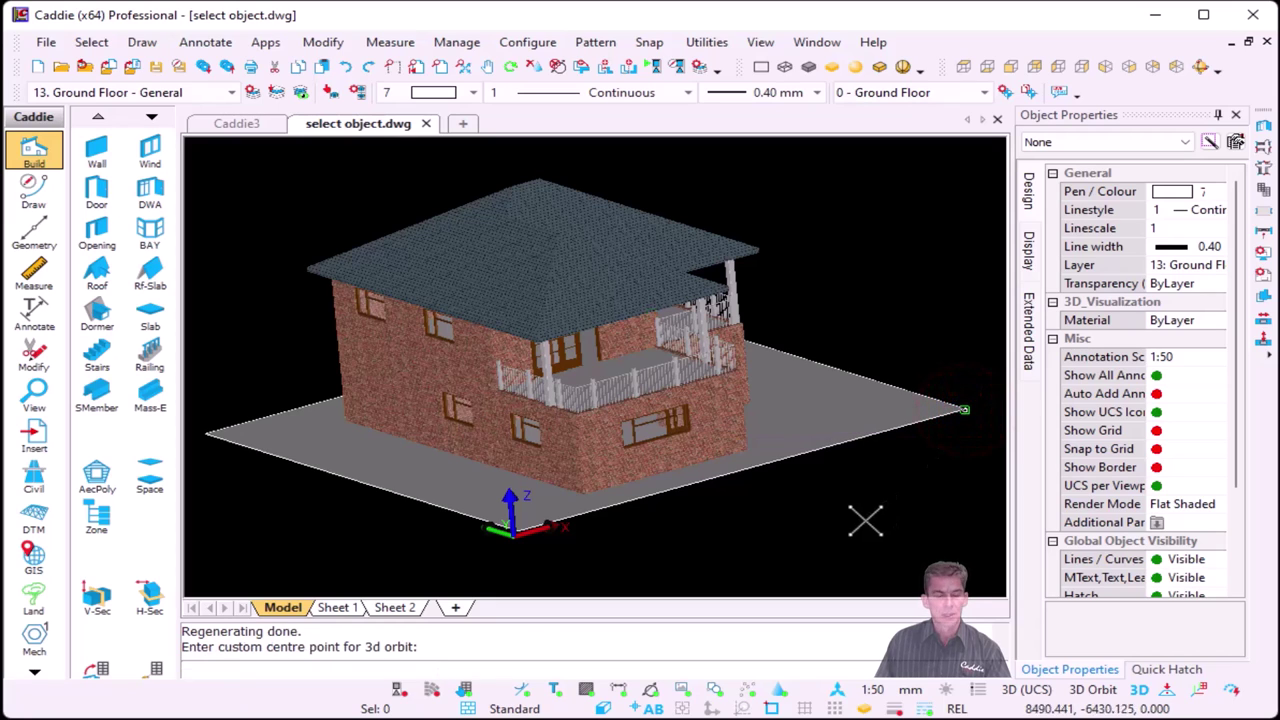
right_click(1093, 690)
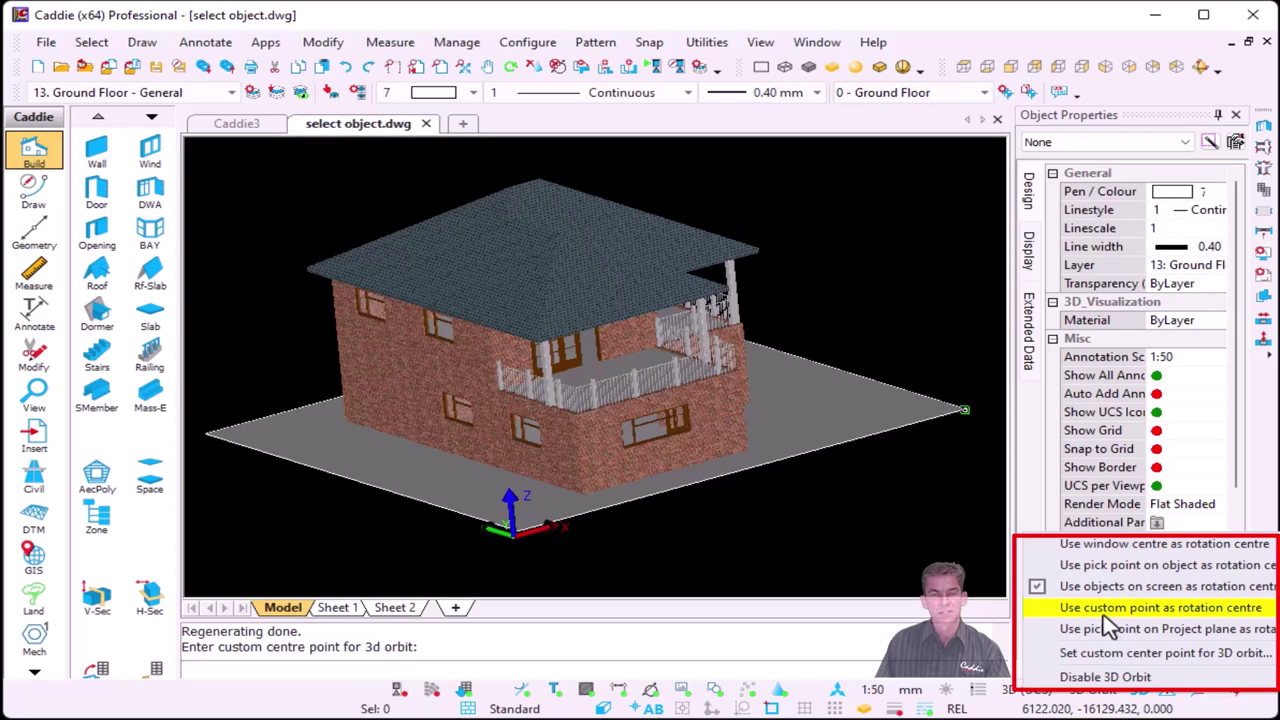
click(1106, 610)
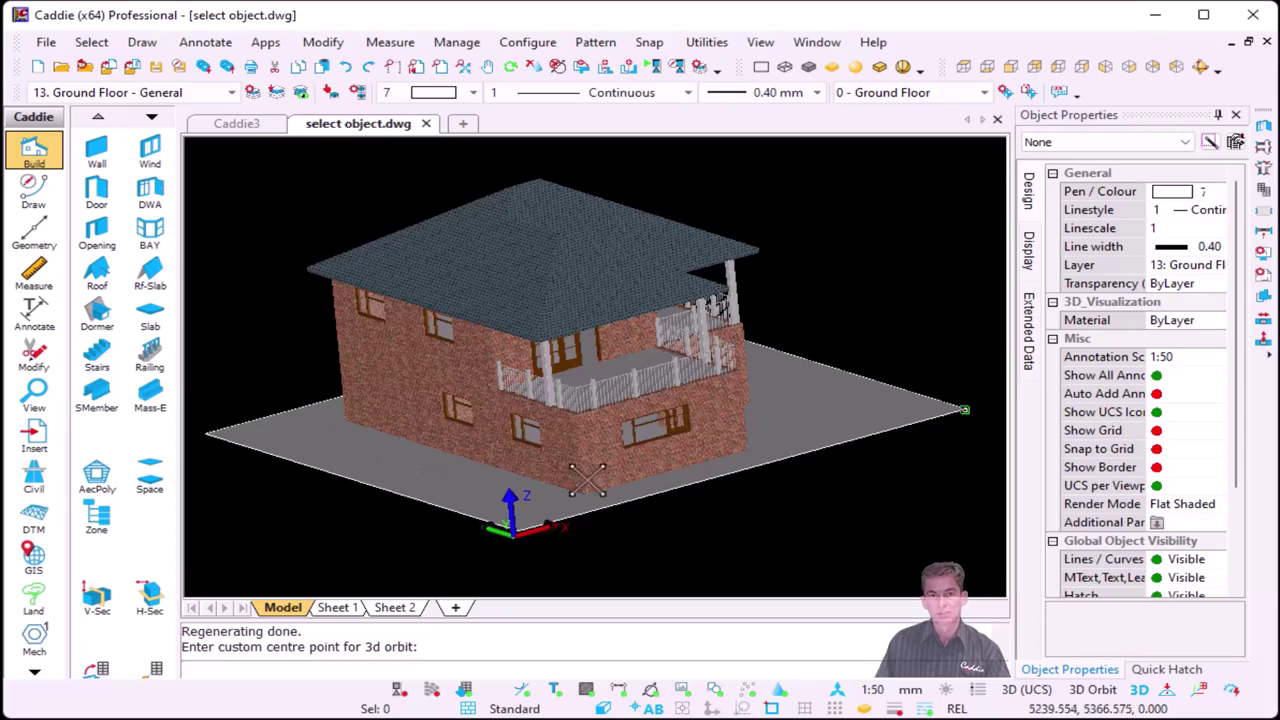
mouse_move(484, 490)
mouse_down()
mouse_move(455, 447)
mouse_move(426, 489)
mouse_move(543, 466)
mouse_move(498, 443)
mouse_move(449, 458)
mouse_move(437, 507)
mouse_move(466, 505)
mouse_move(434, 403)
mouse_move(463, 506)
mouse_move(526, 491)
mouse_move(500, 471)
mouse_move(440, 478)
mouse_up()
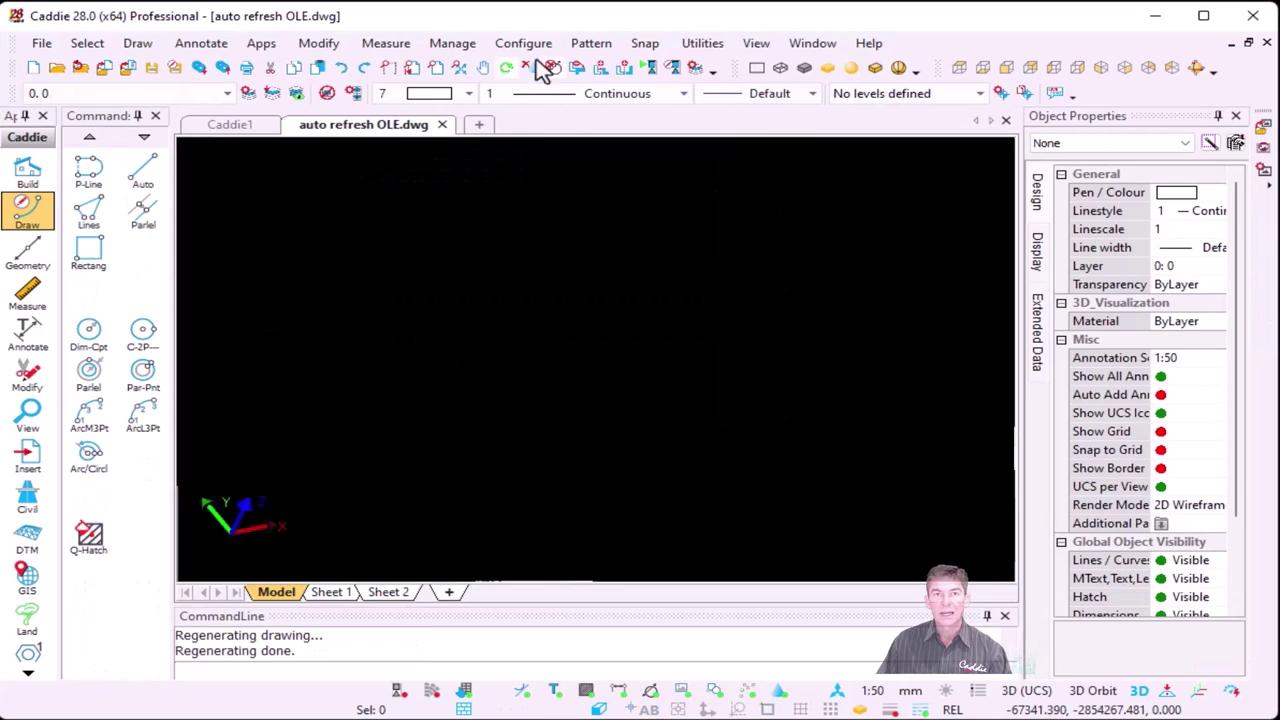
- Check the Orbit environment settings: Show Orbit Center Yes, size 10, colour 65280
click(523, 43)
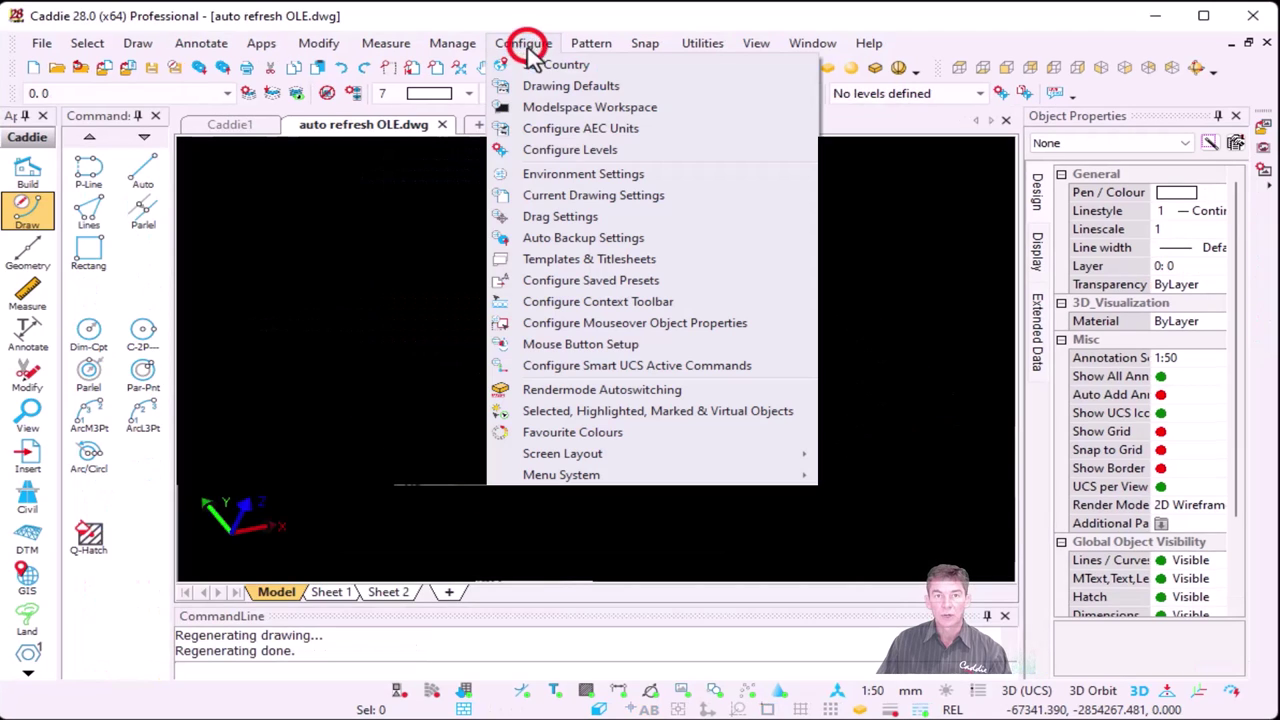
click(617, 174)
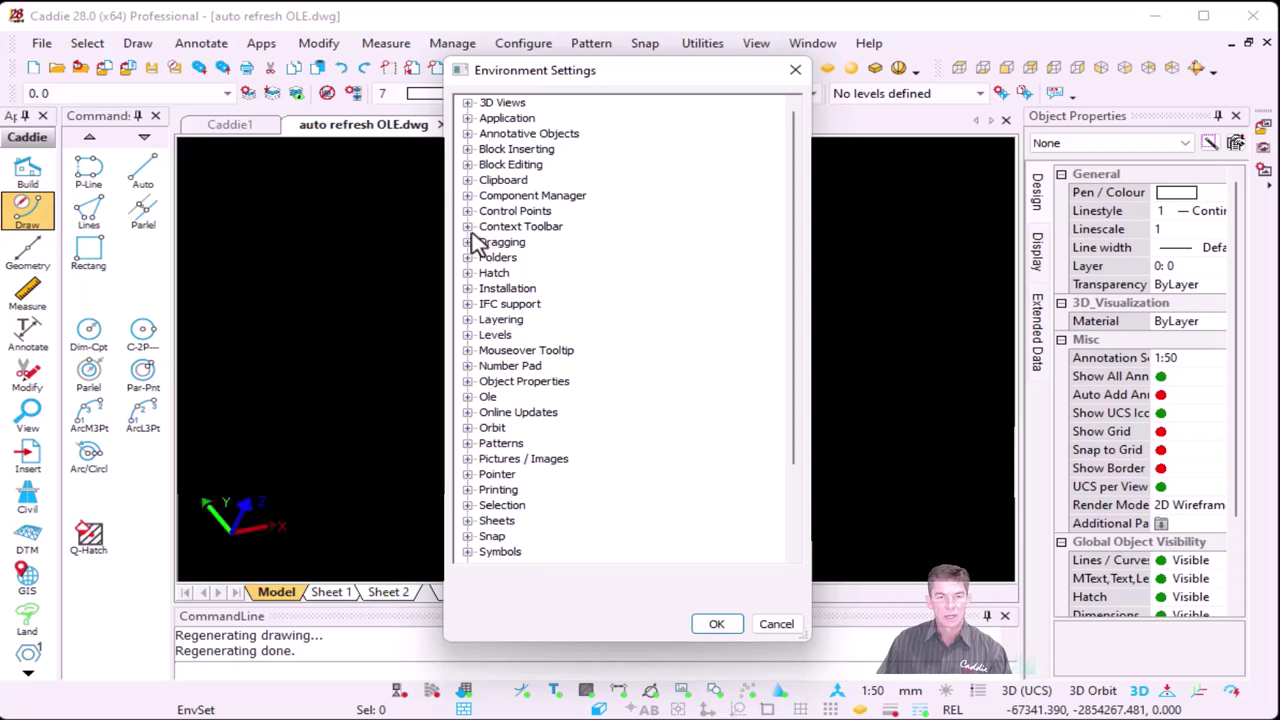
click(467, 428)
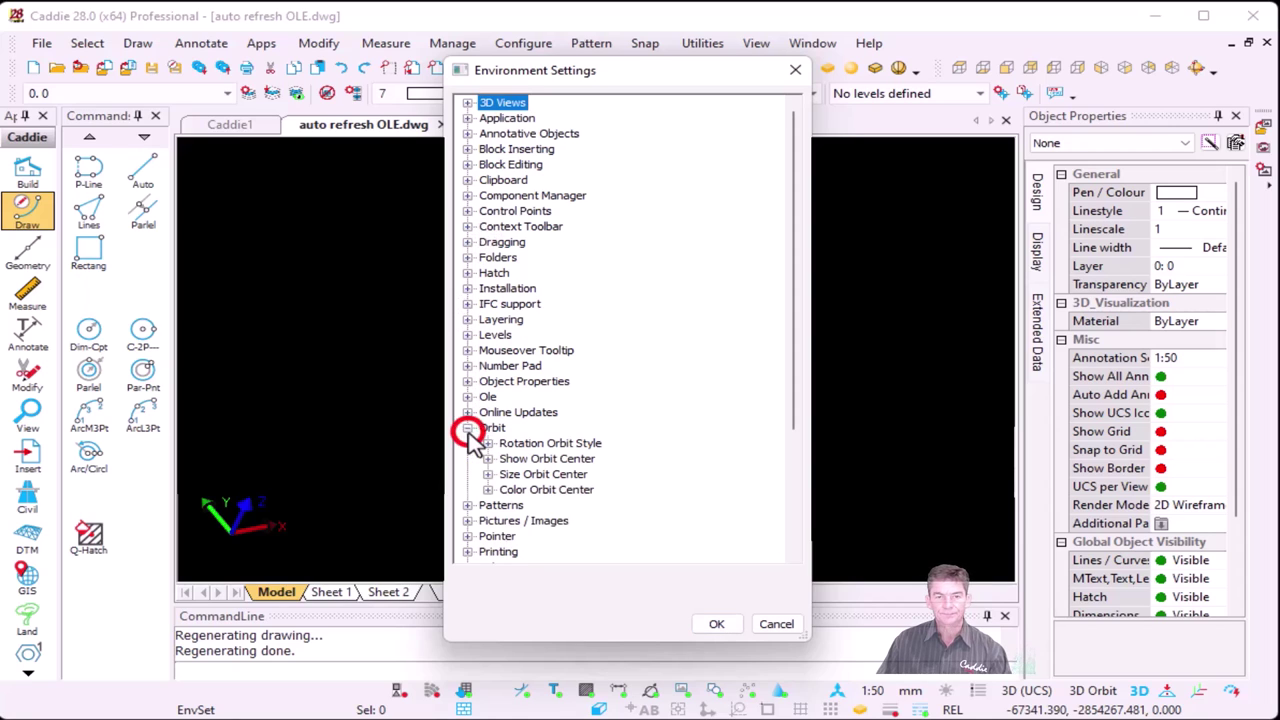
scroll(488, 450, down, 2)
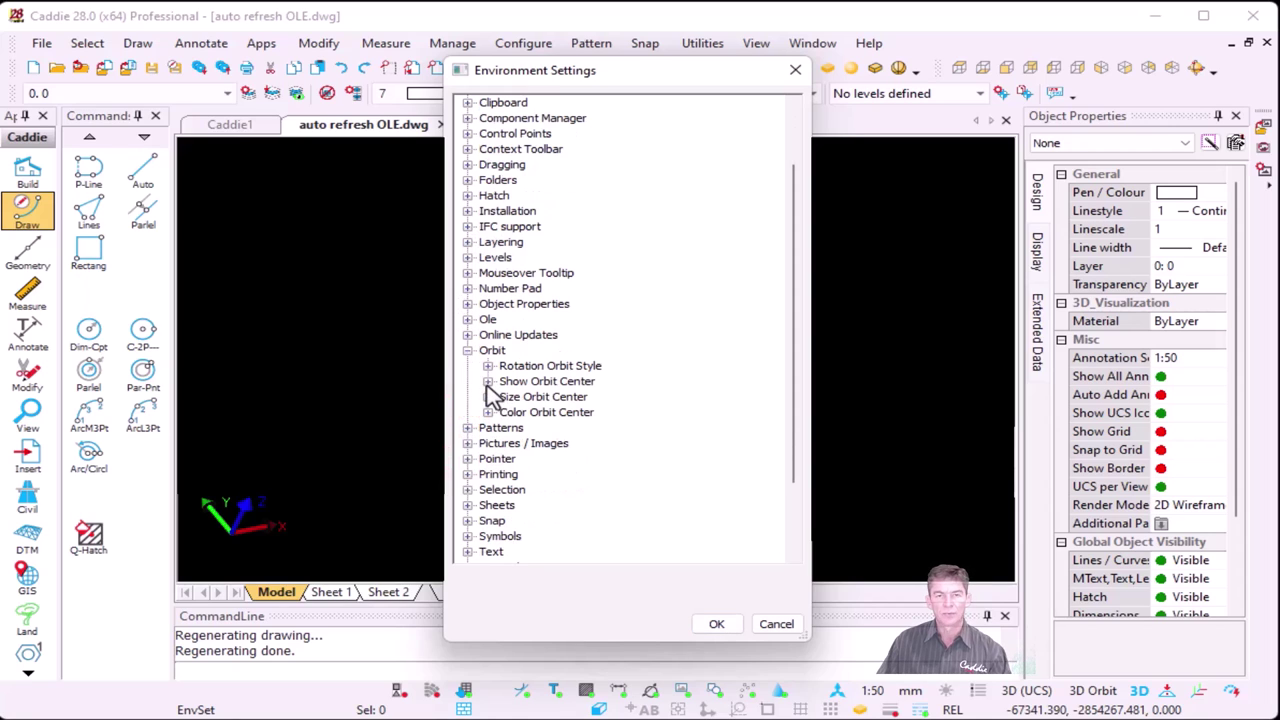
click(487, 381)
click(487, 412)
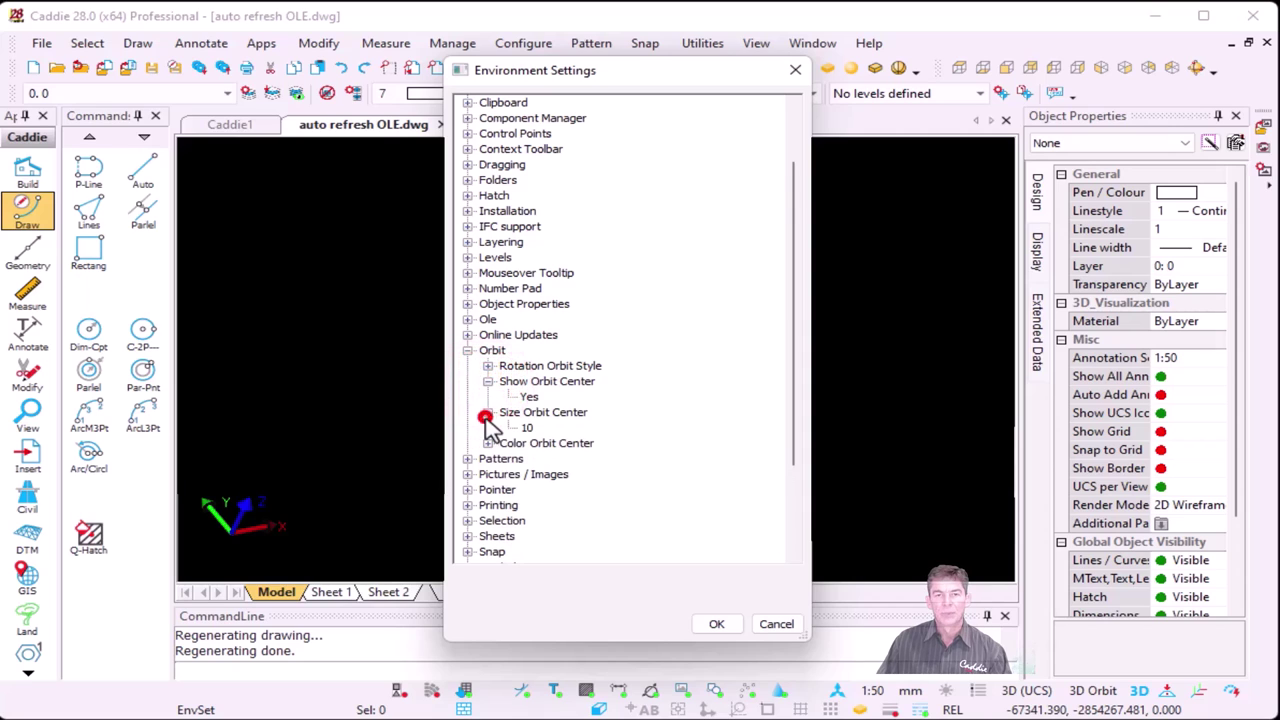
scroll(490, 395, down, 2)
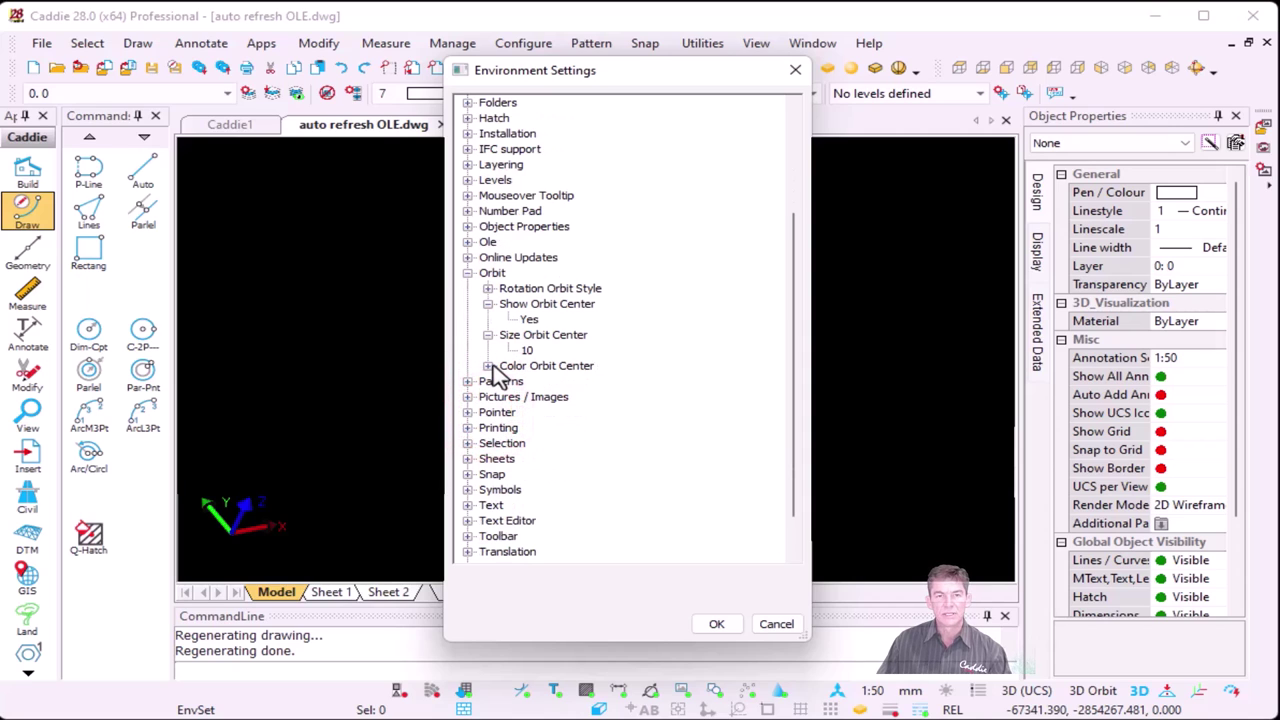
click(488, 366)
click(535, 381)
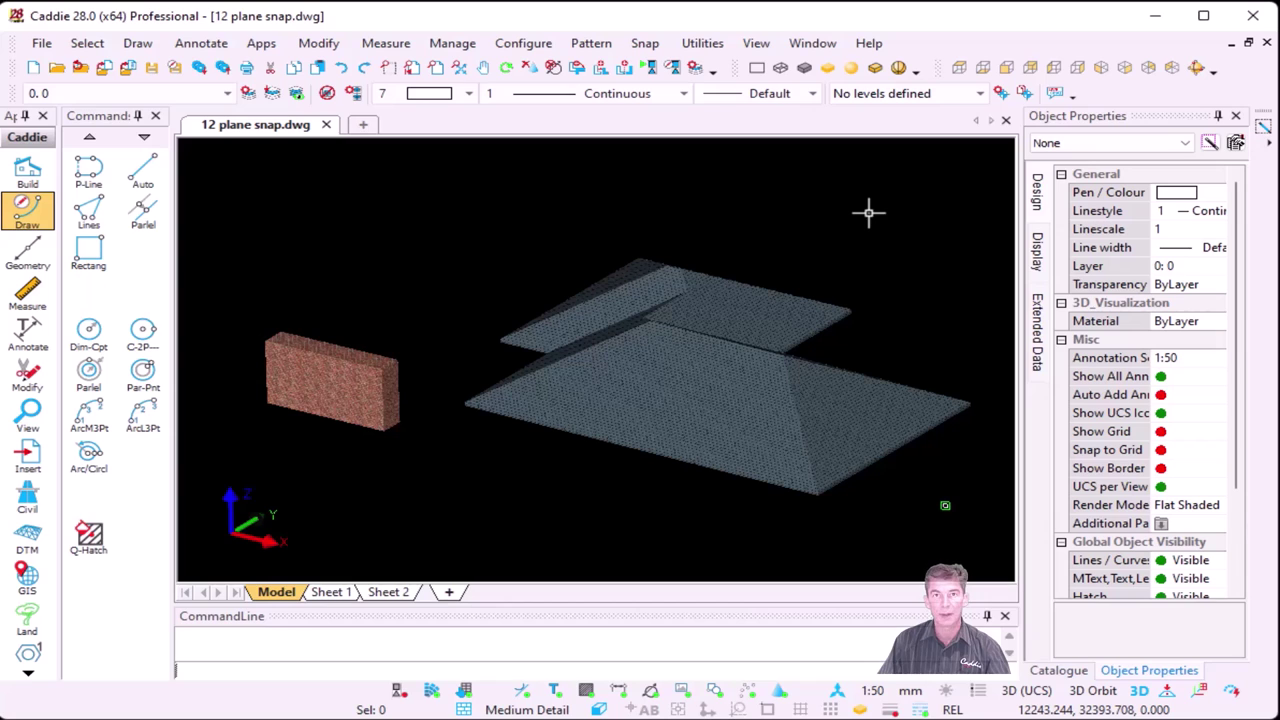
- Accept the SnapToPlane settings and set the 3D drawing mode to 3D (UCS Follow)
click(230, 537)
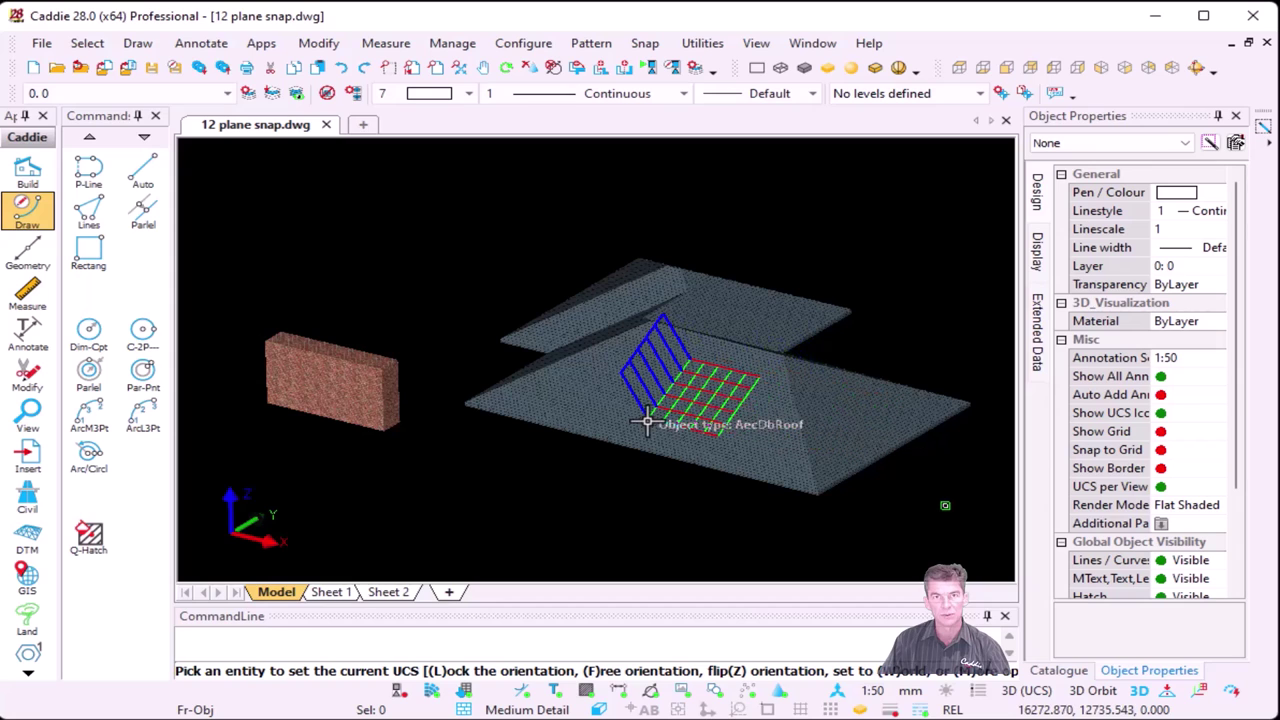
key(Escape)
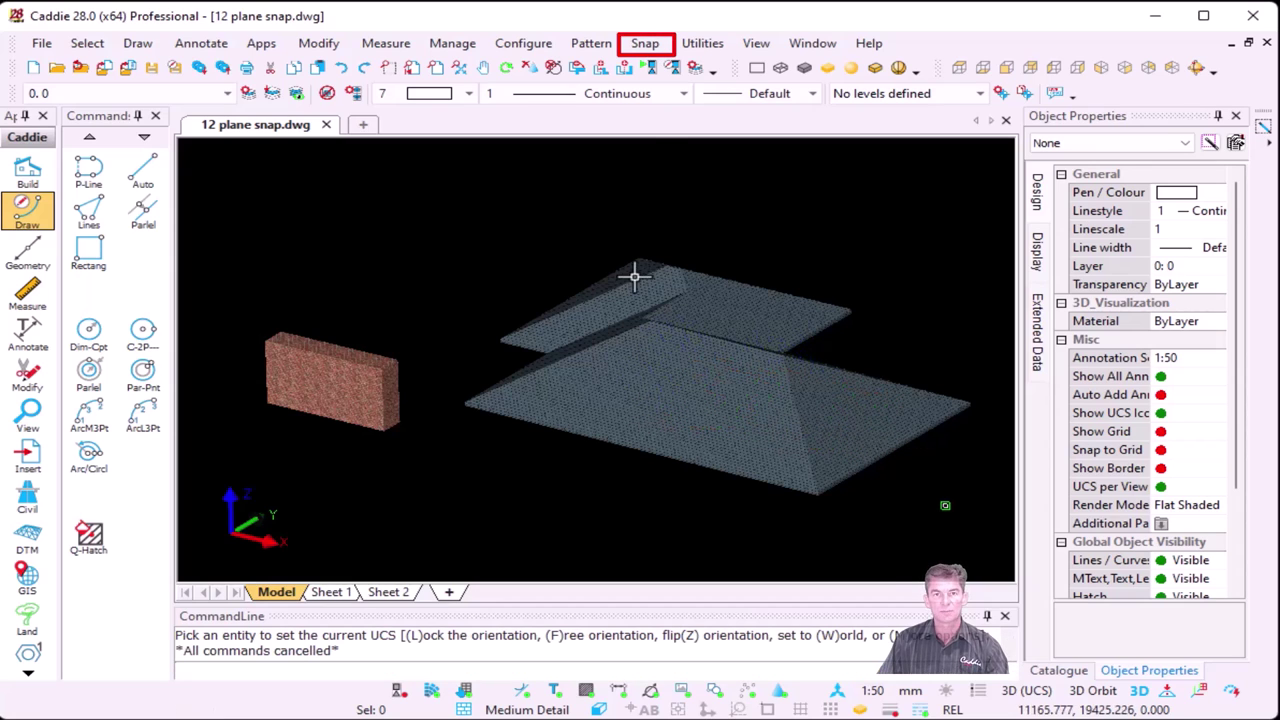
click(645, 43)
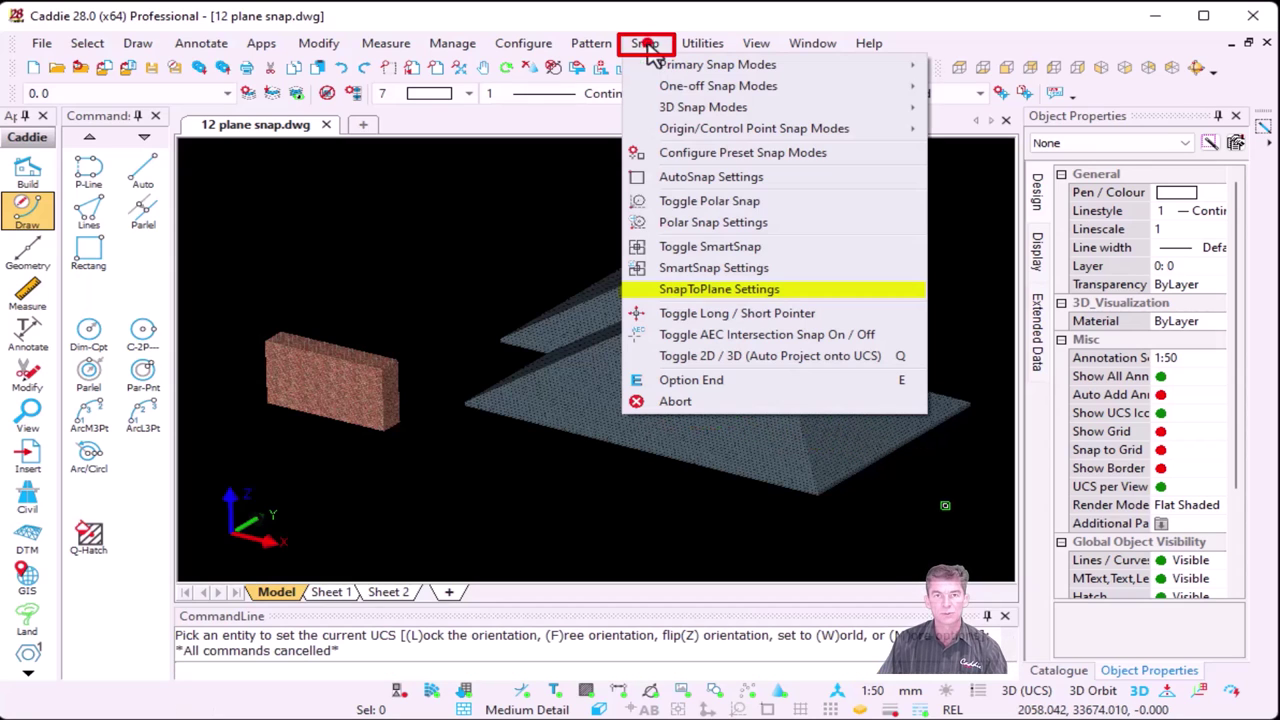
click(808, 292)
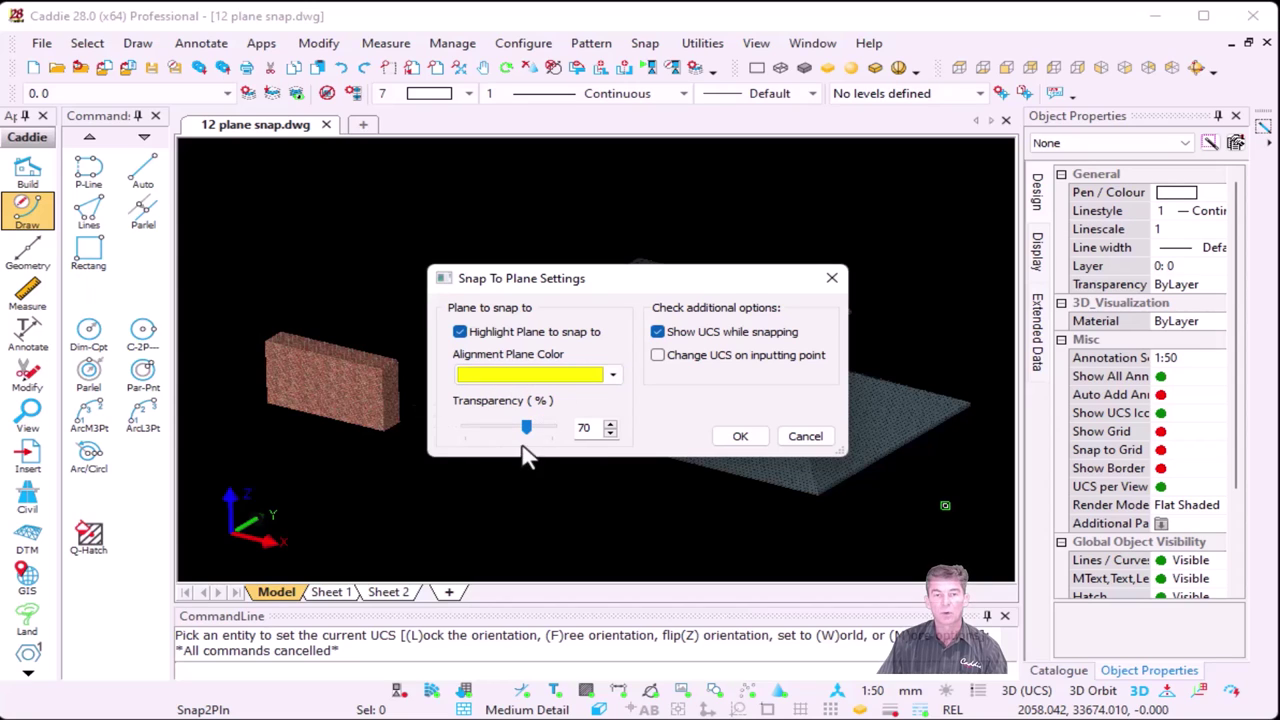
click(740, 436)
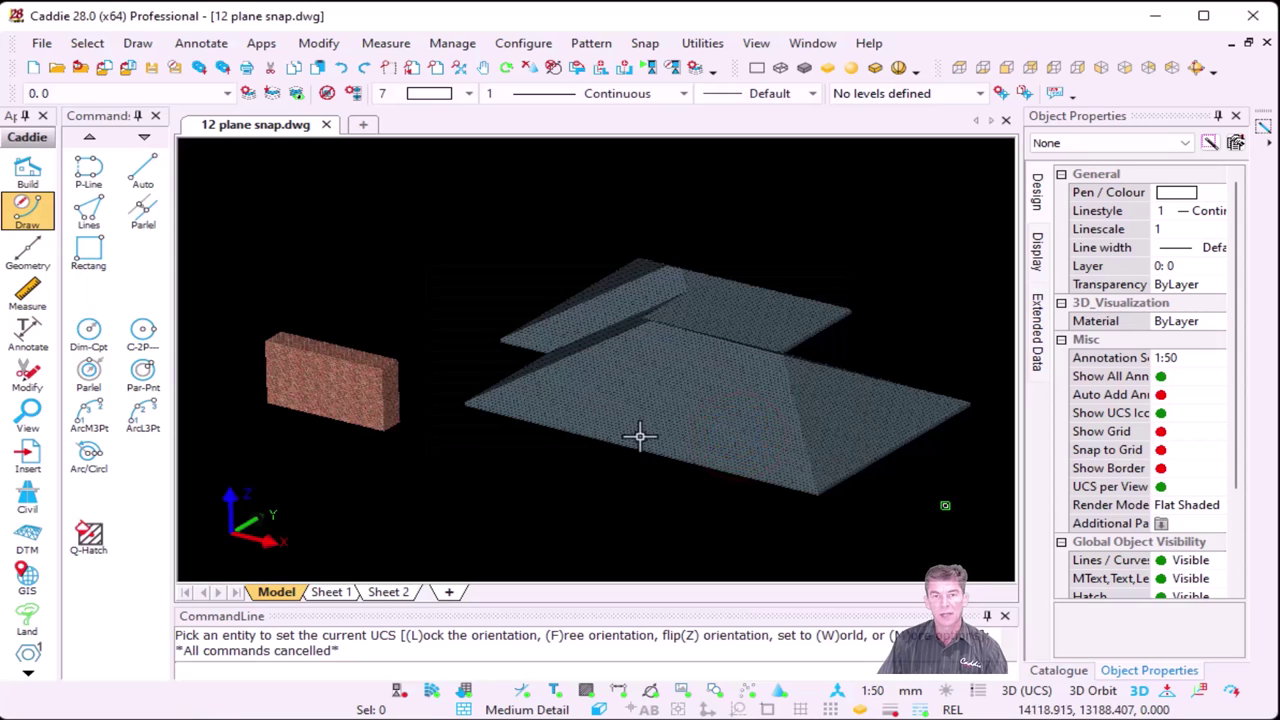
click(1028, 692)
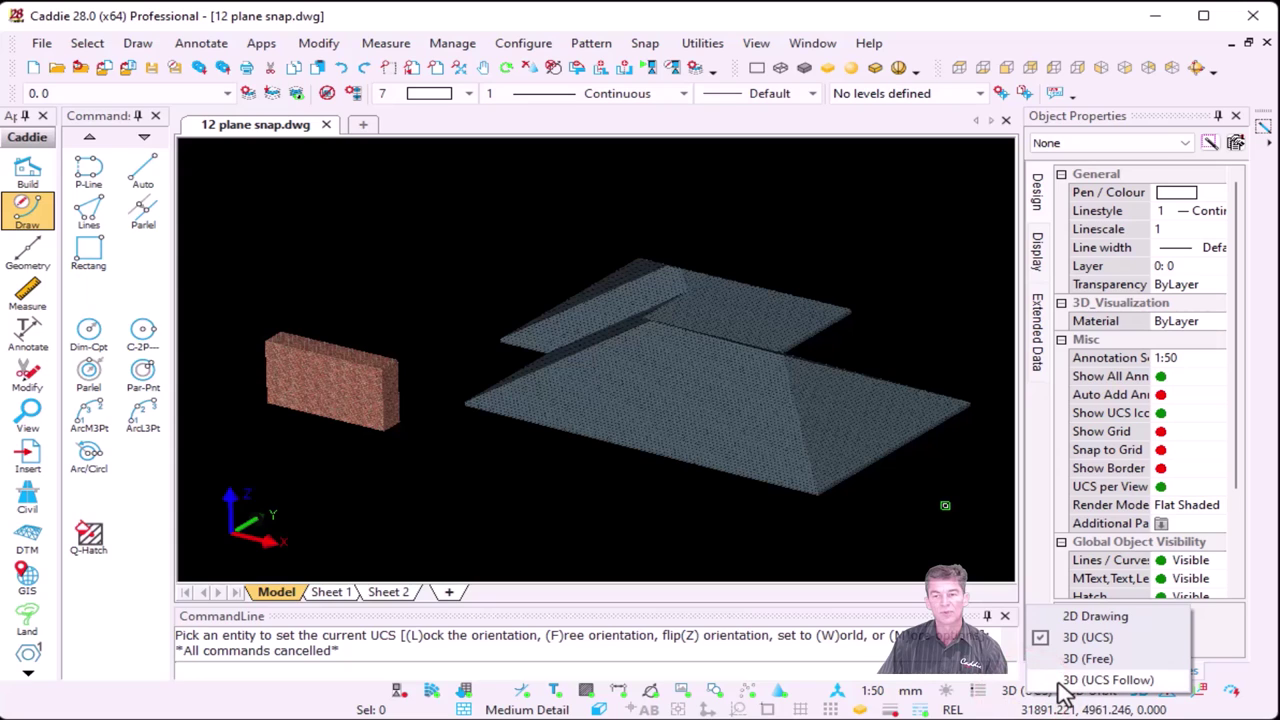
click(1060, 681)
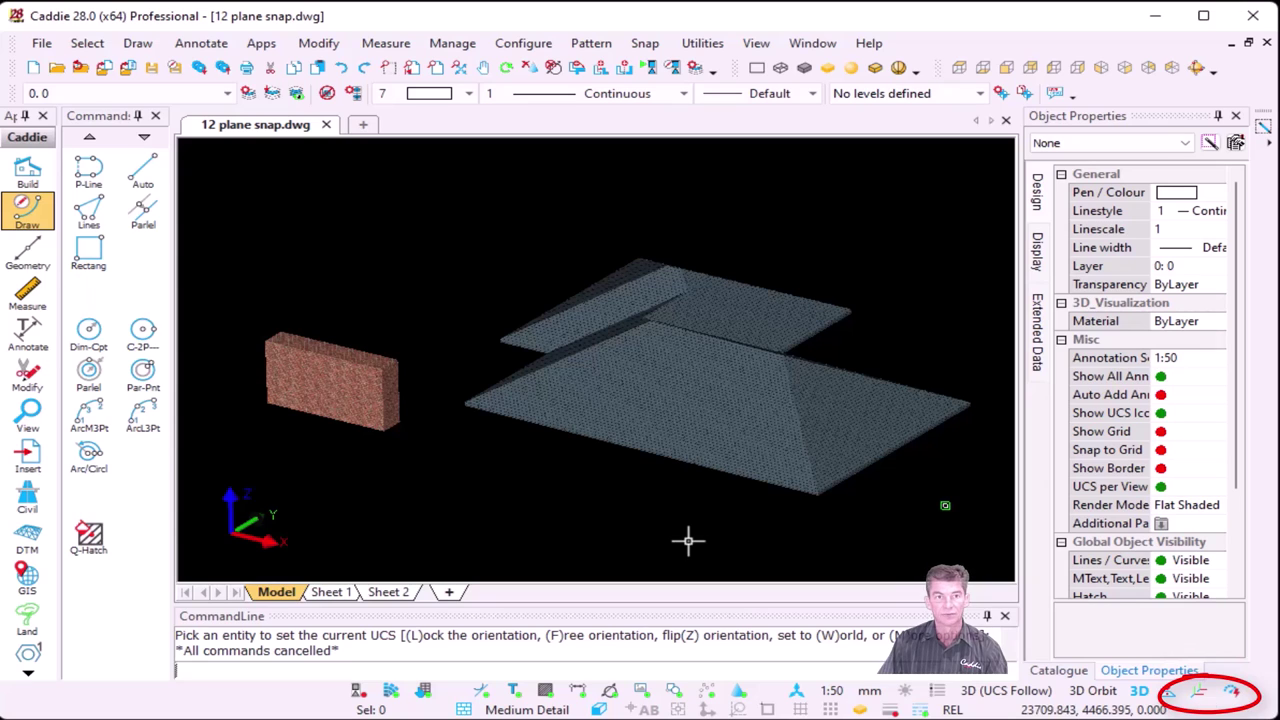
- Draw a line snapped to the brick wall face
click(27, 212)
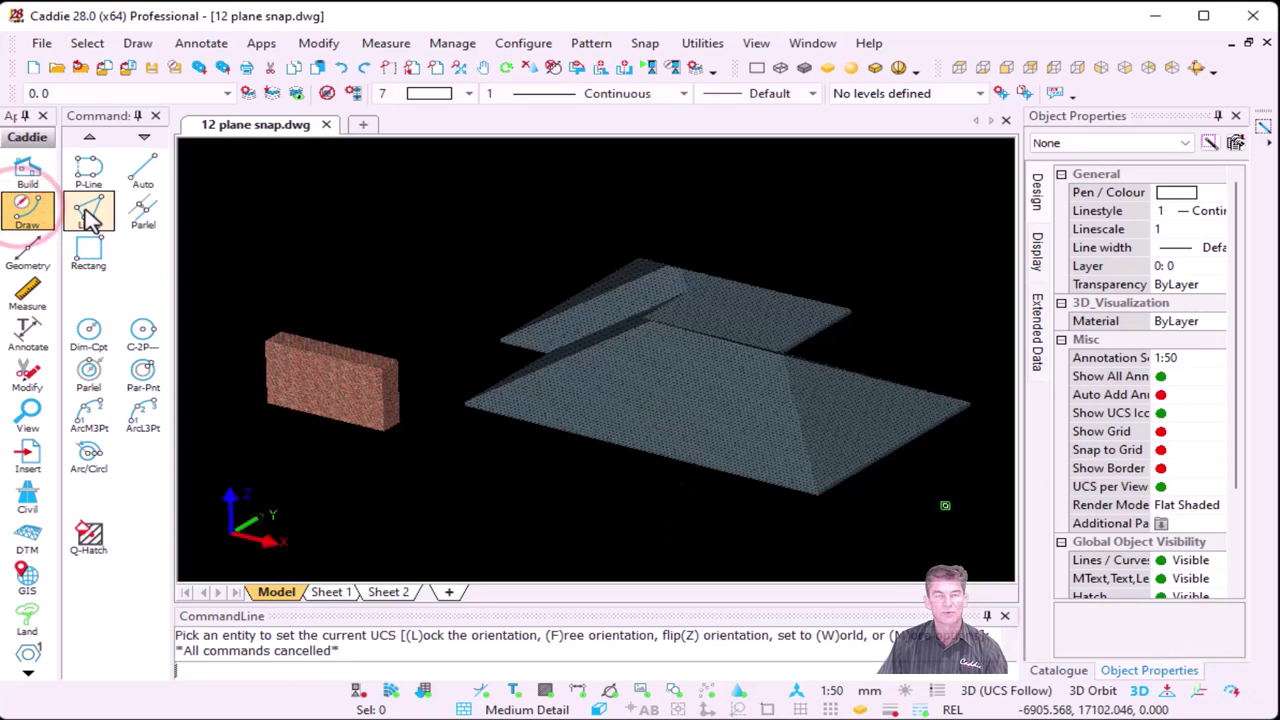
click(88, 212)
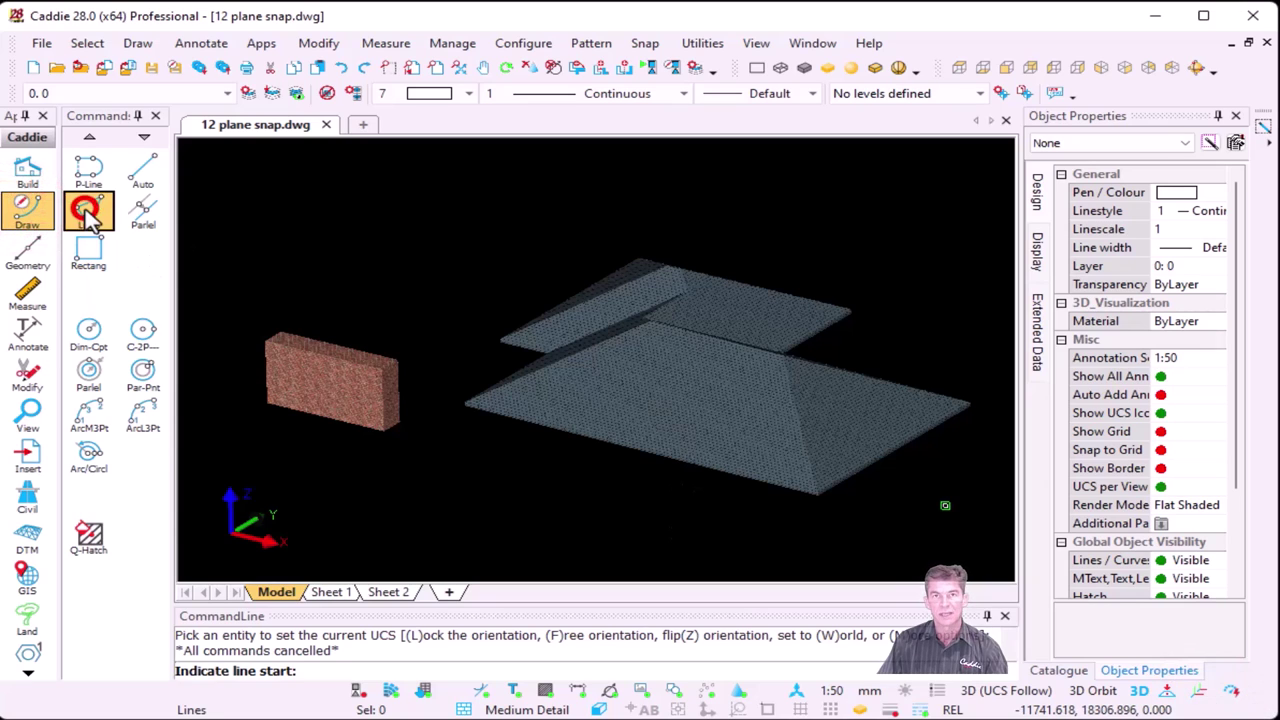
click(288, 395)
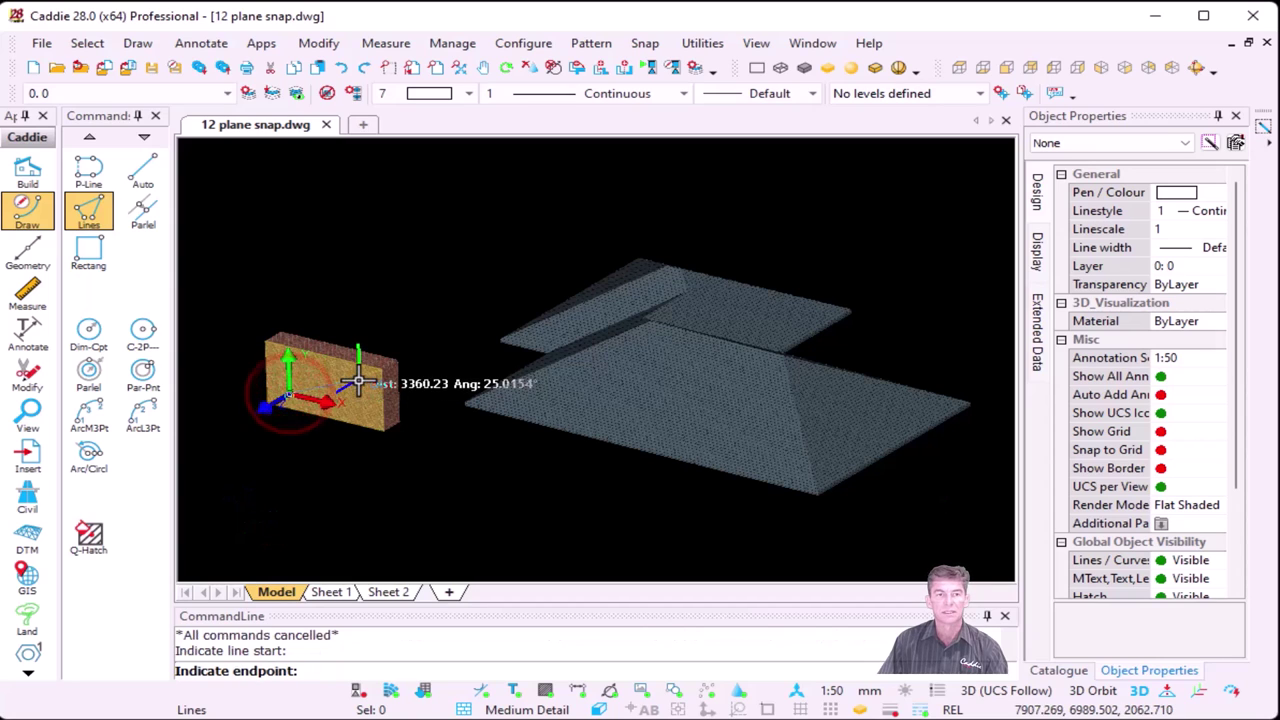
key(Escape)
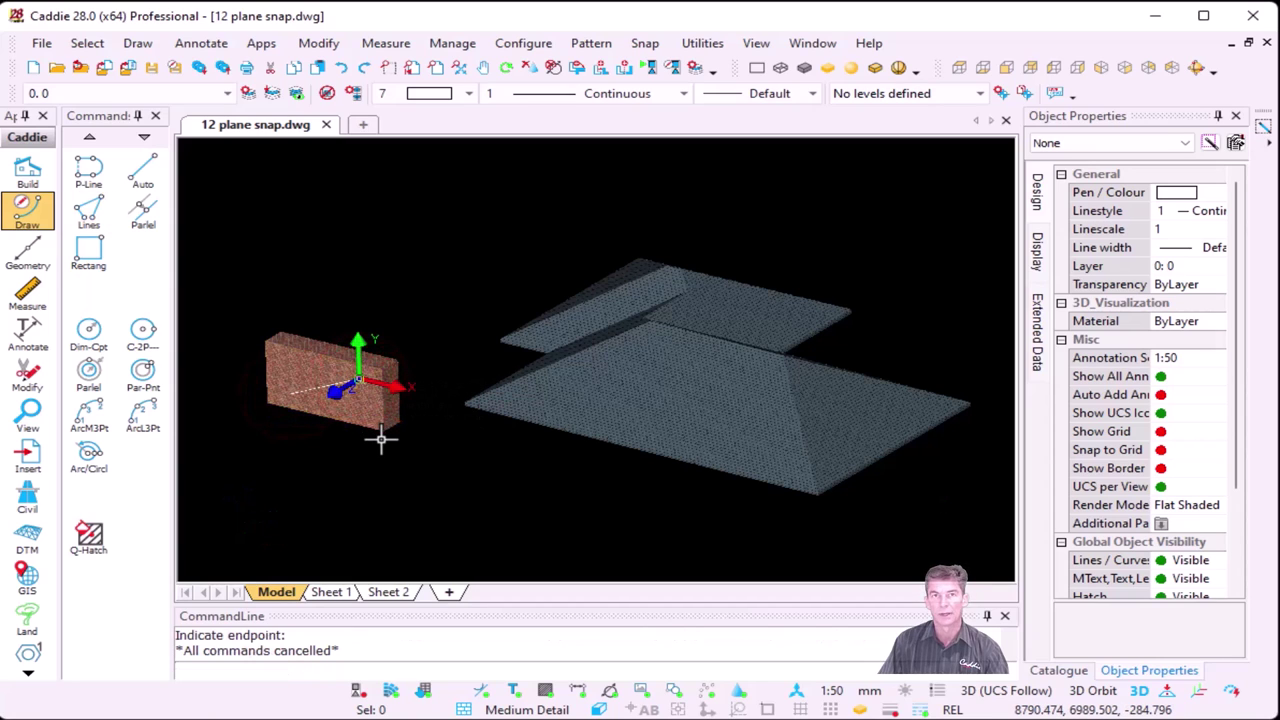
- Draw a rectangle on the front roof plane
click(88, 250)
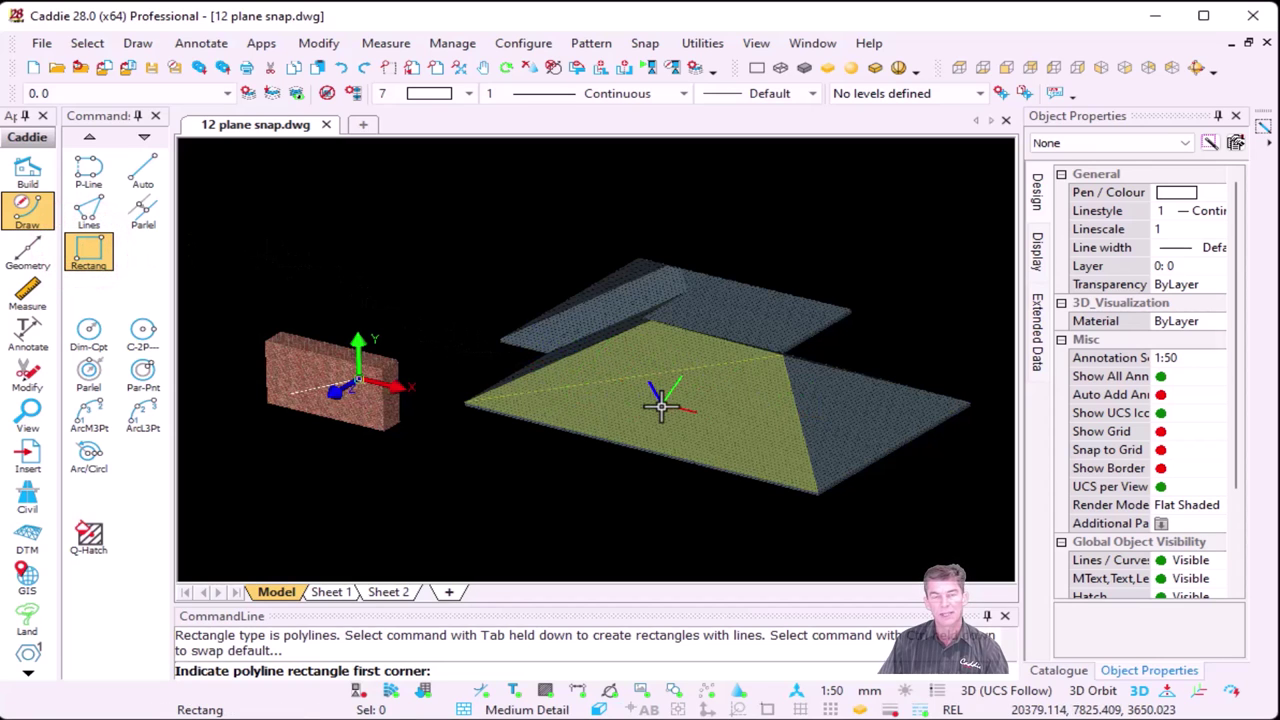
click(568, 403)
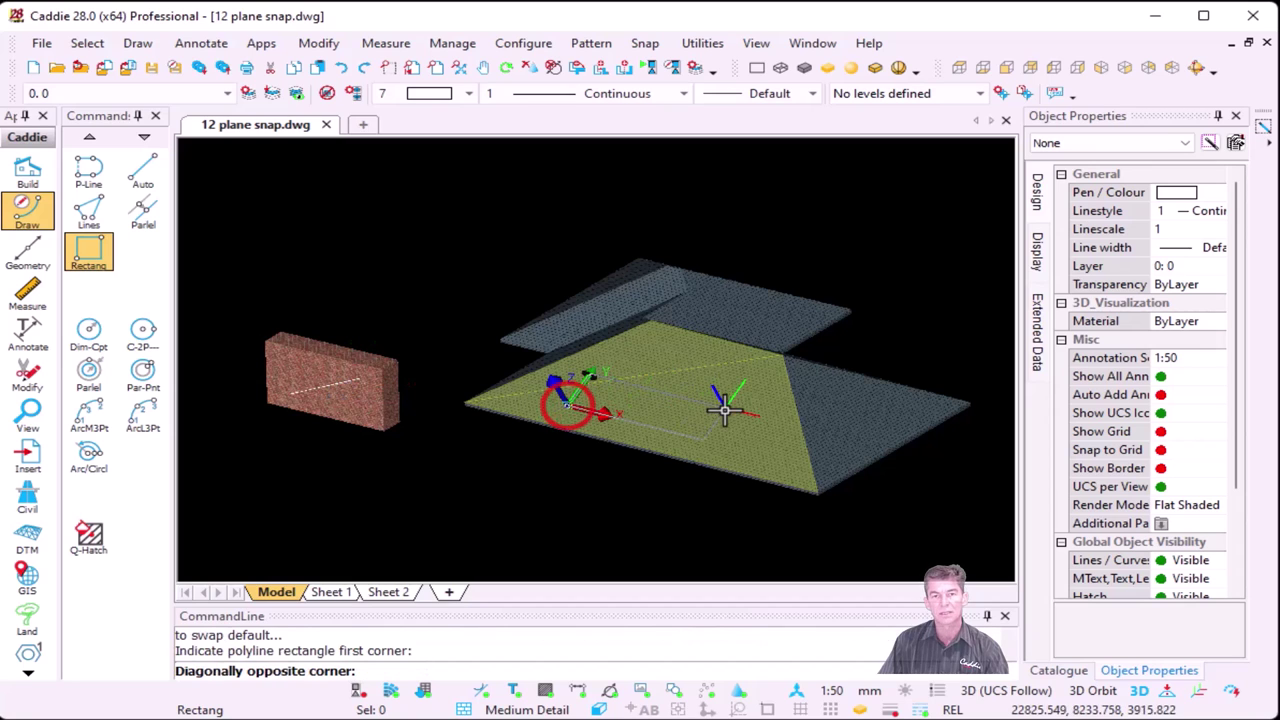
click(768, 393)
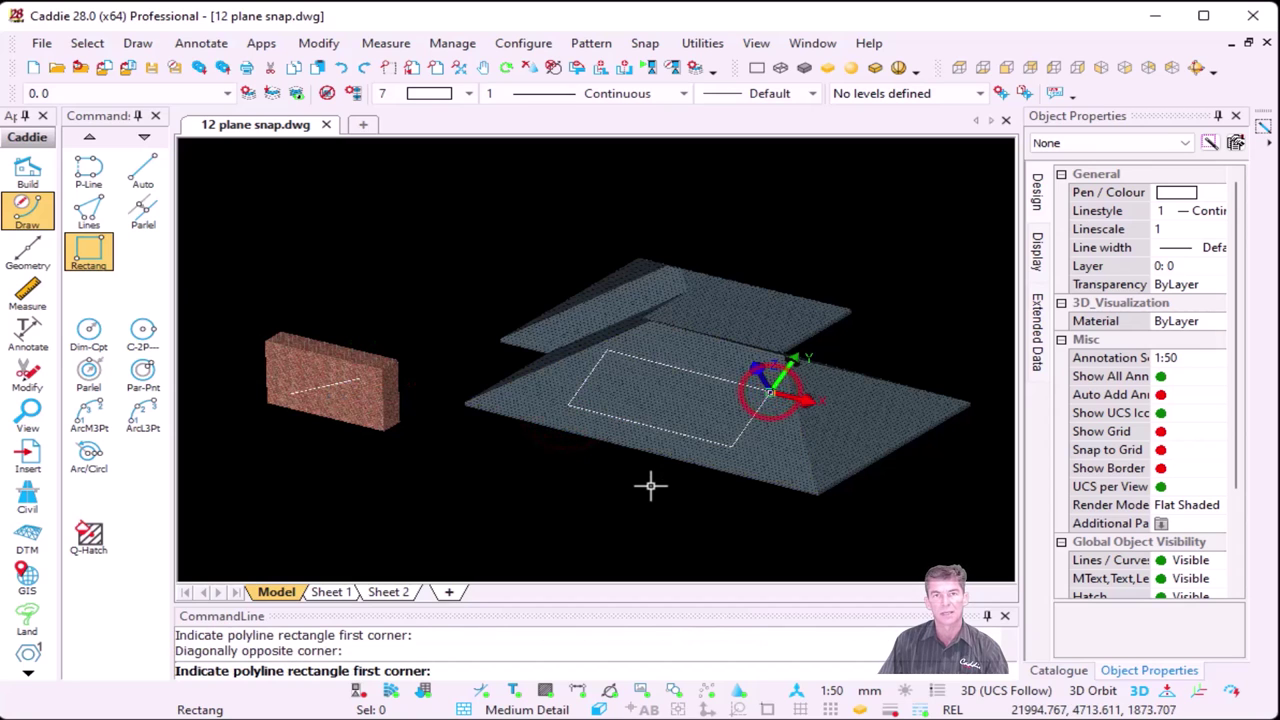
- Draw a centre-and-edge circle on the right roof plane
click(143, 335)
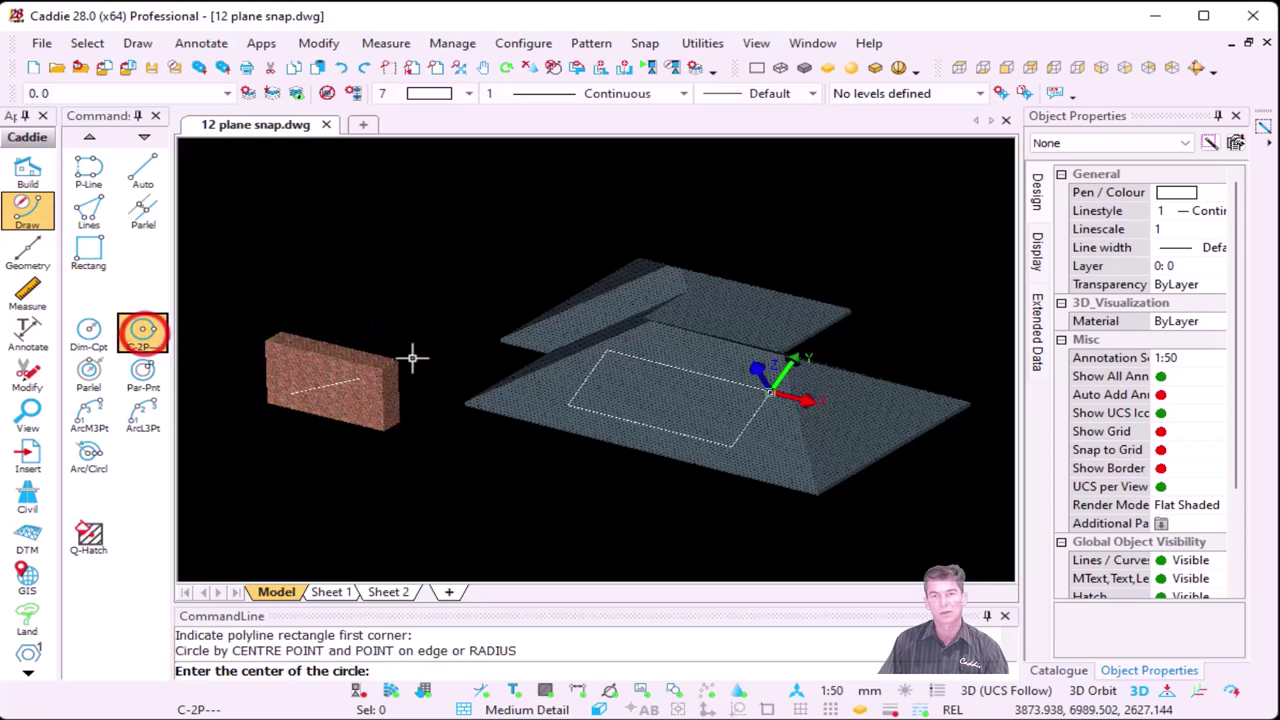
click(858, 416)
click(895, 412)
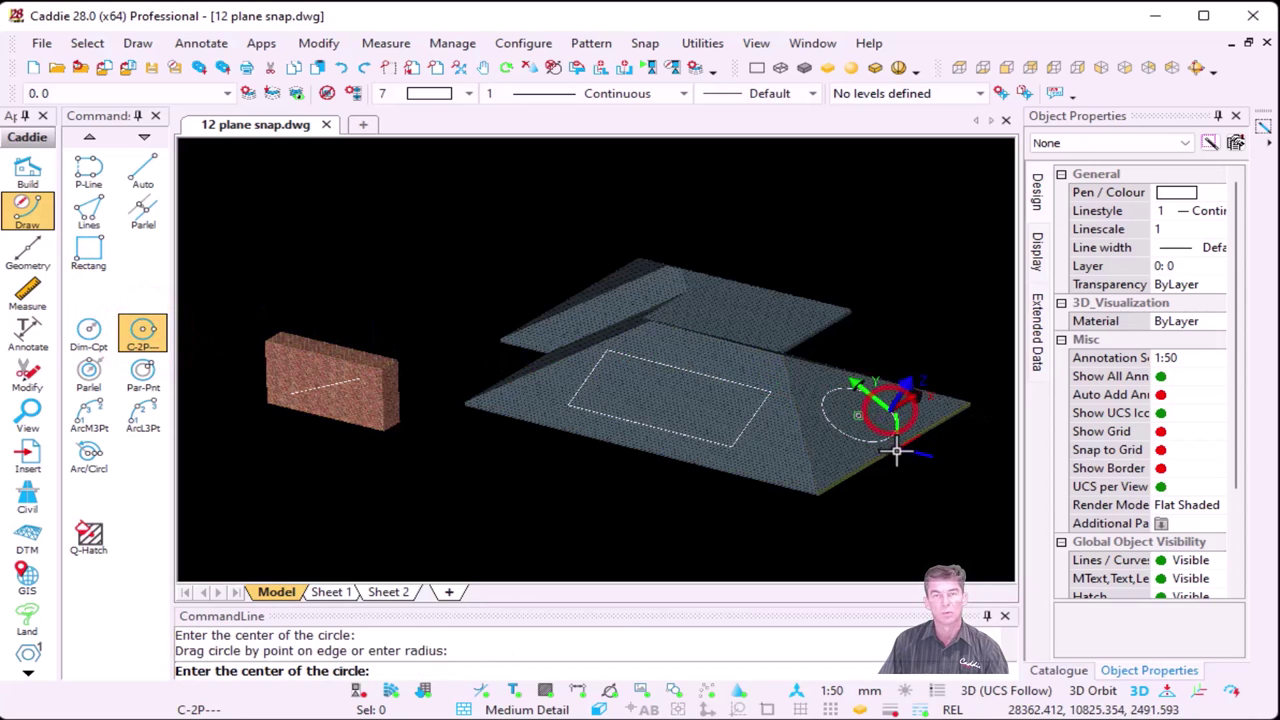
key(Escape)
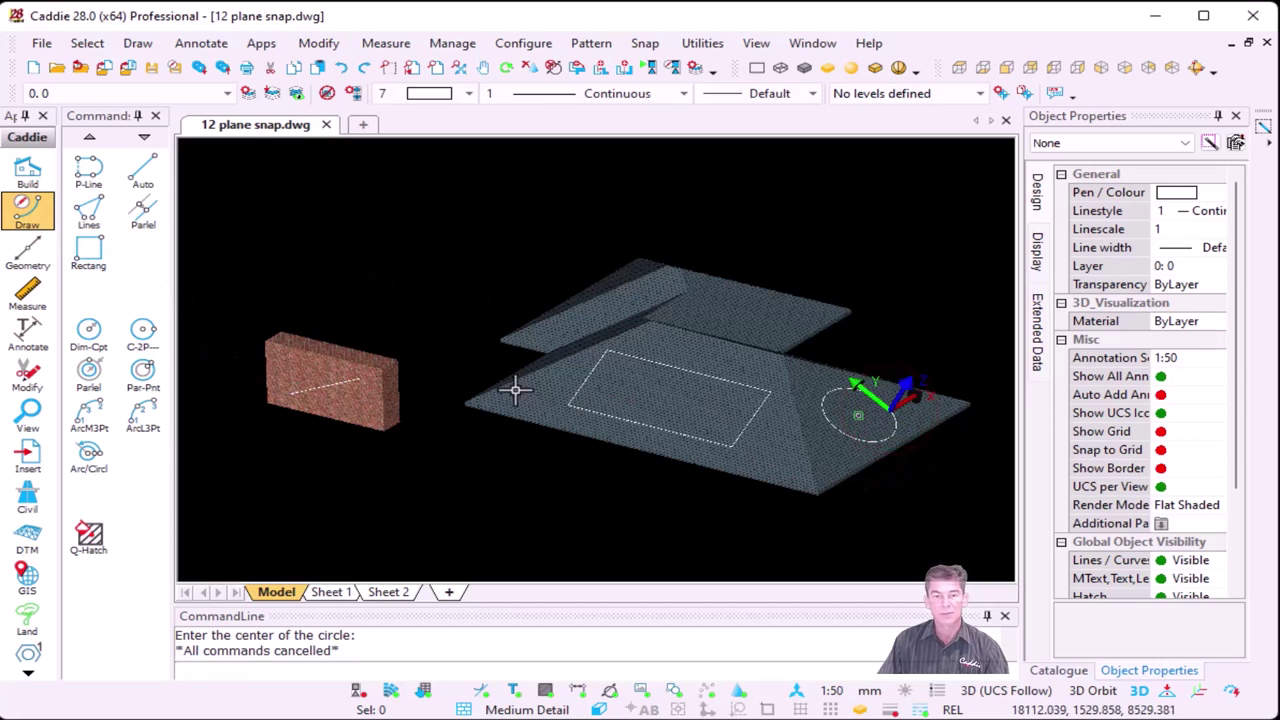
click(1068, 672)
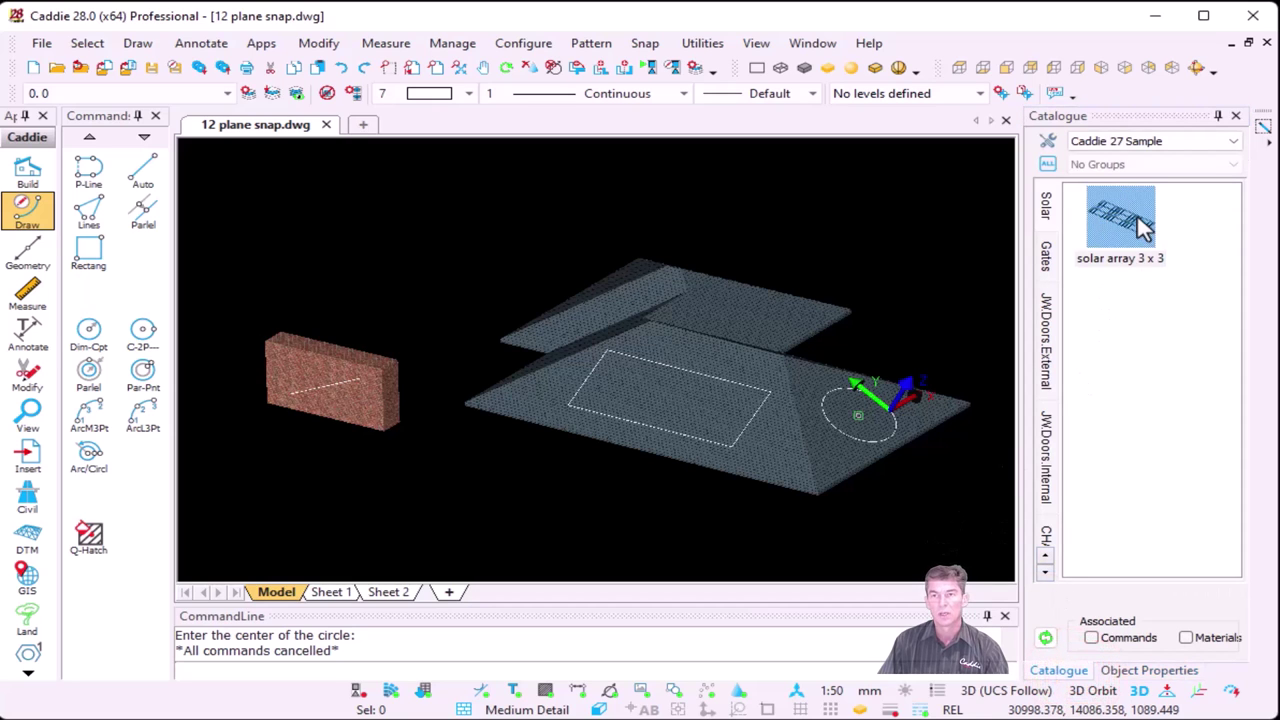
- Place the 'solar array 3 x 3' block from the Catalogue onto the front roof plane
drag(1140, 225, 802, 238)
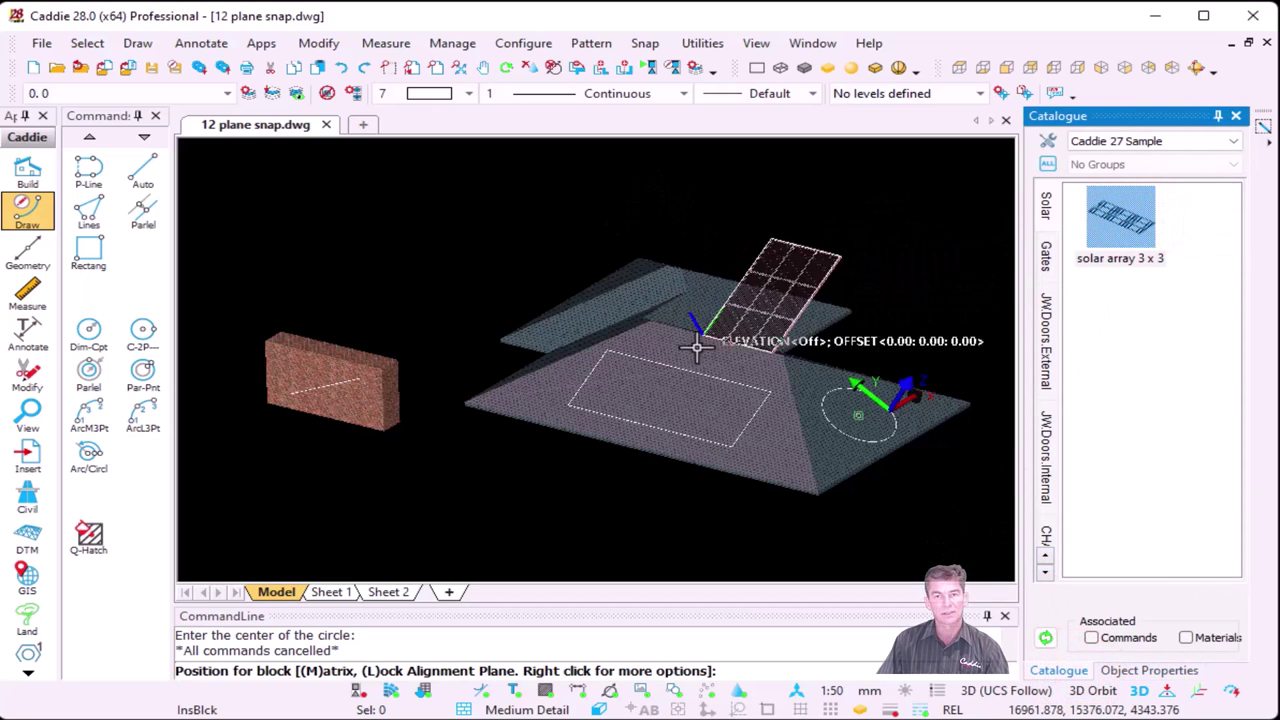
click(607, 437)
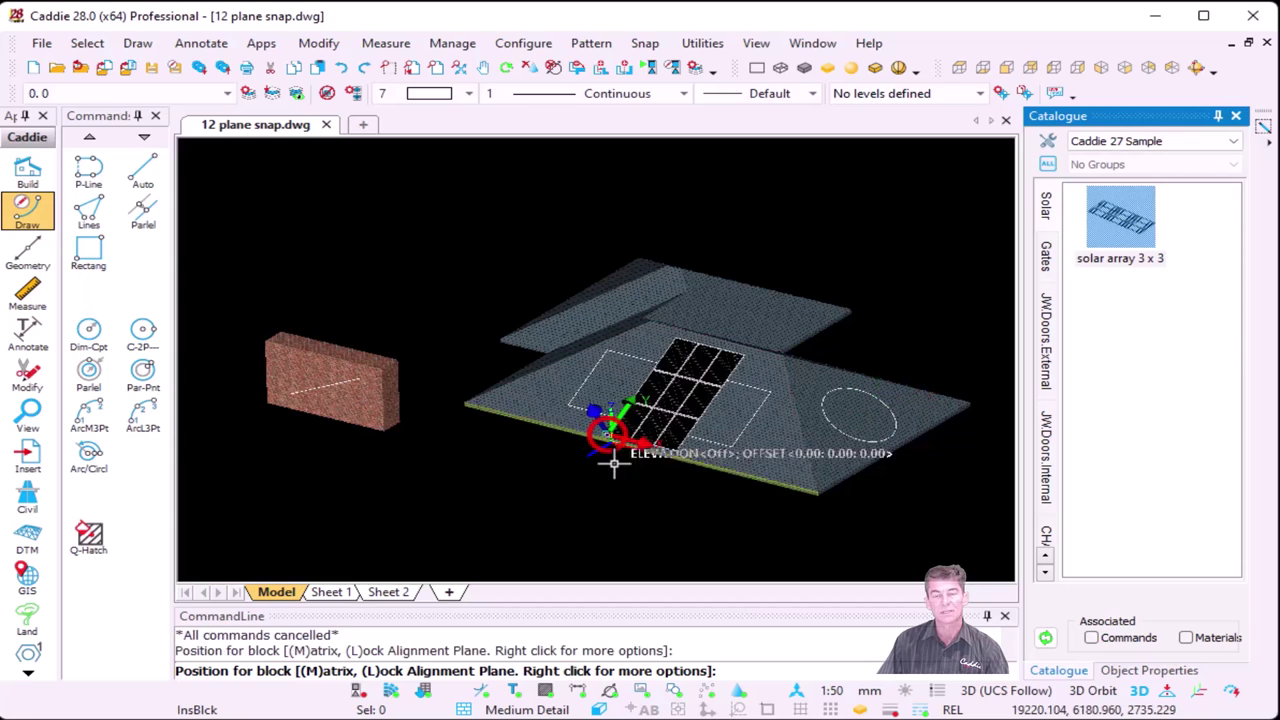
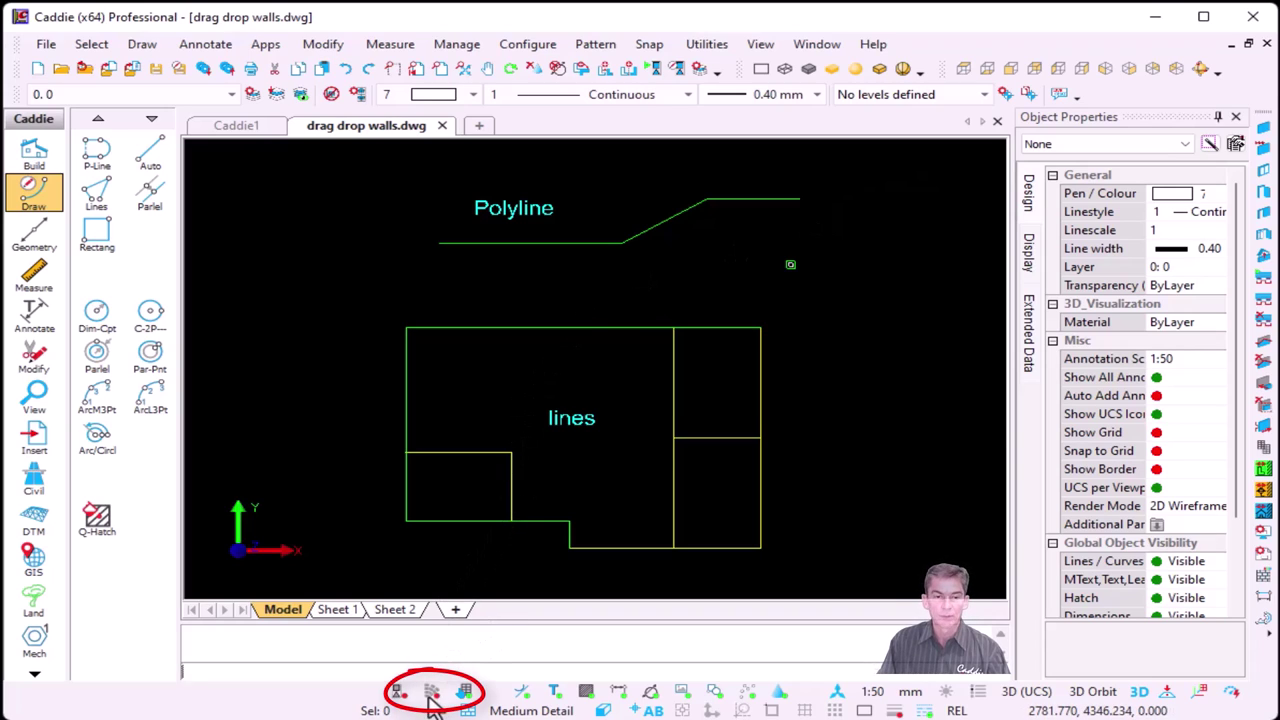
- Show the catalogue of wall types beside the drawing
click(430, 695)
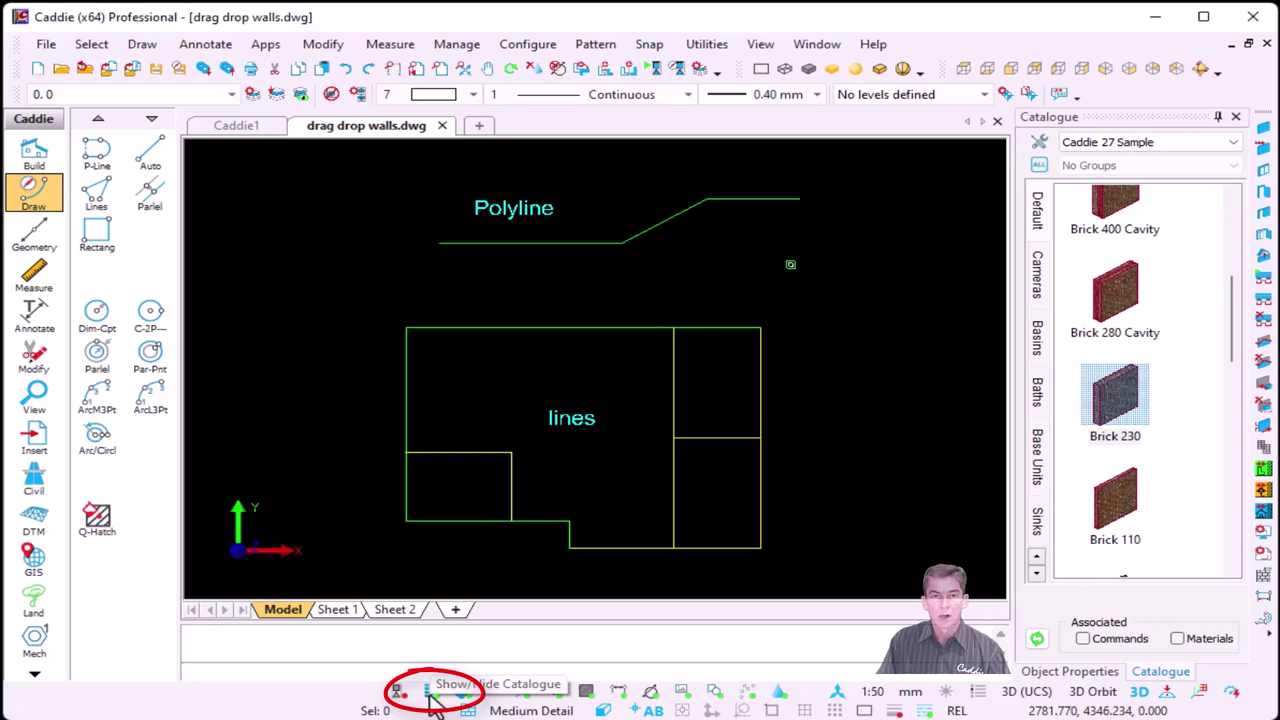
click(760, 46)
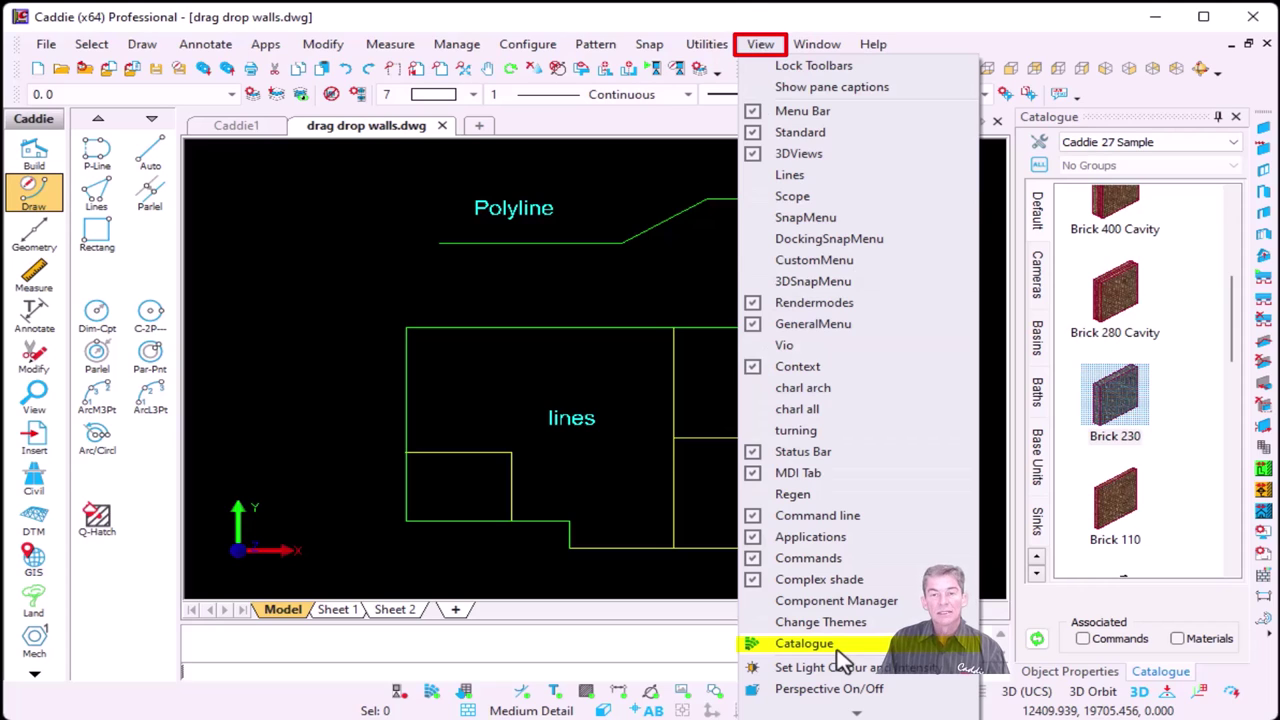
key(Escape)
- Start a Brick 230 wall from the catalogue, ready for its start point
click(1163, 490)
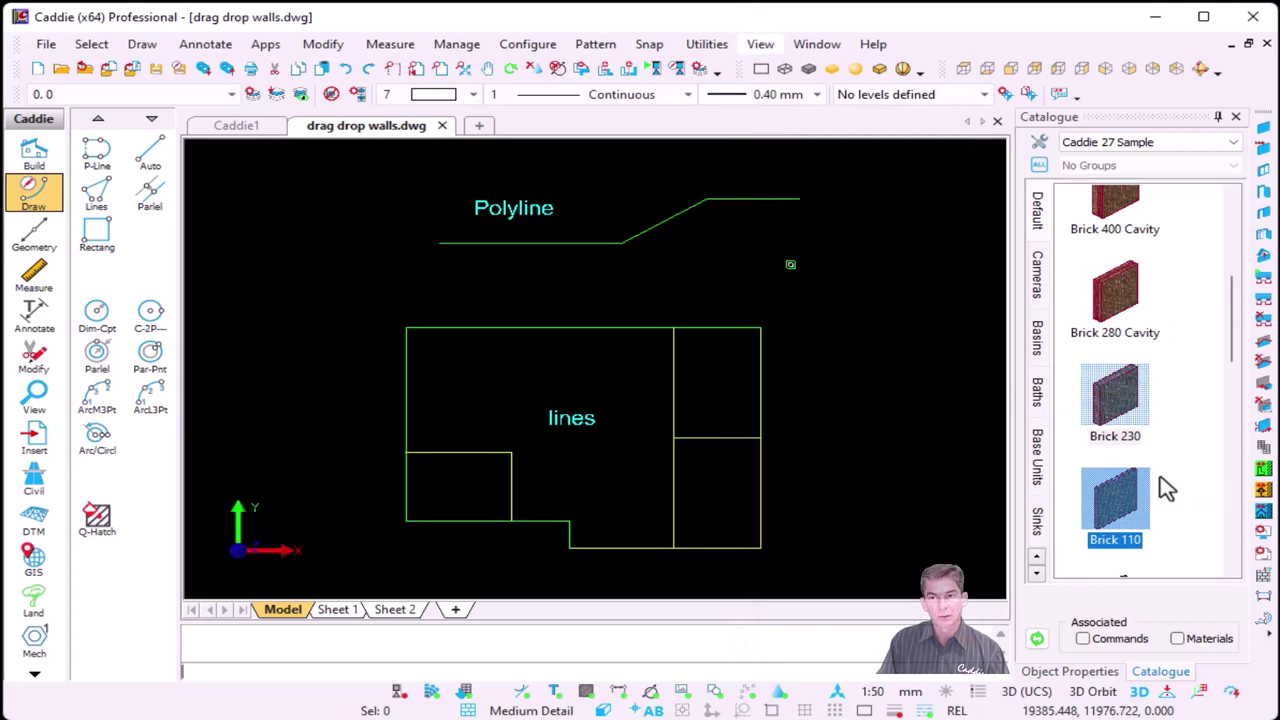
mouse_move(1232, 320)
mouse_down()
mouse_move(1235, 278)
mouse_move(1229, 337)
mouse_up()
click(1116, 388)
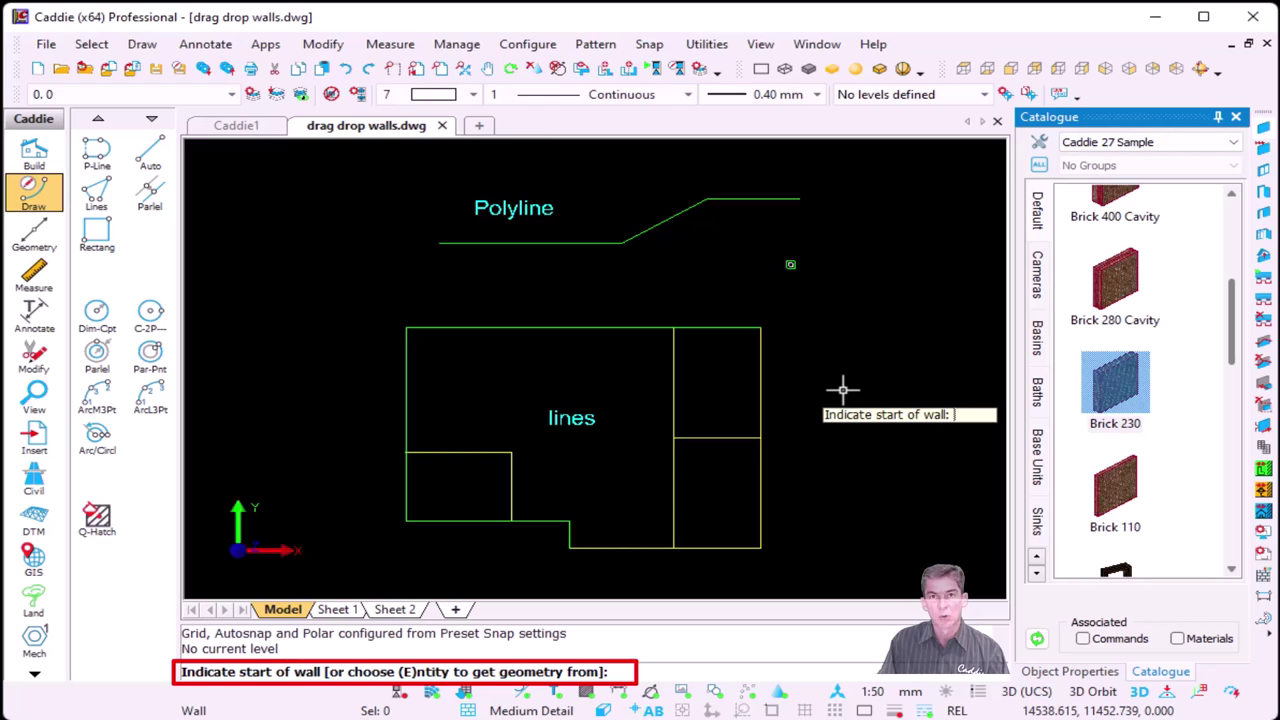
- Cancel the Brick 230 wall, switch to Object Properties, and check the outline lines' and polylines' types
key(Escape)
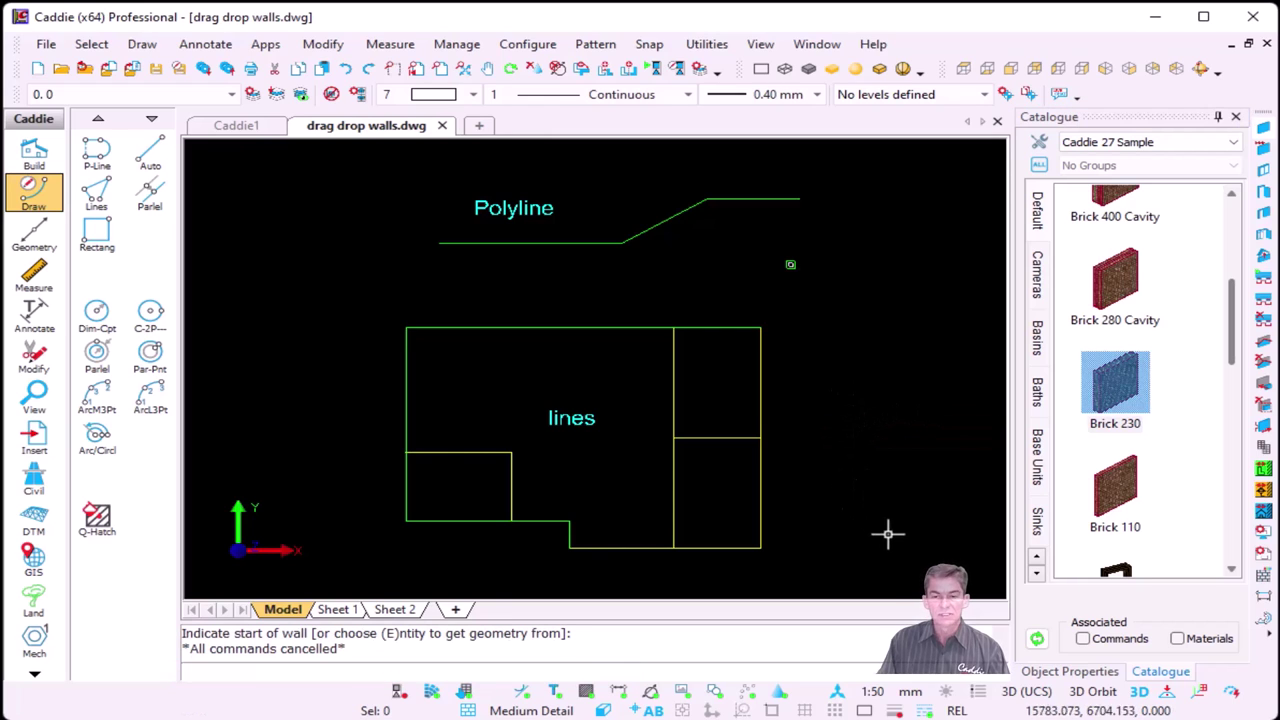
click(1070, 671)
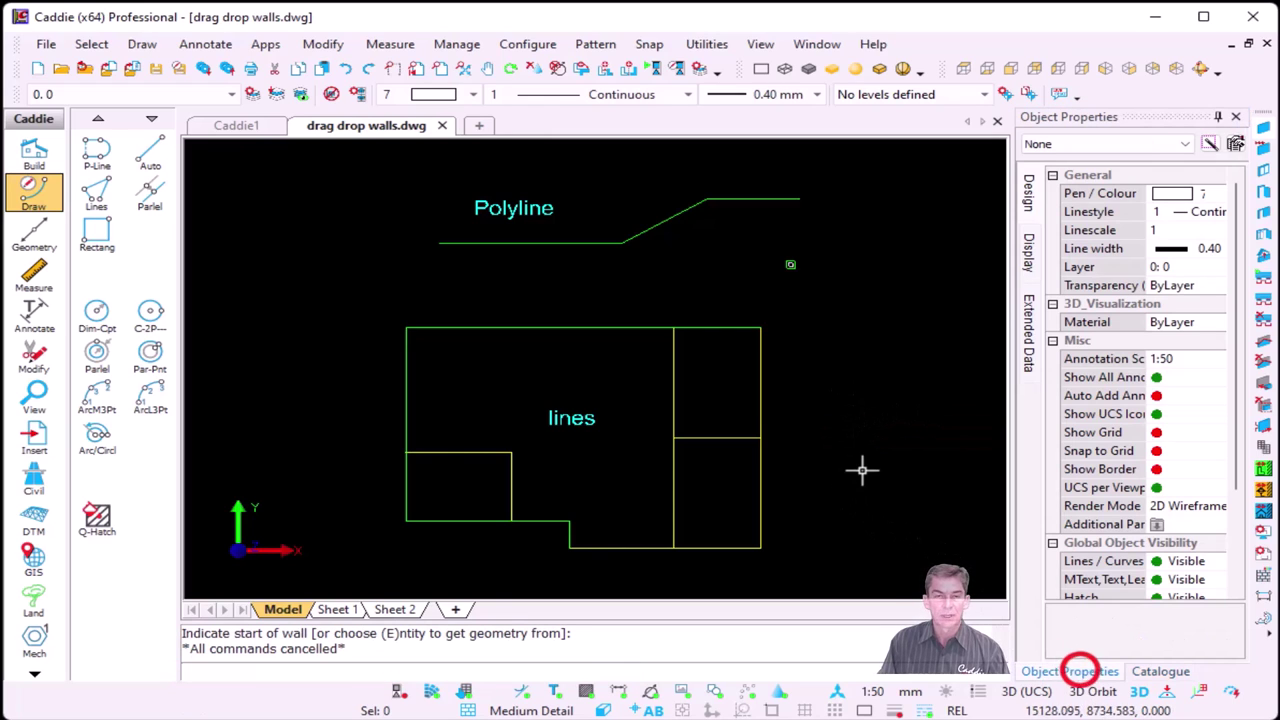
click(852, 380)
click(640, 572)
click(512, 485)
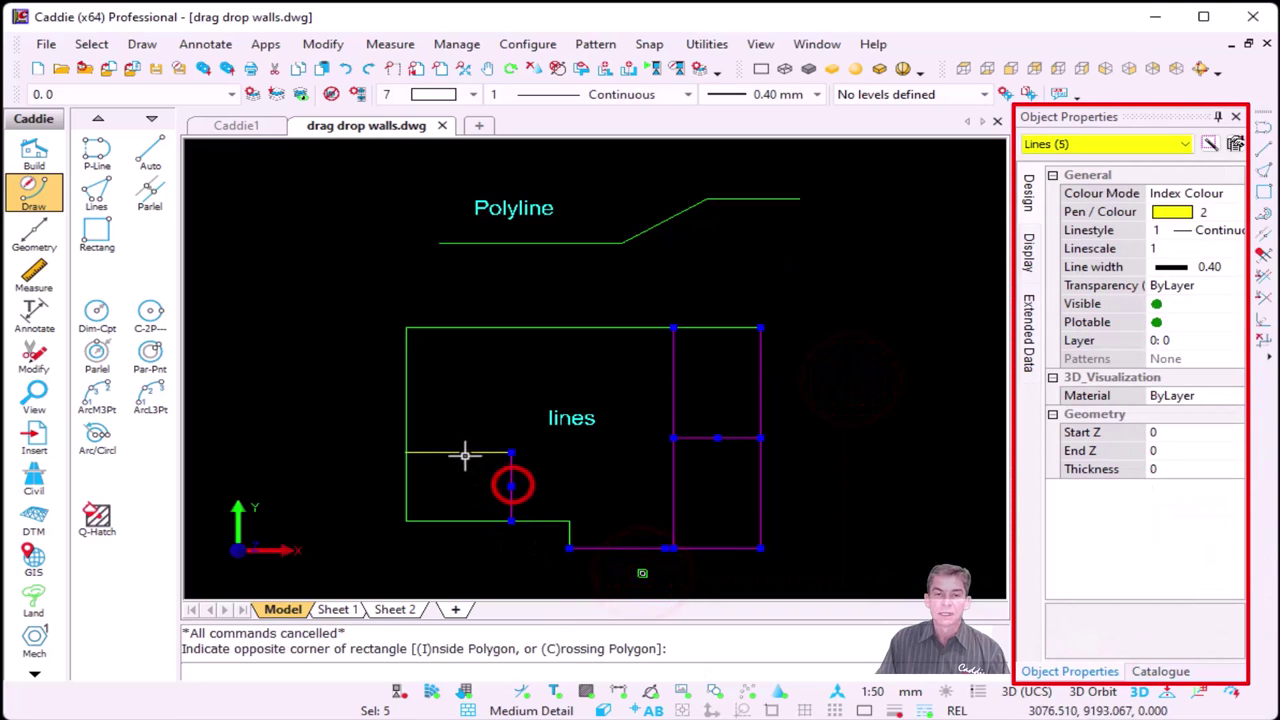
click(464, 455)
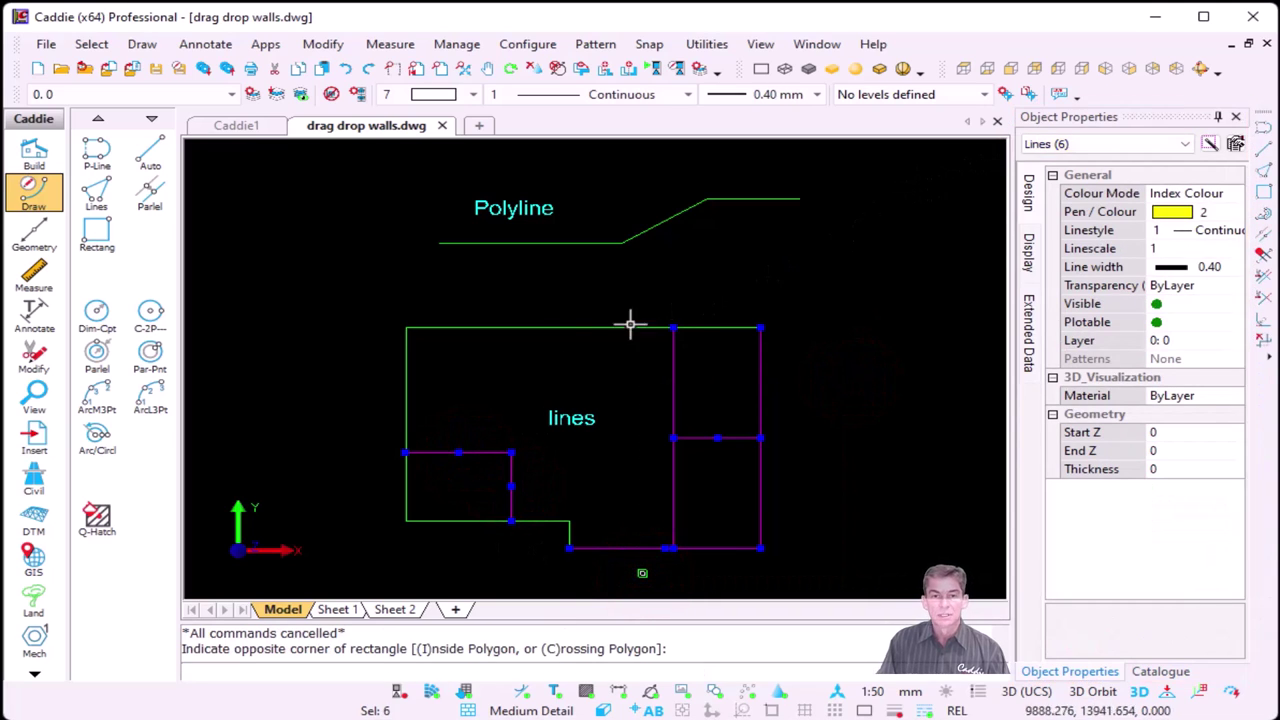
click(545, 324)
click(578, 244)
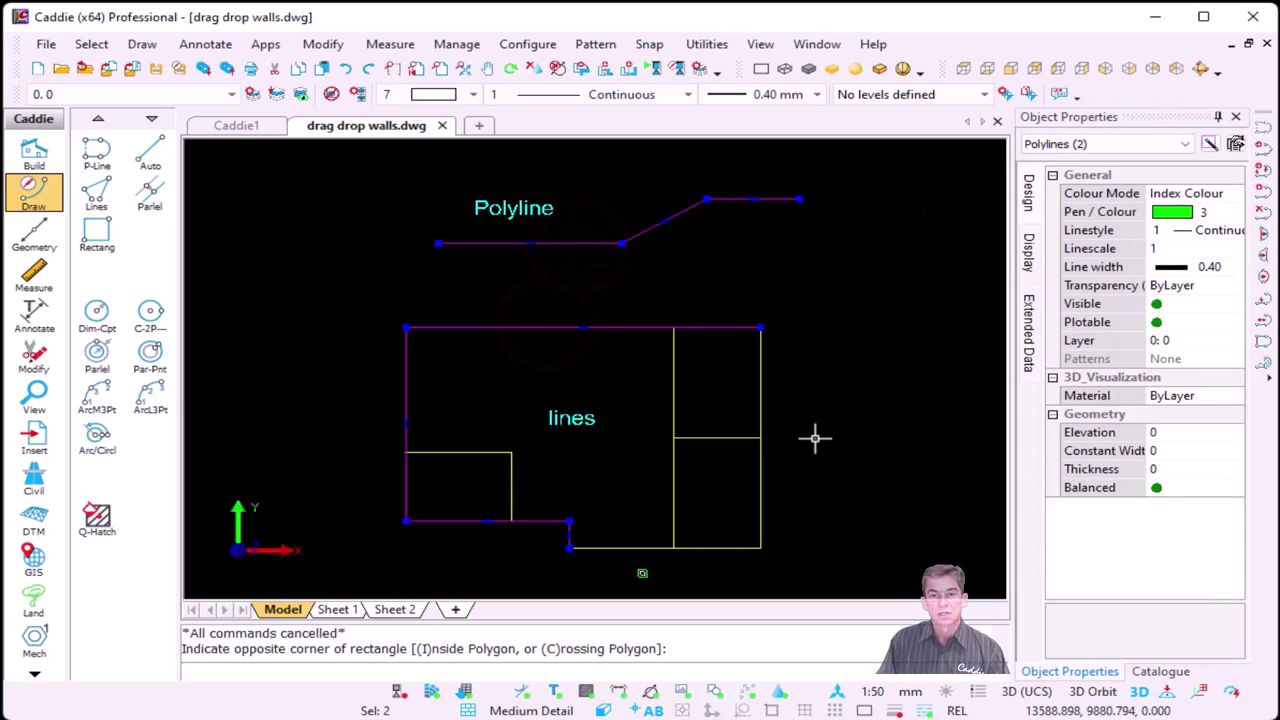
key(Escape)
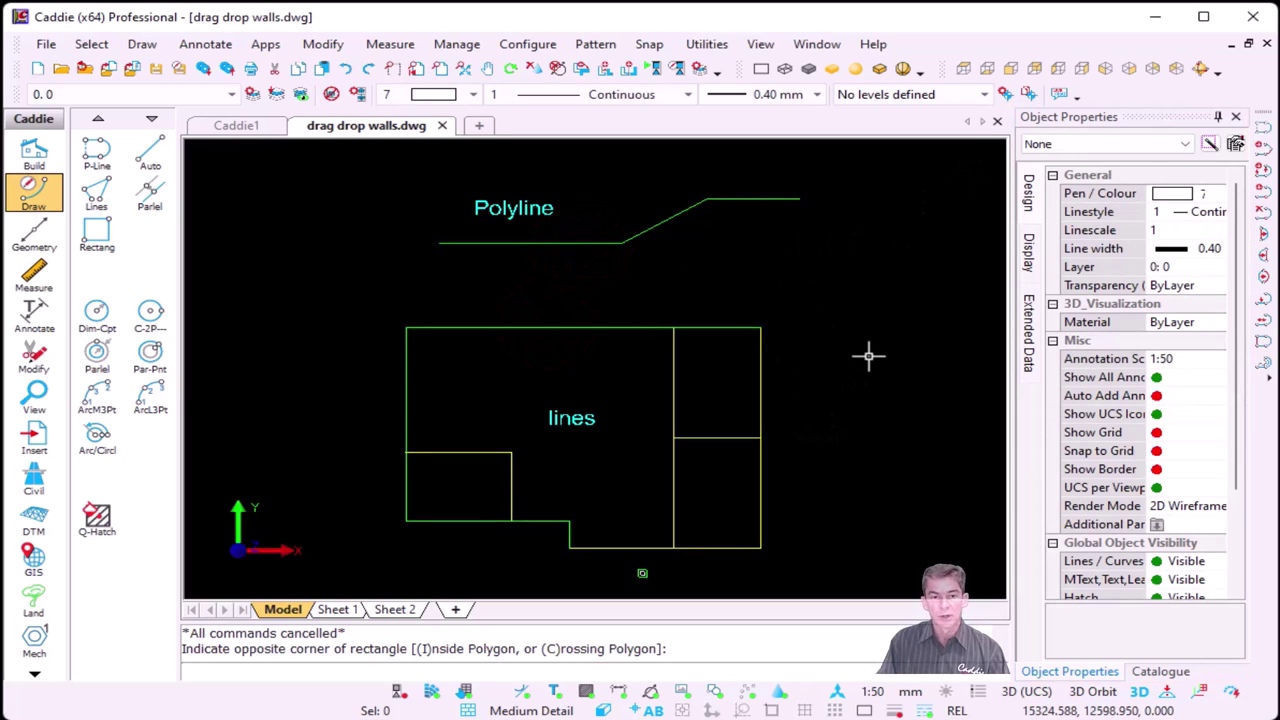
- Convert the outer polyline outline, right vertical line and bottom line into Brick 230 walls
click(1163, 673)
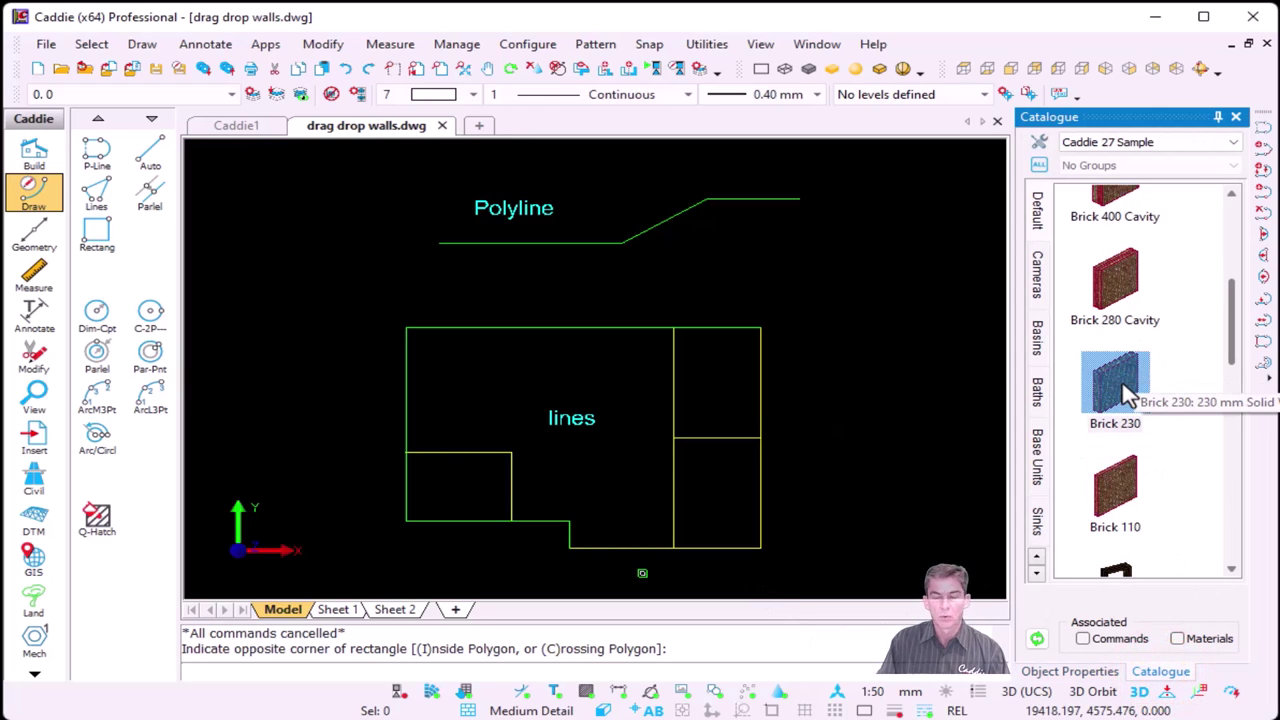
drag(1121, 380, 871, 394)
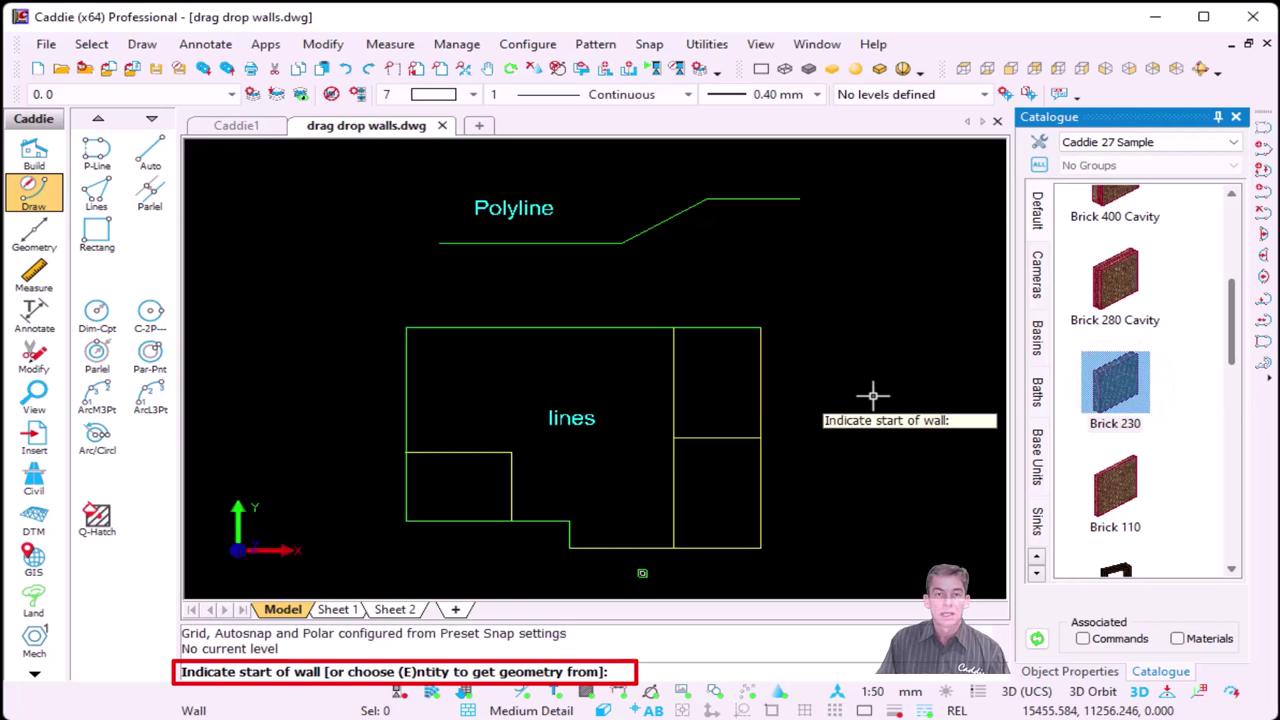
key(e)
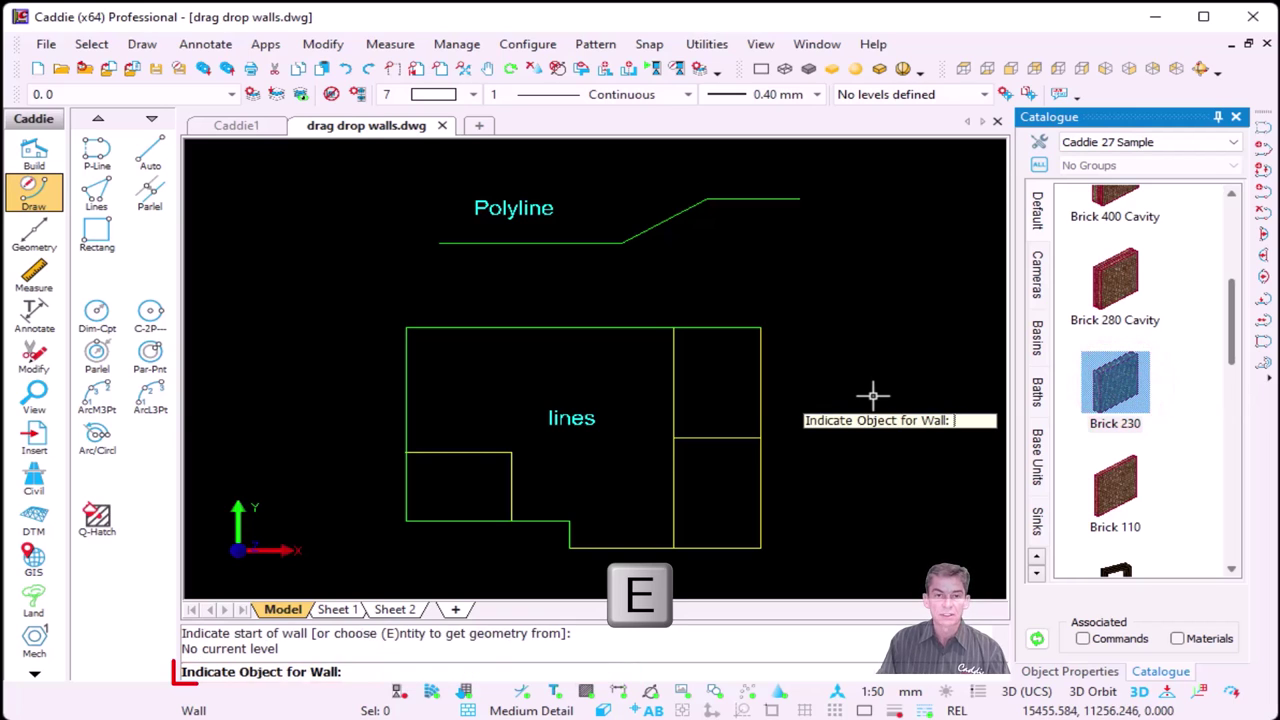
click(543, 320)
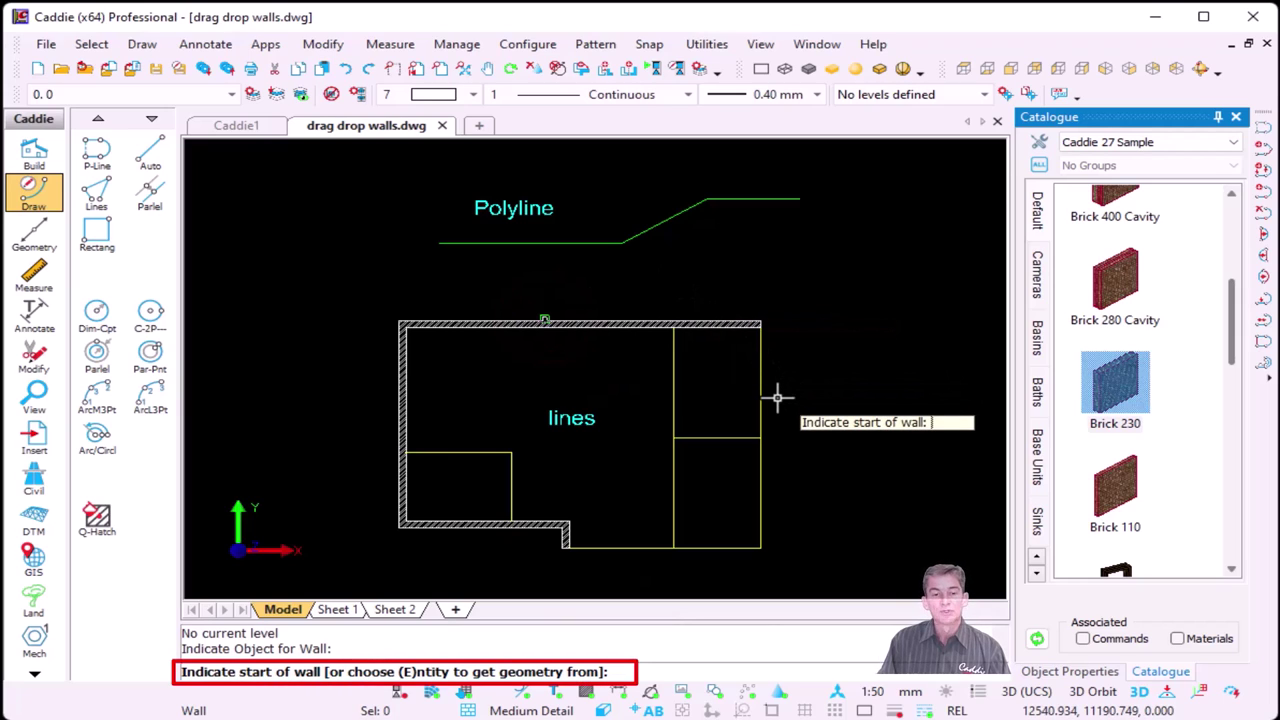
key(e)
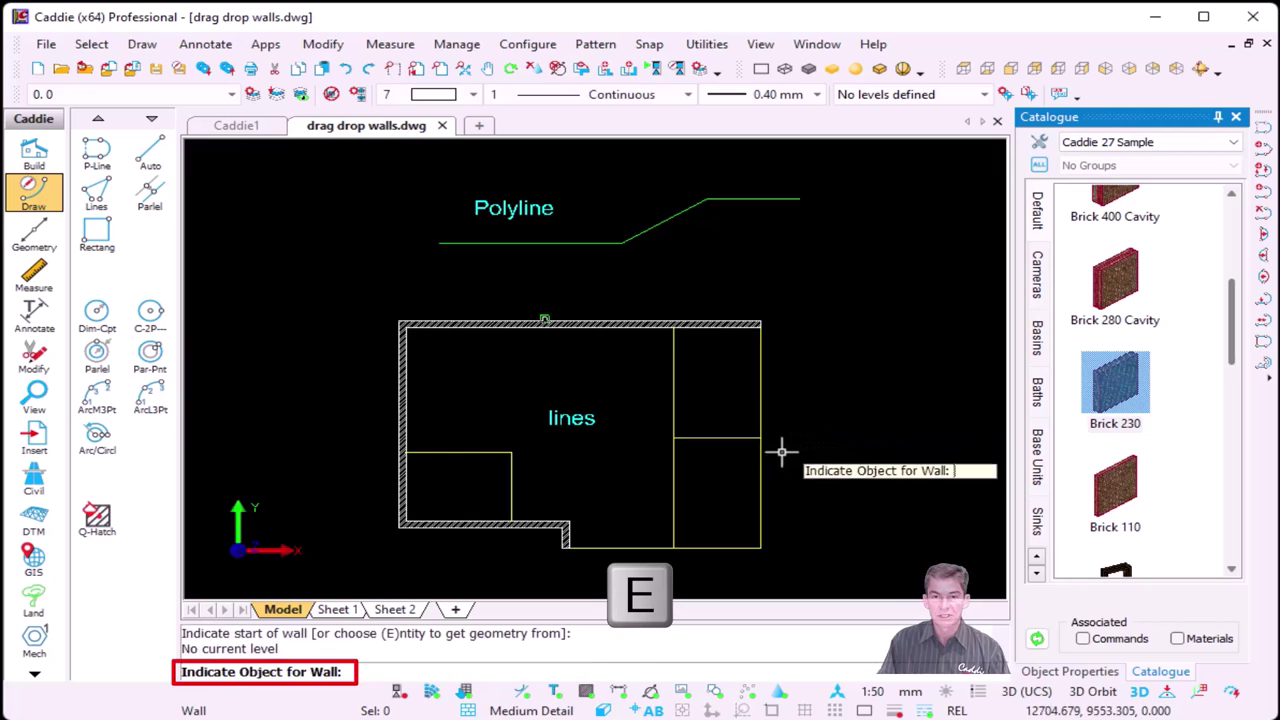
click(766, 481)
key(e)
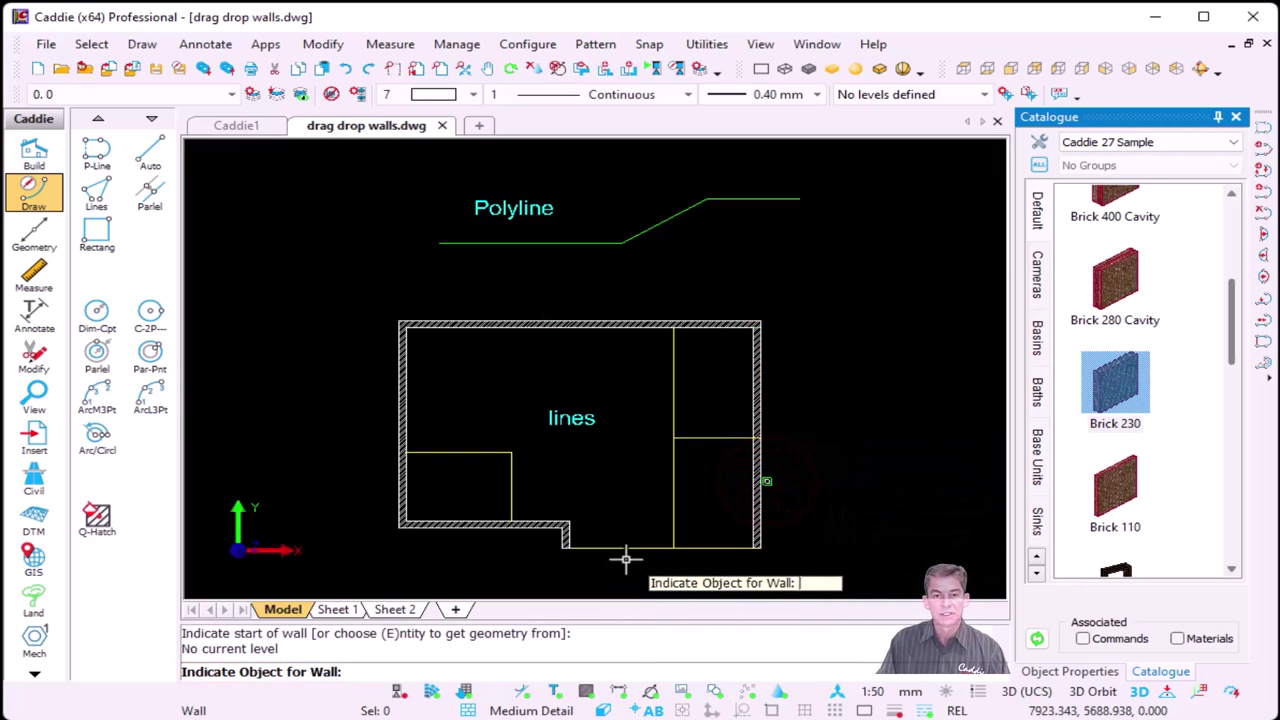
click(626, 553)
key(Escape)
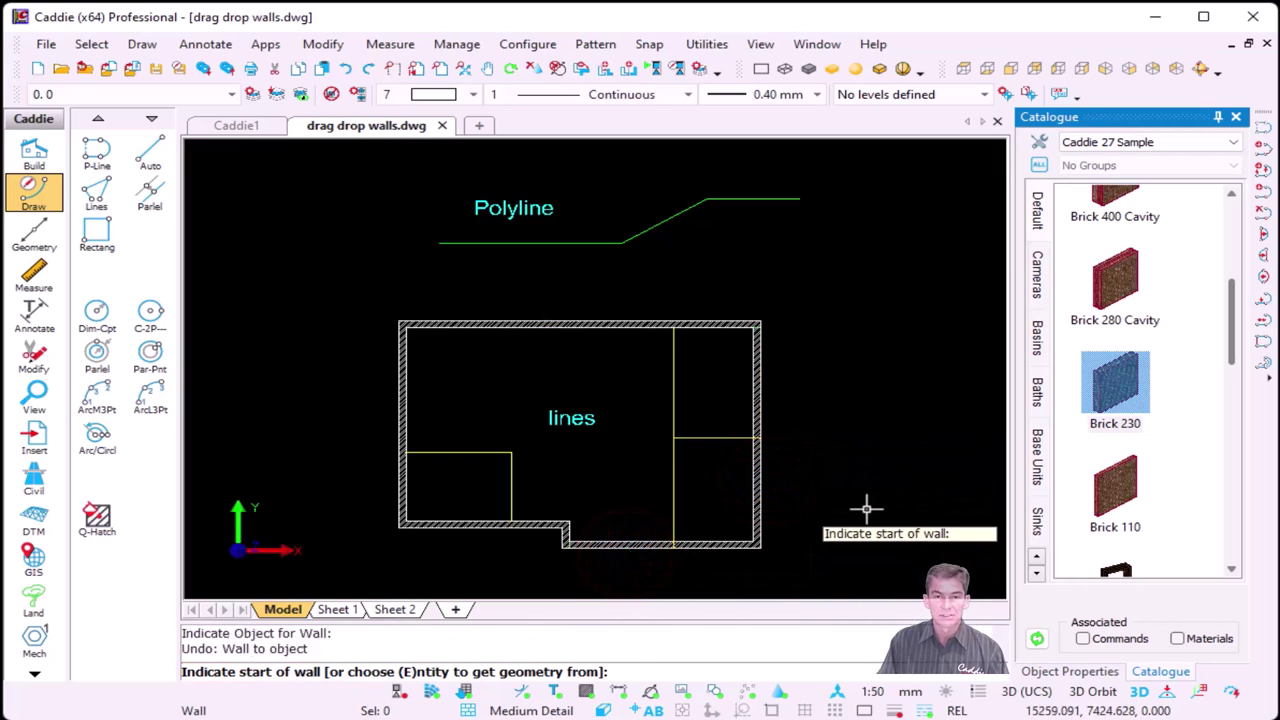
key(Escape)
scroll(626, 380, up, 1)
middle_drag(626, 380, 640, 383)
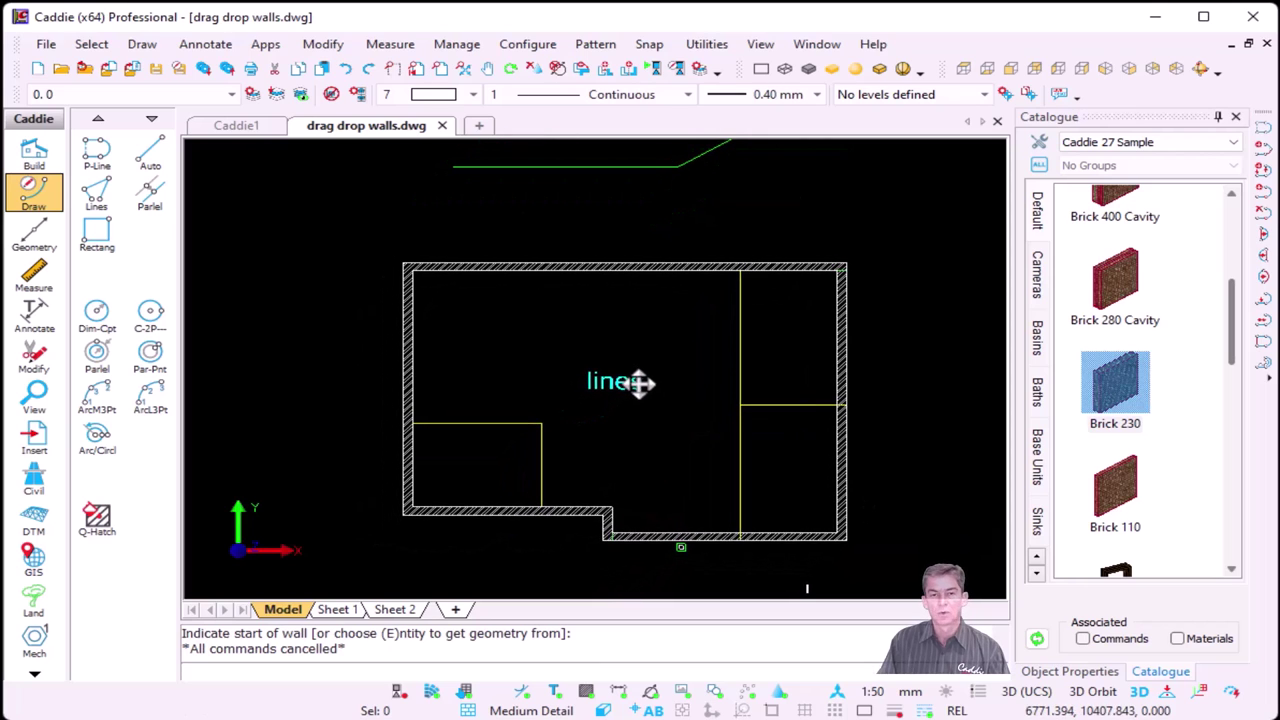
- Convert the small room lines, vertical partition and short horizontal line into Brick 110 walls
click(1117, 492)
drag(1117, 500, 937, 452)
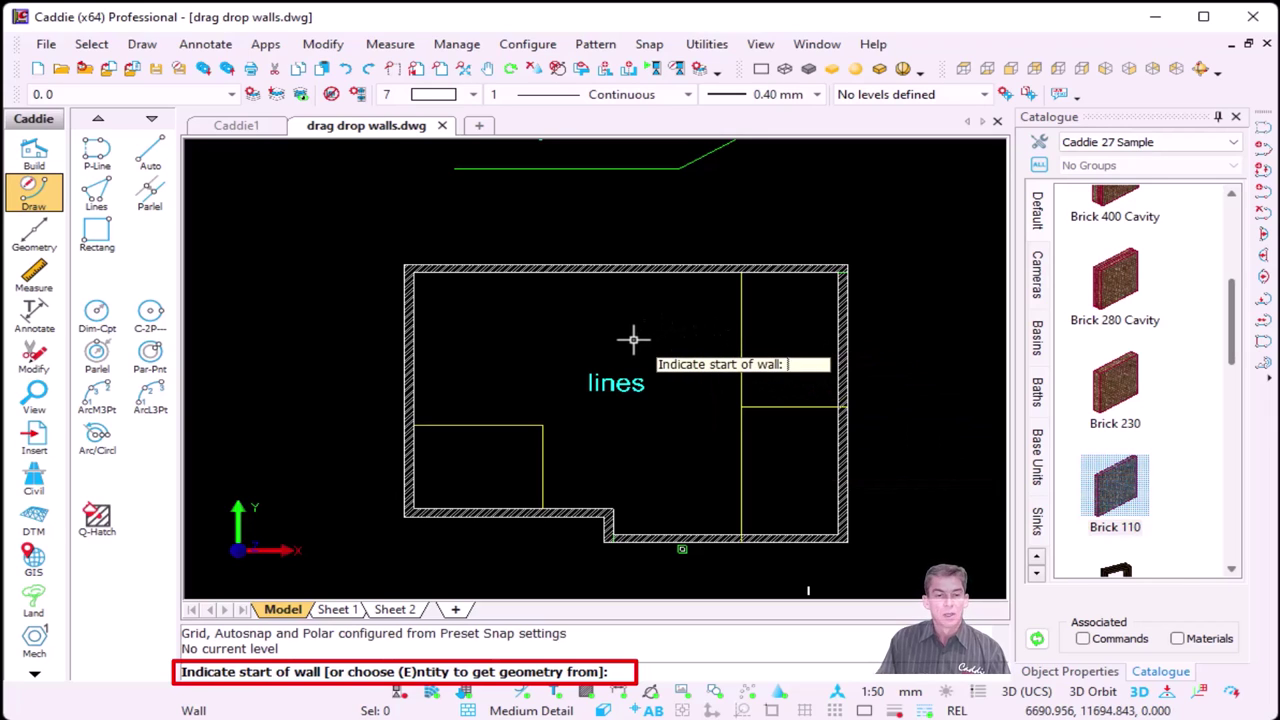
key(e)
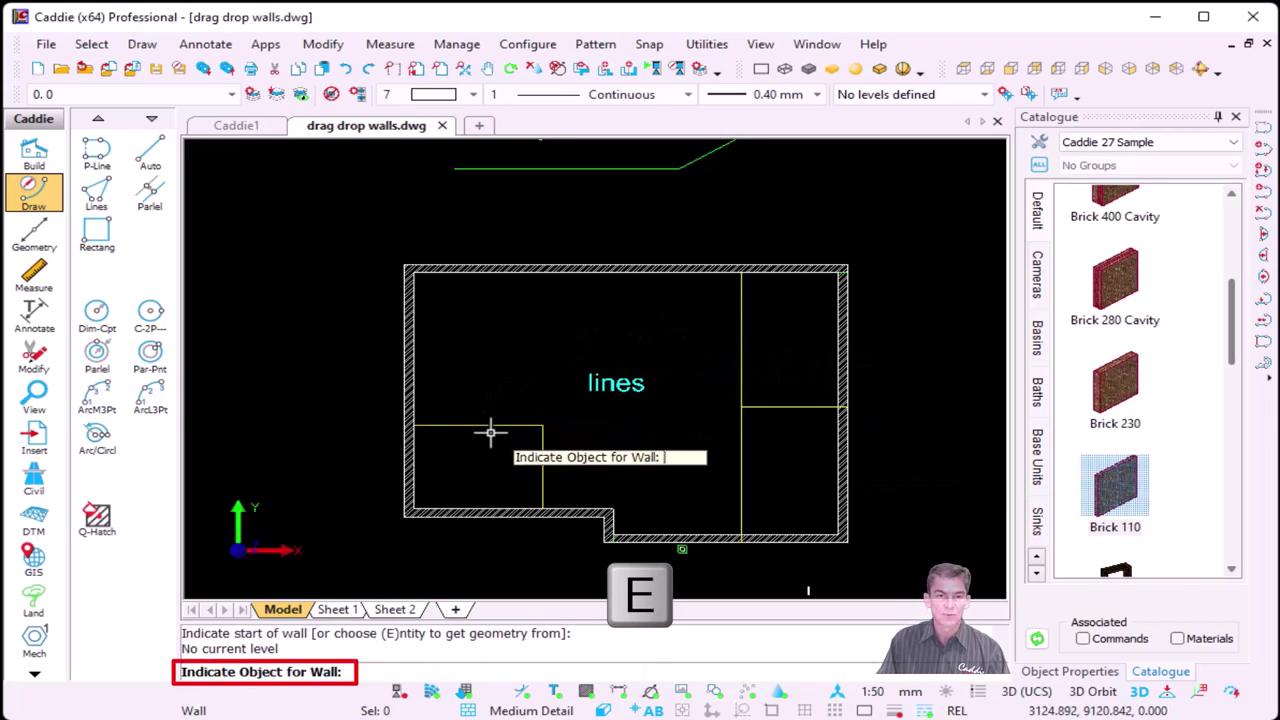
click(474, 427)
key(e)
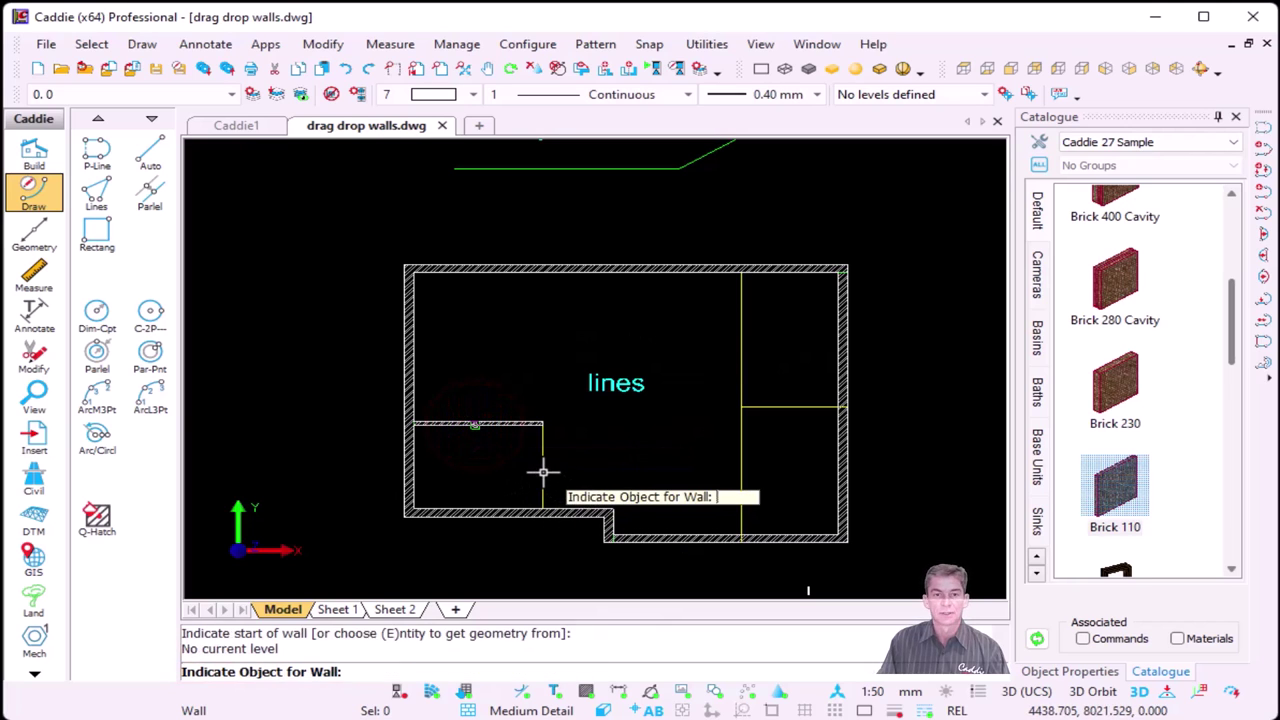
click(543, 470)
key(e)
click(741, 362)
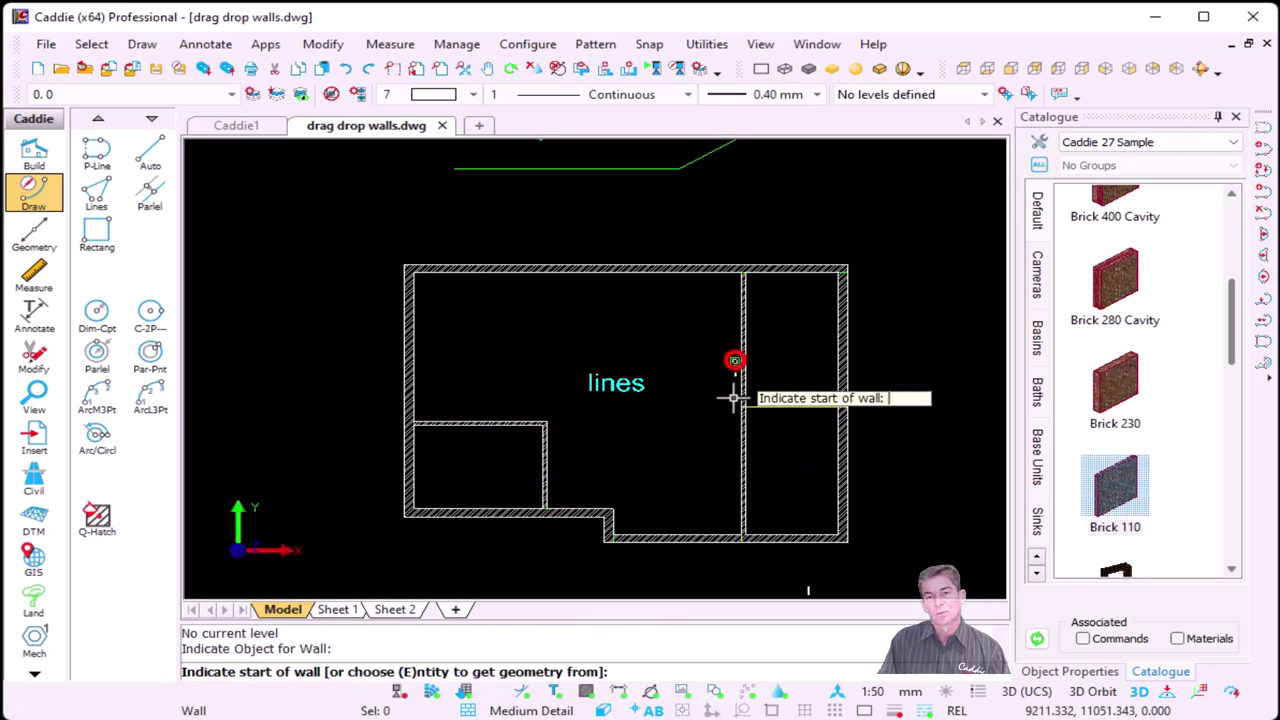
key(e)
click(788, 409)
key(Escape)
scroll(506, 497, up, 3)
middle_drag(506, 497, 544, 468)
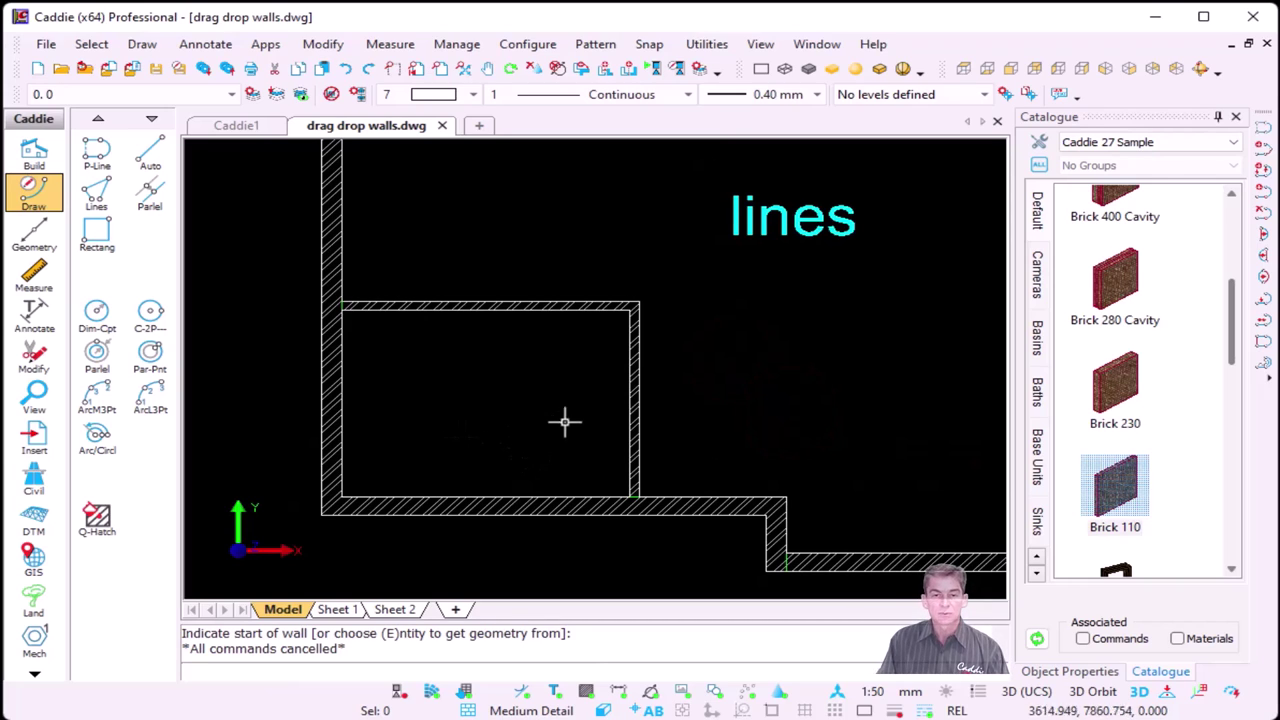
- Inspect the small room and long top walls in Object Properties
click(633, 403)
click(506, 309)
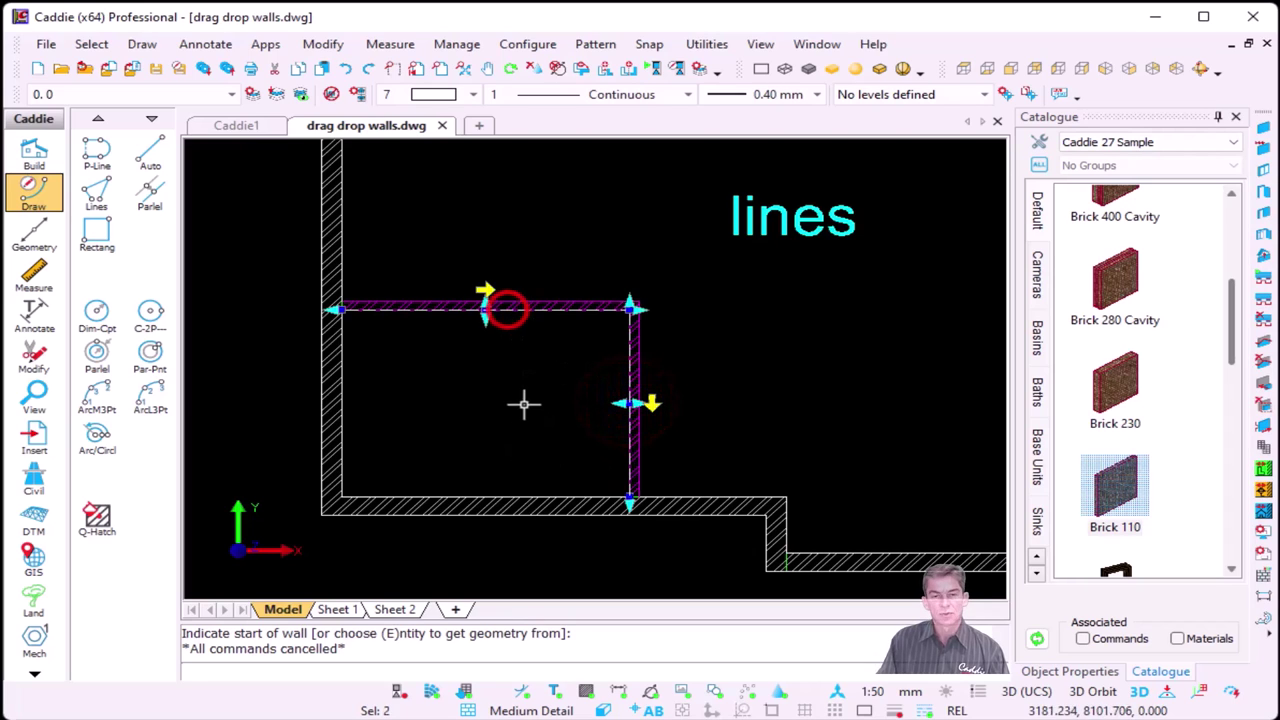
click(1065, 674)
key(Escape)
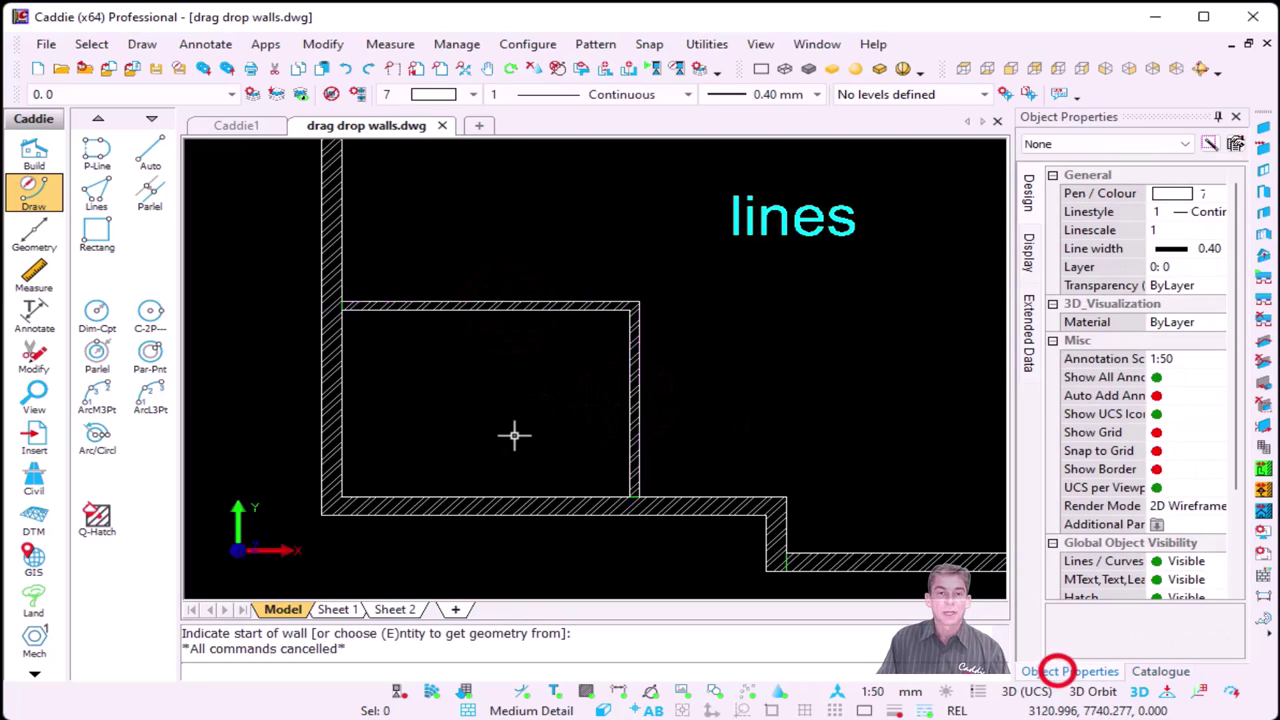
click(530, 300)
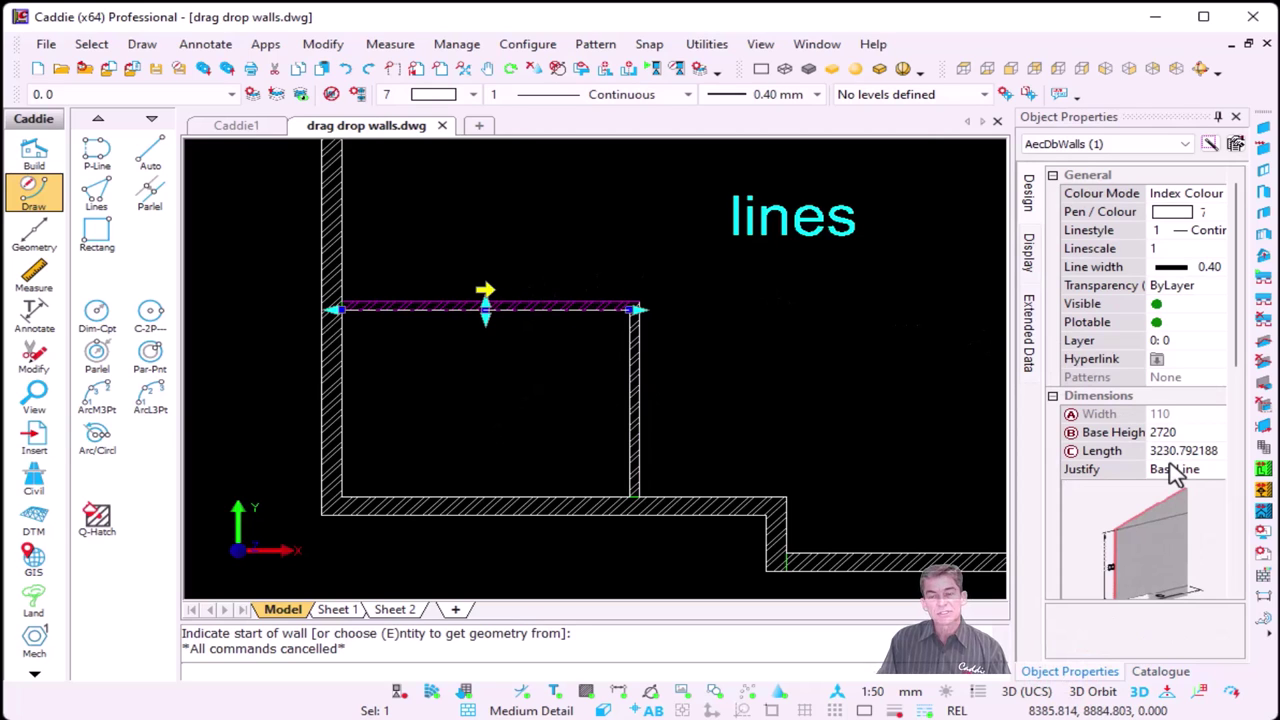
mouse_move(636, 432)
middle_down()
mouse_move(517, 551)
mouse_move(495, 598)
middle_up()
key(Escape)
click(640, 277)
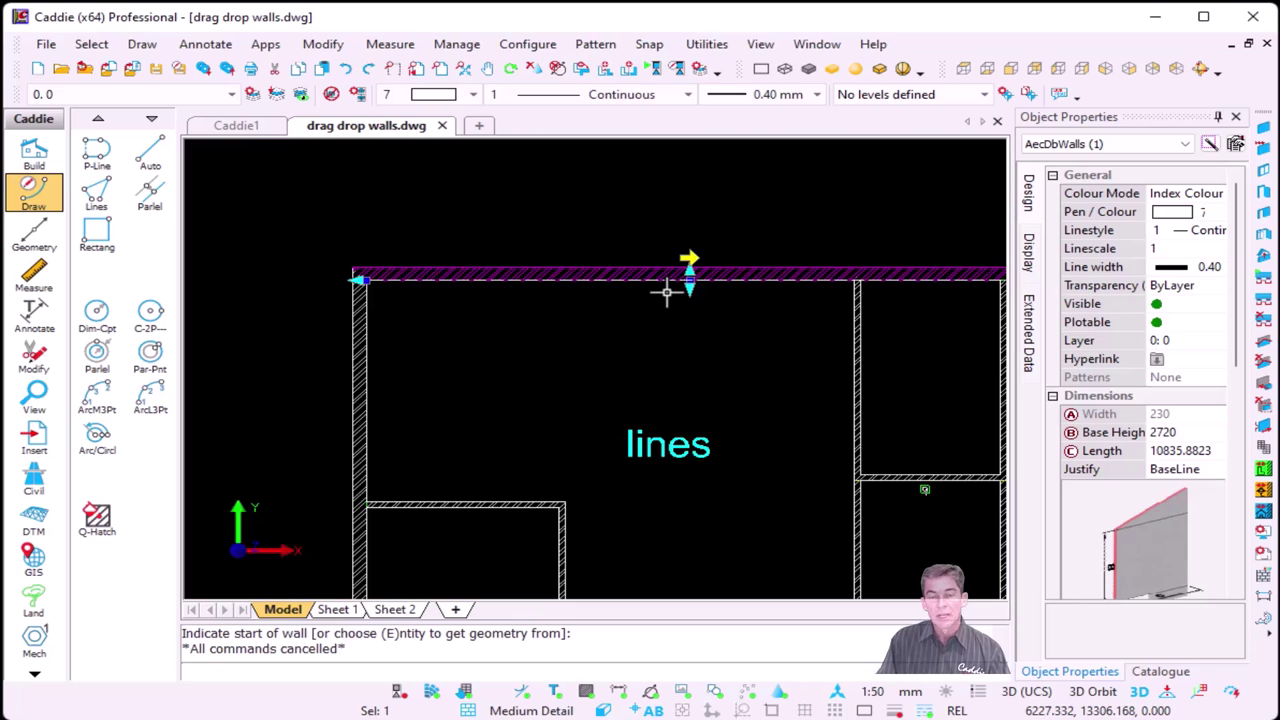
scroll(667, 291, down, 3)
scroll(563, 389, up, 5)
key(Escape)
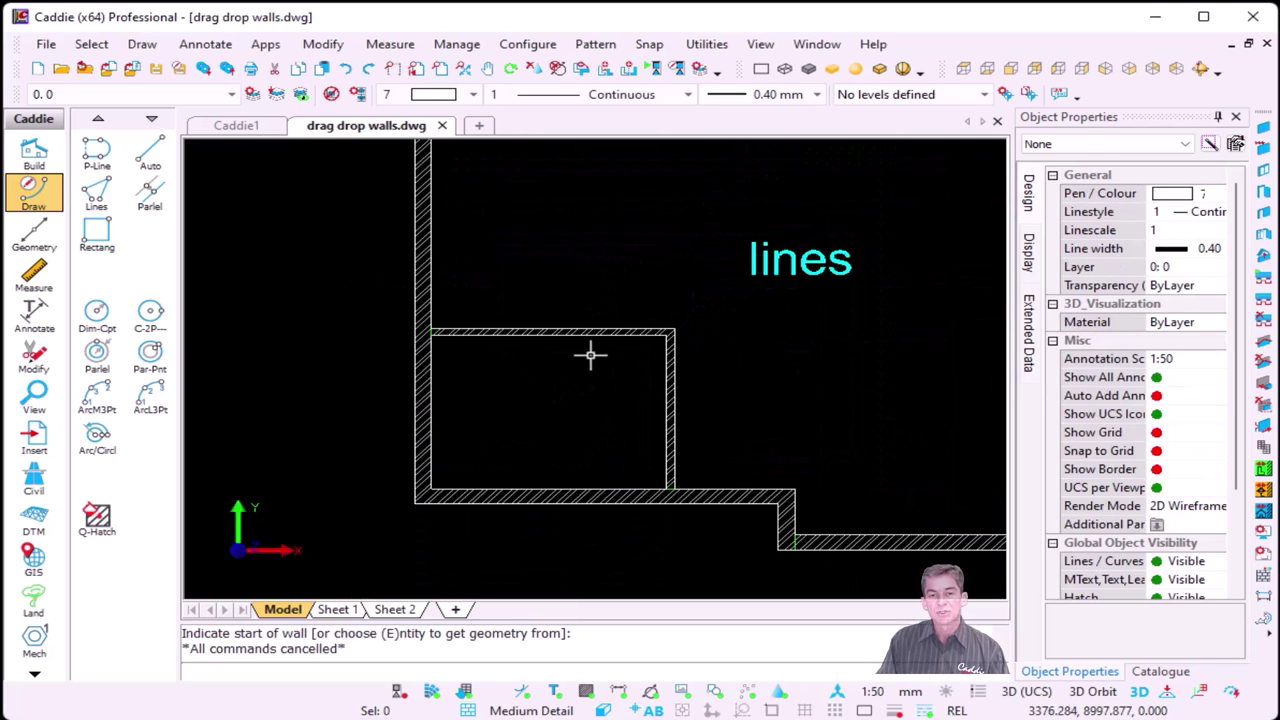
- Set the small room's top and right walls to Justify Left, then Right, then Centre
click(580, 335)
click(664, 450)
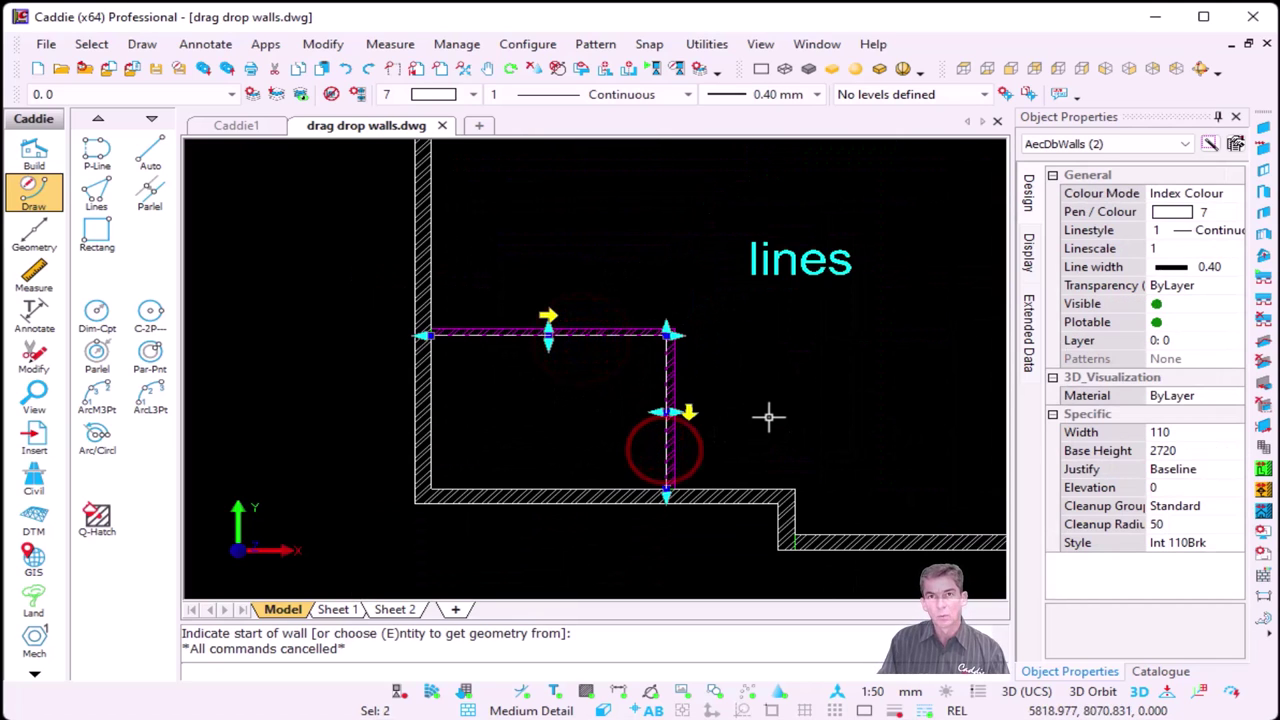
click(1200, 477)
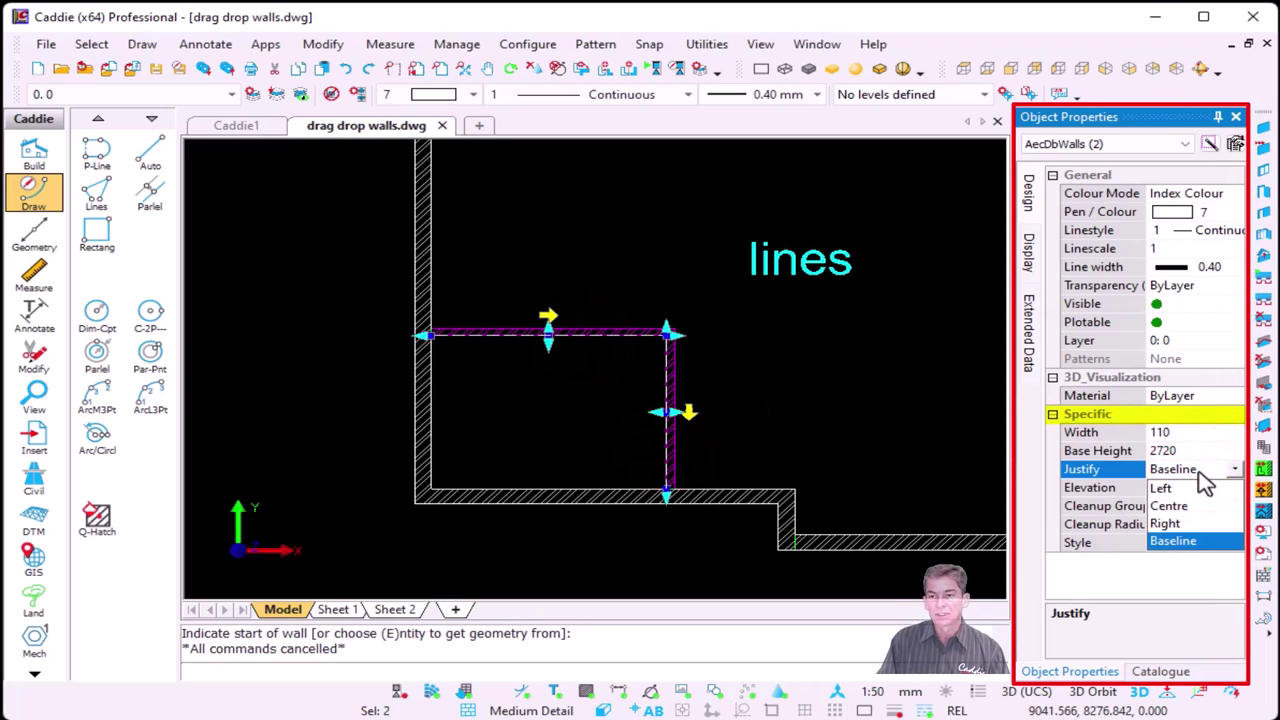
click(1170, 489)
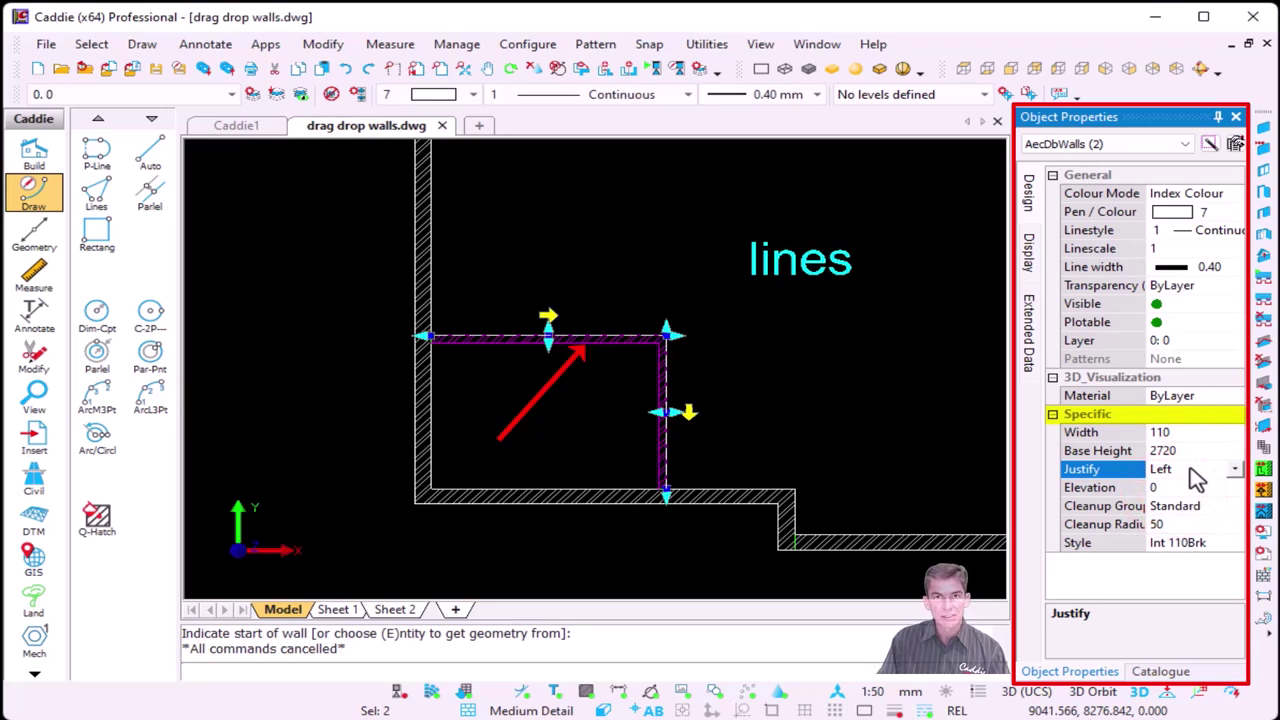
click(1192, 470)
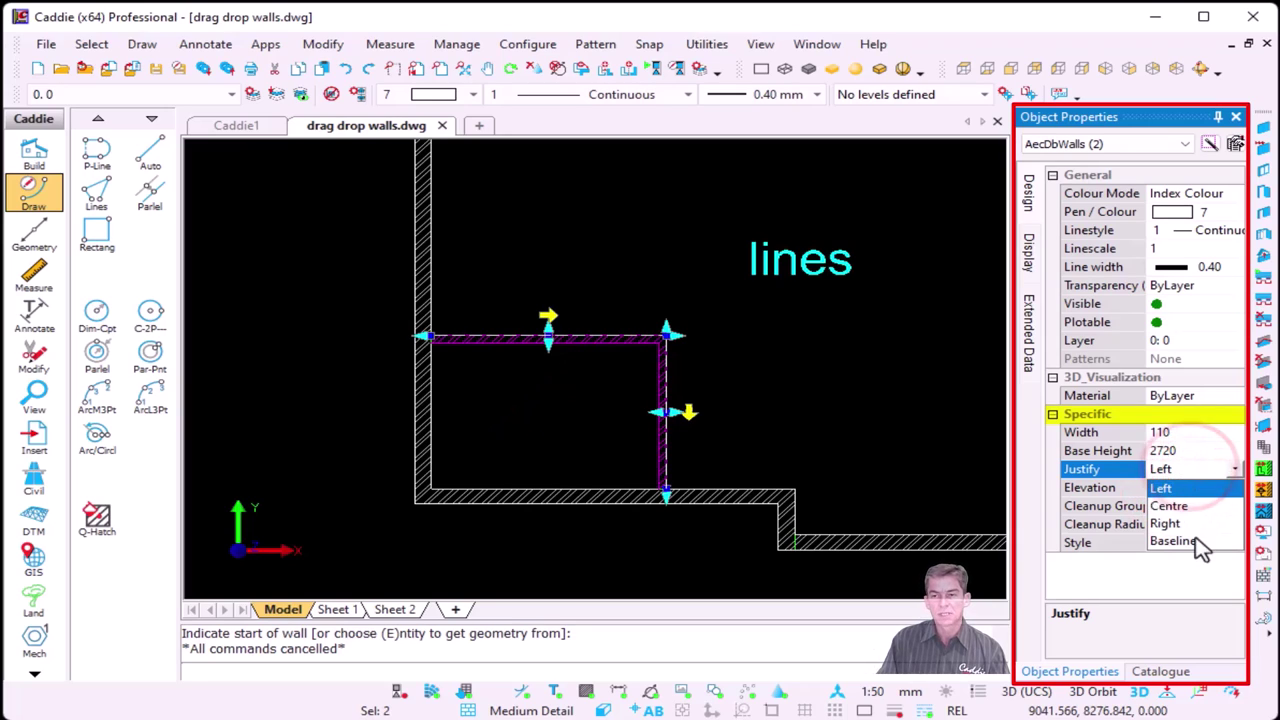
click(1167, 523)
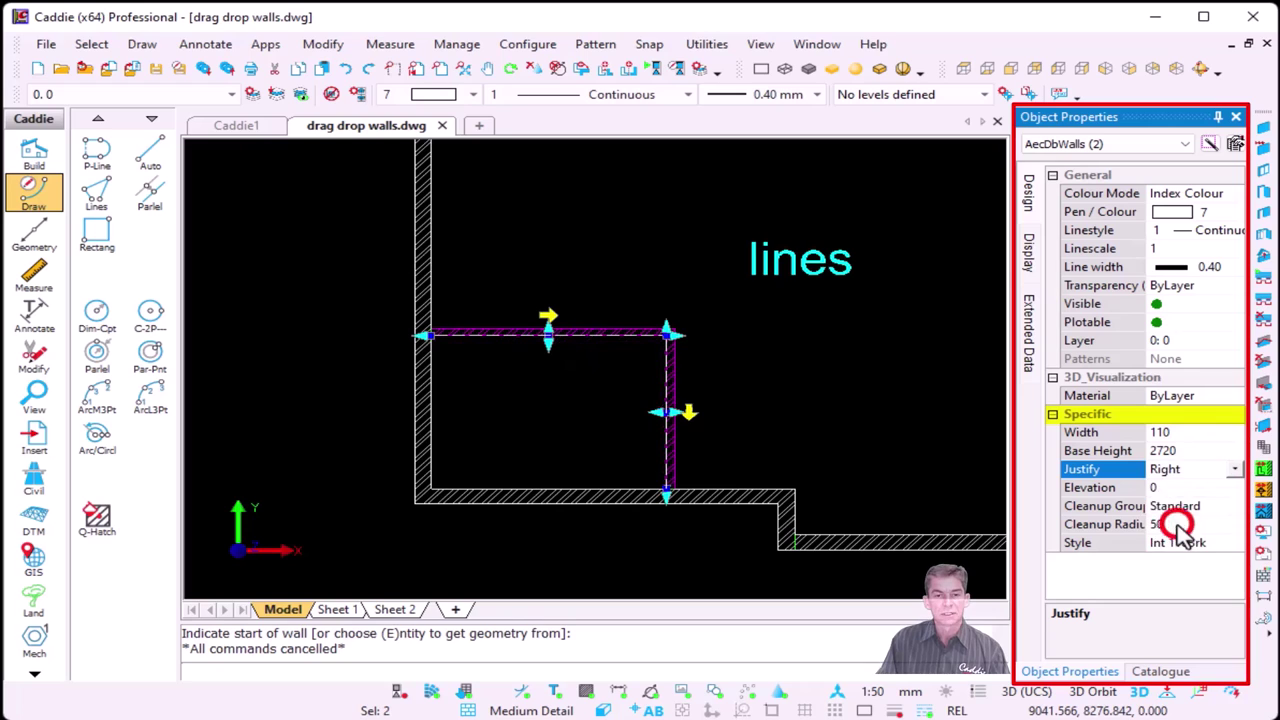
click(1185, 469)
click(1185, 505)
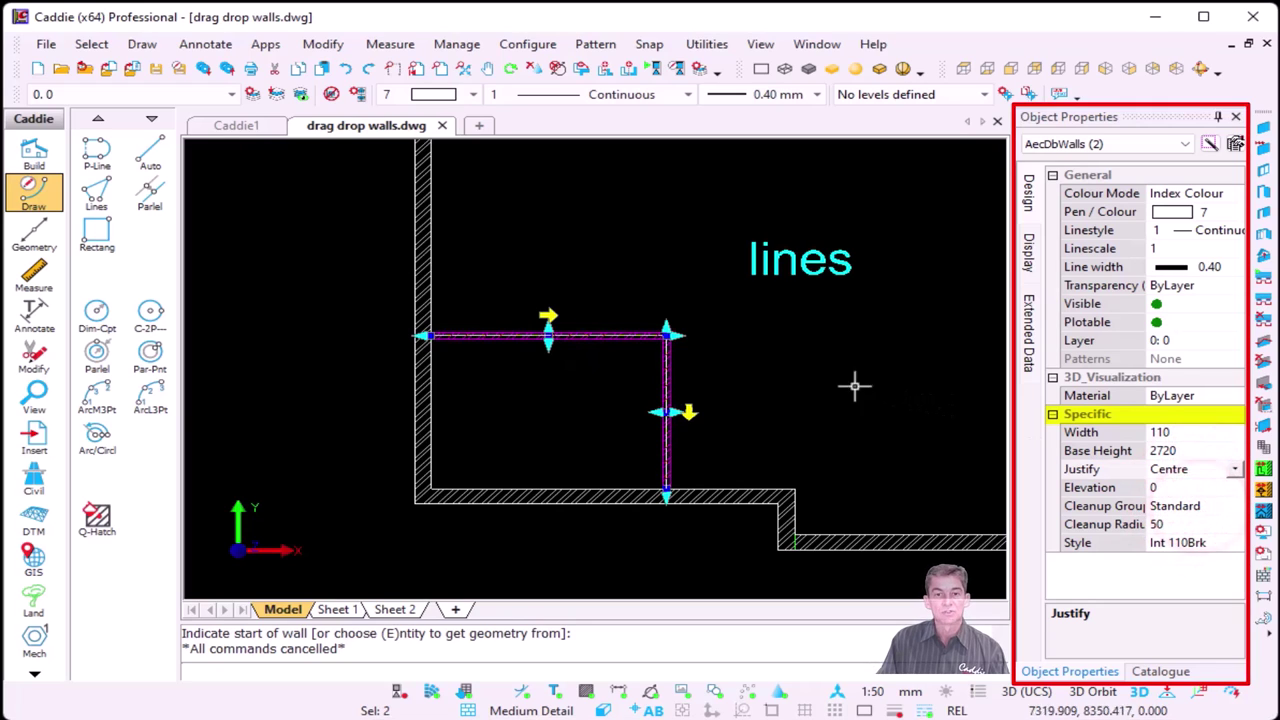
middle_drag(790, 373, 734, 423)
key(Escape)
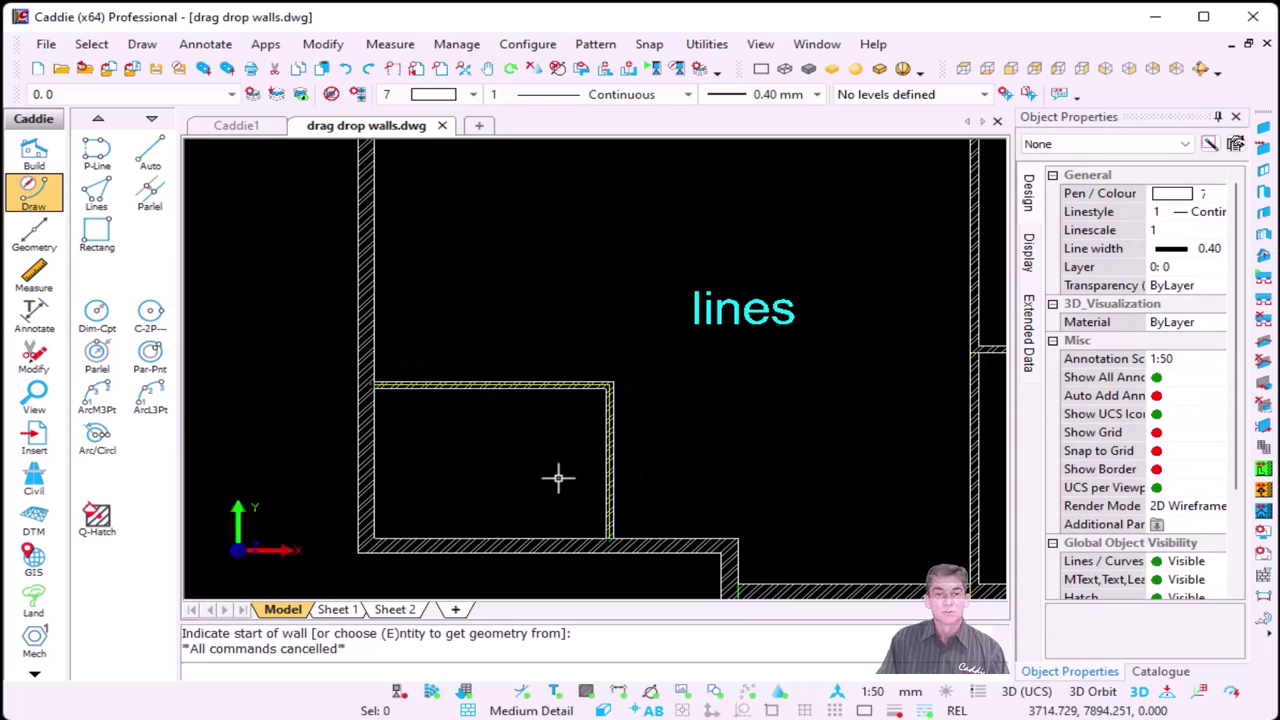
scroll(614, 449, up, 3)
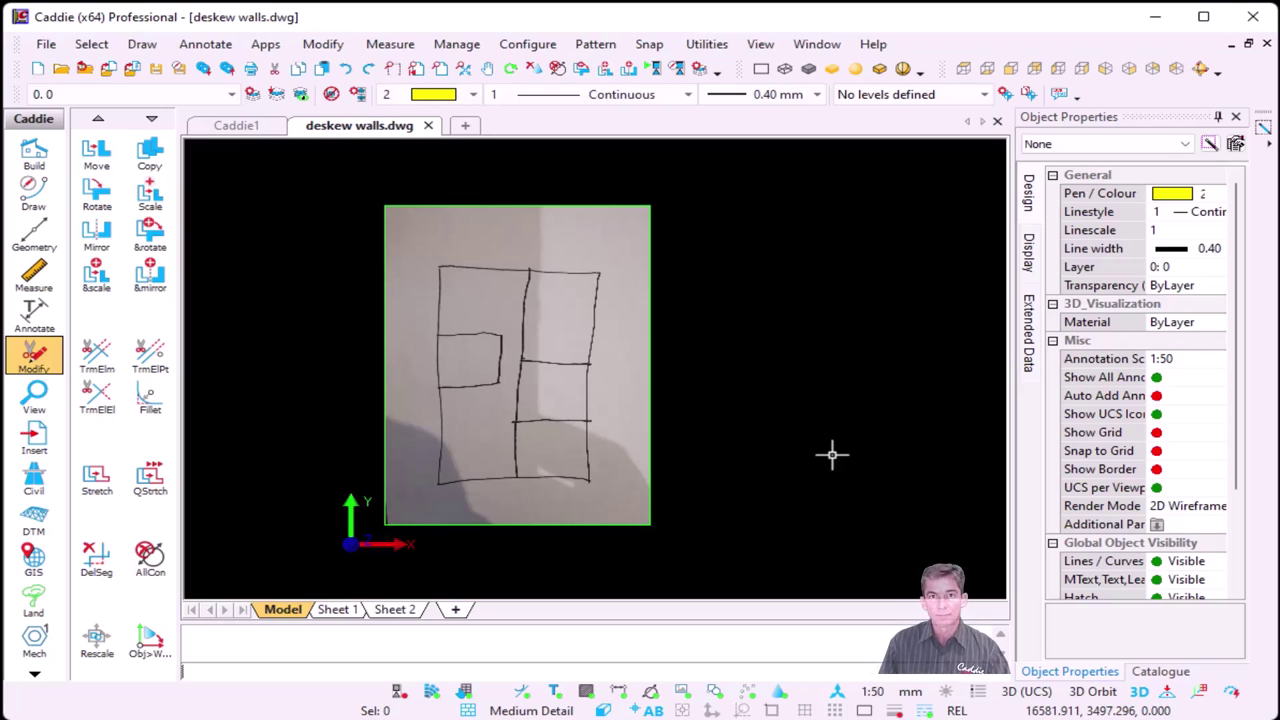
- Draw a three-segment wall, 2750 high and 220 wide, beside the sketch
middle_drag(883, 447, 731, 451)
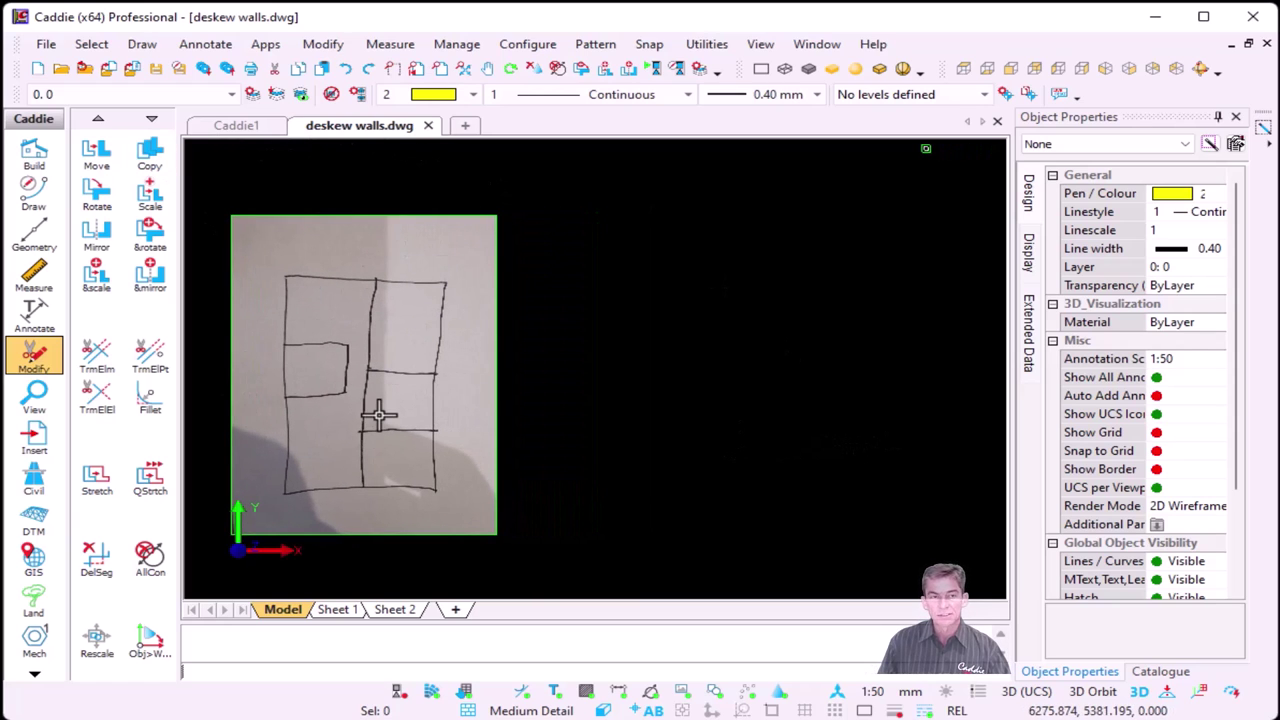
click(34, 155)
click(97, 152)
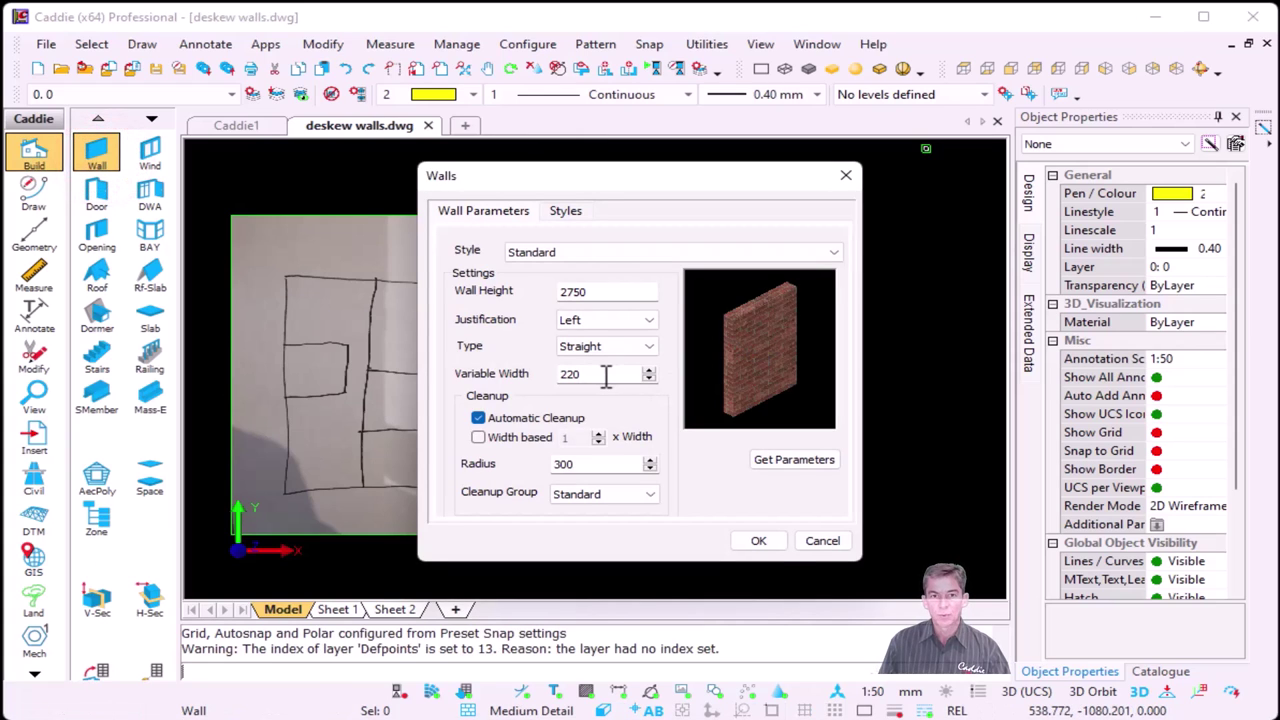
click(758, 541)
click(630, 456)
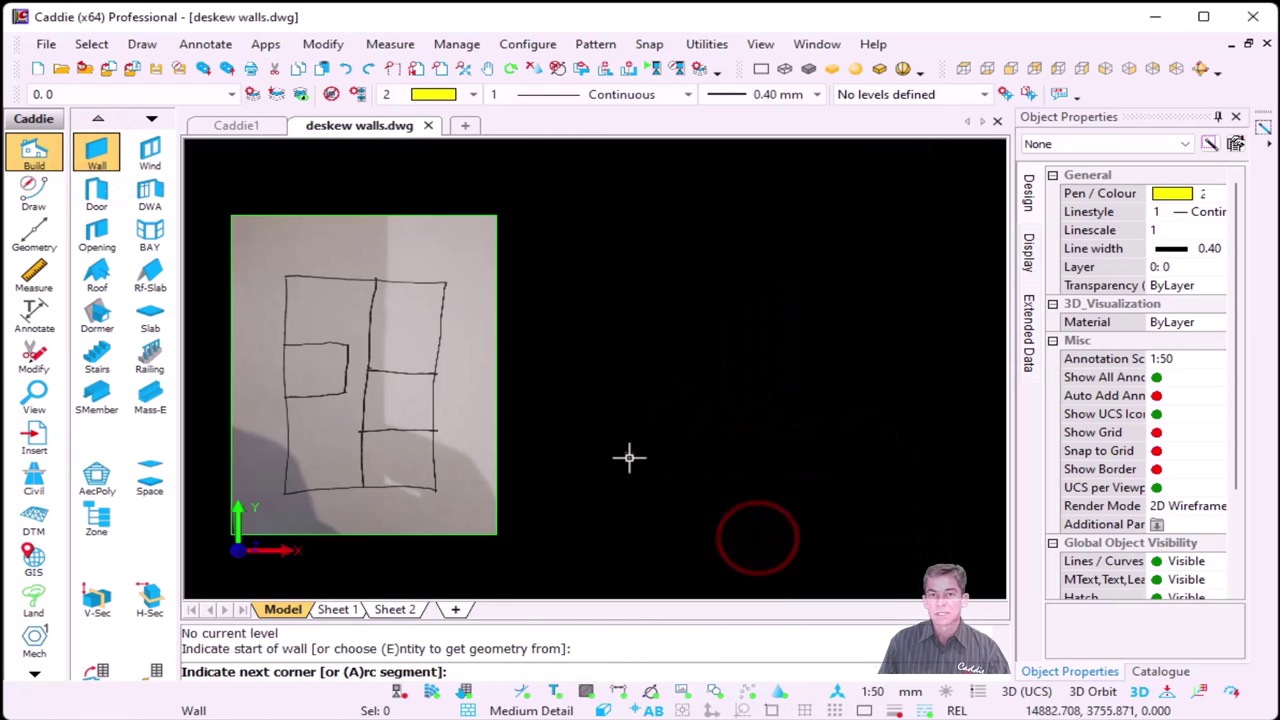
click(636, 229)
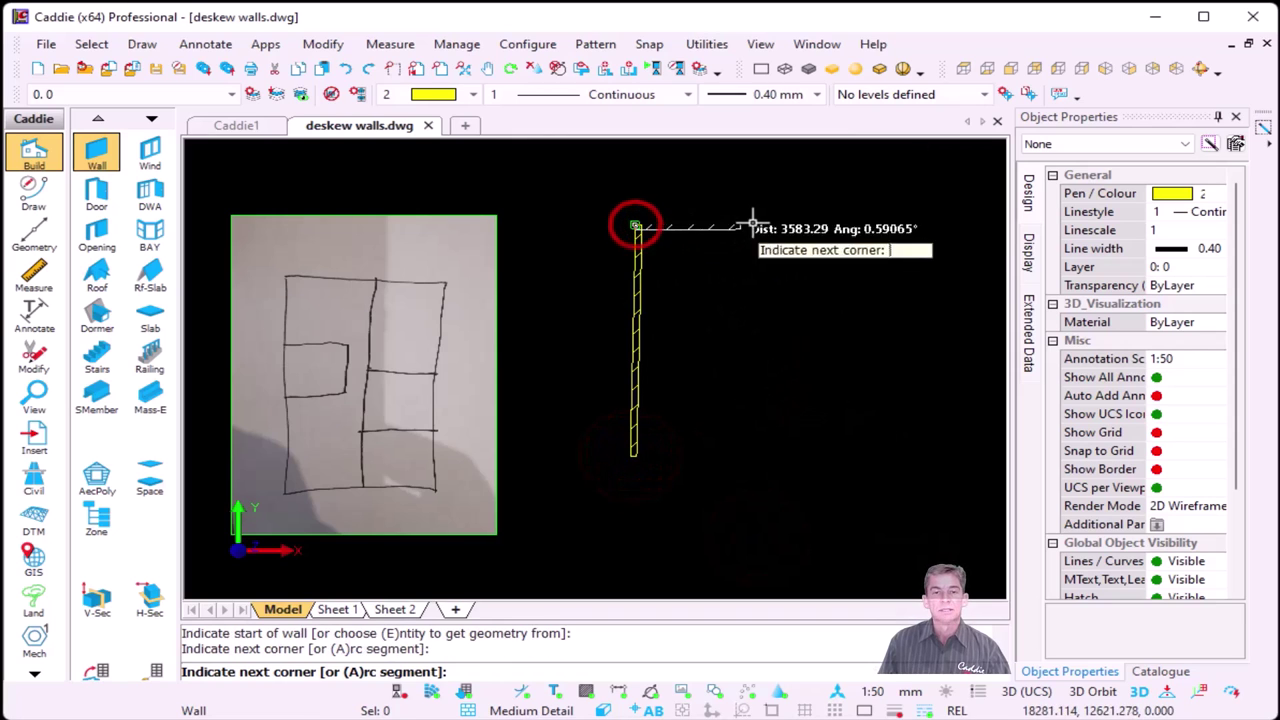
click(799, 224)
click(797, 348)
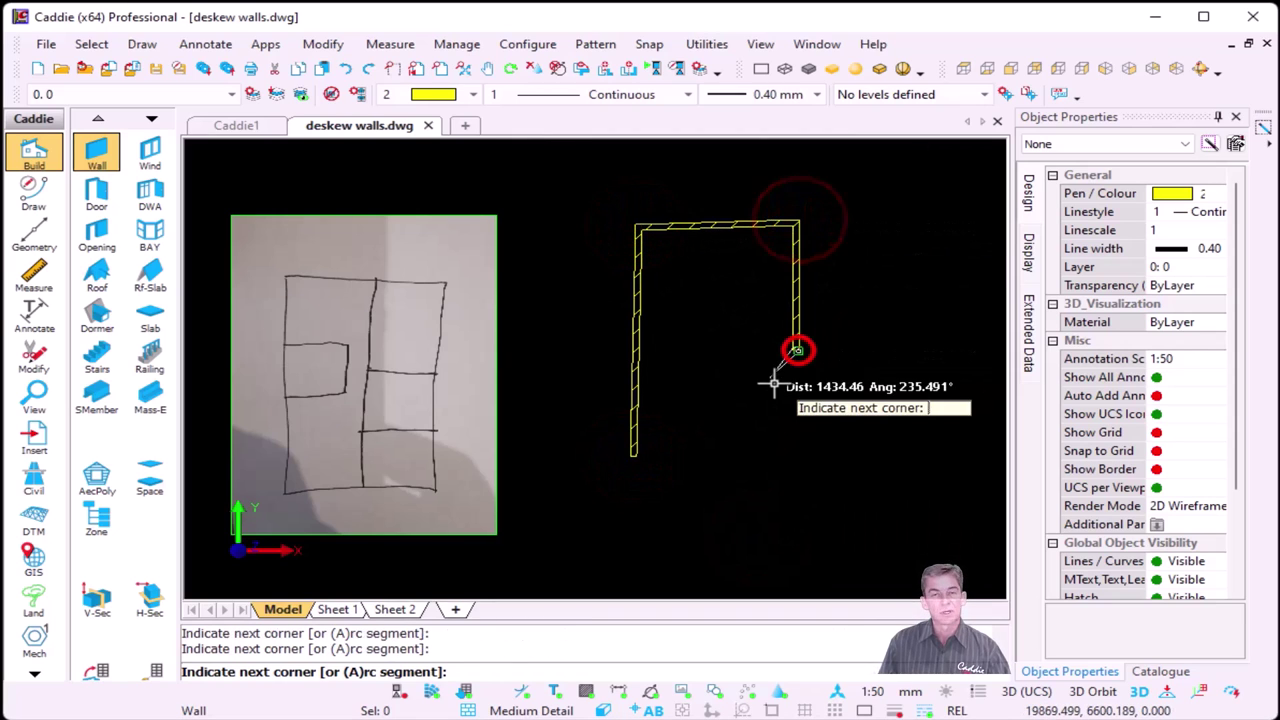
key(Escape)
scroll(743, 240, up, 3)
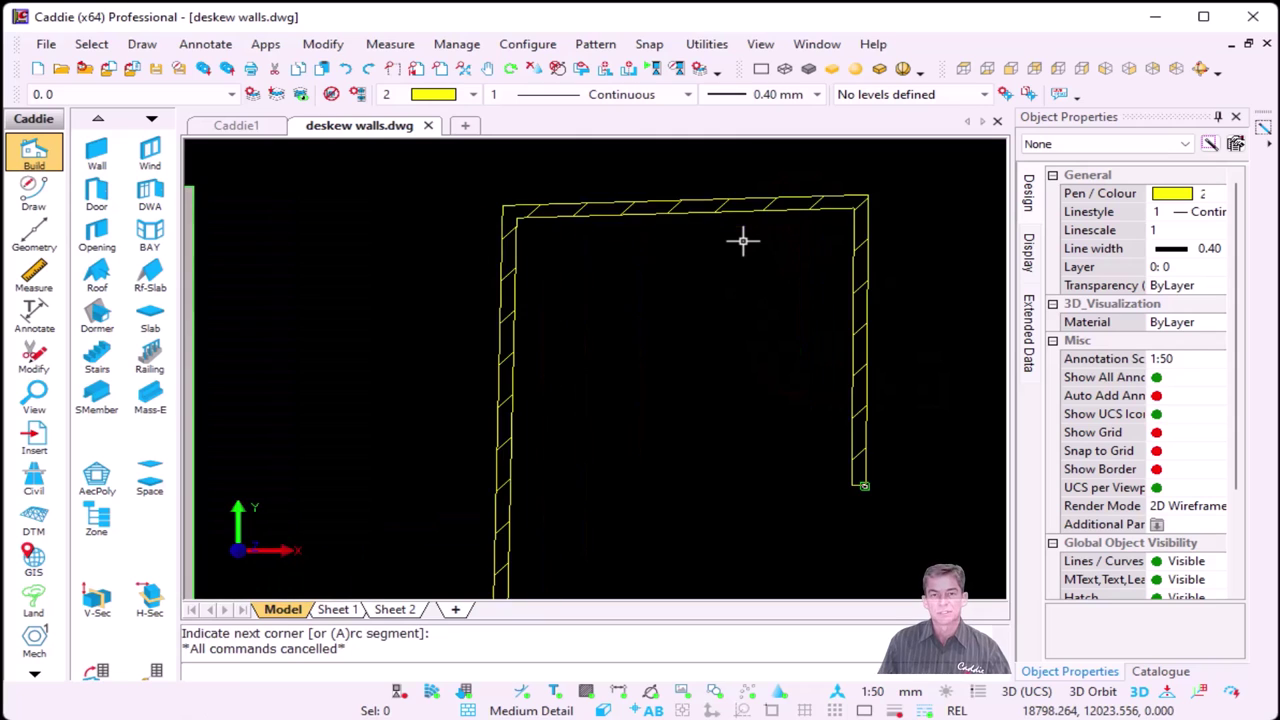
middle_drag(743, 240, 707, 362)
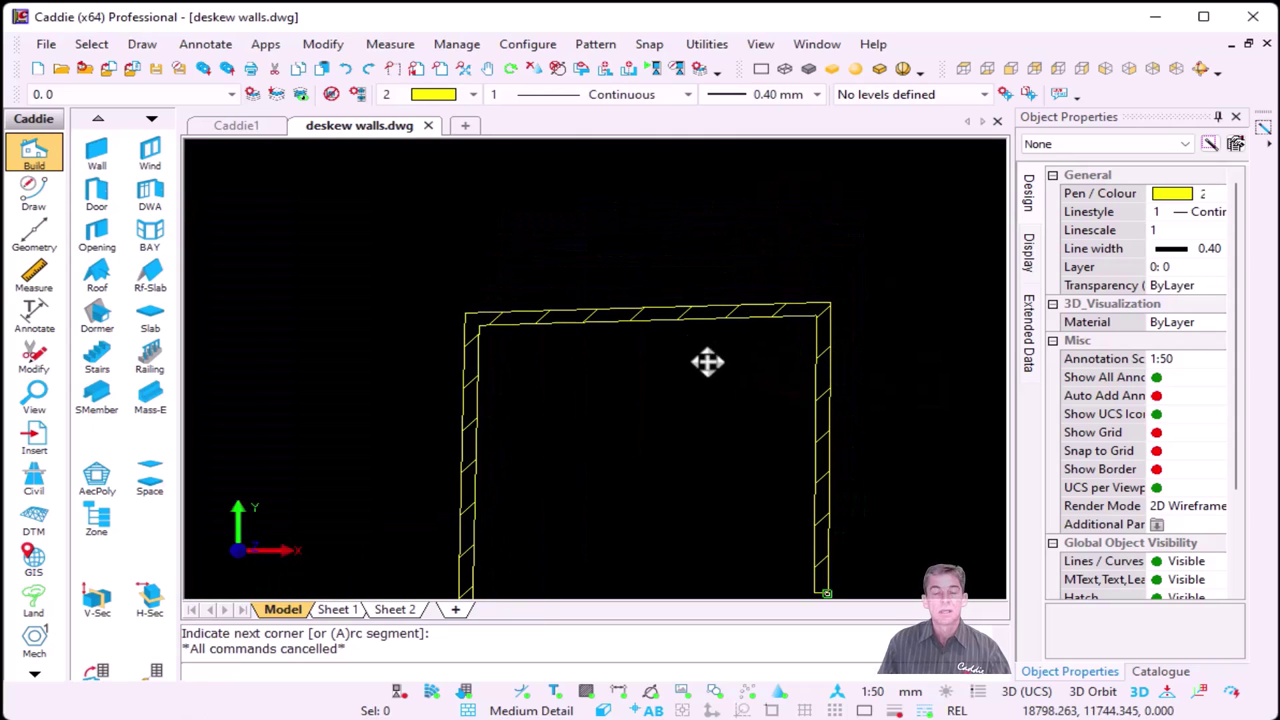
click(668, 318)
- Add an AEC dimension group above the top wall
right_click(668, 316)
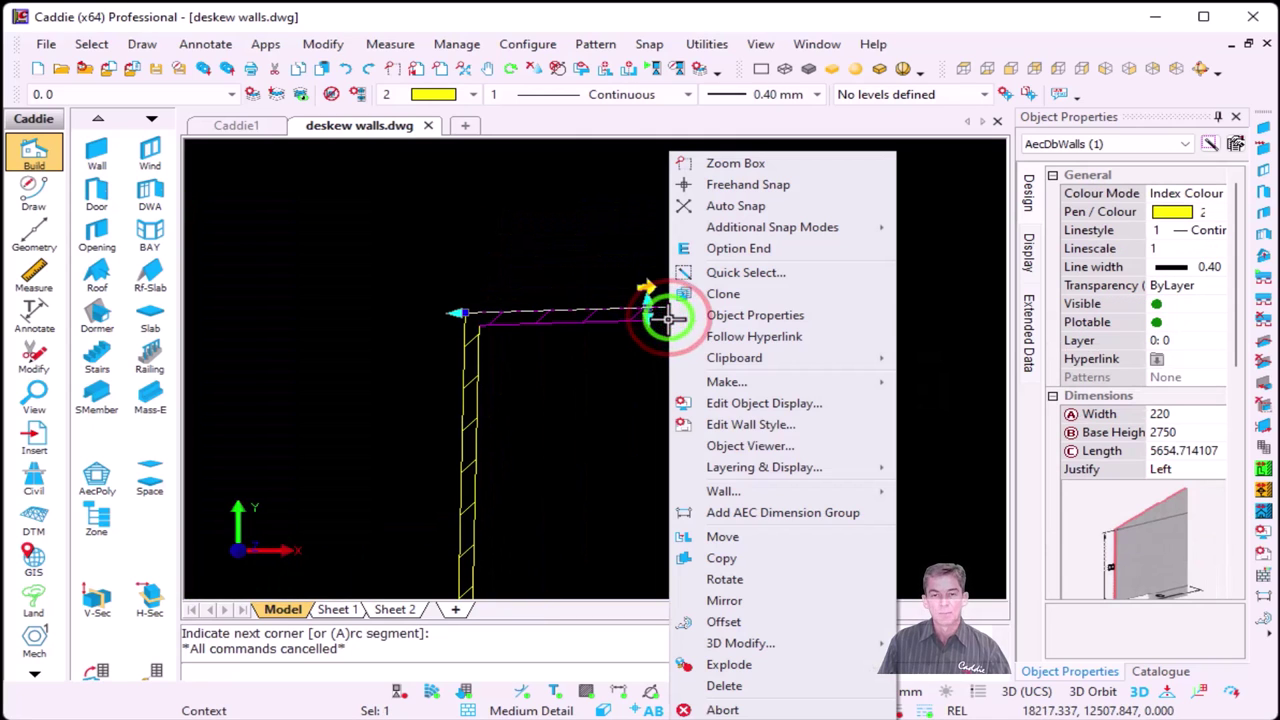
click(823, 512)
click(680, 229)
key(Escape)
scroll(443, 251, up, 3)
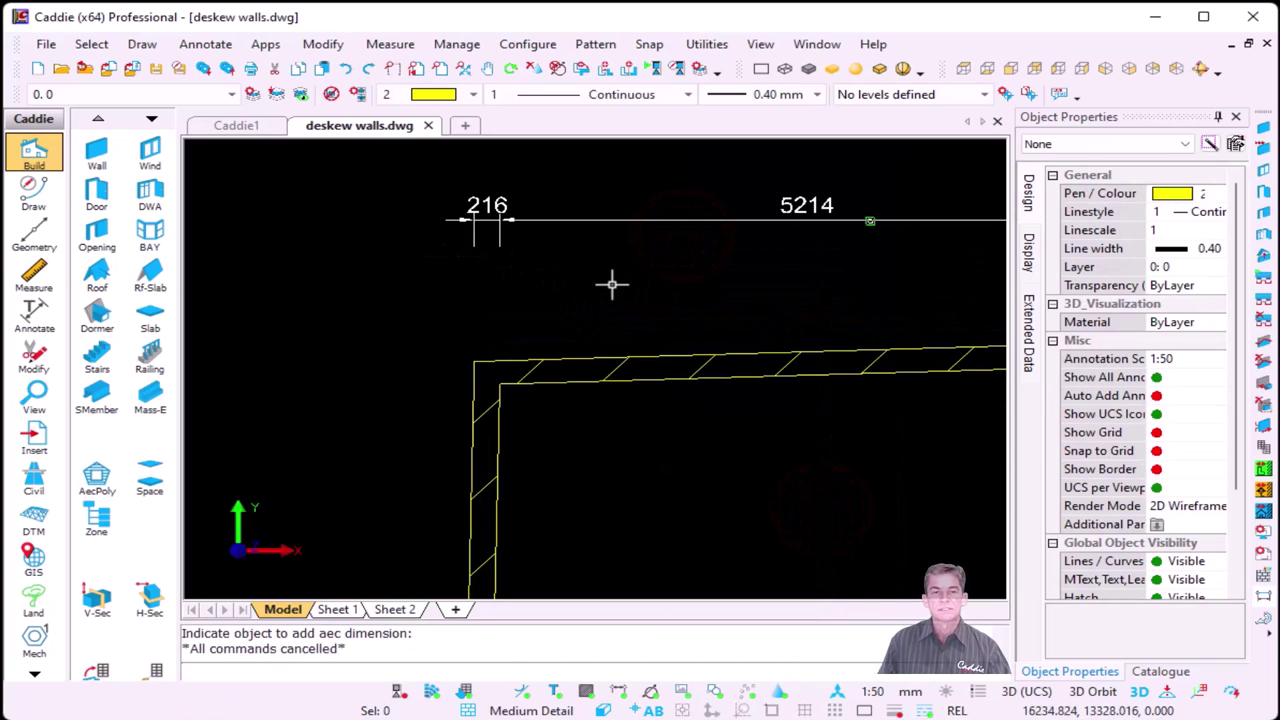
middle_drag(612, 285, 503, 348)
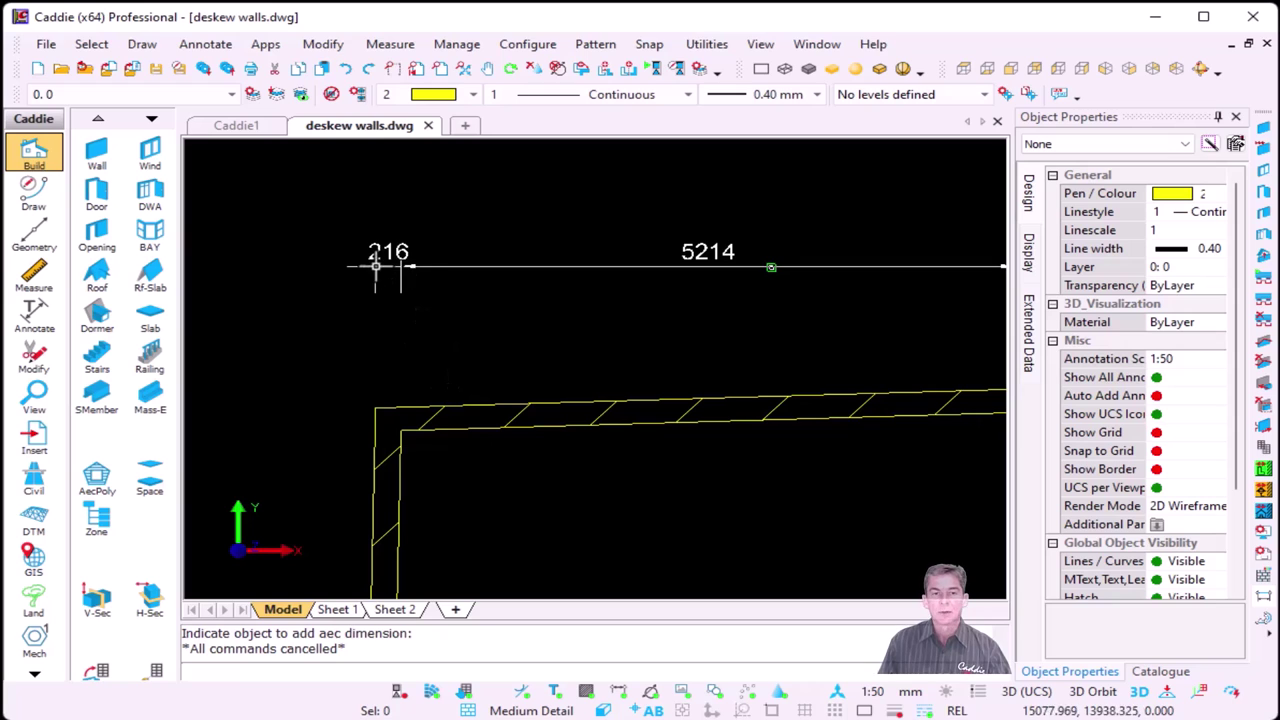
scroll(428, 281, down, 1)
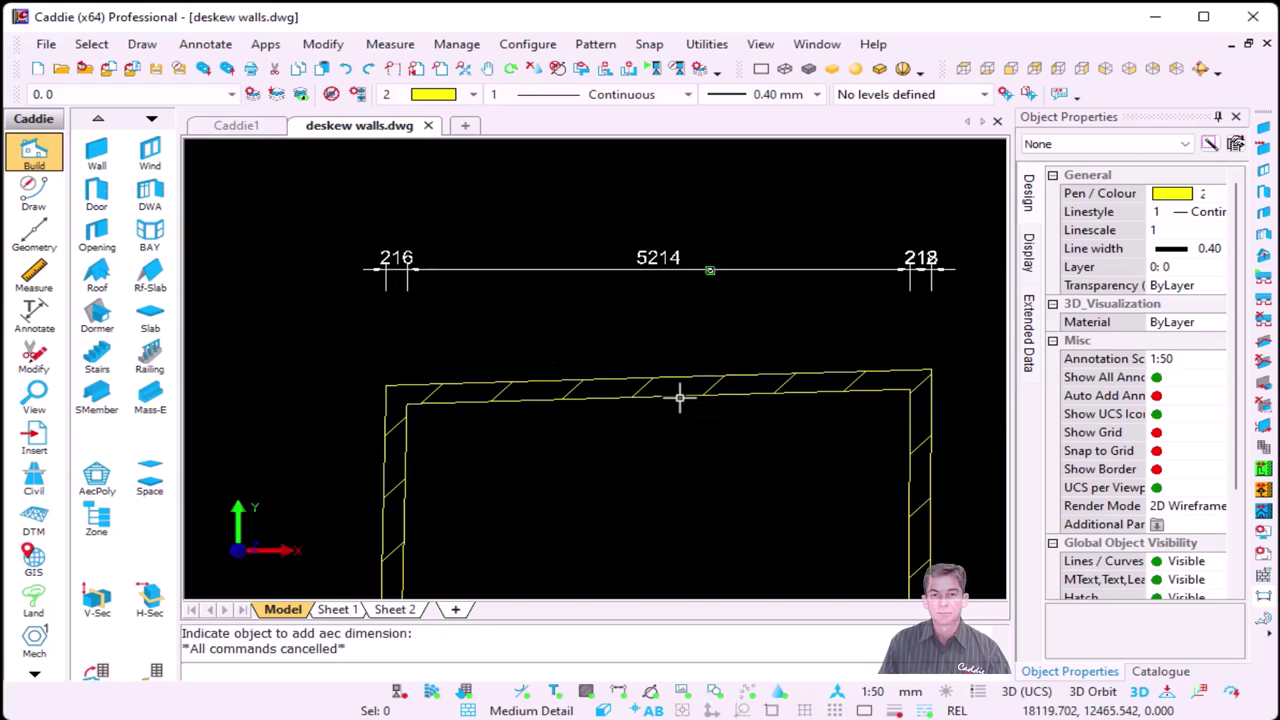
- Highlight the objects measured by the dimension chain
click(675, 270)
right_click(676, 270)
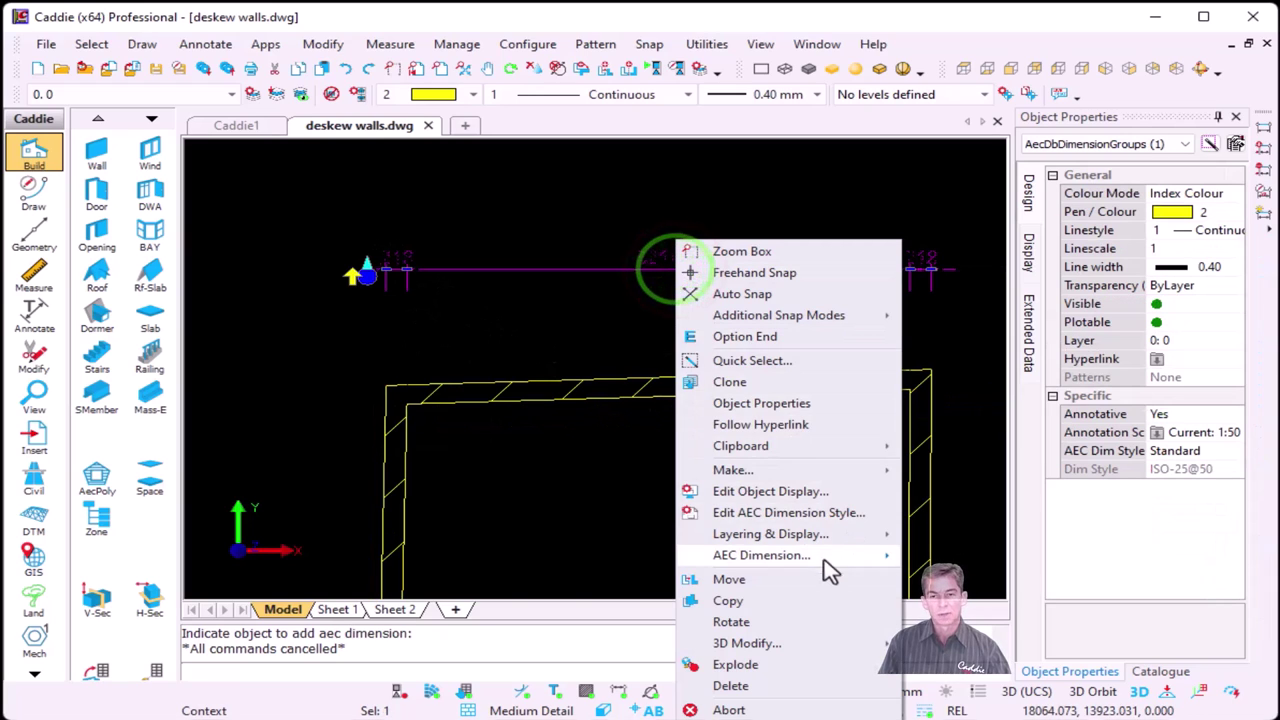
mouse_move(840, 566)
click(1030, 600)
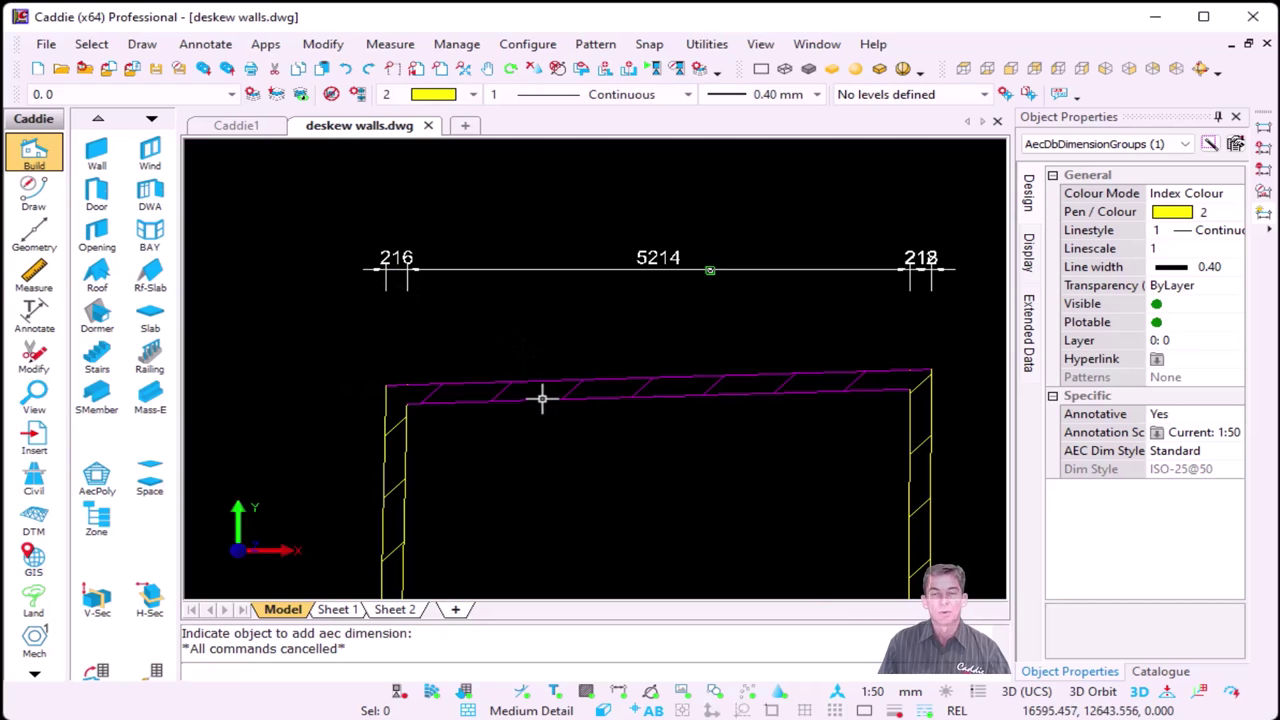
shift+middle_drag(542, 399, 574, 331)
- Deskew all three walls with a Rectangle selection window enclosing them
click(142, 45)
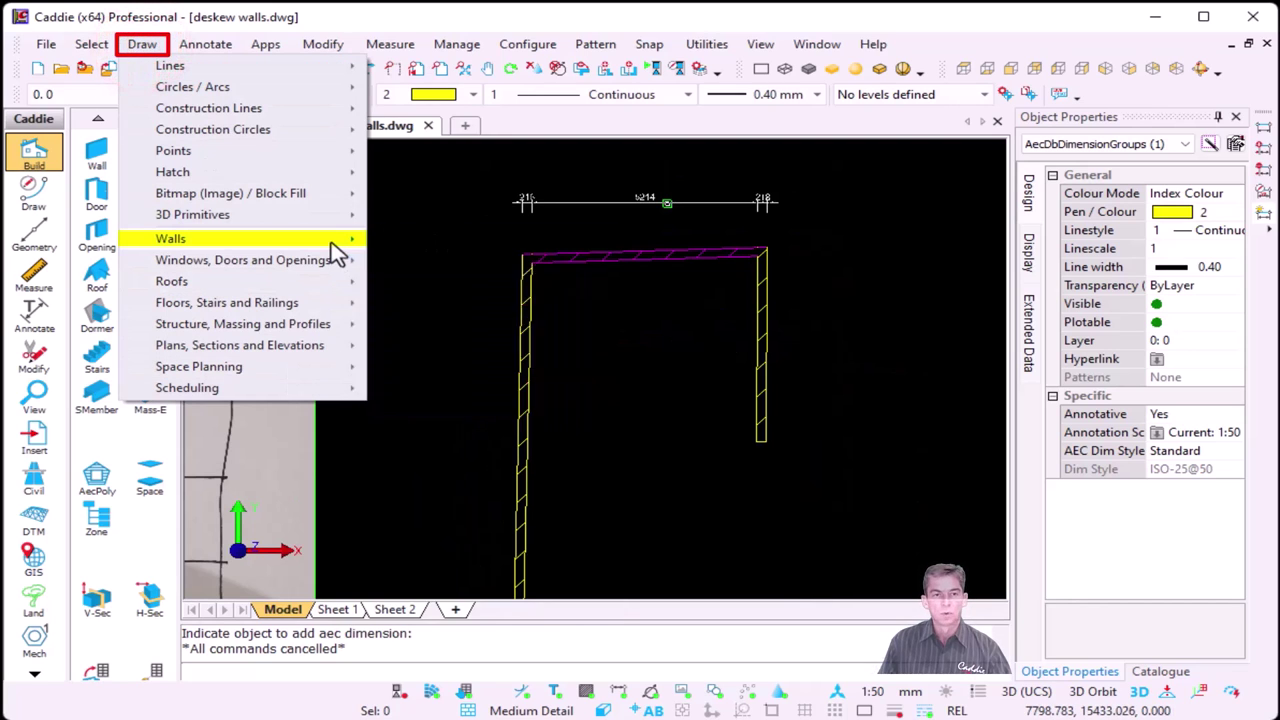
mouse_move(330, 240)
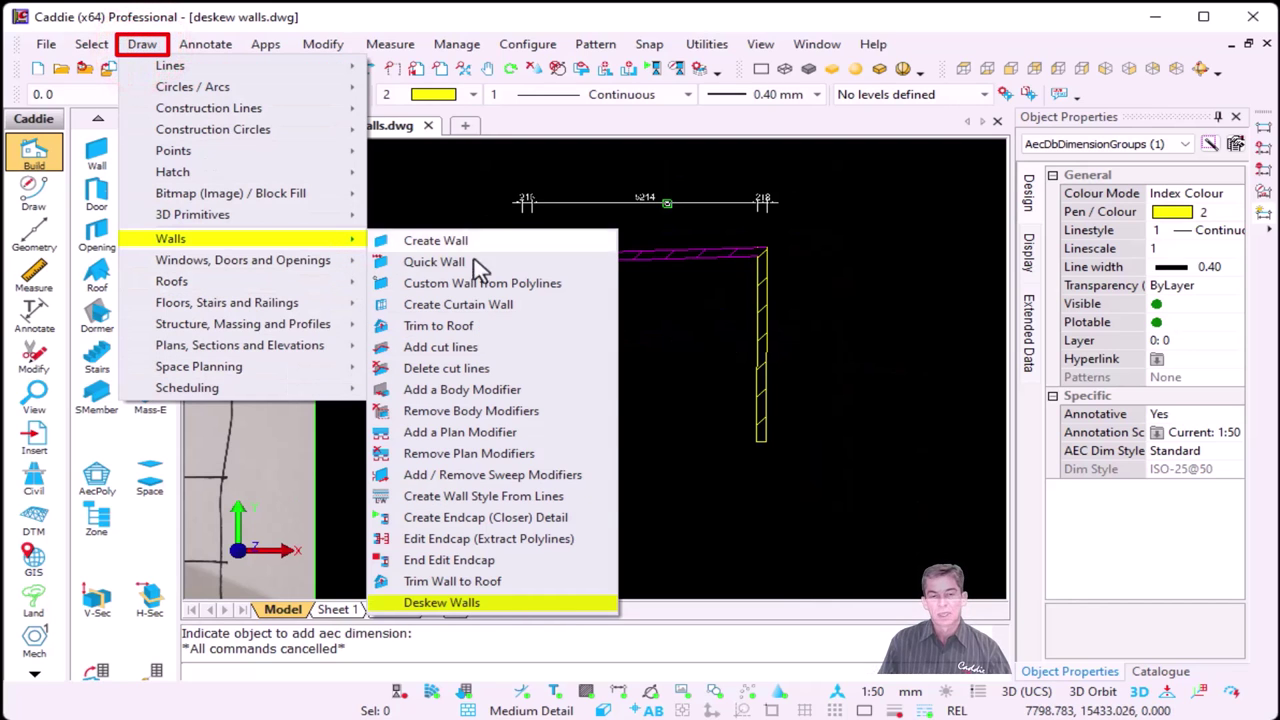
click(527, 604)
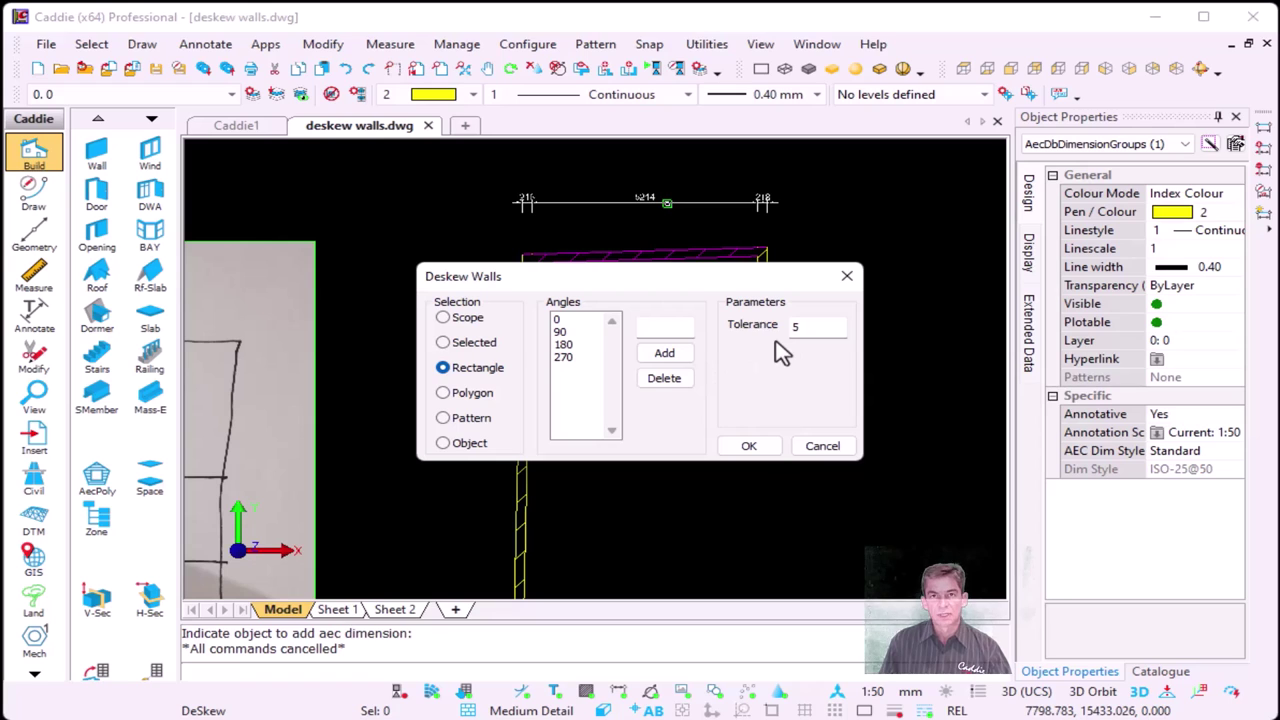
click(755, 447)
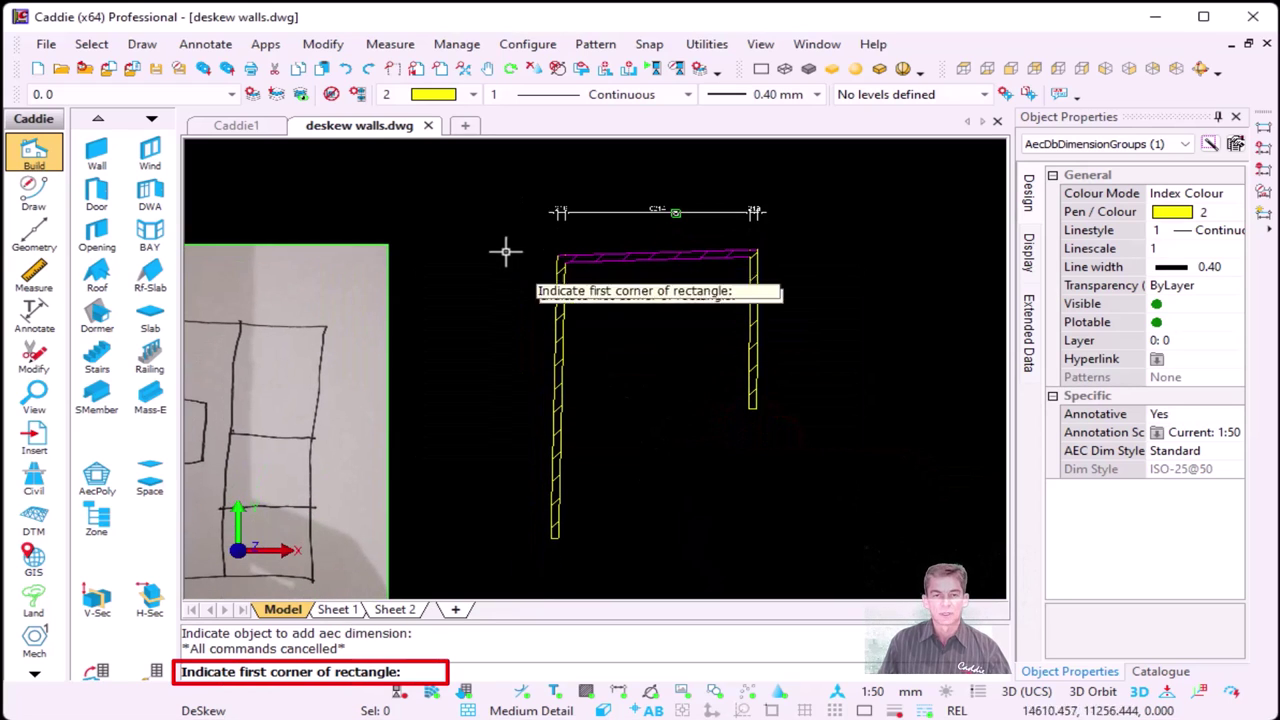
click(468, 223)
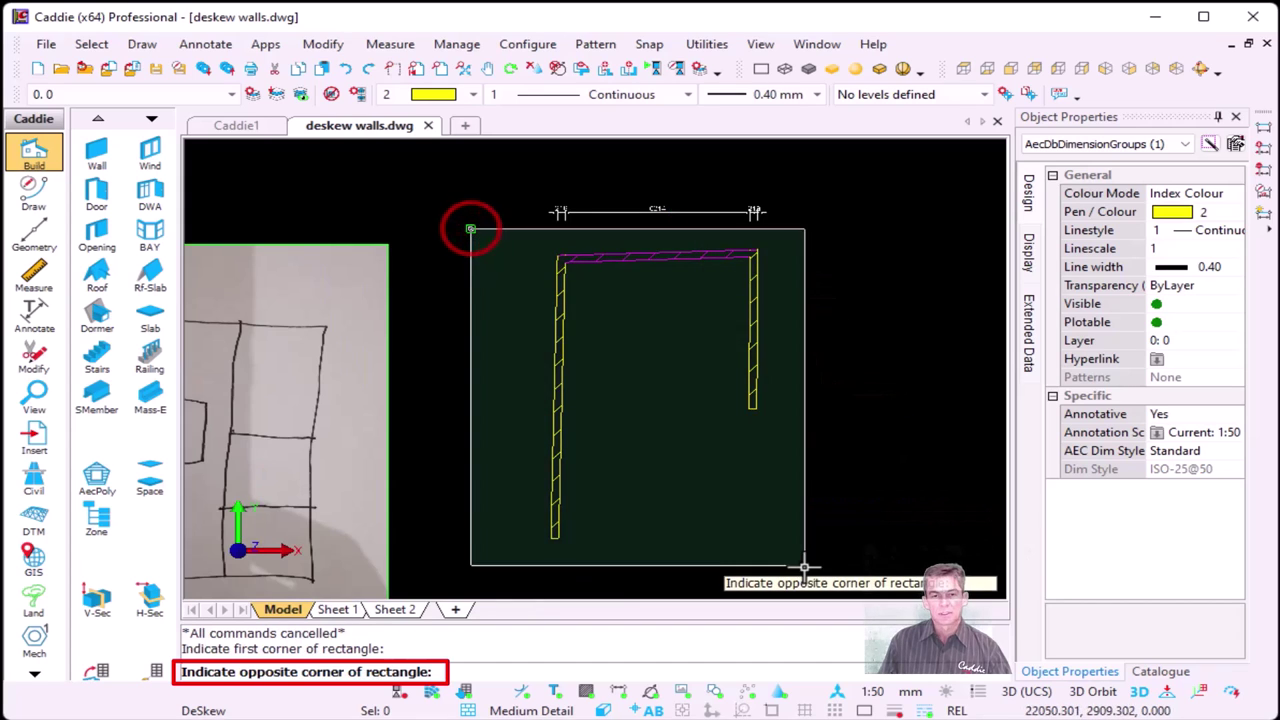
click(805, 563)
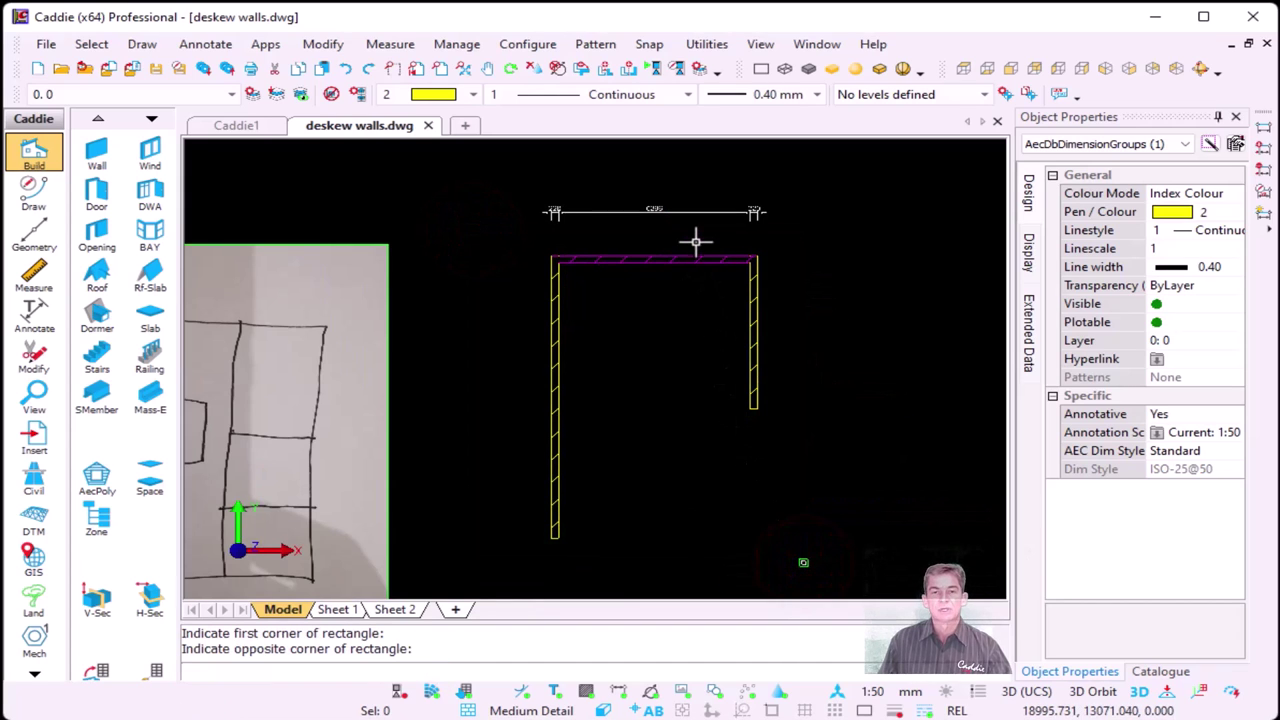
scroll(700, 276, up, 3)
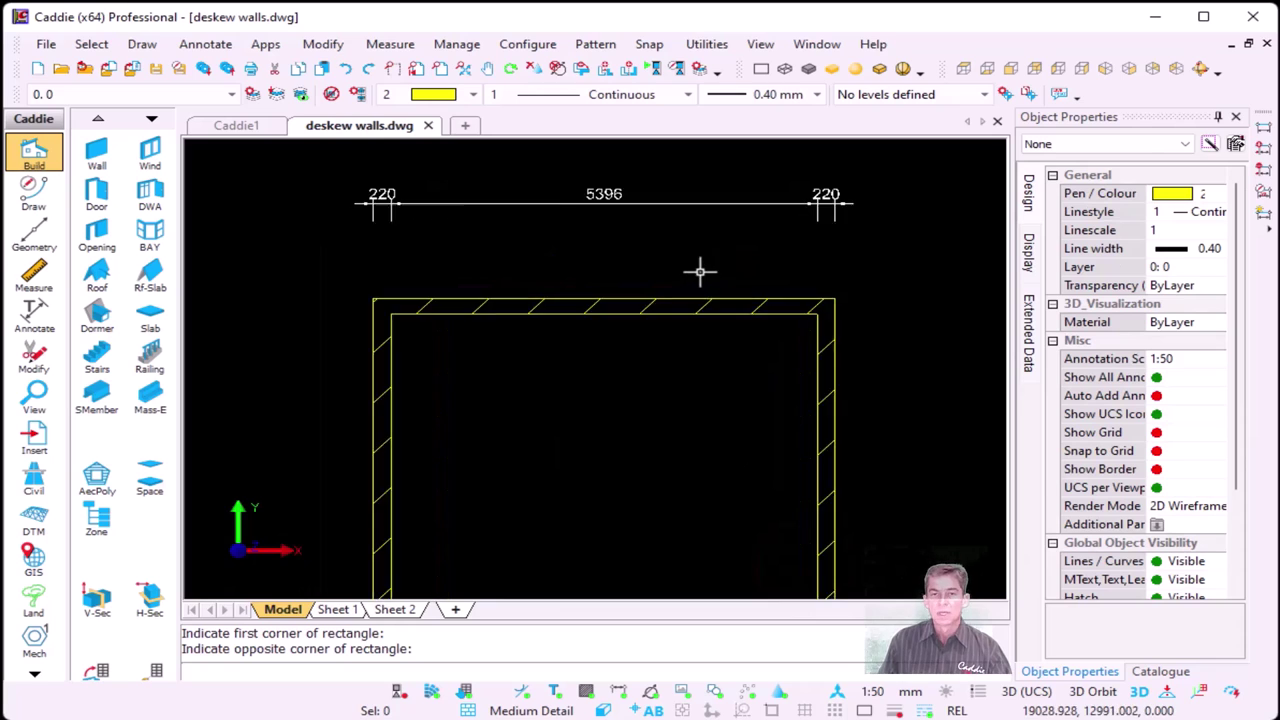
middle_drag(472, 516, 481, 527)
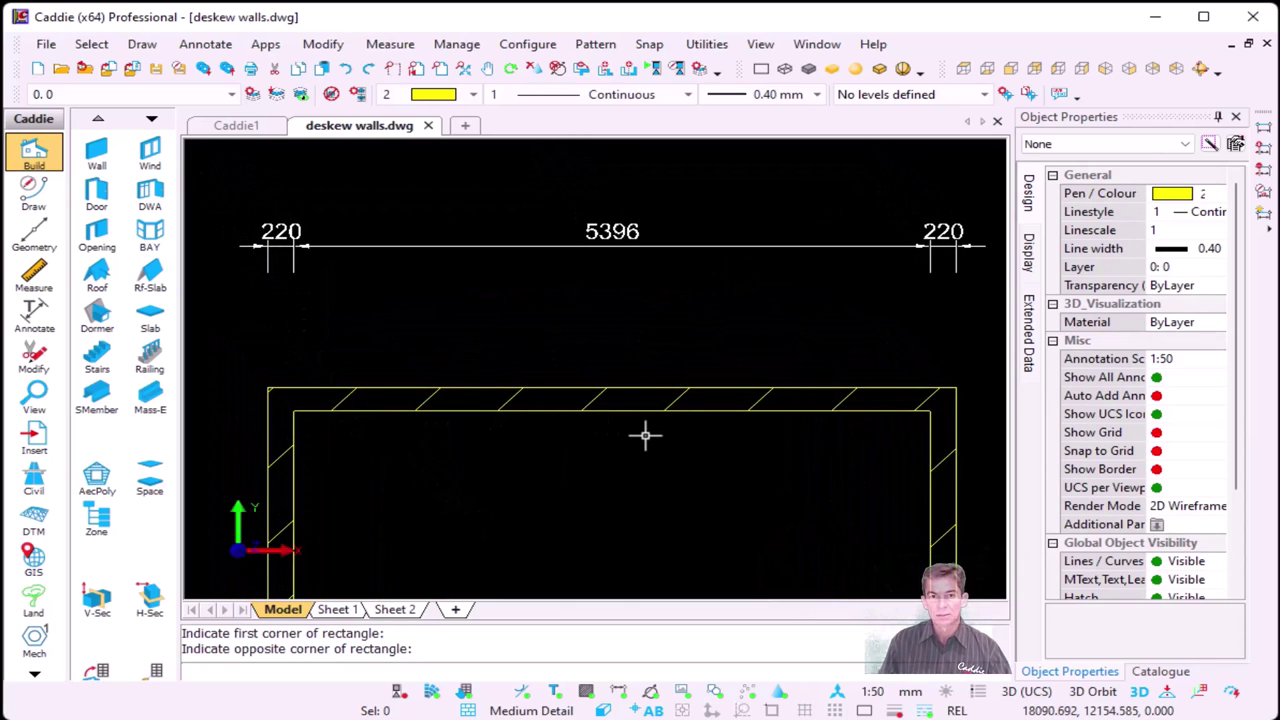
scroll(550, 440, down, 5)
middle_drag(529, 486, 794, 337)
scroll(534, 471, up, 5)
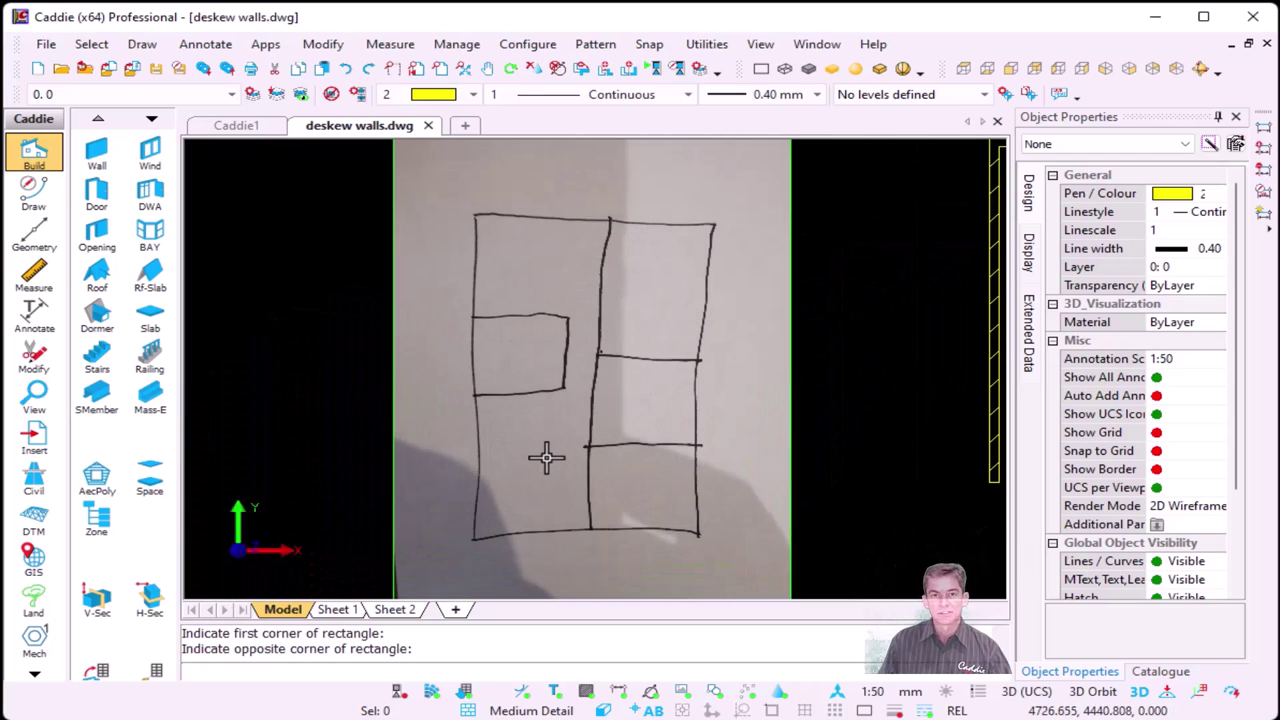
- Trace the sketch's outer rectangle of walls corner to corner
click(97, 152)
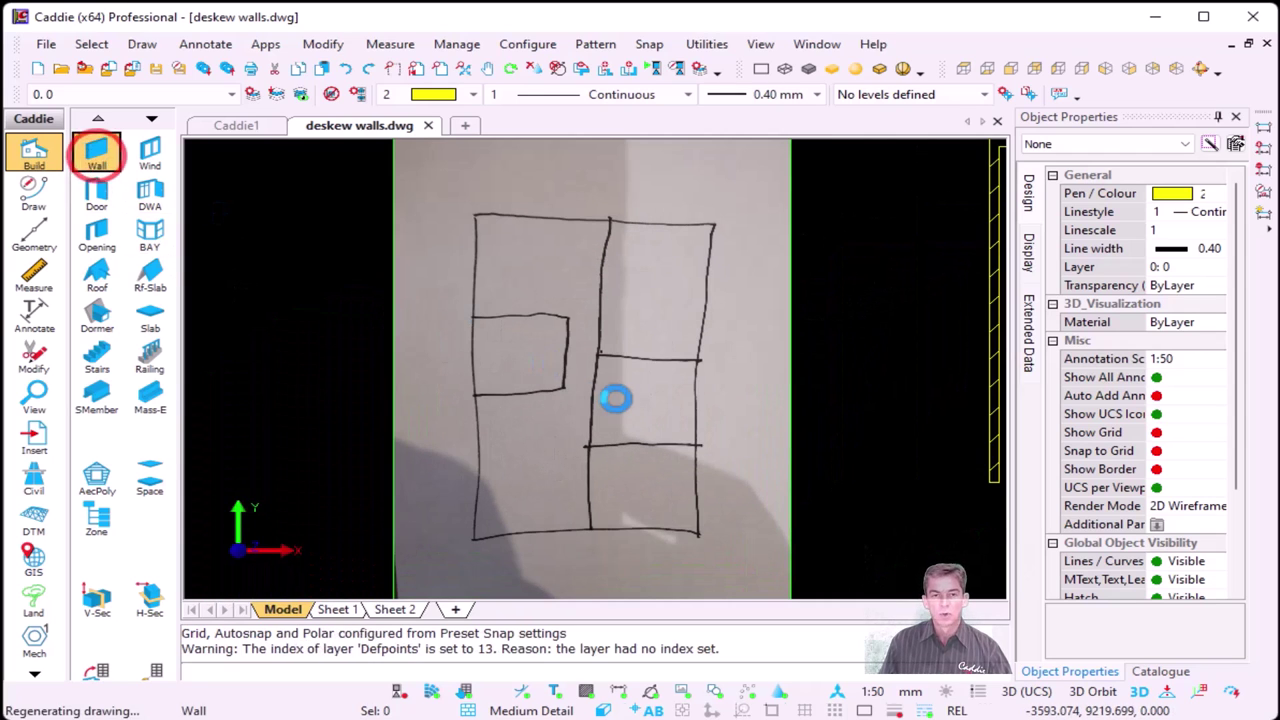
click(760, 543)
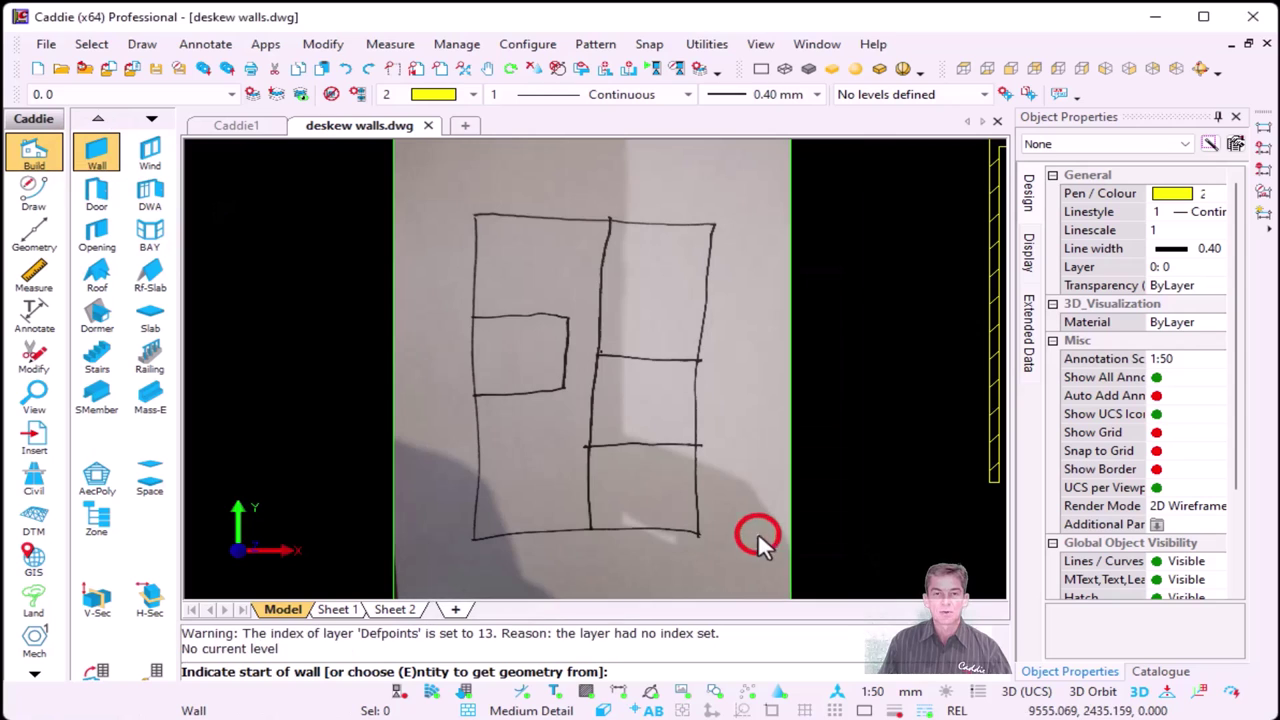
click(476, 218)
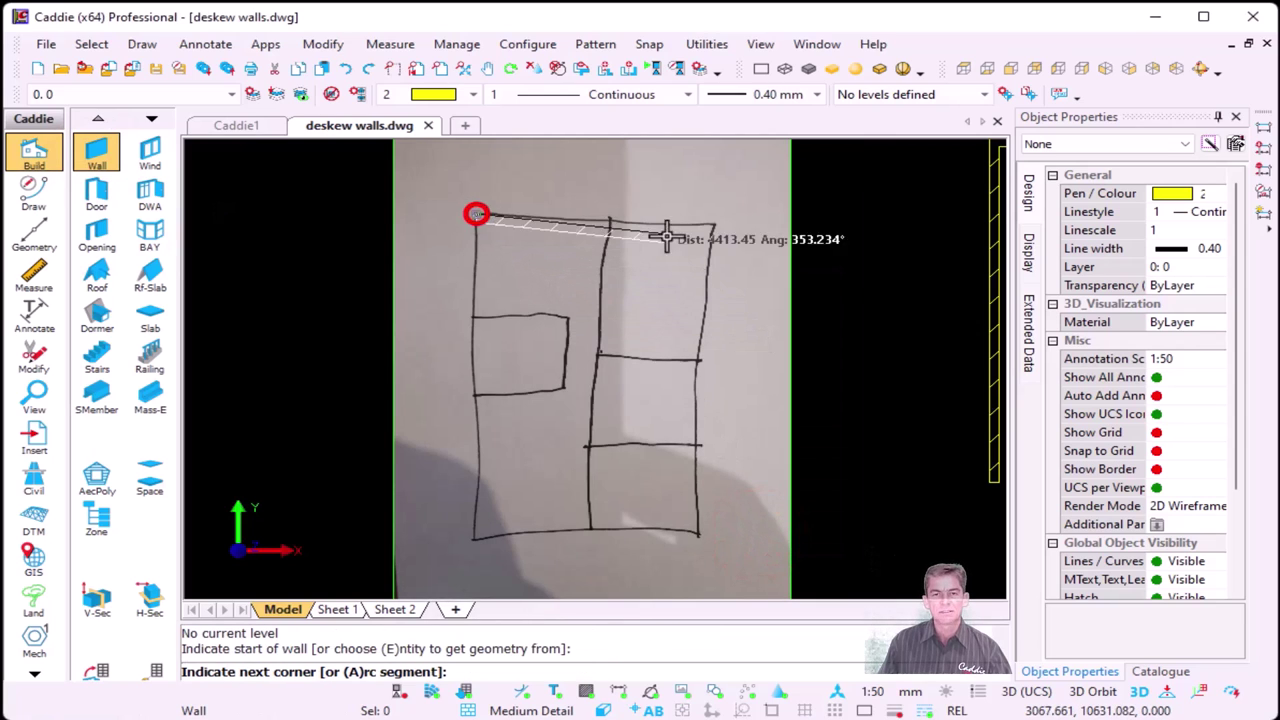
click(713, 222)
click(697, 526)
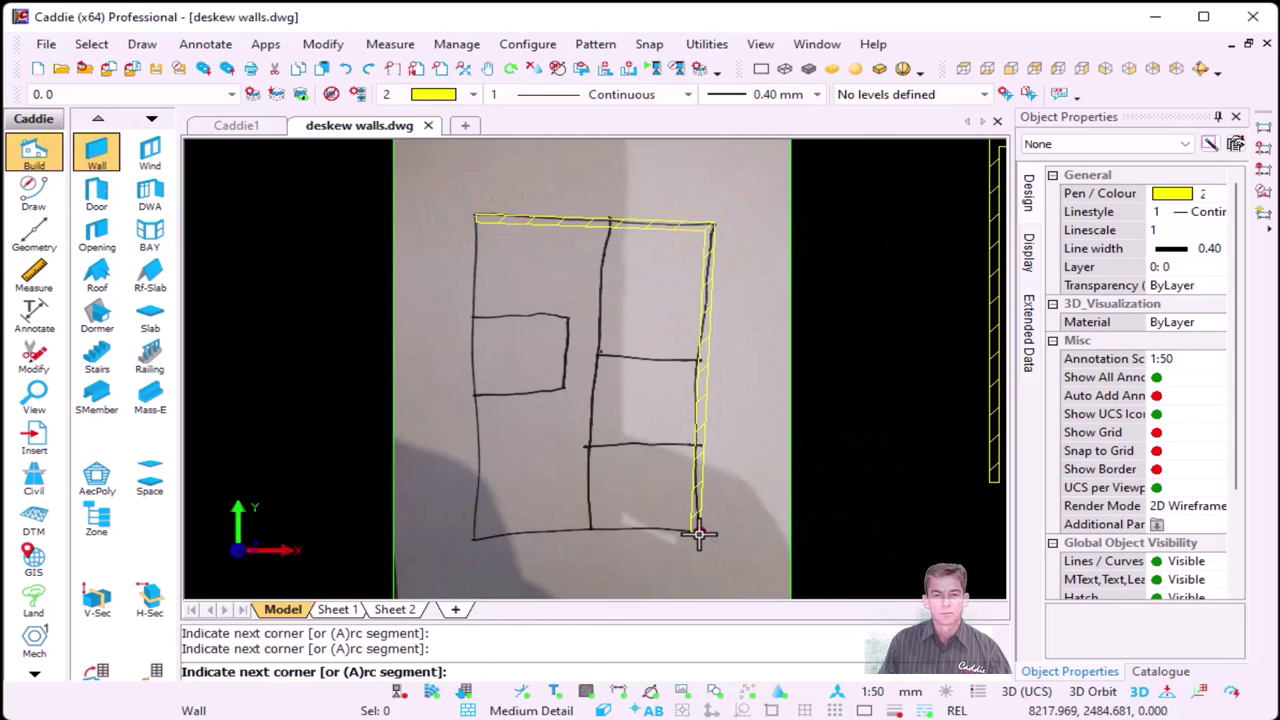
click(473, 539)
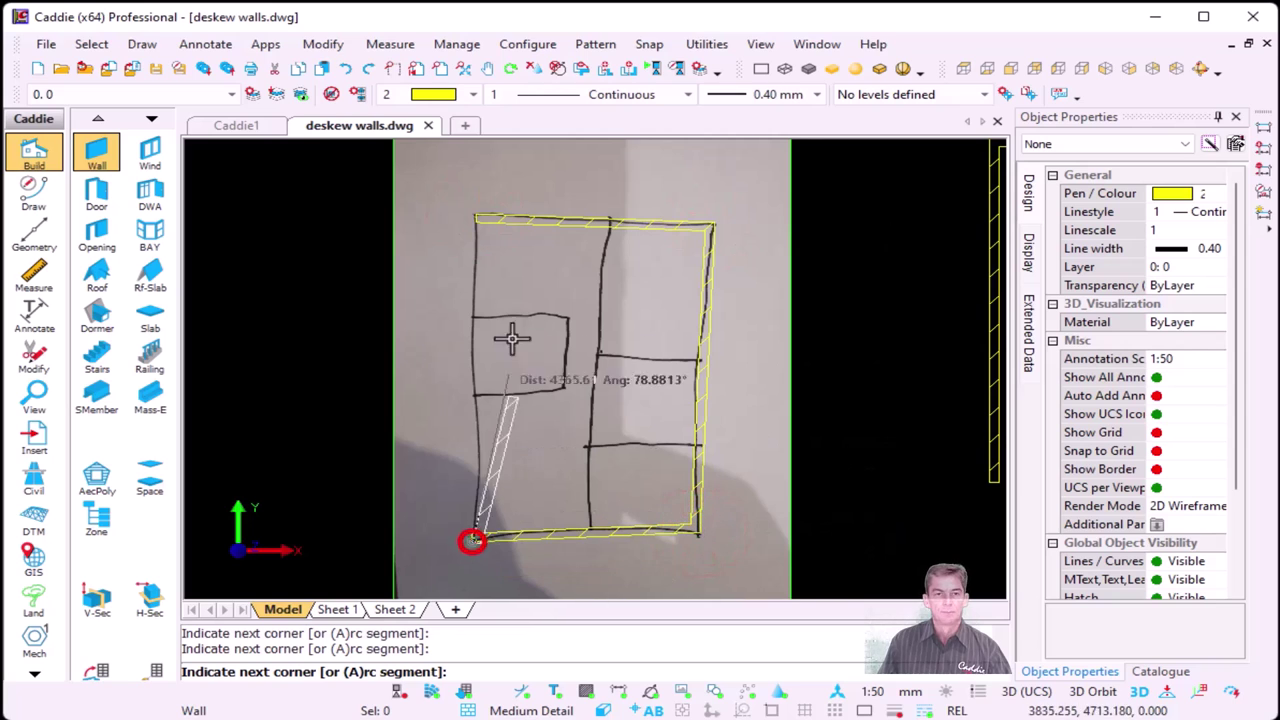
click(477, 216)
right_click(558, 417)
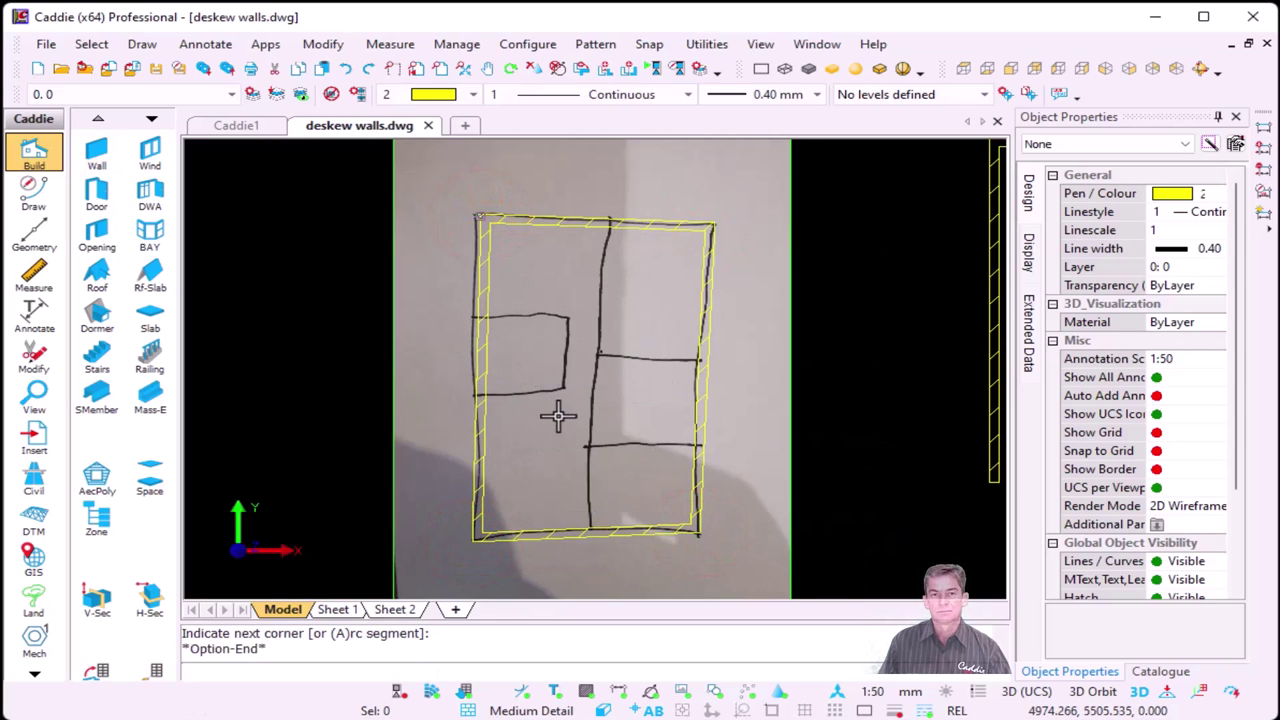
- Draw two 110-wide cross walls from the right wall to the spine line
key(Return)
text(110)
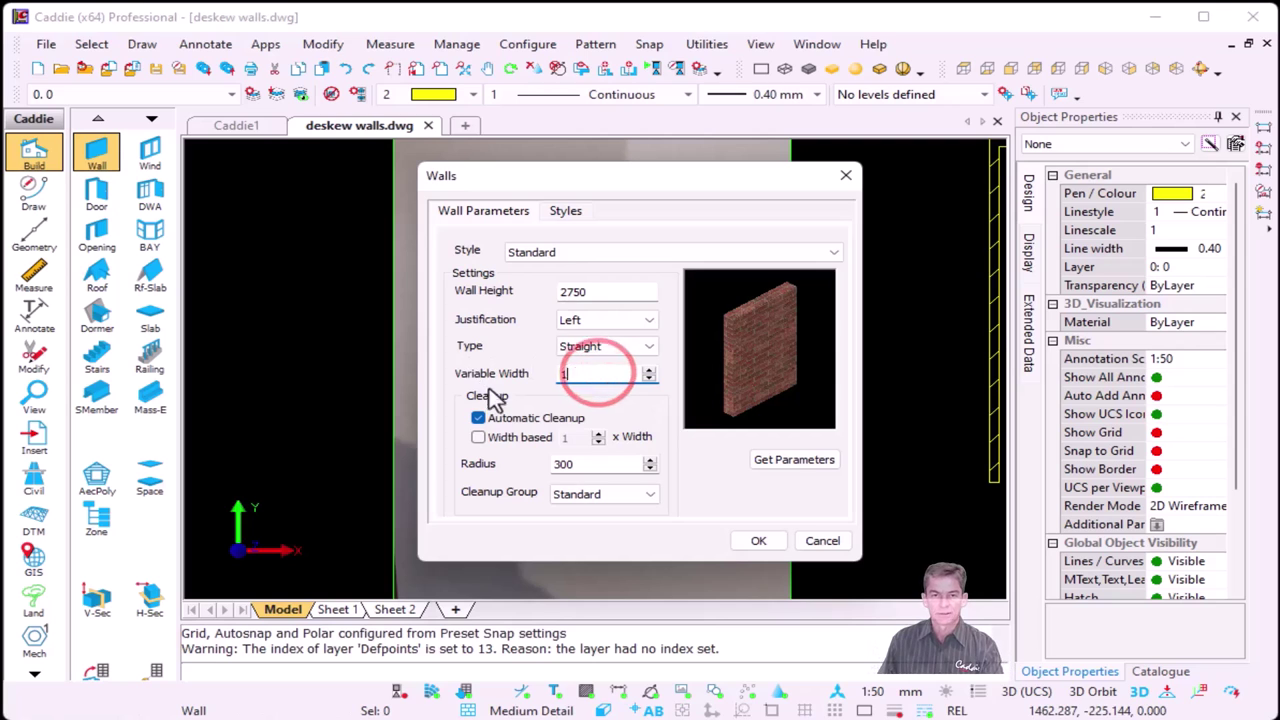
click(751, 541)
click(701, 446)
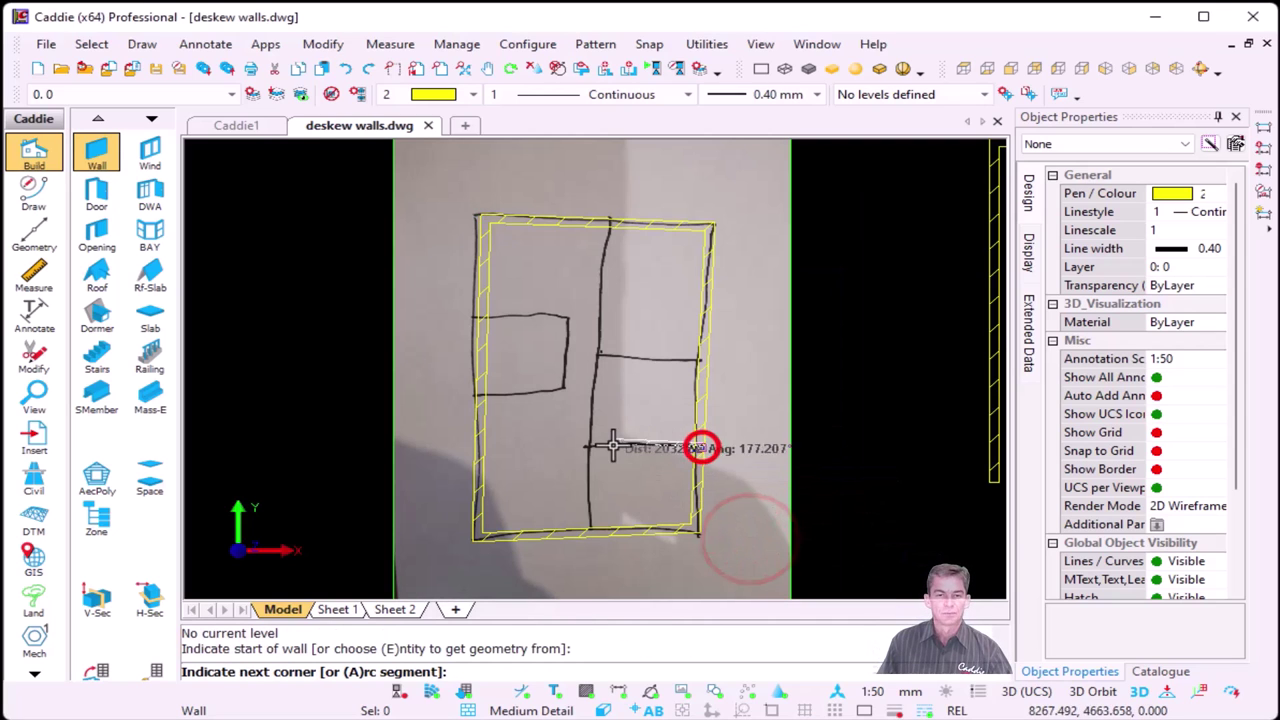
click(588, 448)
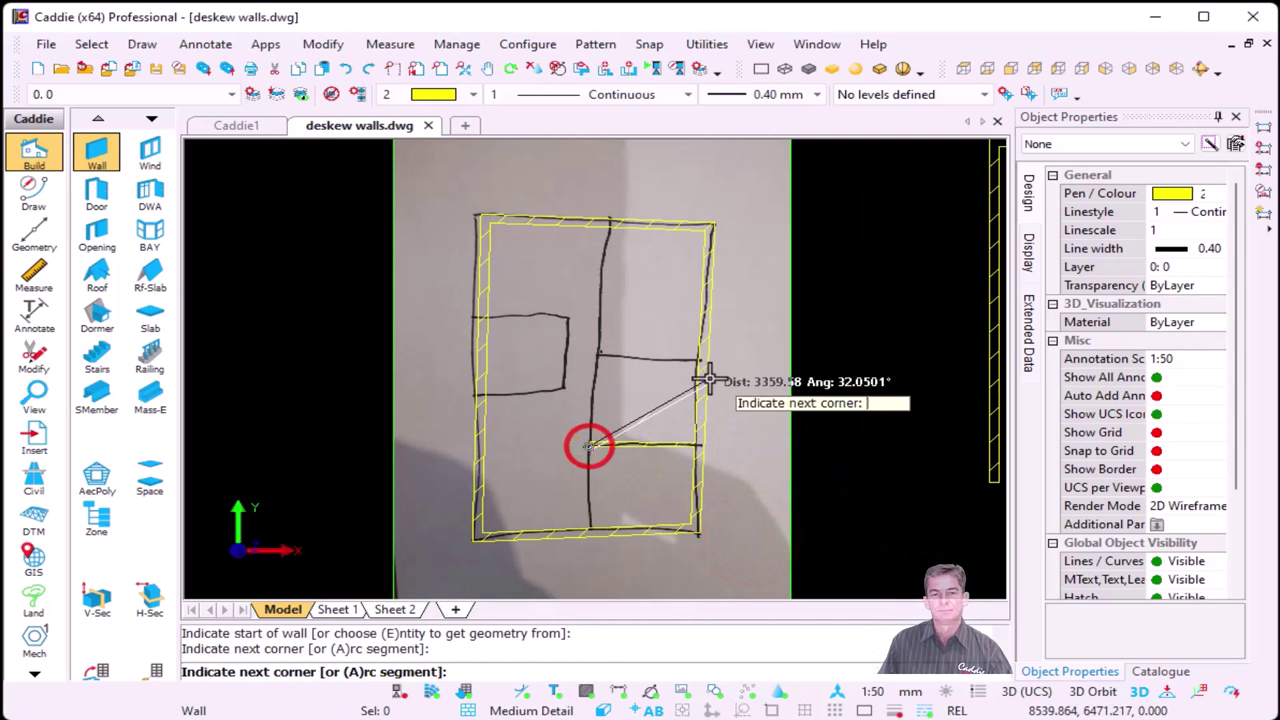
right_click(676, 416)
right_click(708, 386)
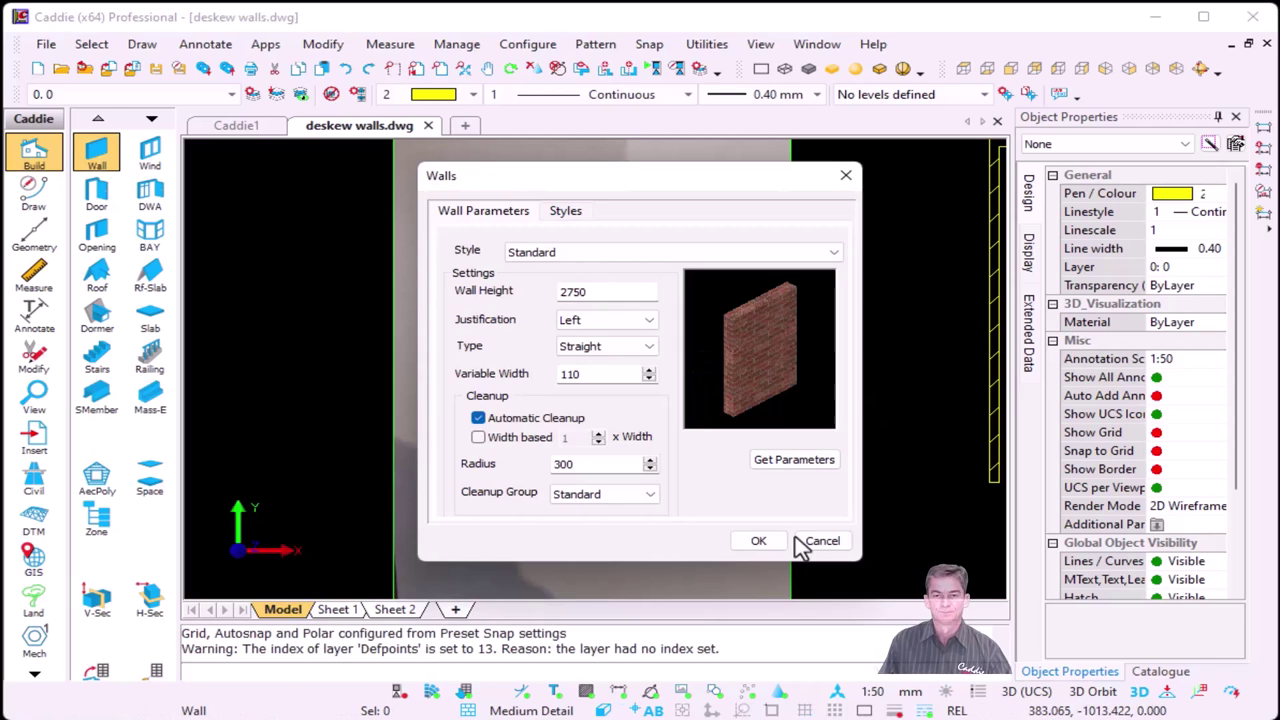
click(770, 537)
click(704, 362)
click(598, 355)
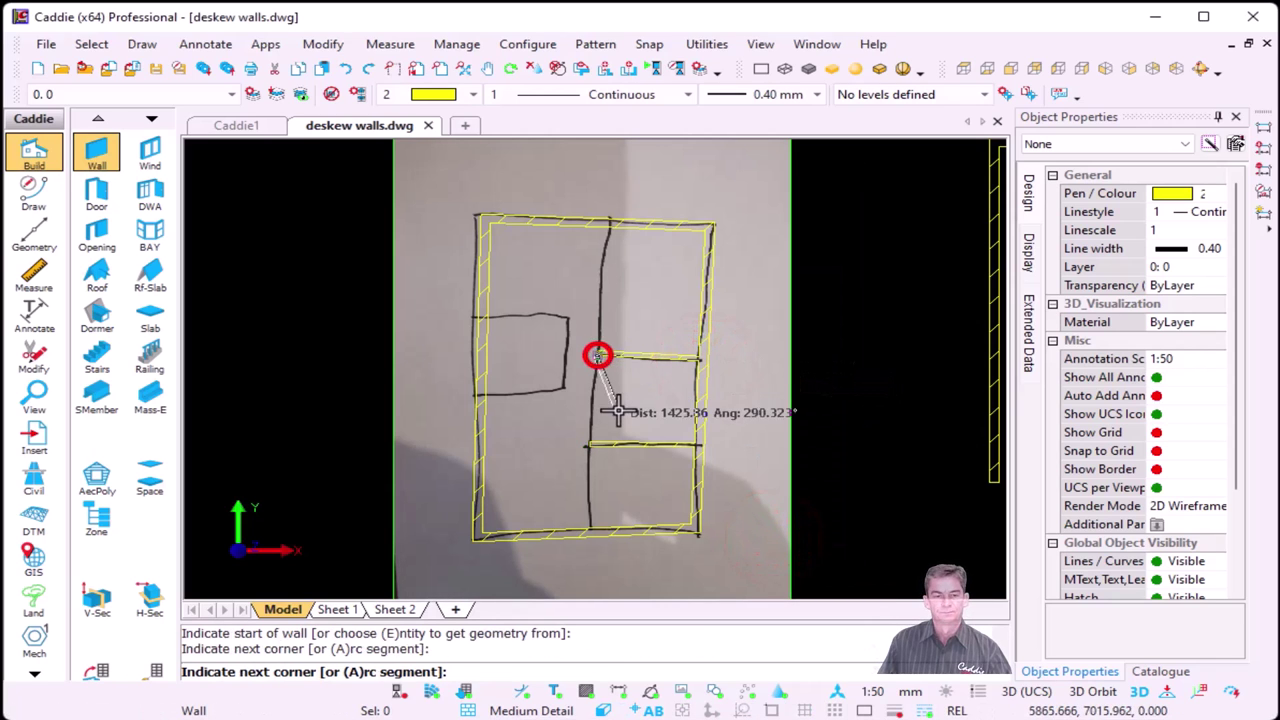
right_click(608, 405)
- Draw the central spine wall from bottom to top wall, then hide the sketch photo
key(Return)
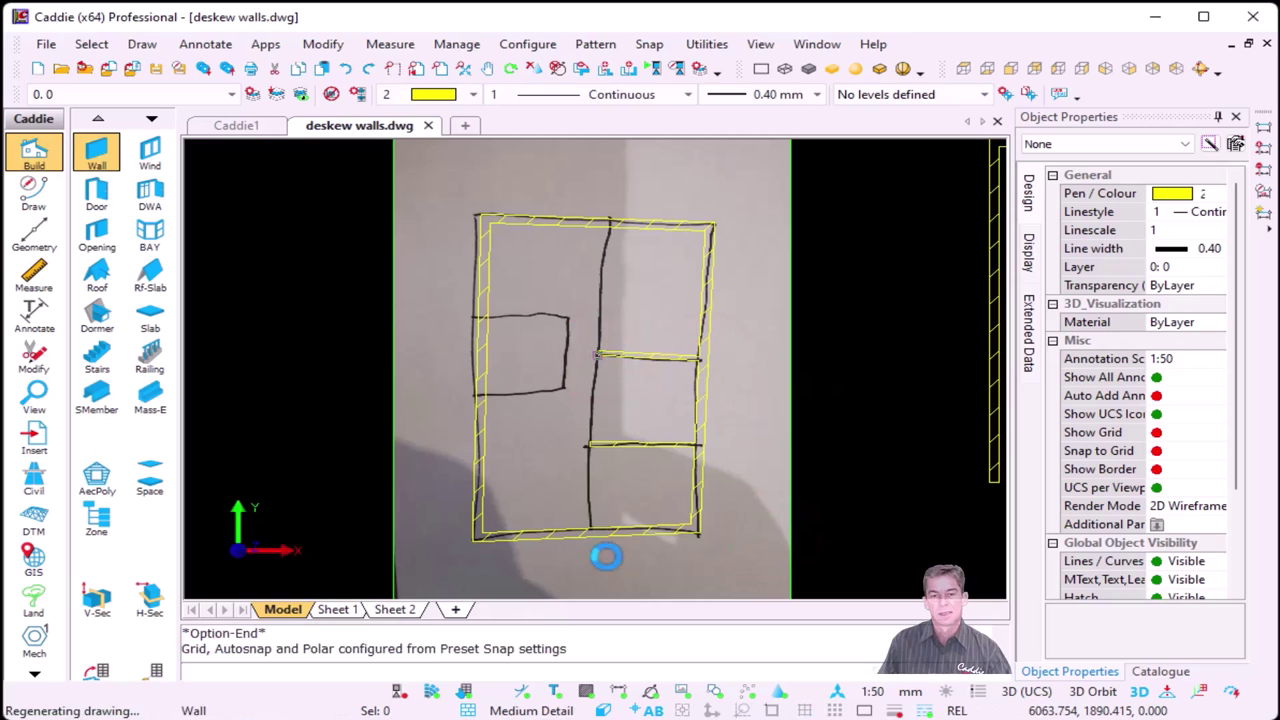
click(763, 541)
click(587, 531)
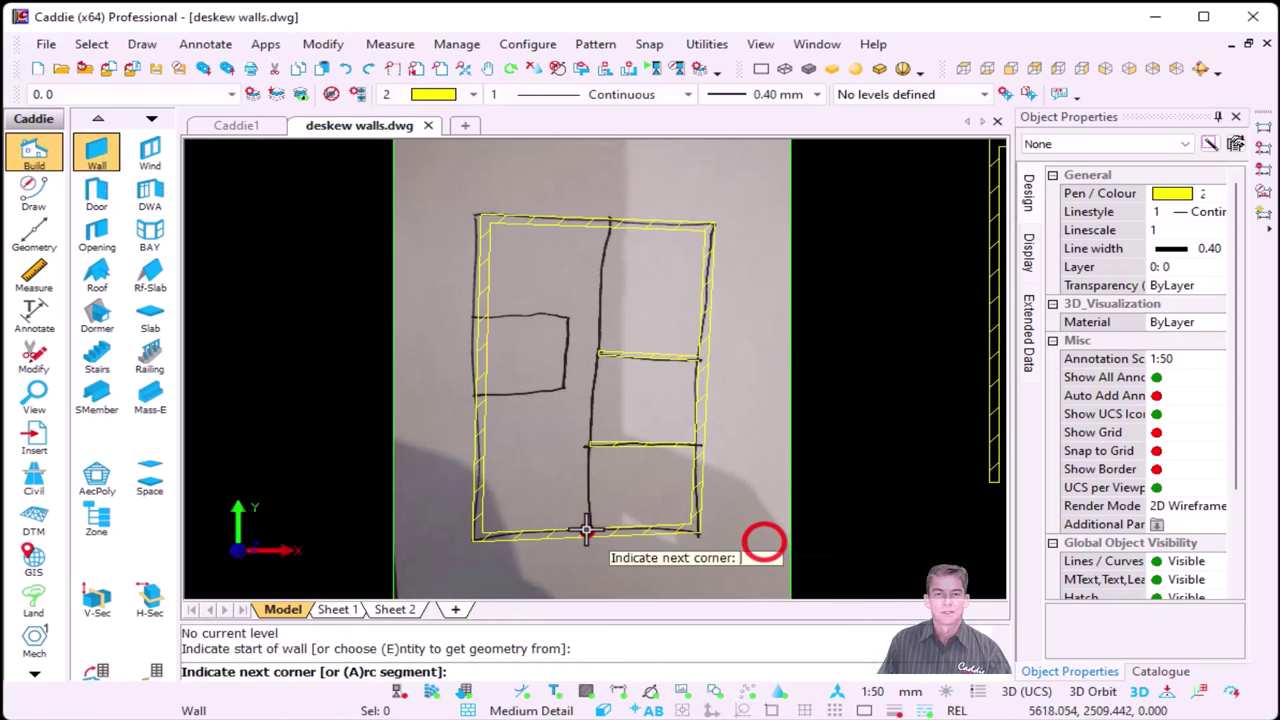
click(605, 224)
key(ctrl+z)
key(Escape)
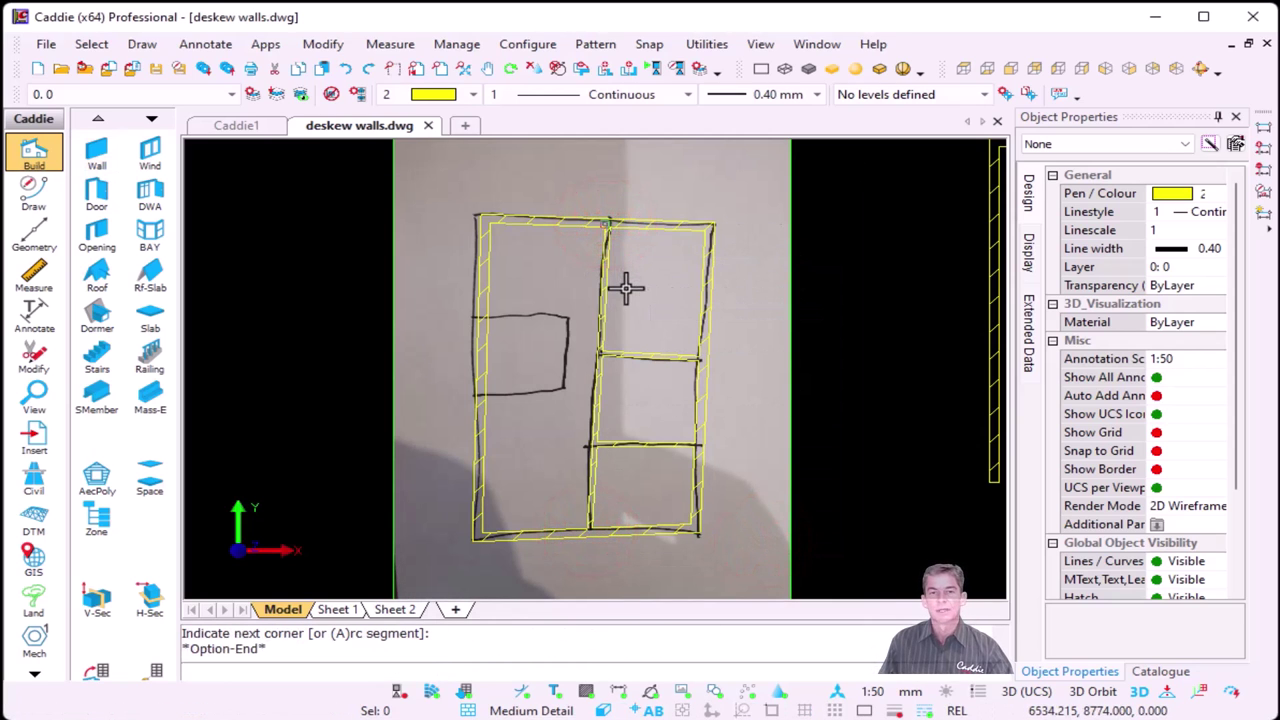
click(683, 693)
scroll(602, 425, up, 1)
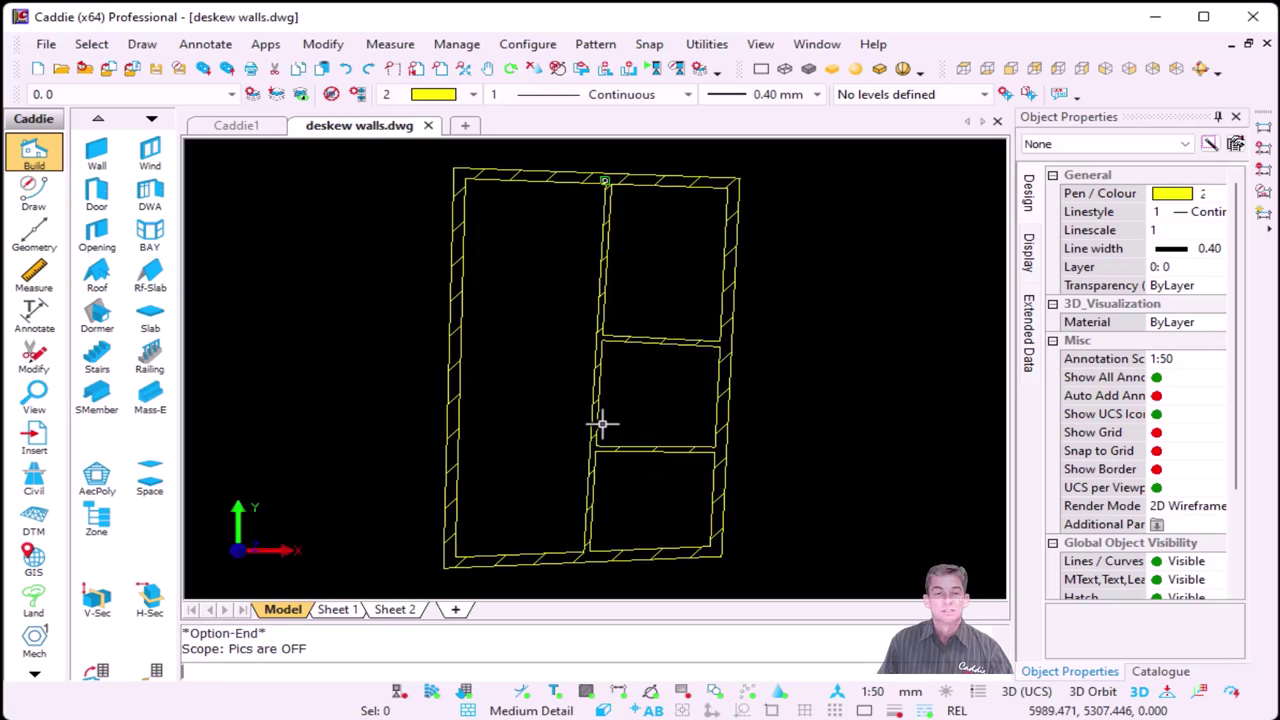
- Deskew all traced walls with Rectangle selection and Tolerance 5
click(142, 44)
mouse_move(286, 238)
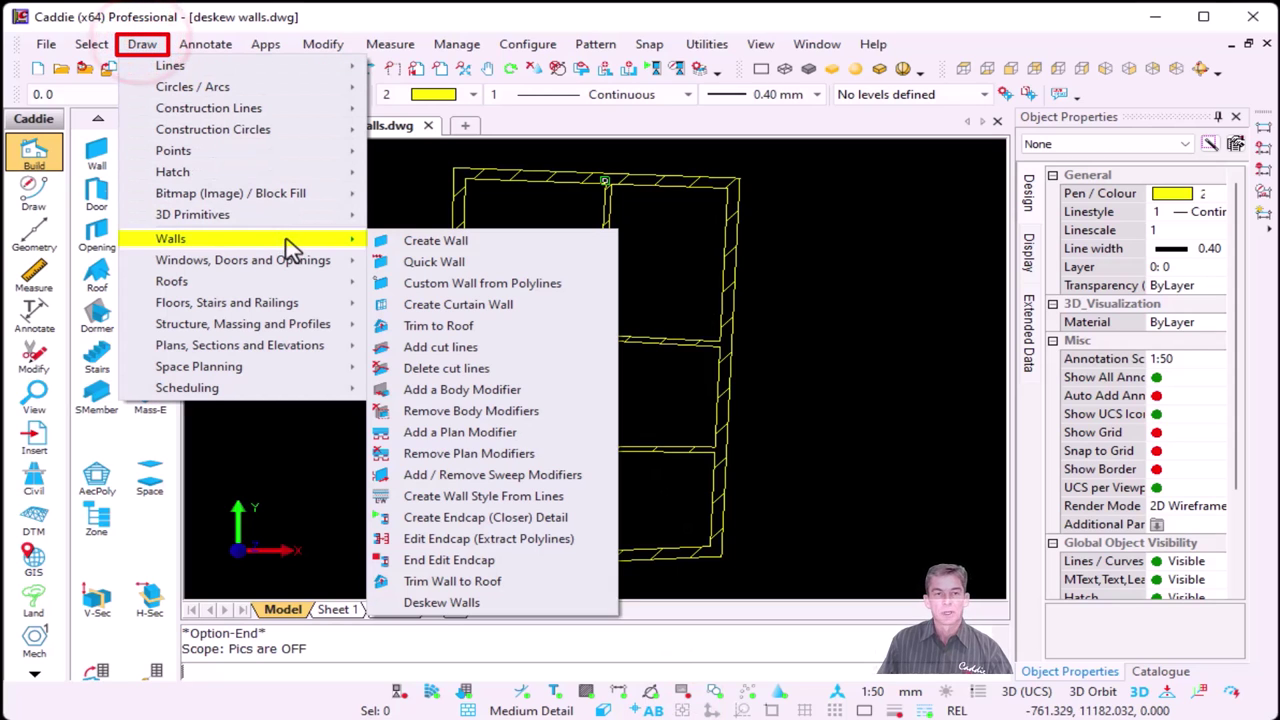
click(499, 604)
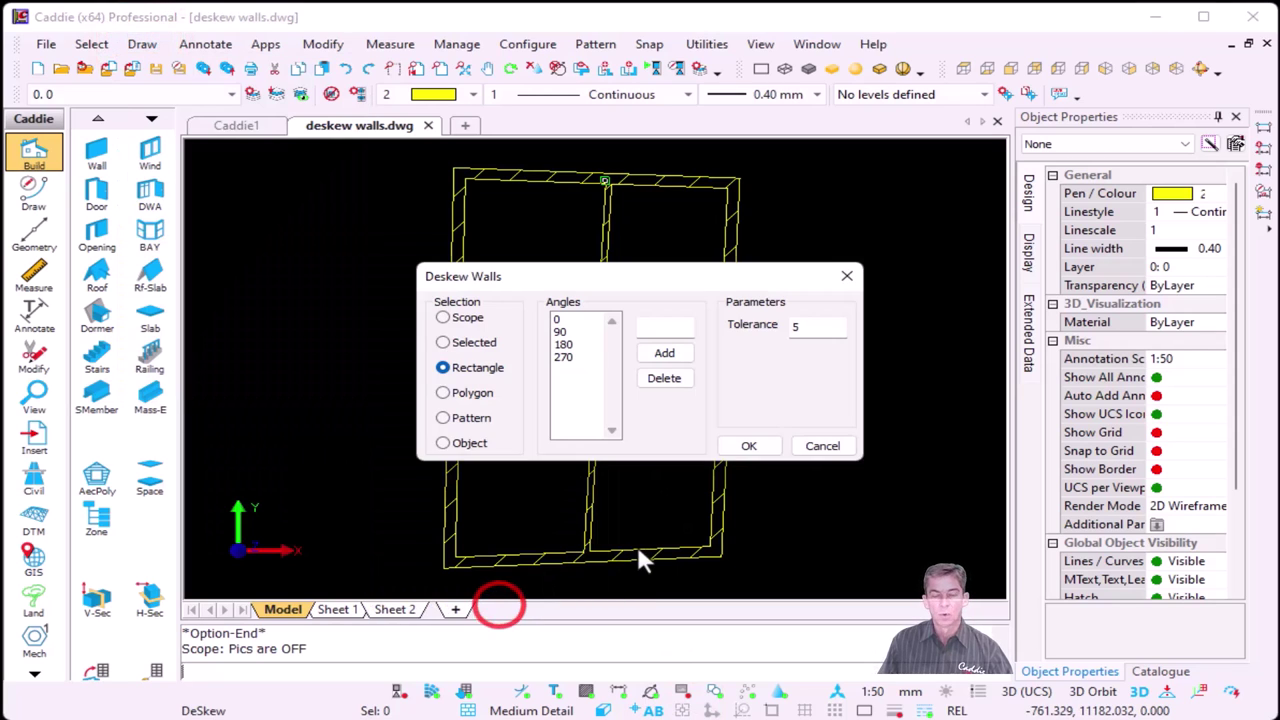
click(750, 446)
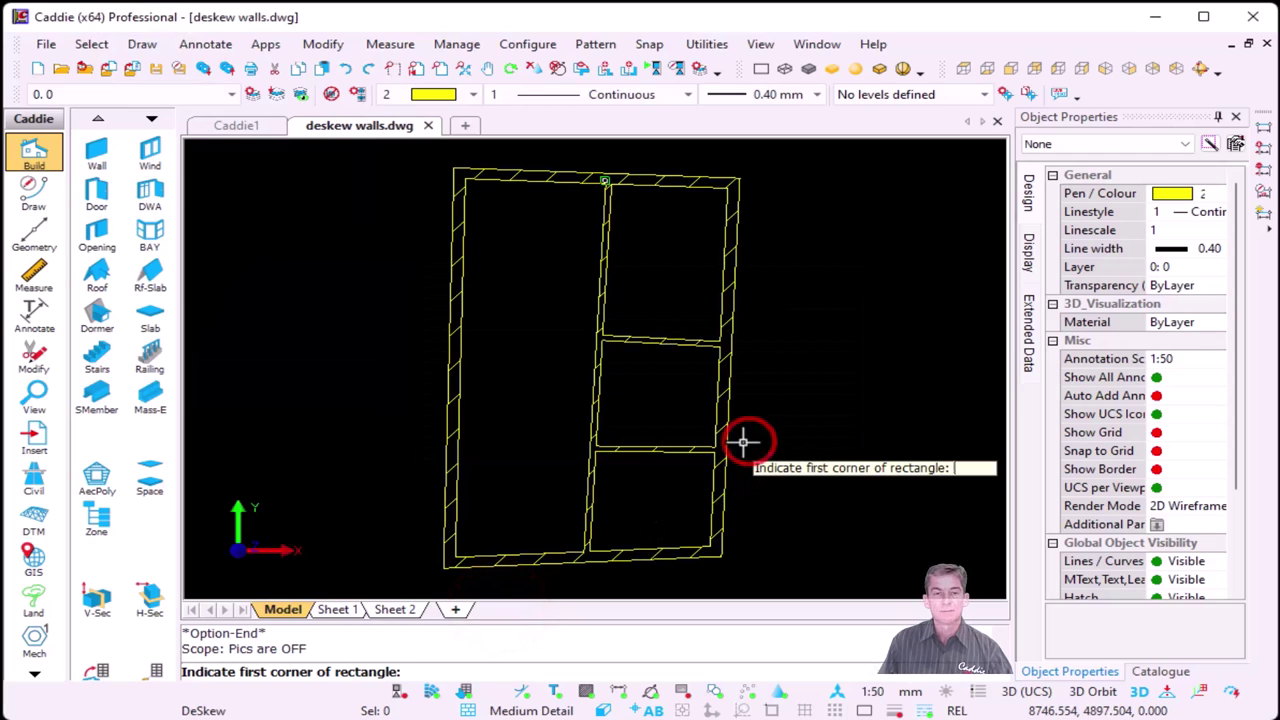
click(396, 156)
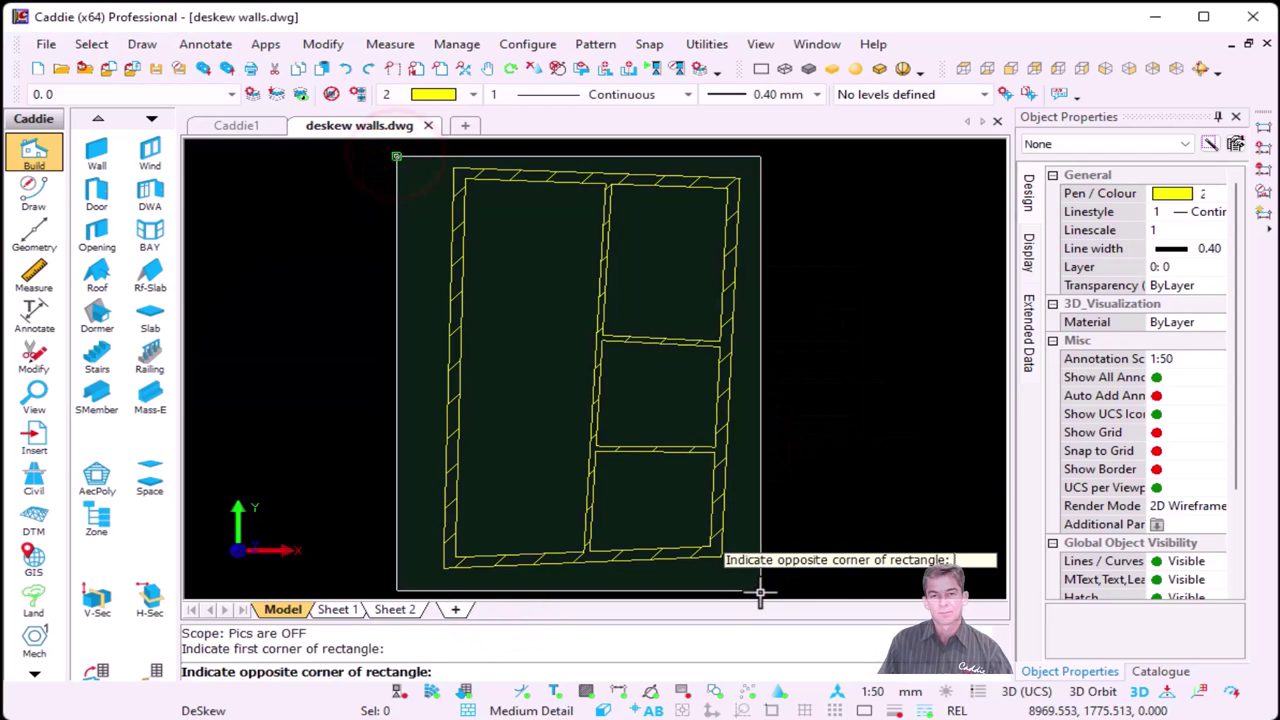
click(759, 585)
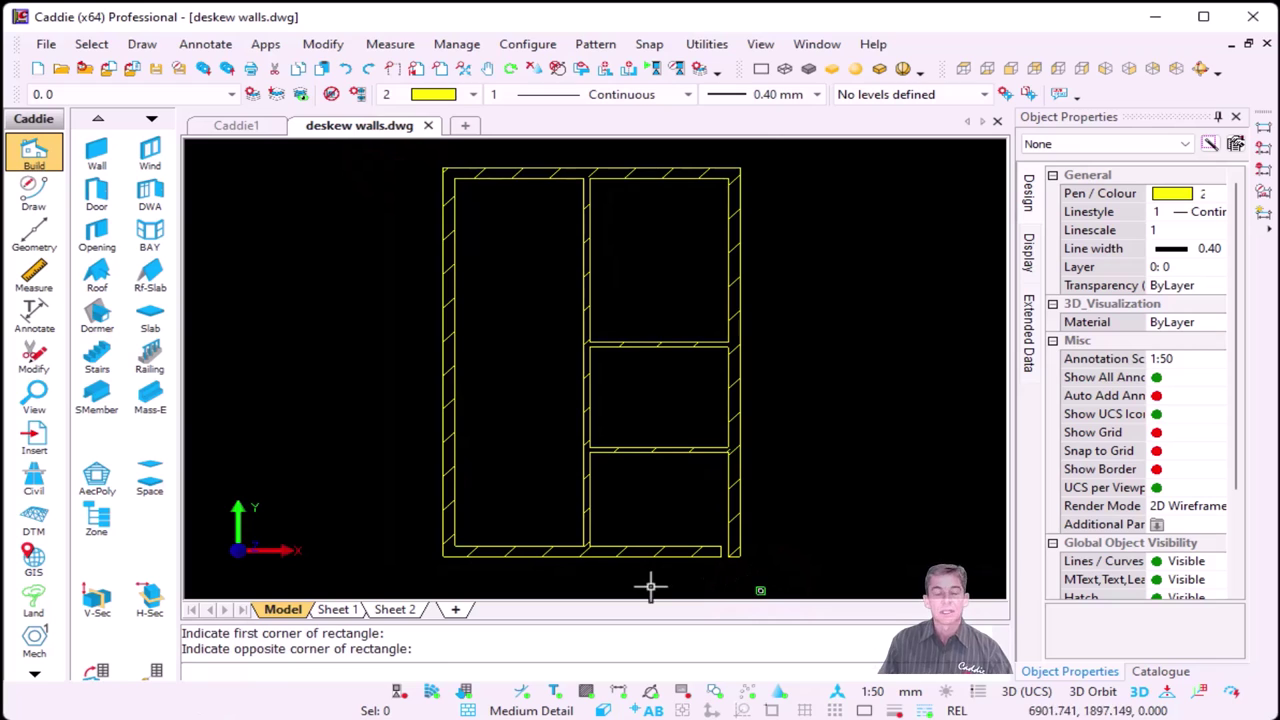
scroll(686, 570, up, 2)
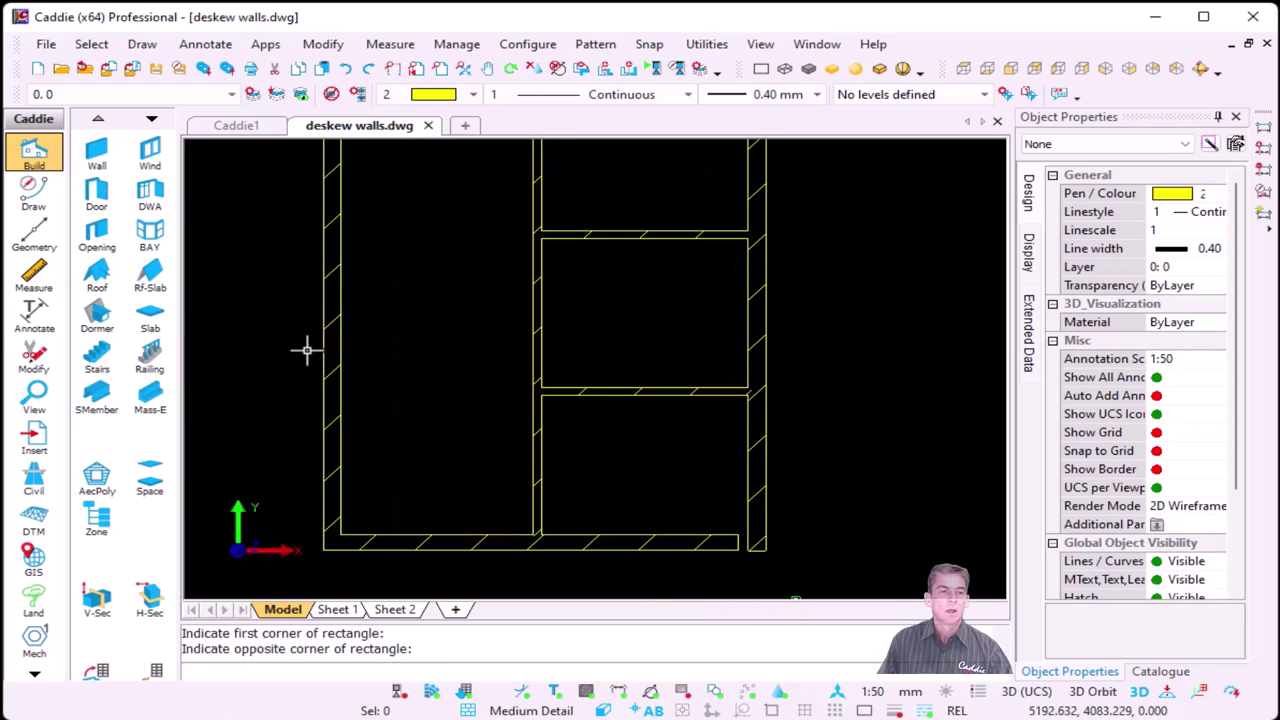
click(40, 358)
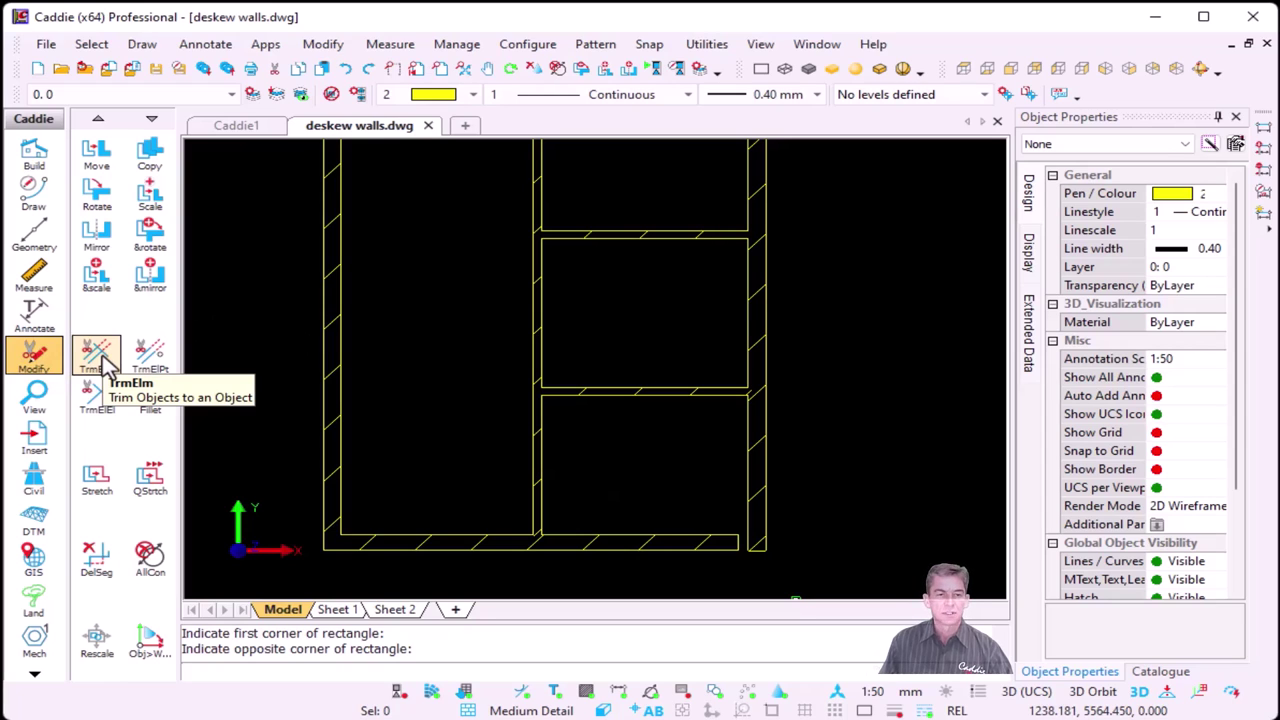
- Trim the bottom wall and middle cross wall line to the right wall using TrmElm
click(97, 355)
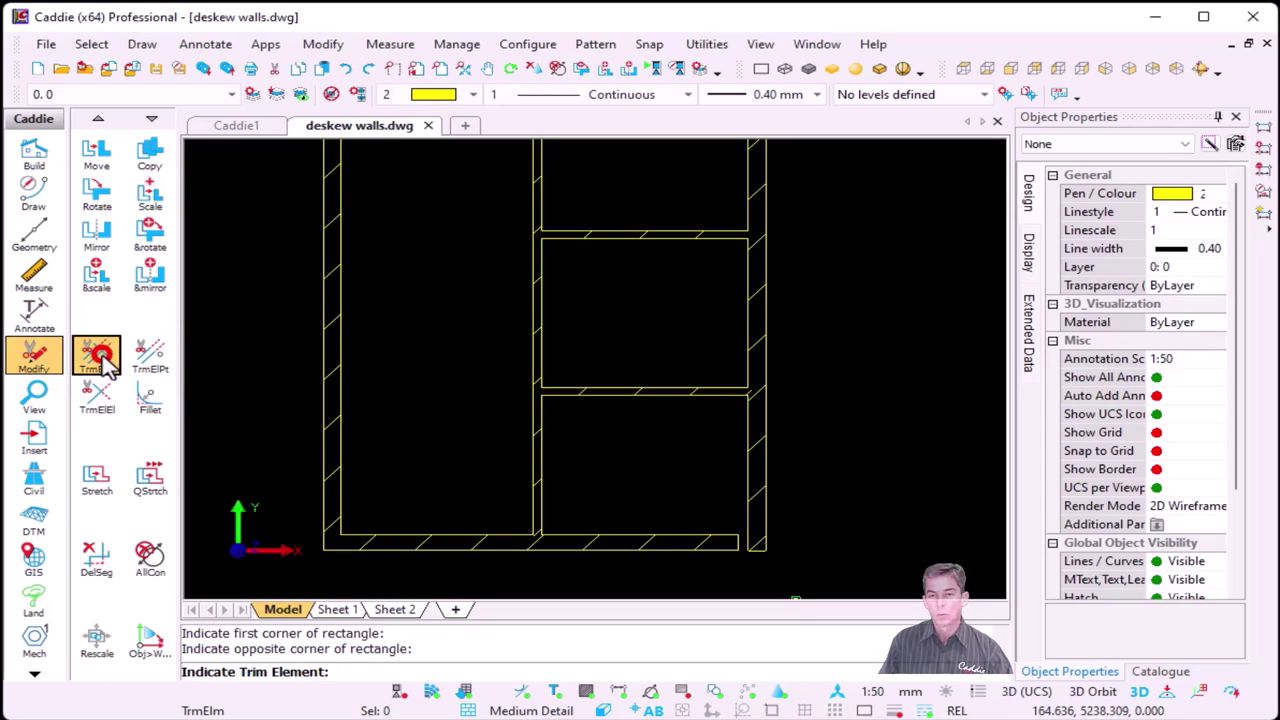
click(765, 521)
click(694, 547)
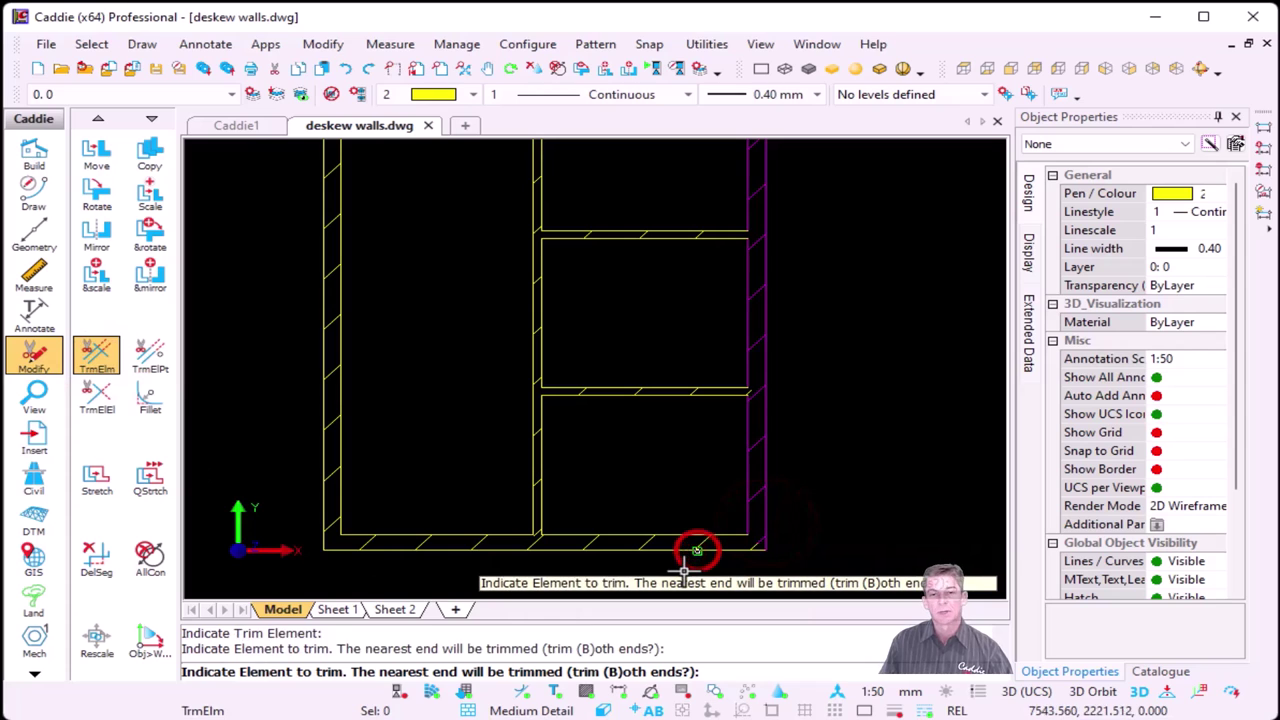
click(701, 390)
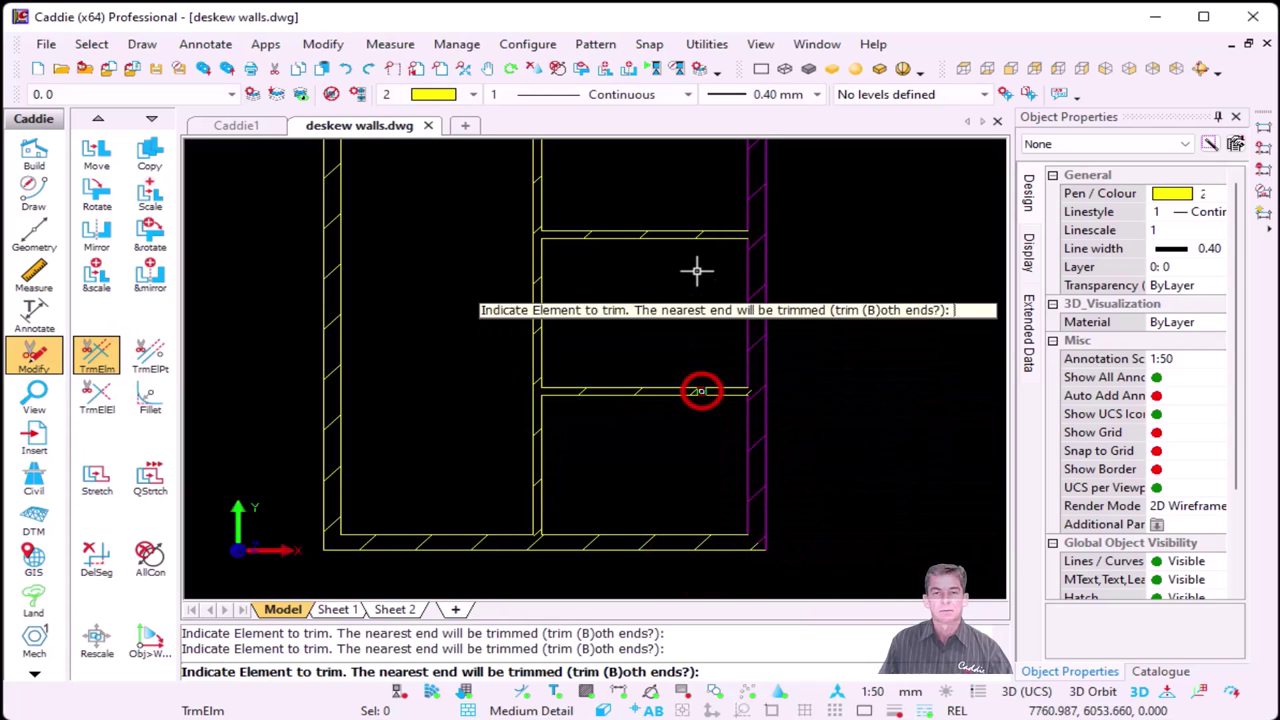
scroll(680, 470, down, 3)
key(Escape)
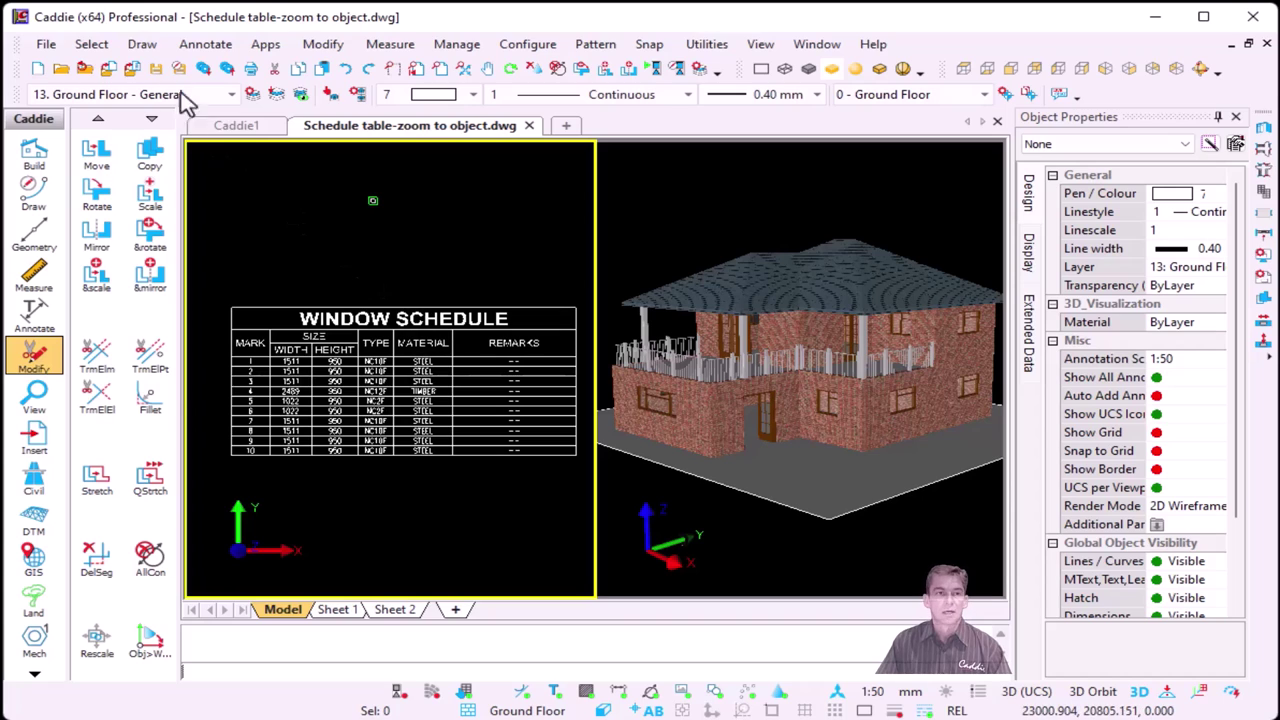
- Start creating a window schedule from the scheduling commands
click(141, 46)
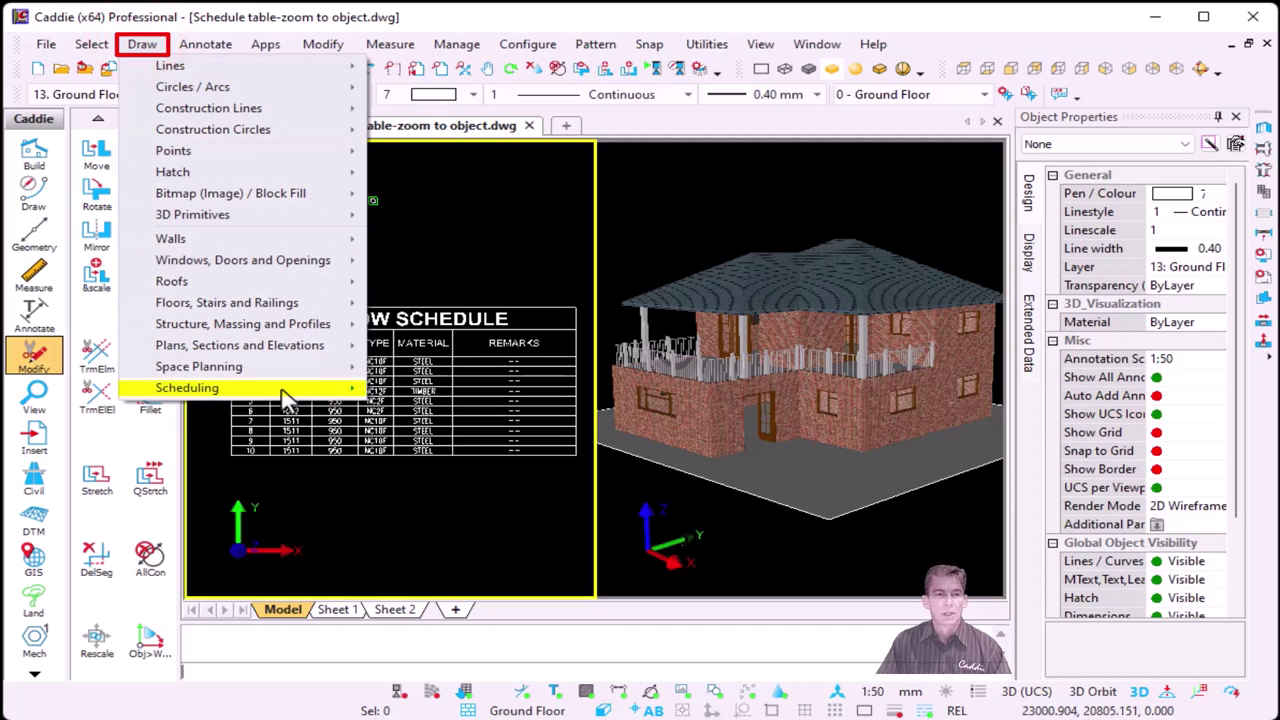
mouse_move(285, 396)
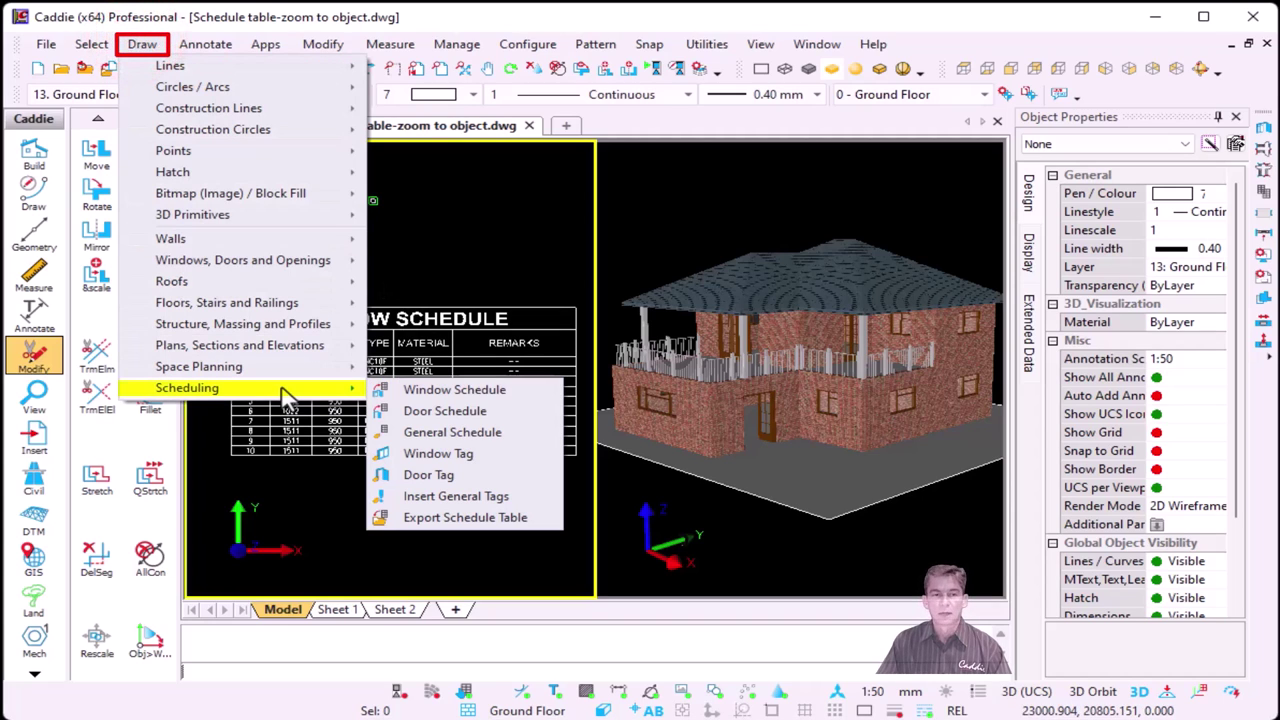
click(502, 392)
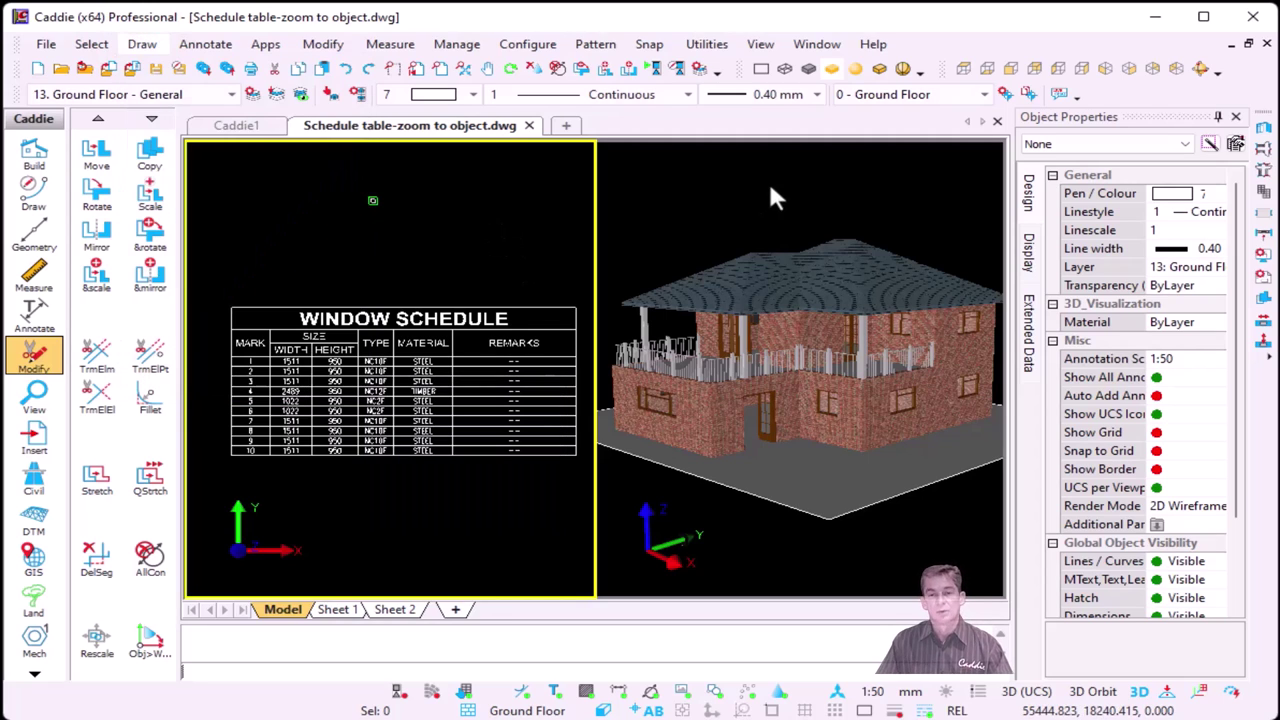
- Show the 3D house as hidden-line wireframe, then zoom the left plan view on the schedule
click(768, 185)
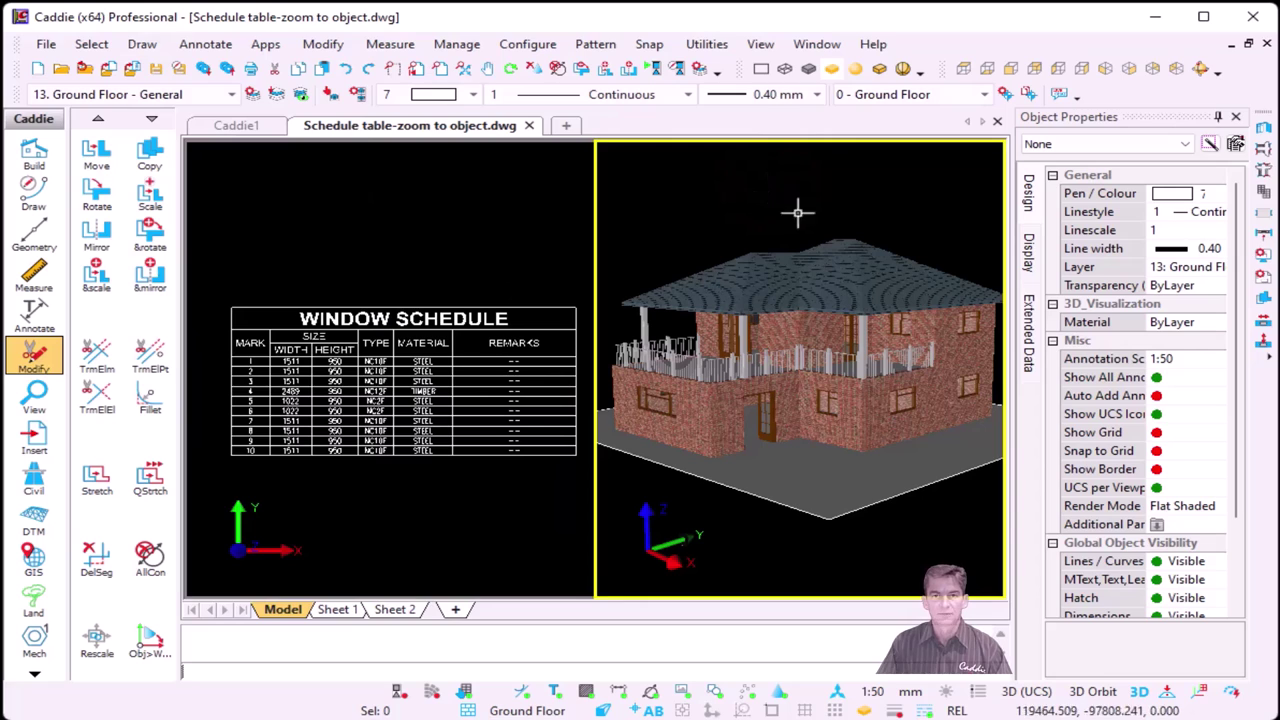
click(808, 68)
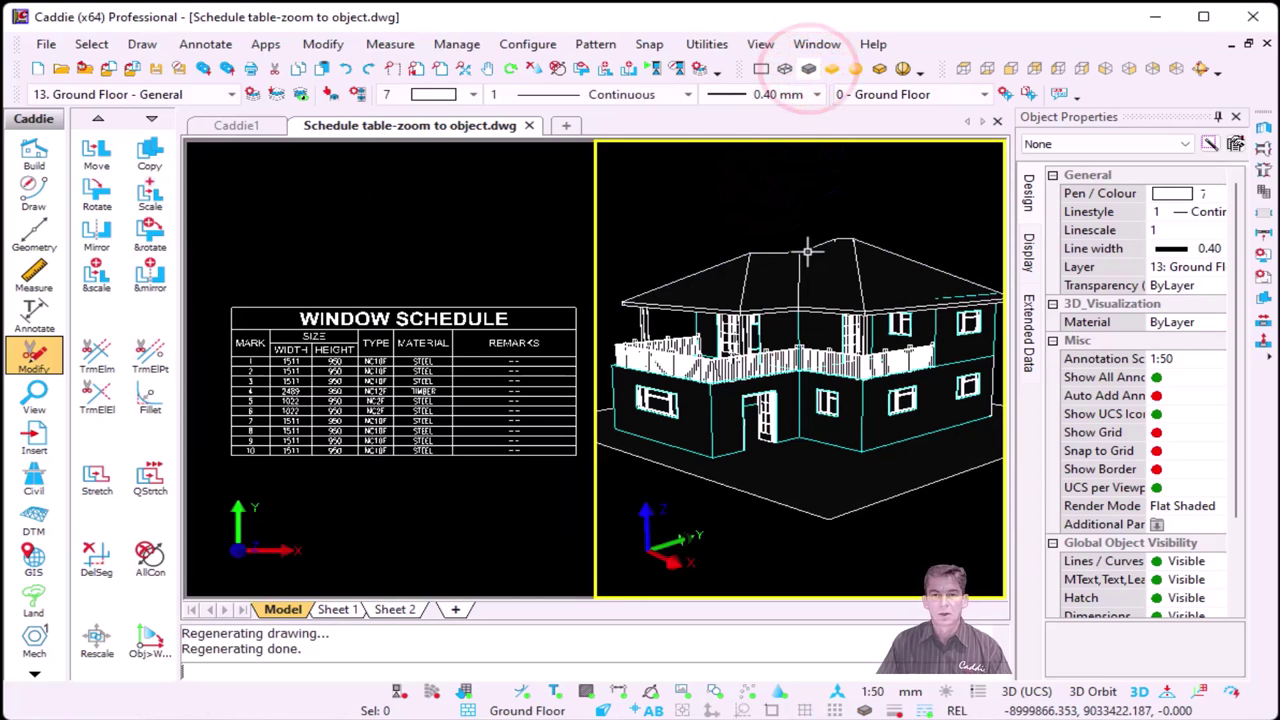
click(344, 232)
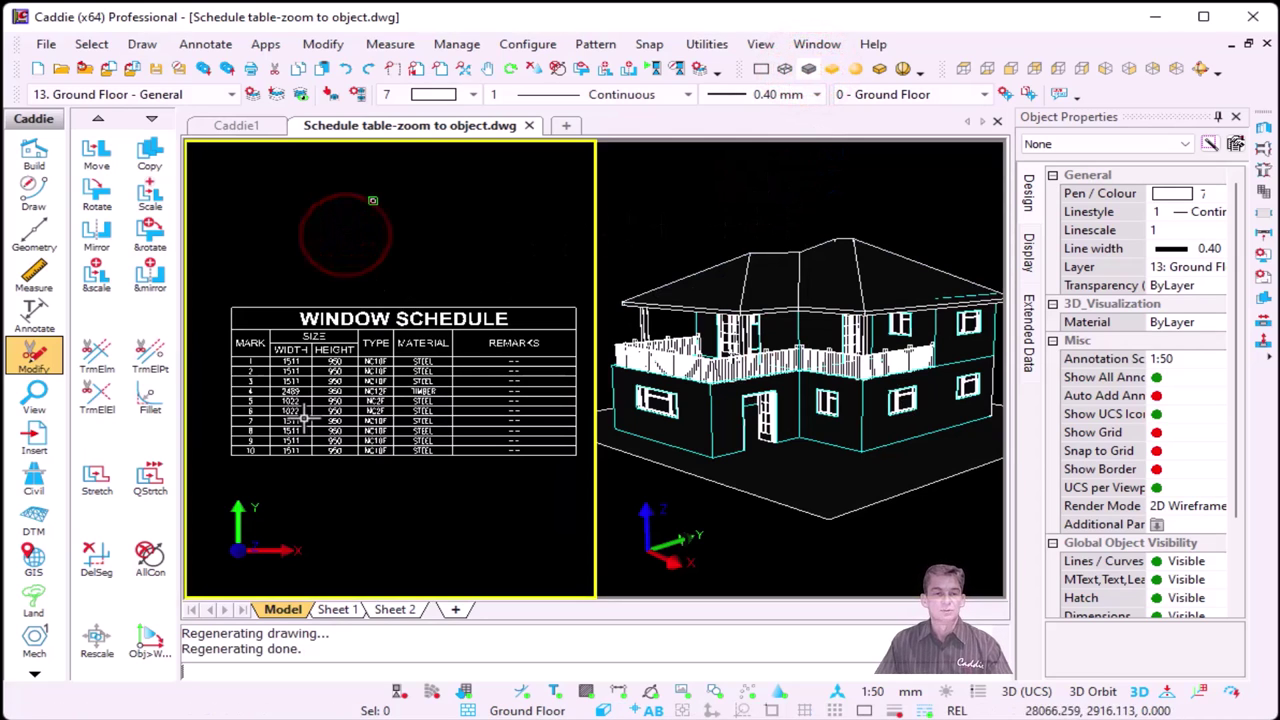
scroll(275, 411, up, 2)
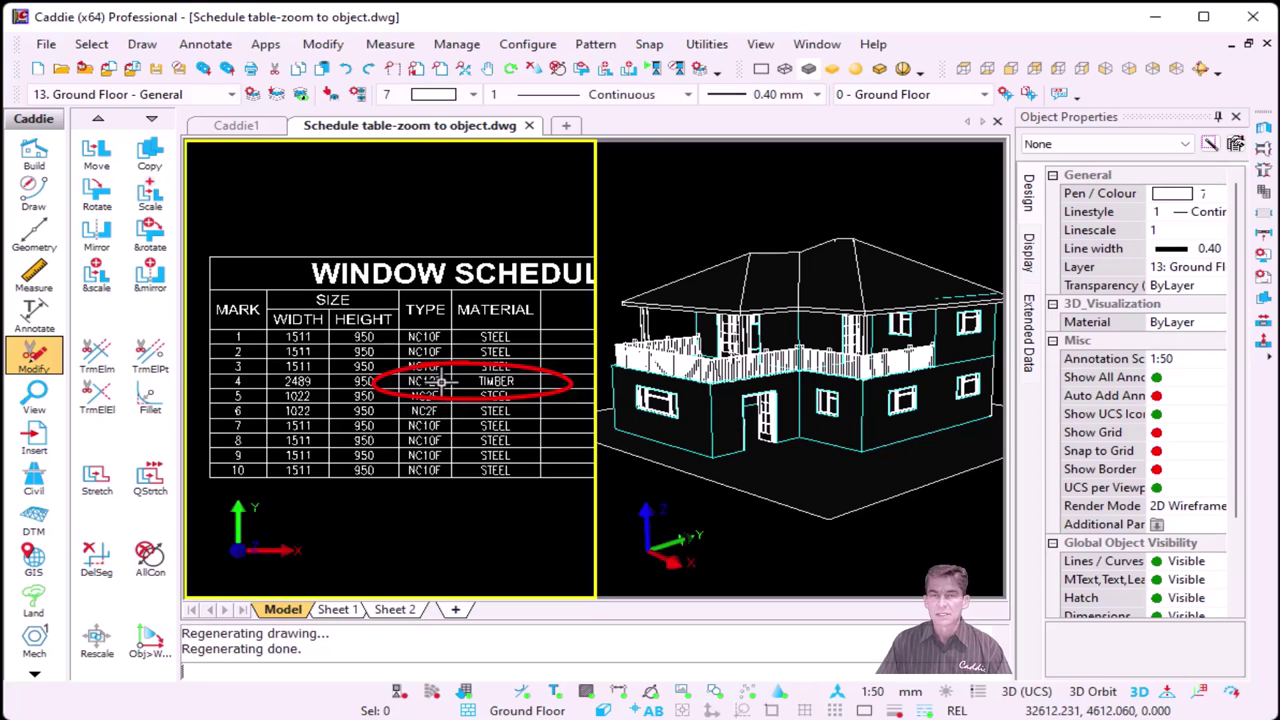
- Zoom to the schedule's row-4 window, 2489 wide with style NC12F, and show its Specific properties
click(400, 371)
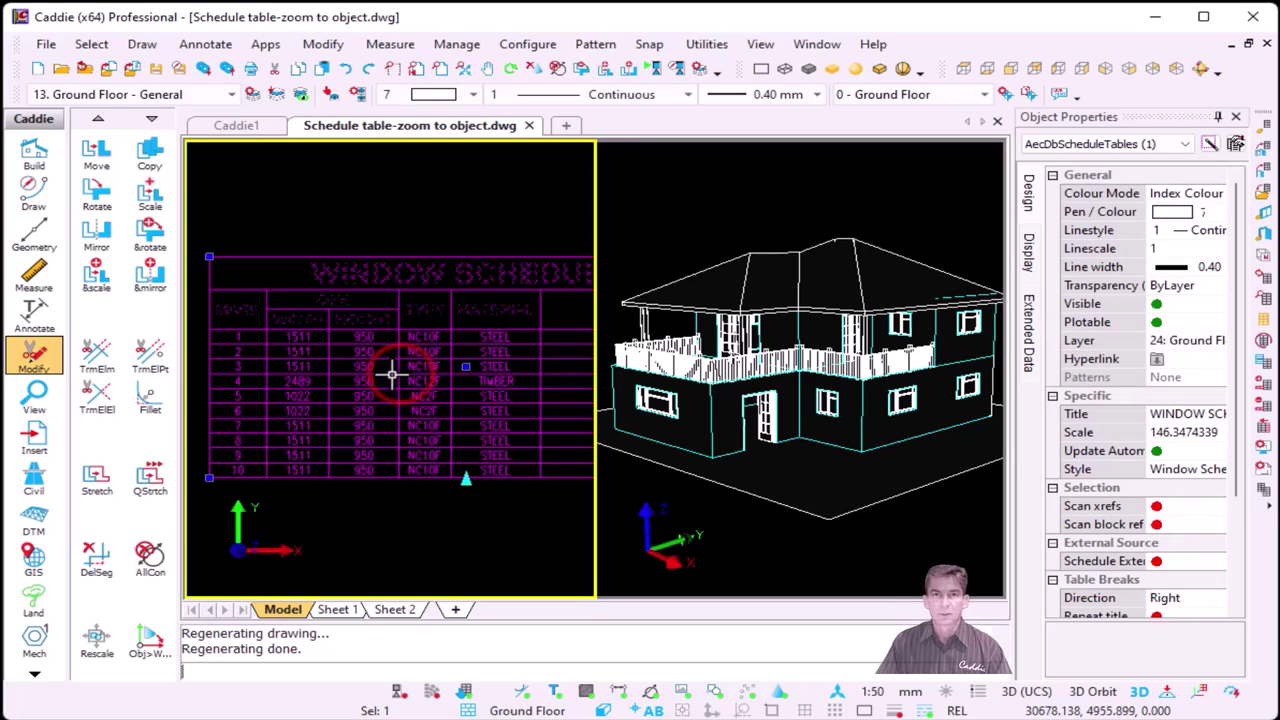
right_click(393, 372)
mouse_move(487, 343)
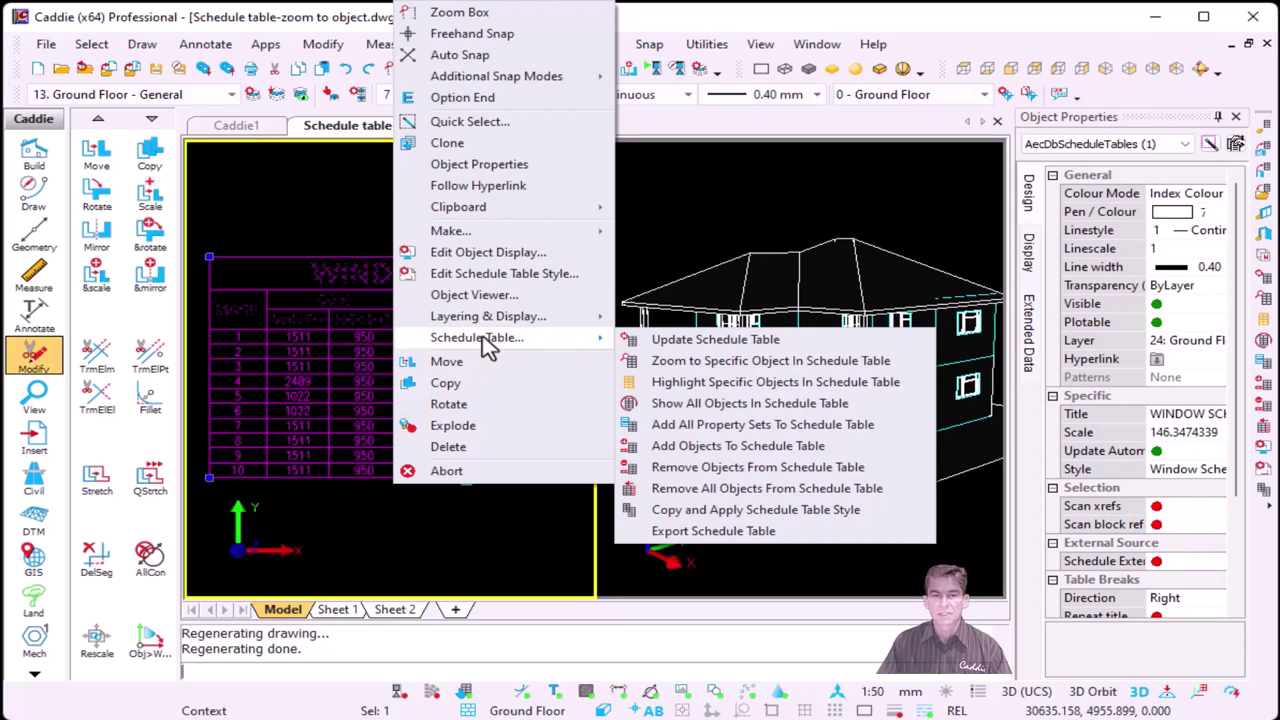
click(895, 362)
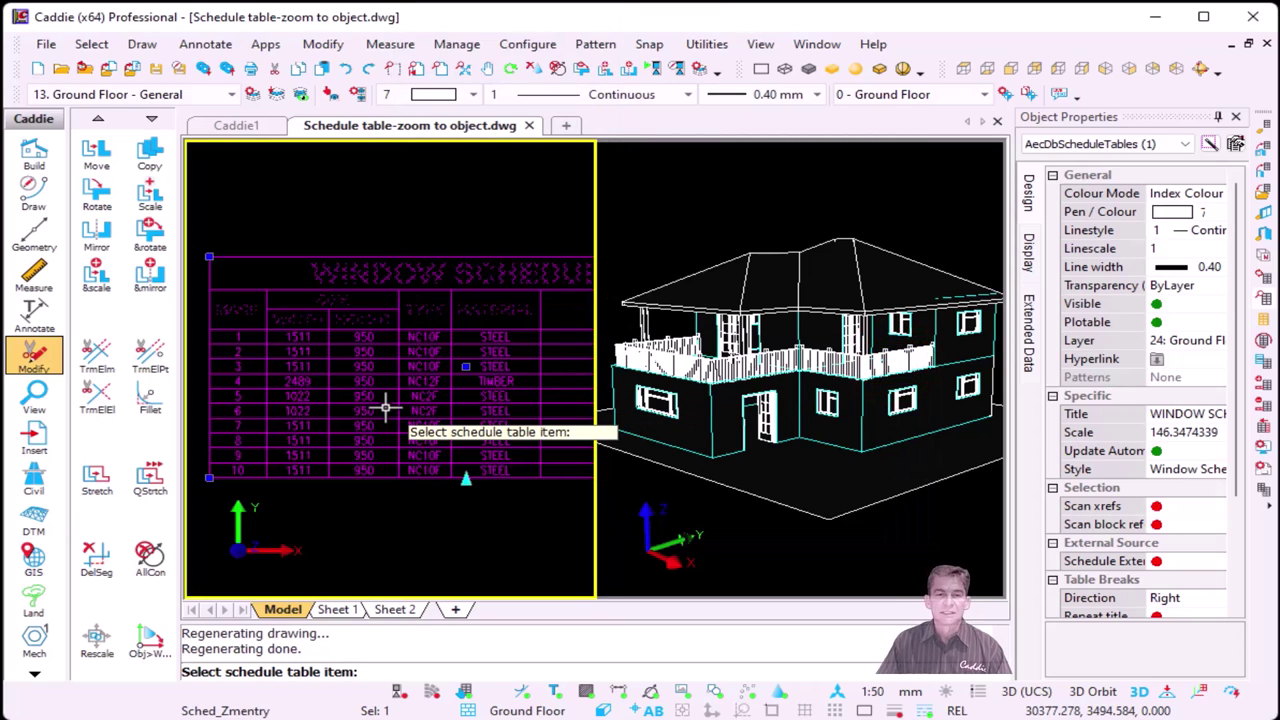
click(466, 381)
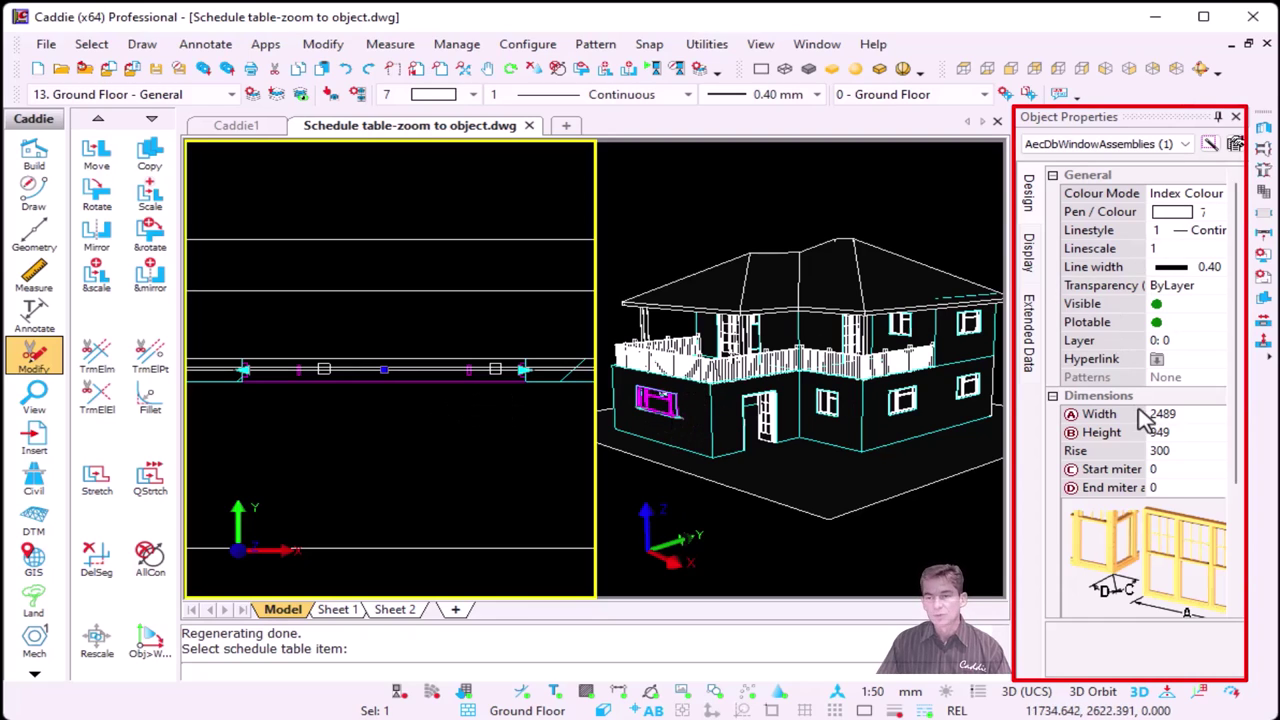
scroll(1140, 420, down, 3)
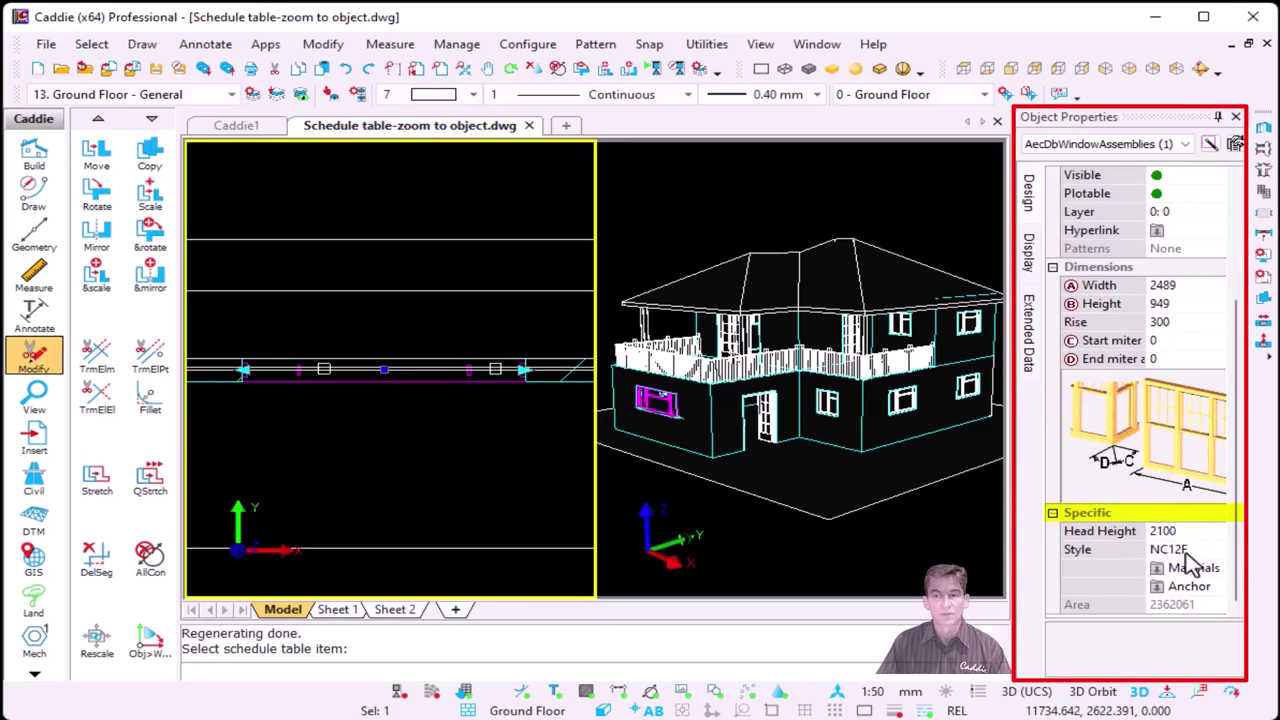
- Retype the NC12F style's Material property-set value from Timber, apply, and close the style
right_click(384, 378)
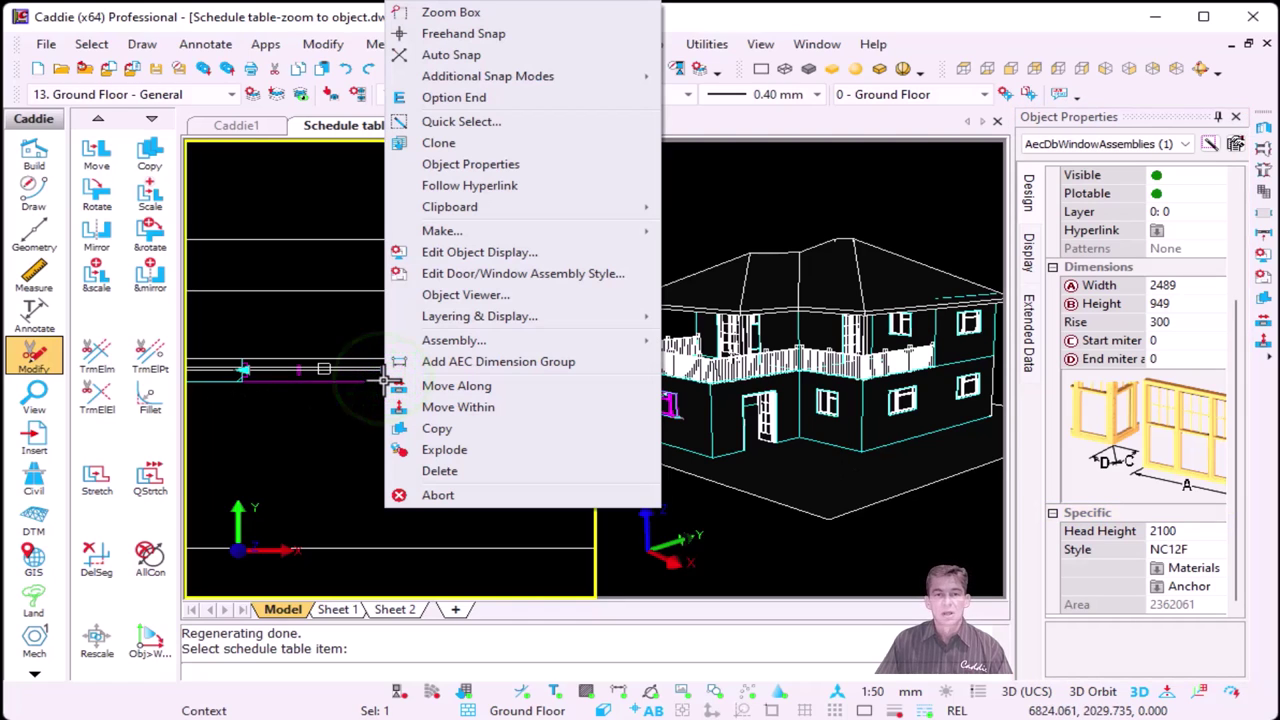
click(487, 273)
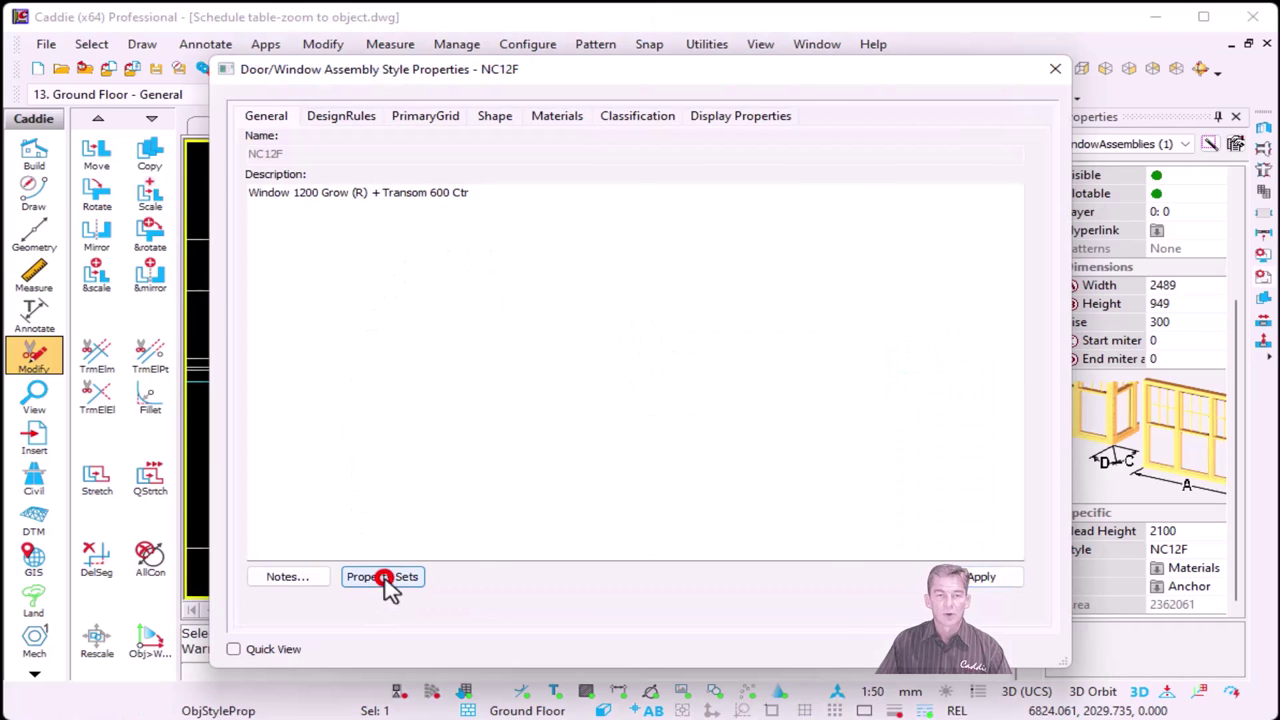
click(383, 578)
click(688, 165)
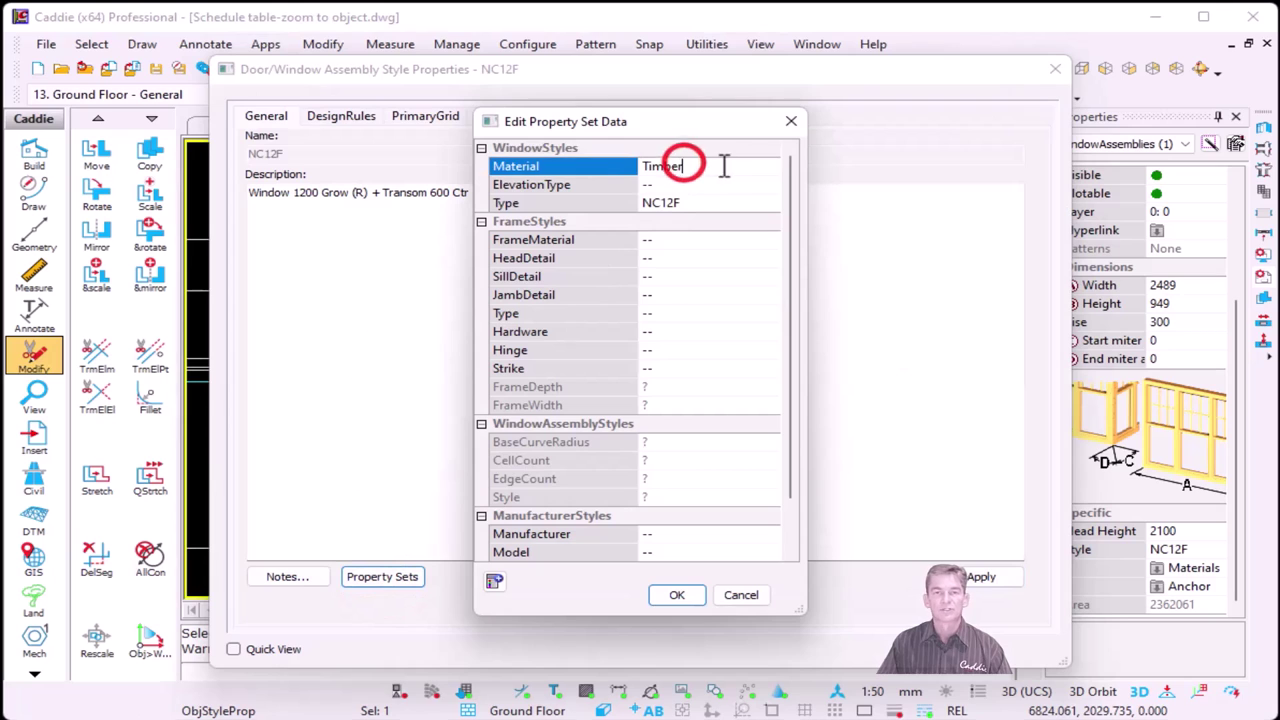
key(BackSpace)
key(BackSpace)
key(BackSpace)
key(BackSpace)
key(BackSpace)
key(BackSpace)
text(Steel)
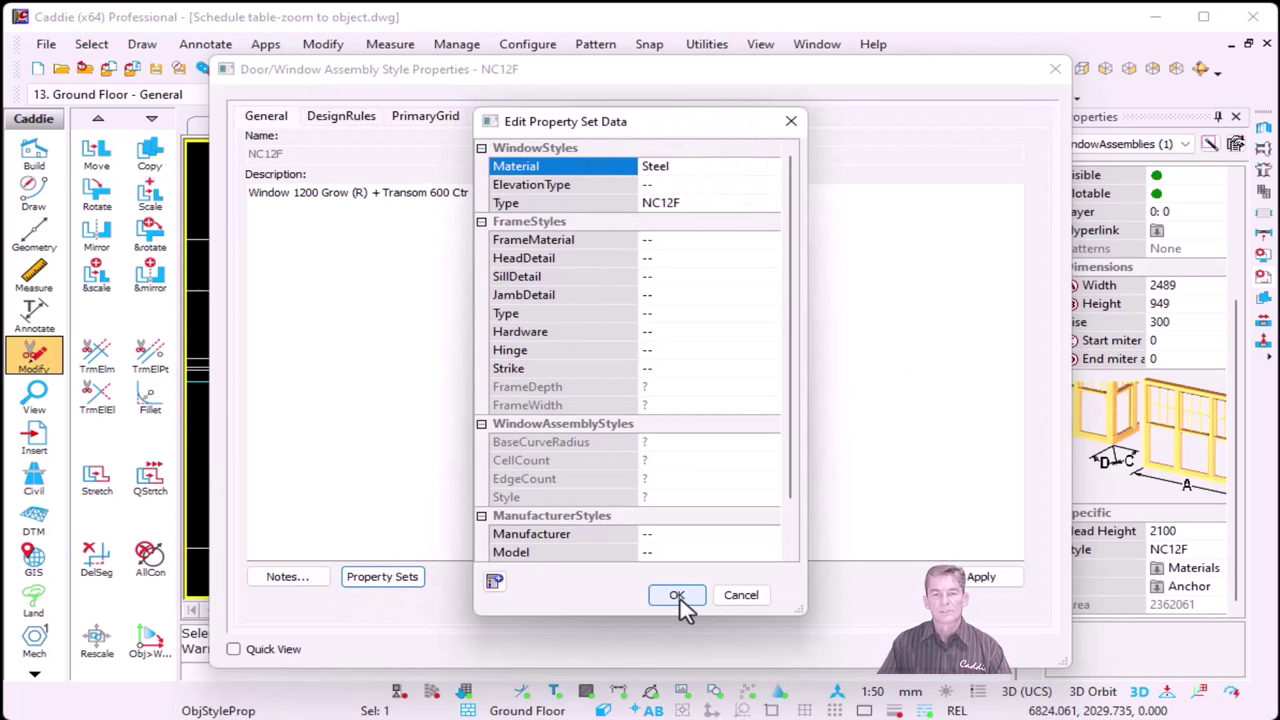
click(677, 595)
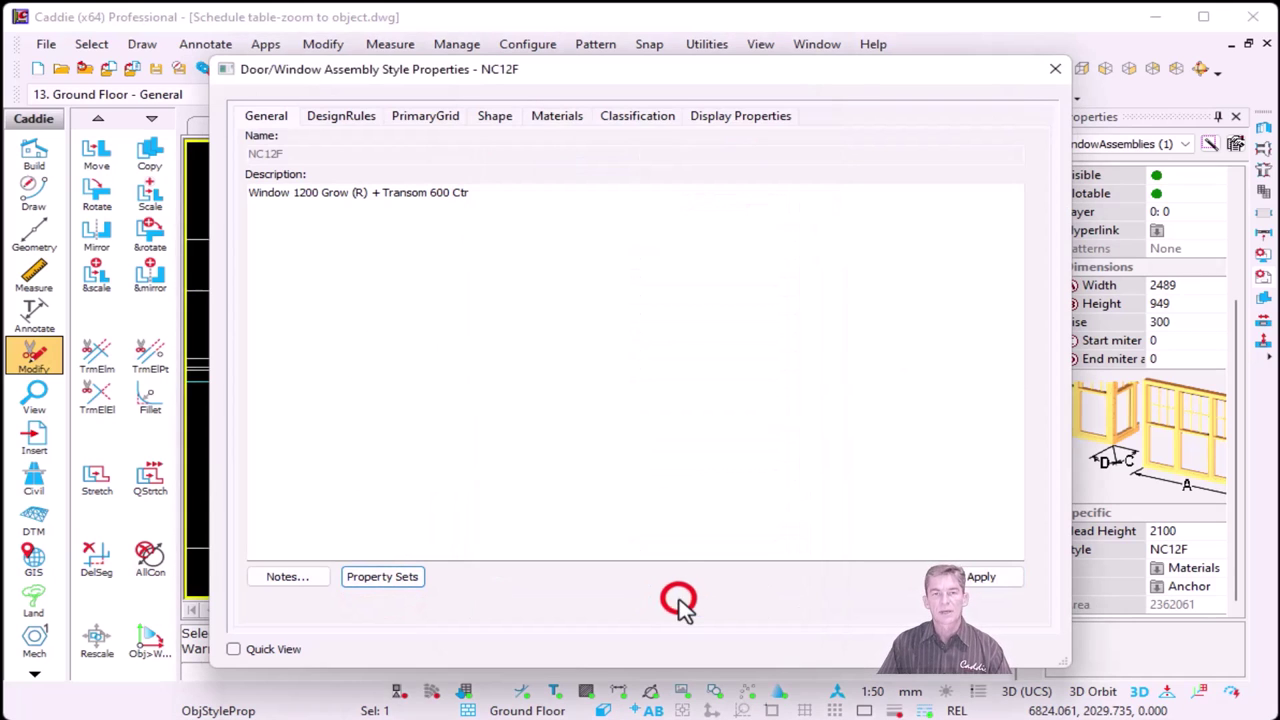
click(990, 577)
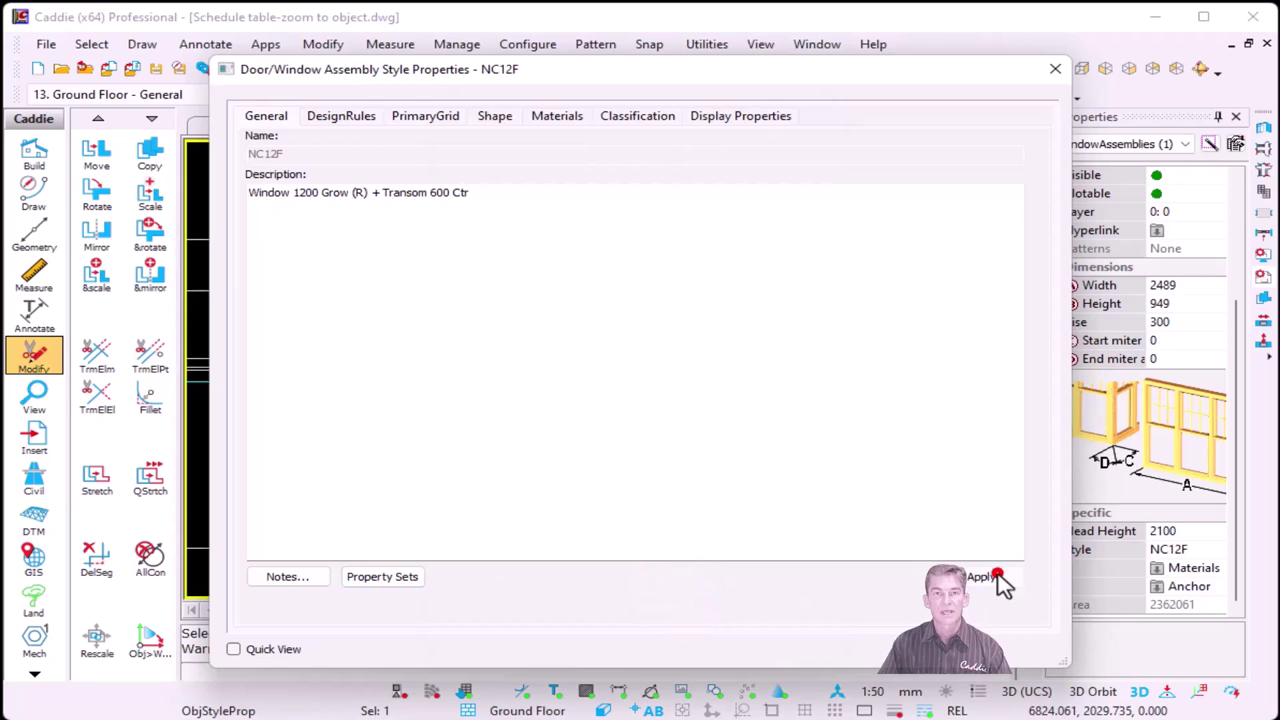
click(1056, 70)
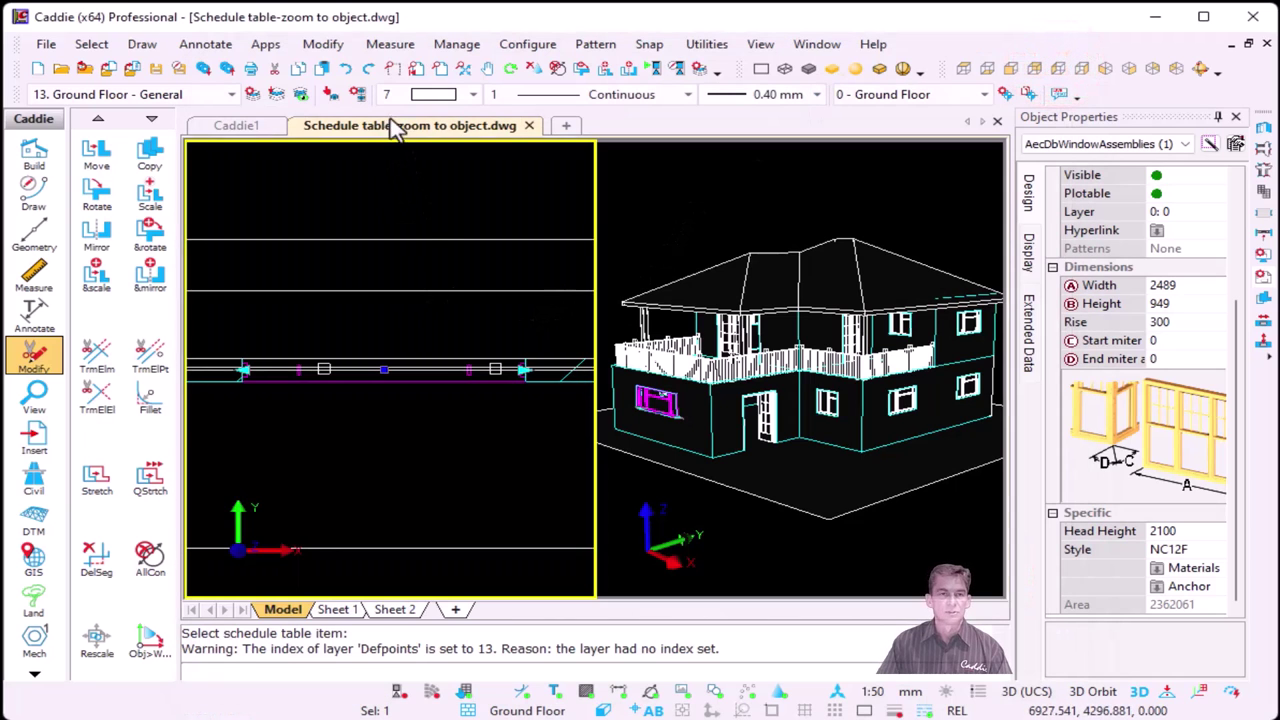
- Zoom back to the whole schedule, then centre and enlarge the L-shaped roof plan in Elevation subs
click(417, 78)
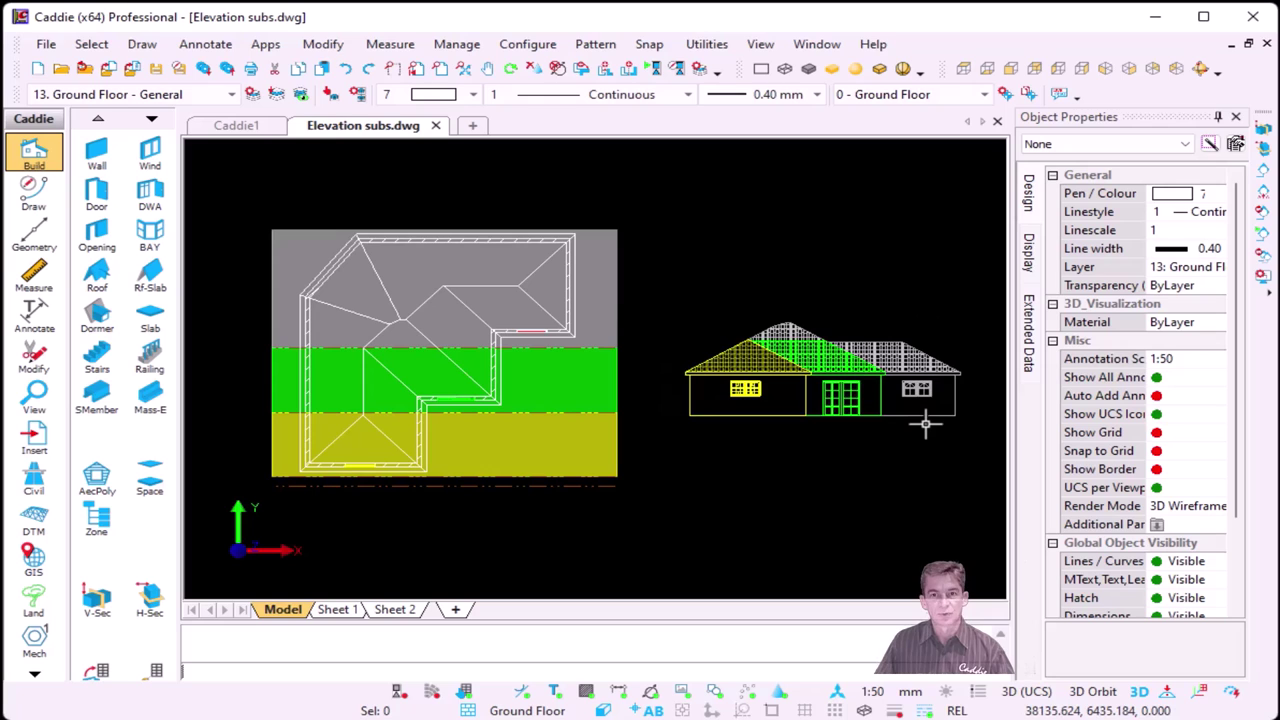
mouse_move(670, 479)
middle_down()
mouse_move(1020, 471)
mouse_move(543, 451)
mouse_move(806, 421)
middle_up()
scroll(586, 346, up, 3)
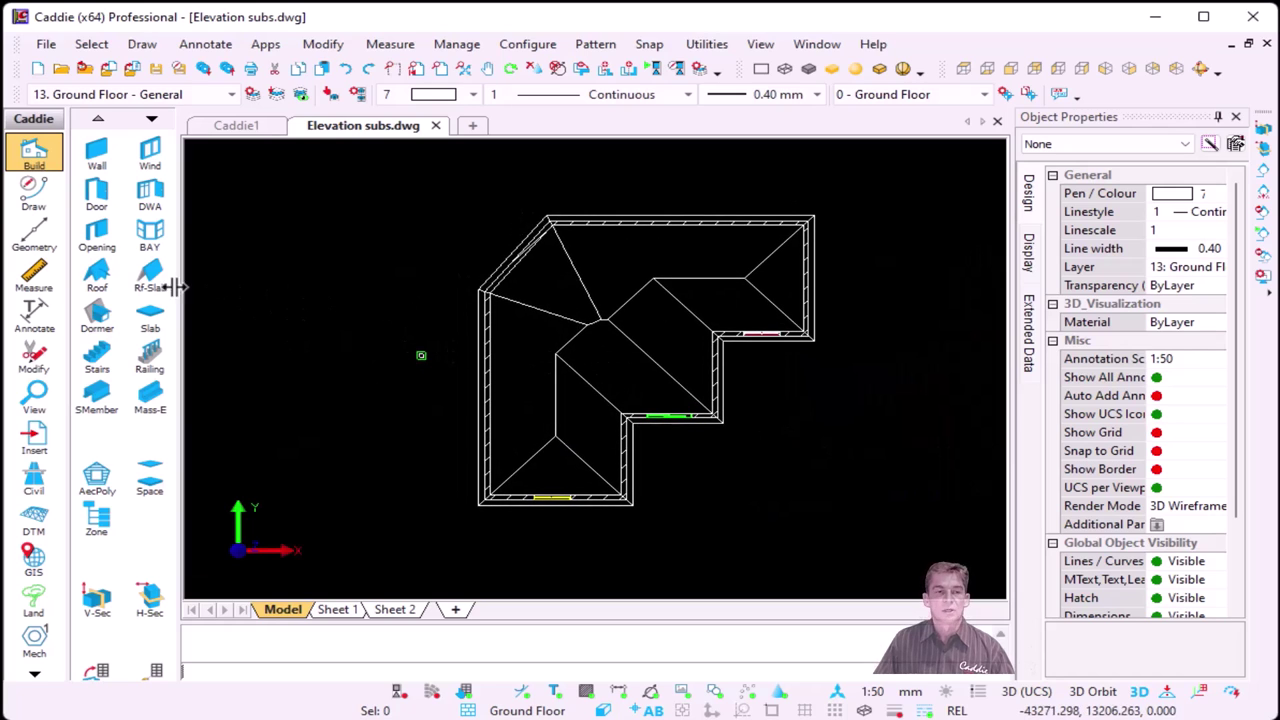
- Draw a Quick Section line below the roof plan from left to right
click(38, 152)
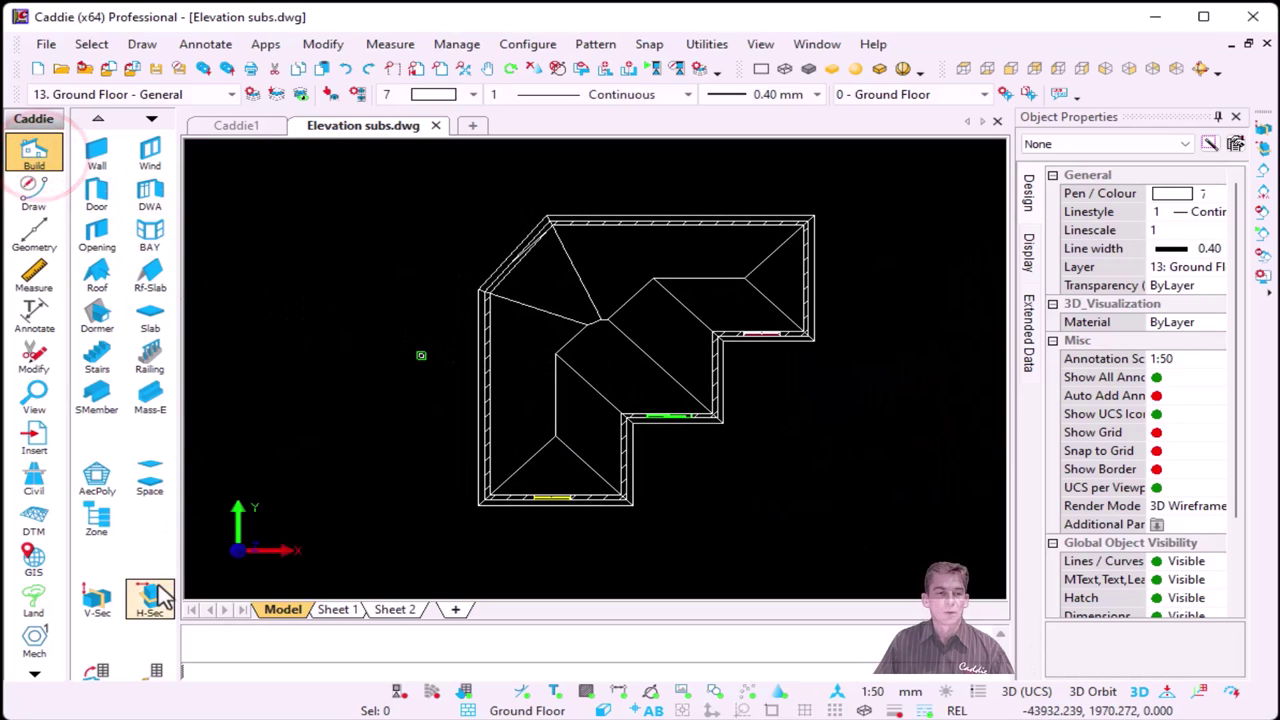
click(97, 600)
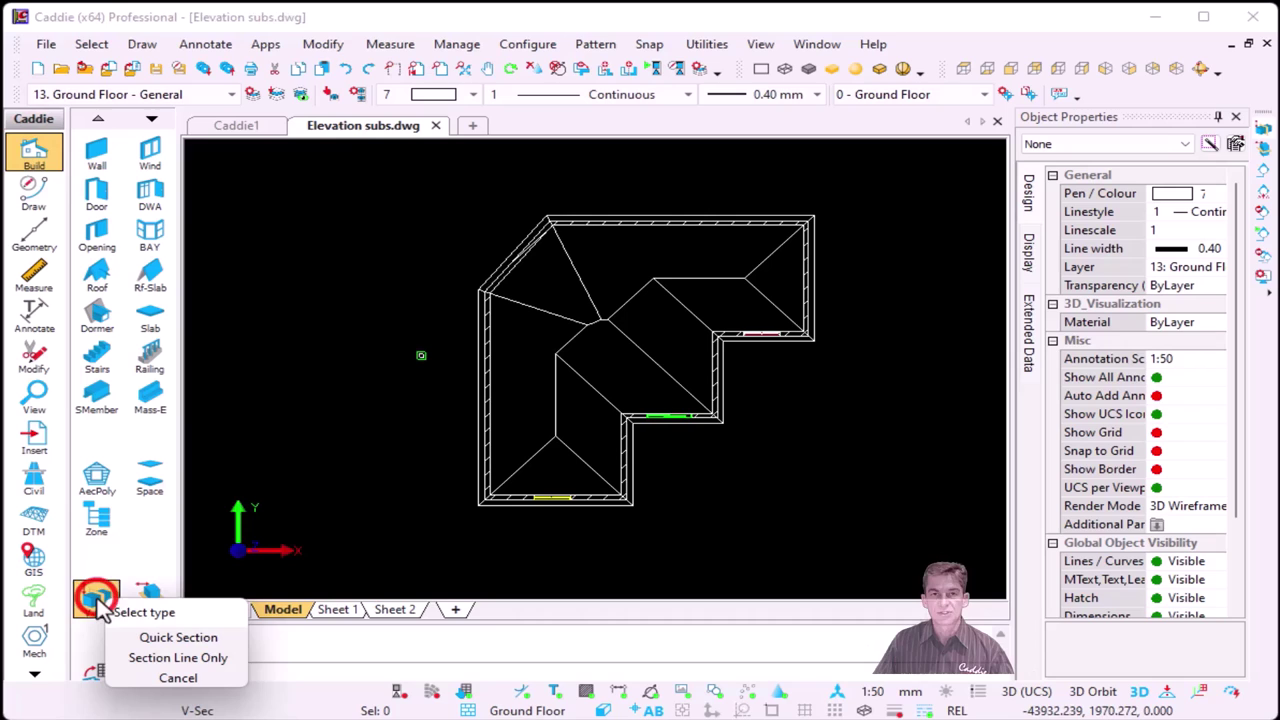
click(203, 637)
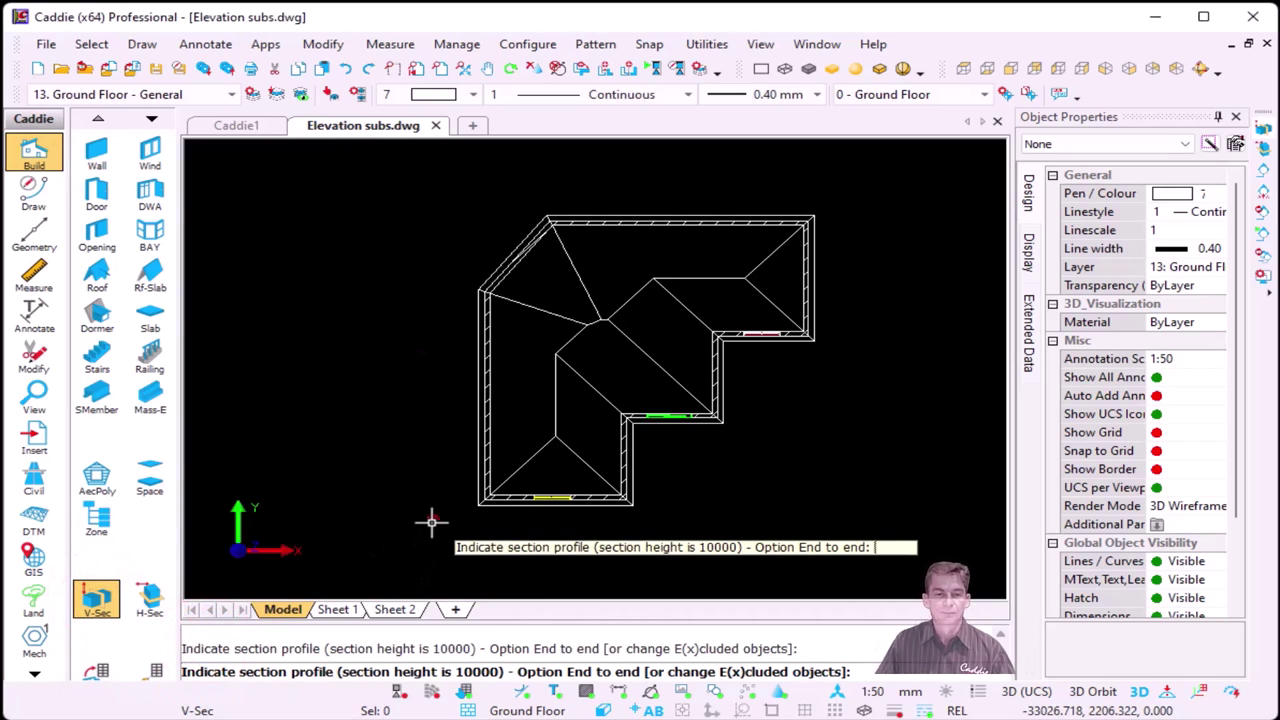
click(432, 521)
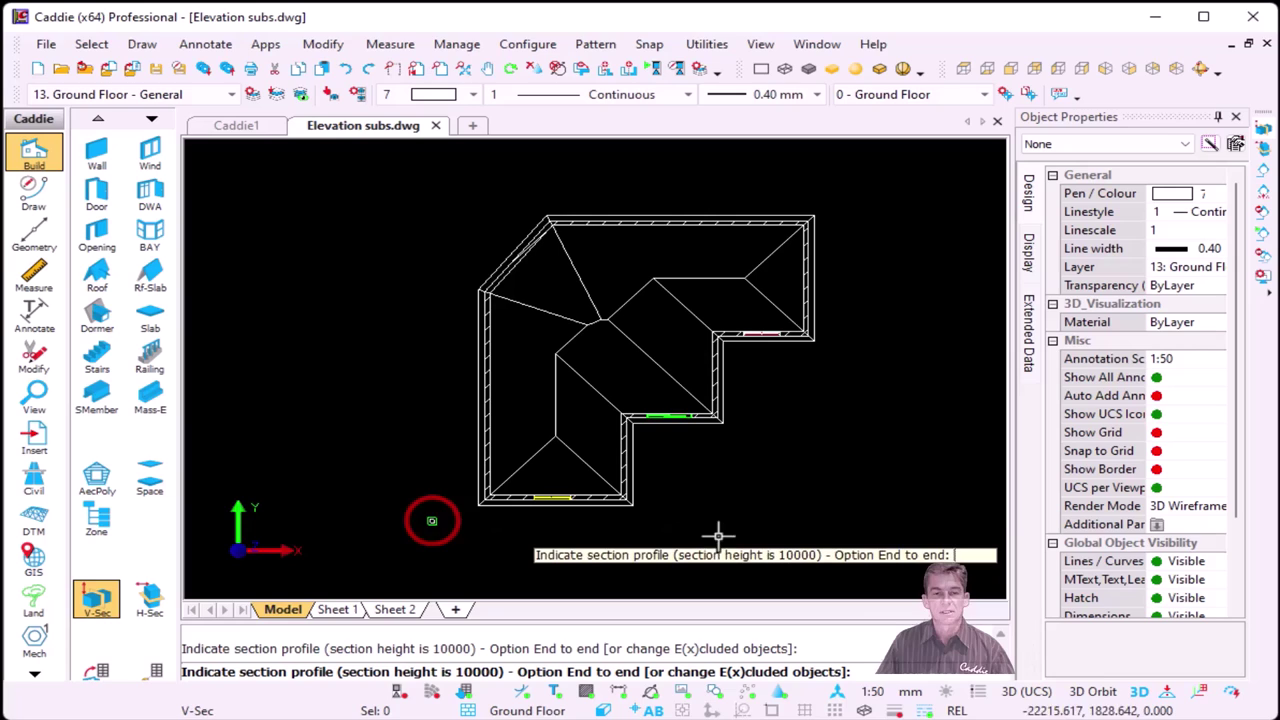
click(849, 524)
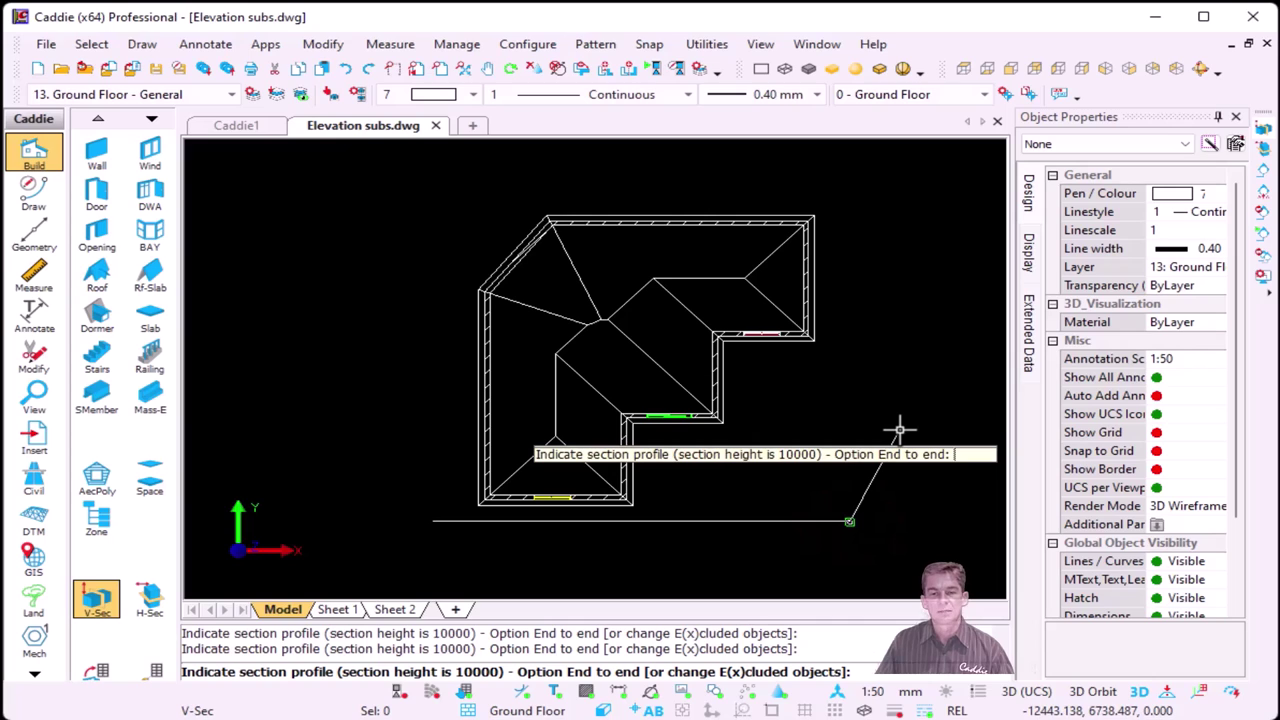
key(Return)
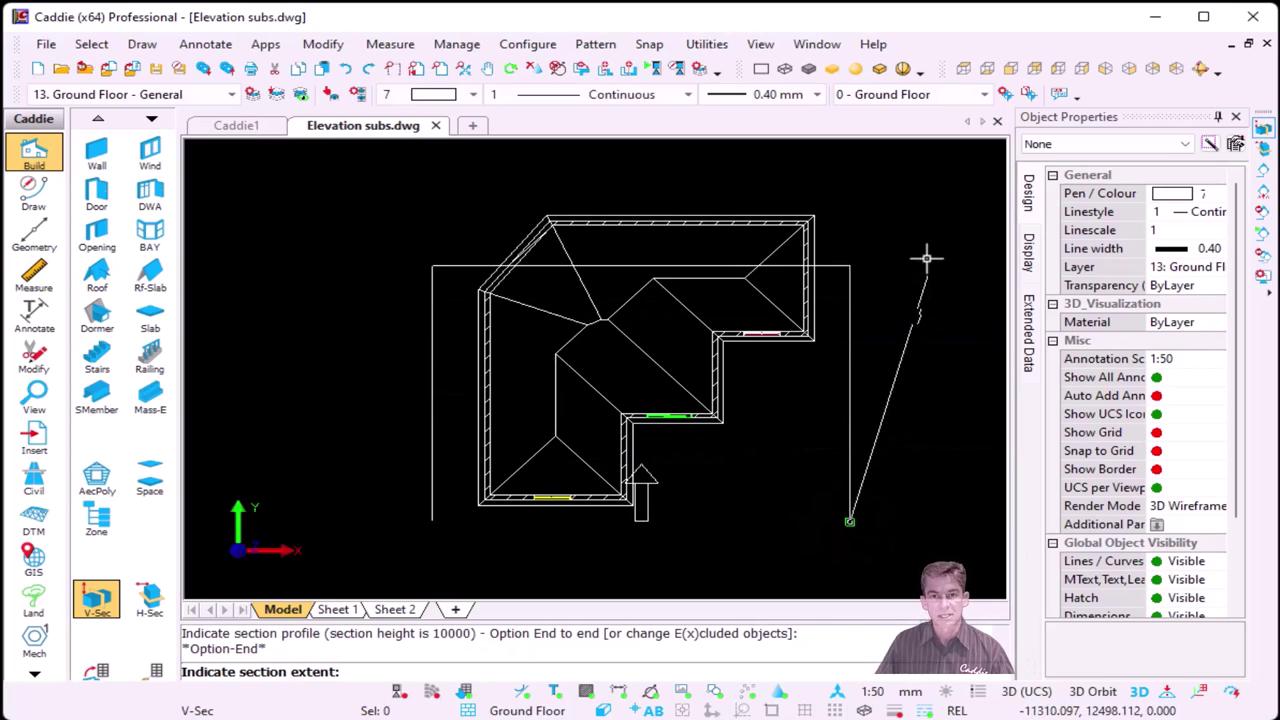
- Set the section extent and place the generated elevation left of the plan
click(893, 193)
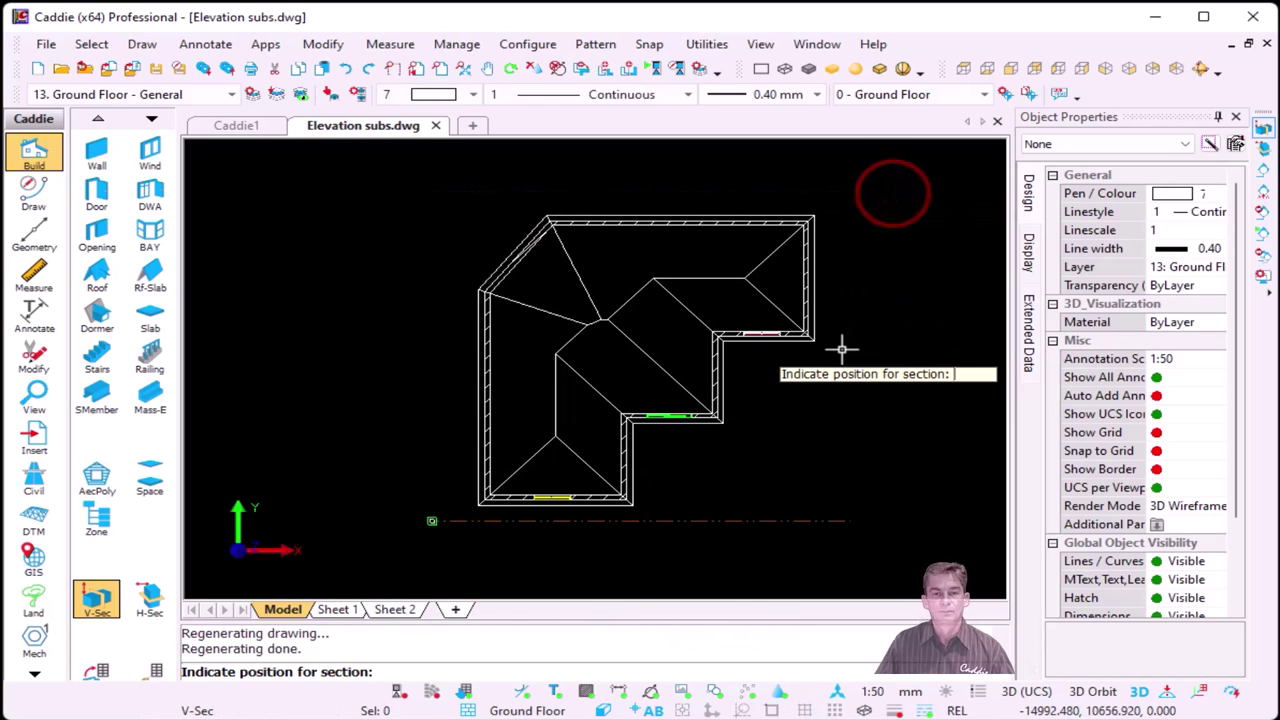
scroll(836, 410, down, 2)
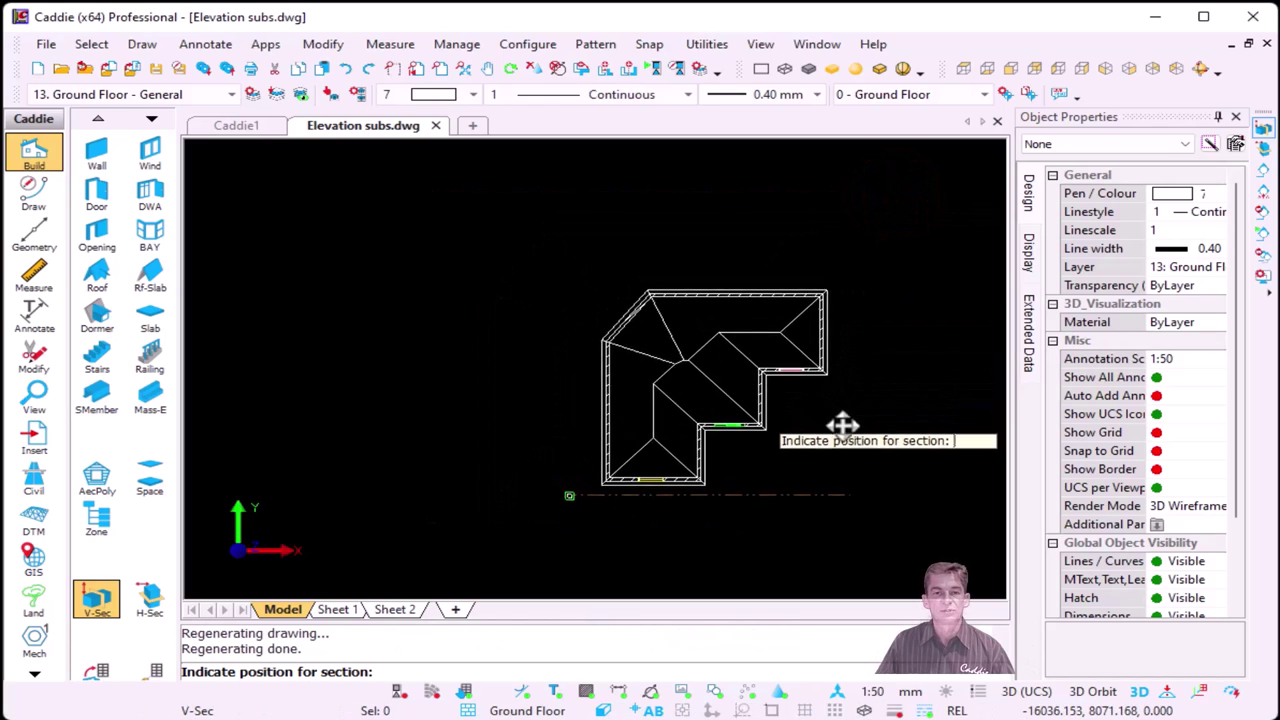
click(294, 517)
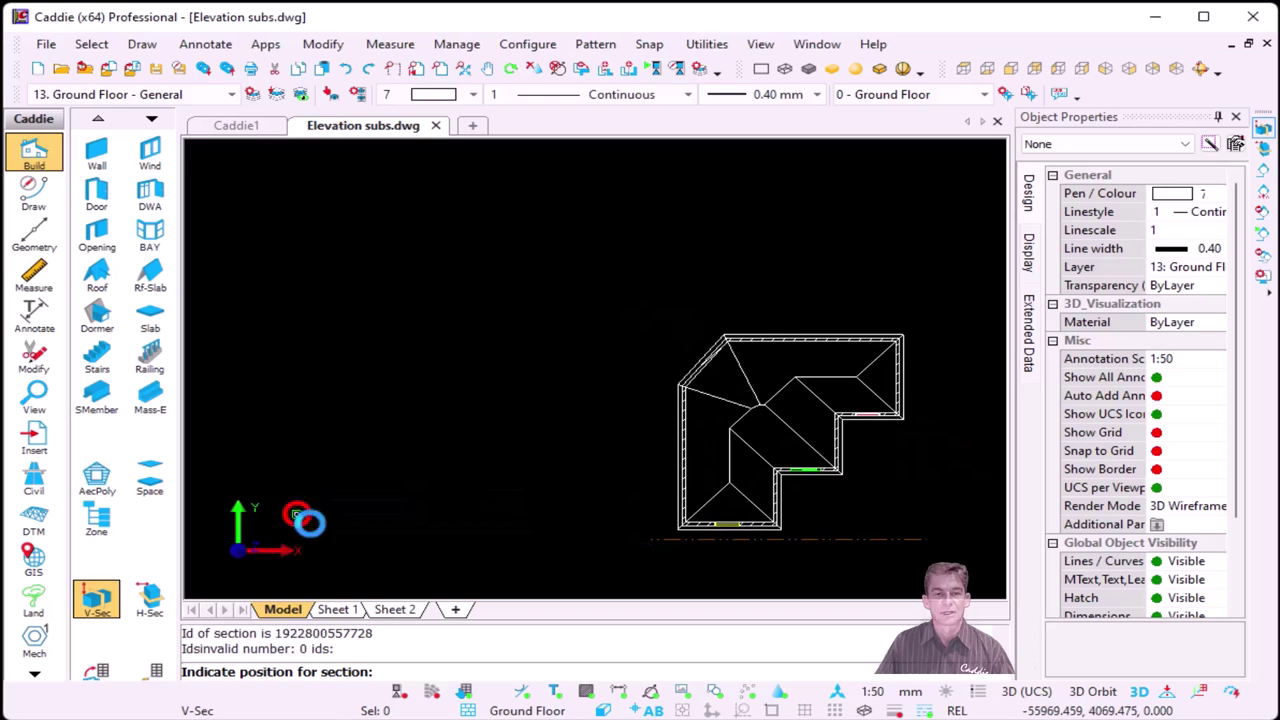
mouse_move(418, 545)
middle_down()
mouse_move(443, 480)
mouse_move(434, 429)
middle_up()
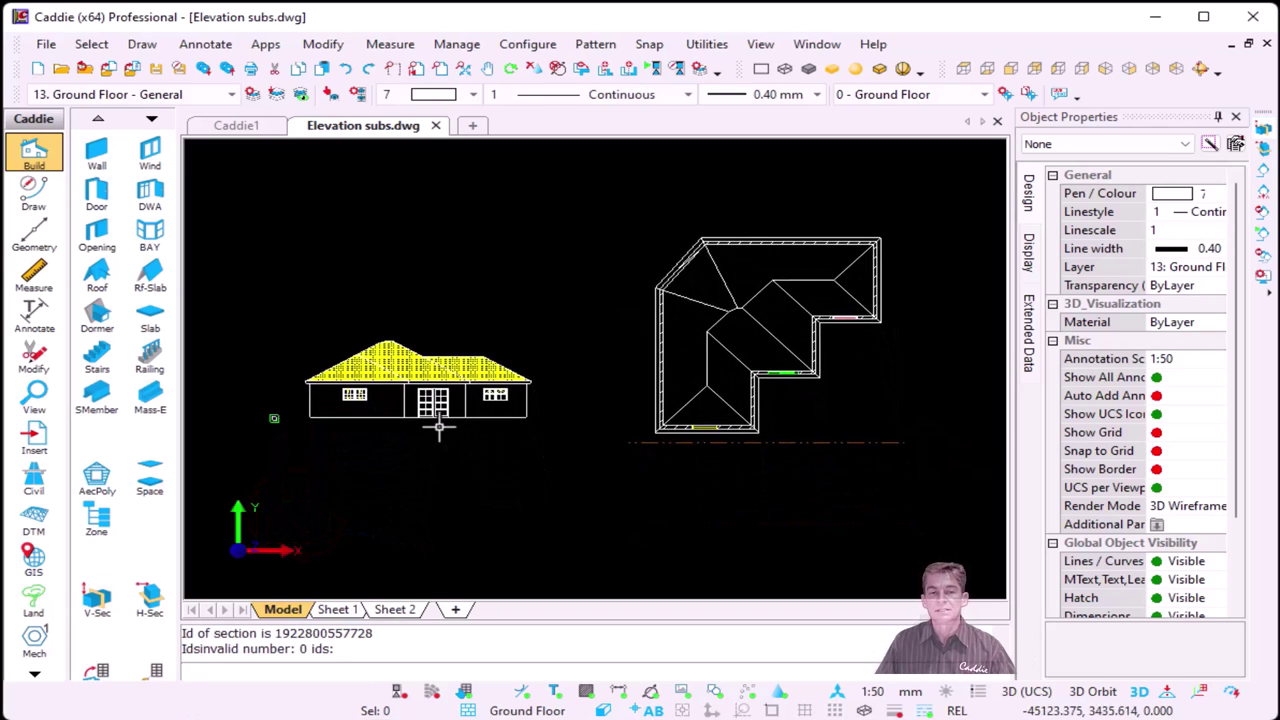
scroll(431, 429, up, 2)
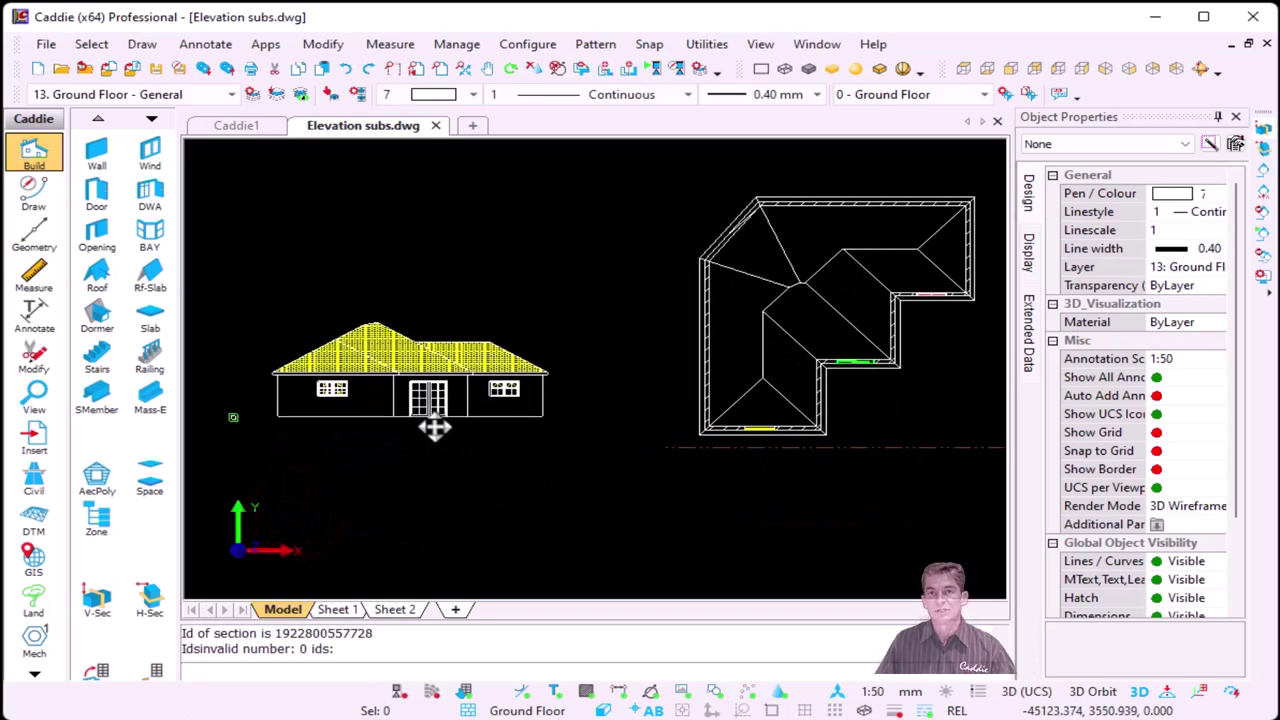
- Open the Subdivisions settings for the red section line
click(853, 457)
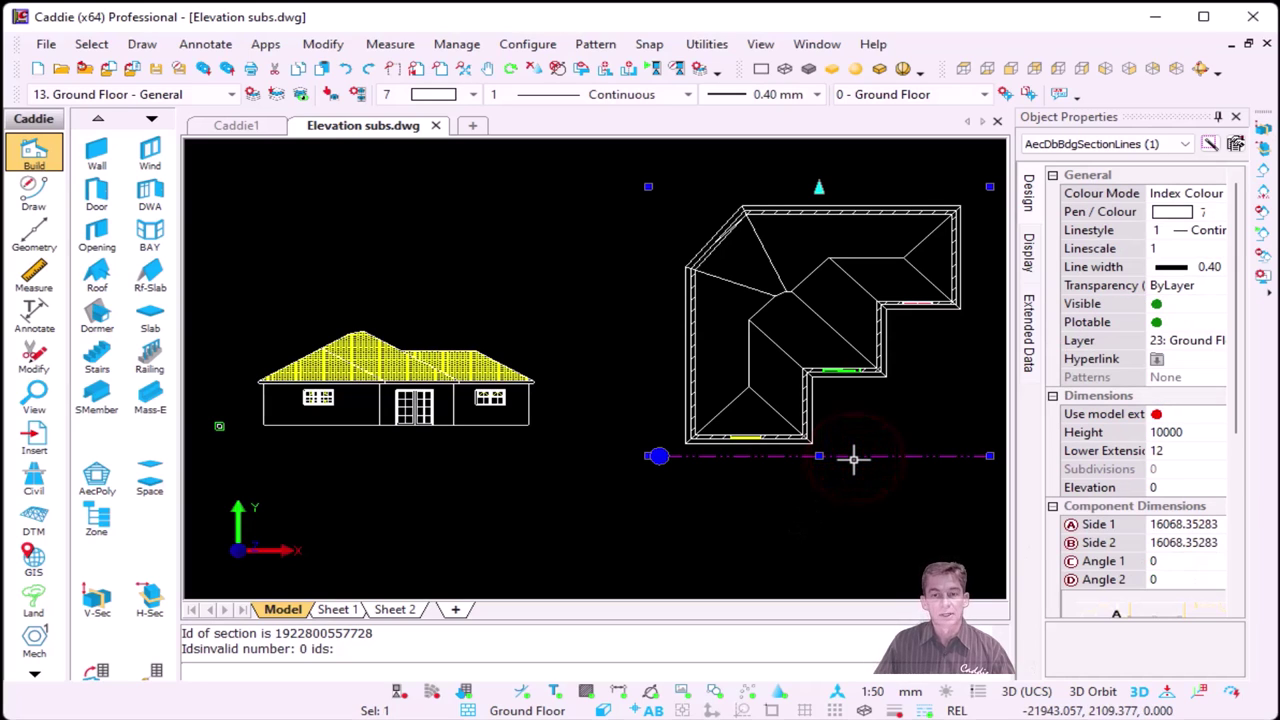
right_click(851, 458)
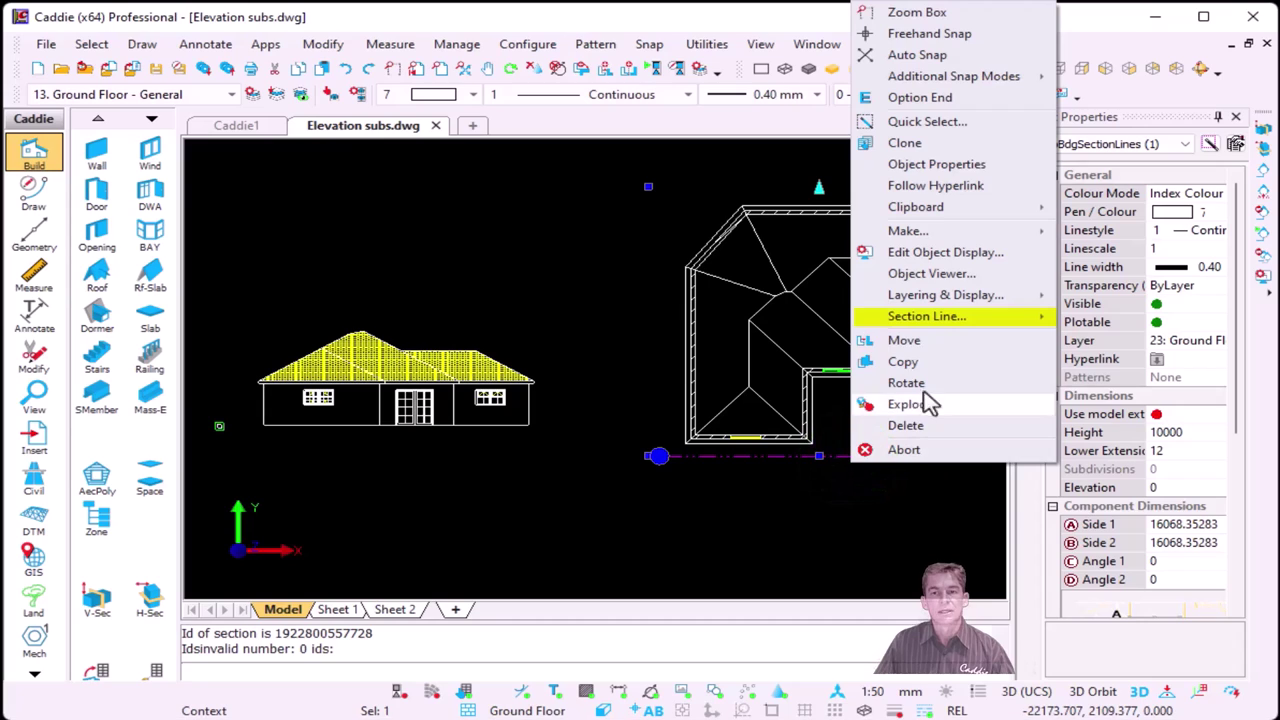
mouse_move(950, 316)
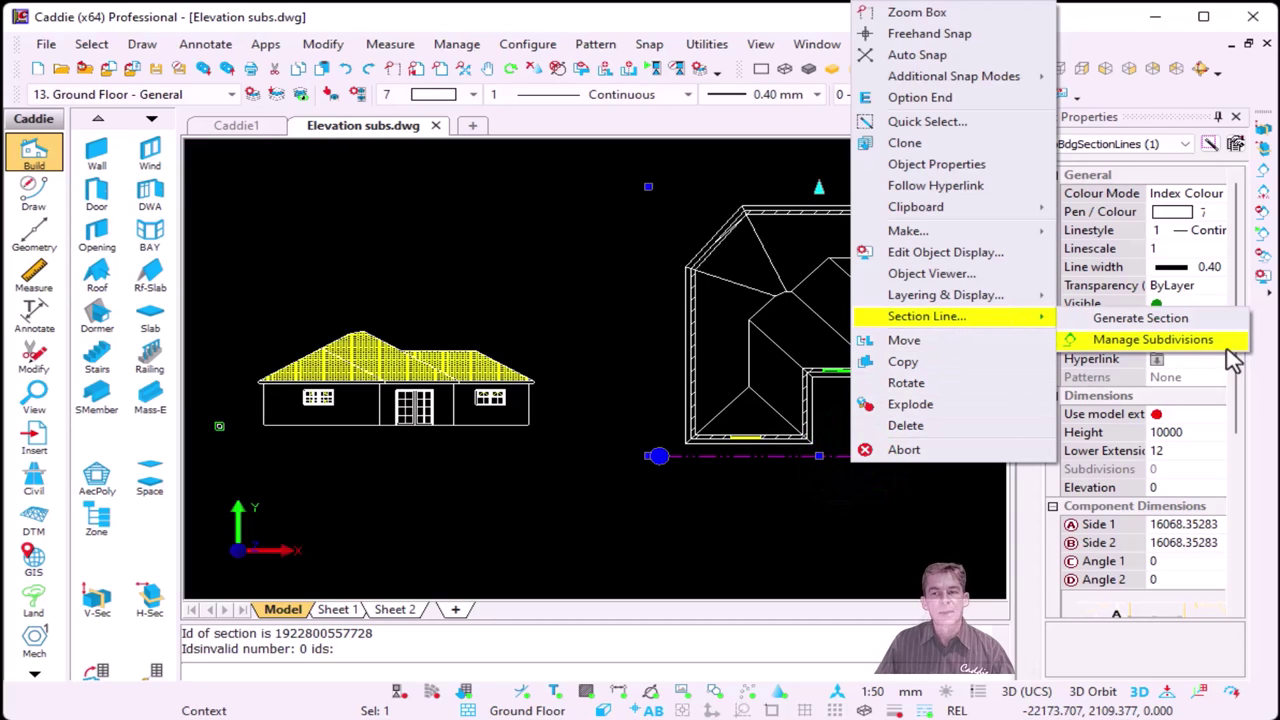
click(1170, 342)
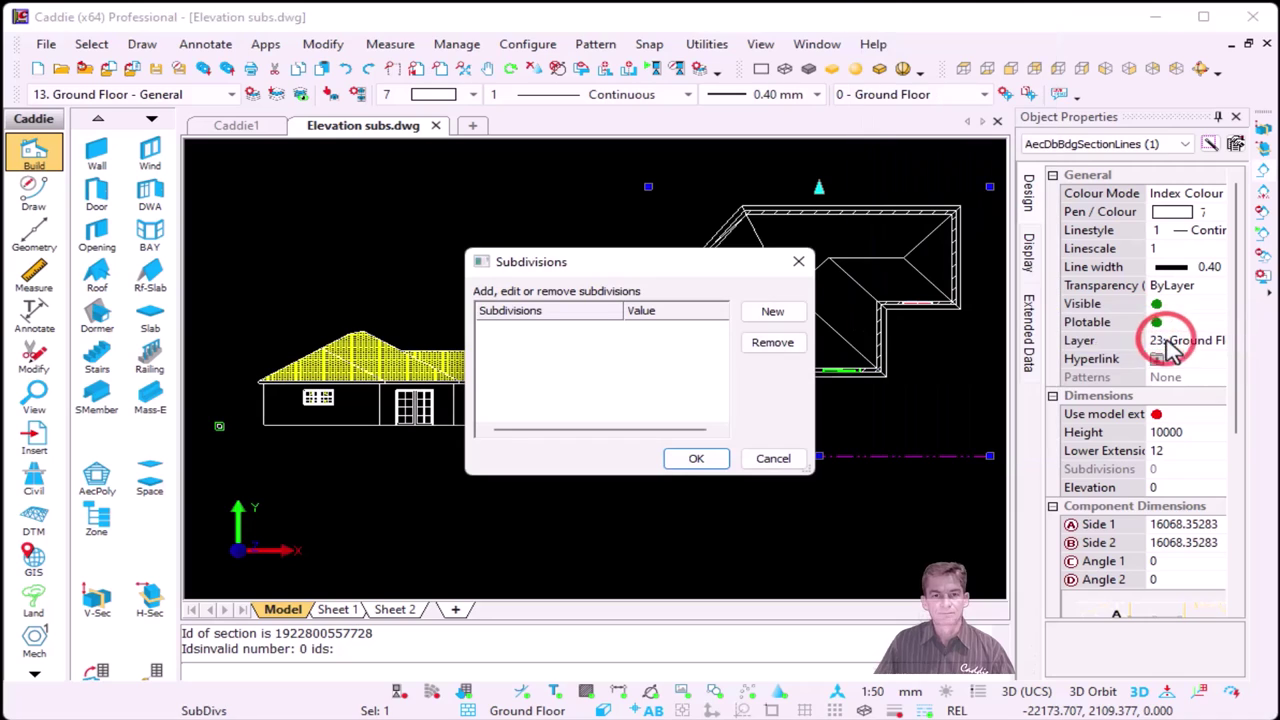
- Add section subdivisions at 500, 2500 and 5500 and apply them
click(780, 313)
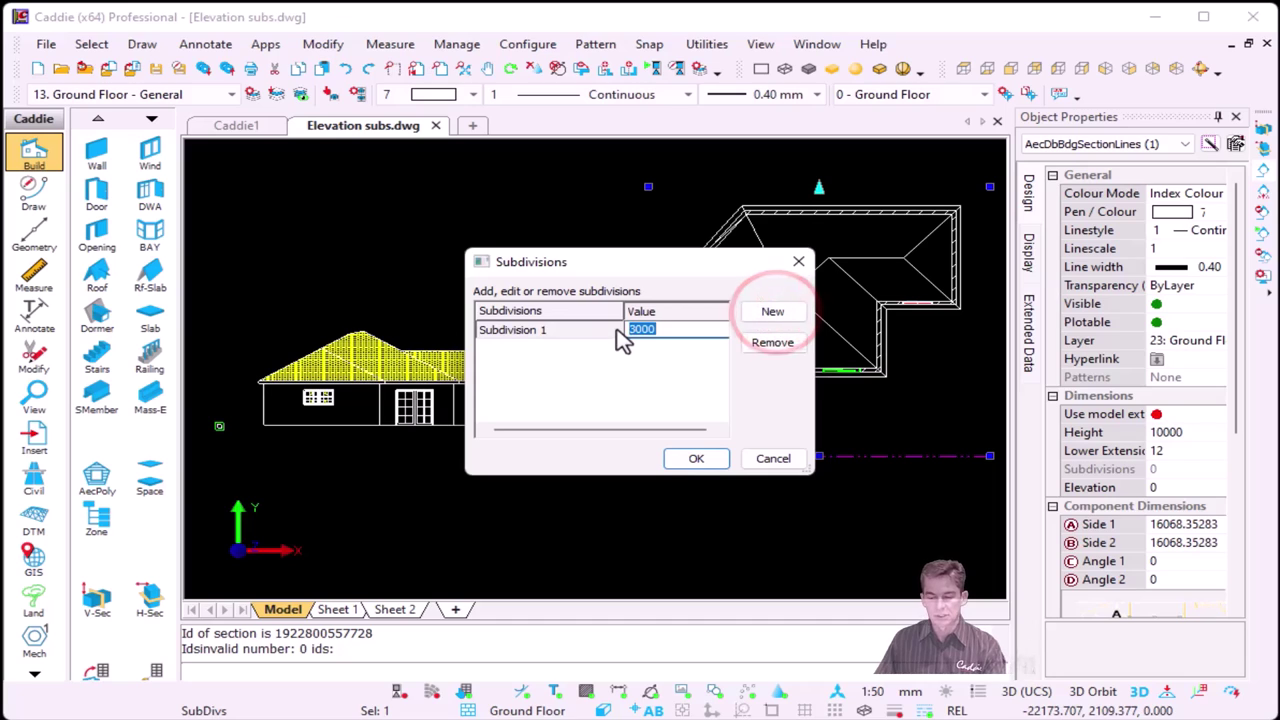
text(5)
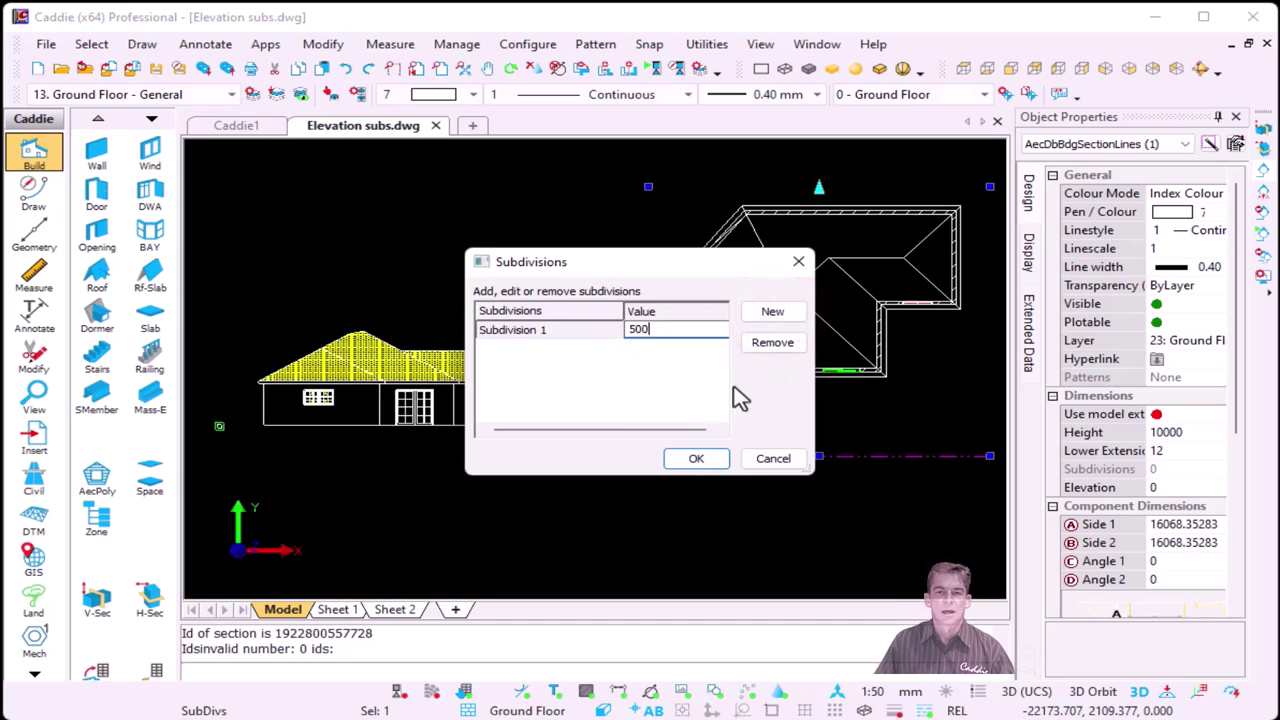
click(776, 314)
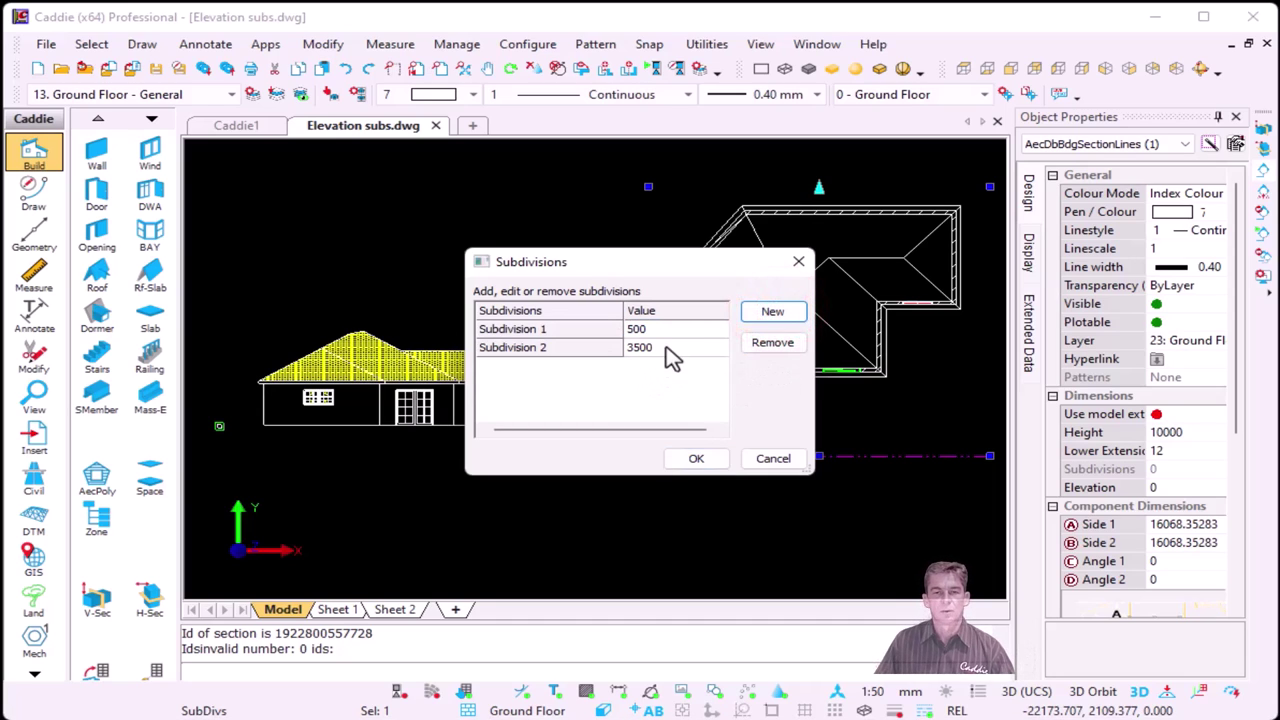
click(668, 347)
click(668, 347)
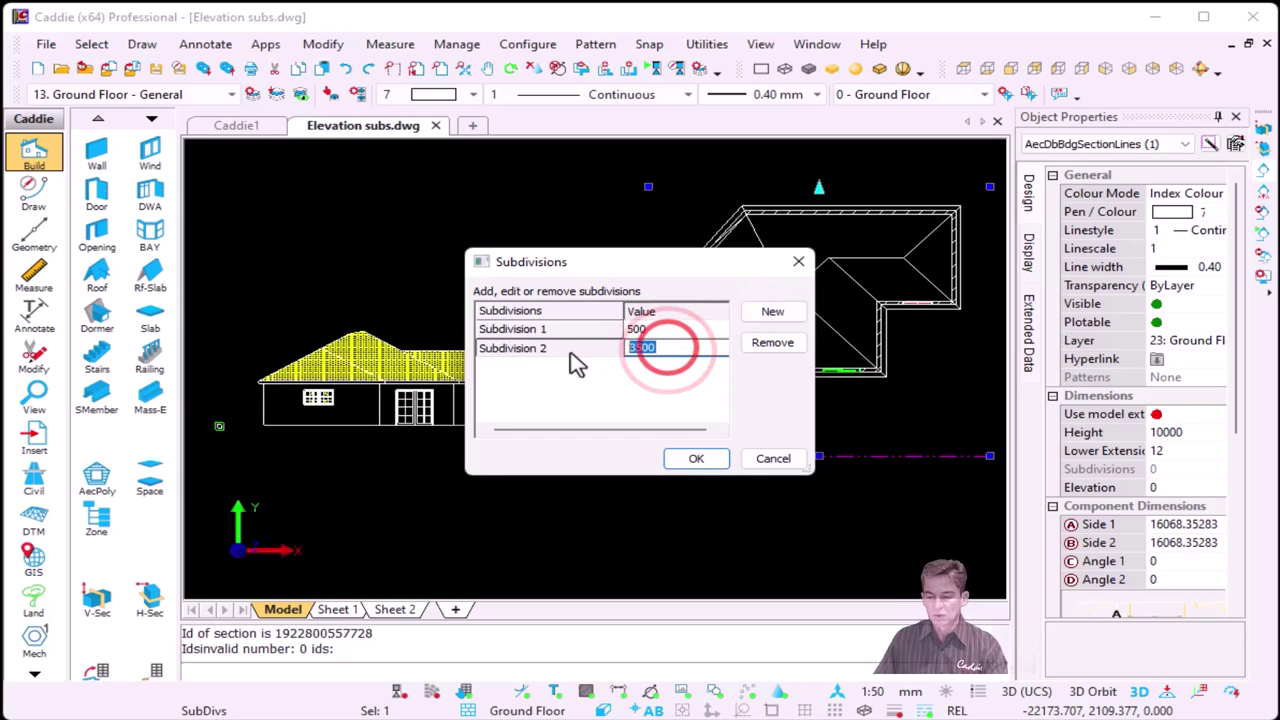
text(2500)
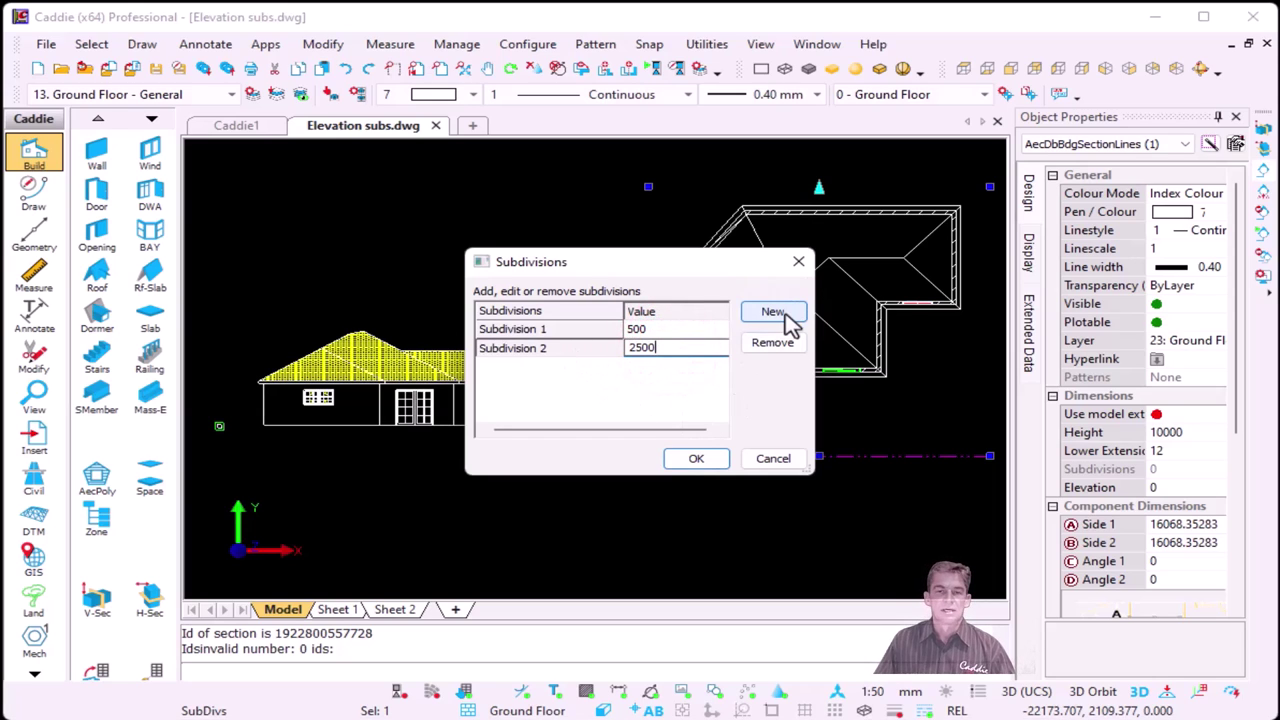
click(791, 318)
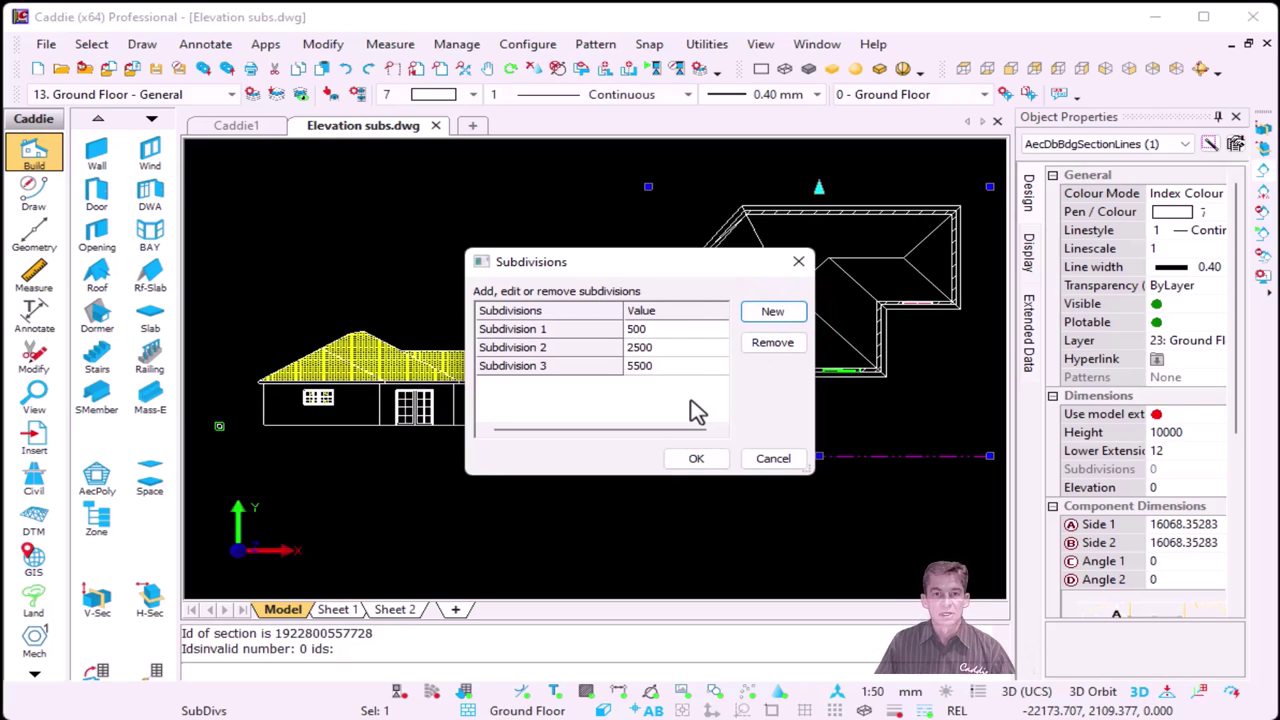
click(696, 458)
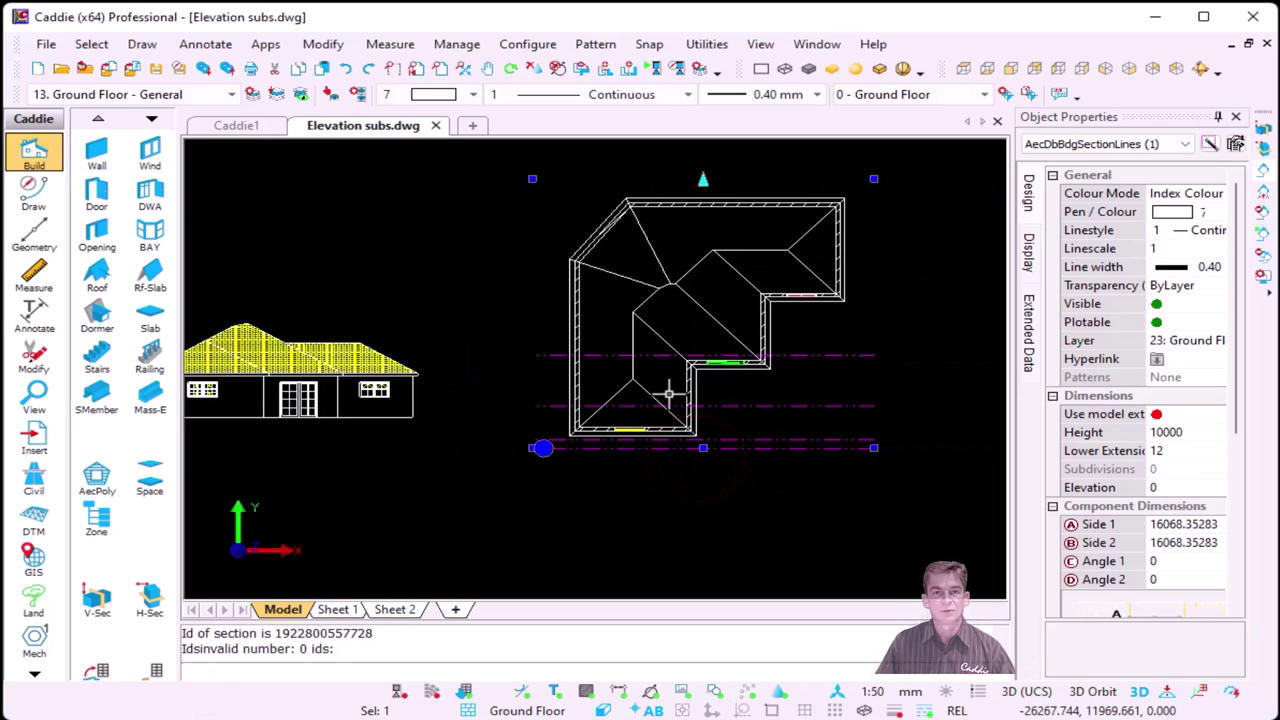
- Move the upper and middle subdivision lines higher across the house plan
click(800, 358)
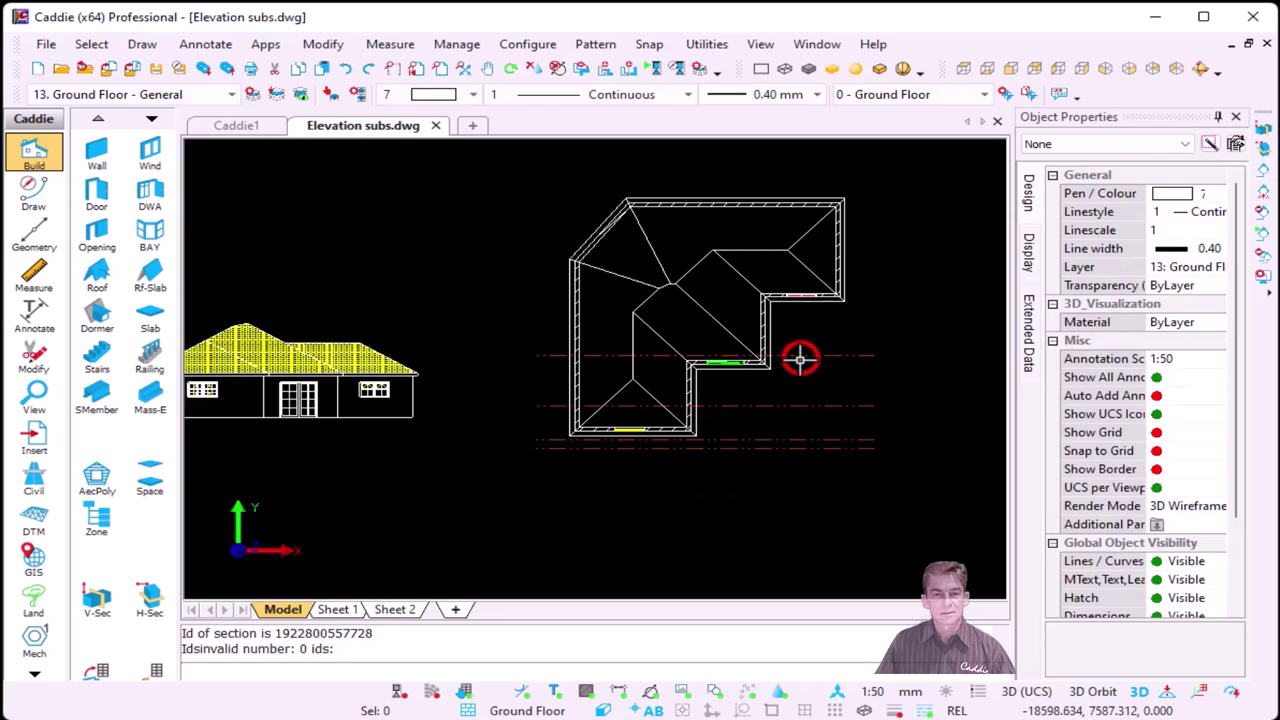
click(532, 357)
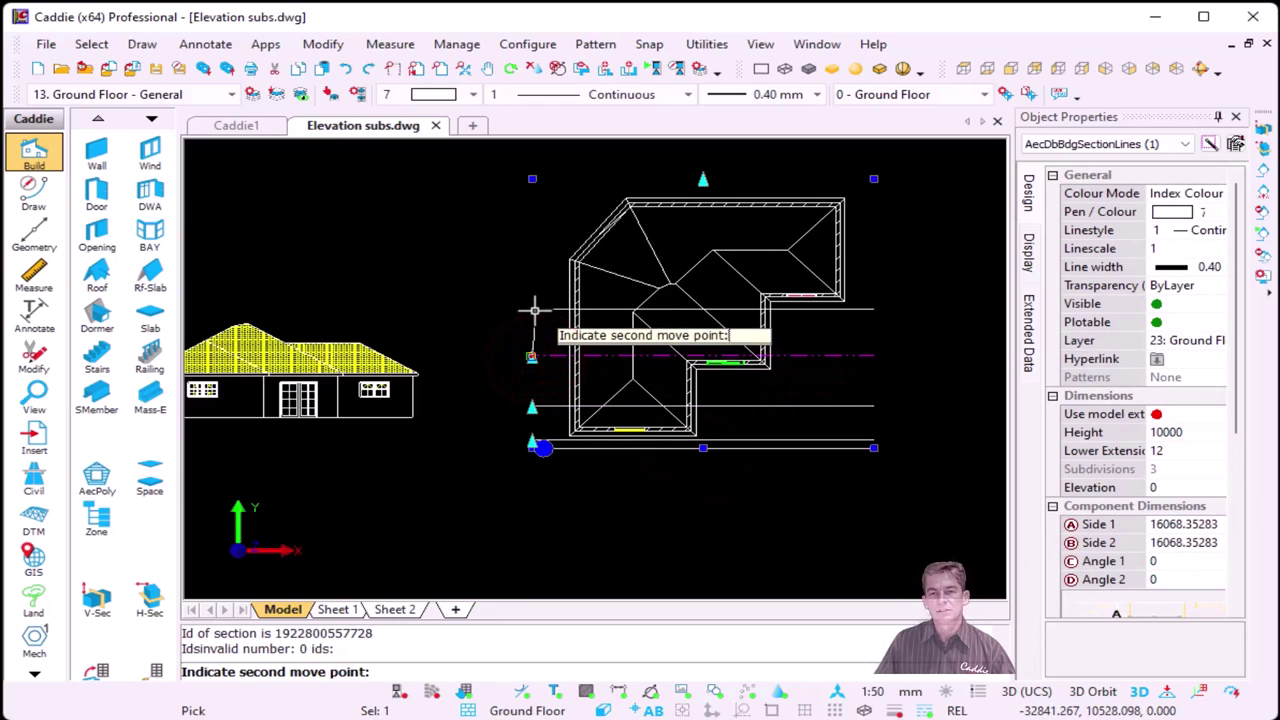
click(532, 309)
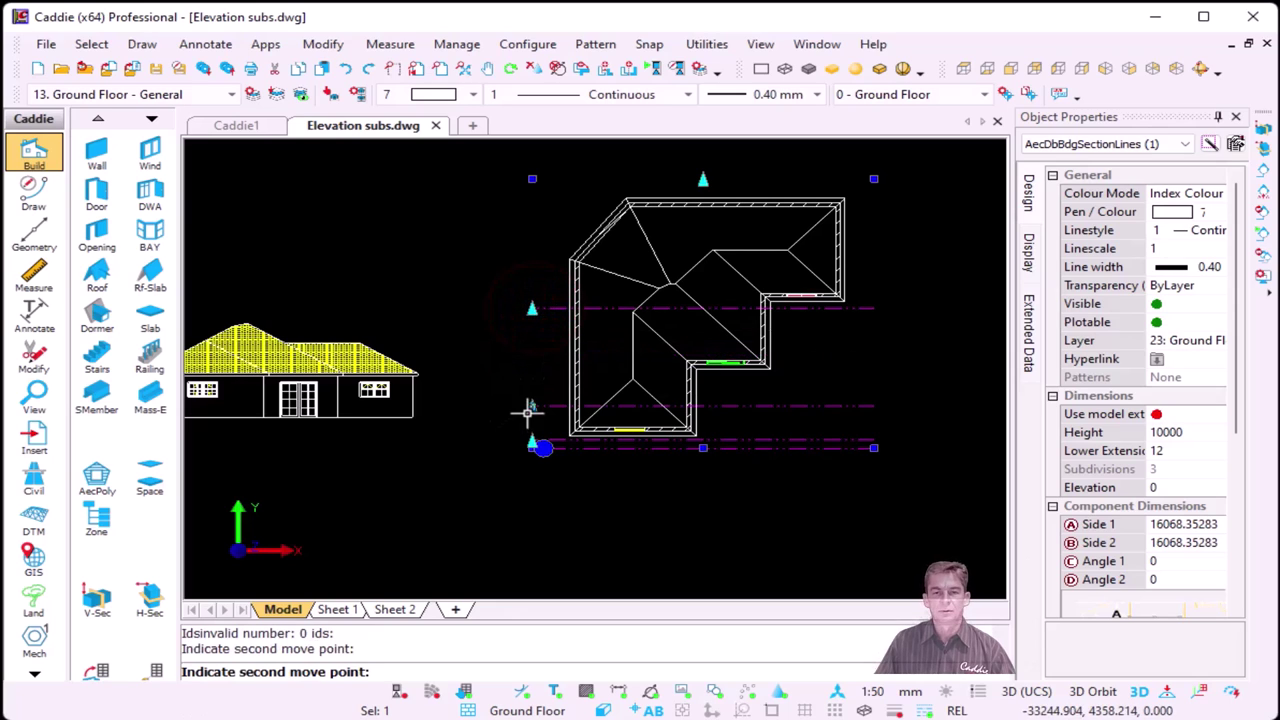
click(529, 408)
click(528, 375)
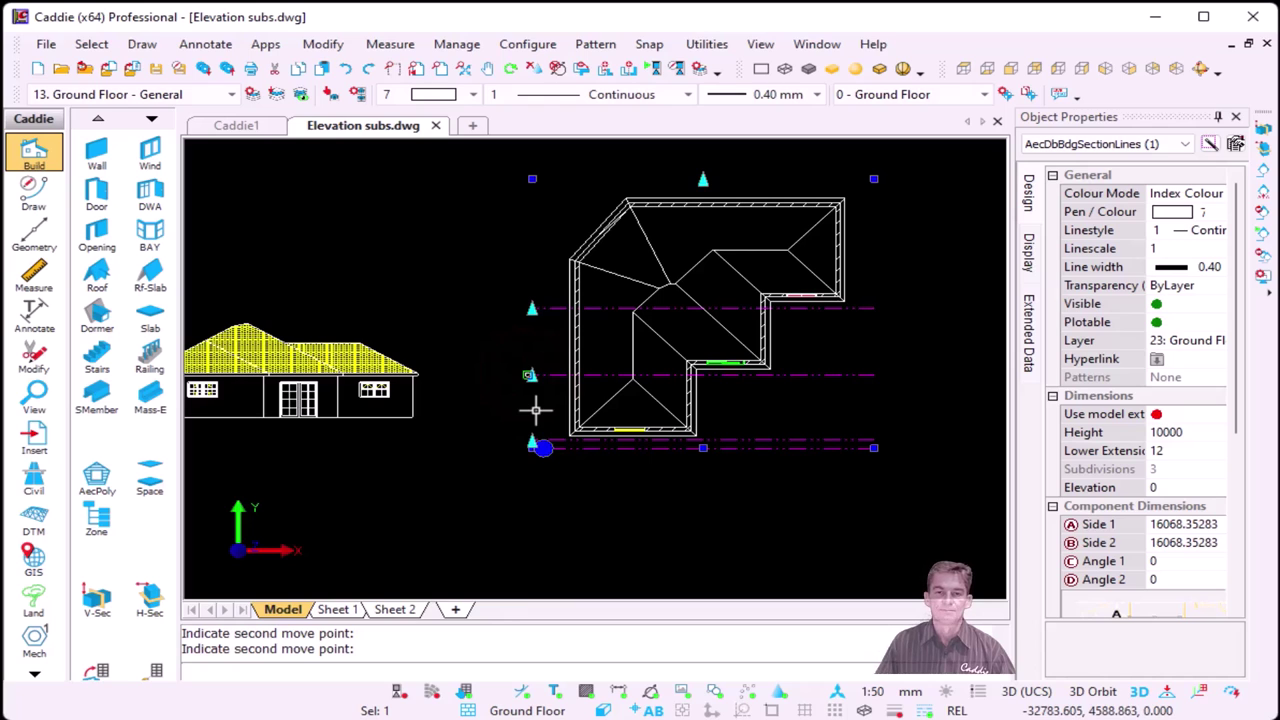
mouse_move(503, 441)
middle_down()
mouse_move(486, 443)
mouse_move(537, 480)
middle_up()
key(Escape)
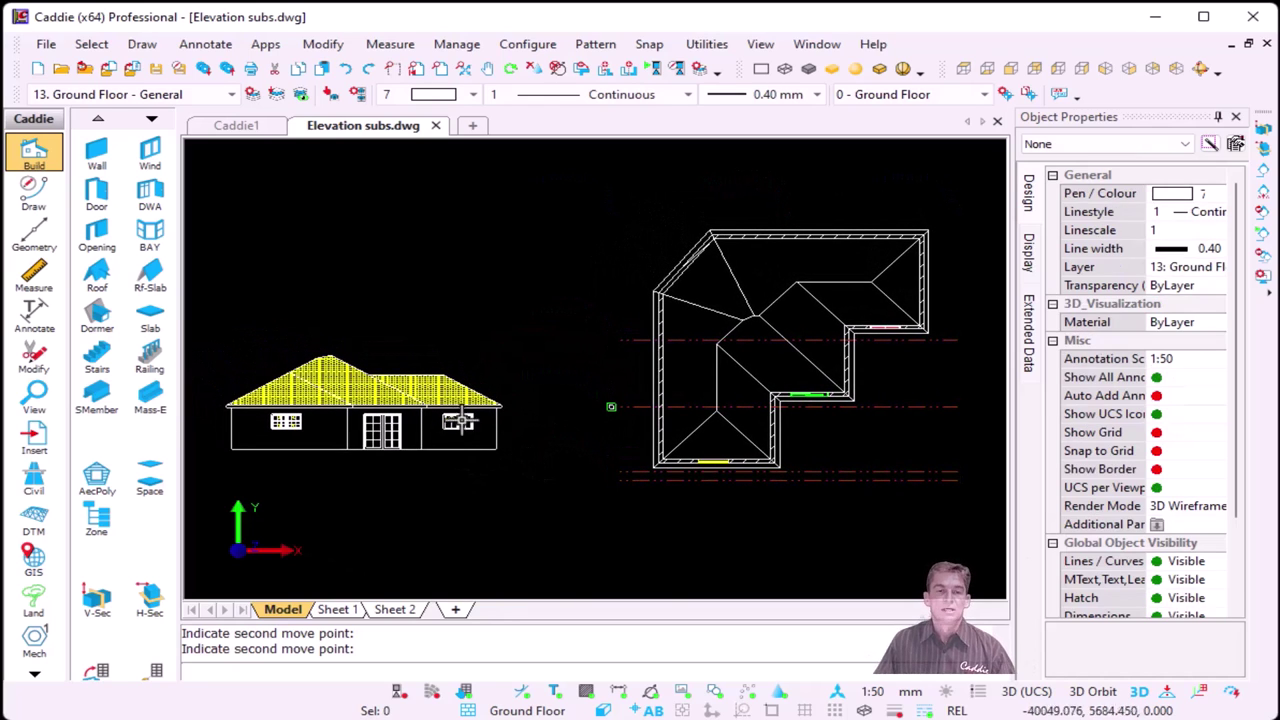
click(410, 400)
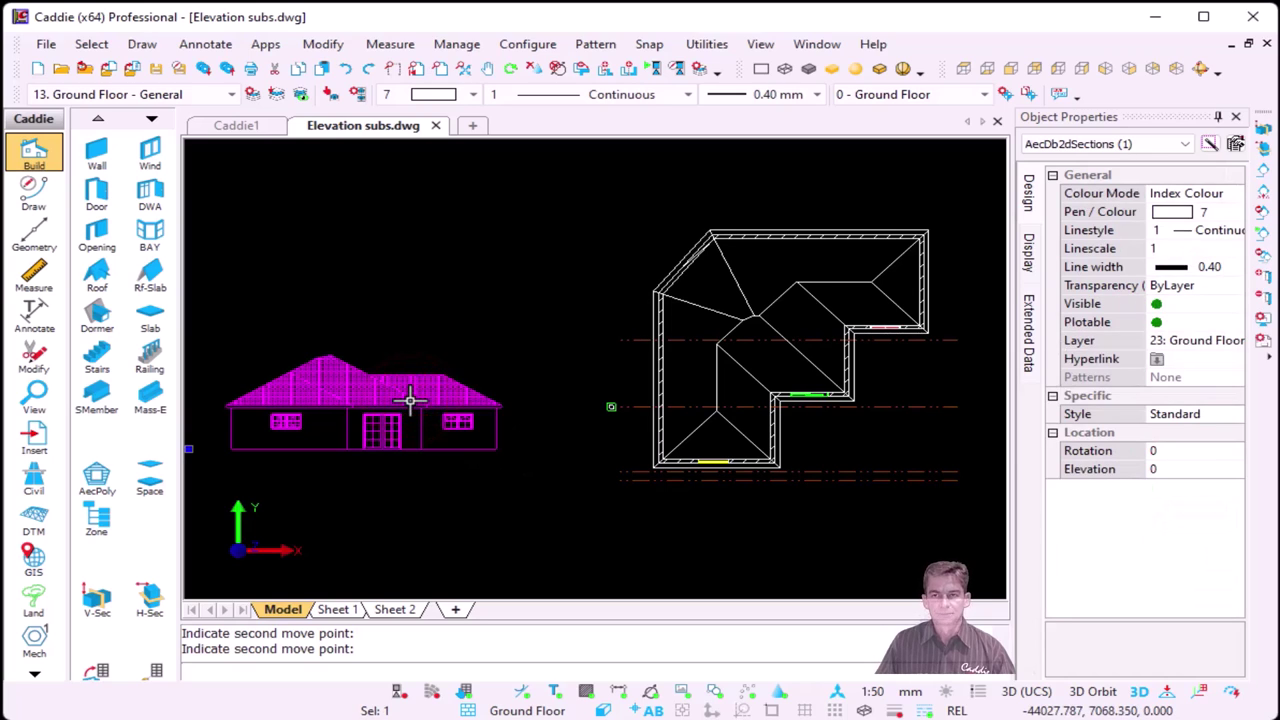
- Change the house elevation's style to Elevation (With subdivisions)
click(1188, 418)
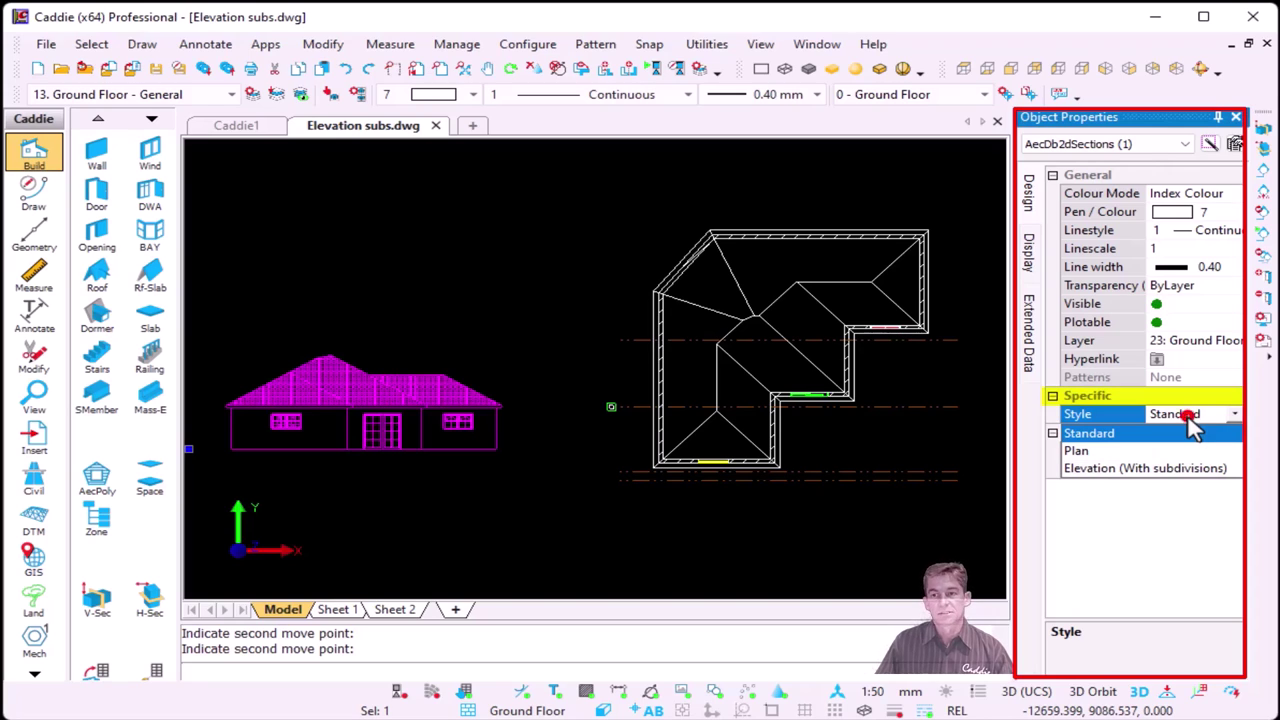
click(1144, 469)
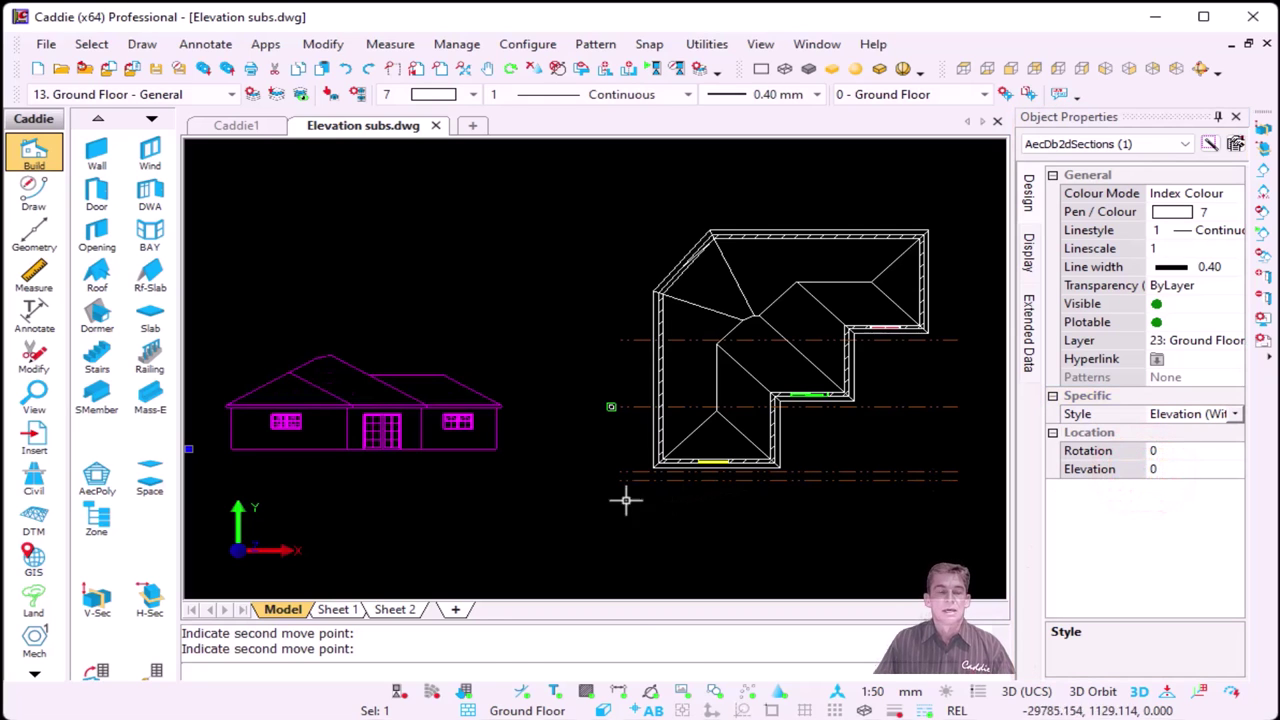
click(508, 506)
click(508, 506)
key(Escape)
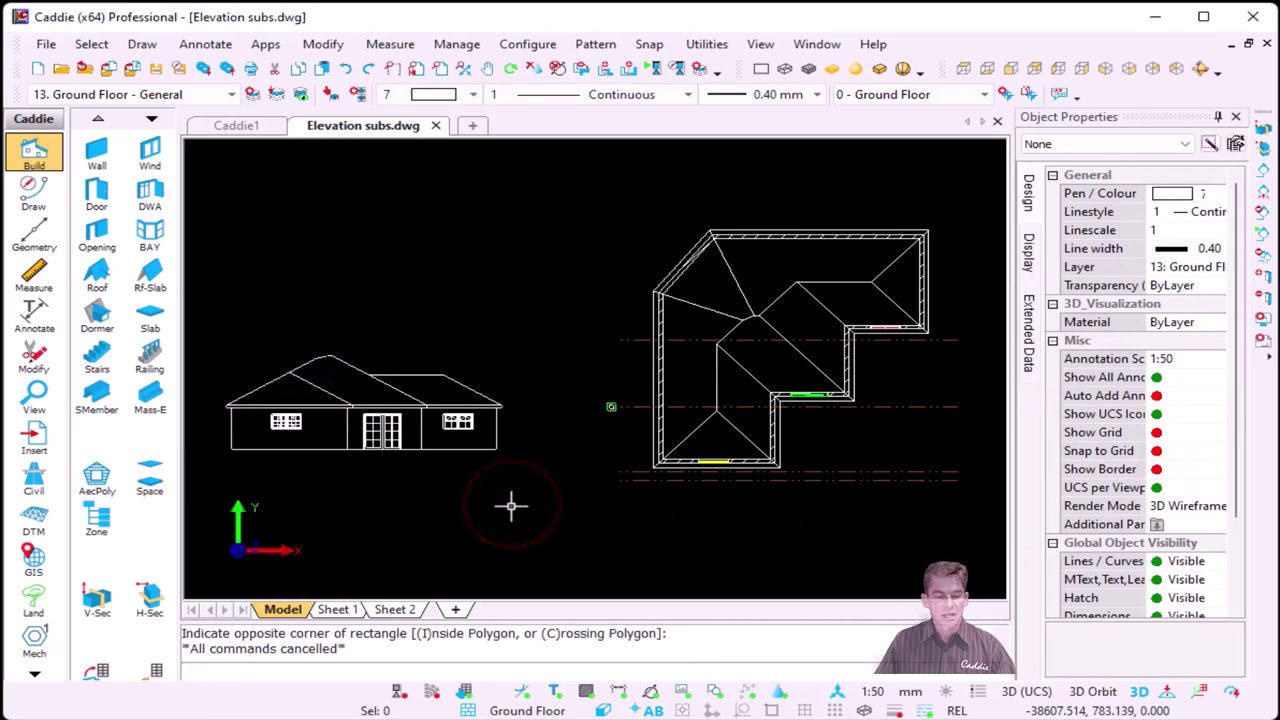
- Refresh the elevation section so it shows the subdivision detail
click(413, 408)
right_click(411, 405)
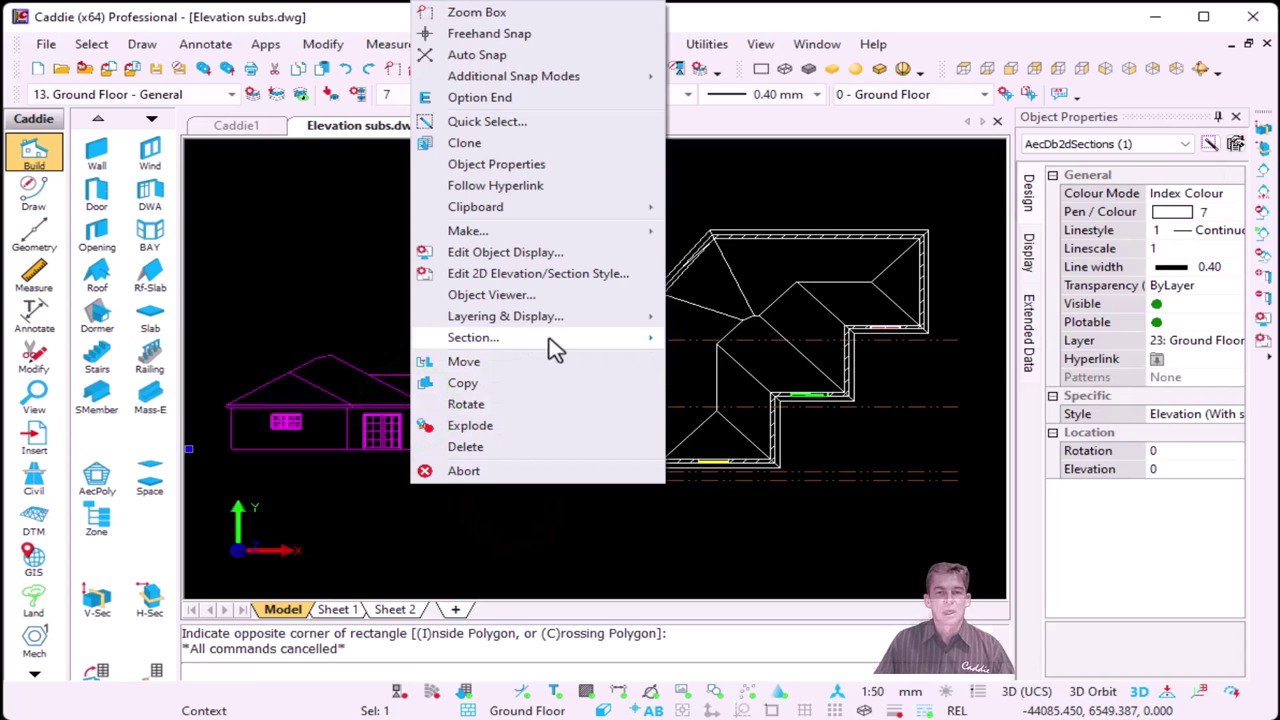
mouse_move(555, 340)
click(812, 340)
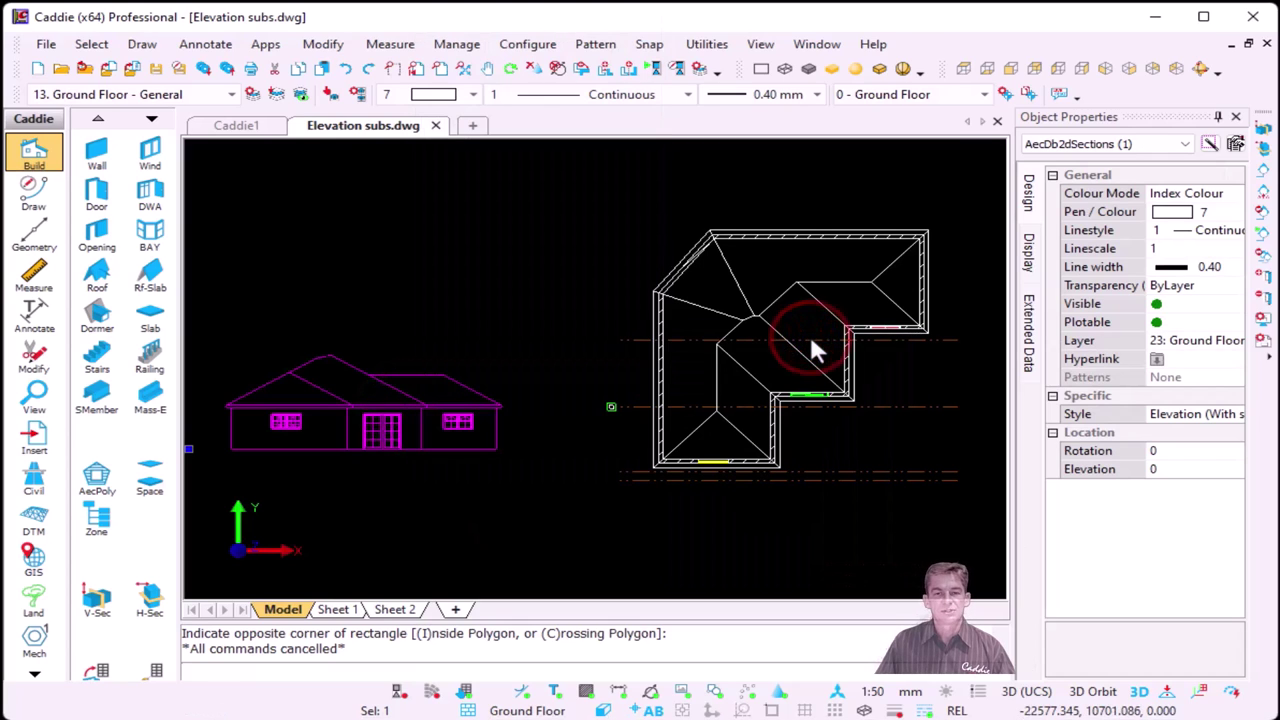
key(Escape)
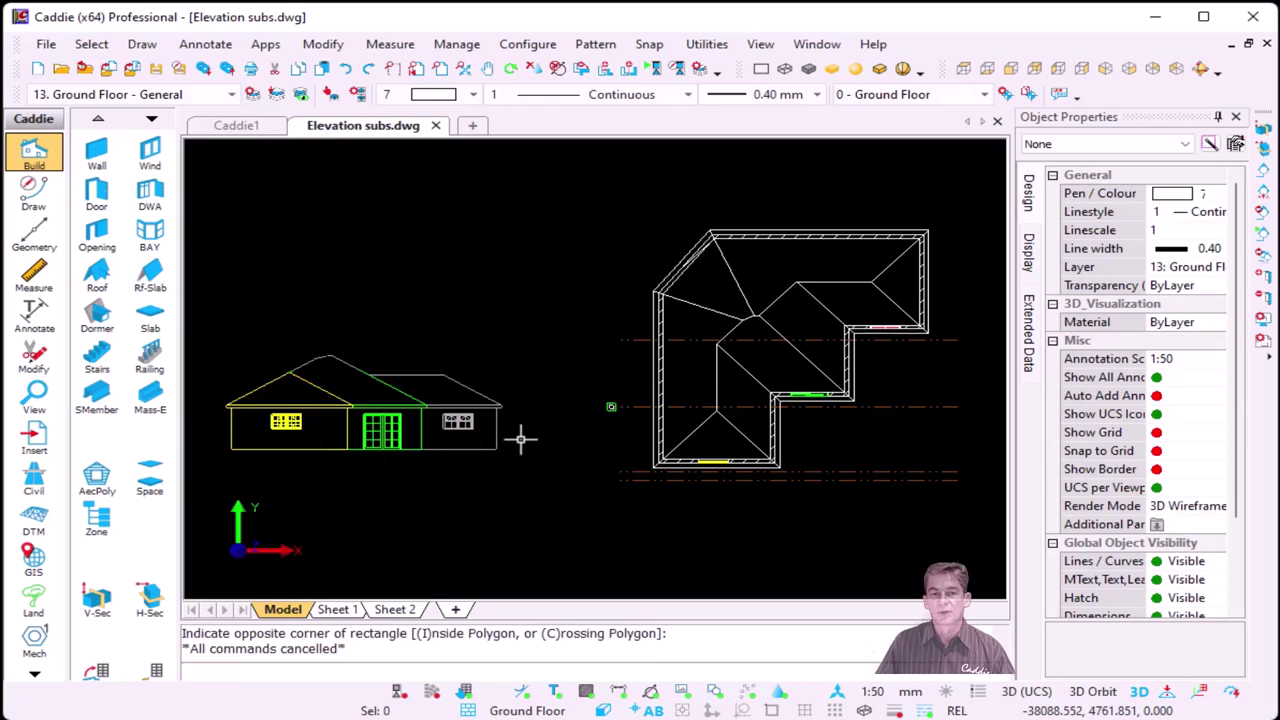
scroll(520, 438, down, 3)
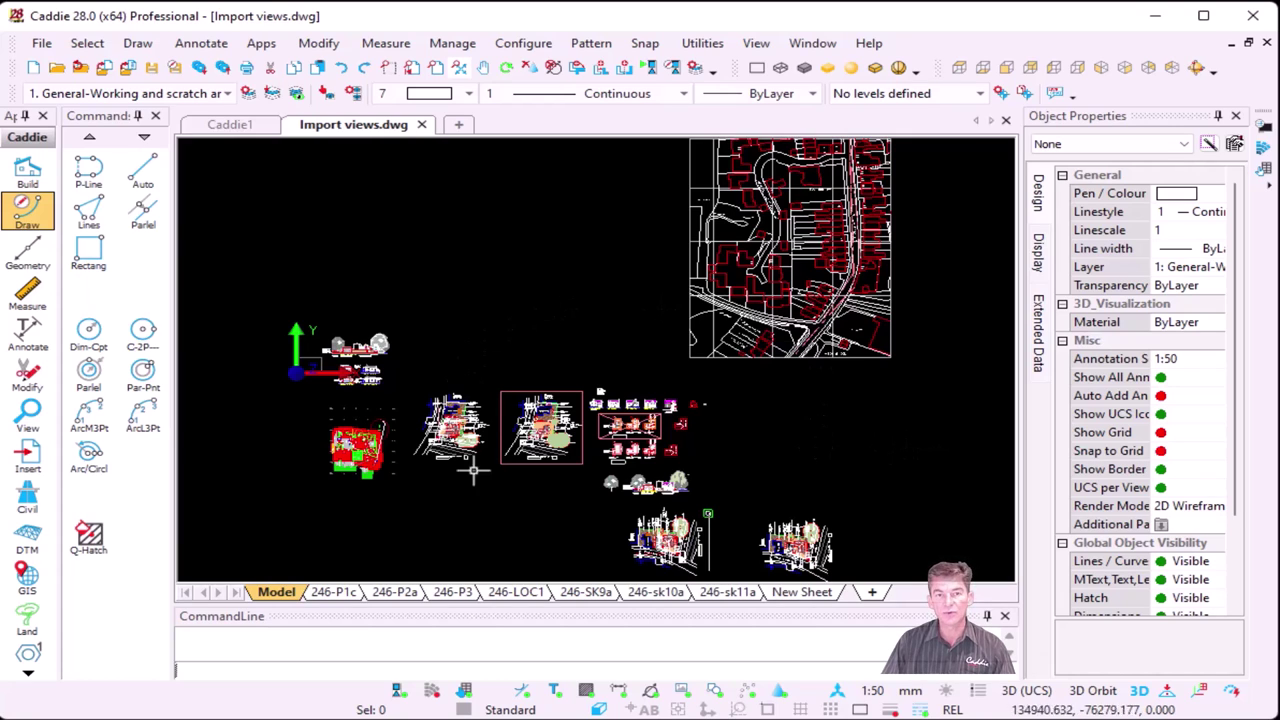
- Zoom out to see all Import views.dwg sheets, then open and dismiss the View menu
scroll(617, 477, up, 1)
scroll(617, 477, up, 5)
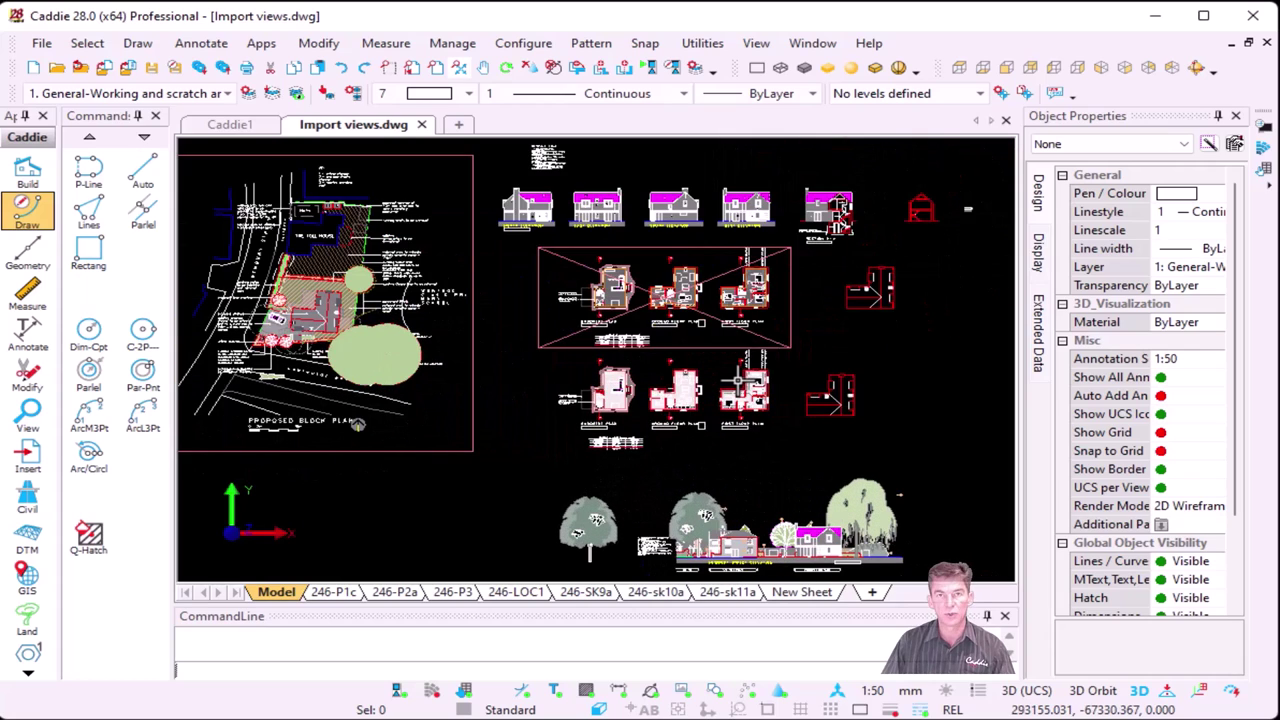
scroll(716, 379, down, 7)
scroll(737, 394, up, 1)
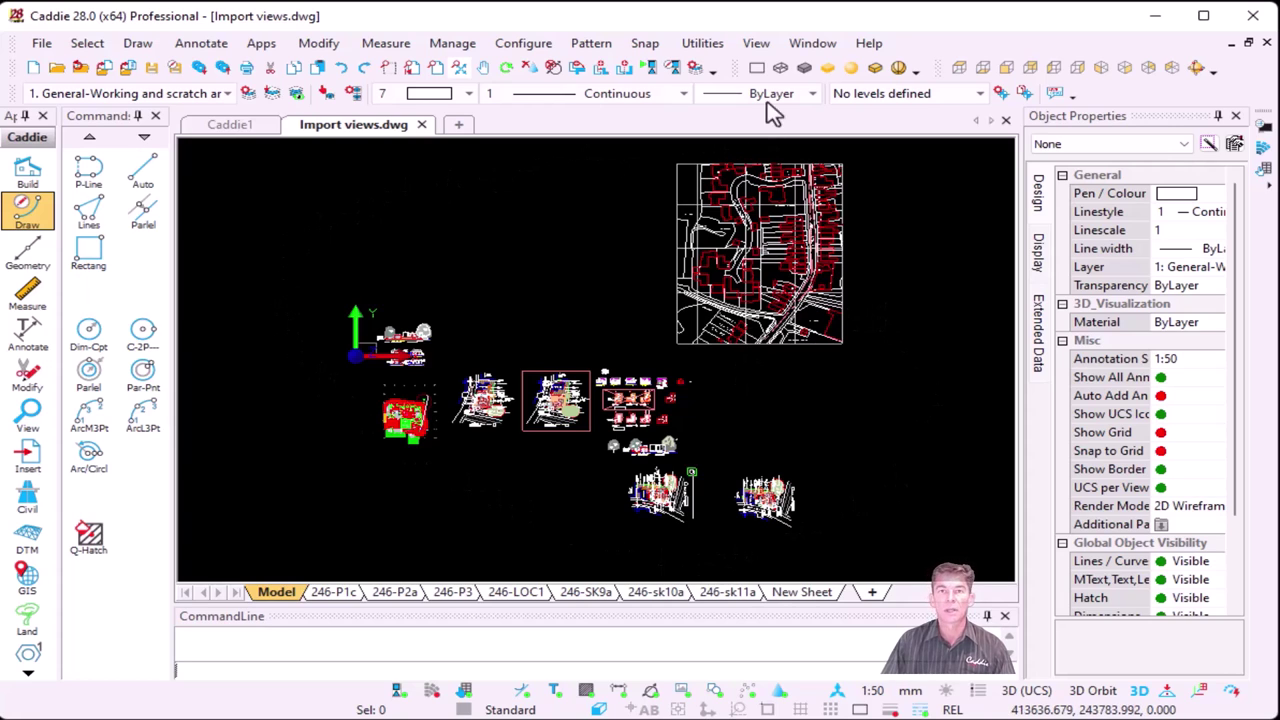
click(756, 43)
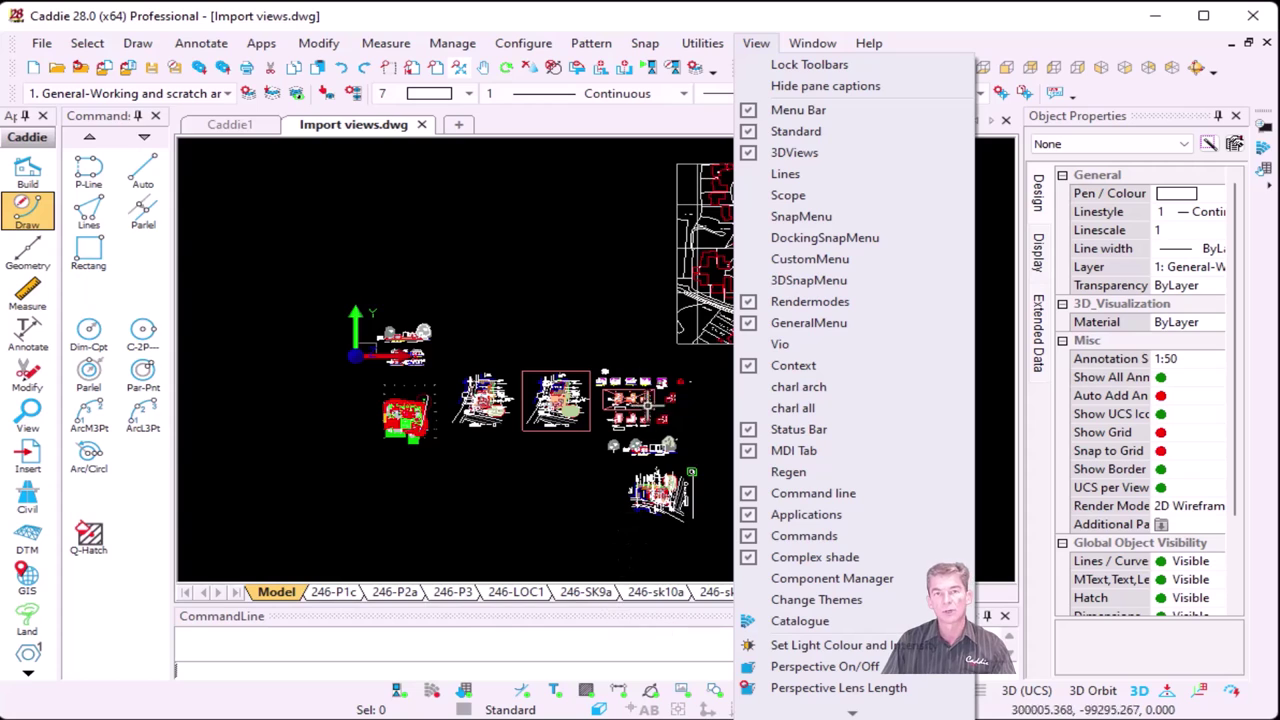
click(647, 316)
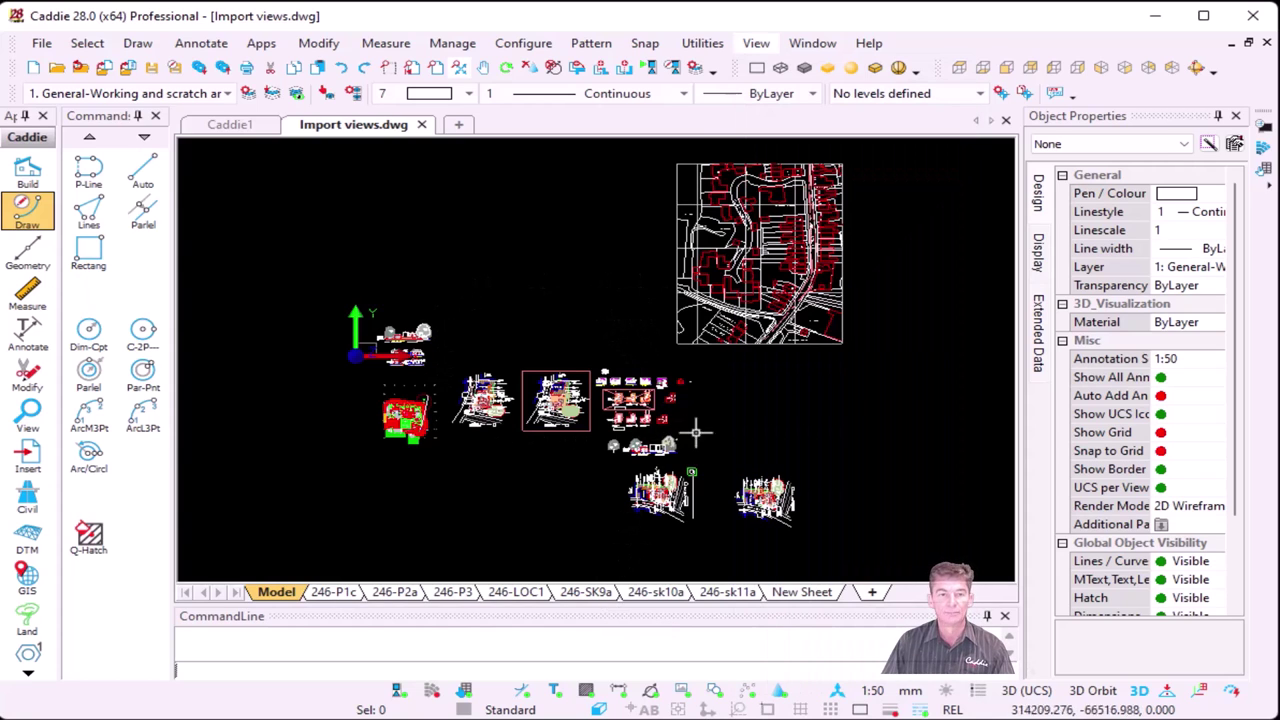
- Confirm no saved views exist yet and frame the North Elevation
click(28, 416)
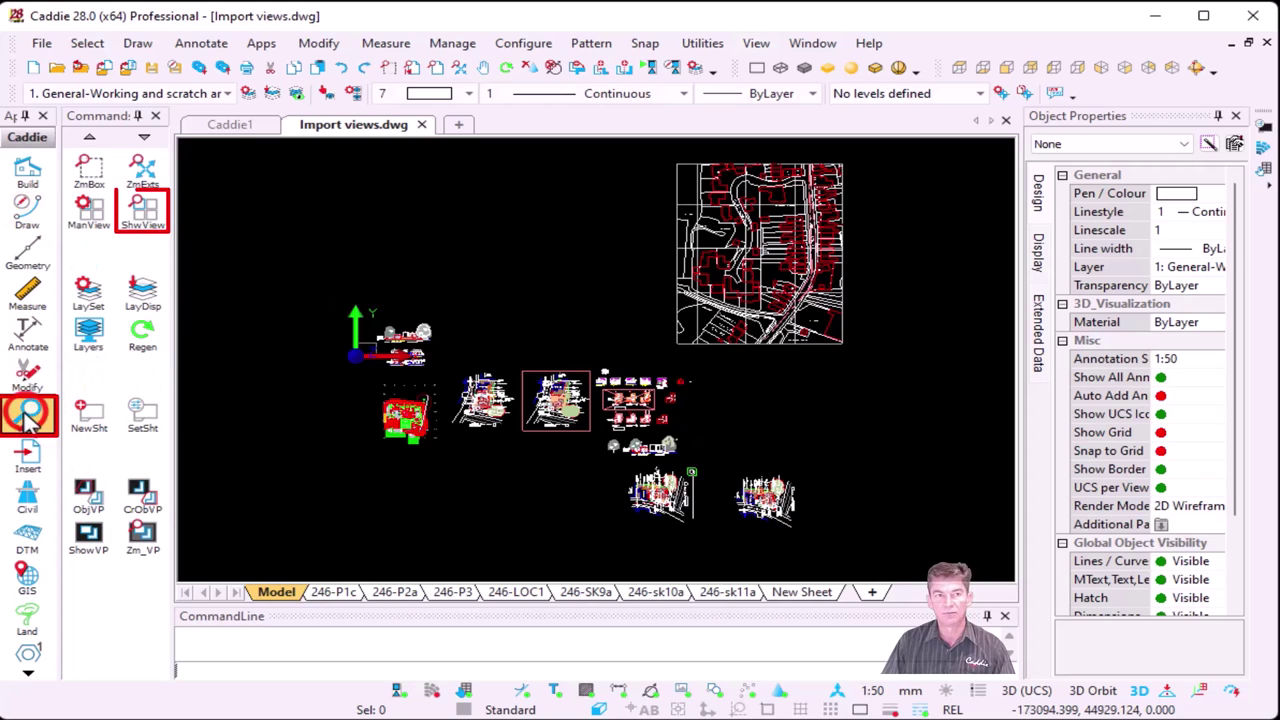
click(143, 212)
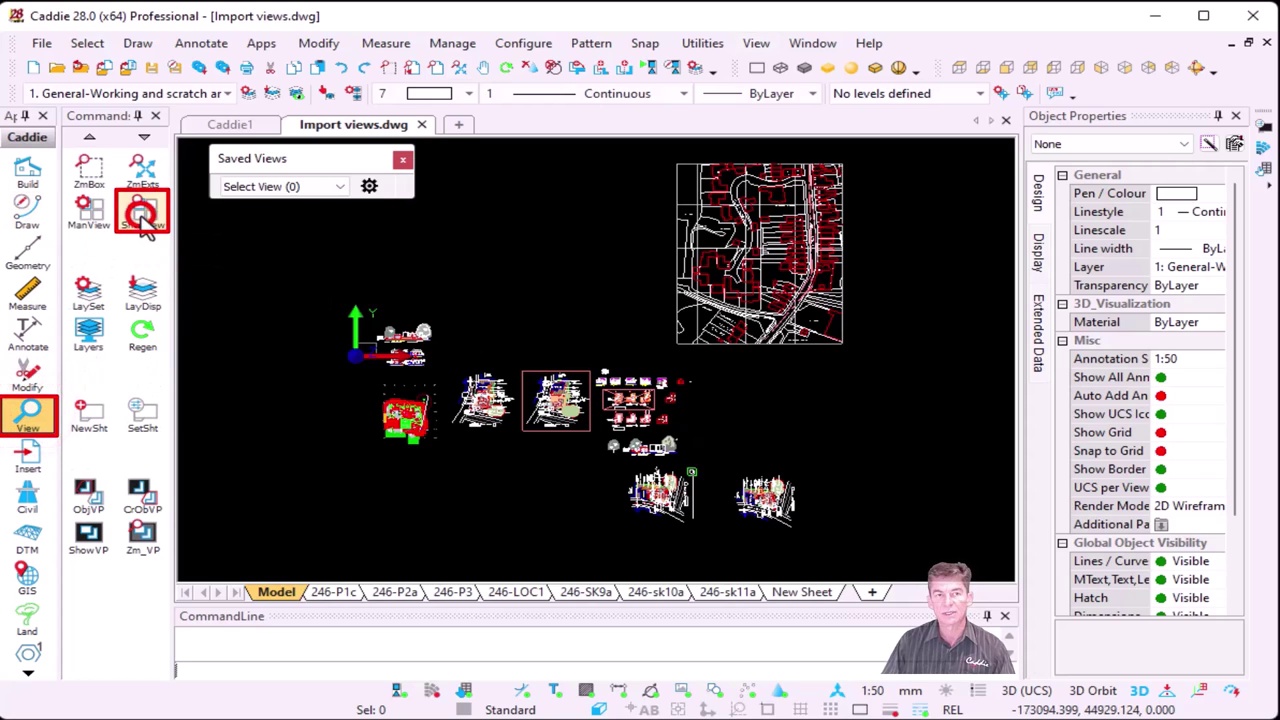
click(301, 188)
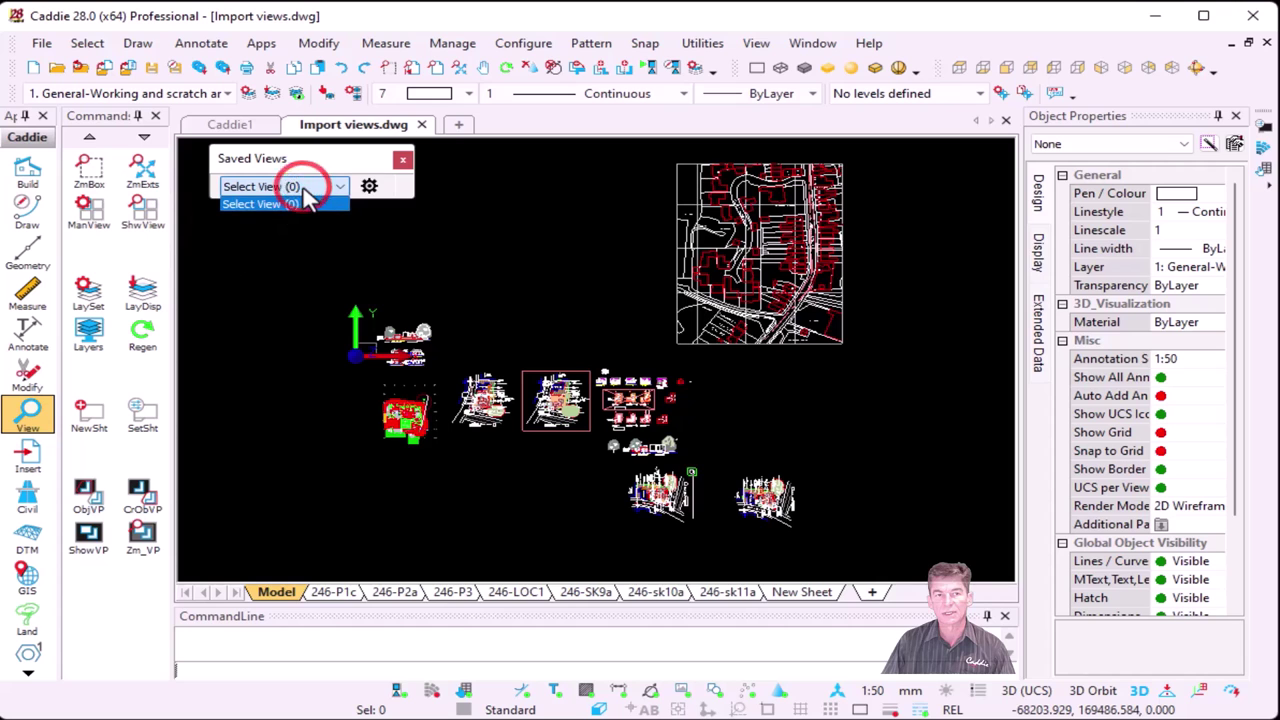
click(300, 199)
scroll(592, 380, up, 3)
scroll(592, 380, up, 5)
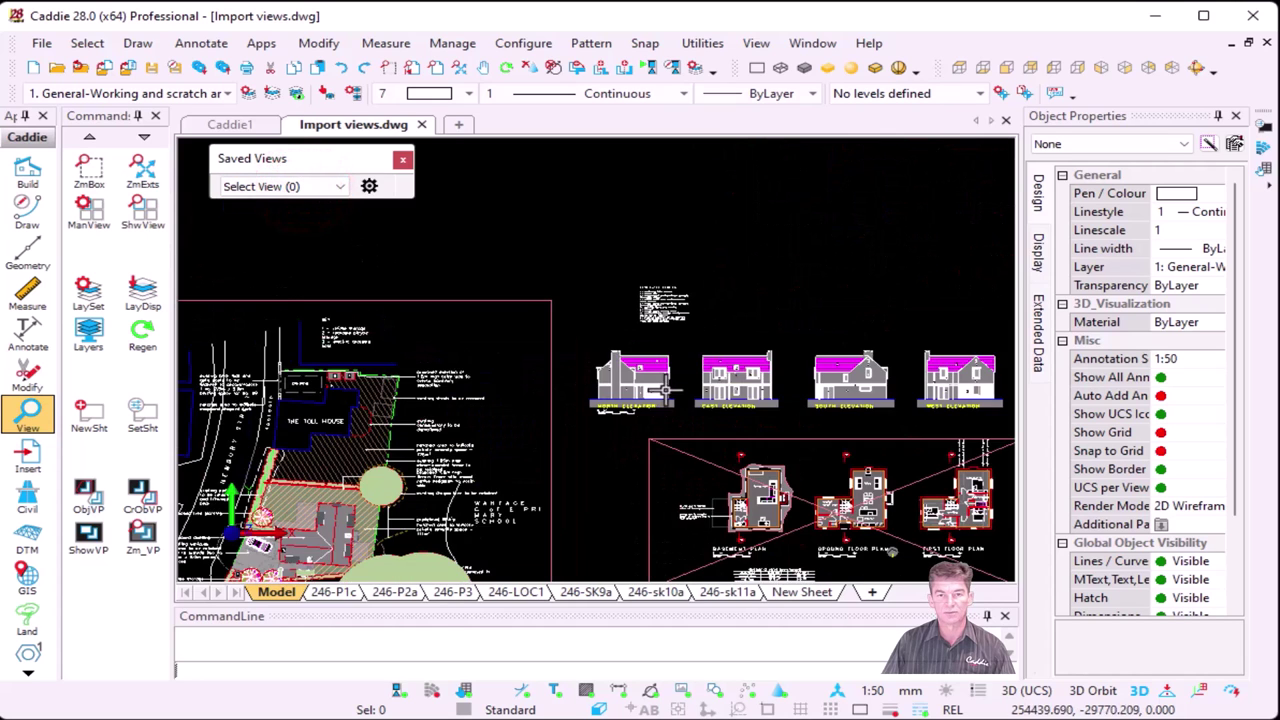
middle_drag(566, 400, 580, 410)
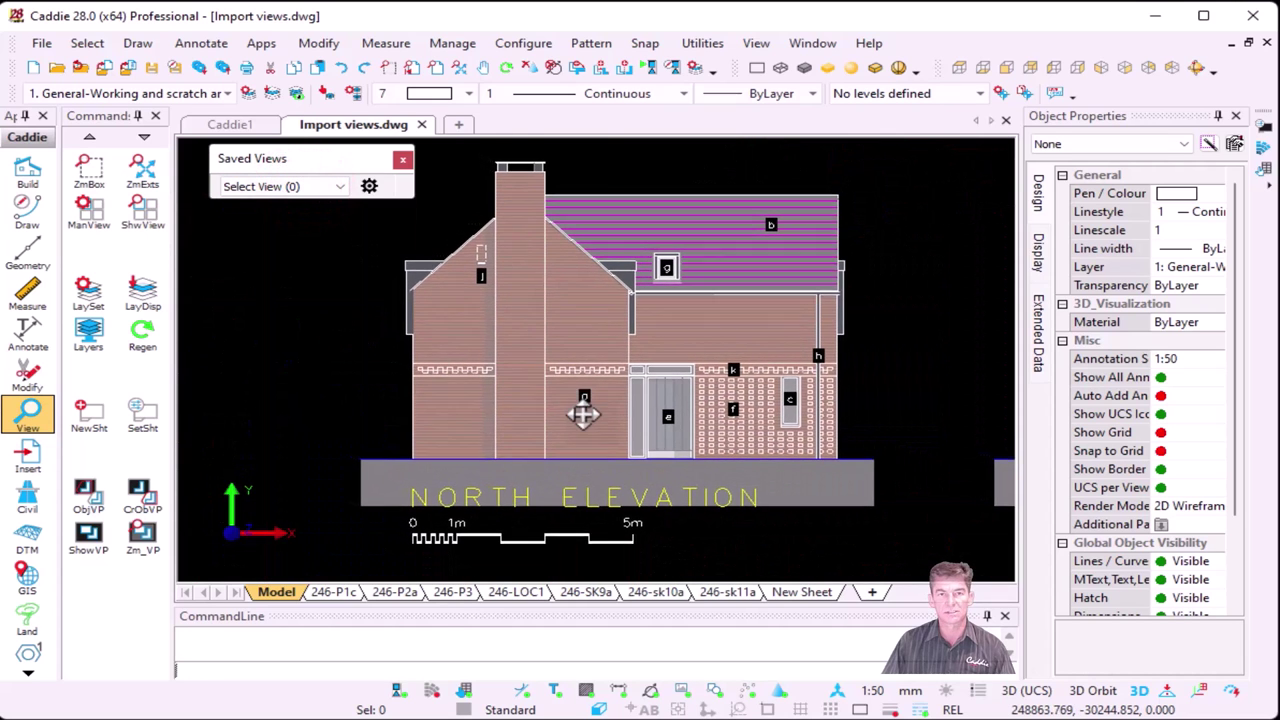
- Save the current view as model view NE in View Manager
click(369, 186)
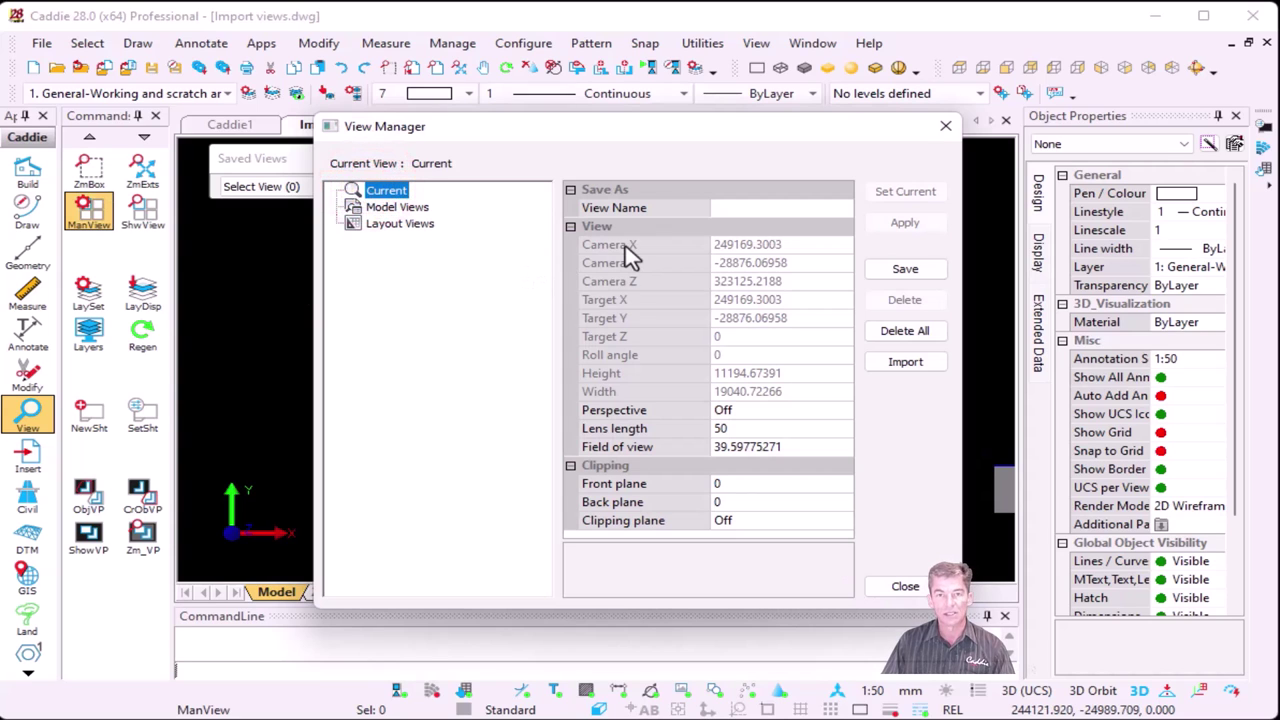
click(764, 208)
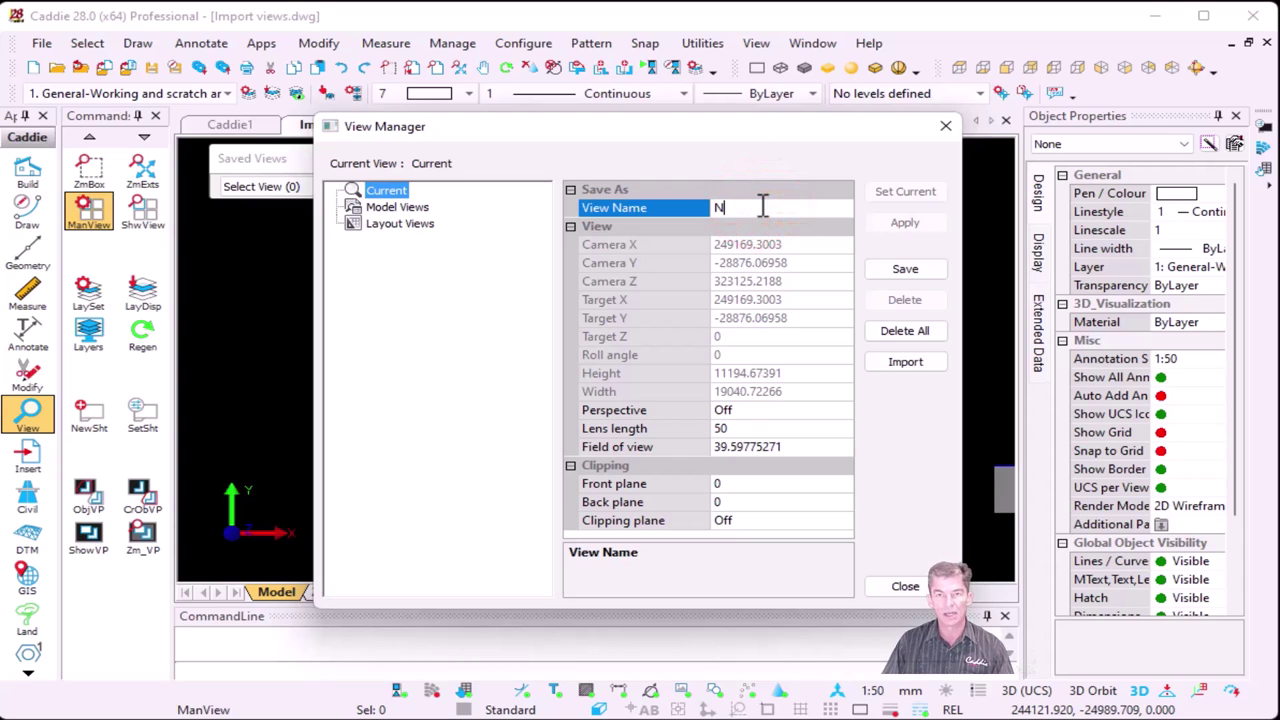
click(906, 271)
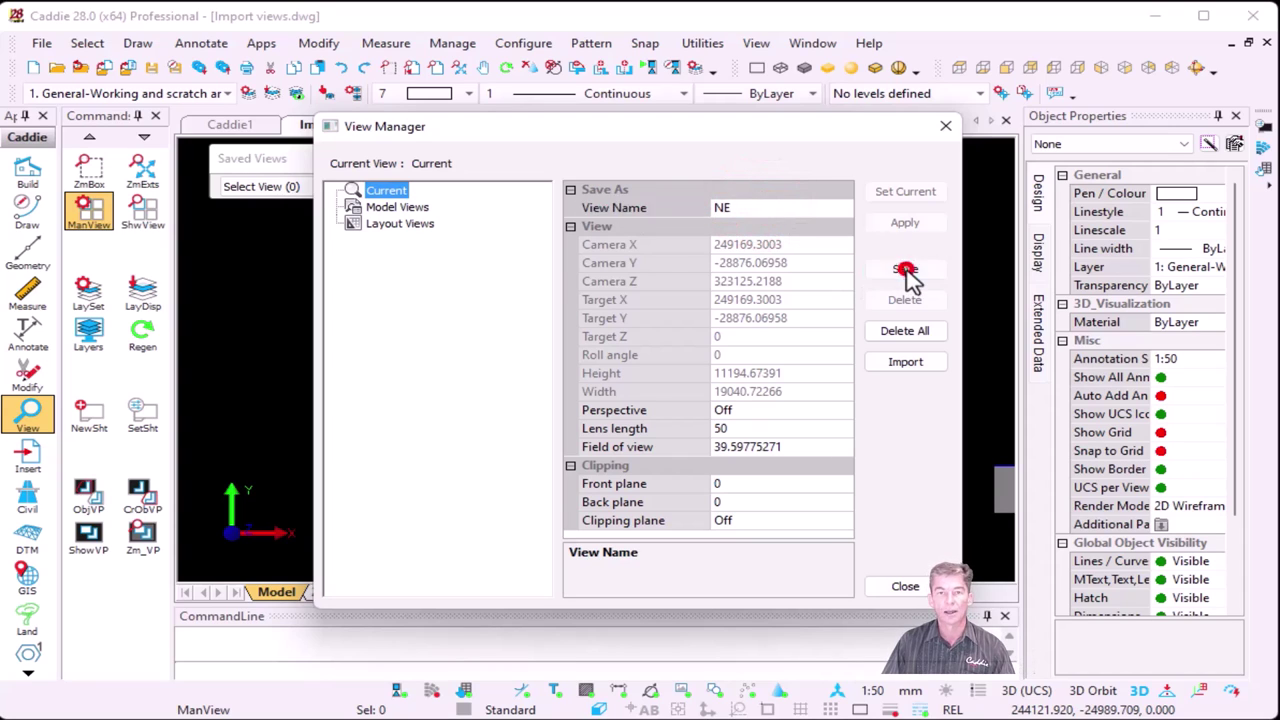
click(903, 587)
scroll(730, 438, down, 6)
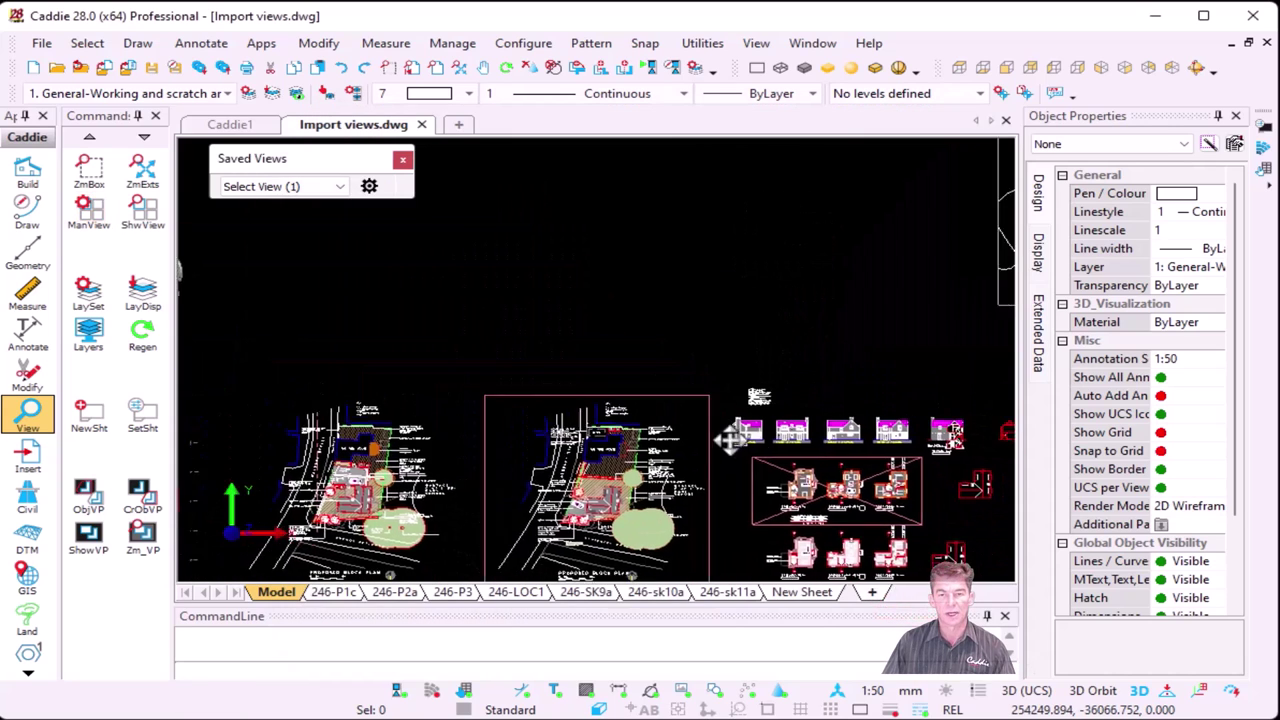
- Frame the Section A~A close-up and save it as the named model view SECTION
middle_drag(730, 438, 371, 314)
scroll(513, 340, up, 6)
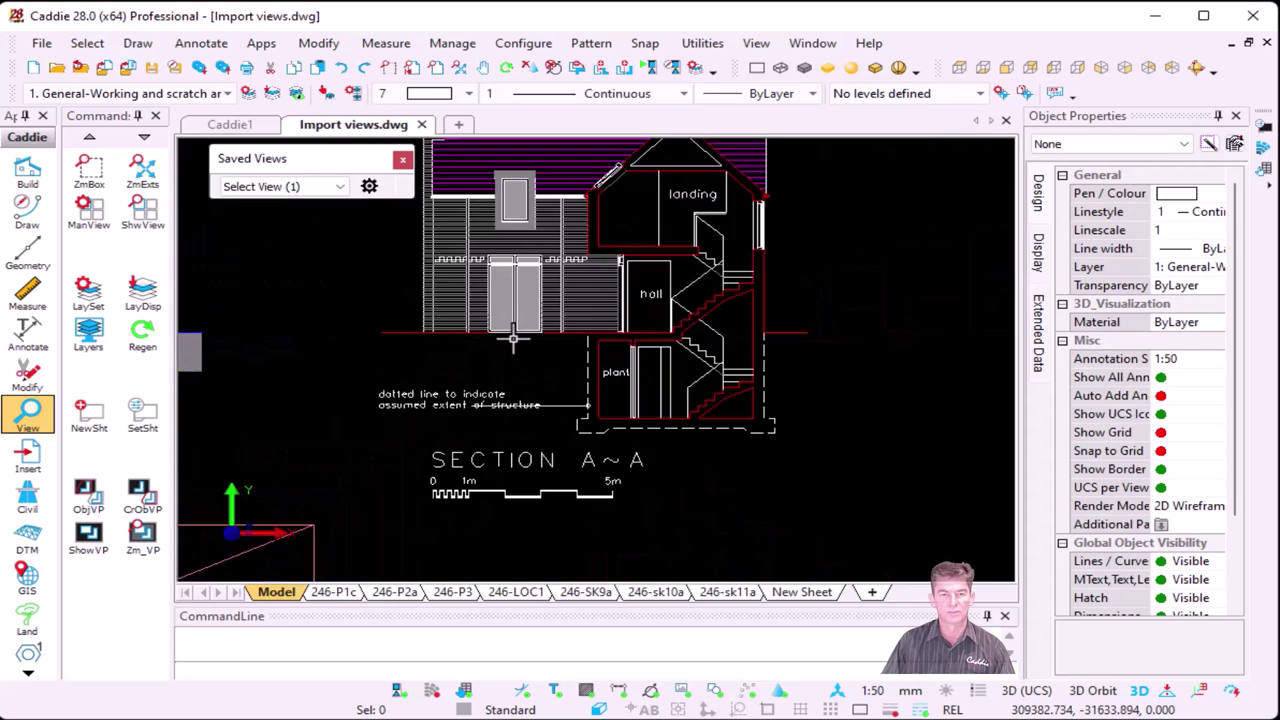
mouse_move(513, 340)
middle_down()
mouse_move(502, 405)
mouse_move(533, 403)
middle_up()
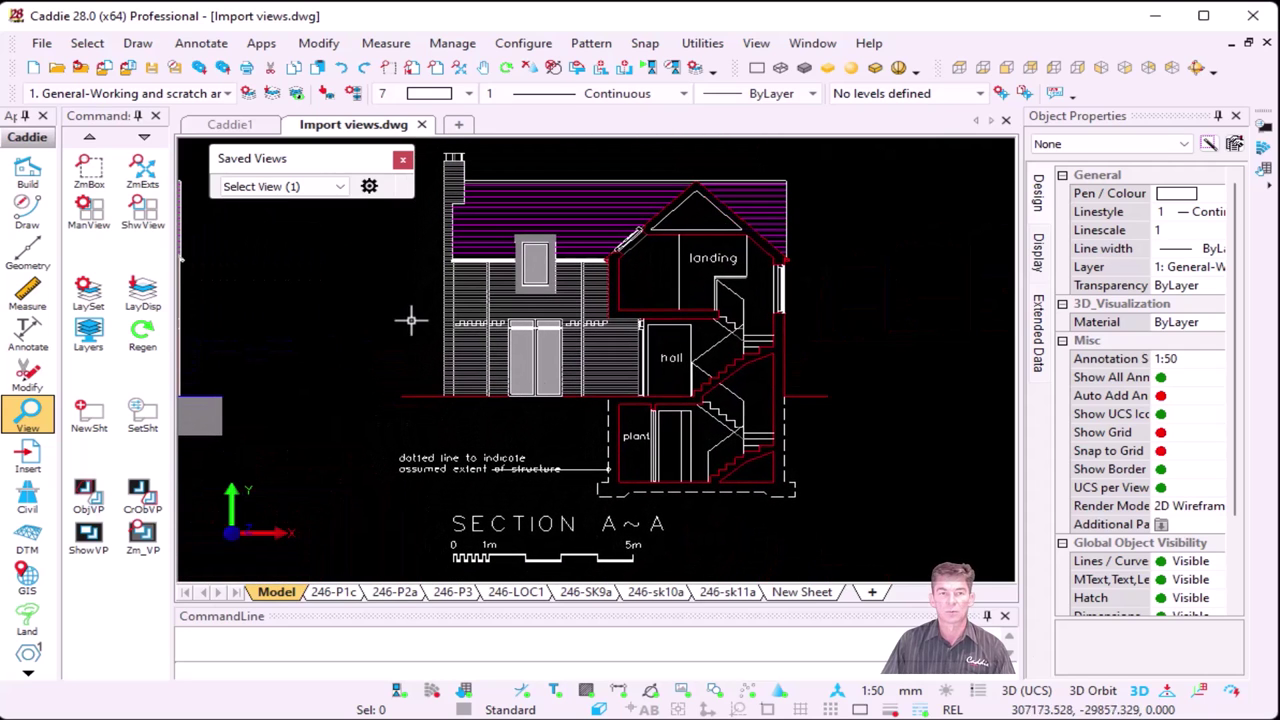
click(368, 187)
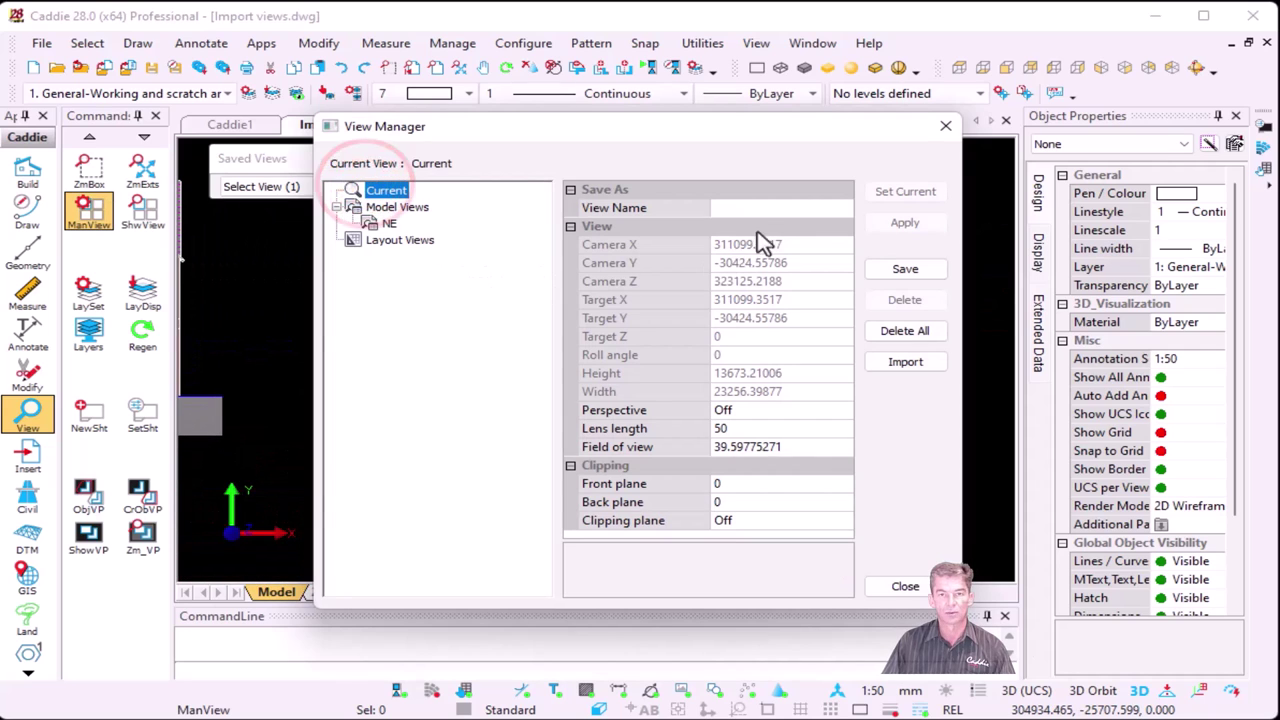
click(749, 202)
click(751, 202)
text(SECT)
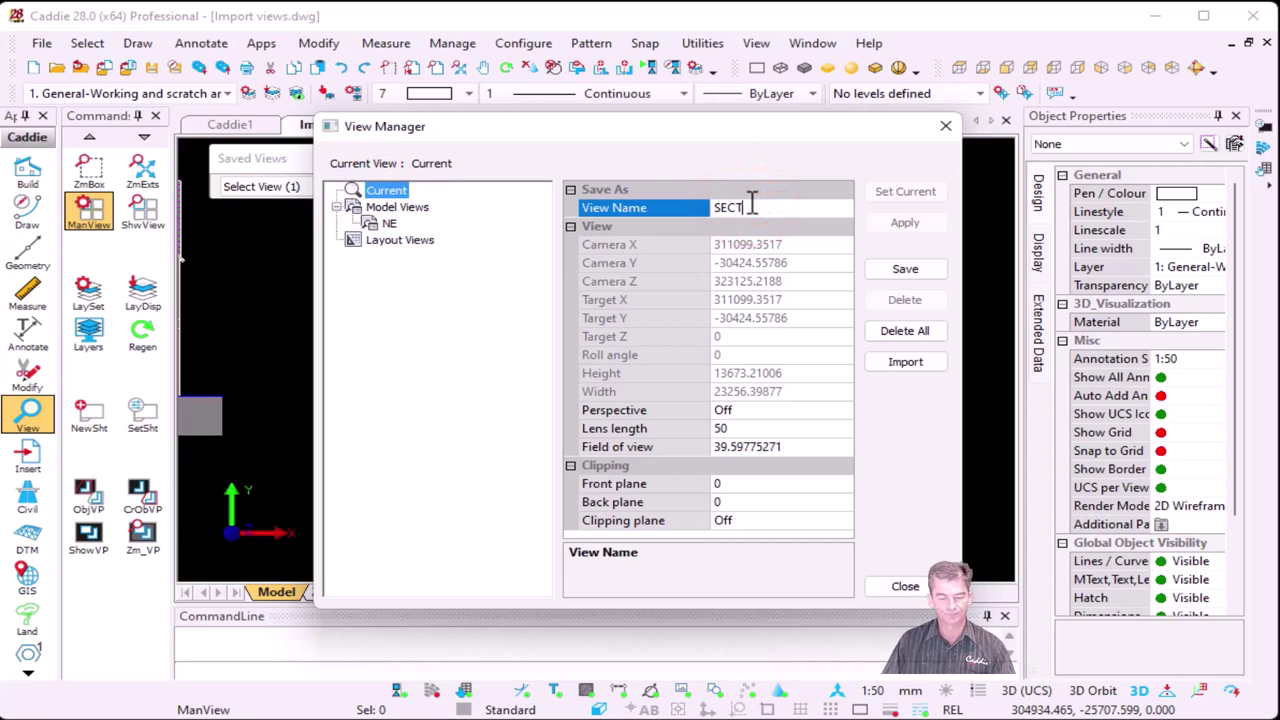
text(ION)
click(905, 269)
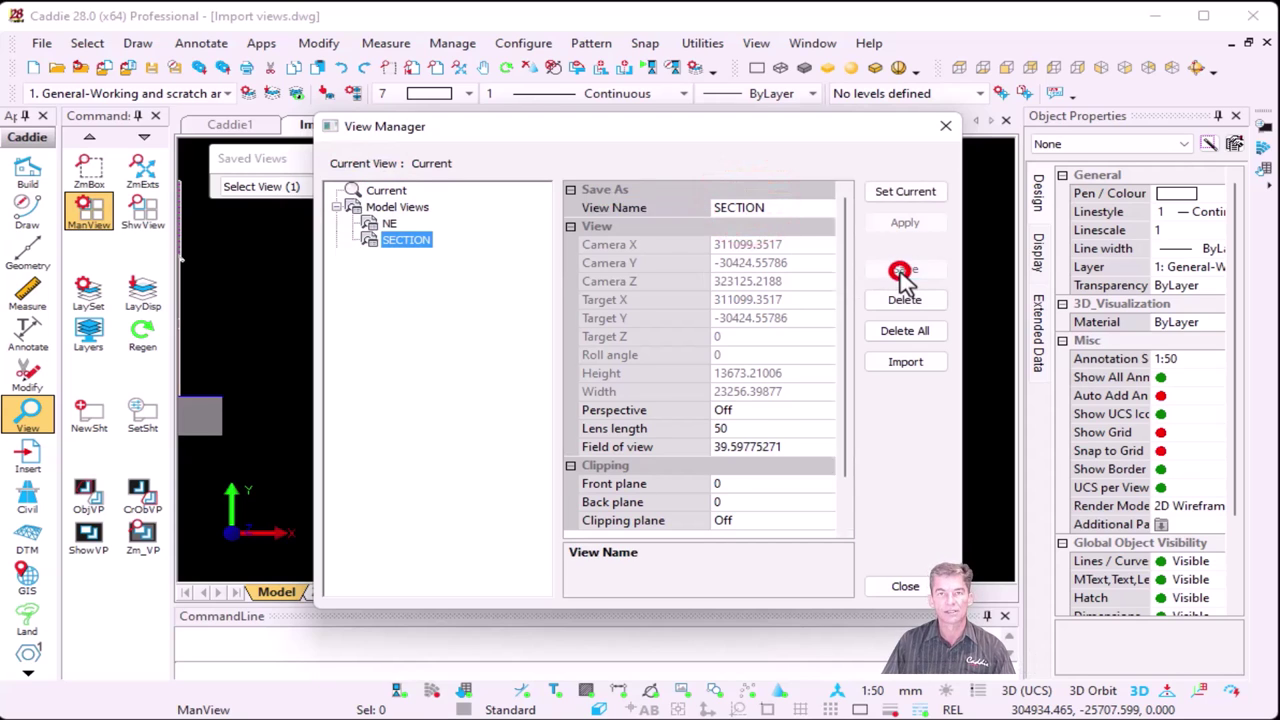
click(912, 587)
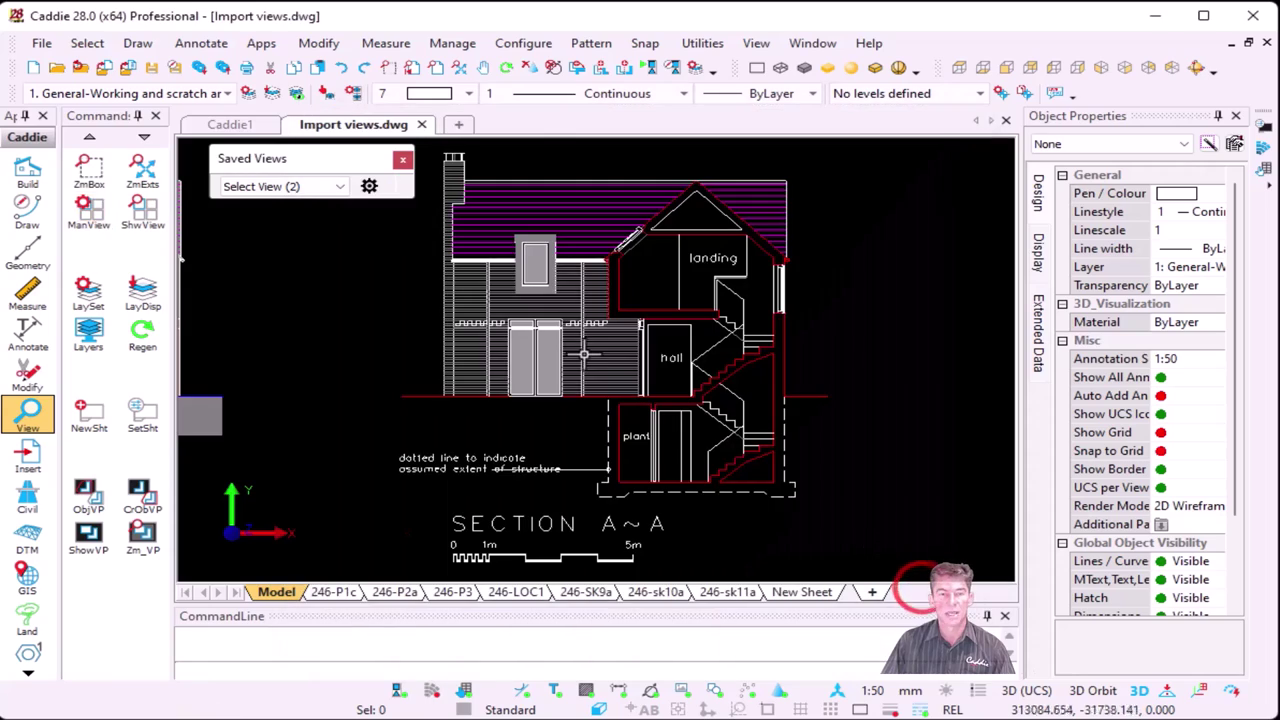
scroll(600, 365, down, 5)
- Rotate the UCS in the current plane to align with the long vertical line
scroll(625, 380, down, 5)
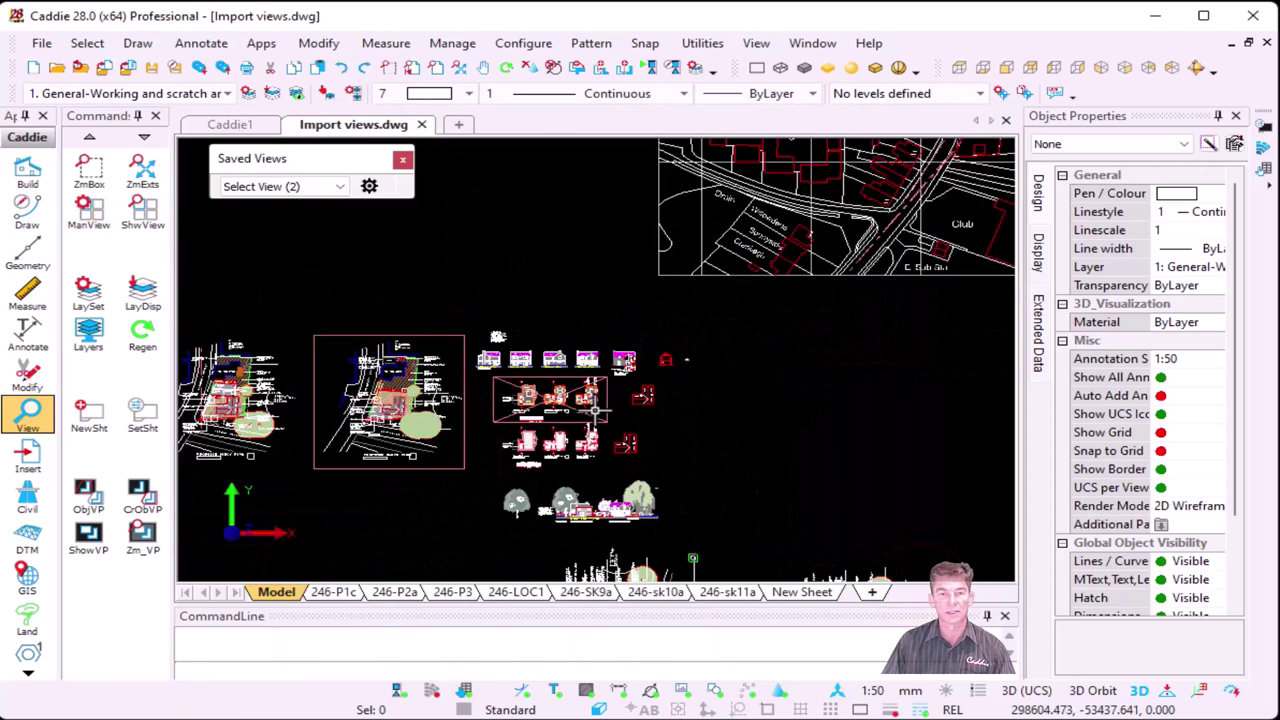
scroll(625, 442, up, 8)
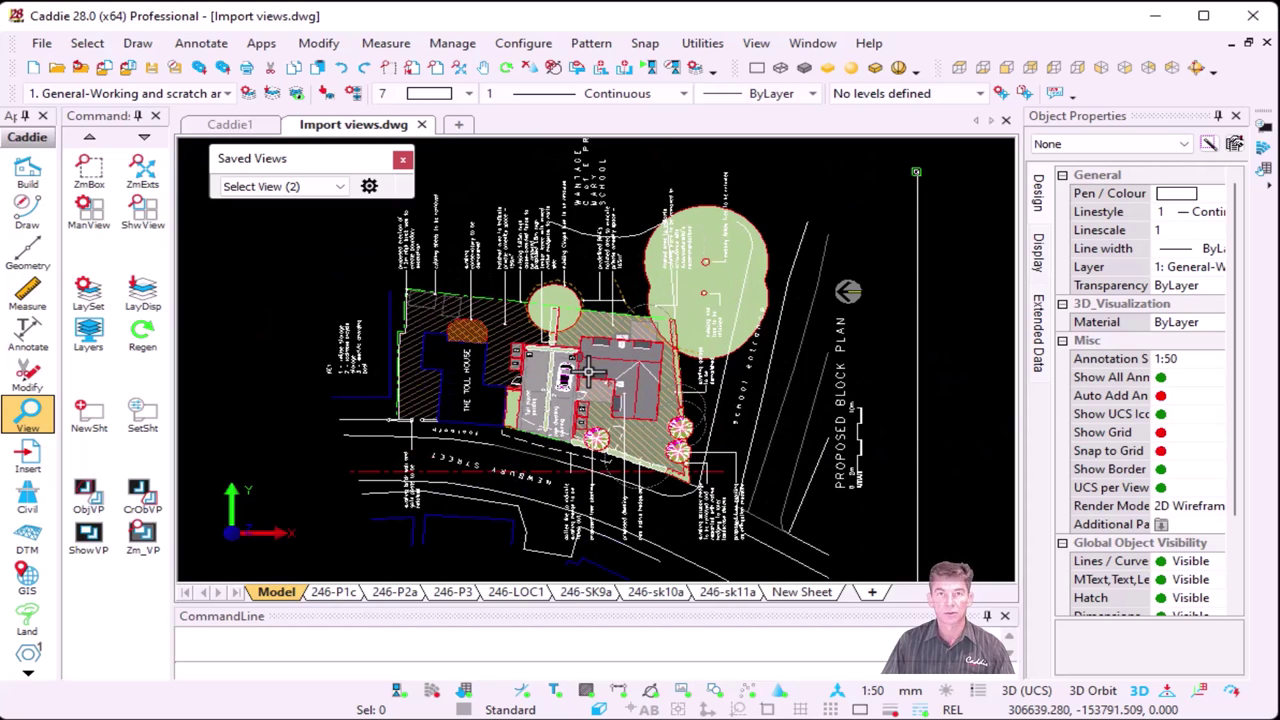
scroll(588, 372, down, 1)
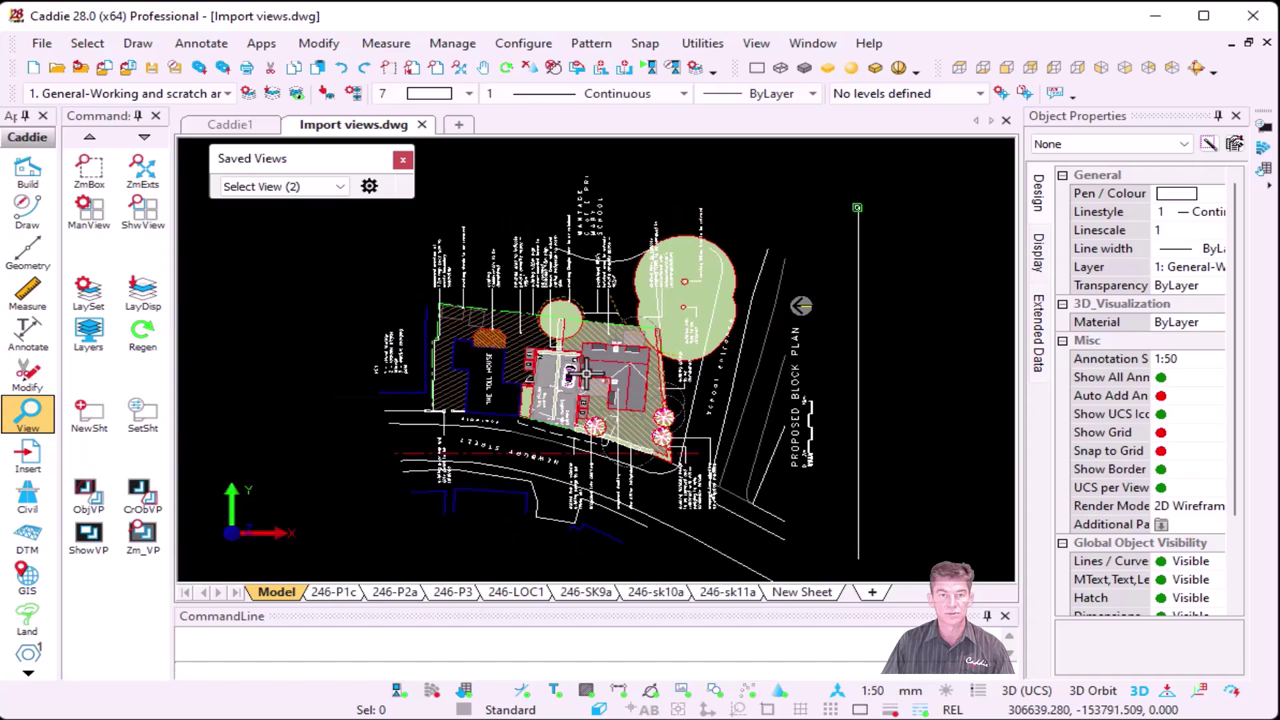
click(230, 535)
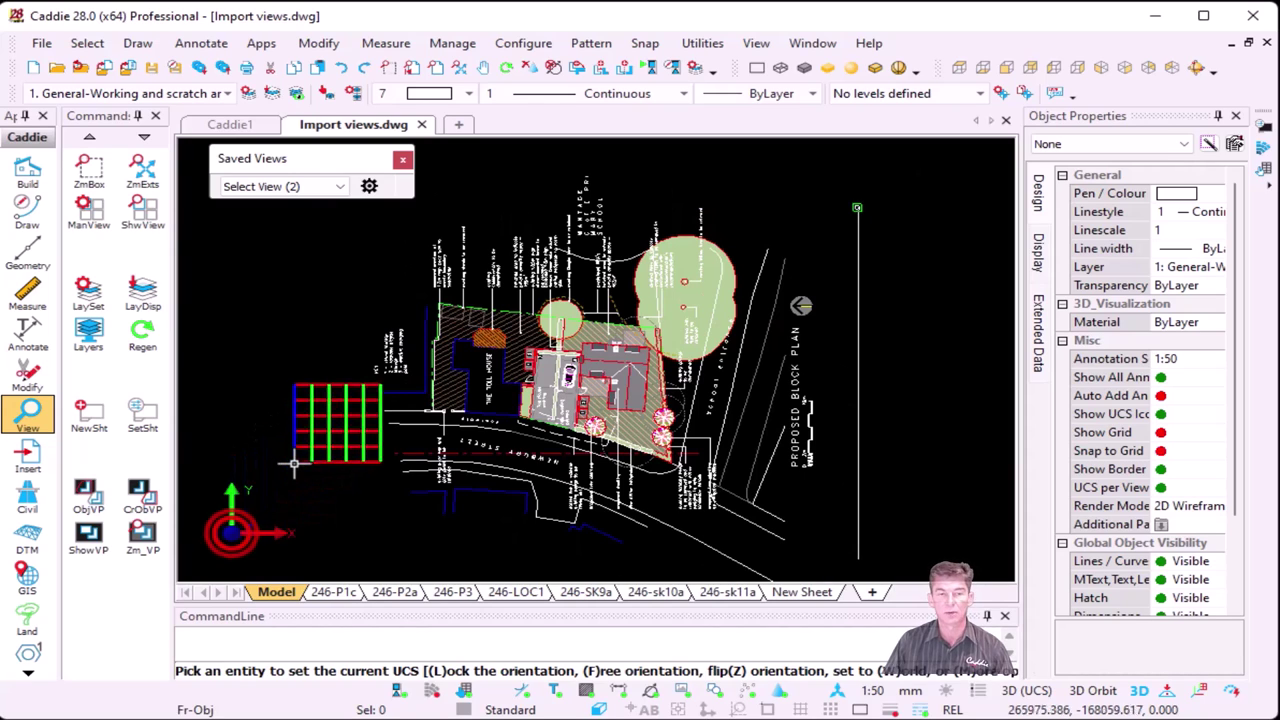
right_click(293, 490)
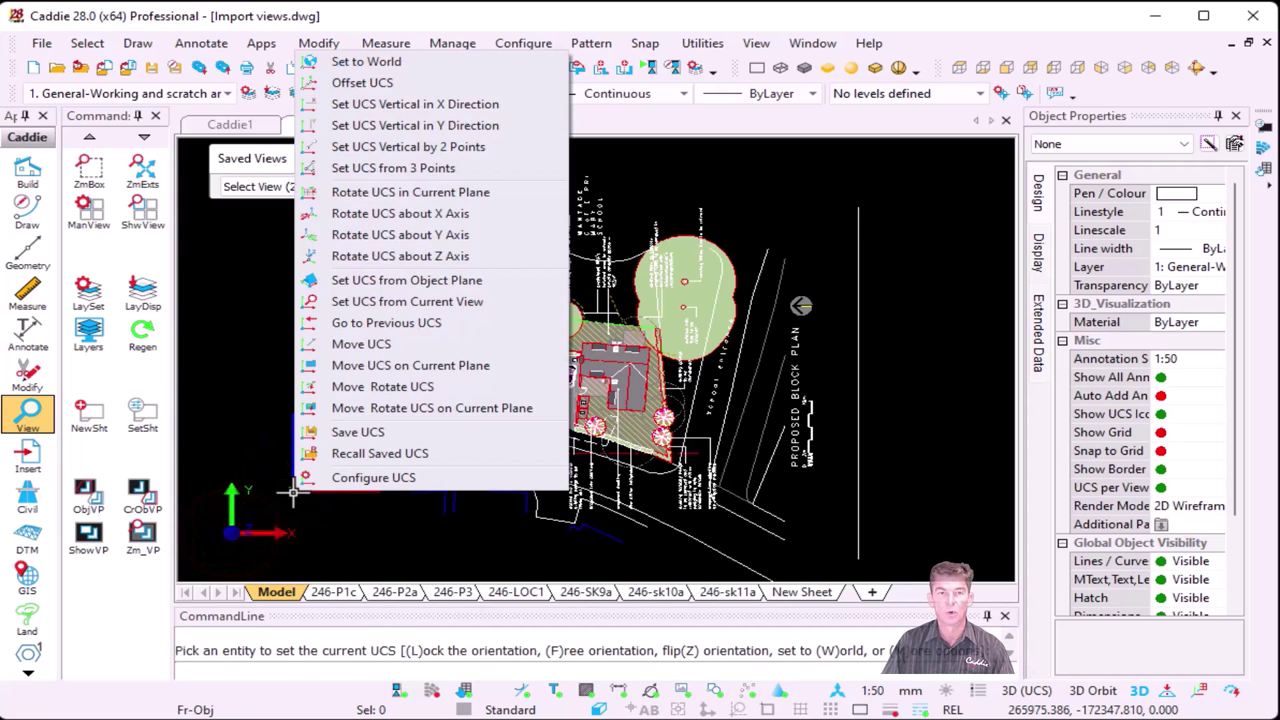
click(505, 193)
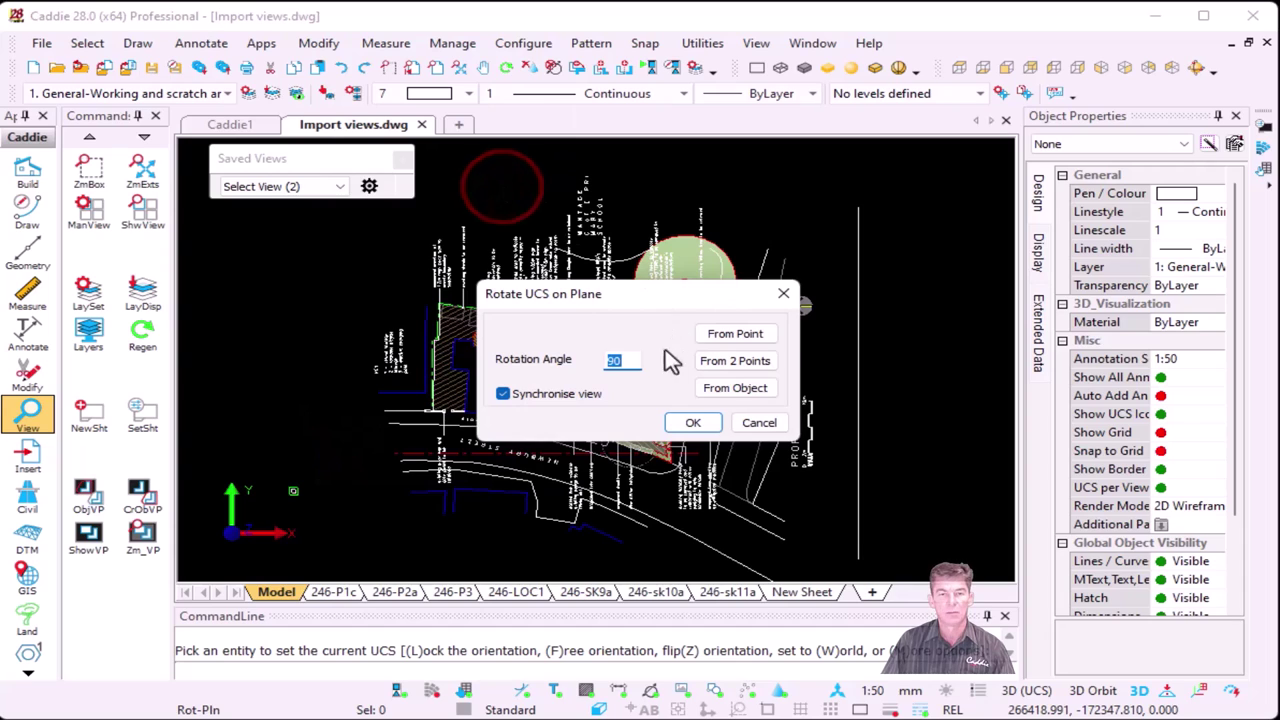
click(632, 360)
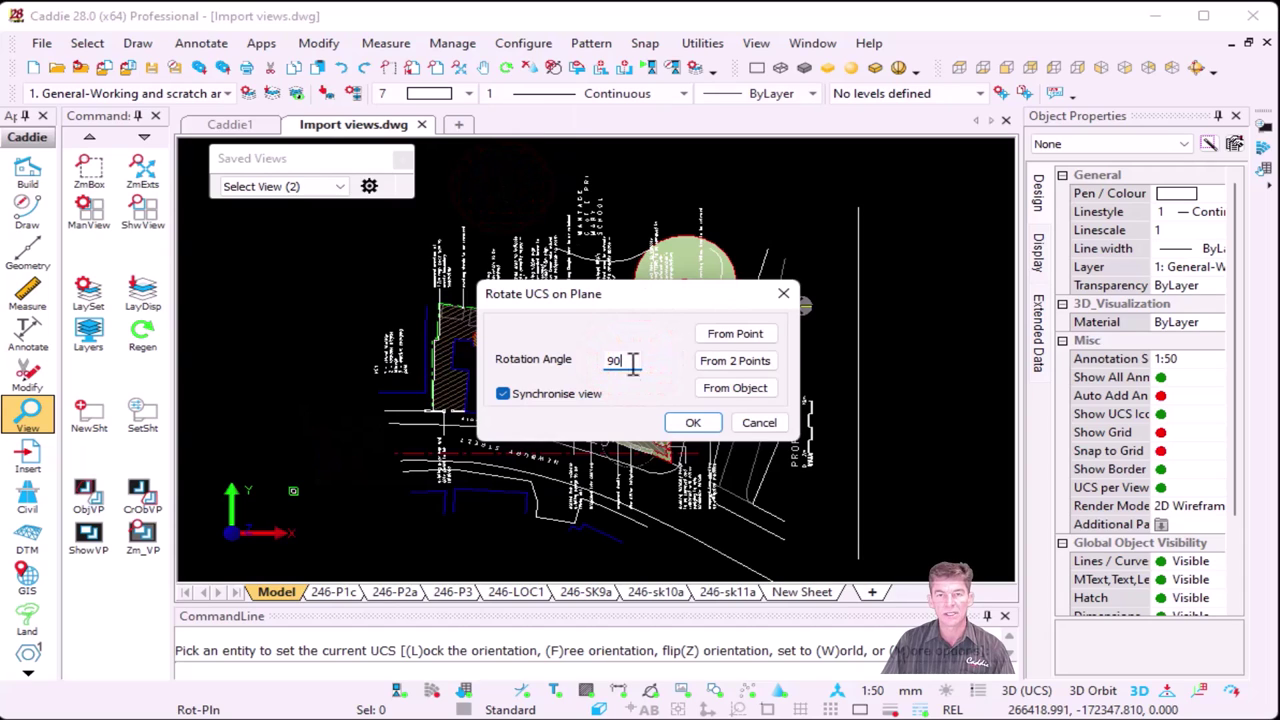
click(735, 389)
click(859, 398)
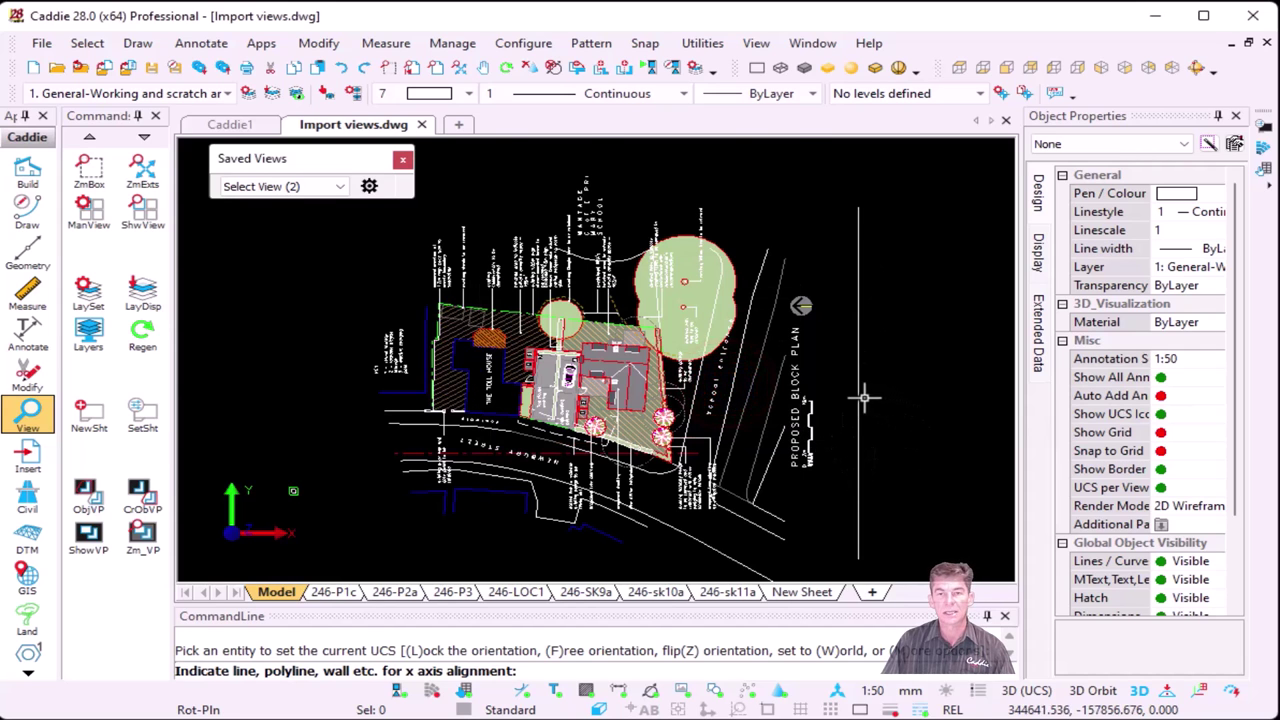
scroll(849, 438, down, 5)
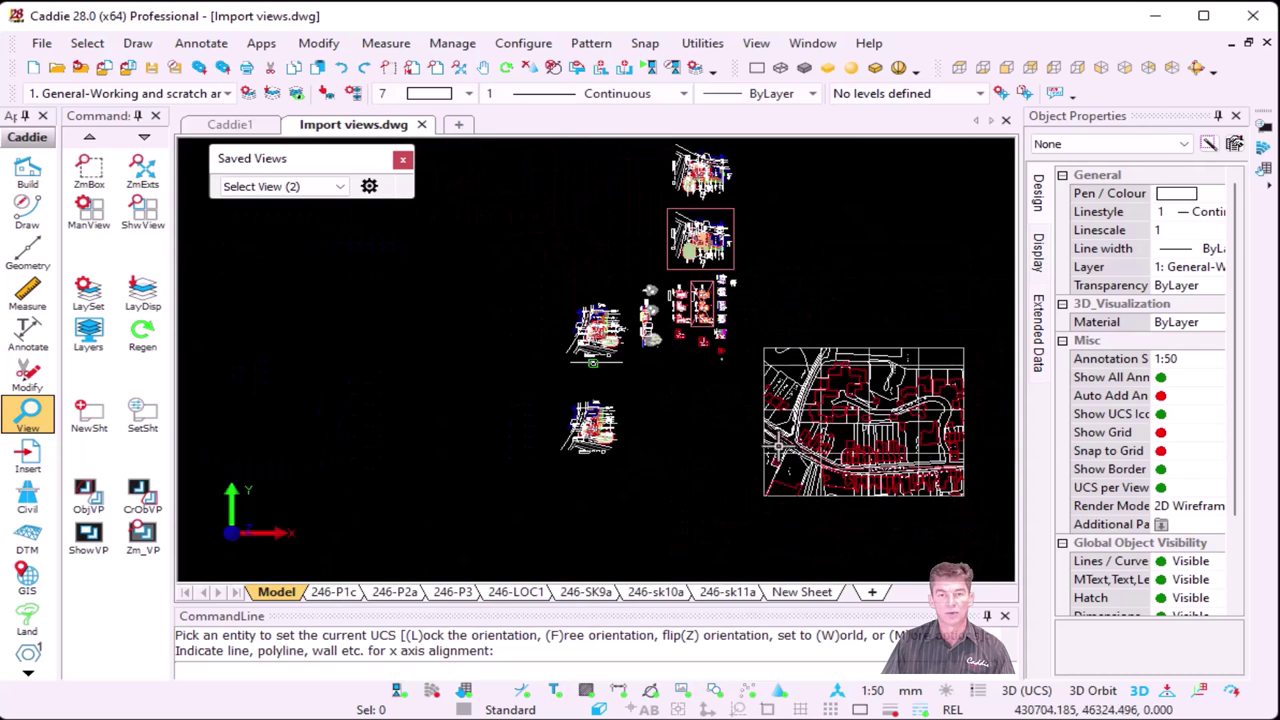
scroll(600, 338, up, 5)
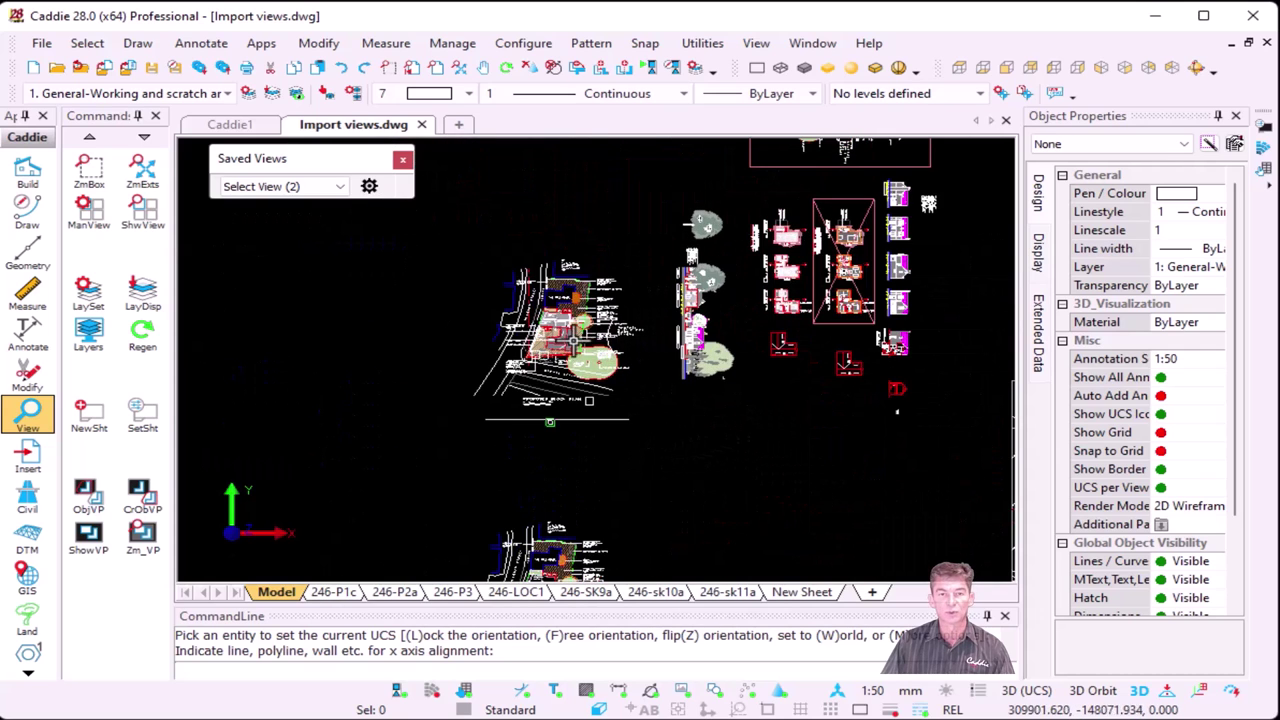
middle_drag(553, 355, 577, 377)
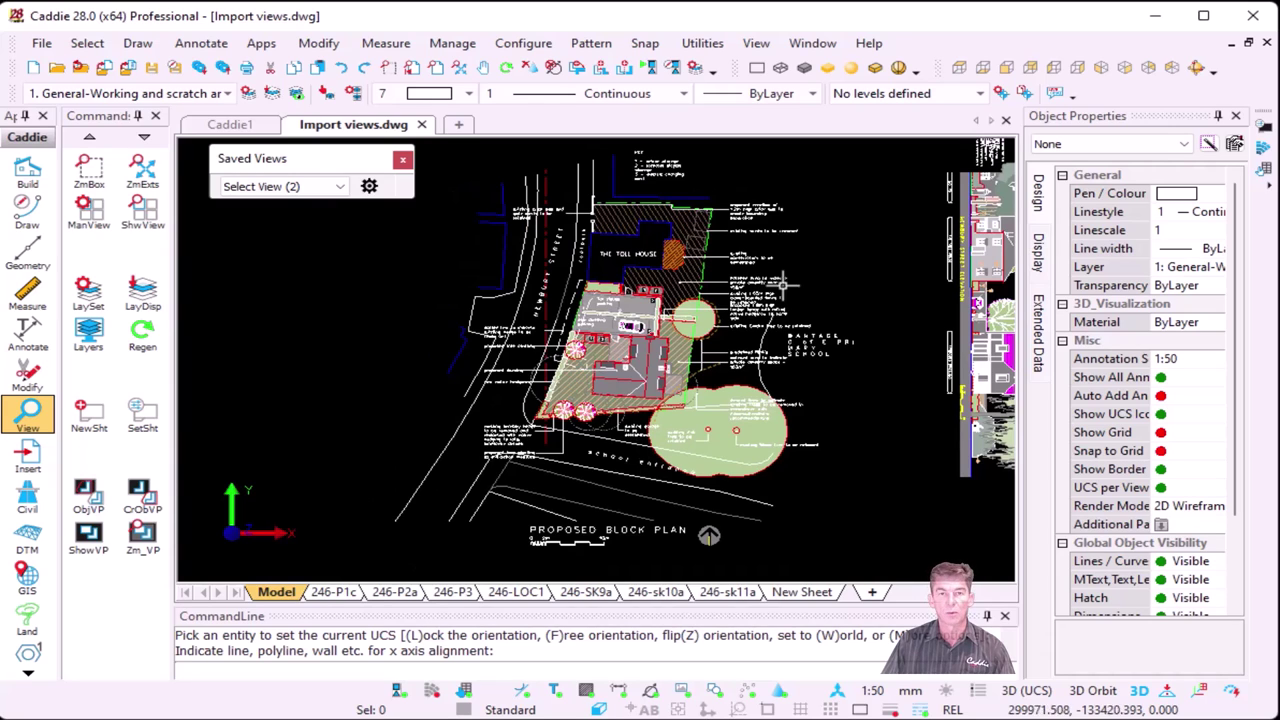
- Save the rotated block plan view as 90 SP and check the saved views list
click(369, 188)
click(740, 206)
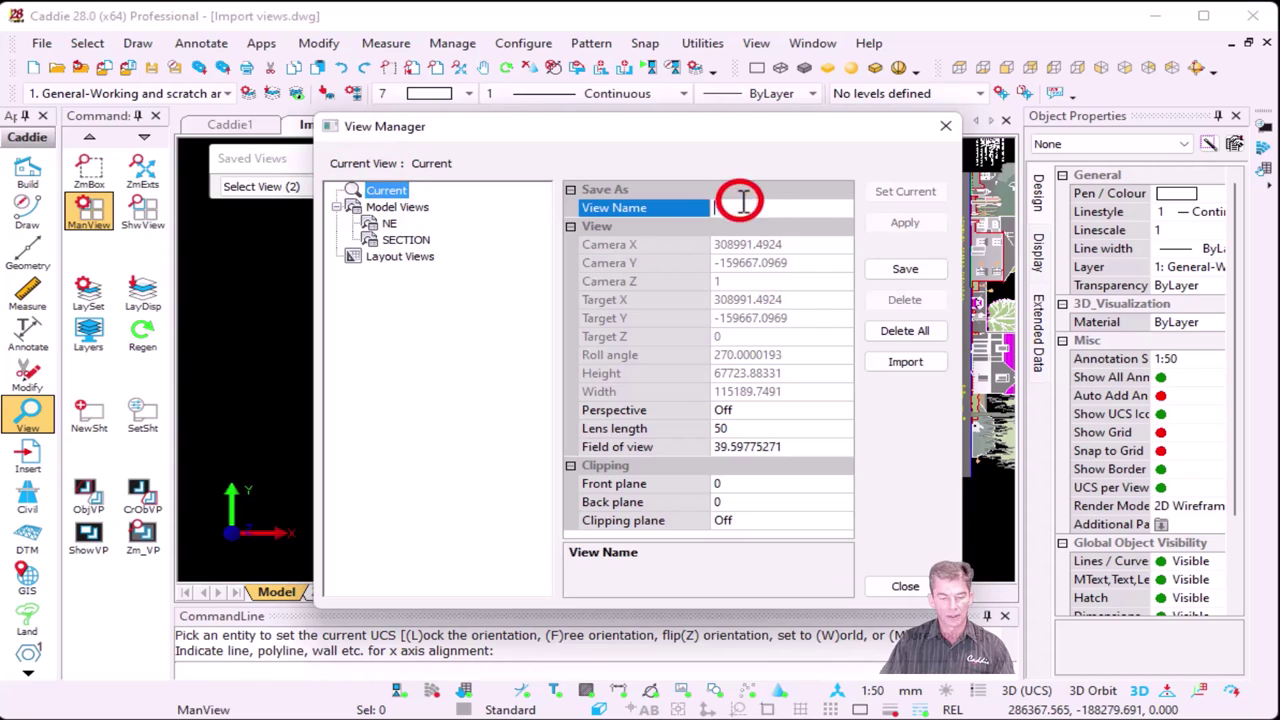
text(90)
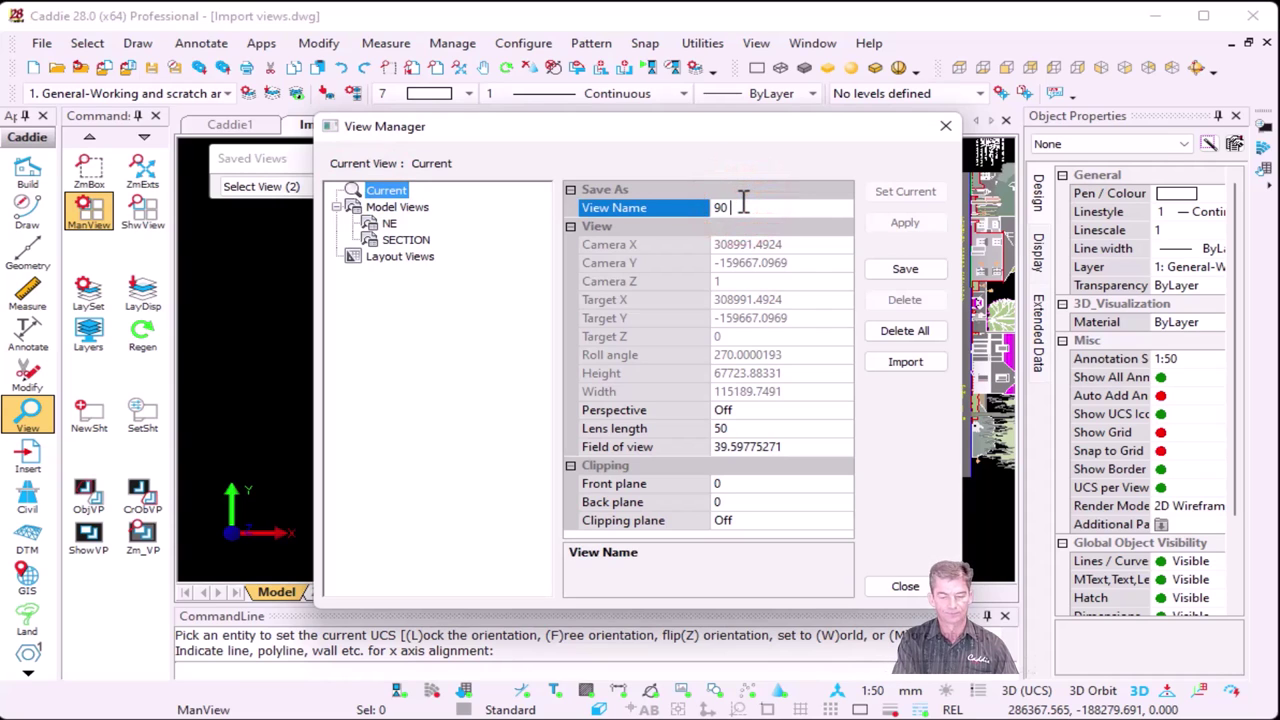
text( SP)
click(905, 270)
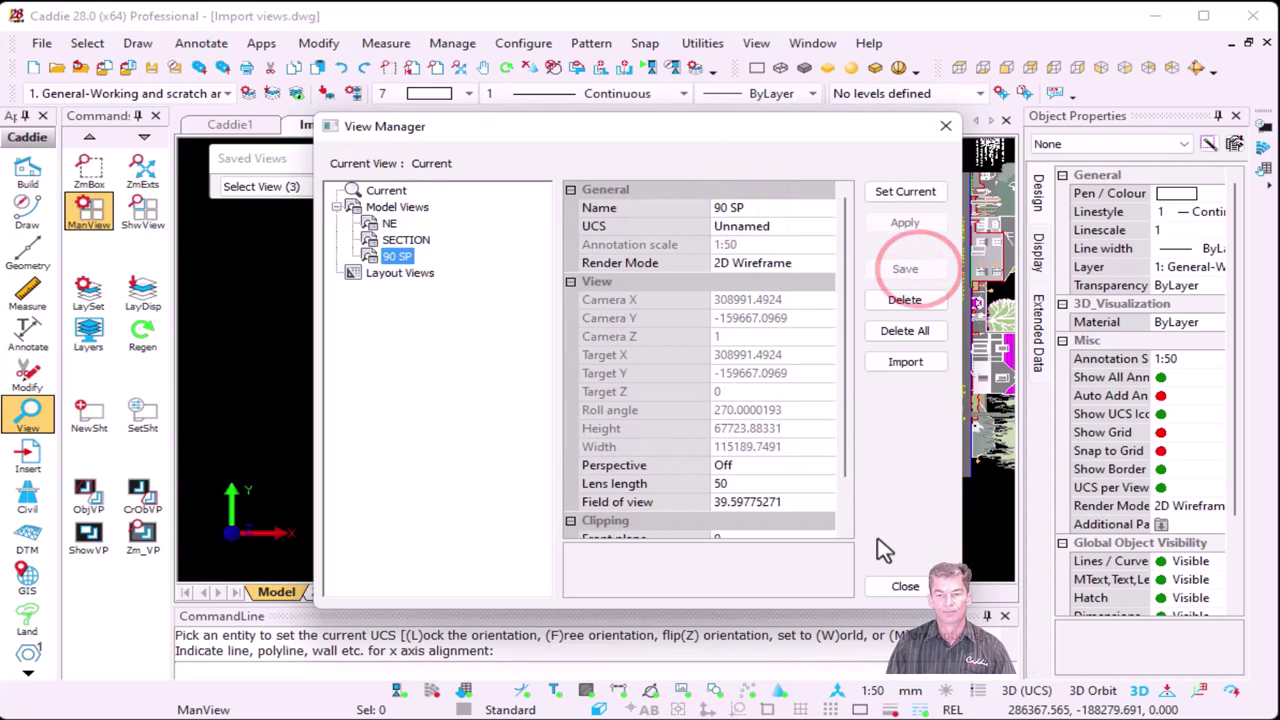
click(905, 586)
click(306, 187)
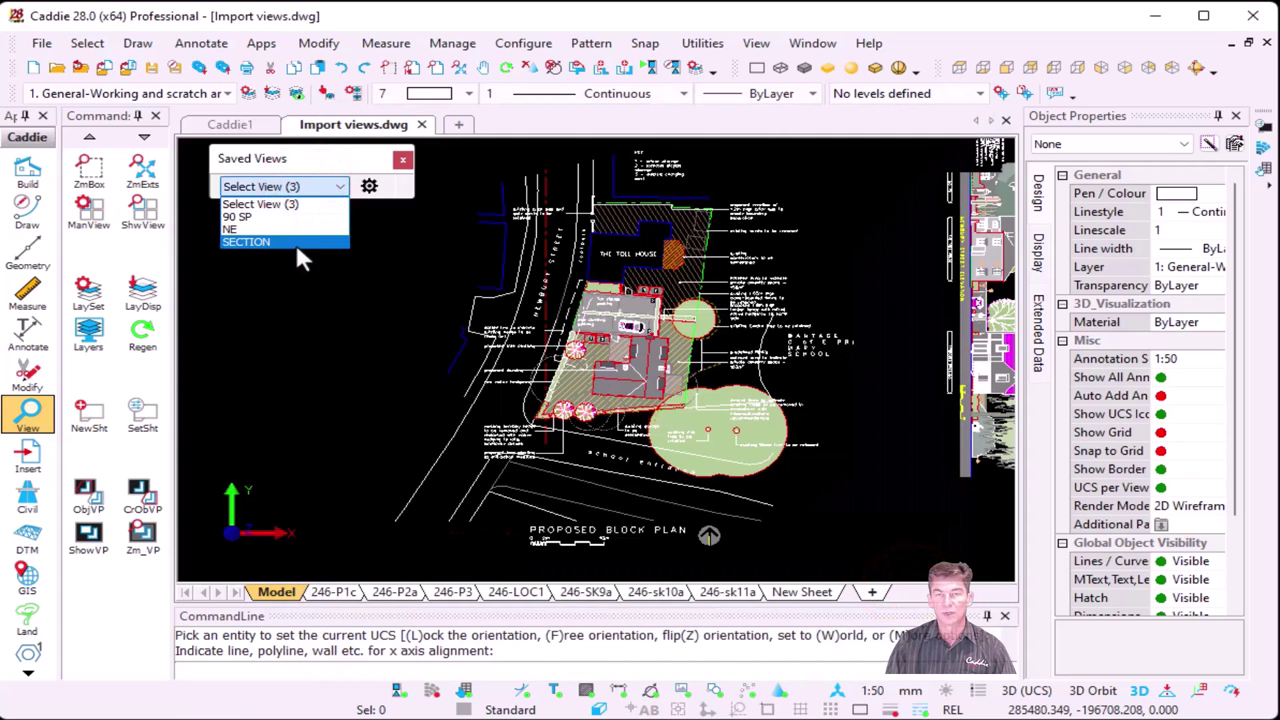
click(320, 160)
click(40, 45)
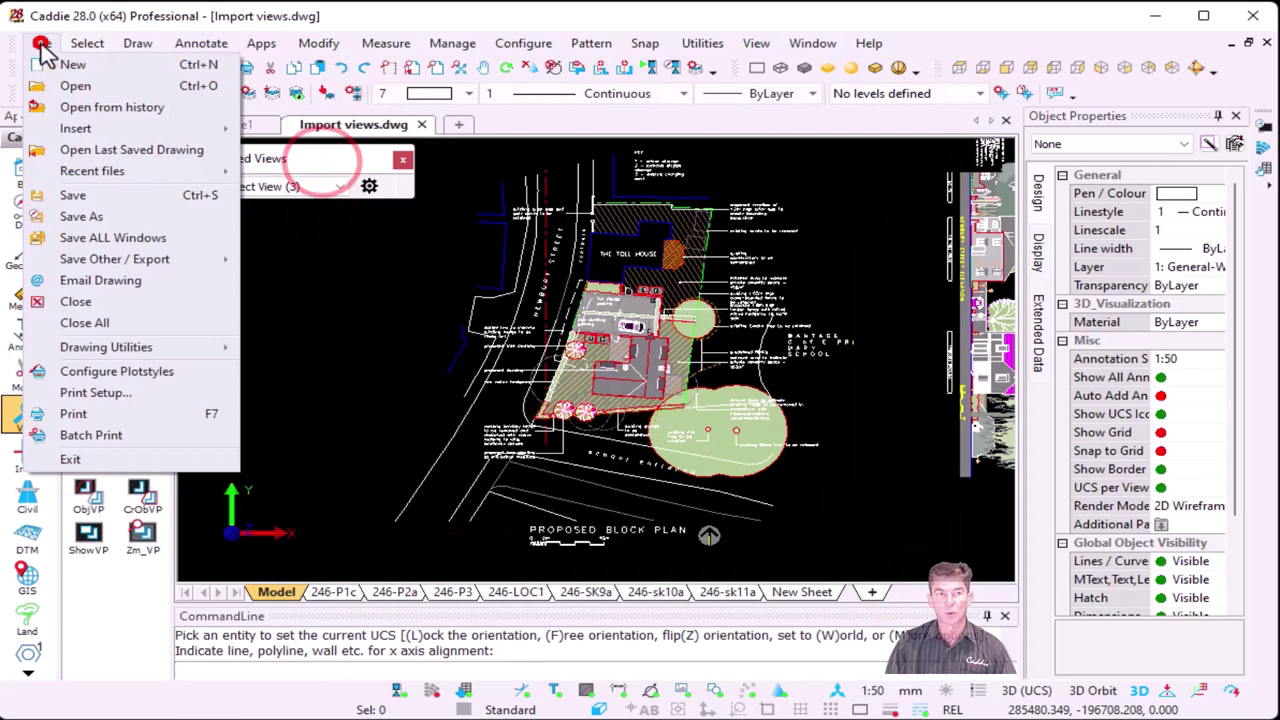
- Save the Import views drawing
click(140, 195)
scroll(545, 349, down, 5)
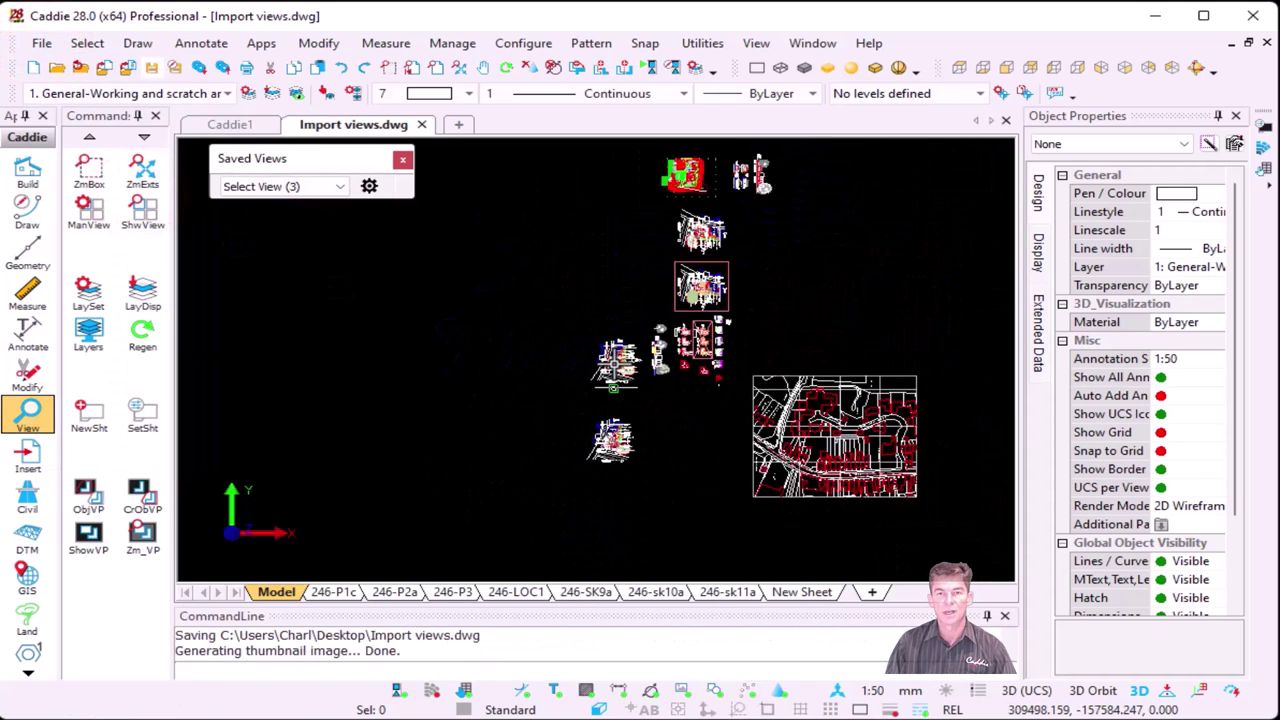
middle_drag(668, 346, 632, 372)
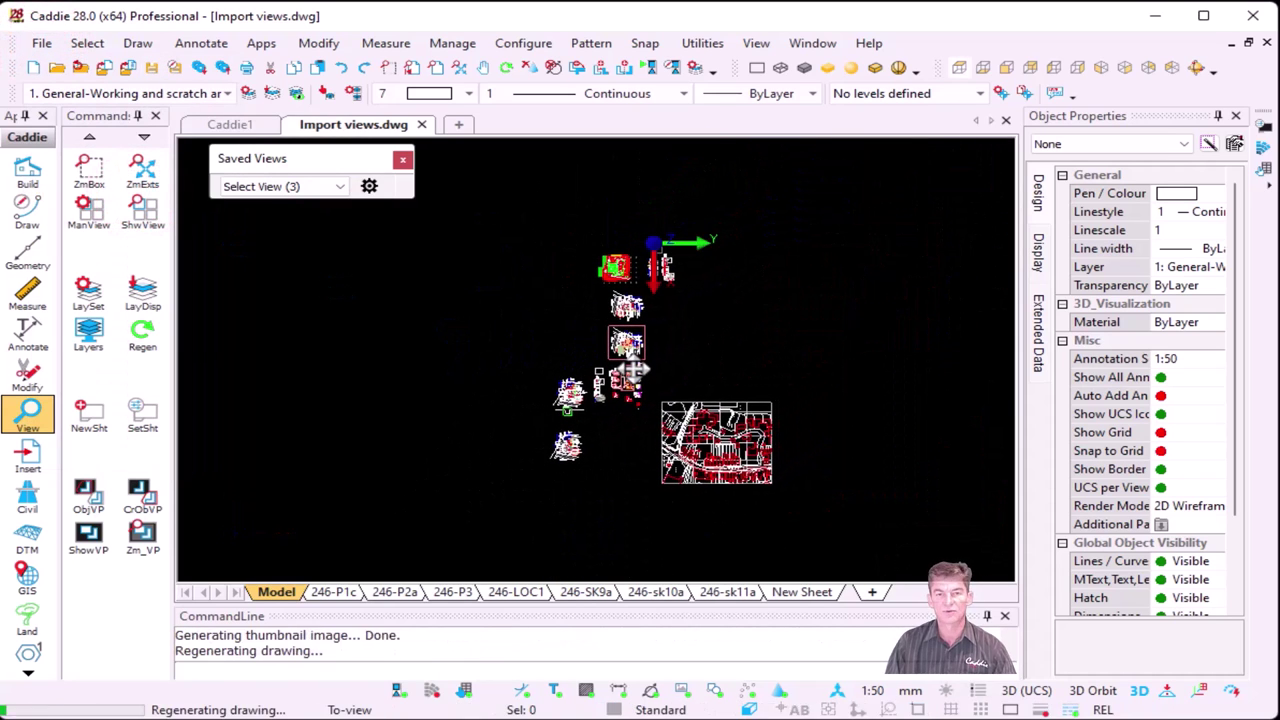
scroll(632, 372, up, 3)
scroll(768, 387, down, 2)
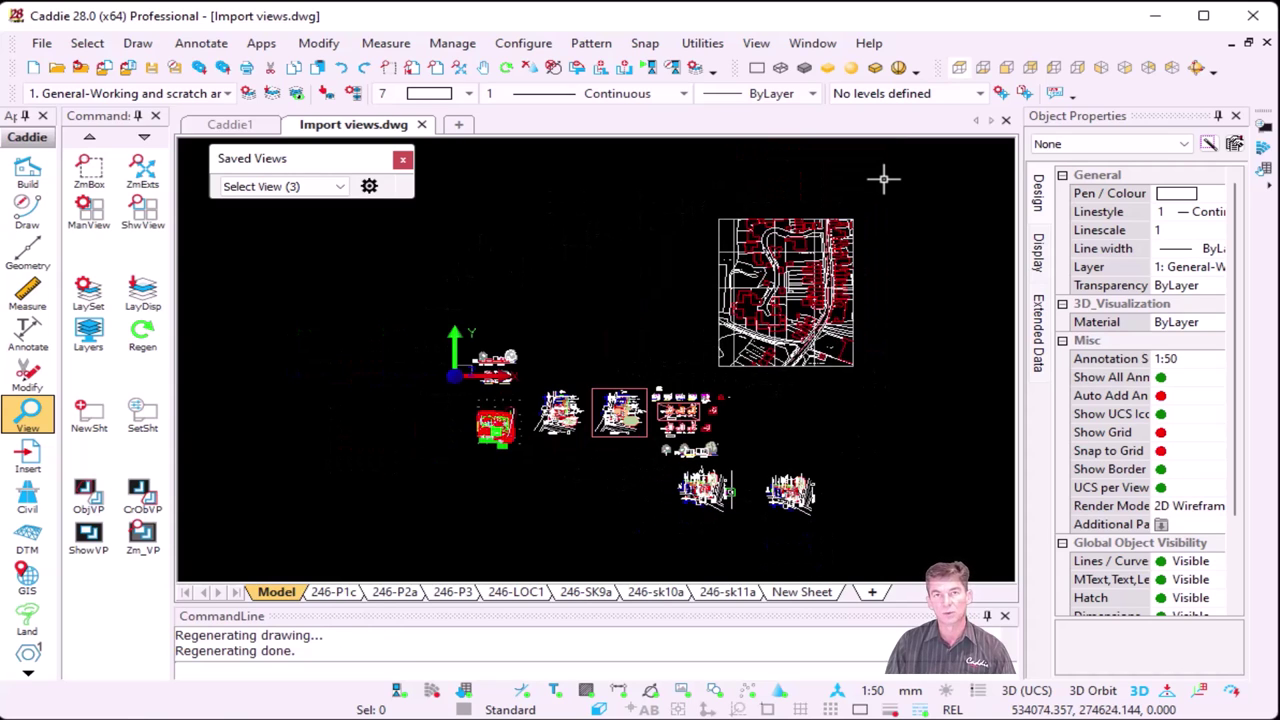
- Copy all 8393 objects to the clipboard, accepting the default handle point
key(ctrl+a)
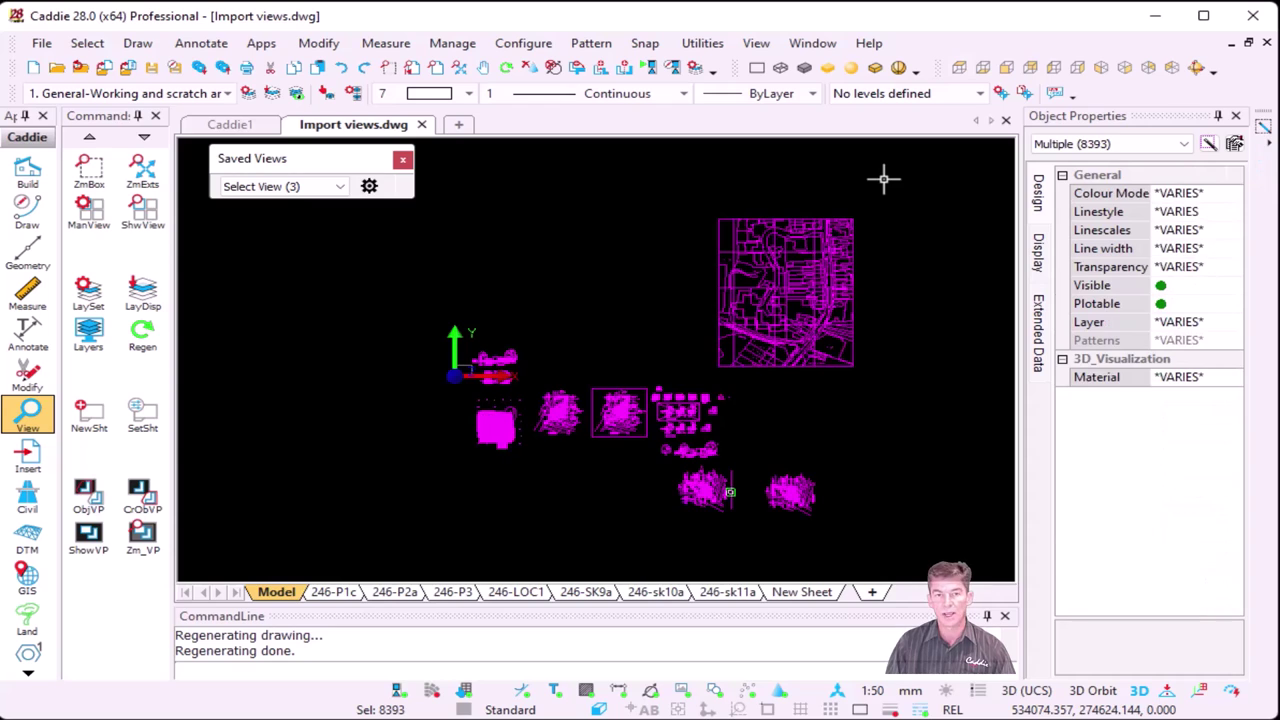
right_click(597, 291)
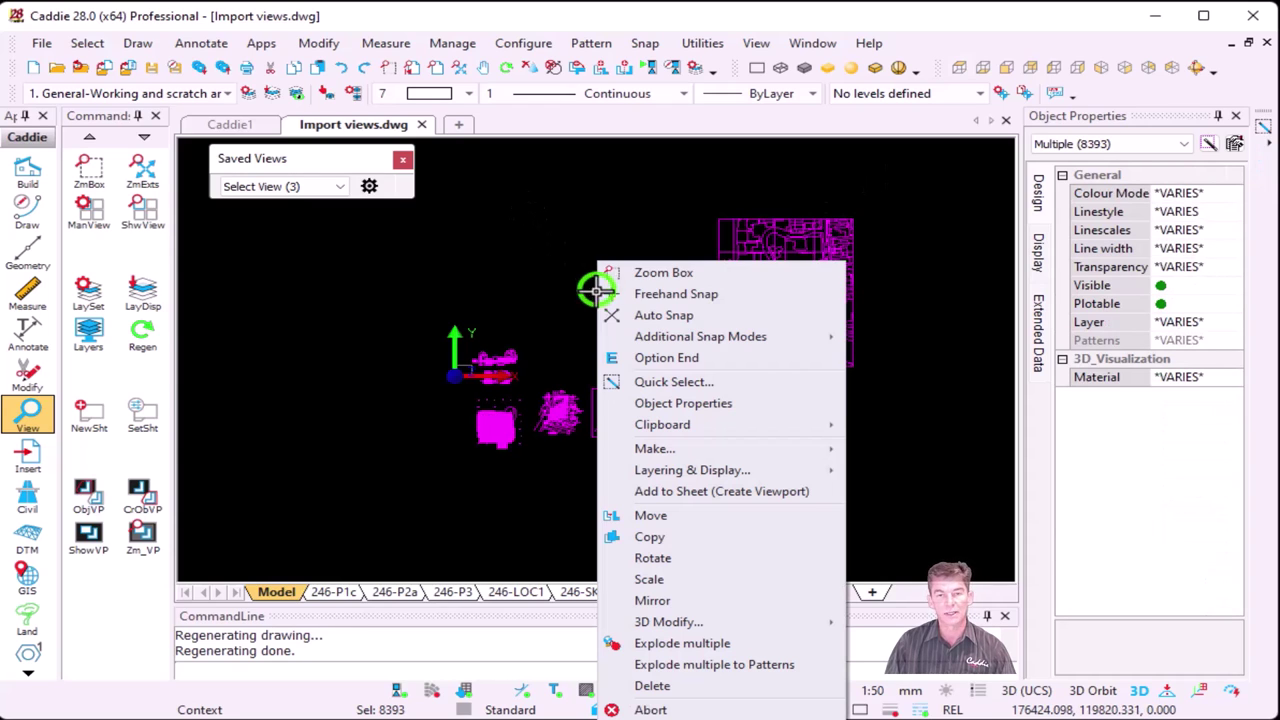
mouse_move(750, 428)
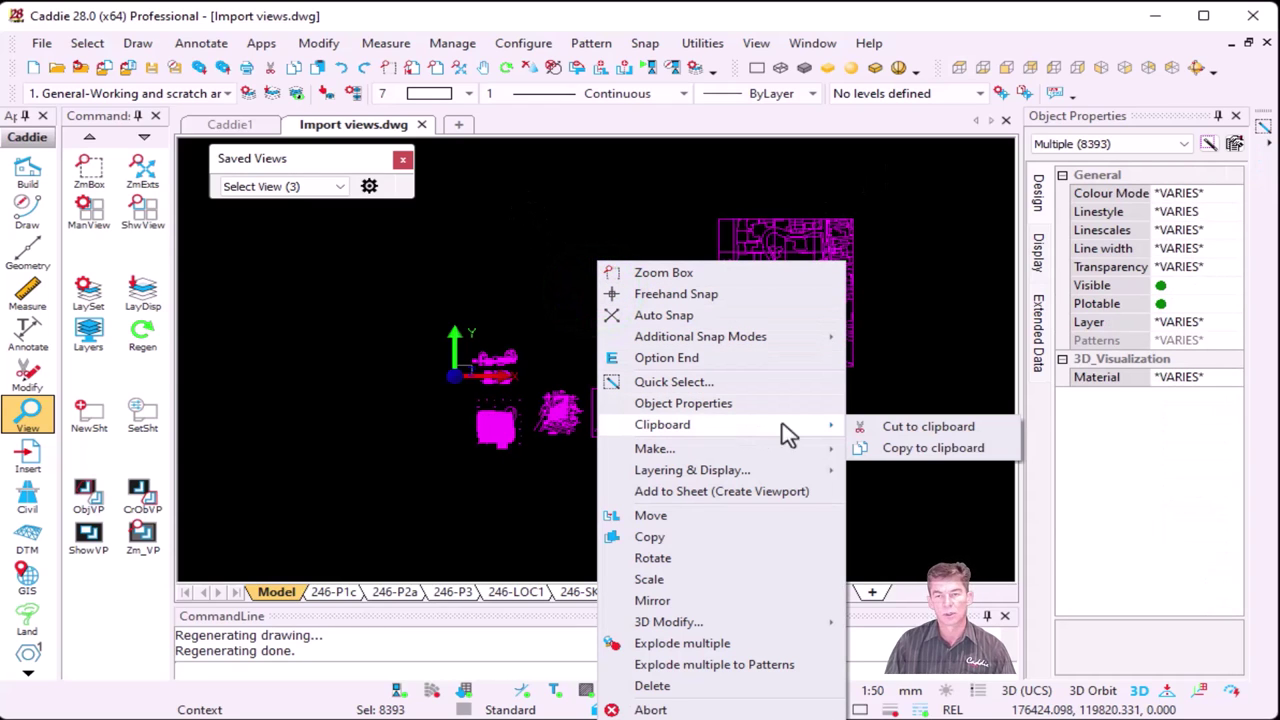
click(926, 447)
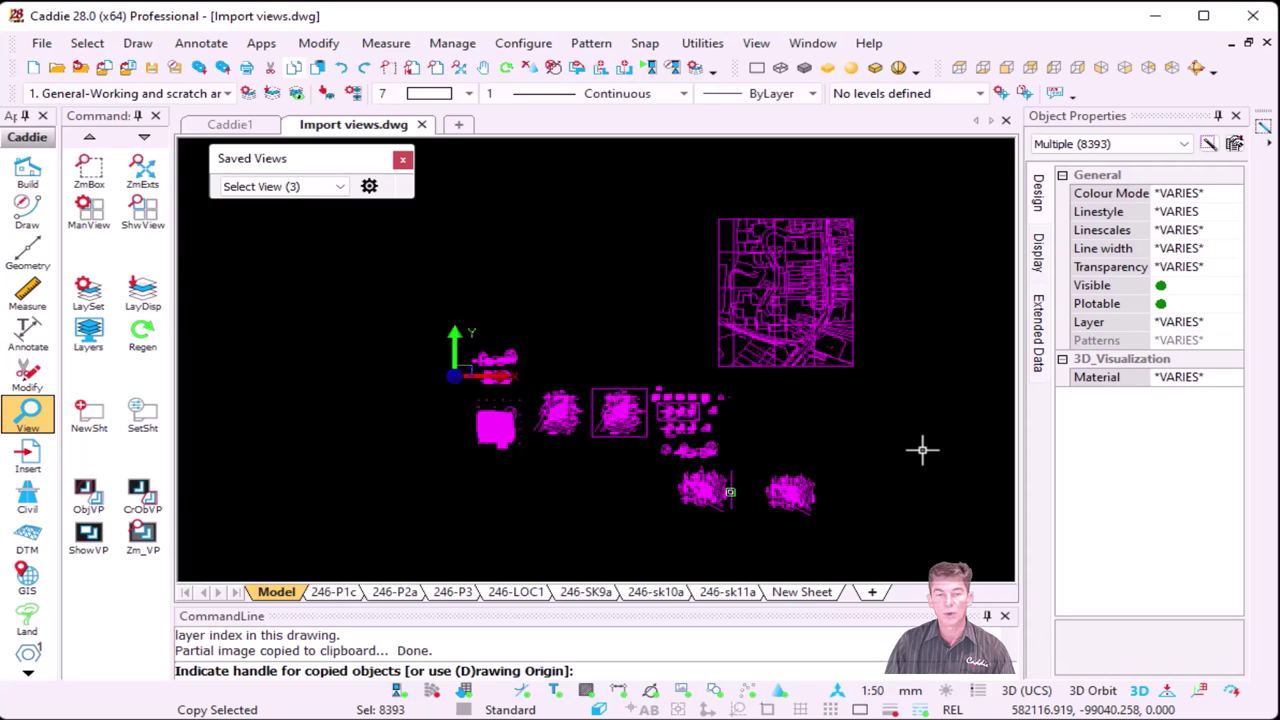
key(Escape)
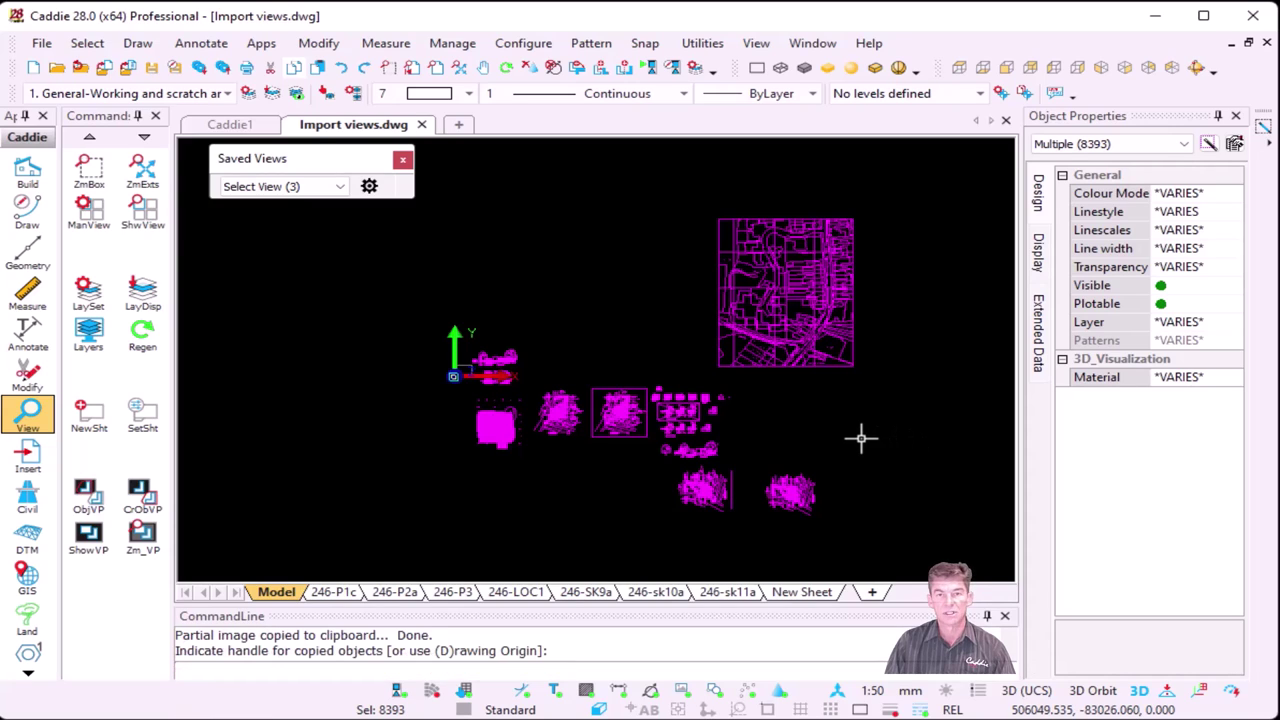
- Paste the copied drawings into the new drawing Caddie2 and confirm it has no saved views
click(459, 124)
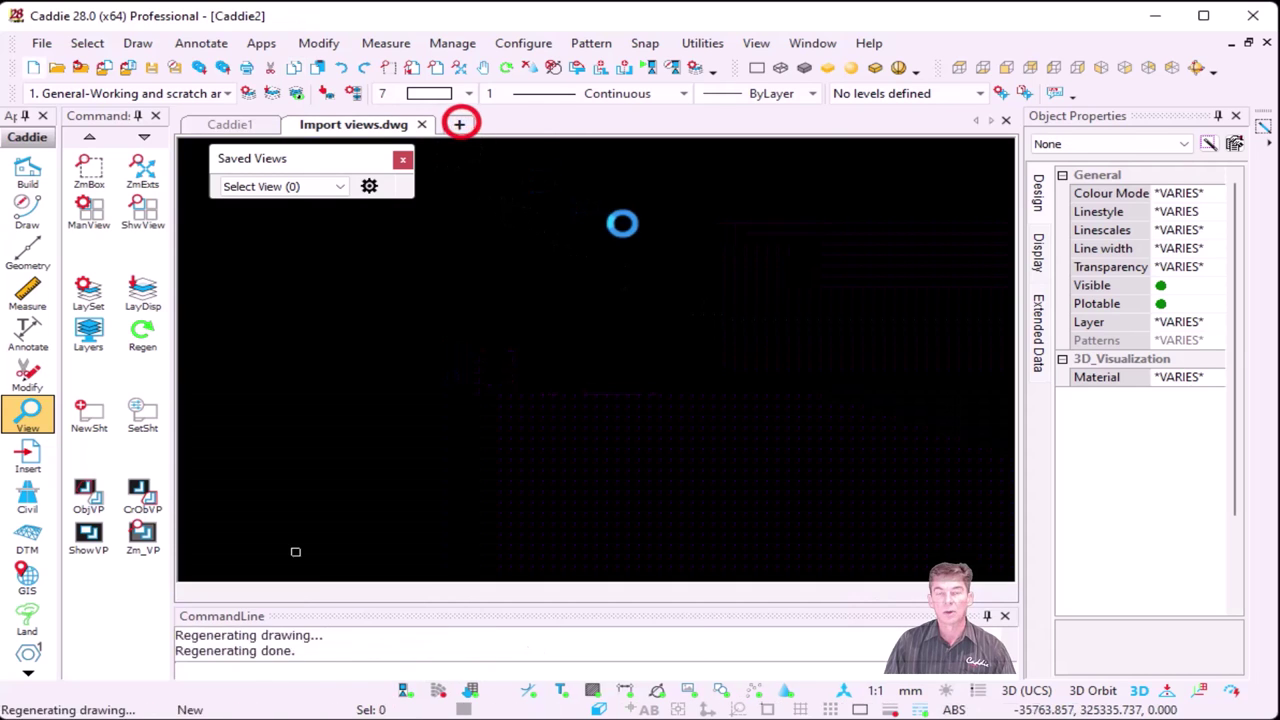
right_click(601, 316)
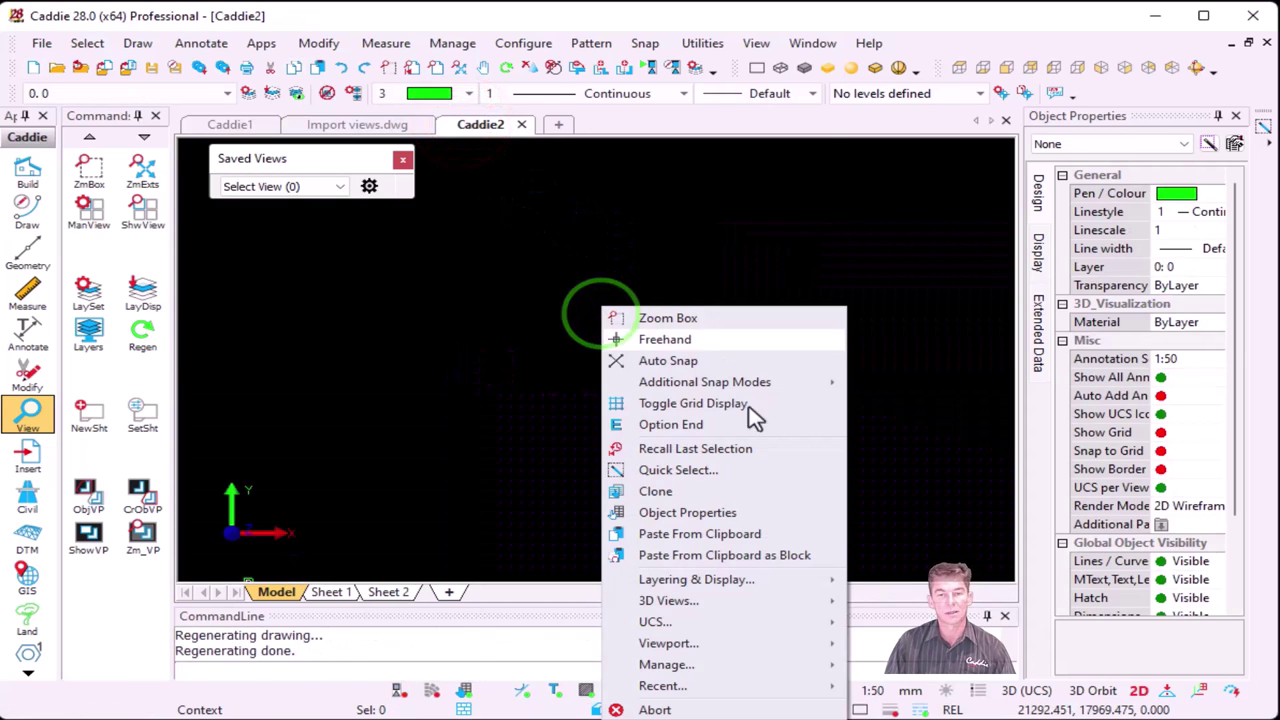
click(746, 535)
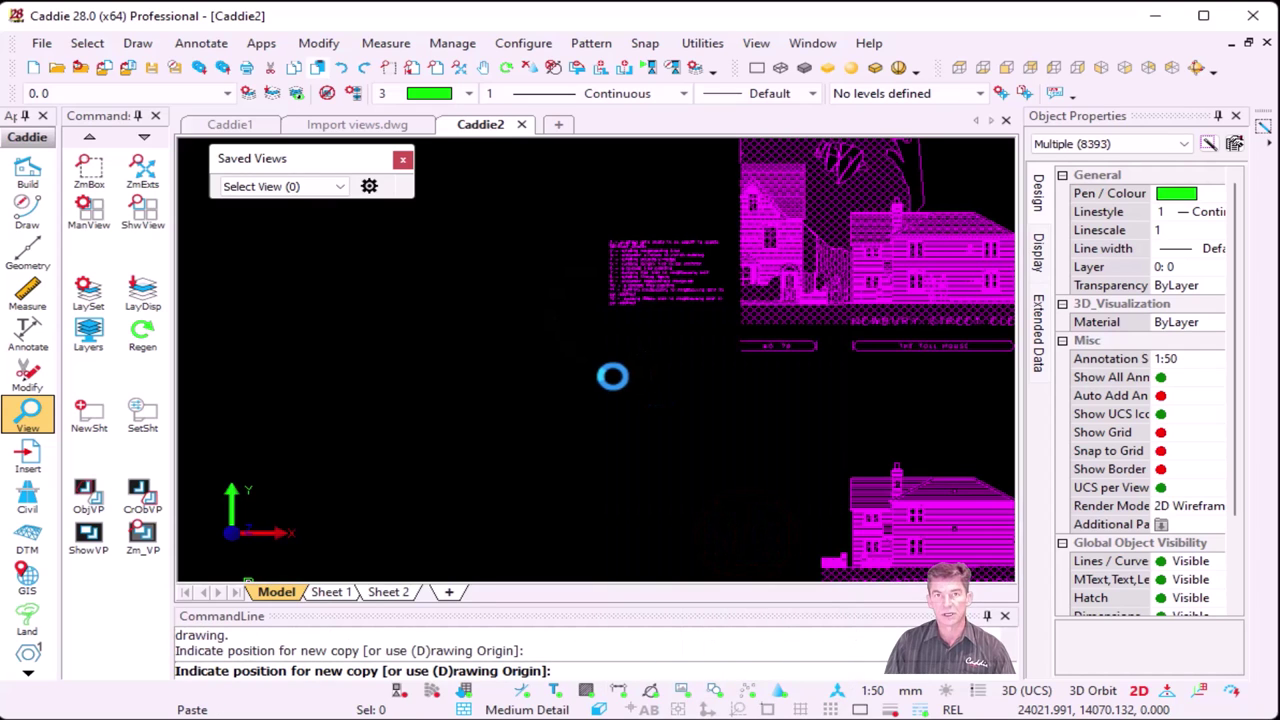
key(Escape)
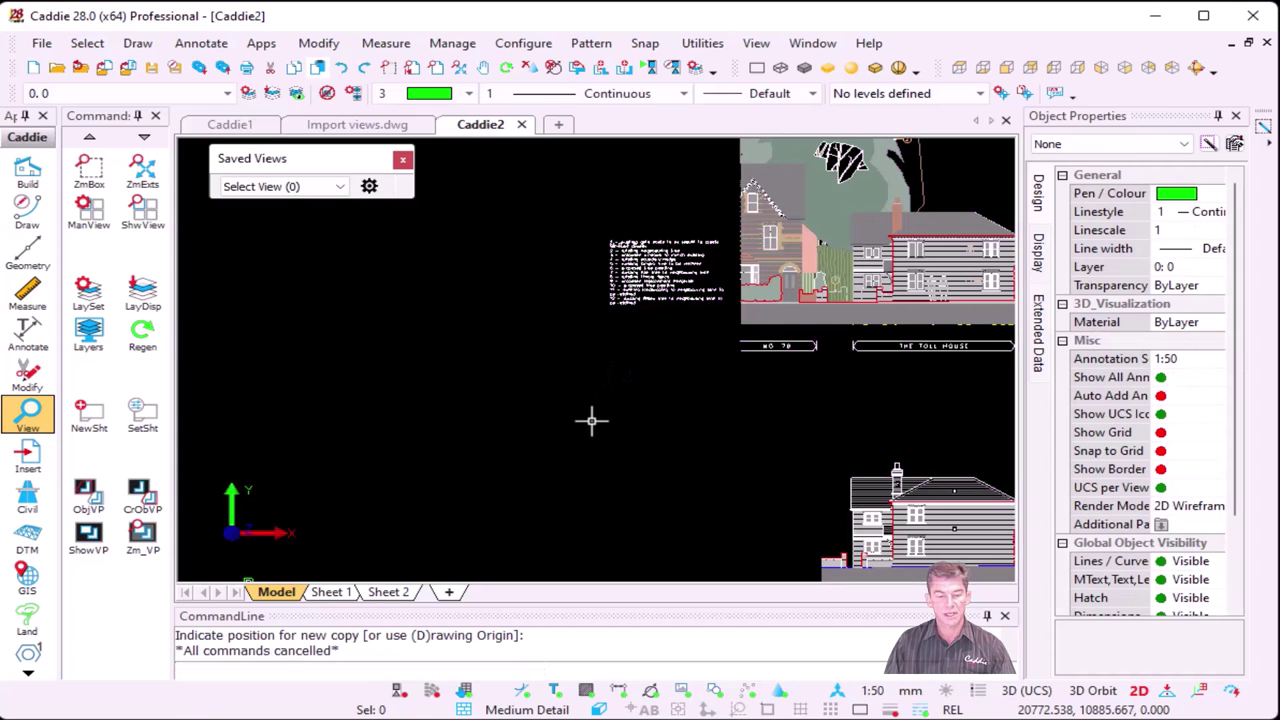
scroll(591, 421, down, 5)
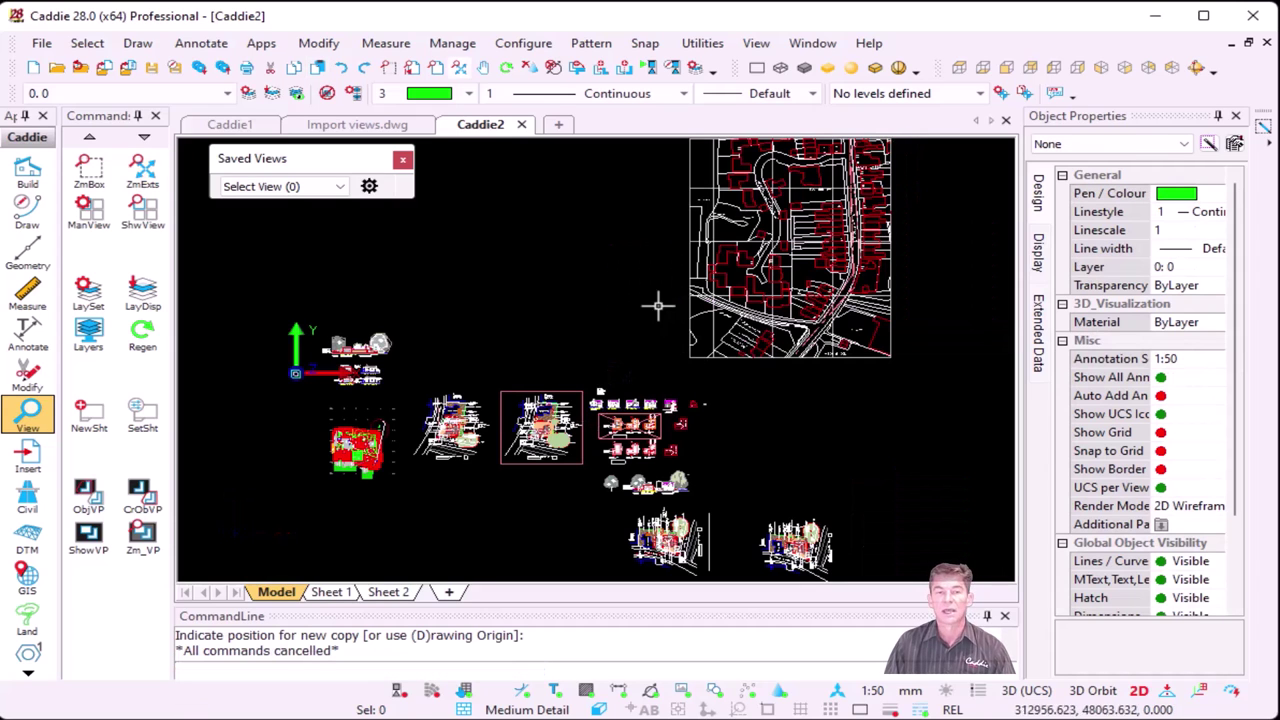
click(300, 189)
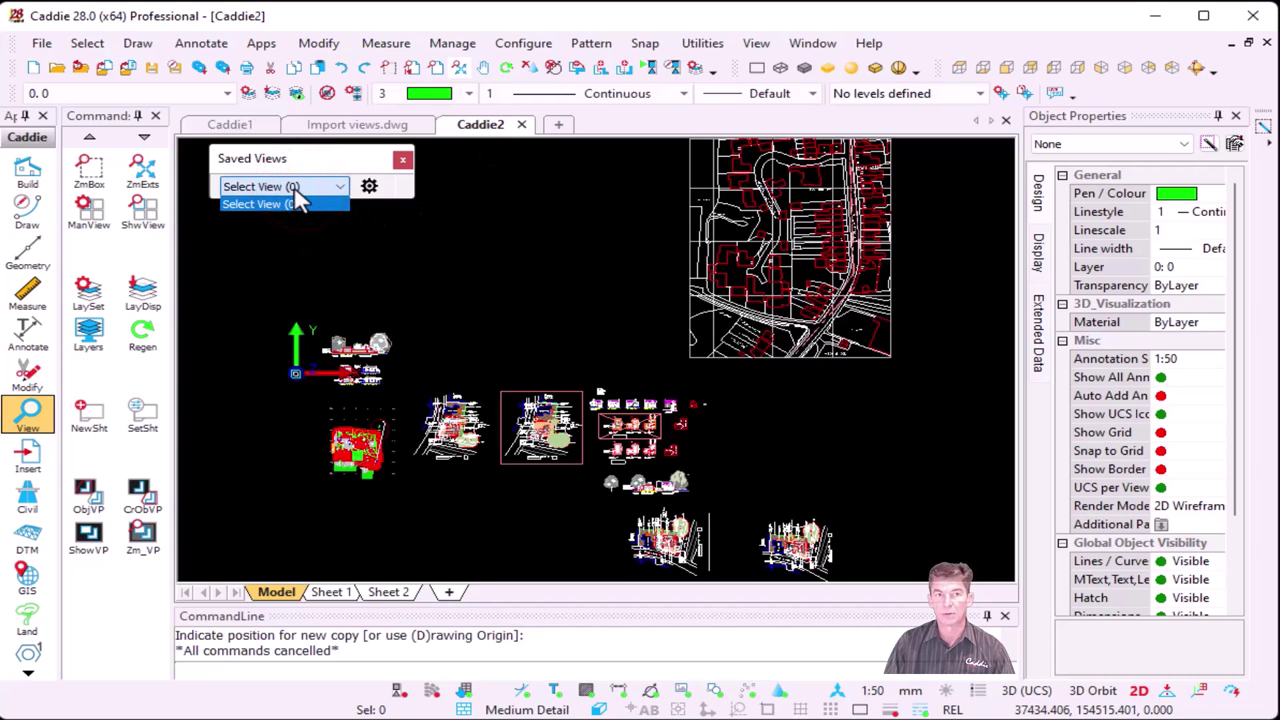
click(368, 188)
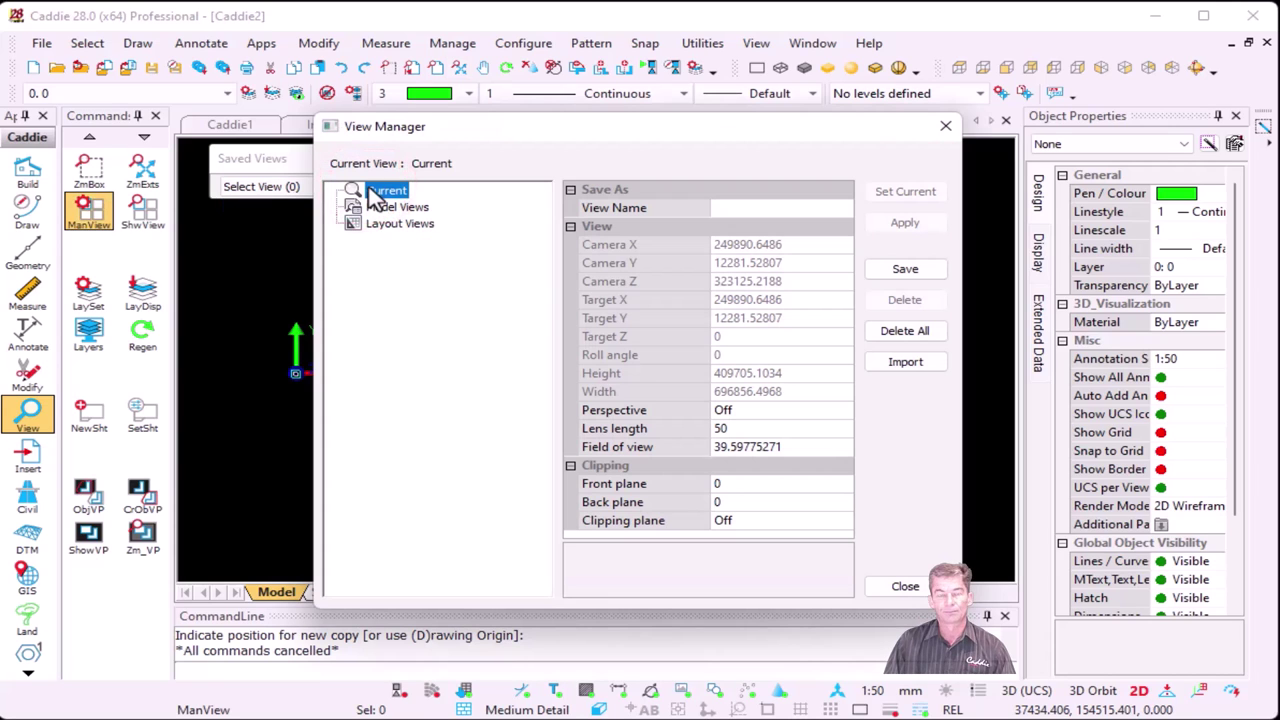
- Import the NE, SECTION and 90 SP views from Import views.dwg into Caddie2
click(906, 363)
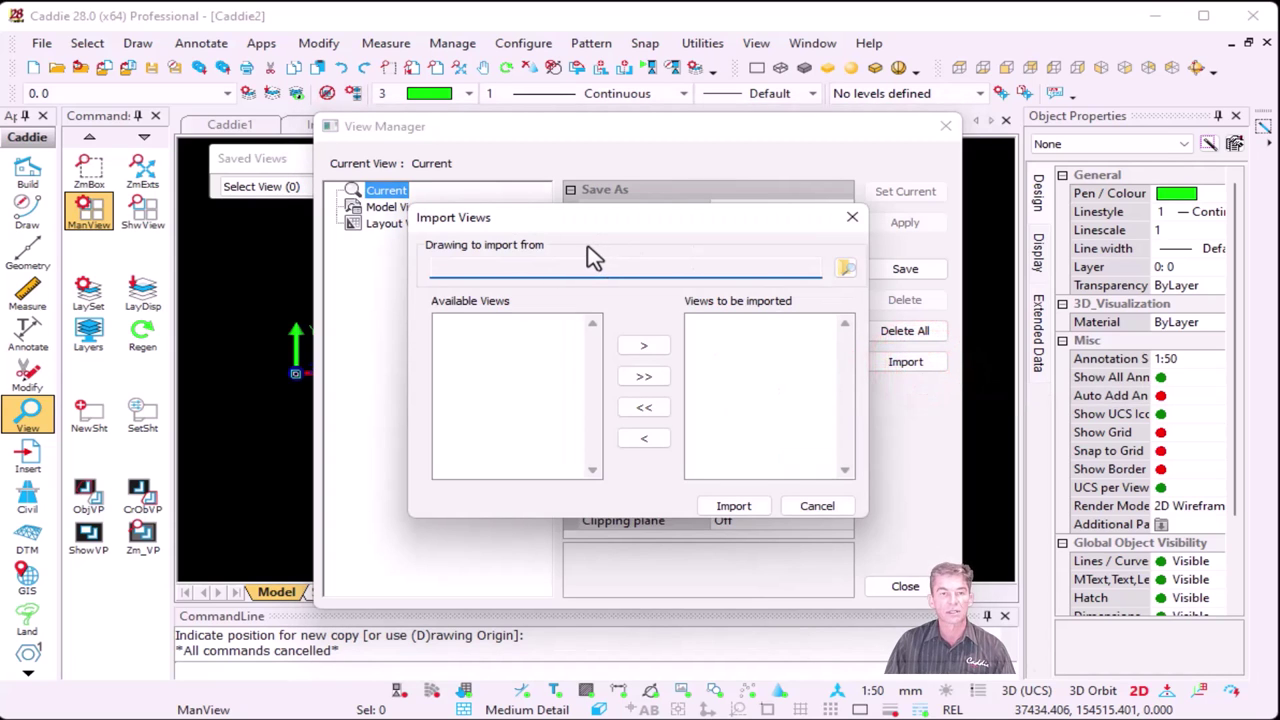
click(846, 268)
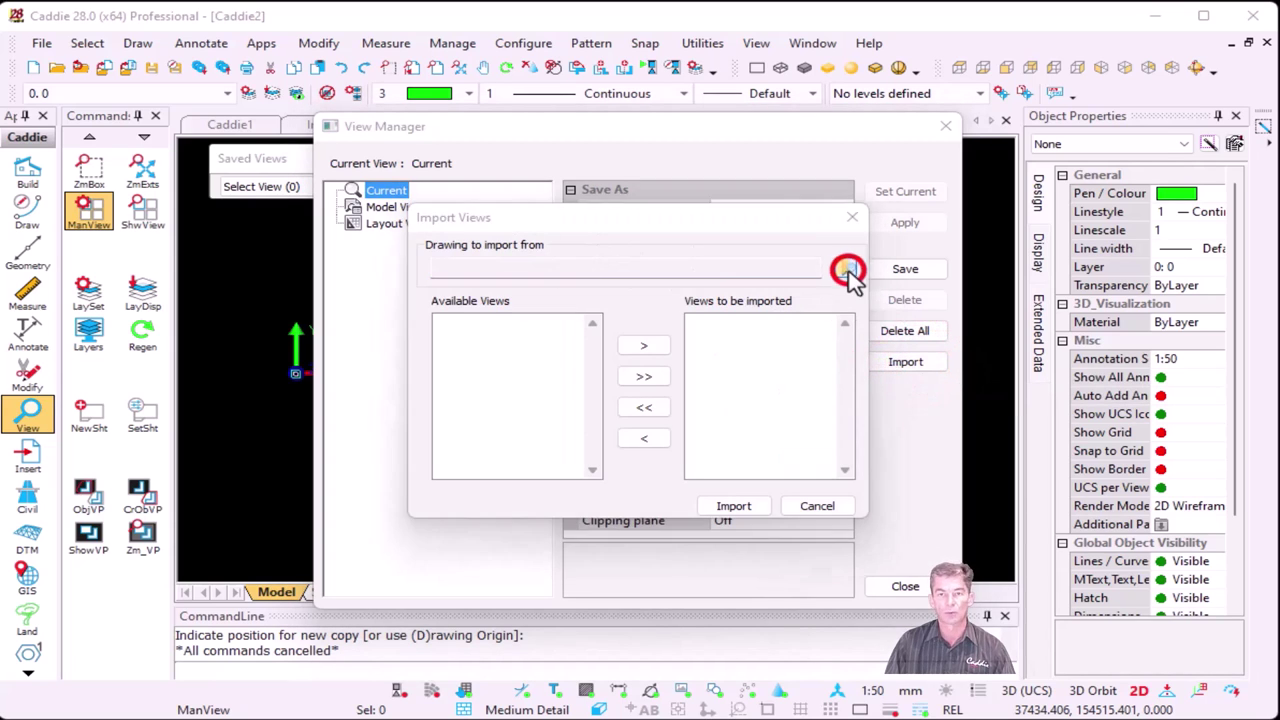
click(486, 160)
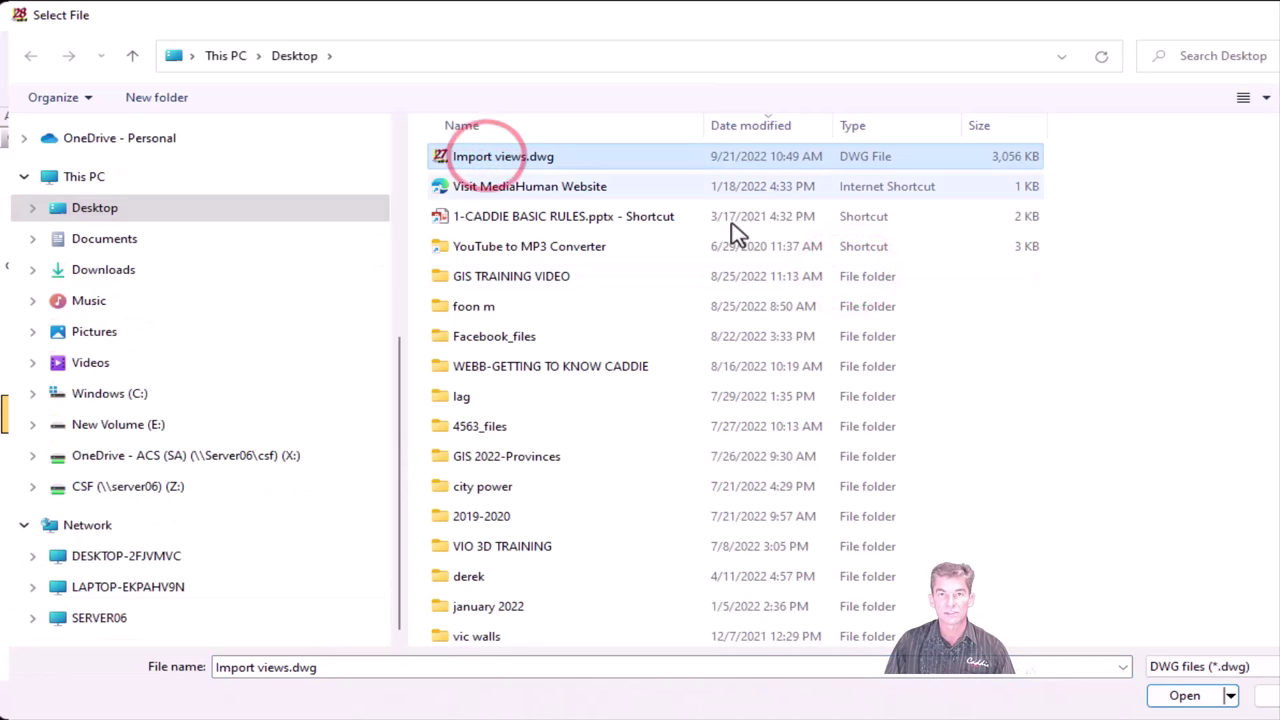
click(1185, 697)
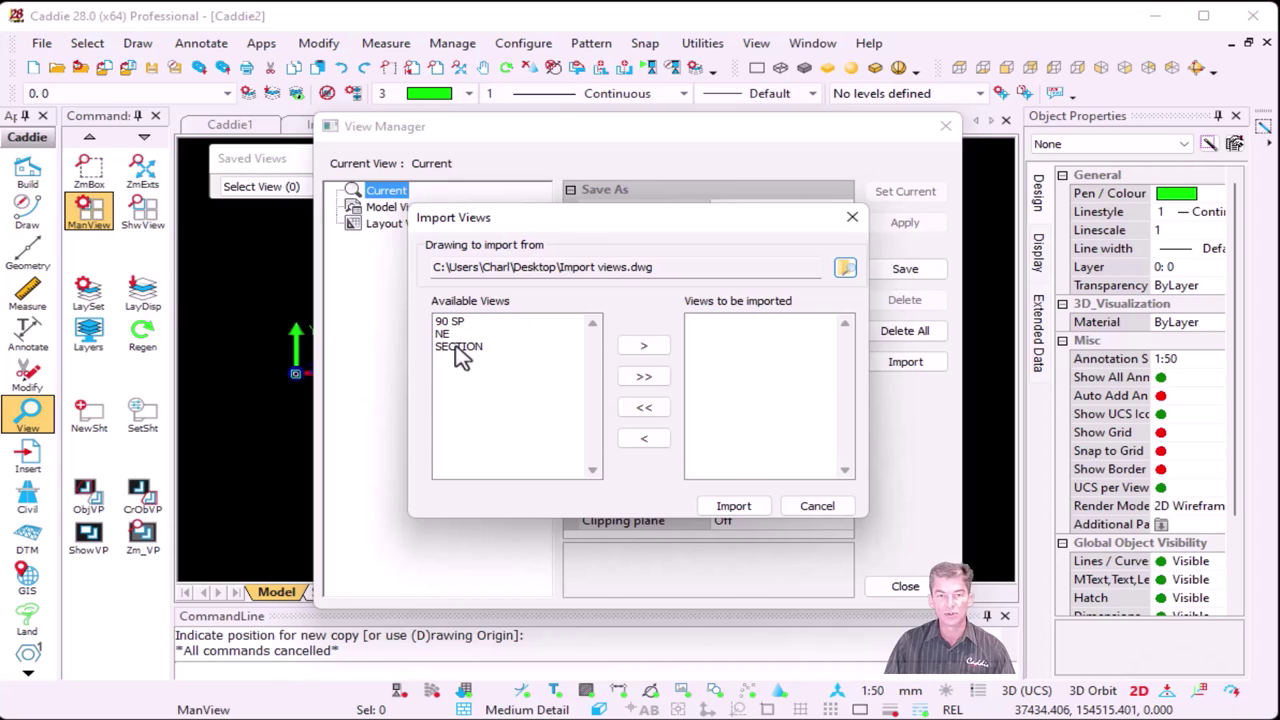
click(643, 378)
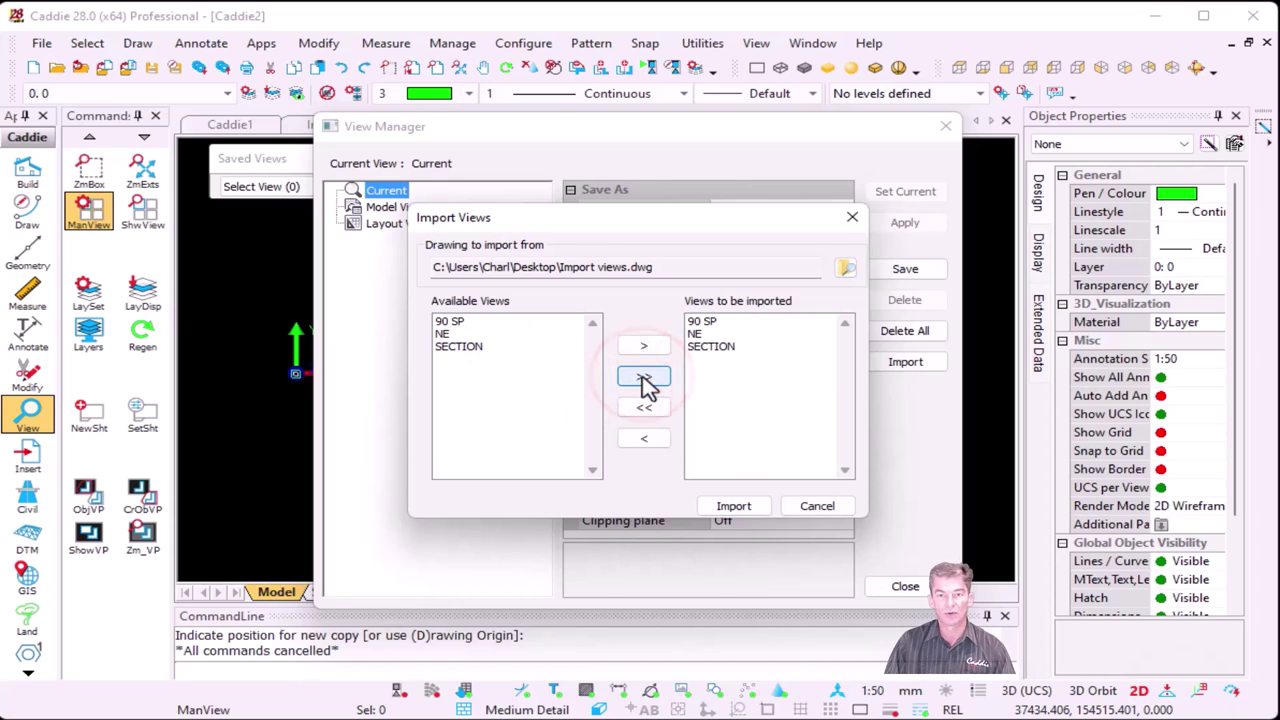
click(733, 506)
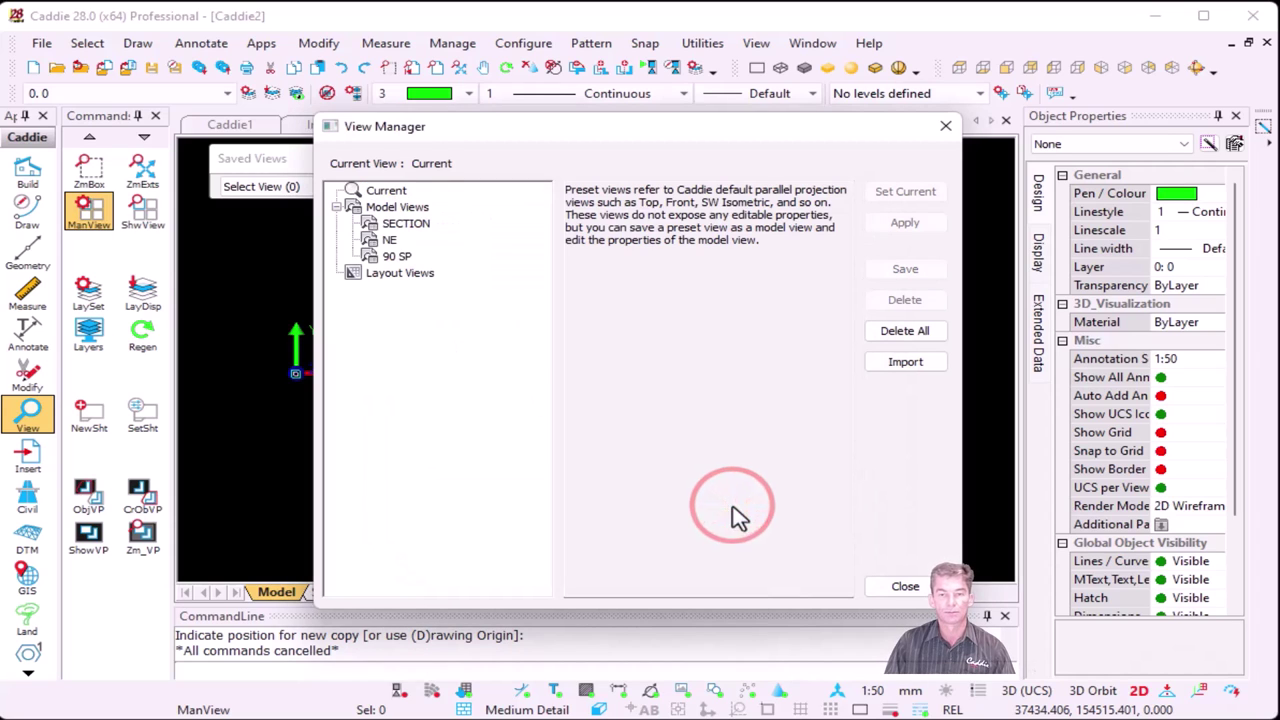
click(905, 586)
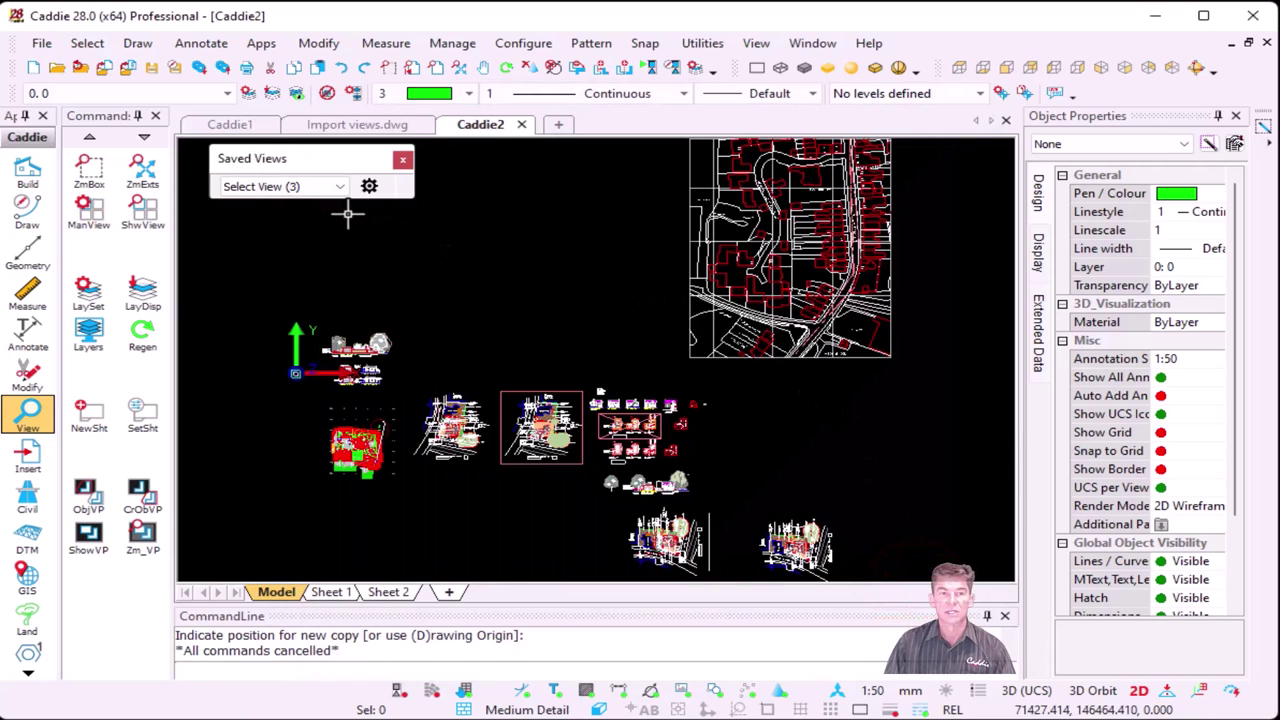
- Recall the SECTION, NE and 90 SP views in turn from the Saved Views list
click(314, 188)
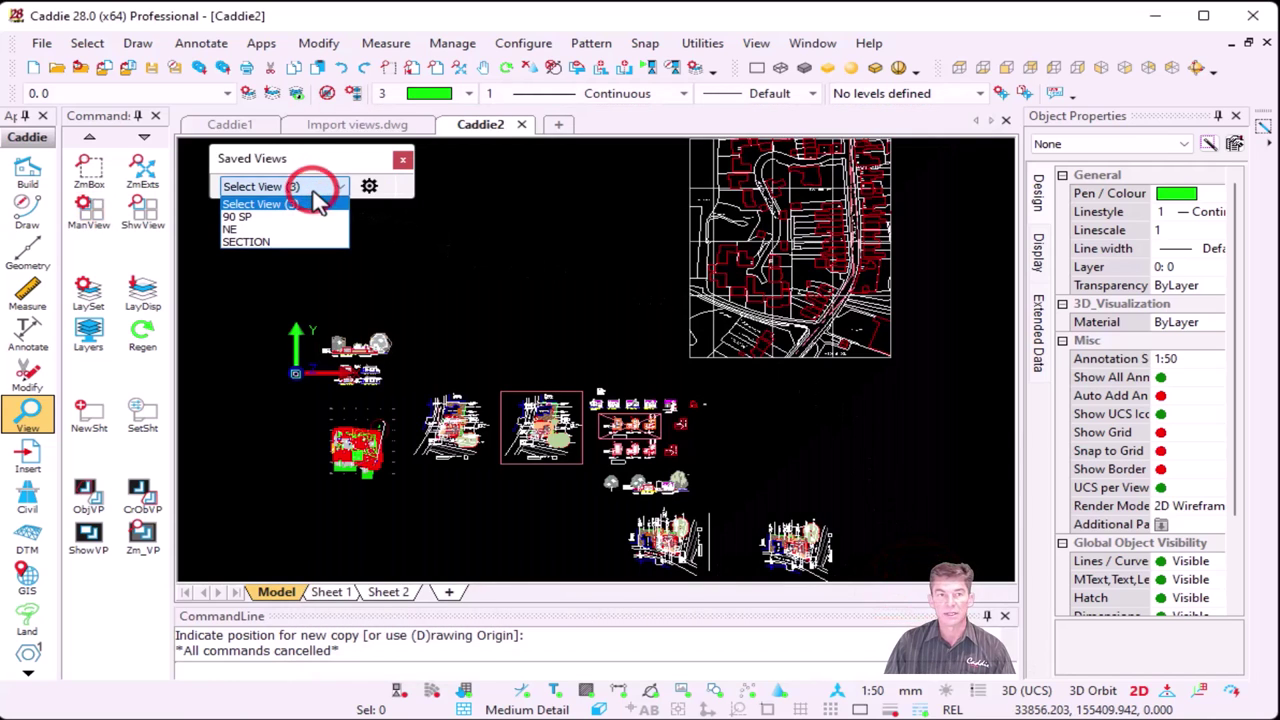
click(260, 241)
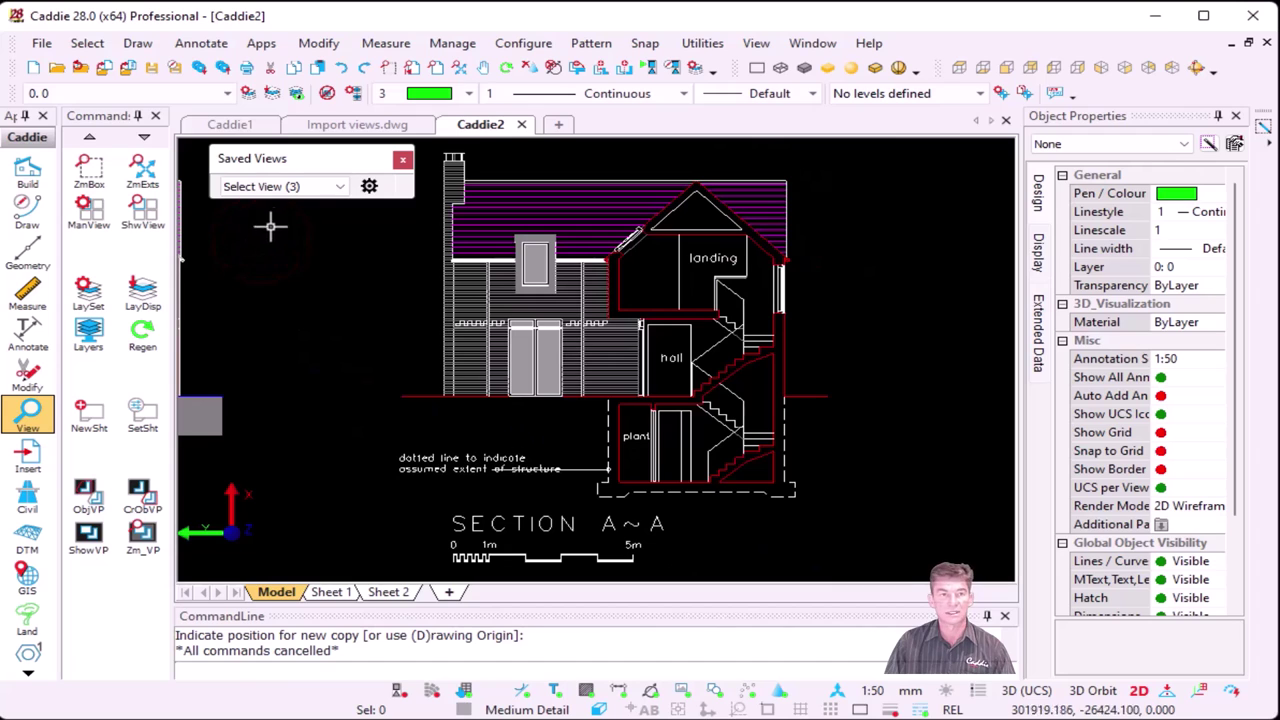
click(314, 188)
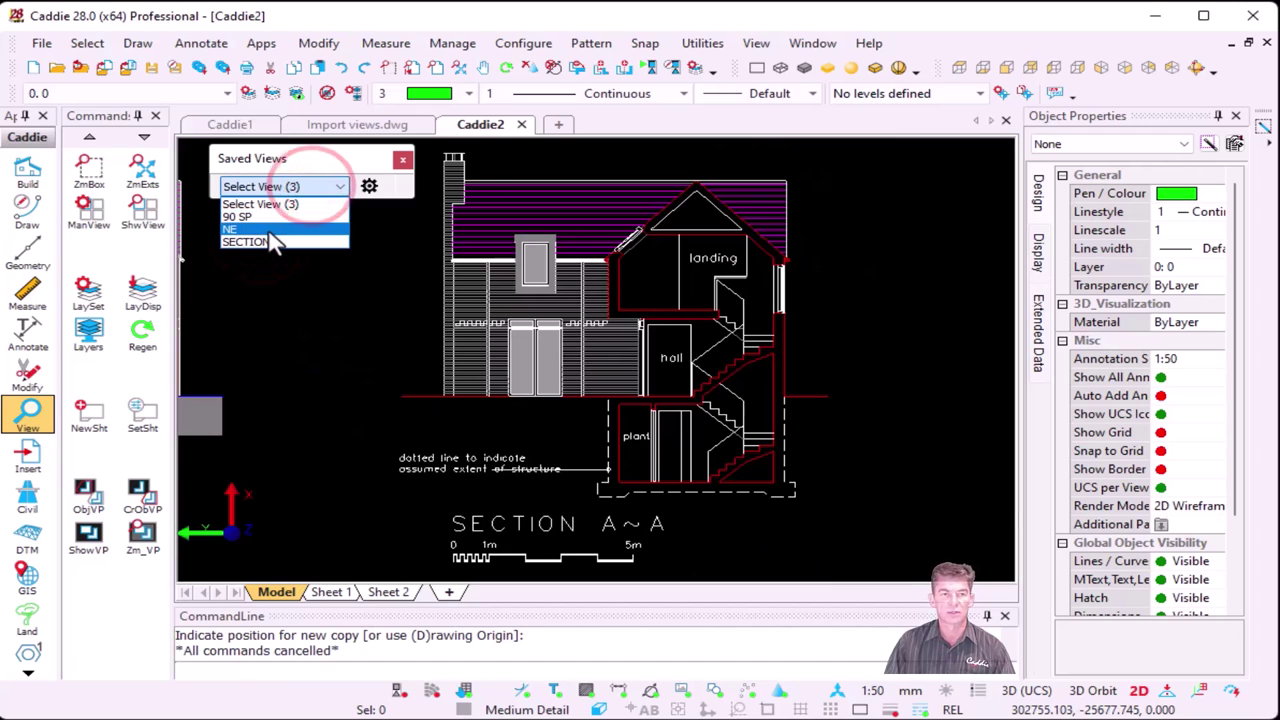
click(268, 229)
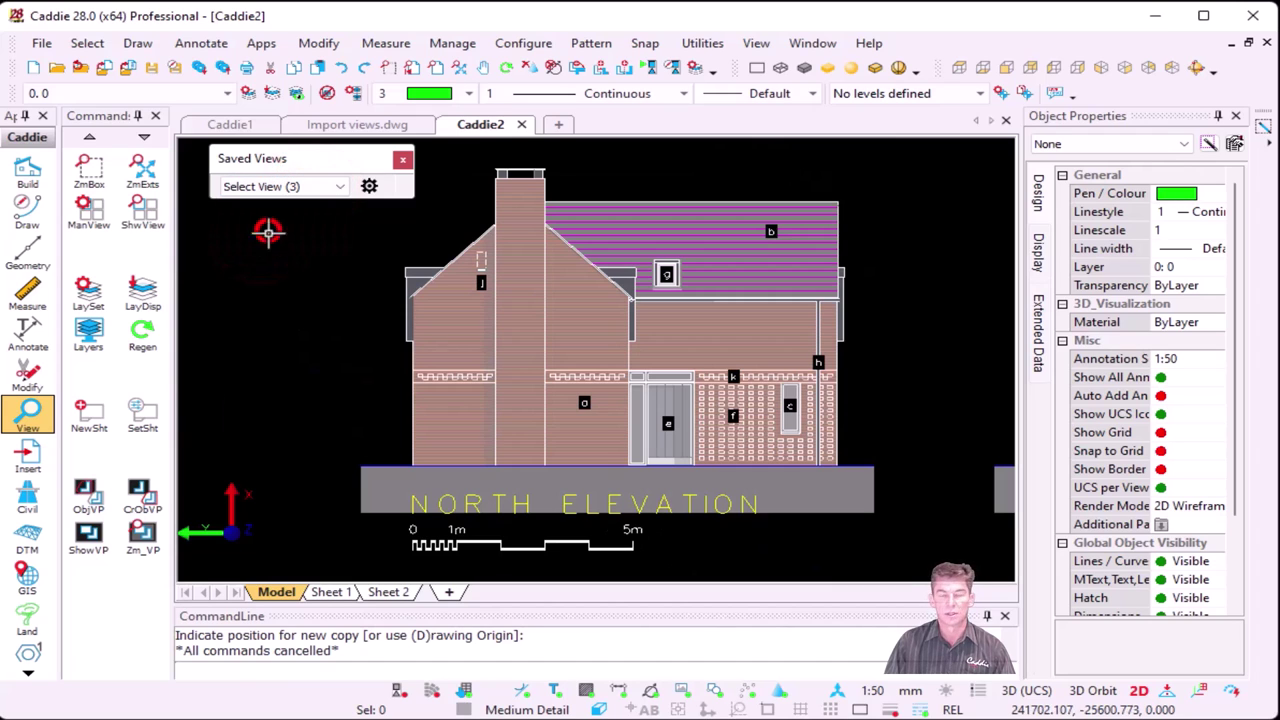
click(314, 187)
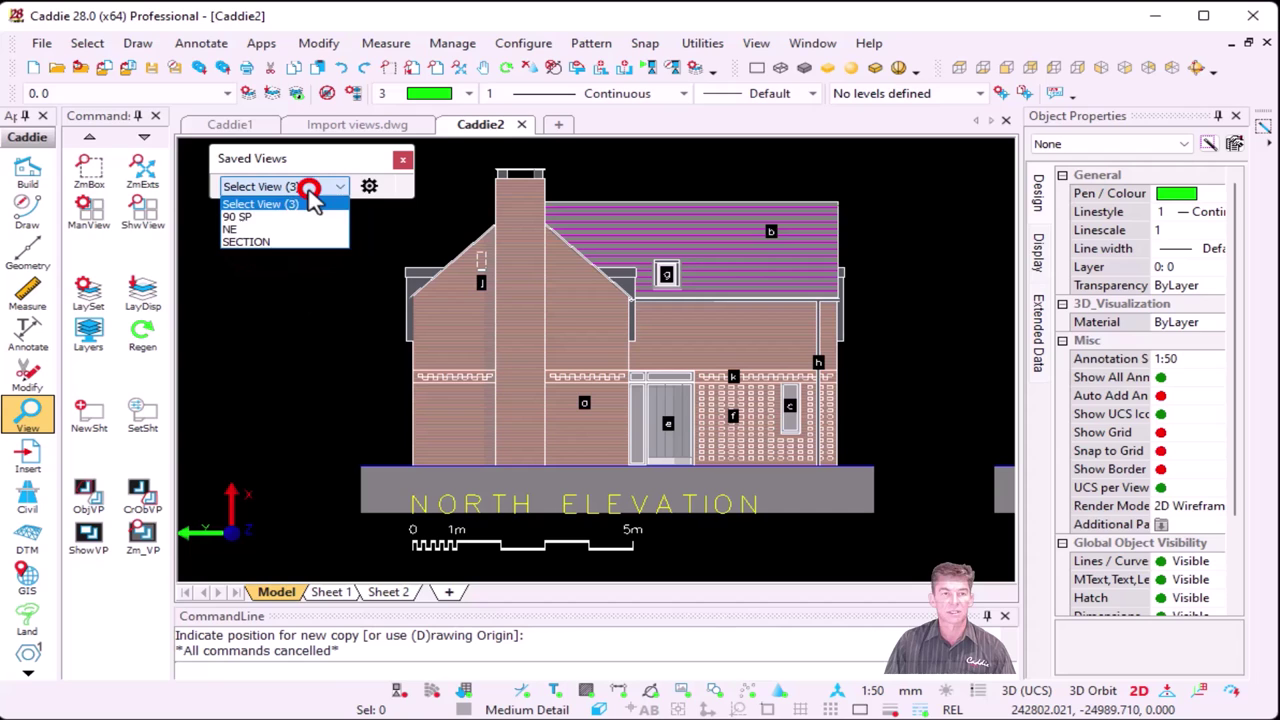
click(258, 215)
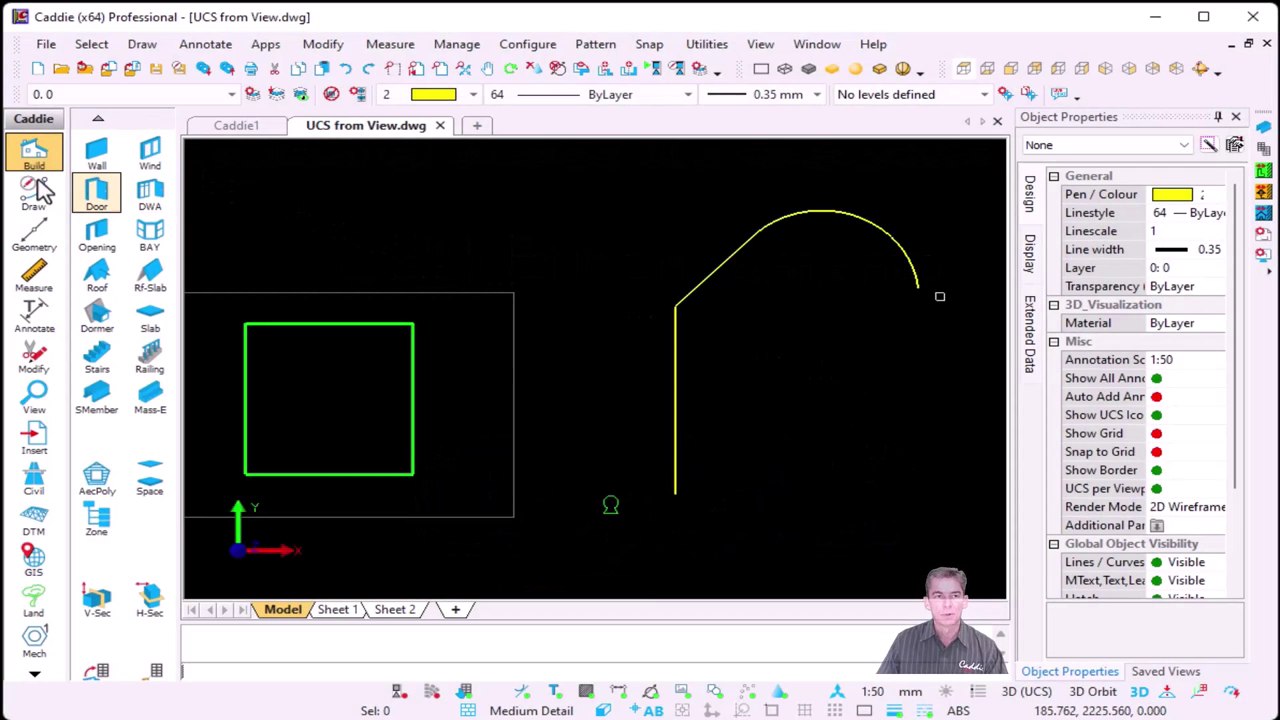
click(34, 150)
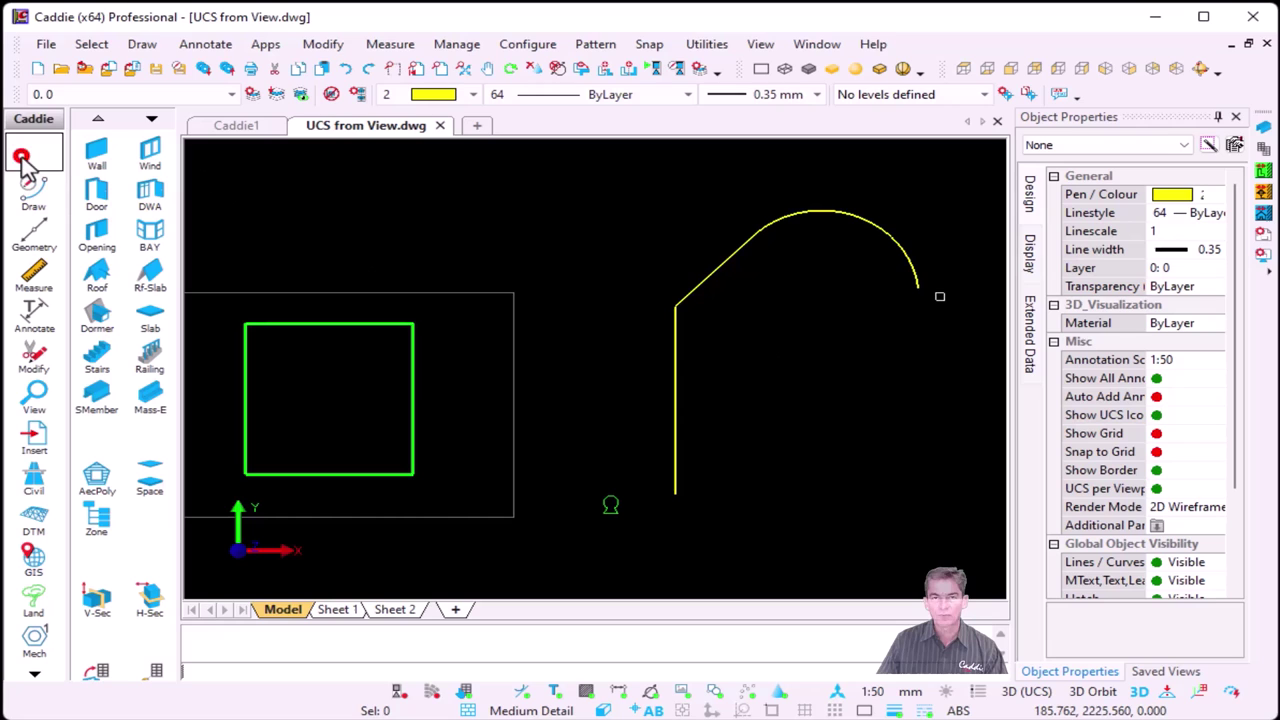
click(96, 395)
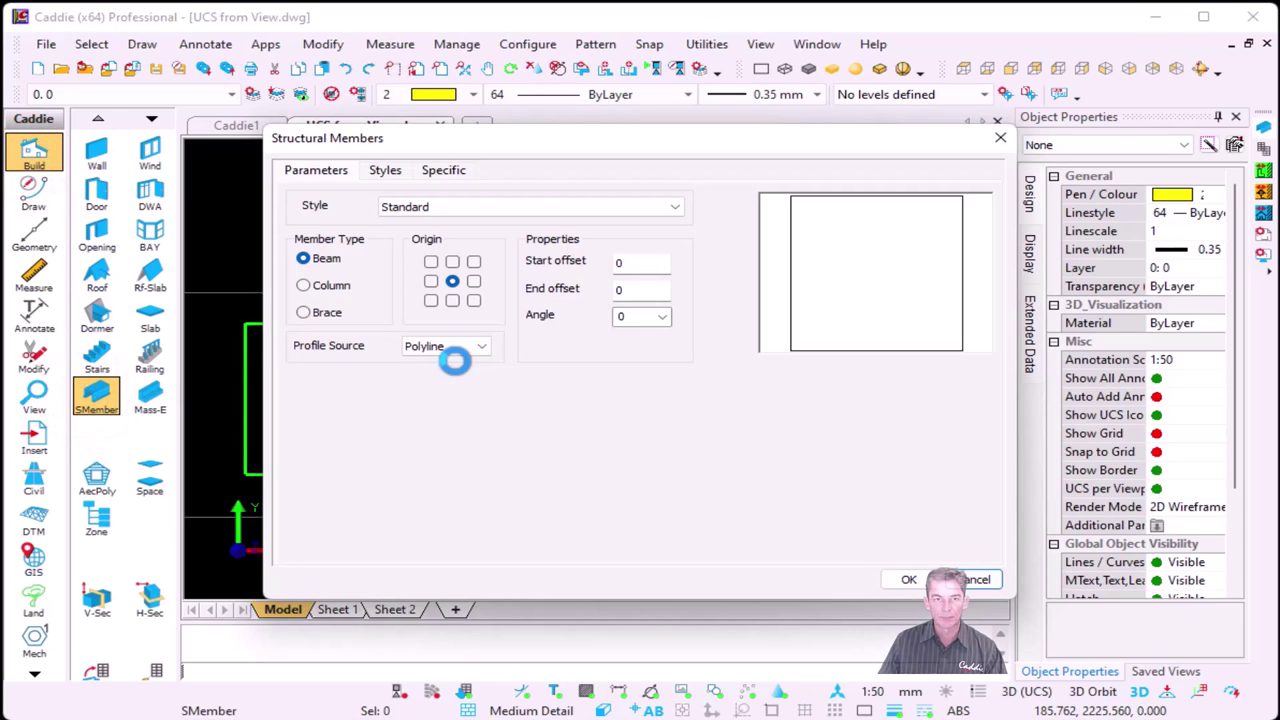
click(444, 171)
click(531, 211)
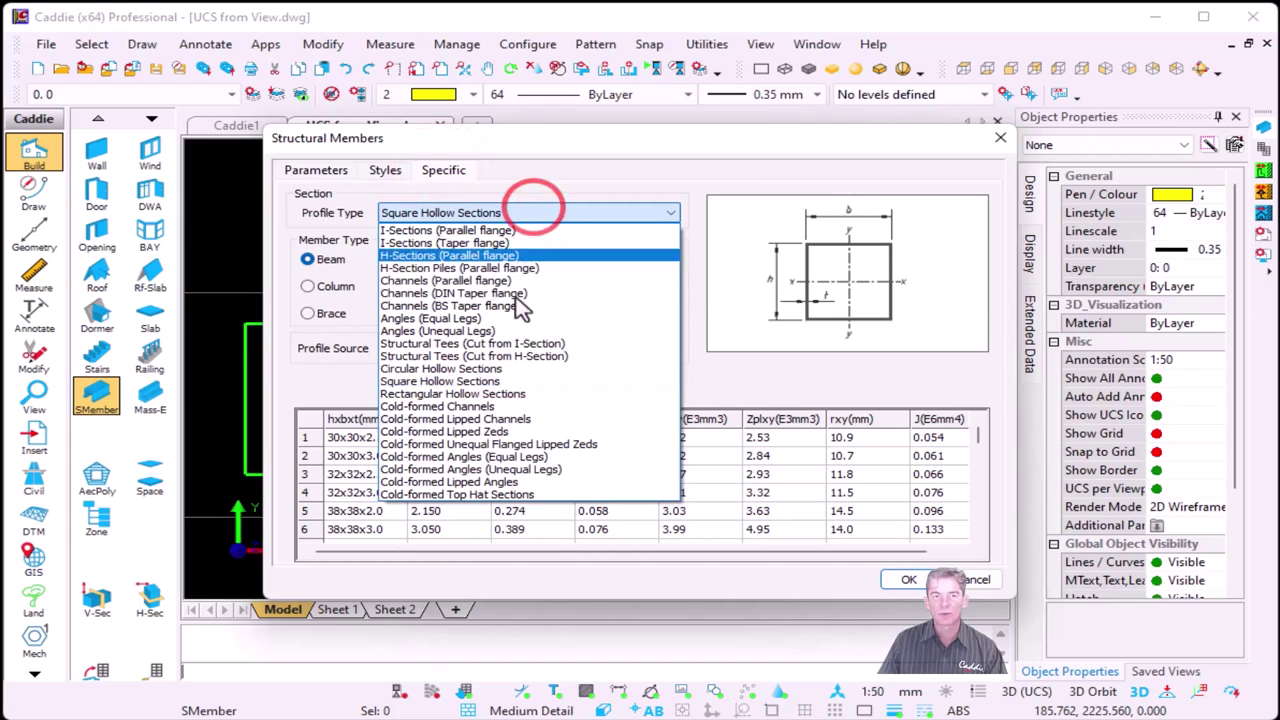
click(536, 328)
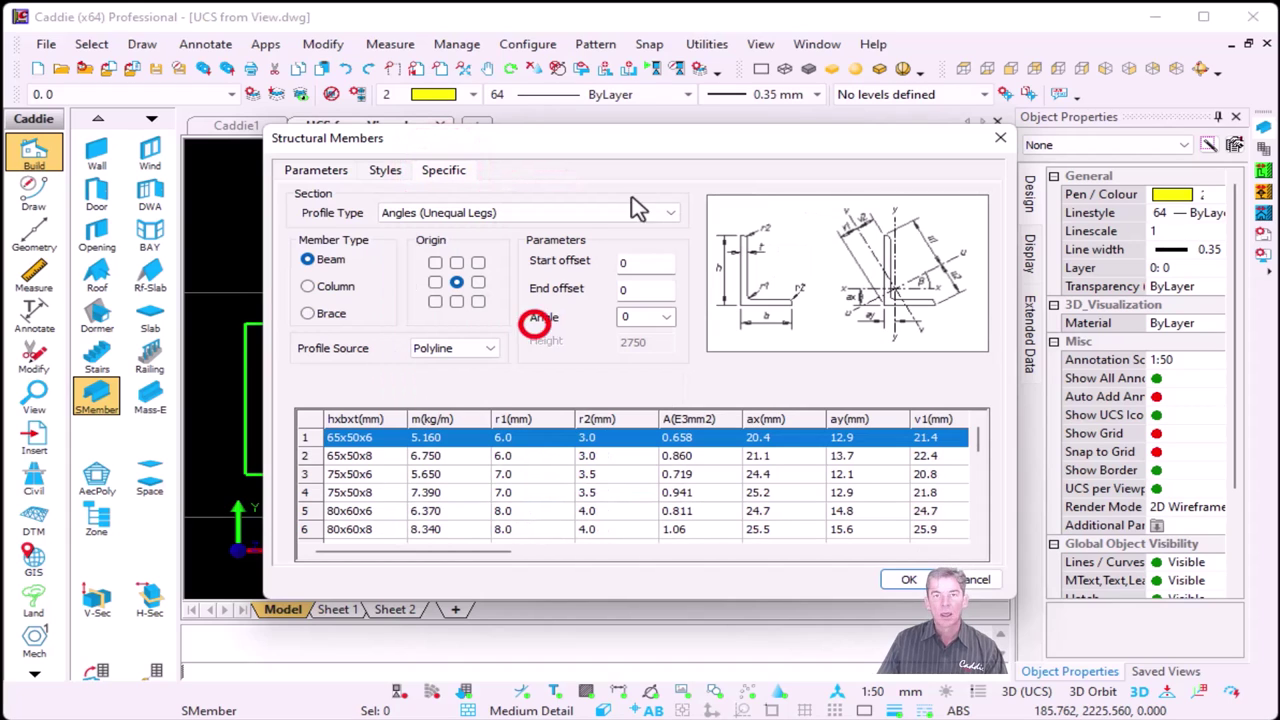
click(999, 140)
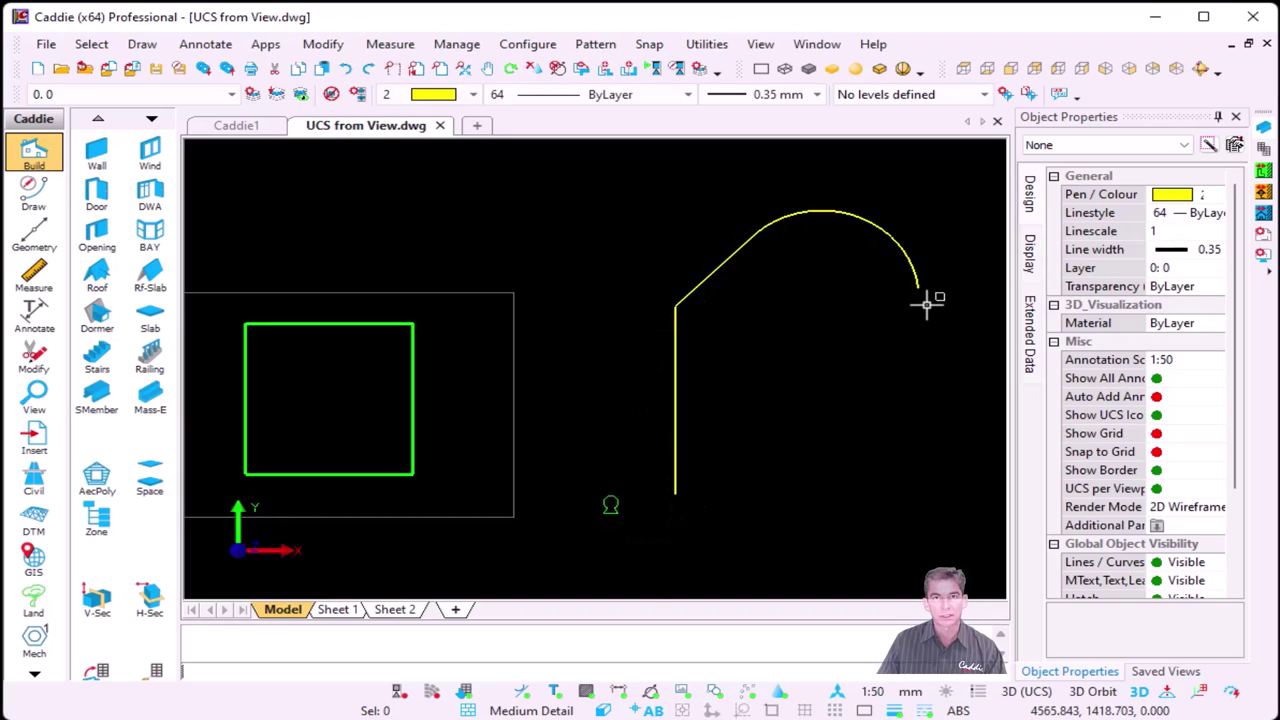
- Convert the keyhole-shaped polyline into structural member style sm1, picking its origin point
scroll(609, 515, up, 5)
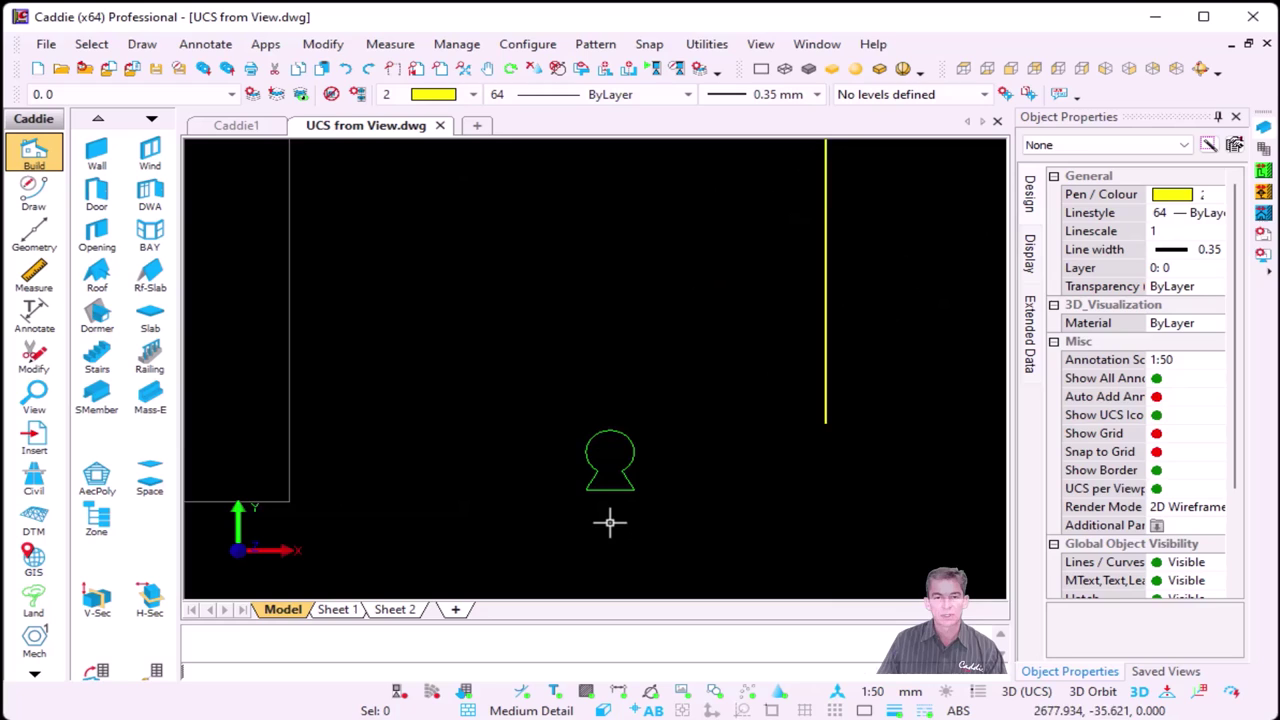
click(626, 460)
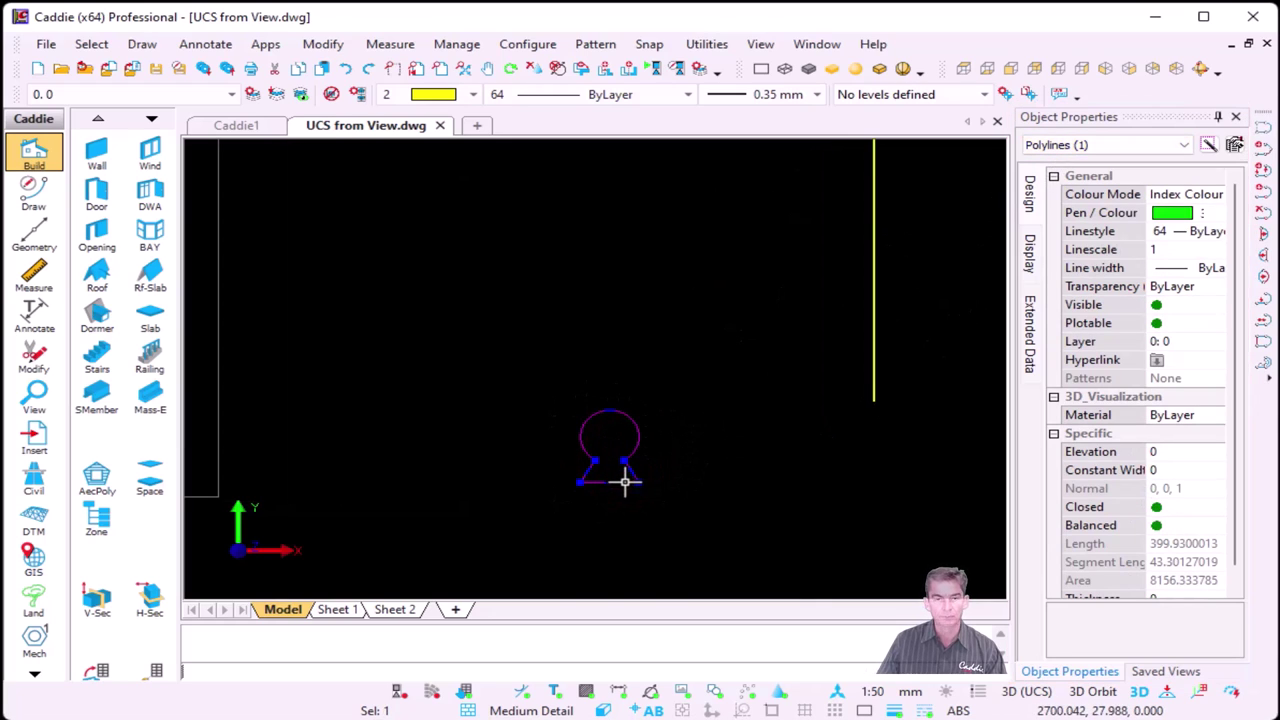
right_click(606, 436)
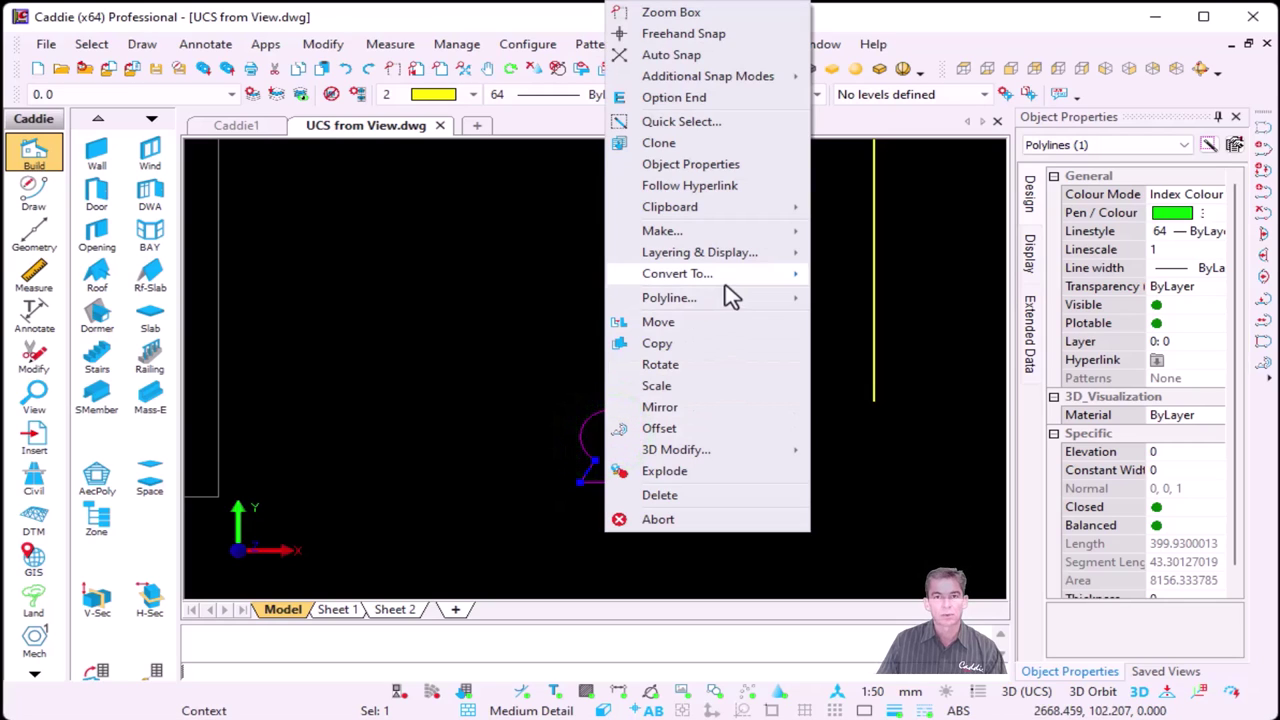
mouse_move(733, 283)
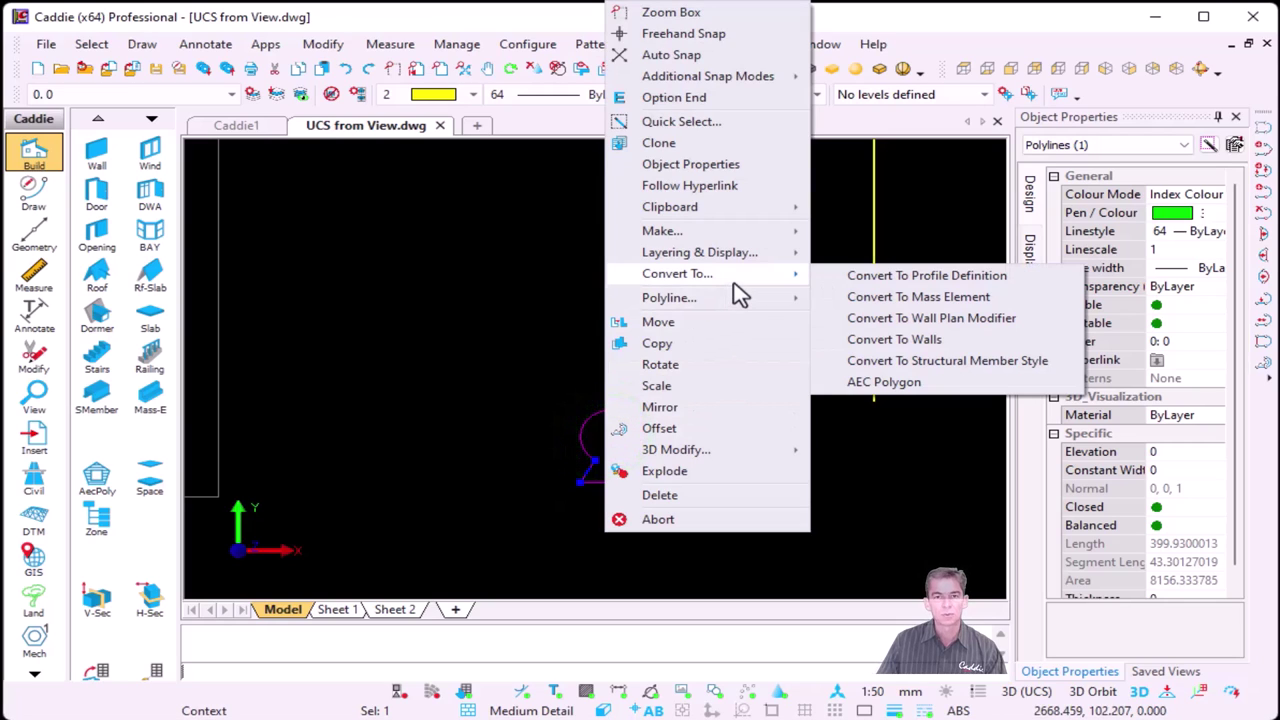
click(988, 364)
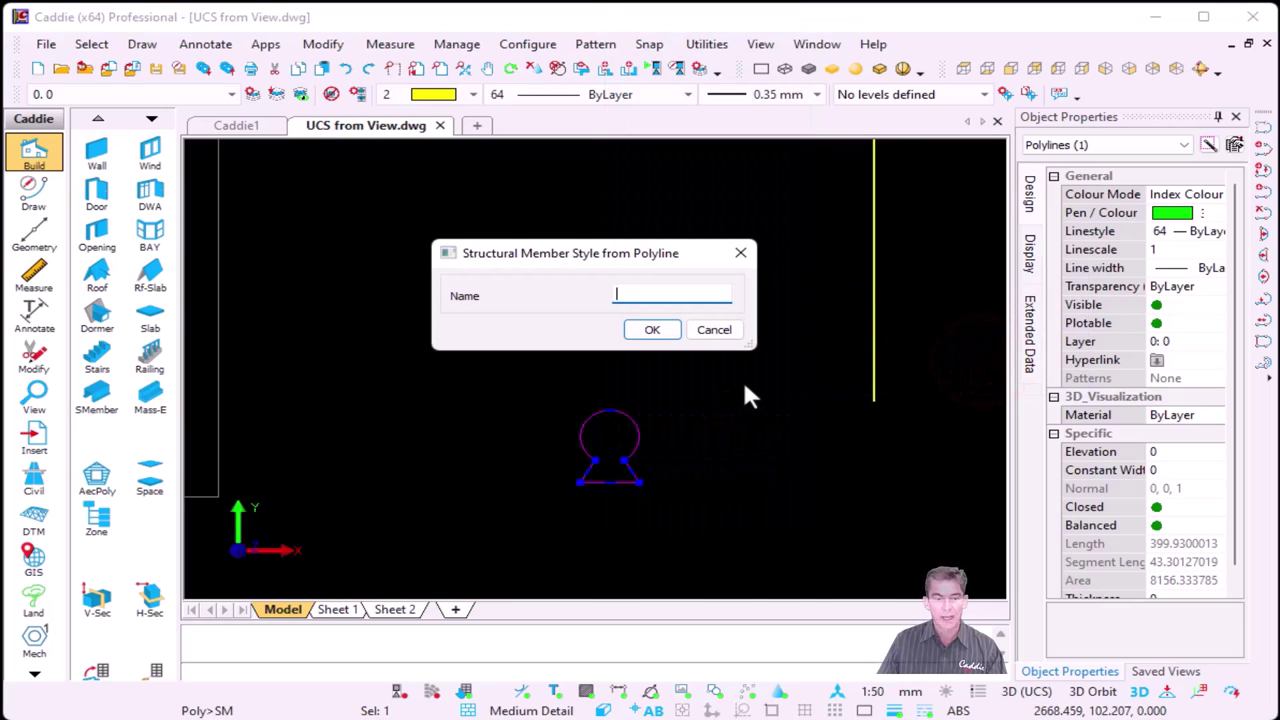
text(sm1)
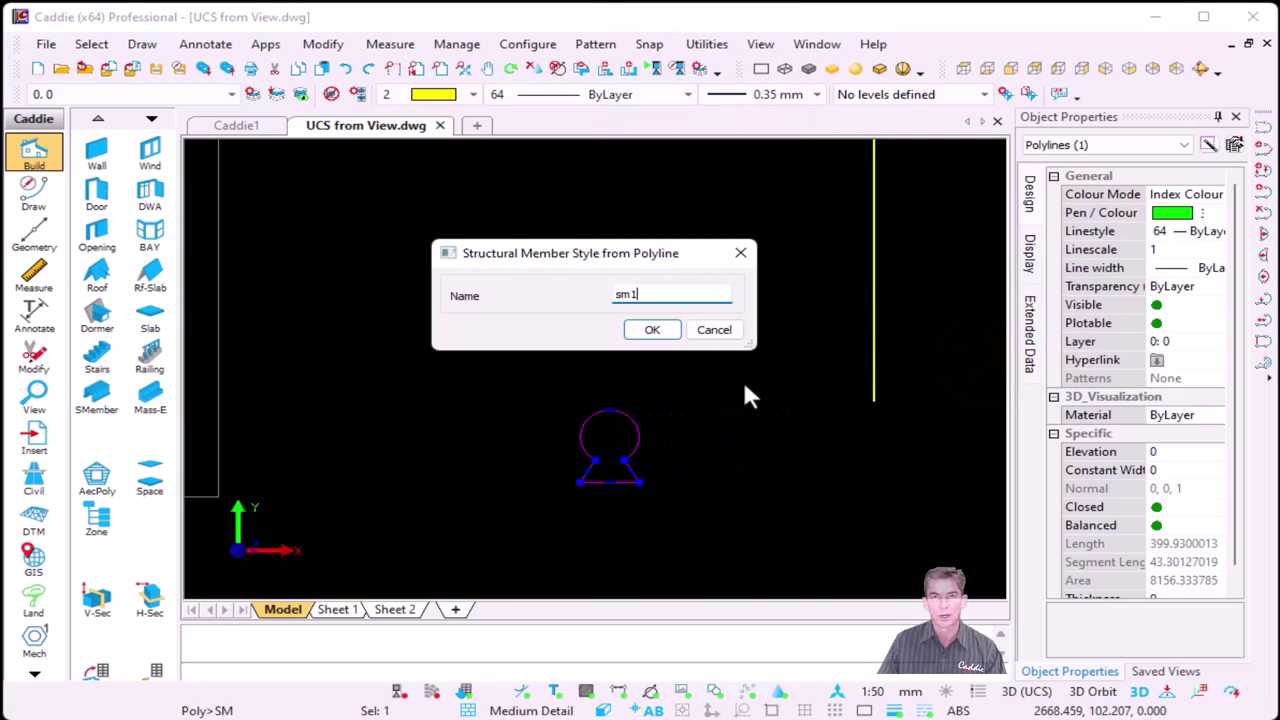
click(654, 330)
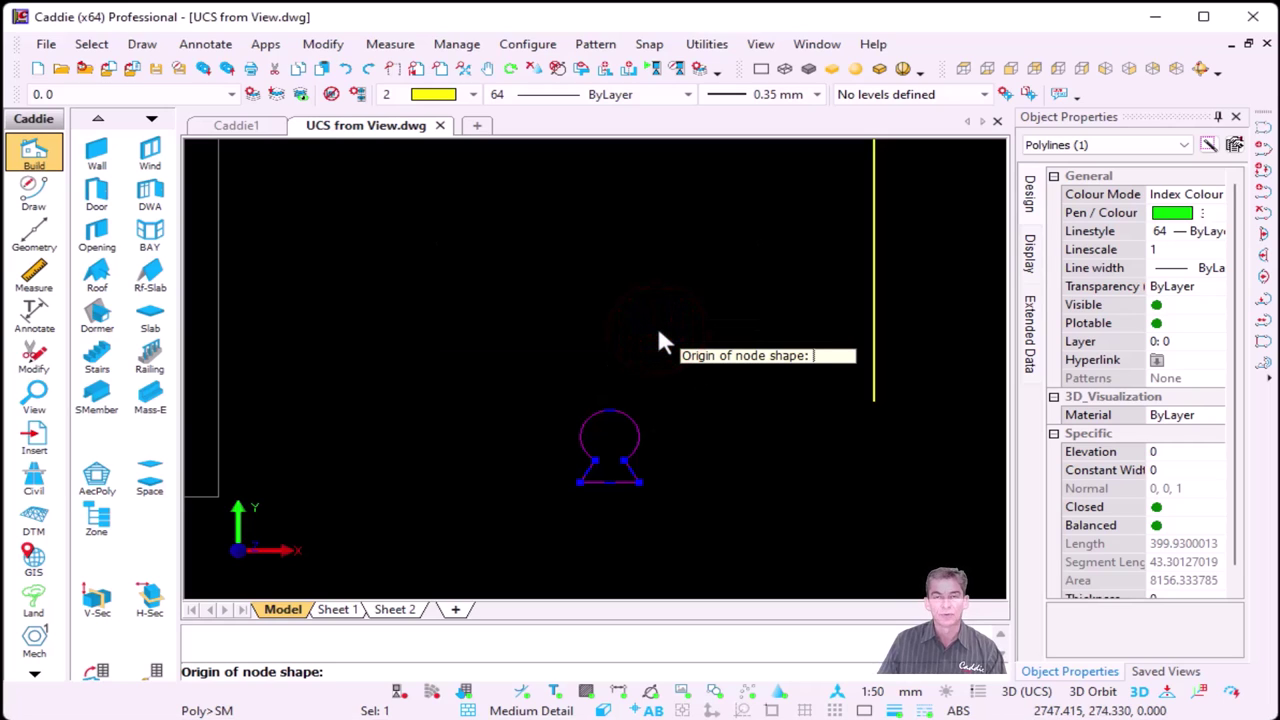
click(610, 445)
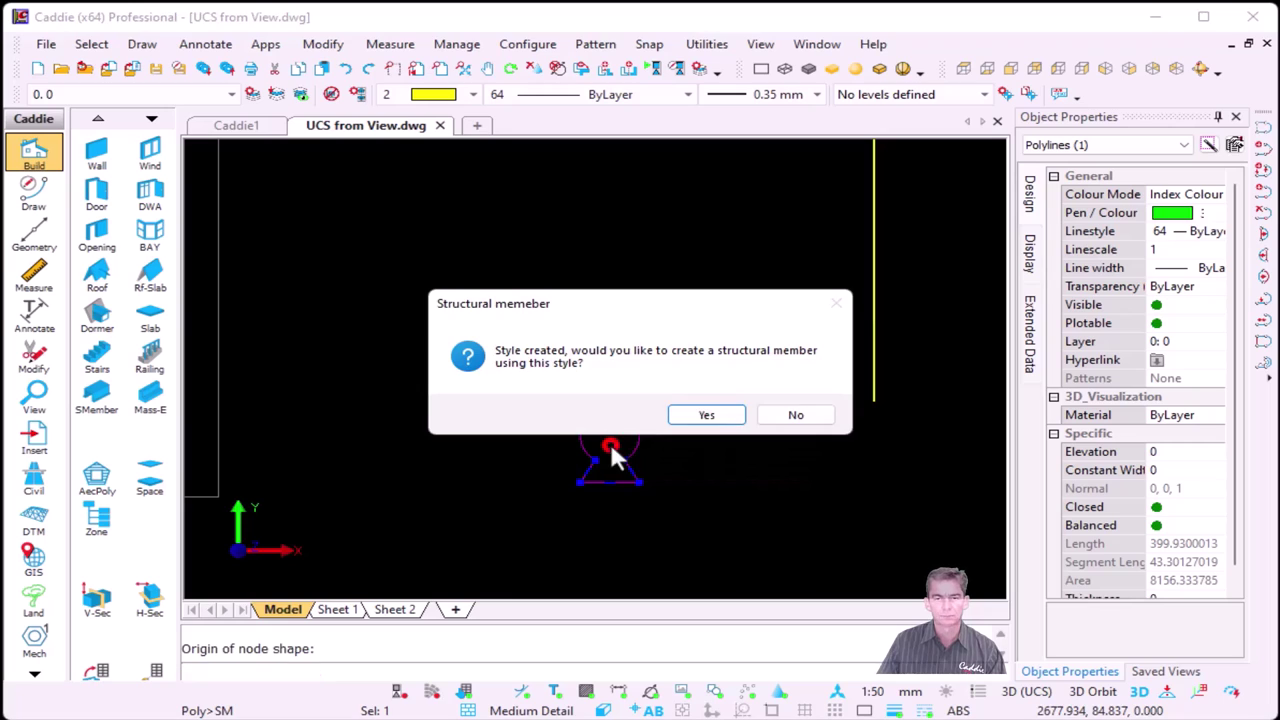
click(707, 415)
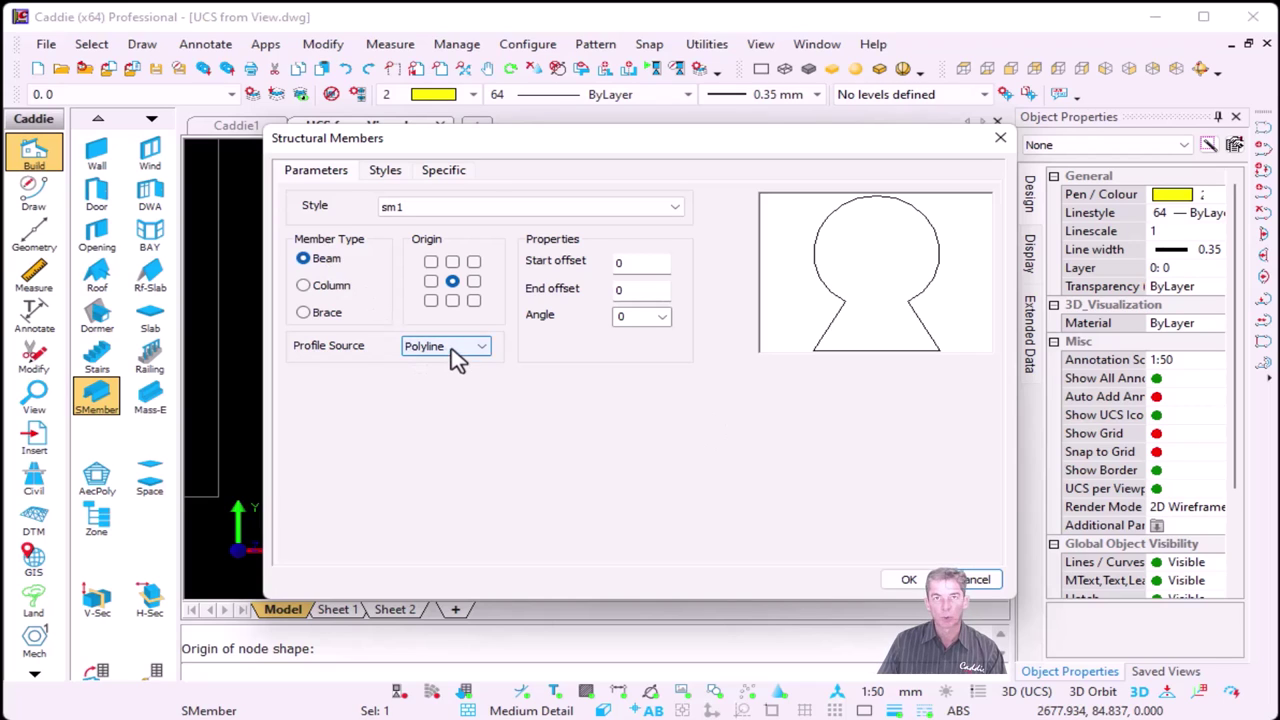
- Sweep an sm1 member along the yellow line-and-arc path and orbit to inspect it
click(908, 579)
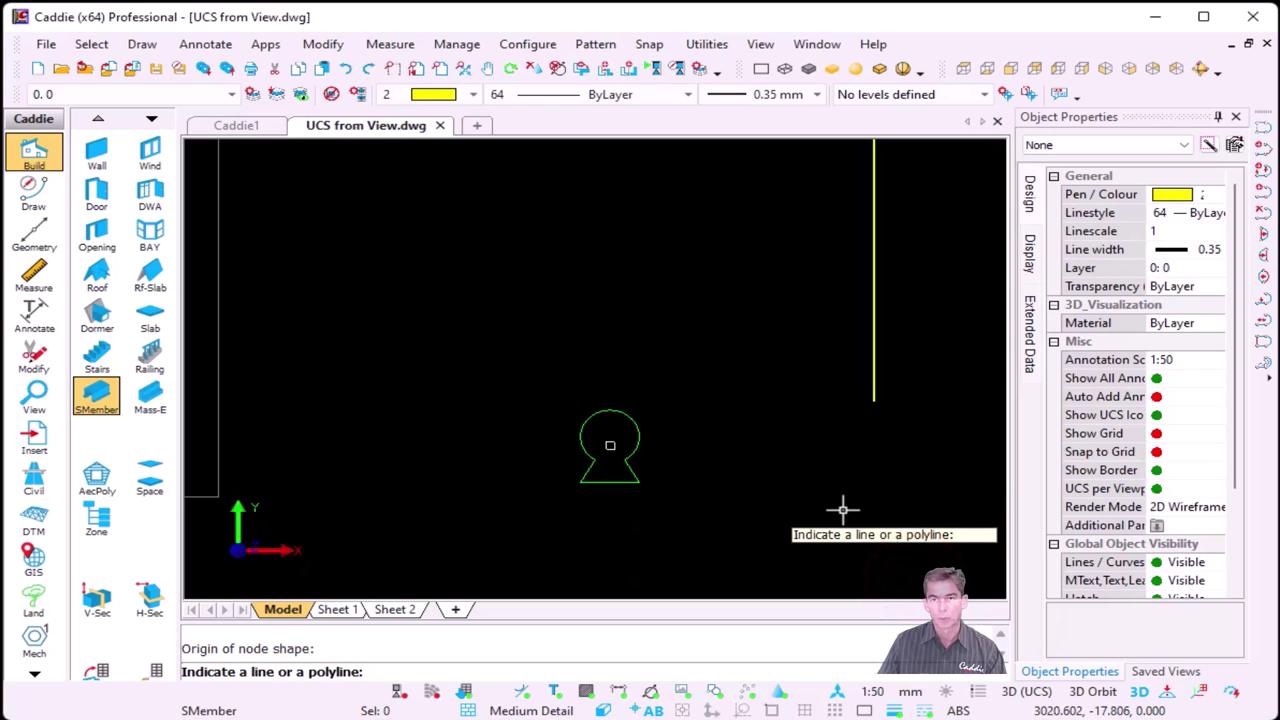
click(872, 393)
scroll(836, 462, down, 3)
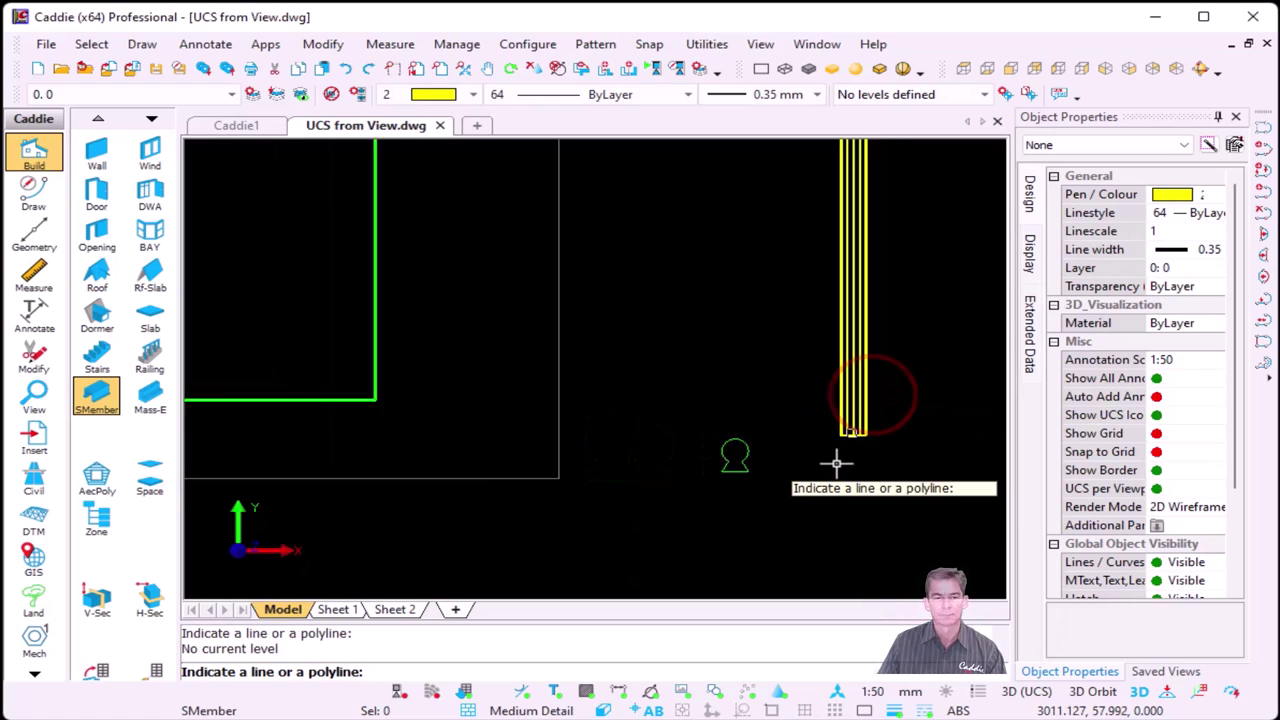
scroll(691, 543, down, 3)
key(Escape)
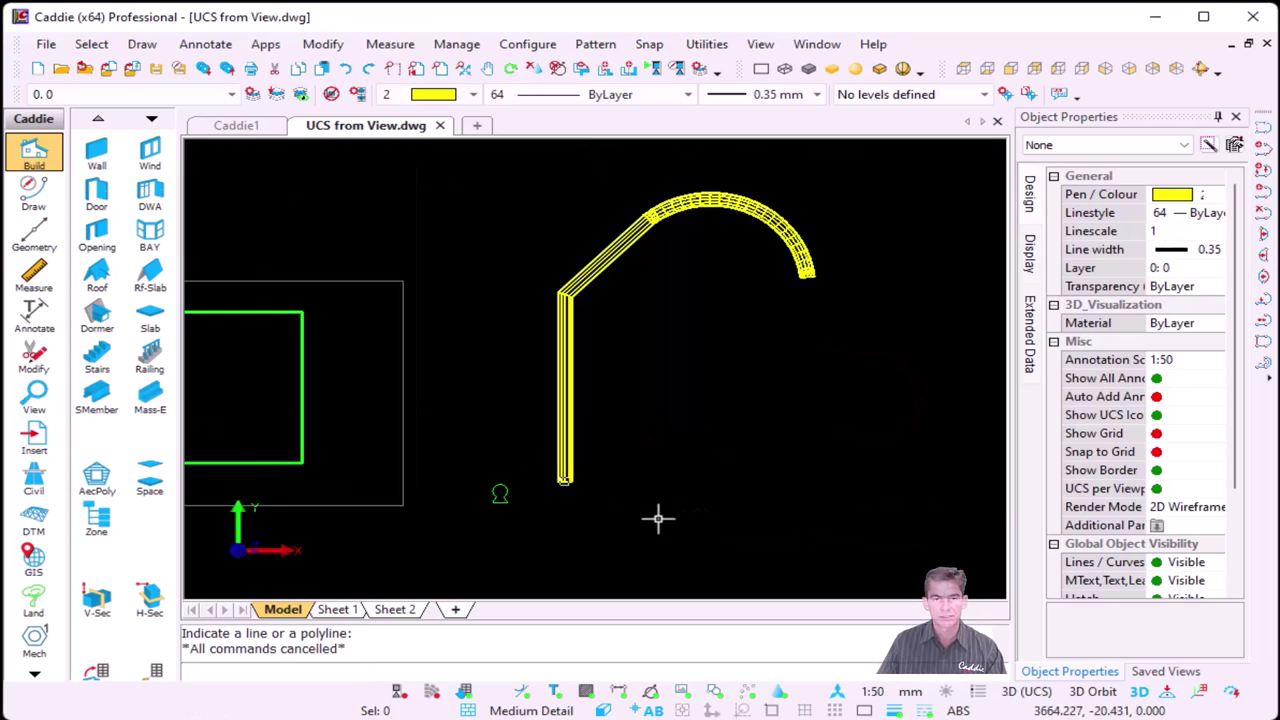
mouse_move(623, 515)
mouse_down()
mouse_move(603, 400)
mouse_move(623, 423)
mouse_move(586, 426)
mouse_move(640, 425)
mouse_up()
scroll(655, 406, up, 3)
scroll(655, 406, down, 2)
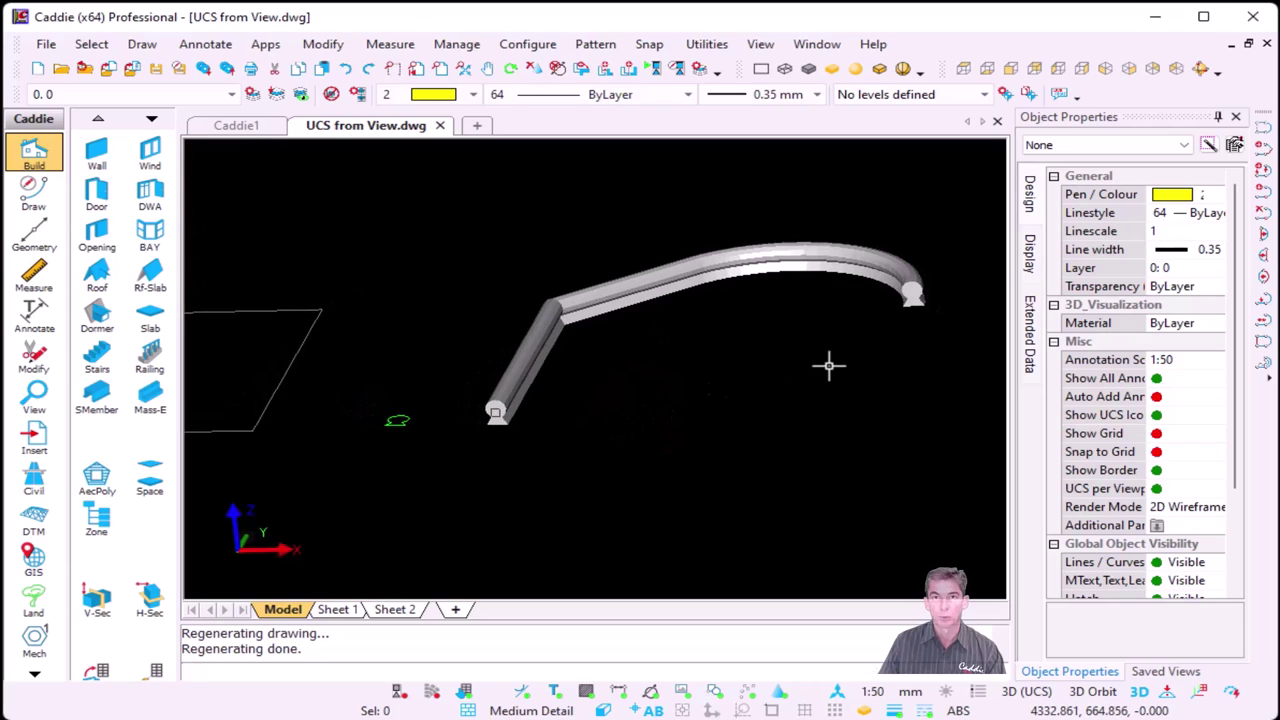
drag(791, 411, 511, 402)
- Mirror a copy of the curved member at a 90° angle beside the original
click(485, 408)
right_click(630, 278)
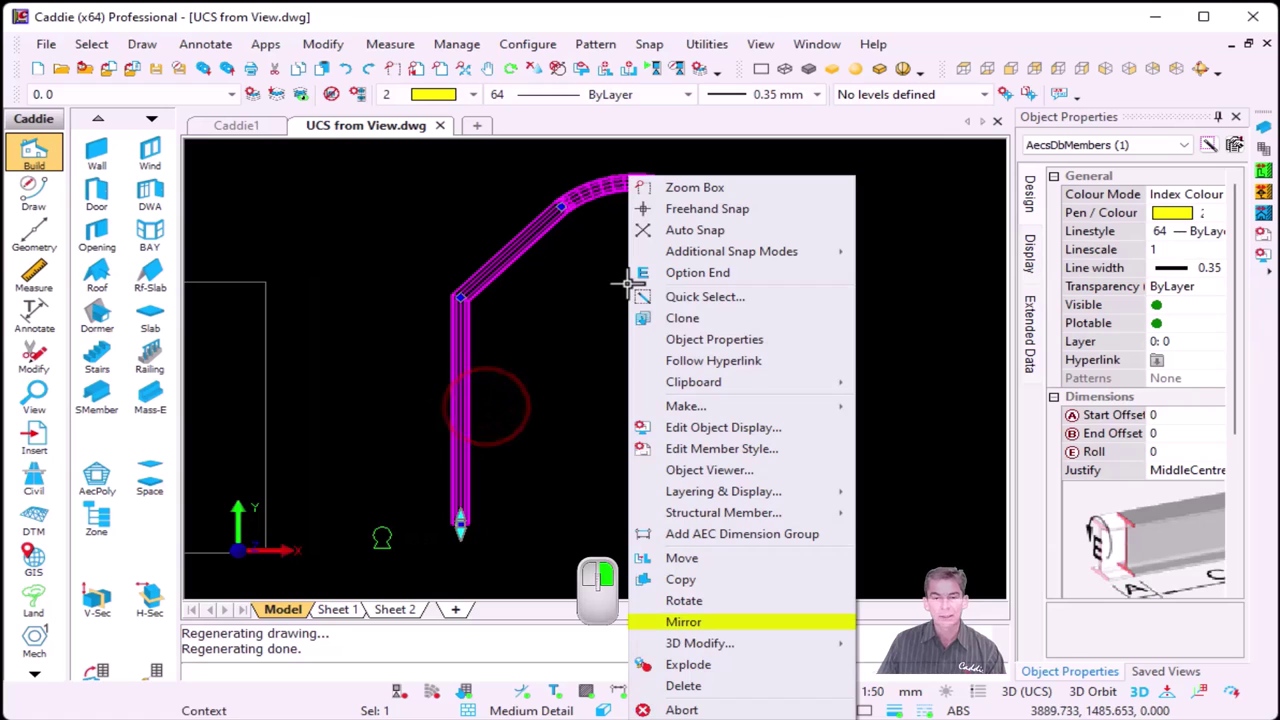
click(752, 624)
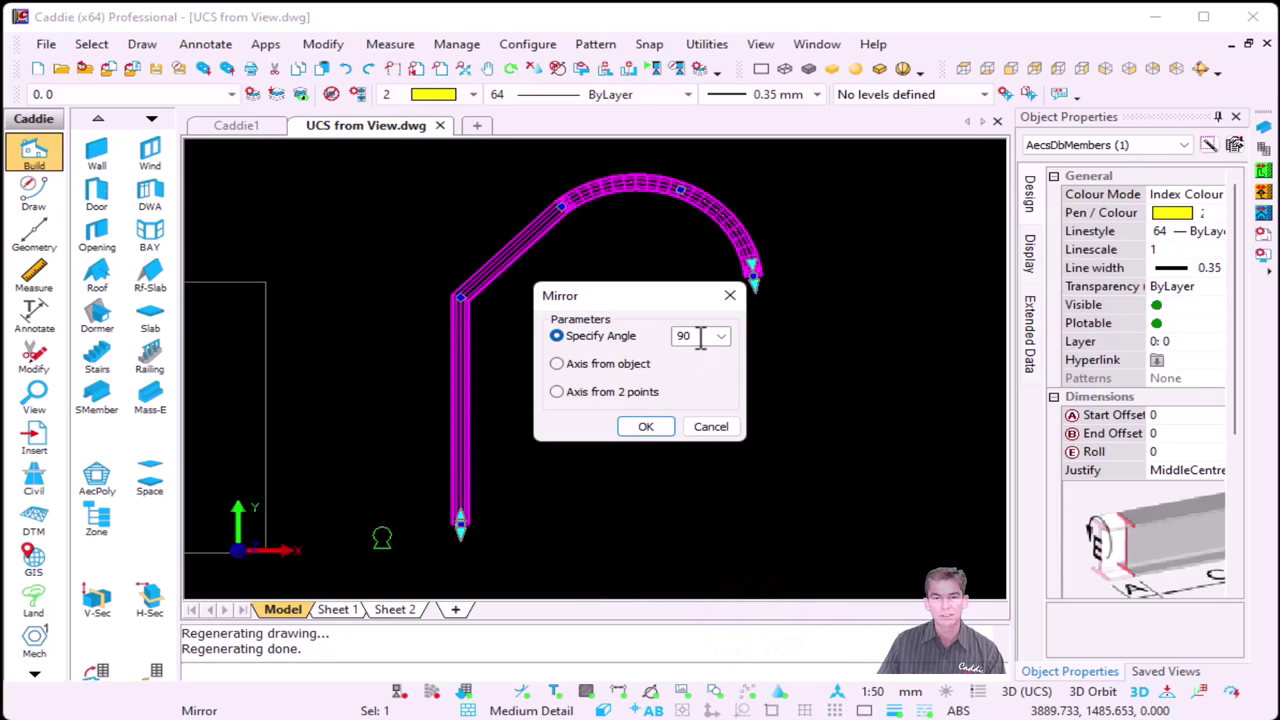
click(652, 428)
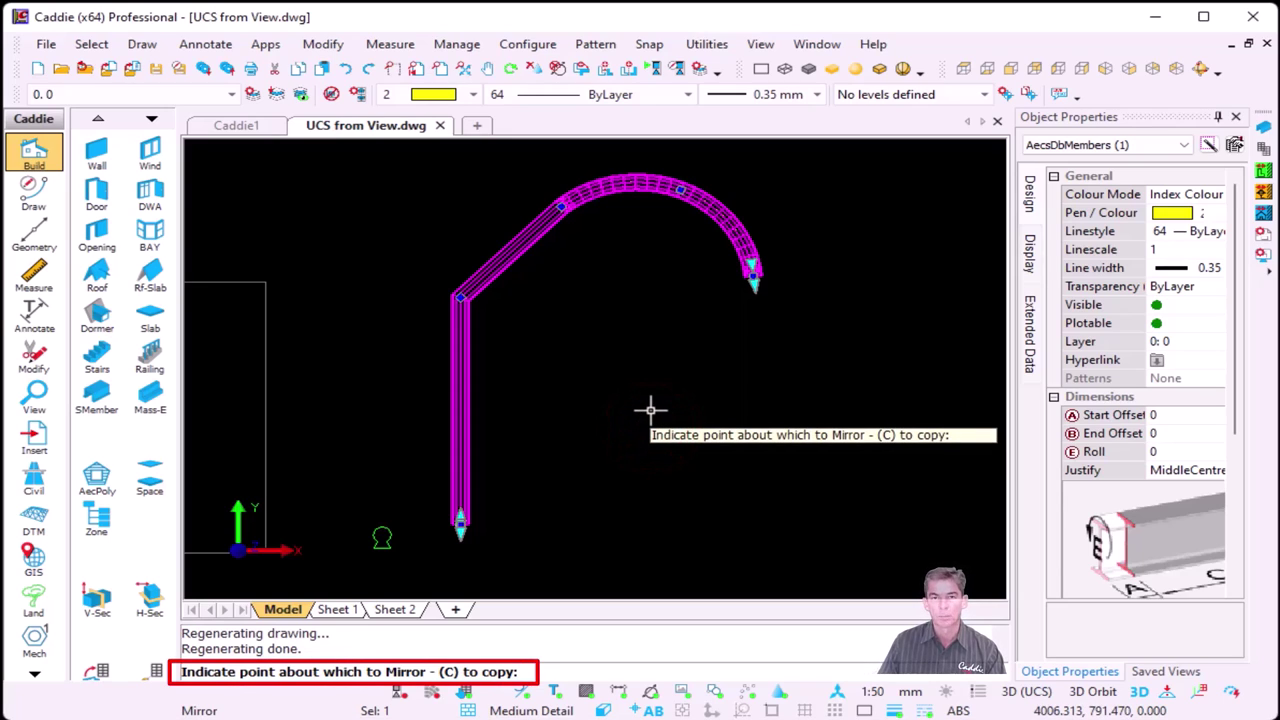
key(c)
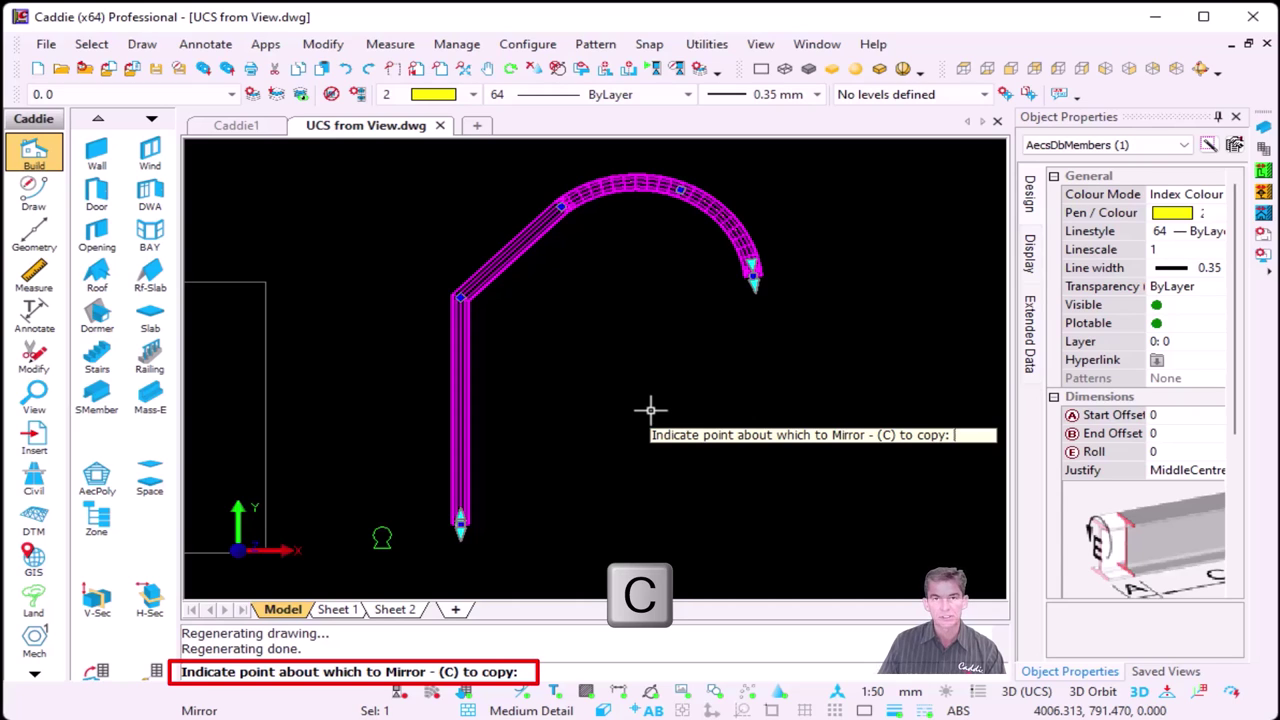
click(819, 278)
middle_drag(777, 383, 503, 389)
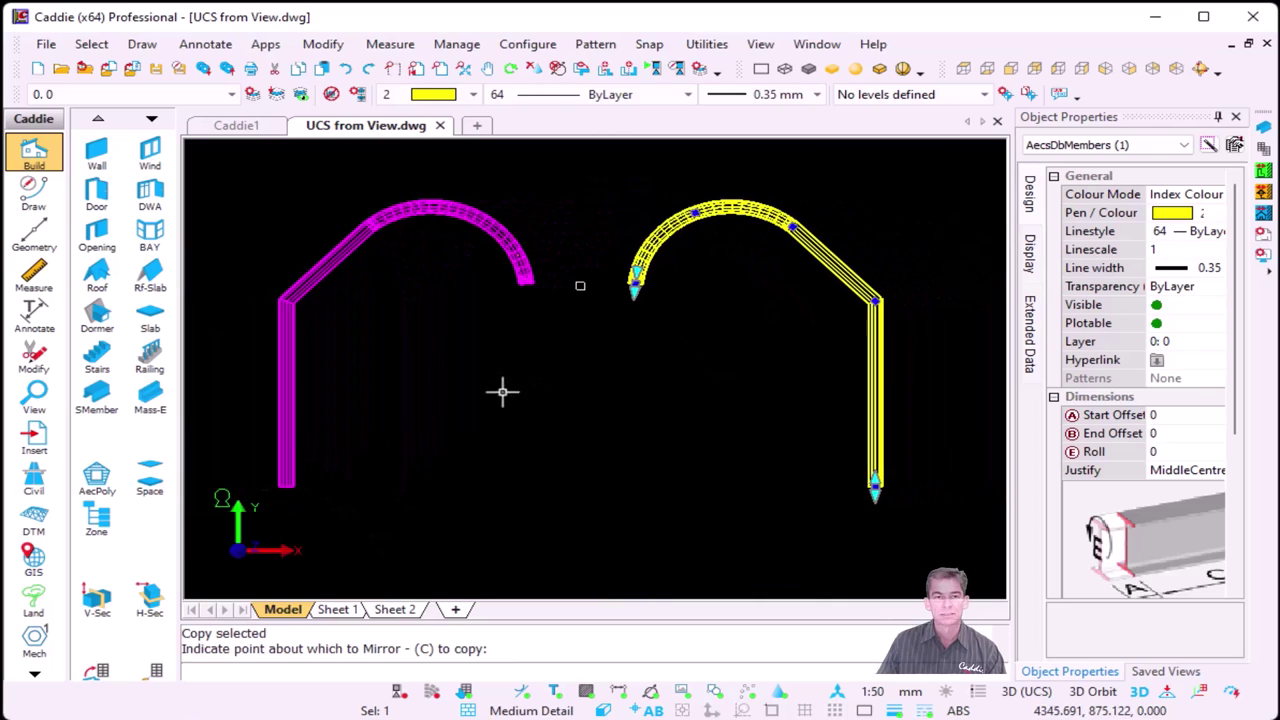
mouse_move(521, 497)
shift+middle_down()
mouse_move(537, 423)
mouse_move(554, 411)
shift+middle_up()
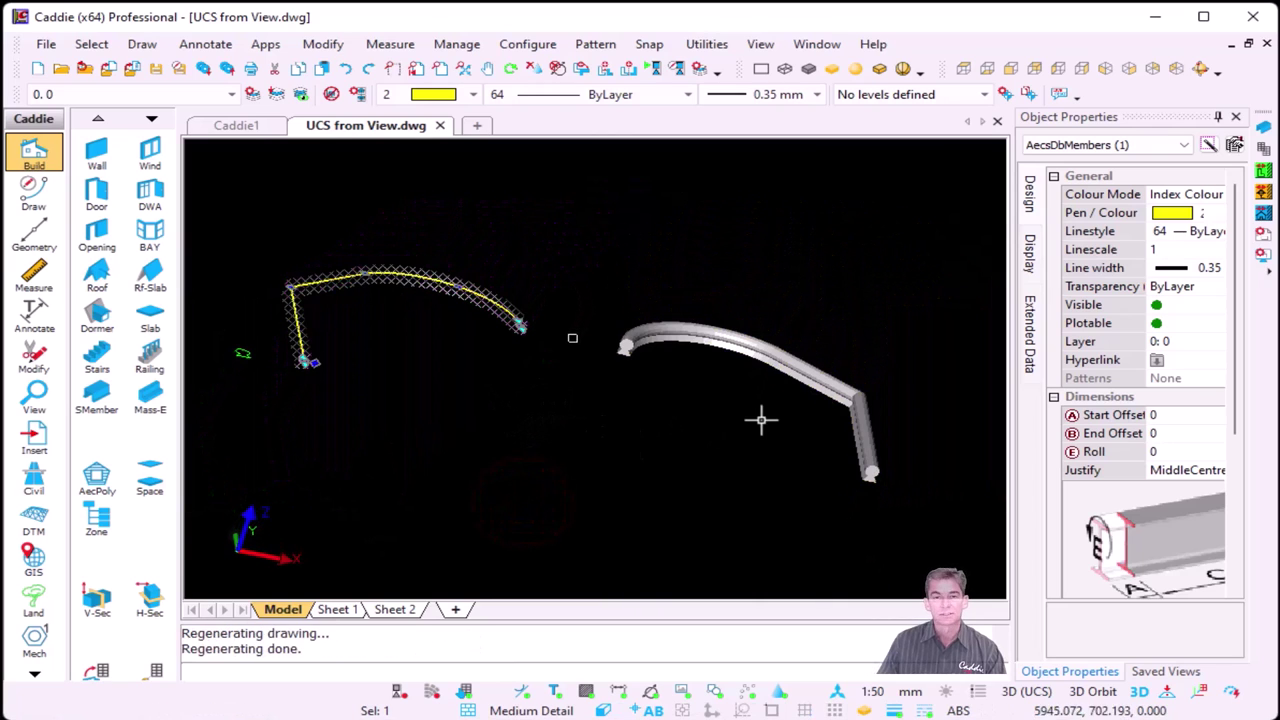
shift+middle_drag(768, 410, 760, 371)
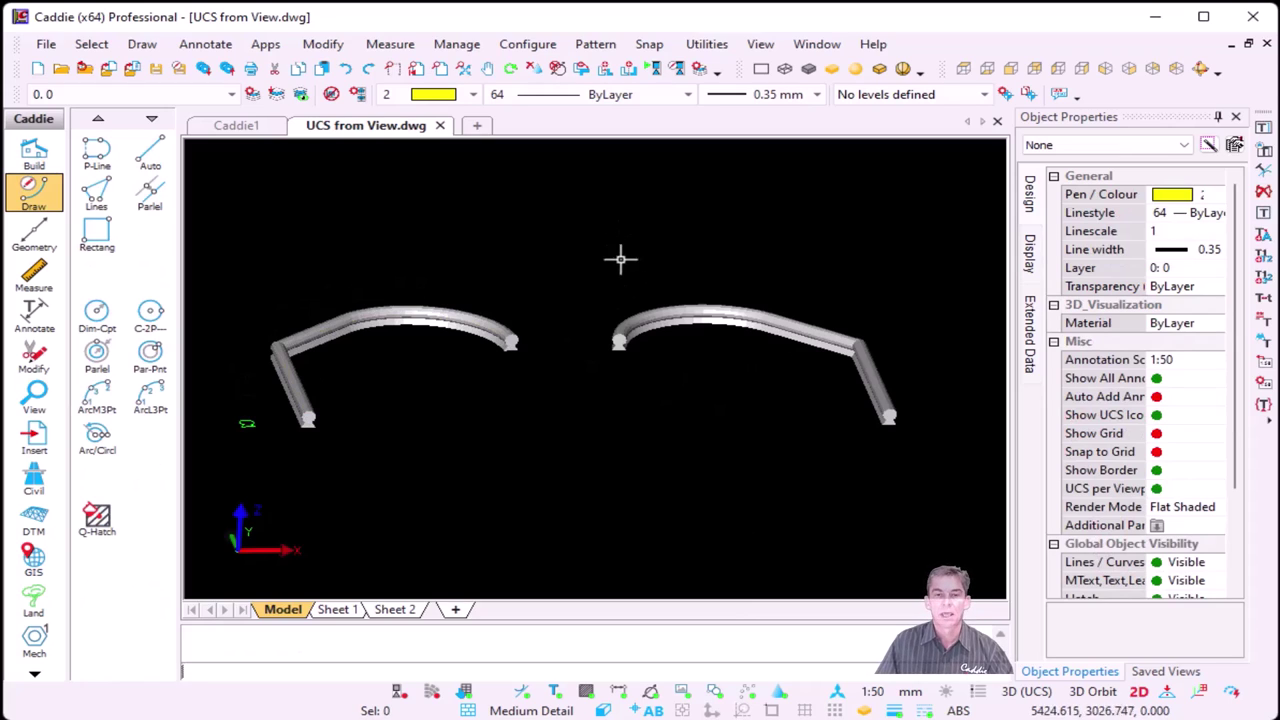
- Set the UCS from the current view
right_click(567, 240)
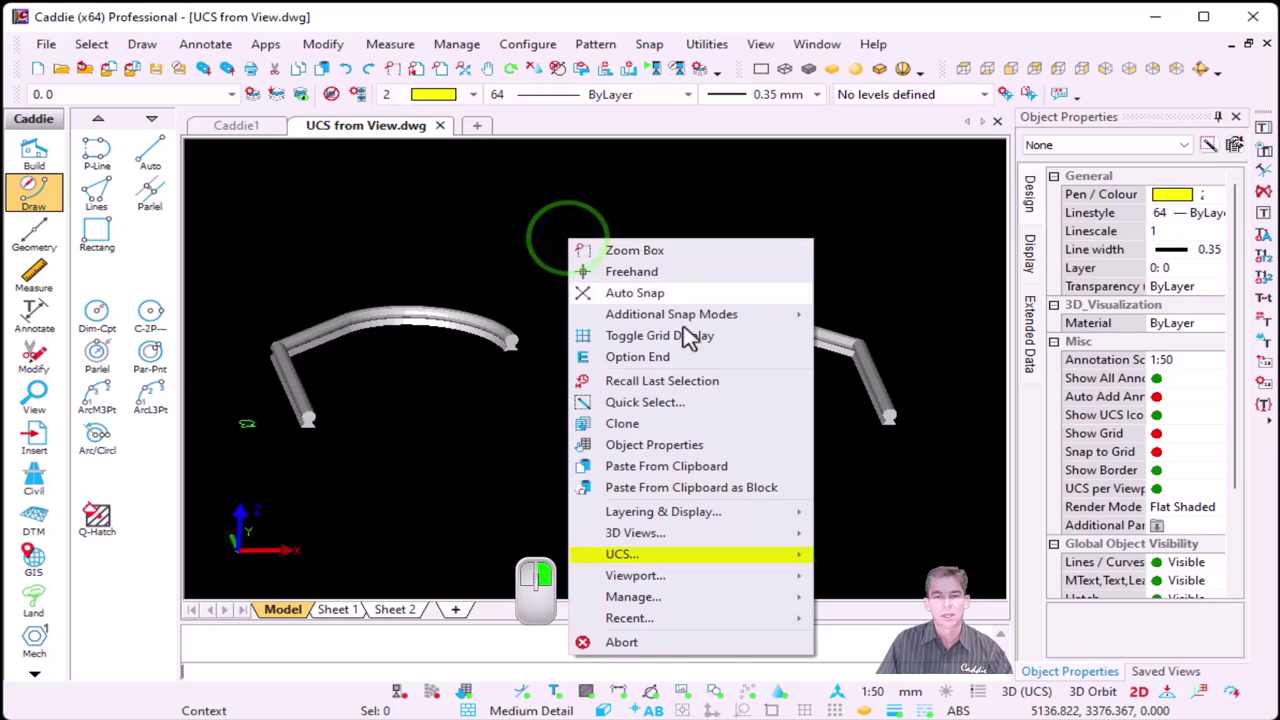
mouse_move(737, 568)
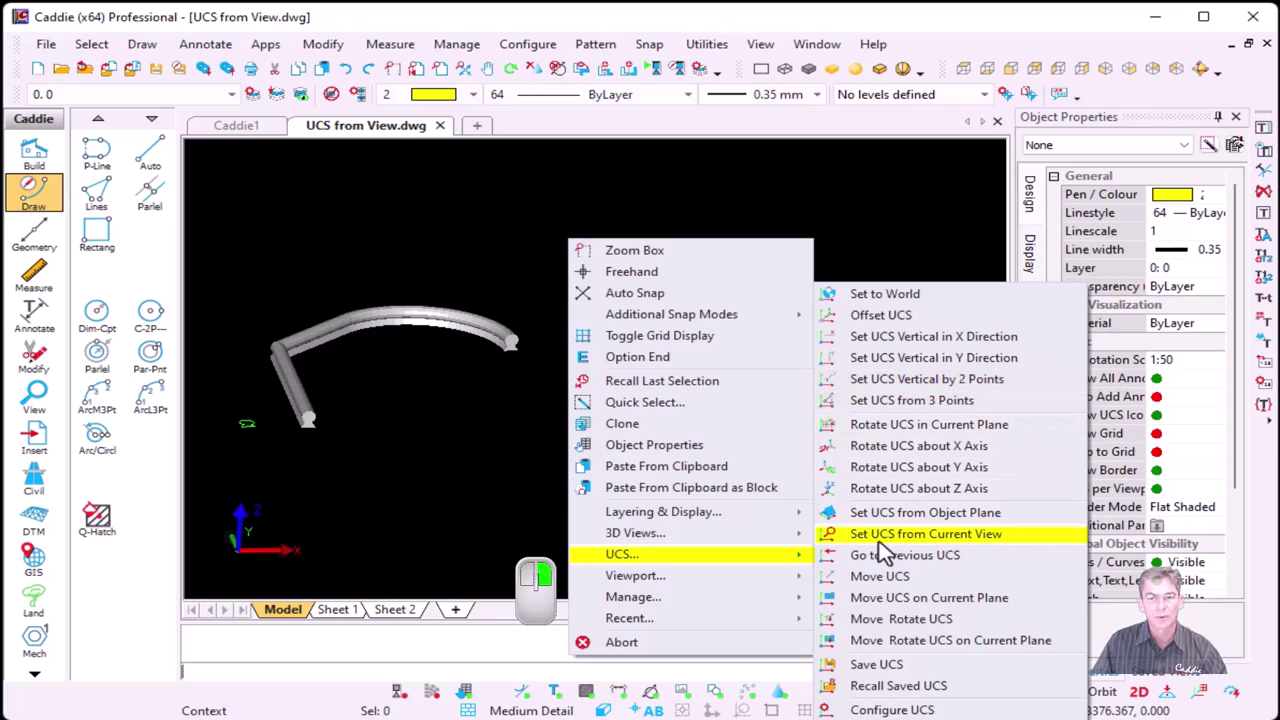
click(999, 536)
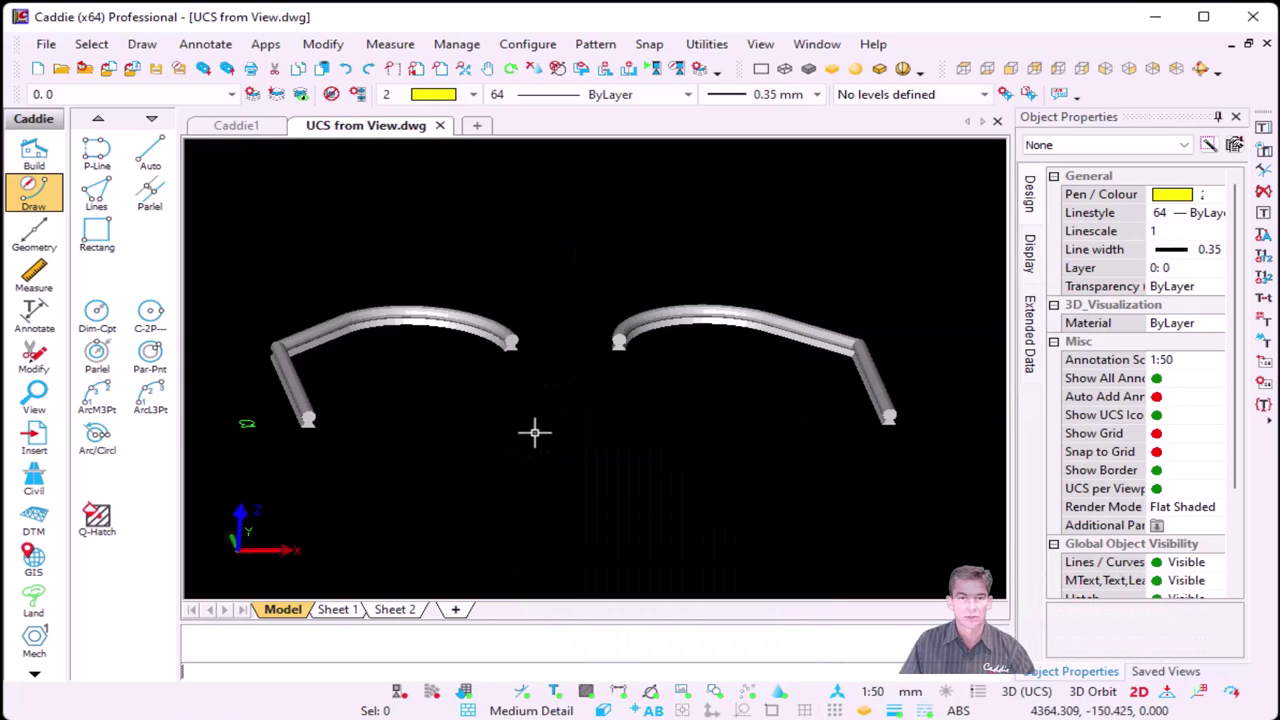
- Orbit to the box, turn on perspective, and realign the UCS to the new view
middle_drag(531, 431, 836, 432)
scroll(586, 429, up, 2)
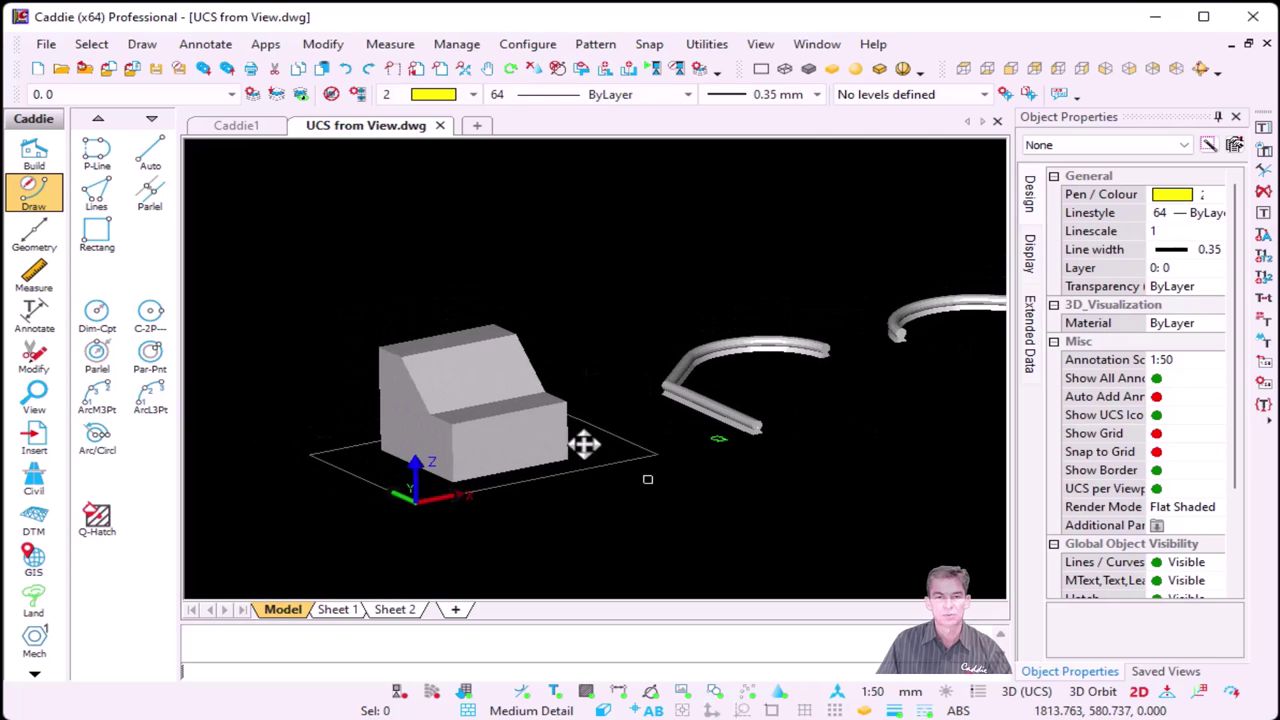
click(601, 710)
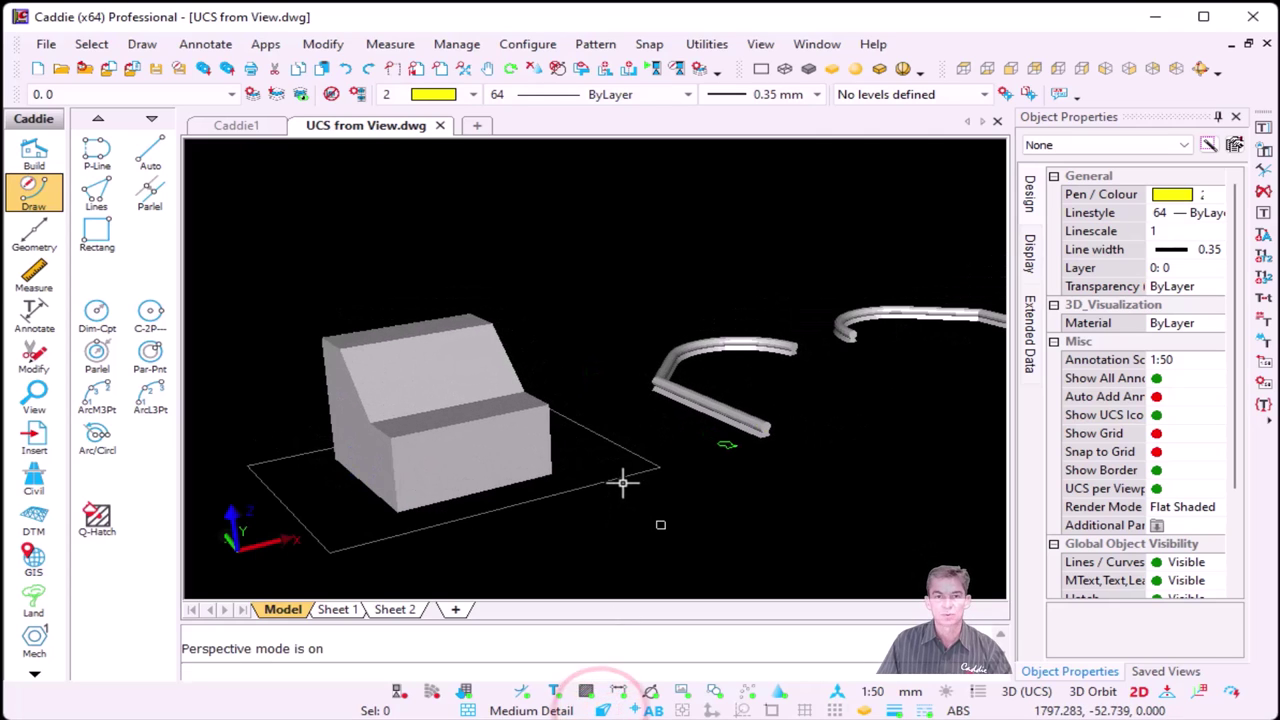
middle_drag(620, 486, 618, 459)
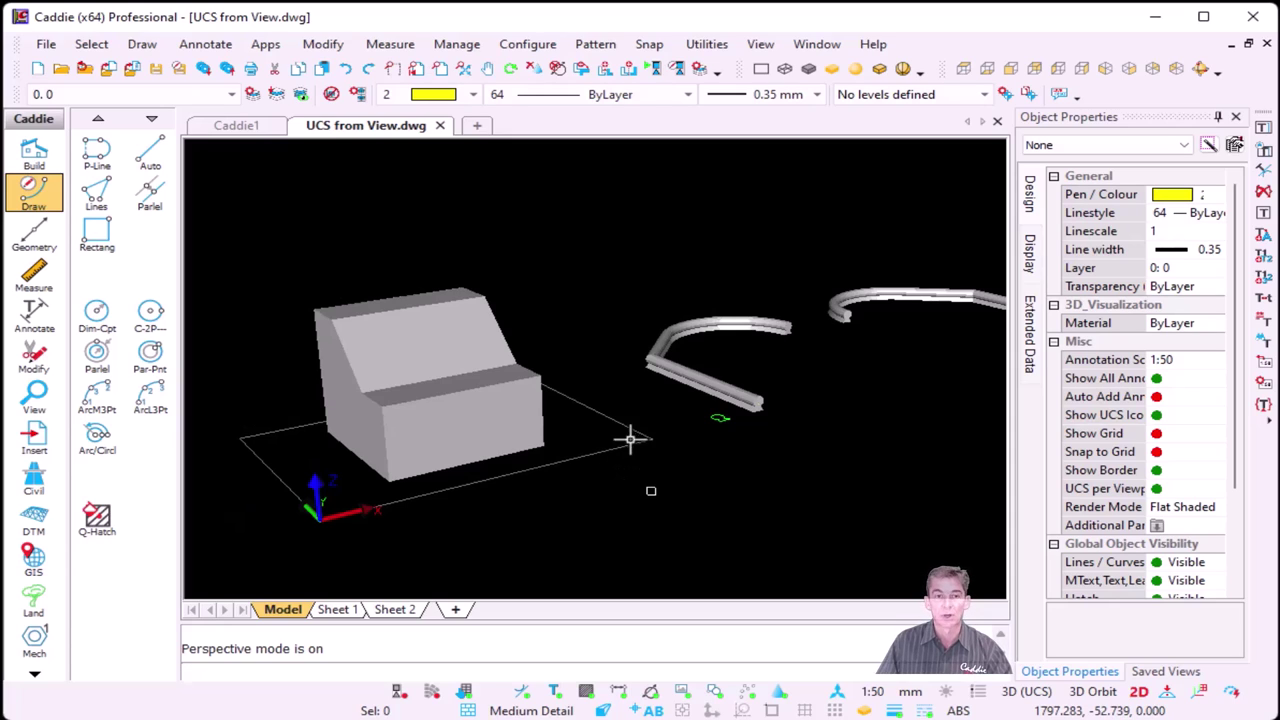
right_click(542, 201)
mouse_move(700, 518)
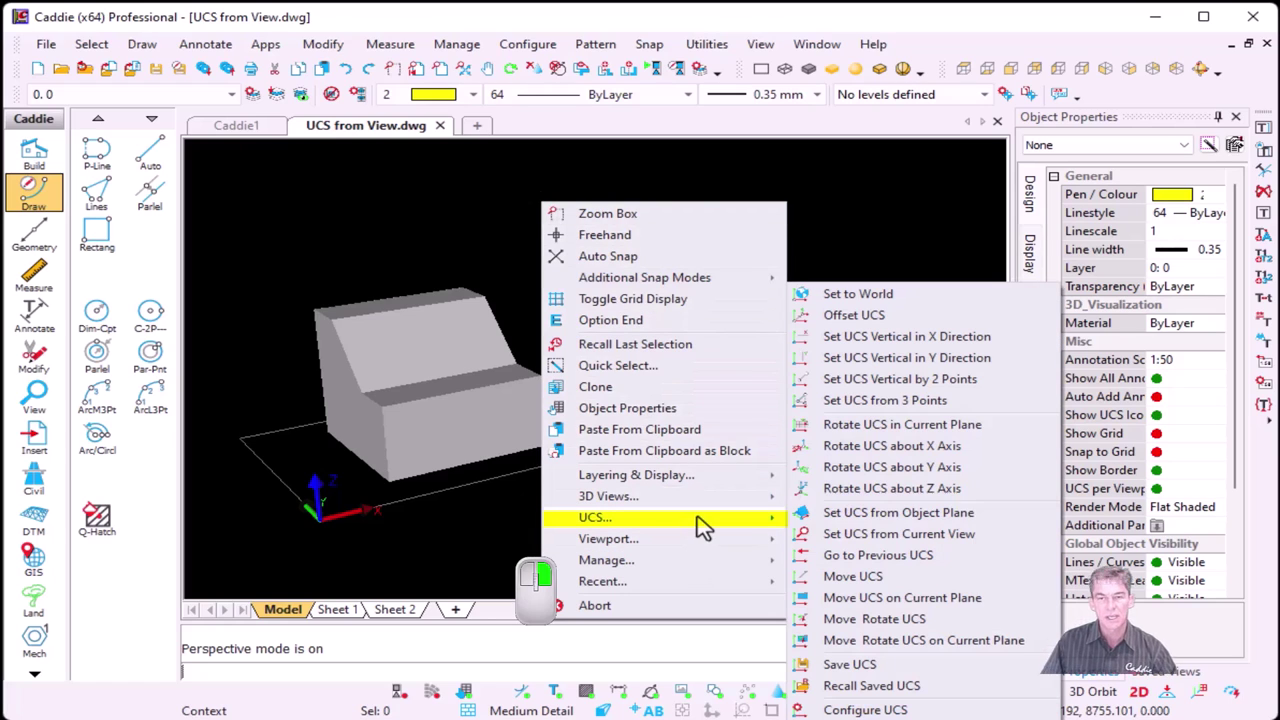
click(918, 536)
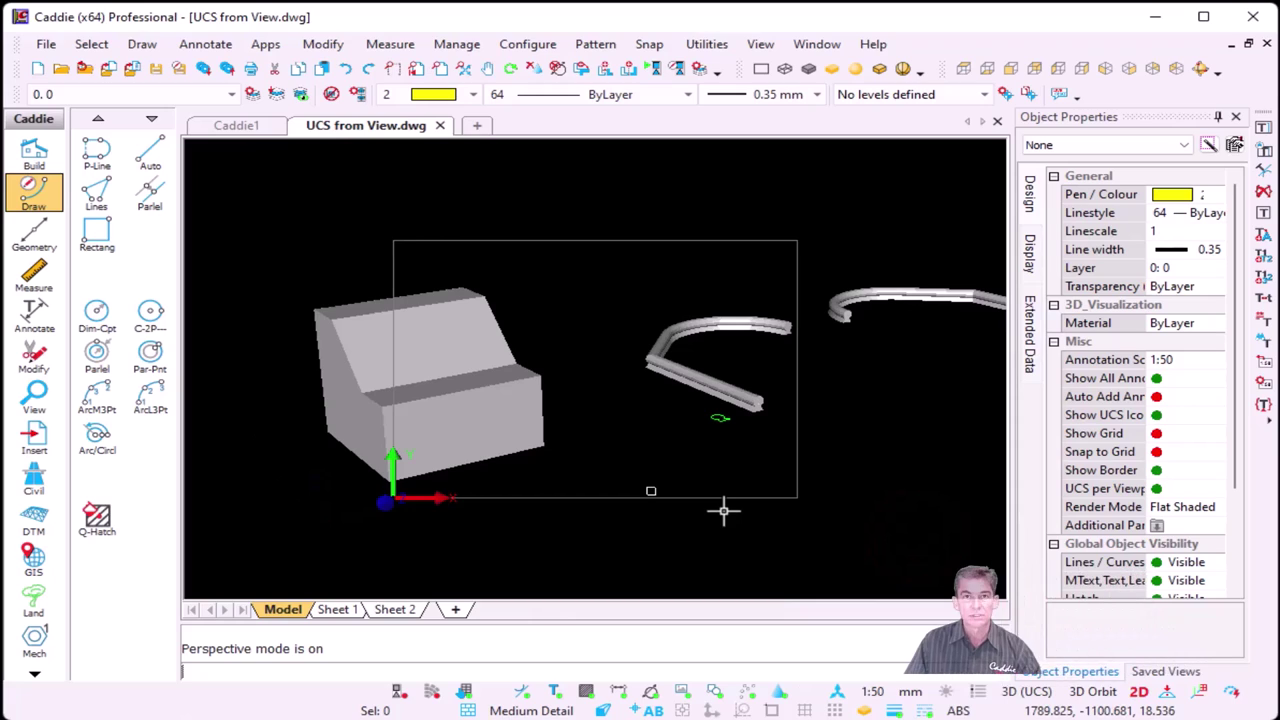
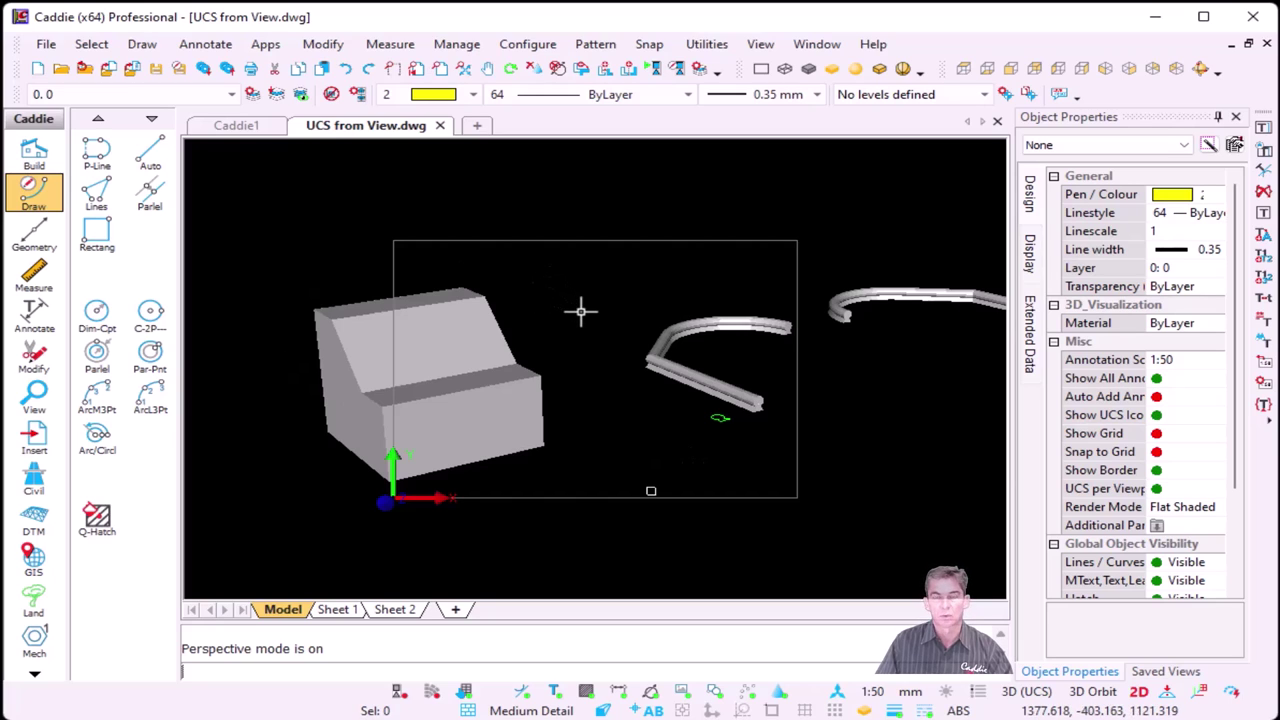
- Draw a leader from below pointing to the bent pipe, labelled SM1
click(34, 312)
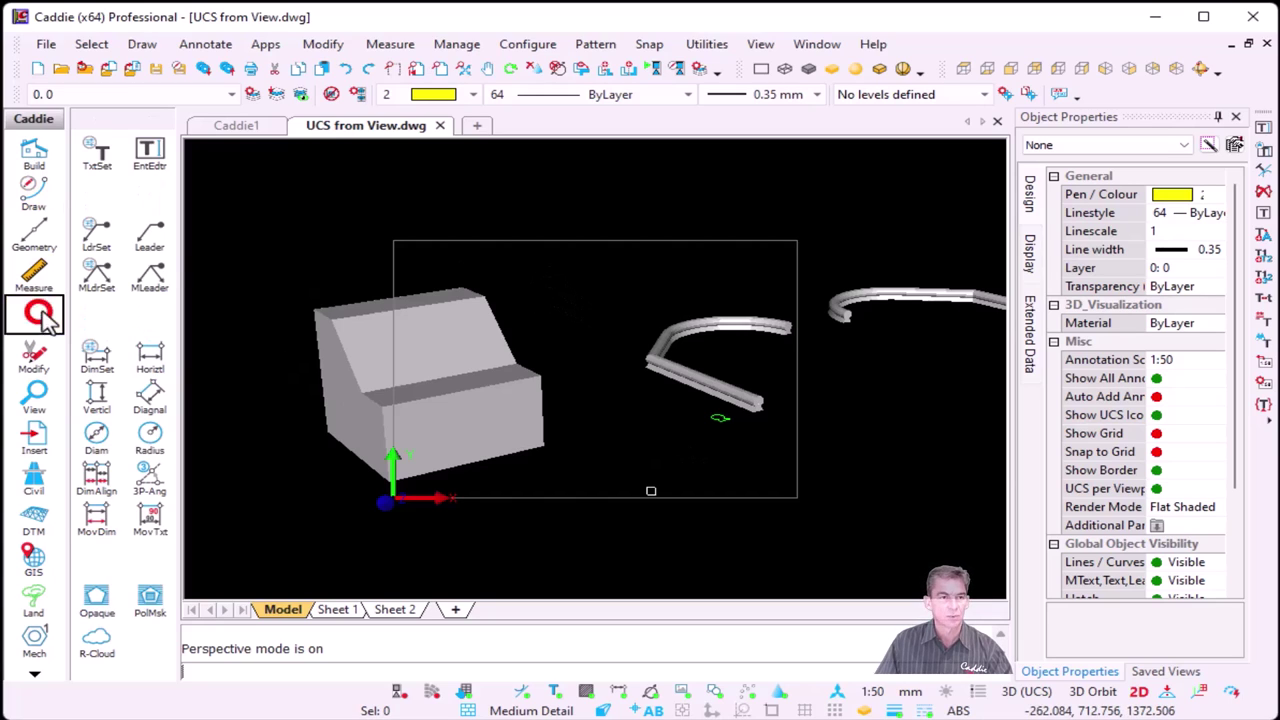
click(150, 236)
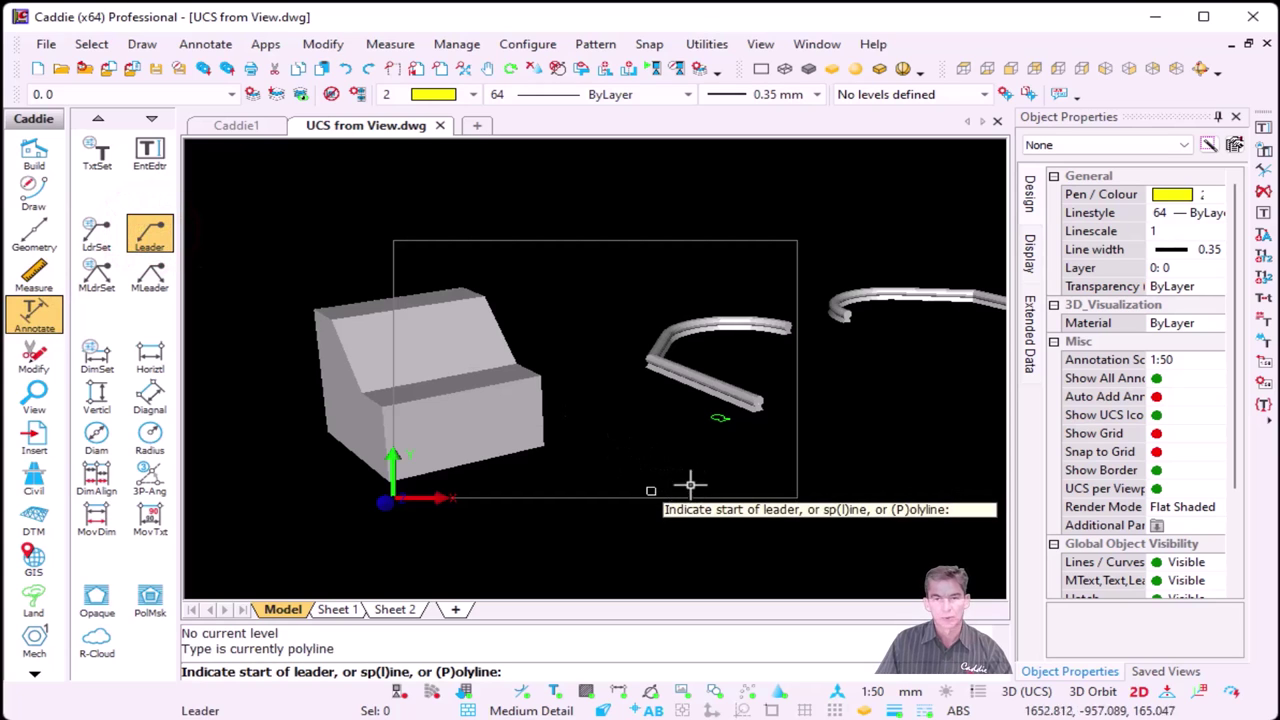
click(737, 497)
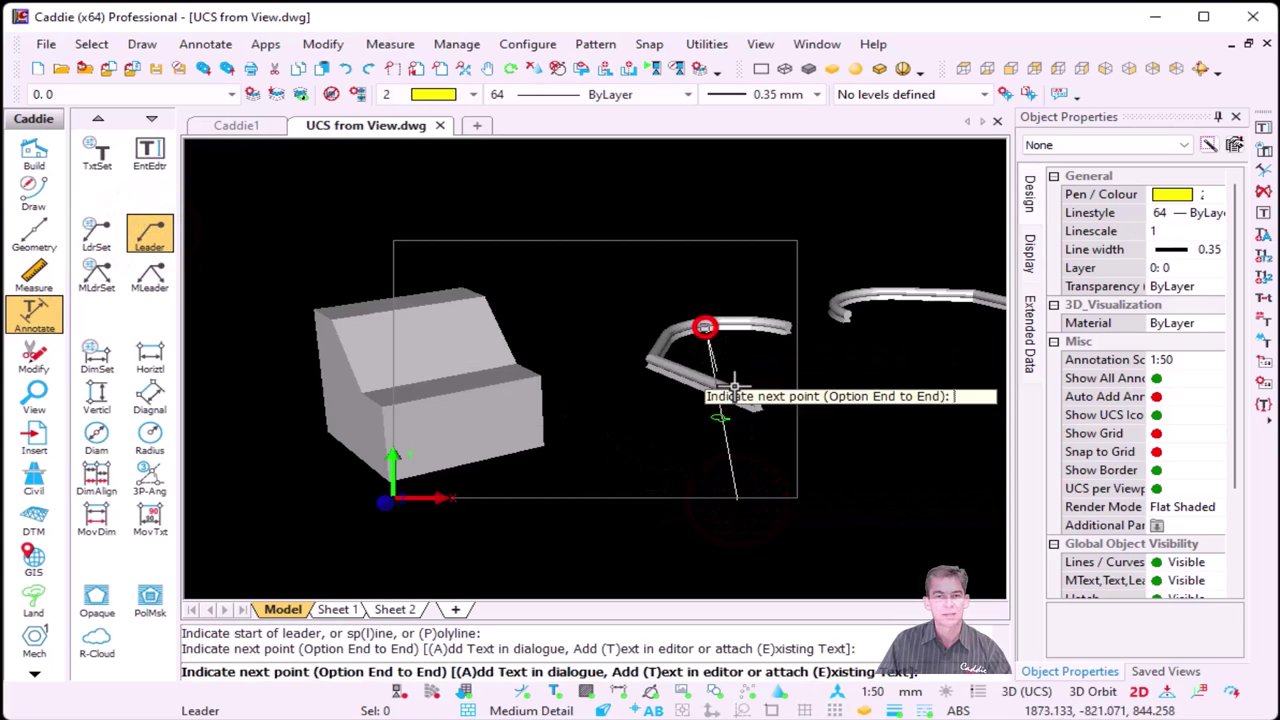
click(738, 388)
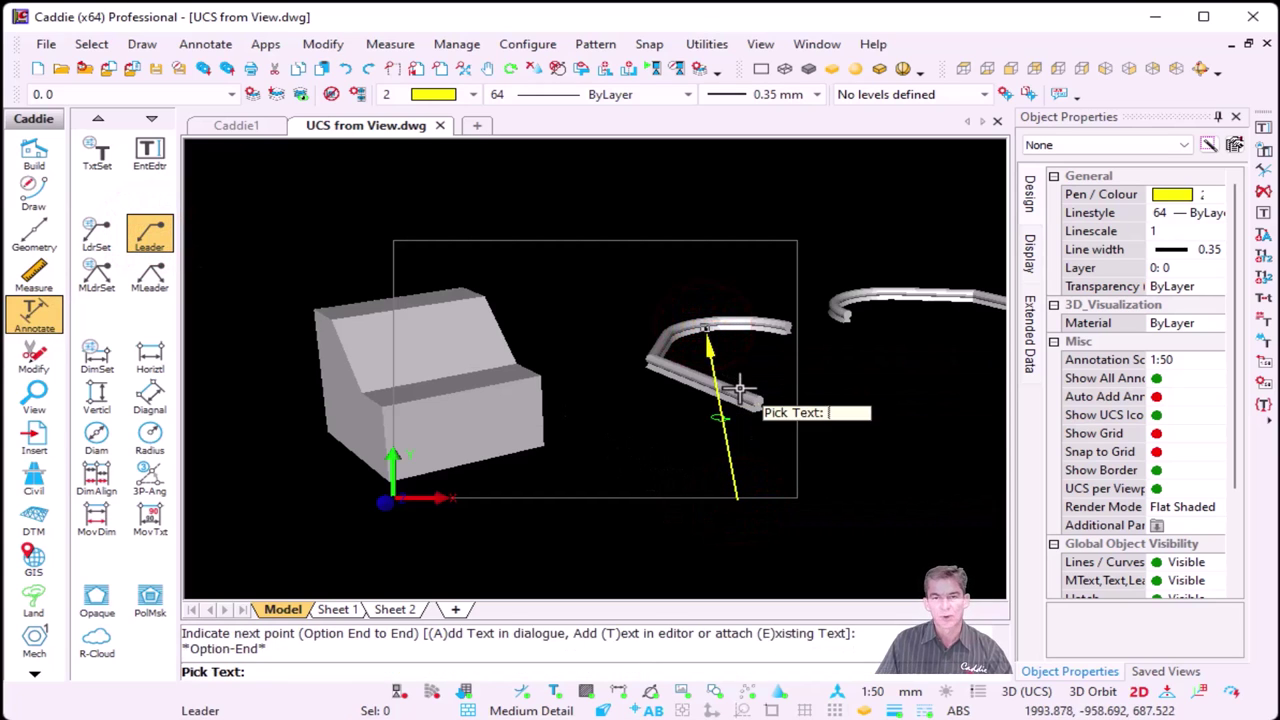
click(150, 150)
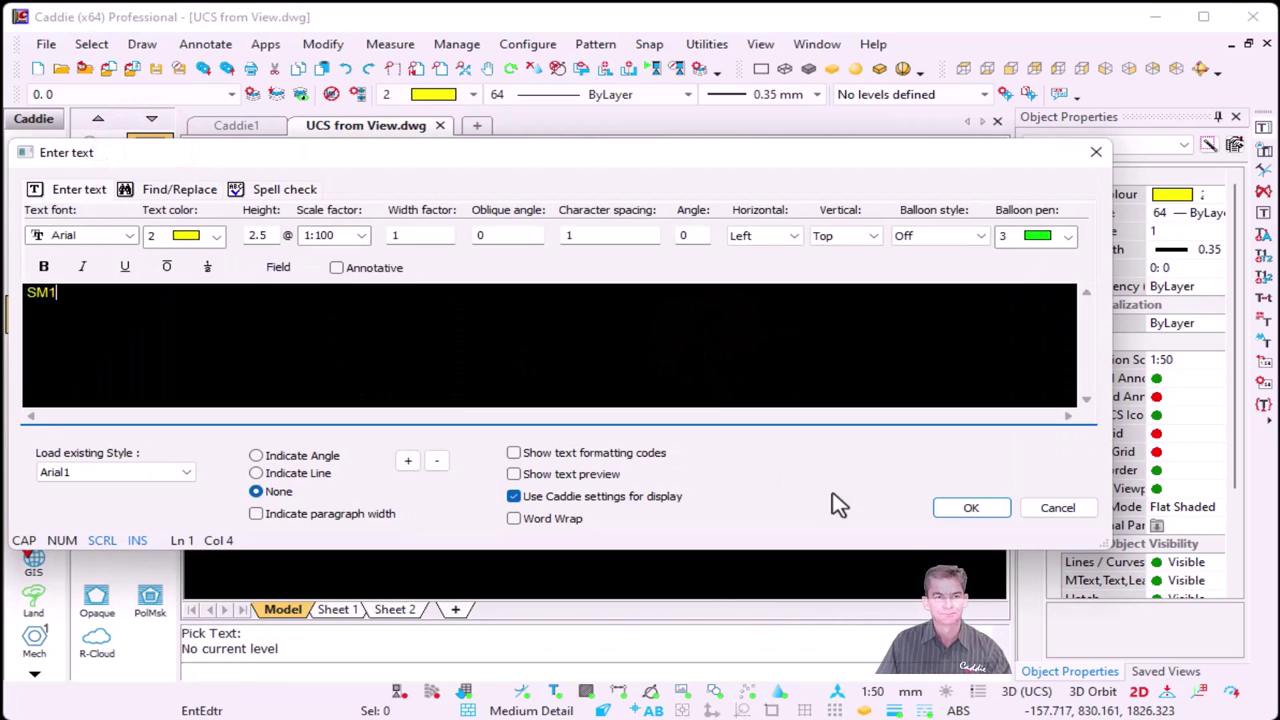
click(970, 510)
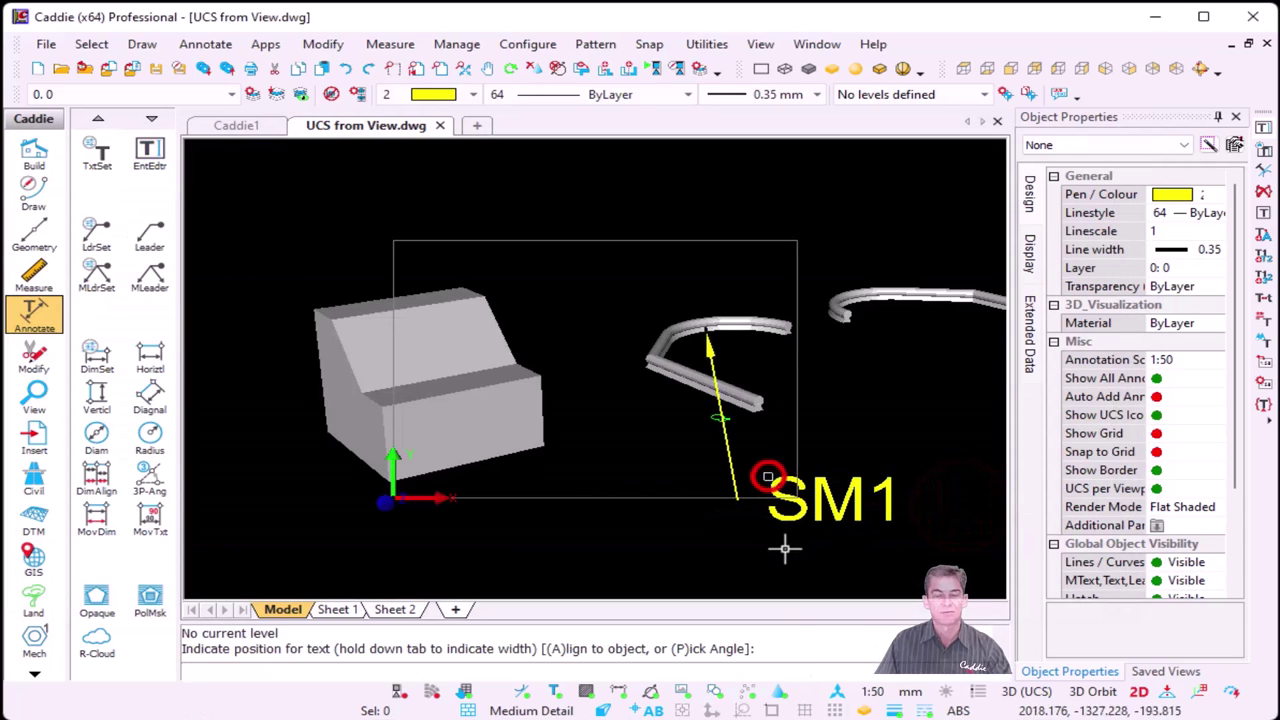
click(33, 190)
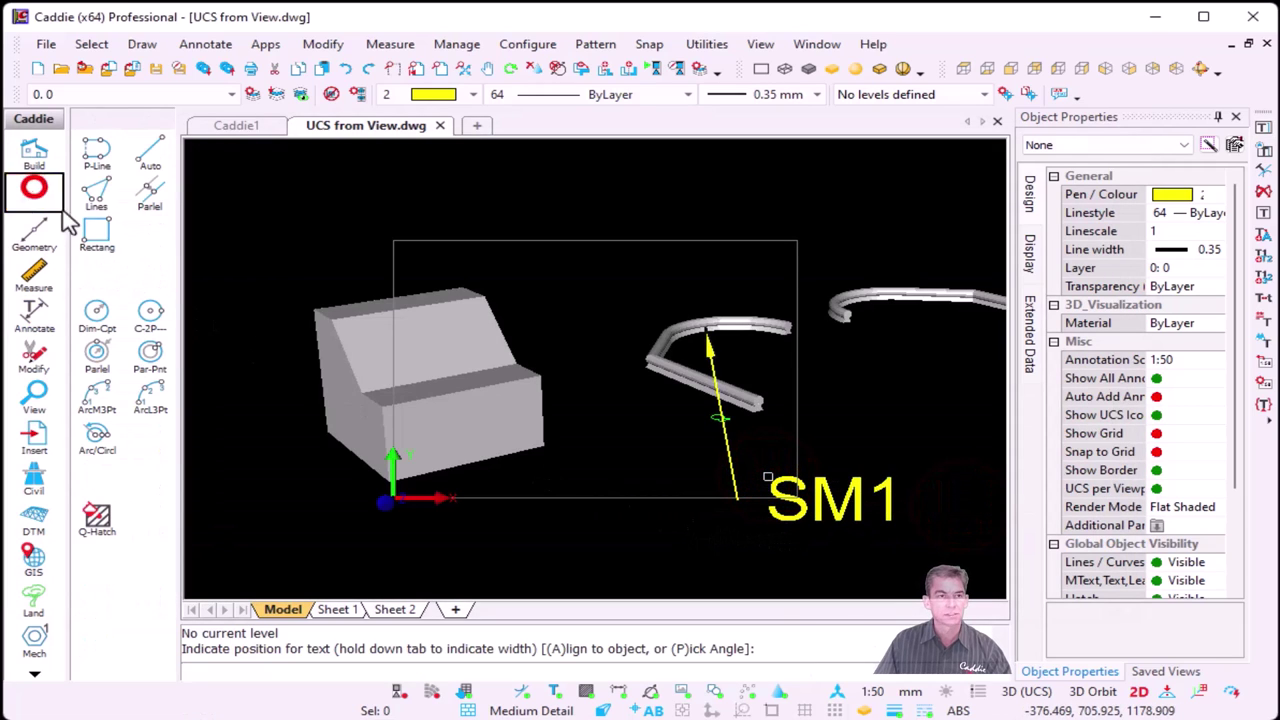
- Draw a tall rectangle left of the block and a long flat one beneath it
click(97, 234)
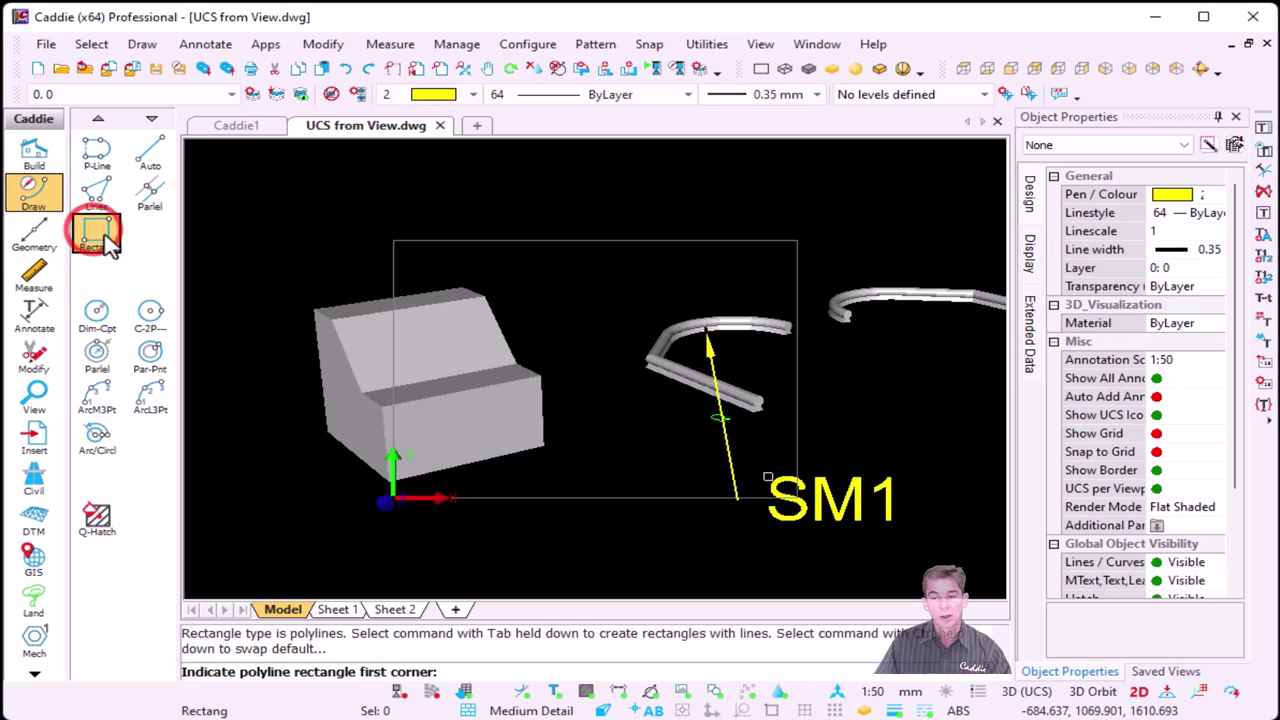
click(219, 316)
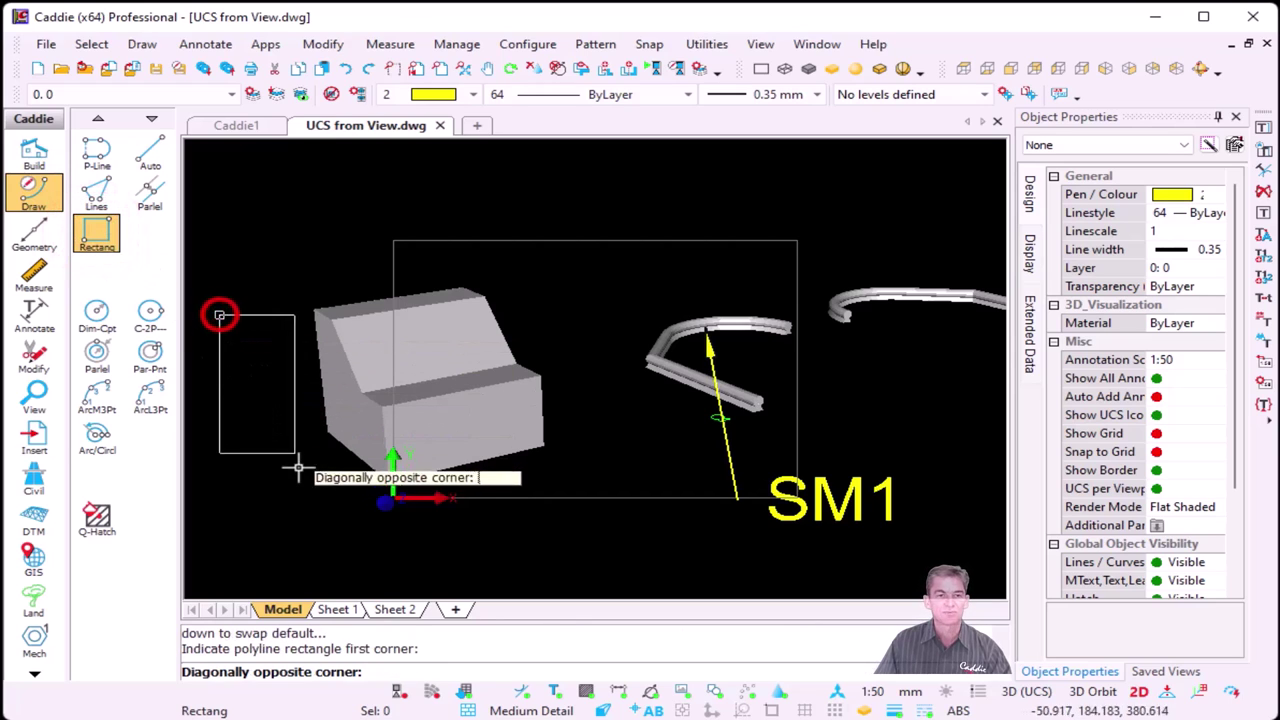
click(295, 476)
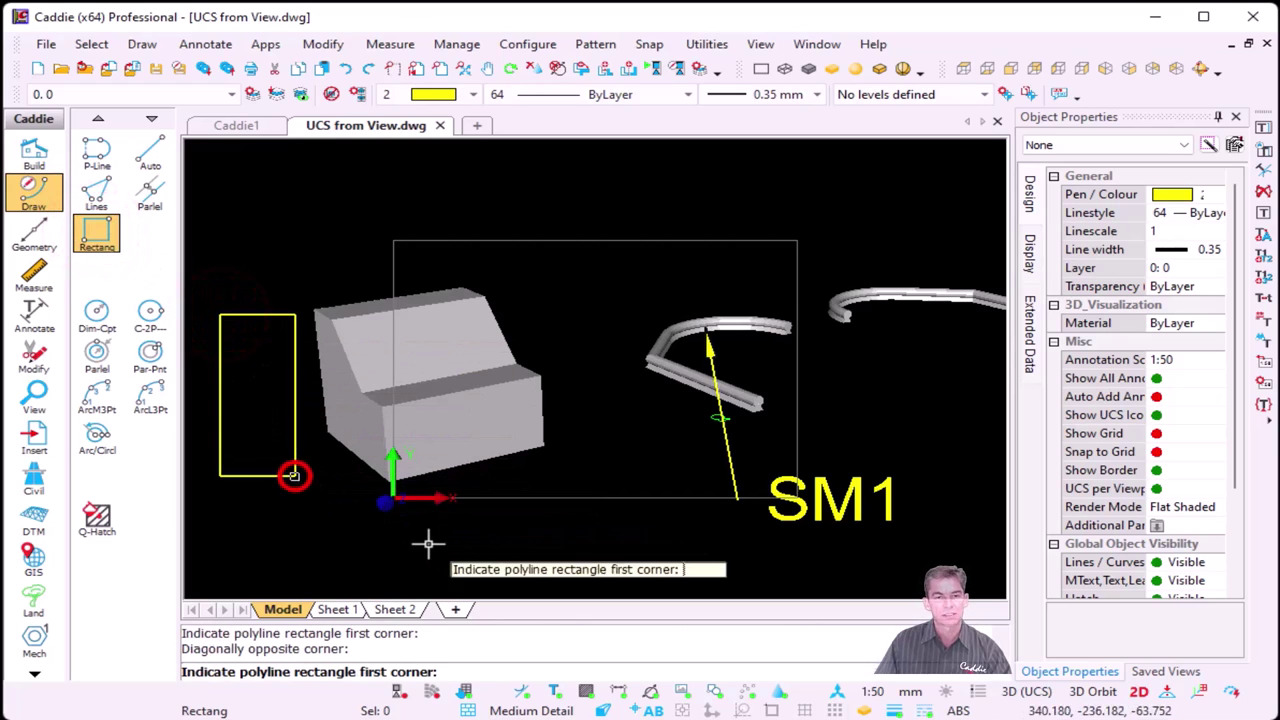
click(391, 508)
click(696, 566)
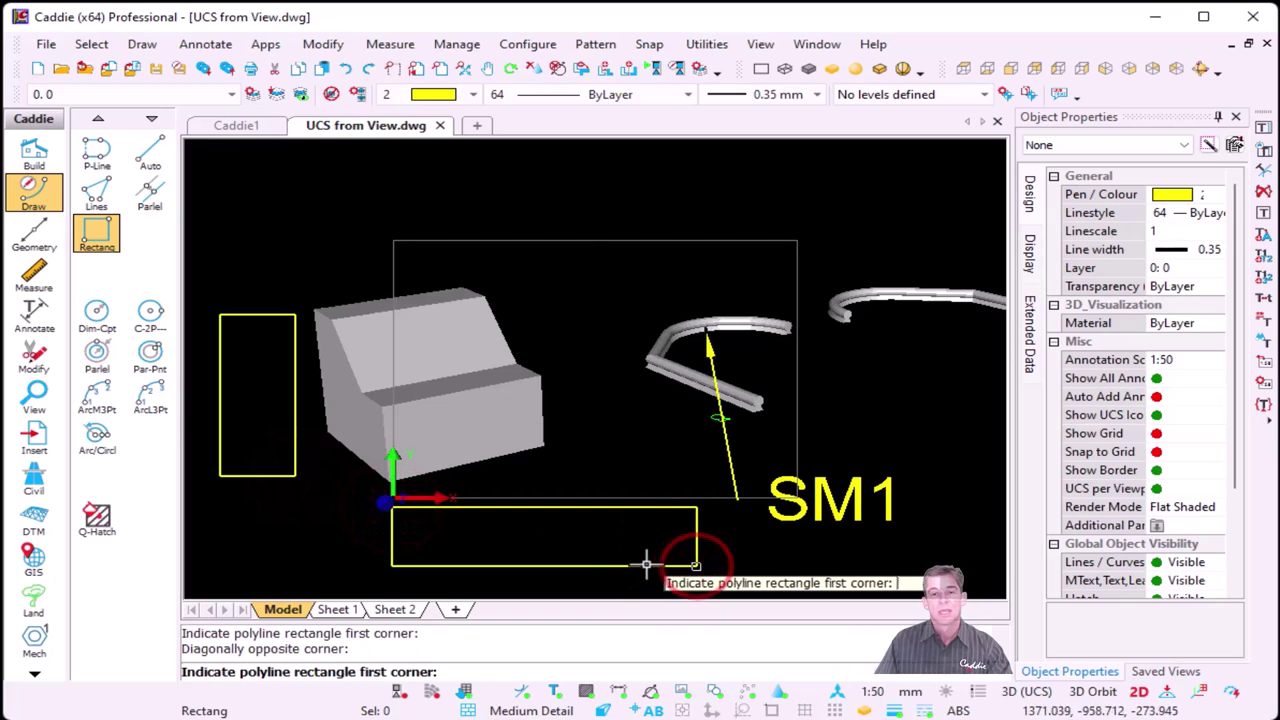
key(Escape)
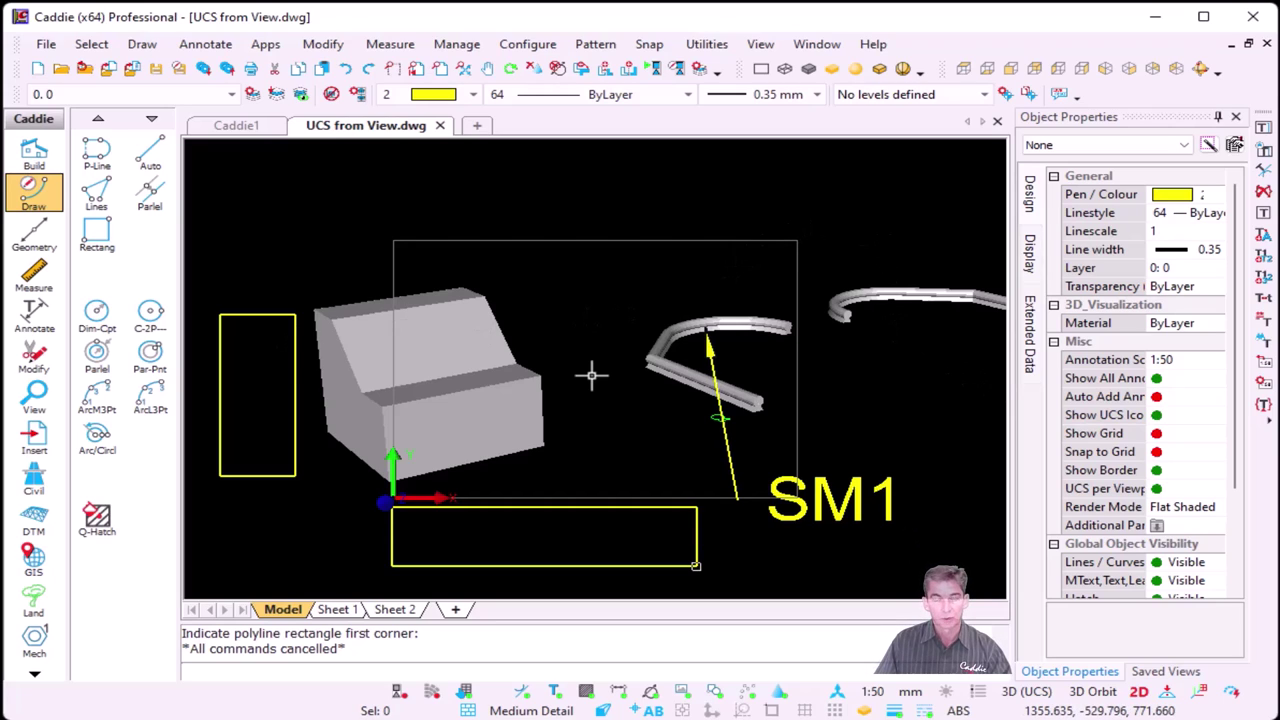
scroll(663, 277, down, 4)
mouse_move(663, 318)
middle_down()
mouse_move(600, 380)
mouse_move(489, 440)
mouse_move(651, 437)
mouse_move(694, 394)
mouse_move(694, 363)
middle_up()
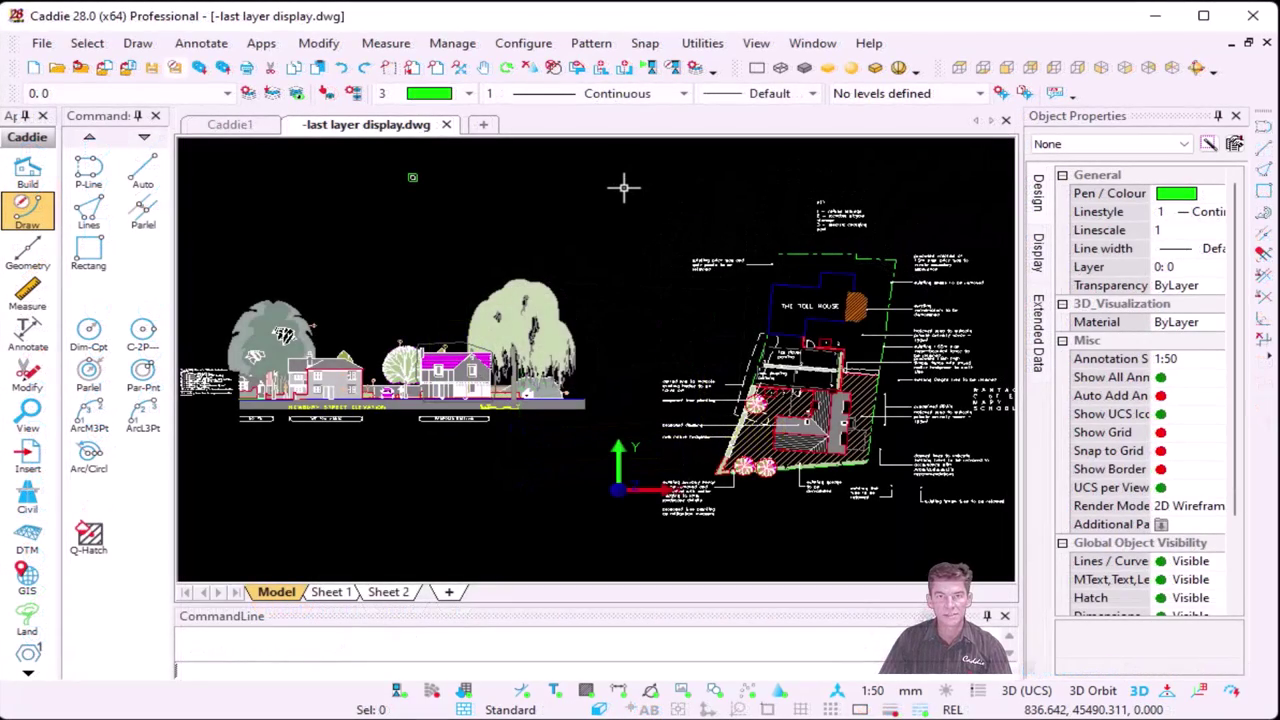
- Restore the last layer display from the Layering & Display context menu
right_click(517, 180)
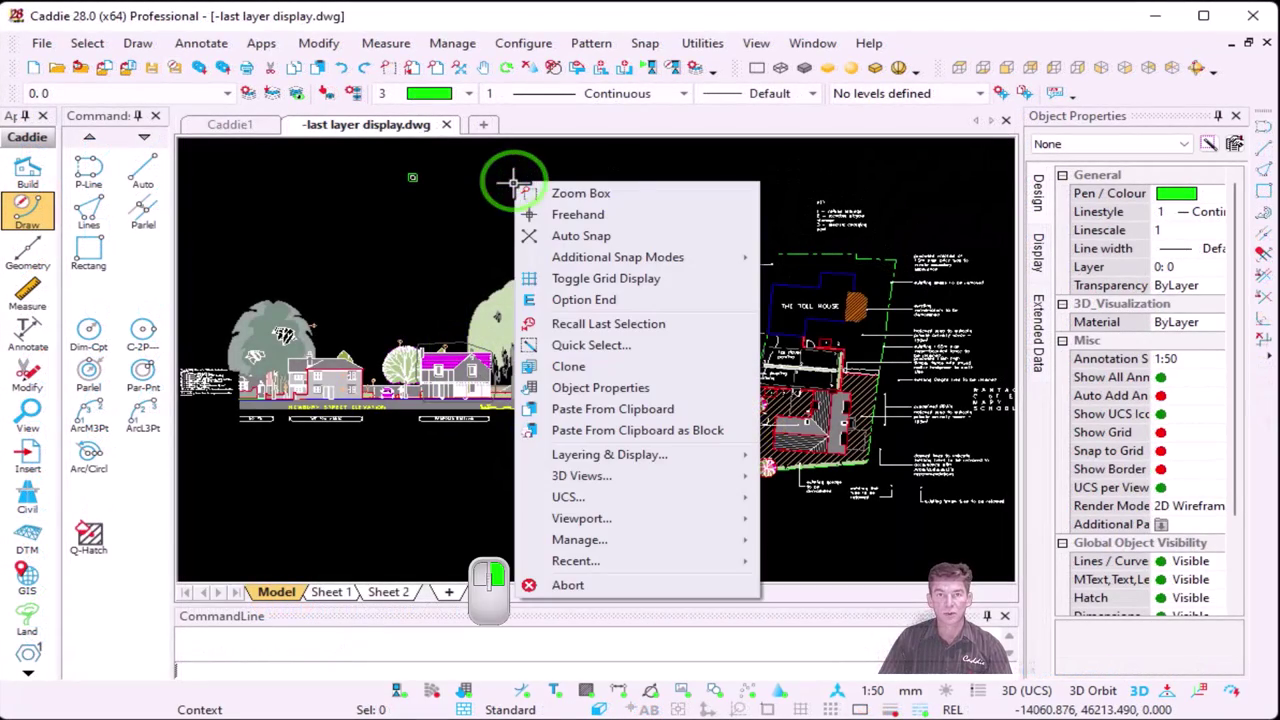
mouse_move(713, 465)
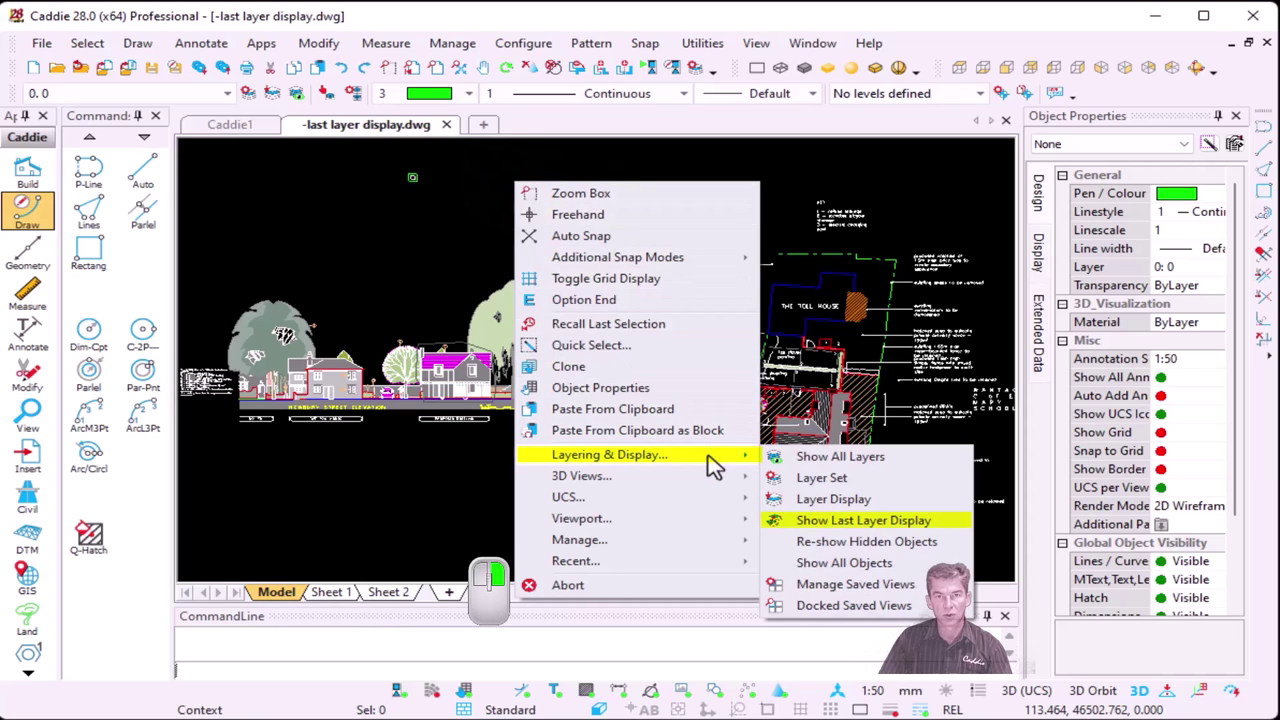
click(900, 526)
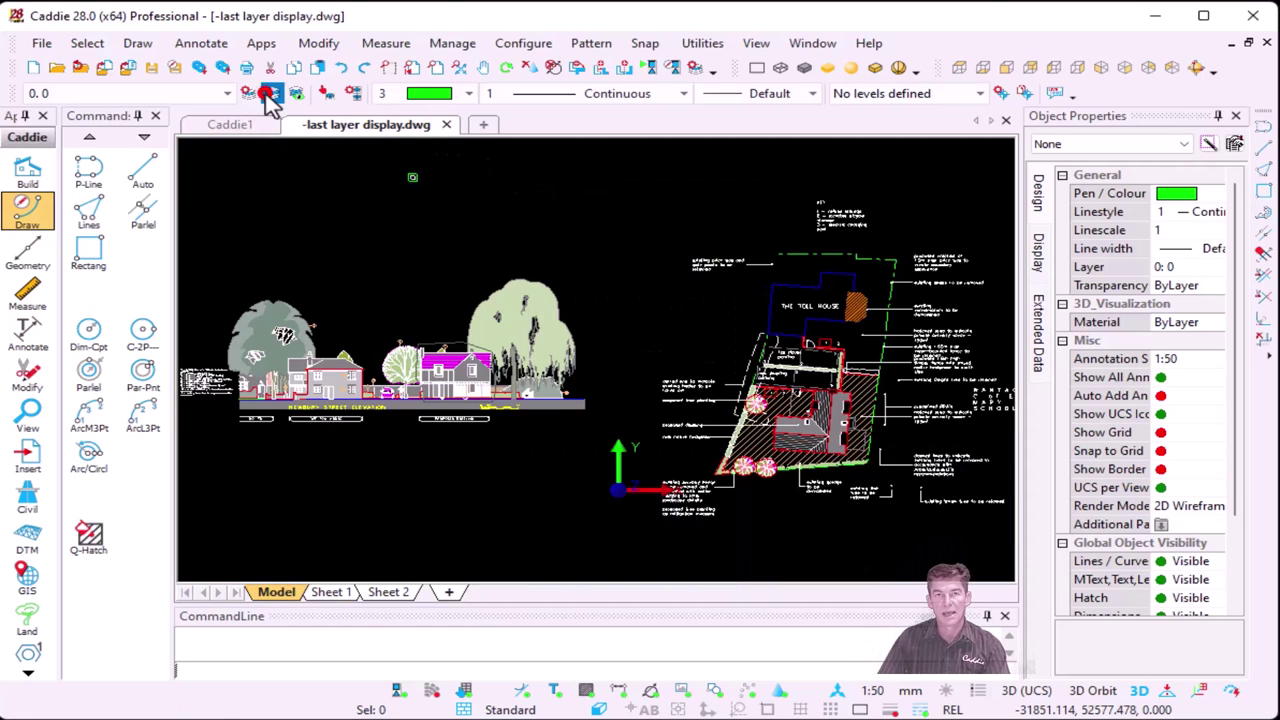
- Compare the saved layer groups in Layer Display and apply the Basic group
click(266, 93)
mouse_move(566, 46)
mouse_down()
mouse_move(1104, 100)
mouse_move(1164, 72)
mouse_up()
click(1033, 474)
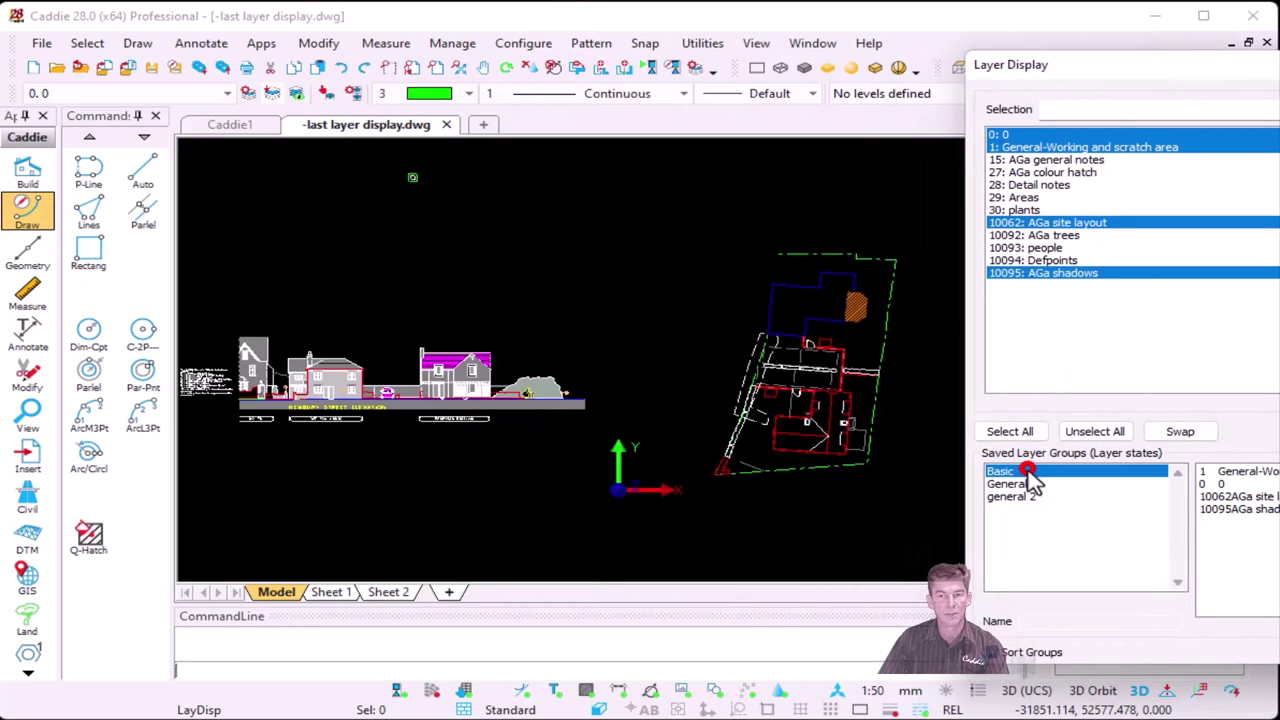
click(1029, 486)
click(1023, 500)
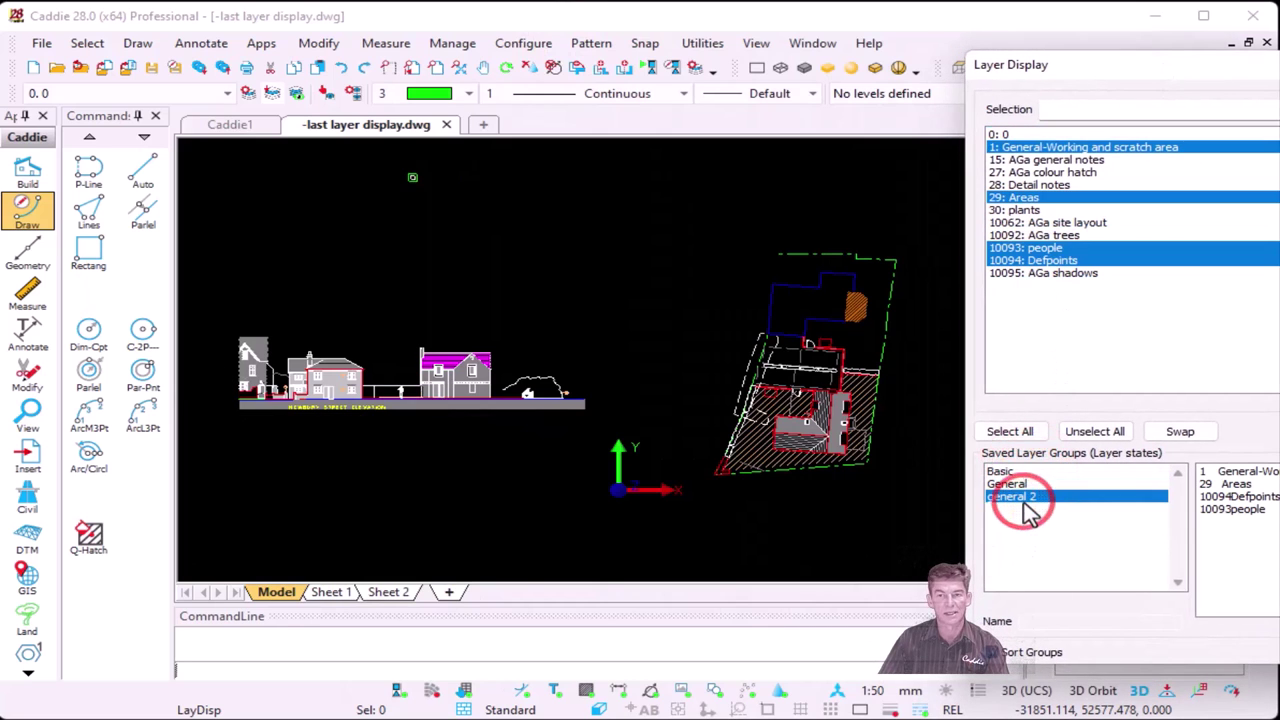
click(1020, 431)
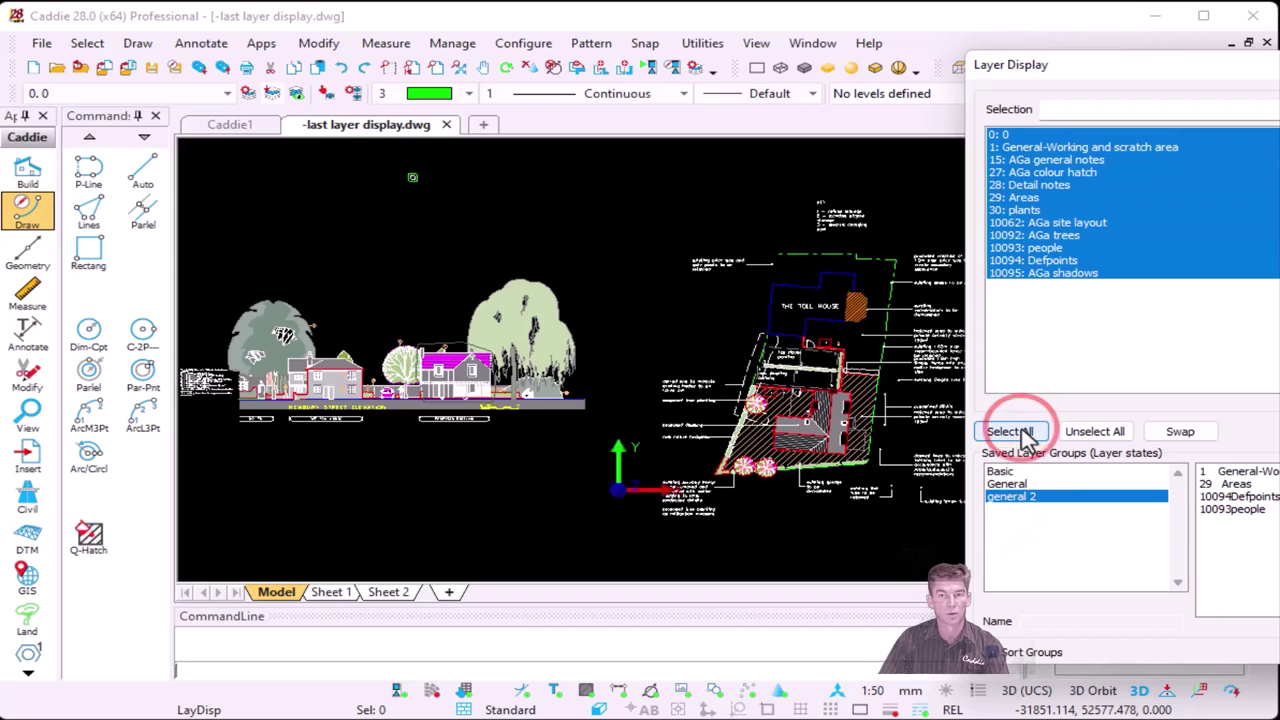
click(1003, 472)
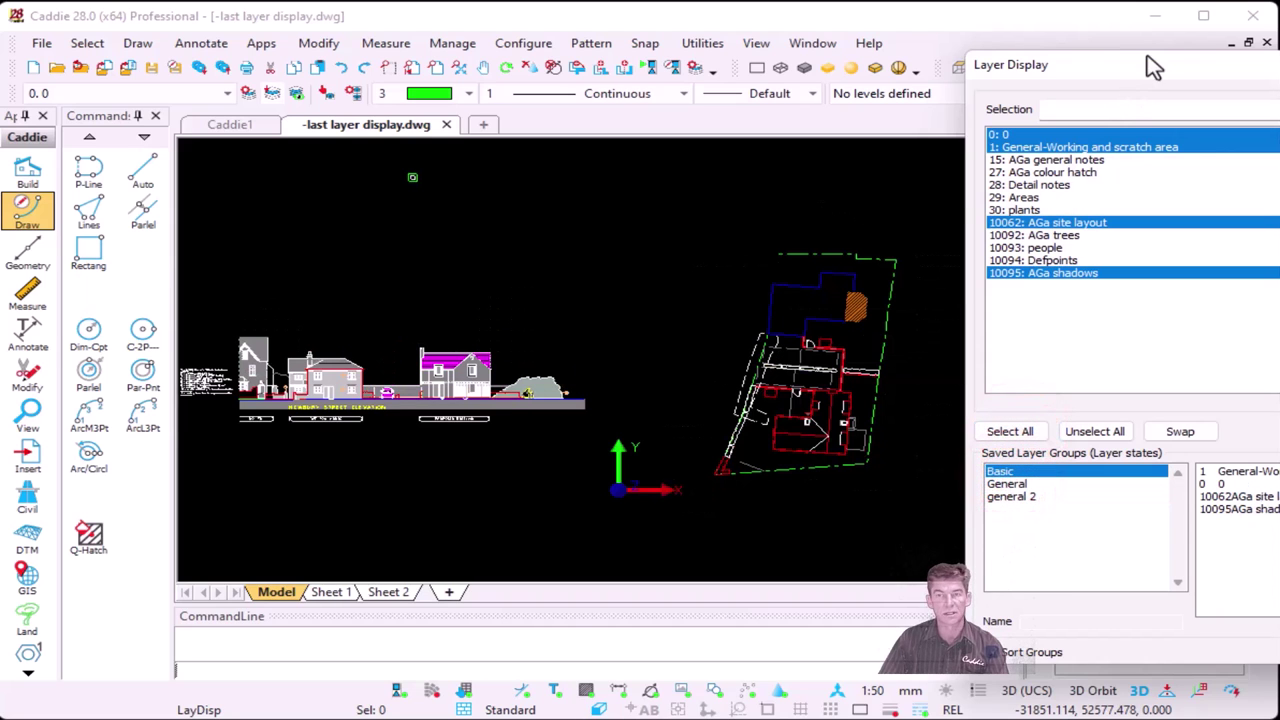
drag(1157, 66, 594, 50)
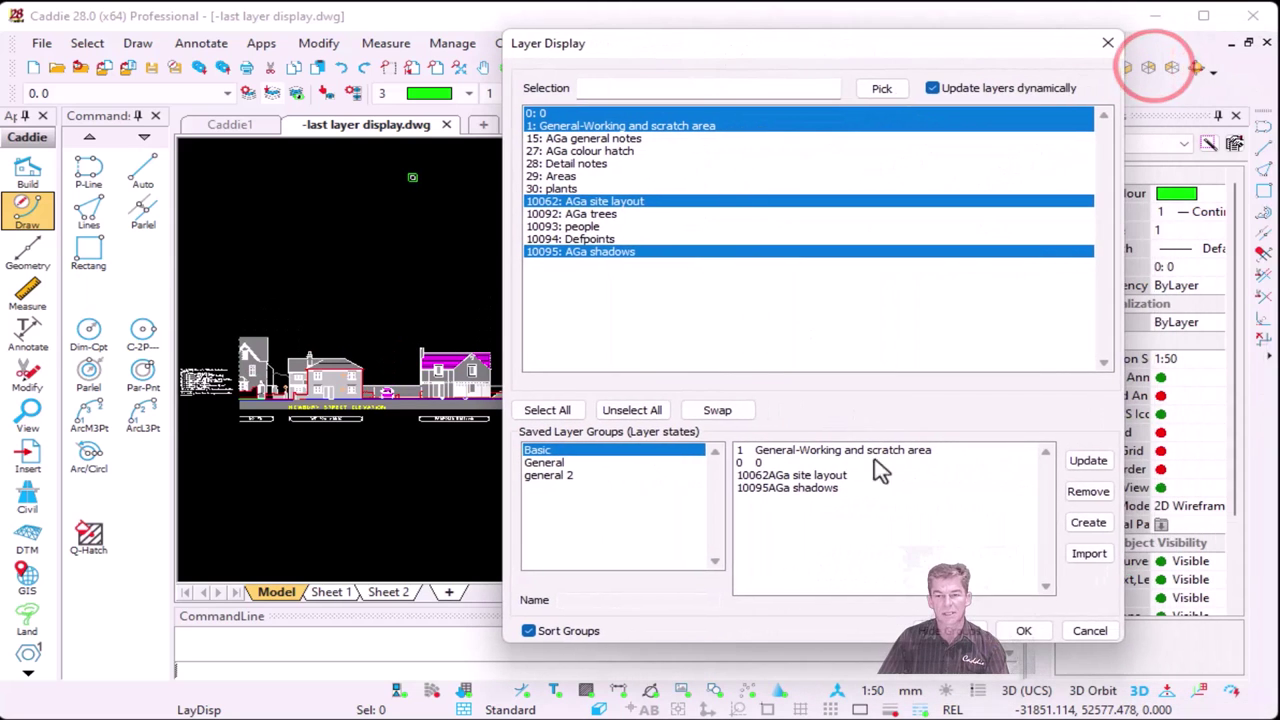
click(1025, 632)
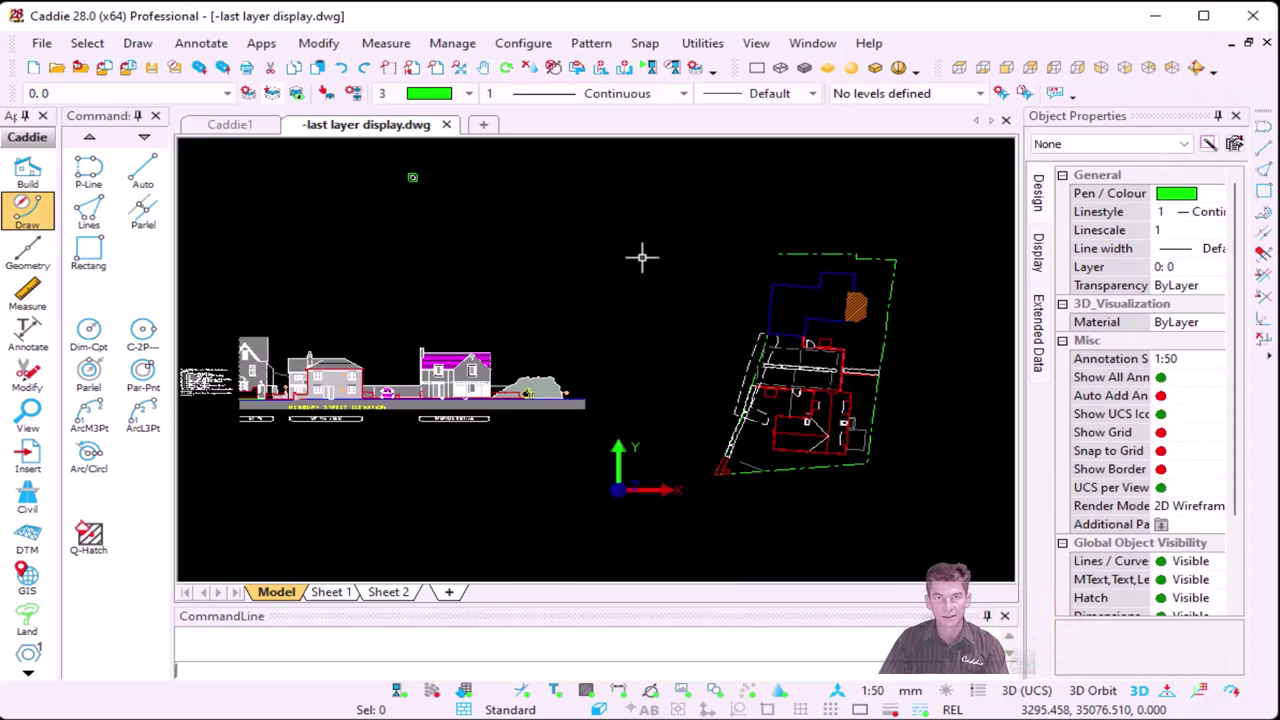
- Draw two horizontal green lines above the street elevation
click(143, 168)
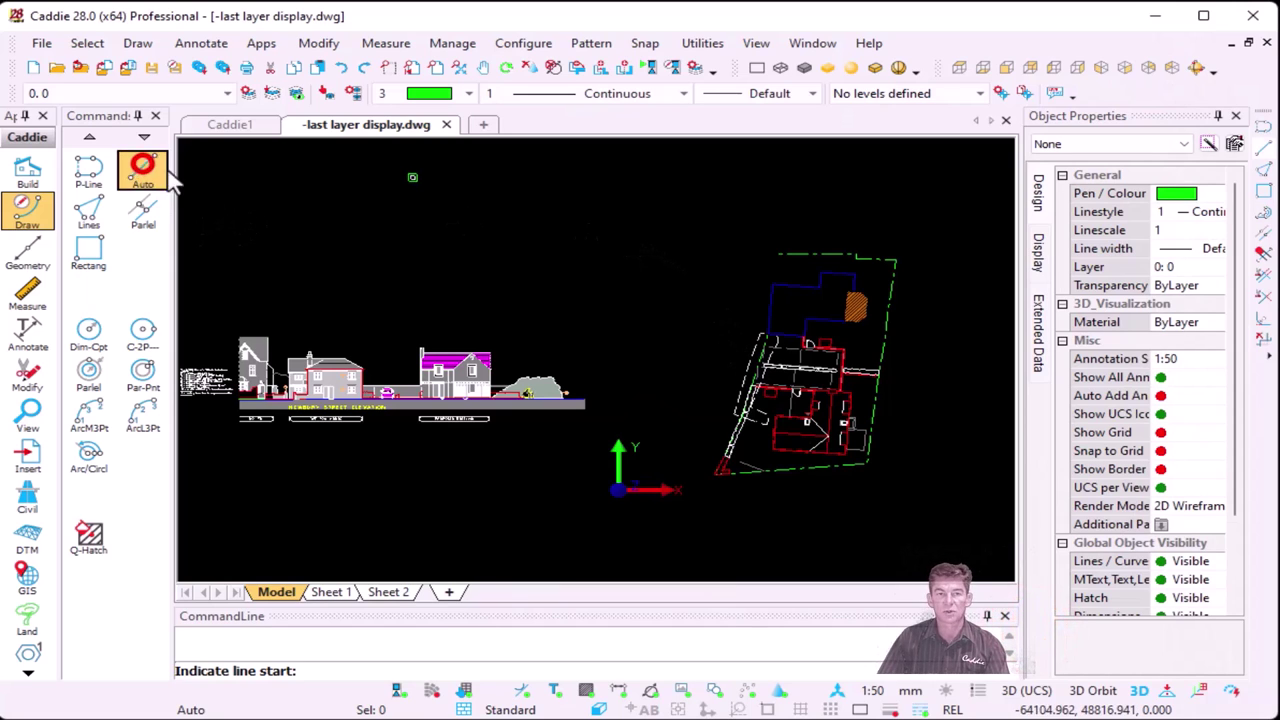
click(350, 241)
click(543, 241)
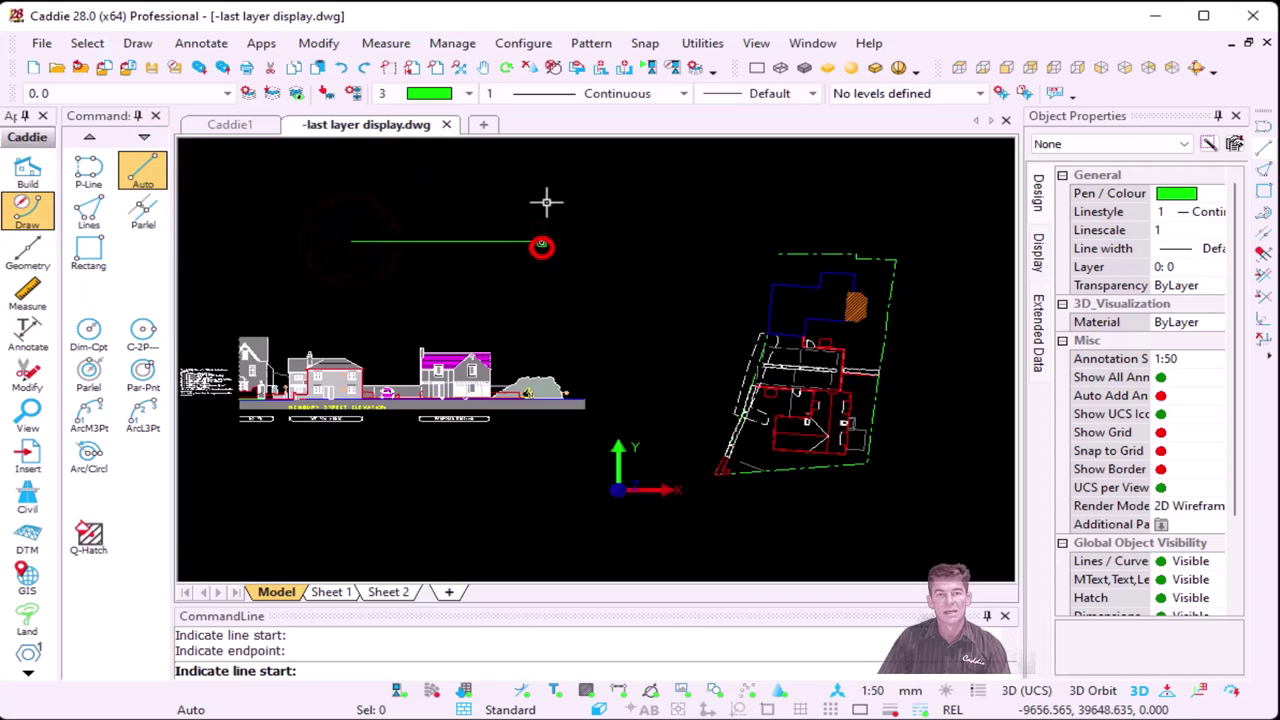
click(385, 196)
click(639, 197)
key(Escape)
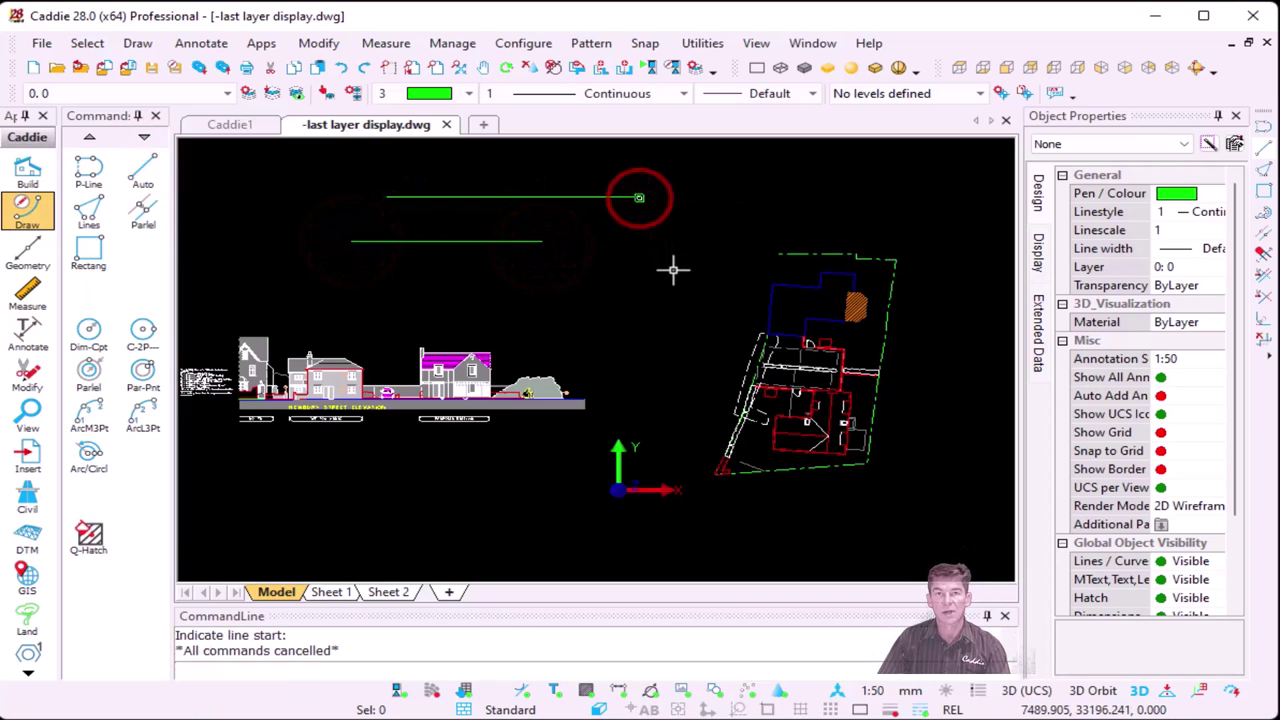
- Show all layers, then revert to the last layer display
click(295, 93)
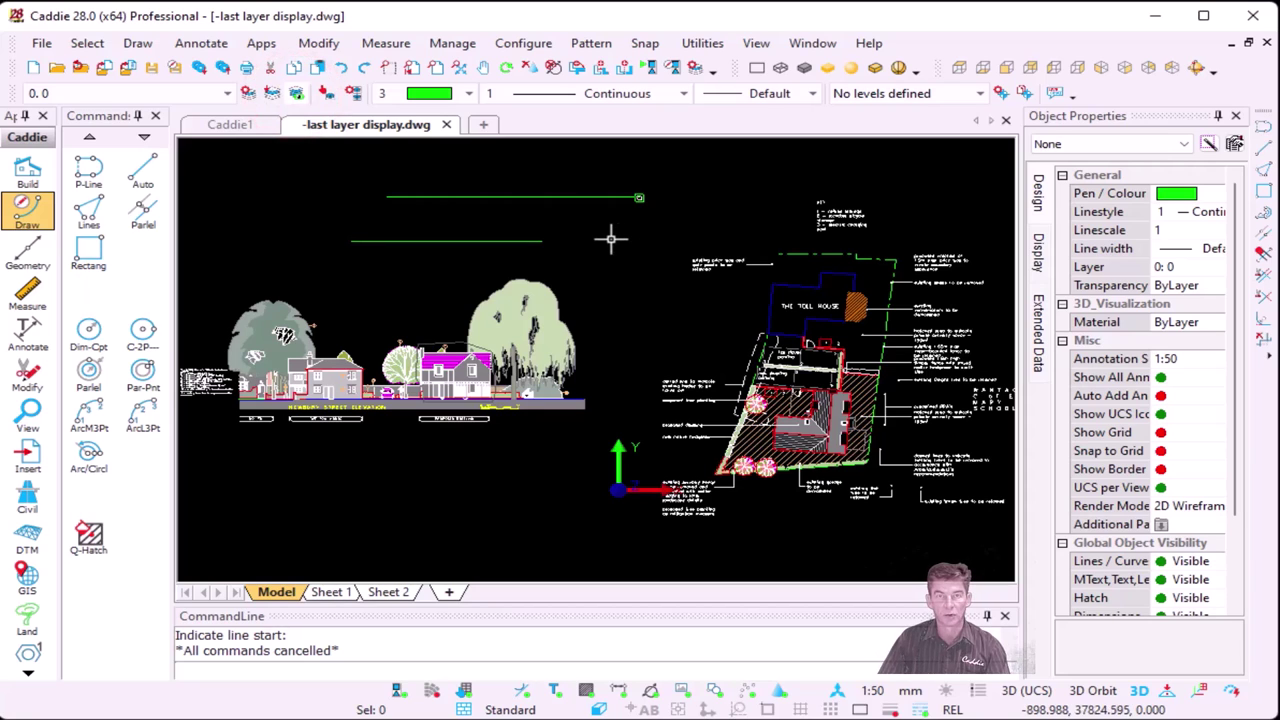
right_click(485, 216)
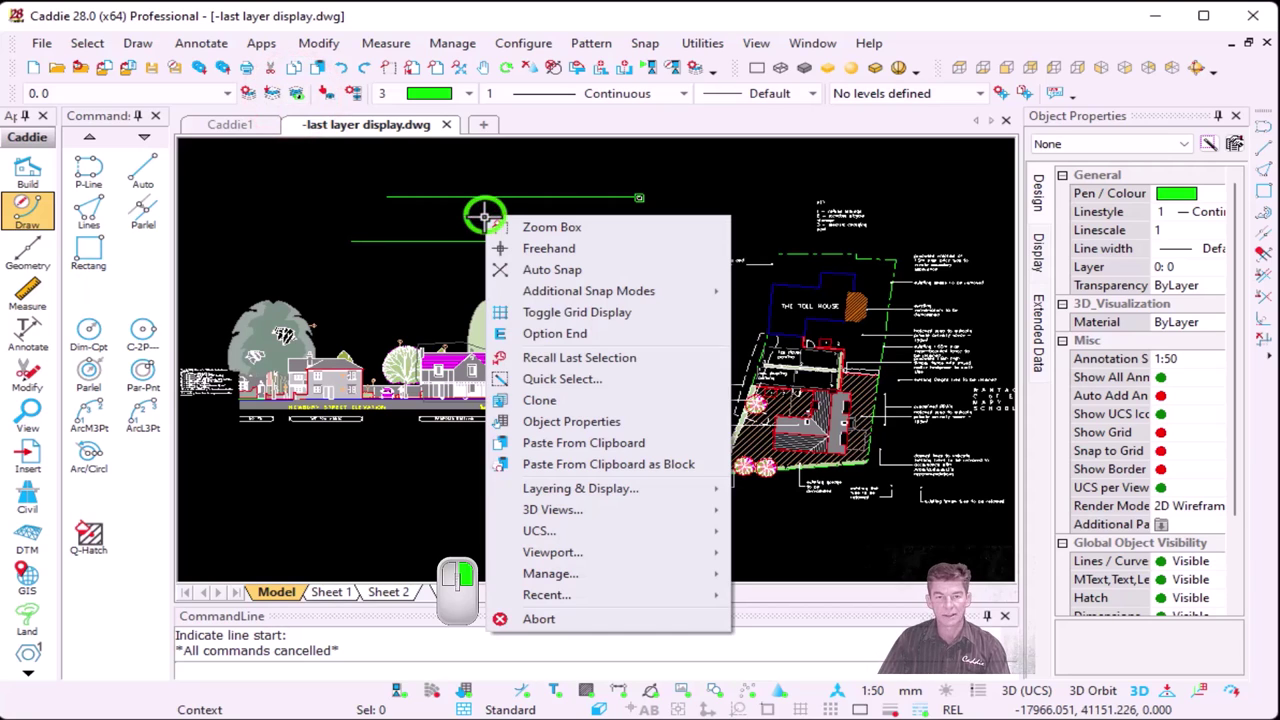
mouse_move(665, 497)
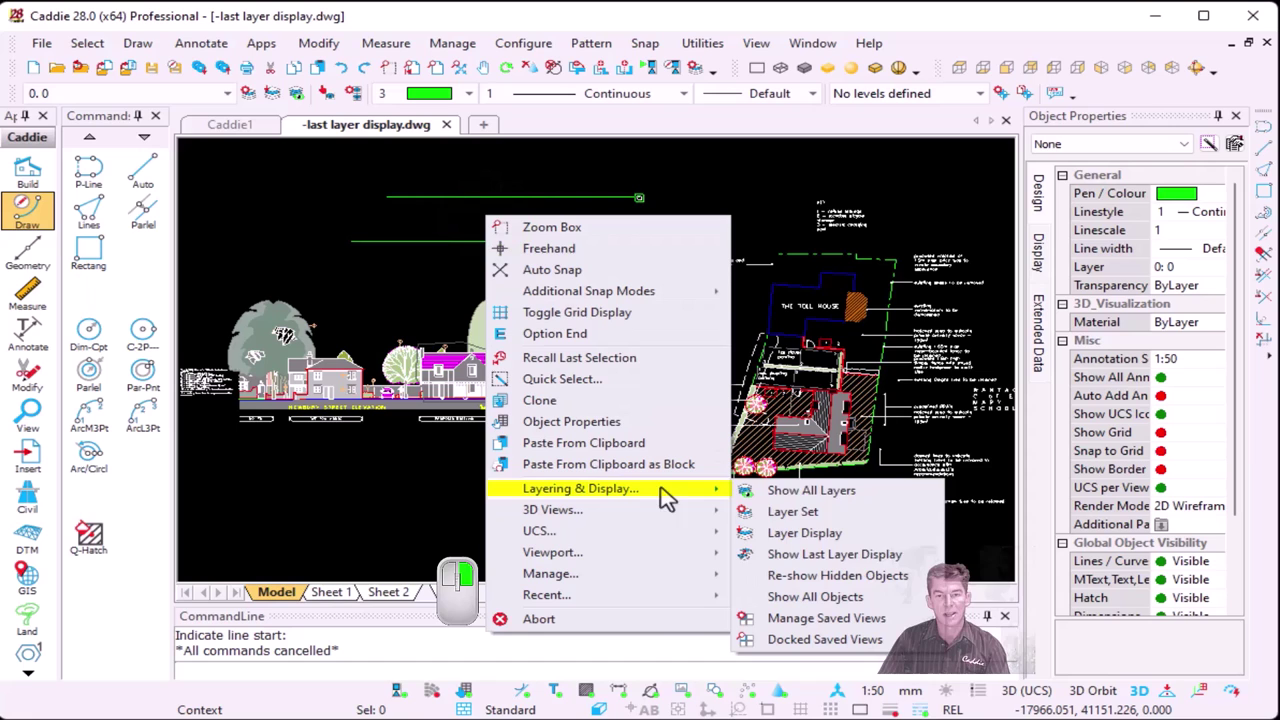
click(884, 556)
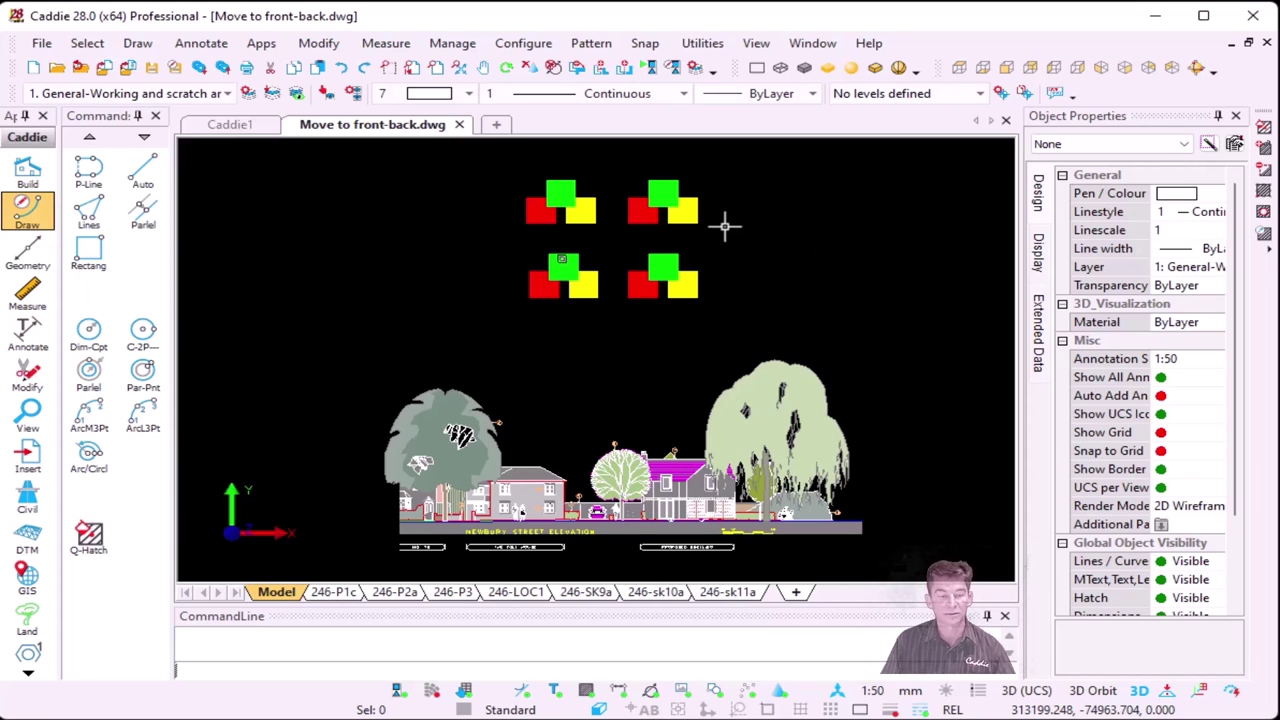
- Move the top-left, top-right, lower-right and lower-left green squares to the back plane
scroll(615, 186, up, 4)
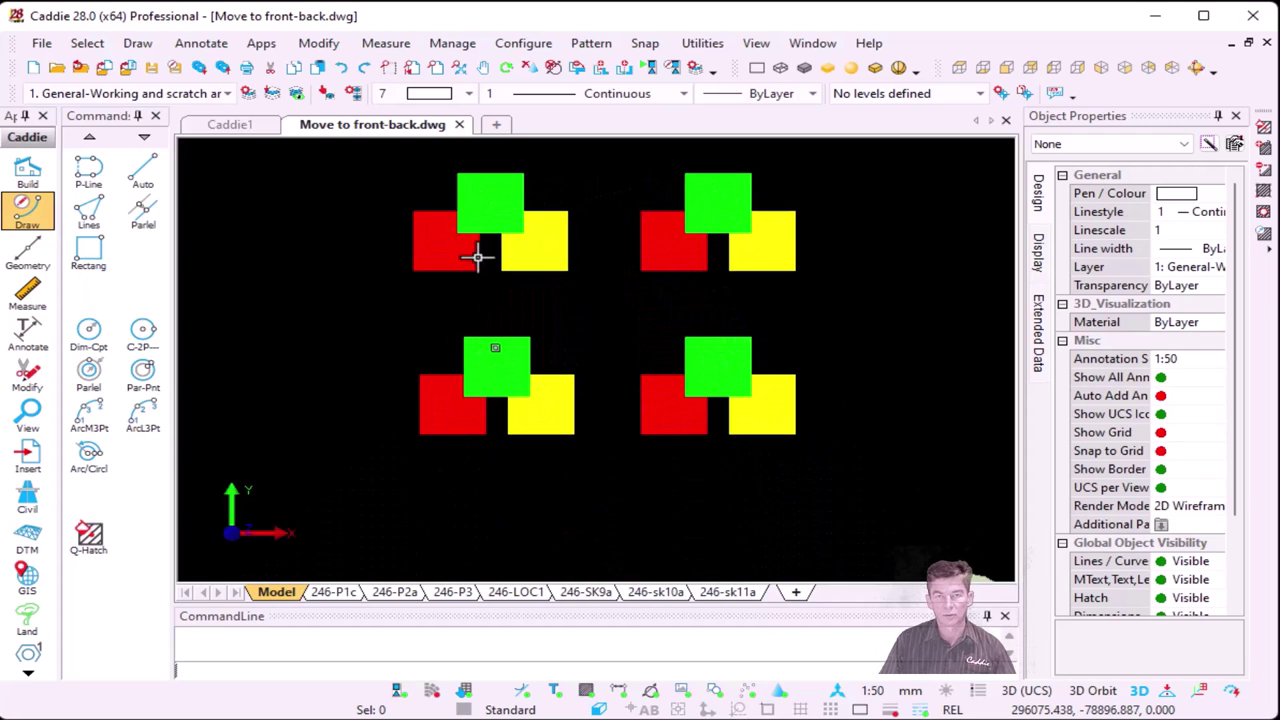
click(500, 196)
right_click(500, 196)
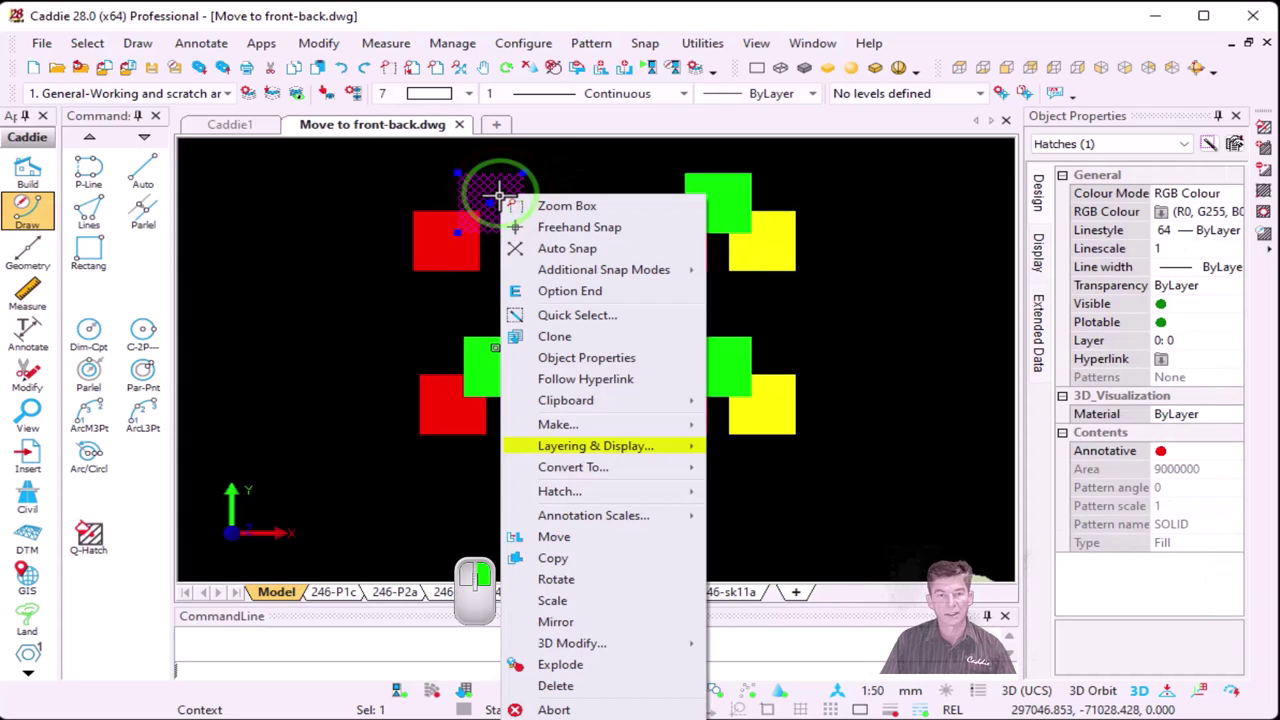
mouse_move(640, 455)
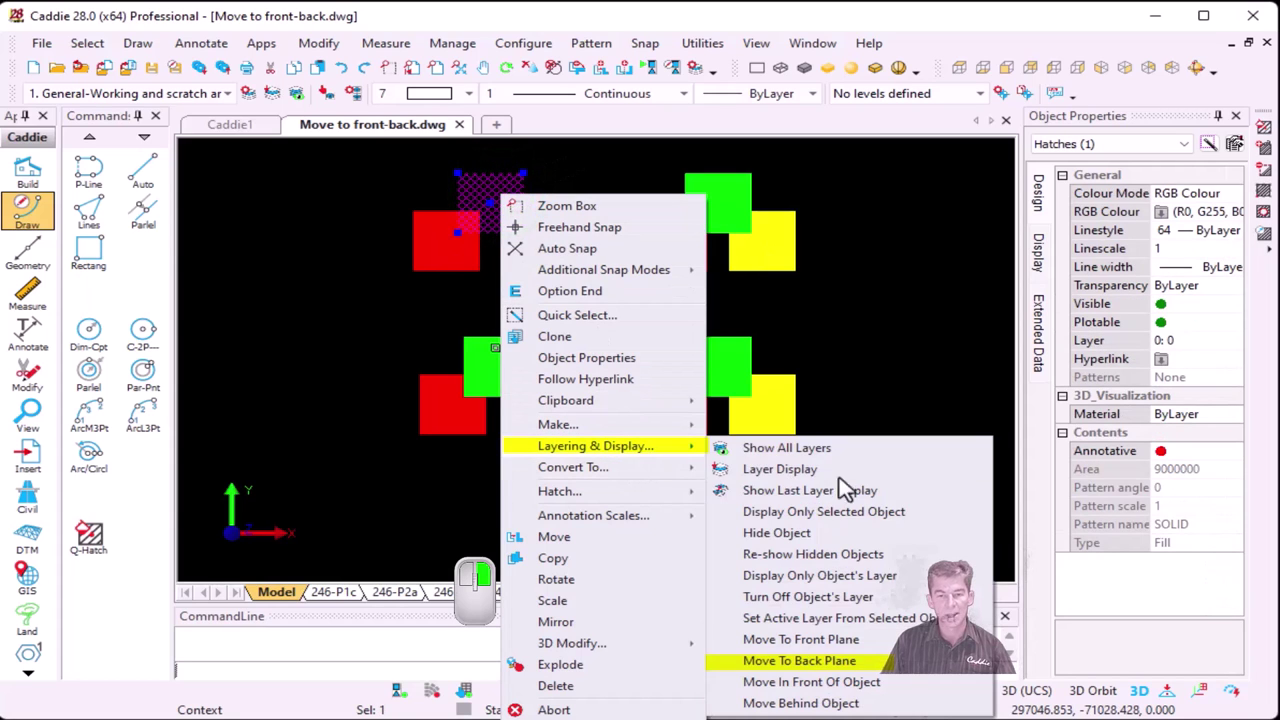
click(853, 662)
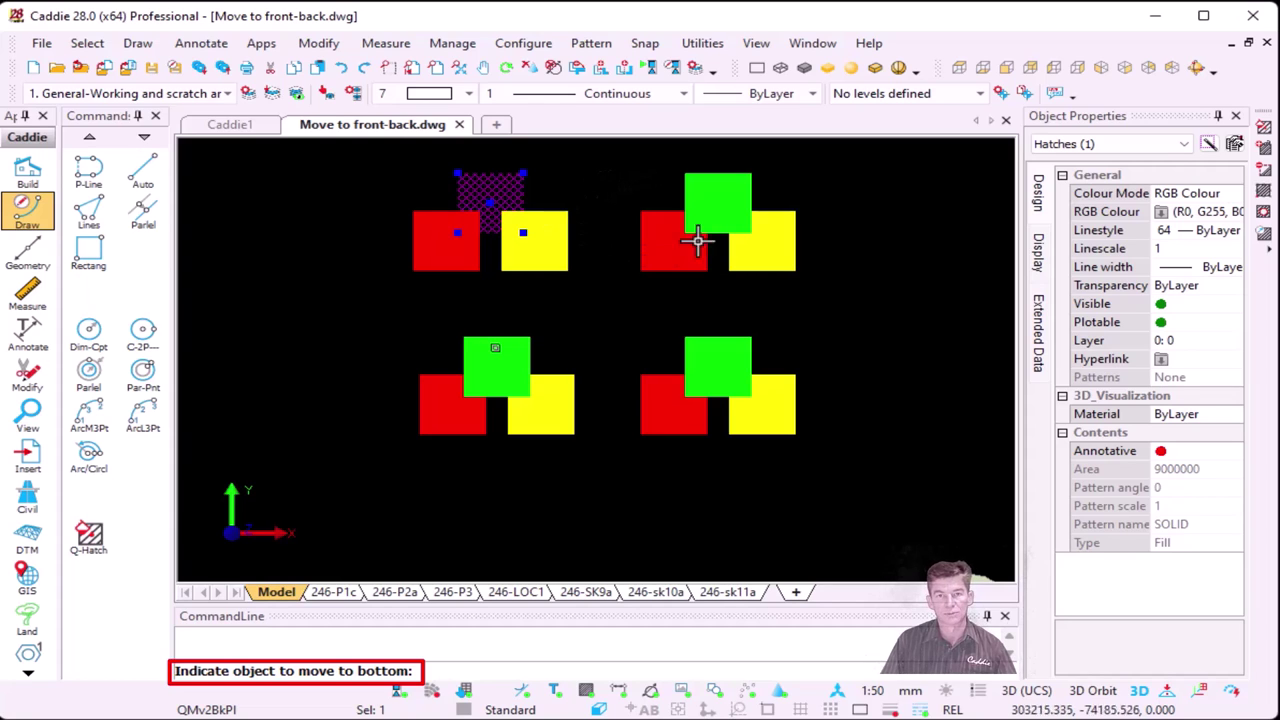
click(724, 198)
click(711, 347)
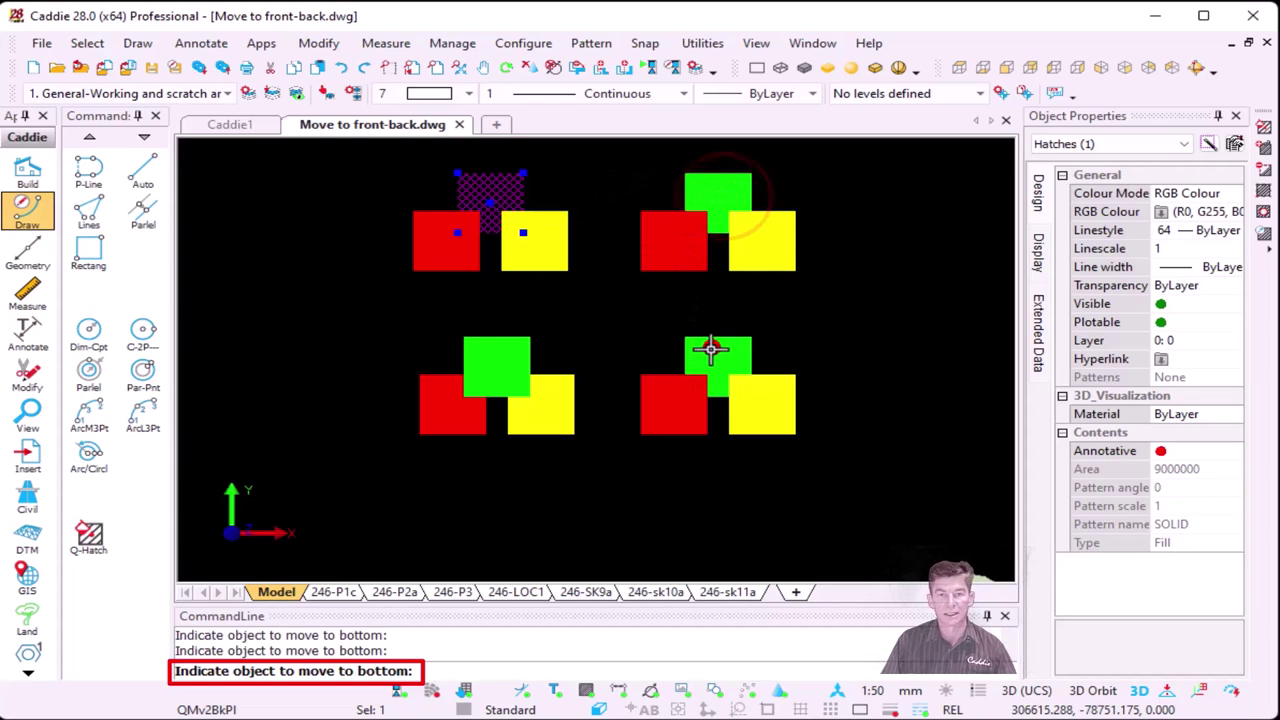
click(494, 355)
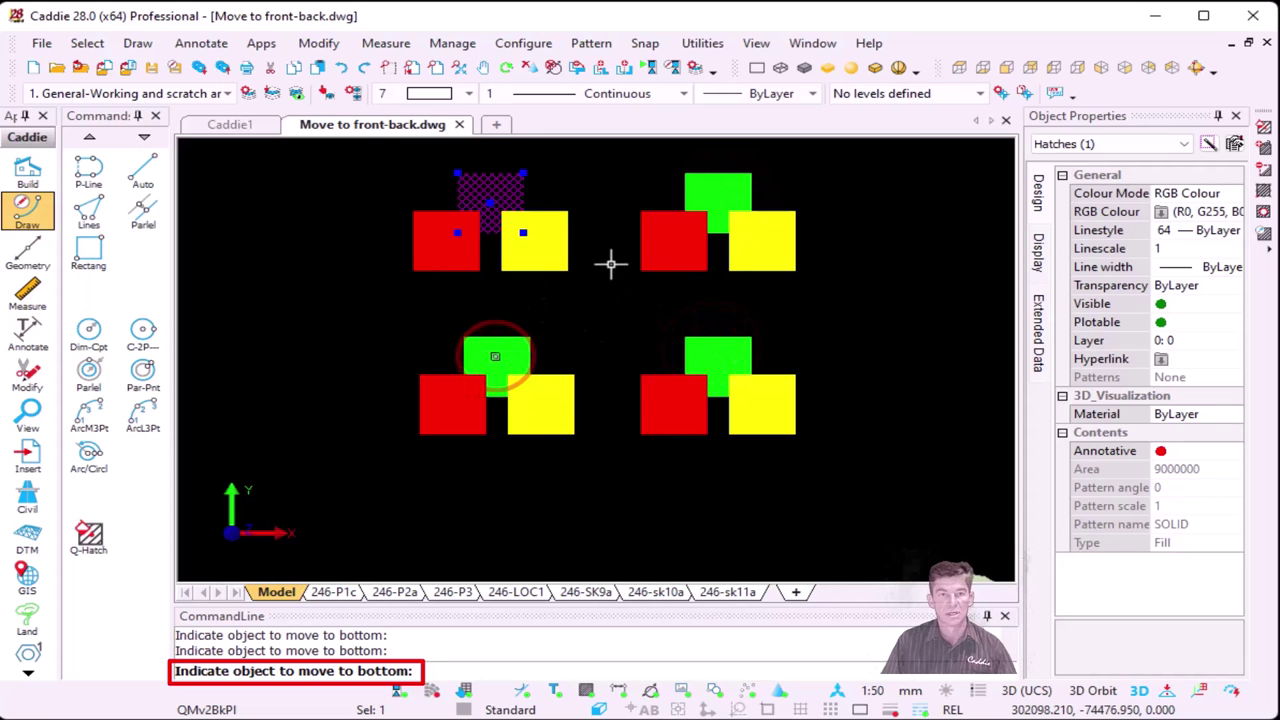
scroll(610, 255, down, 3)
scroll(604, 137, down, 2)
scroll(606, 308, up, 3)
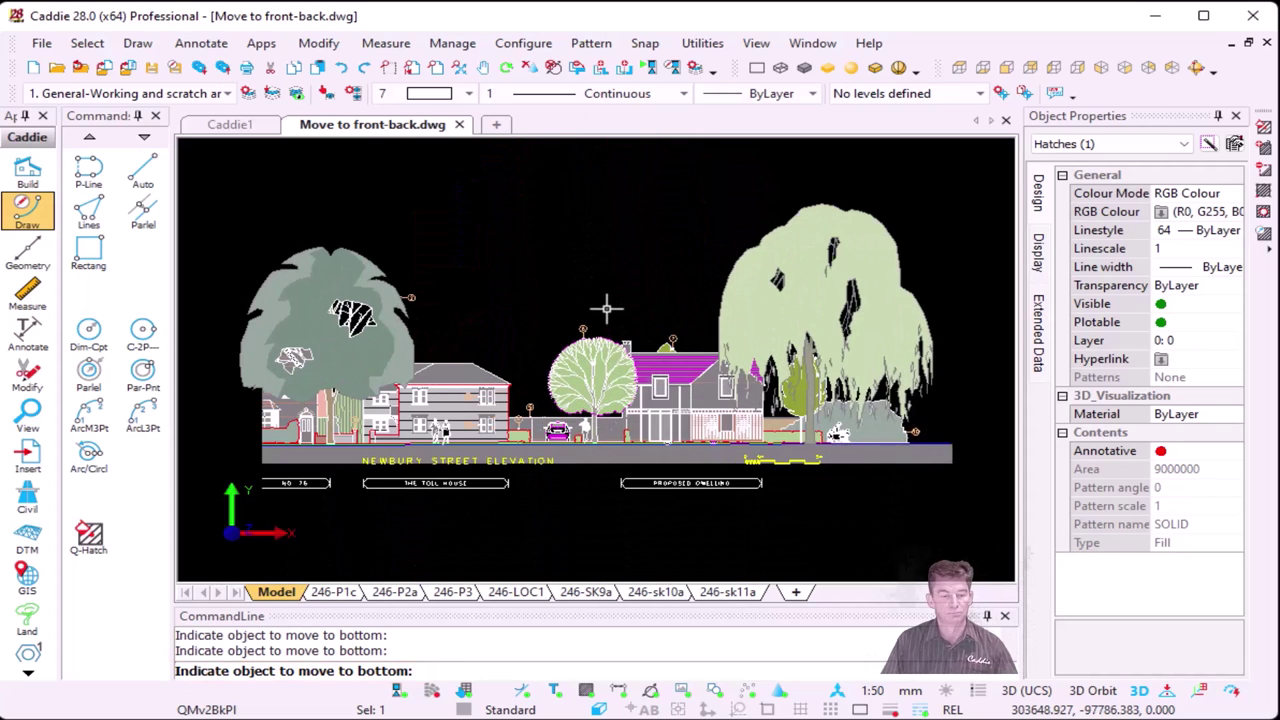
- Send the large left tree, the central house and the white tree to the back plane
key(Escape)
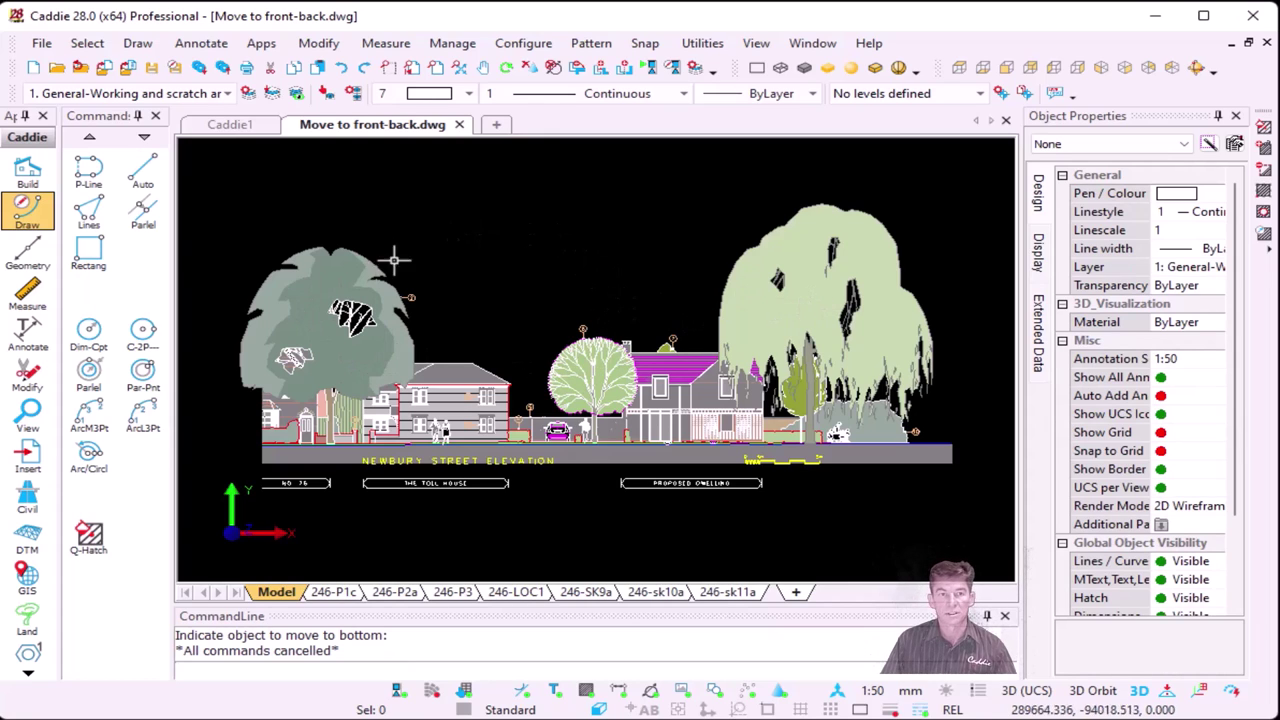
click(330, 272)
right_click(330, 272)
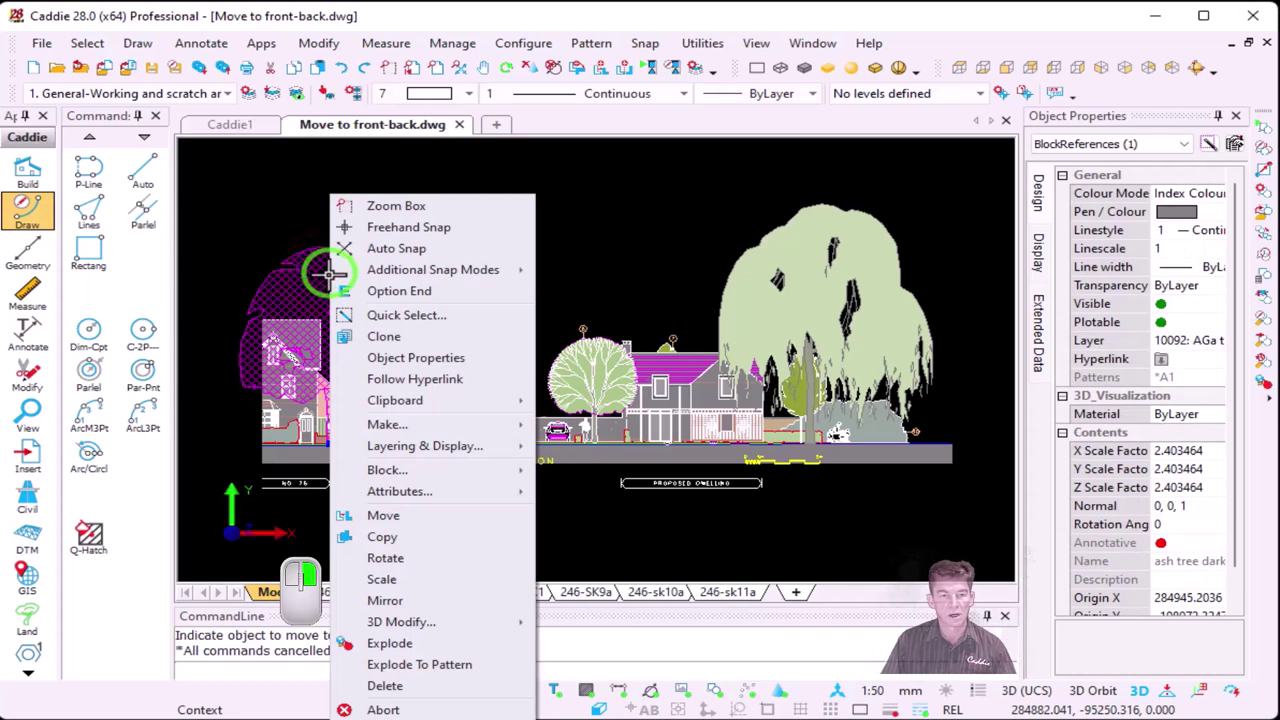
mouse_move(473, 443)
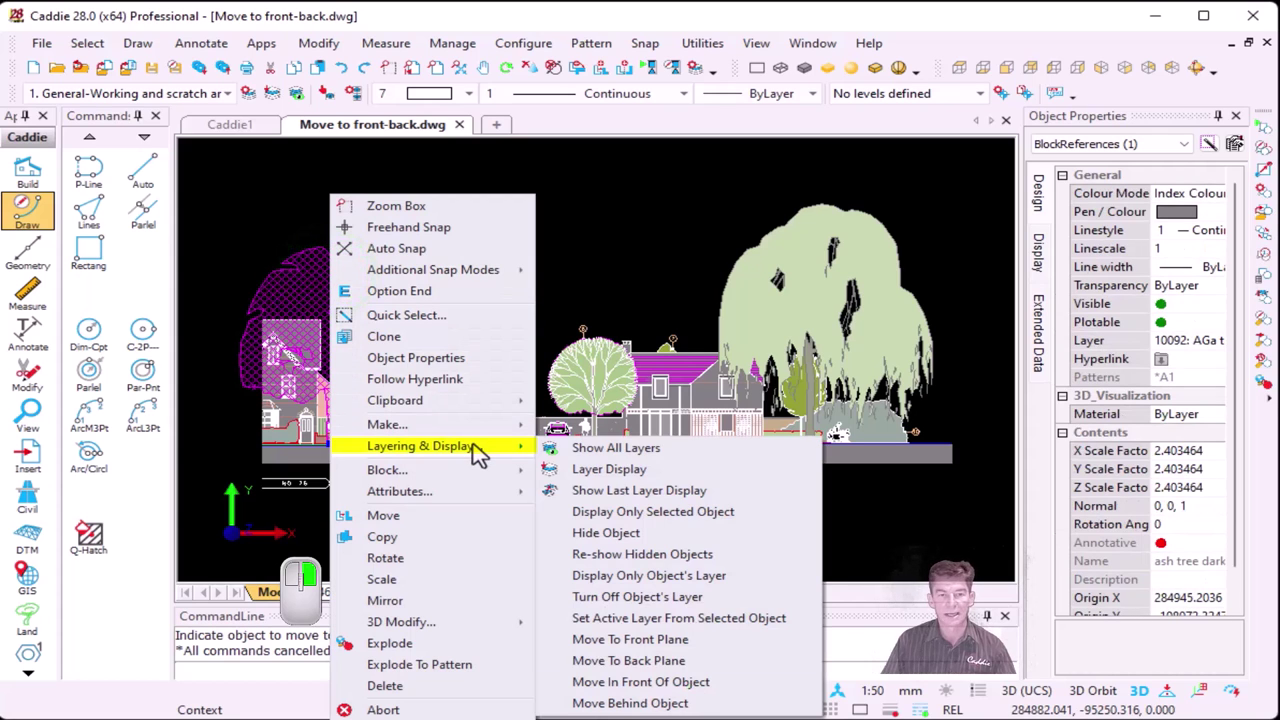
click(690, 661)
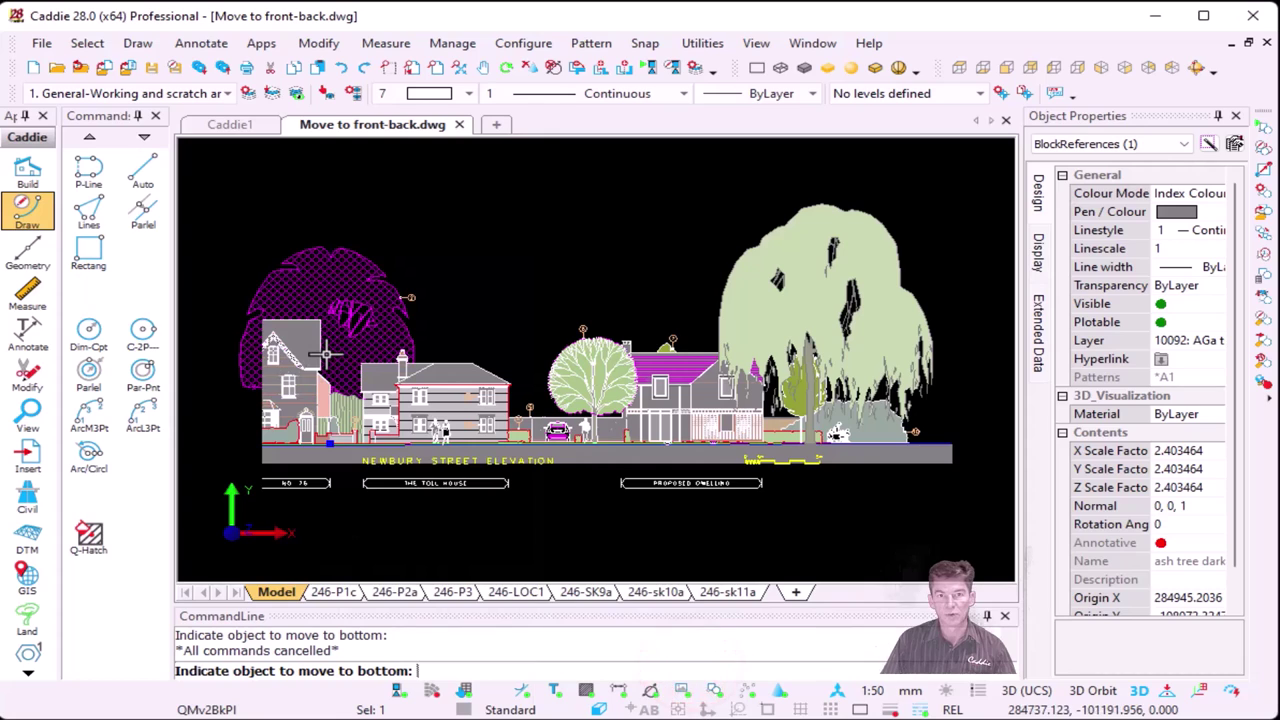
click(683, 375)
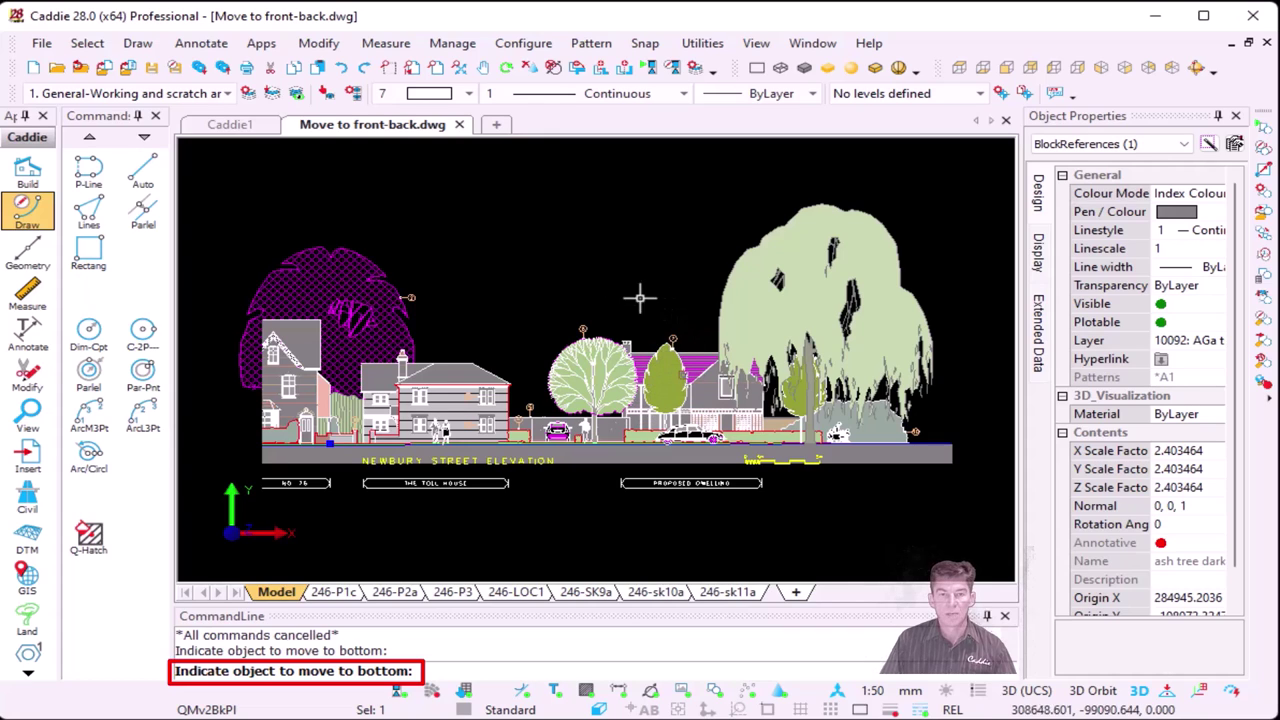
click(585, 377)
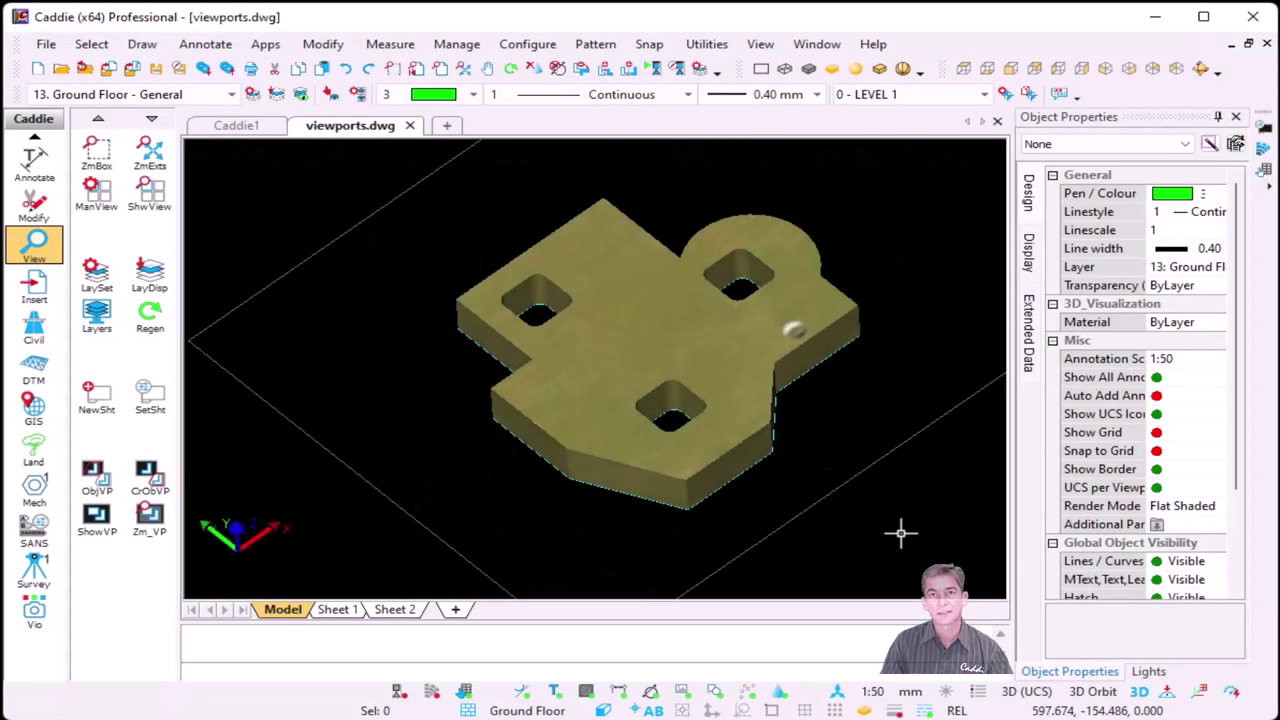
- Create a rectangular object viewport around the part and place it top-left on Sheet 1
drag(711, 511, 754, 516)
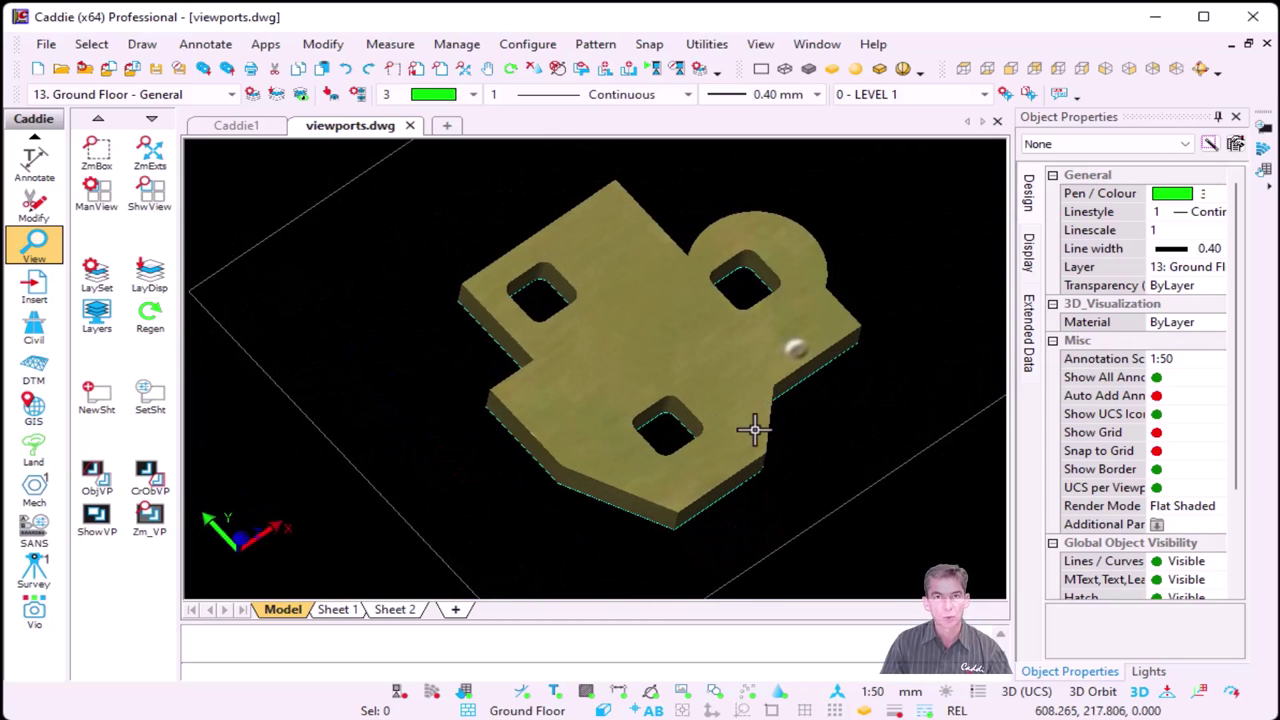
click(100, 472)
click(158, 506)
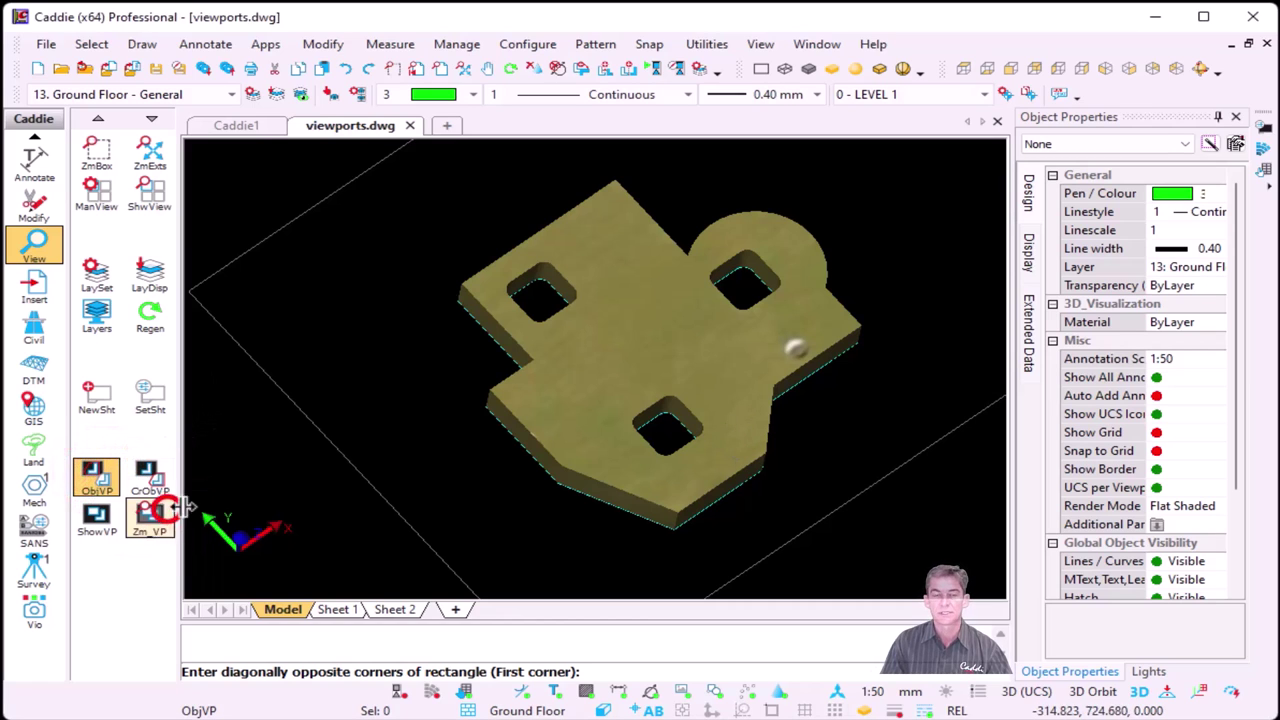
click(408, 161)
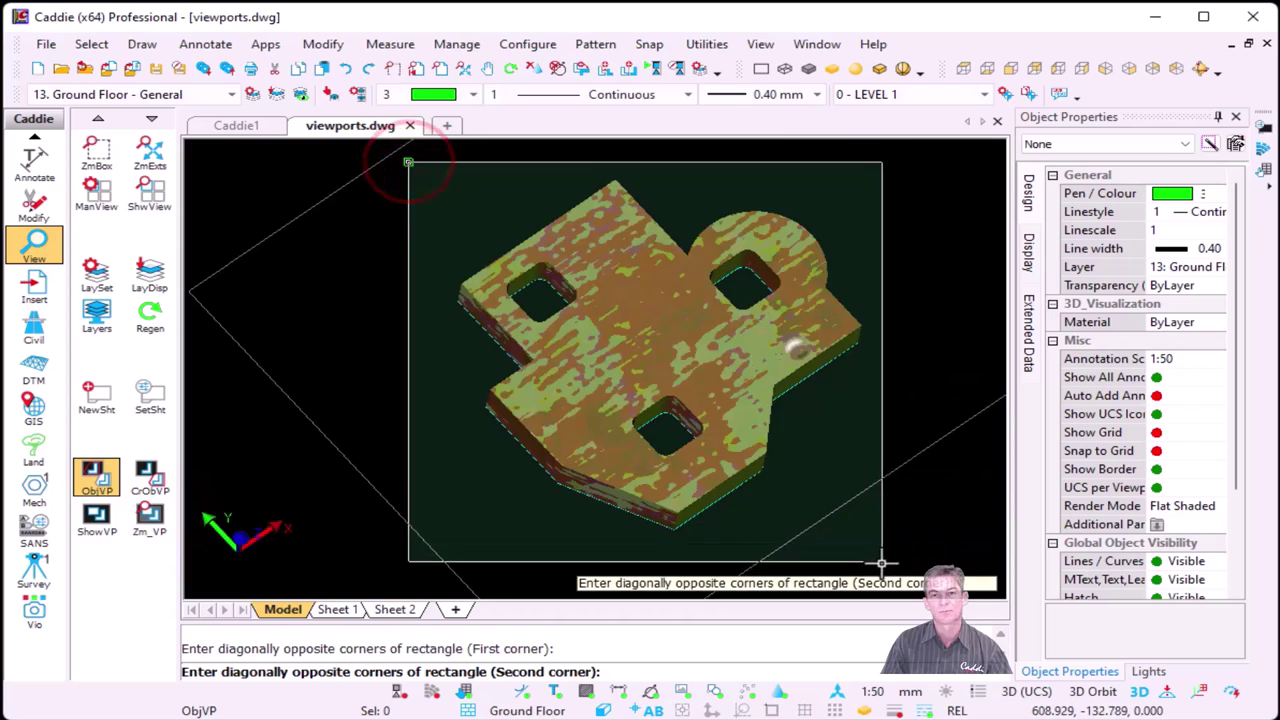
click(890, 562)
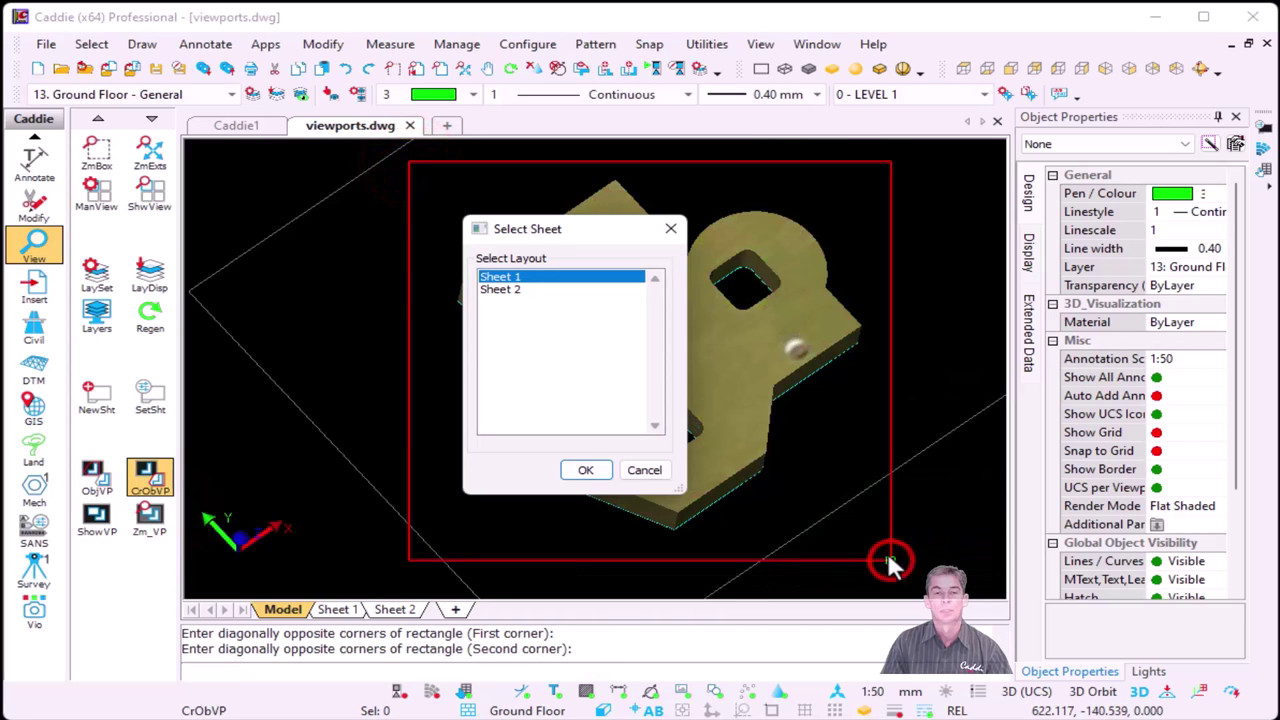
click(588, 469)
click(730, 515)
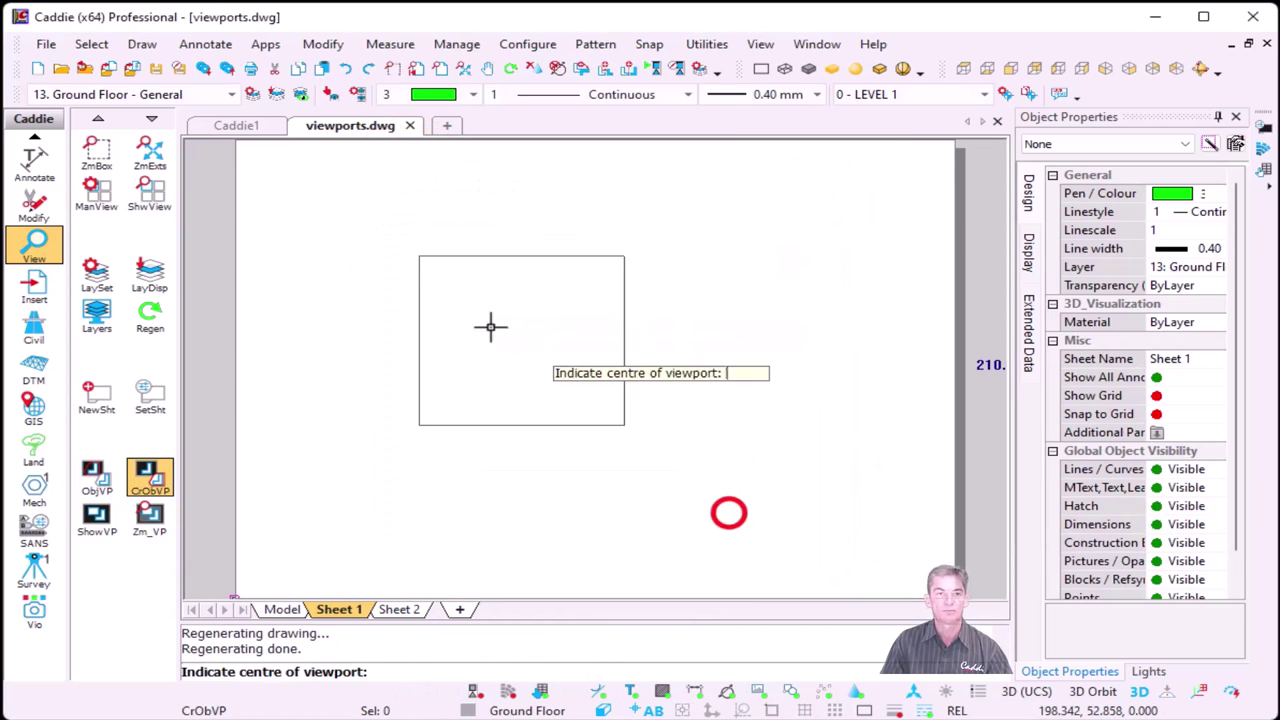
click(400, 247)
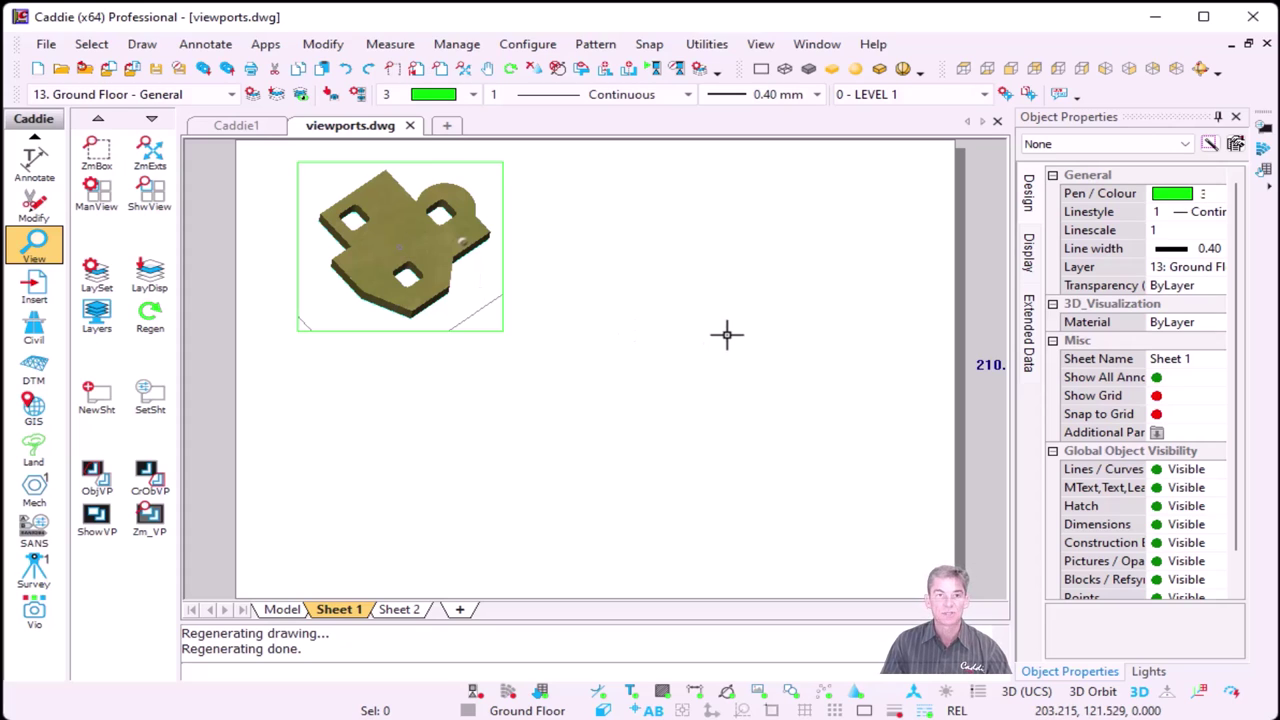
- Add a second viewport of the part at the top right of Sheet 1
click(150, 478)
click(746, 517)
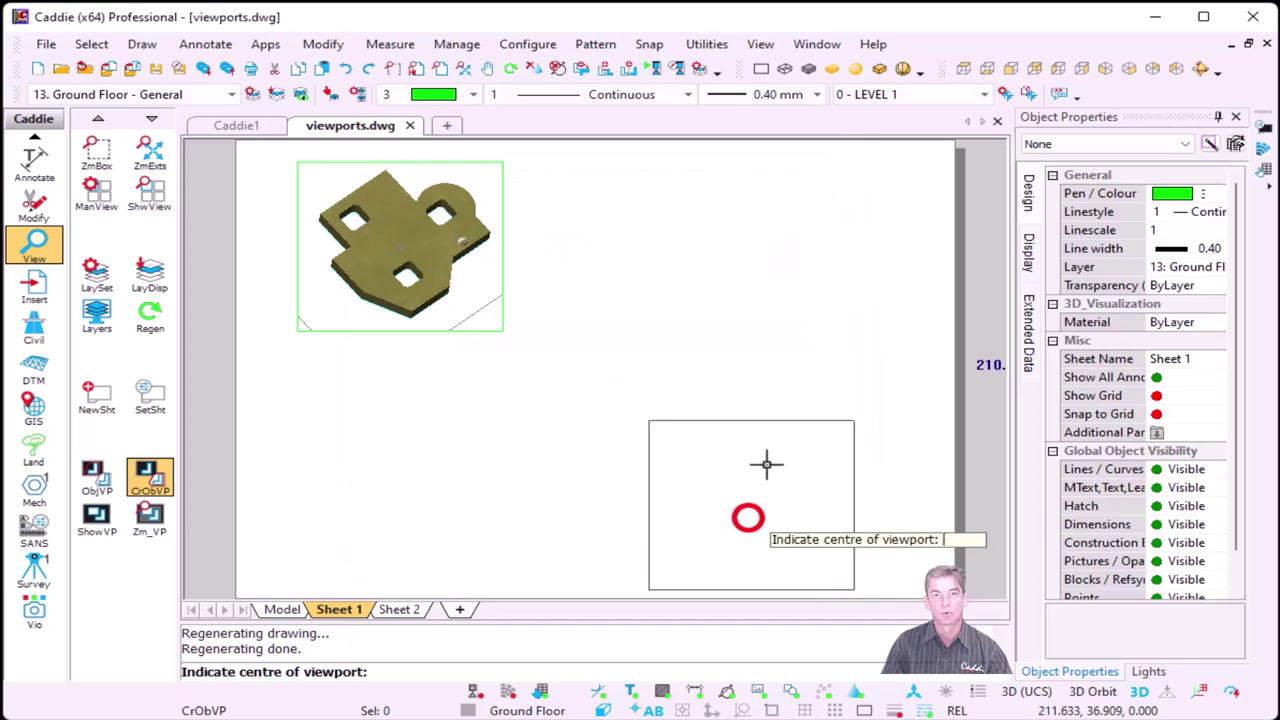
click(757, 251)
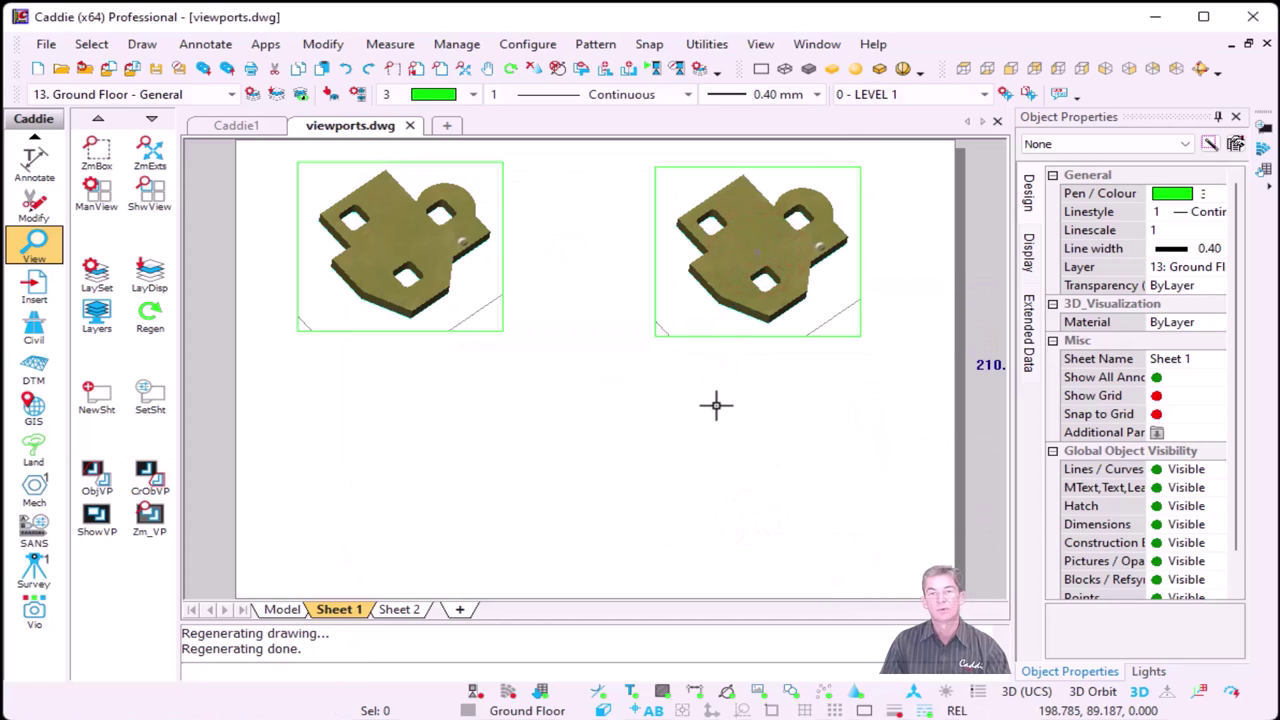
click(782, 286)
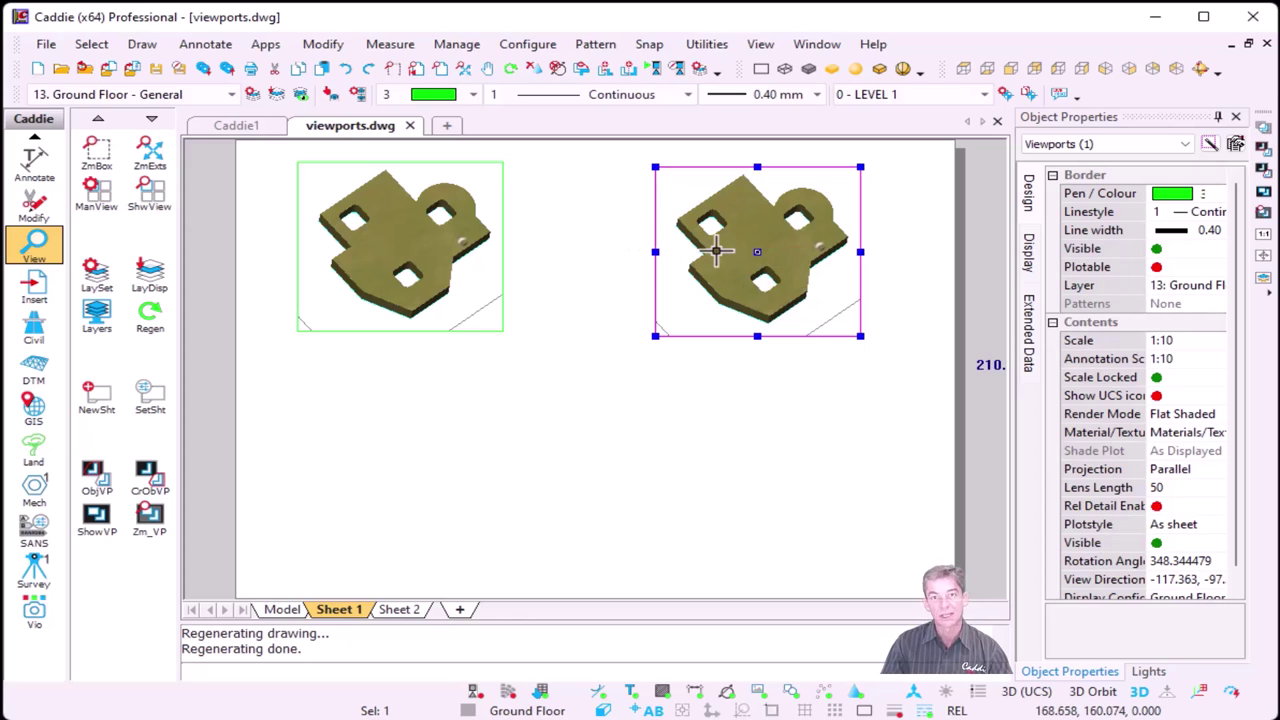
- Set the right viewport to Phong with Wireframe and Materials On/Textures Off
click(1183, 418)
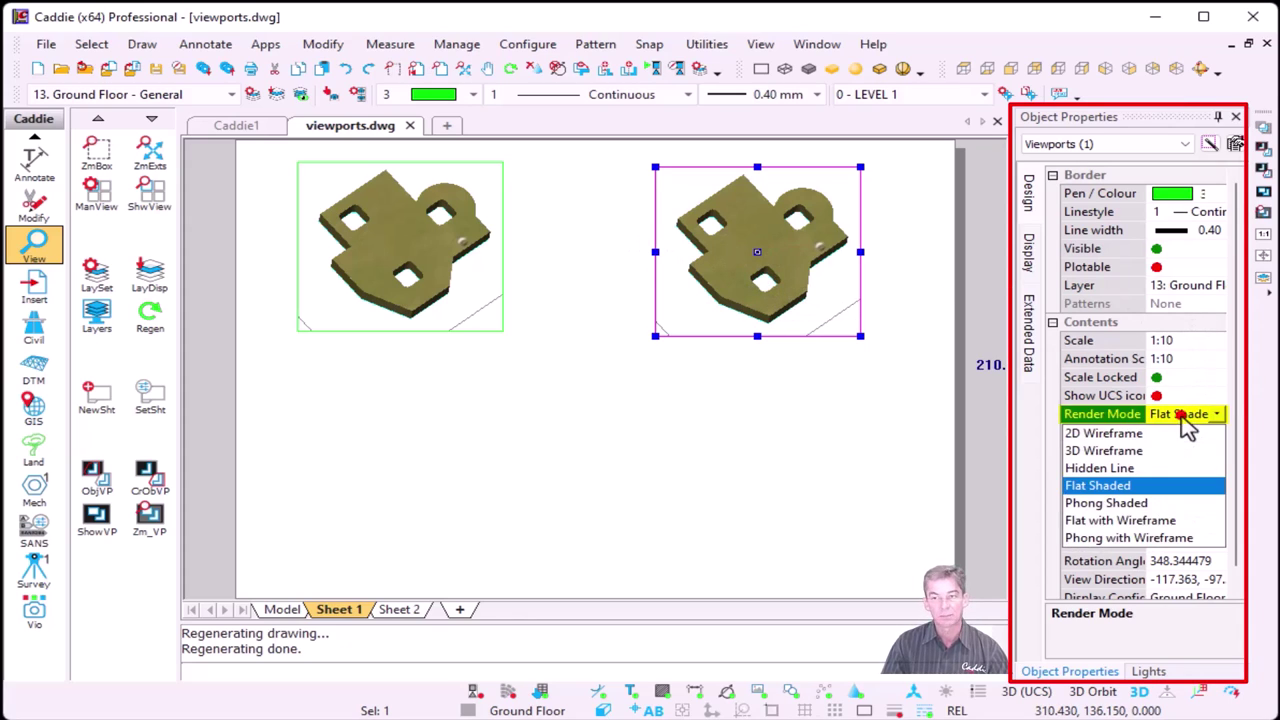
click(1153, 538)
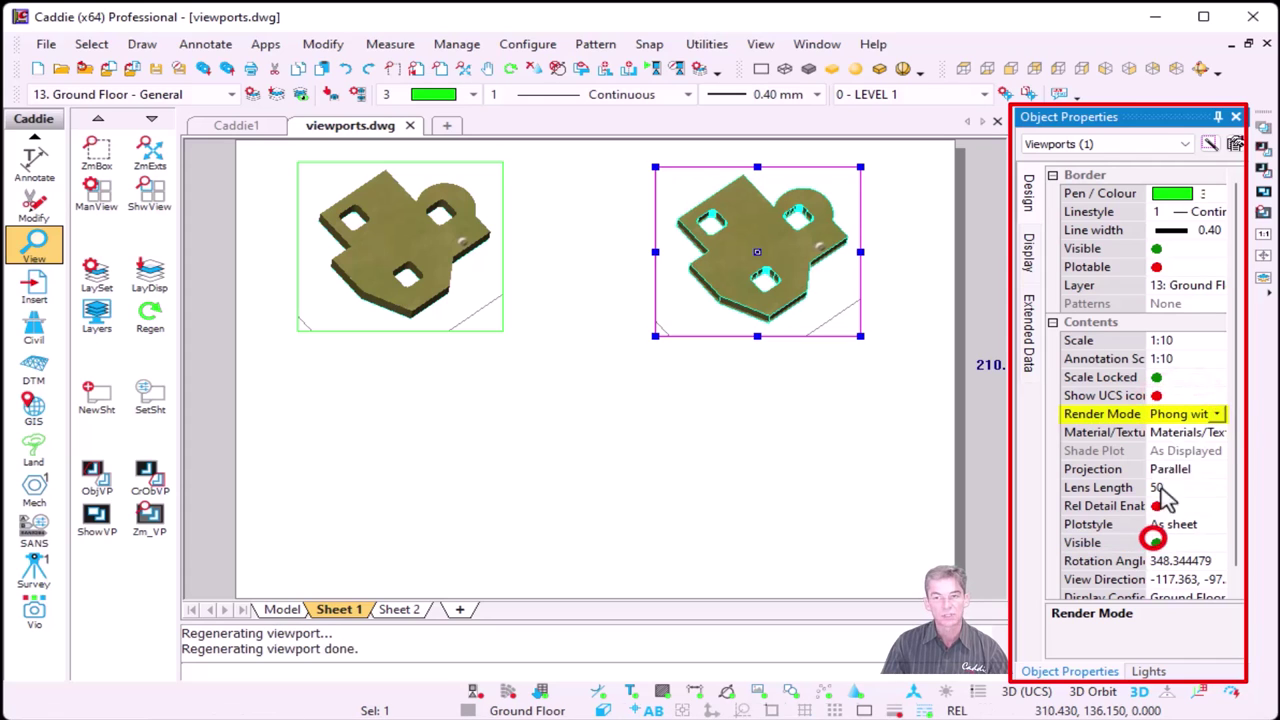
click(1180, 436)
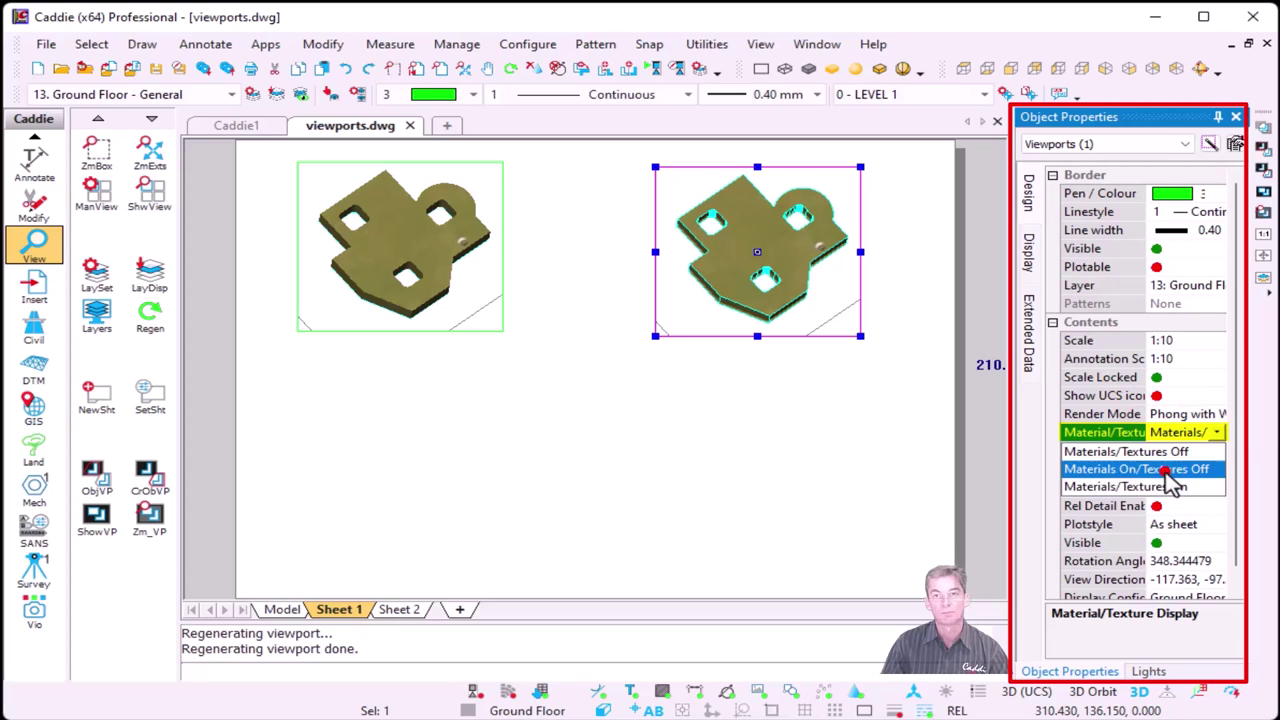
click(1166, 470)
click(832, 481)
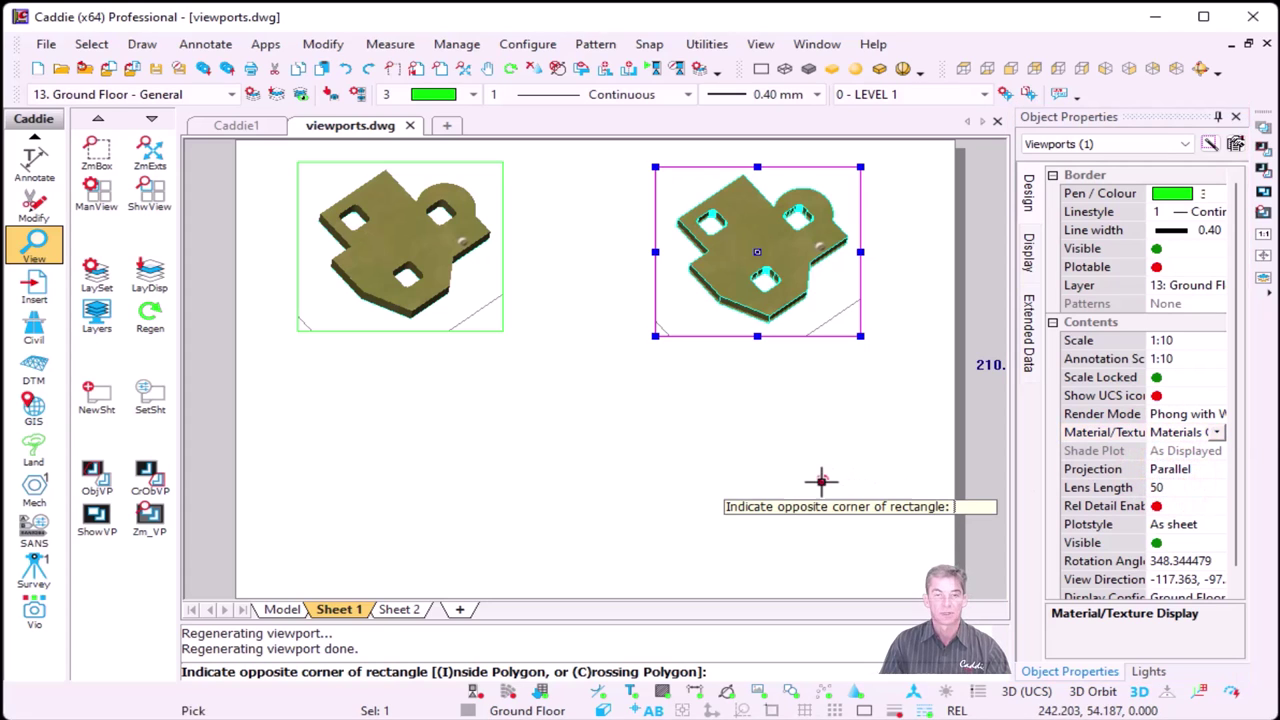
right_click(823, 481)
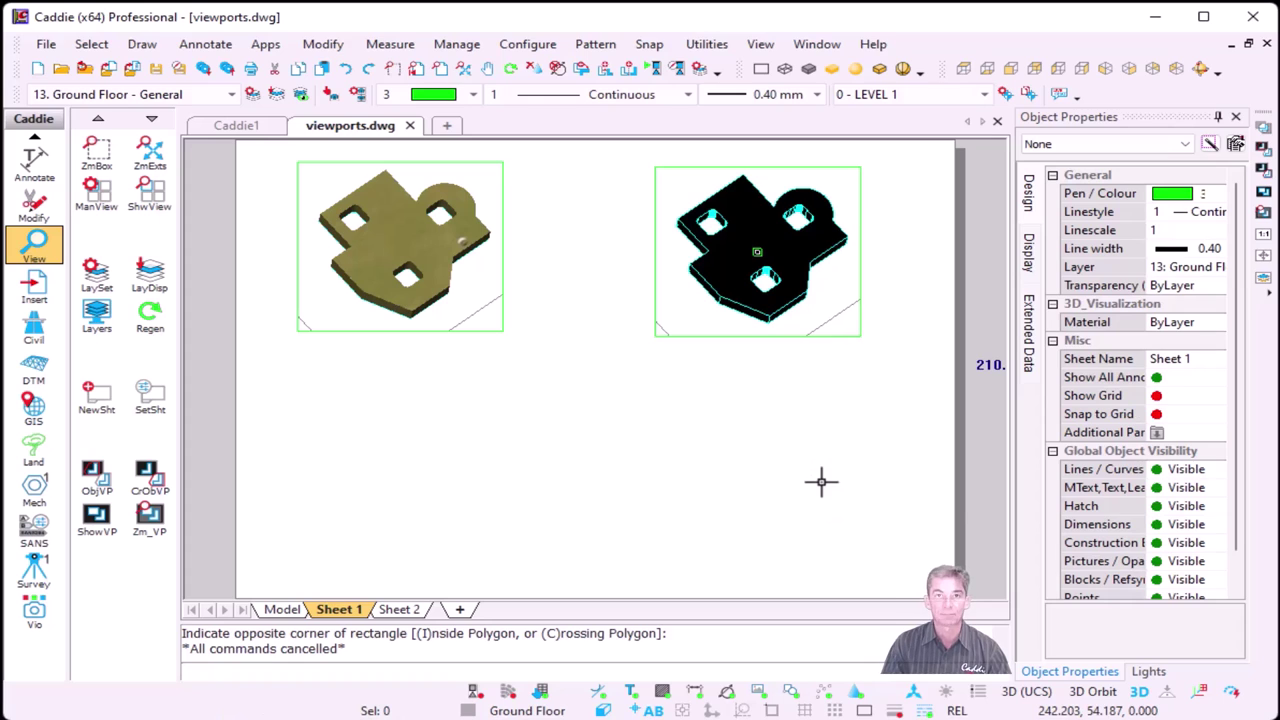
- Copy the left viewport to the lower left and lower right of Sheet 1
click(466, 310)
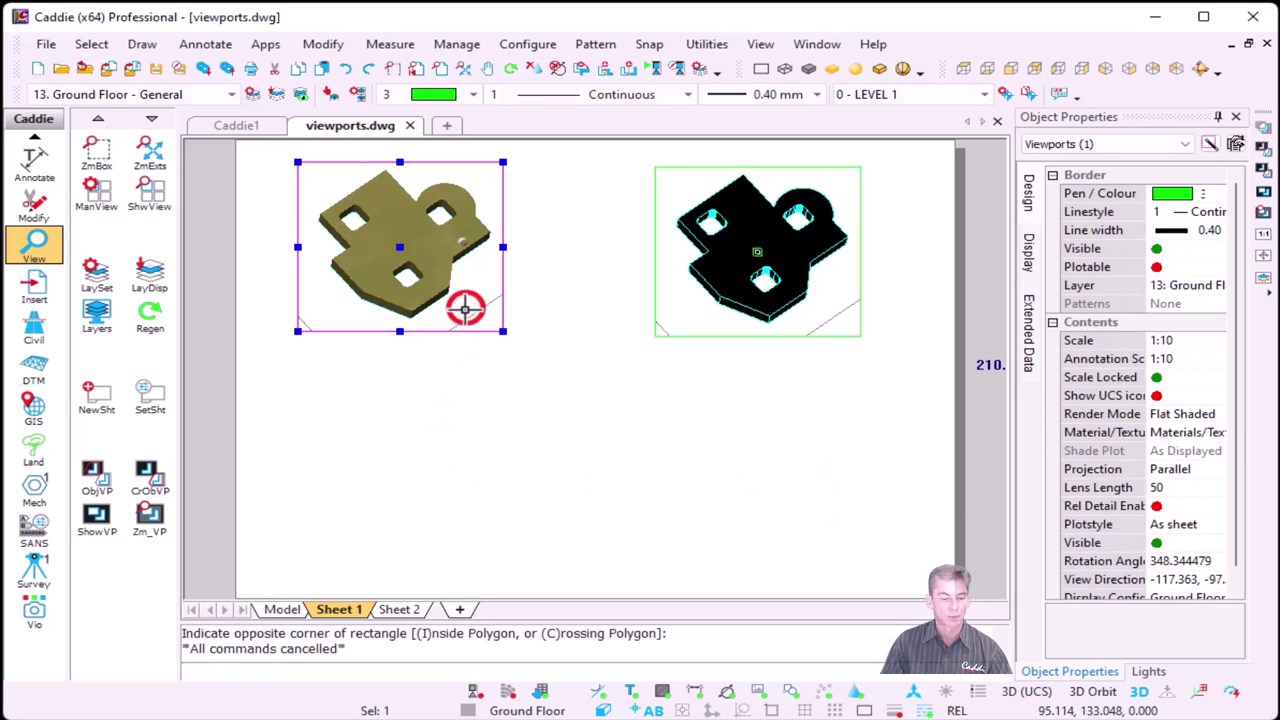
key(ctrl+c)
click(425, 289)
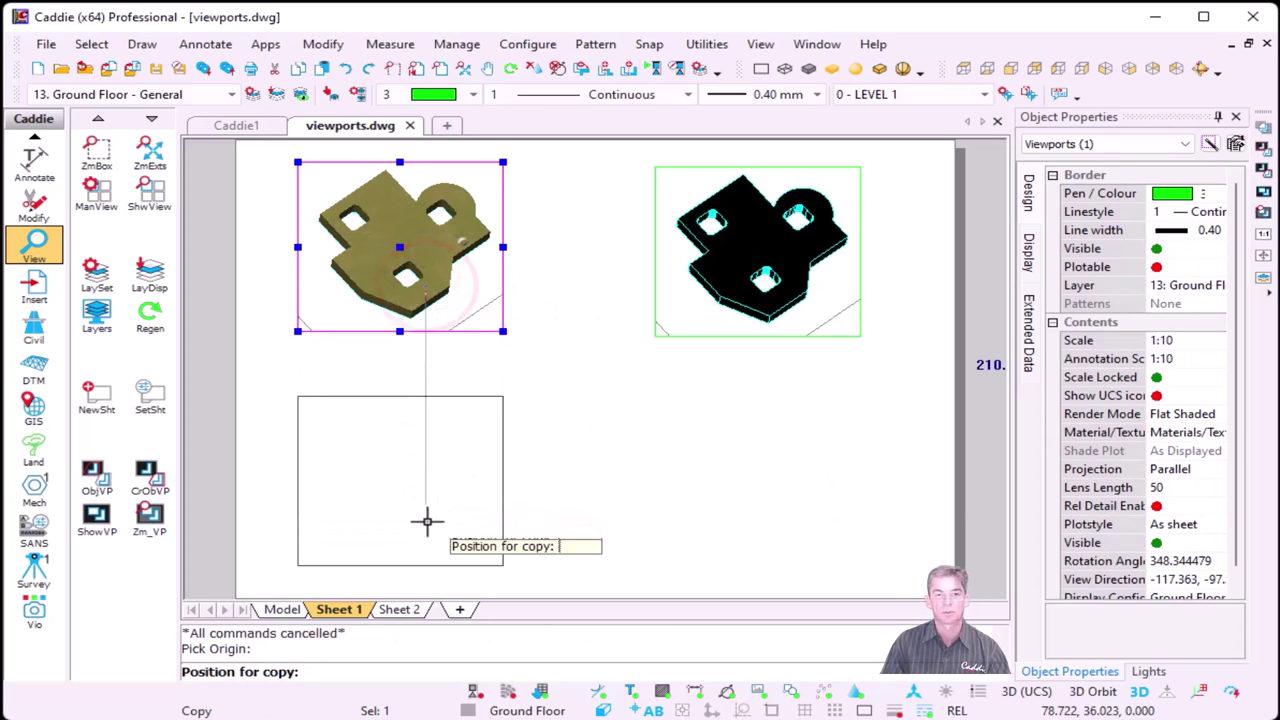
click(426, 524)
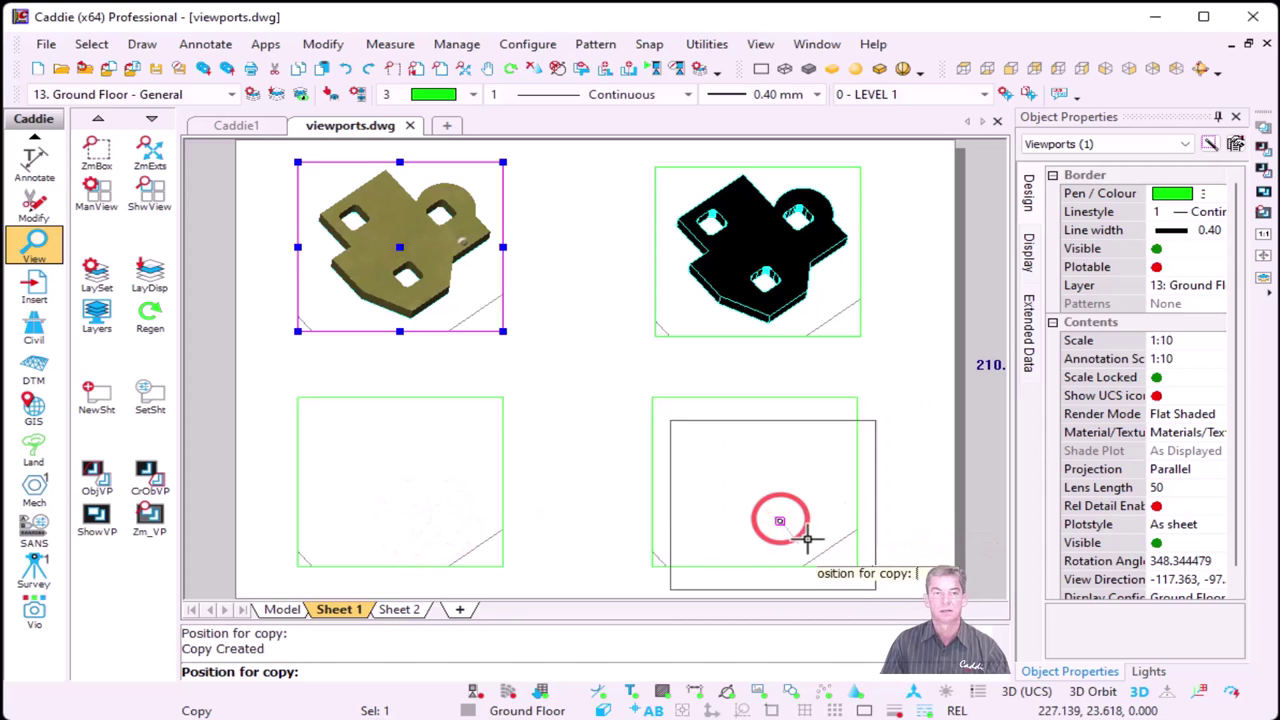
click(777, 519)
key(Escape)
- Render the lower-left viewport as 3D Wireframe and the lower-right as Hidden Line
click(417, 486)
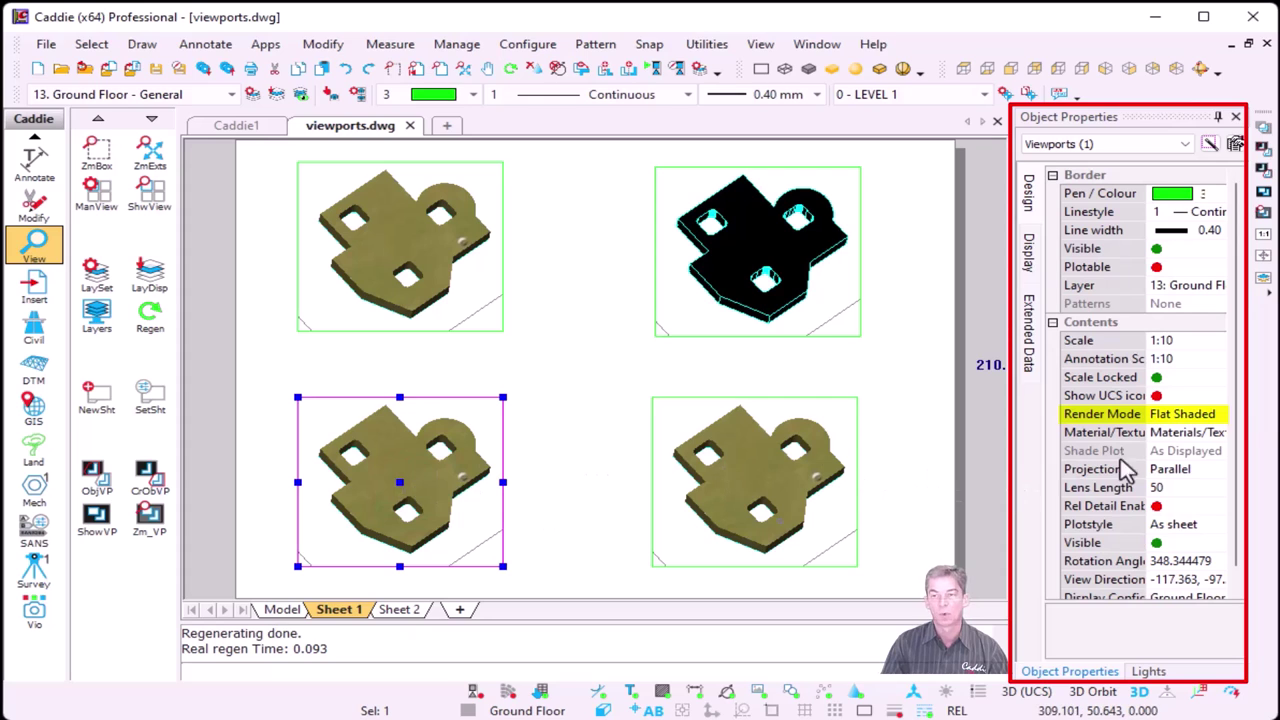
click(1195, 416)
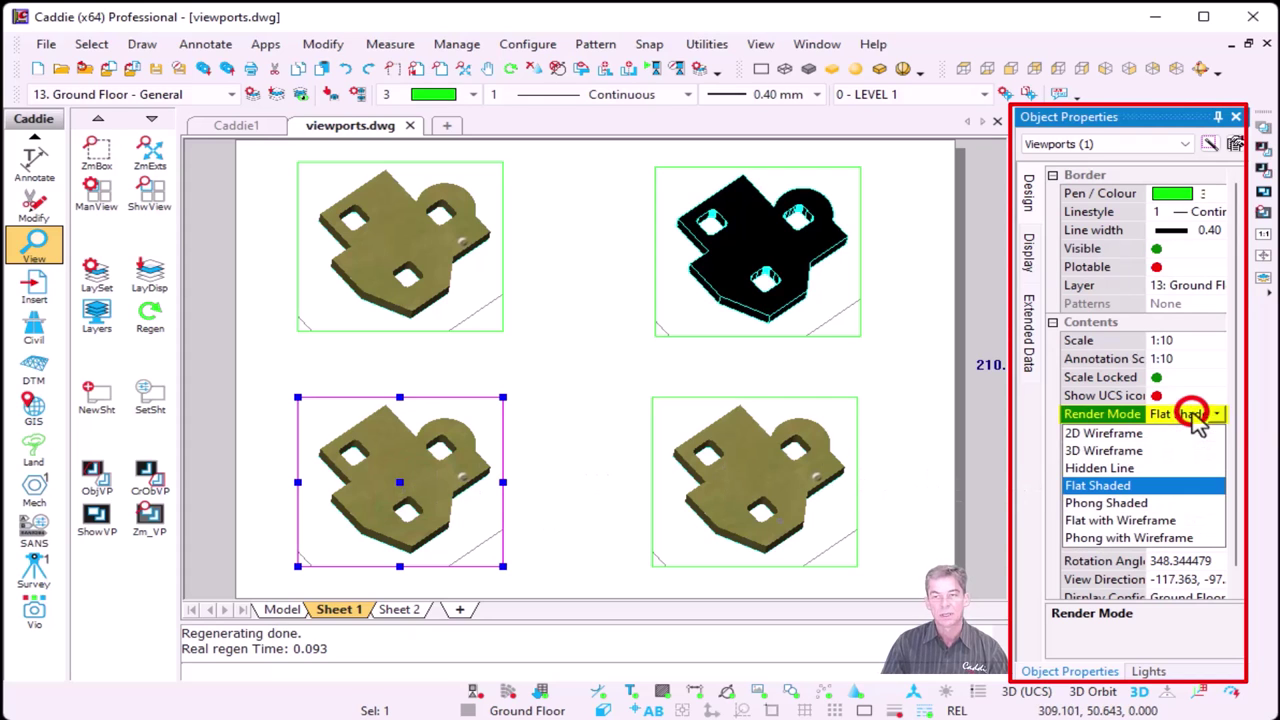
click(1130, 450)
click(775, 515)
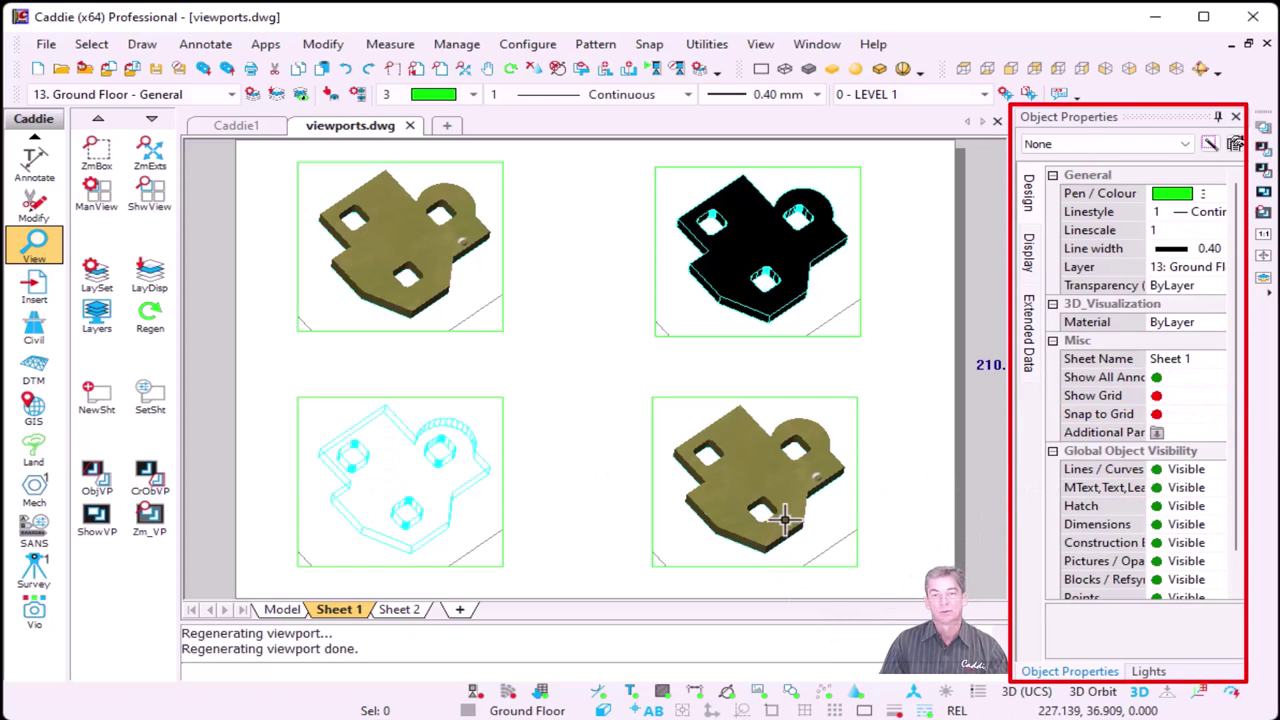
click(780, 515)
click(1196, 416)
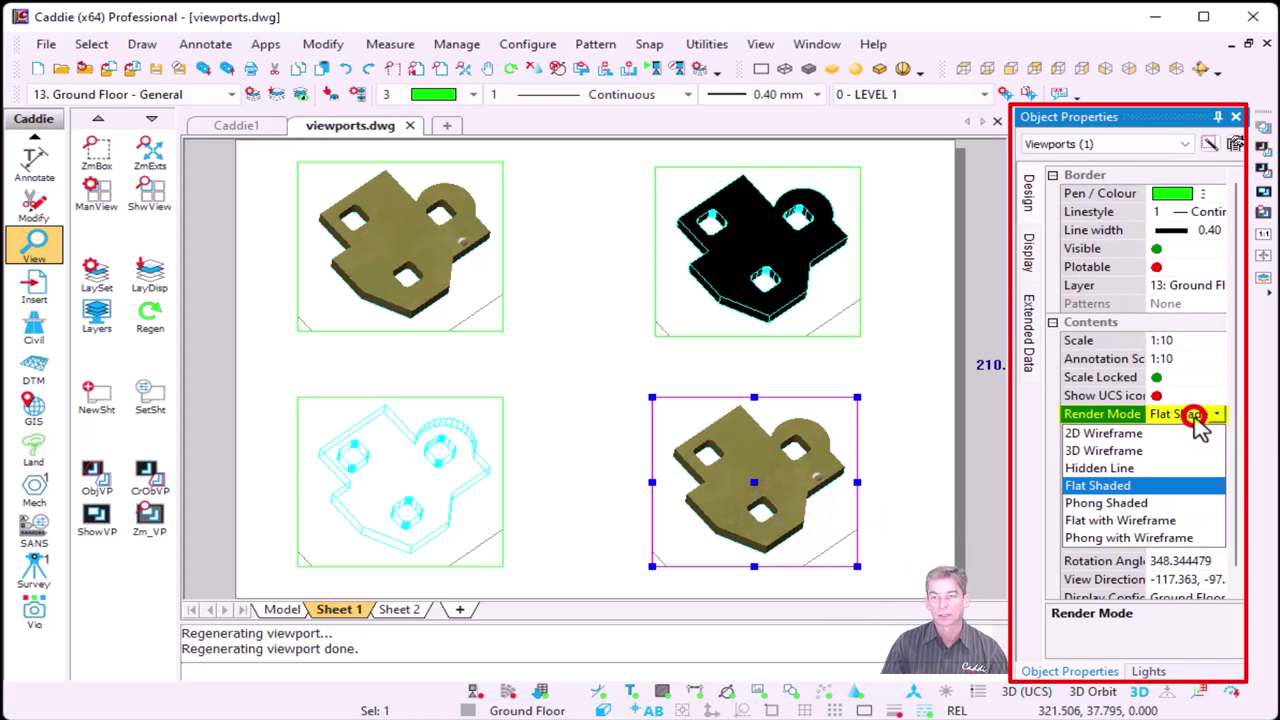
click(1140, 468)
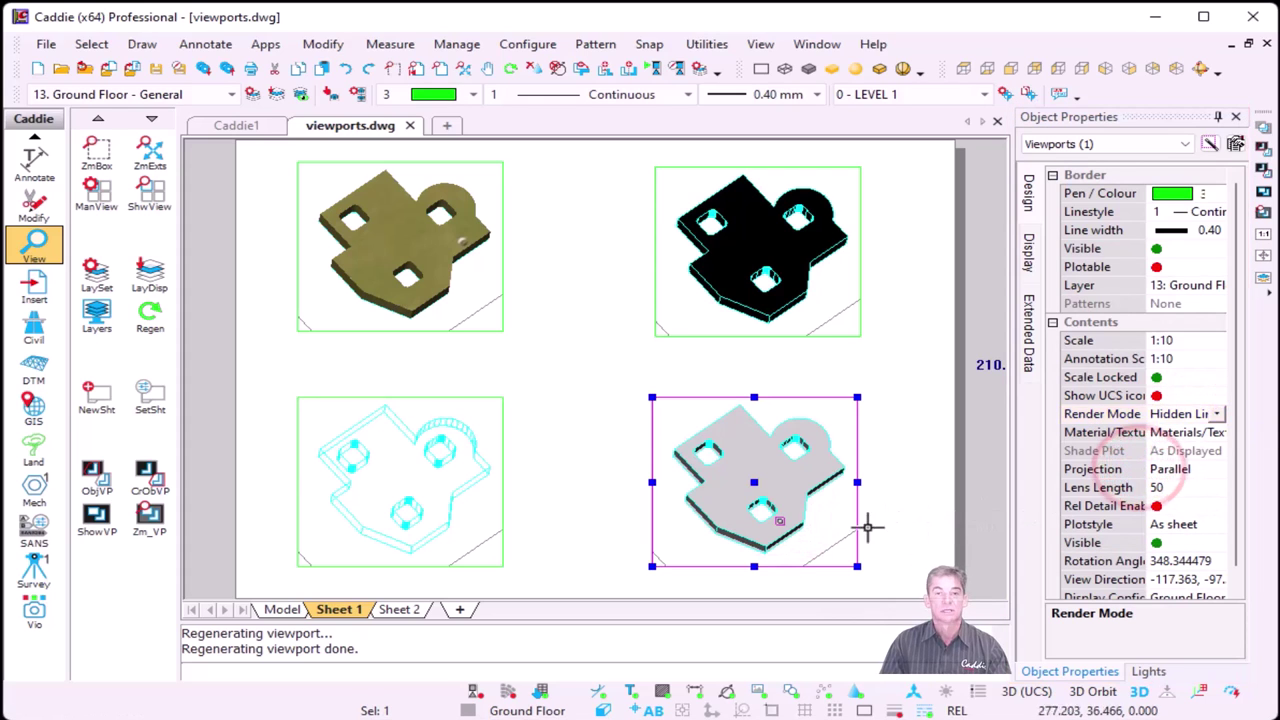
- Turn materials and textures on for both upper viewports and regenerate
click(773, 508)
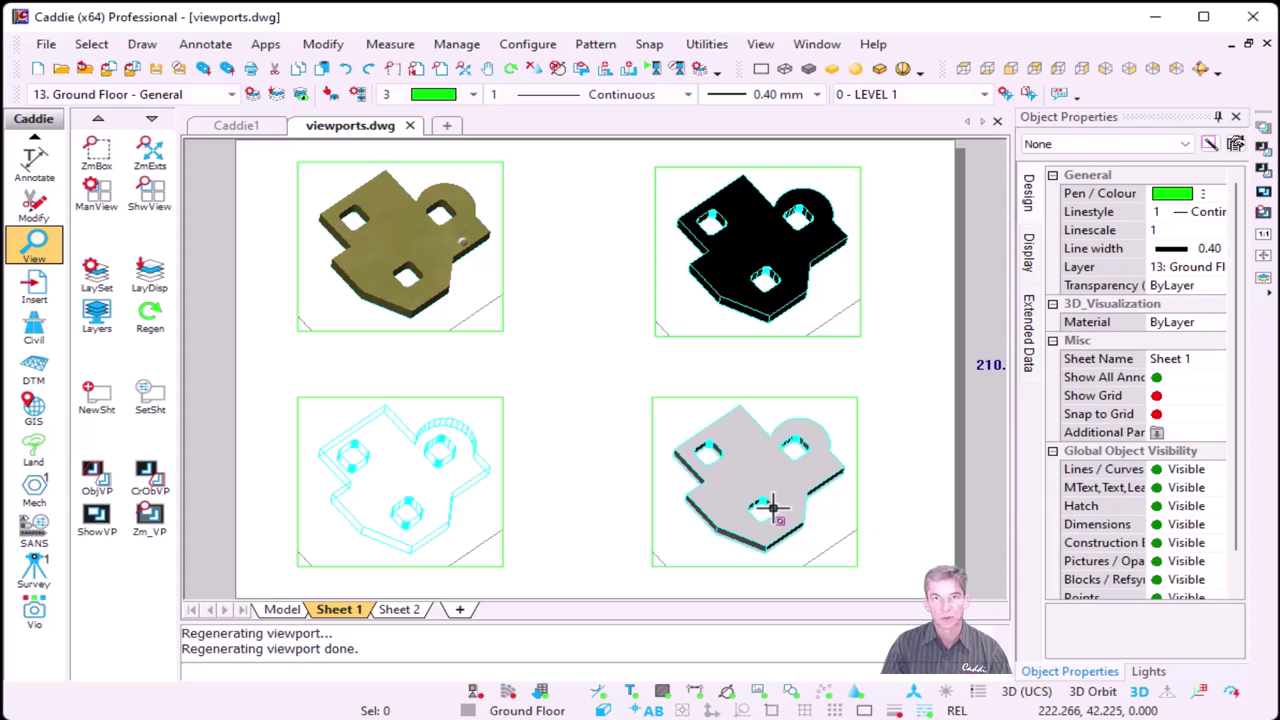
click(773, 508)
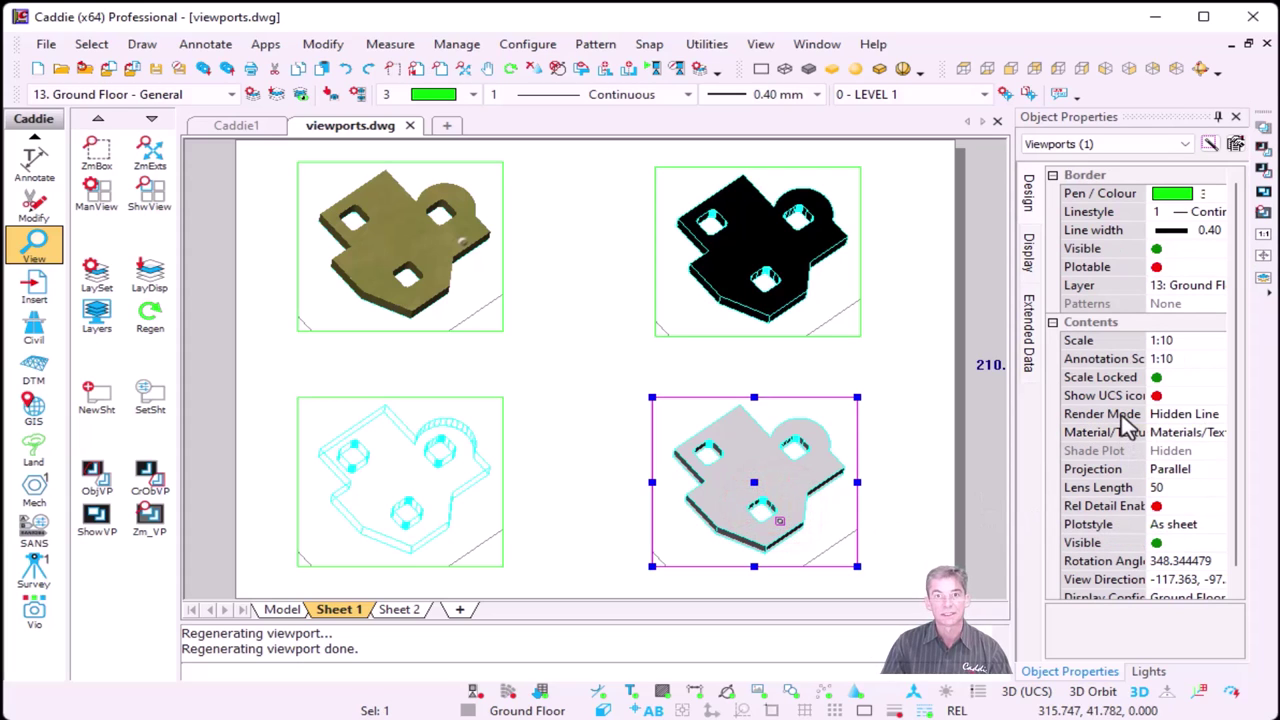
click(766, 280)
click(766, 280)
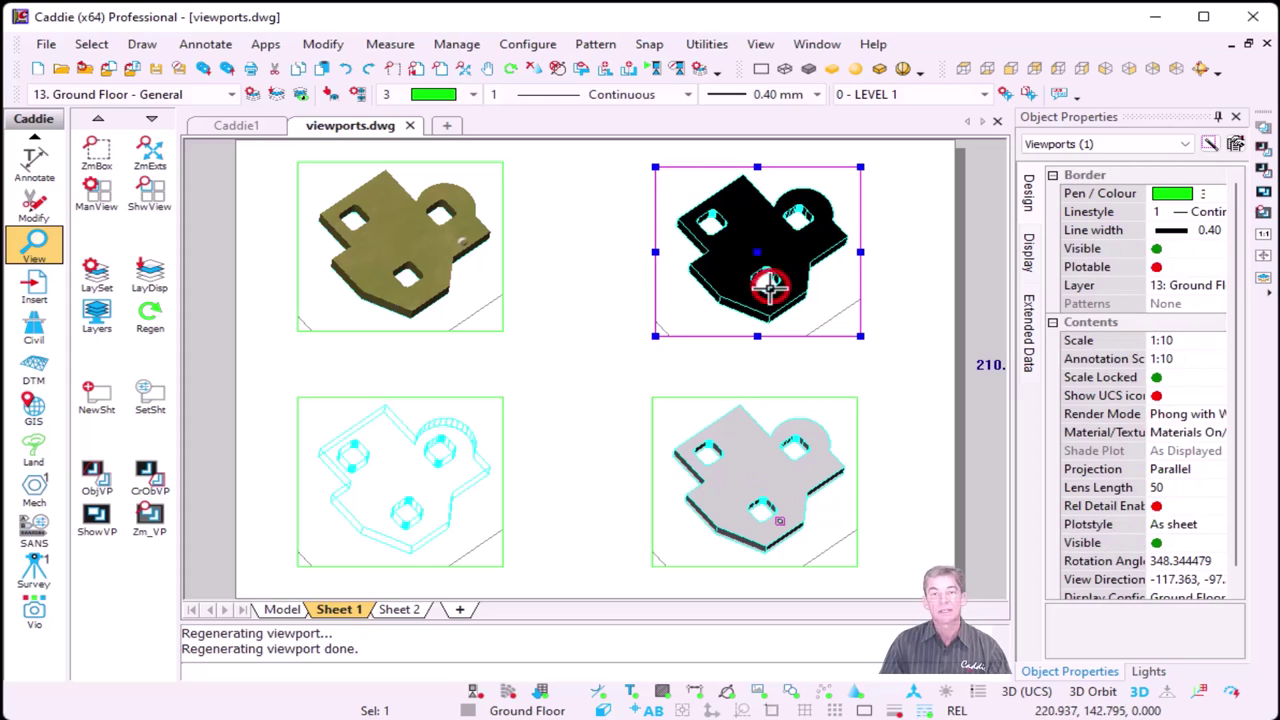
click(462, 293)
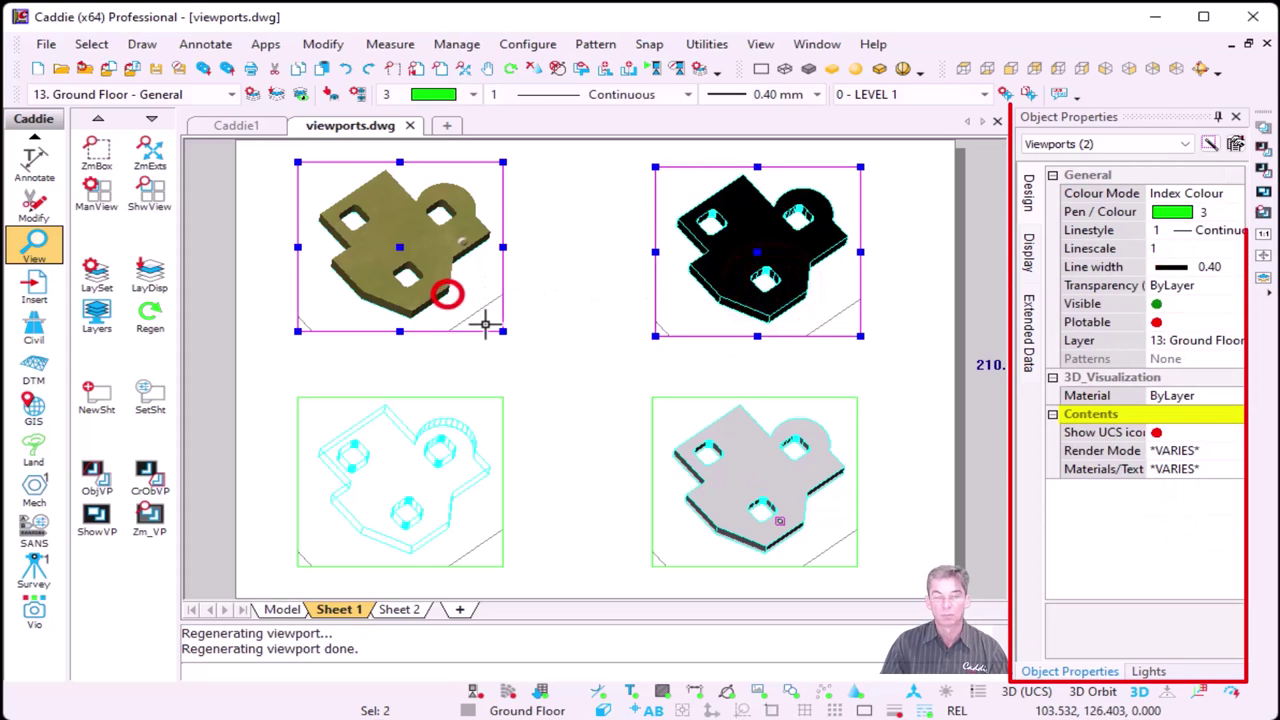
click(1220, 470)
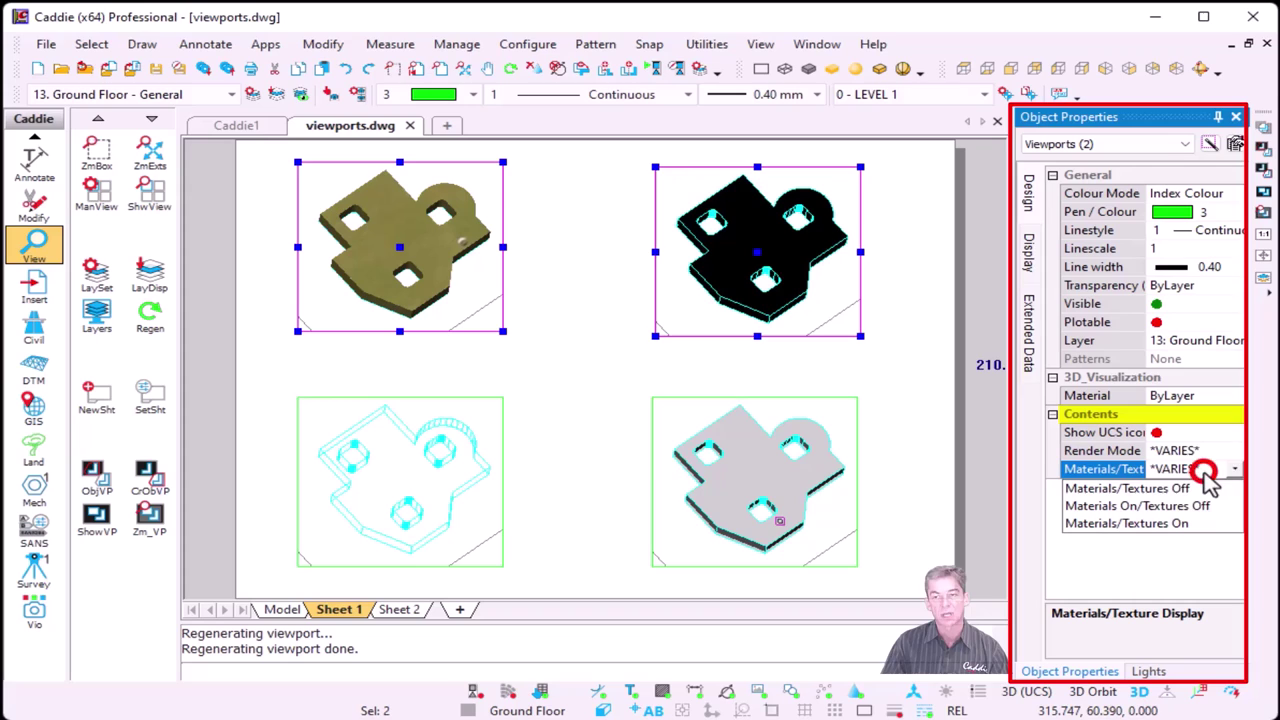
click(1157, 523)
click(902, 510)
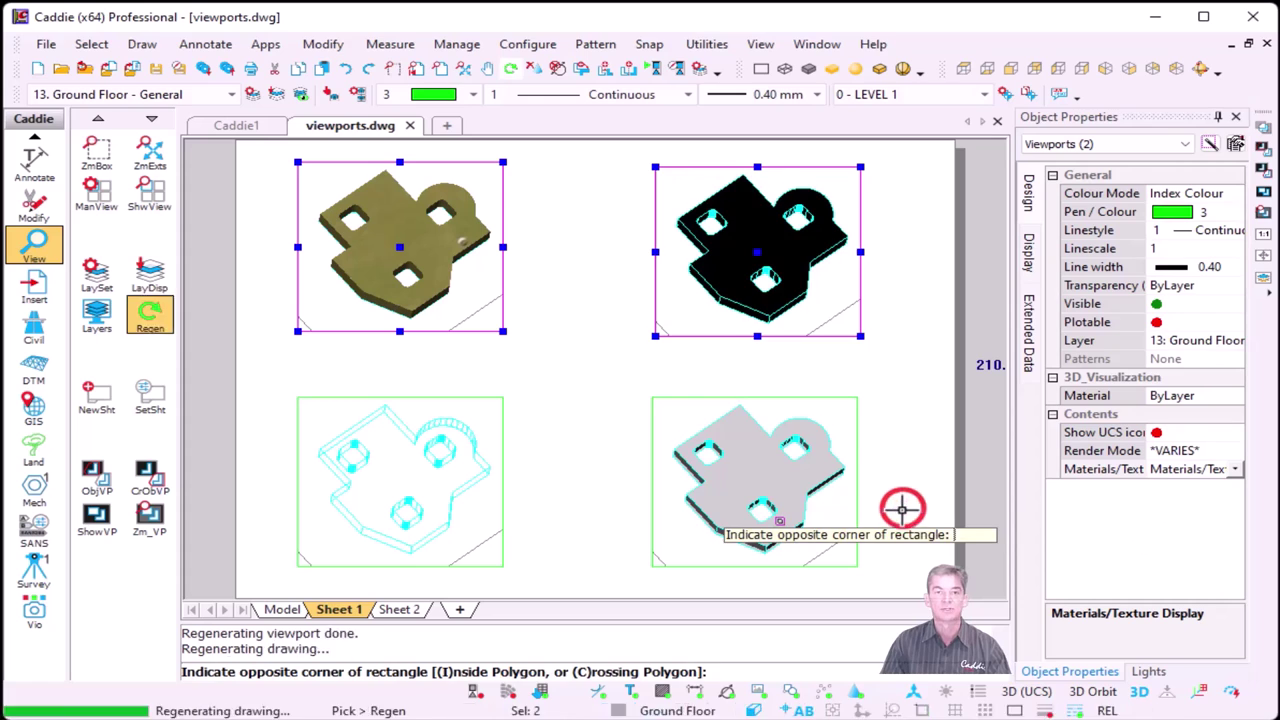
key(Escape)
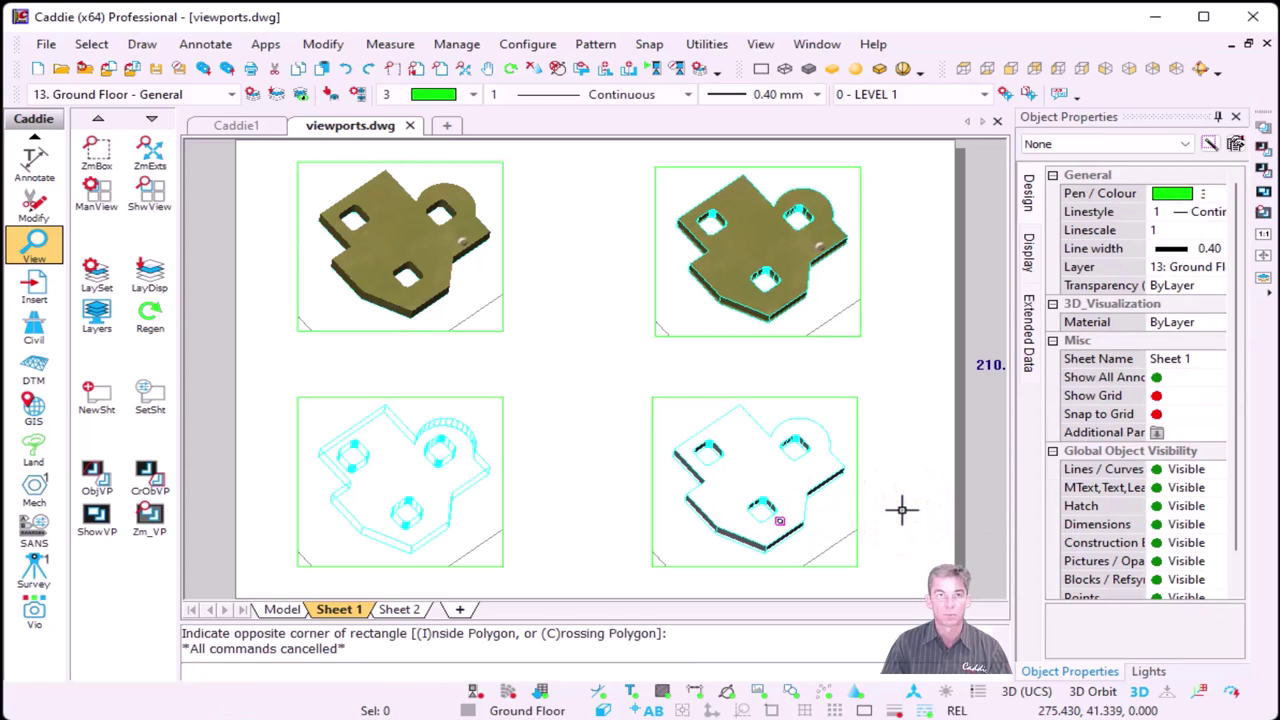
click(46, 44)
- Save the current sheet as an A4 landscape PDF
mouse_move(186, 268)
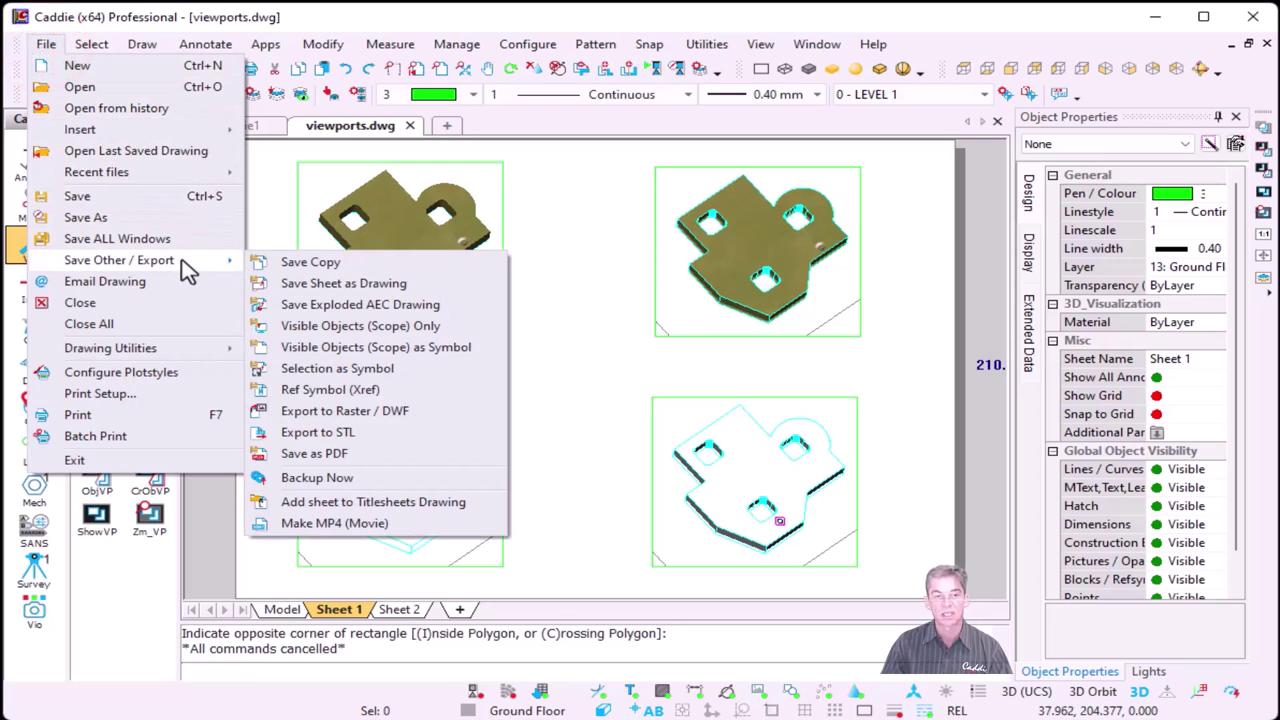
click(386, 453)
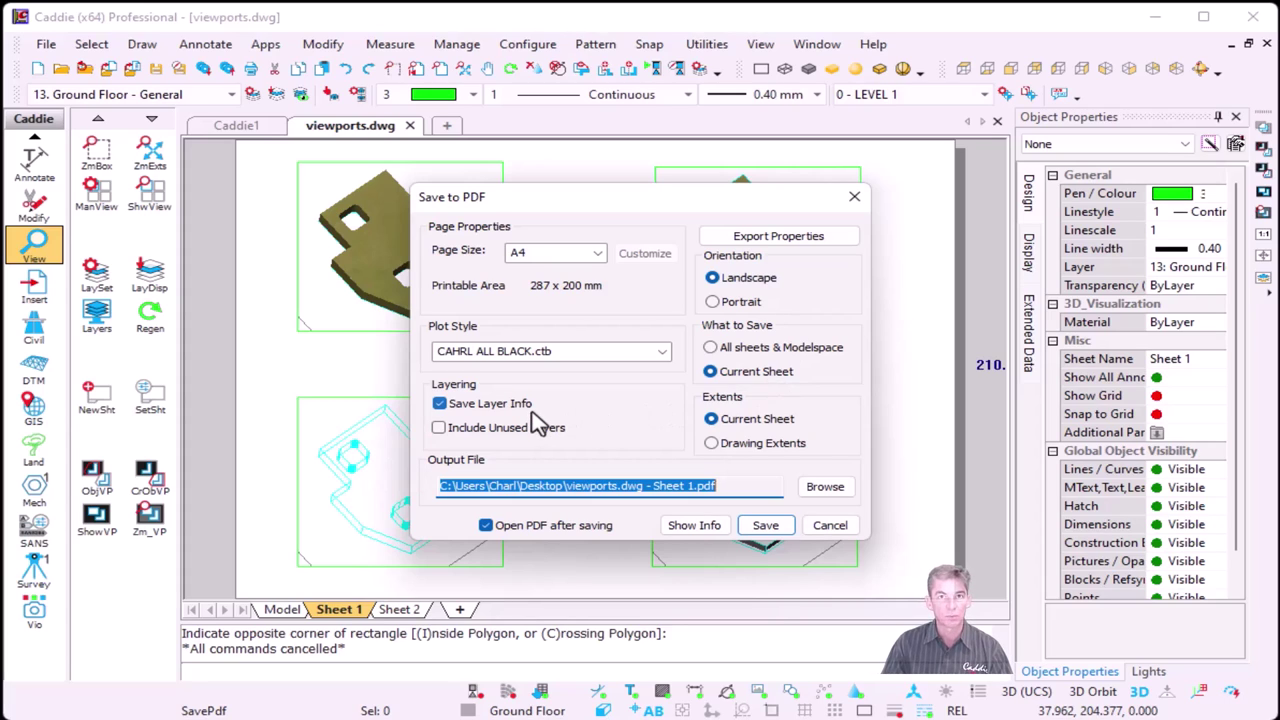
click(767, 526)
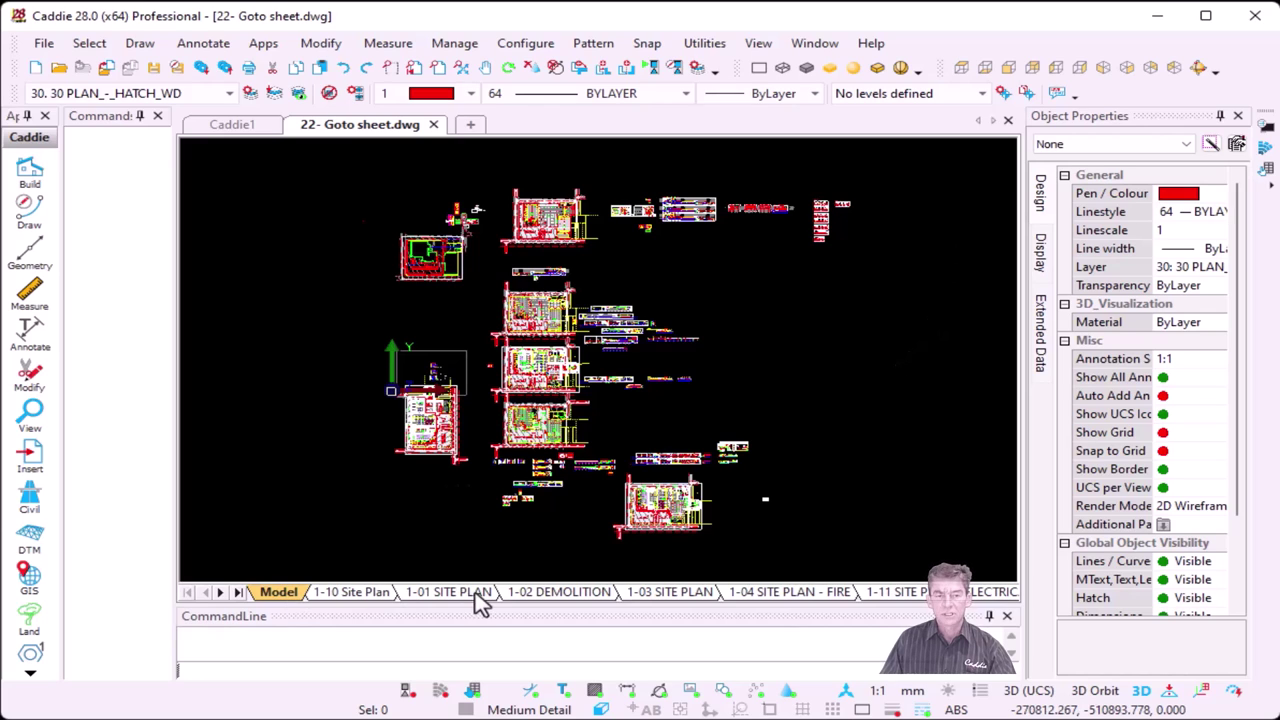
- Check the Goto Sheet list from the Model tab without switching sheets
right_click(286, 595)
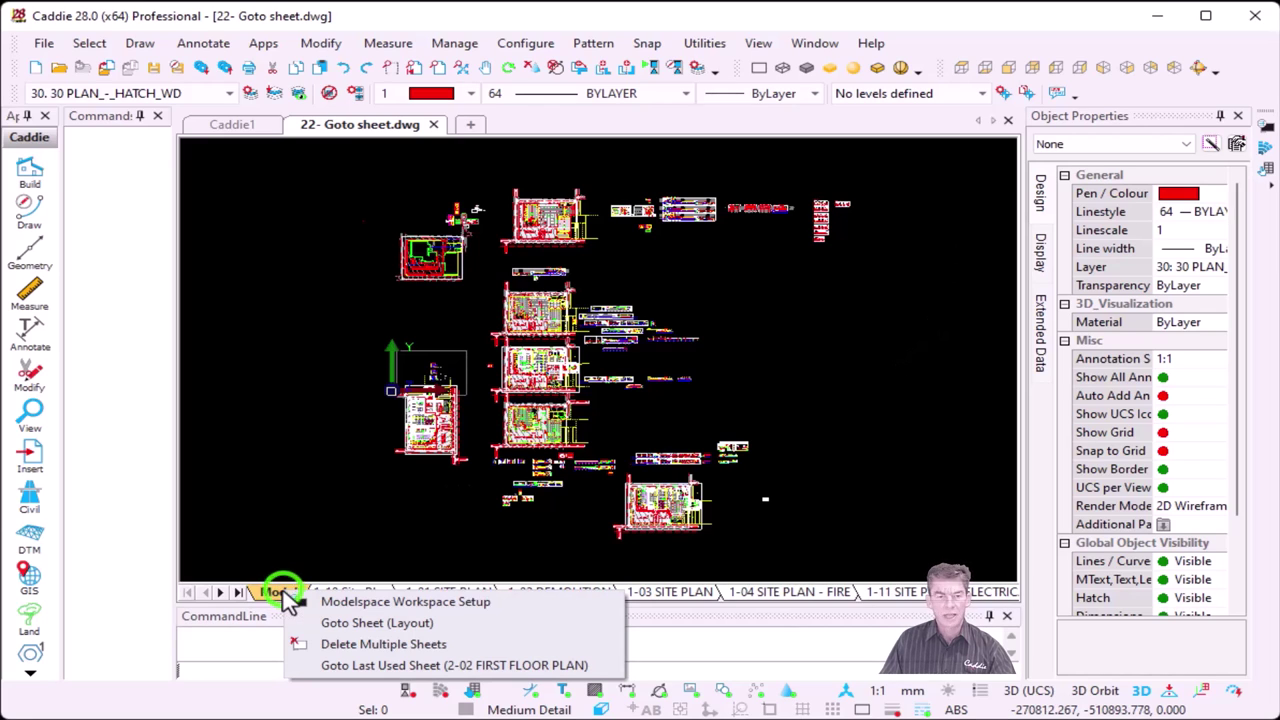
click(418, 625)
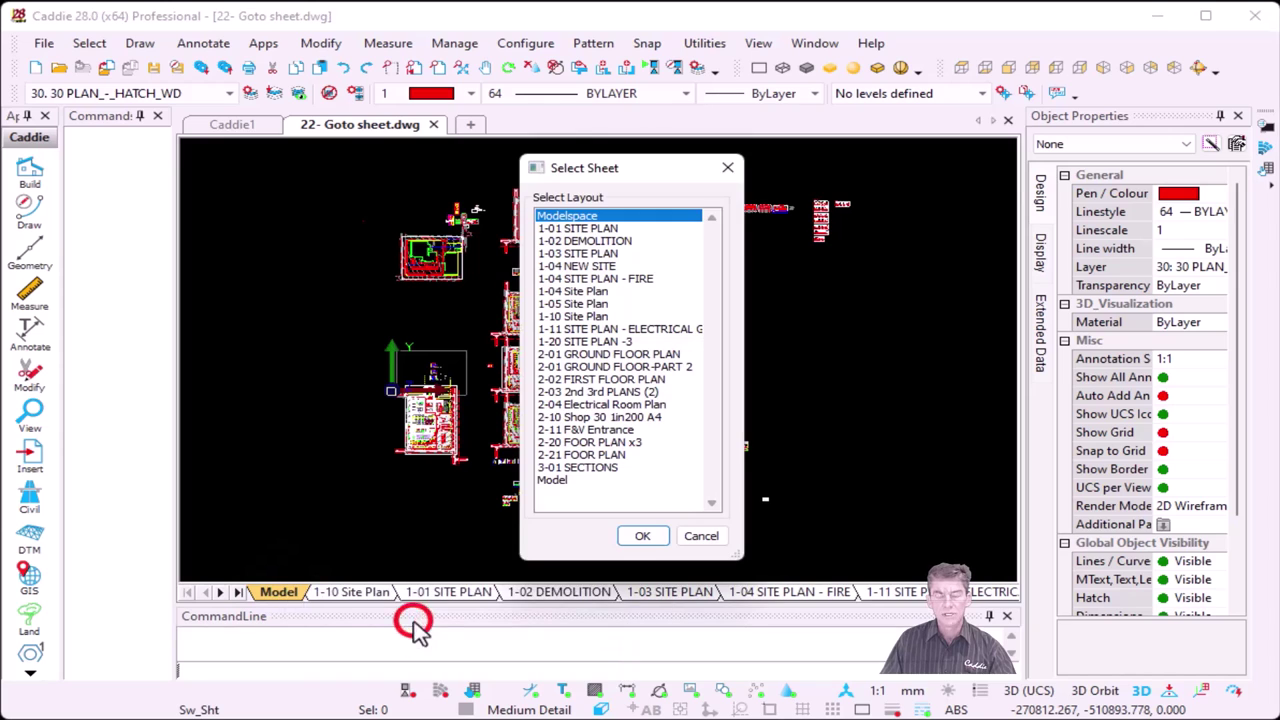
click(704, 535)
- In Environment Settings, raise Sheets' Maximum number of Sheets for Dynamic List from 10 to 20
click(525, 43)
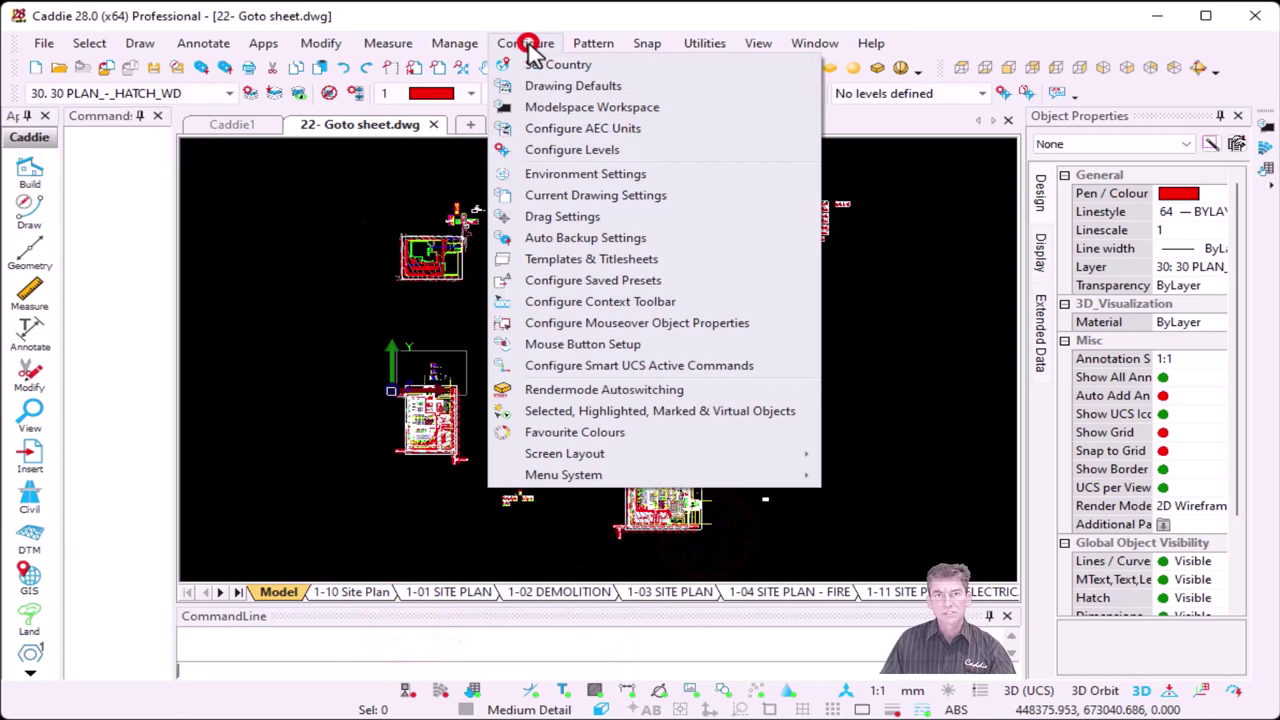
click(563, 176)
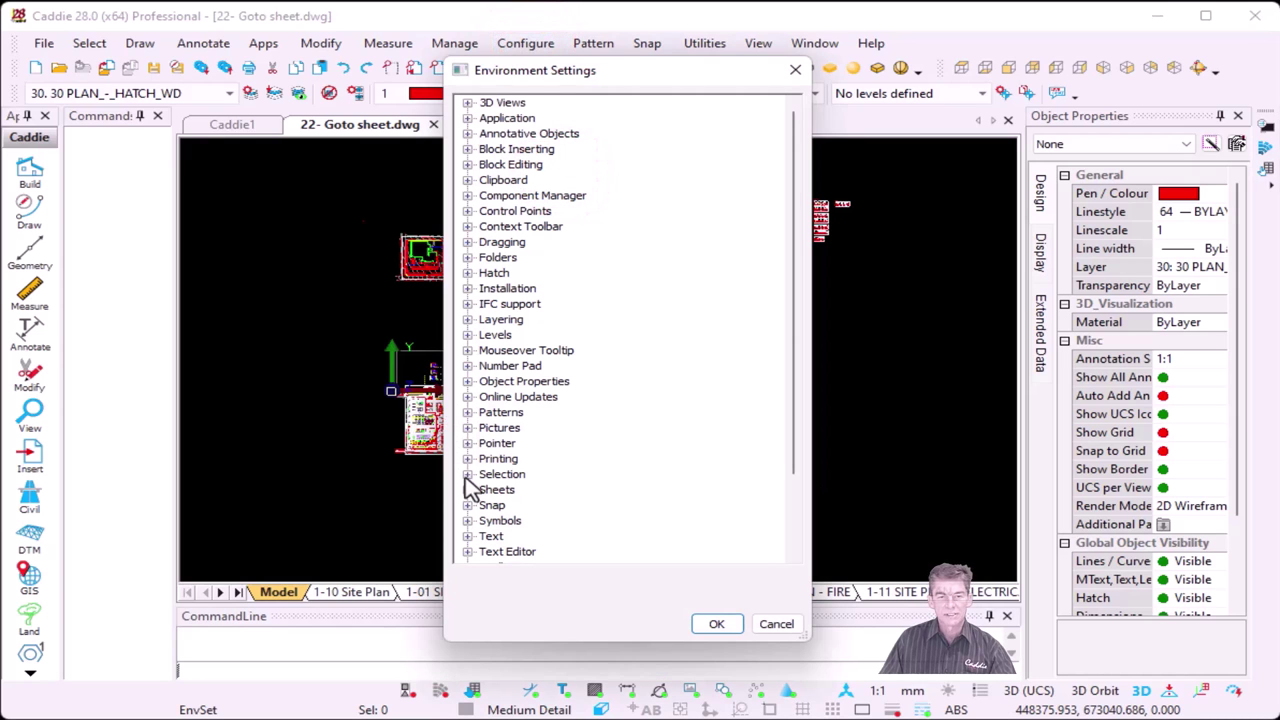
click(467, 489)
click(487, 520)
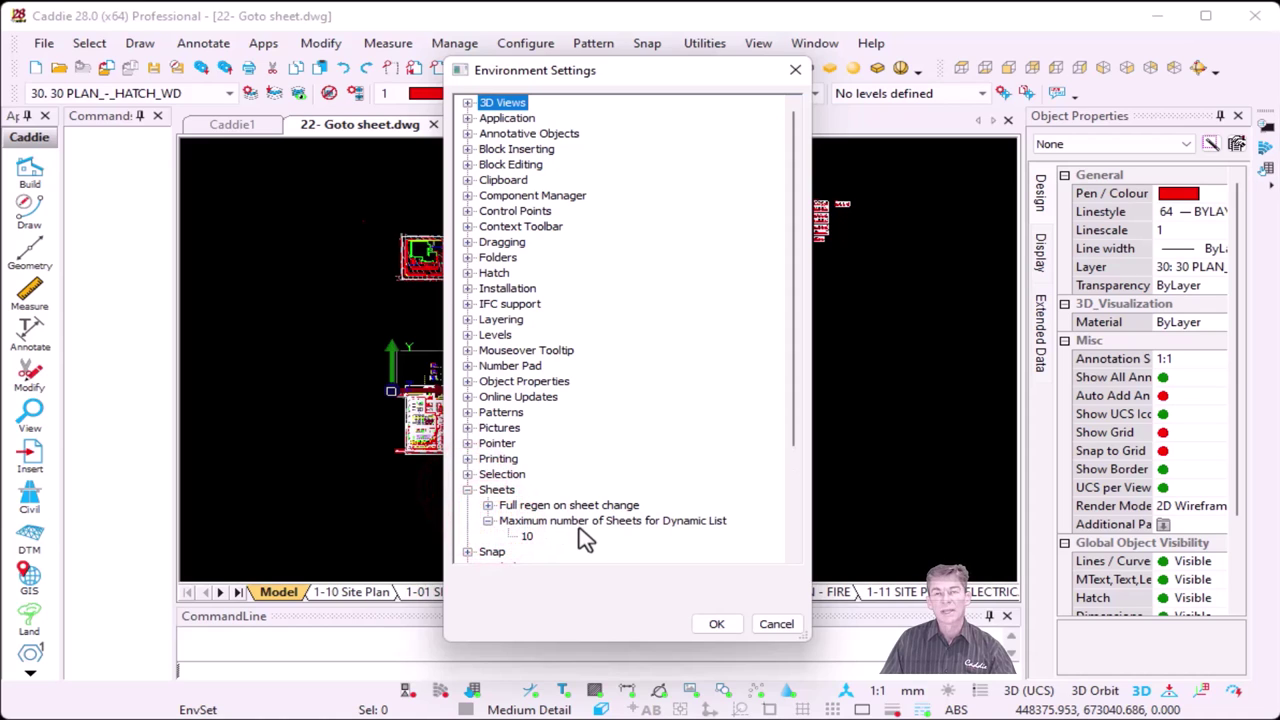
click(525, 537)
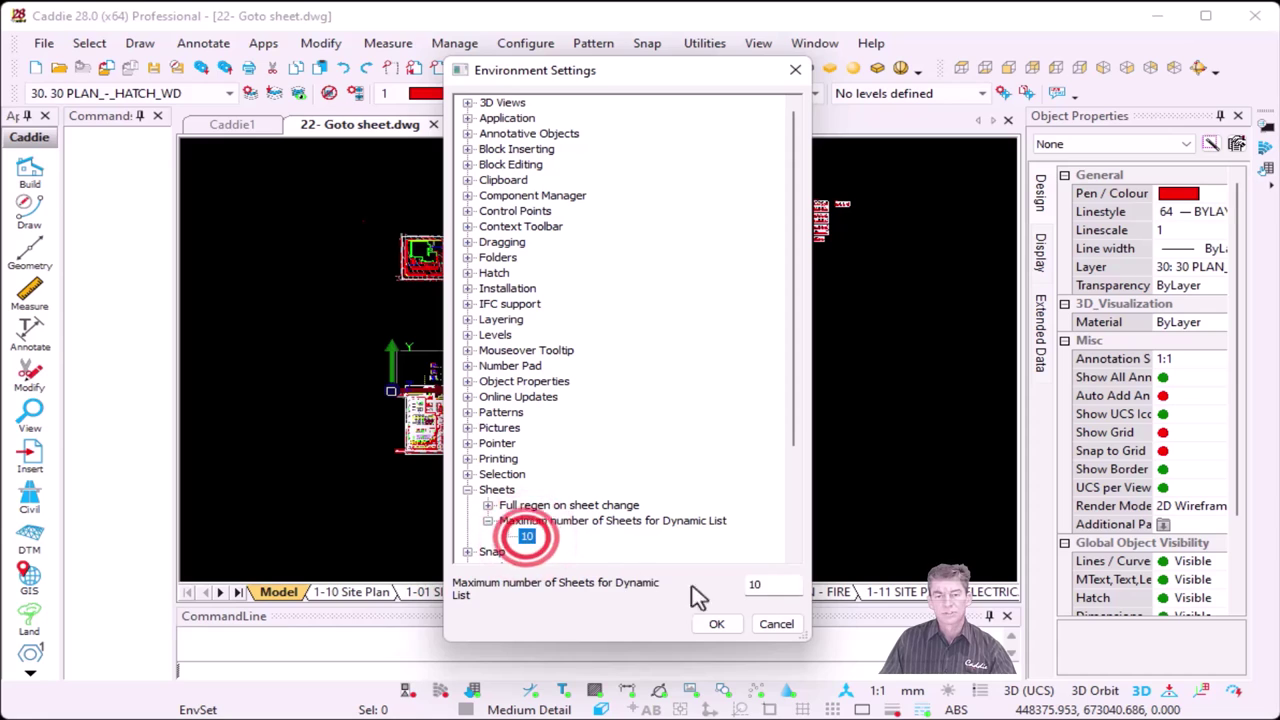
double_click(780, 585)
text(20)
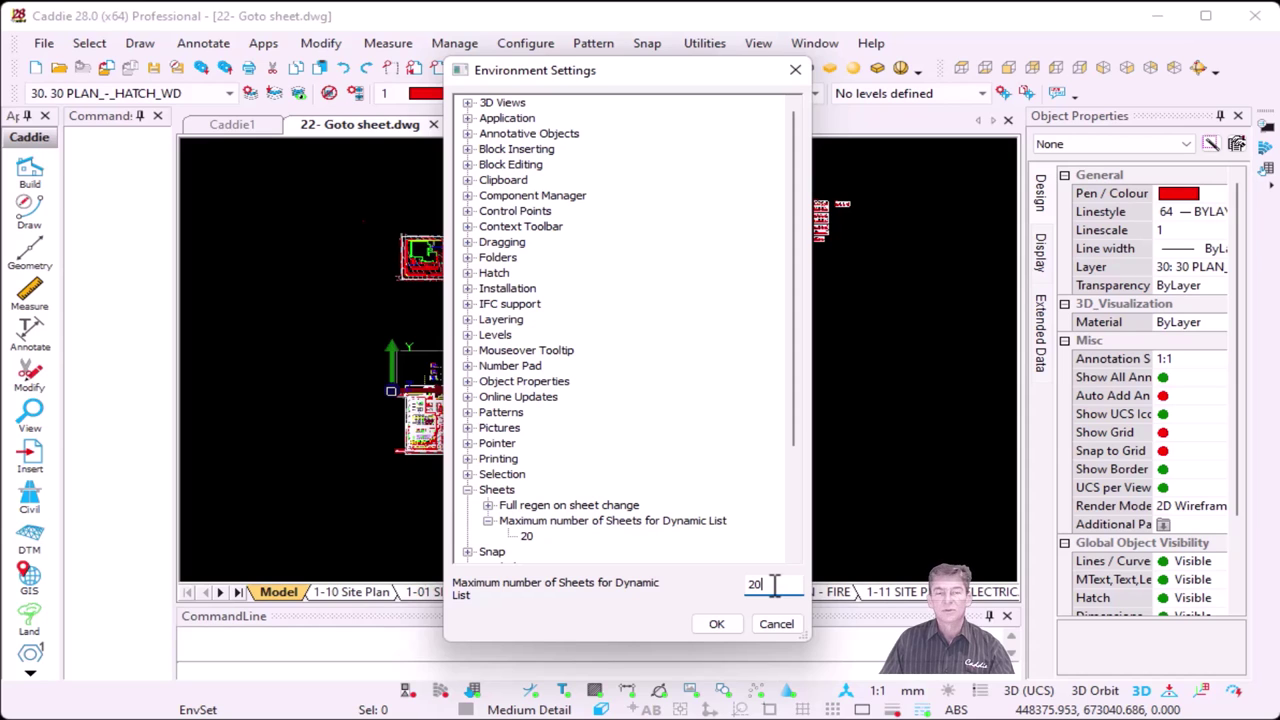
click(717, 624)
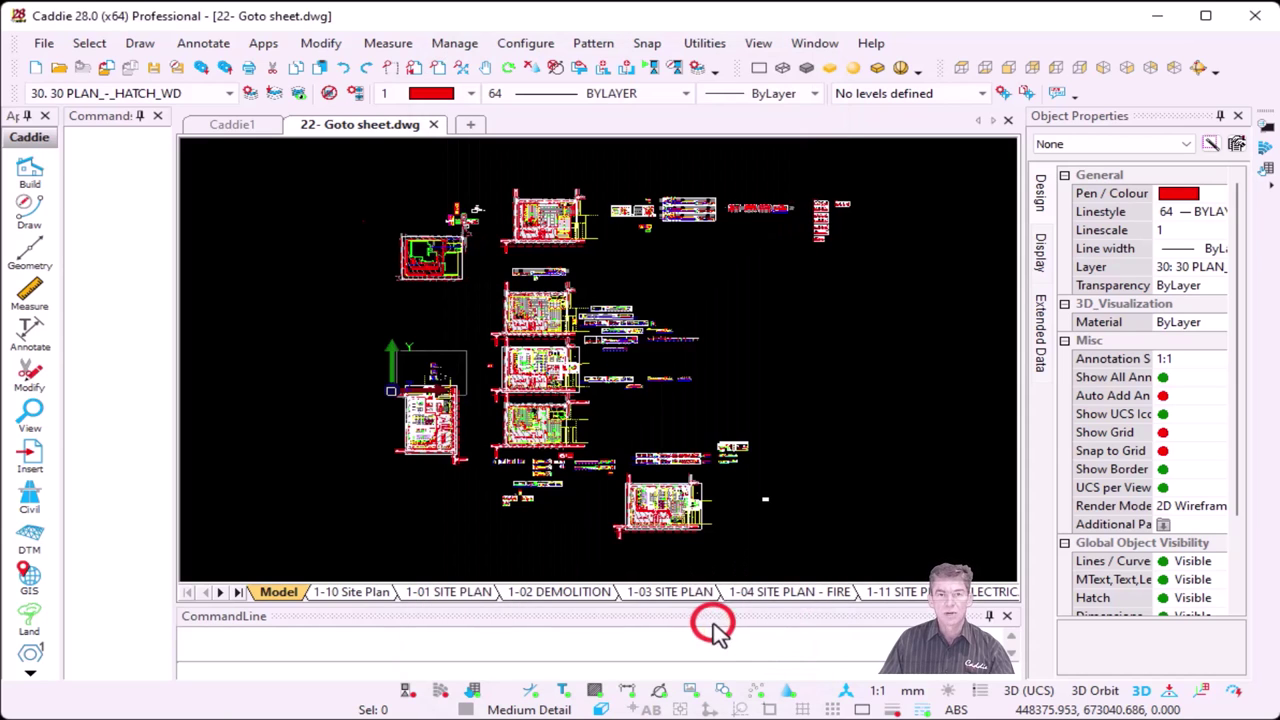
- Switch from model space to a layout sheet picked from the Goto Sheet list
right_click(285, 592)
mouse_move(413, 626)
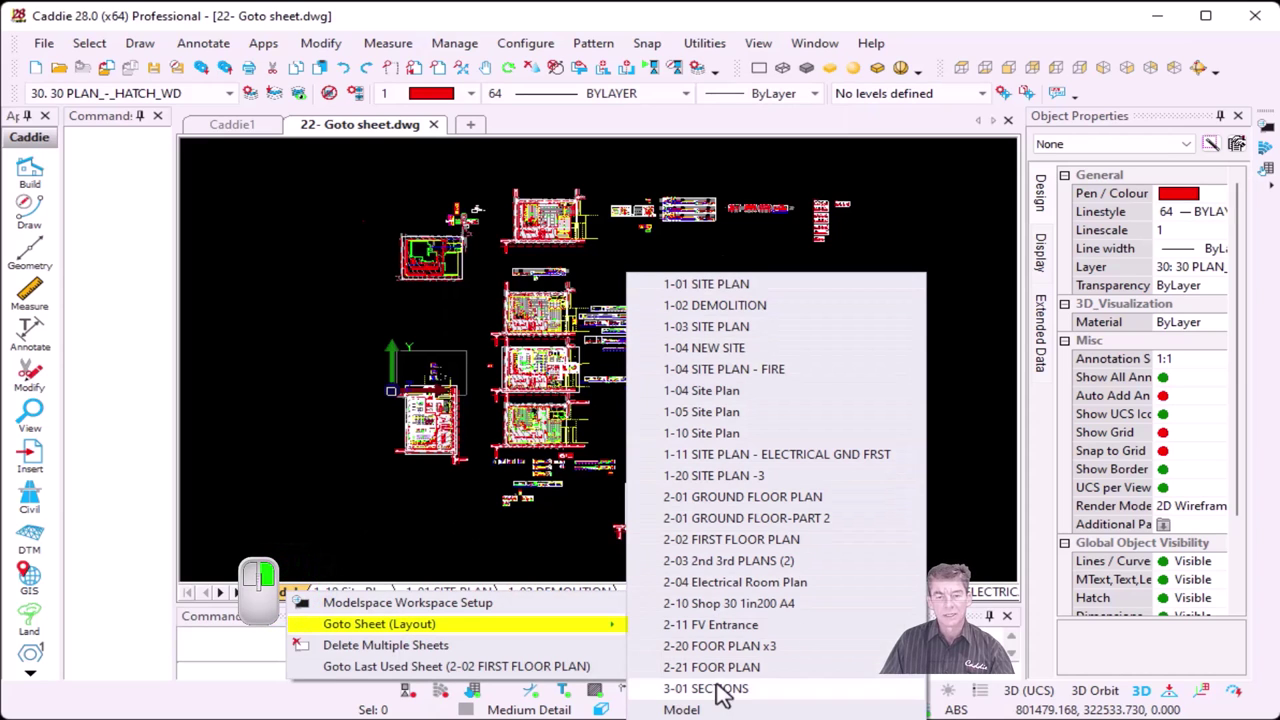
click(759, 540)
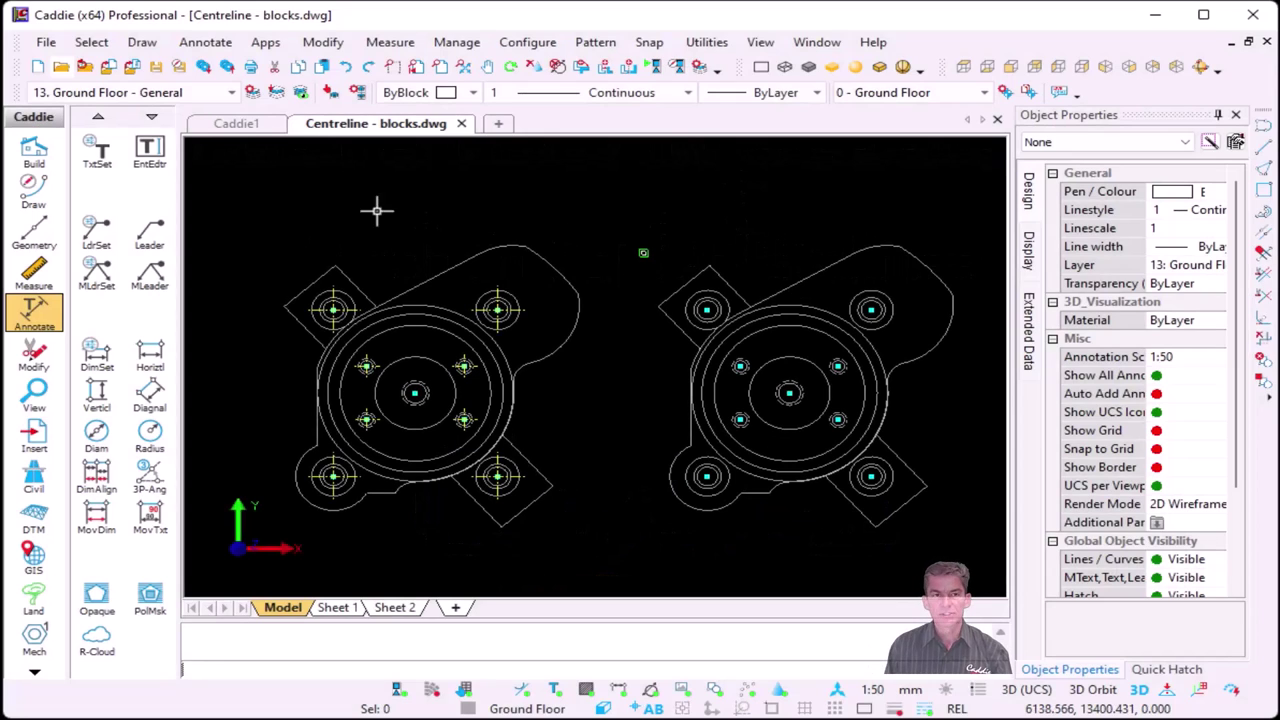
- Start Mech Draw Centreline with pen 2 and PDASHEDX2, toggling Create as block off and on
click(265, 44)
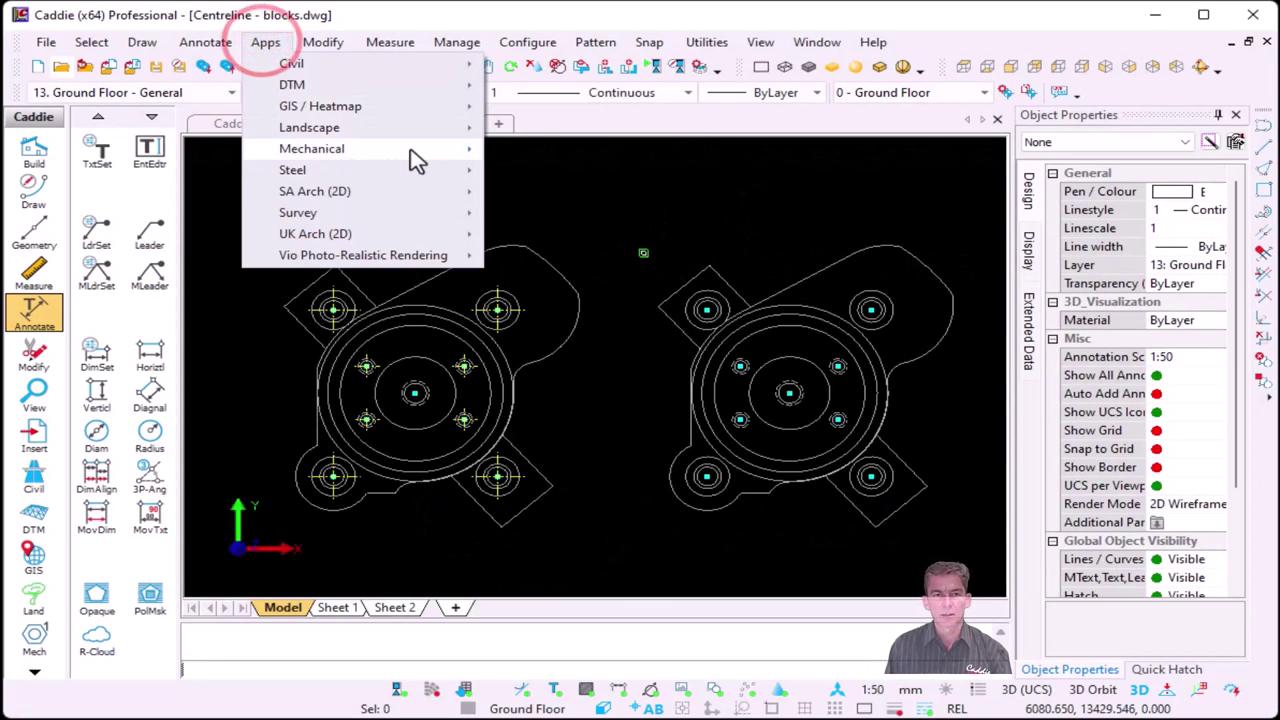
mouse_move(417, 160)
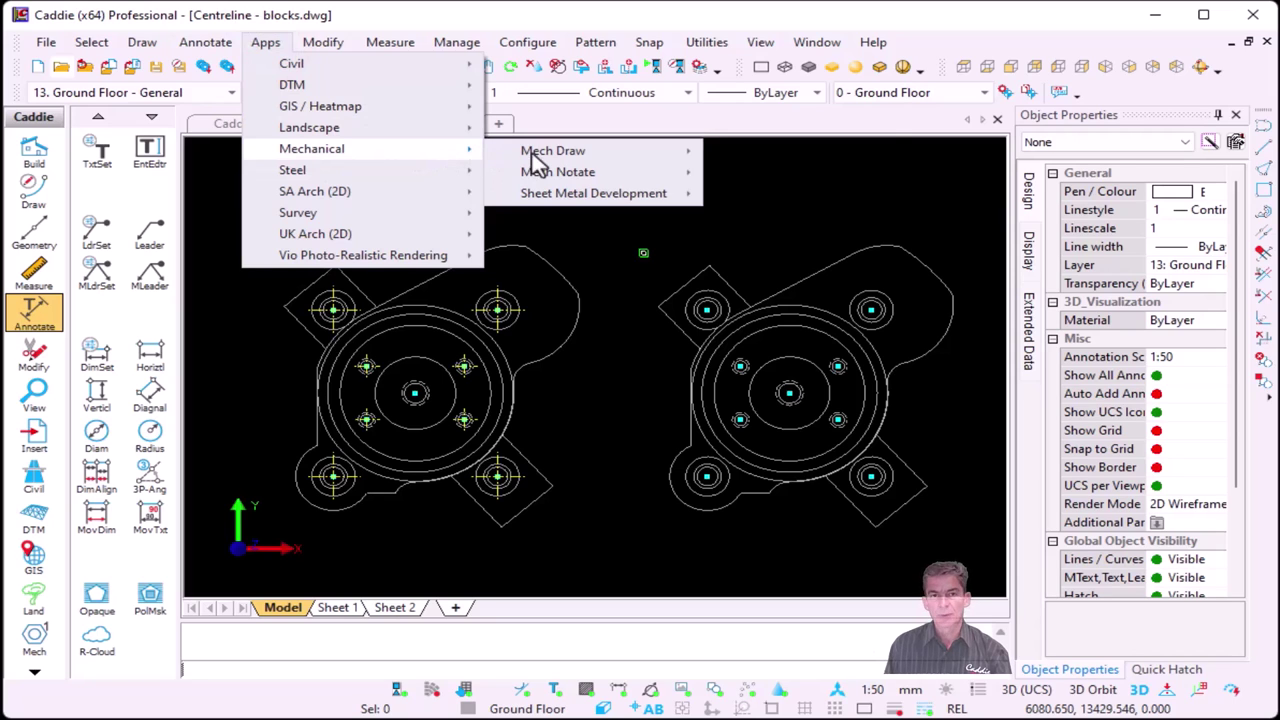
mouse_move(596, 153)
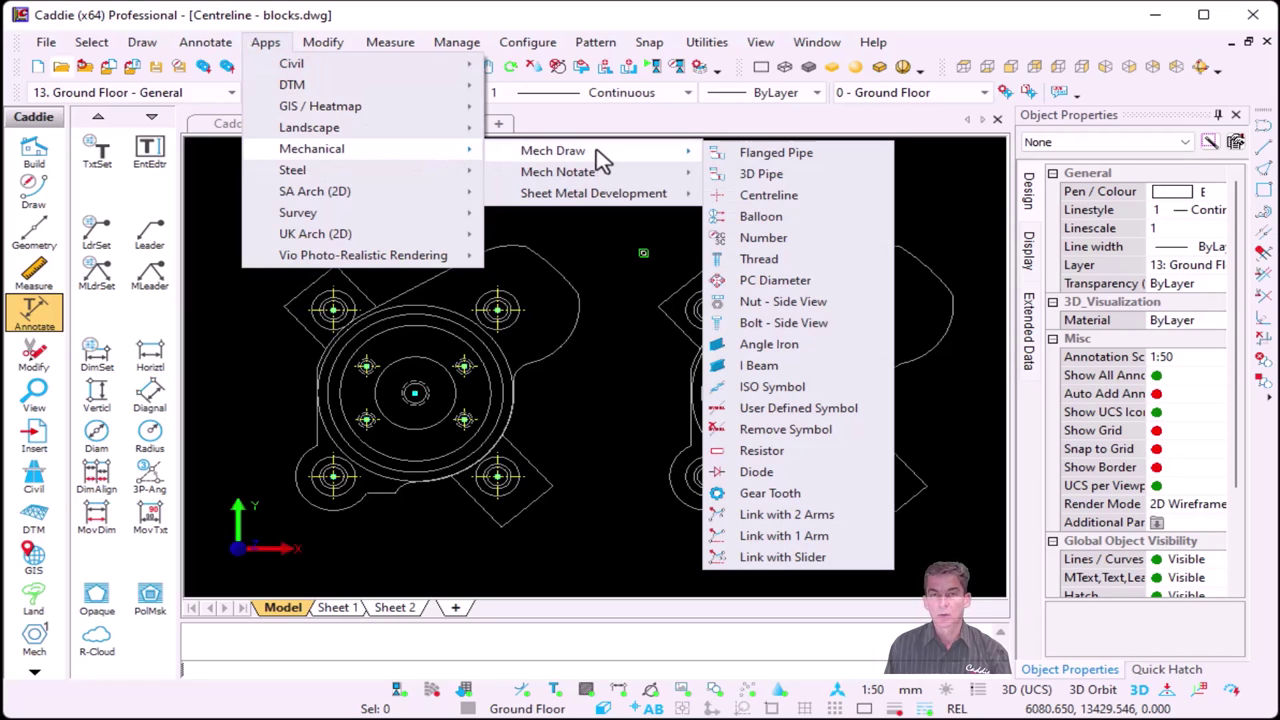
click(832, 197)
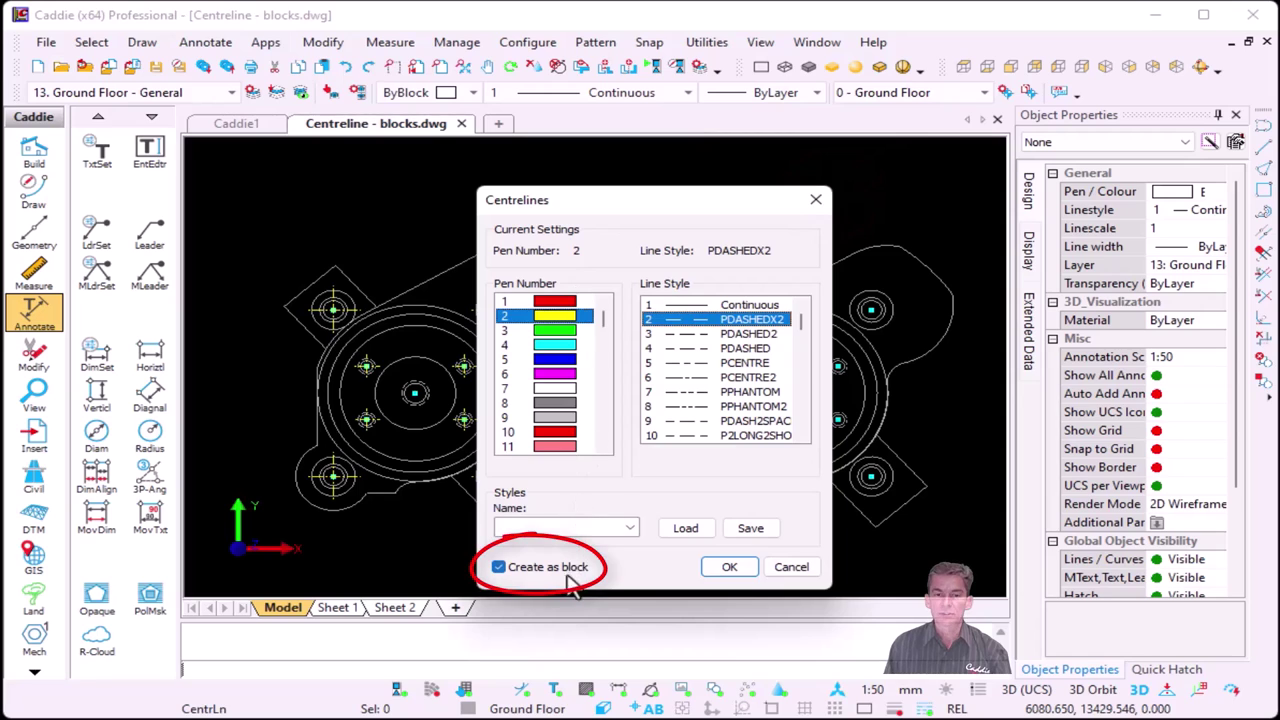
click(552, 578)
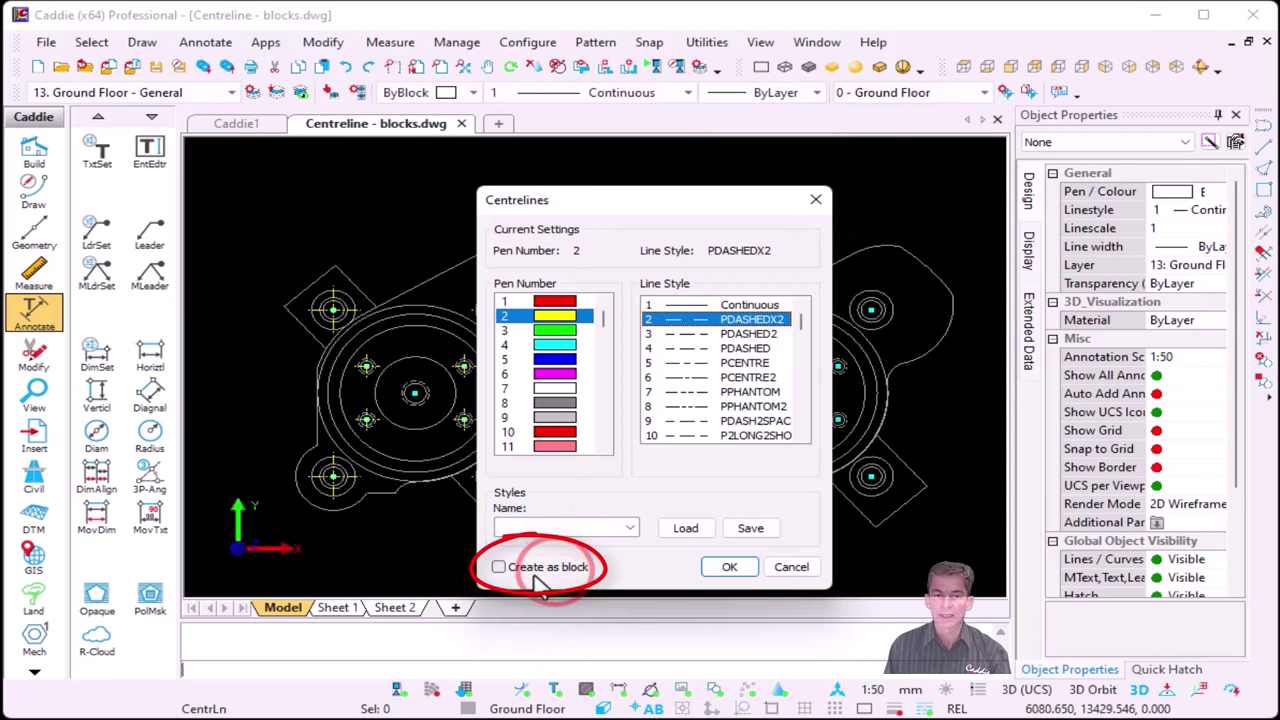
click(540, 578)
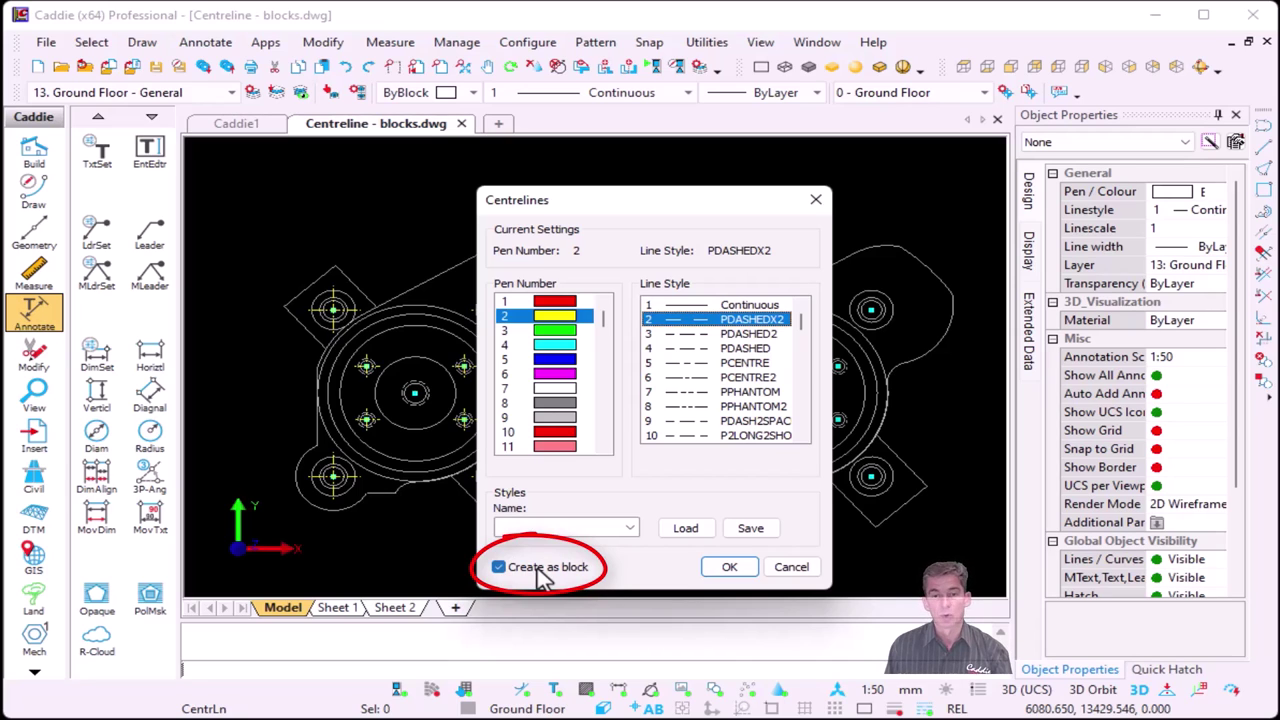
- Add block centreline crosses to the right part's four outer holes, then repeat the command
click(731, 565)
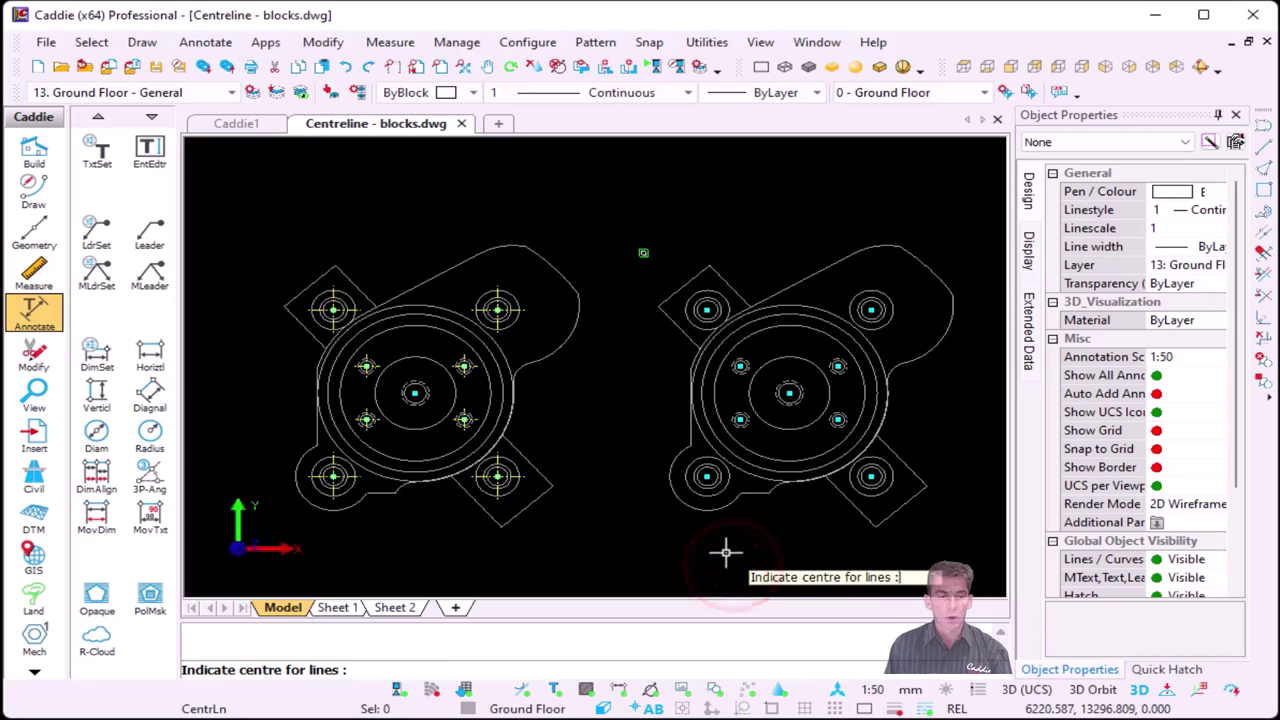
scroll(712, 318, up, 4)
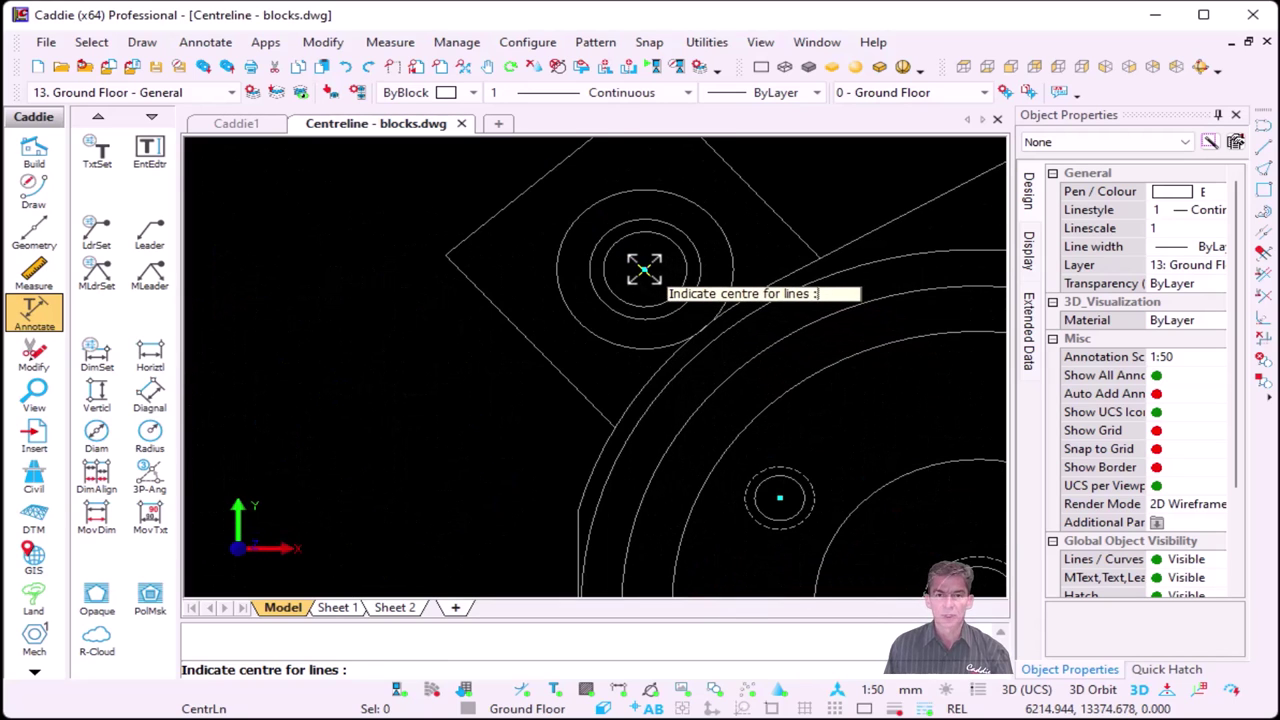
click(644, 268)
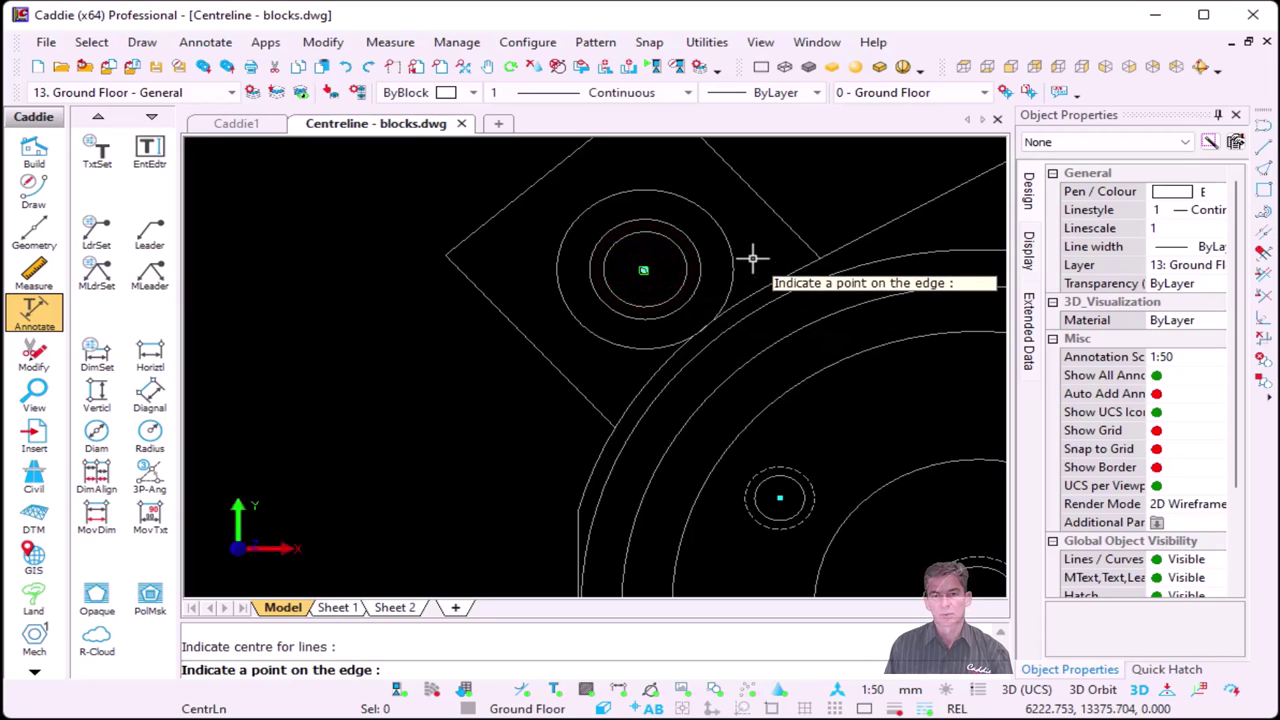
click(752, 260)
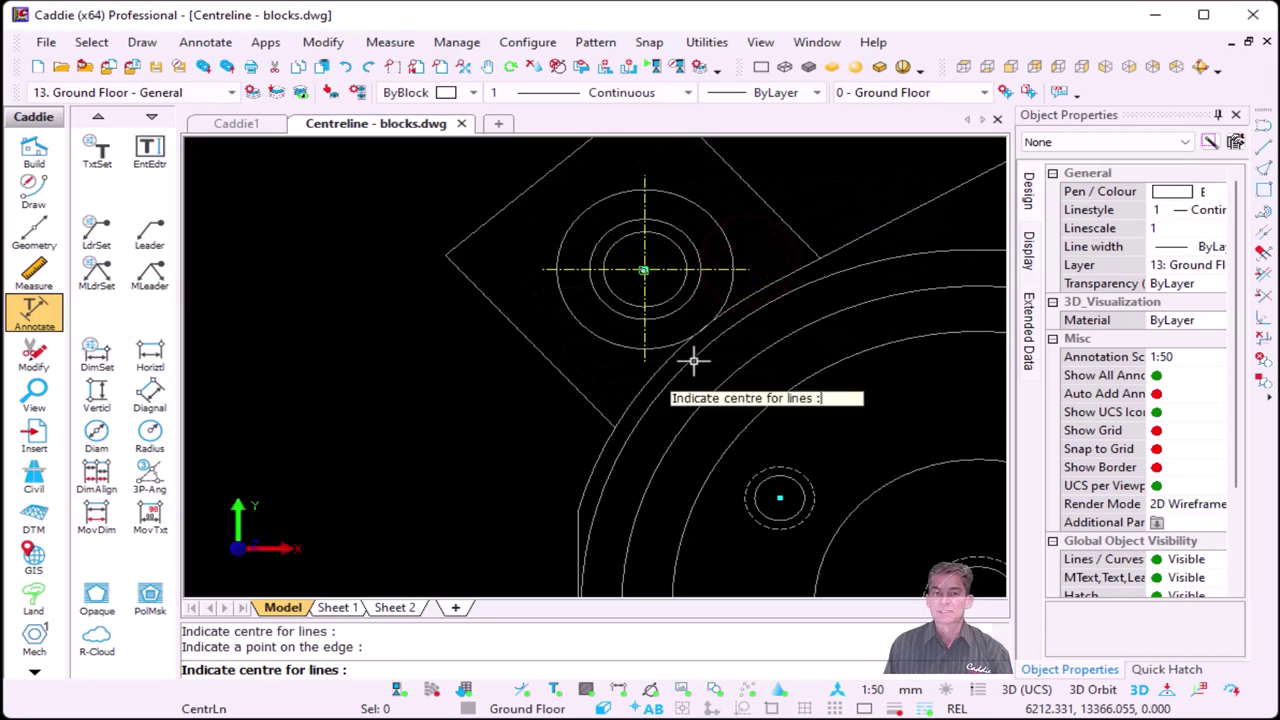
scroll(678, 312, down, 3)
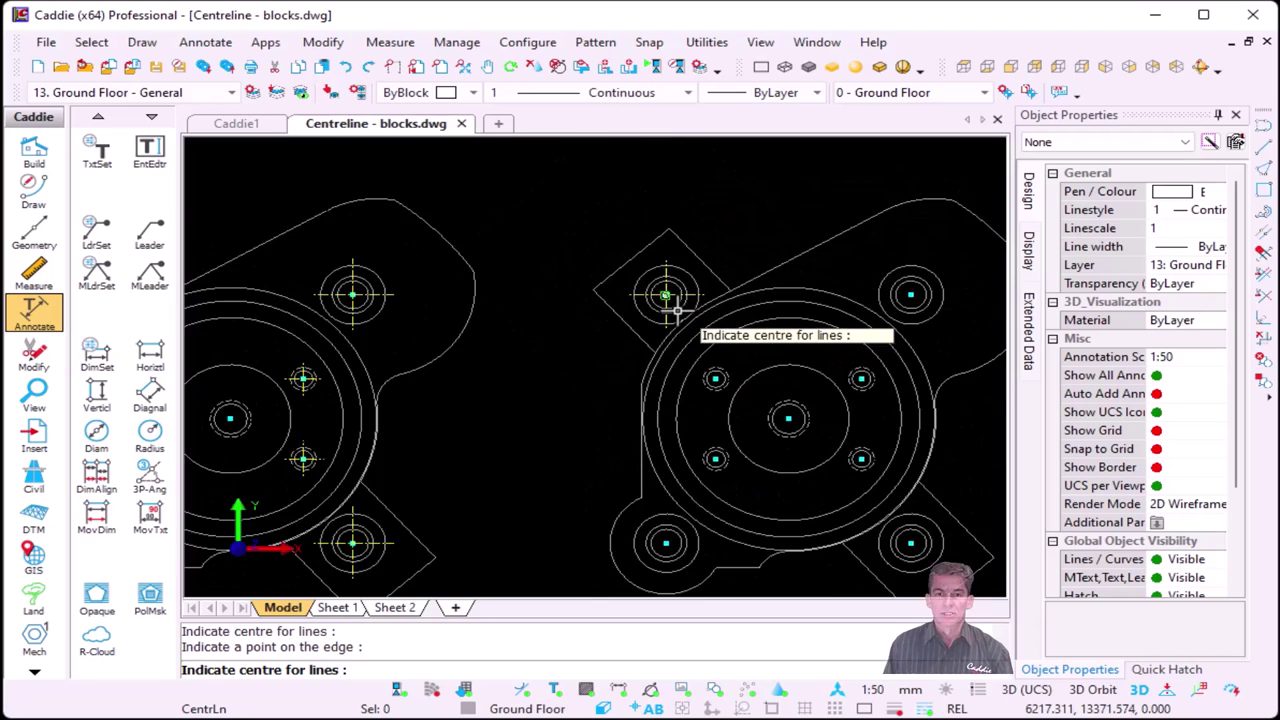
middle_drag(678, 312, 499, 241)
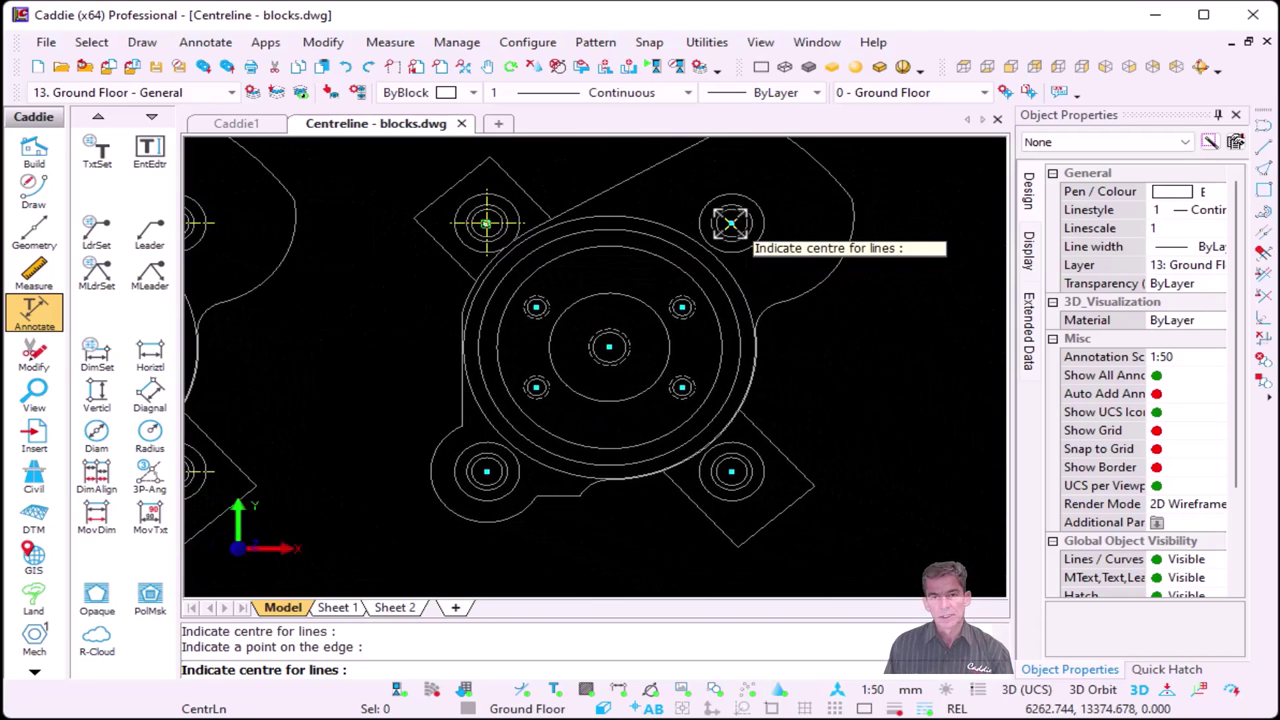
click(731, 223)
click(731, 471)
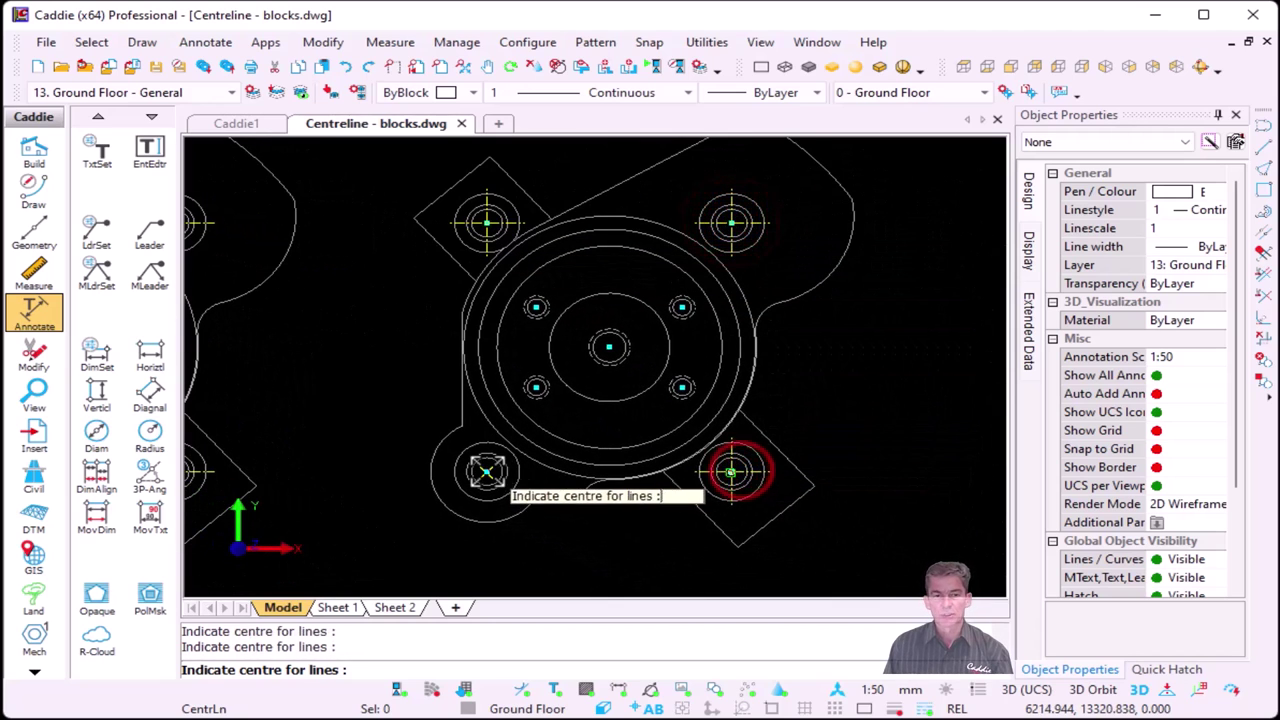
click(486, 471)
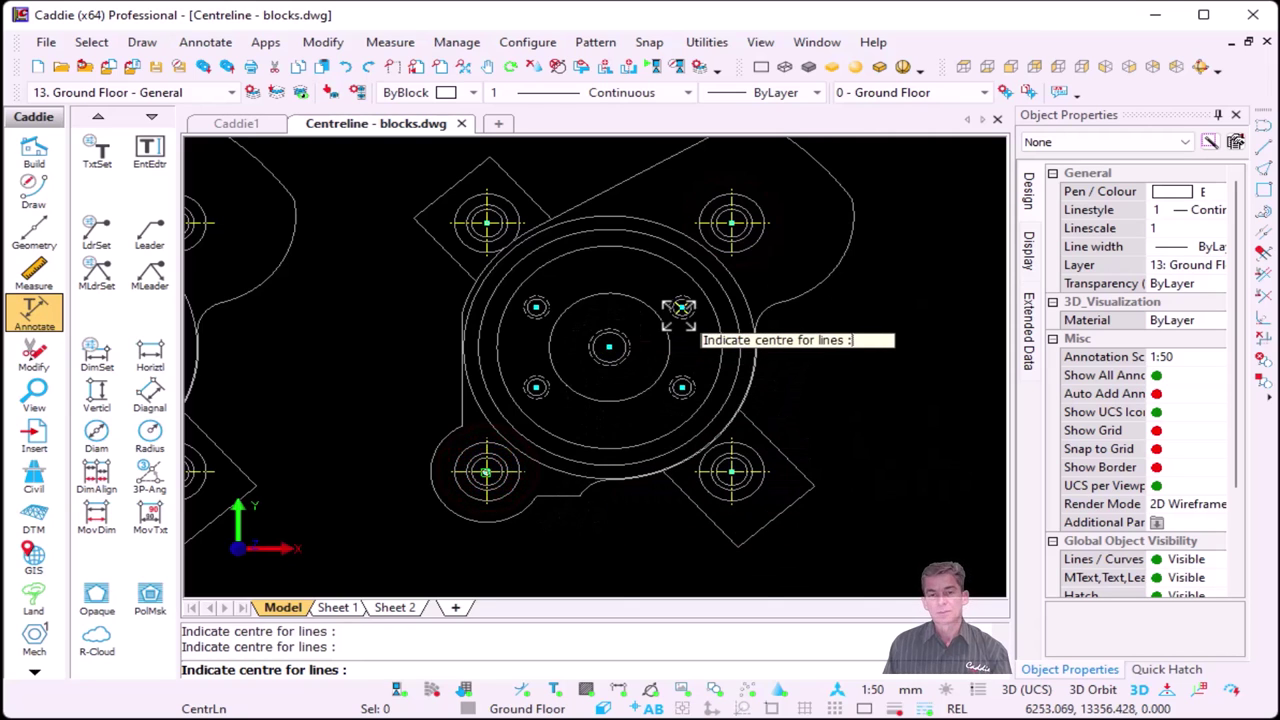
scroll(680, 308, up, 3)
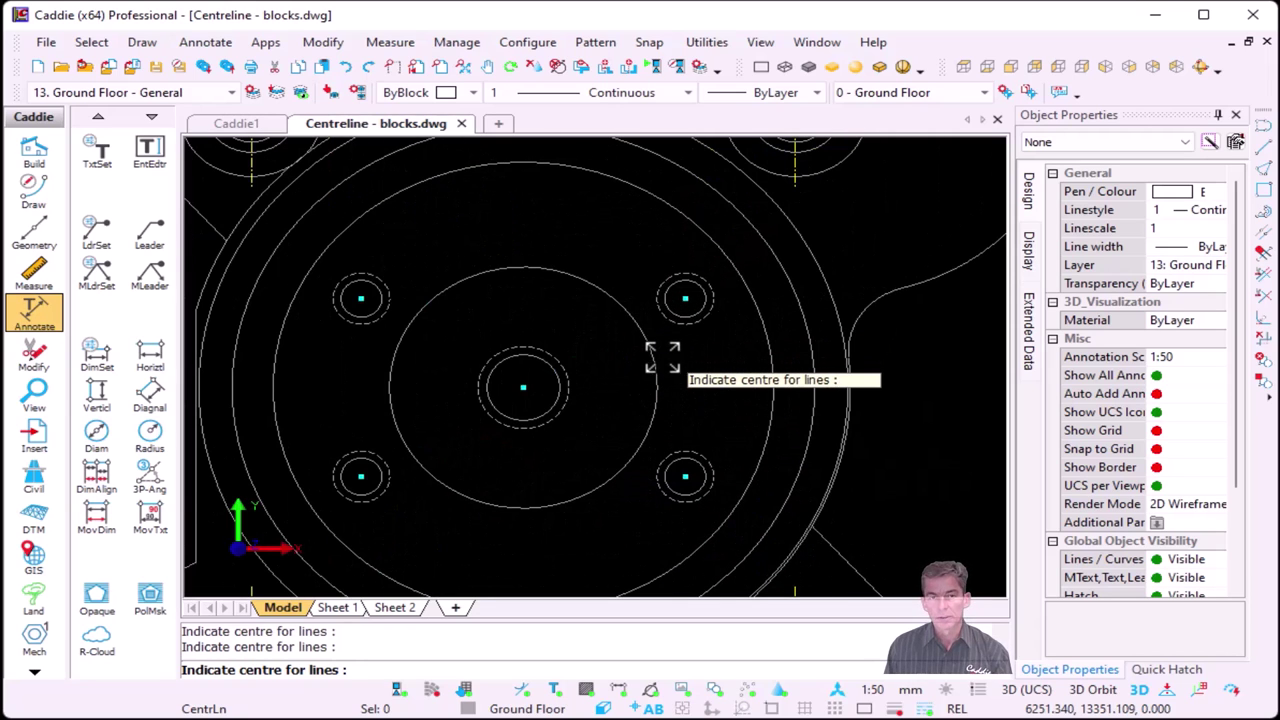
key(Escape)
key(space)
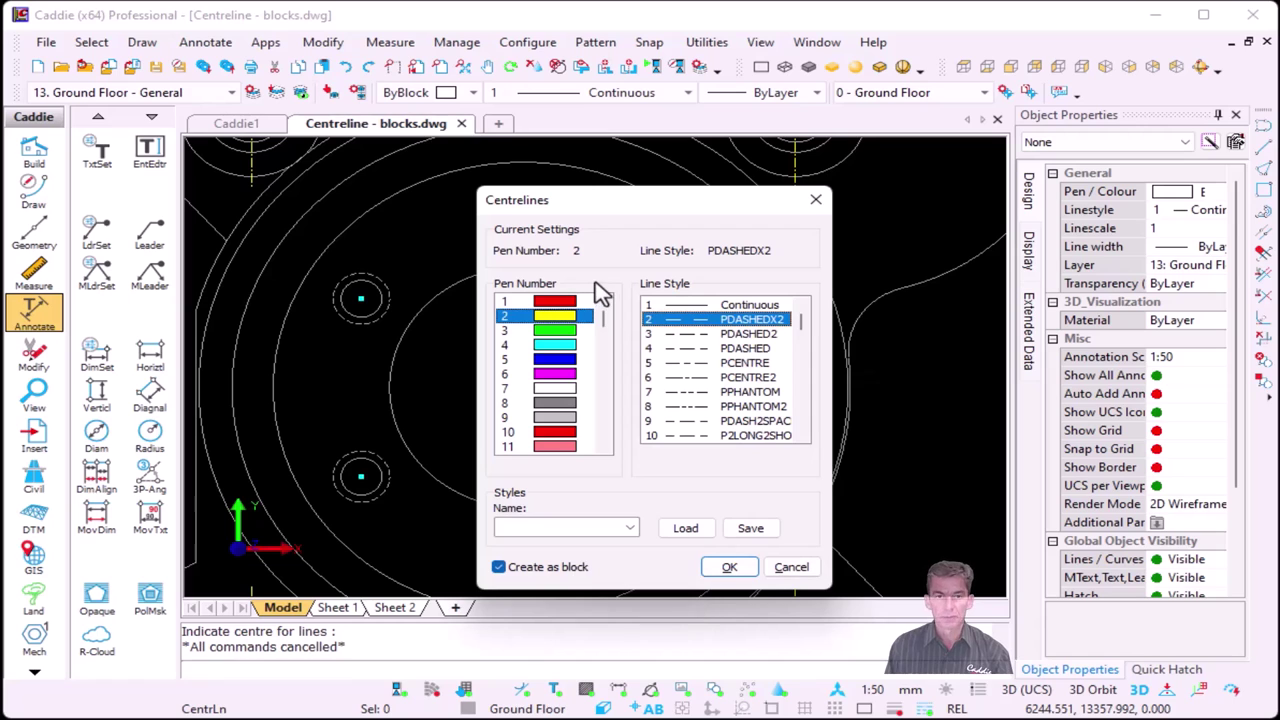
- Add centreline crosses to the four small inner holes and end the command
click(726, 568)
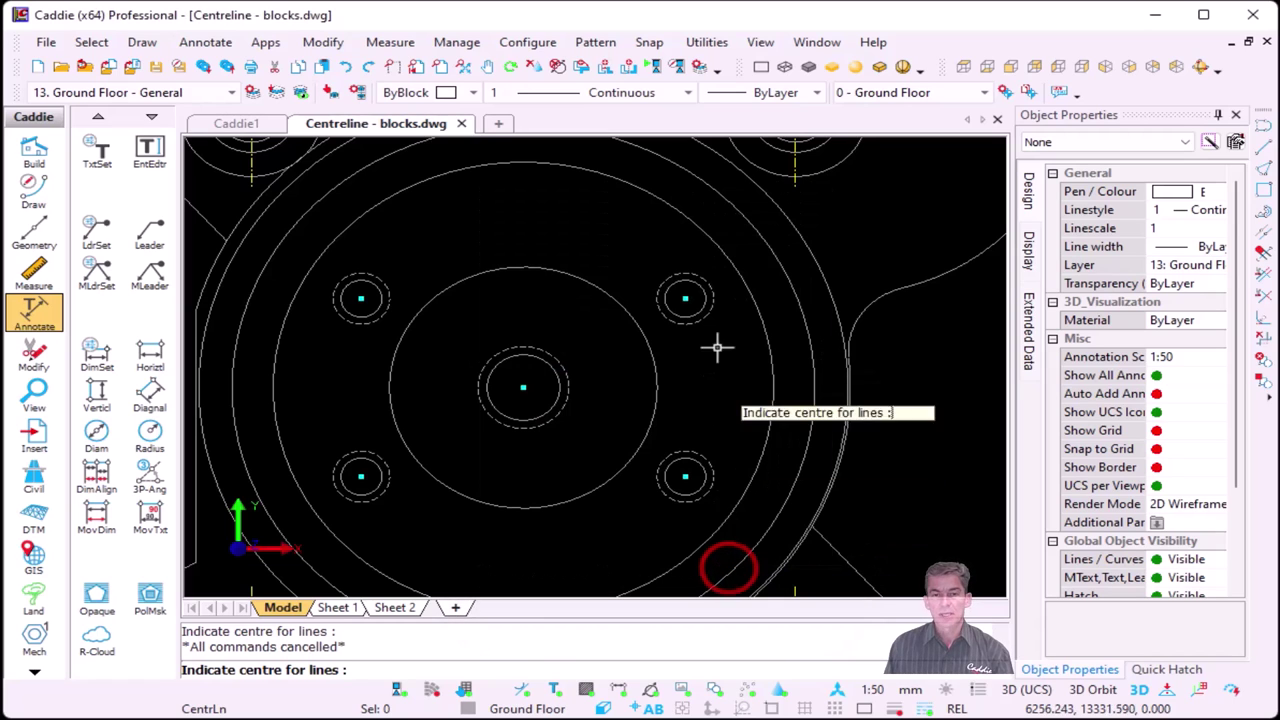
scroll(686, 297, up, 3)
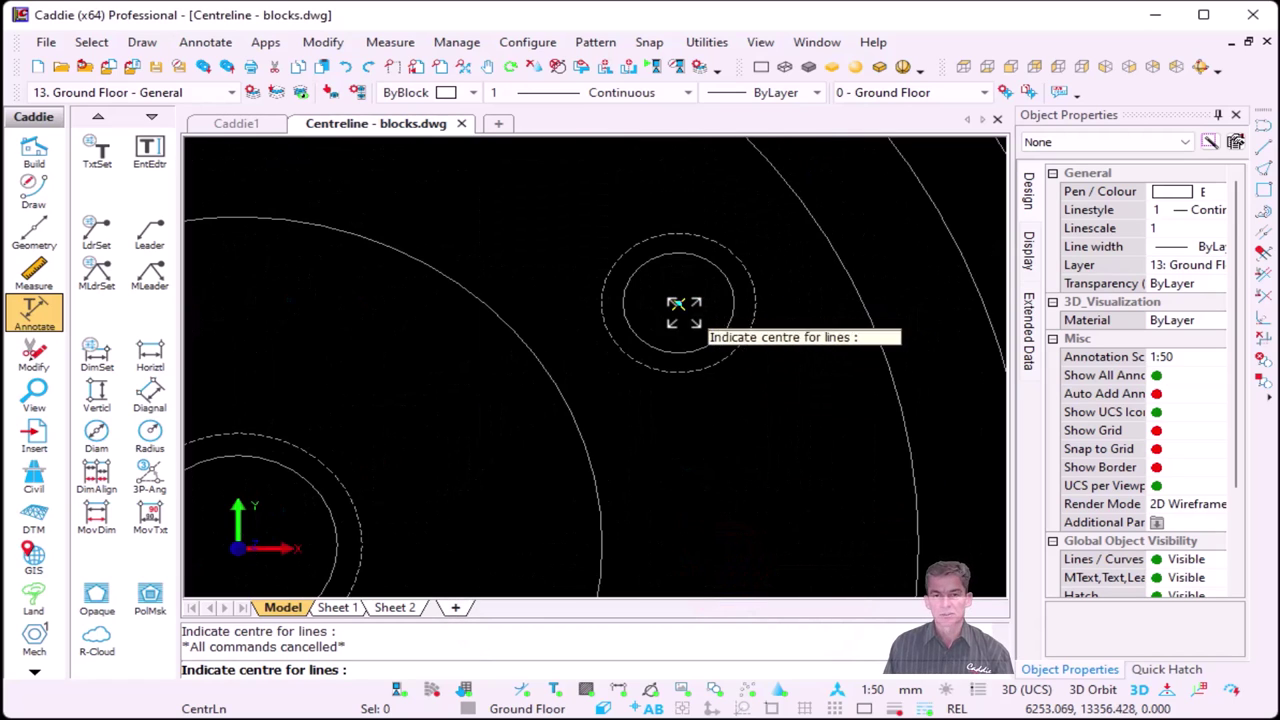
click(679, 302)
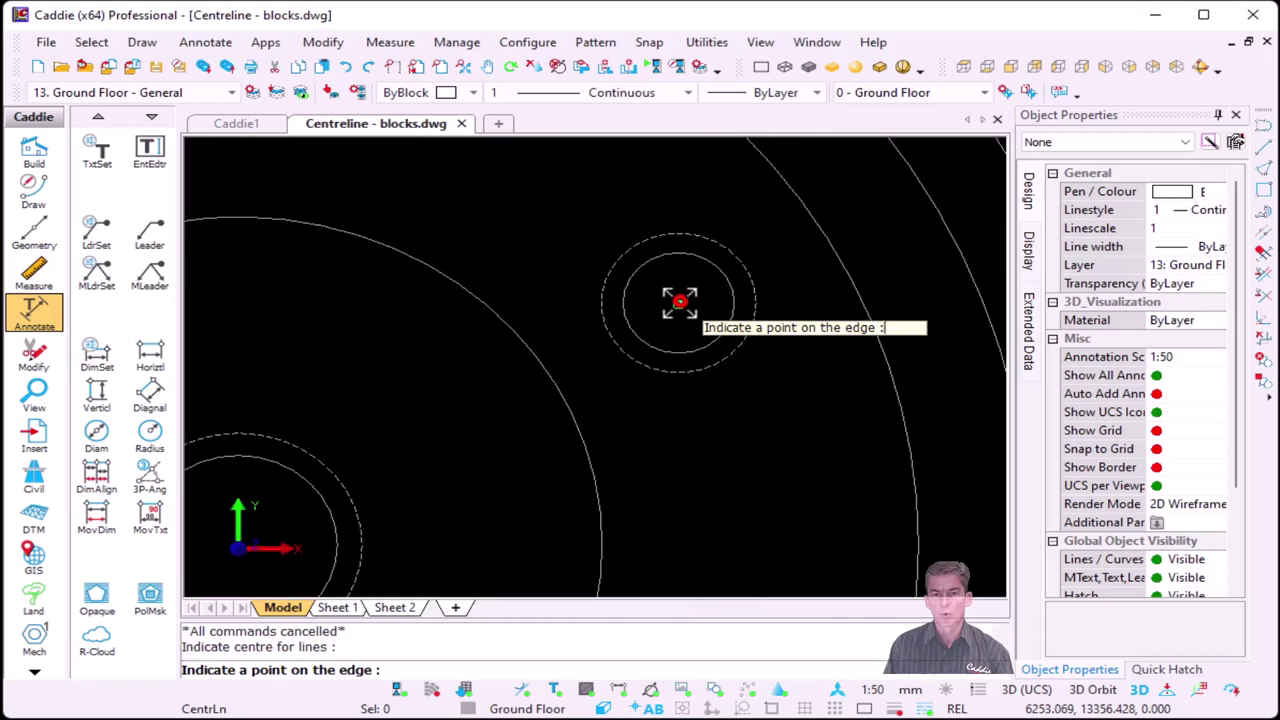
click(766, 293)
scroll(764, 340, down, 4)
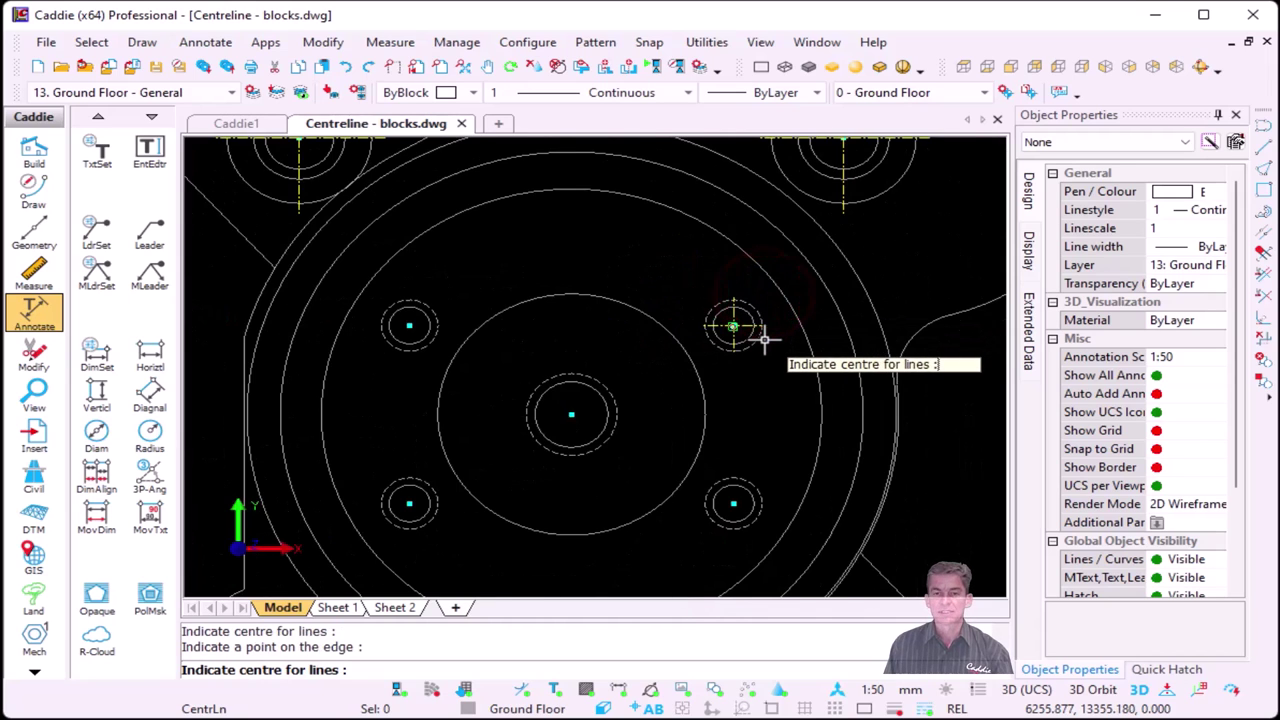
scroll(764, 338, up, 1)
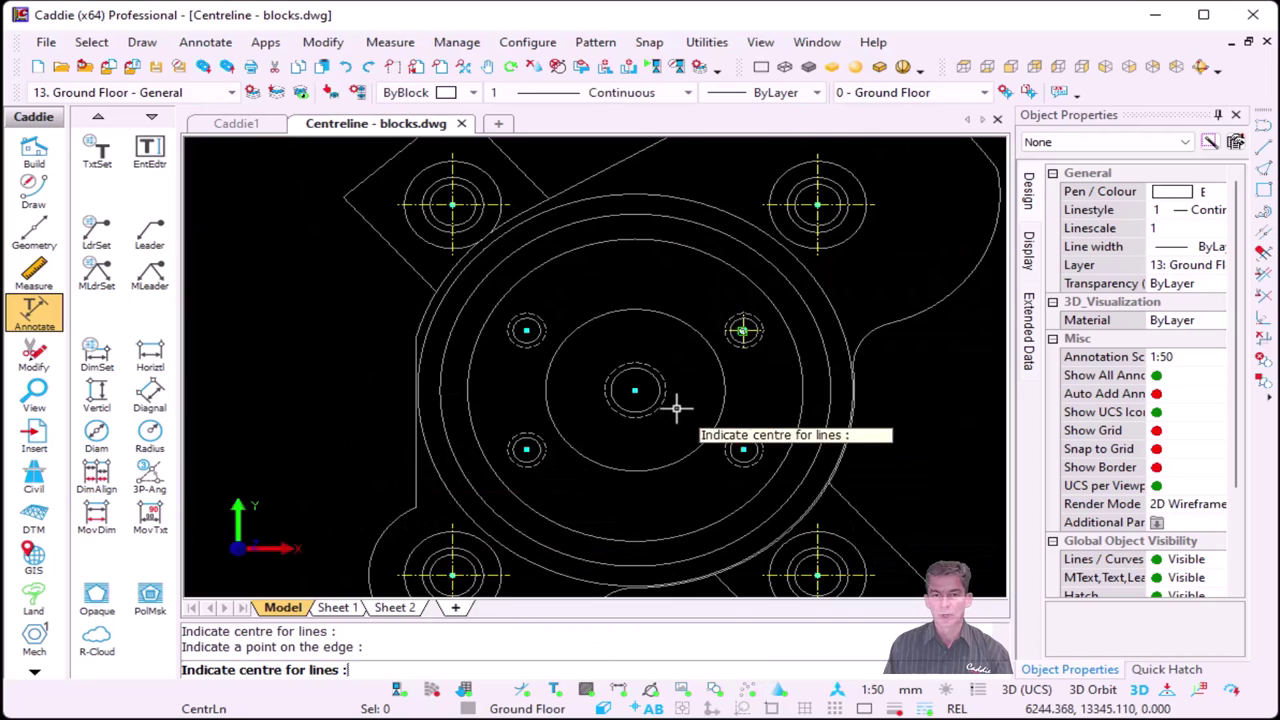
click(527, 330)
click(526, 449)
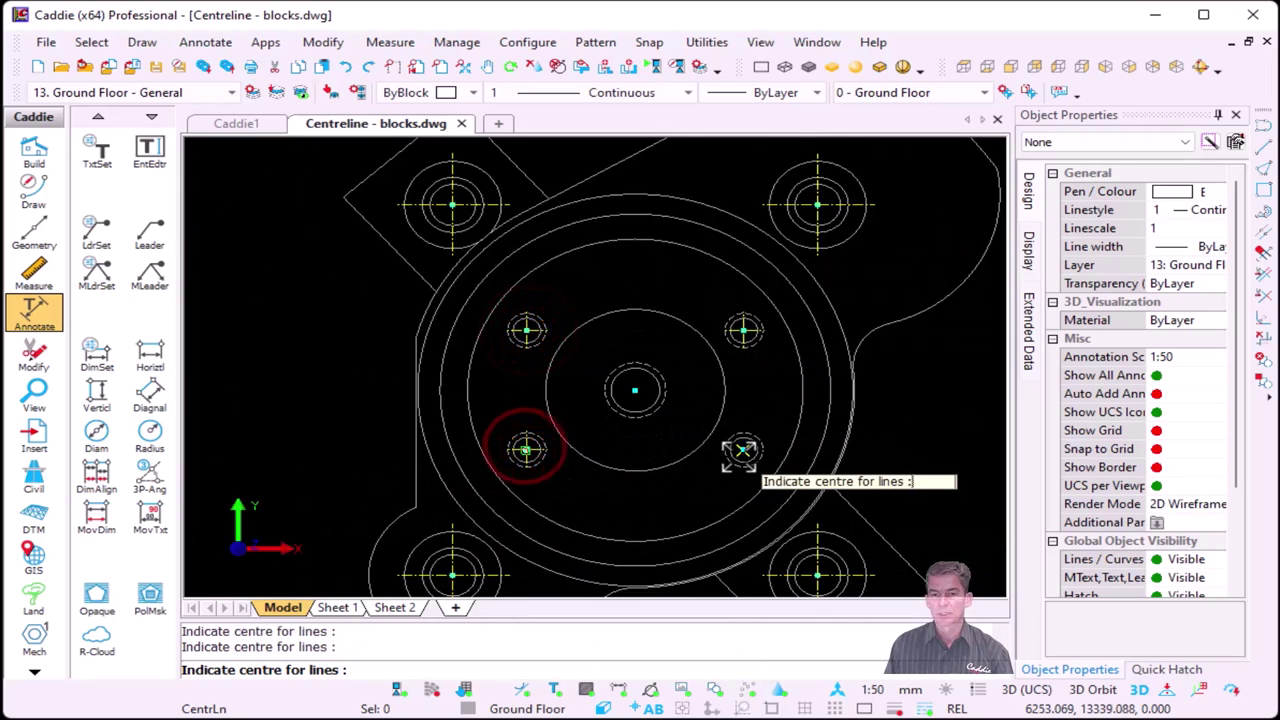
click(743, 449)
key(Escape)
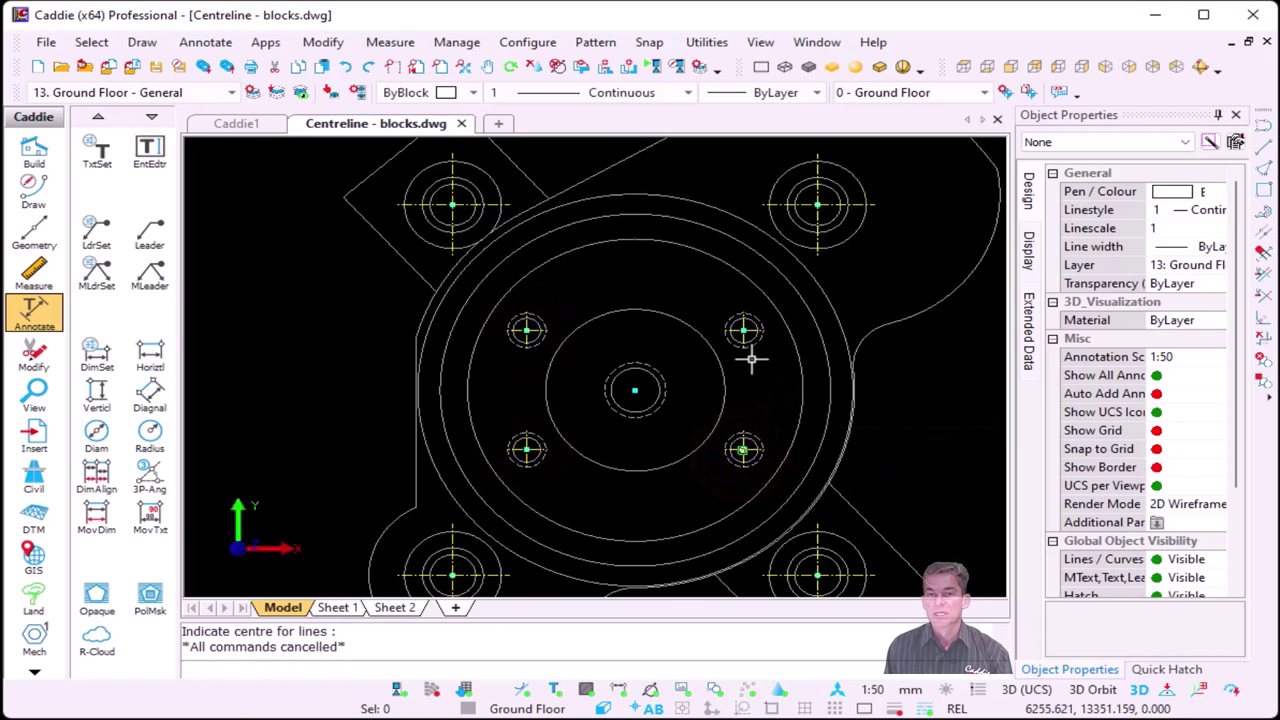
- Pan and zoom to recentre the right-hand part in the view
scroll(740, 365, down, 1)
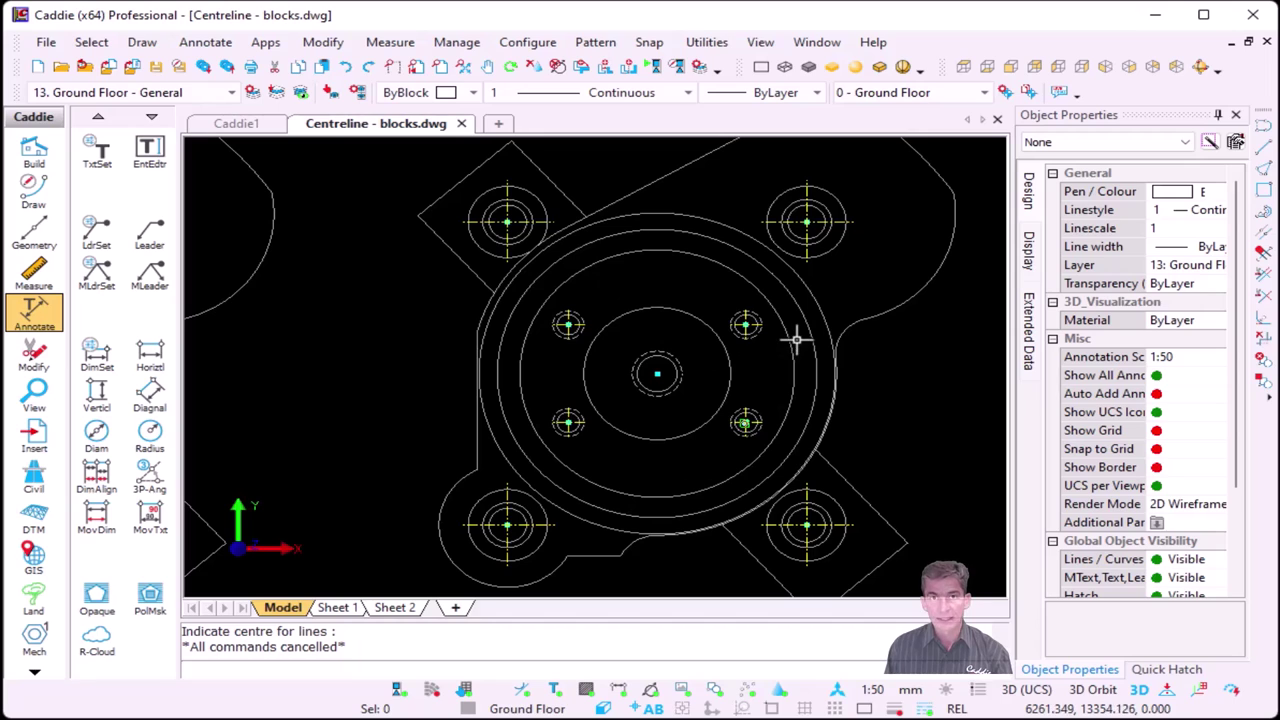
scroll(751, 294, up, 4)
middle_drag(709, 409, 628, 512)
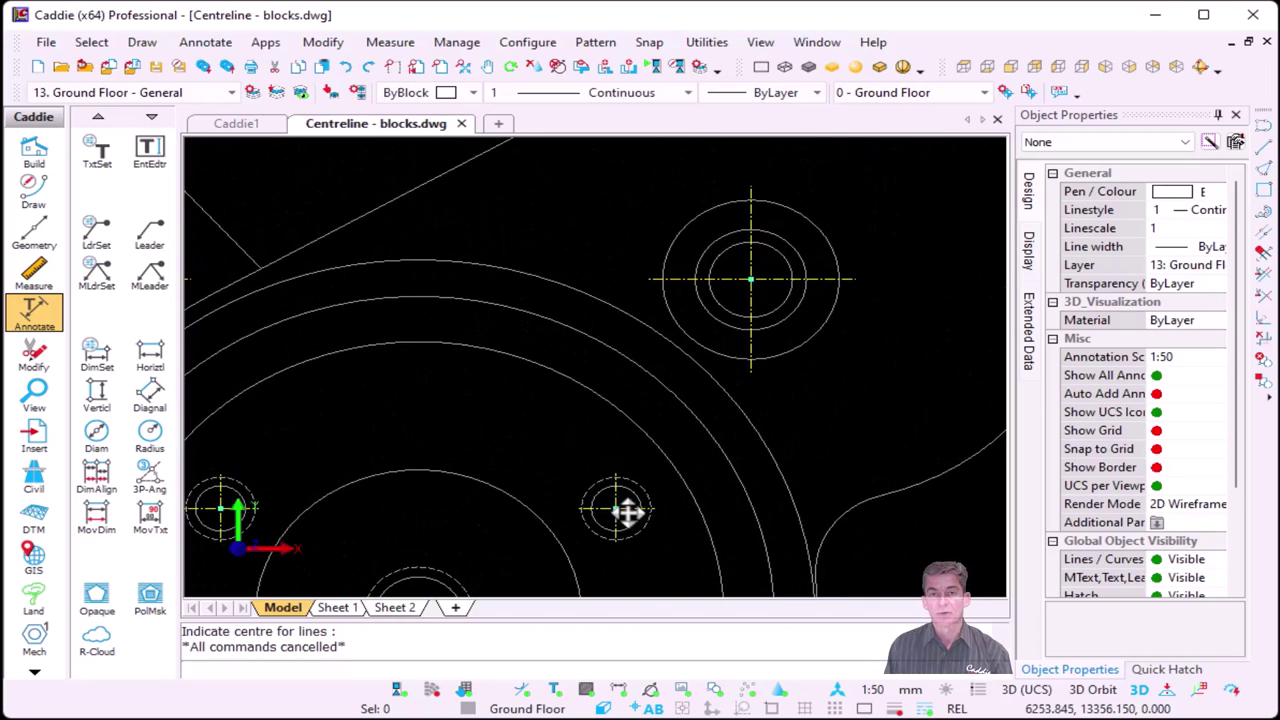
scroll(723, 391, down, 5)
scroll(723, 380, up, 3)
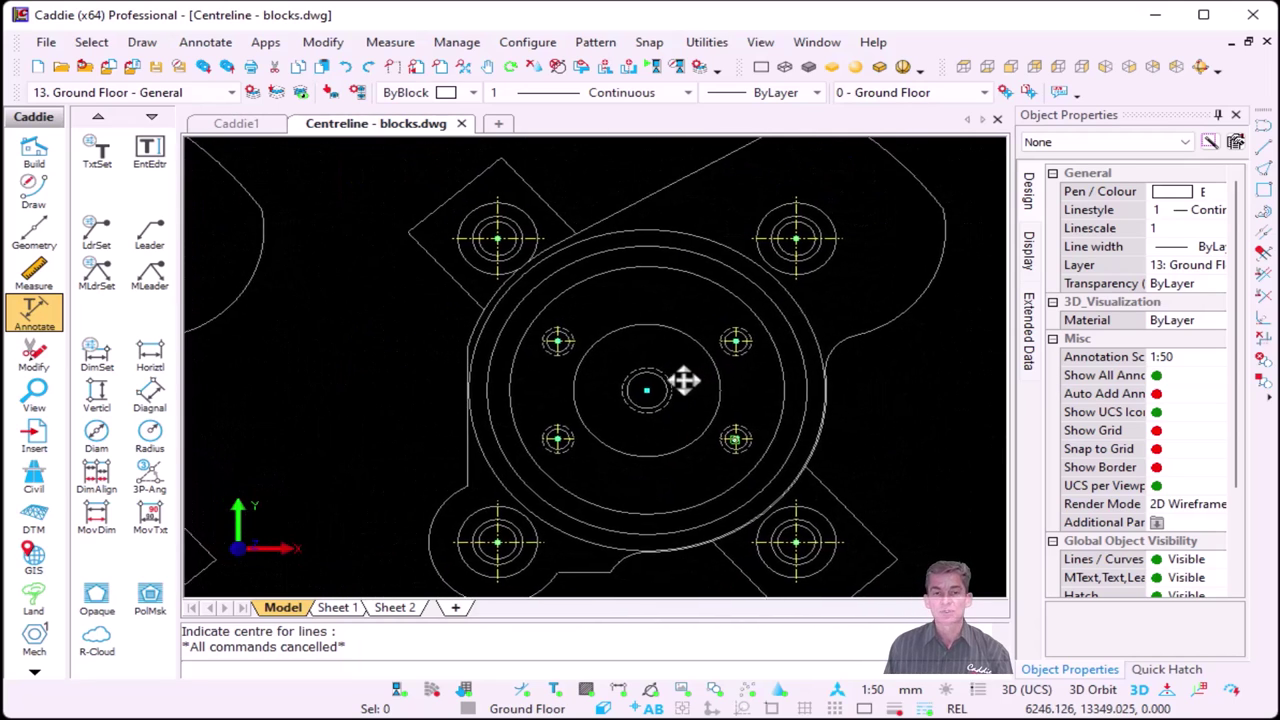
middle_drag(684, 380, 681, 378)
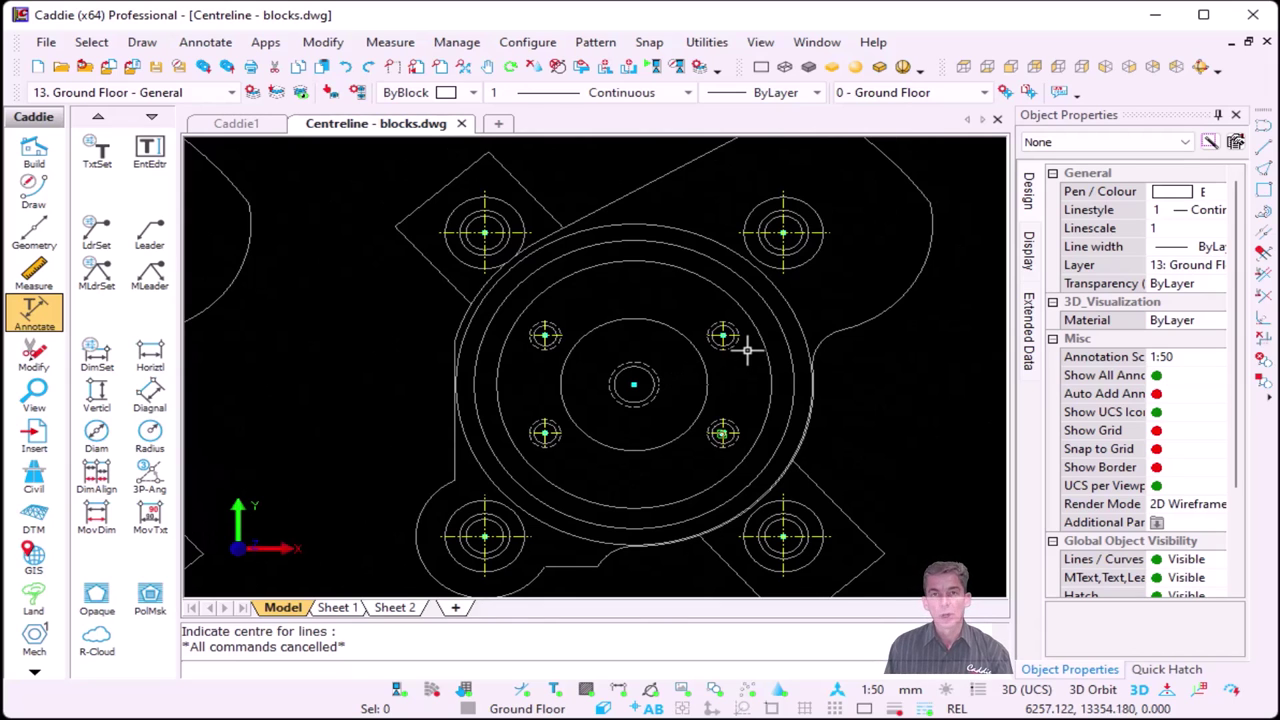
scroll(795, 217, up, 1)
- Select the top-right hole's centreline block and start editing its contents
middle_drag(793, 232, 669, 323)
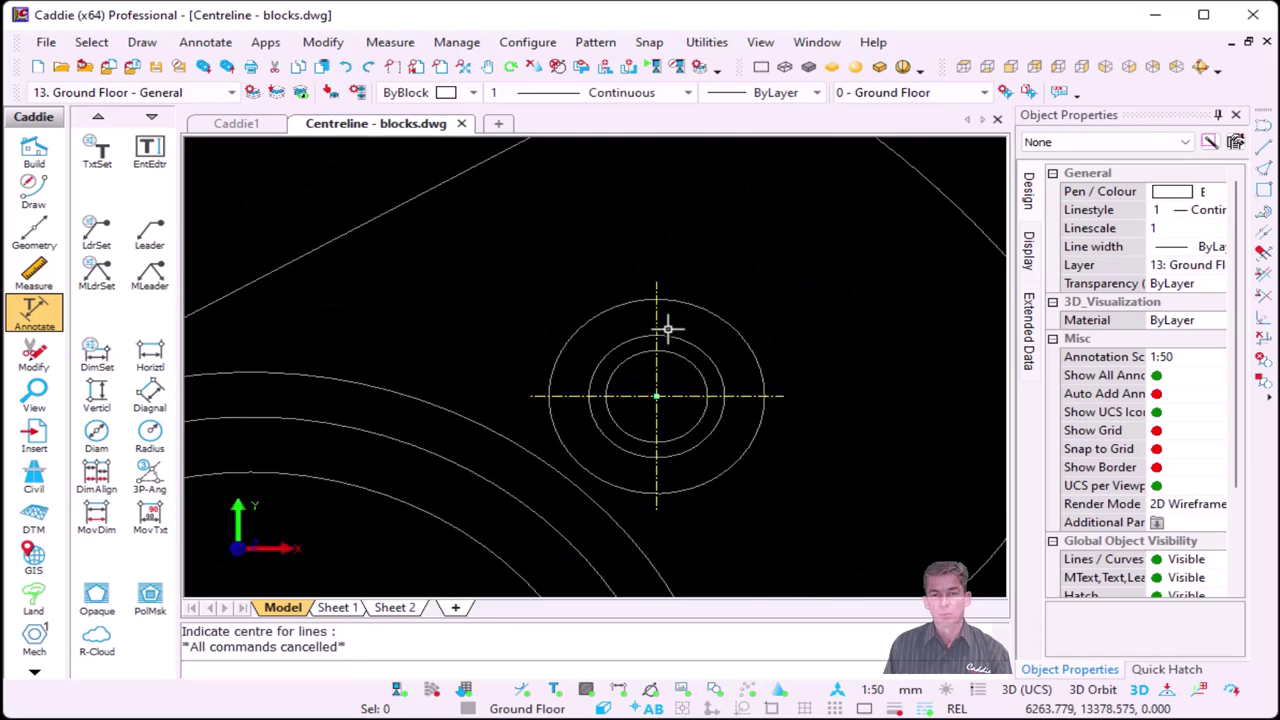
click(656, 309)
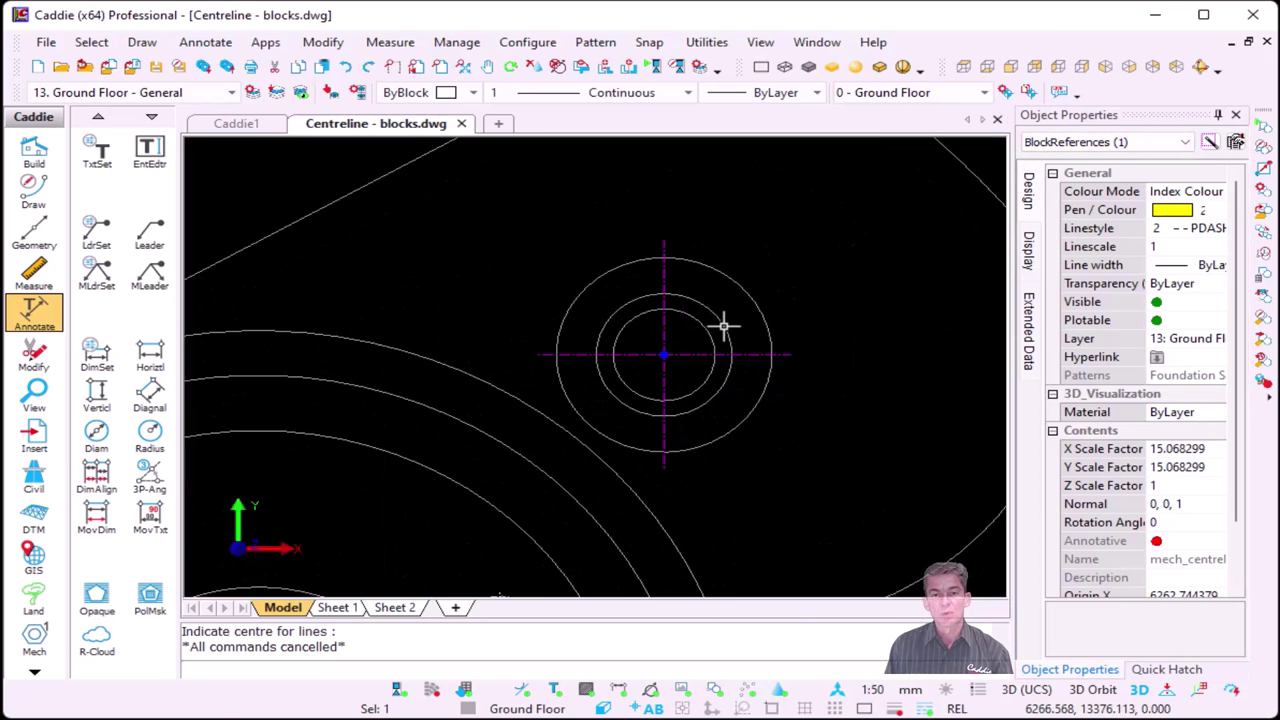
right_click(706, 305)
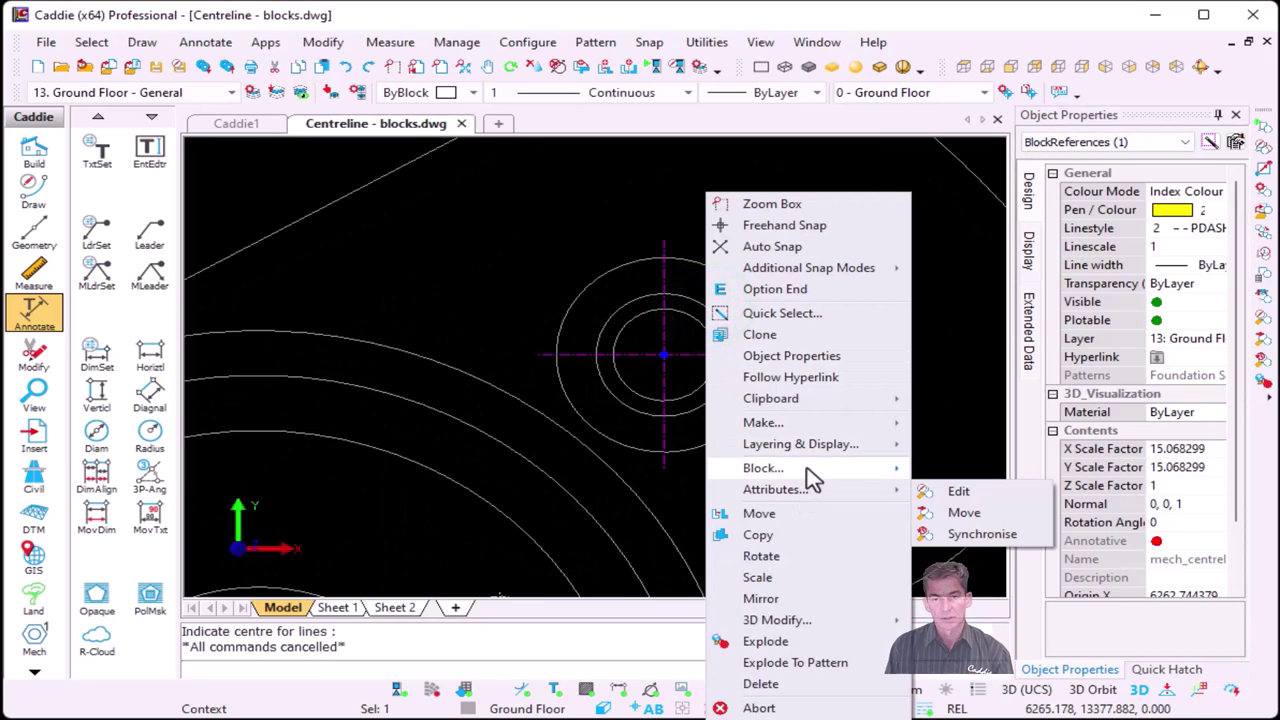
mouse_move(812, 469)
click(980, 470)
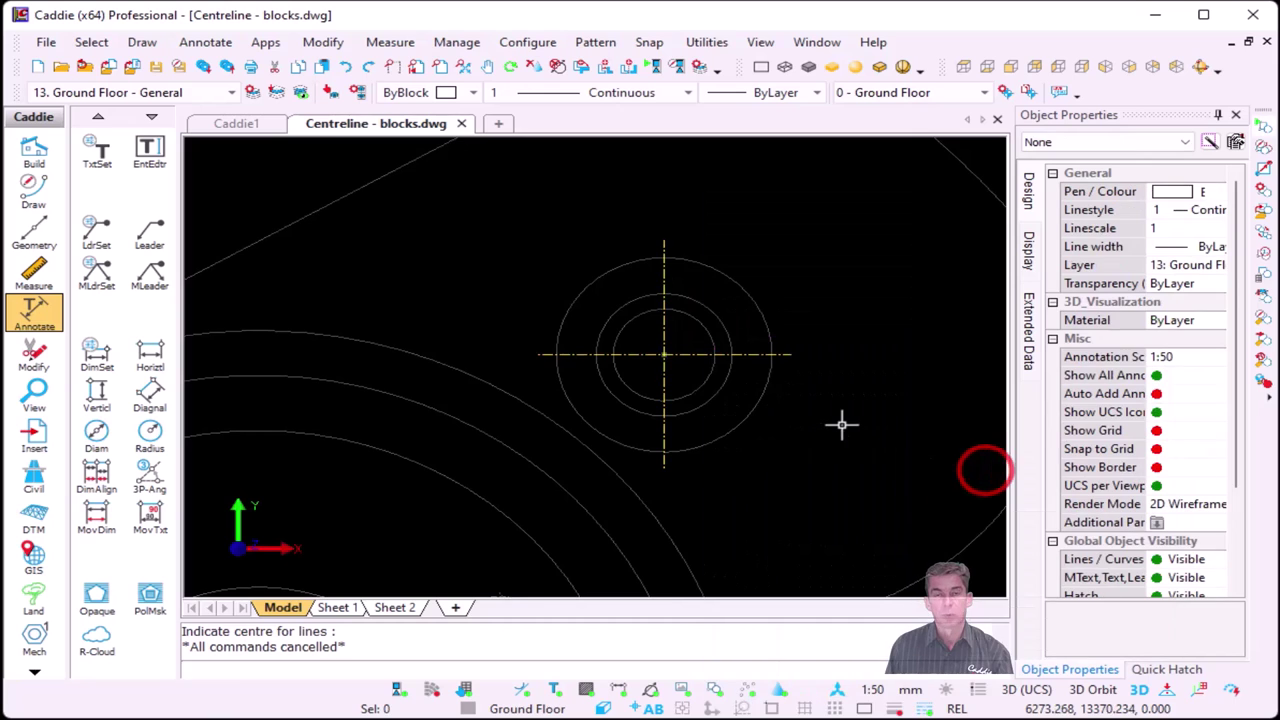
scroll(655, 405, down, 3)
scroll(700, 390, up, 1)
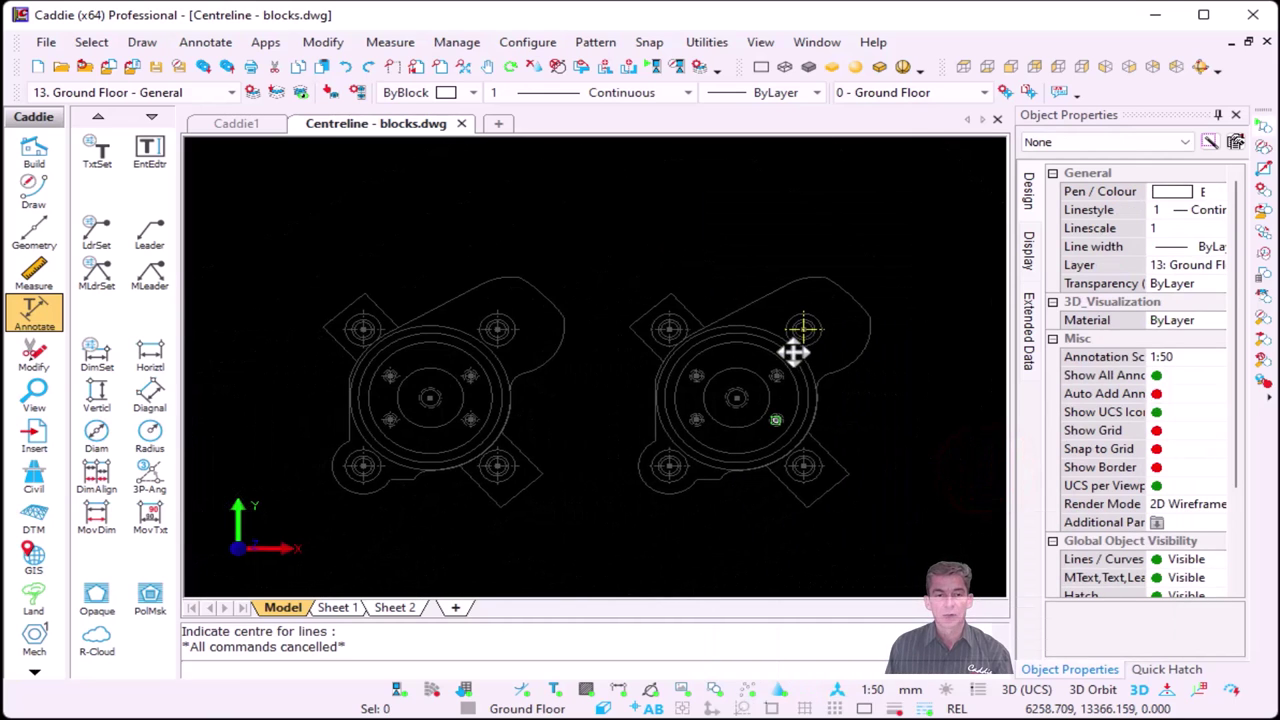
scroll(690, 334, up, 3)
scroll(660, 337, up, 3)
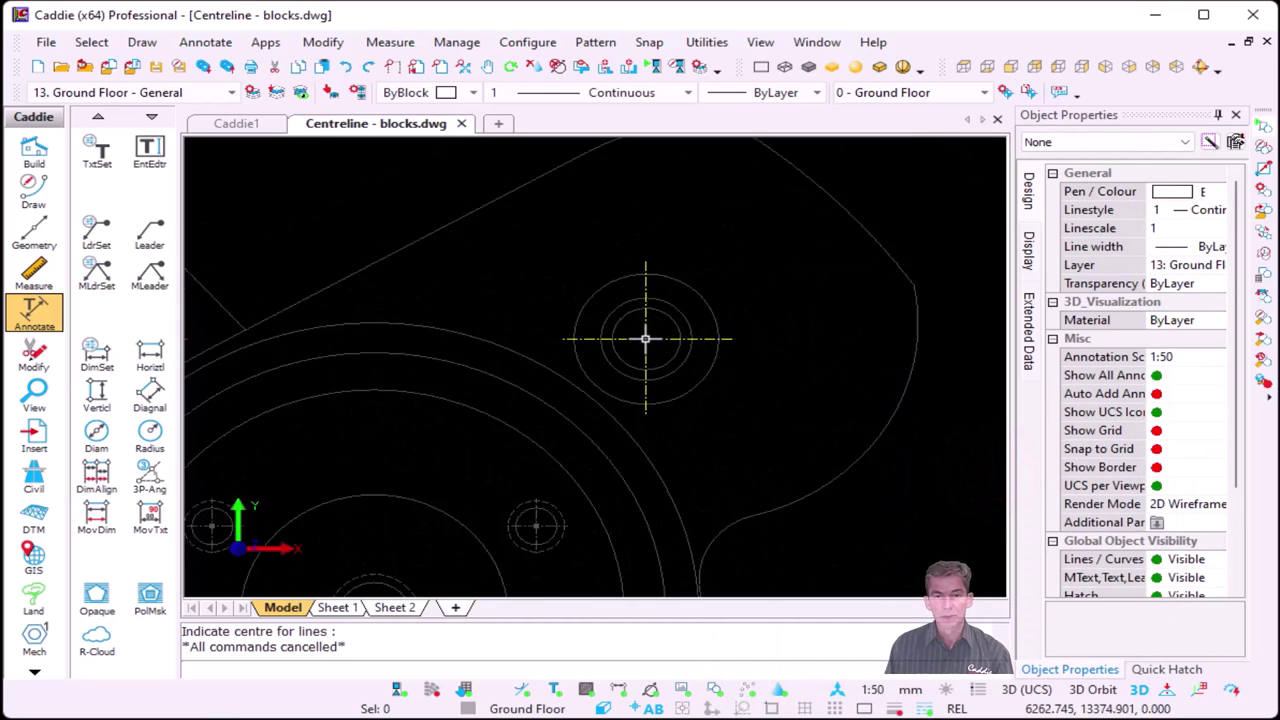
- Give the block's two centrelines pen 3 green, PCENTRE2 linestyle and 0.35 line width
click(647, 365)
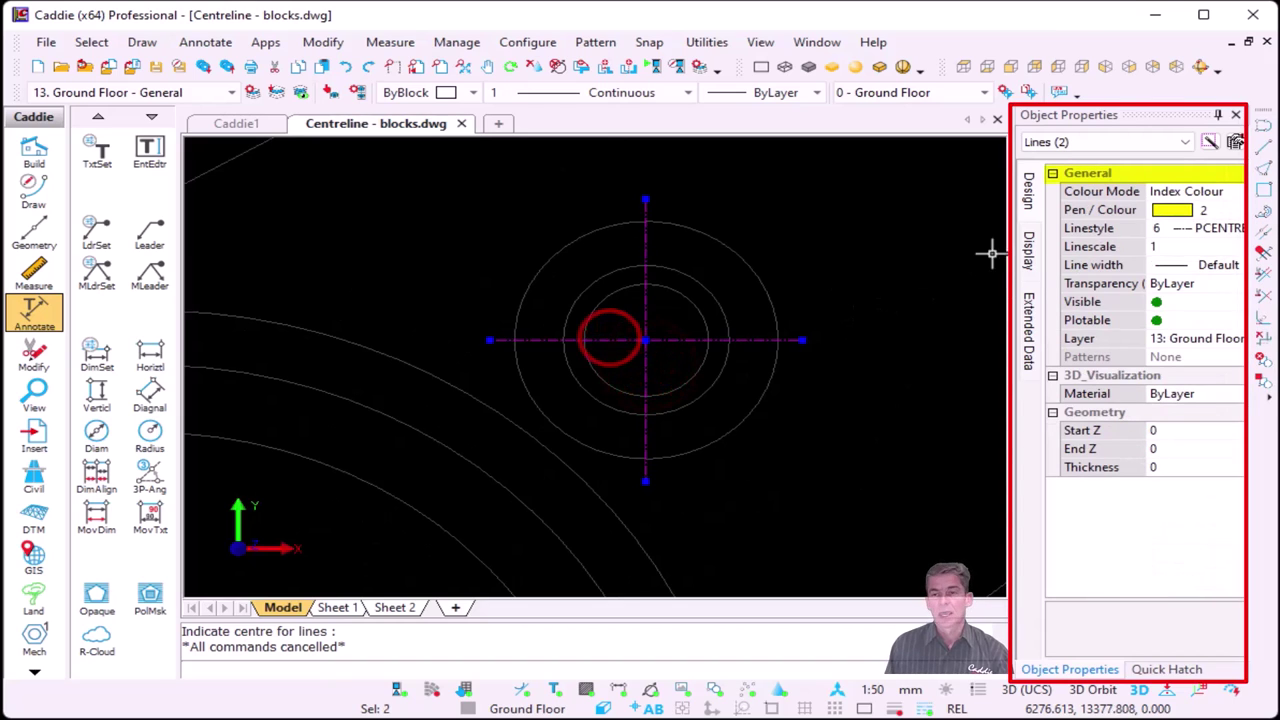
click(1220, 210)
click(1185, 248)
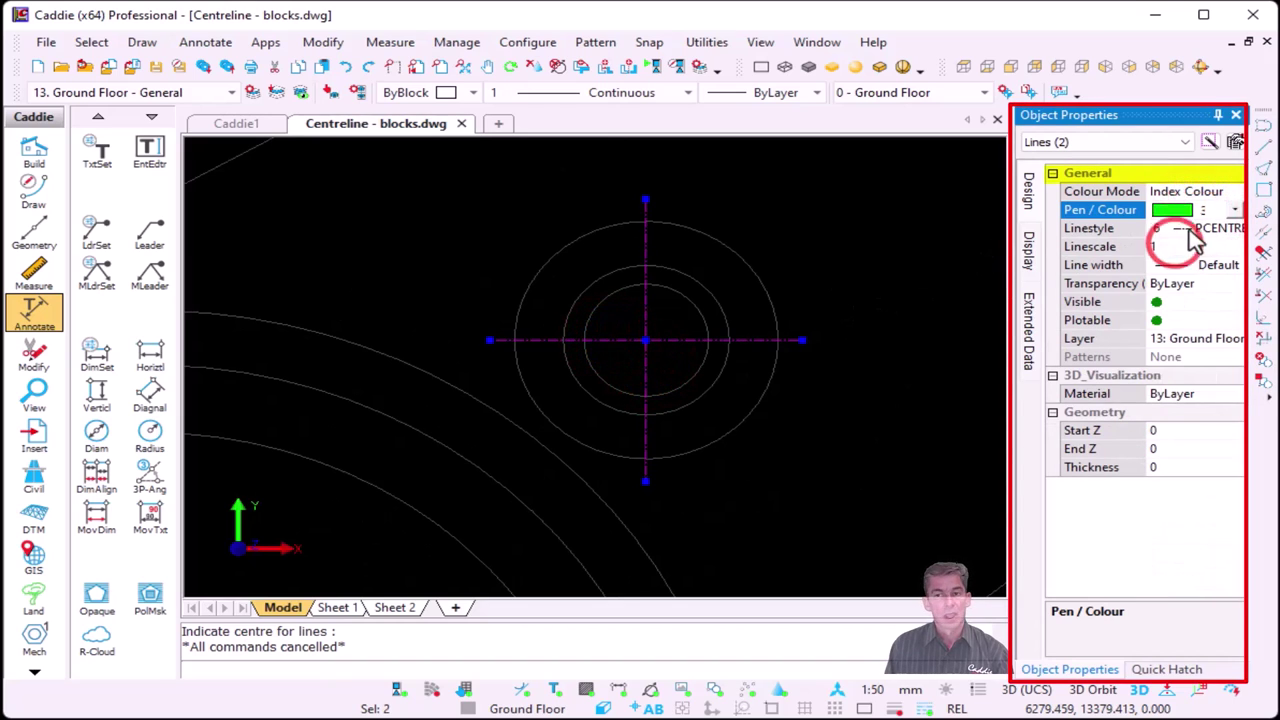
click(1185, 228)
click(1196, 246)
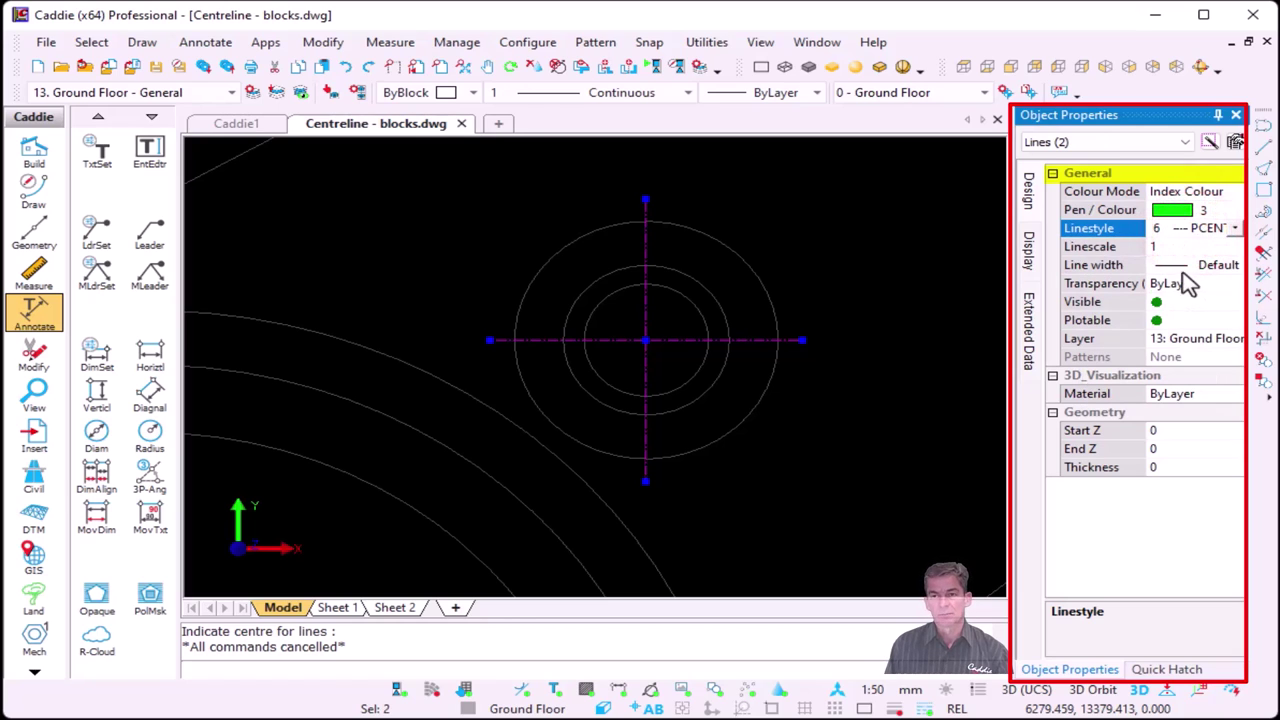
click(1180, 268)
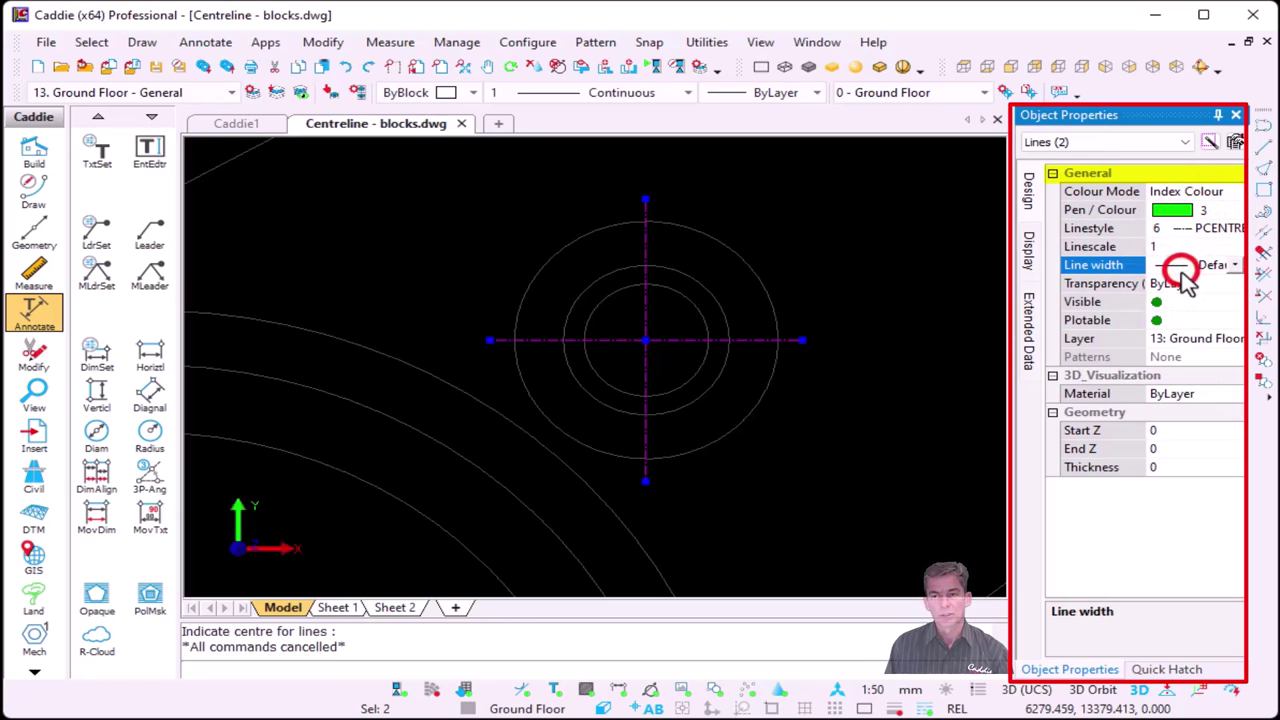
click(1236, 266)
scroll(1183, 428, down, 2)
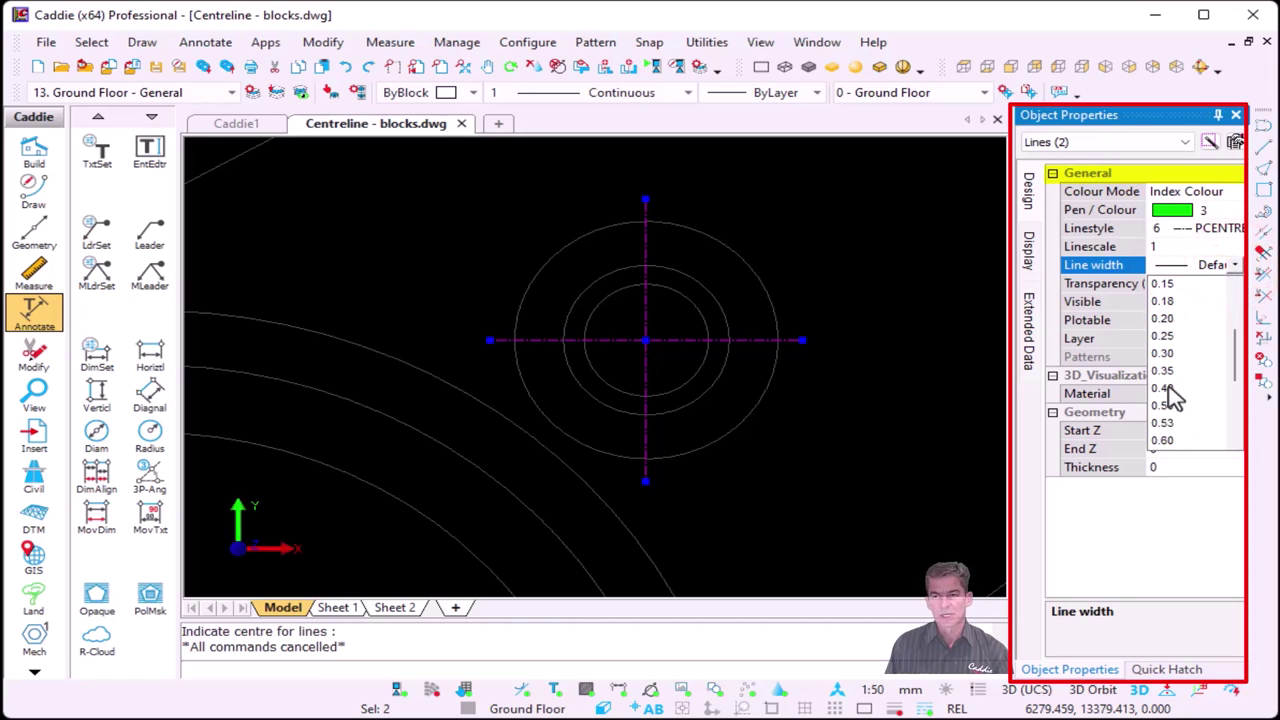
click(1168, 371)
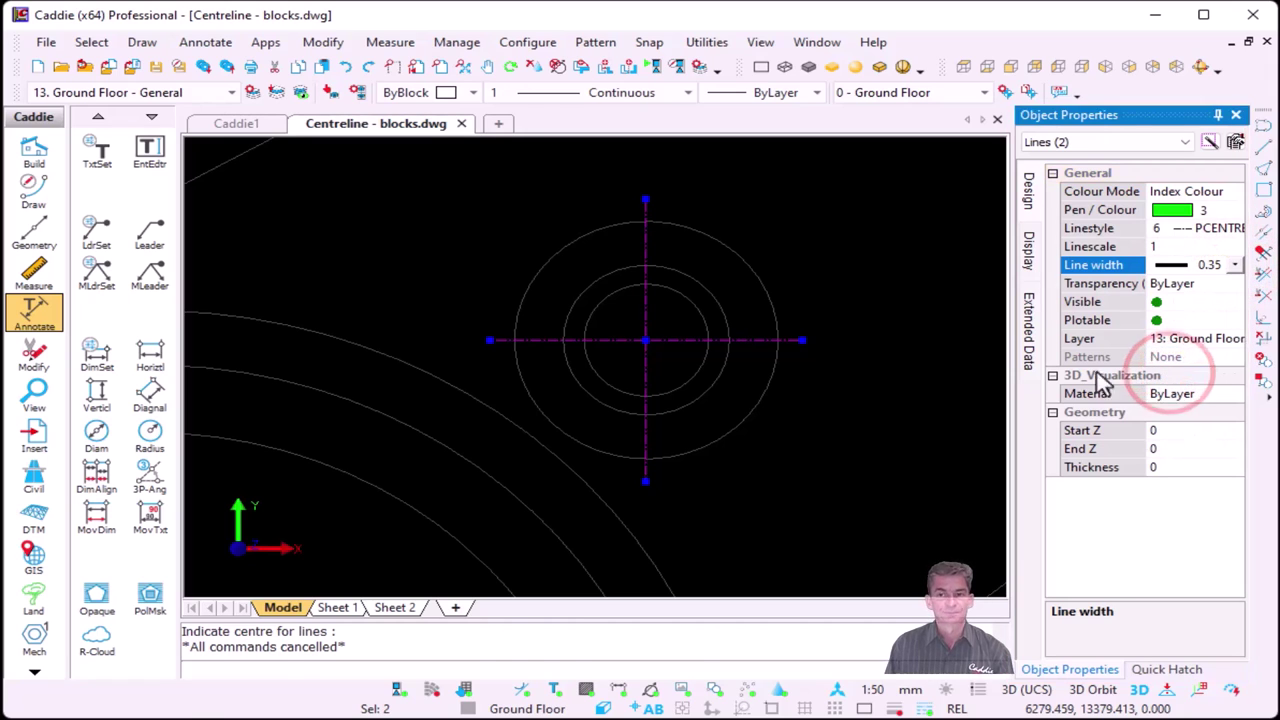
click(794, 489)
- End block editing and turn on Show line widths in the status bar
right_click(794, 472)
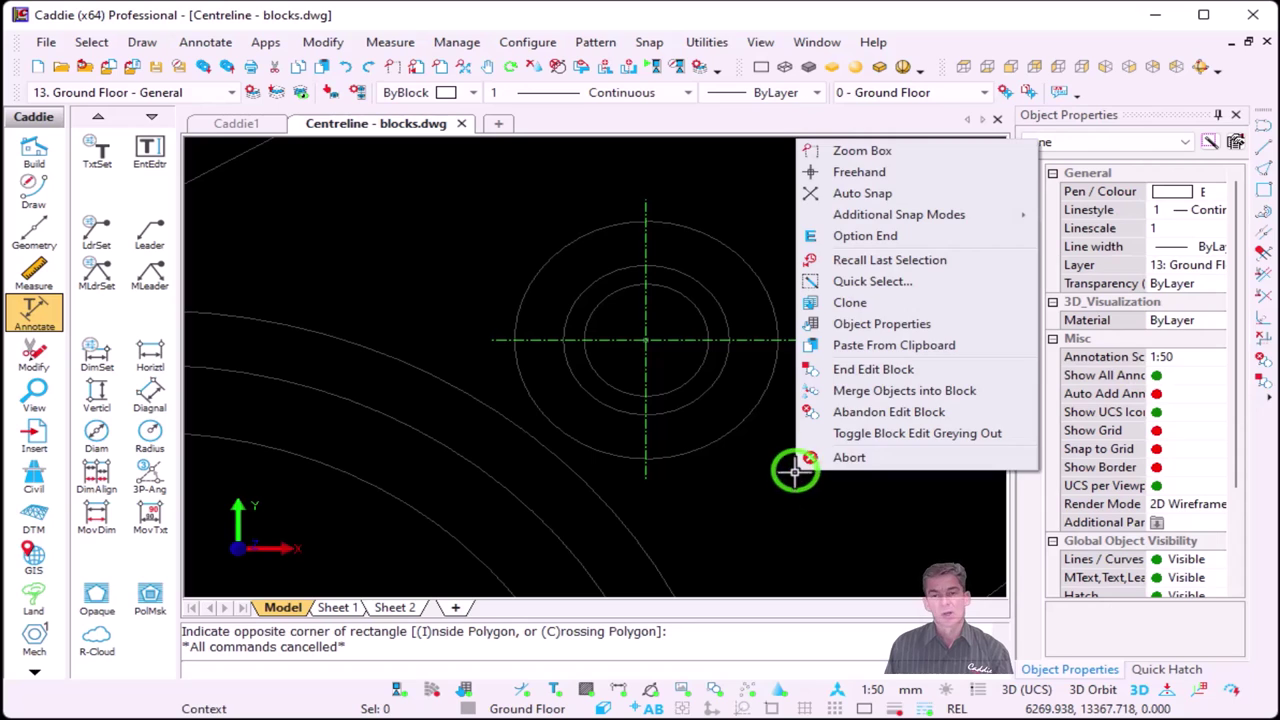
click(860, 368)
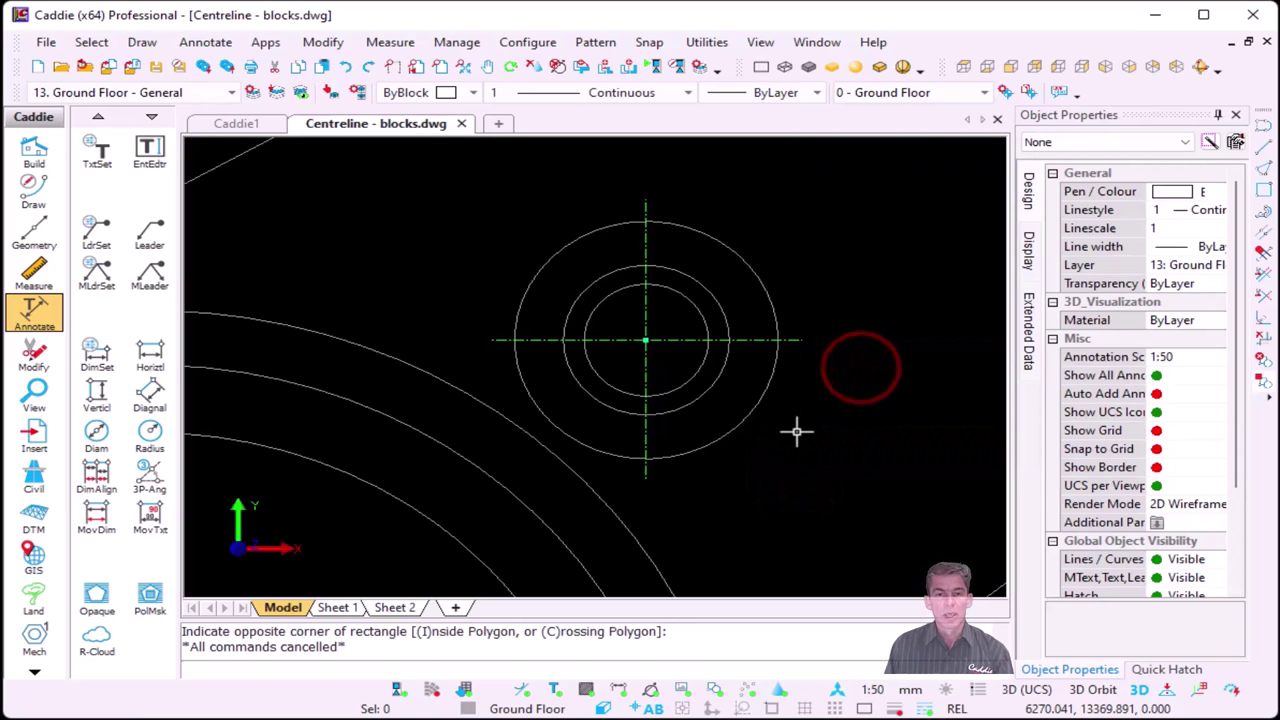
click(895, 708)
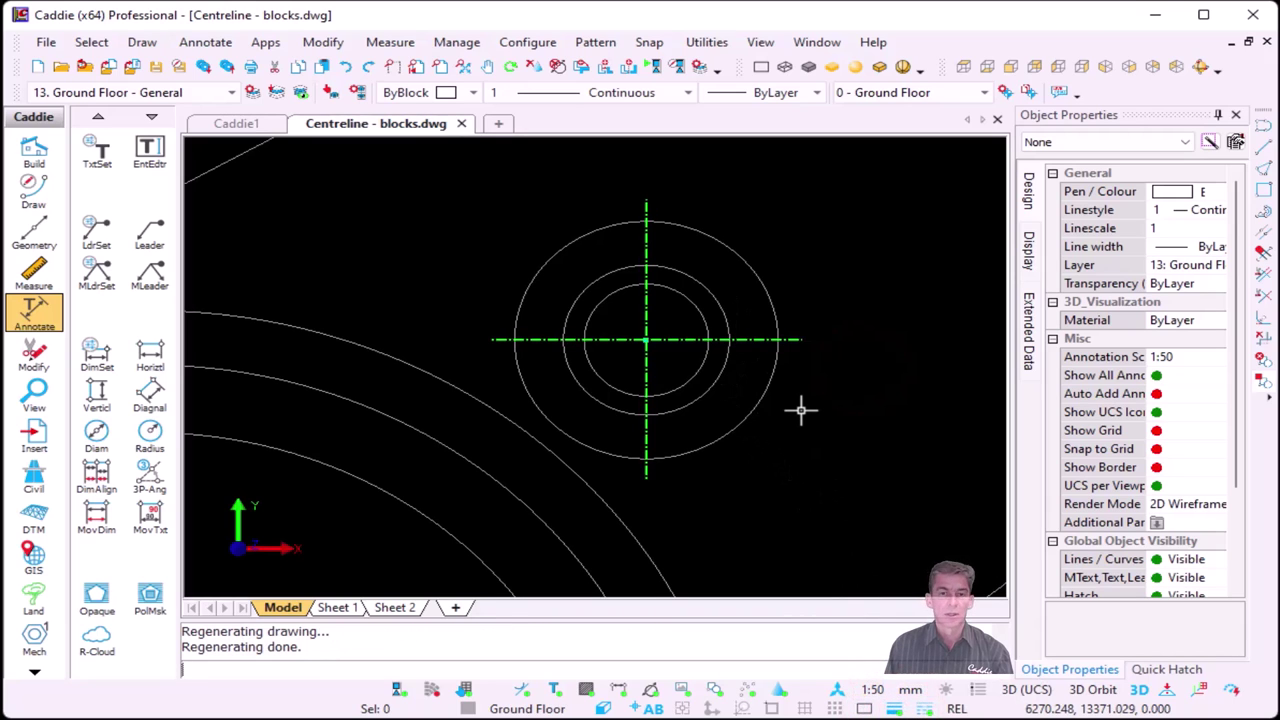
- Pan and zoom around both plates to inspect the thicker centrelines
scroll(800, 410, down, 3)
mouse_move(757, 434)
middle_down()
mouse_move(774, 374)
mouse_move(833, 310)
middle_up()
scroll(750, 345, down, 2)
scroll(629, 374, down, 1)
middle_drag(629, 374, 730, 360)
scroll(704, 366, up, 1)
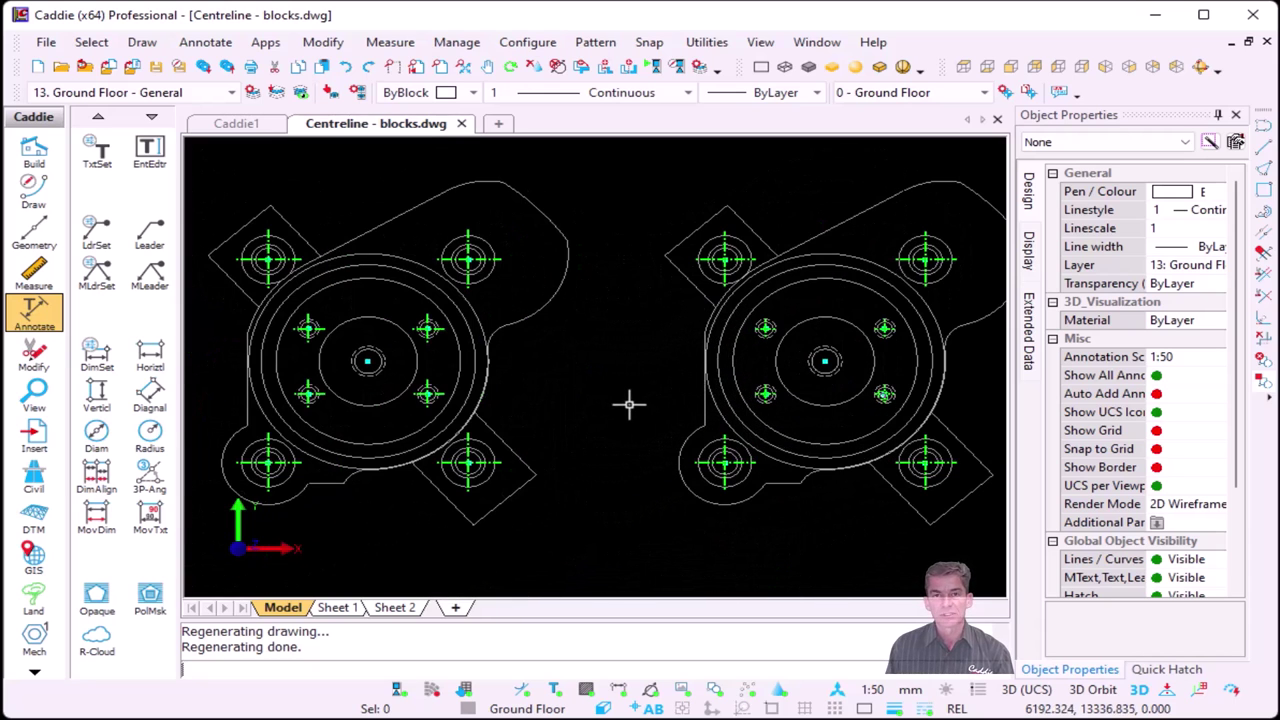
scroll(800, 316, up, 3)
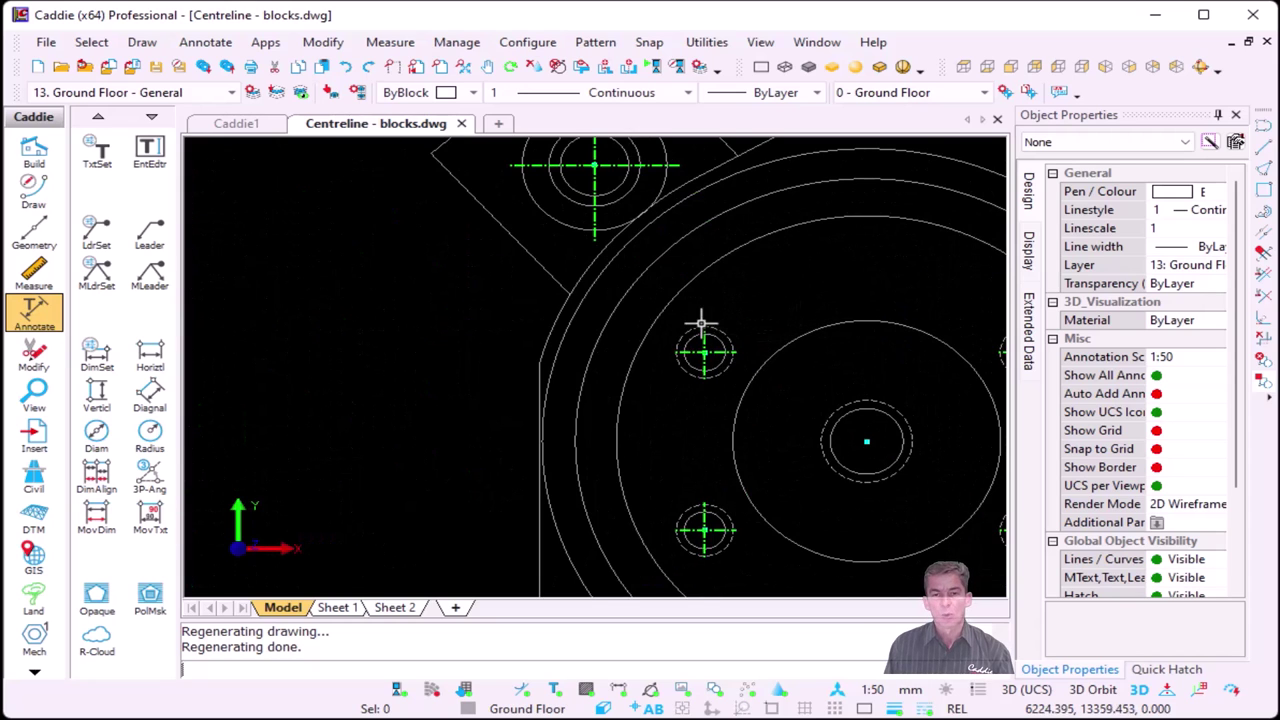
scroll(760, 360, down, 3)
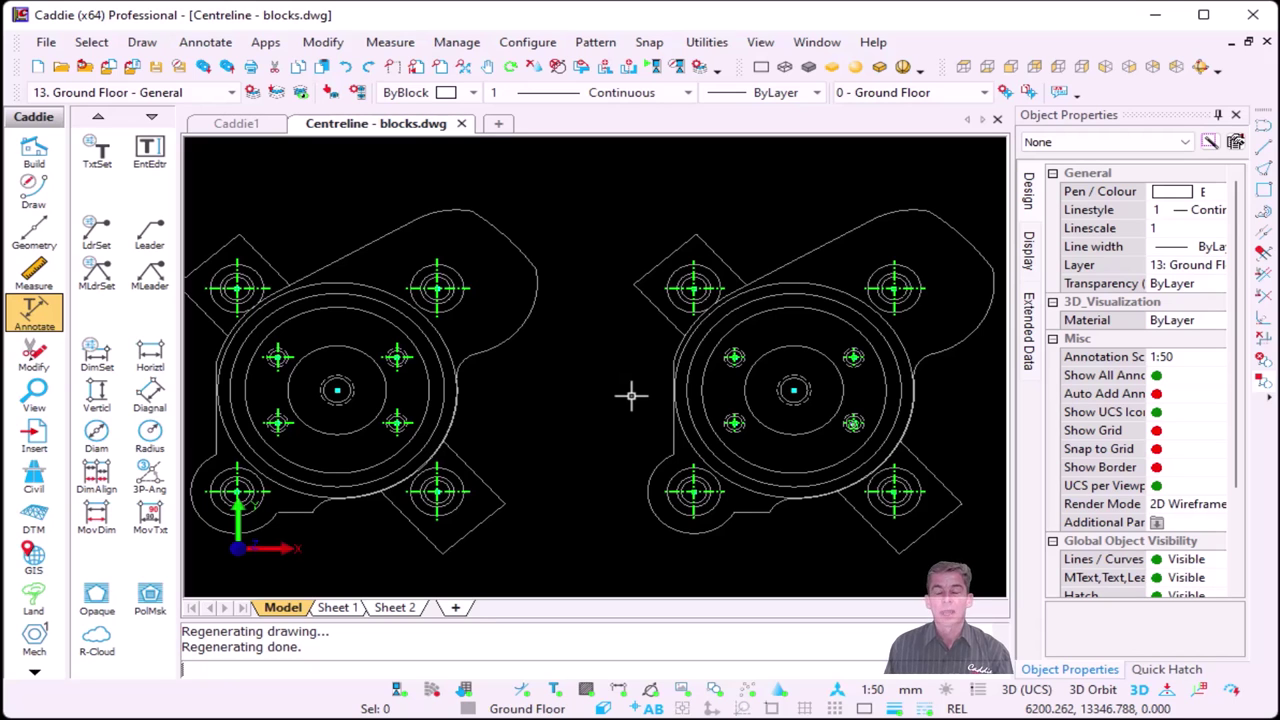
scroll(765, 358, up, 3)
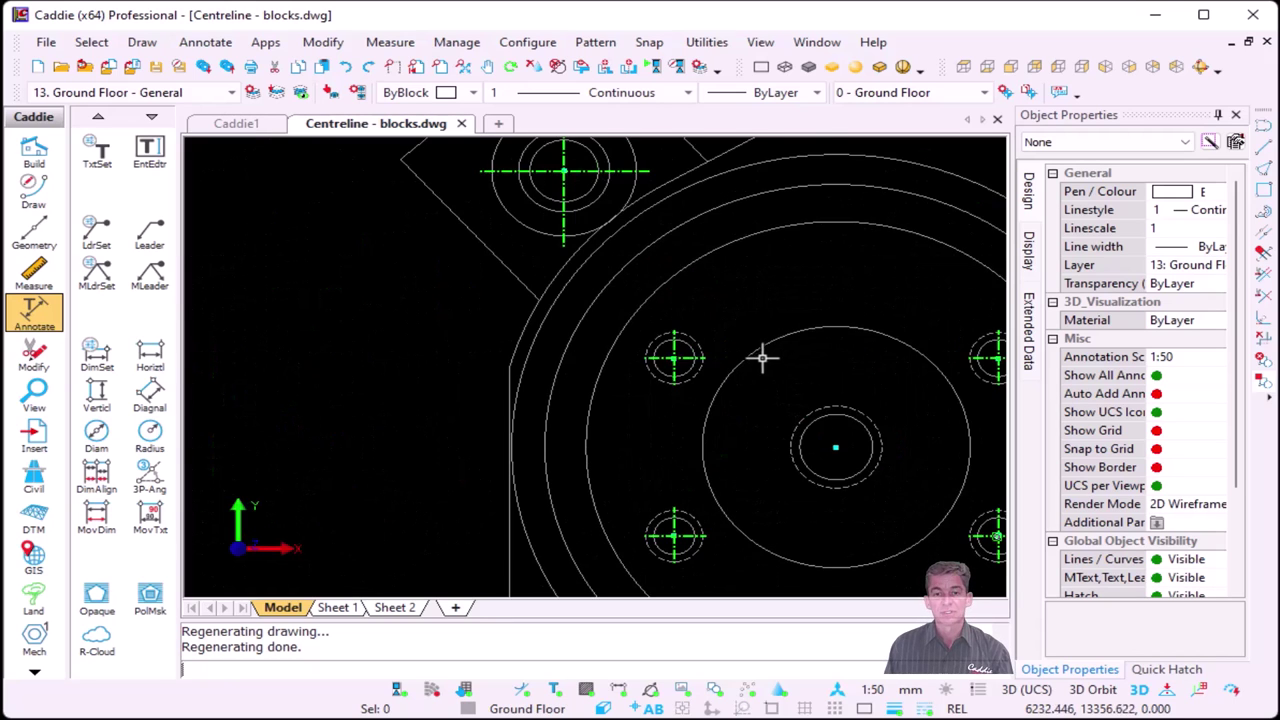
scroll(670, 352, up, 4)
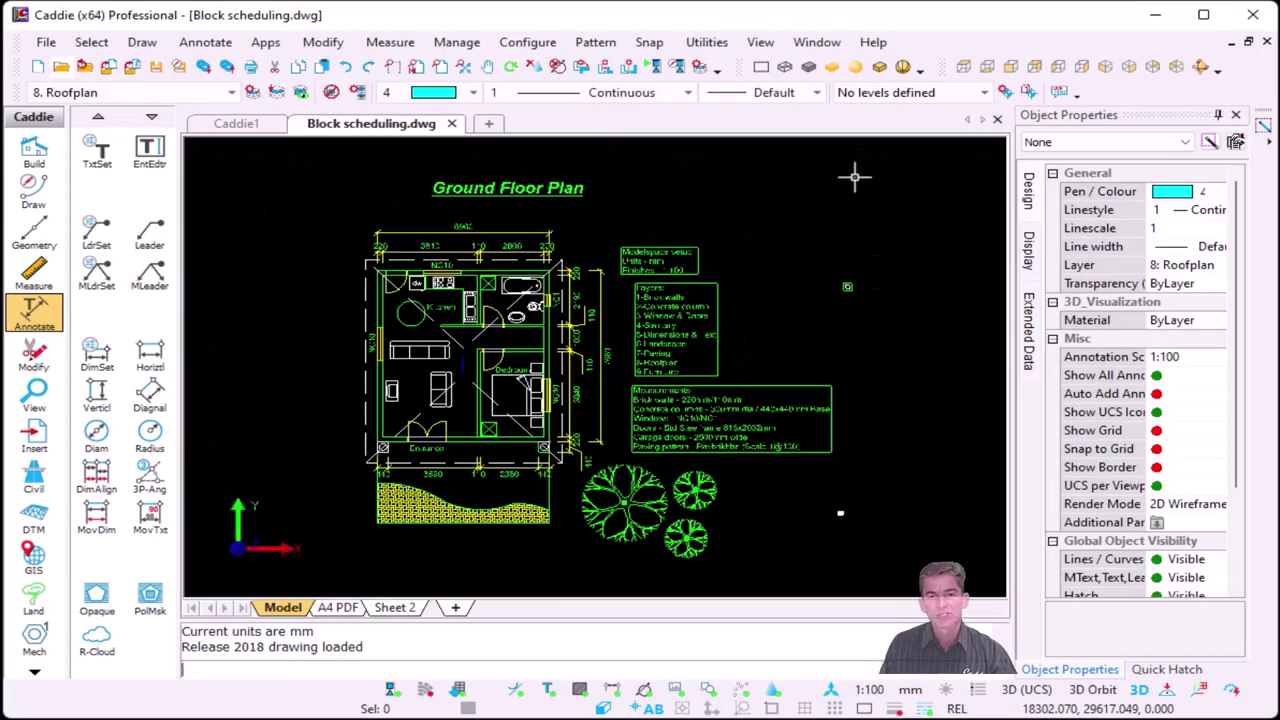
click(240, 170)
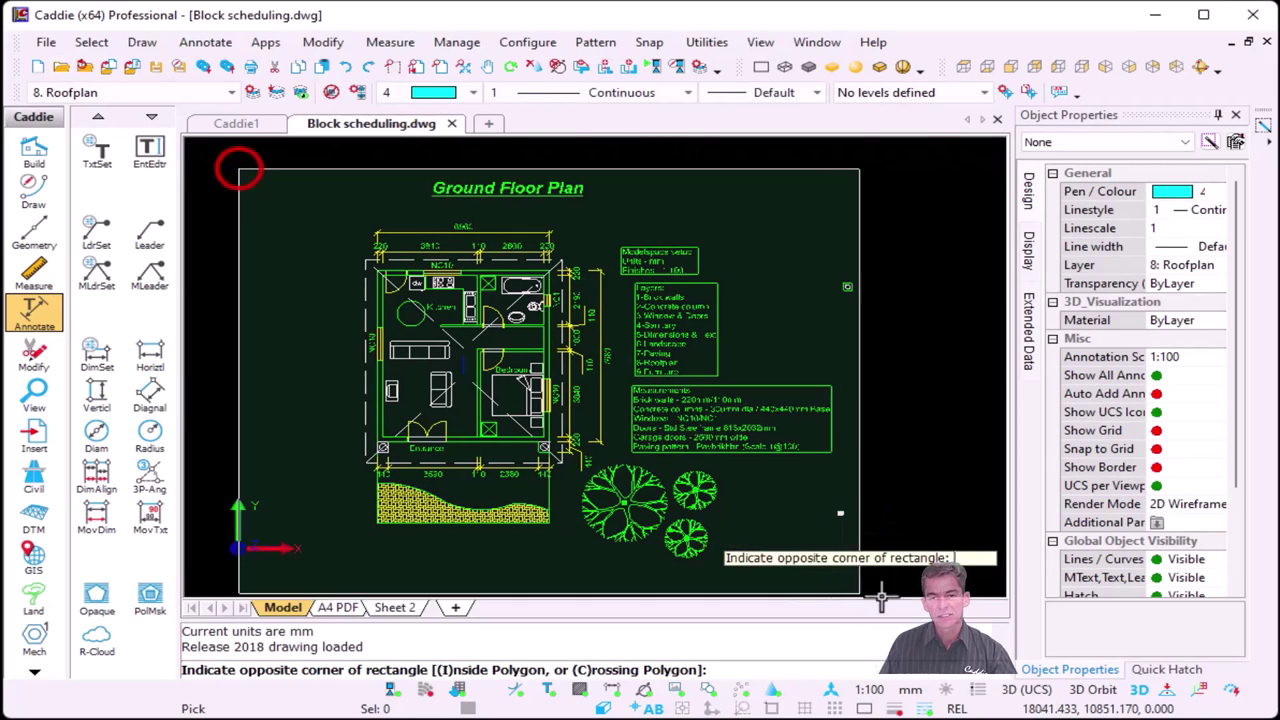
click(881, 598)
click(1127, 141)
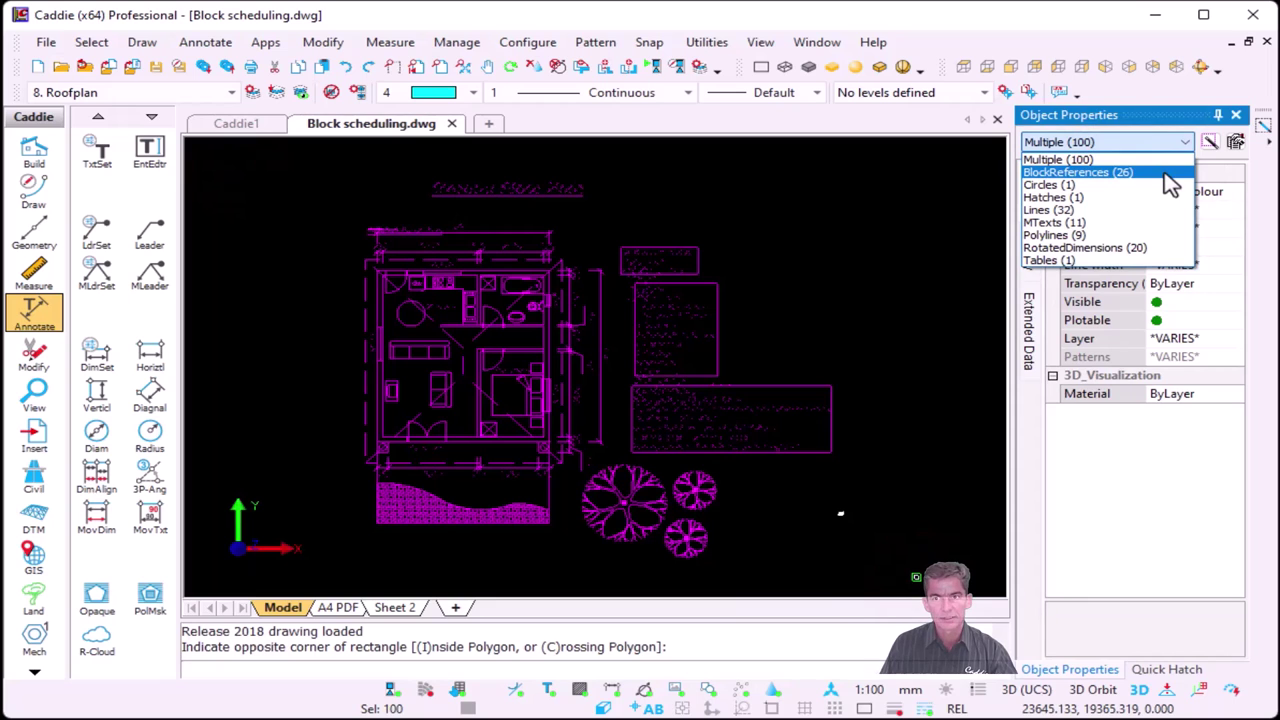
click(911, 288)
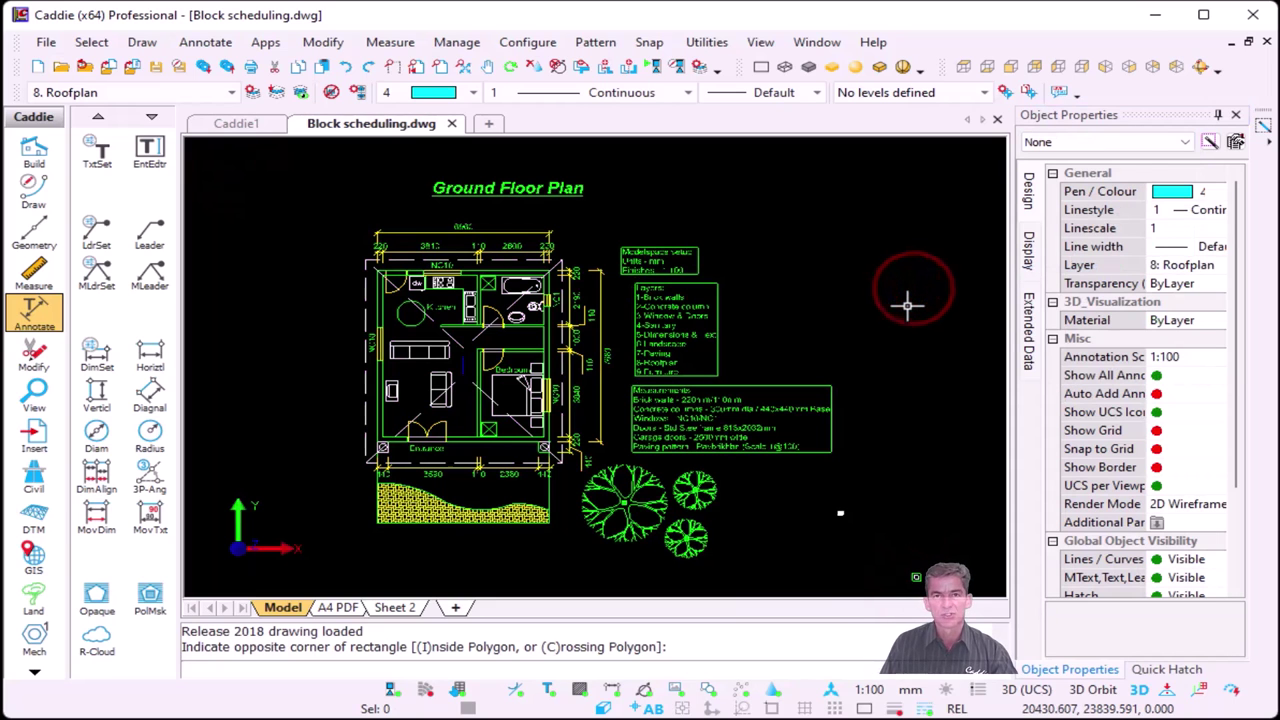
scroll(907, 305, down, 2)
middle_drag(871, 306, 811, 331)
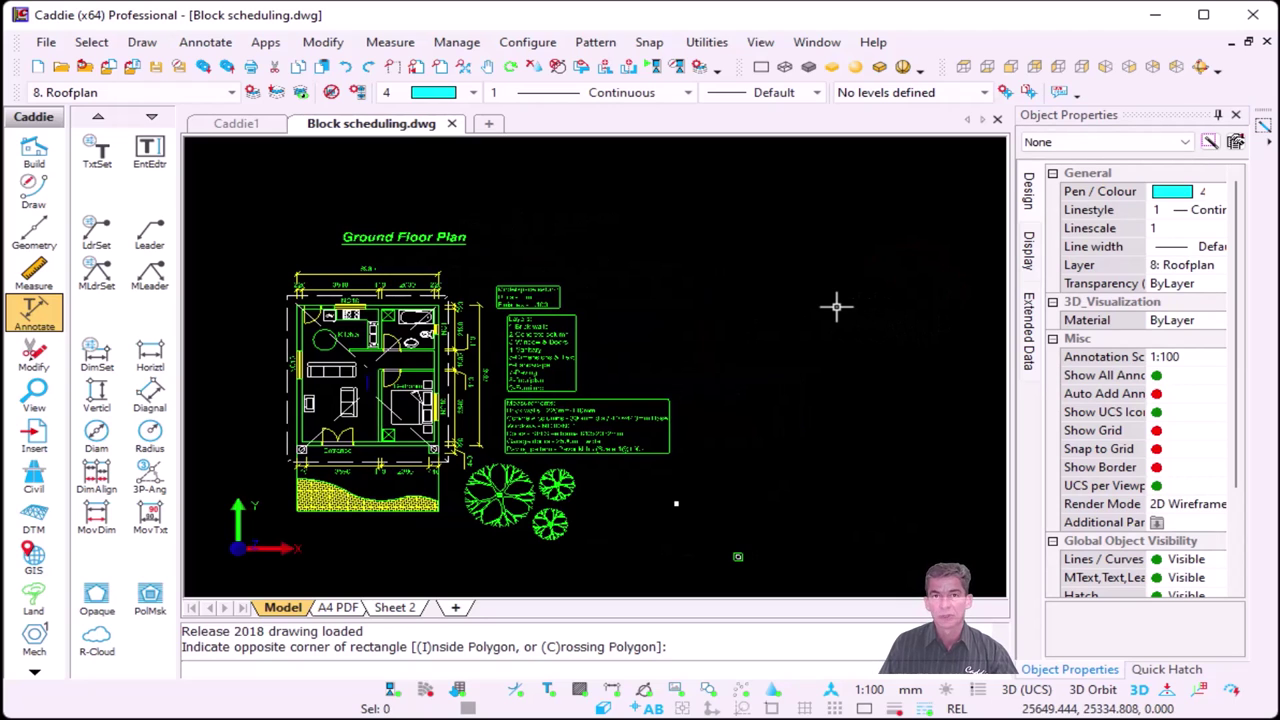
- Open Schedule Blocks from the Modify > Blocks / Arrays menu
click(318, 44)
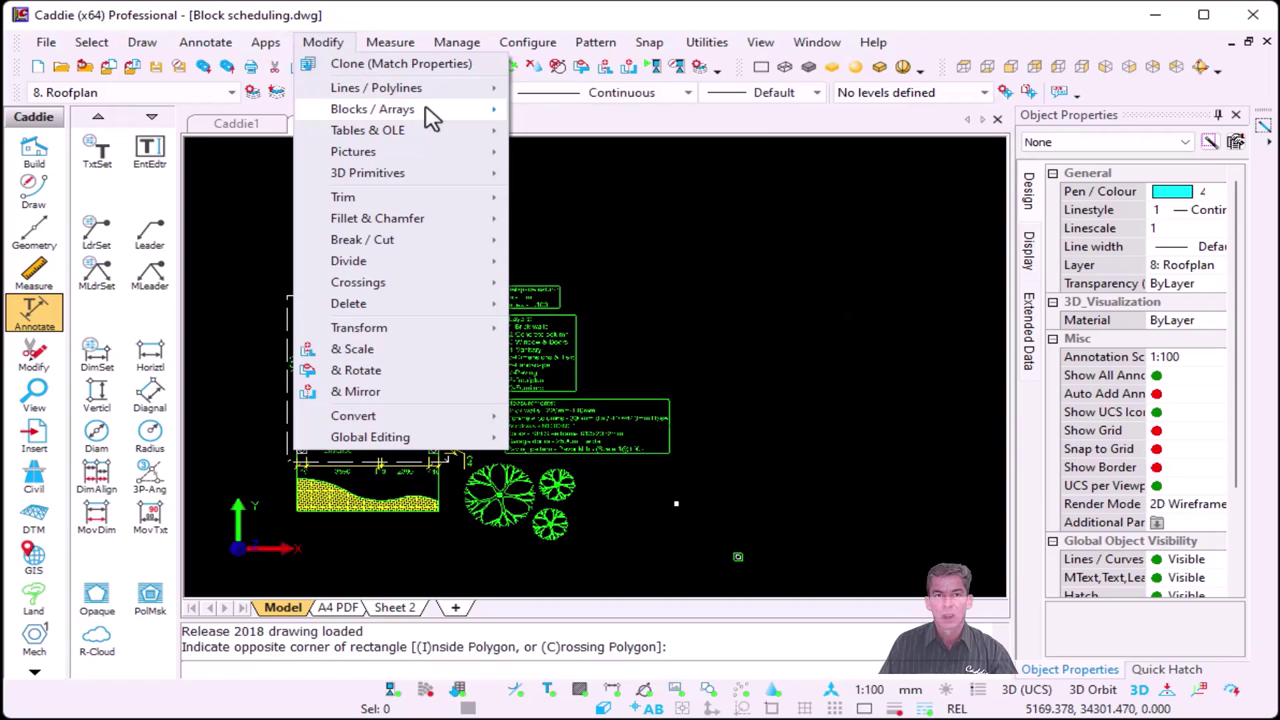
mouse_move(425, 108)
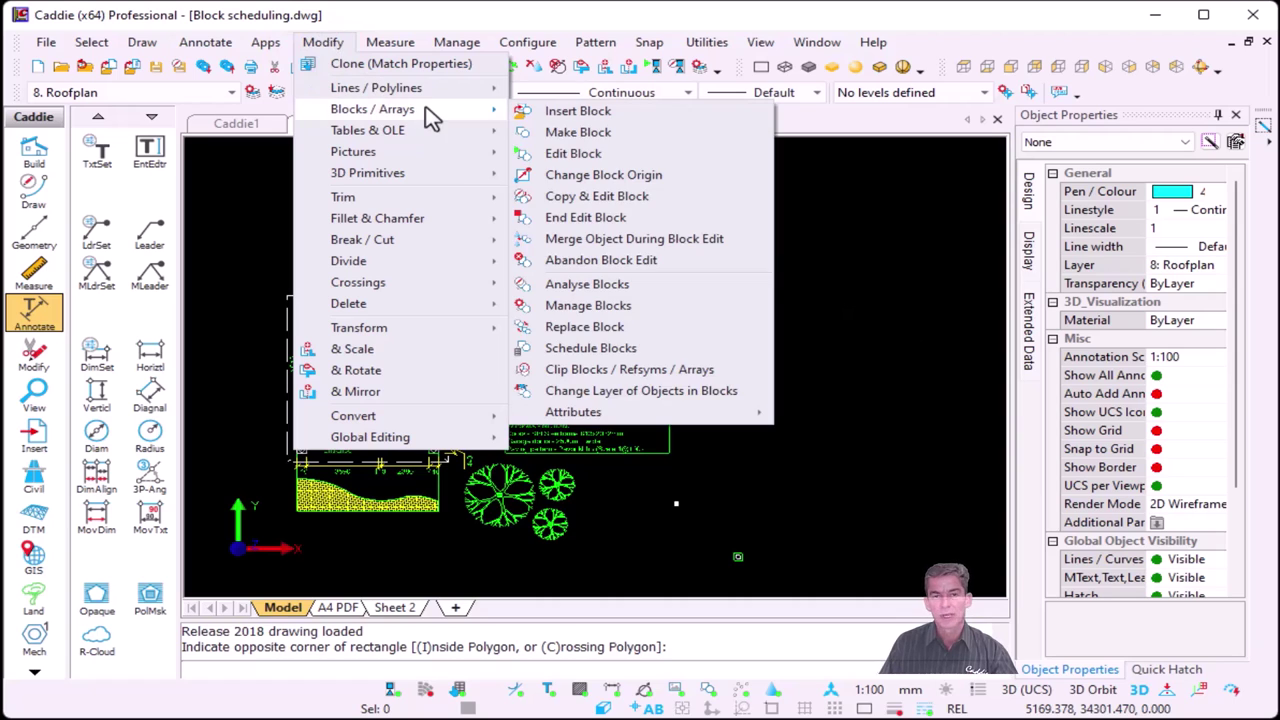
click(684, 352)
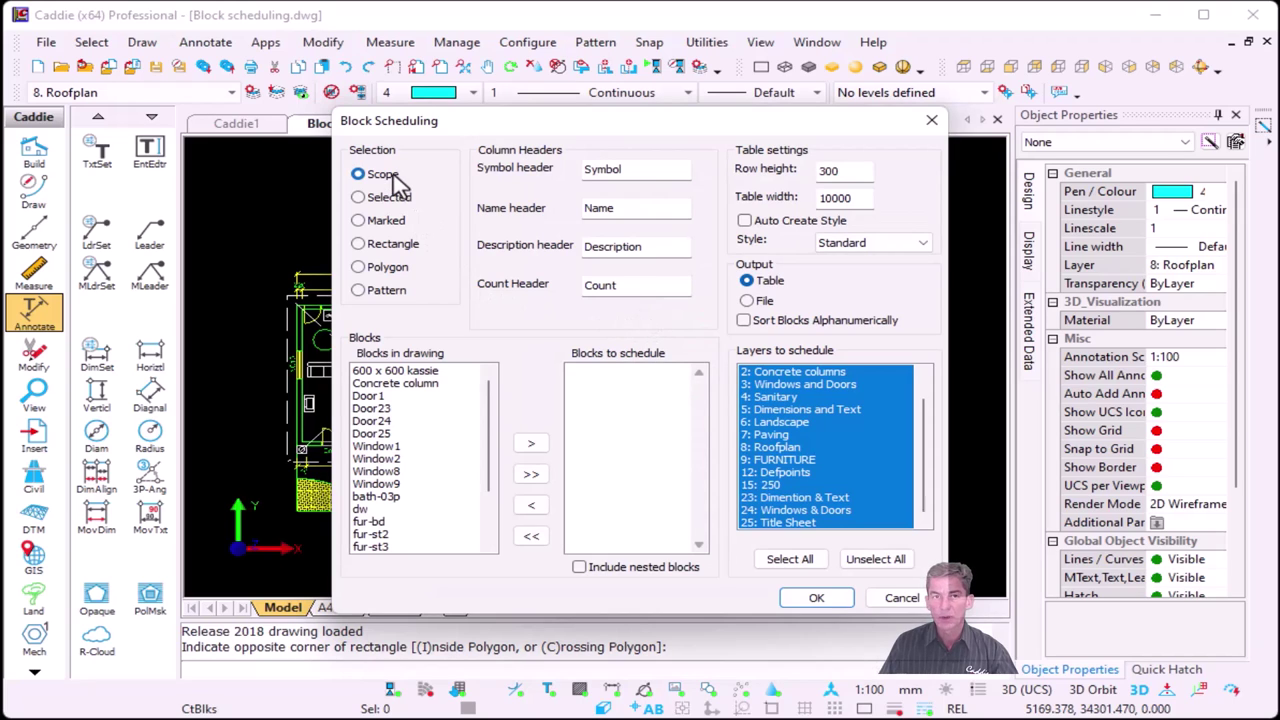
- Add all blocks, keep the Standard table style, enable Auto Create Style and accept
click(531, 474)
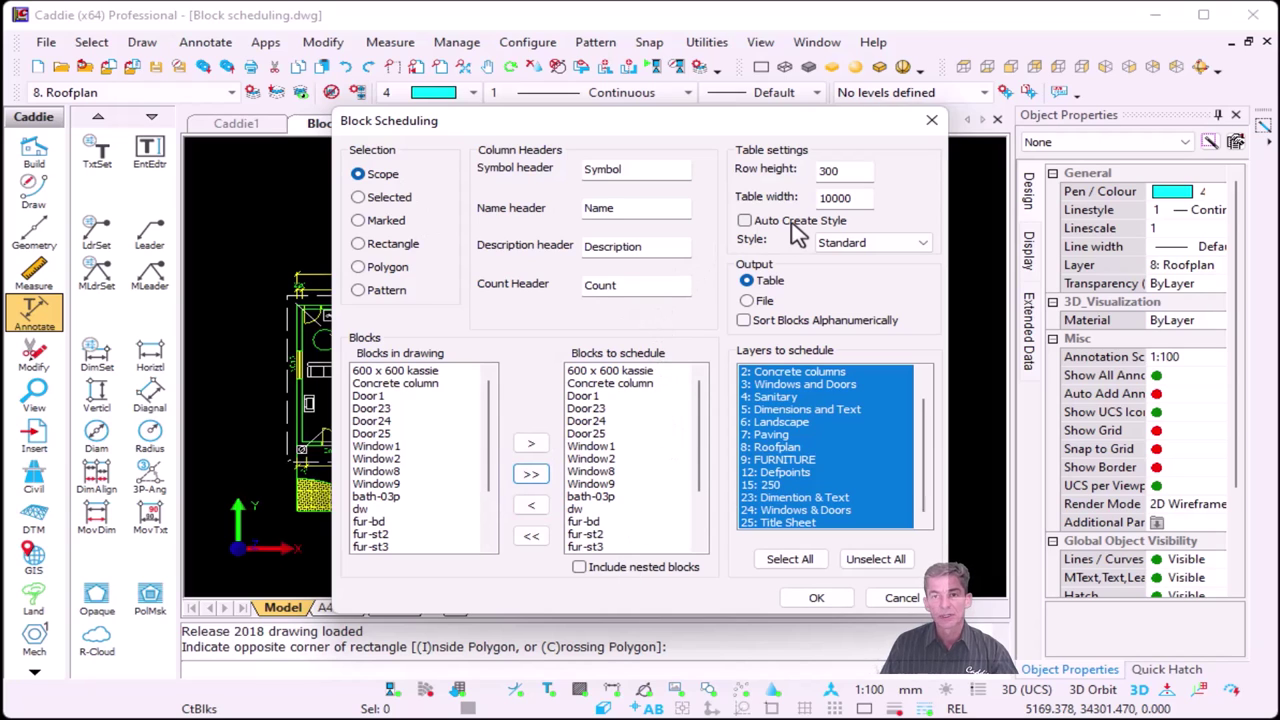
click(871, 248)
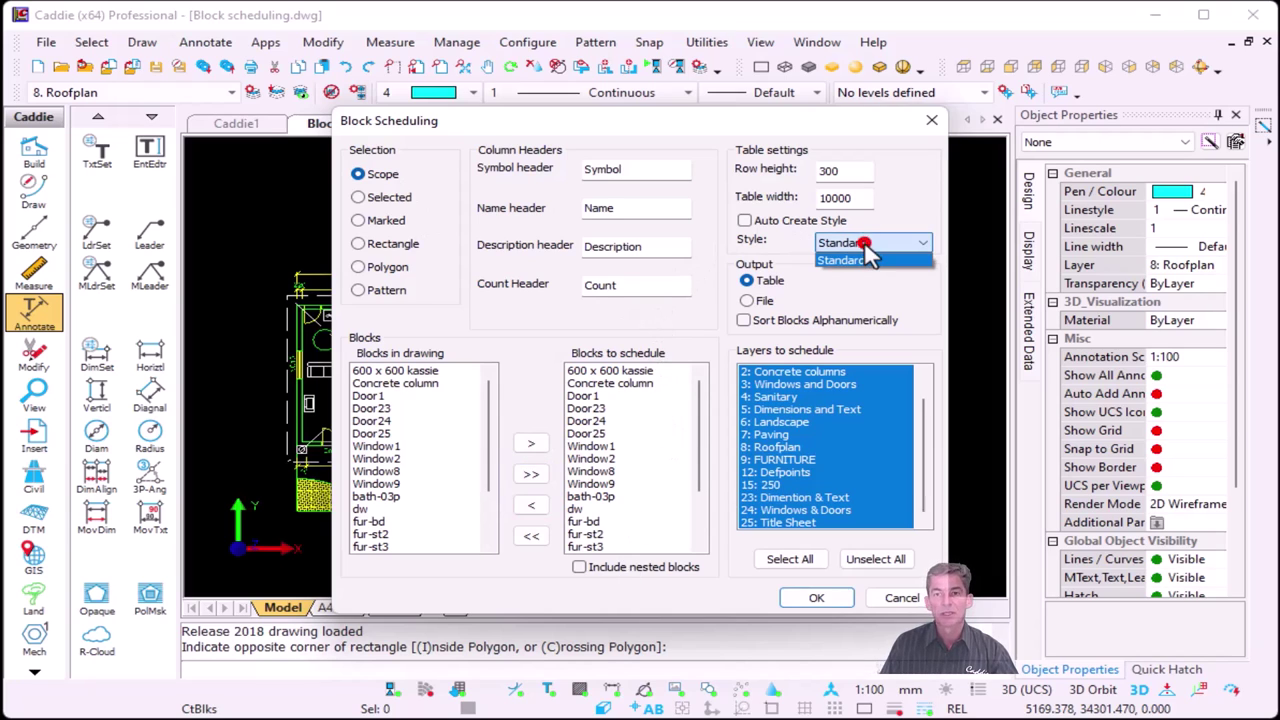
click(885, 248)
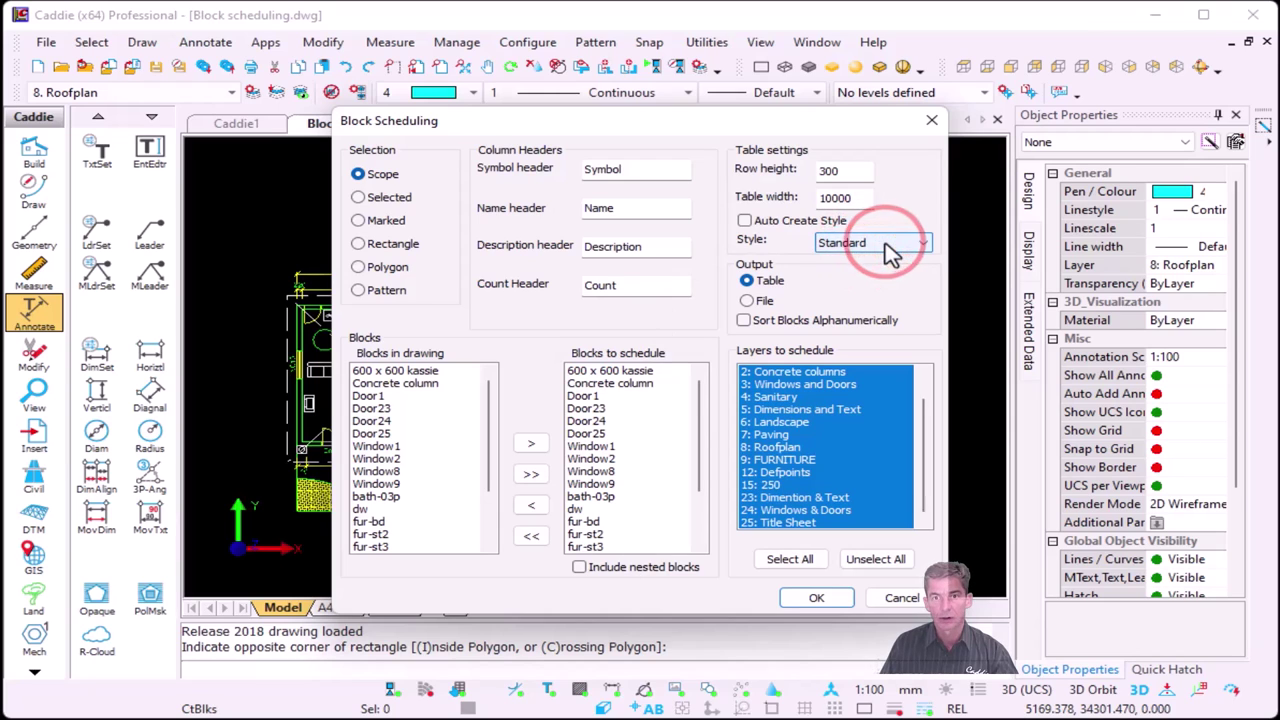
click(770, 225)
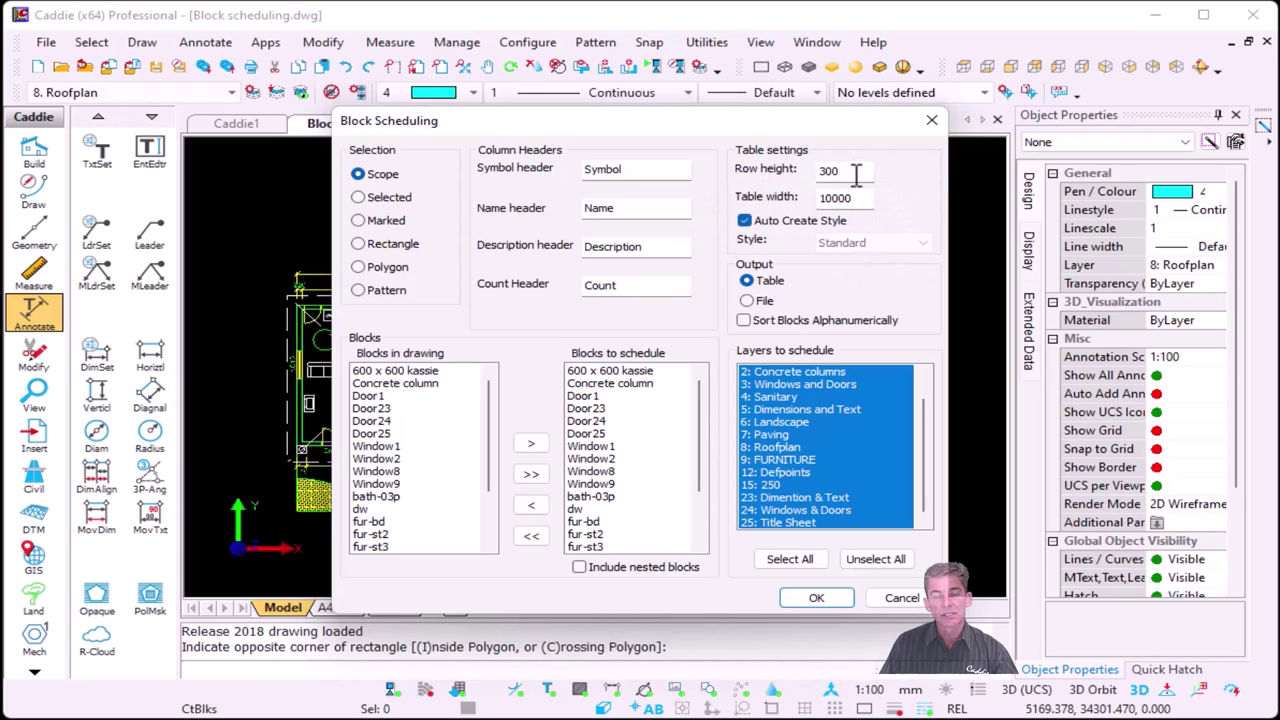
click(810, 599)
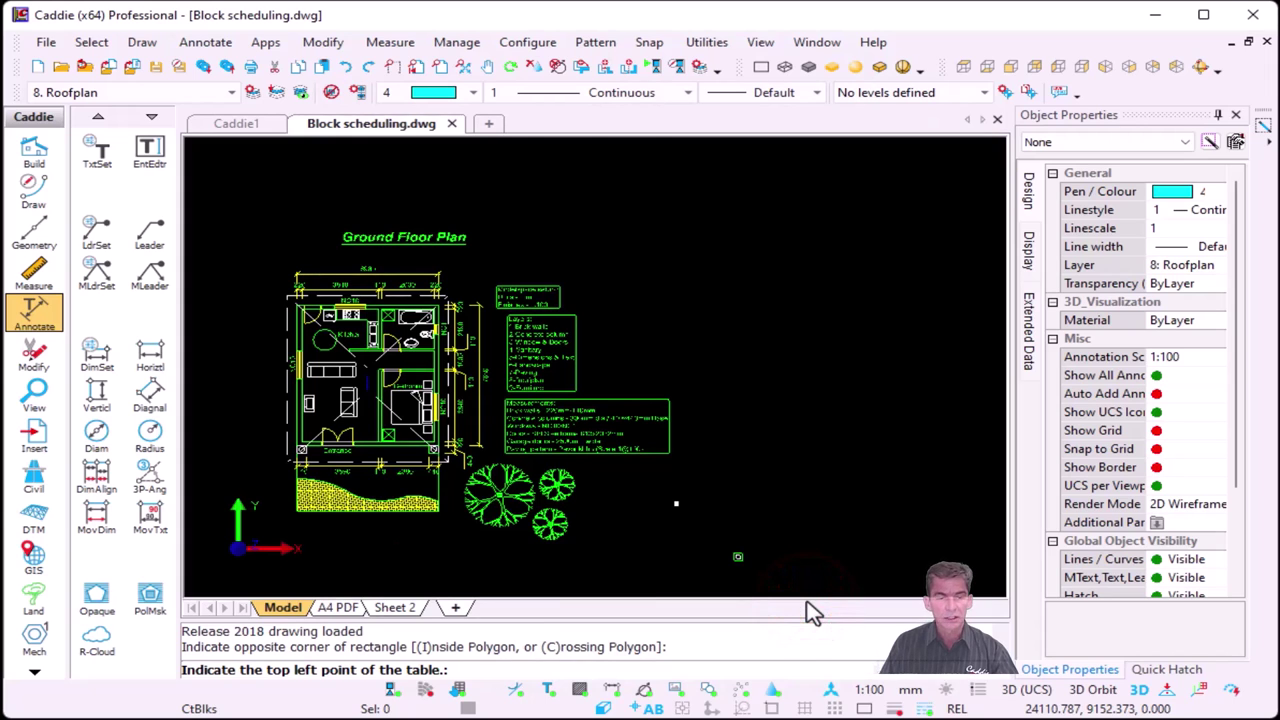
- Place the block schedule table right of the plan and zoom in to inspect it
click(766, 249)
scroll(716, 413, up, 2)
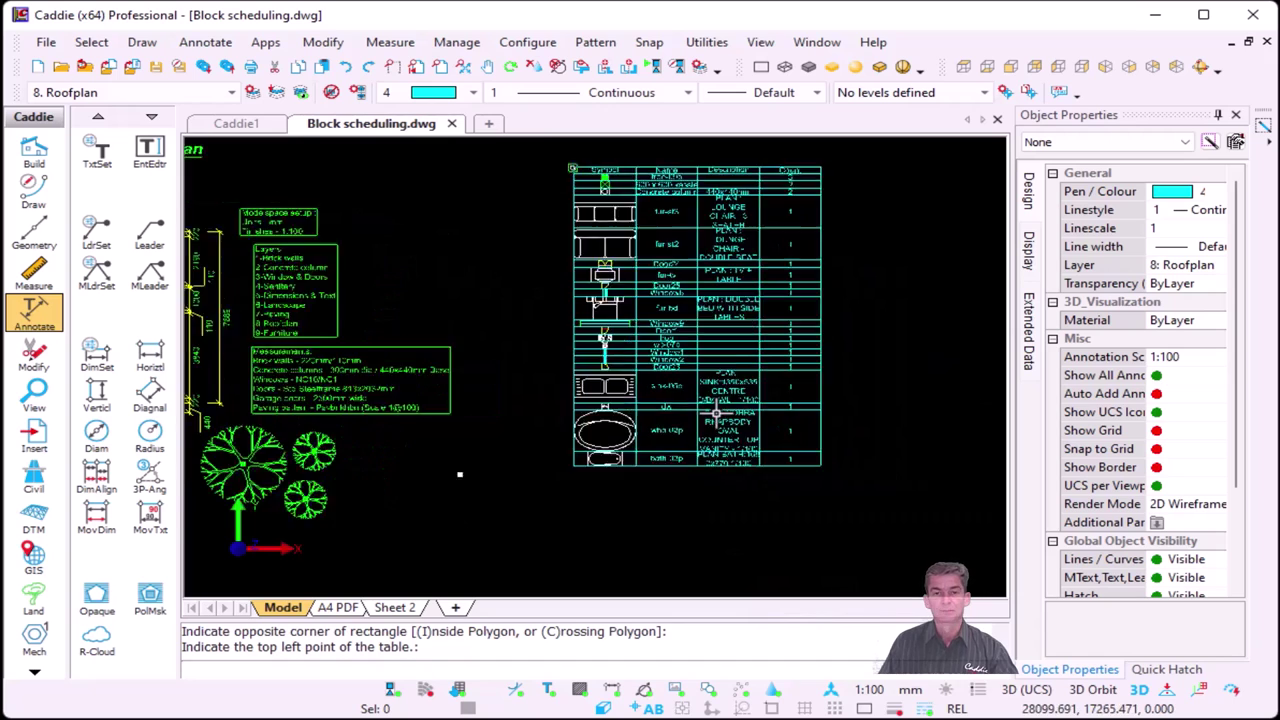
scroll(716, 413, up, 1)
scroll(694, 414, up, 1)
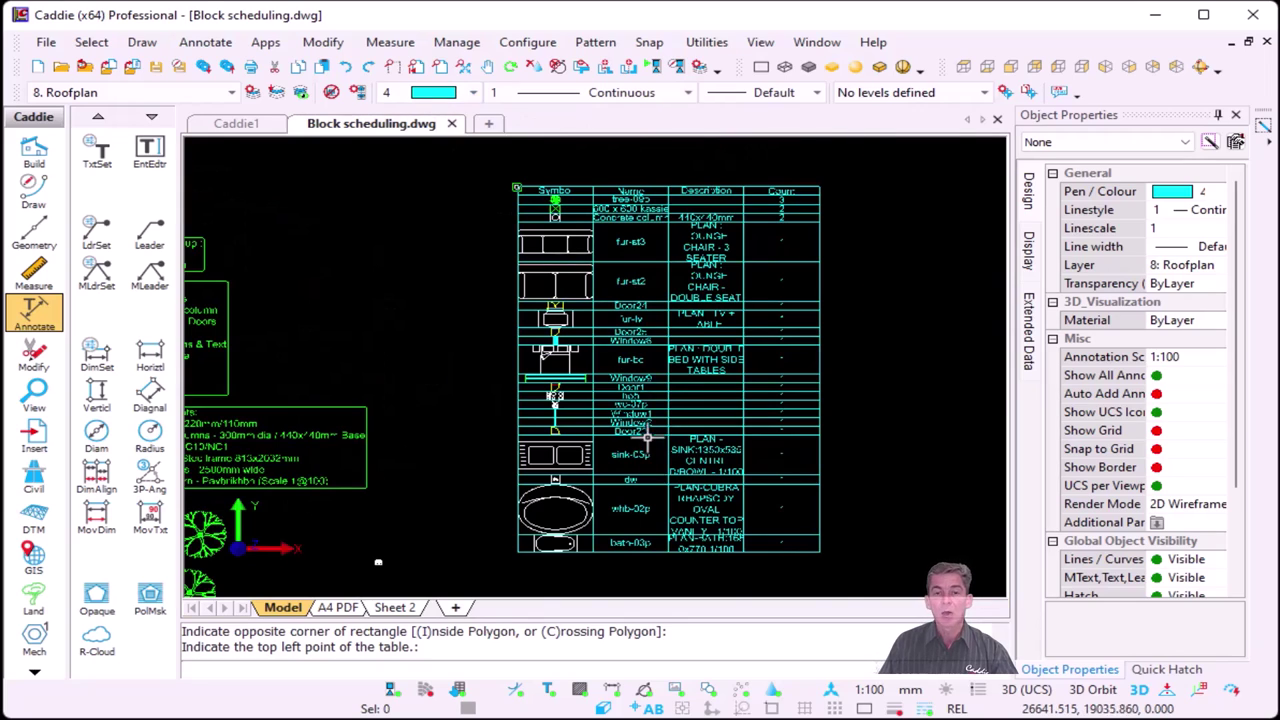
scroll(650, 432, up, 3)
scroll(648, 432, down, 3)
scroll(650, 430, up, 2)
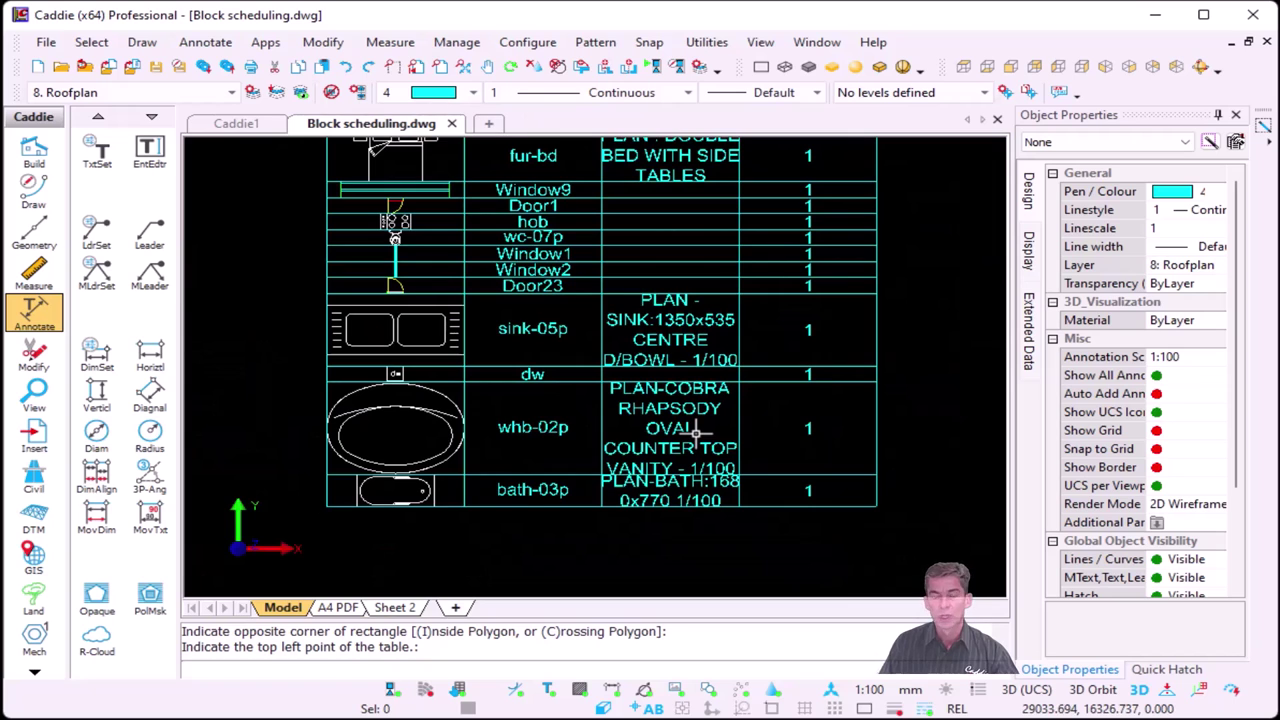
scroll(660, 440, down, 2)
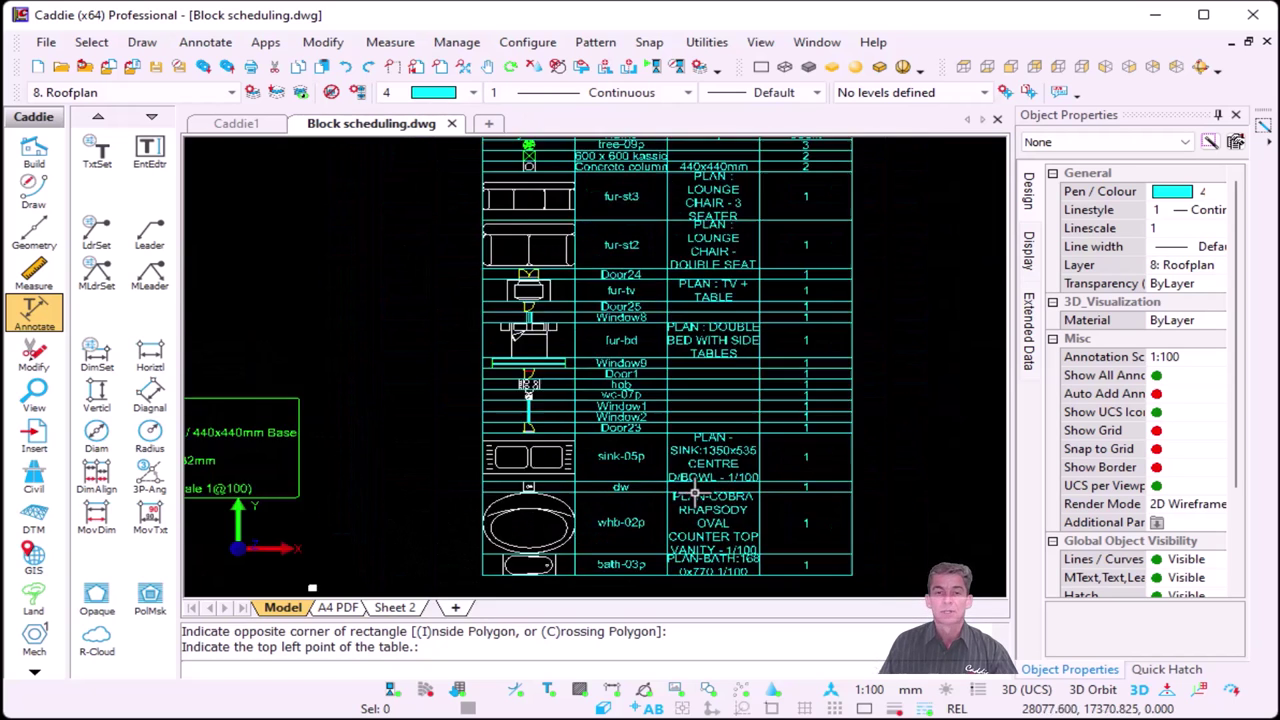
scroll(695, 492, down, 1)
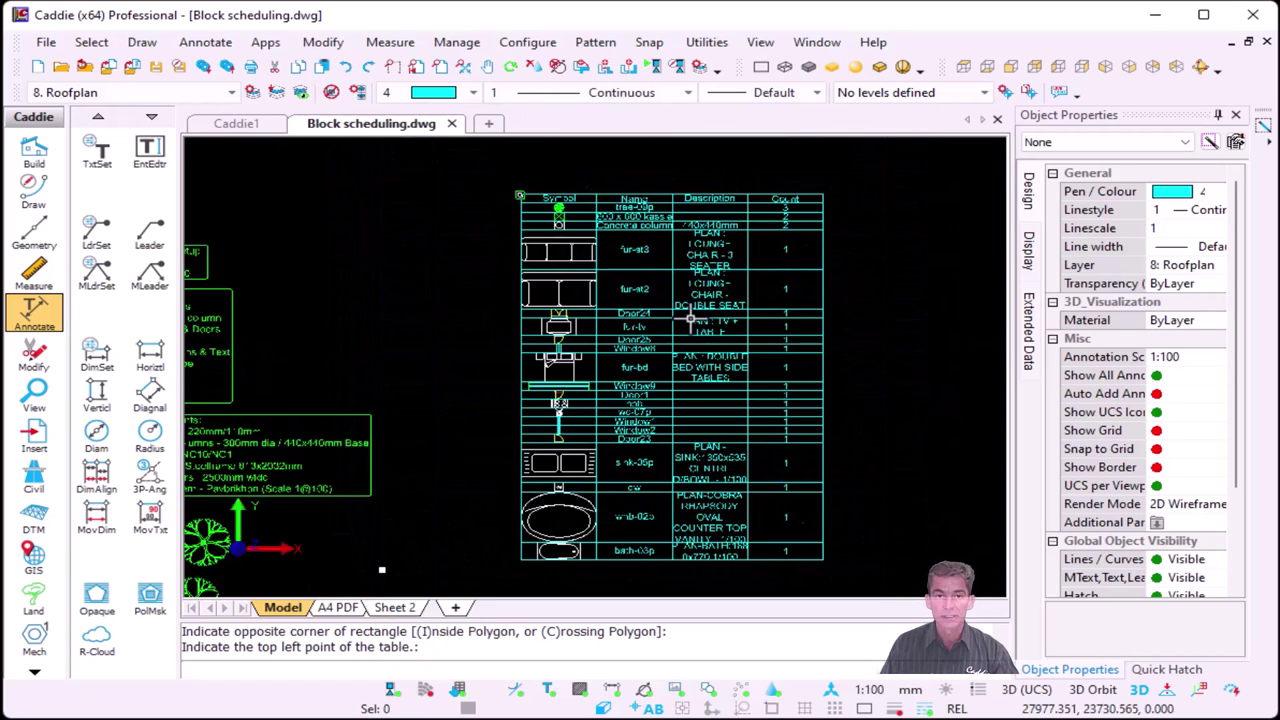
- Start a new table using the Block_Schedule_Height_300 style, then bring up the table style manager
click(210, 46)
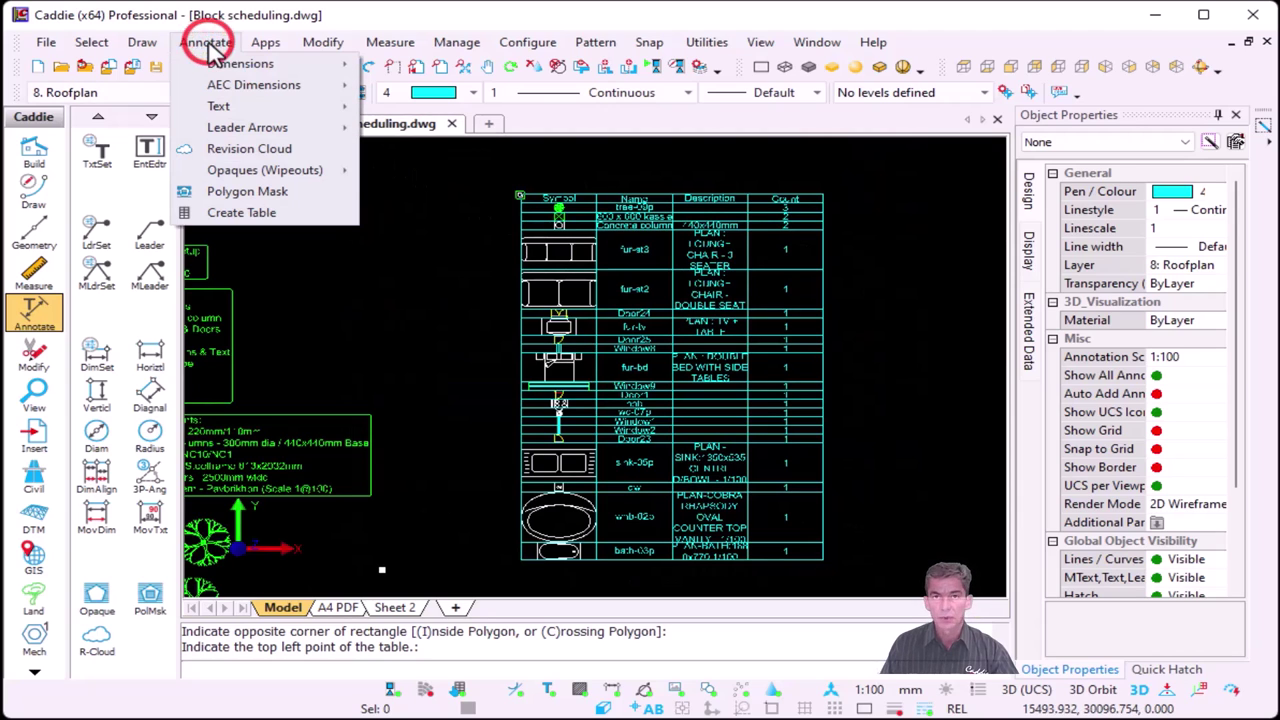
click(283, 224)
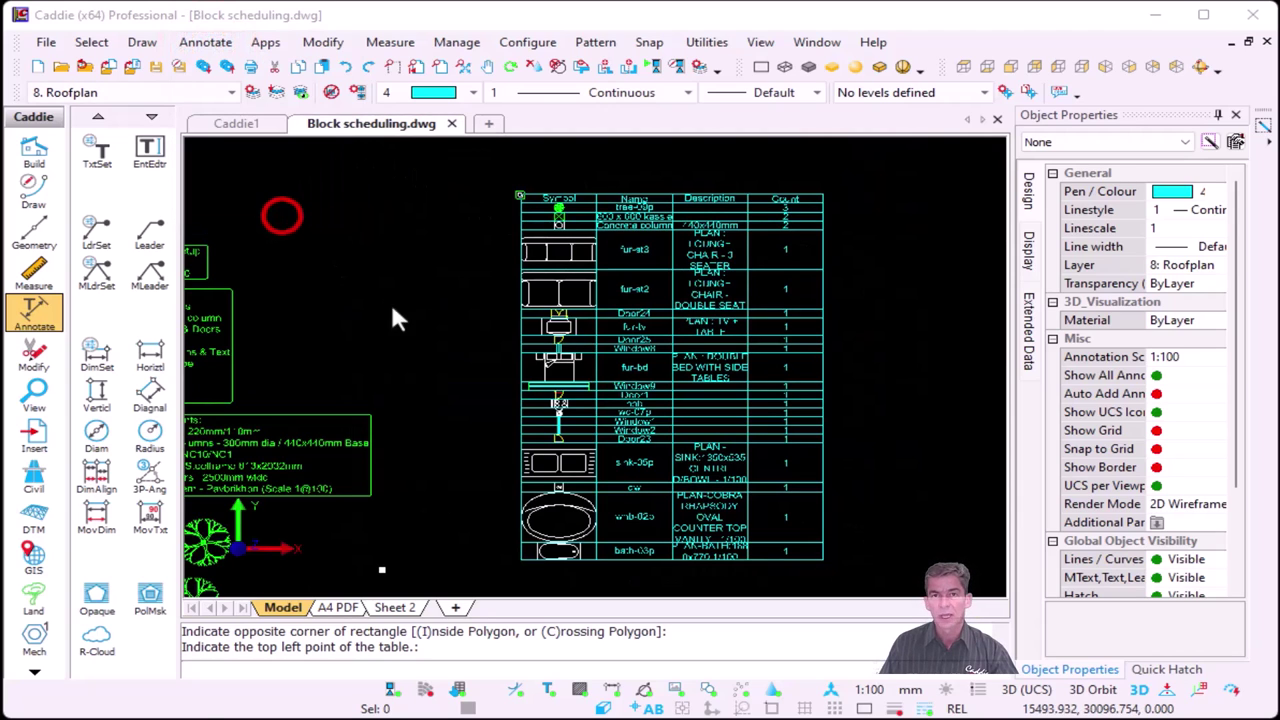
click(592, 452)
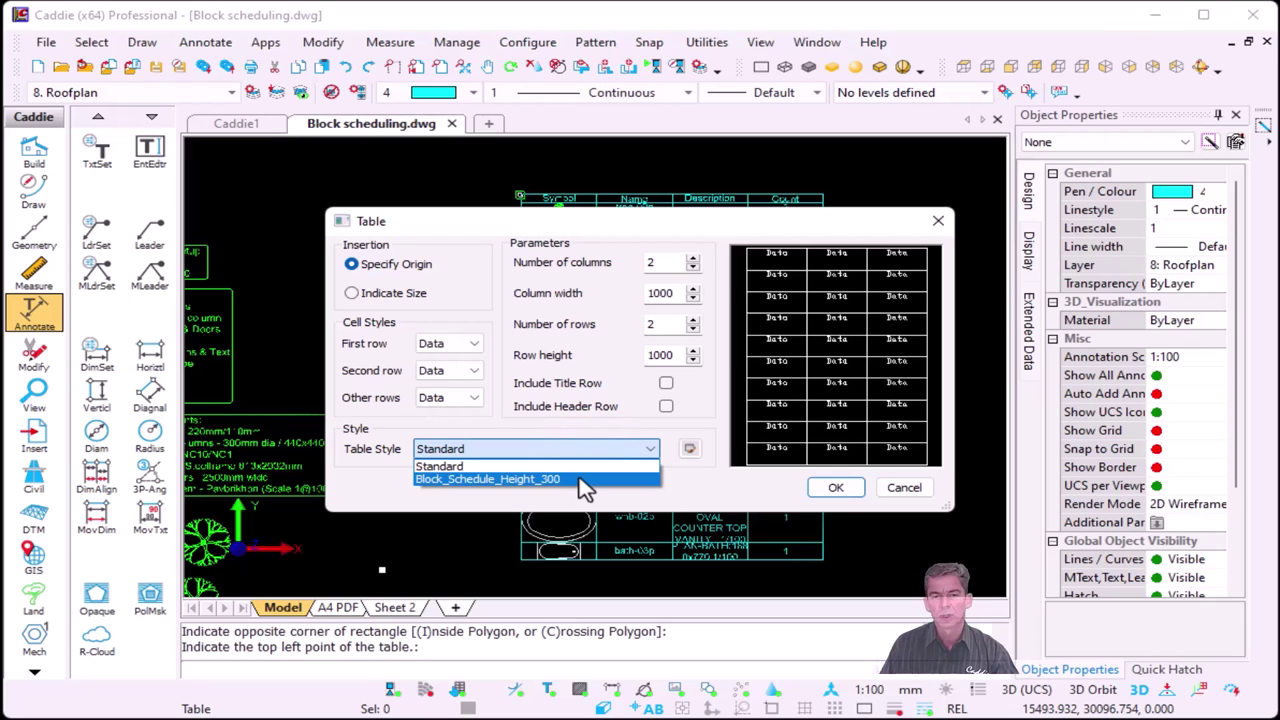
click(585, 482)
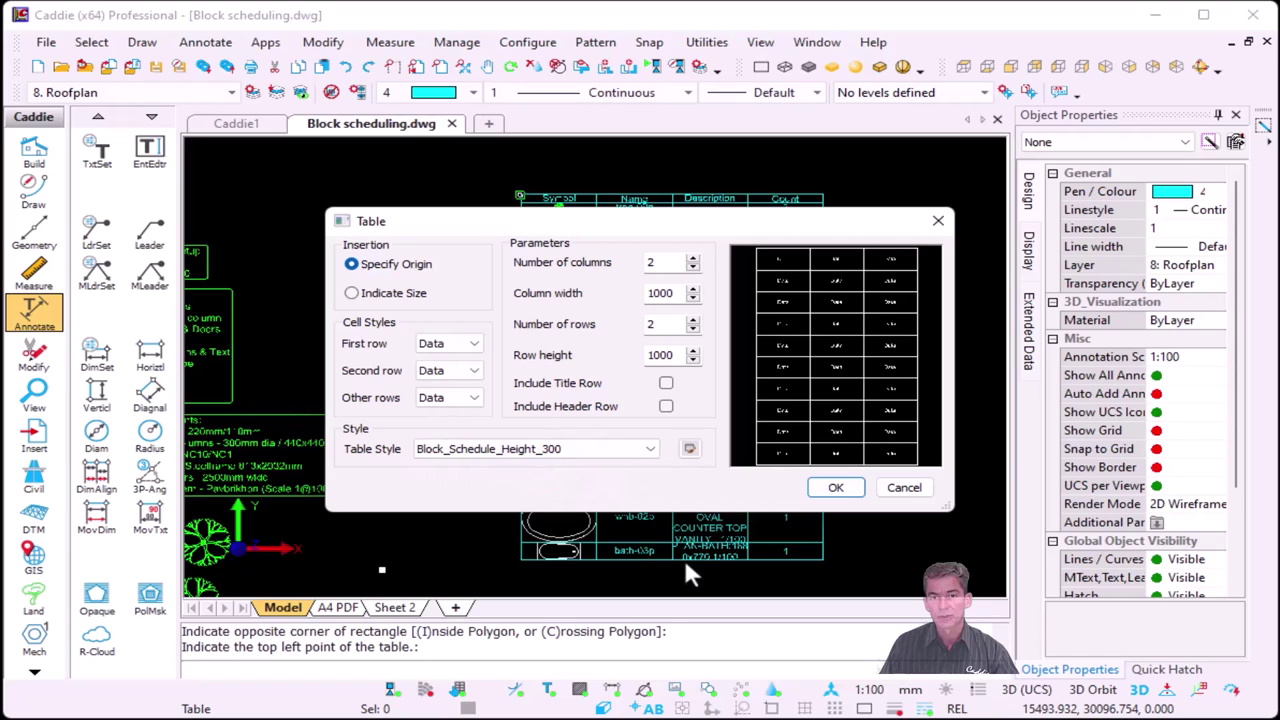
click(690, 450)
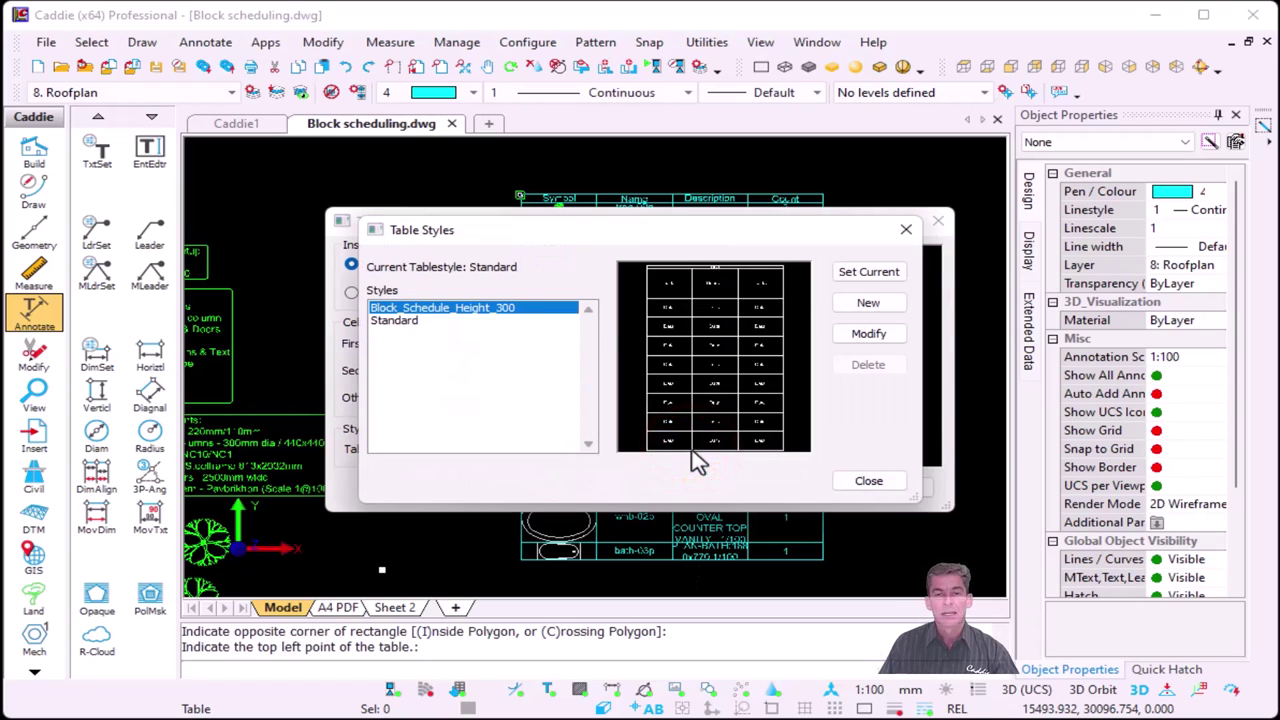
- Edit Block_Schedule_Height_300 so data cells have no background fill and Middle Centre alignment
click(868, 333)
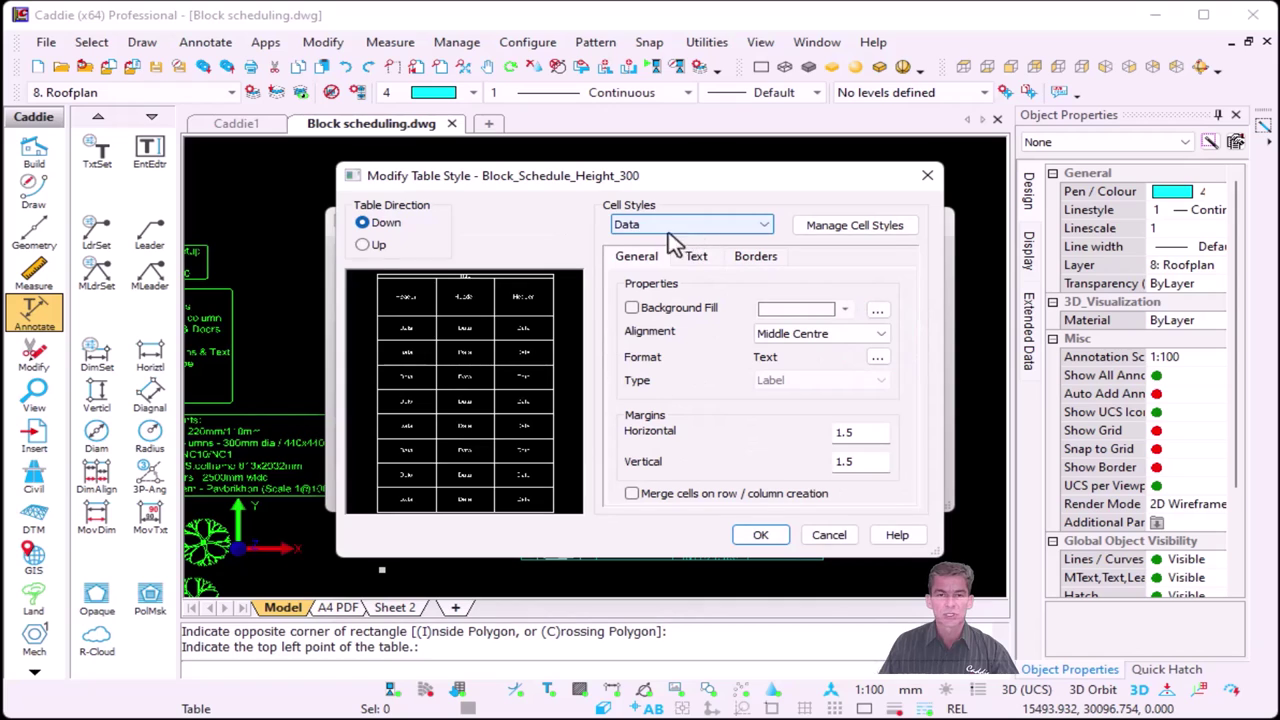
click(664, 311)
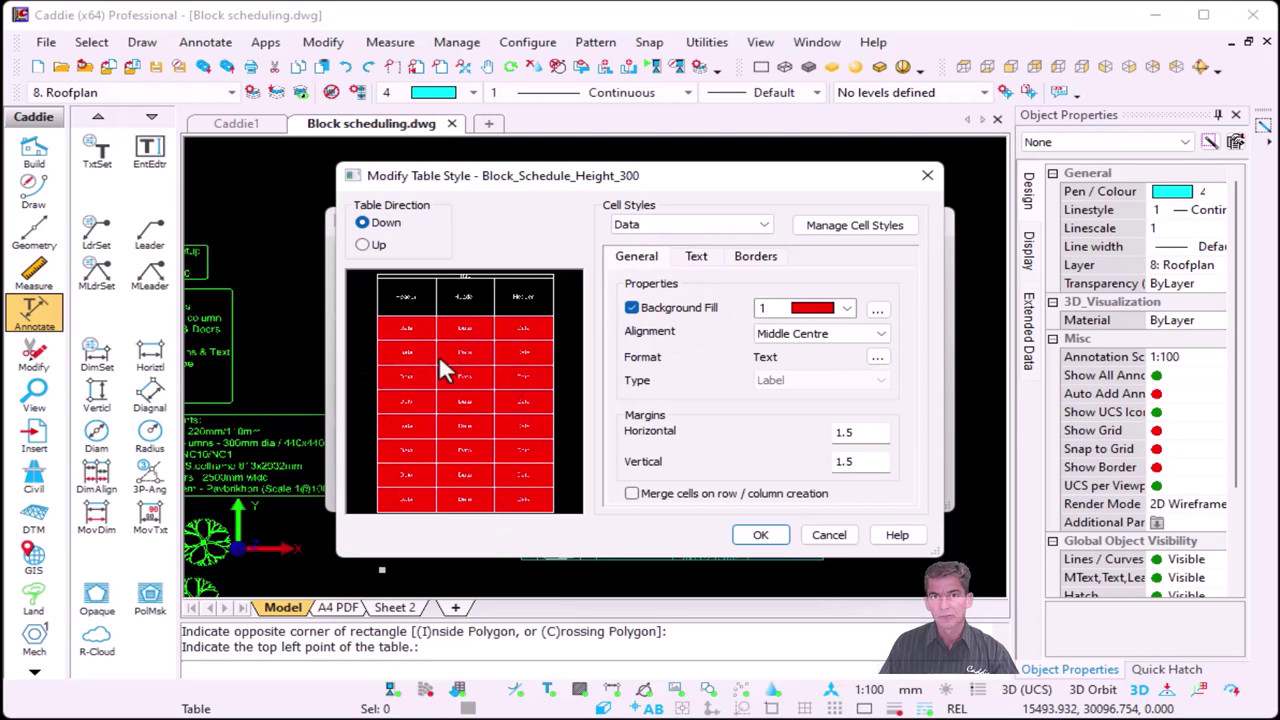
click(672, 312)
click(834, 337)
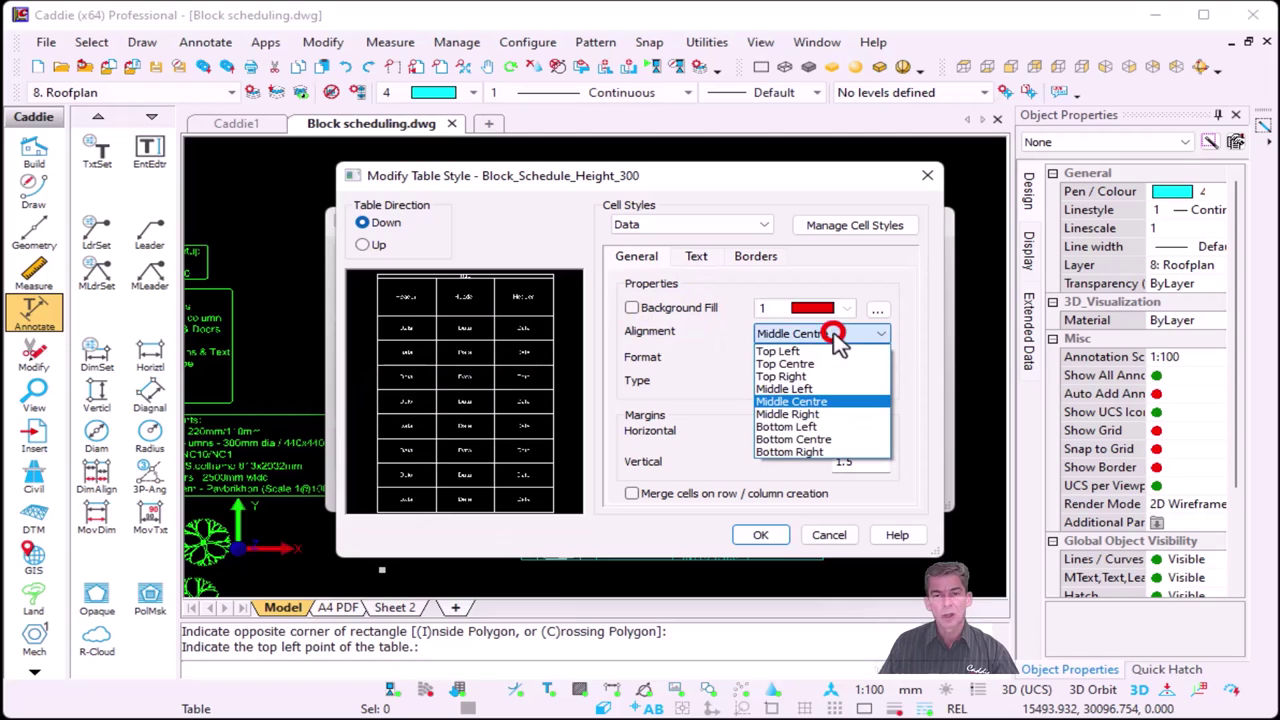
click(834, 335)
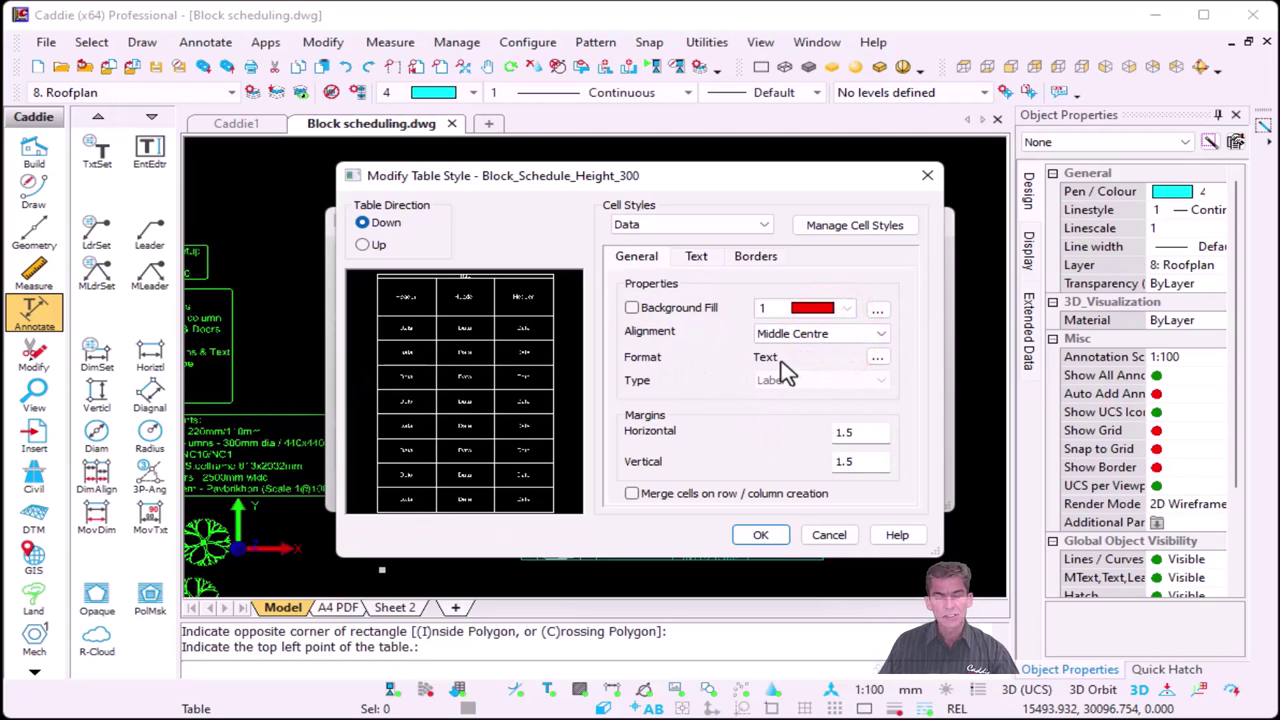
- Give data cells yellow Arial1 text, then switch to the Header cell style
click(700, 258)
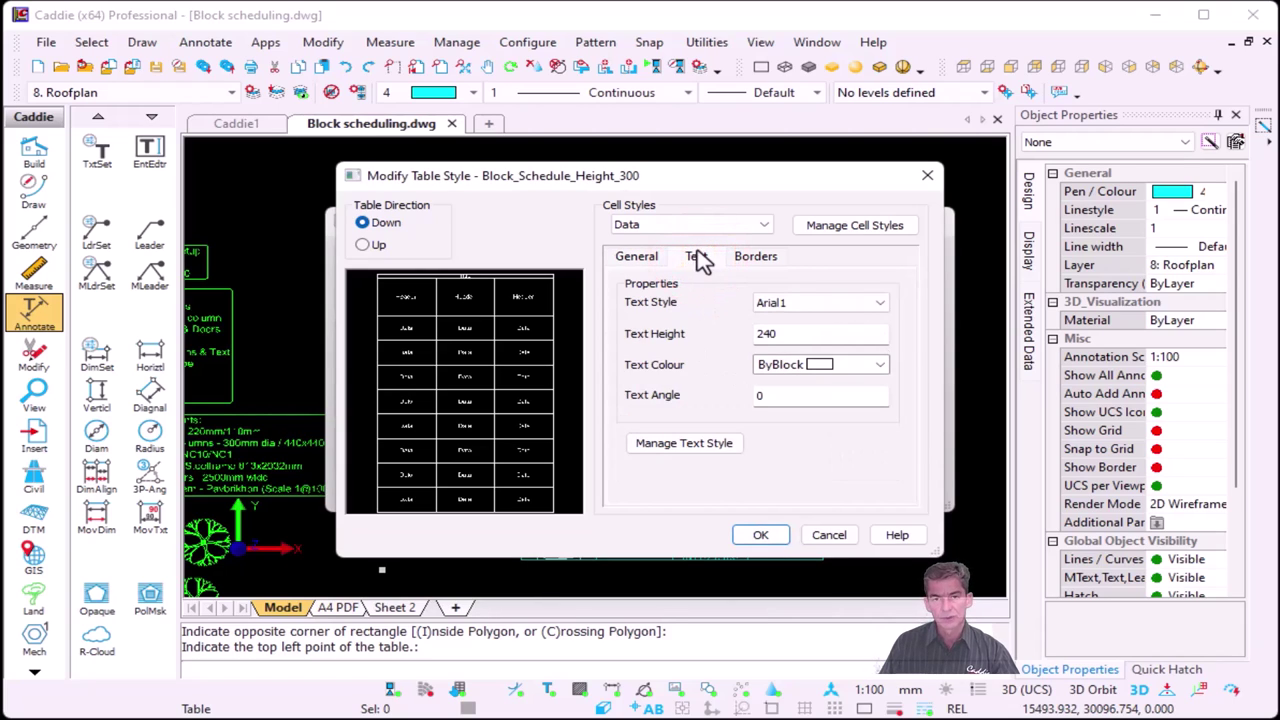
click(808, 303)
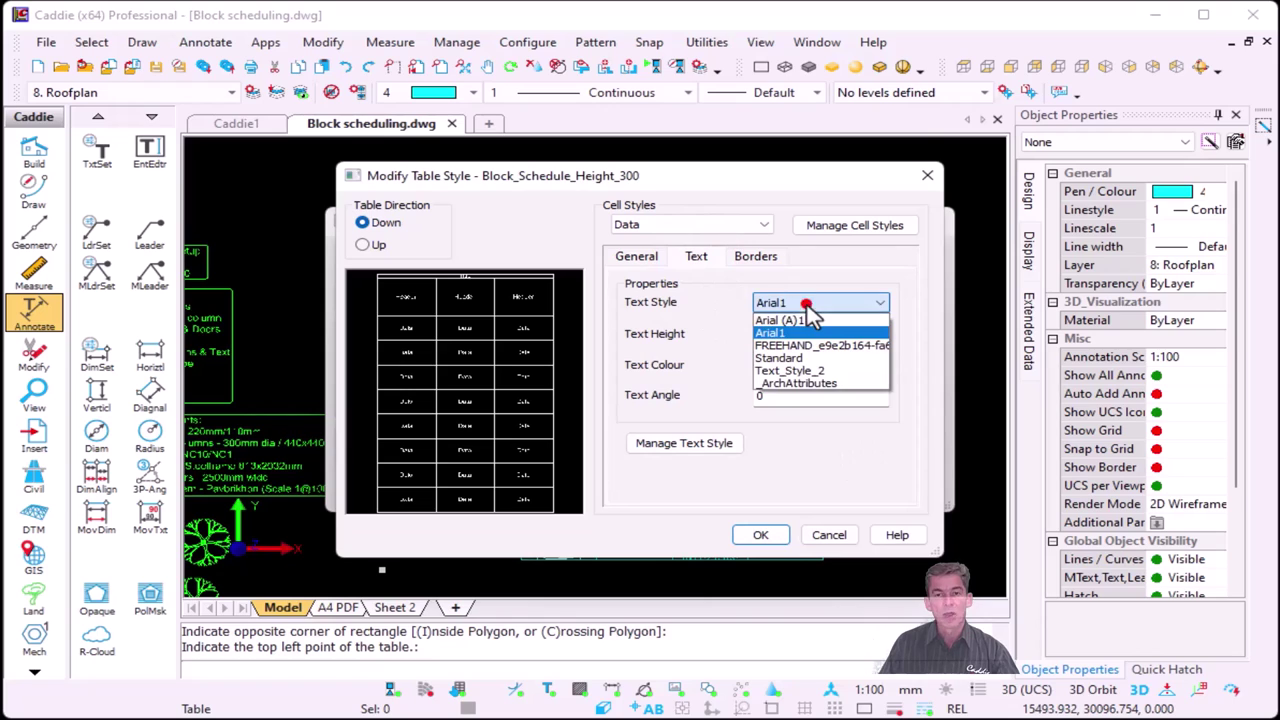
click(806, 302)
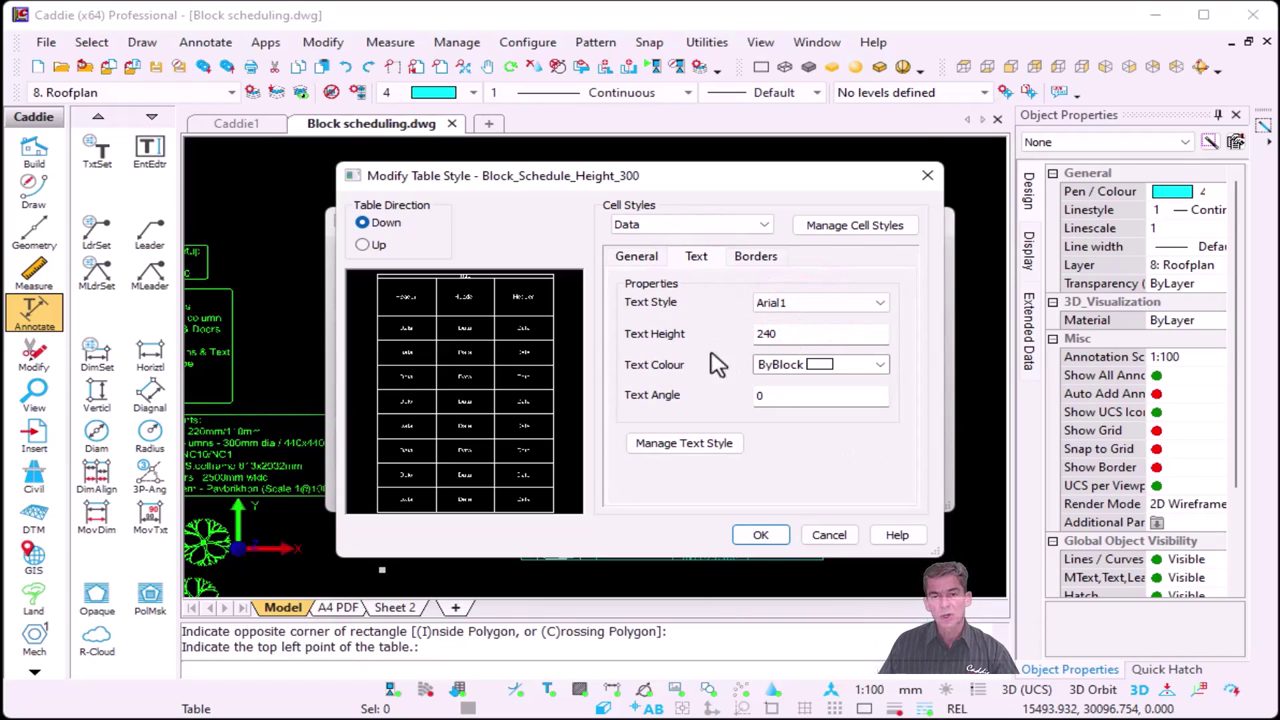
click(862, 366)
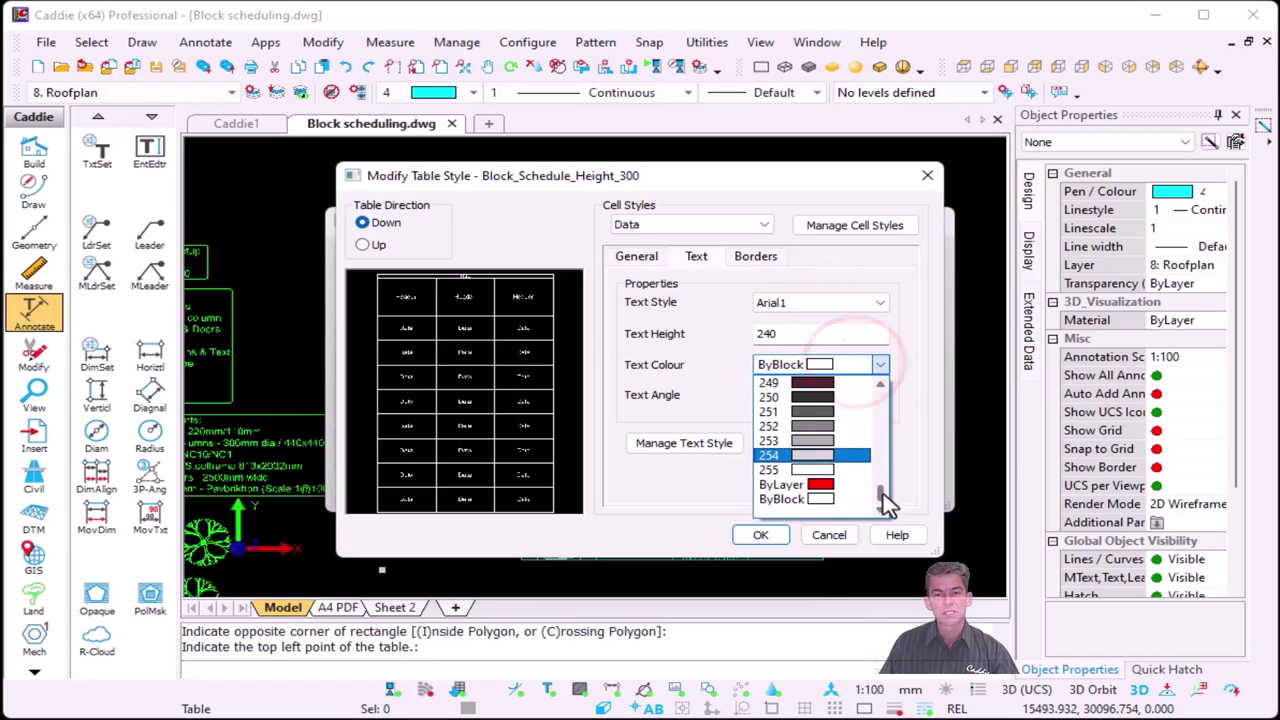
drag(882, 490, 880, 398)
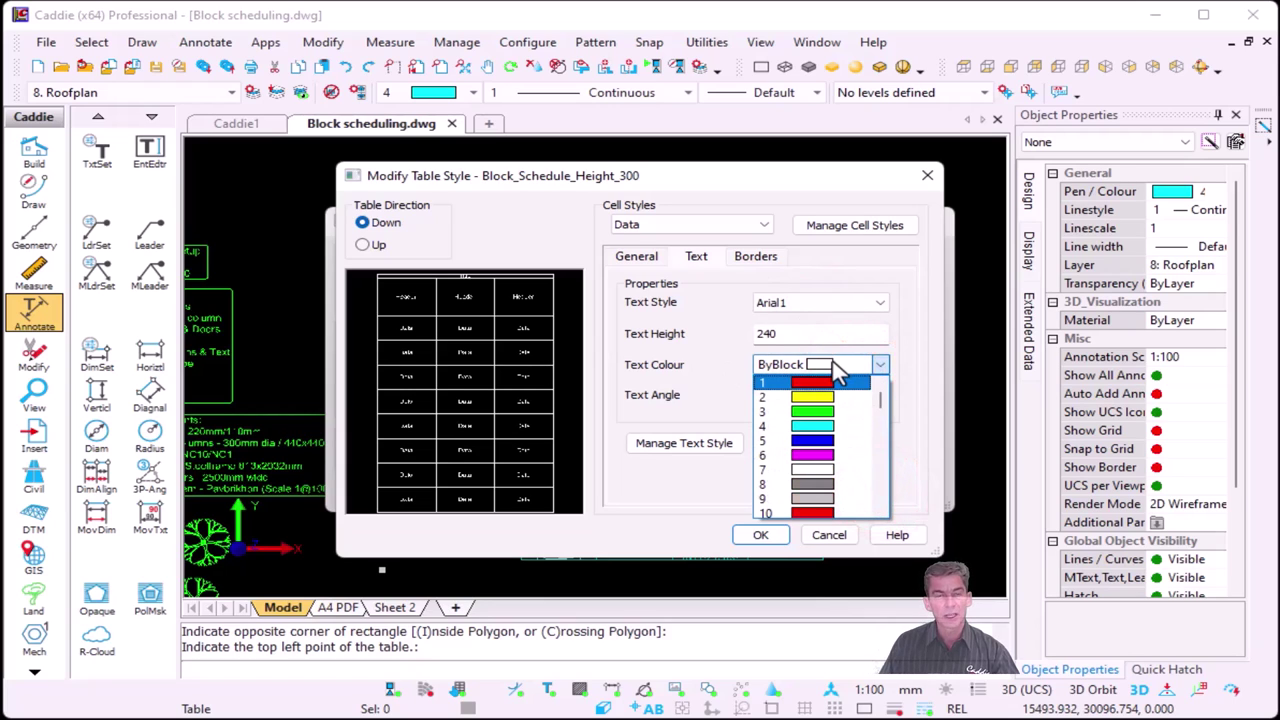
click(815, 397)
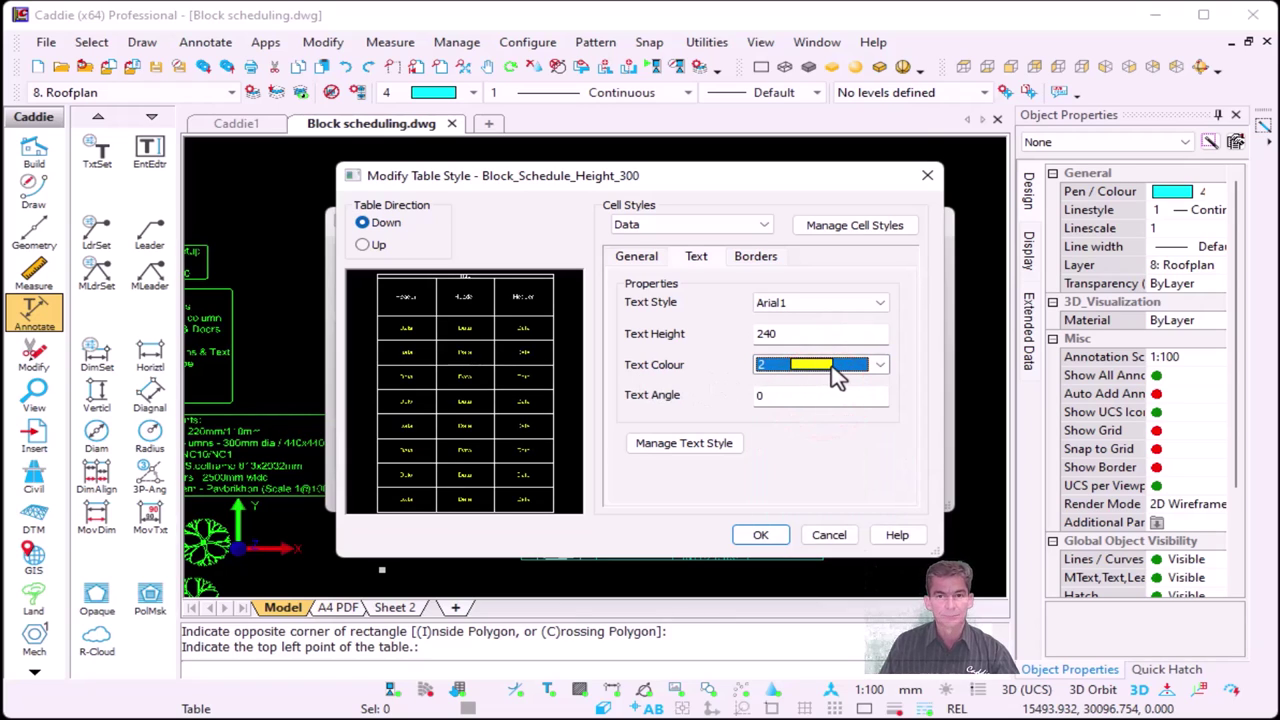
click(709, 226)
click(690, 246)
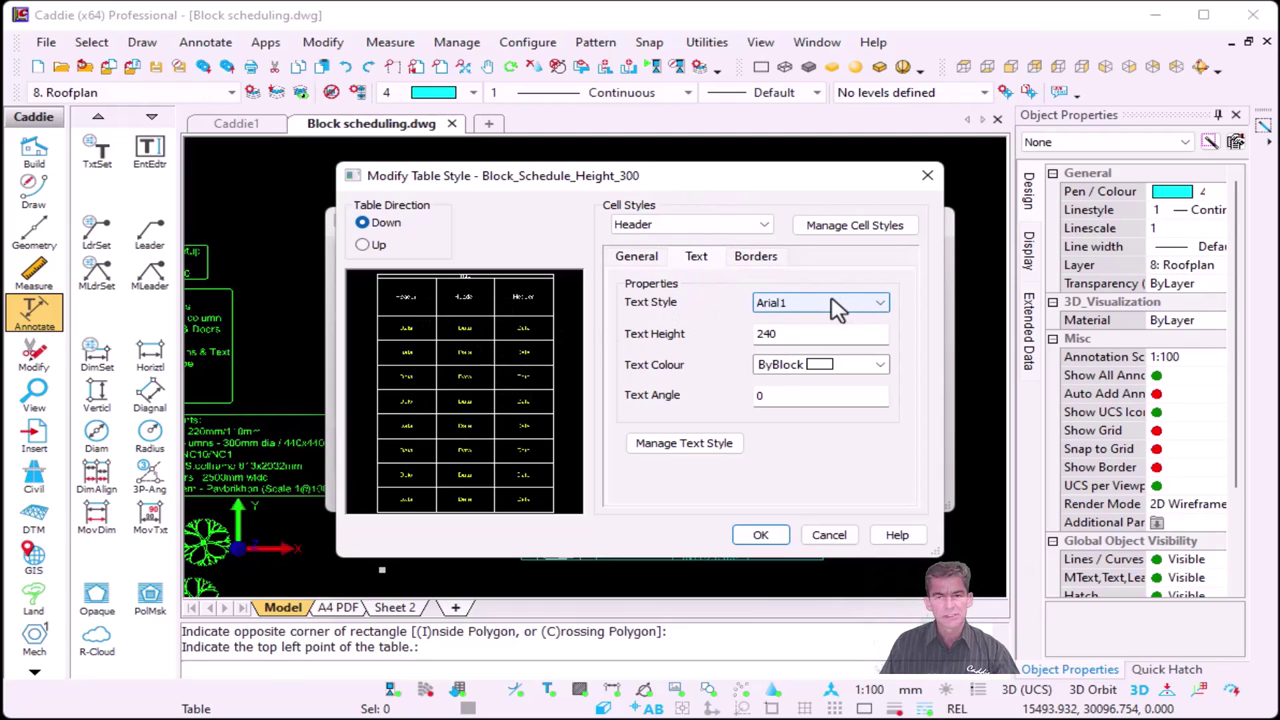
- Set the Header cell text to height 300 in green
double_click(798, 333)
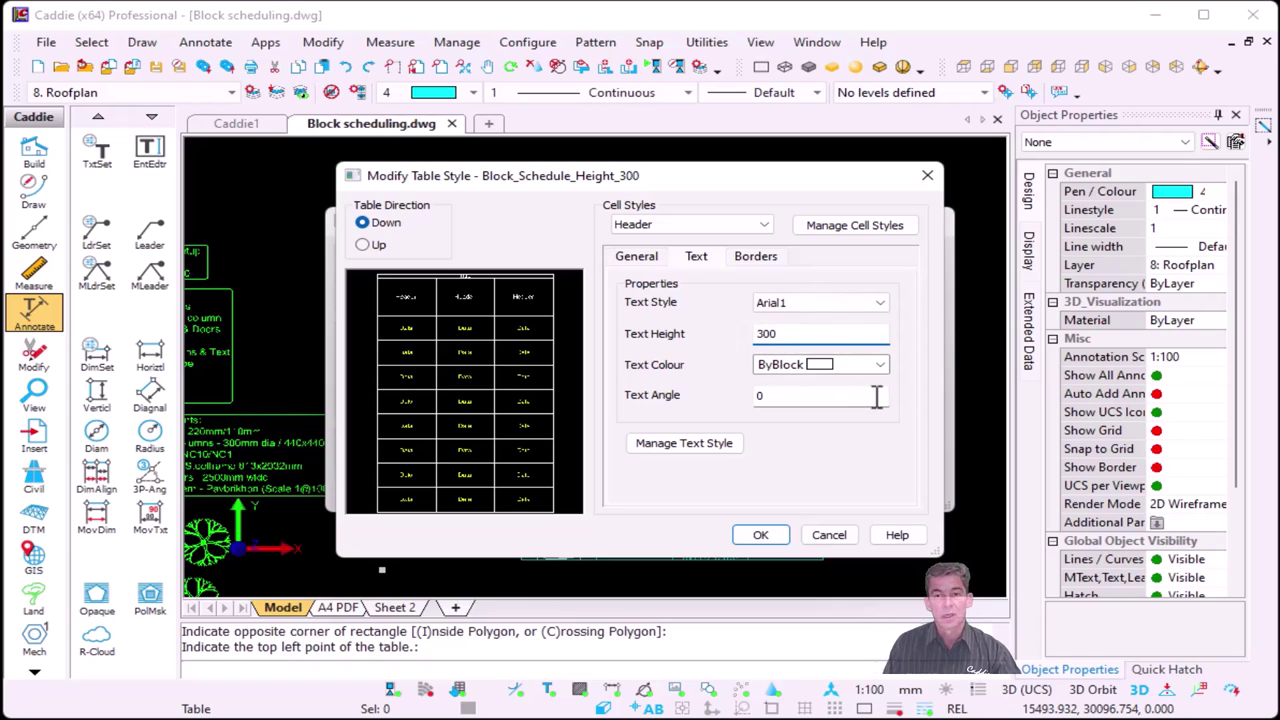
click(858, 372)
drag(876, 492, 868, 386)
click(815, 410)
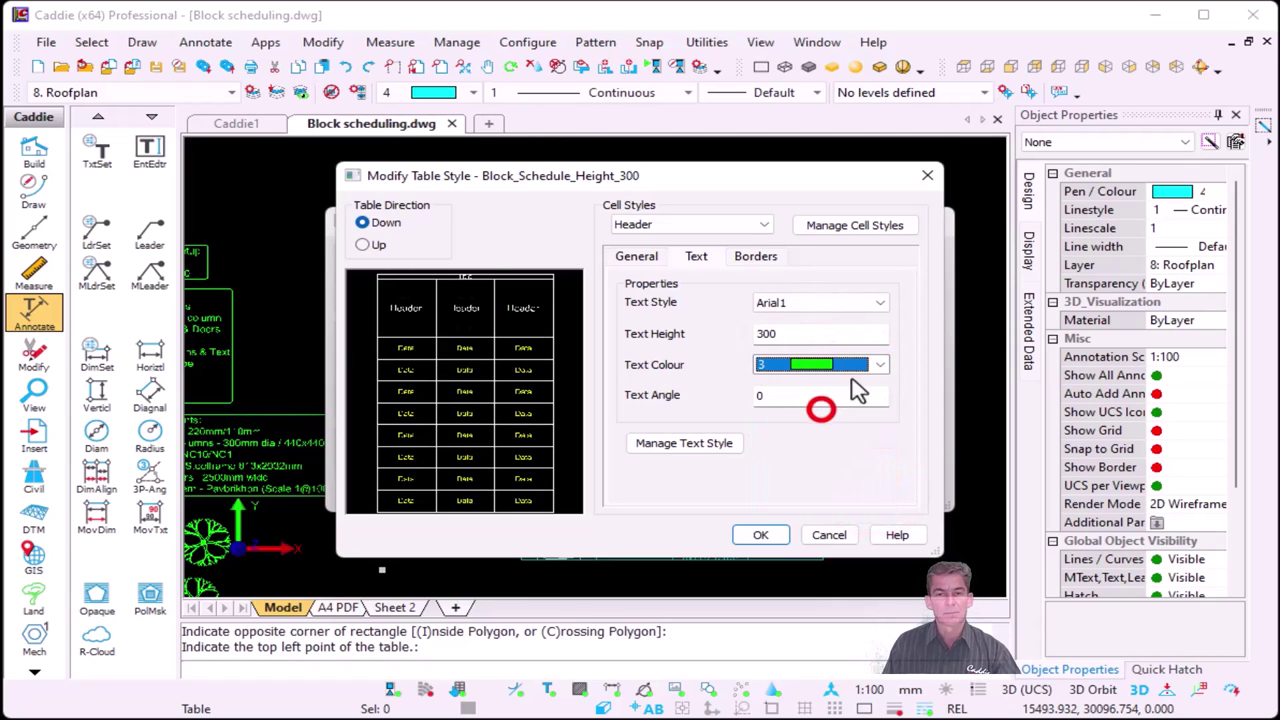
- Leave the header row without background fill, then save the style changes and close the manager
click(636, 256)
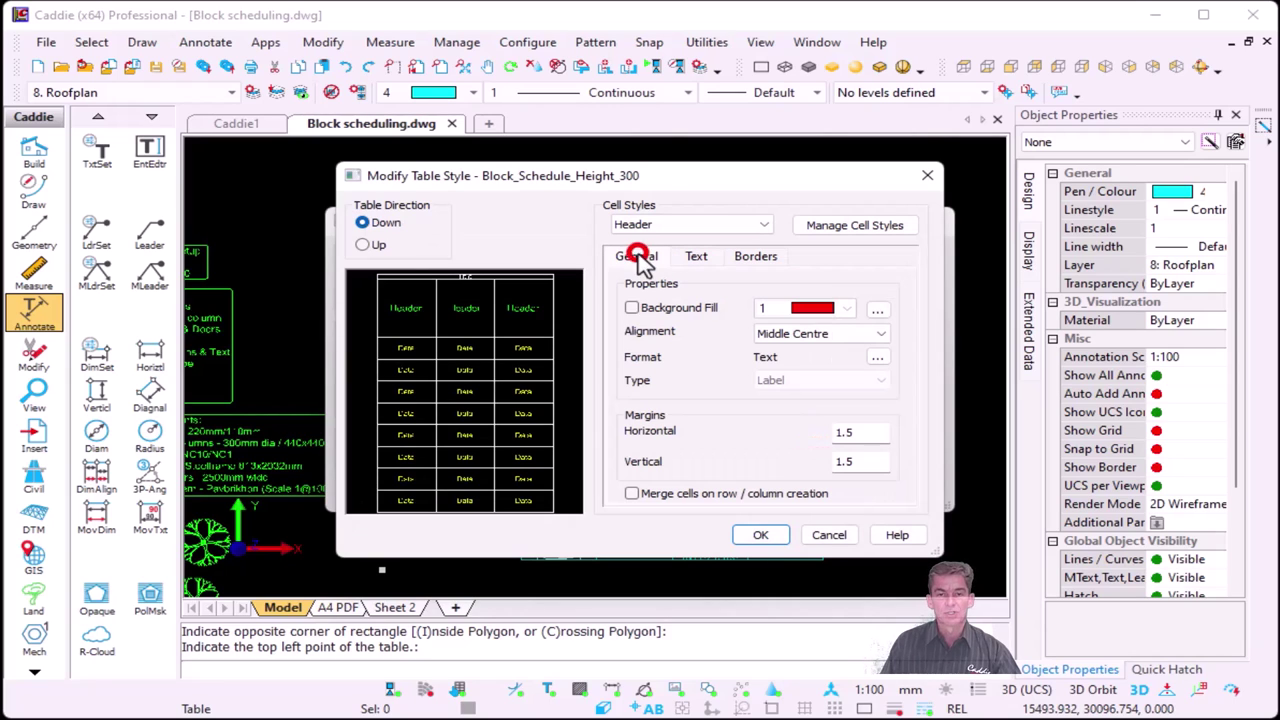
click(632, 308)
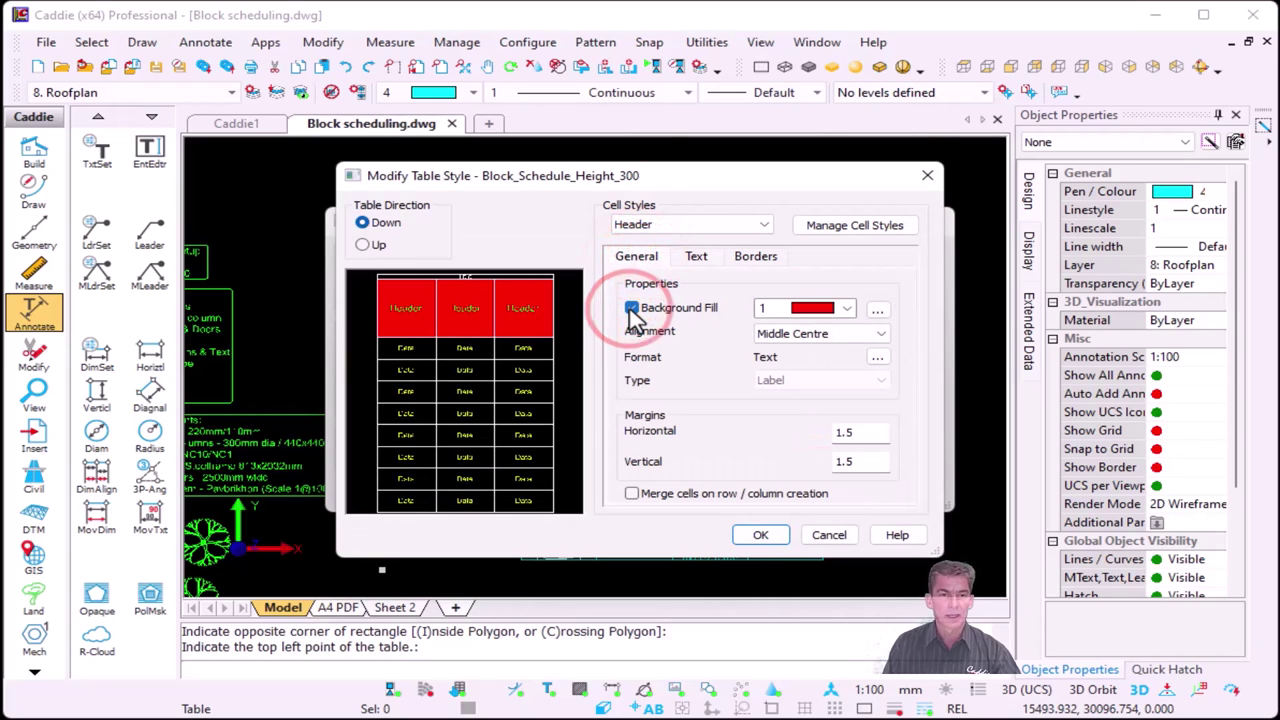
click(632, 308)
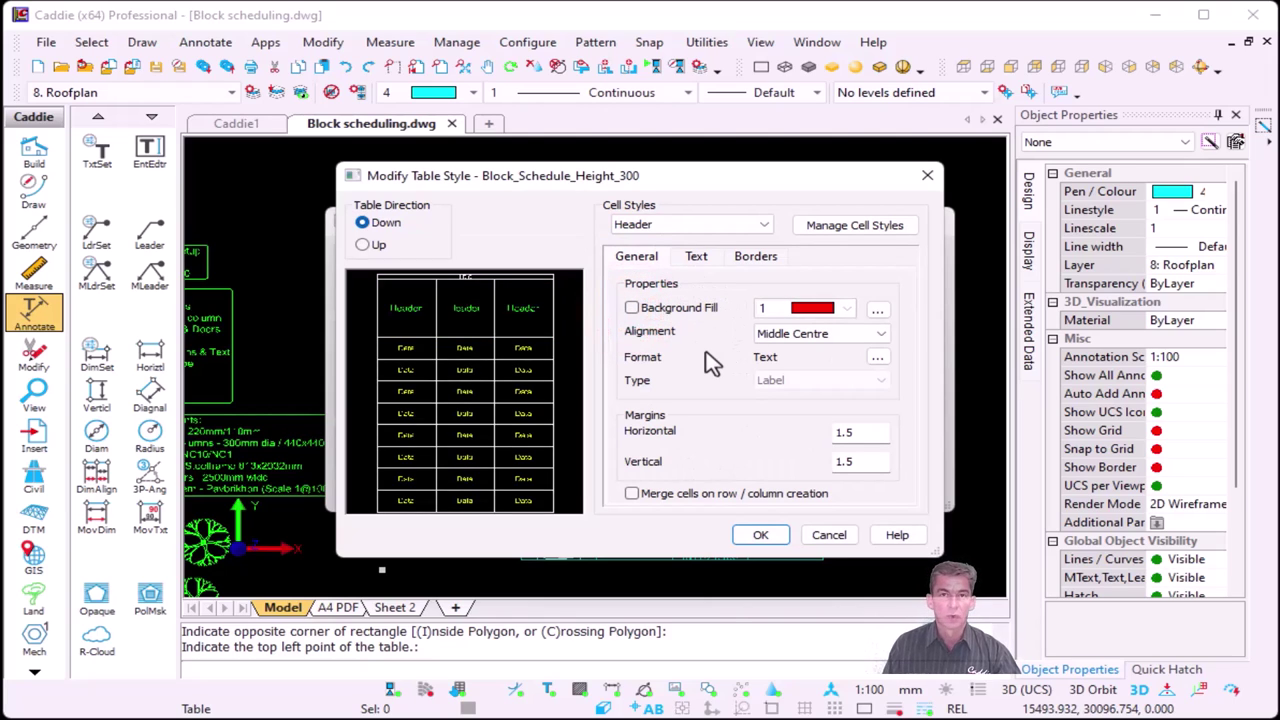
click(761, 536)
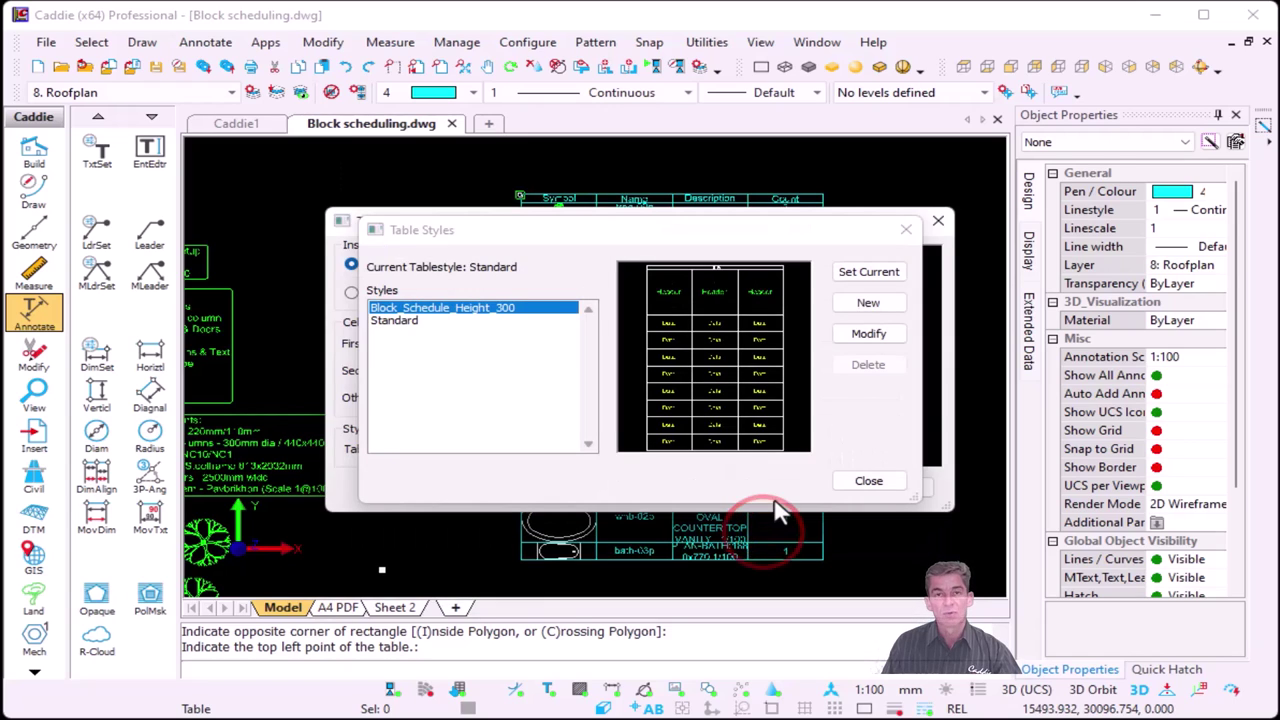
click(869, 481)
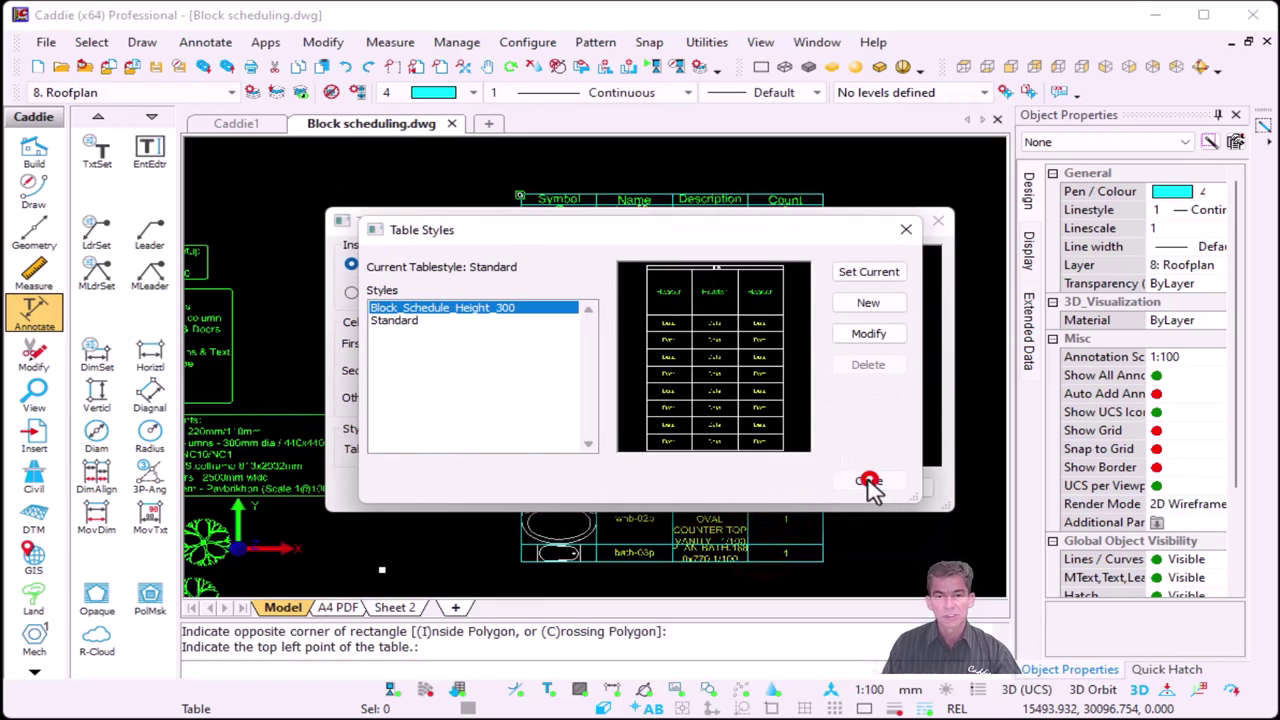
- Confirm the table dialog, cancel placing the table, and zoom around the schedule
click(836, 489)
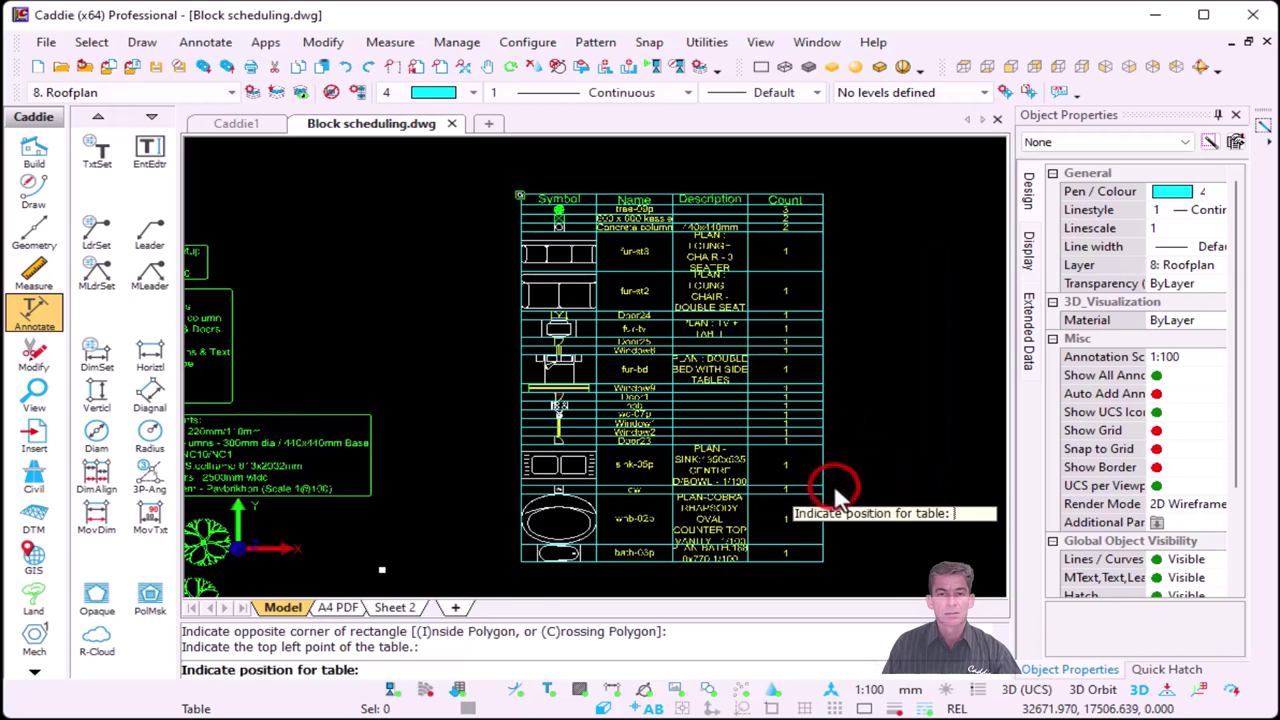
scroll(848, 471, up, 3)
right_click(720, 442)
scroll(715, 450, up, 2)
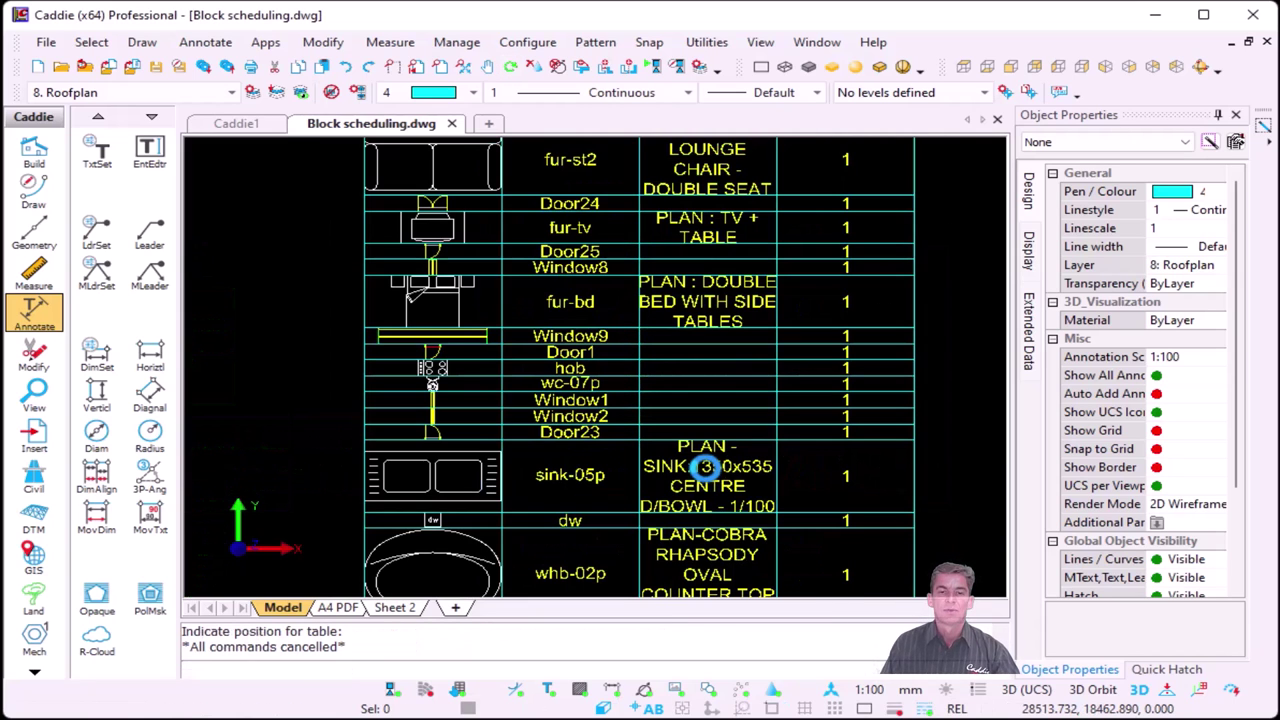
scroll(706, 467, down, 3)
scroll(703, 303, up, 5)
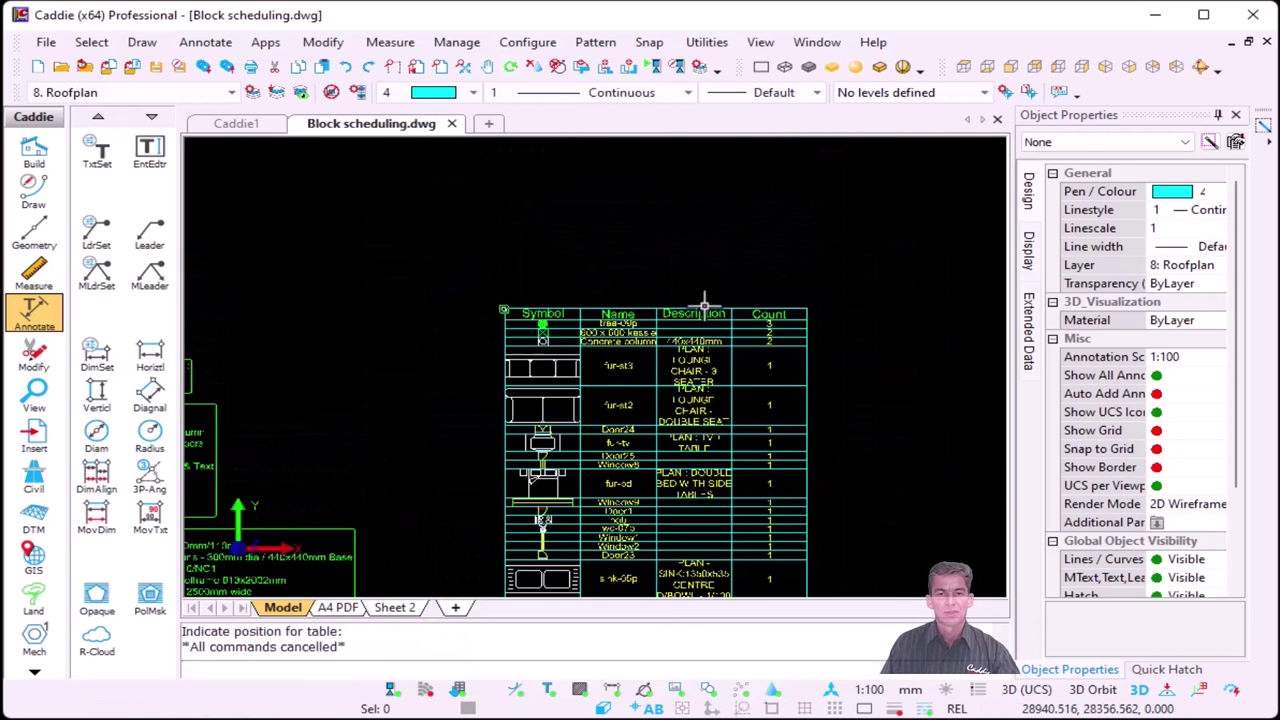
scroll(703, 303, down, 5)
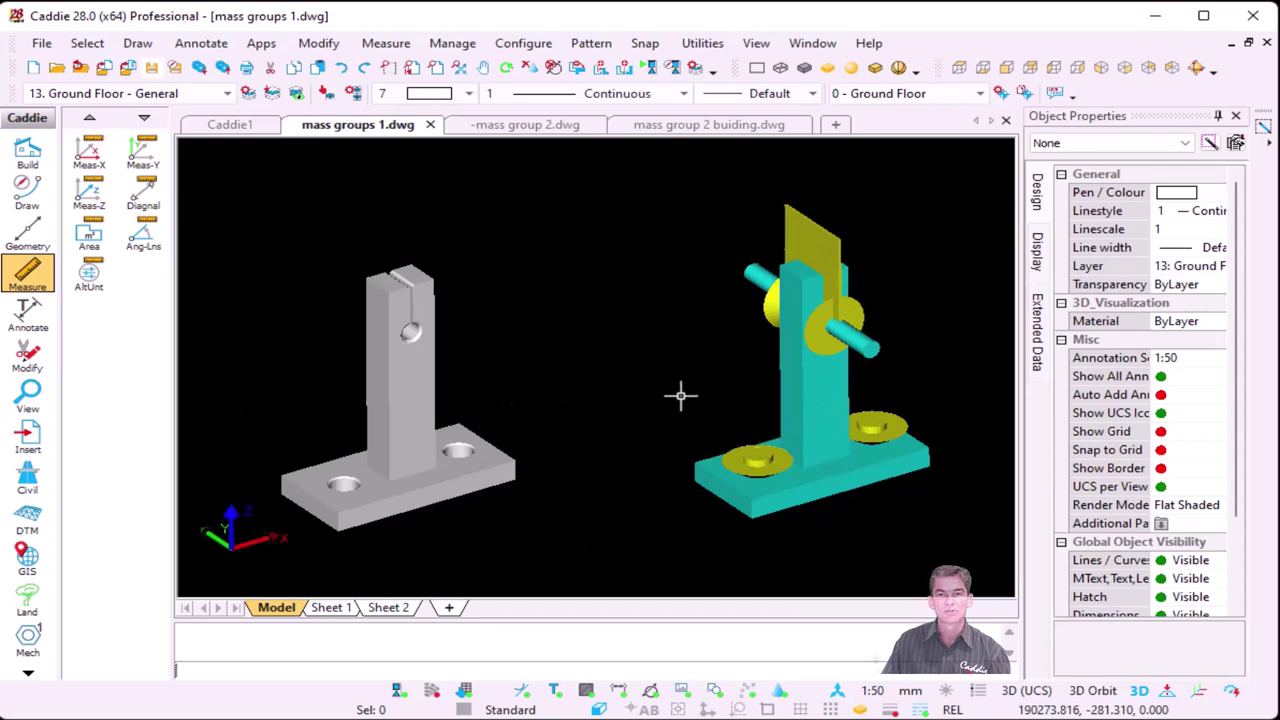
- Window-select the cyan bracket and bring up the options for its base slab
scroll(680, 396, up, 2)
click(383, 165)
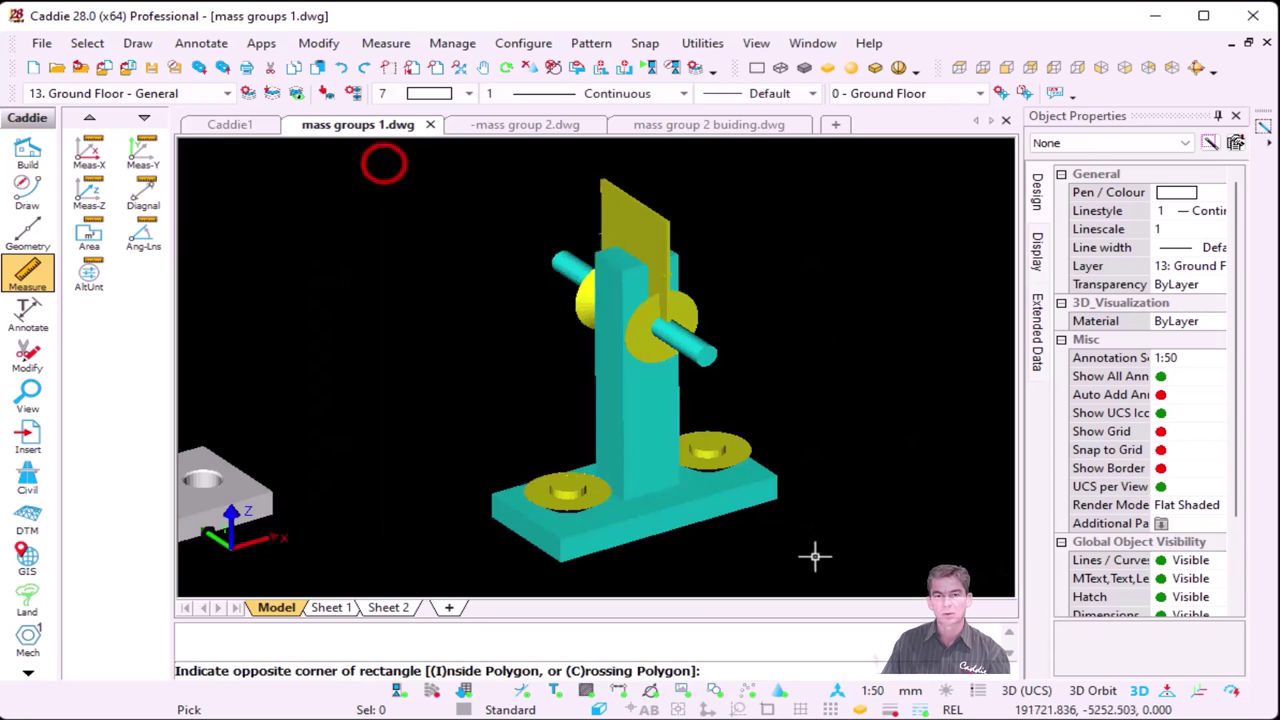
click(845, 577)
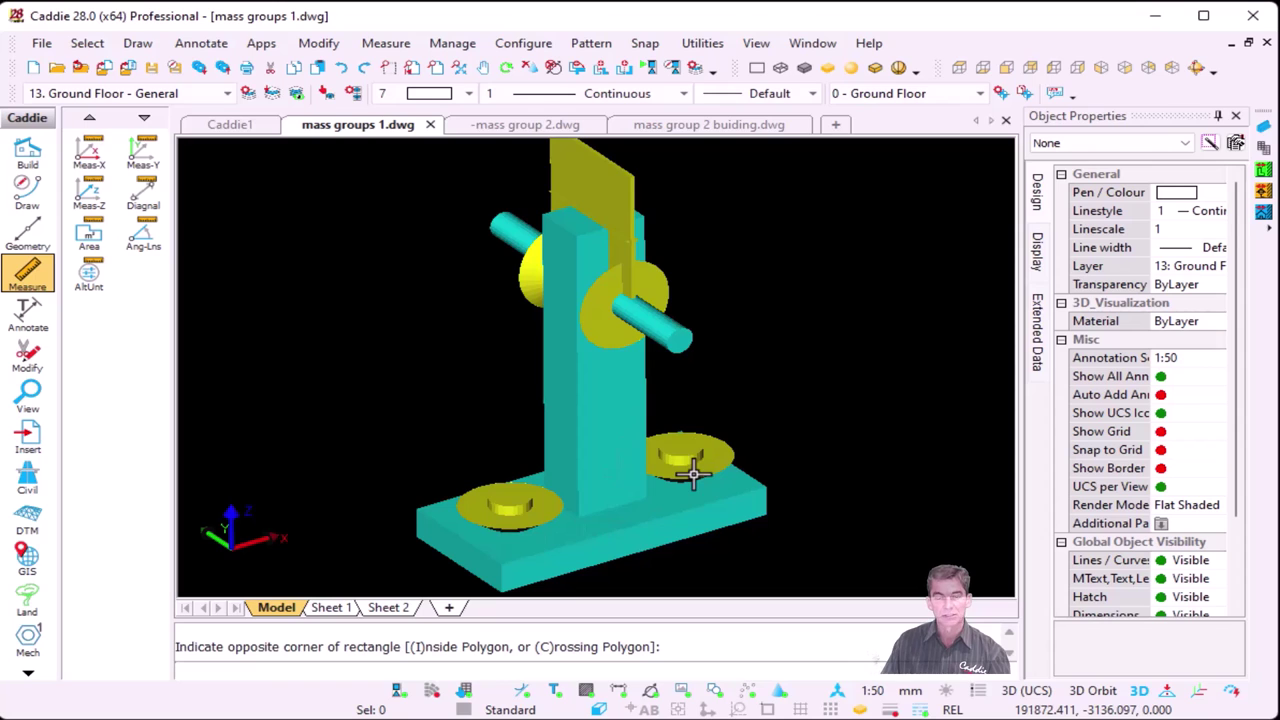
click(636, 533)
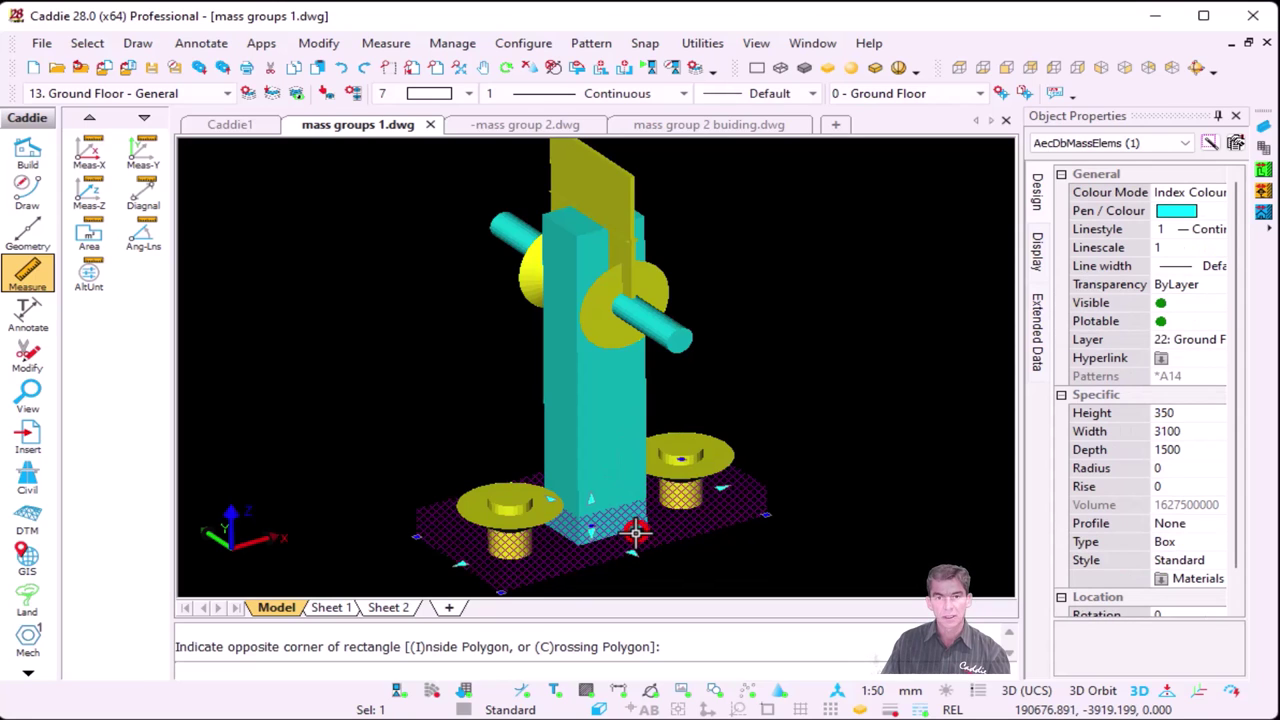
right_click(636, 533)
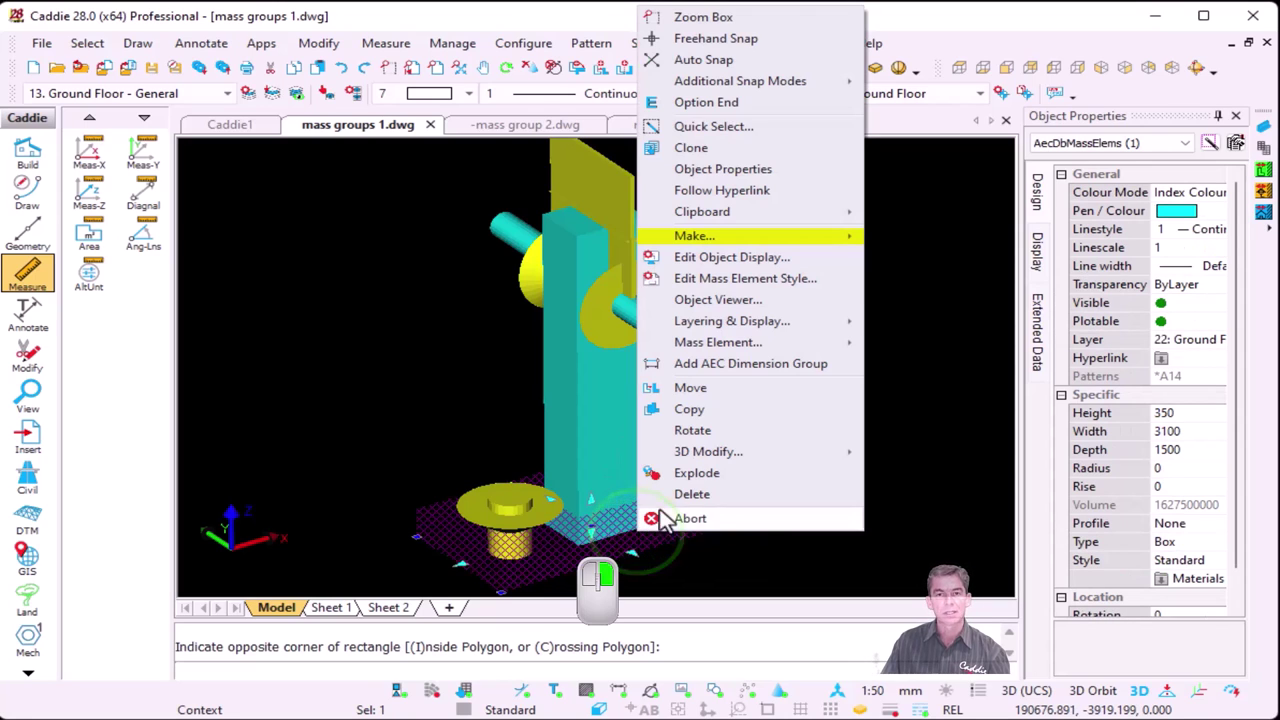
mouse_move(756, 238)
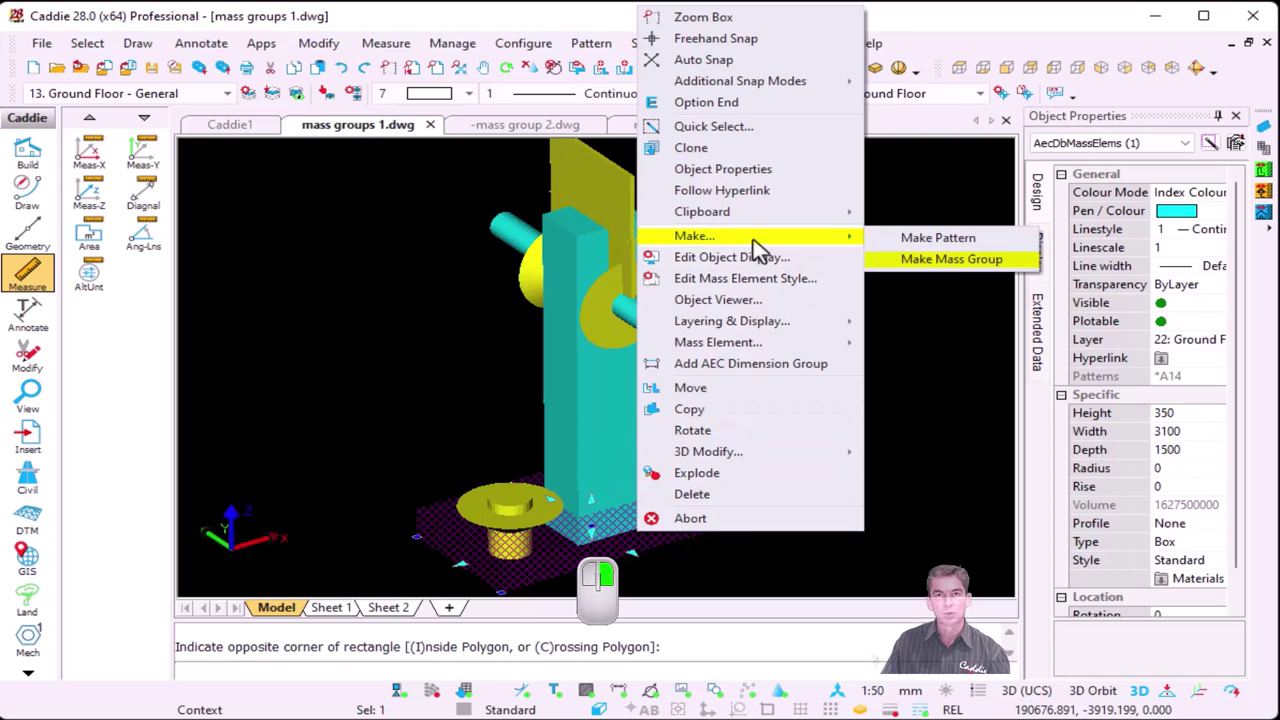
- Convert the base slab into a mass group and start Attach and Subtract on it
click(968, 268)
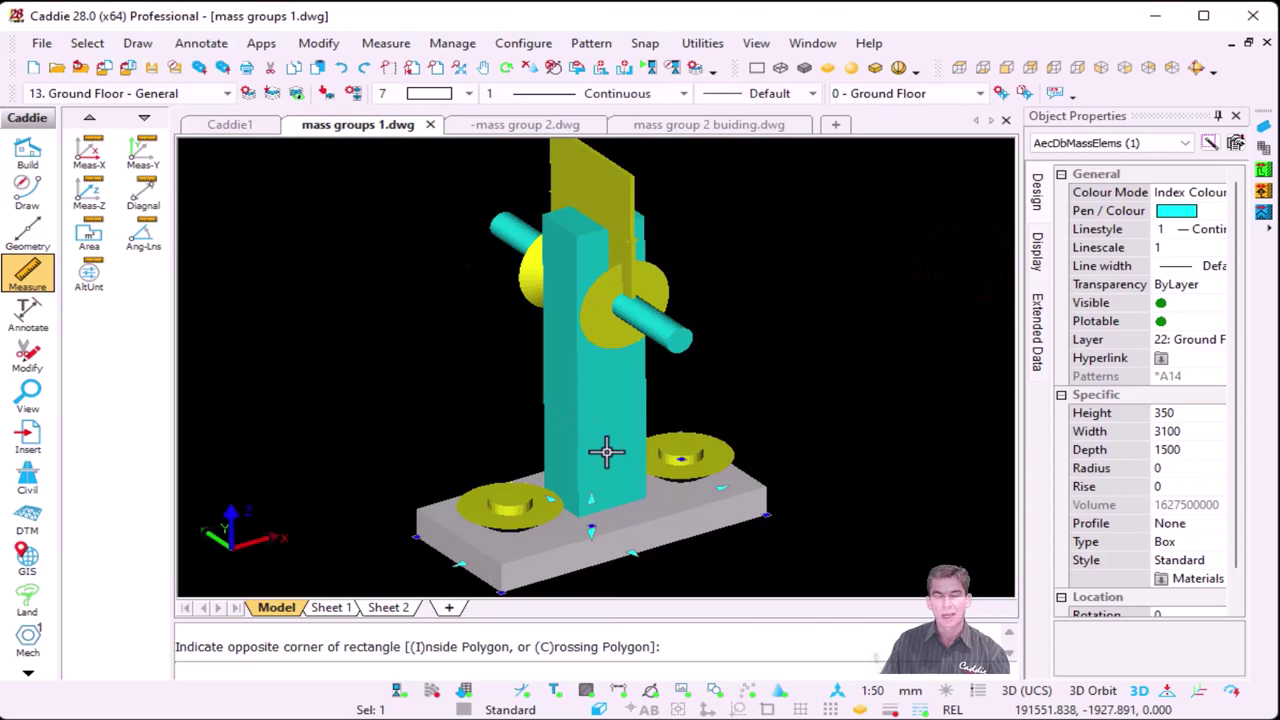
key(Escape)
click(655, 523)
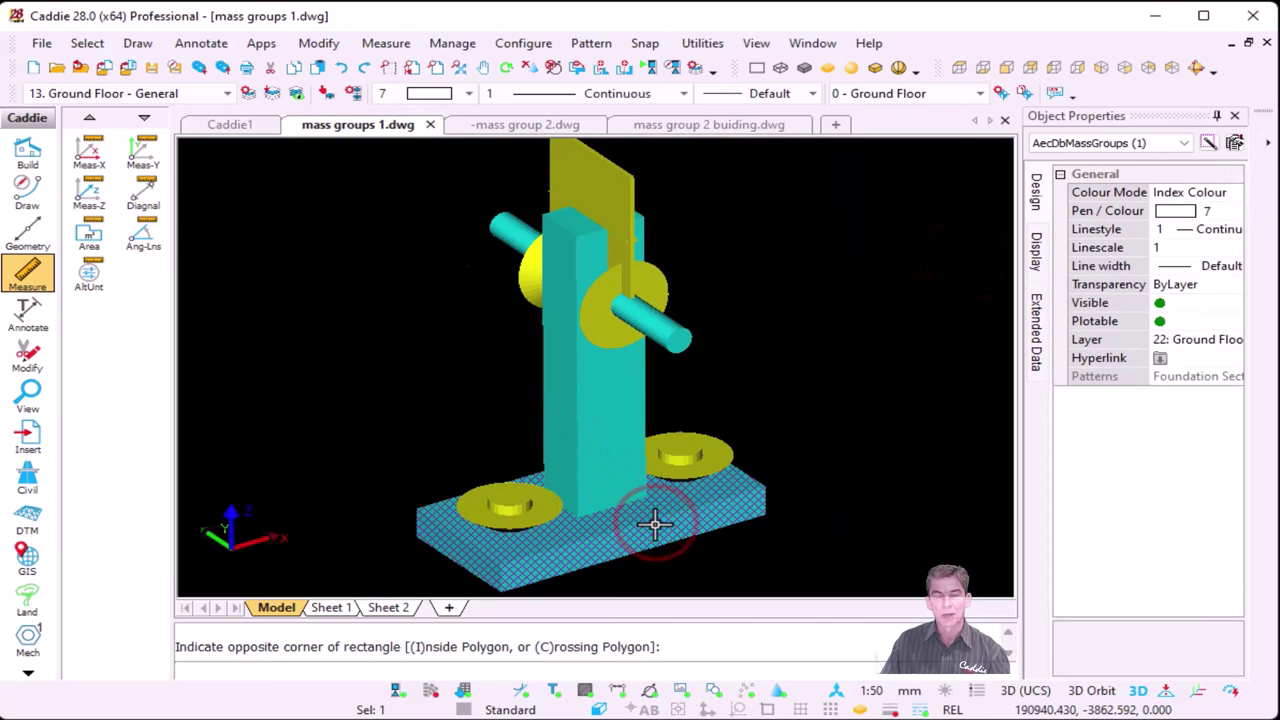
right_click(655, 523)
mouse_move(800, 341)
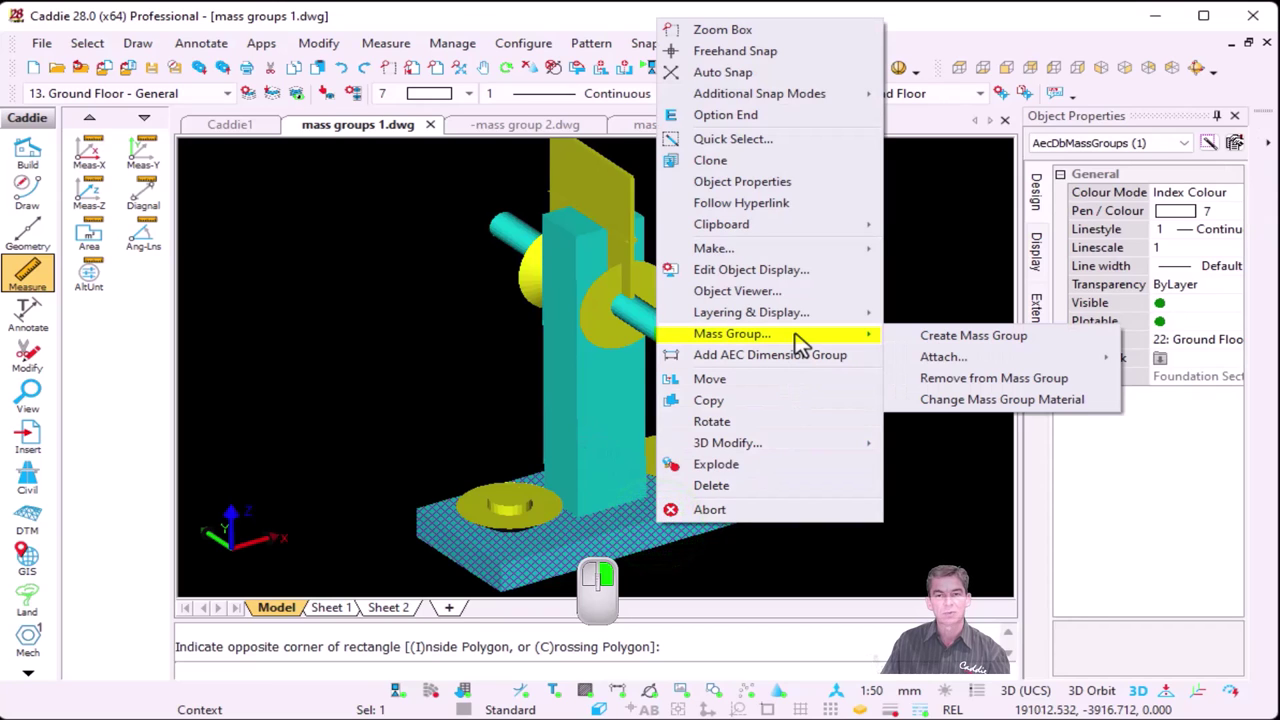
key(Right)
key(Down)
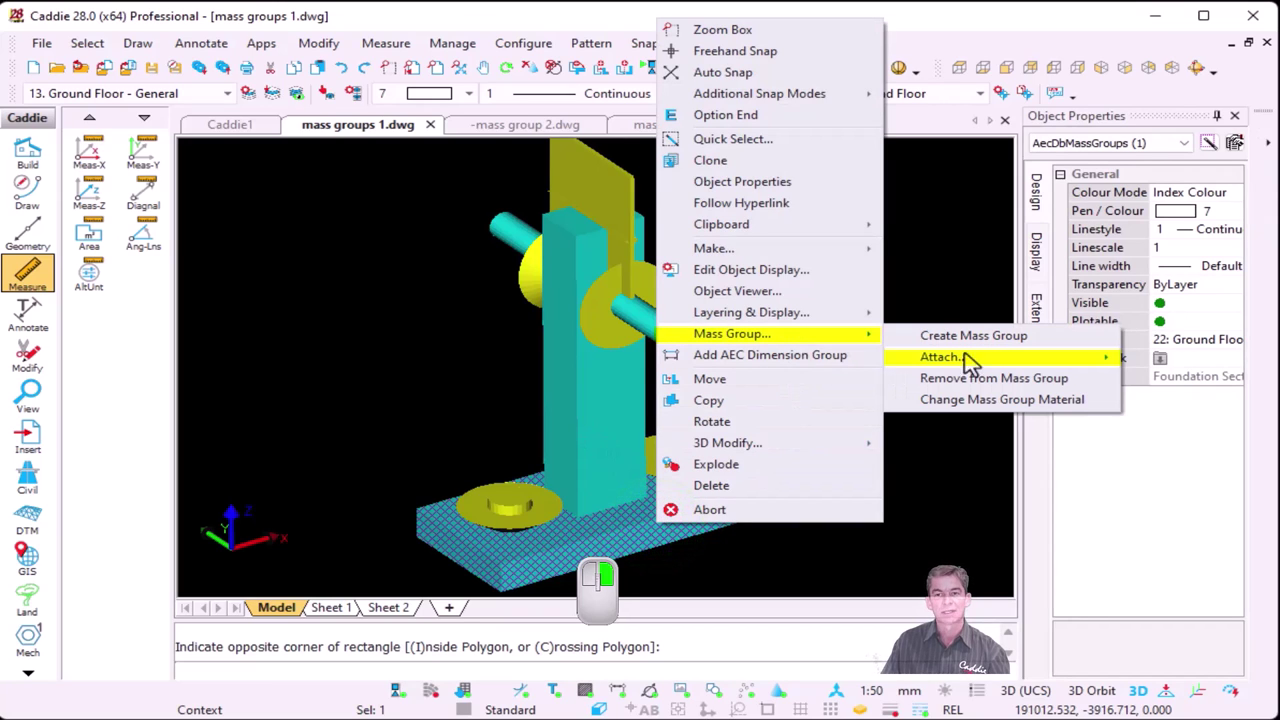
mouse_move(975, 368)
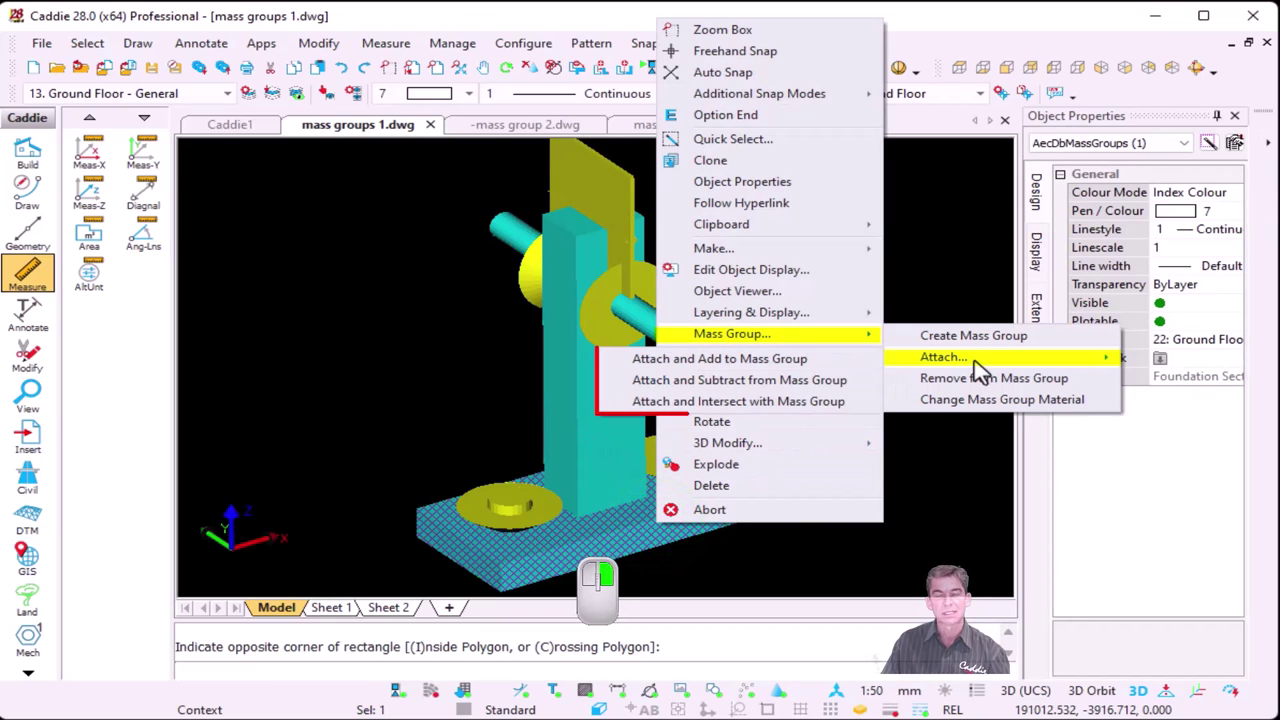
click(772, 383)
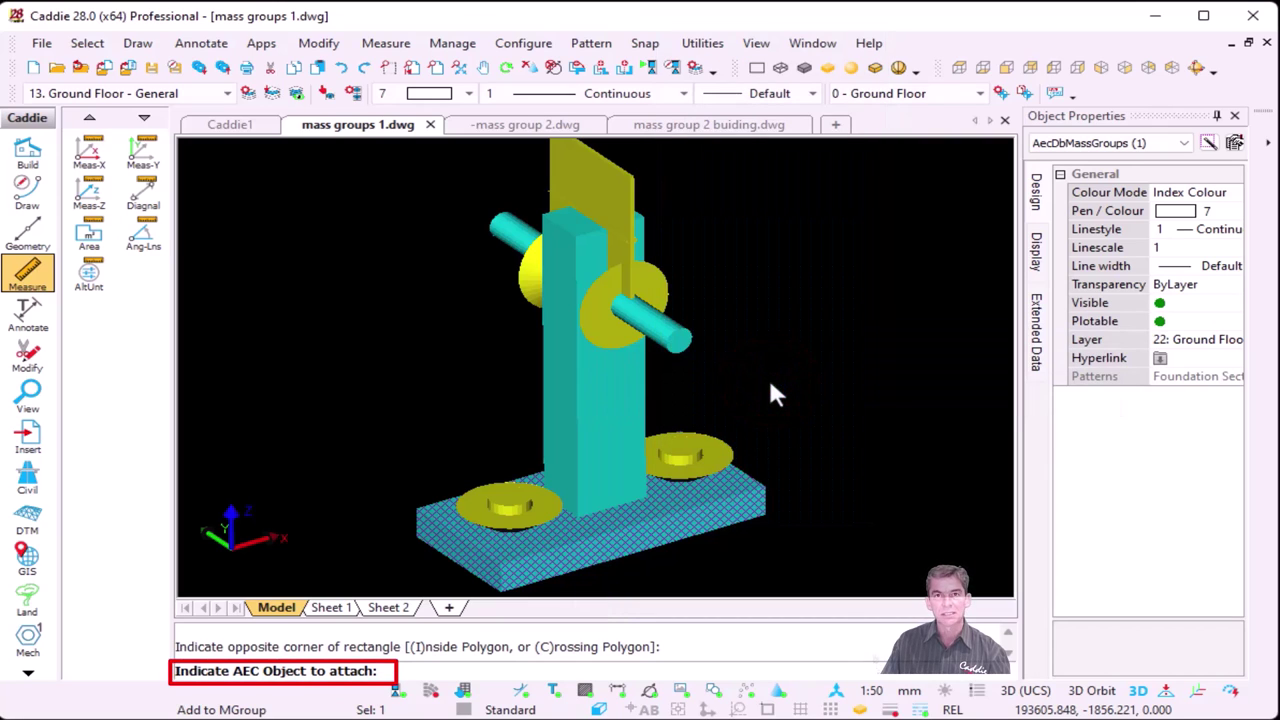
- Subtract the left and right yellow cylinders from the base mass group
scroll(543, 531, up, 3)
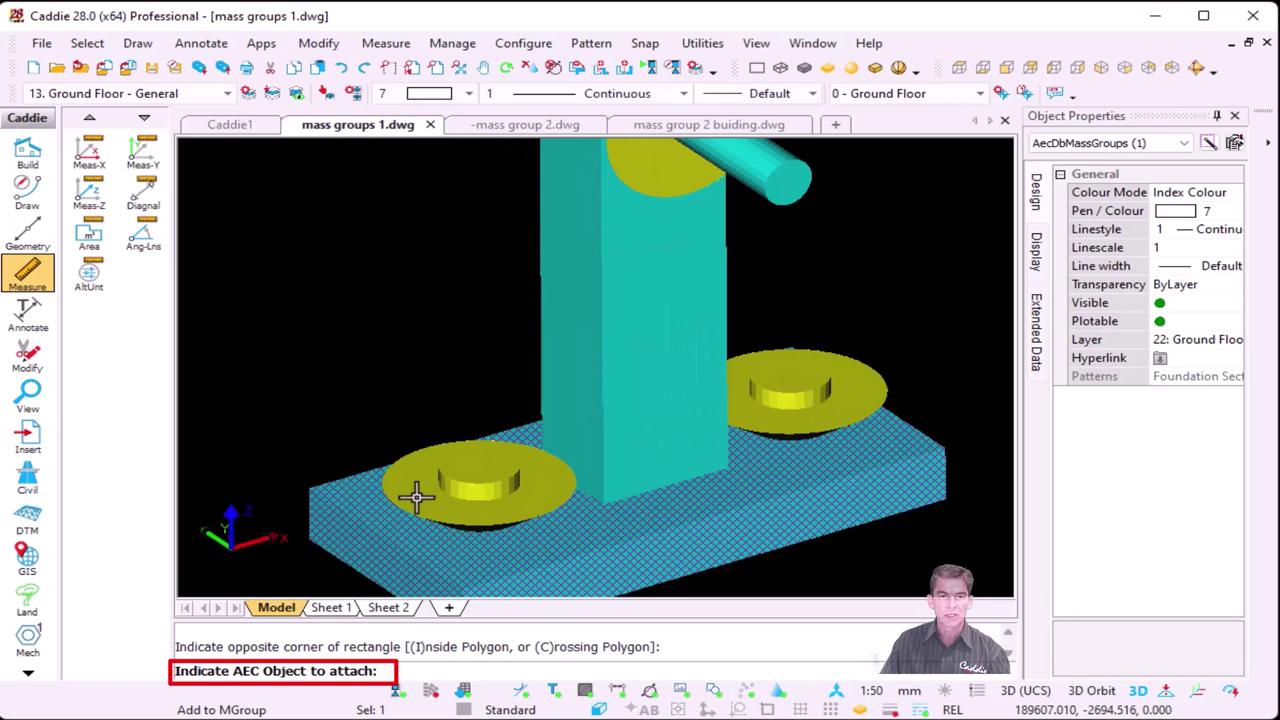
click(416, 496)
click(466, 468)
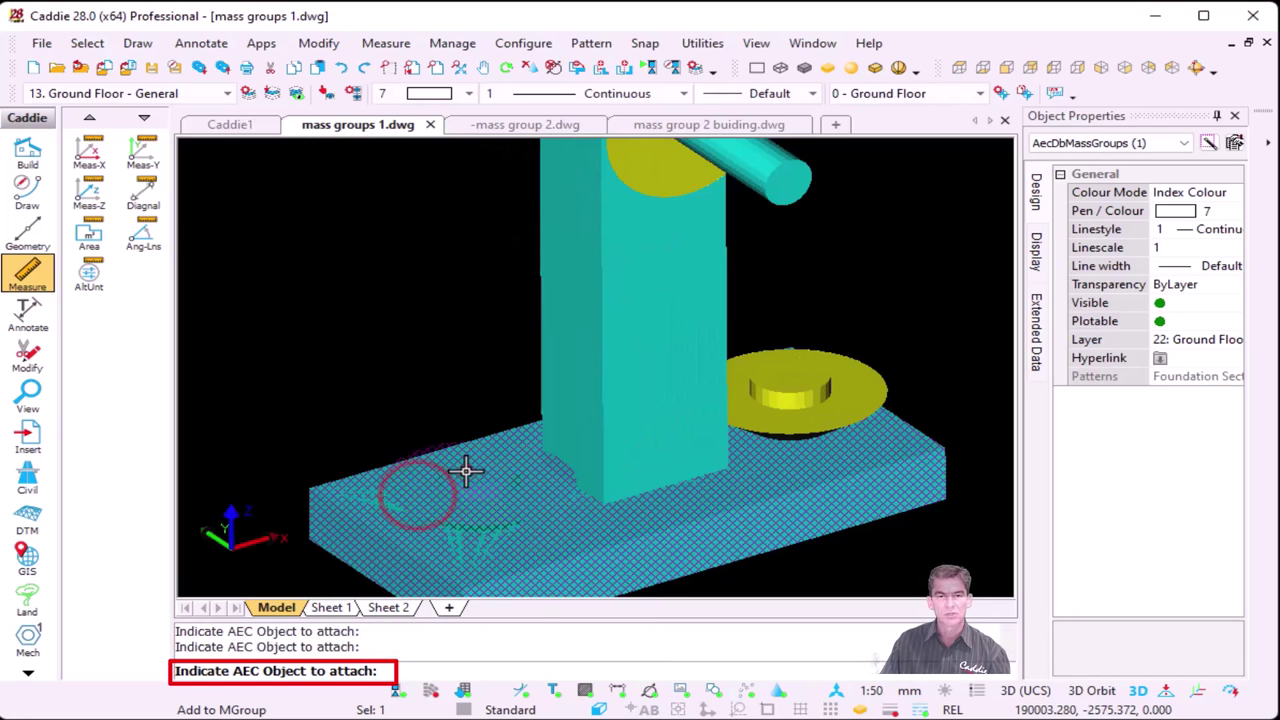
click(850, 366)
click(794, 376)
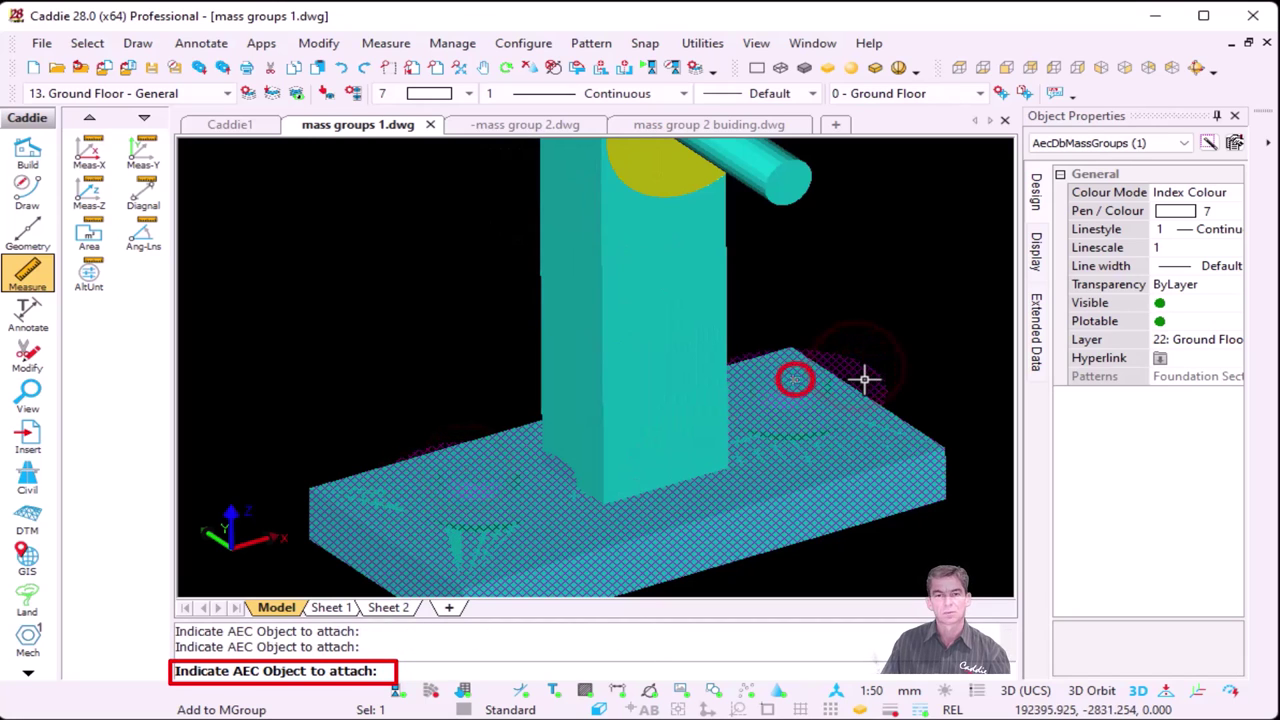
right_click(906, 338)
middle_drag(906, 338, 873, 366)
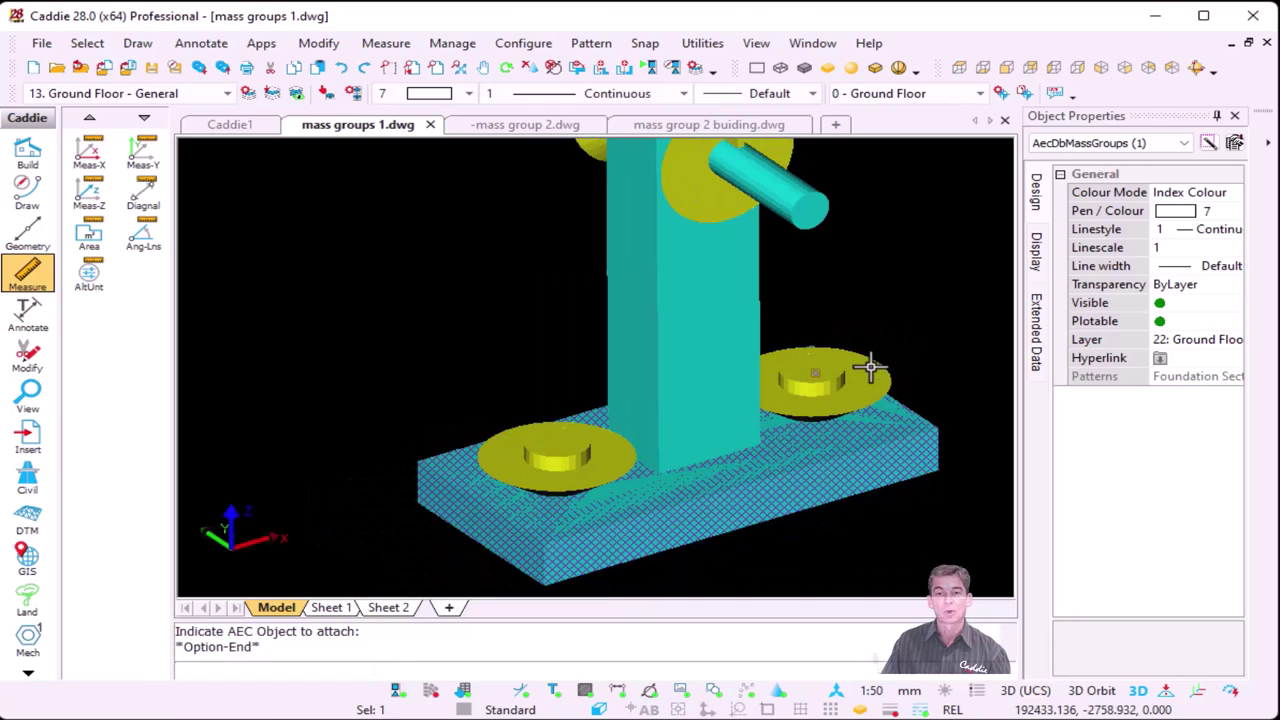
- Display only the base slab to check its two holes, then show all objects again
click(710, 503)
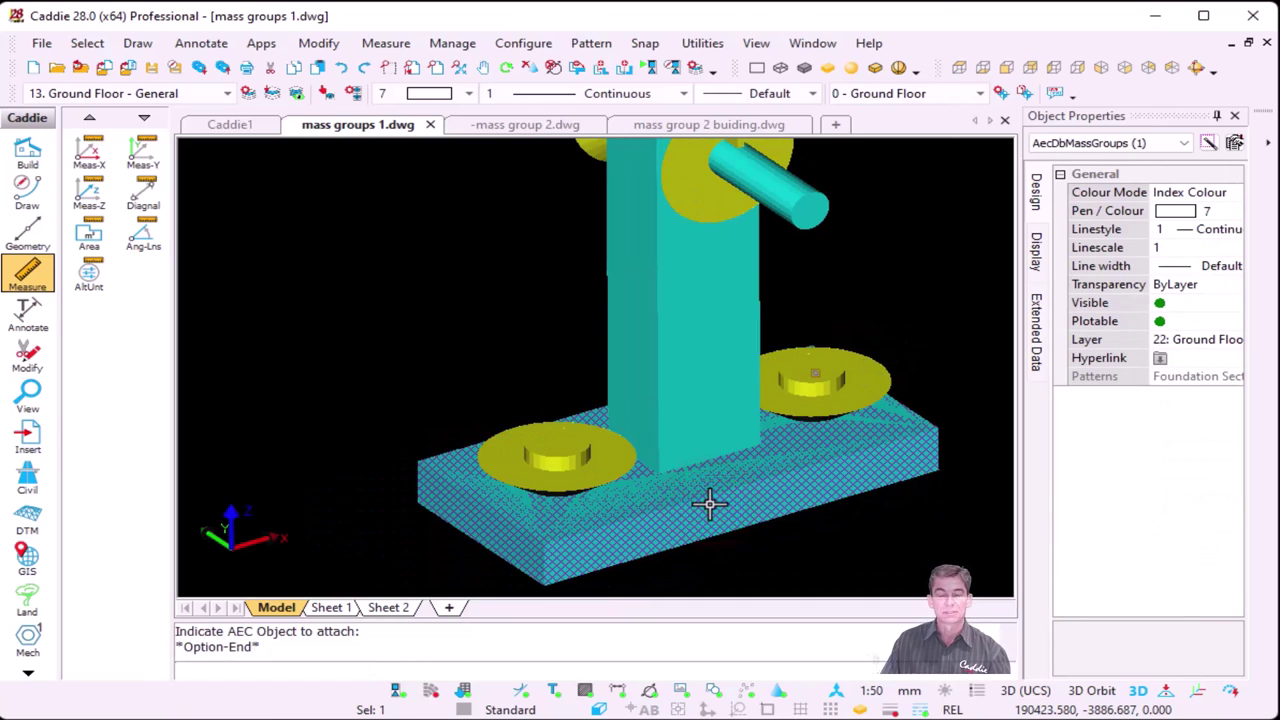
right_click(710, 503)
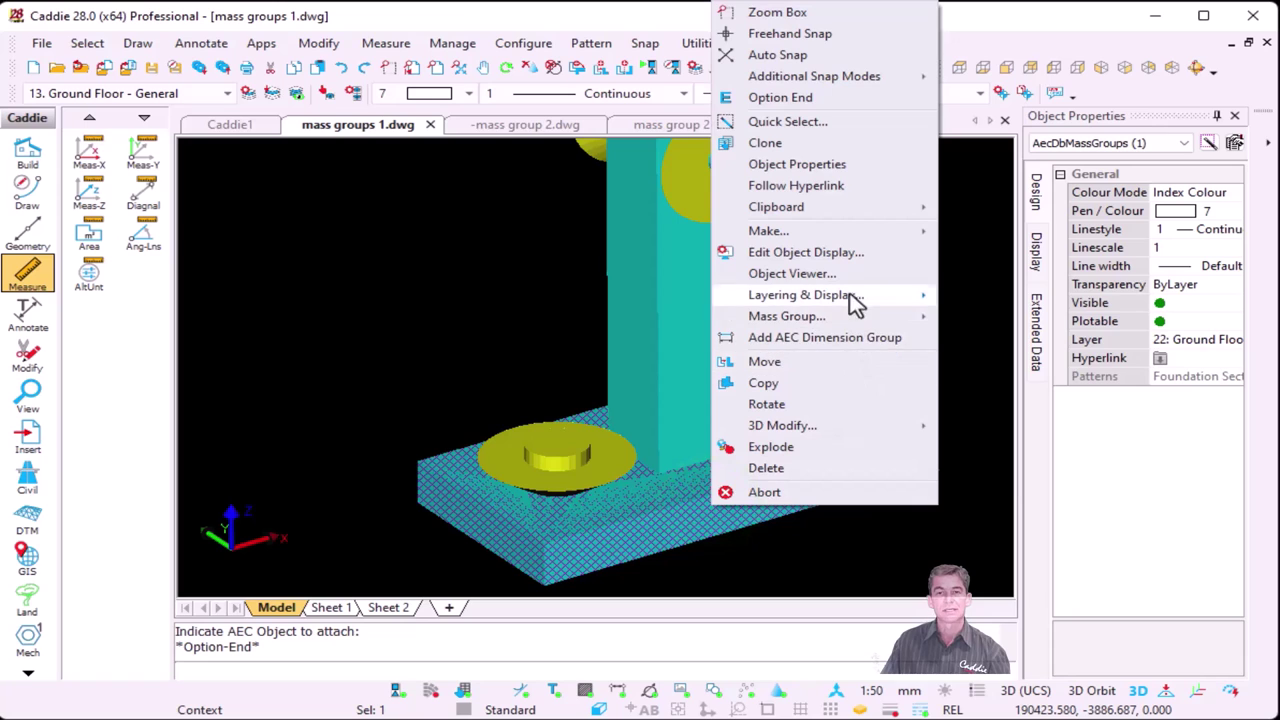
mouse_move(865, 298)
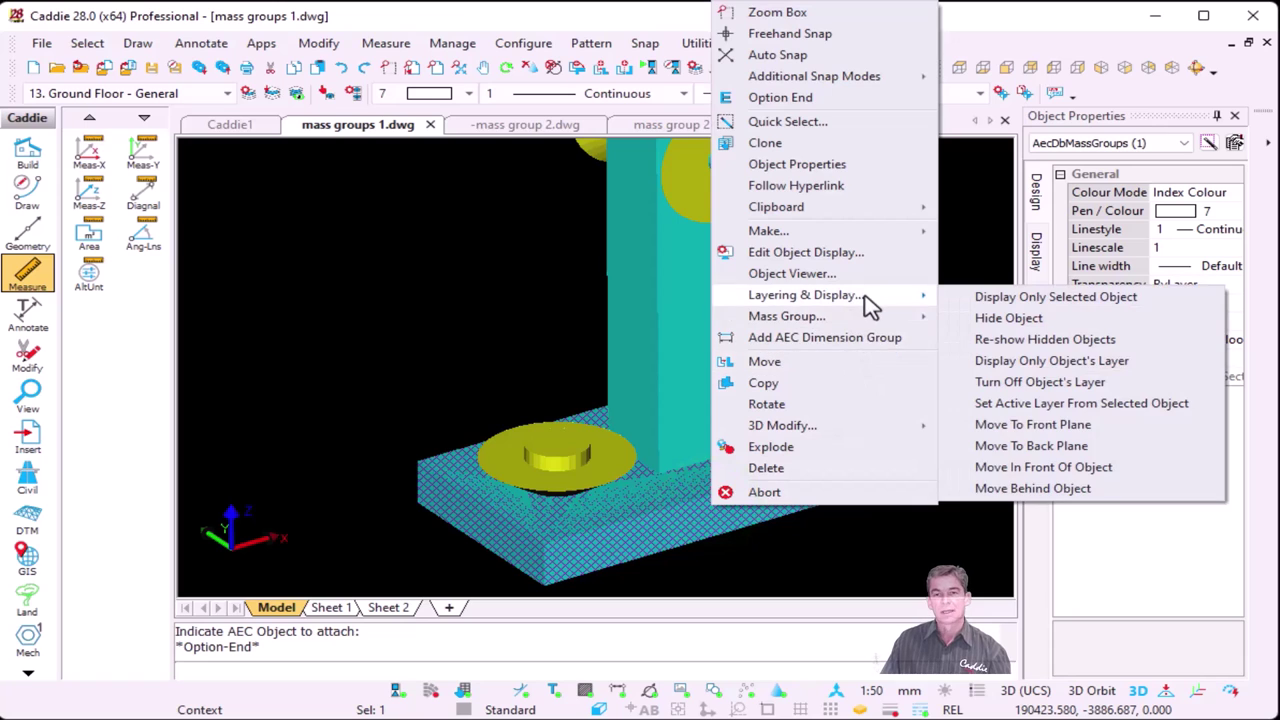
click(1053, 302)
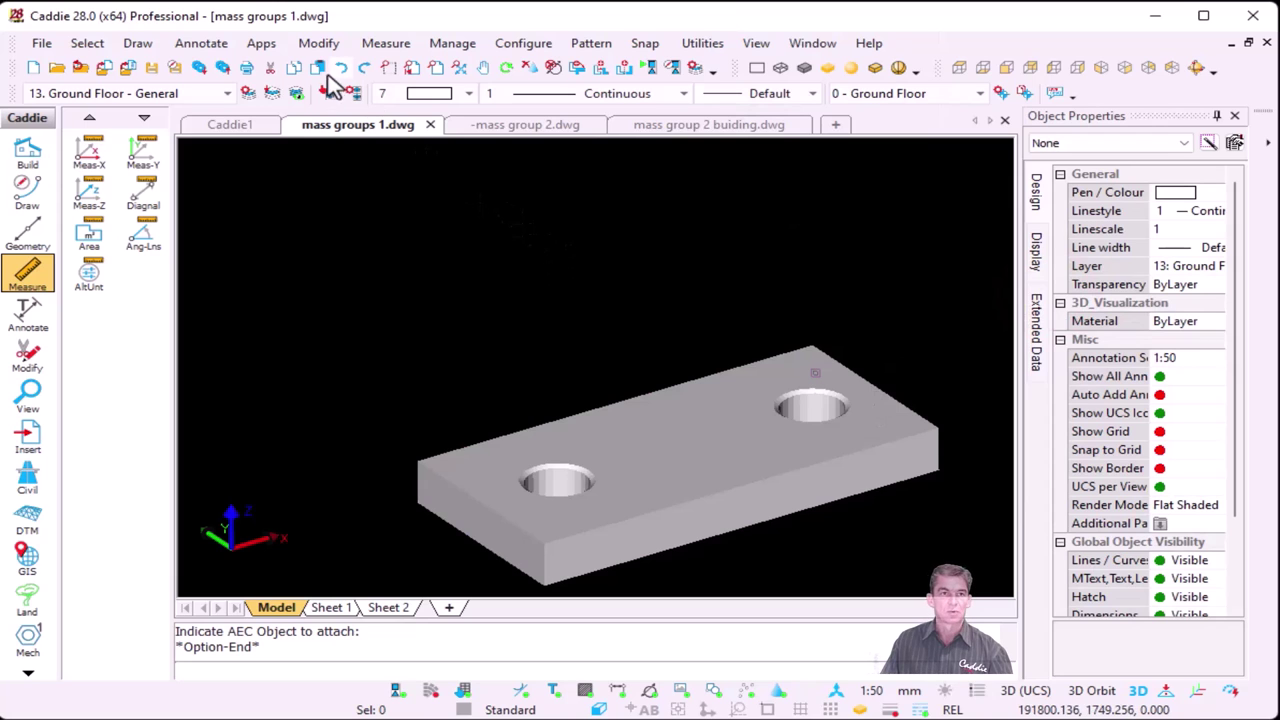
click(296, 93)
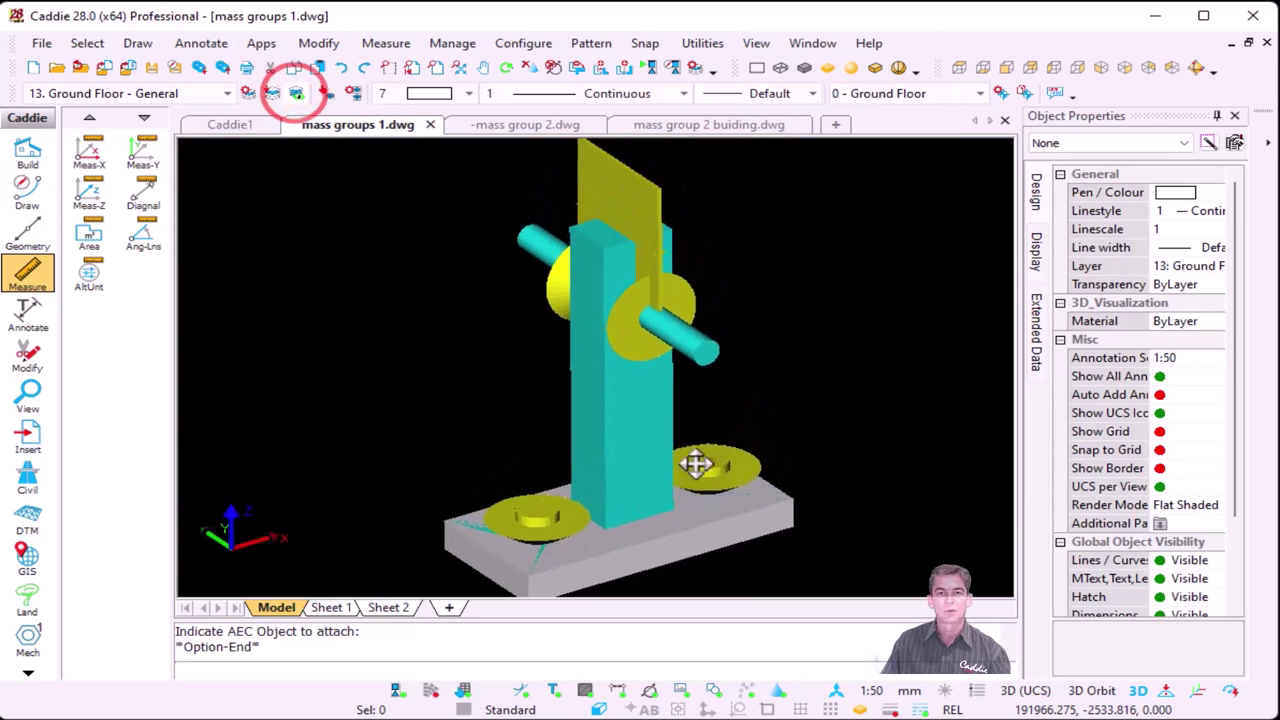
- Turn the cyan column into a mass group
click(613, 406)
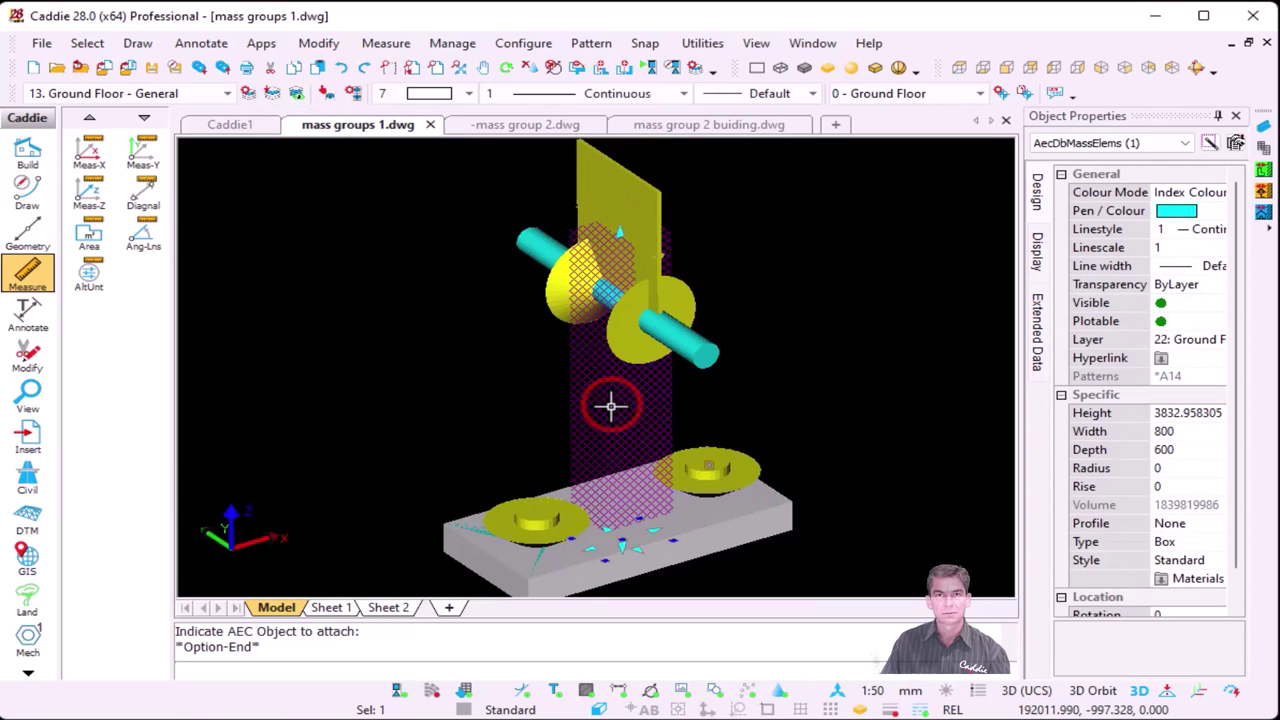
right_click(612, 405)
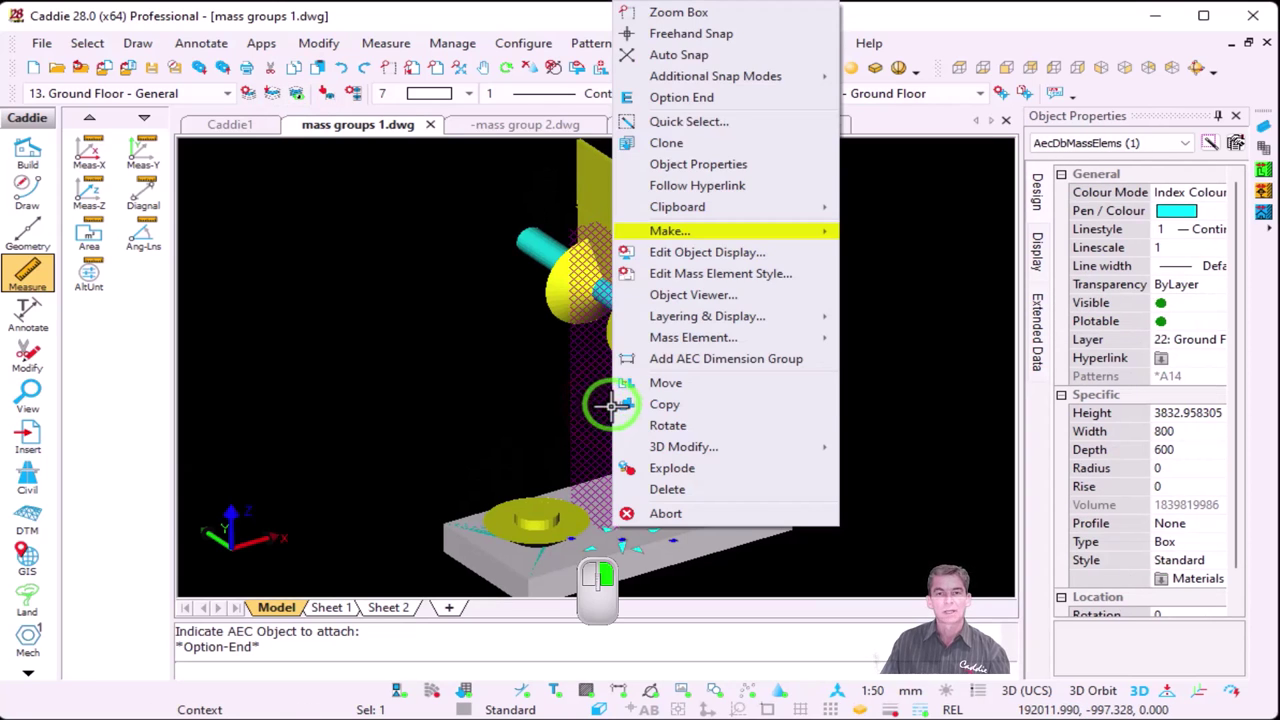
mouse_move(720, 237)
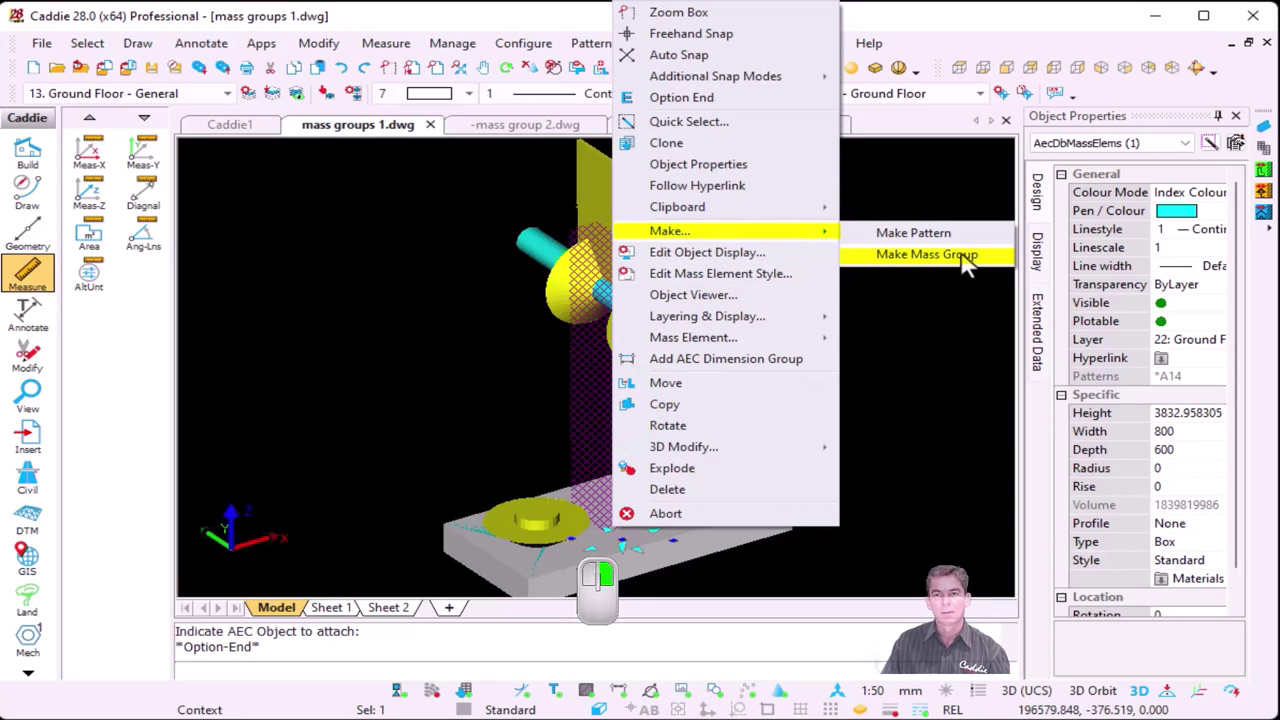
click(926, 254)
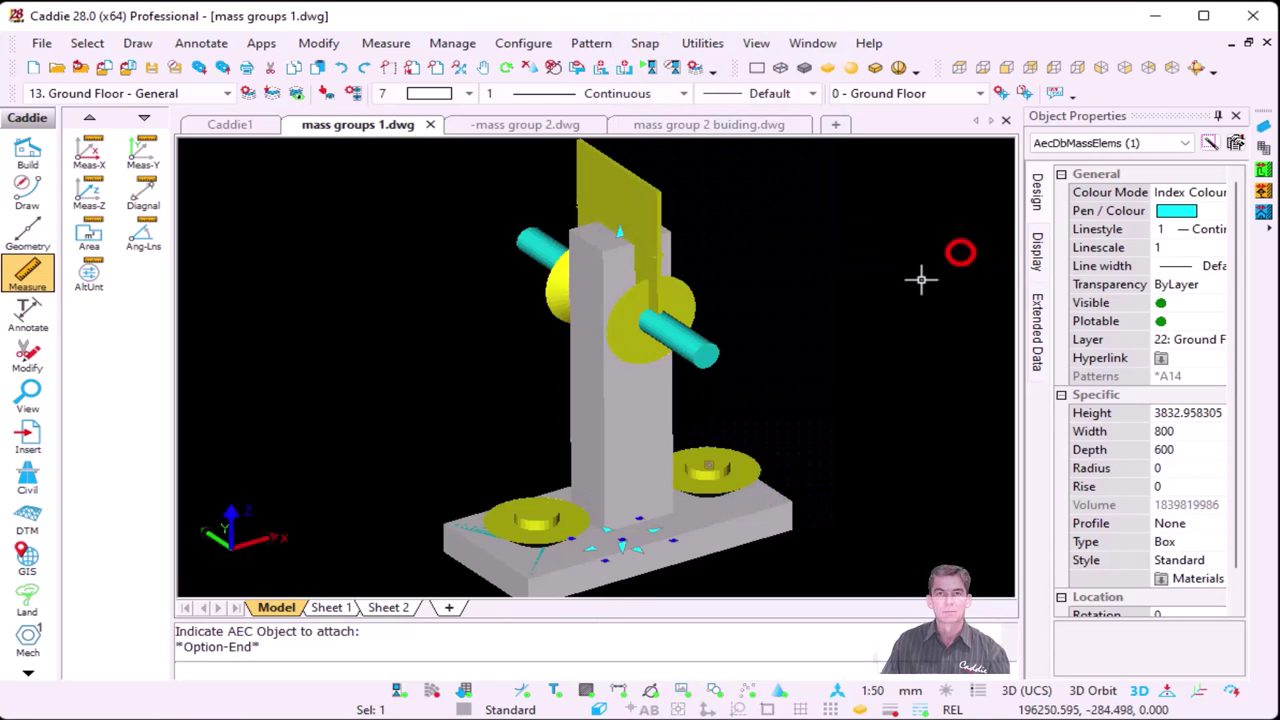
- Start Attach and Subtract on the column mass group
click(611, 410)
right_click(611, 410)
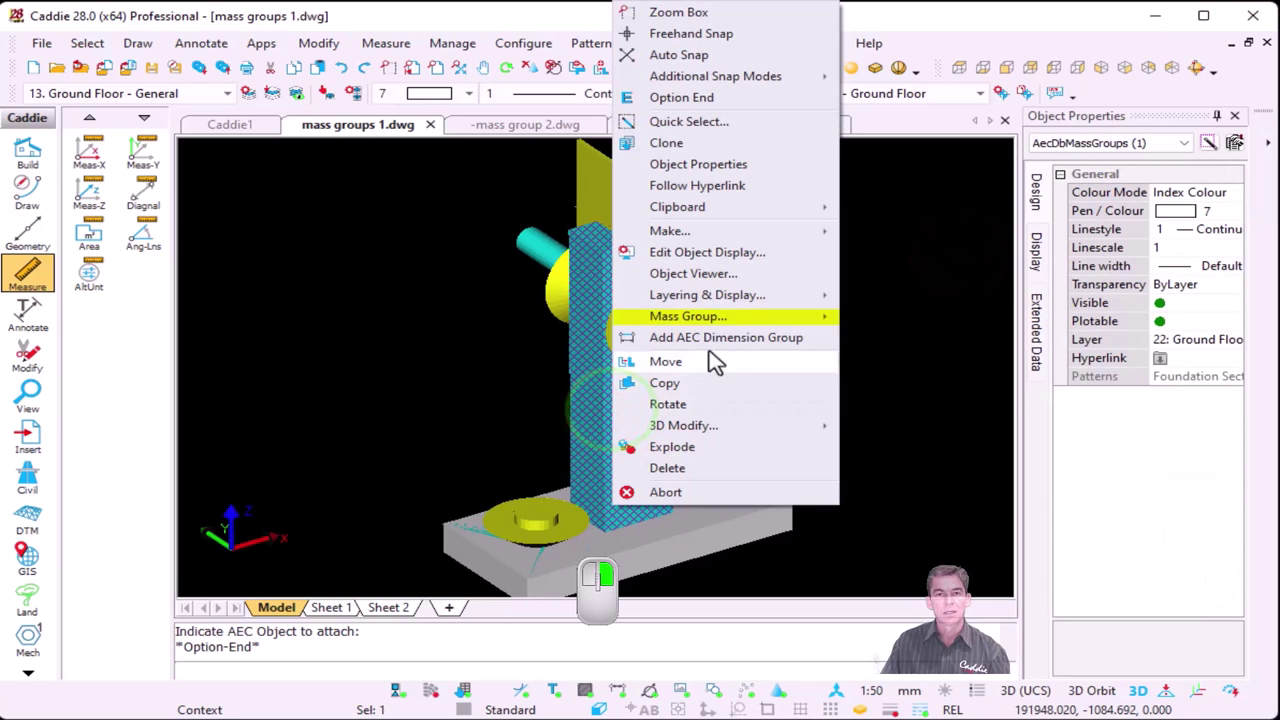
mouse_move(734, 317)
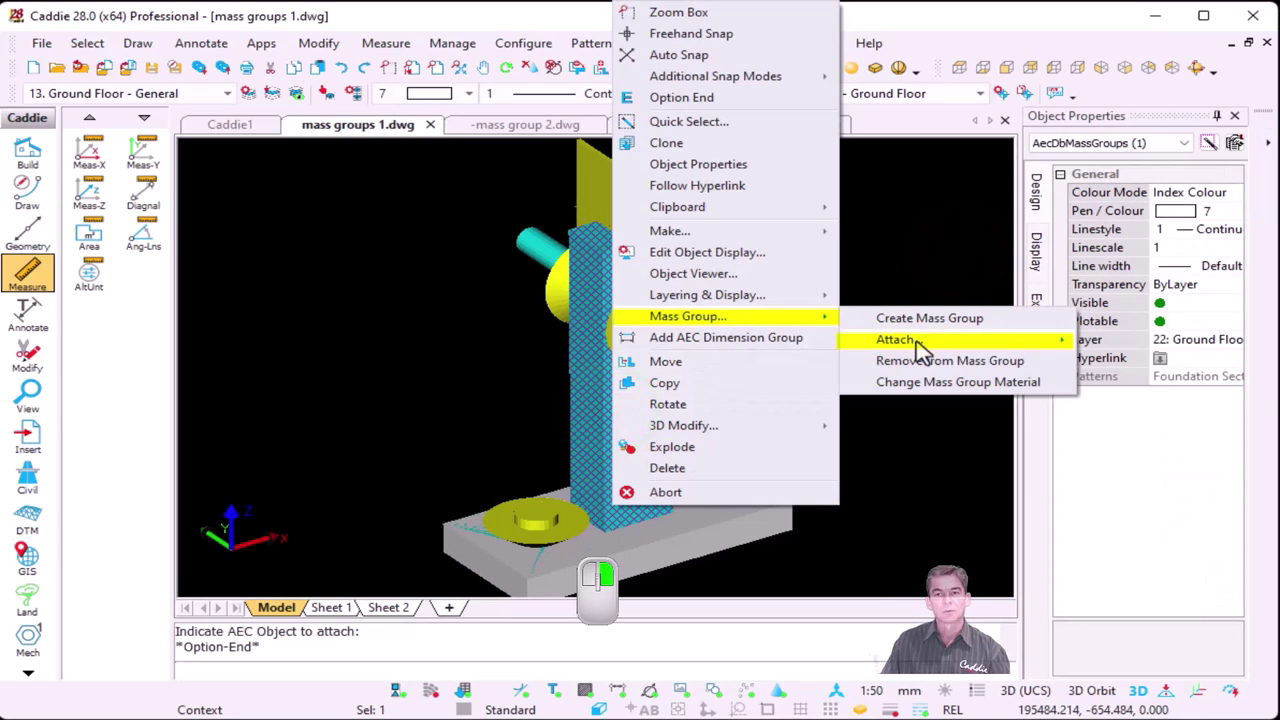
mouse_move(918, 343)
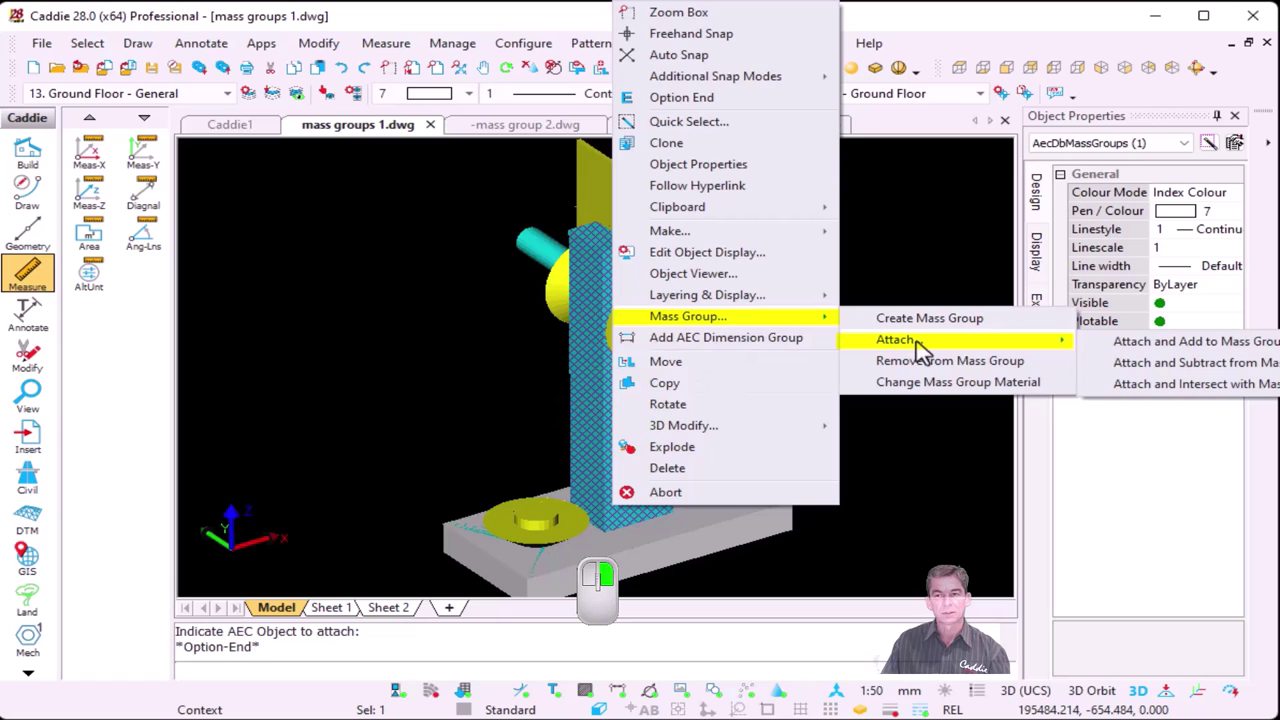
click(1196, 364)
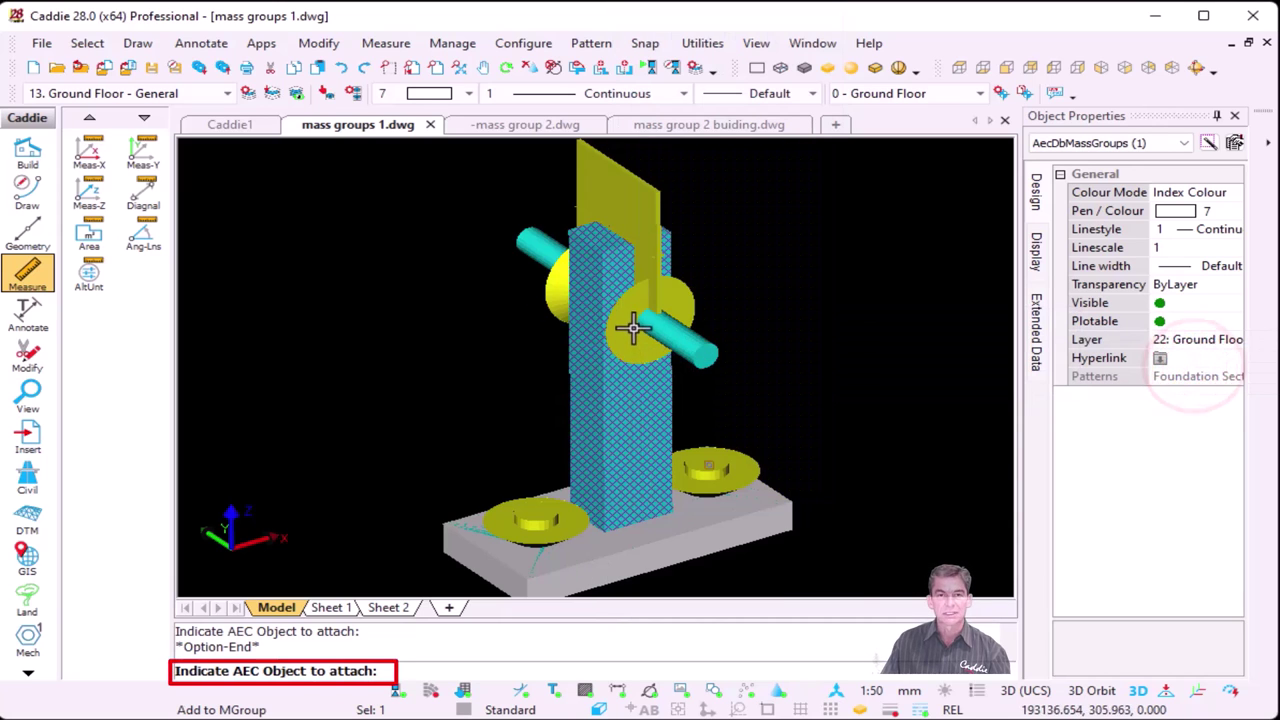
- Subtract the cyan cylinder, yellow disc, left cylinder, yellow wall and yellow beam from the column
scroll(660, 402, up, 3)
scroll(665, 430, up, 3)
click(660, 442)
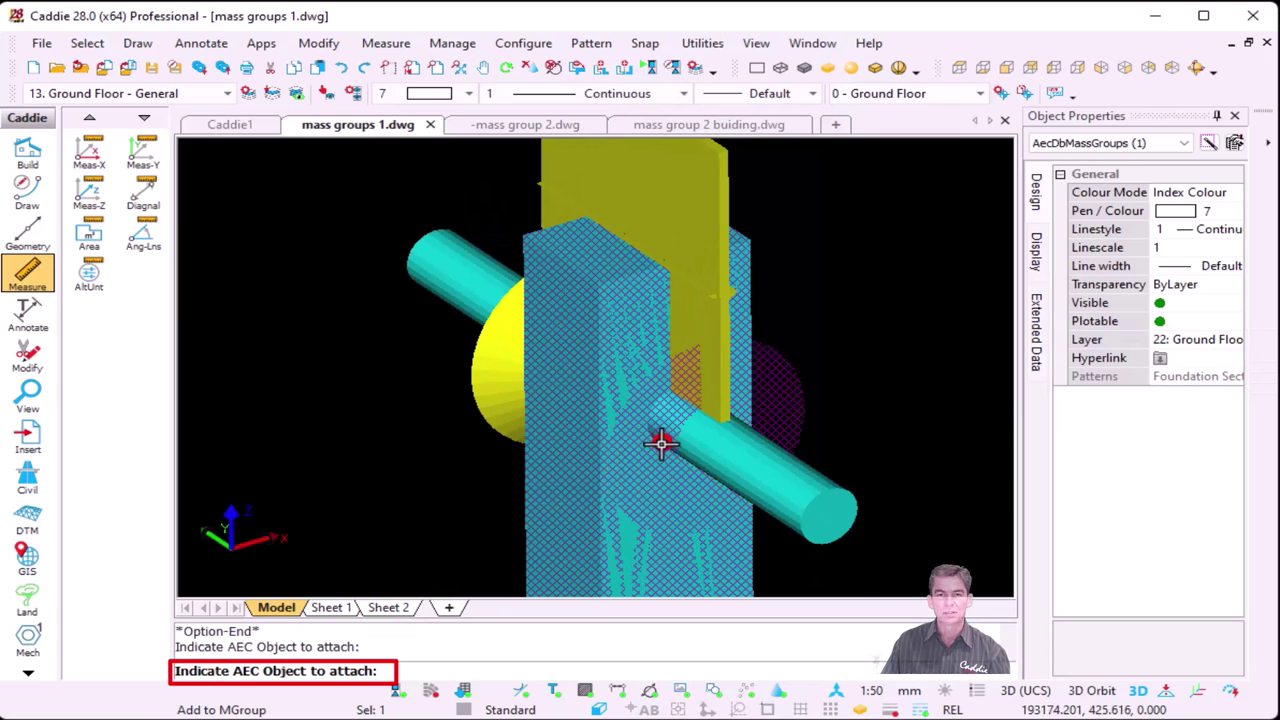
click(494, 396)
click(429, 271)
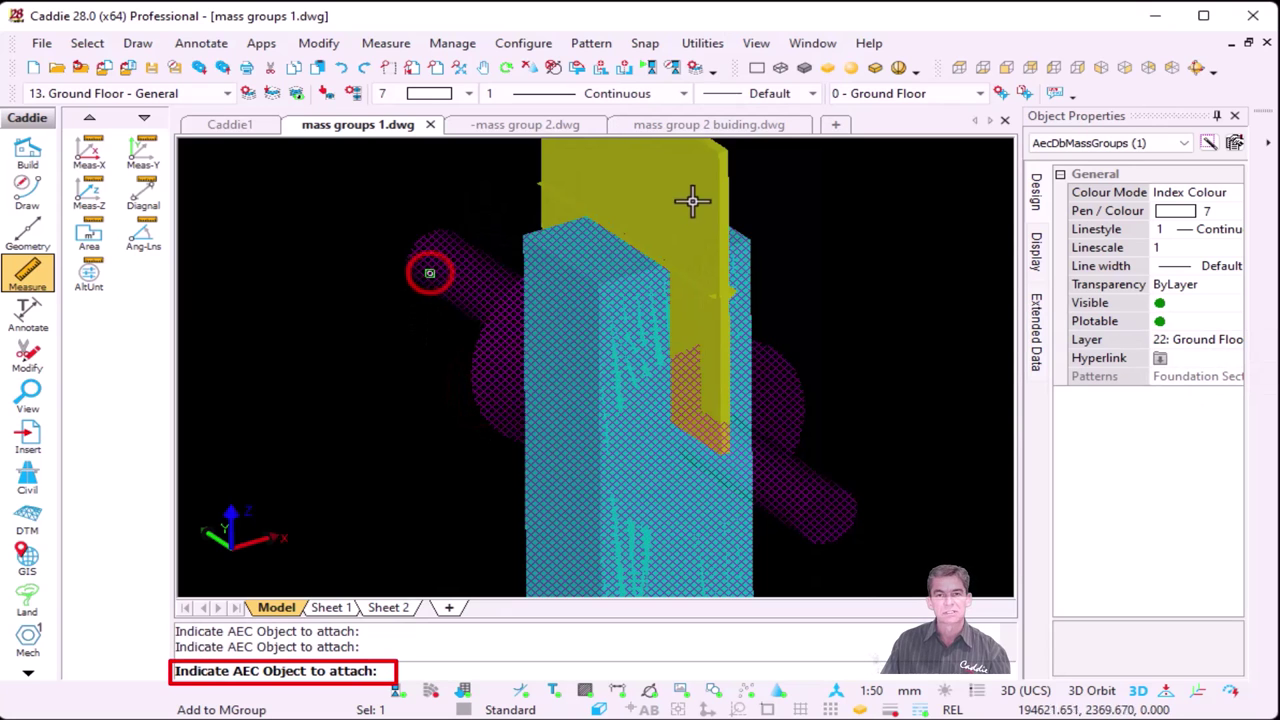
click(690, 200)
scroll(677, 314, up, 4)
click(671, 320)
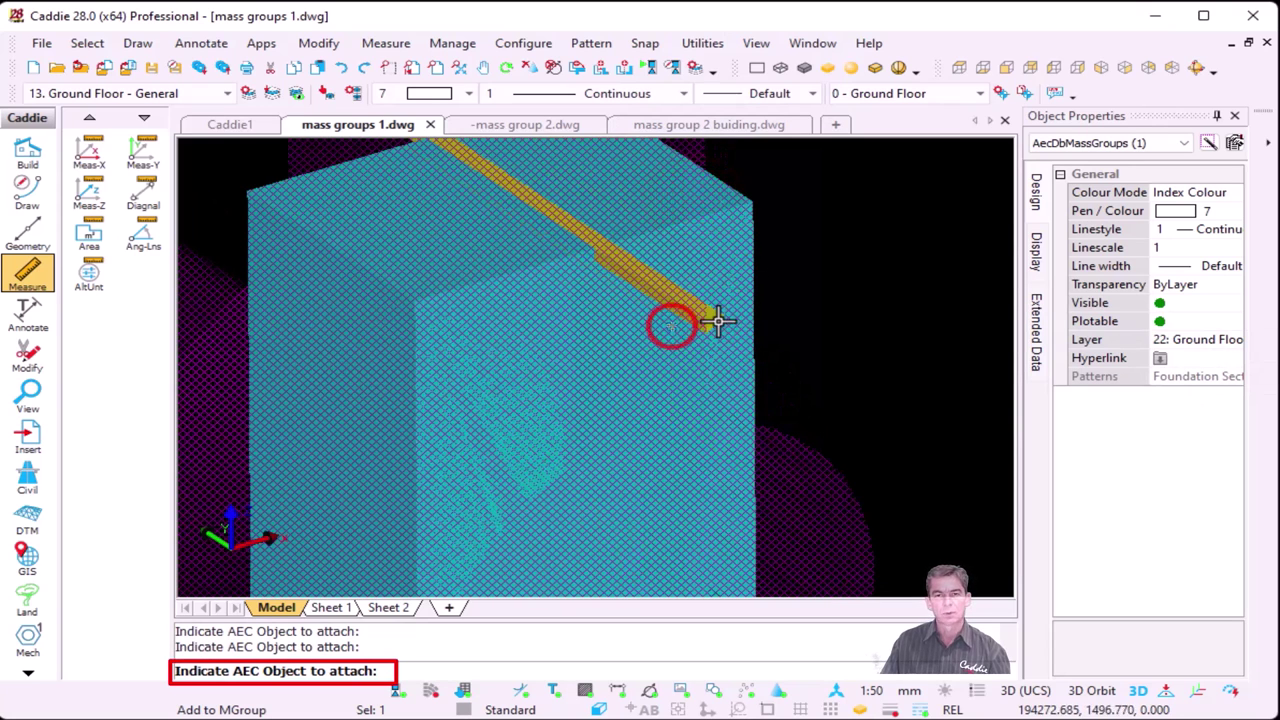
click(718, 318)
scroll(737, 323, down, 5)
right_click(806, 309)
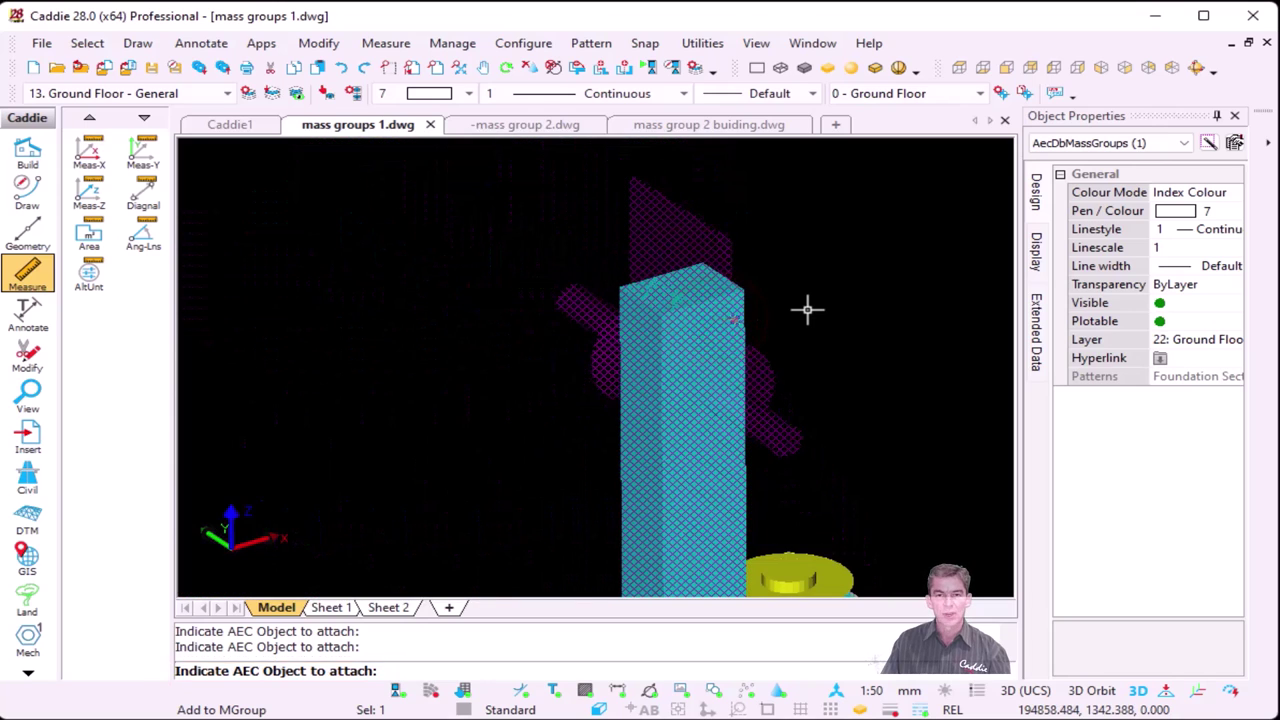
scroll(800, 314, down, 3)
scroll(760, 300, up, 3)
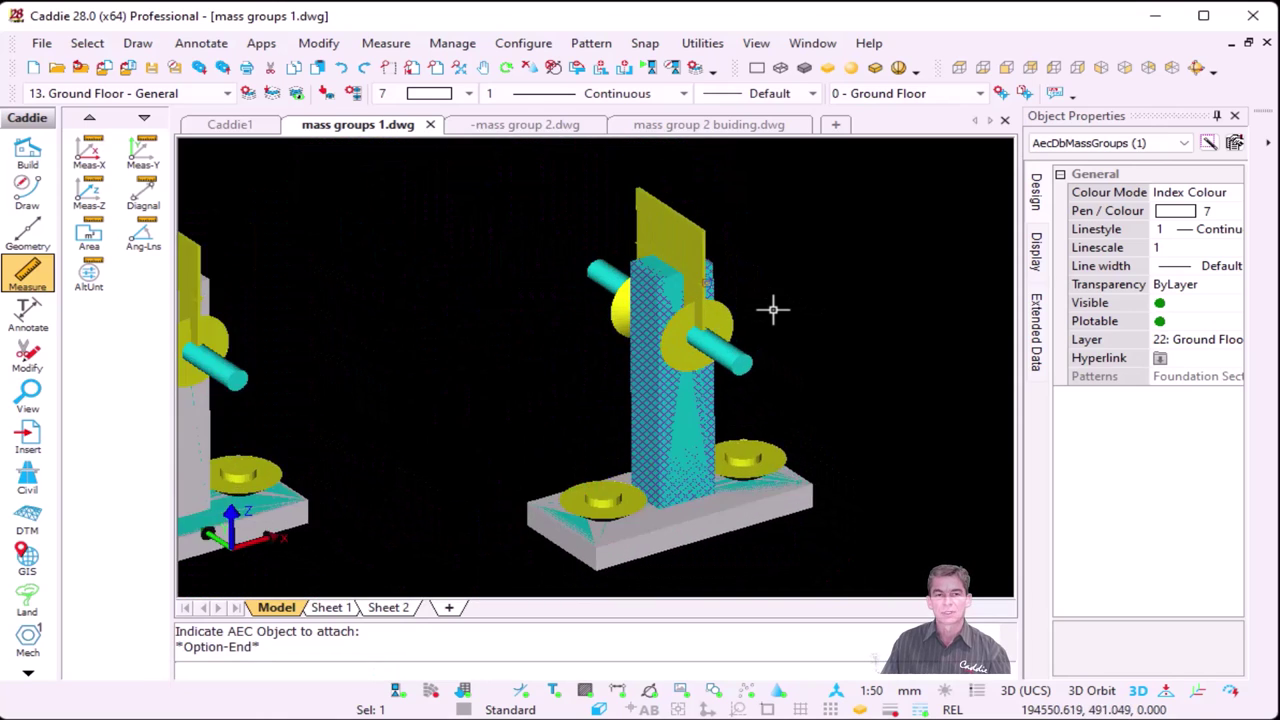
scroll(790, 350, down, 2)
- Display only the column and base mass groups and orbit to view them
click(646, 380)
click(682, 532)
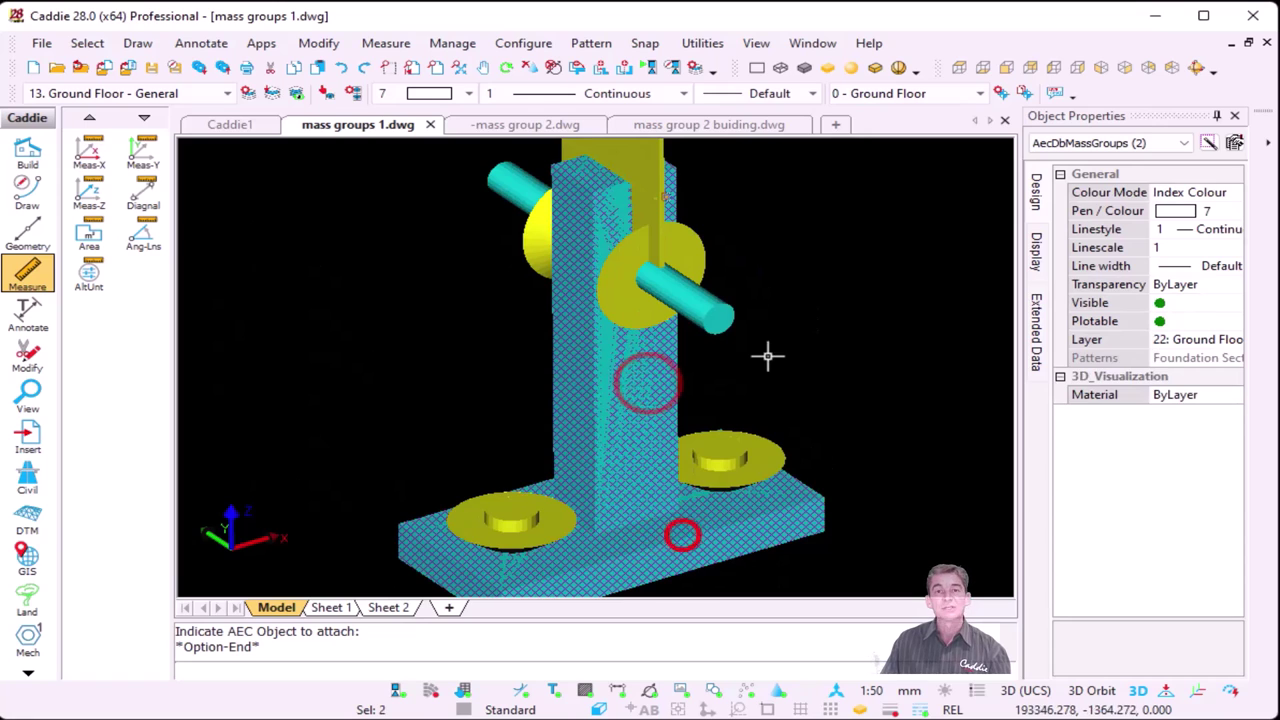
right_click(654, 380)
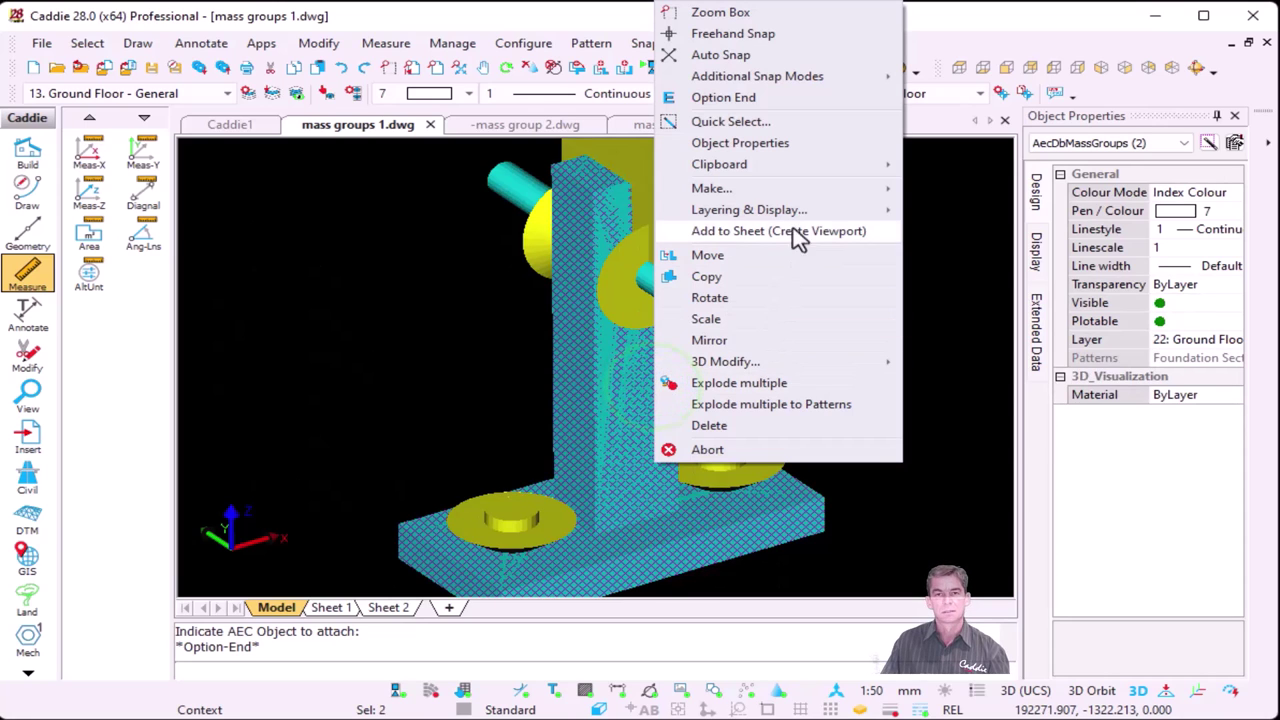
mouse_move(803, 218)
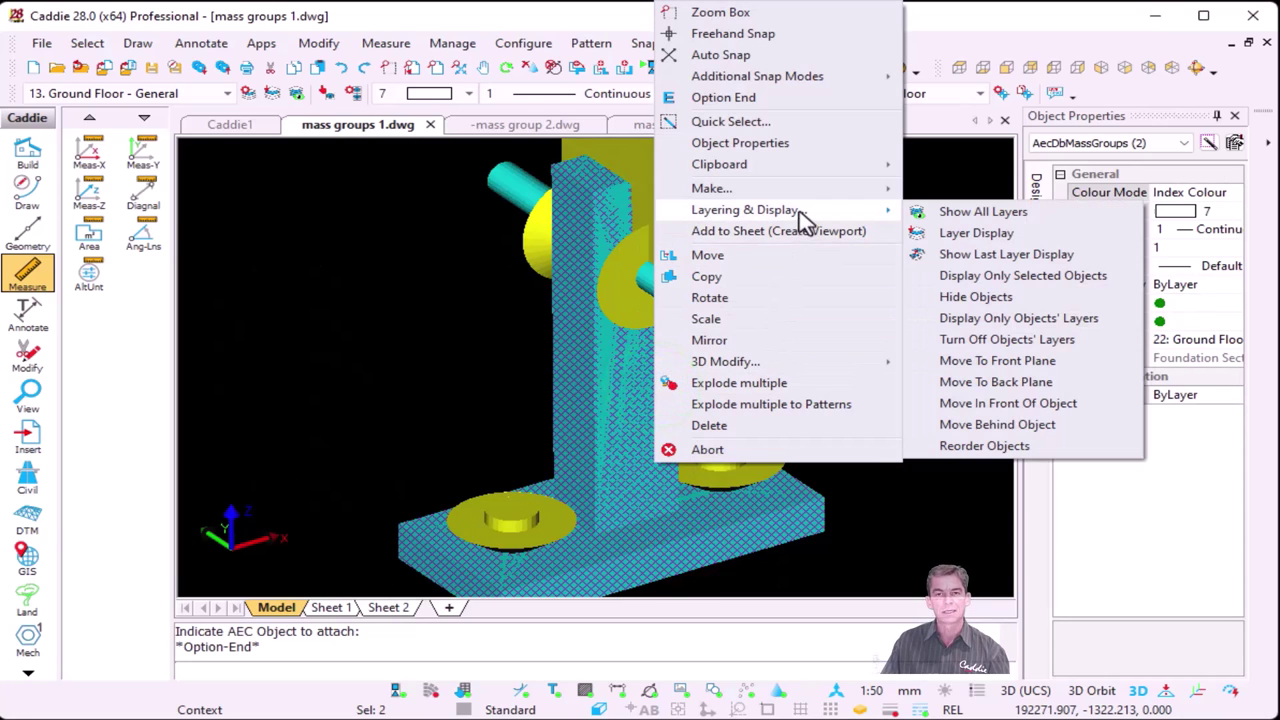
click(1041, 276)
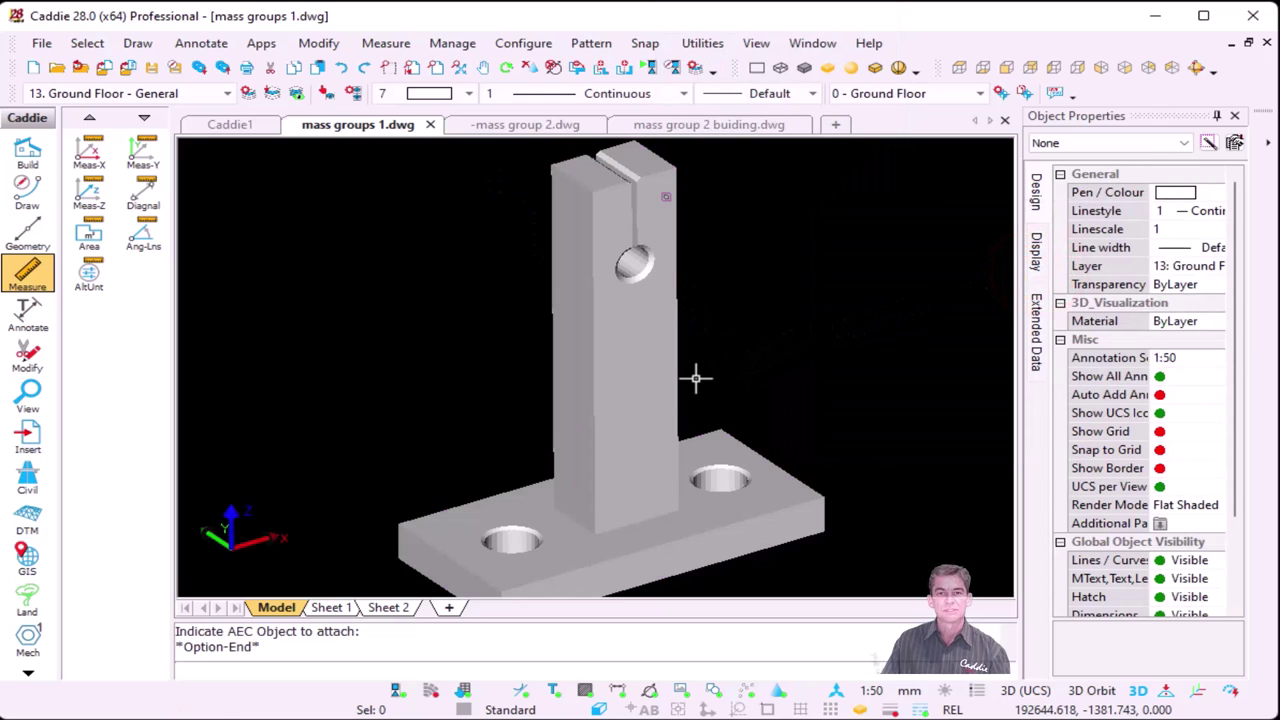
middle_drag(696, 378, 657, 380)
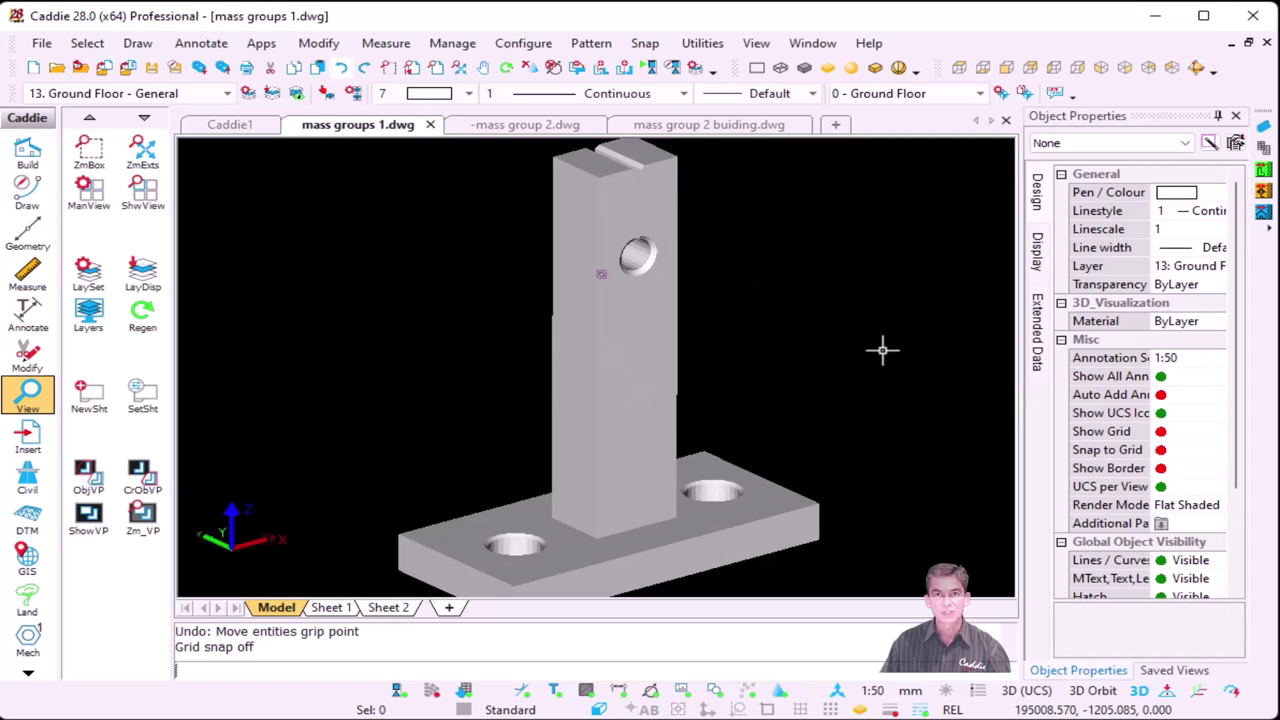
- In mass group 2, stretch the left building's roof mass outward by its end grip
click(540, 124)
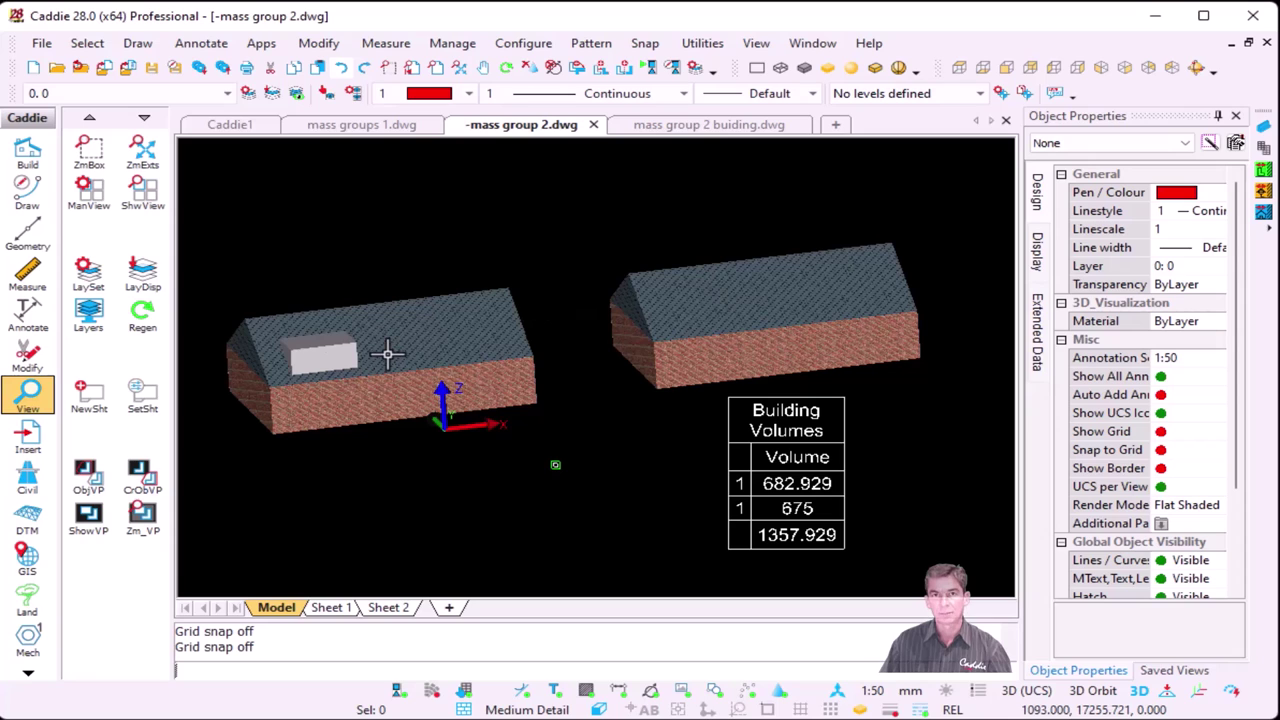
click(332, 356)
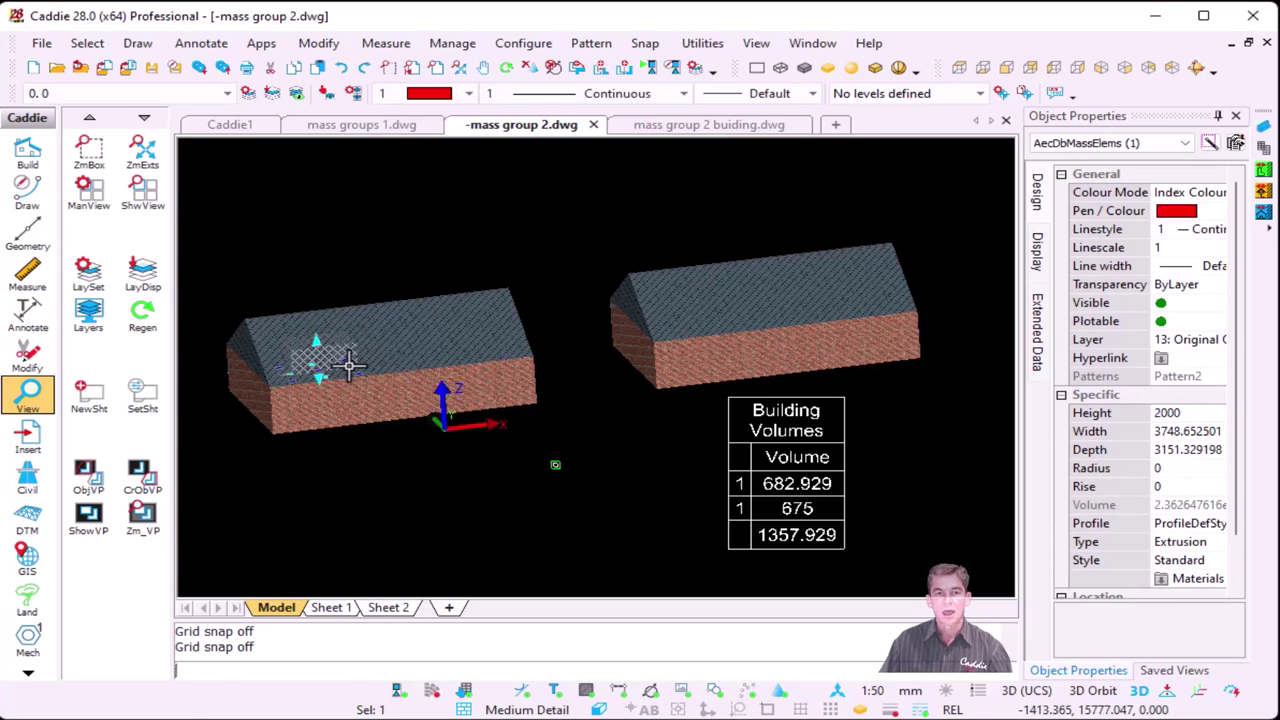
click(349, 366)
click(468, 350)
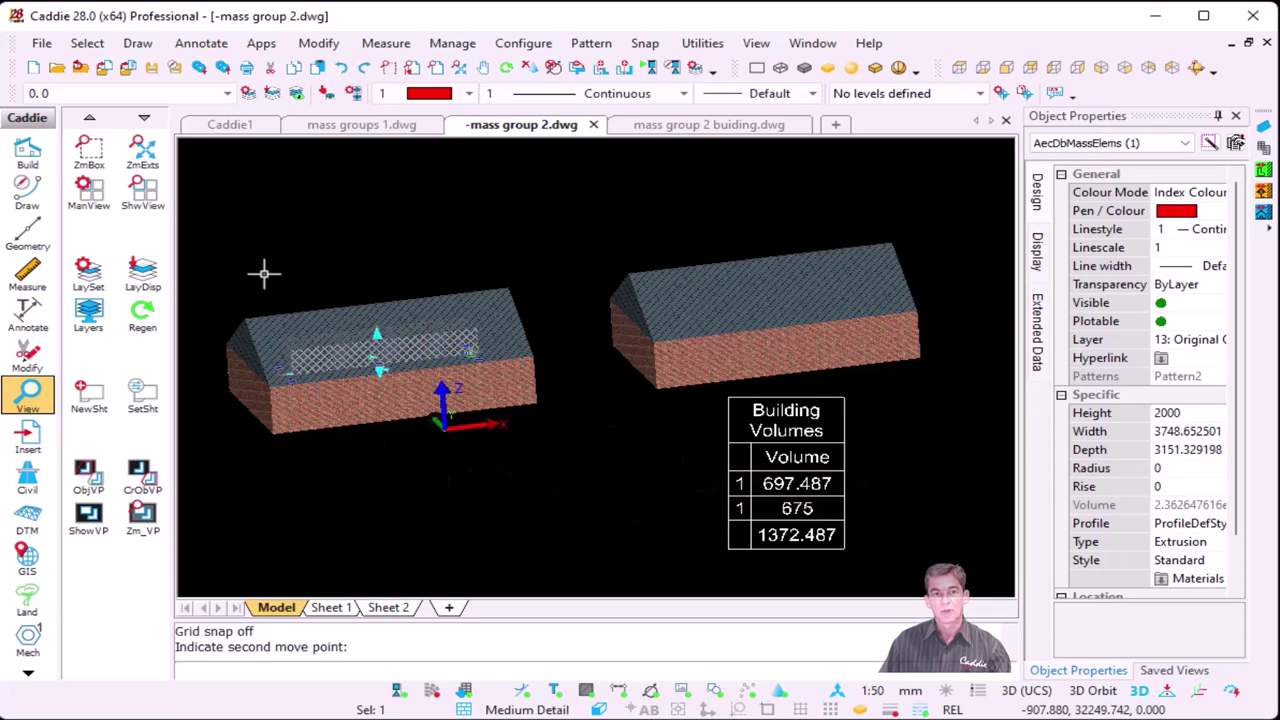
- Window-select the left building's masses to check its volume of 697.487
click(206, 237)
click(557, 457)
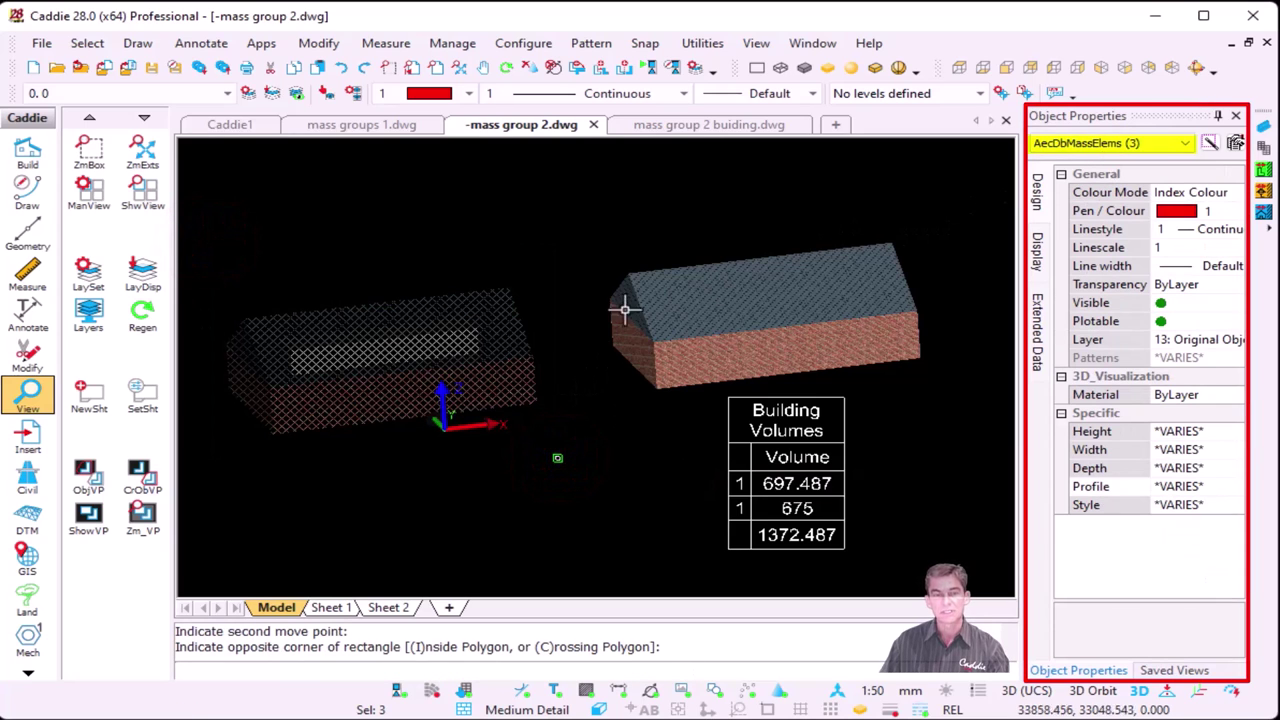
key(Escape)
- Apply the MG On layer state, then the MG Off layer state
click(325, 95)
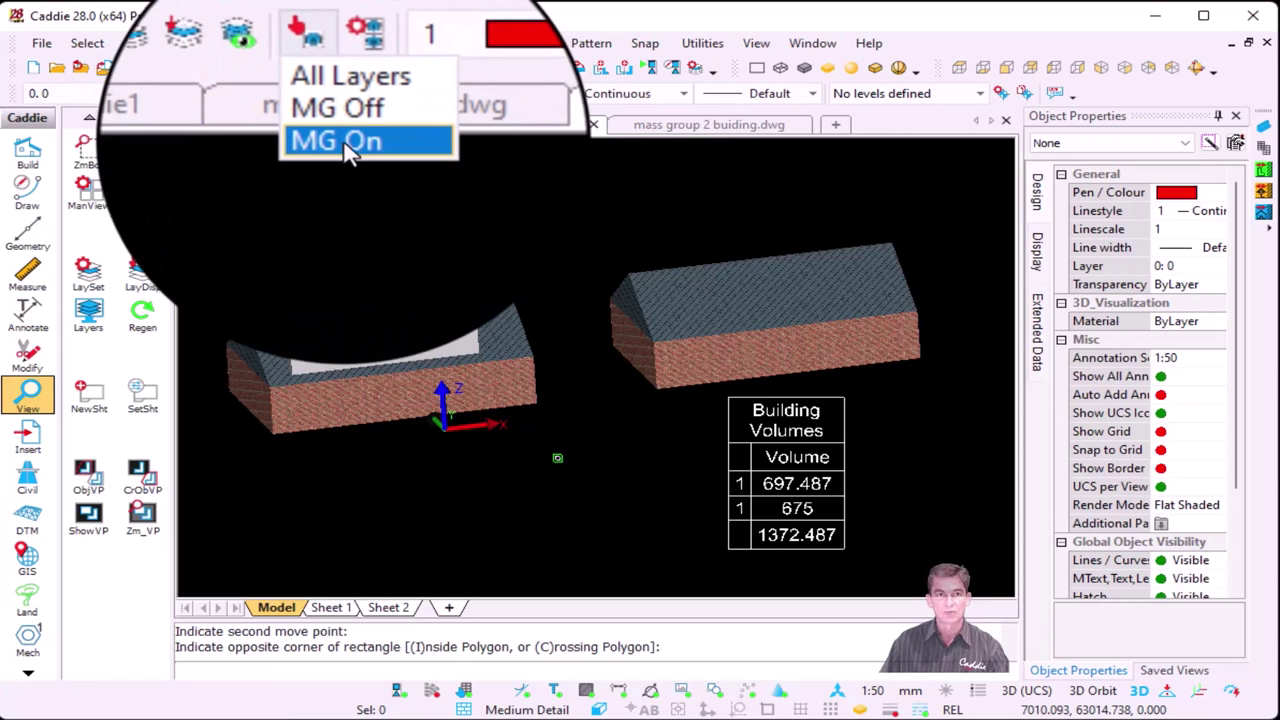
click(352, 143)
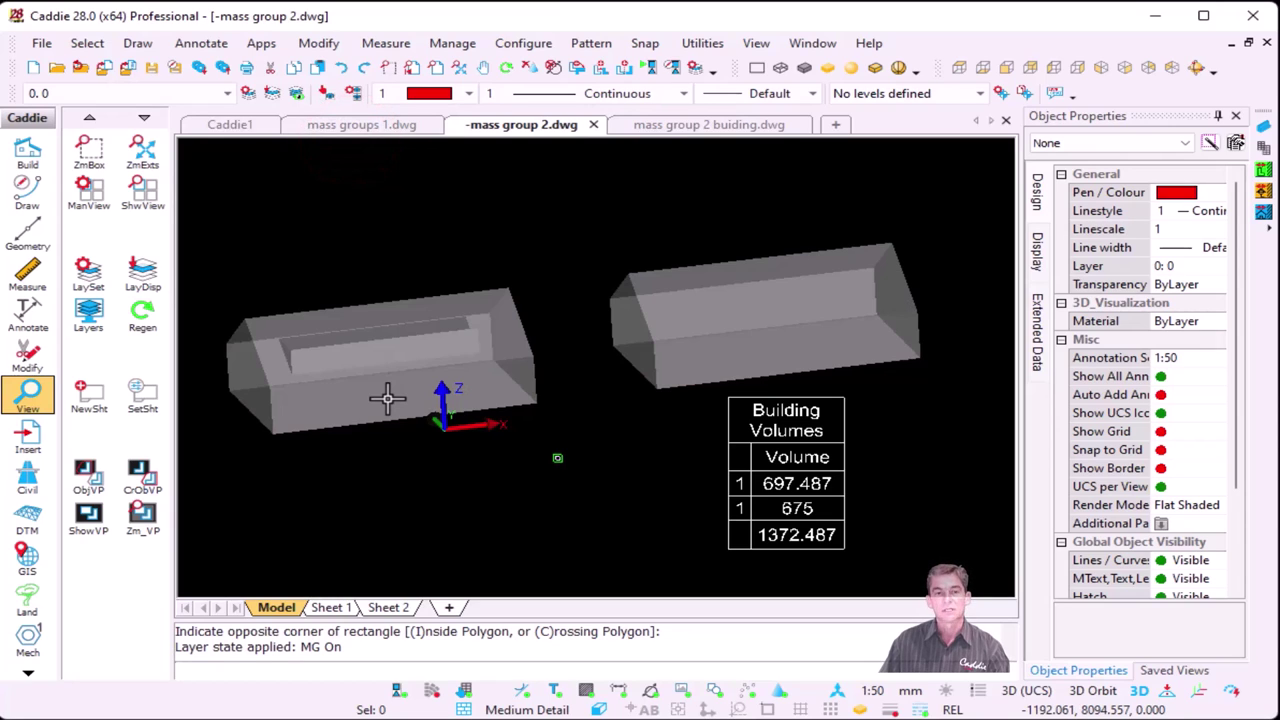
click(325, 95)
click(348, 136)
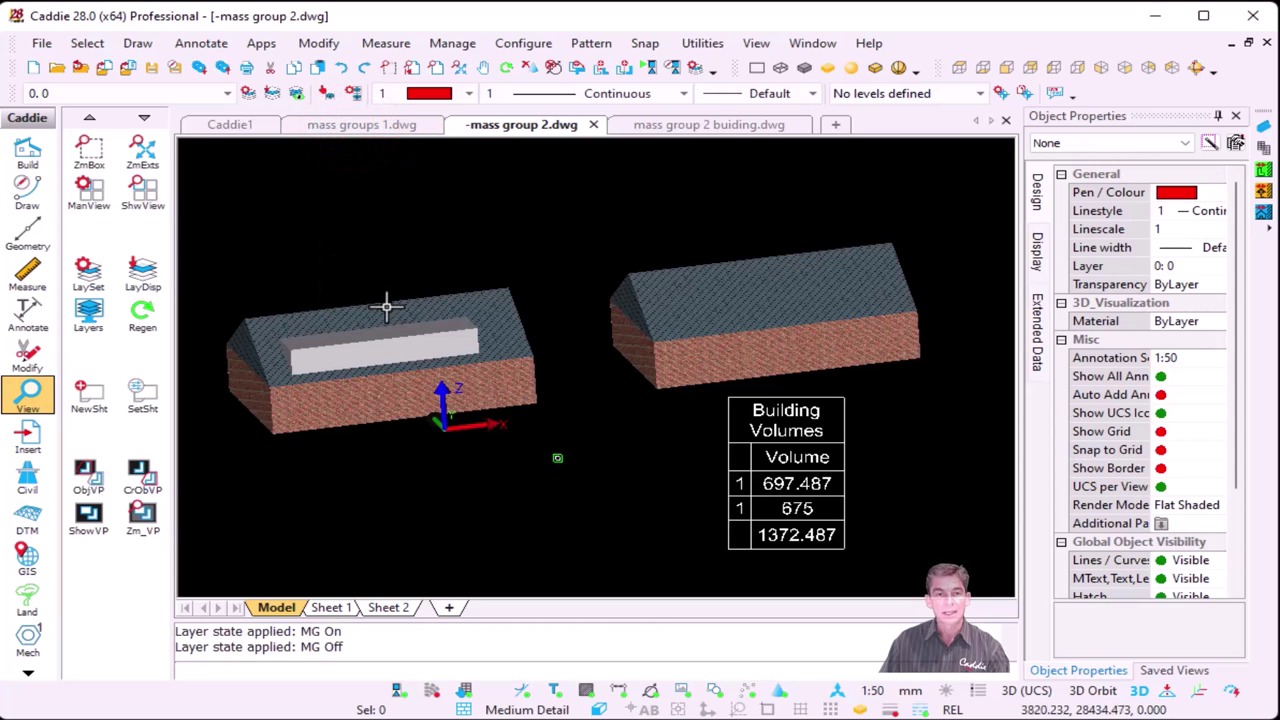
- Shorten the box, roof and walls masses, dropping the left building's volume to 537.81
click(447, 314)
click(478, 348)
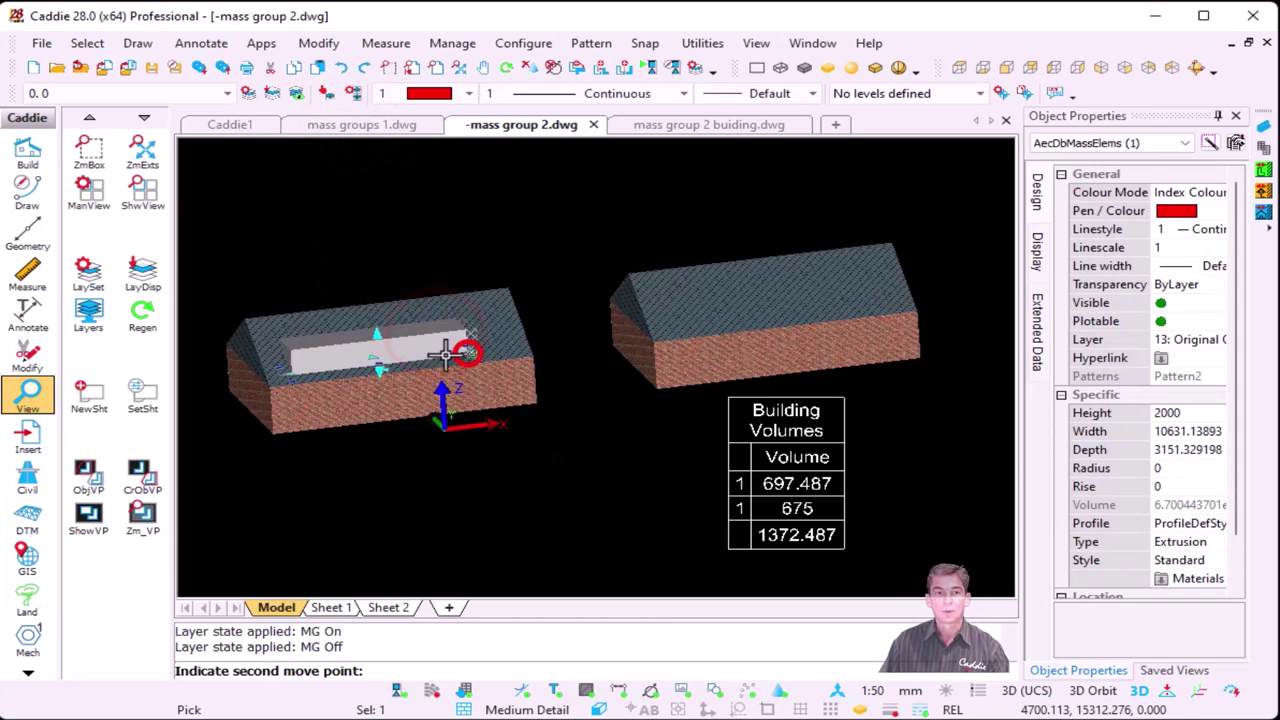
click(422, 352)
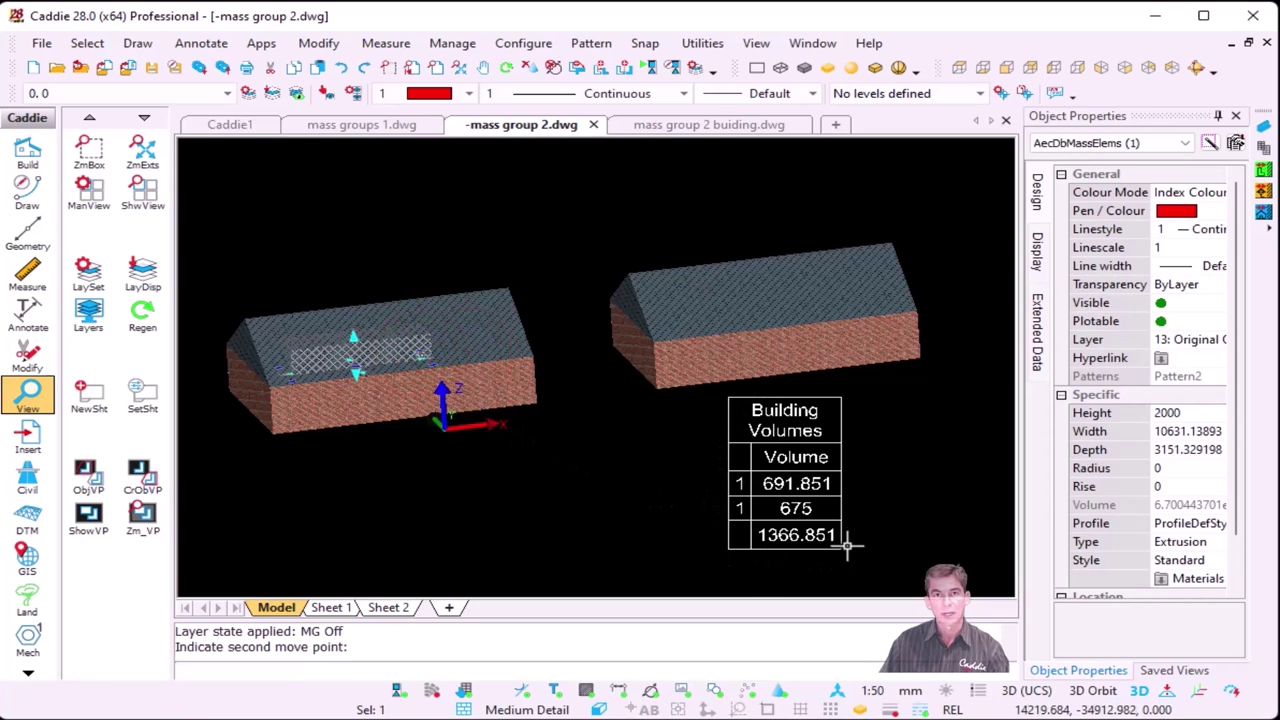
key(Escape)
click(503, 315)
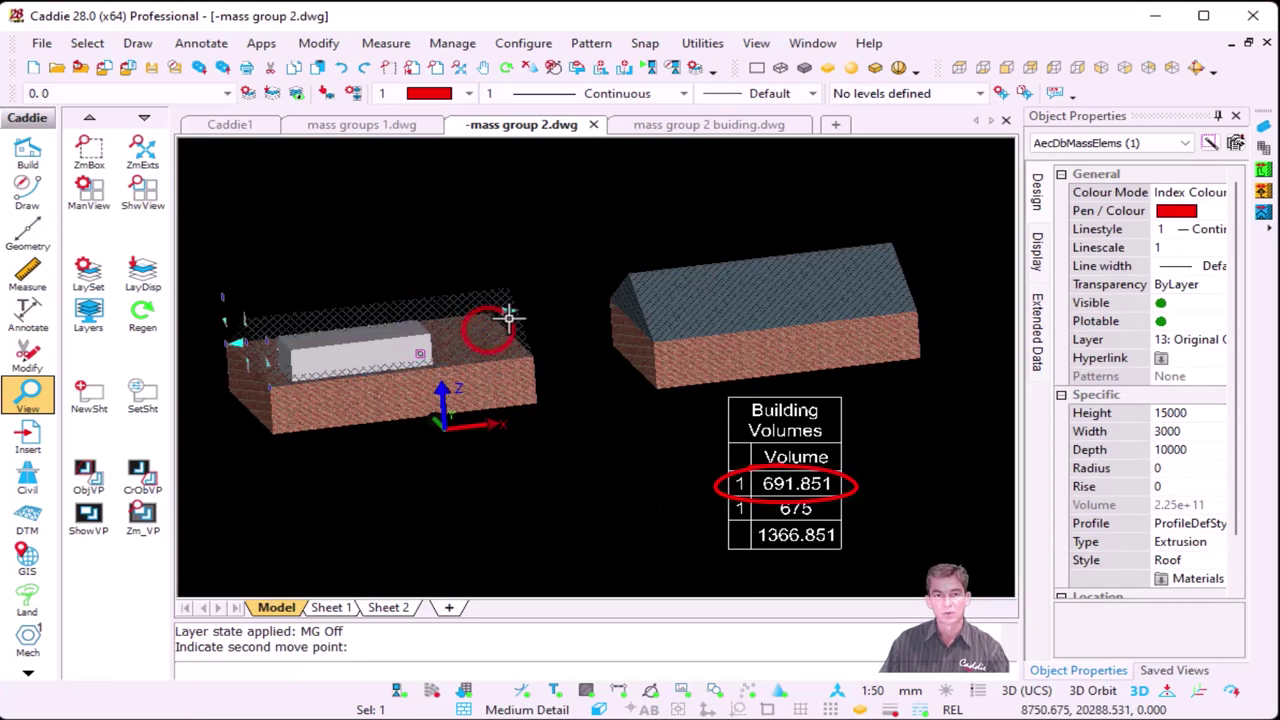
click(508, 311)
click(447, 322)
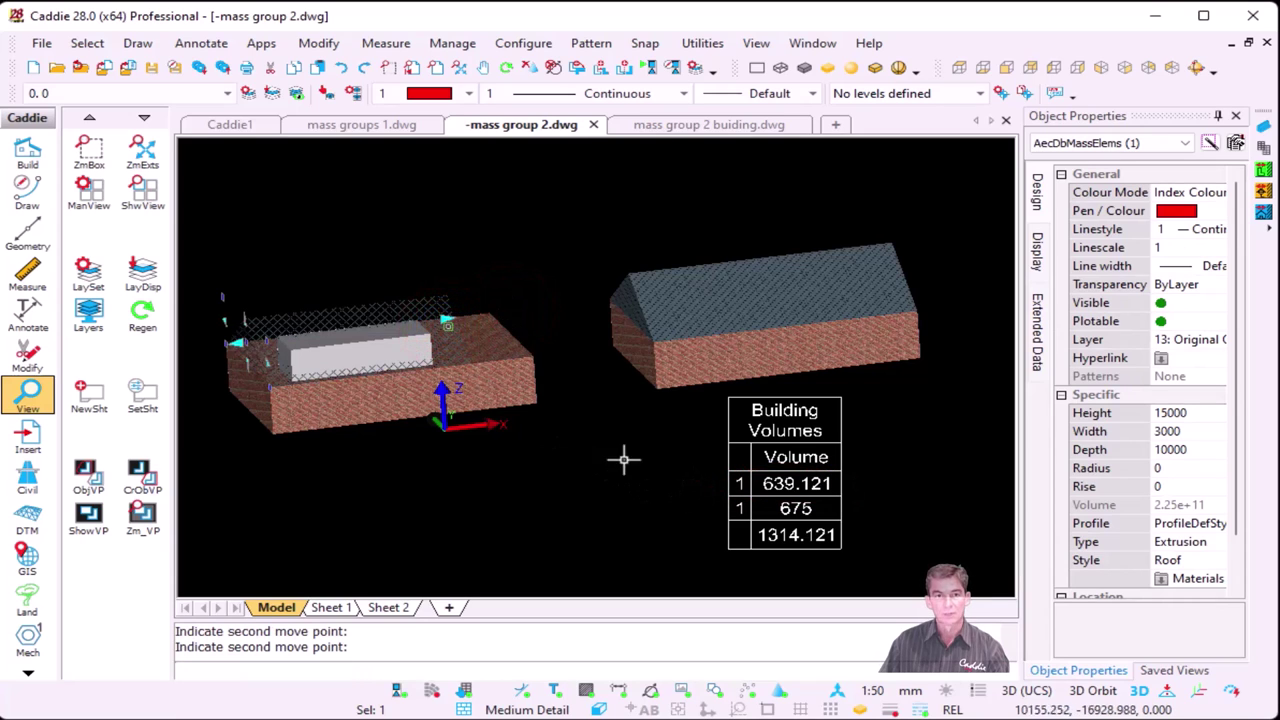
key(Escape)
click(514, 382)
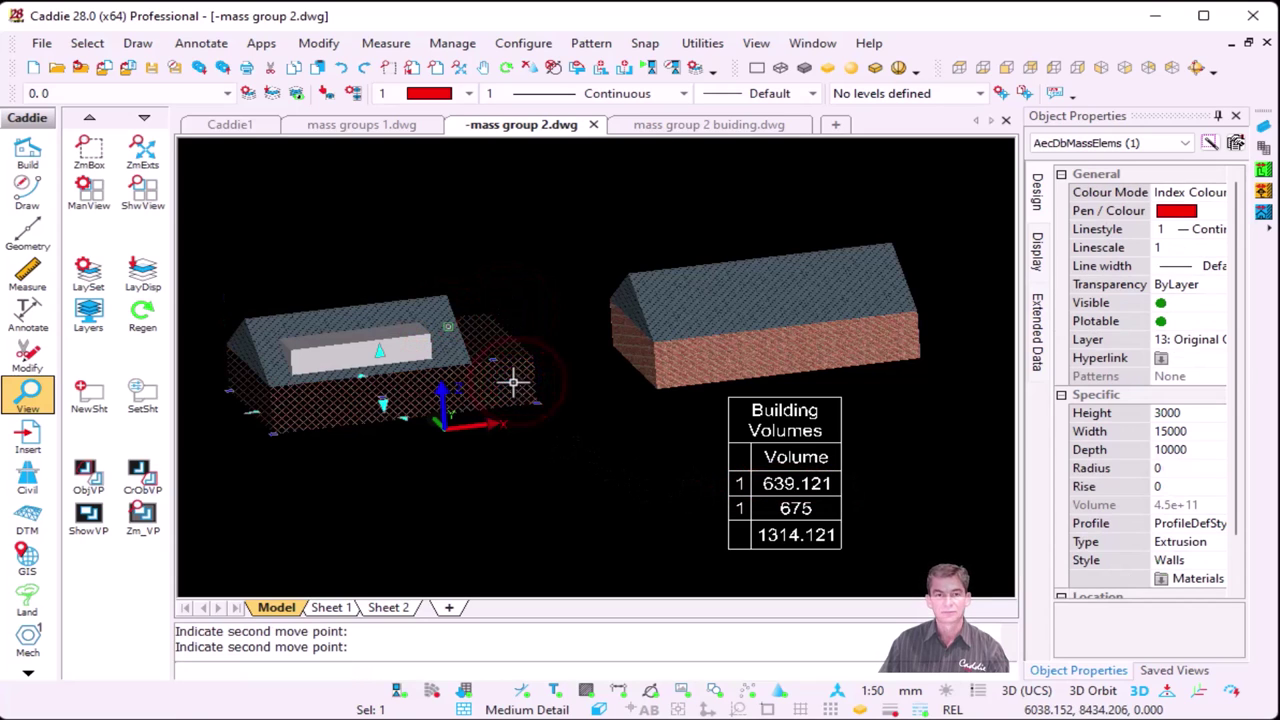
click(456, 389)
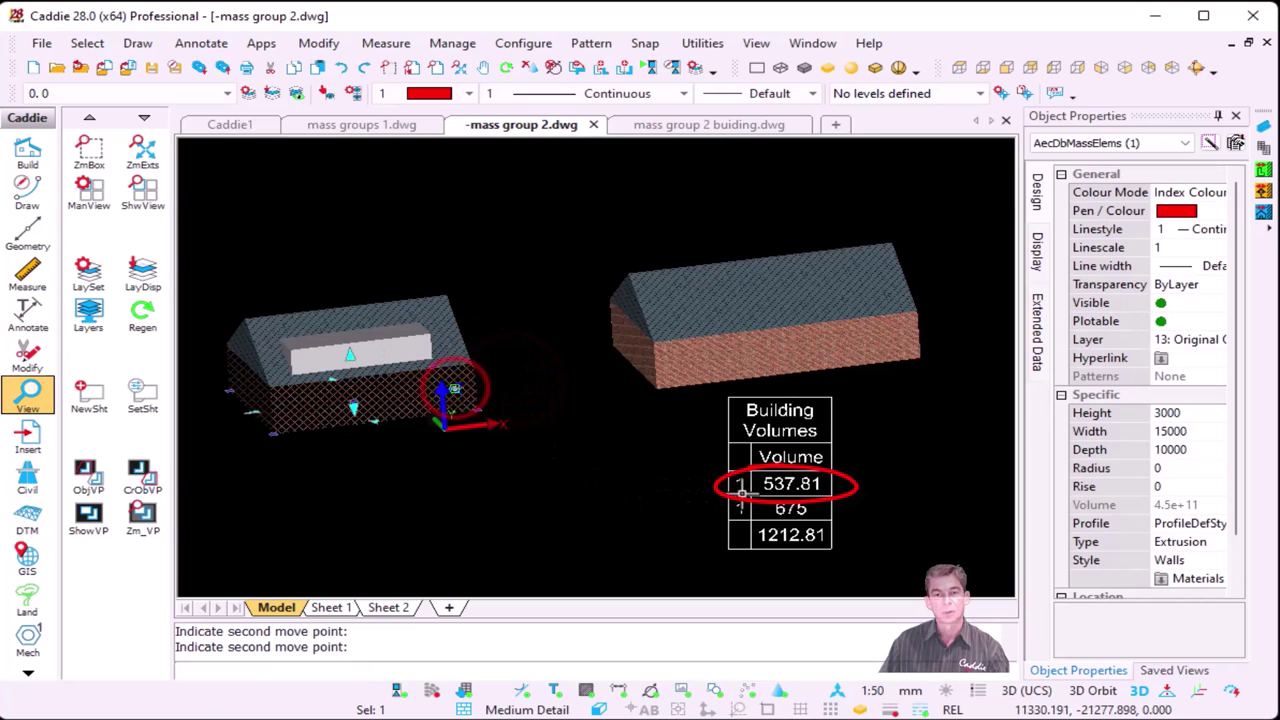
key(Escape)
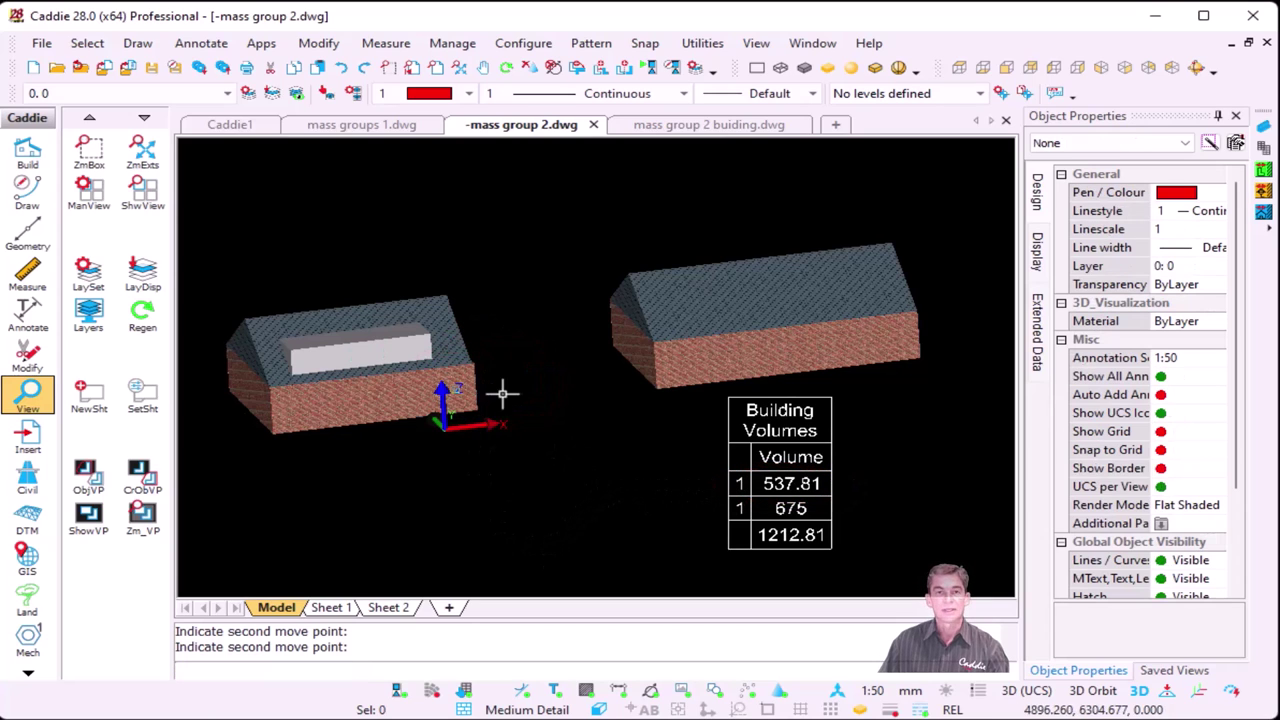
click(709, 124)
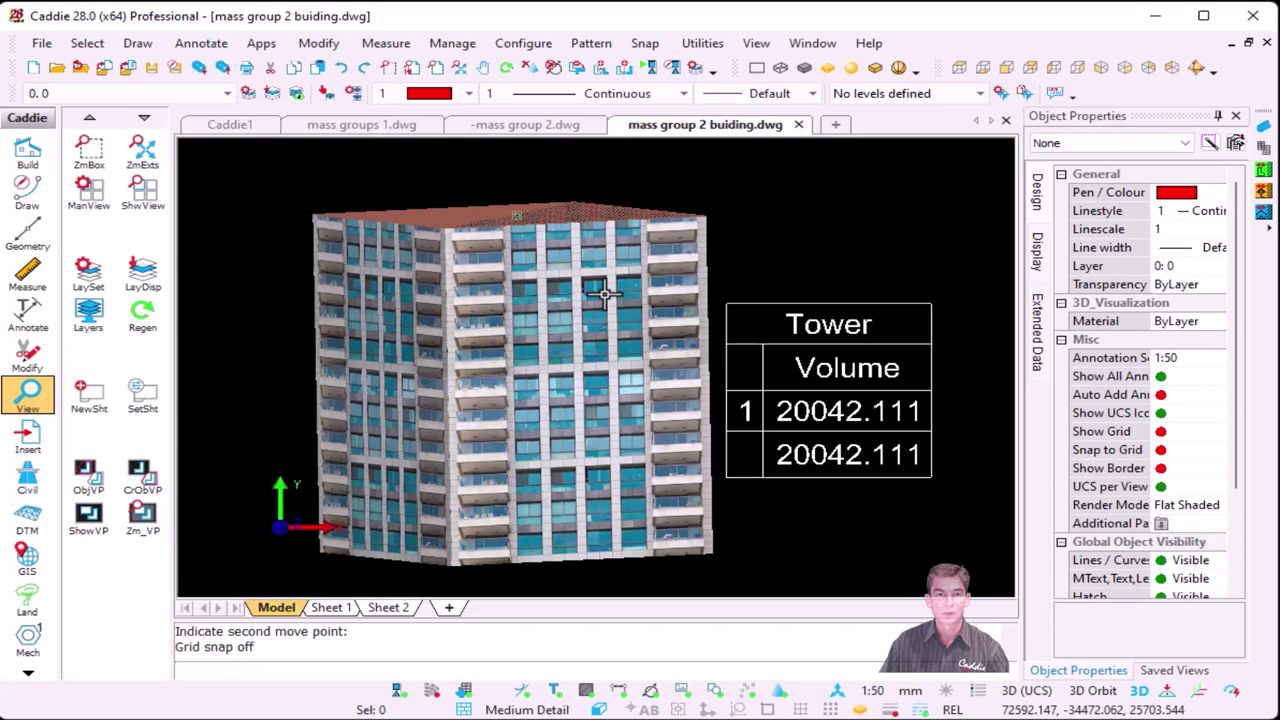
- Drag the tower's top height grip down and back up, bringing its Volume to 21500.659
click(528, 420)
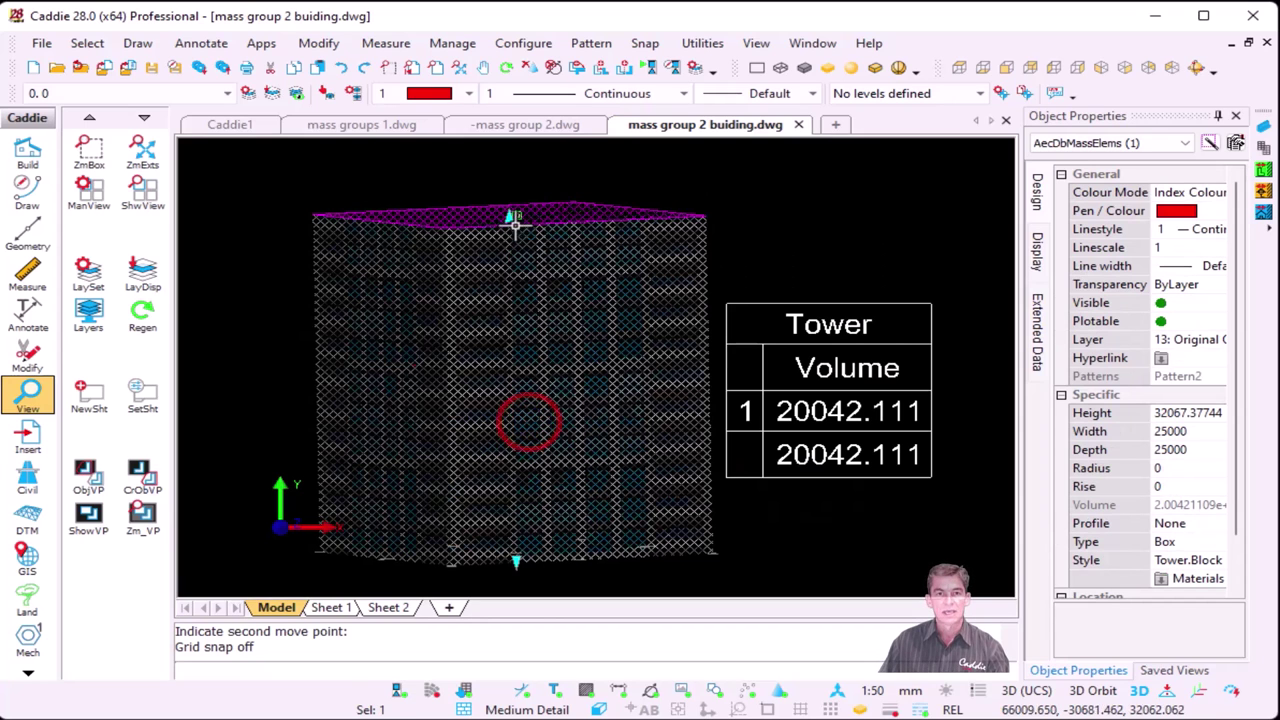
click(512, 217)
click(506, 301)
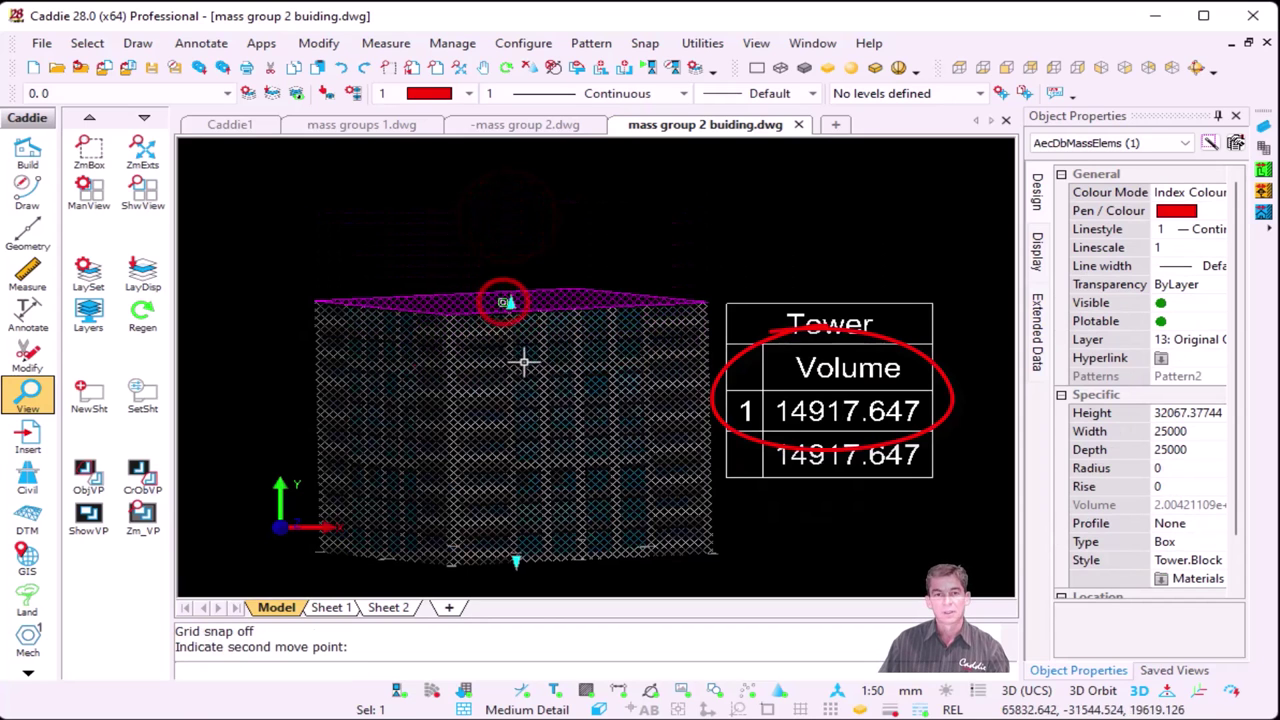
click(508, 301)
click(508, 190)
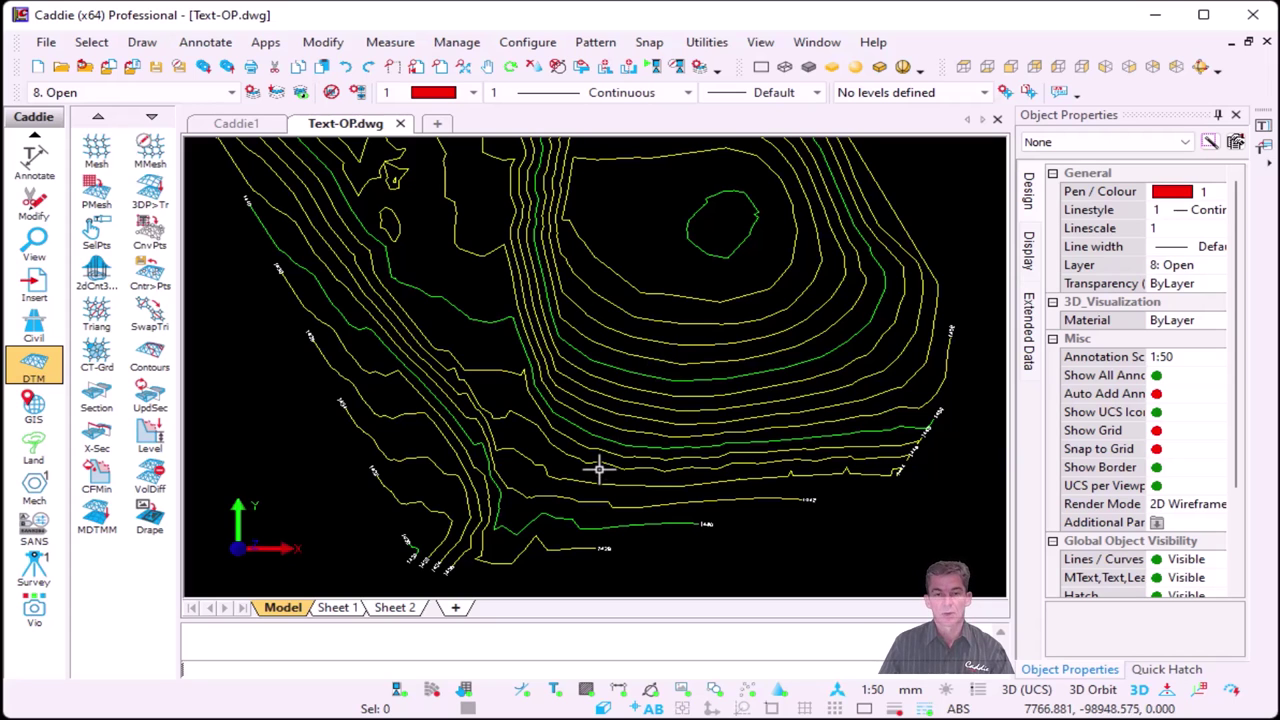
- Inspect the contour drawing, picking the 1436 contour label, then clear the selection
middle_drag(597, 463, 634, 352)
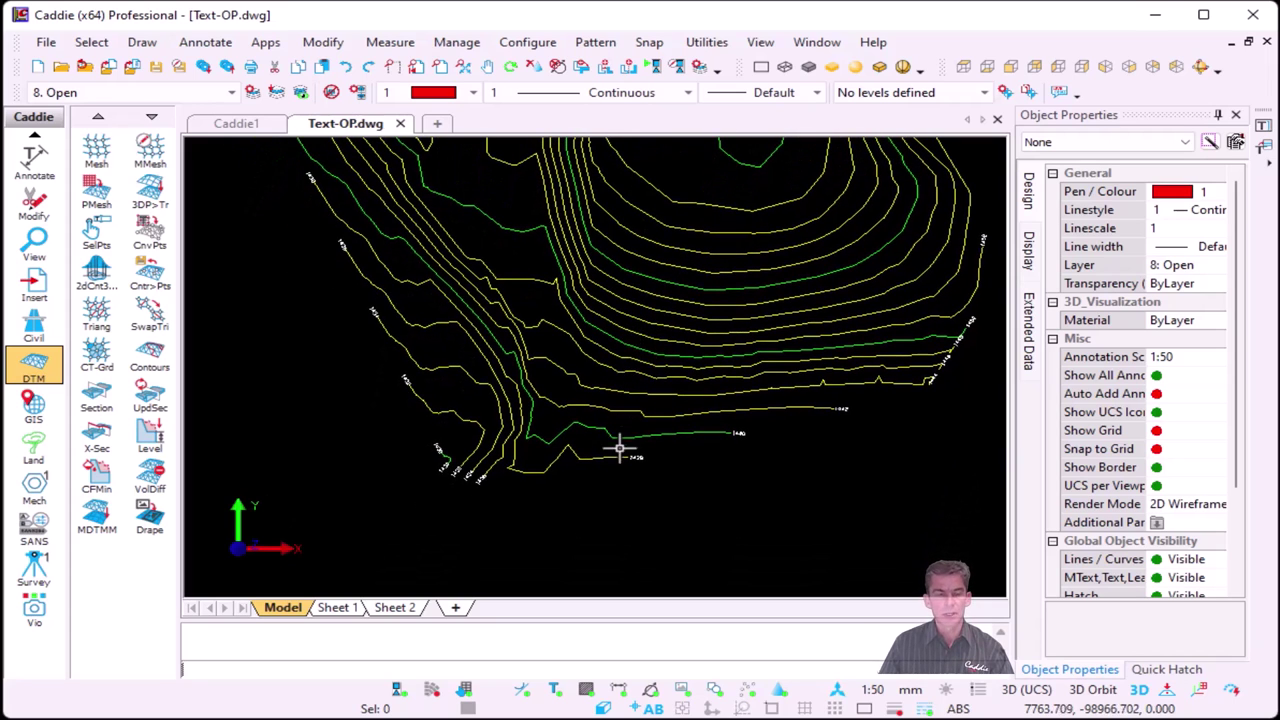
scroll(440, 495, up, 4)
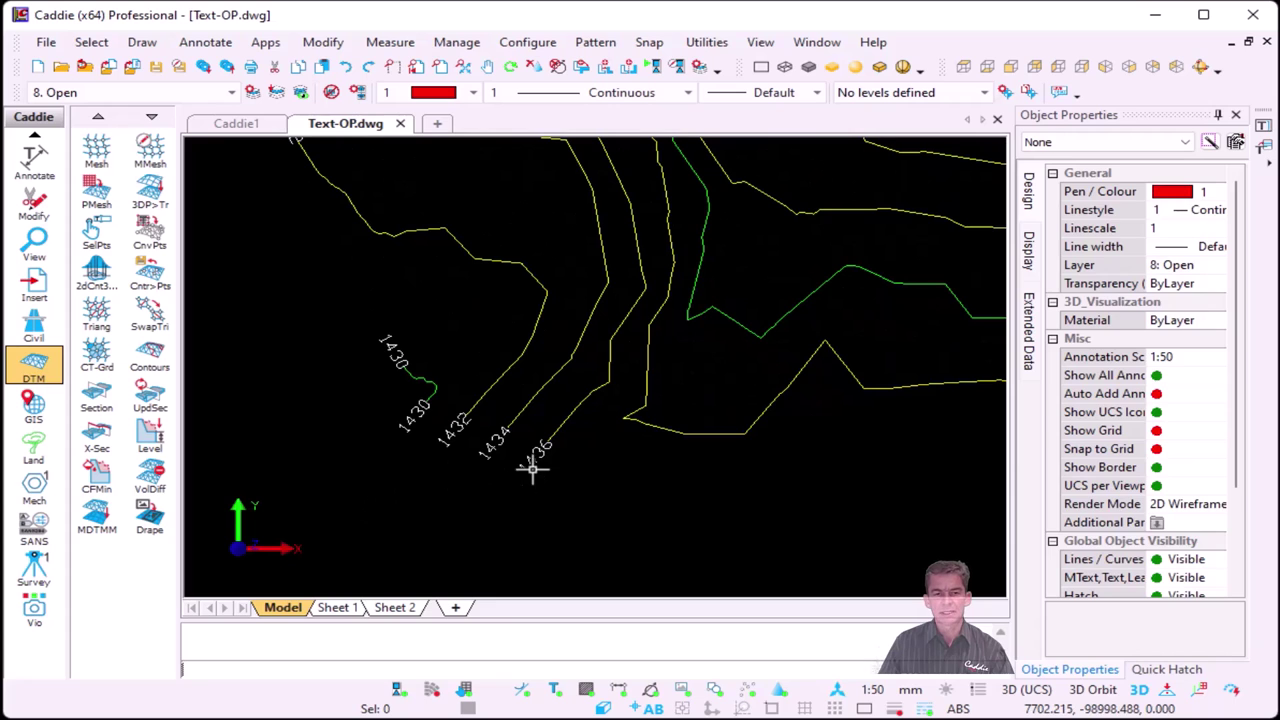
click(531, 466)
middle_drag(734, 509, 541, 495)
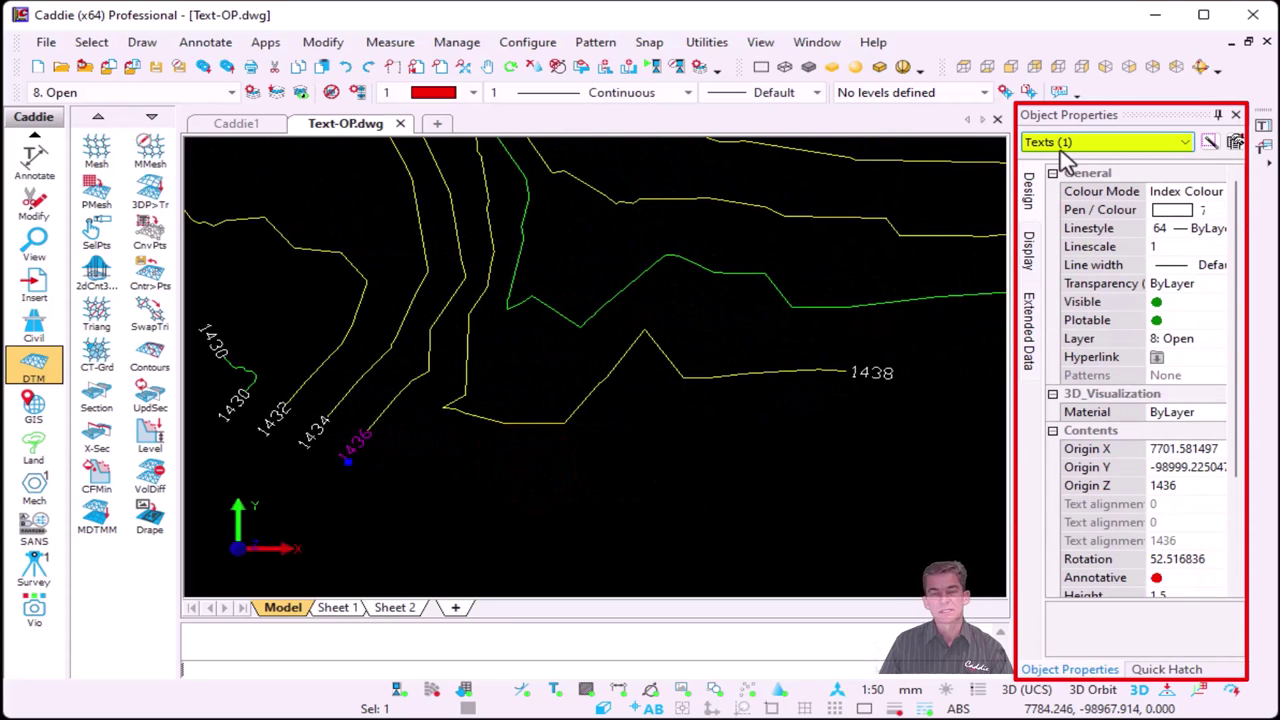
scroll(657, 349, down, 5)
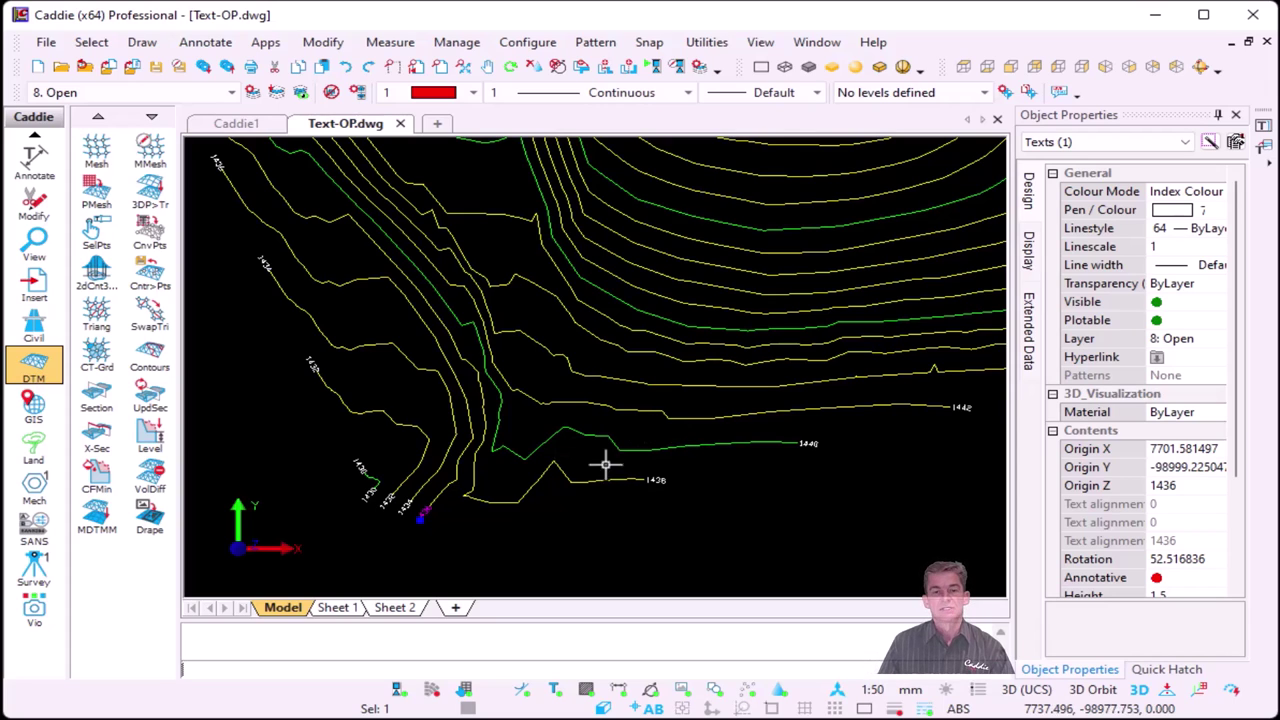
key(Escape)
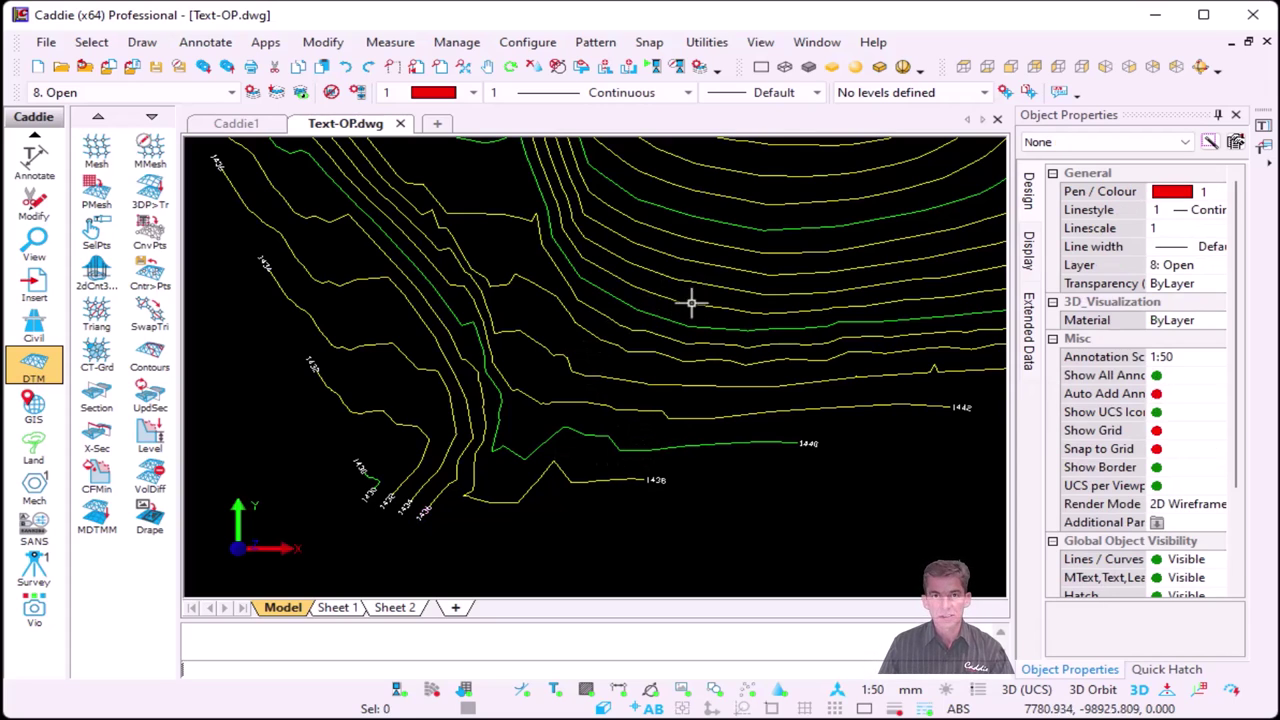
scroll(683, 317, down, 4)
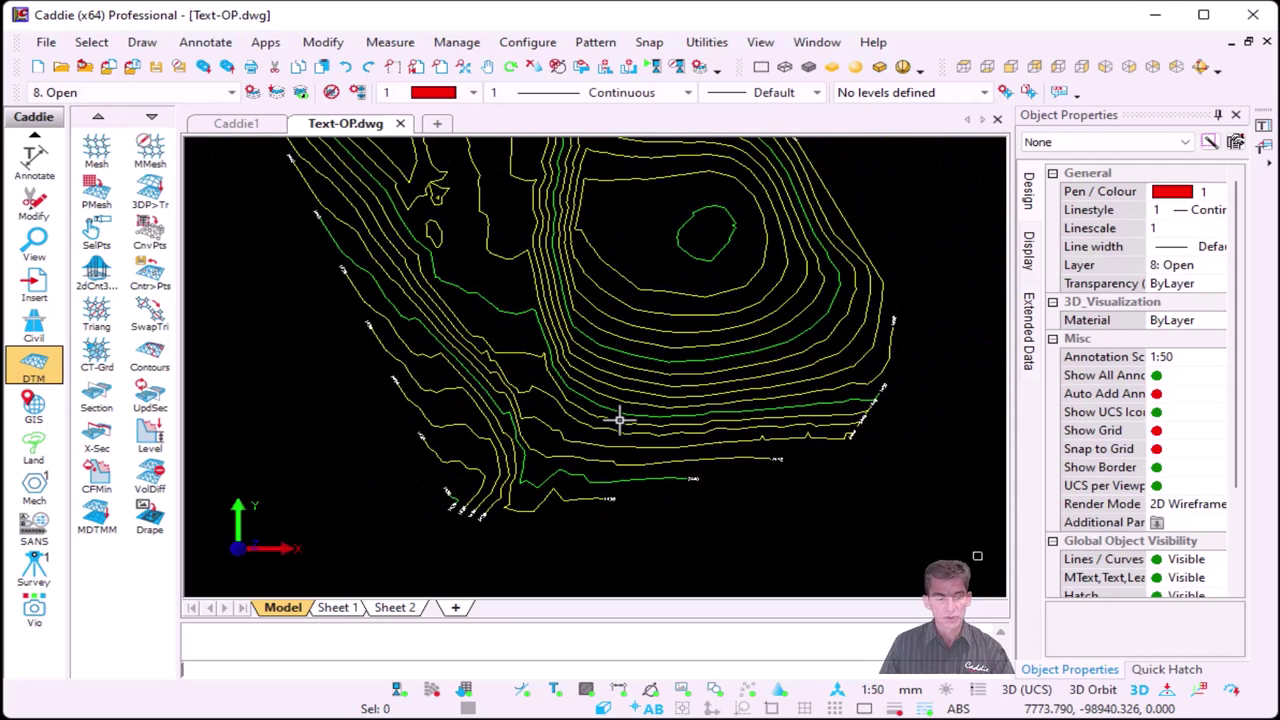
- Select everything, narrow the selection to the 30 texts, and set their height to 2.5
key(ctrl+a)
click(1075, 142)
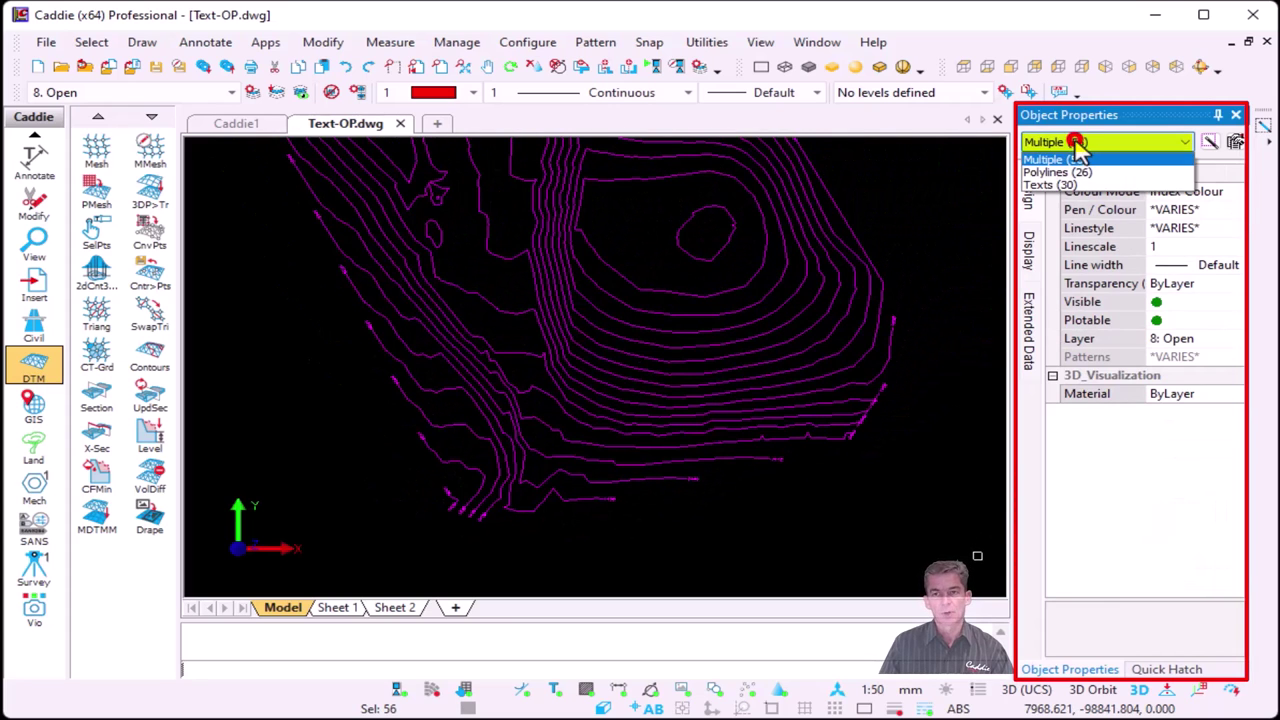
click(1068, 185)
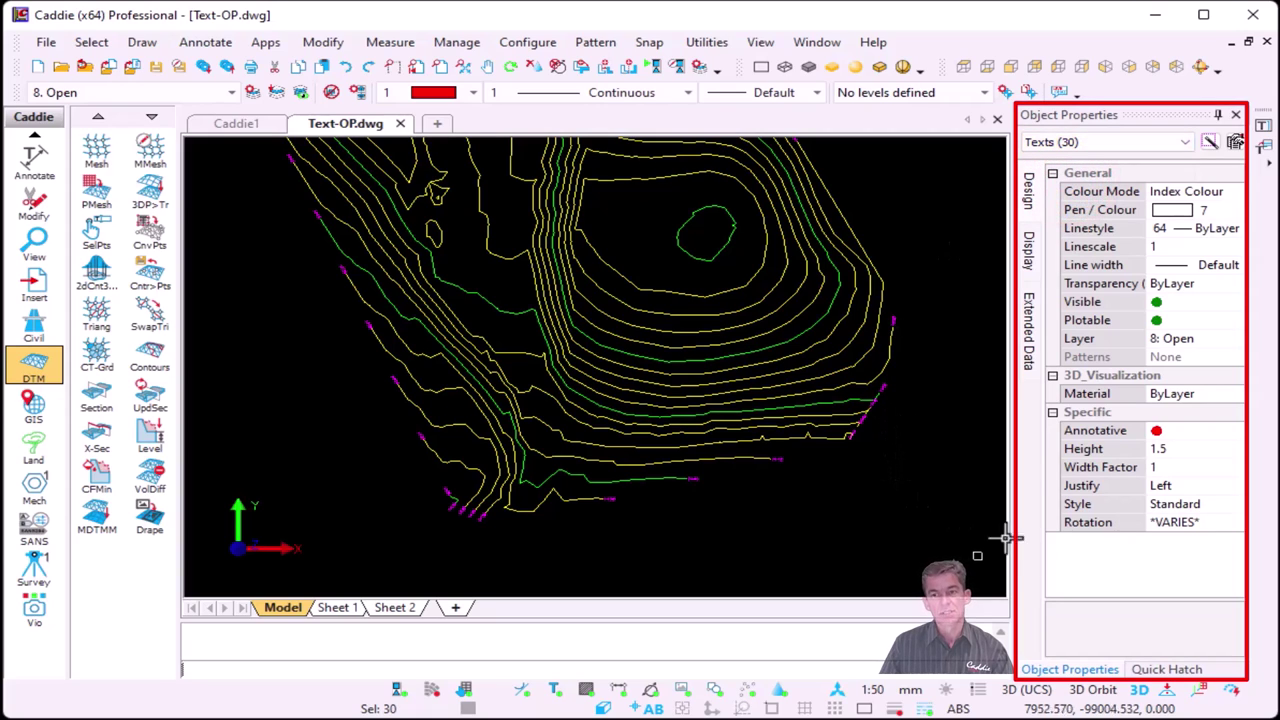
click(1180, 449)
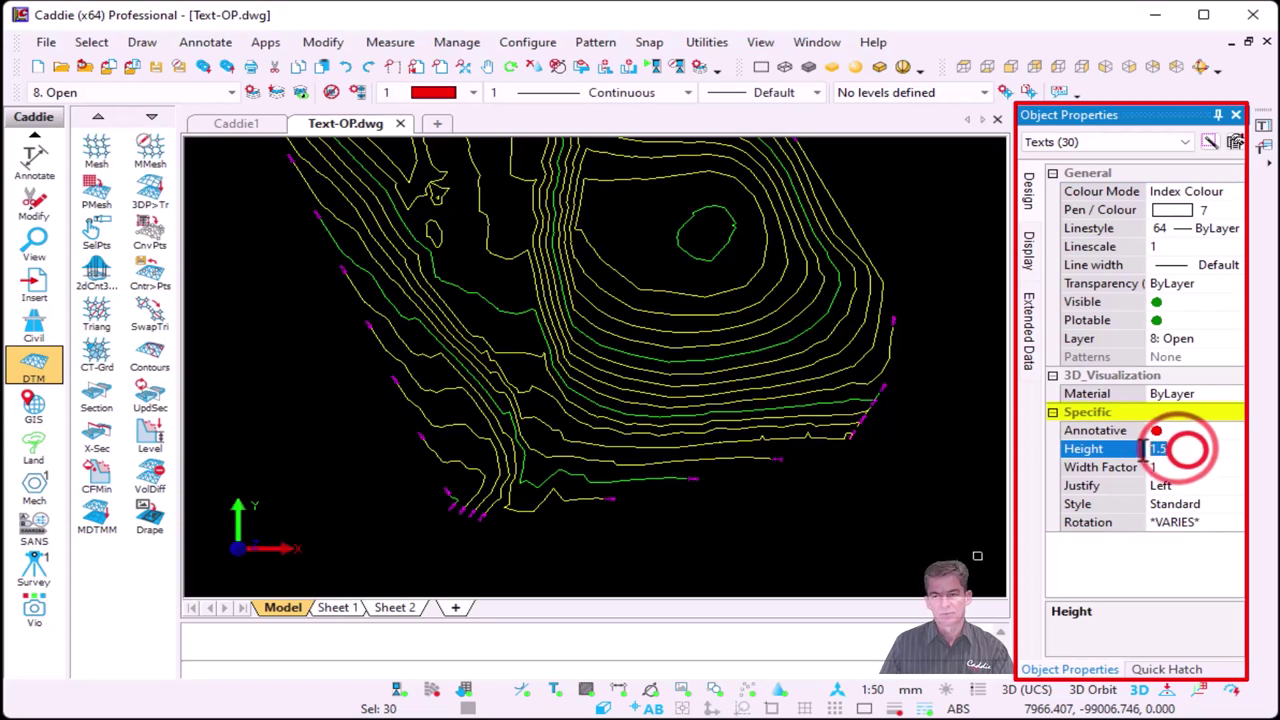
text(2.)
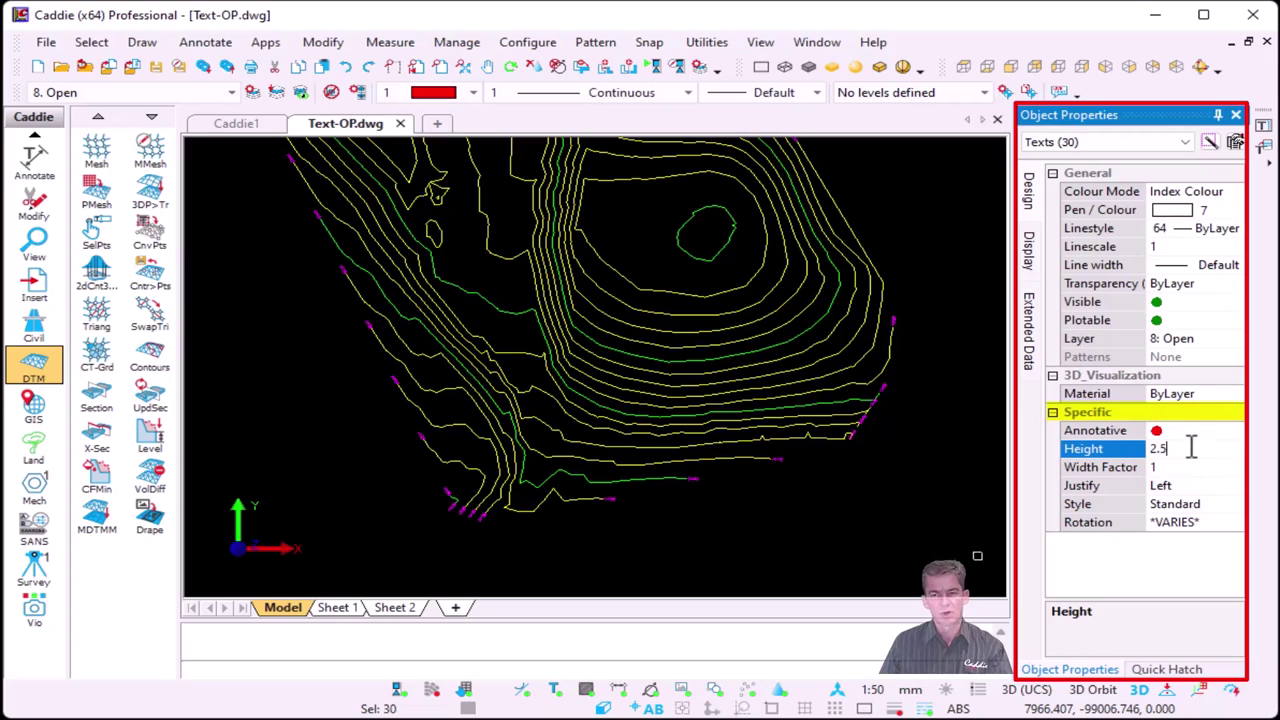
text(5)
key(Return)
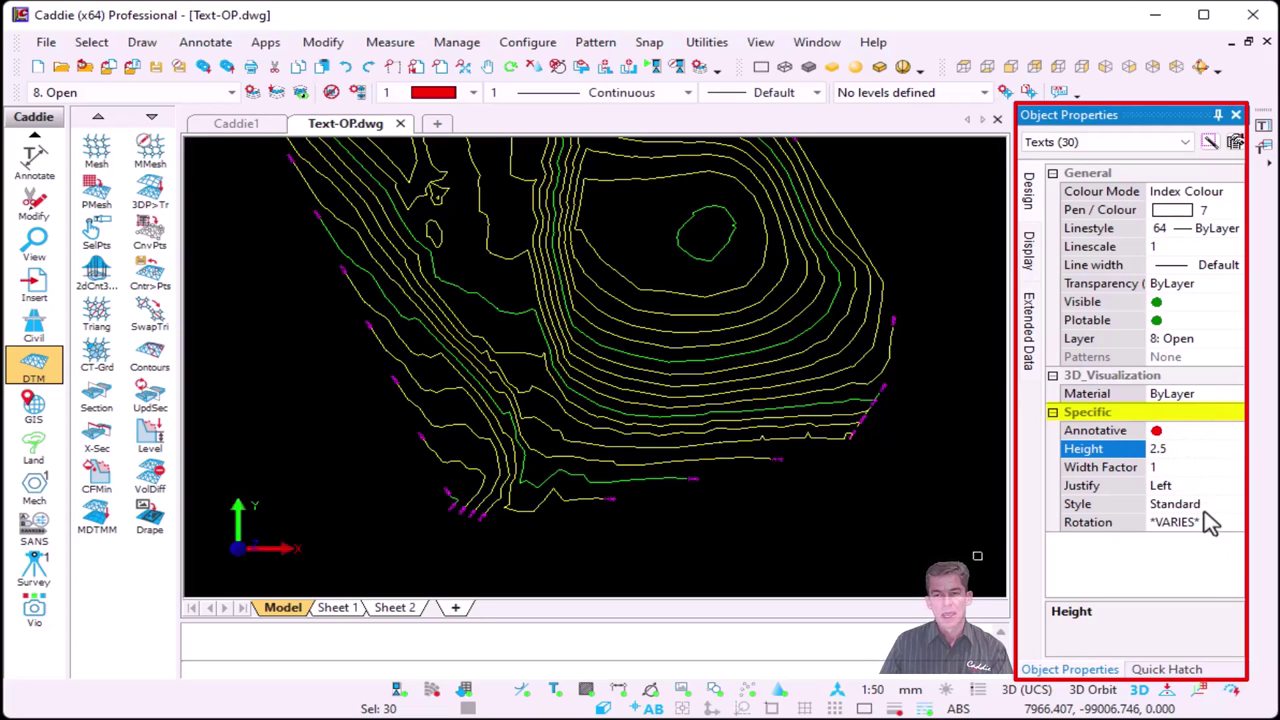
- Deselect the labels and zoom in to inspect the enlarged 2.5-high contour labels
click(1205, 506)
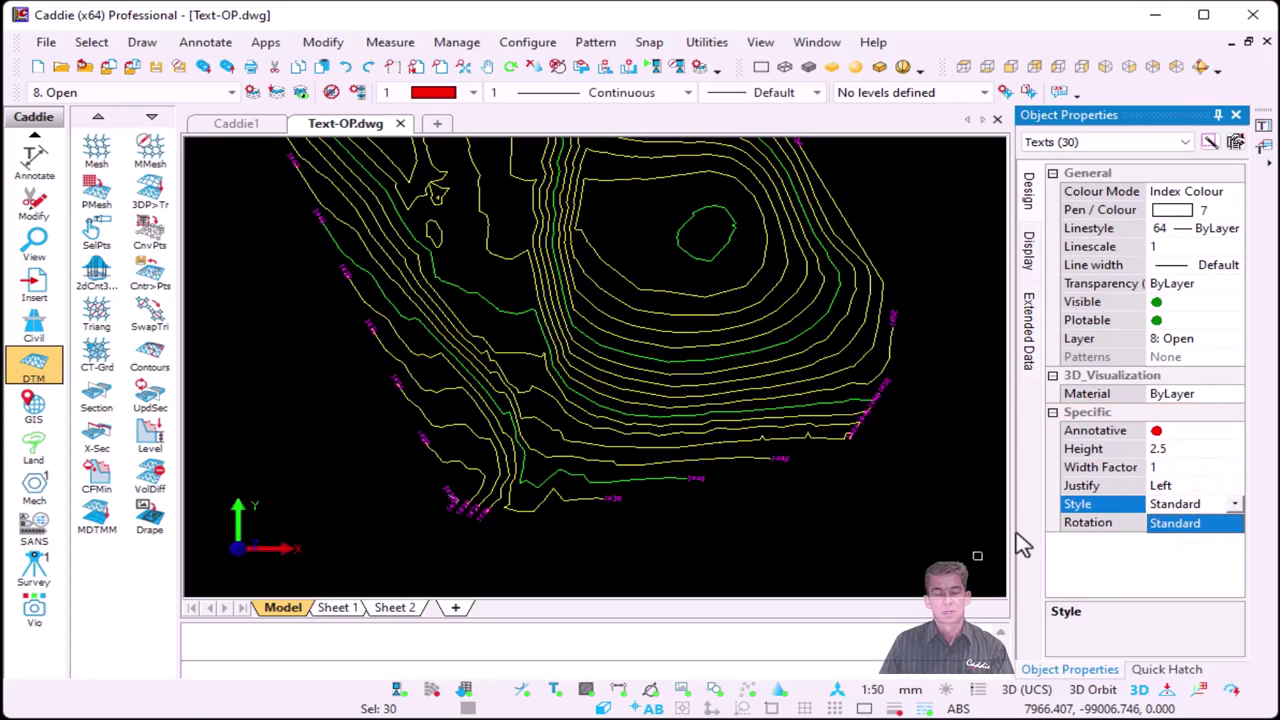
click(851, 531)
right_click(851, 533)
scroll(683, 484, up, 2)
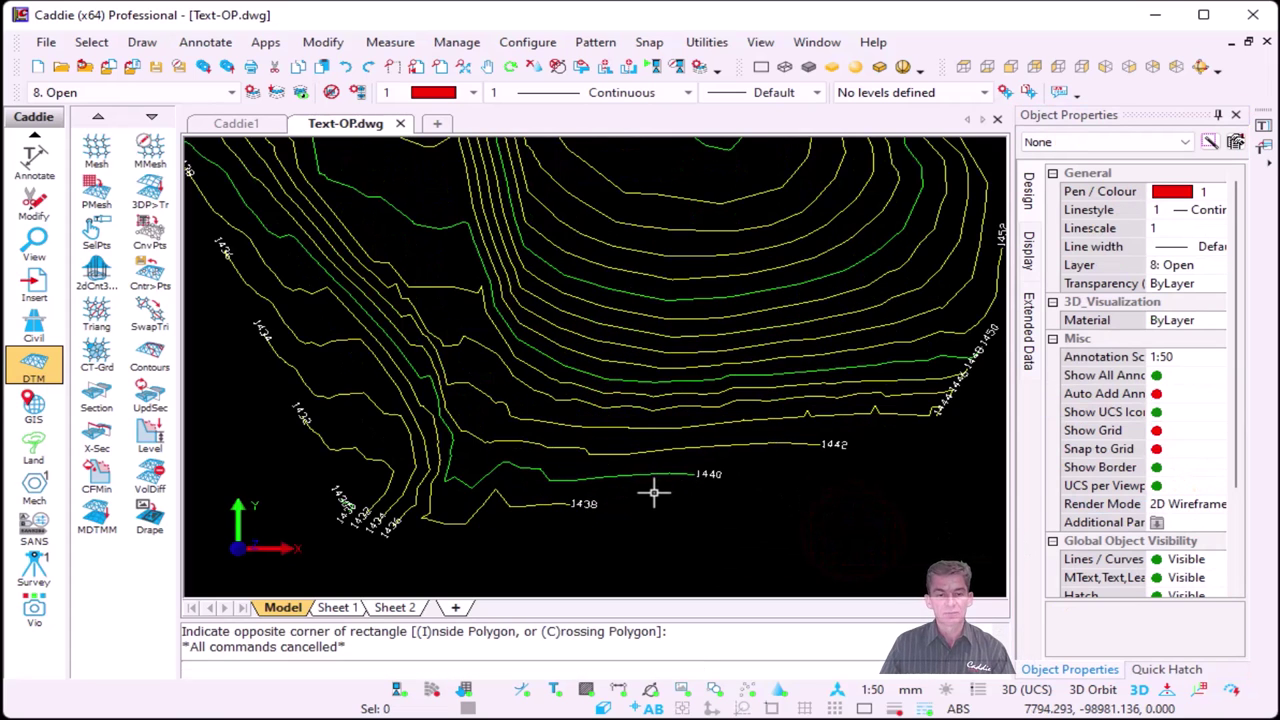
middle_drag(651, 491, 655, 444)
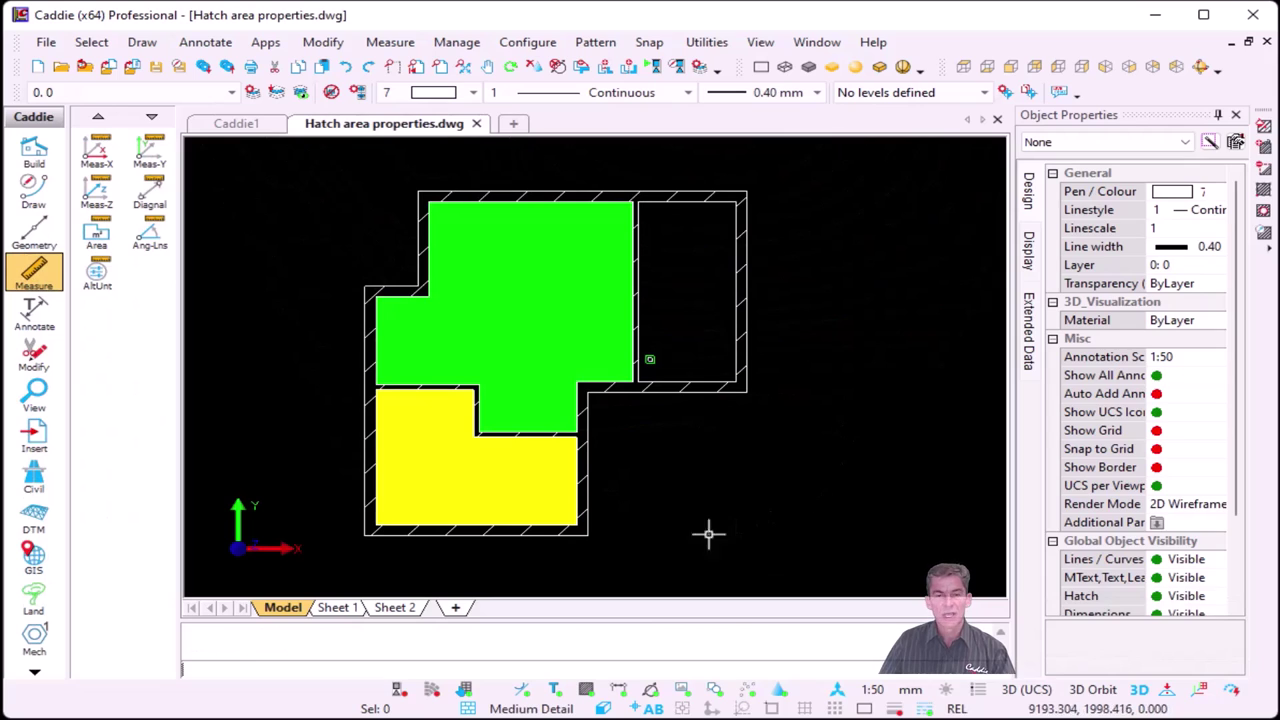
- Select the green hatch, check its Area value in Object Properties, then deselect it
click(592, 317)
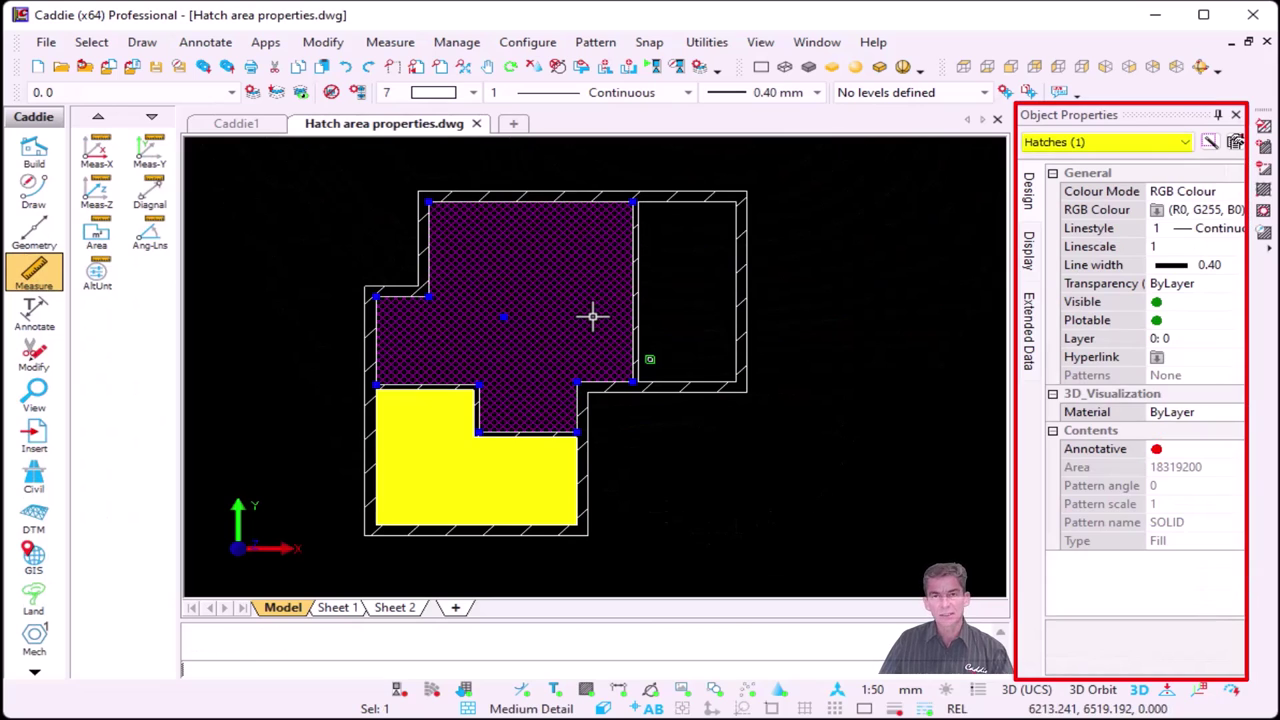
click(1222, 478)
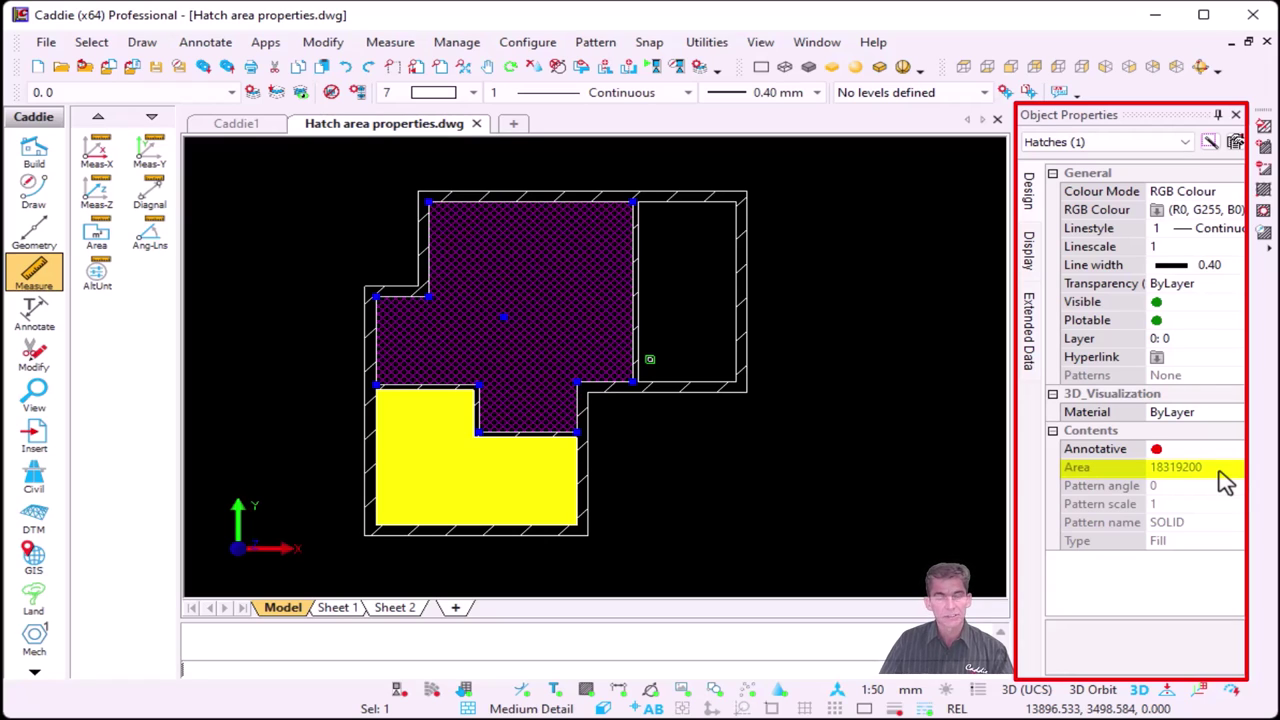
click(894, 509)
right_click(853, 518)
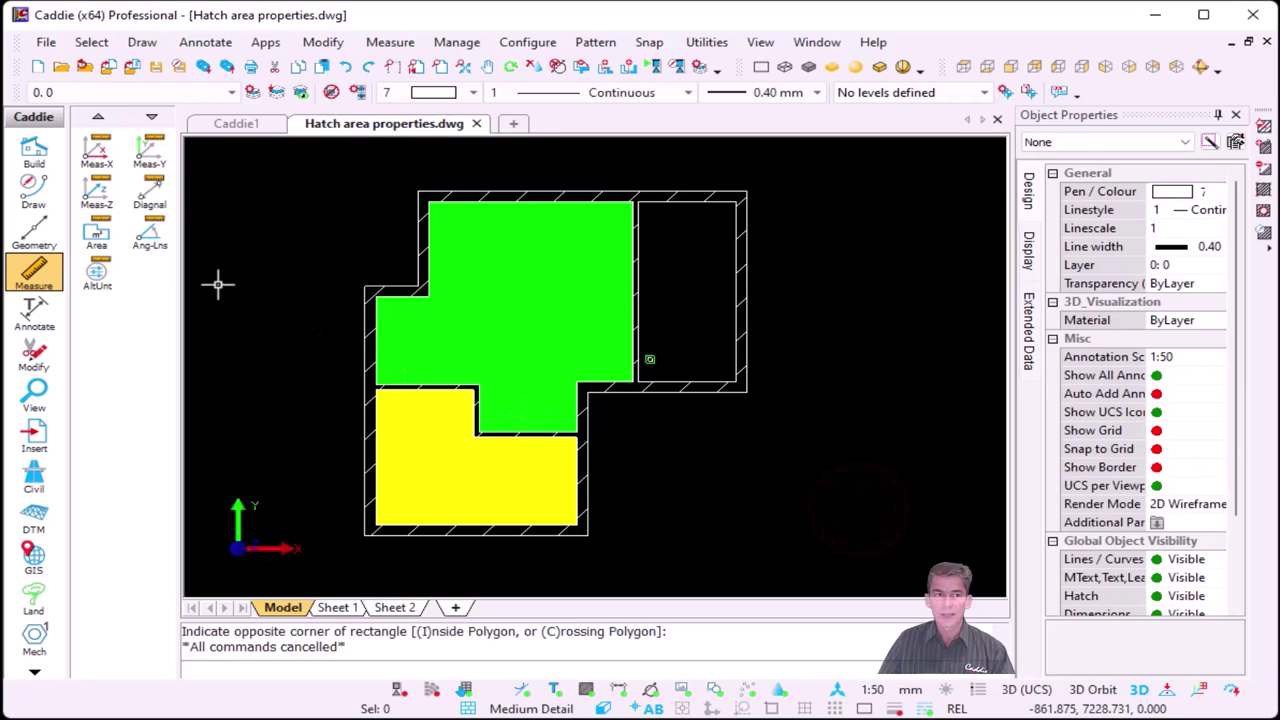
- Set alternative units to Meters and measure the empty room's inside area: 6.9363 sq m
click(98, 284)
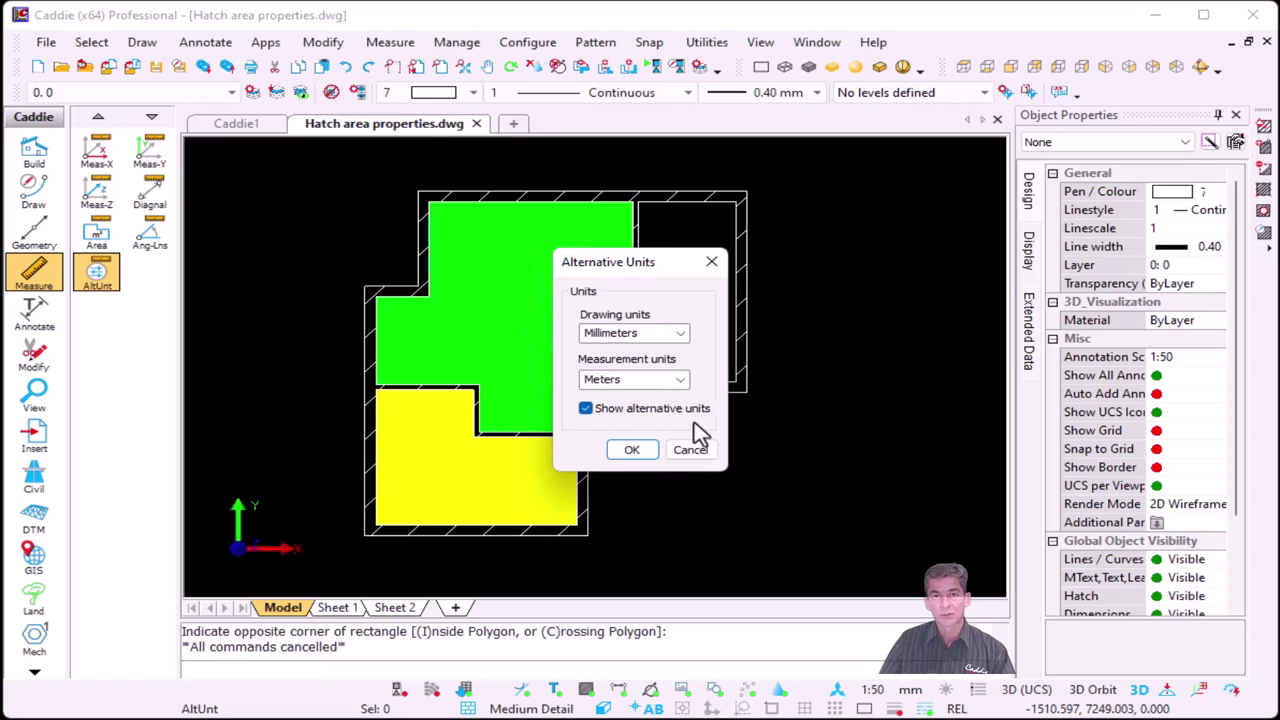
click(640, 451)
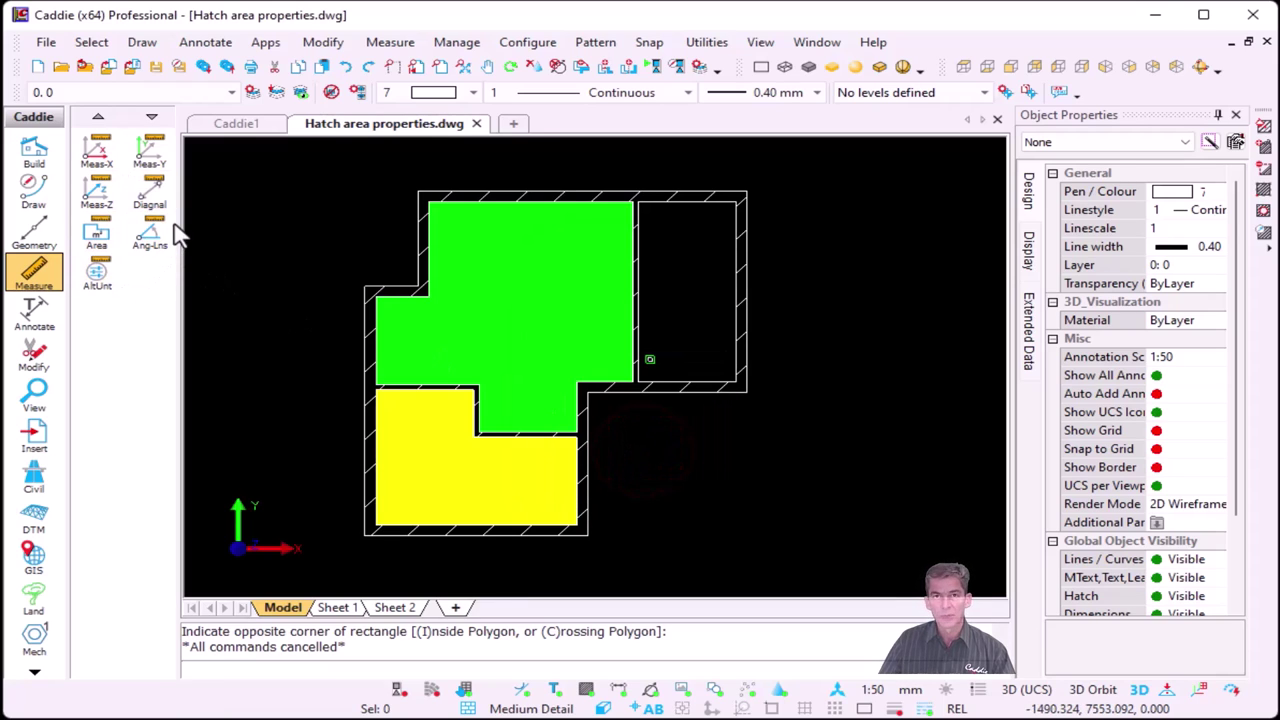
click(97, 232)
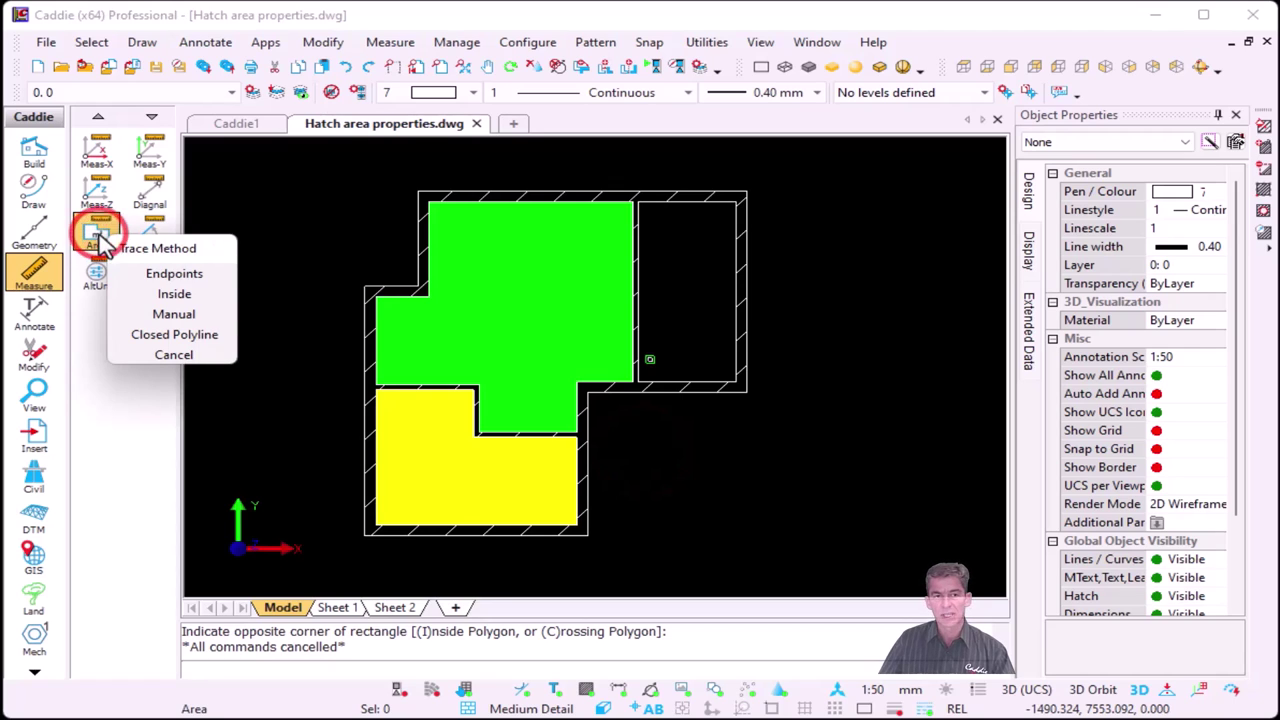
click(188, 293)
click(676, 364)
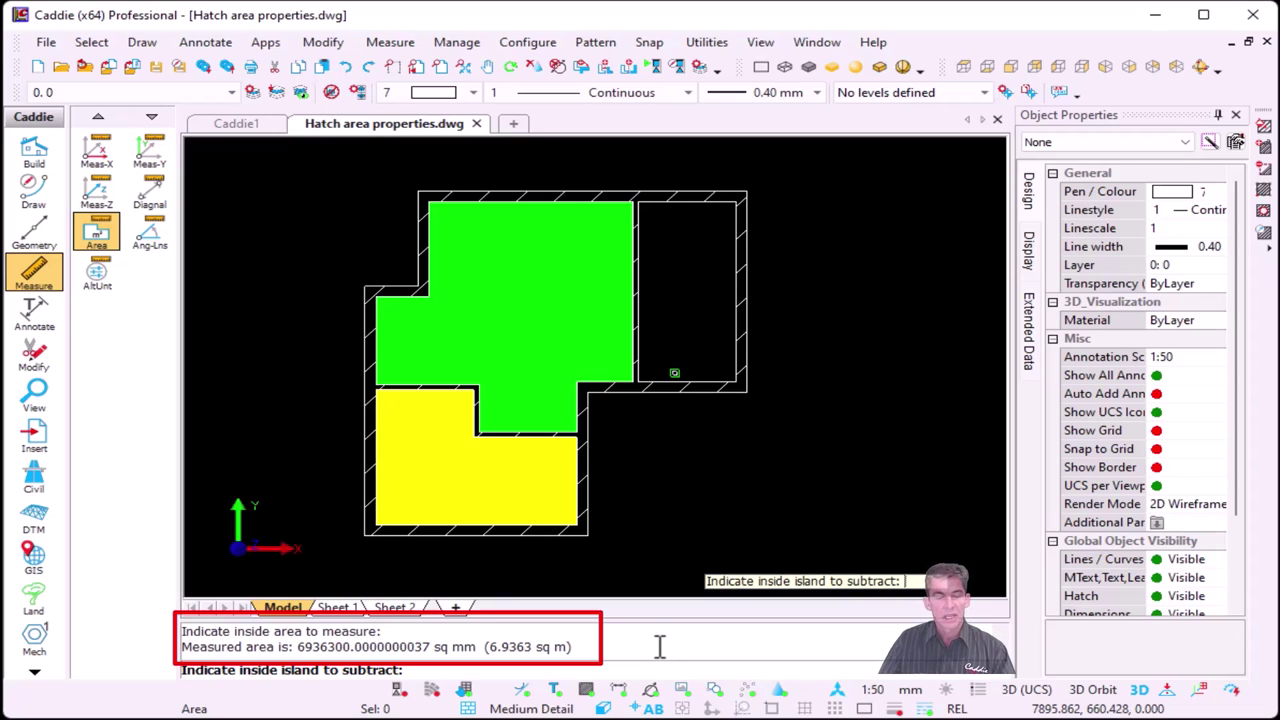
key(Escape)
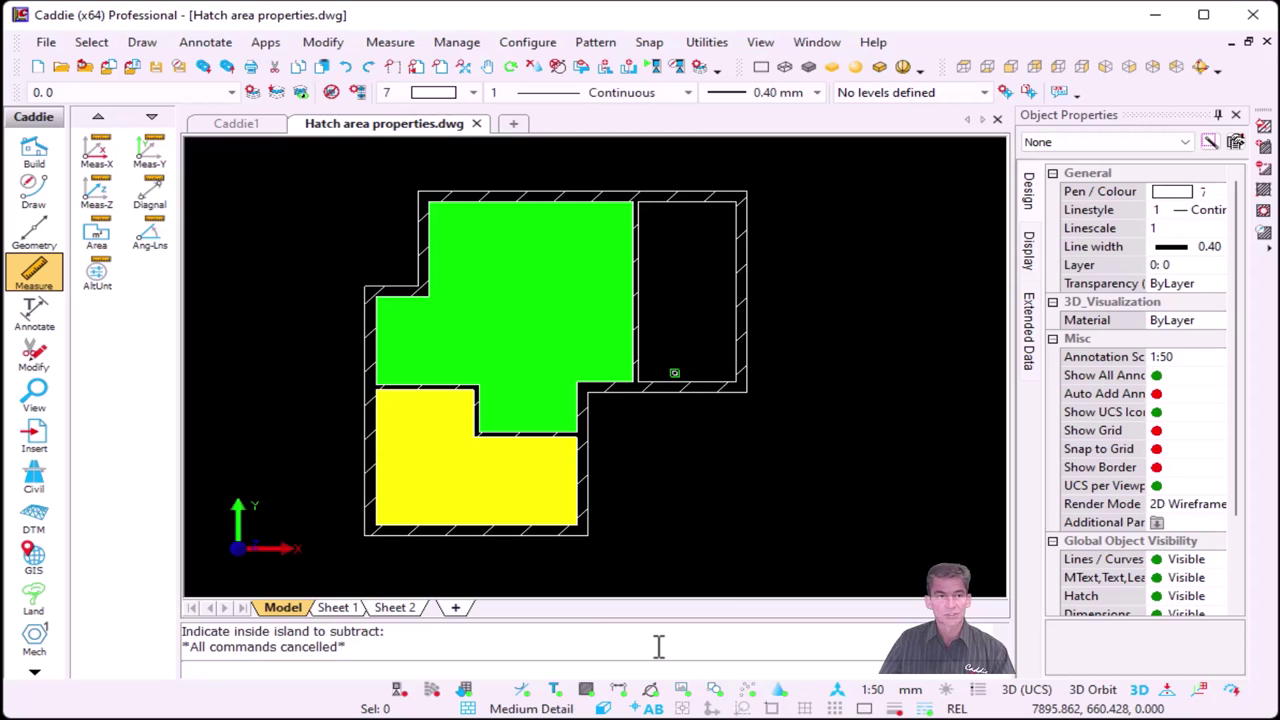
click(34, 188)
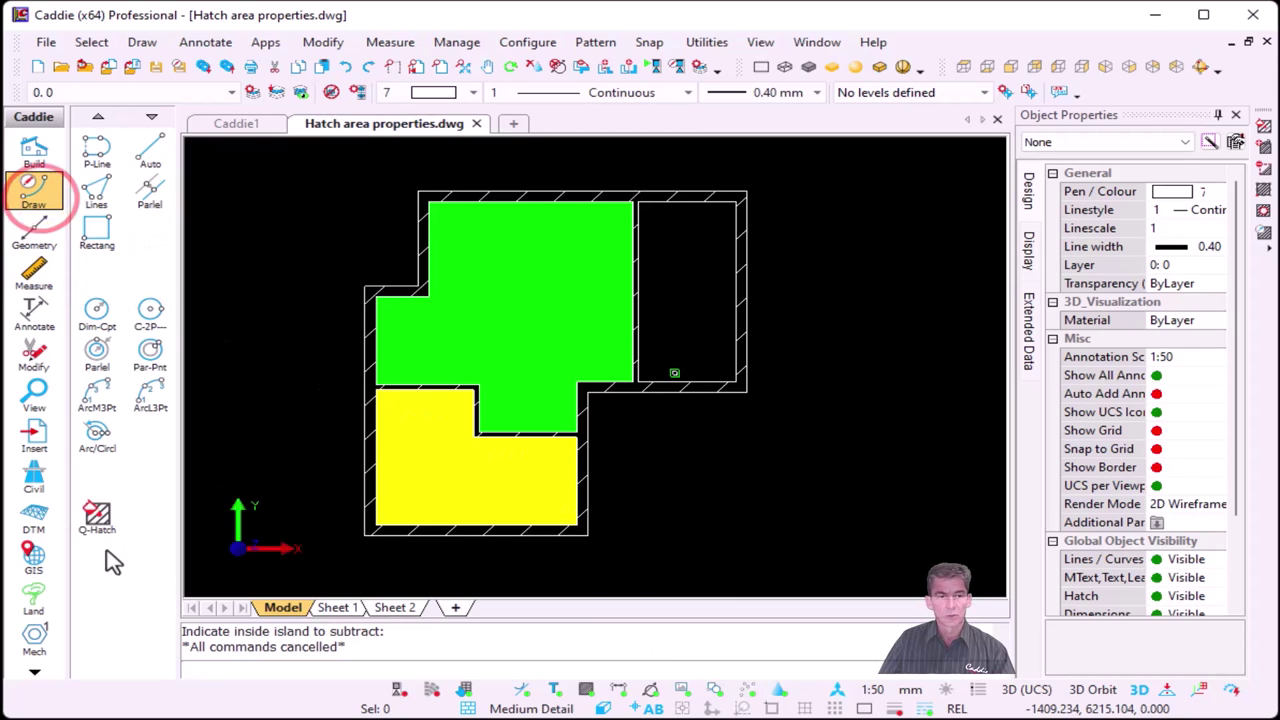
- Q-Hatch the empty right room with the top orange fill
click(97, 515)
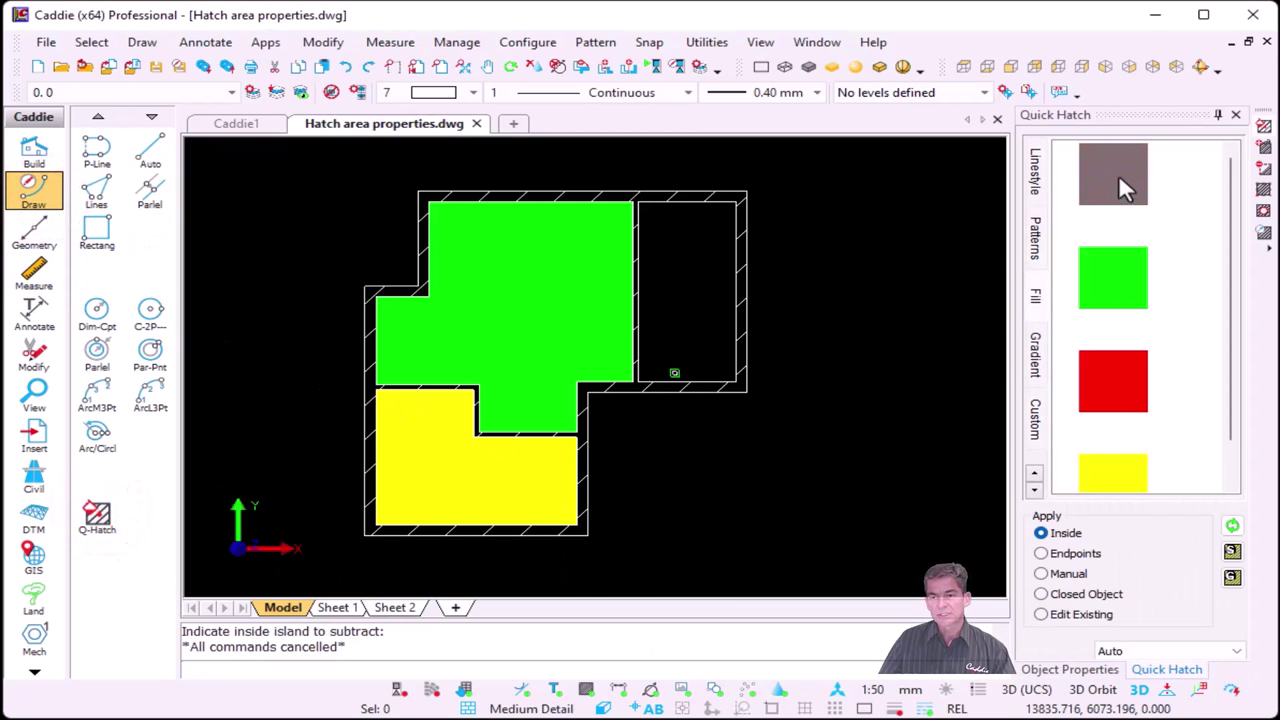
click(1112, 178)
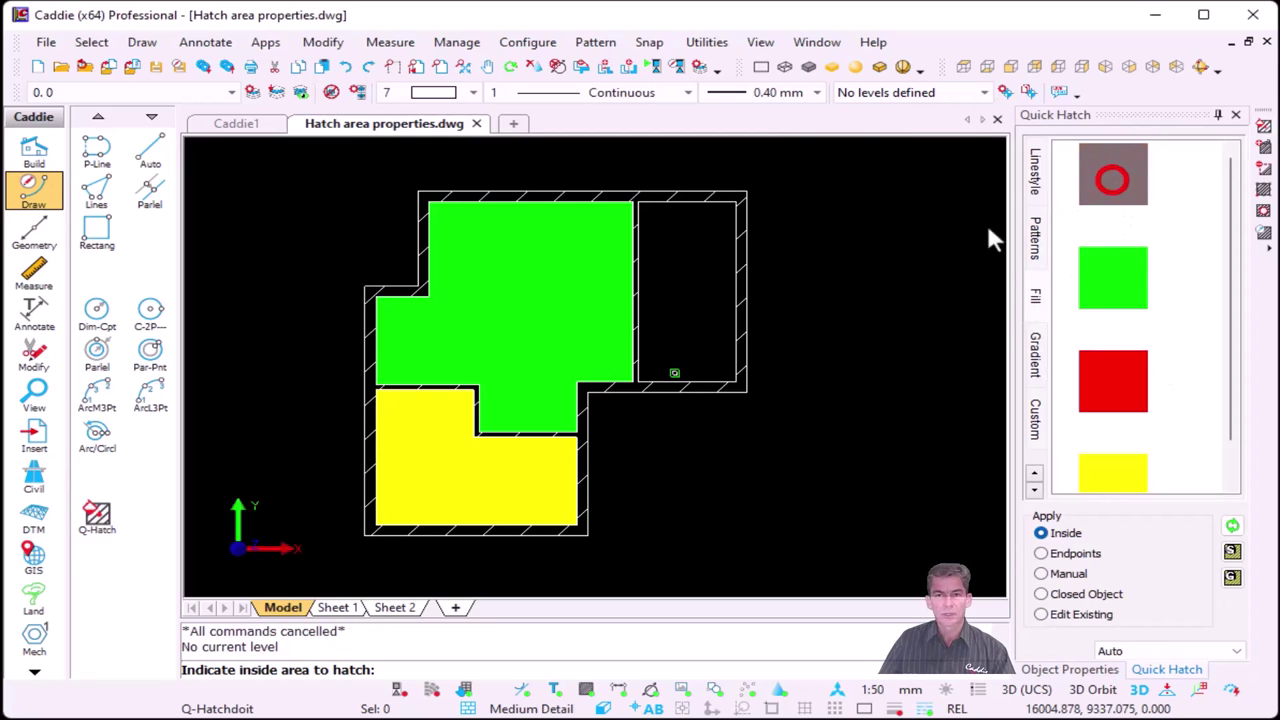
click(662, 371)
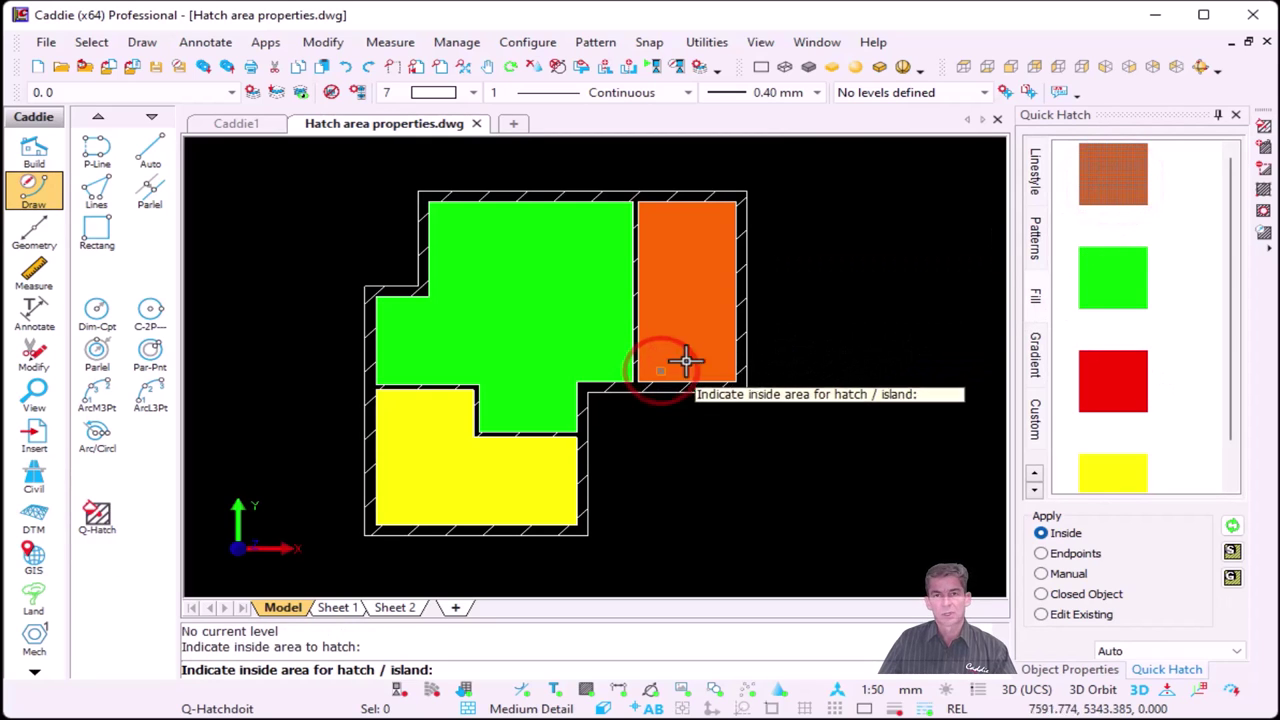
key(Escape)
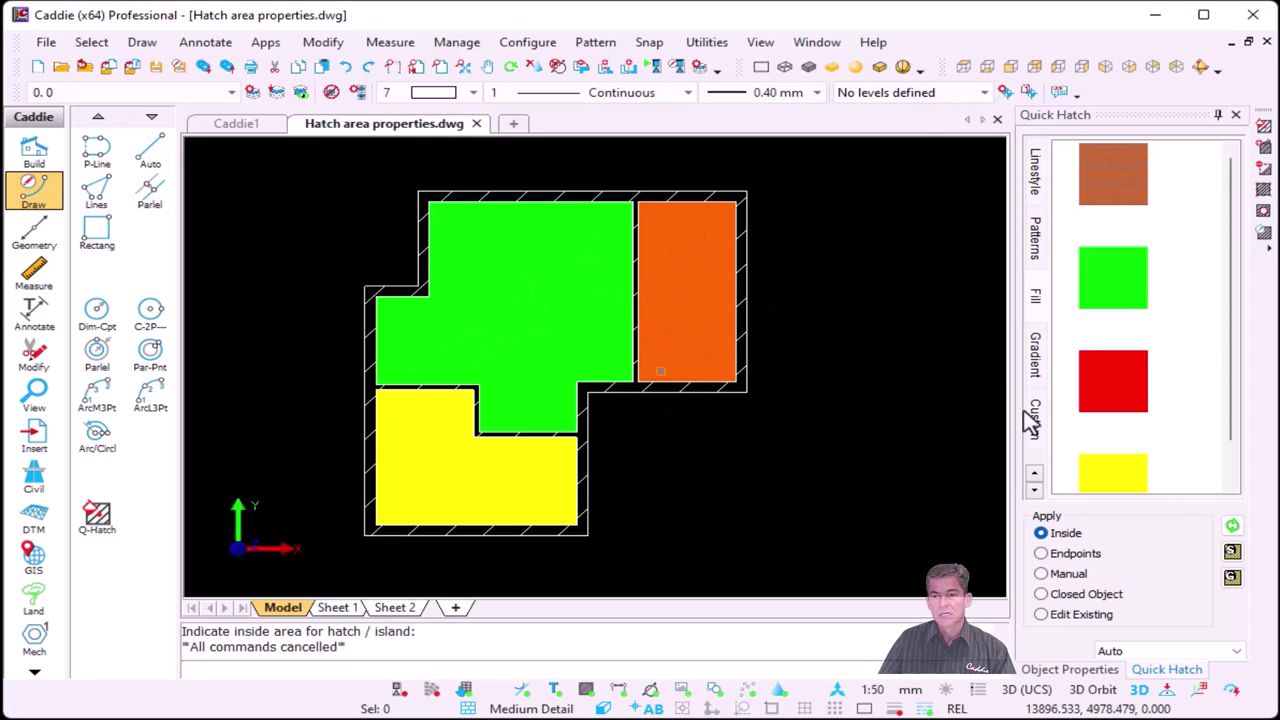
- Read the three hatches' Cumulative Area (34026800), then list Help's Online Learning links
click(1068, 670)
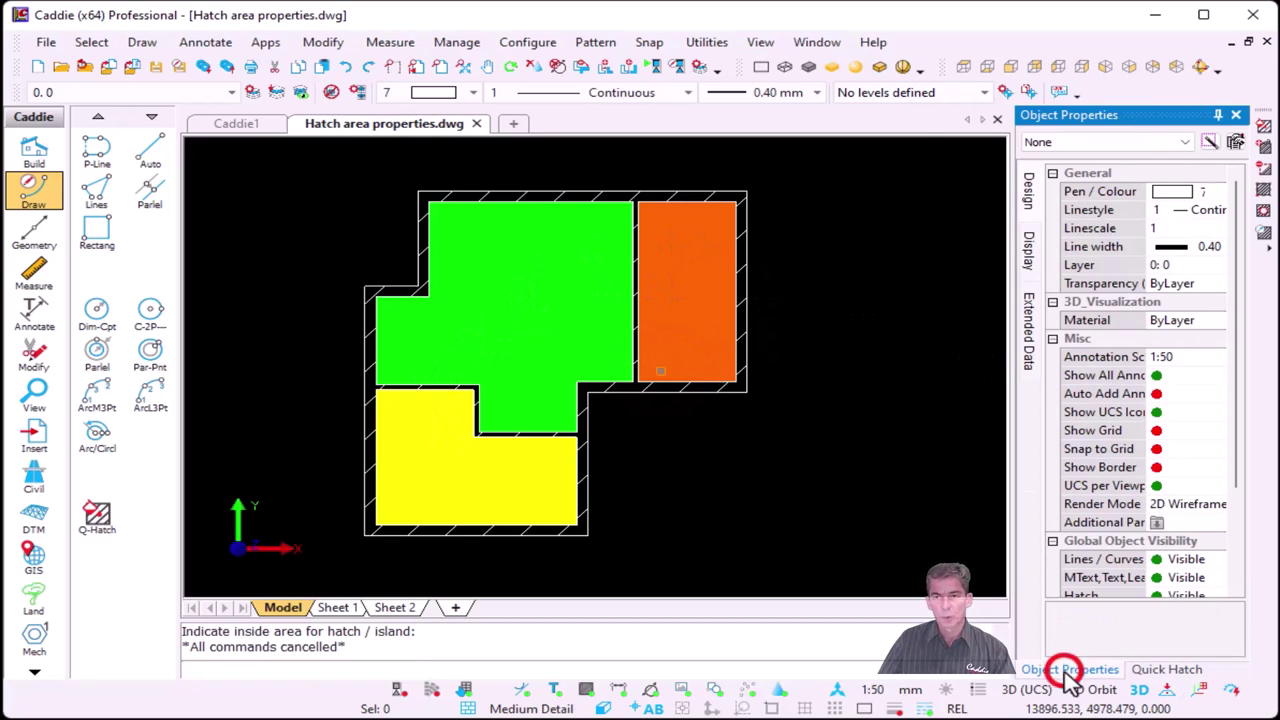
click(453, 487)
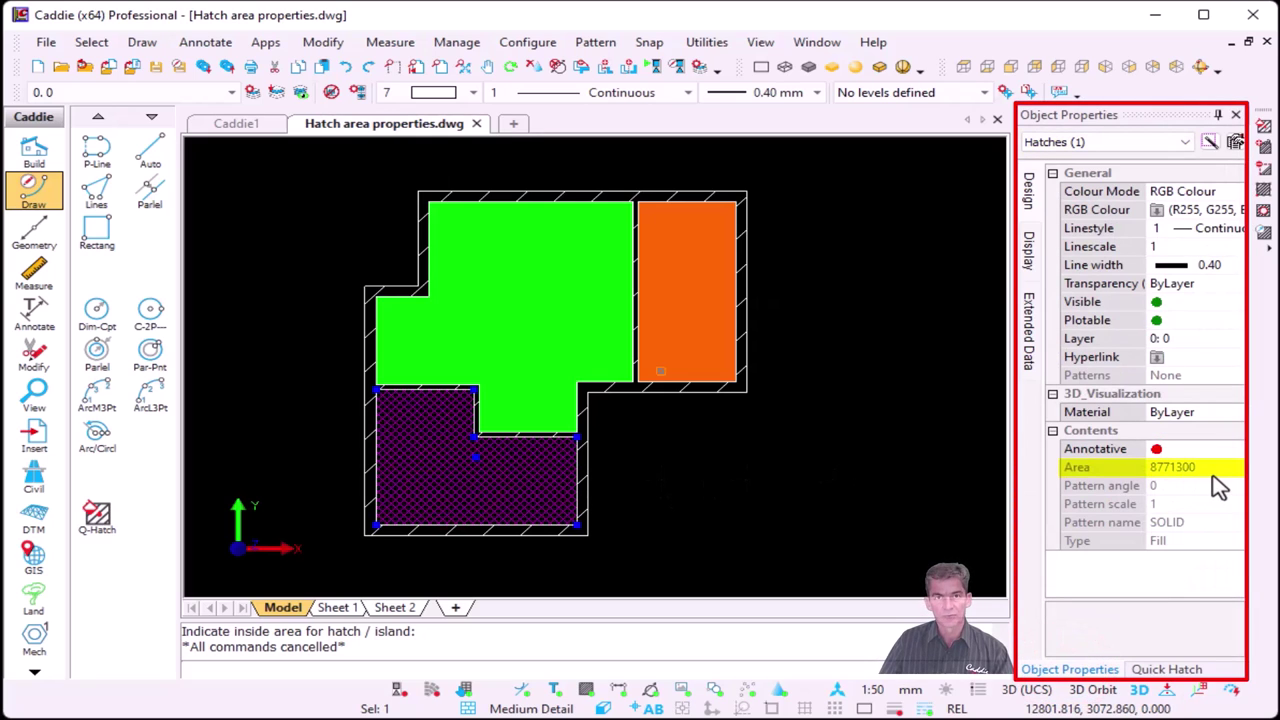
click(533, 310)
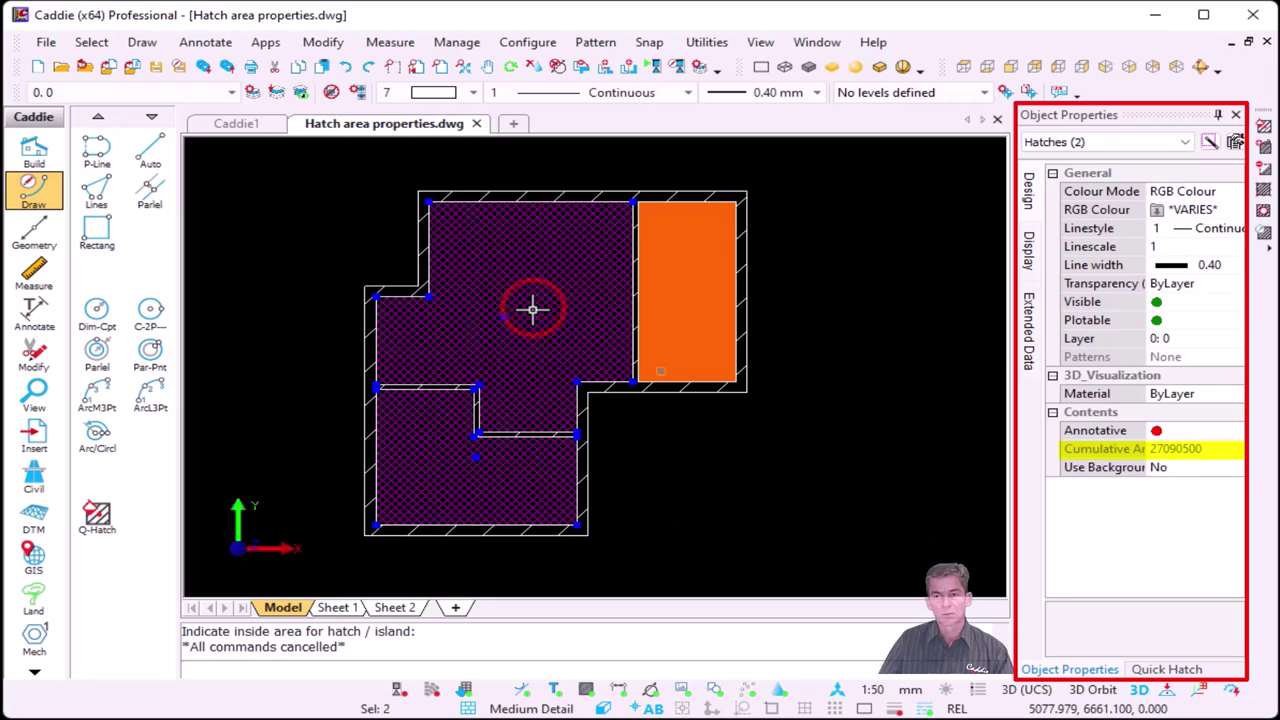
click(694, 299)
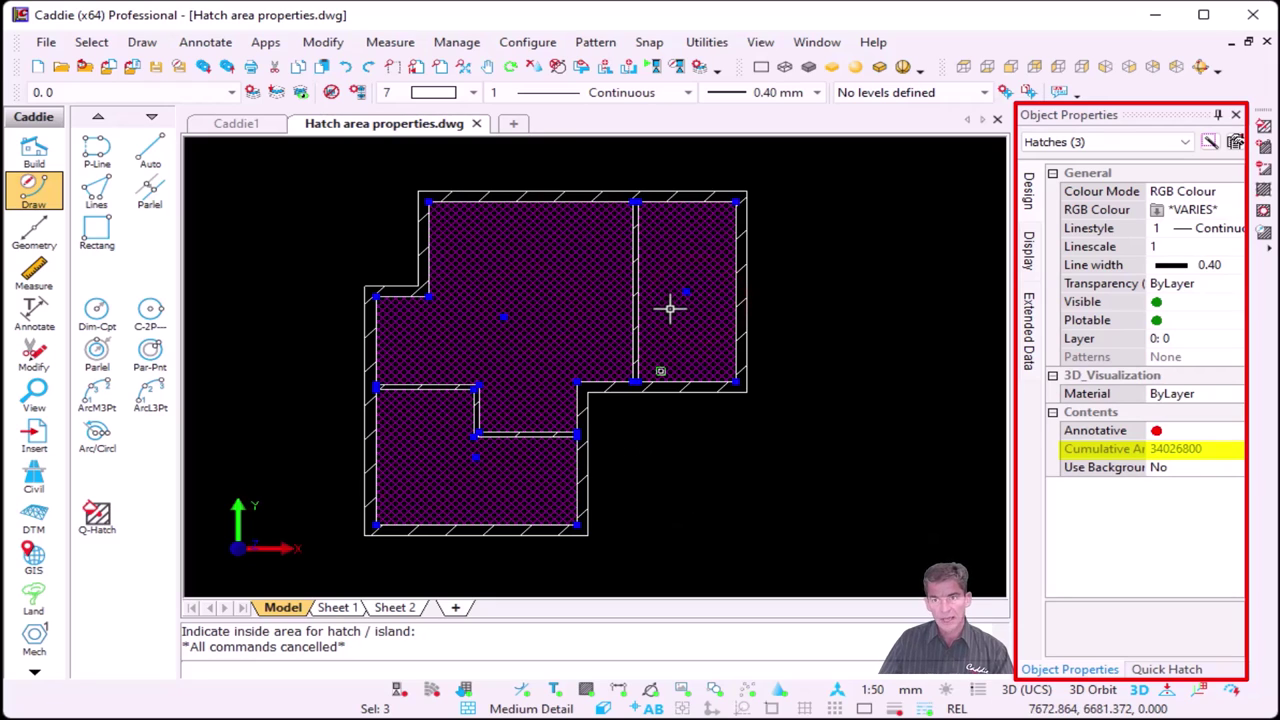
click(1222, 452)
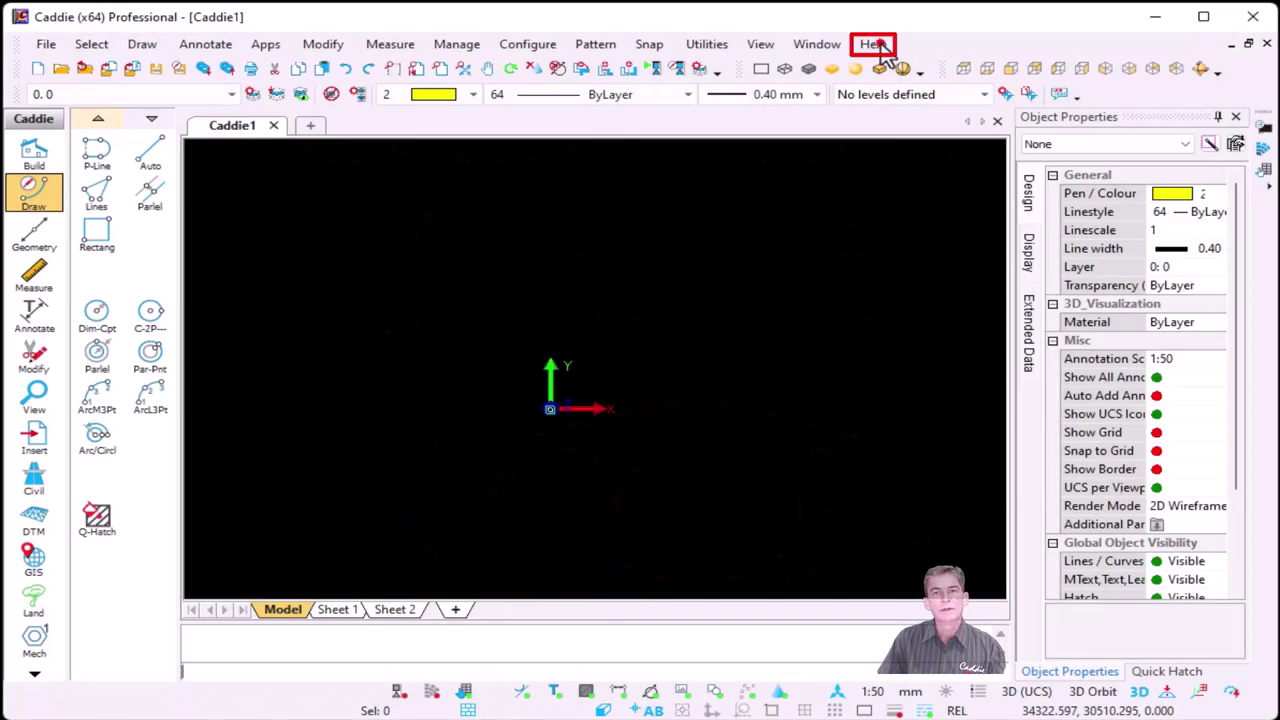
click(873, 44)
mouse_move(960, 285)
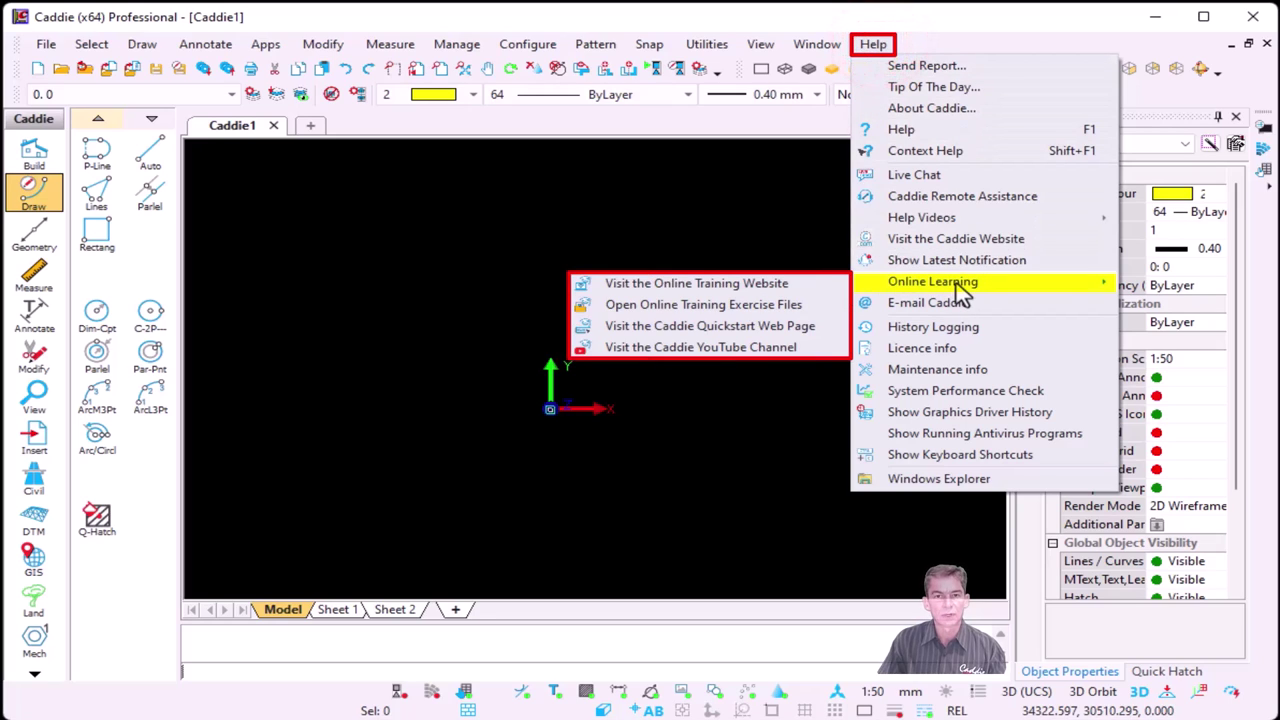
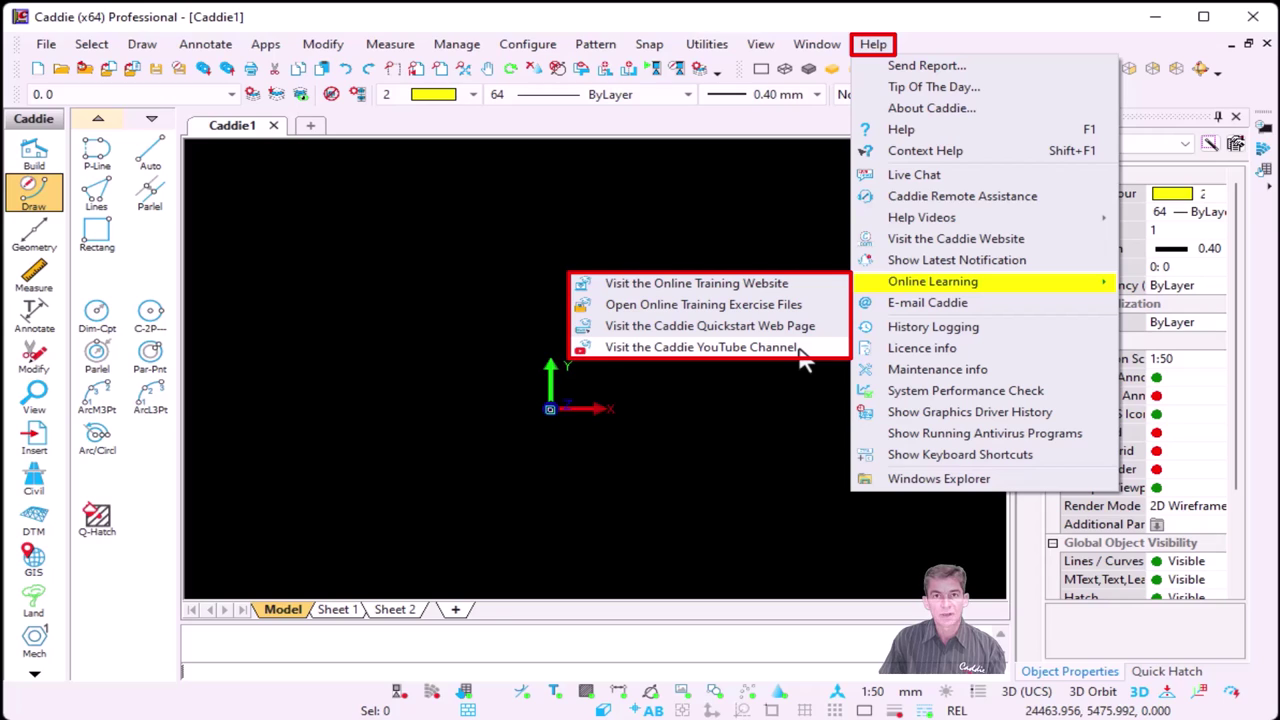
- Launch the Caddie online training website, learning.caddiesoftware.com, in the browser
key(Down)
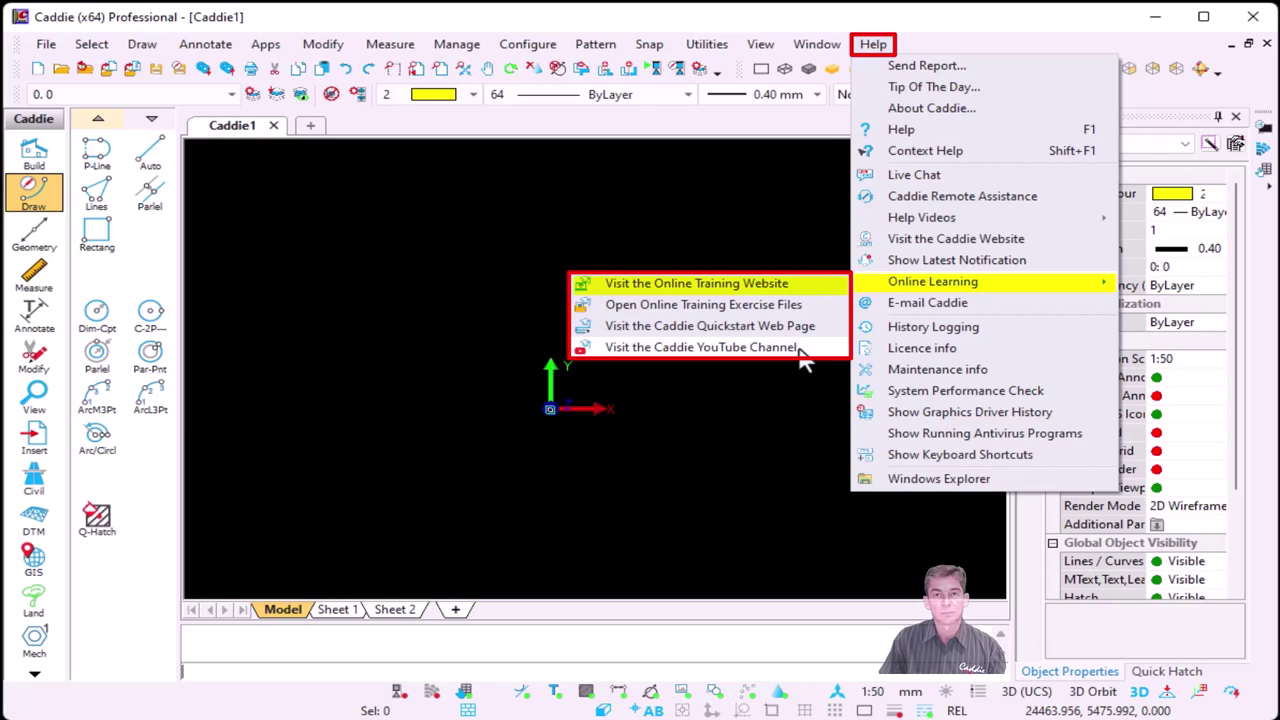
click(787, 285)
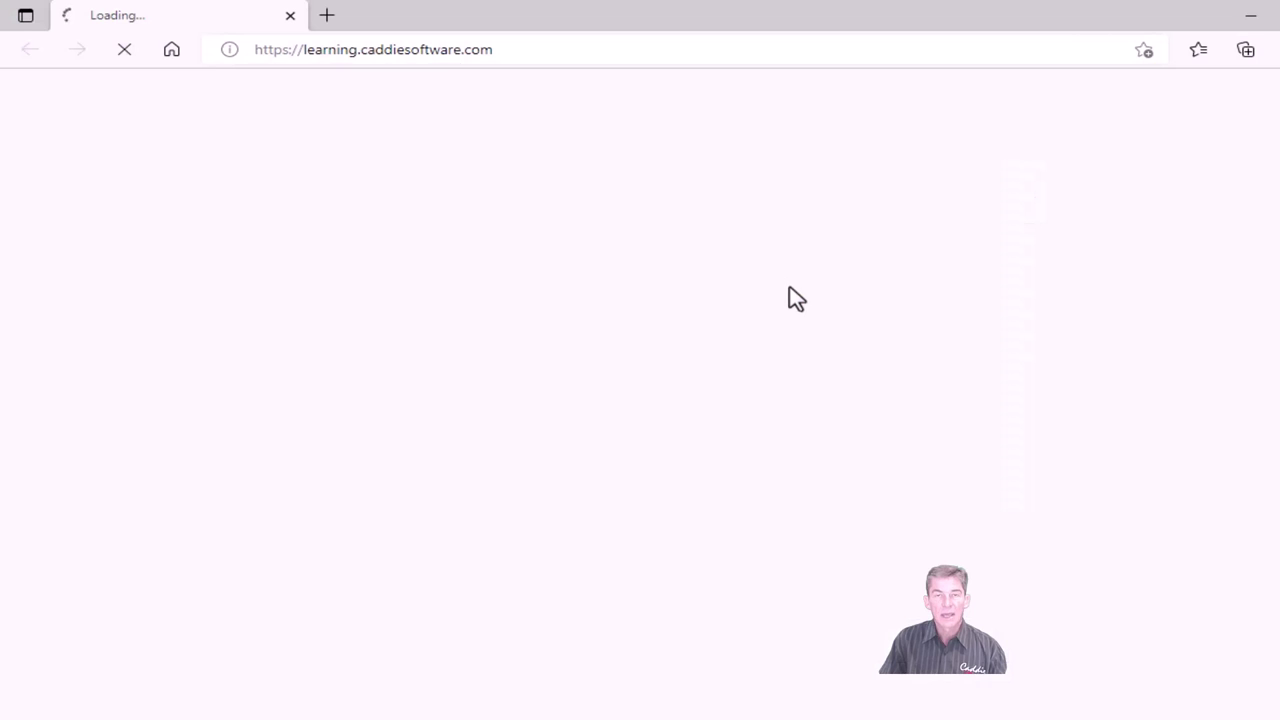
- Scroll the Available courses list down to Digital Terrain Modelling
scroll(650, 295, down, 6)
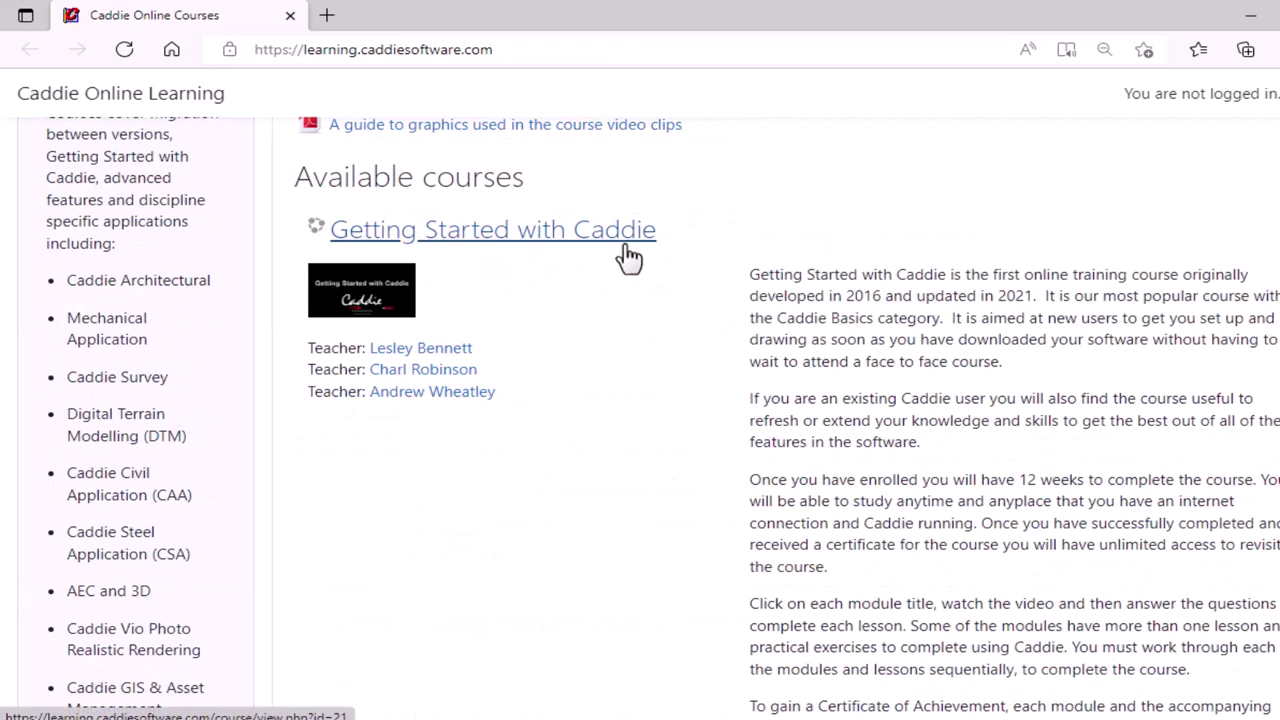
scroll(640, 311, down, 10)
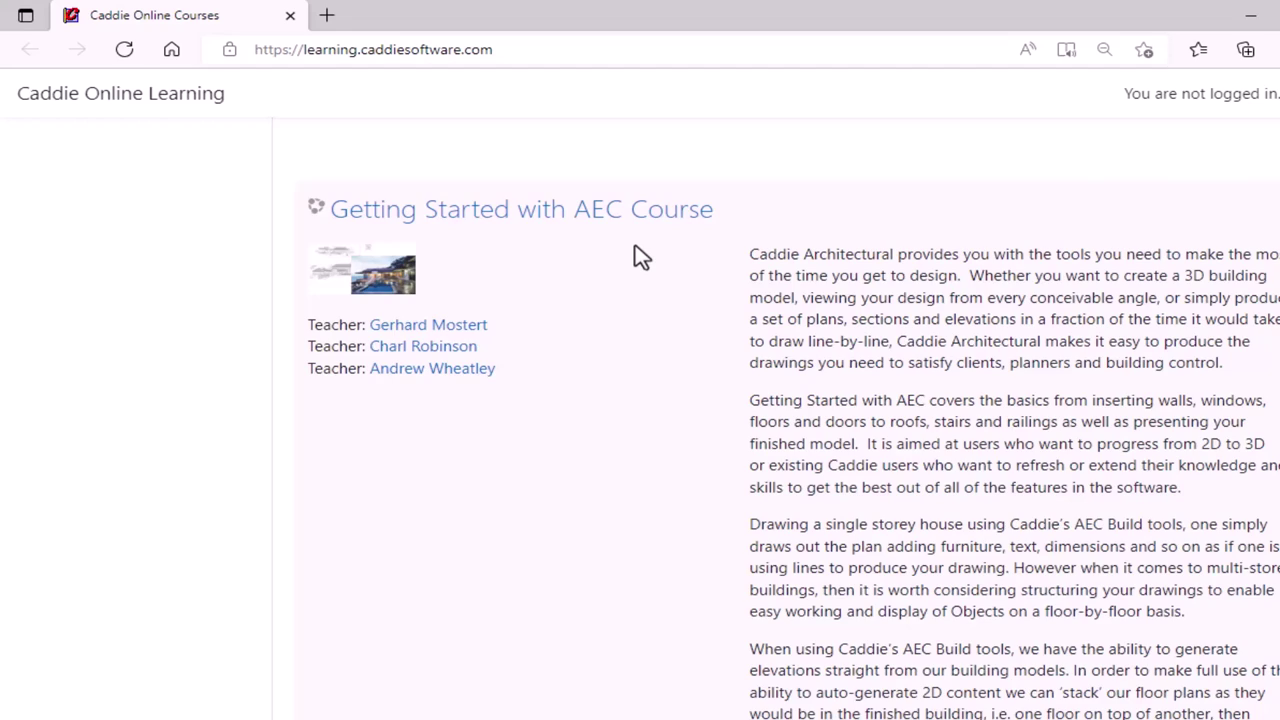
scroll(640, 257, down, 15)
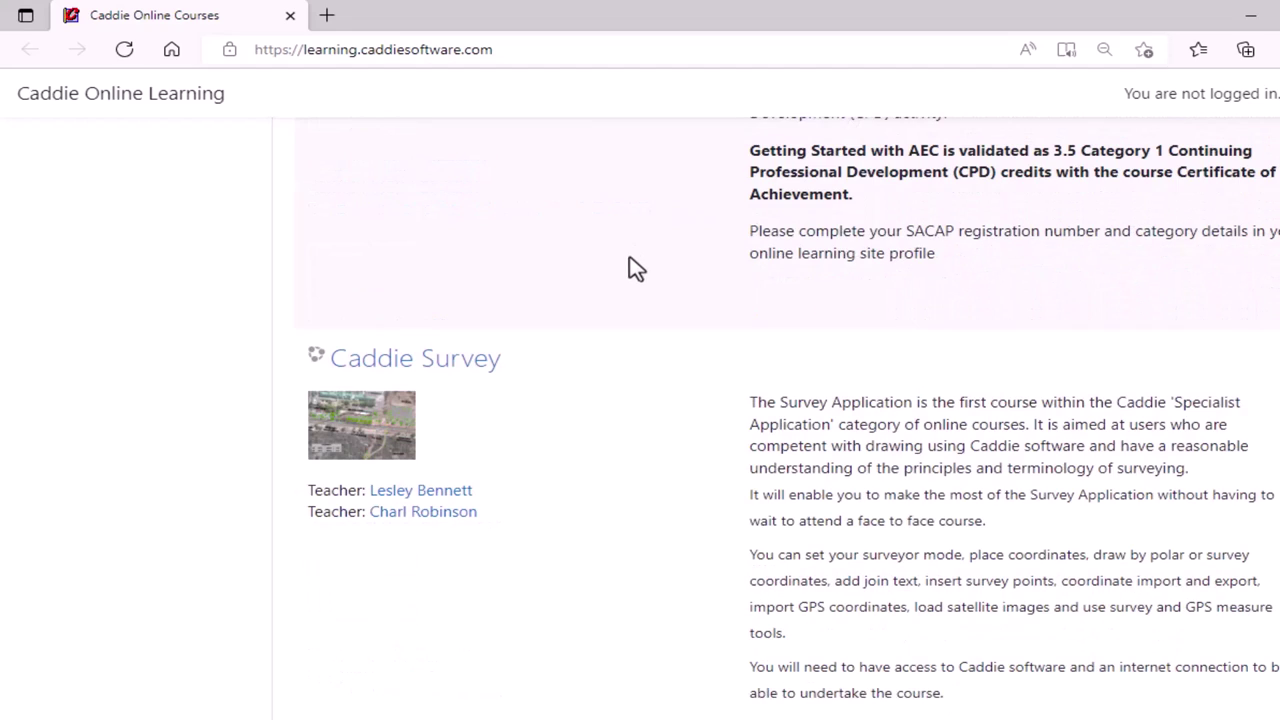
scroll(565, 428, down, 10)
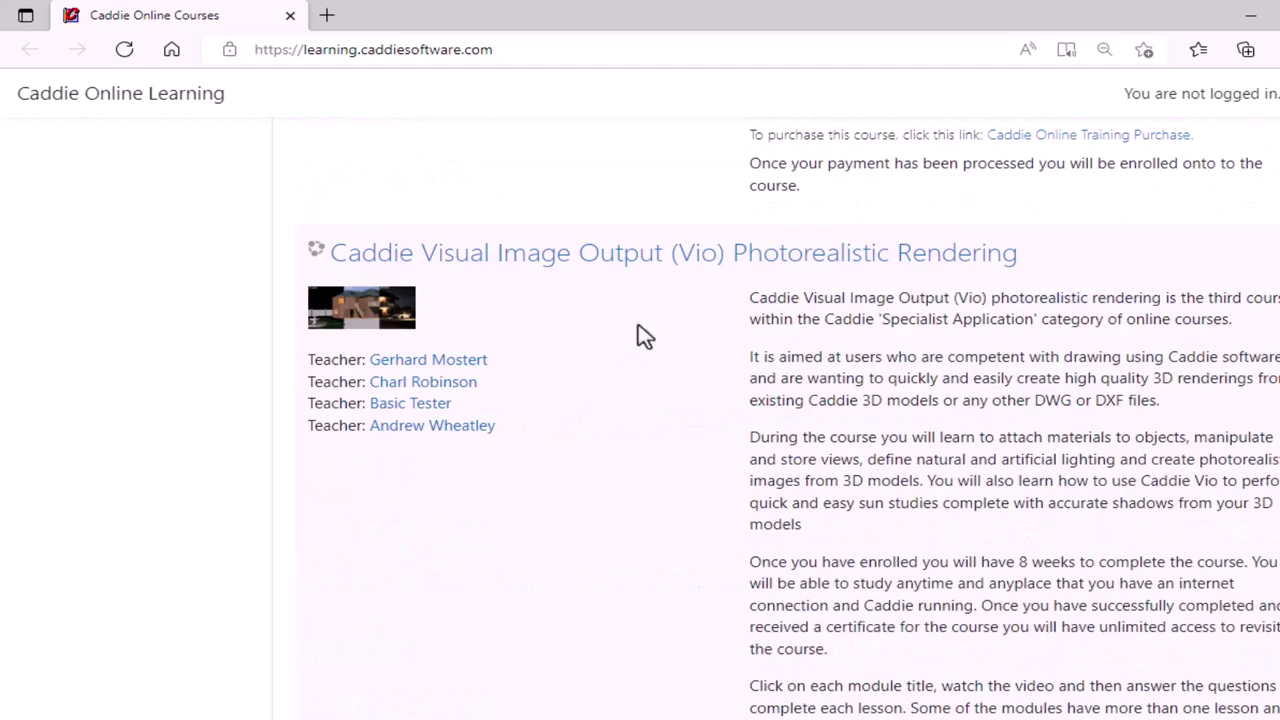
scroll(655, 317, down, 7)
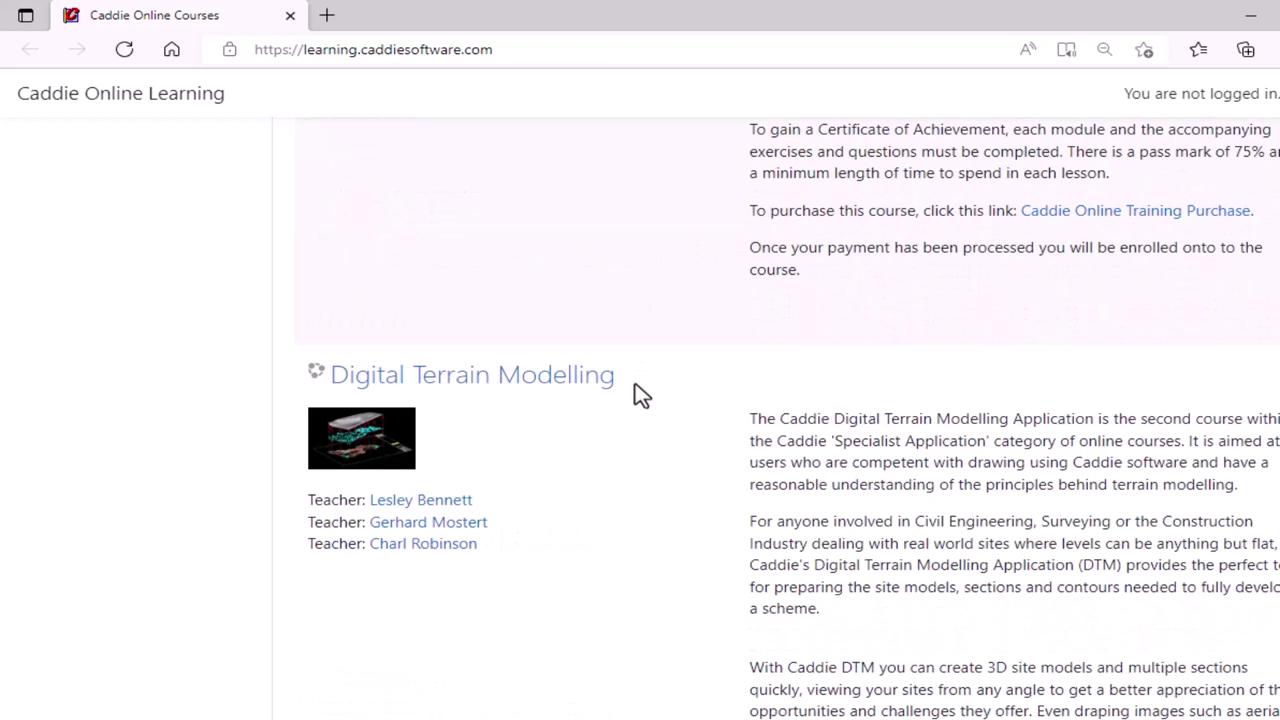
- Close the browser and list the online training exercise files, expanding the Vio course
click(1250, 14)
click(873, 44)
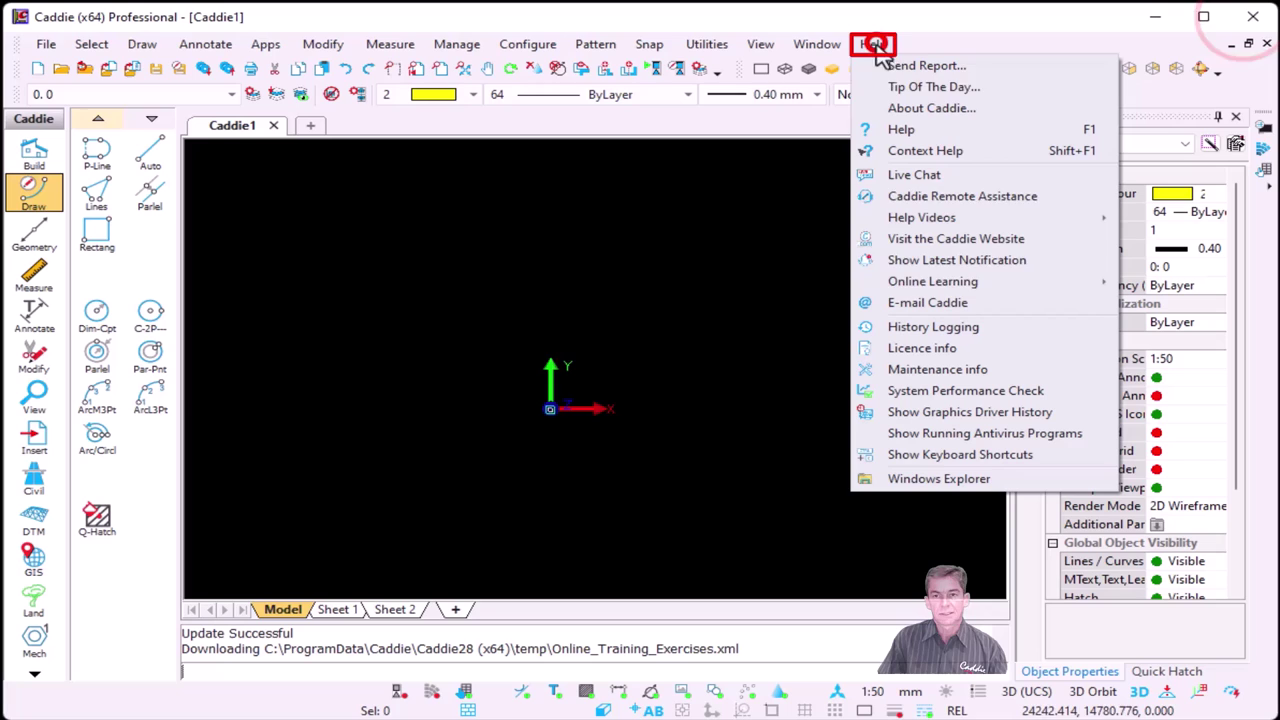
click(943, 282)
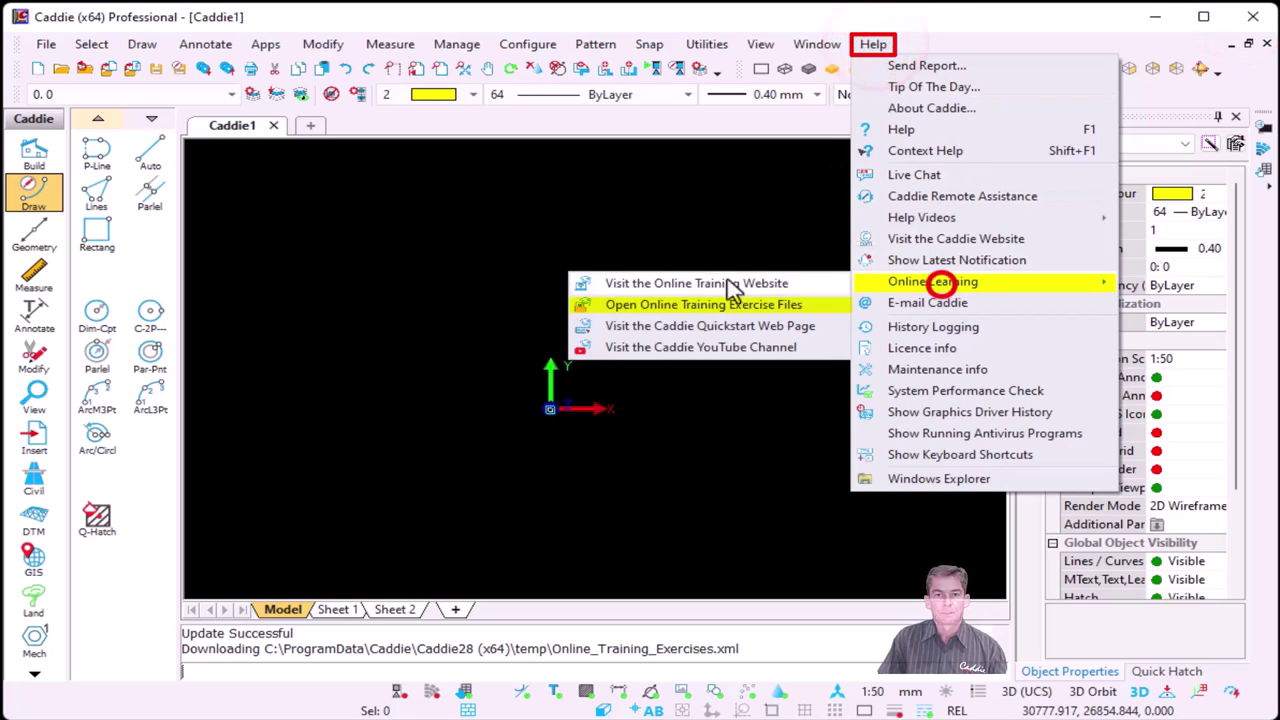
click(790, 306)
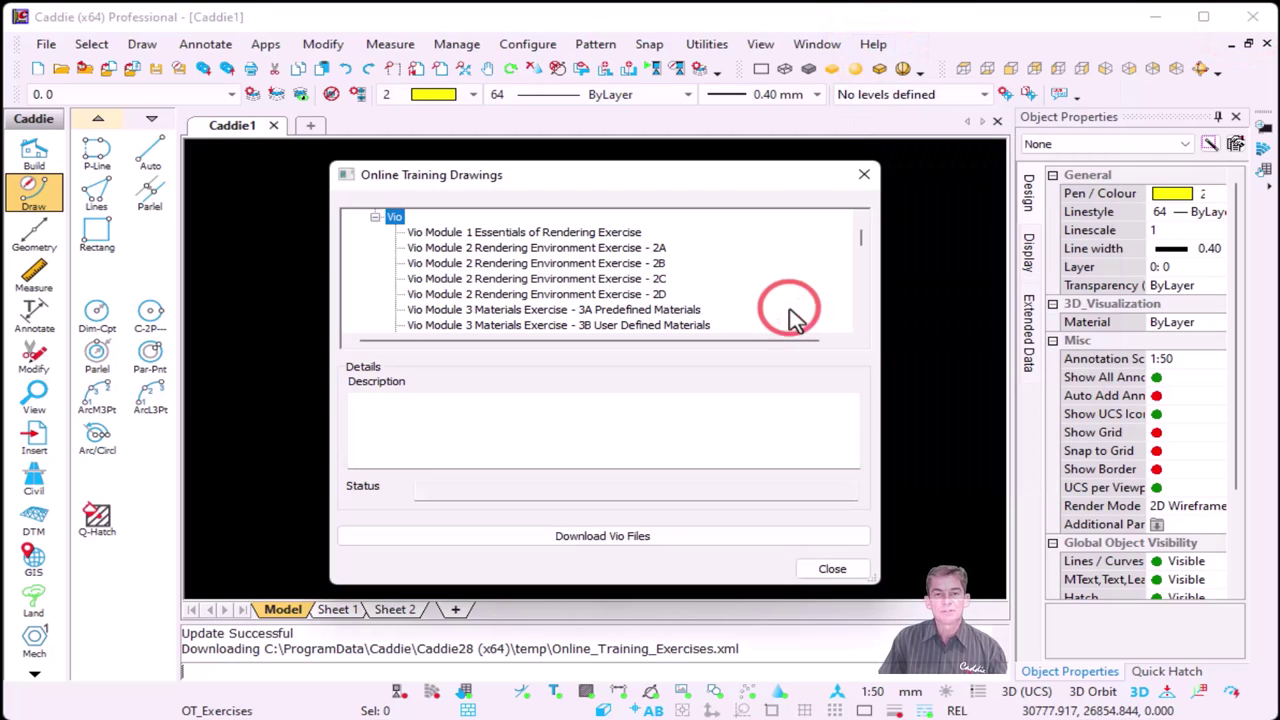
click(374, 217)
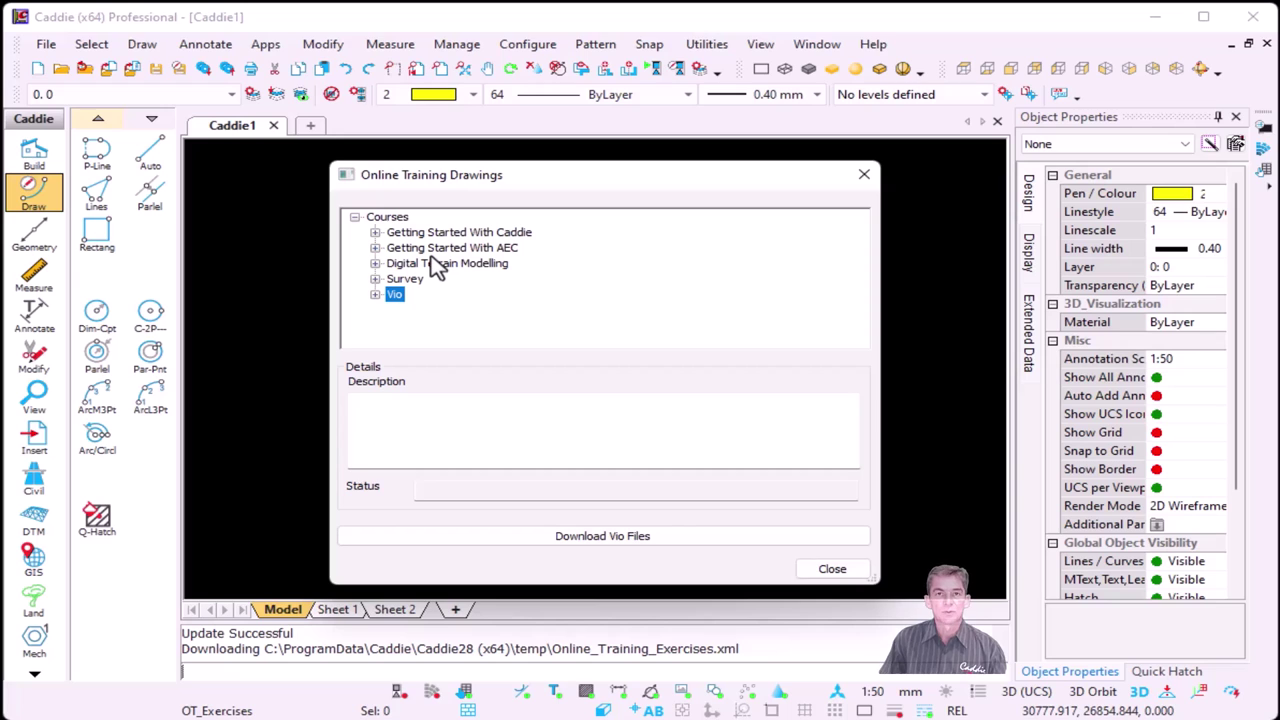
click(375, 296)
scroll(597, 281, down, 10)
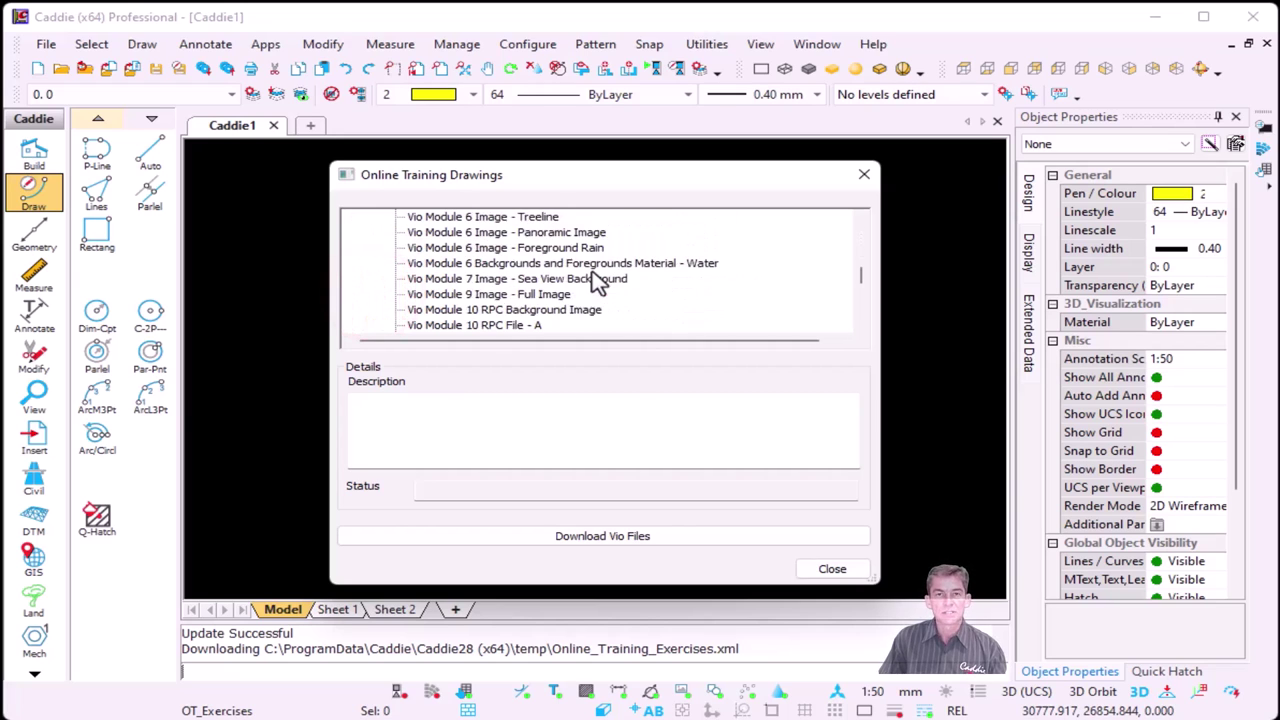
scroll(597, 281, down, 5)
scroll(597, 281, up, 8)
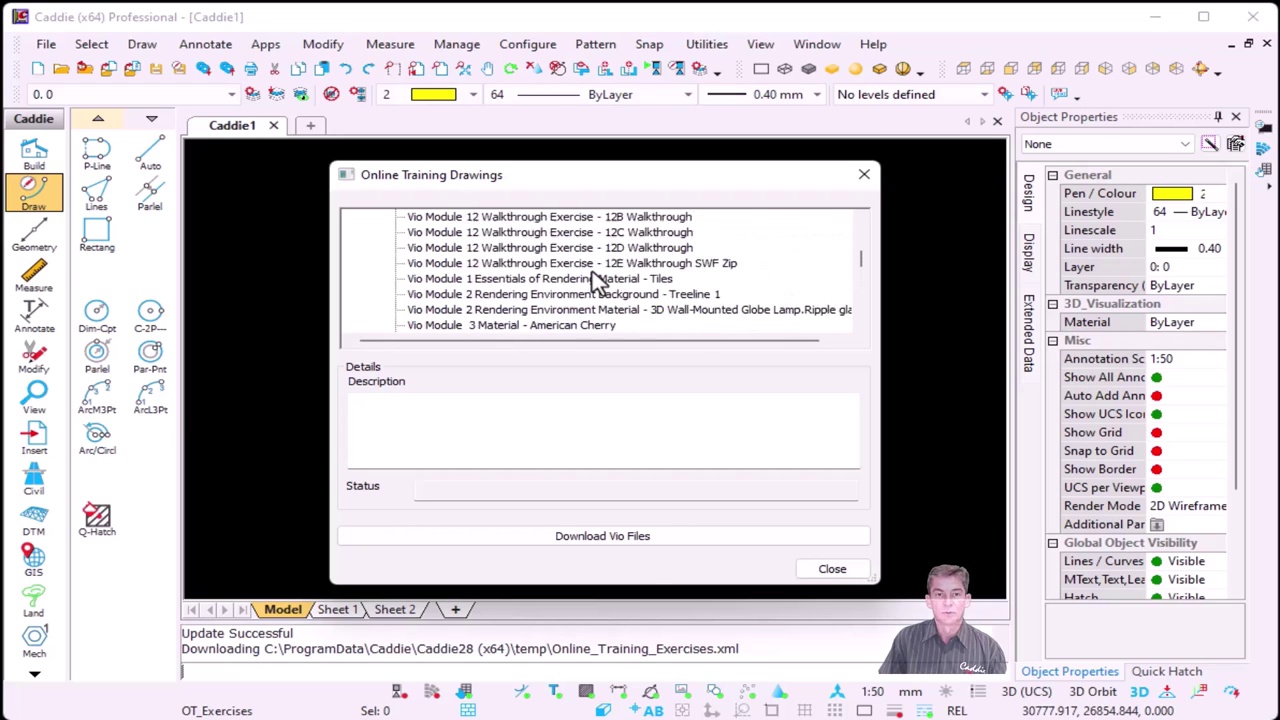
scroll(597, 281, up, 10)
- Open the Vio Module 2 Rendering Environment Exercise 2A drawing
right_click(395, 295)
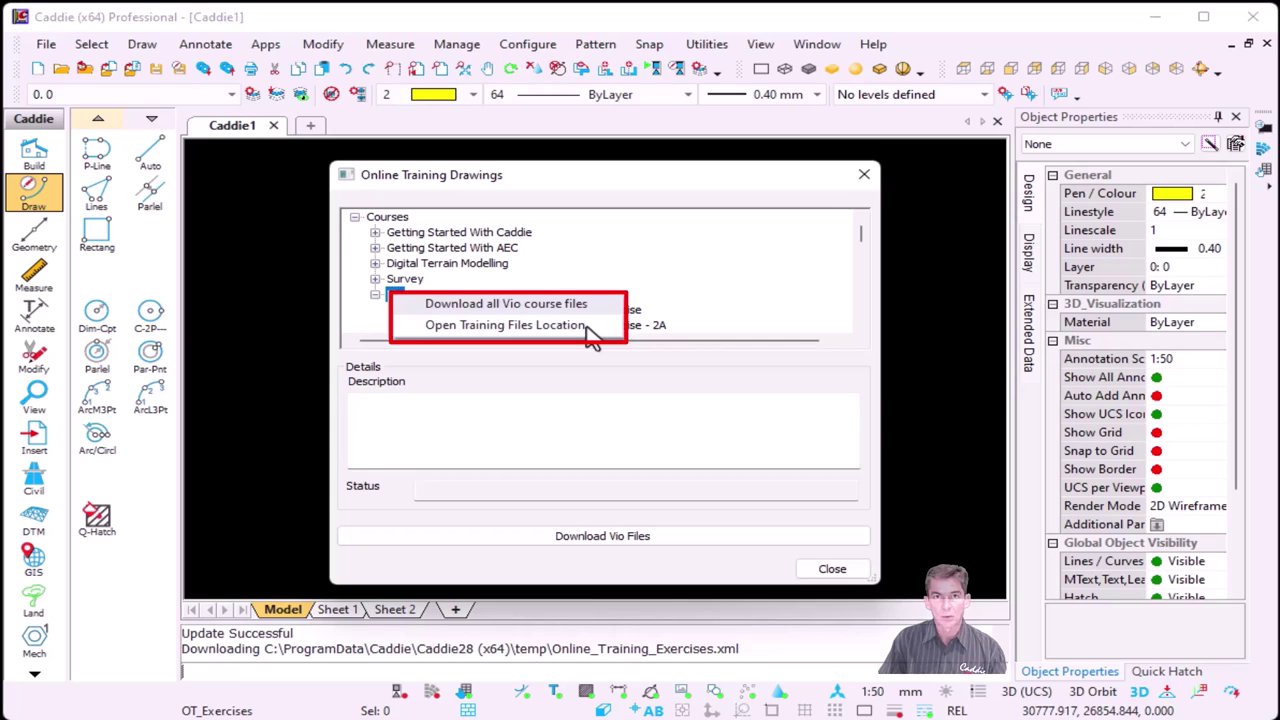
click(716, 294)
scroll(716, 294, down, 2)
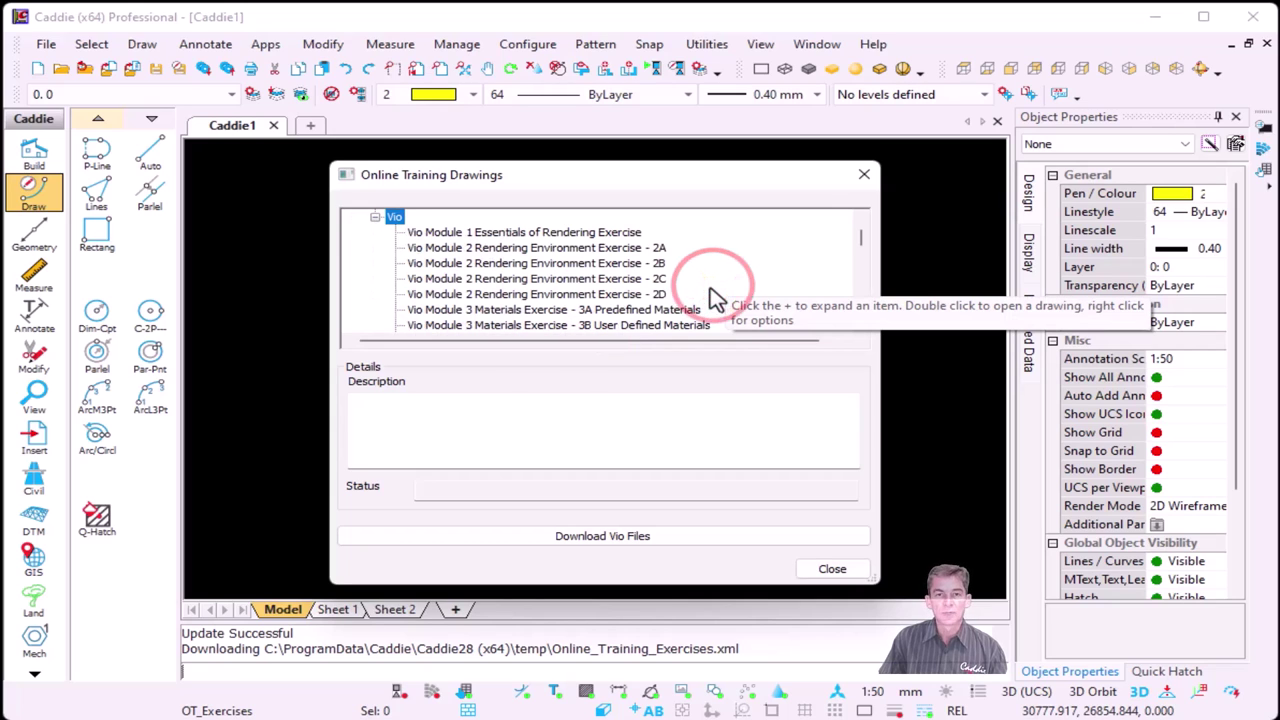
click(525, 248)
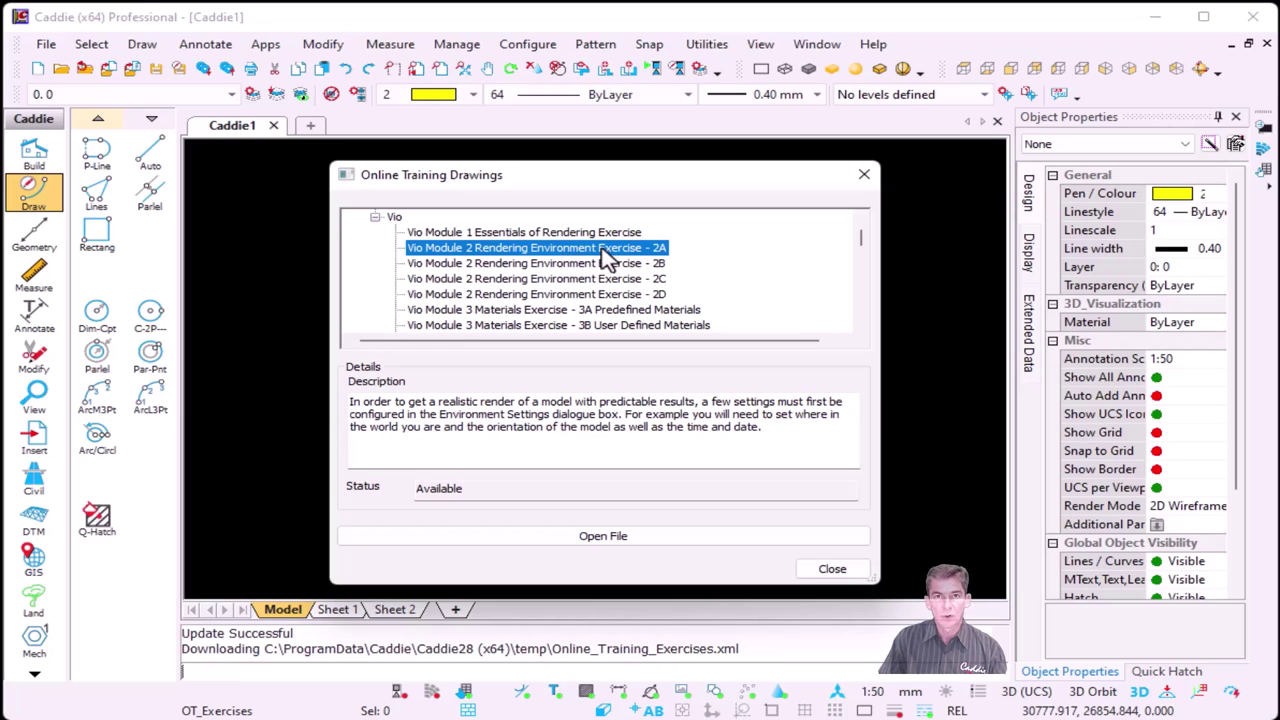
click(614, 537)
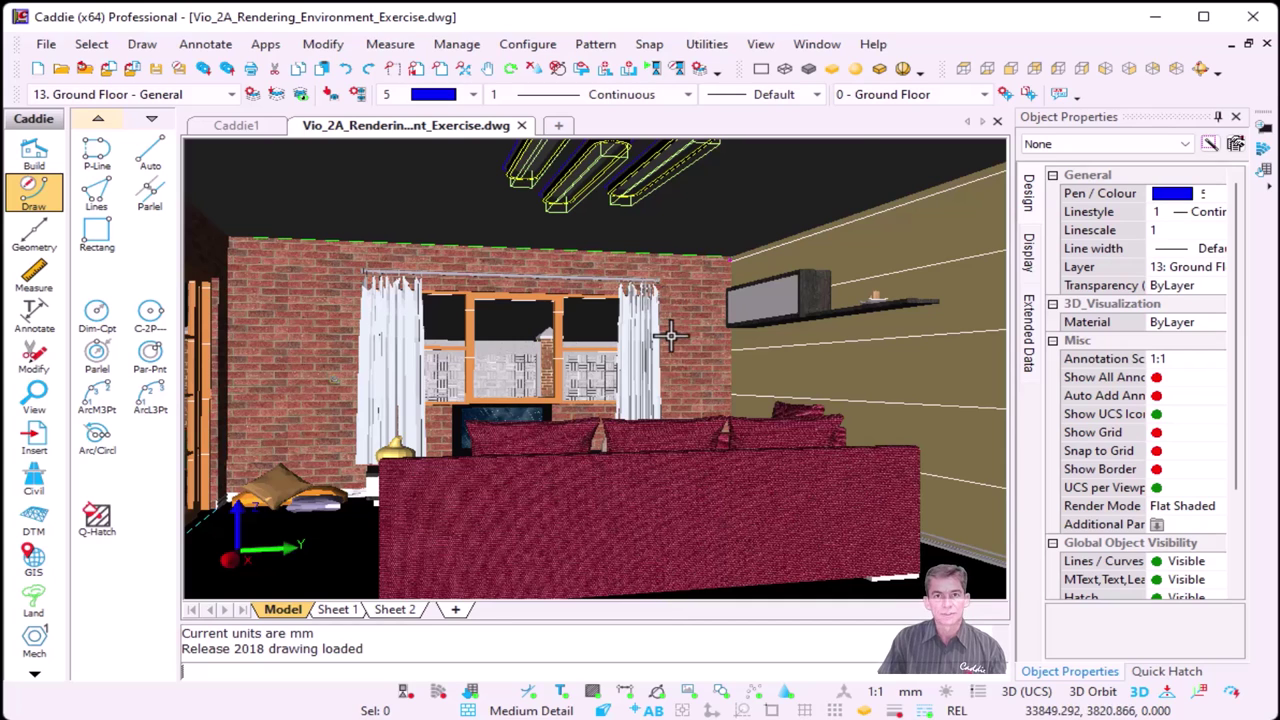
- Launch the Caddie Quickstart web page from Online Learning
click(873, 44)
mouse_move(960, 290)
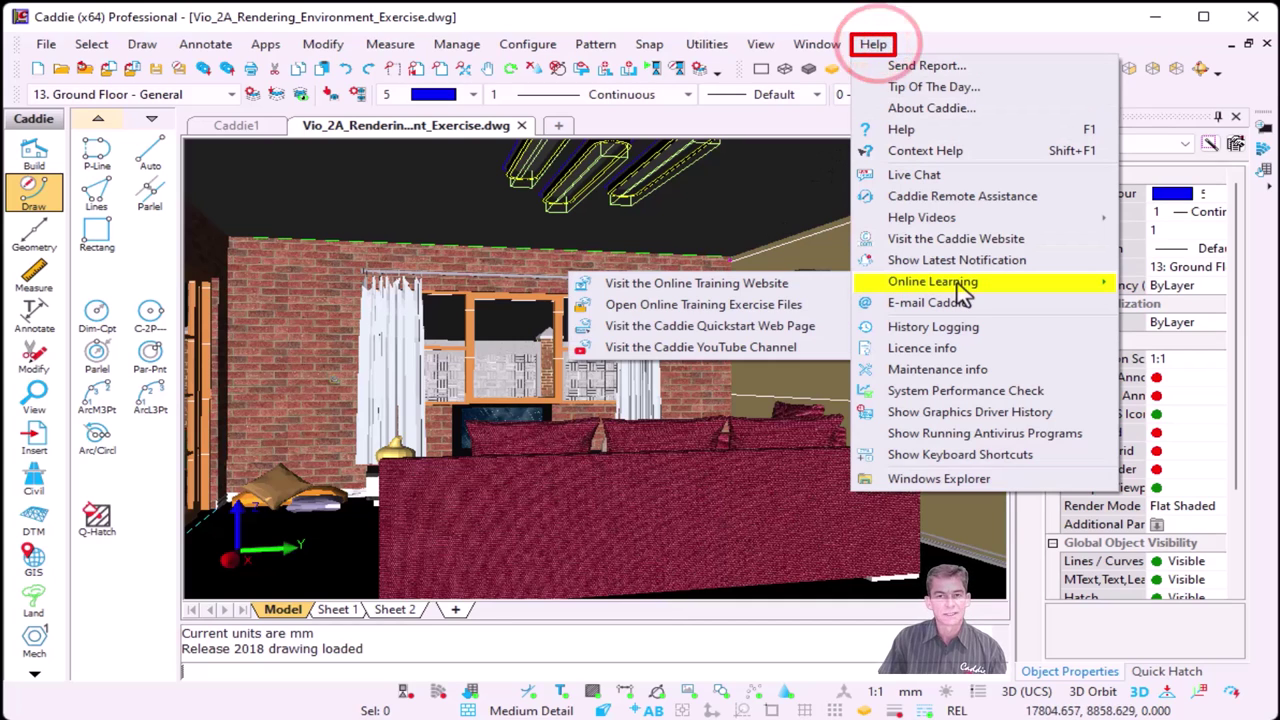
click(812, 330)
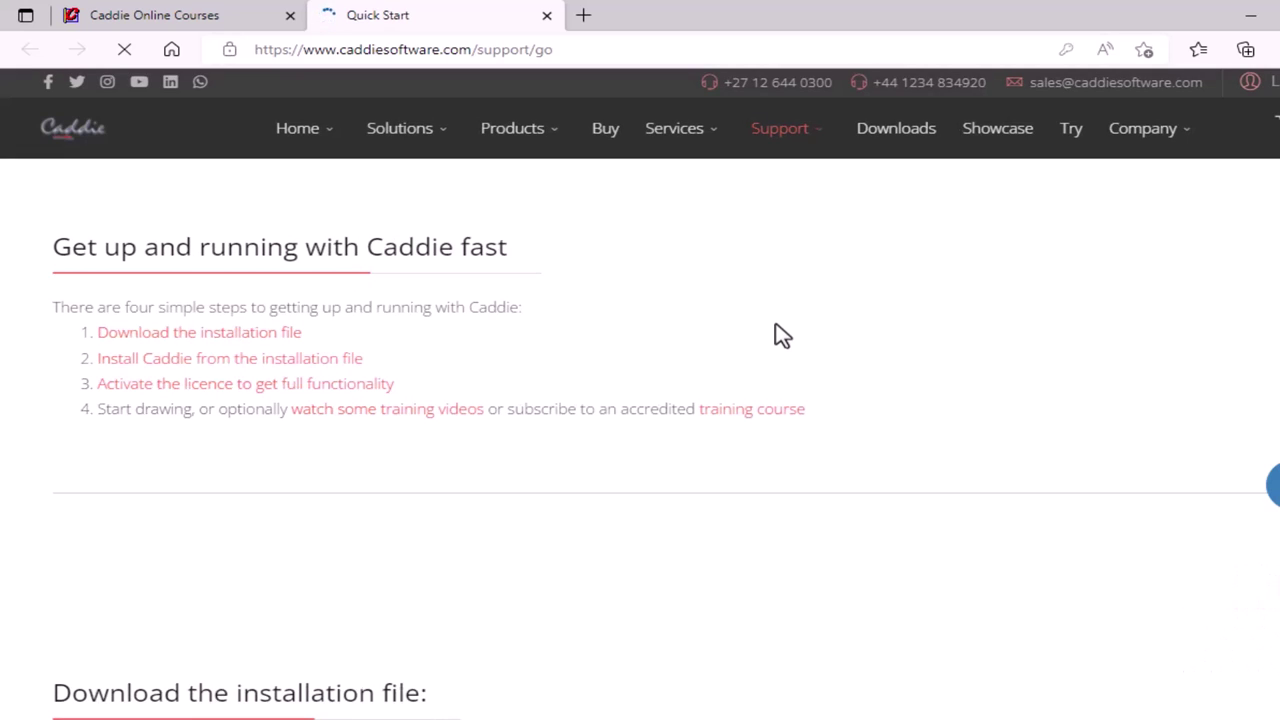
- Browse the Quickstart page's Getting Started videos and Application Webinars
scroll(781, 335, down, 15)
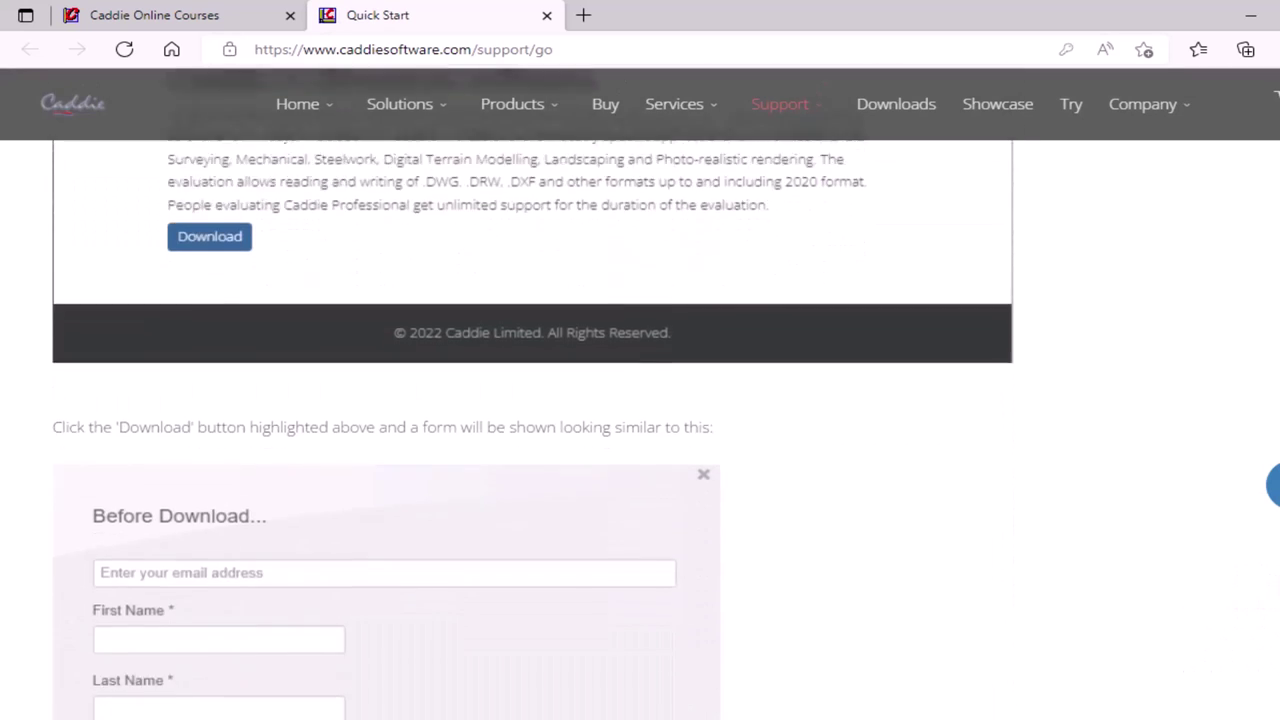
scroll(640, 400, down, 3)
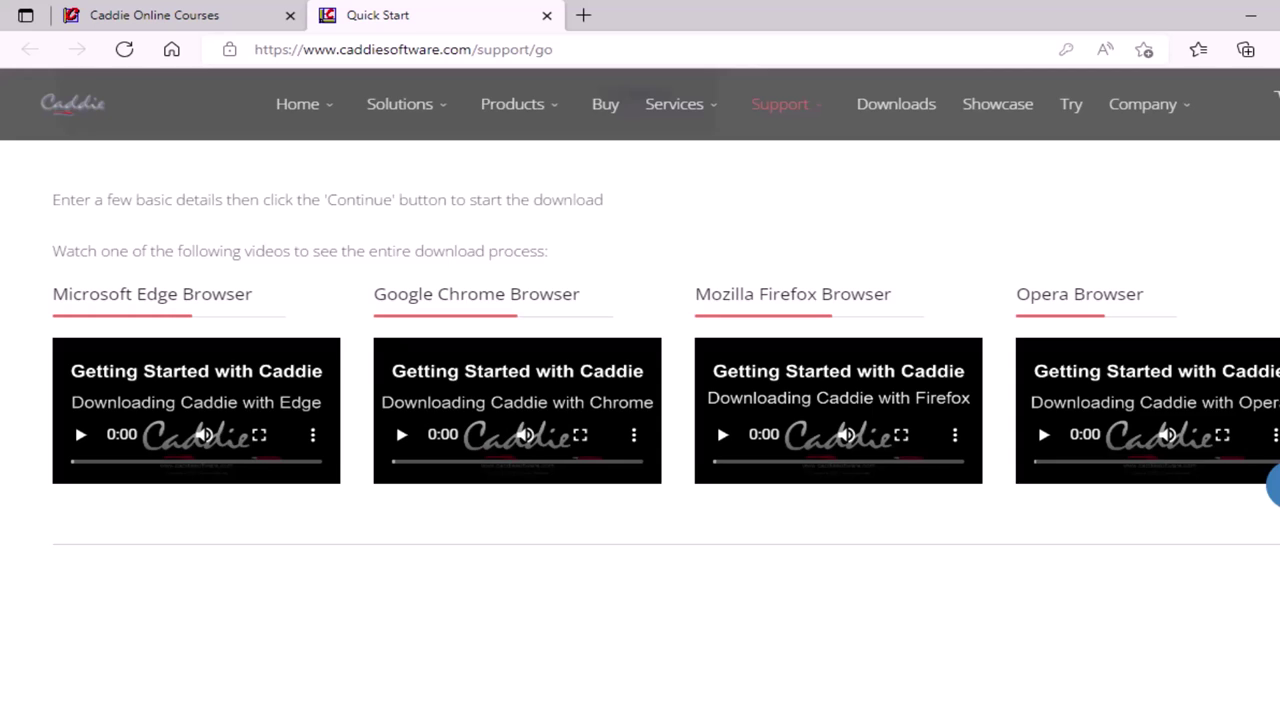
scroll(640, 430, down, 10)
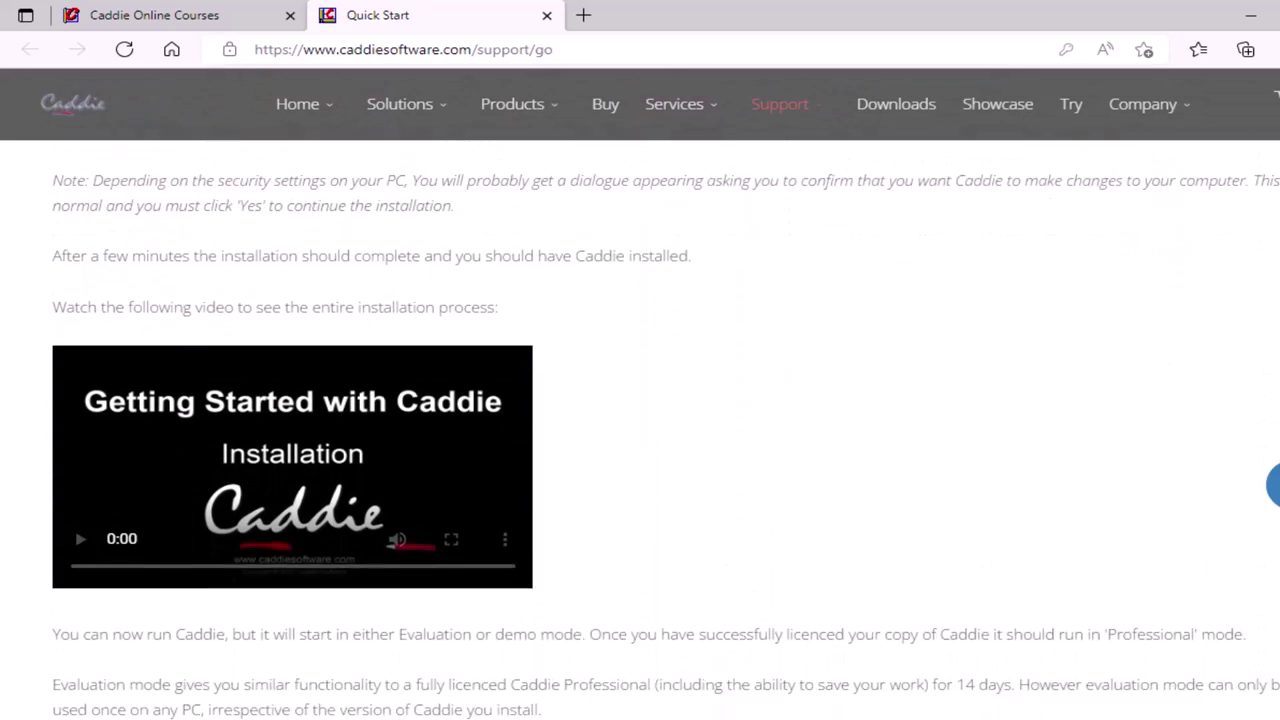
scroll(640, 430, down, 1)
scroll(640, 430, down, 12)
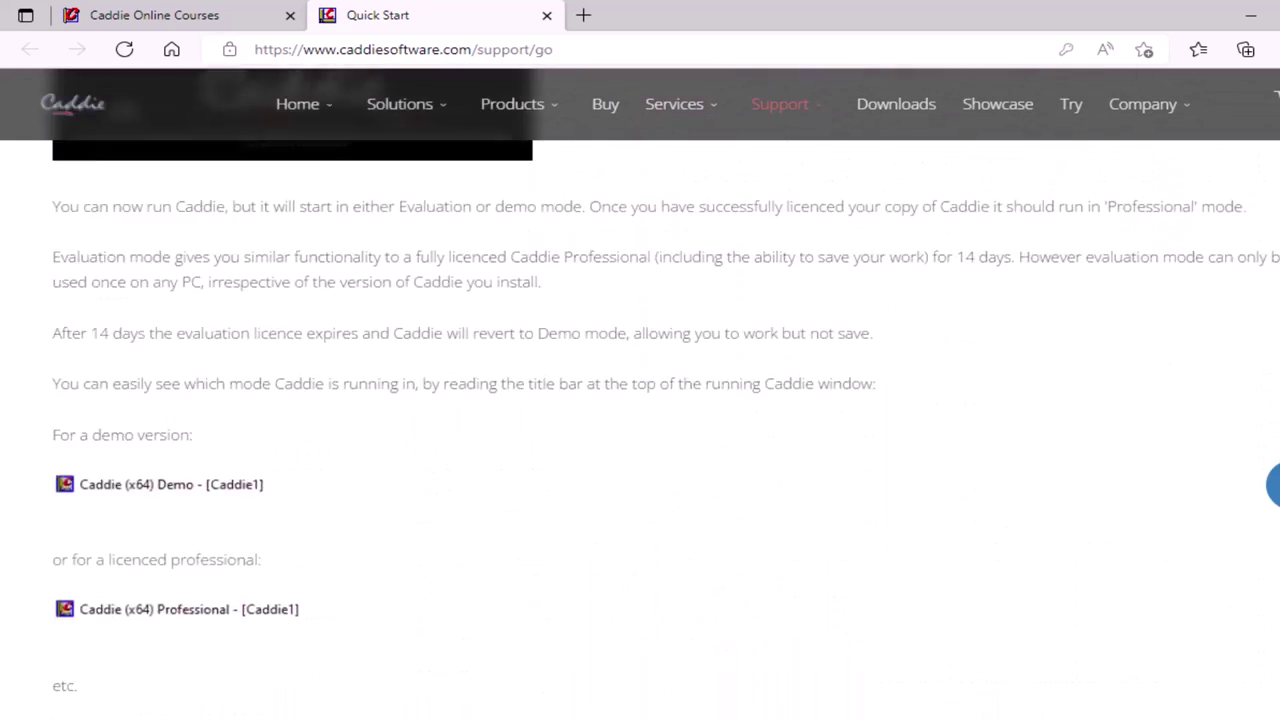
scroll(640, 430, down, 2)
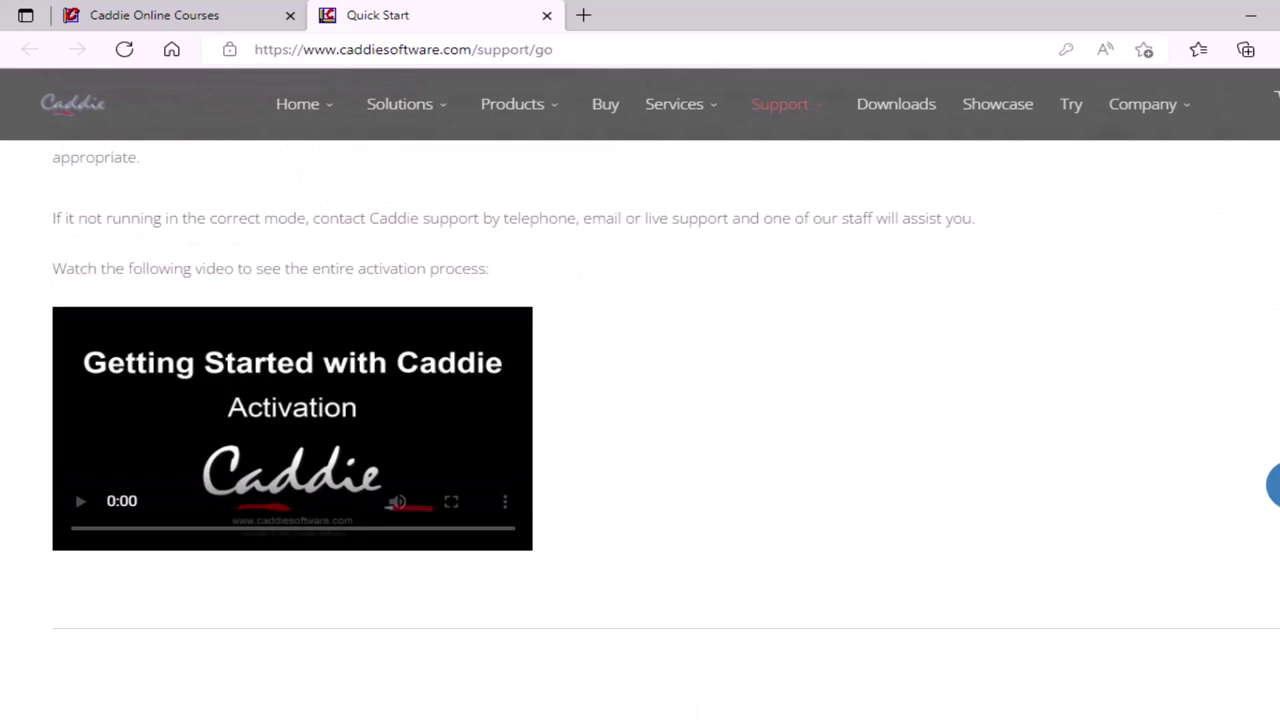
scroll(640, 430, down, 4)
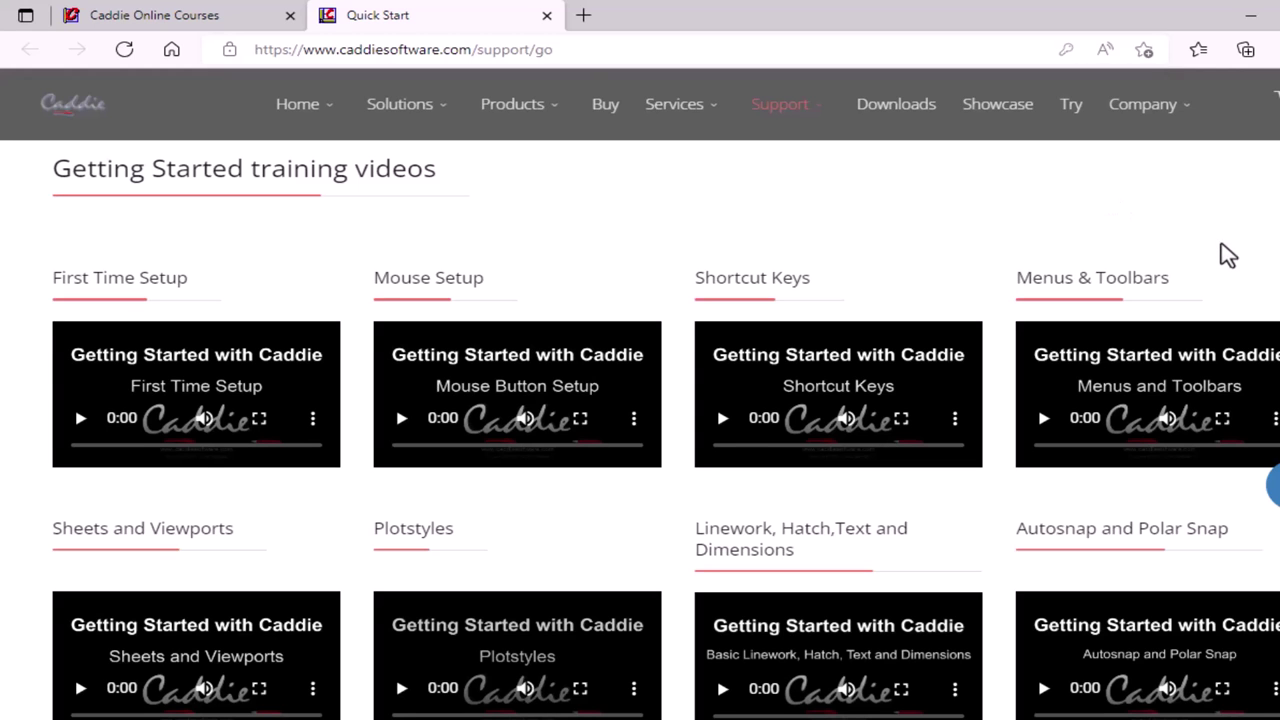
scroll(1228, 256, down, 3)
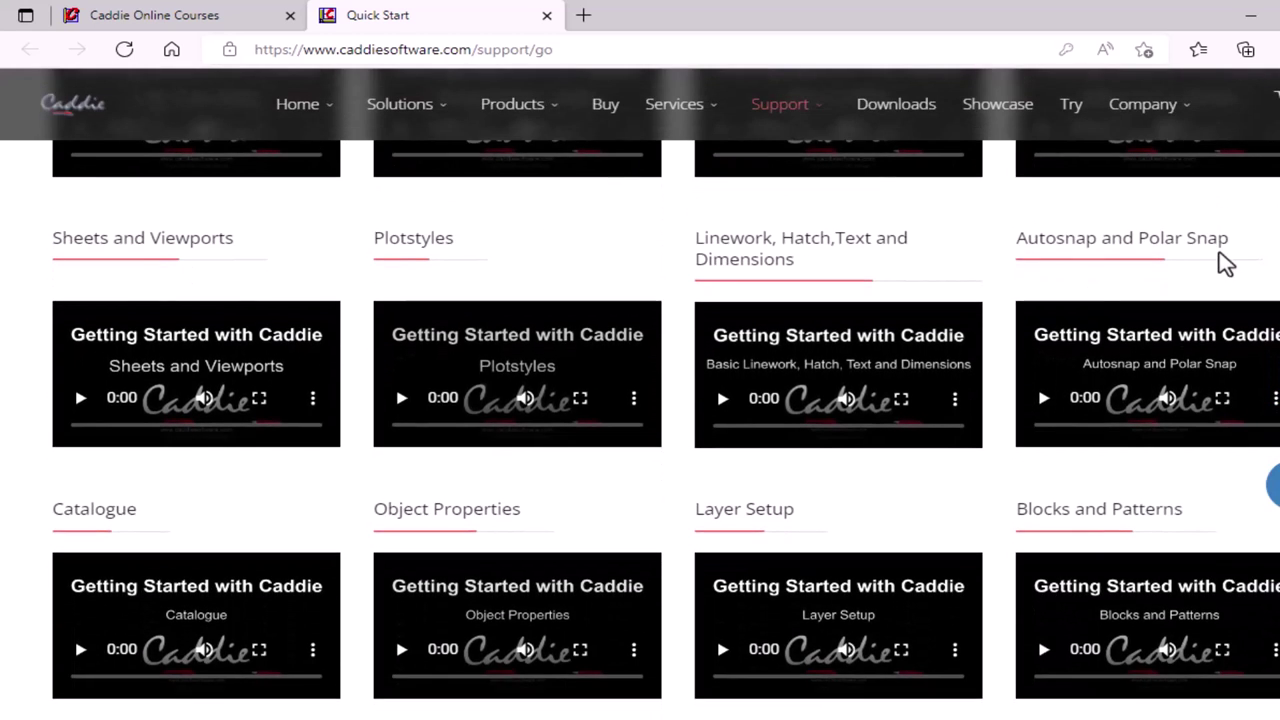
scroll(1222, 262, up, 2)
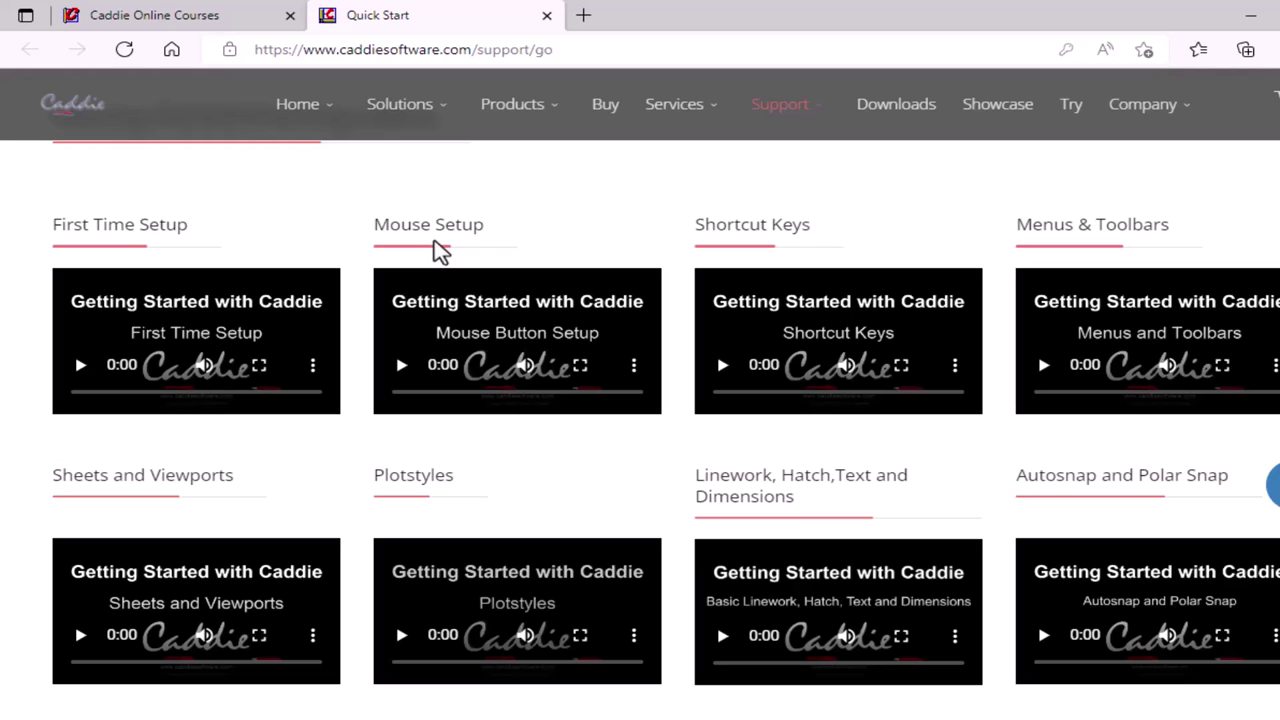
scroll(537, 428, down, 2)
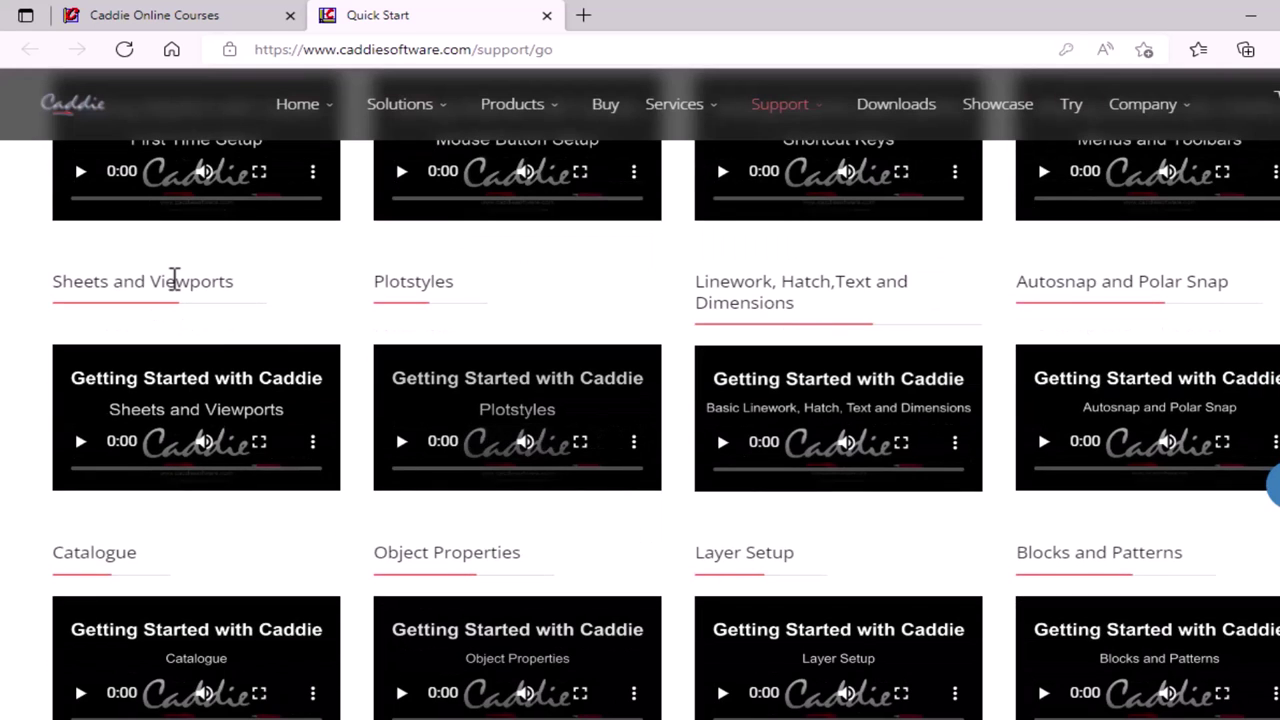
scroll(812, 464, down, 3)
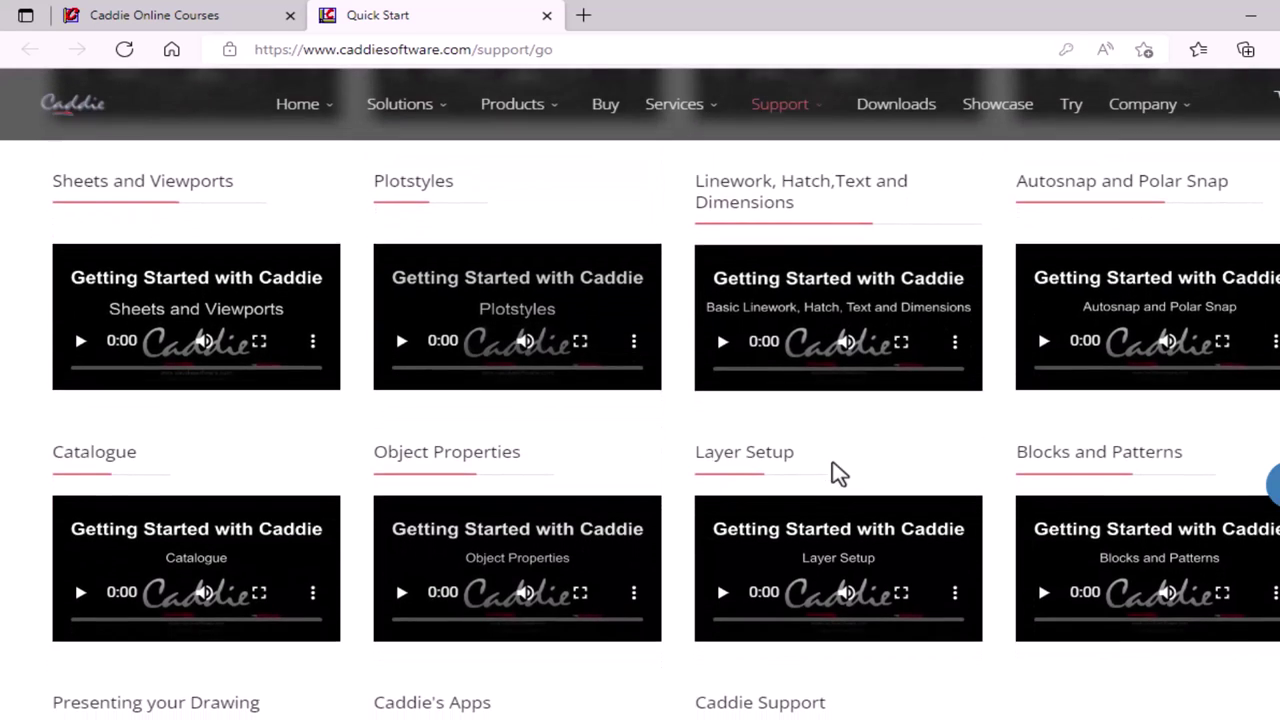
scroll(1042, 543, down, 6)
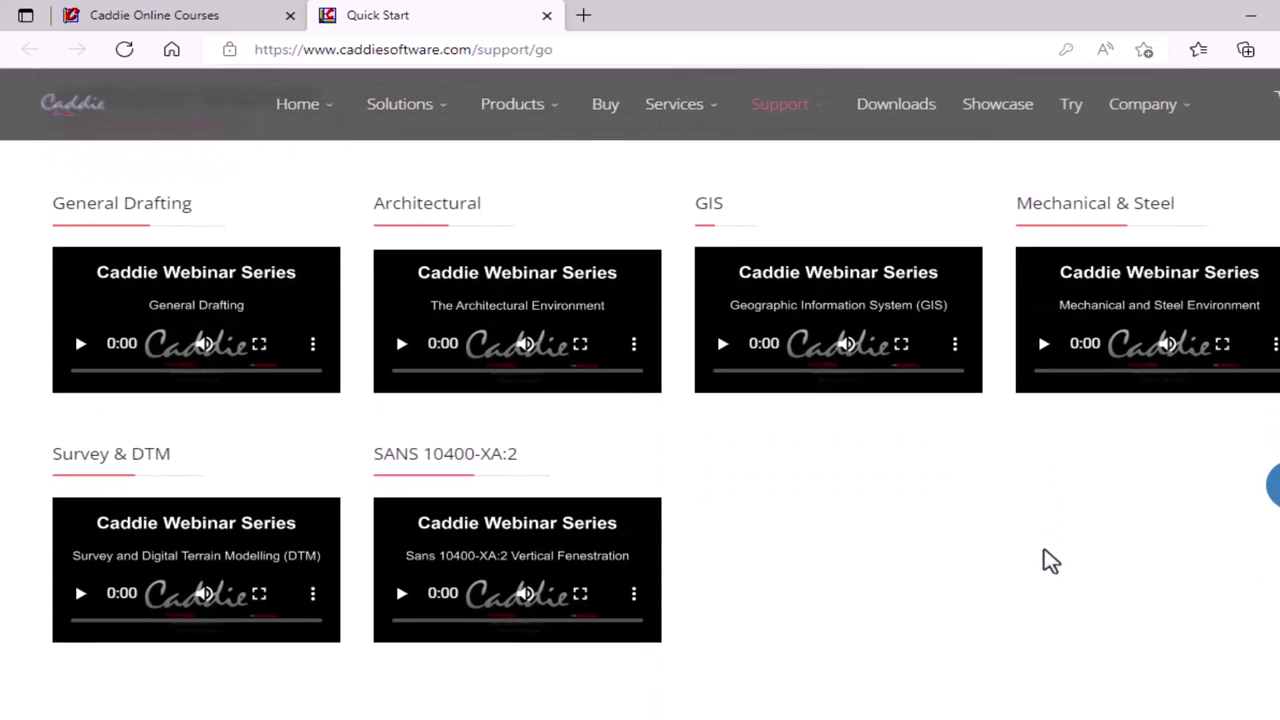
- Close the browser and launch the Caddie YouTube channel from Online Learning
click(1250, 15)
click(873, 44)
mouse_move(955, 285)
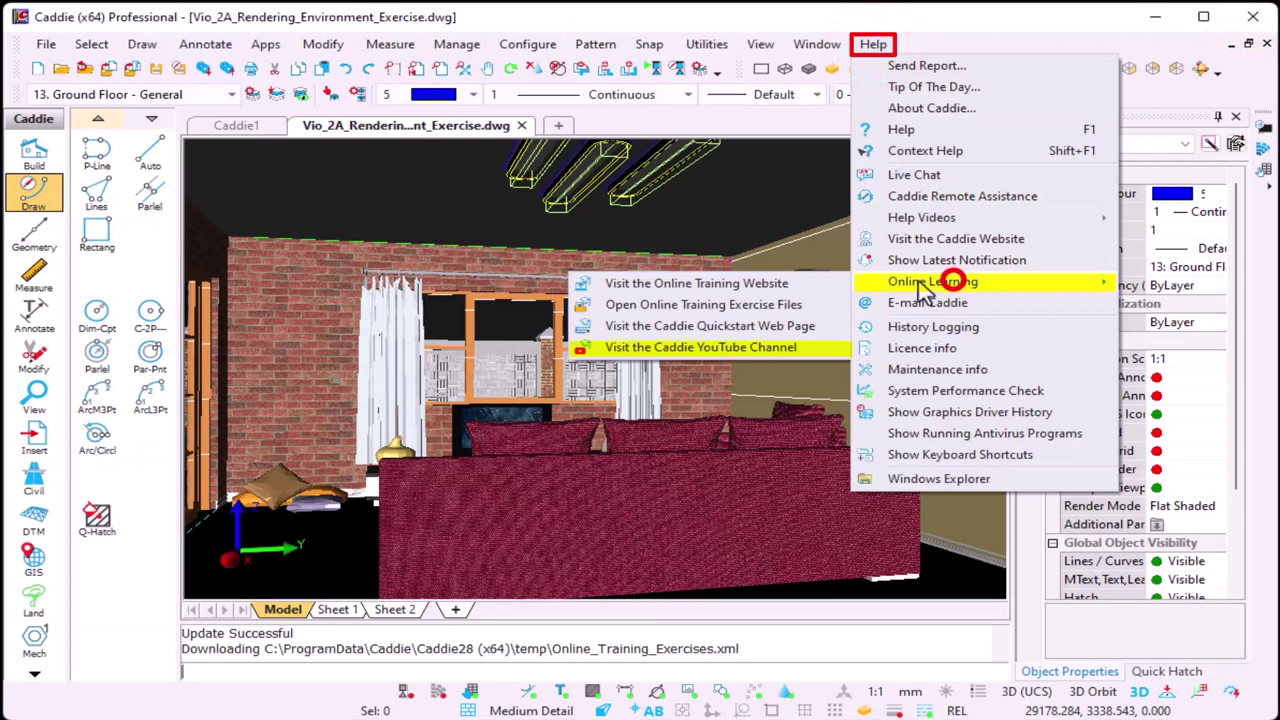
click(803, 350)
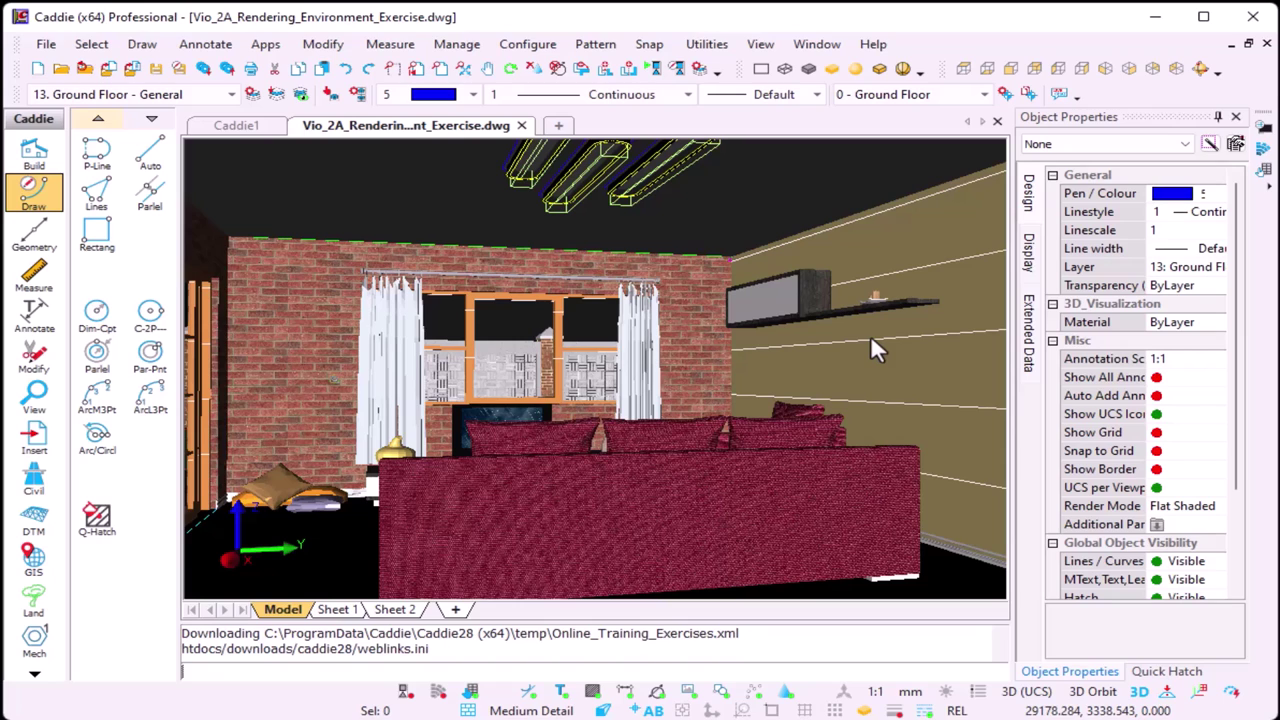
- Scroll through the Caddie Software channel's playlists and uploads, then close the YouTube tab
scroll(871, 348, down, 3)
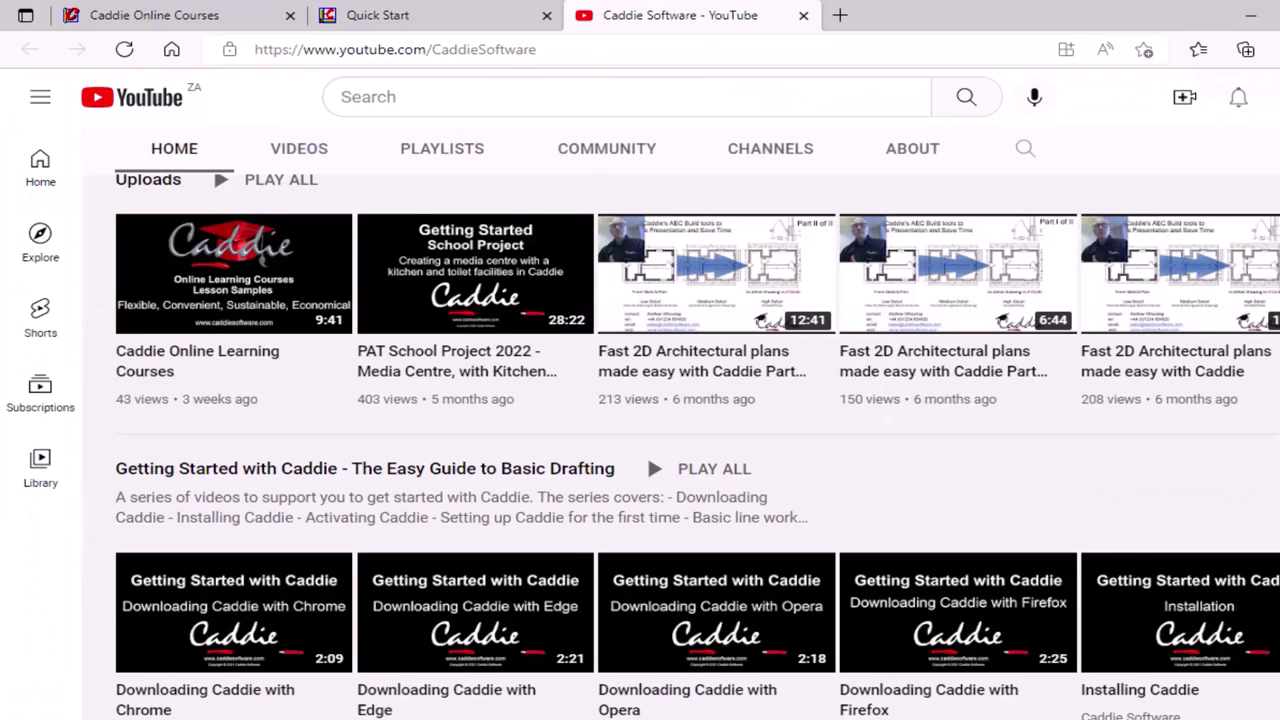
scroll(697, 447, down, 7)
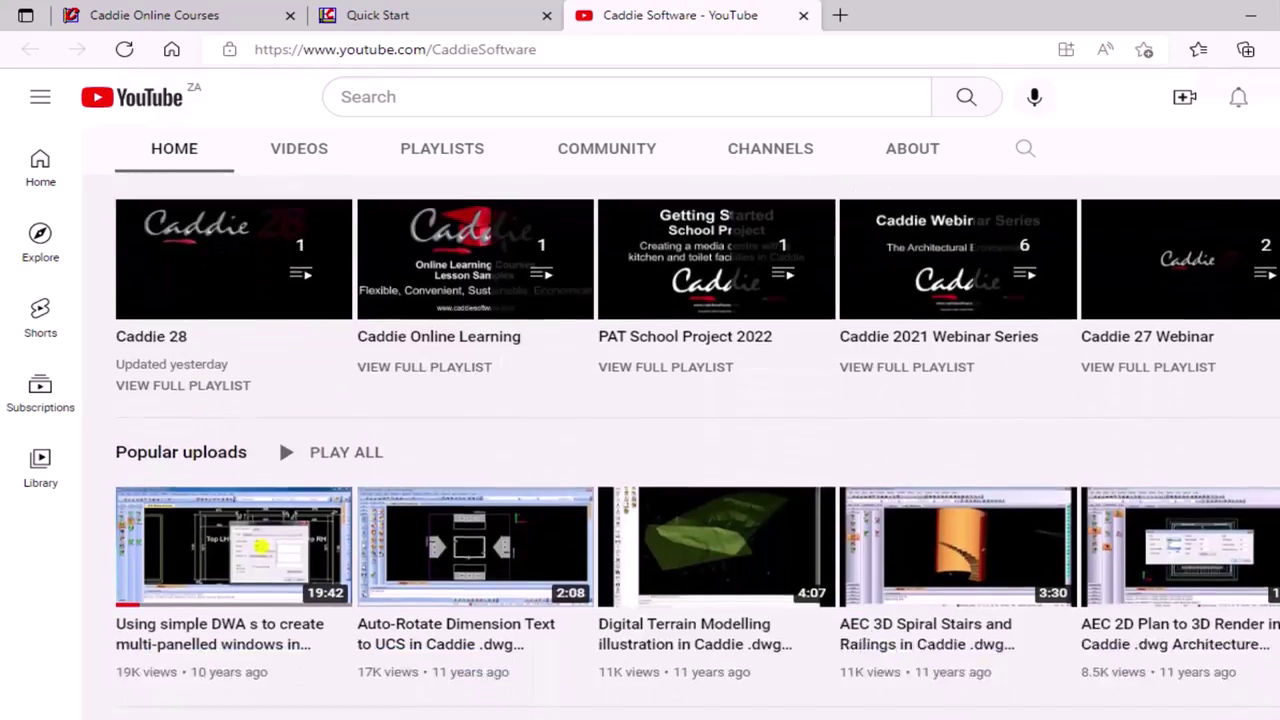
scroll(667, 446, down, 9)
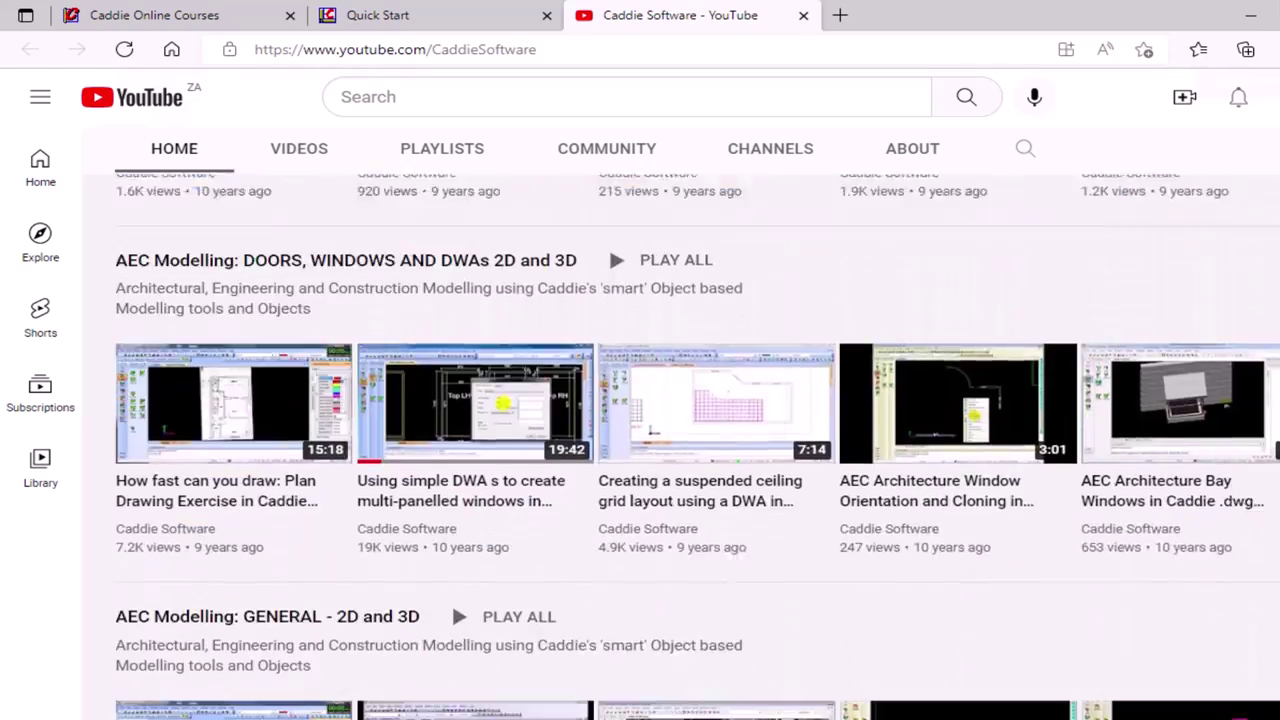
scroll(667, 446, down, 6)
scroll(667, 446, up, 9)
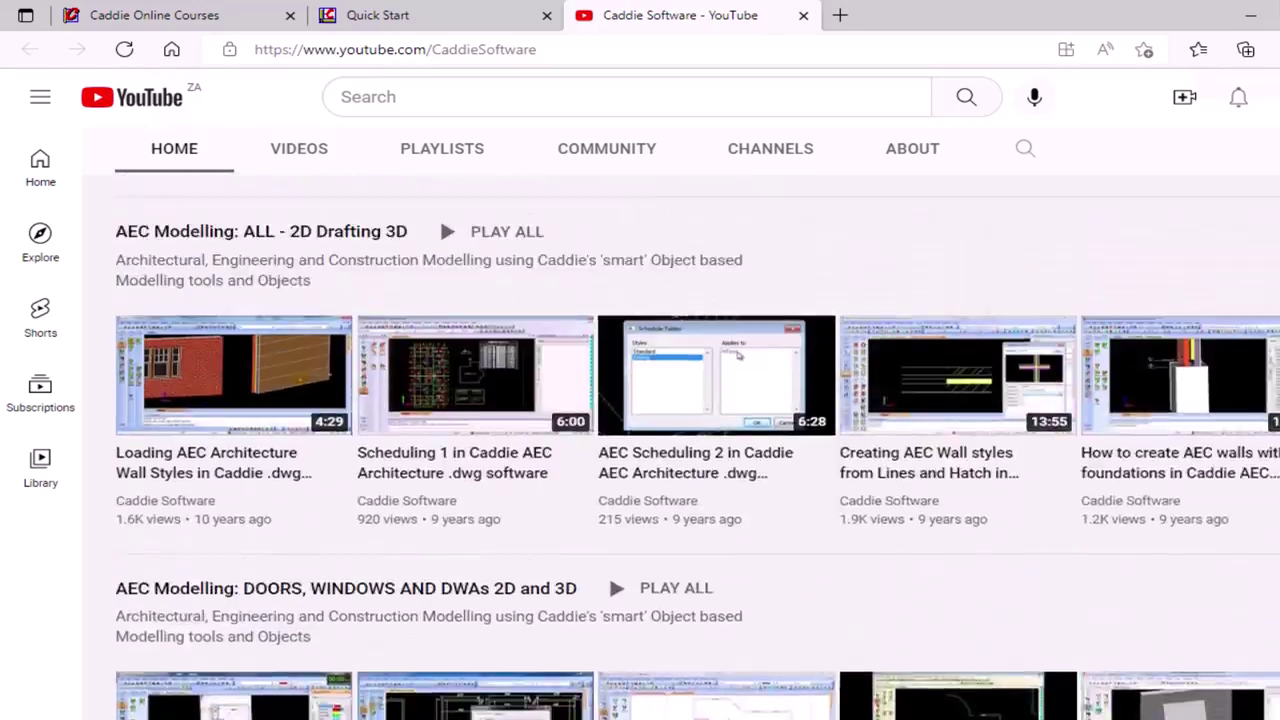
scroll(867, 190, up, 13)
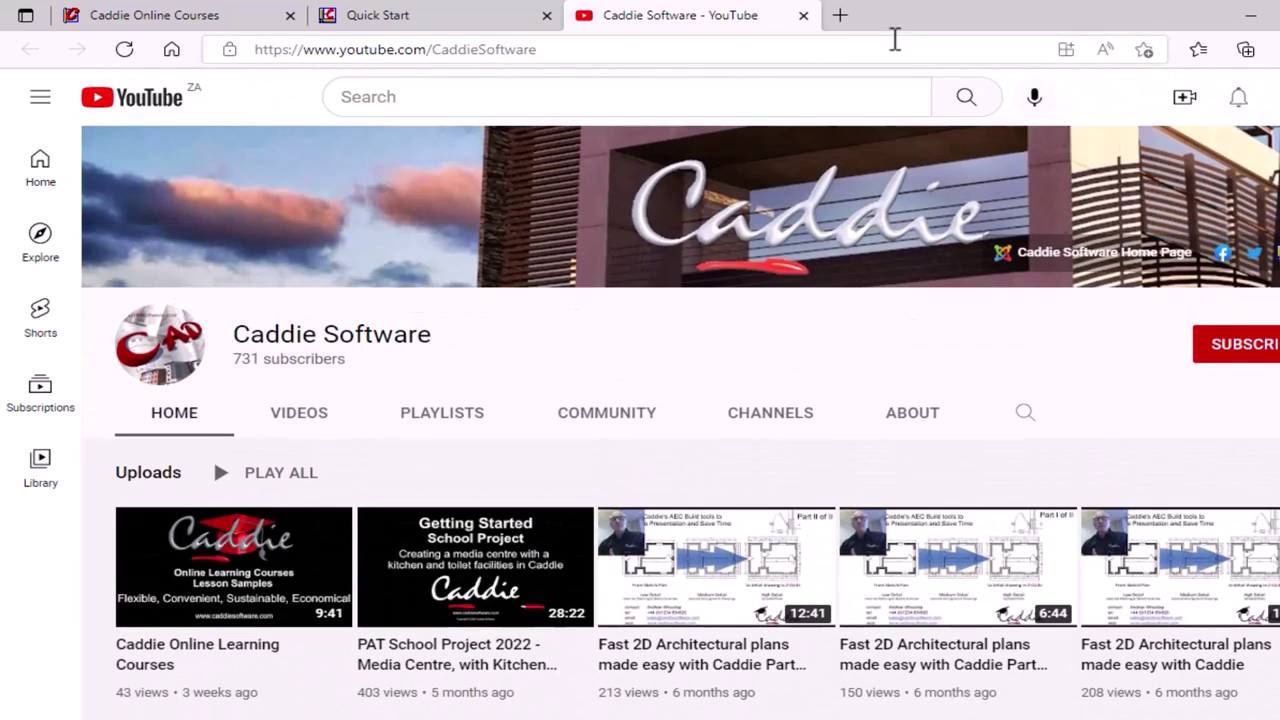
click(803, 15)
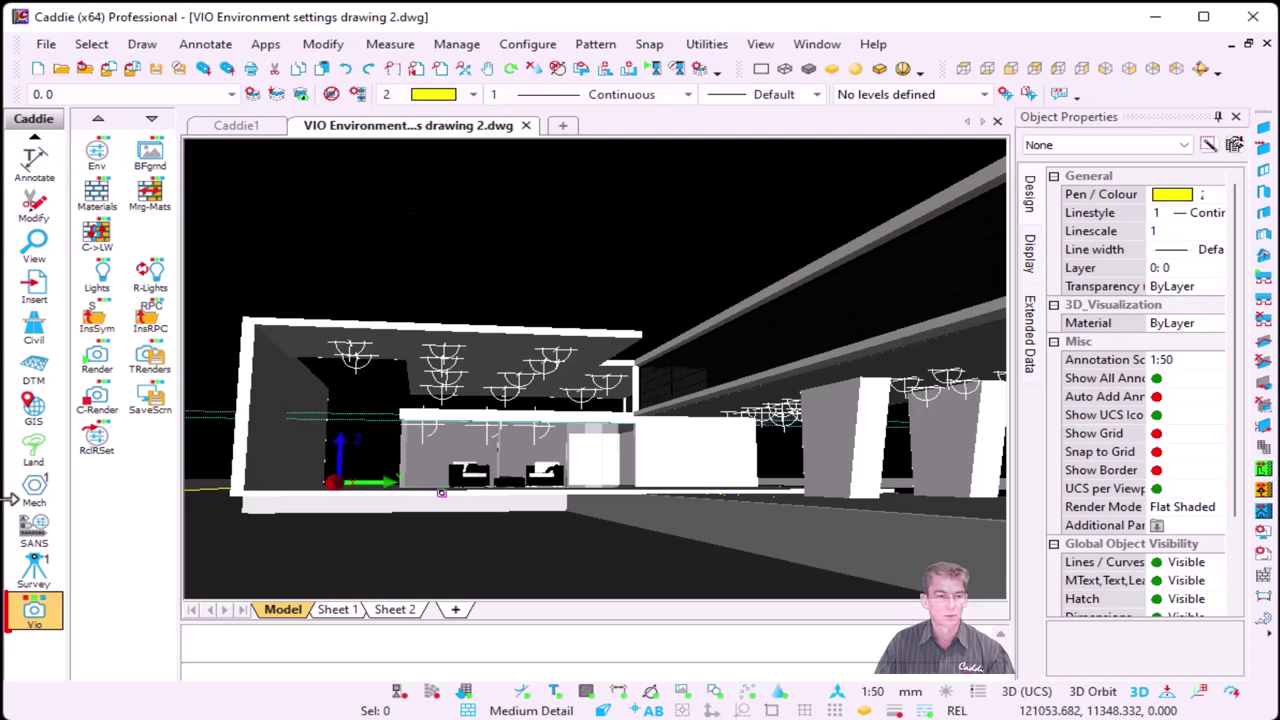
- Keep Day - Clear Sky, locate the sun at Aandenk, Eastern Cape, and enable natural lighting
click(97, 152)
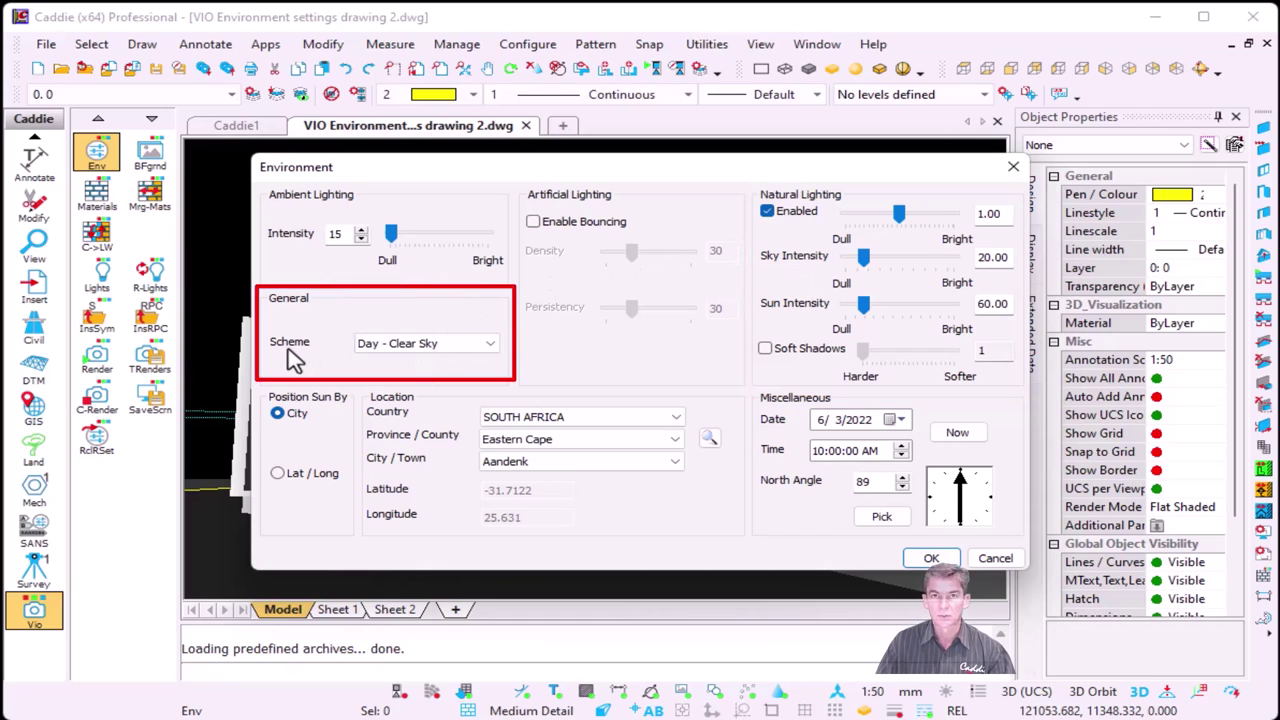
click(470, 345)
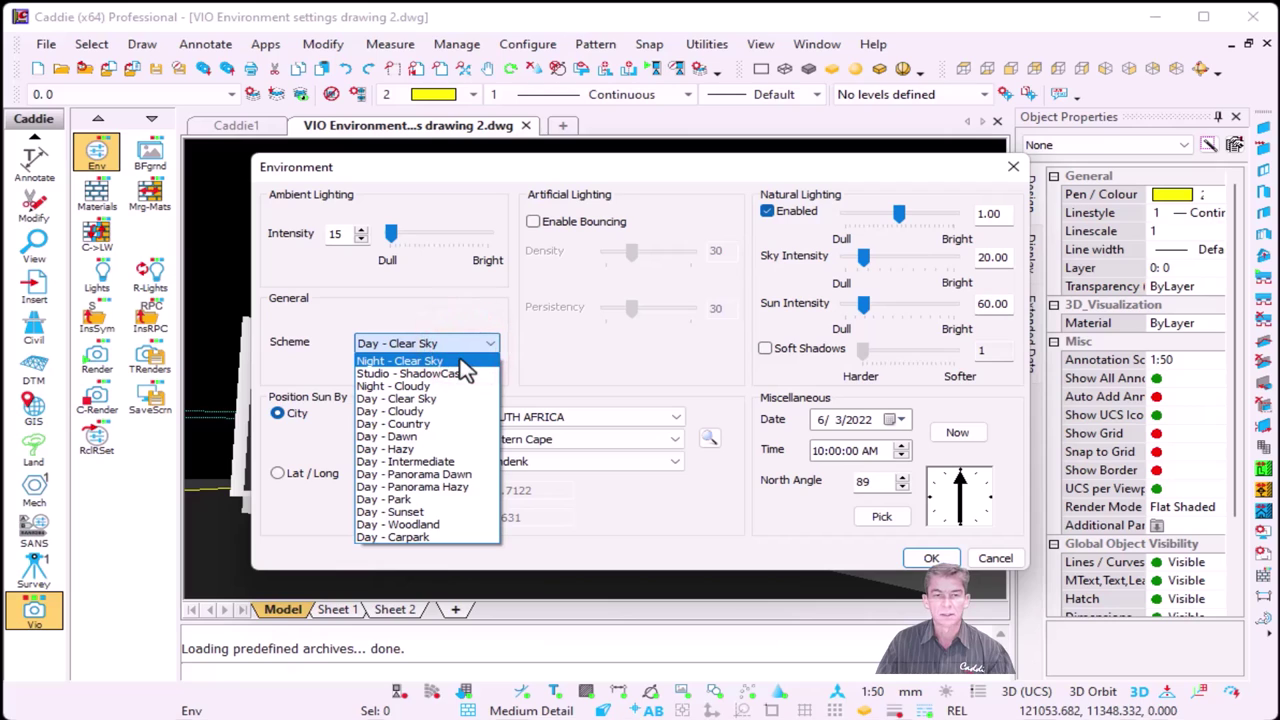
click(545, 350)
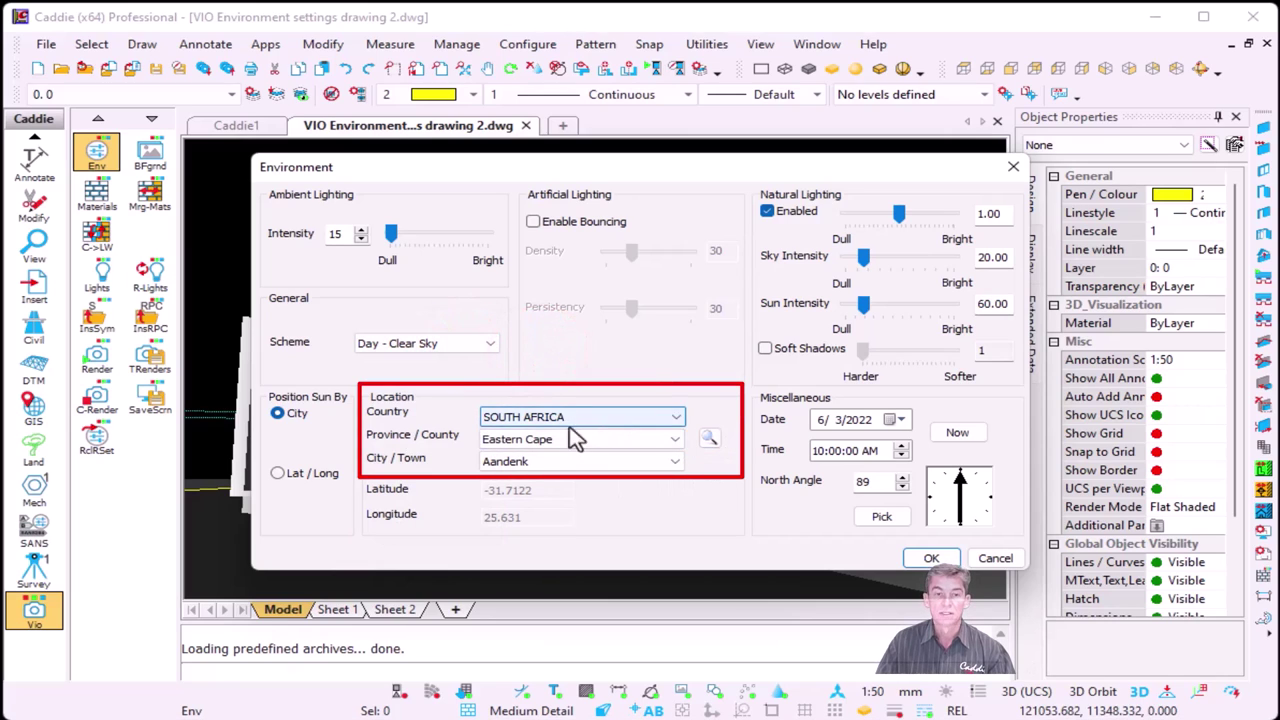
click(617, 441)
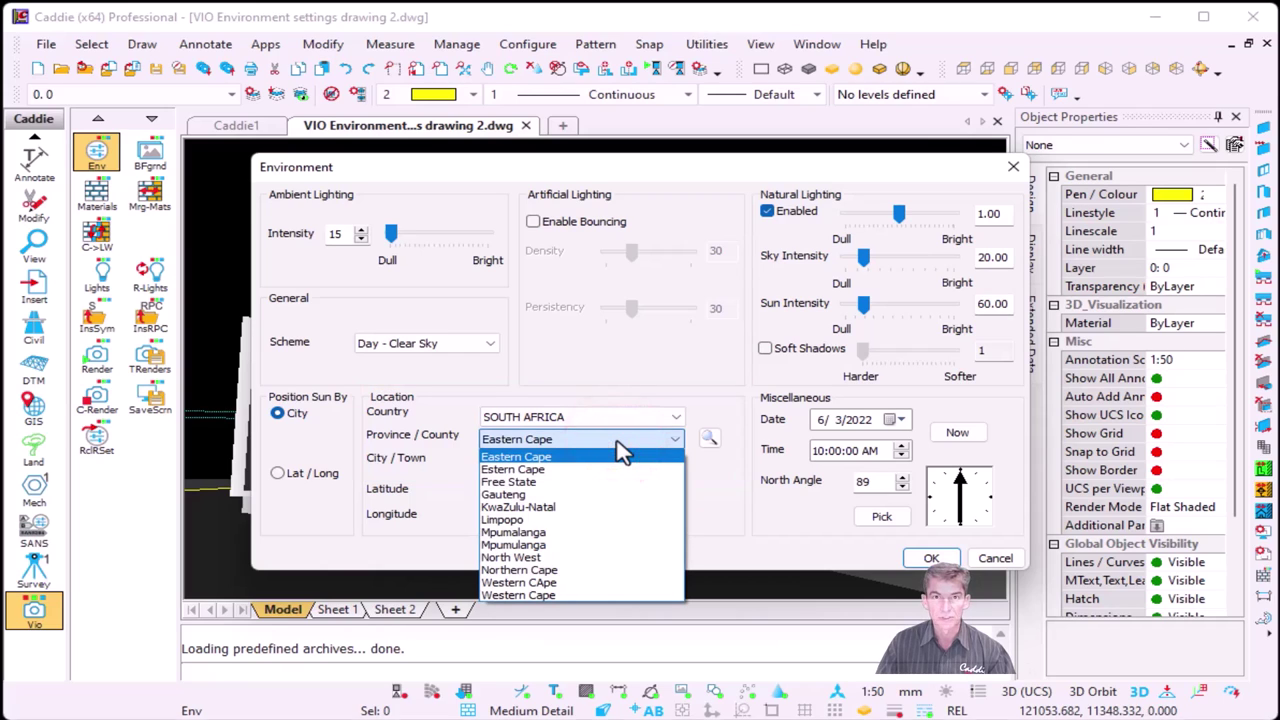
click(618, 442)
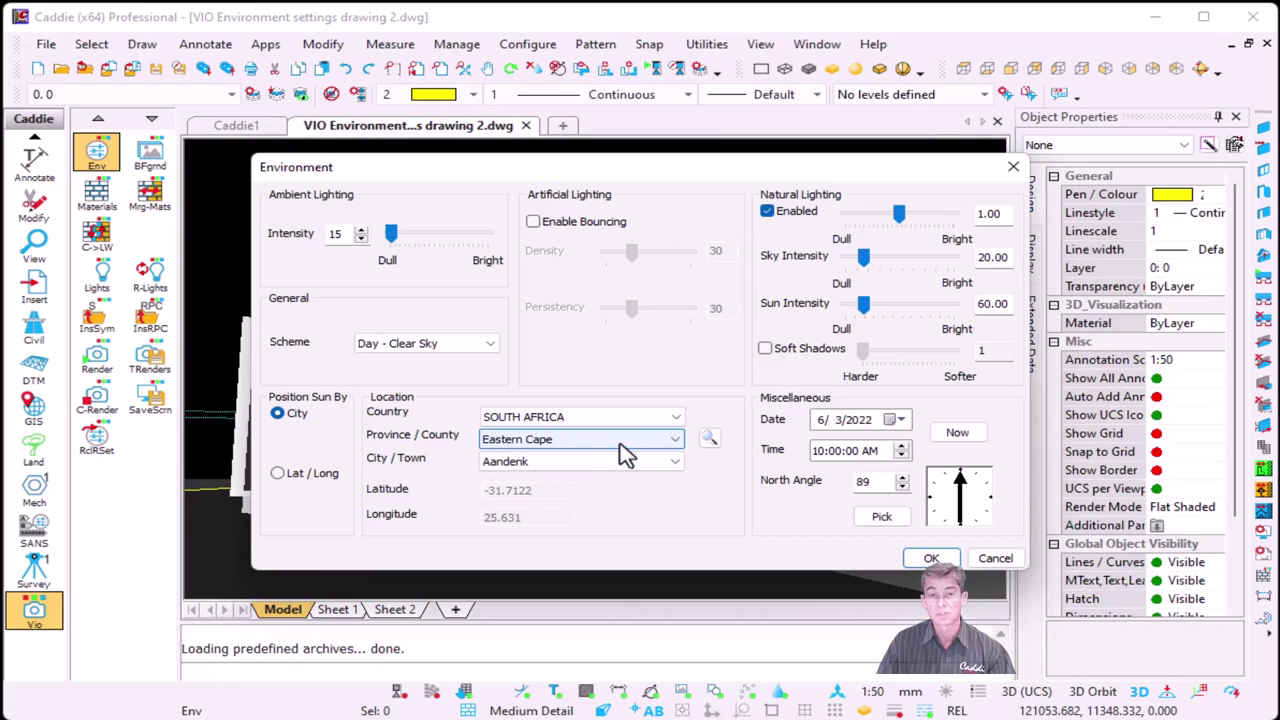
click(620, 443)
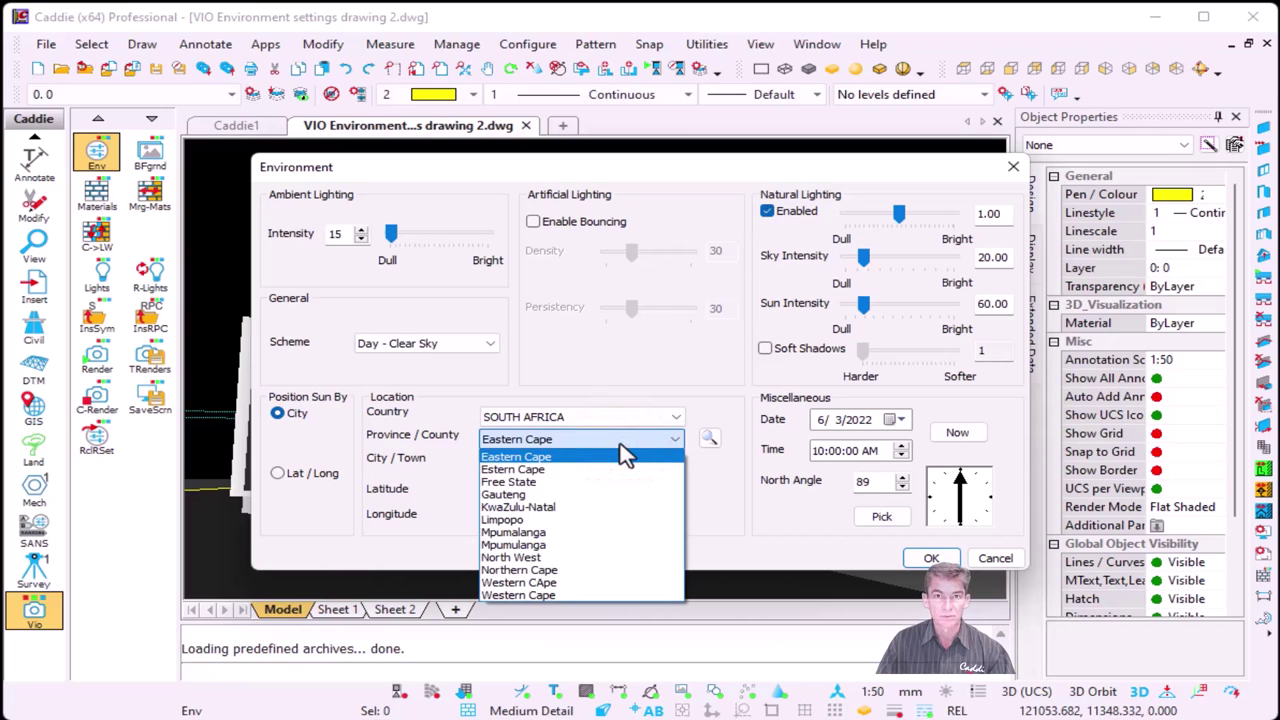
click(622, 456)
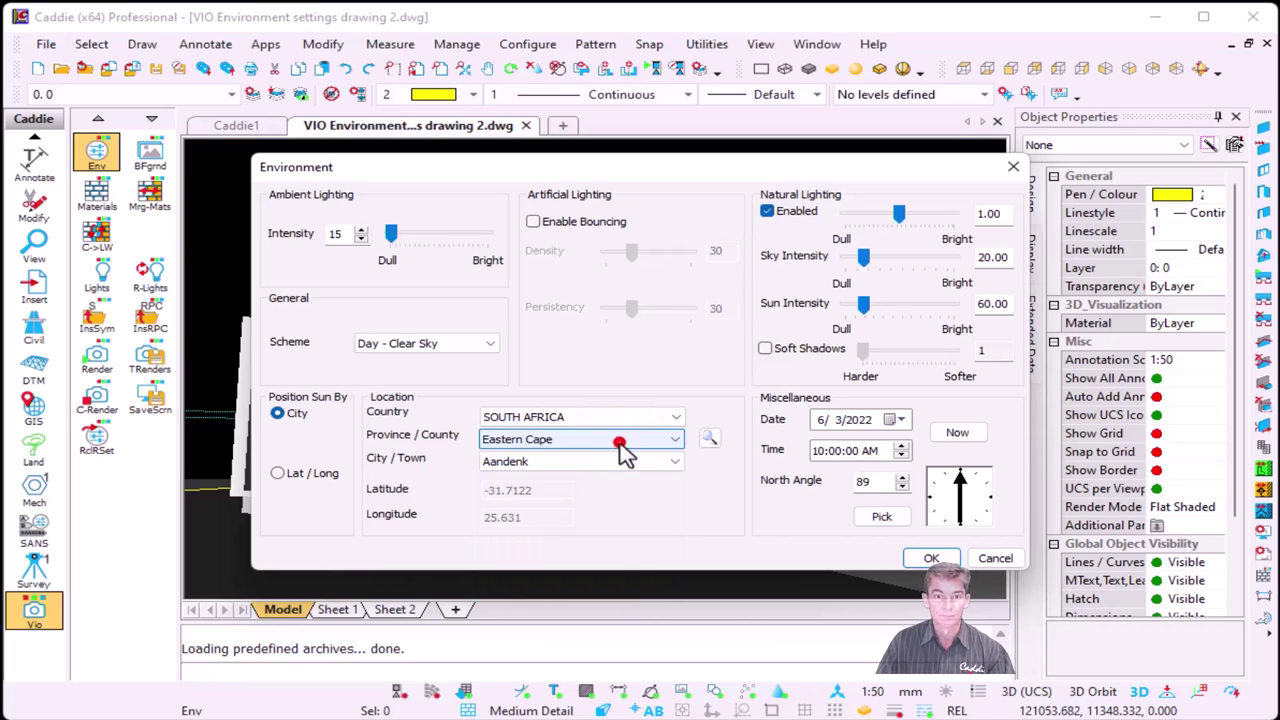
click(767, 211)
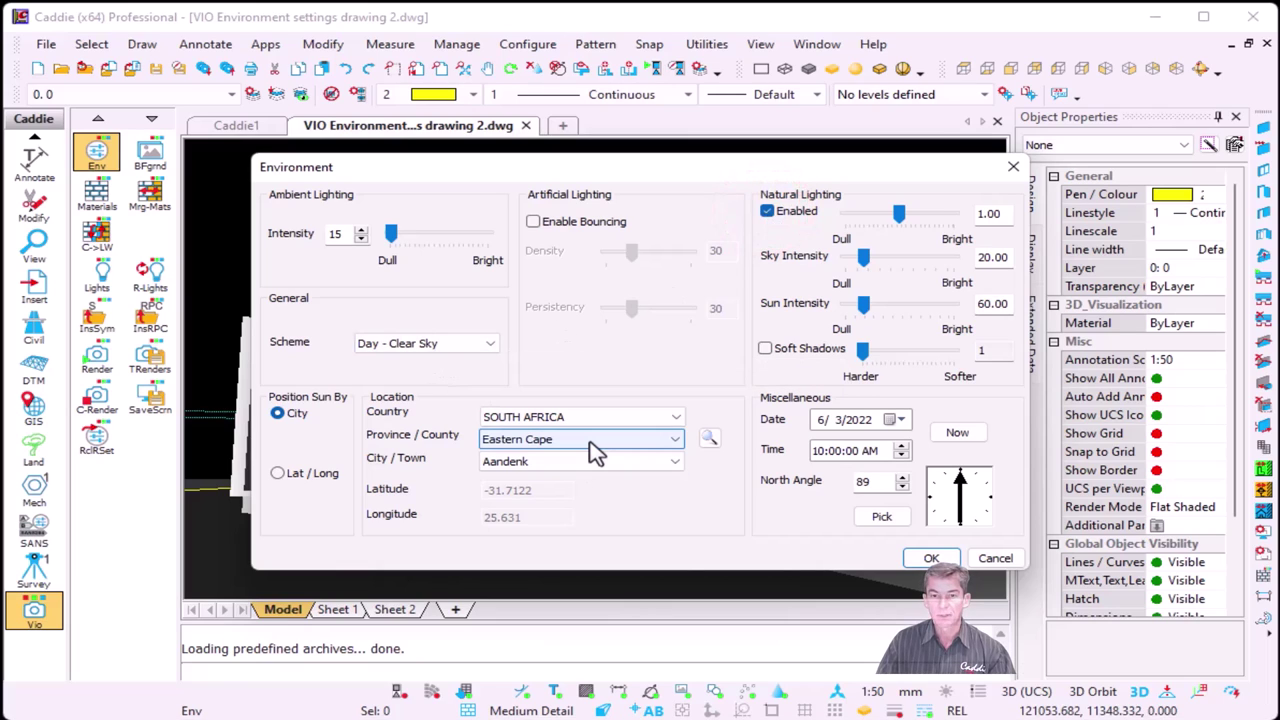
click(931, 558)
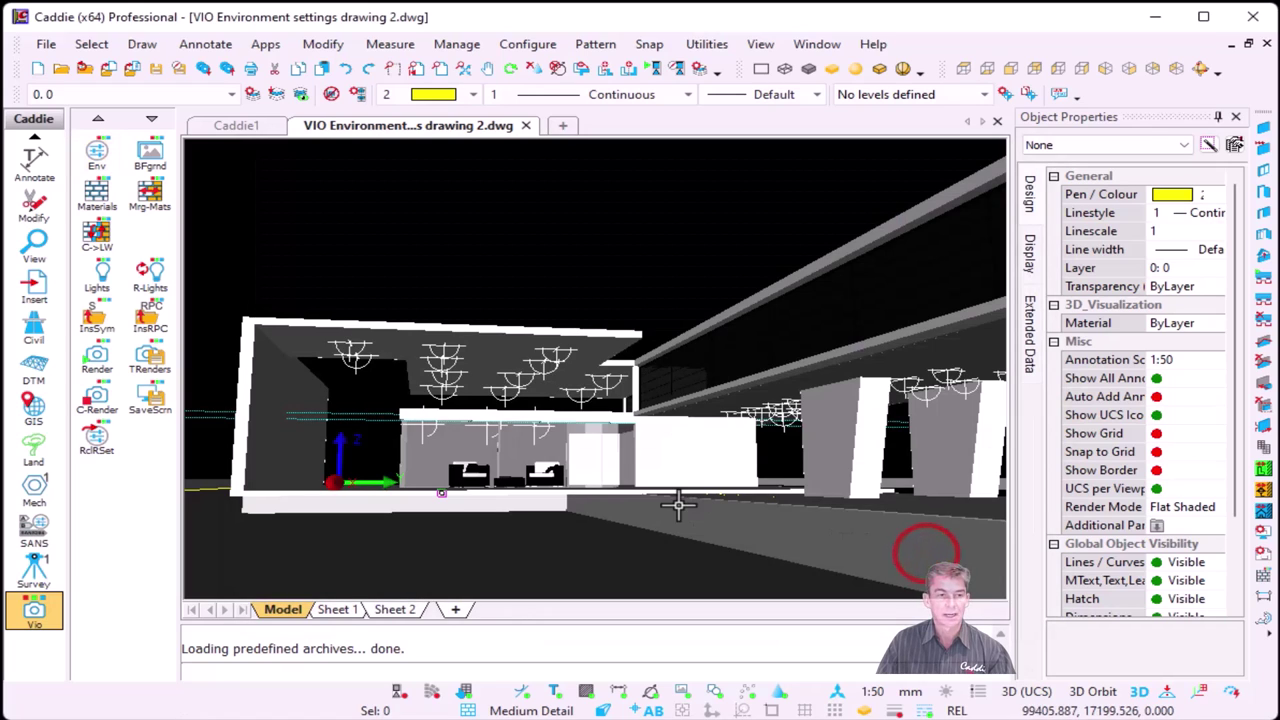
click(97, 368)
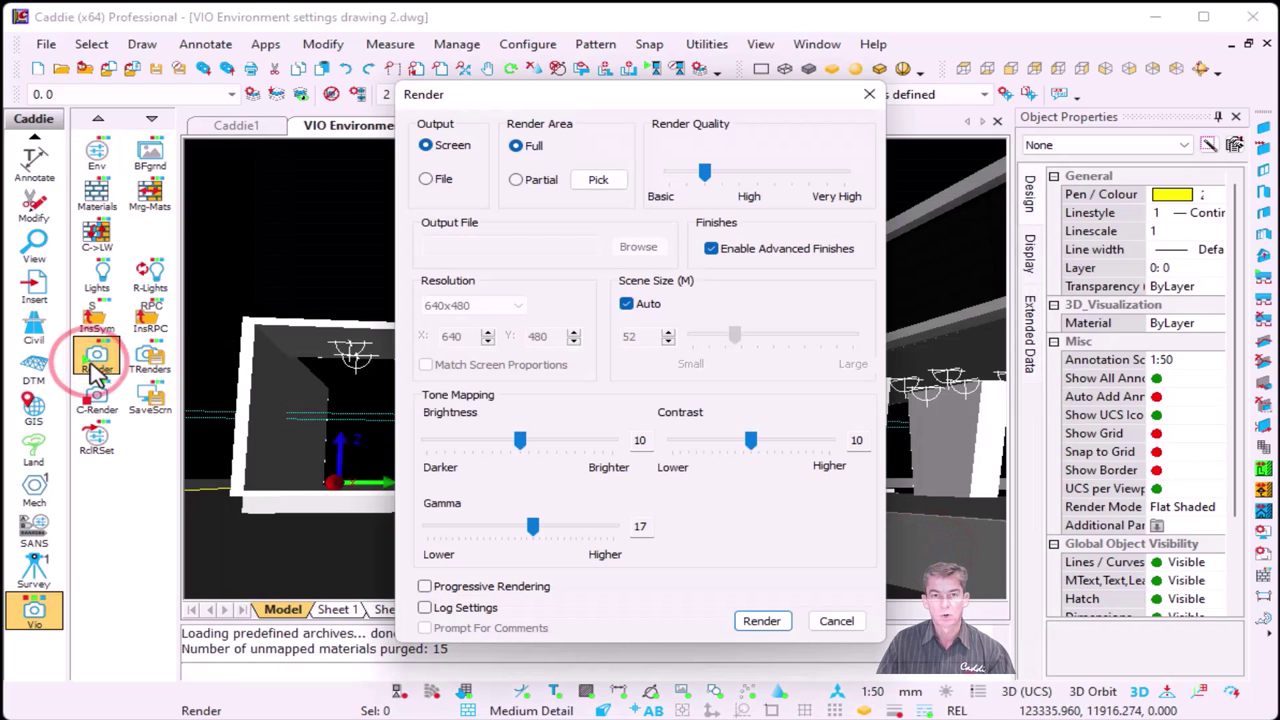
- Render the building progressively against the dusk sky, then close the rendered image
click(462, 588)
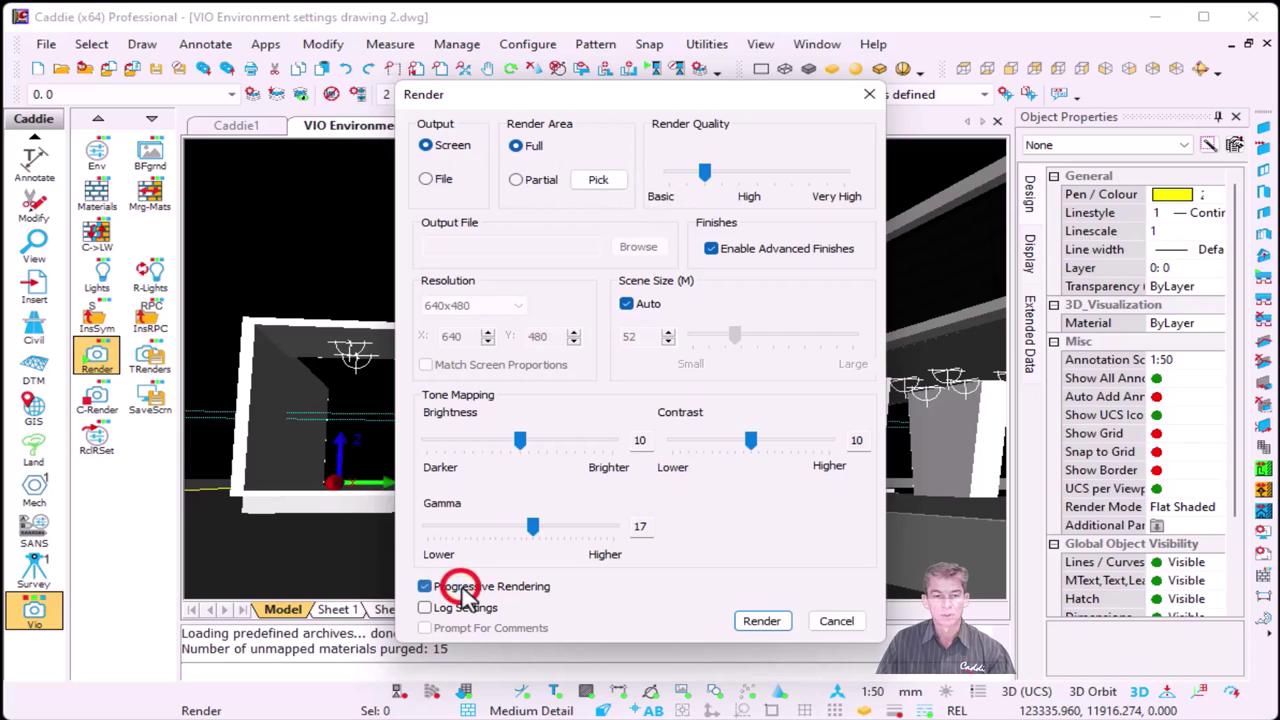
click(762, 621)
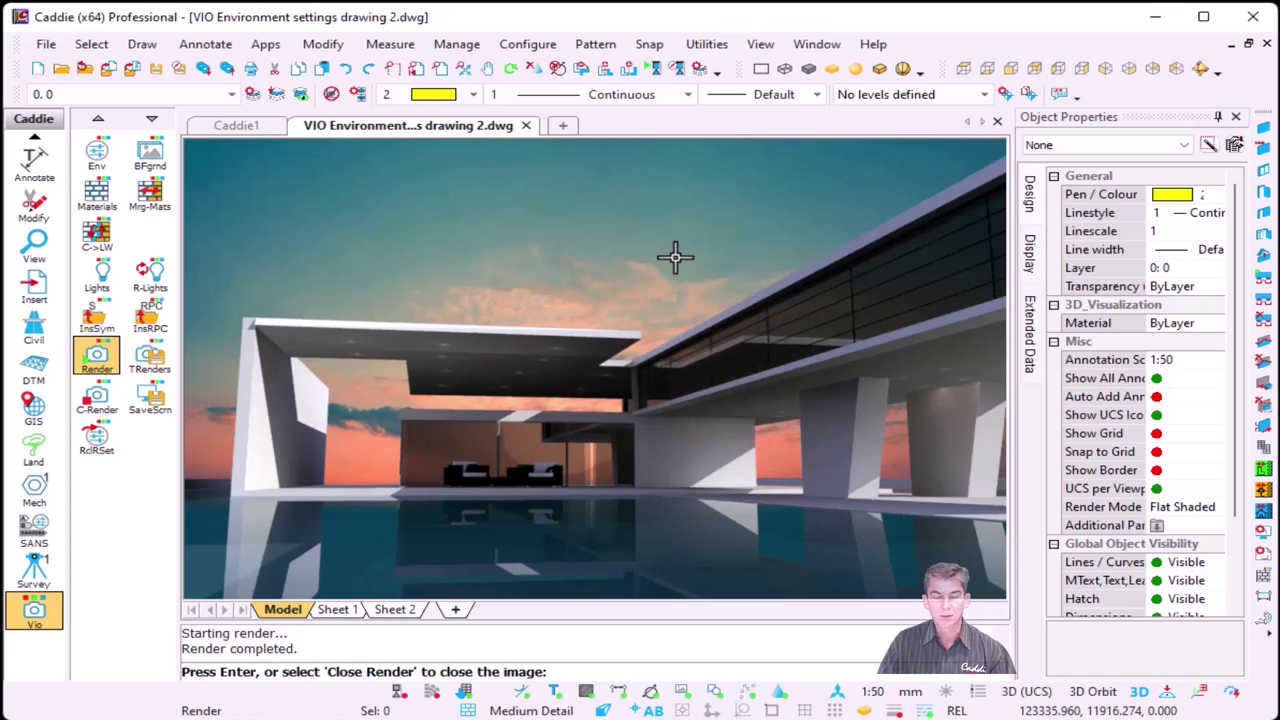
click(97, 398)
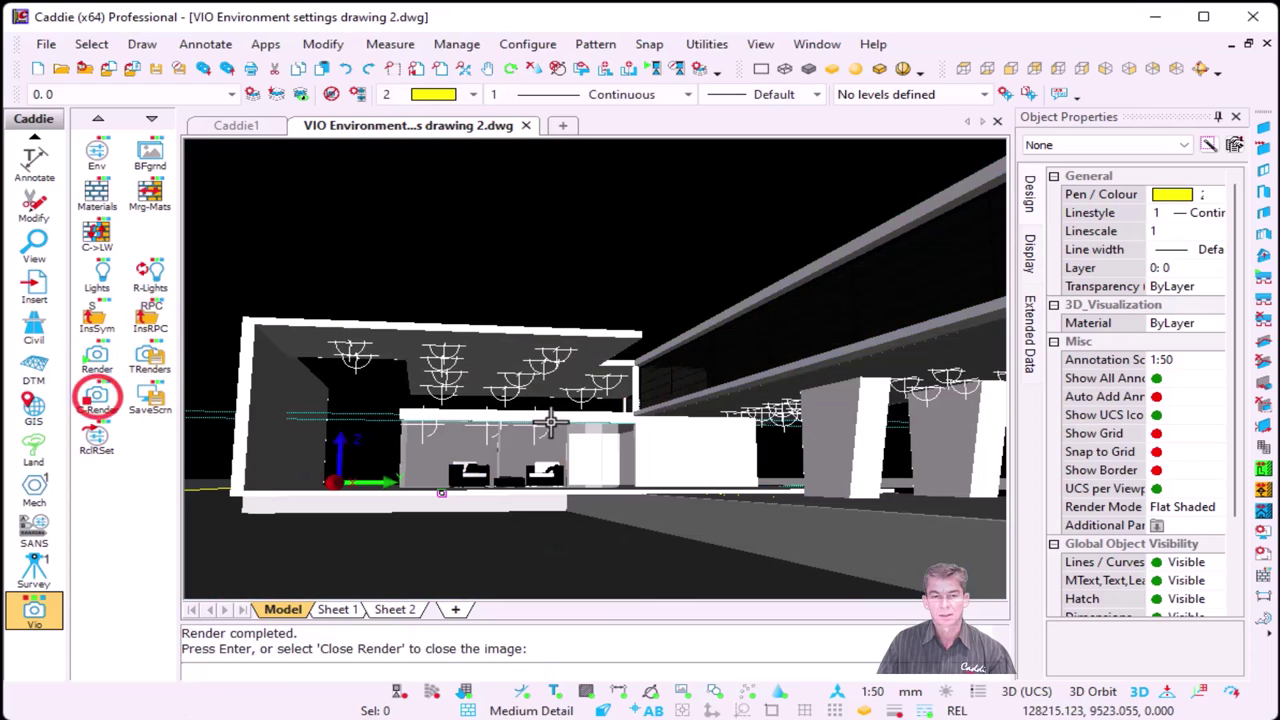
- Switch the environment scheme to Night - Clear Sky
key(Return)
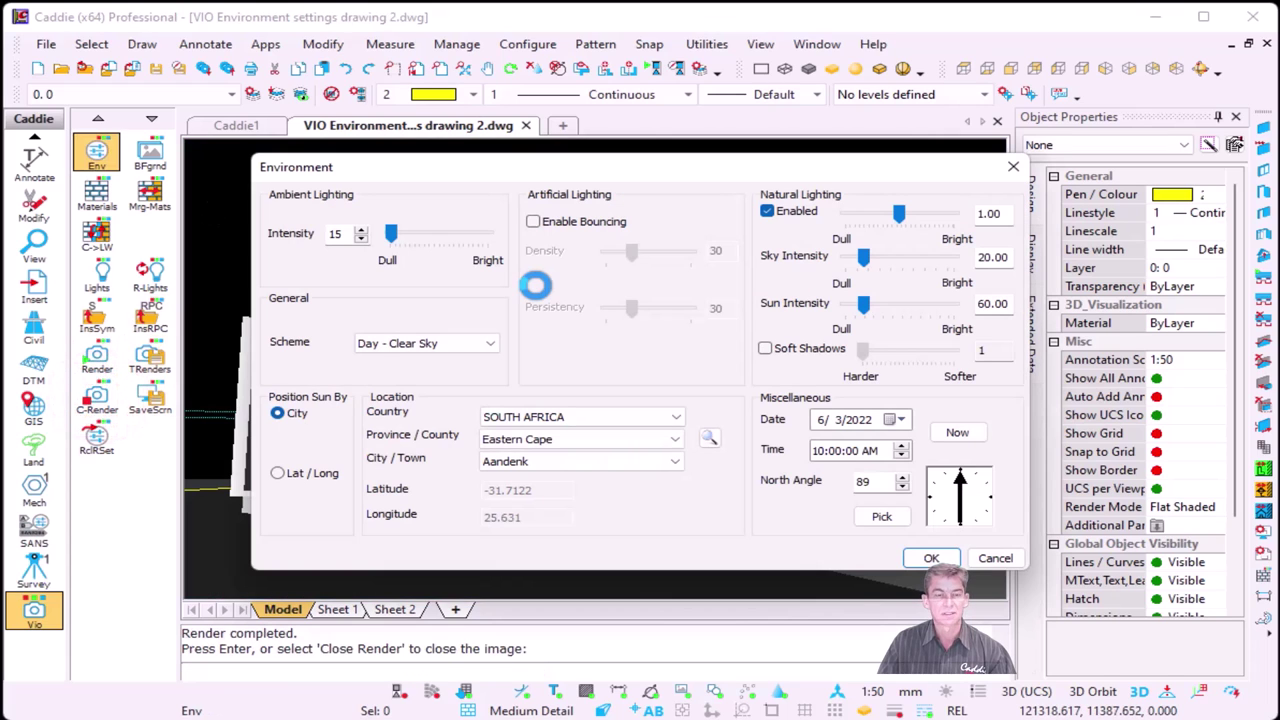
click(437, 343)
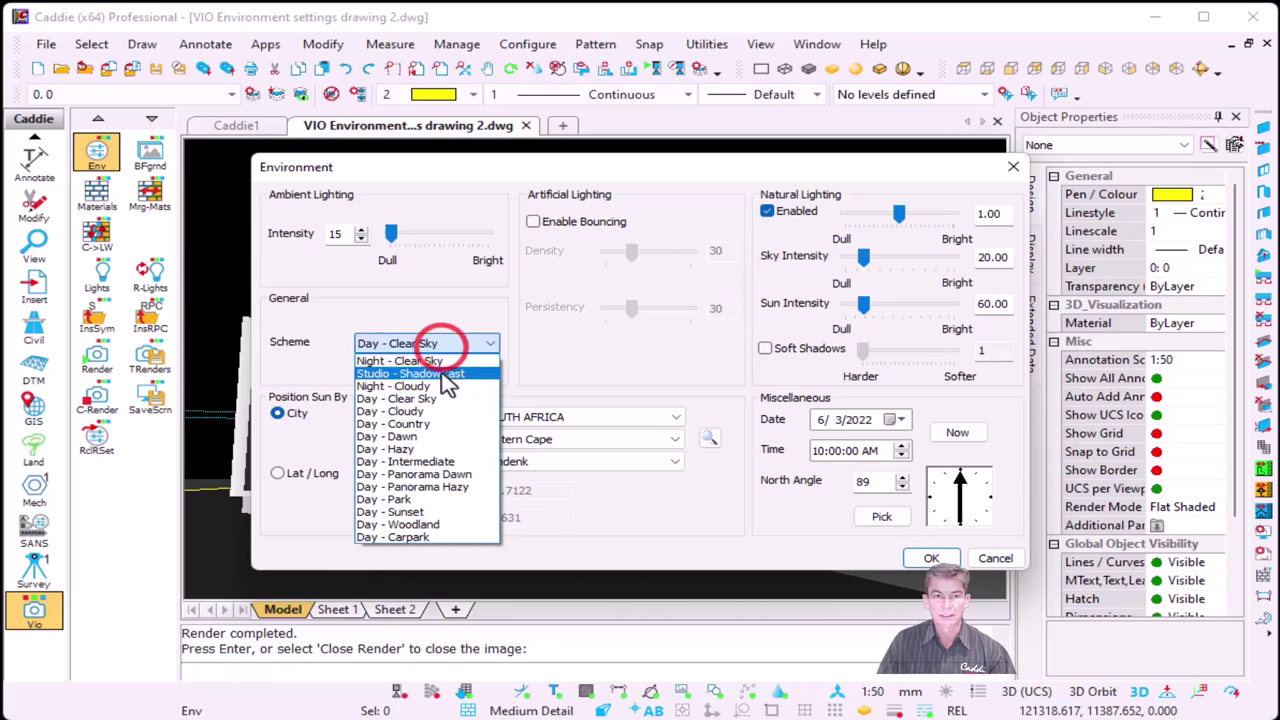
click(425, 360)
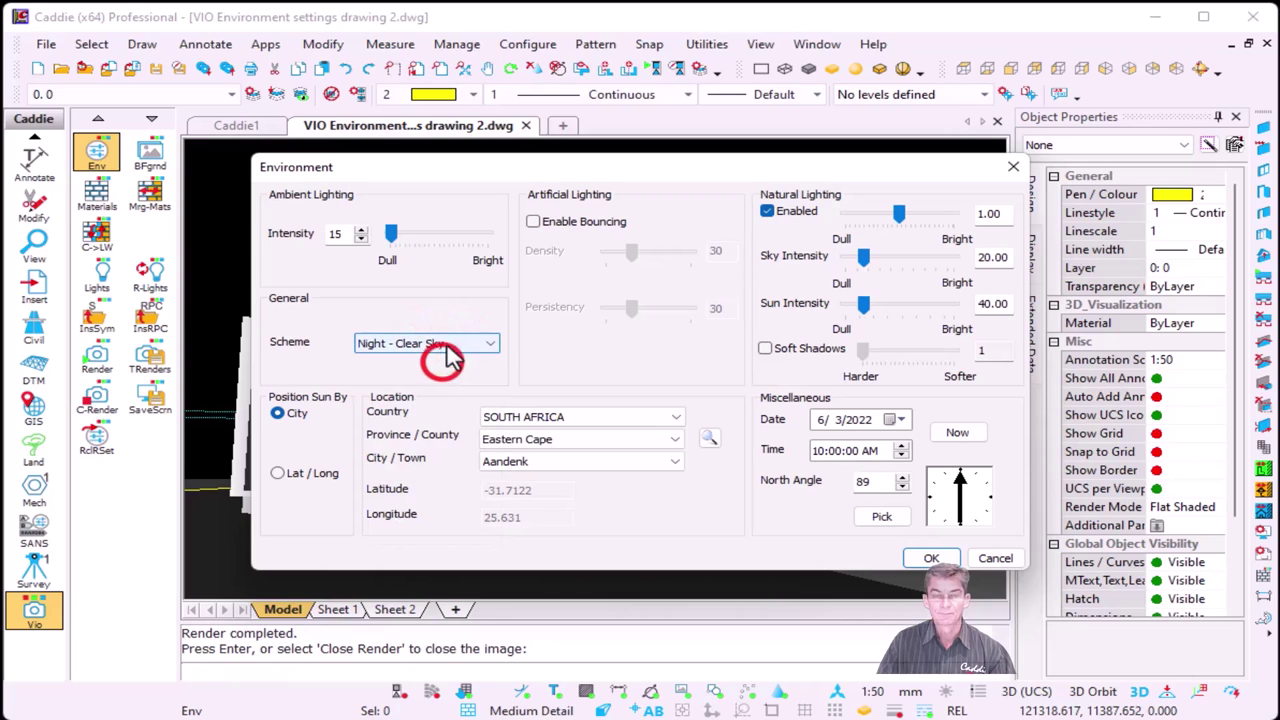
click(930, 559)
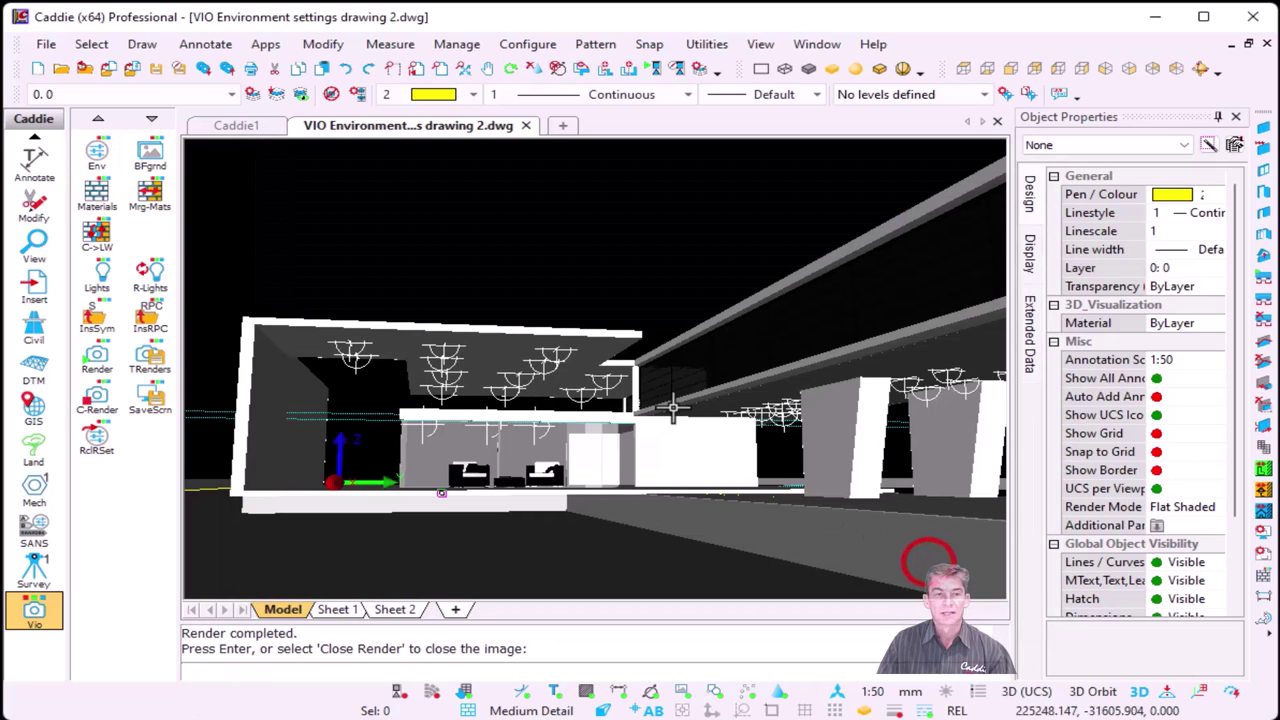
- Review the scaled panoramic dawn-sky background image and confirm it
click(147, 157)
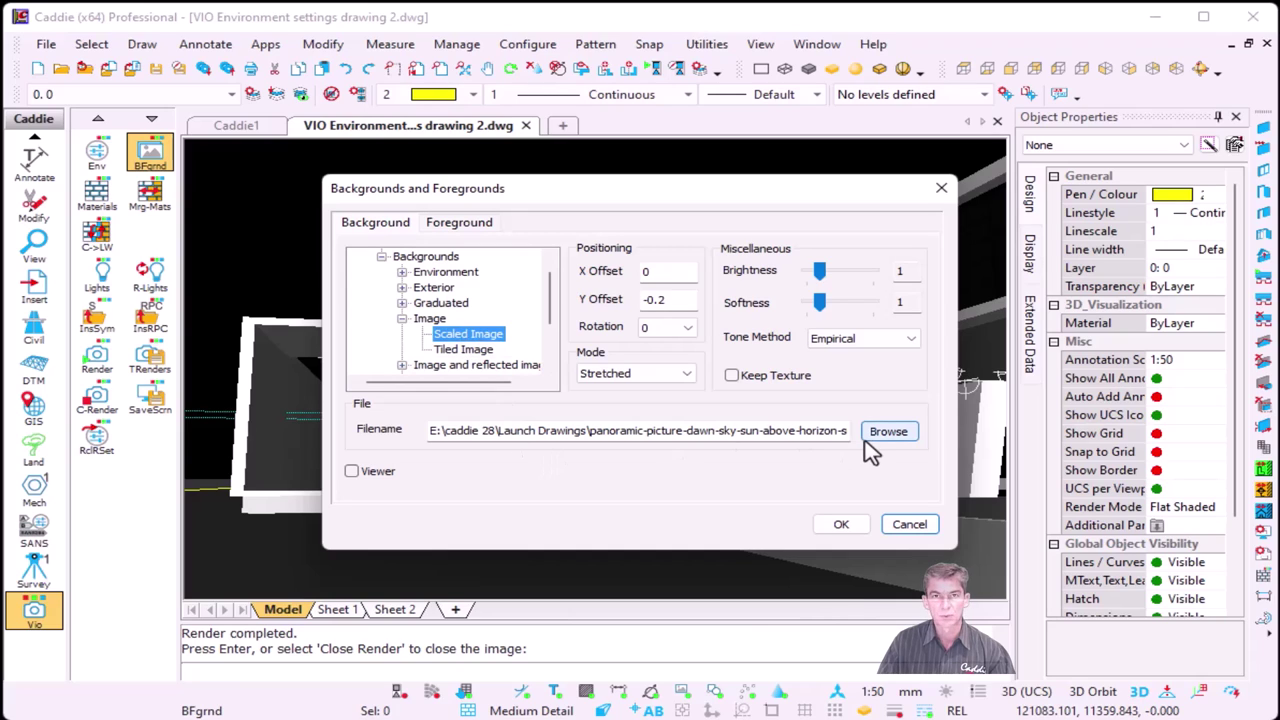
mouse_move(820, 272)
mouse_down()
mouse_move(822, 288)
mouse_move(807, 271)
mouse_up()
click(845, 527)
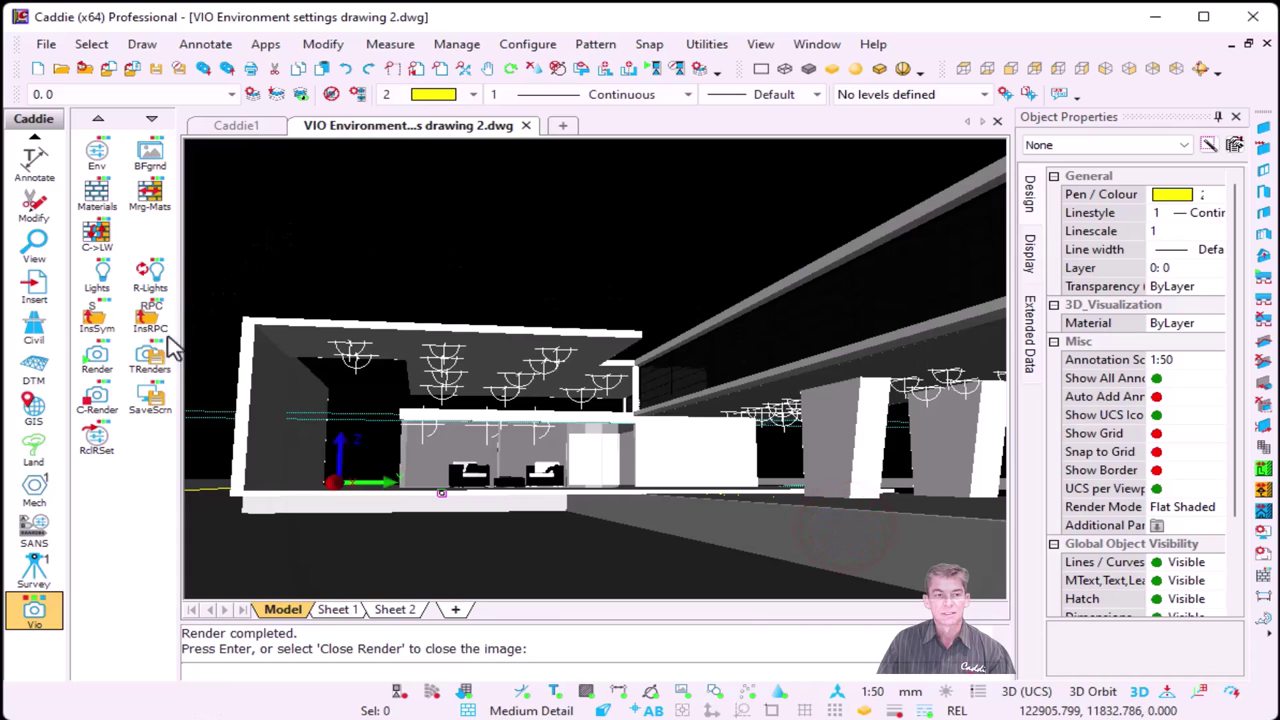
click(97, 358)
- Start the night-scheme render of the building
click(766, 624)
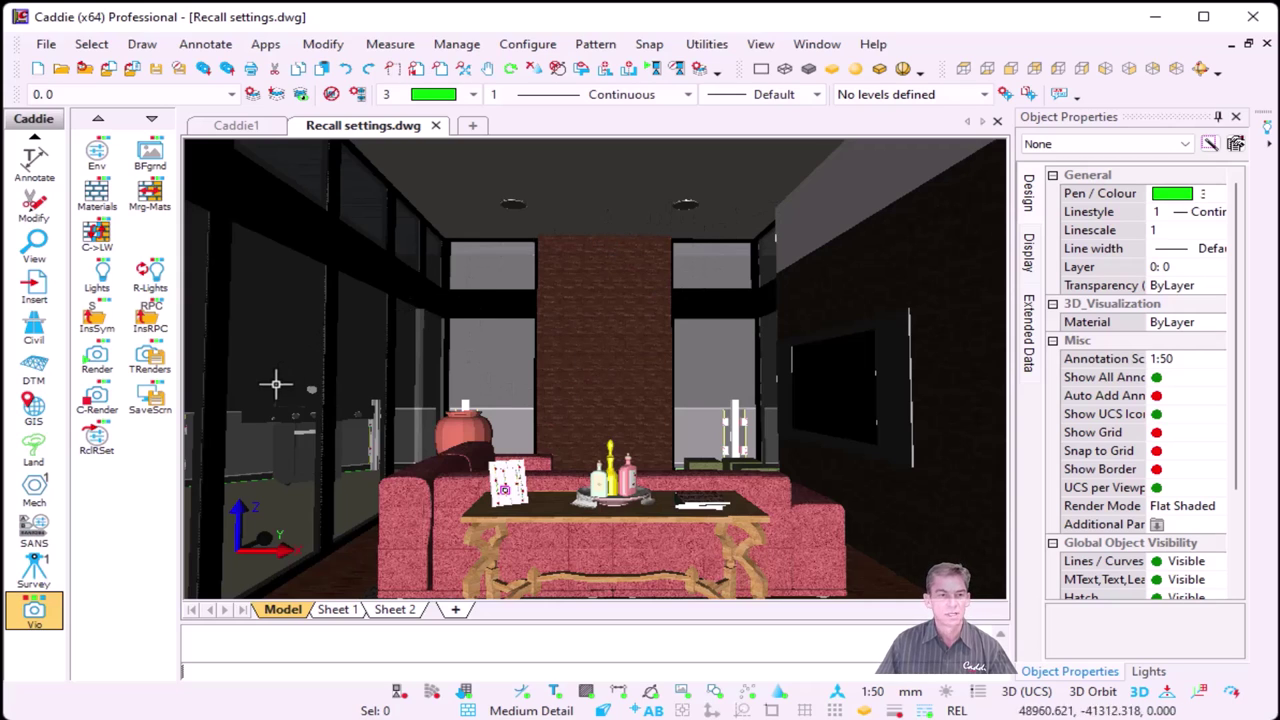
- Render the living room with Log Settings turned off, then close the rendered image
click(97, 355)
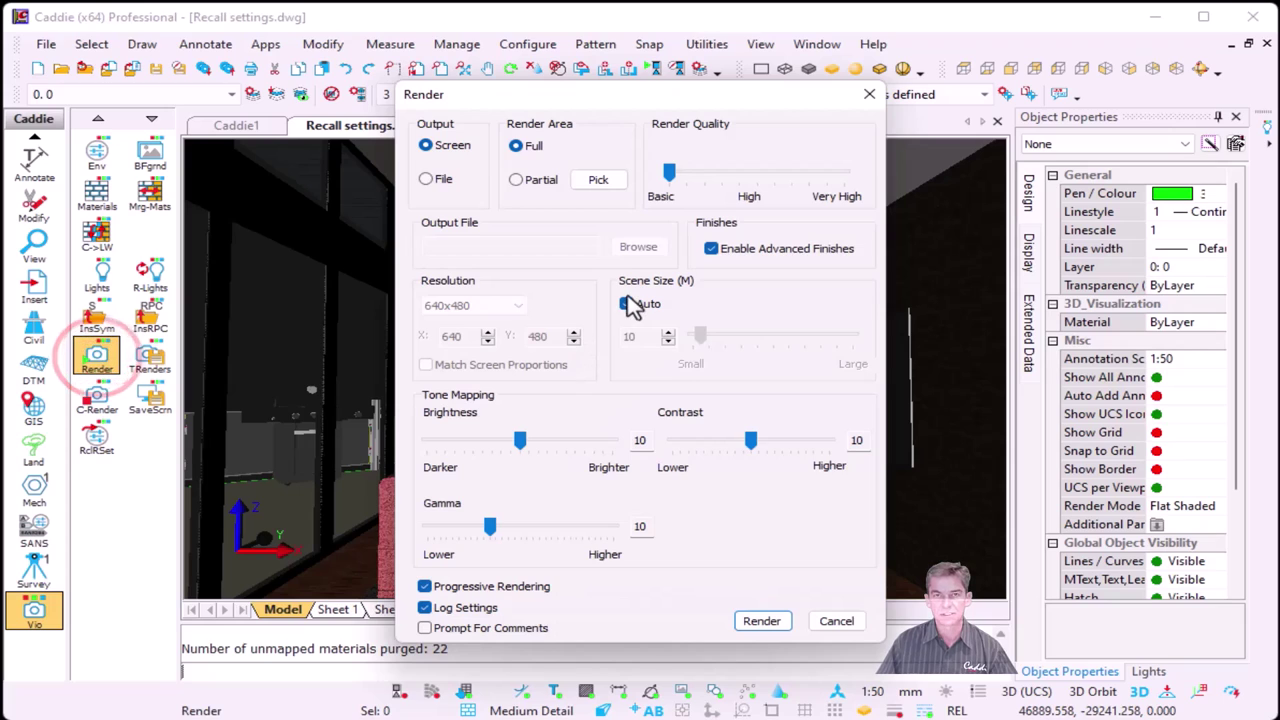
click(452, 612)
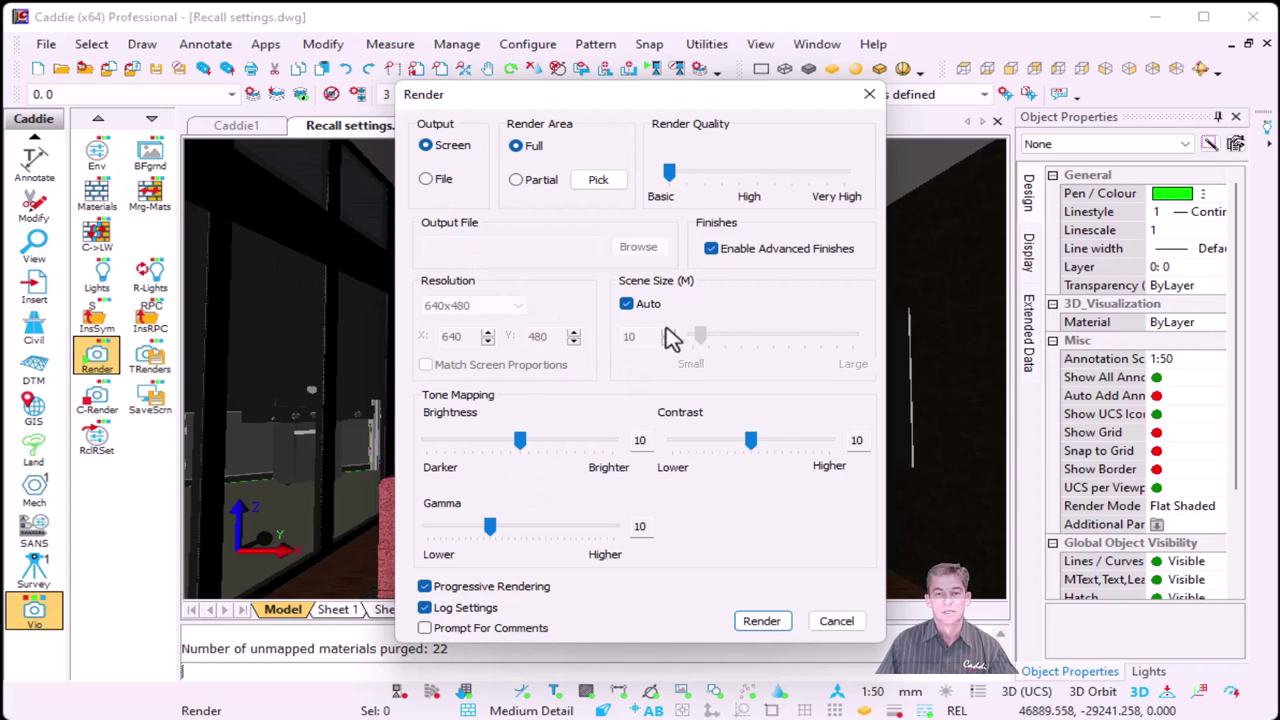
click(471, 609)
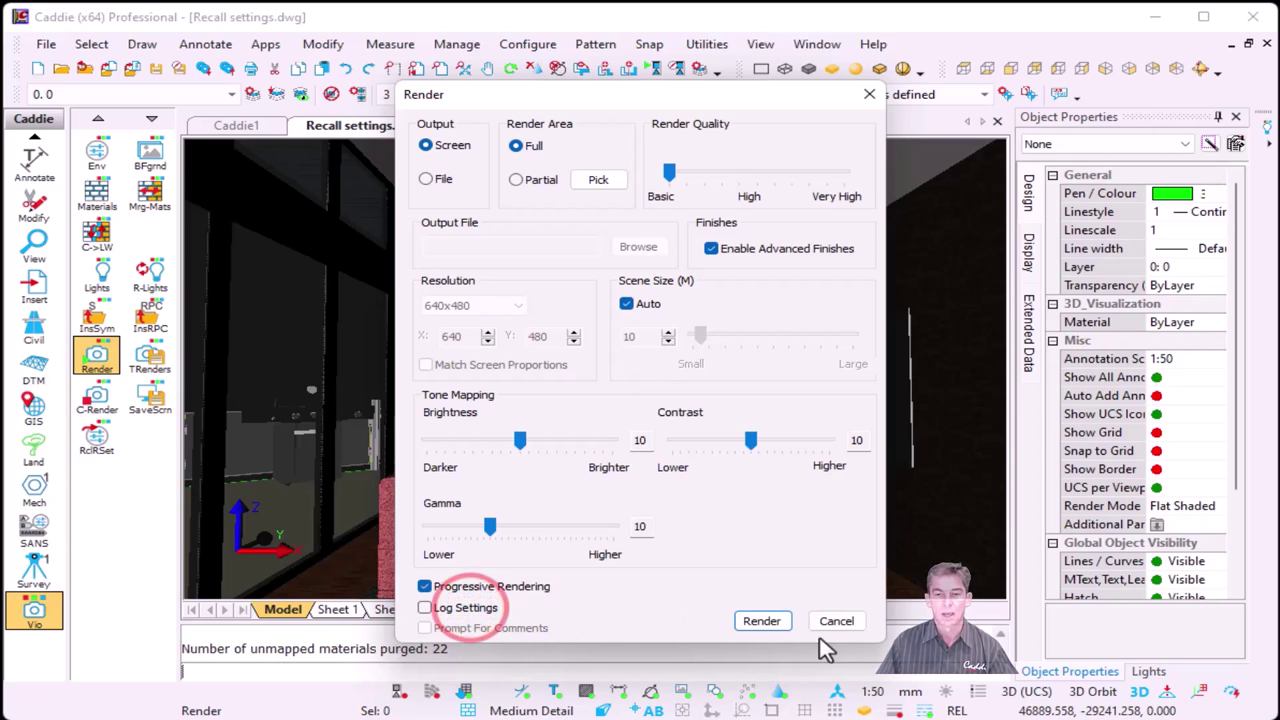
click(753, 622)
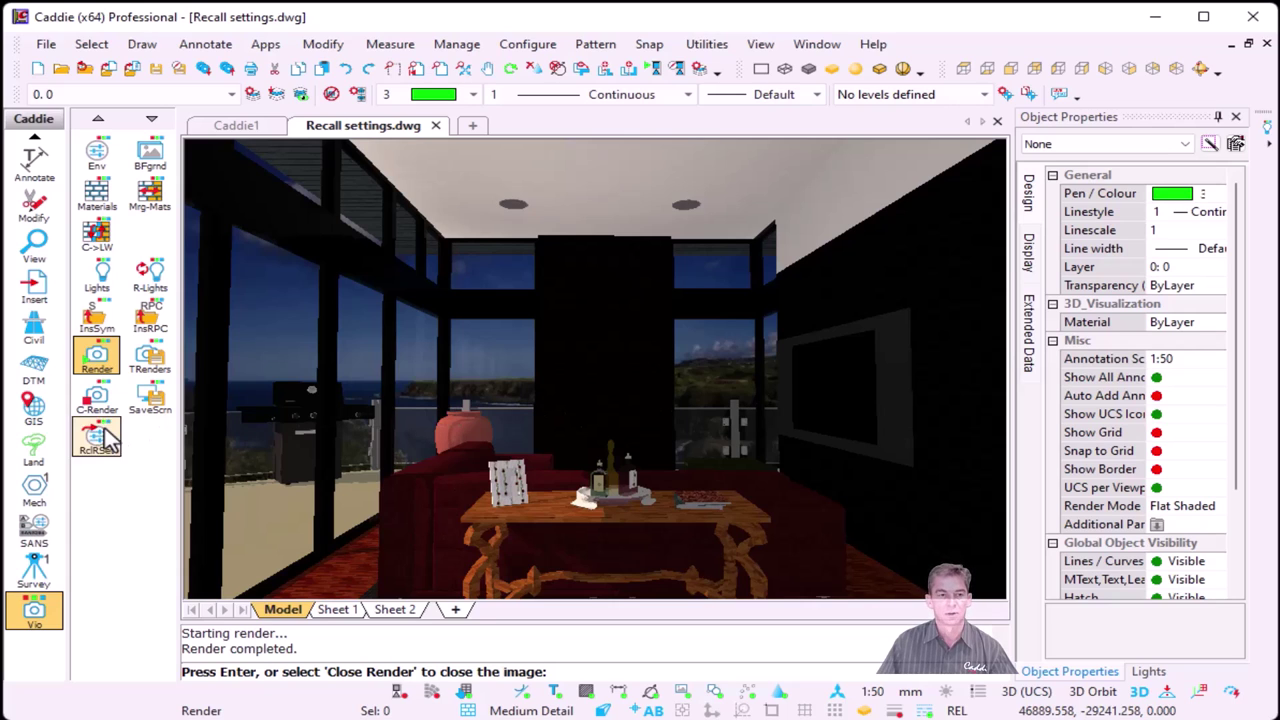
click(97, 398)
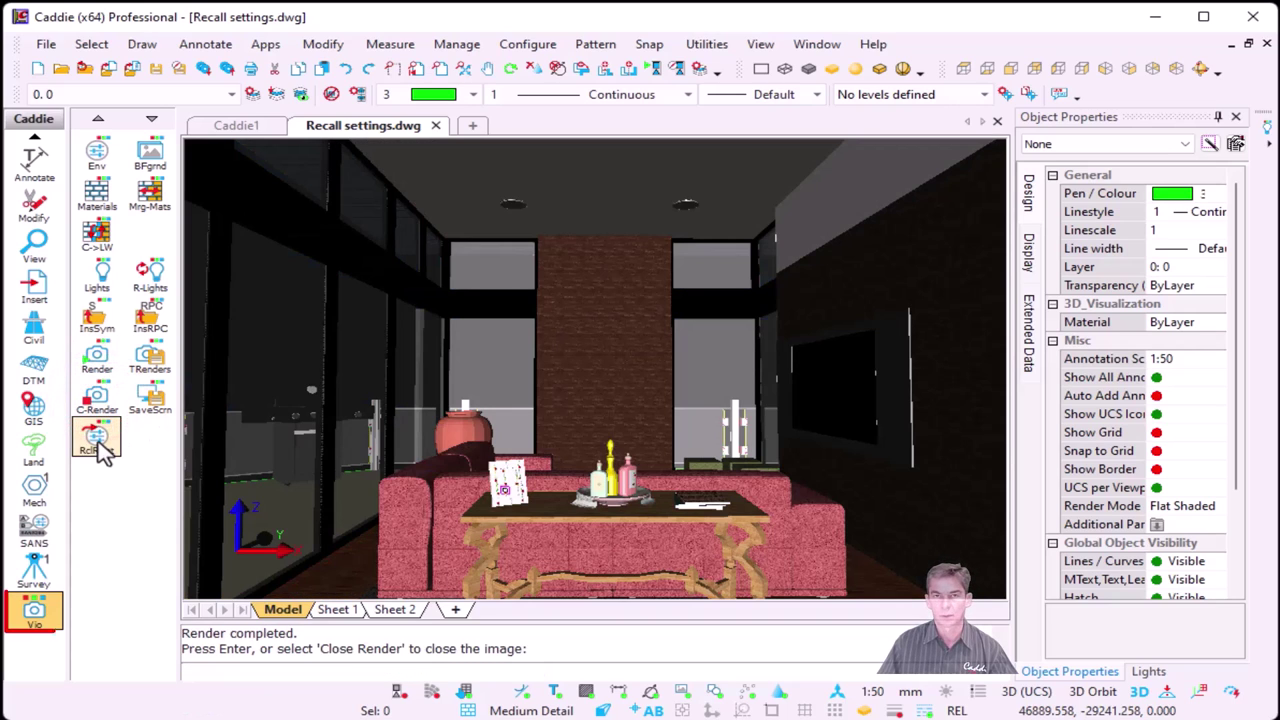
- Browse the saved render thumbnails and choose the '20 new settings' render
click(97, 438)
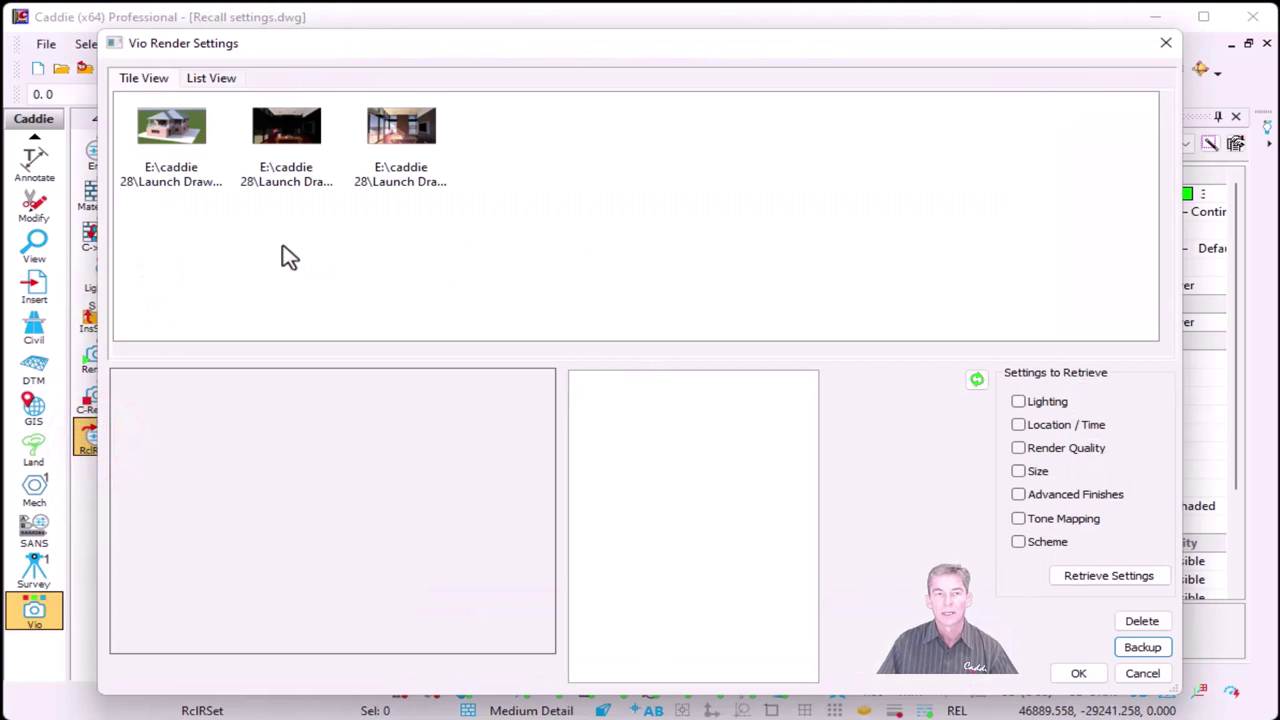
click(172, 140)
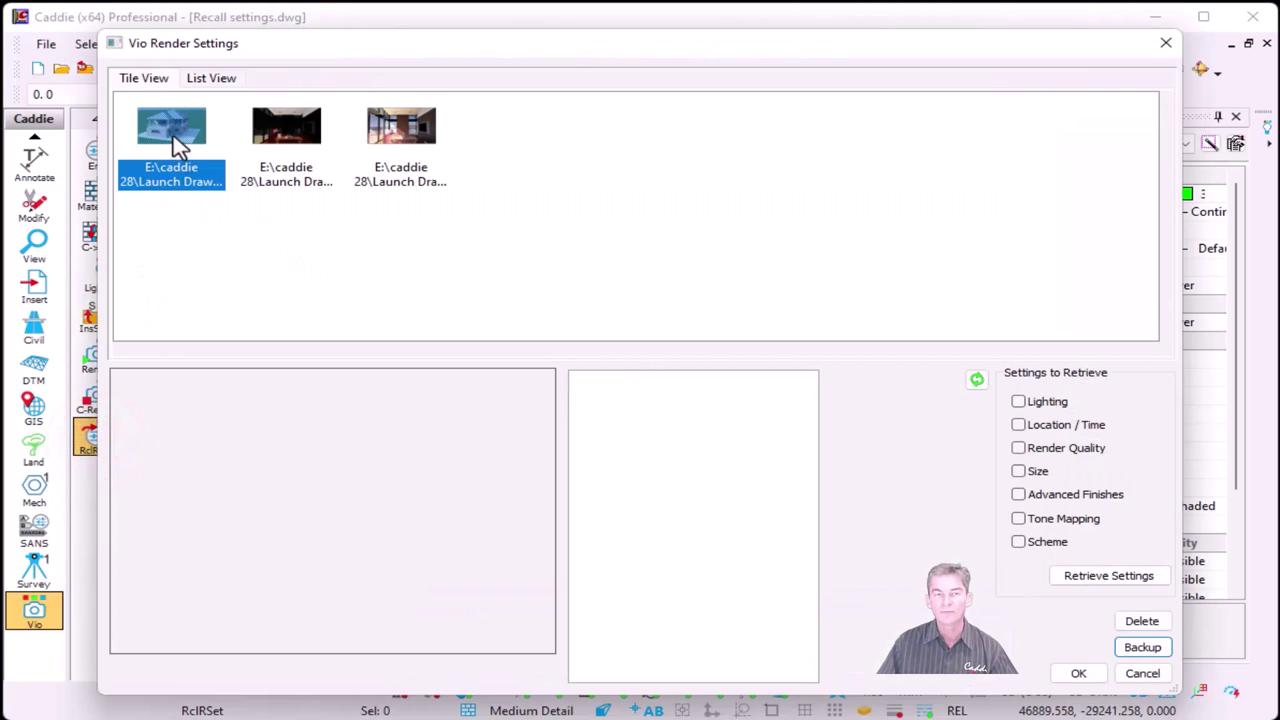
click(269, 140)
click(435, 143)
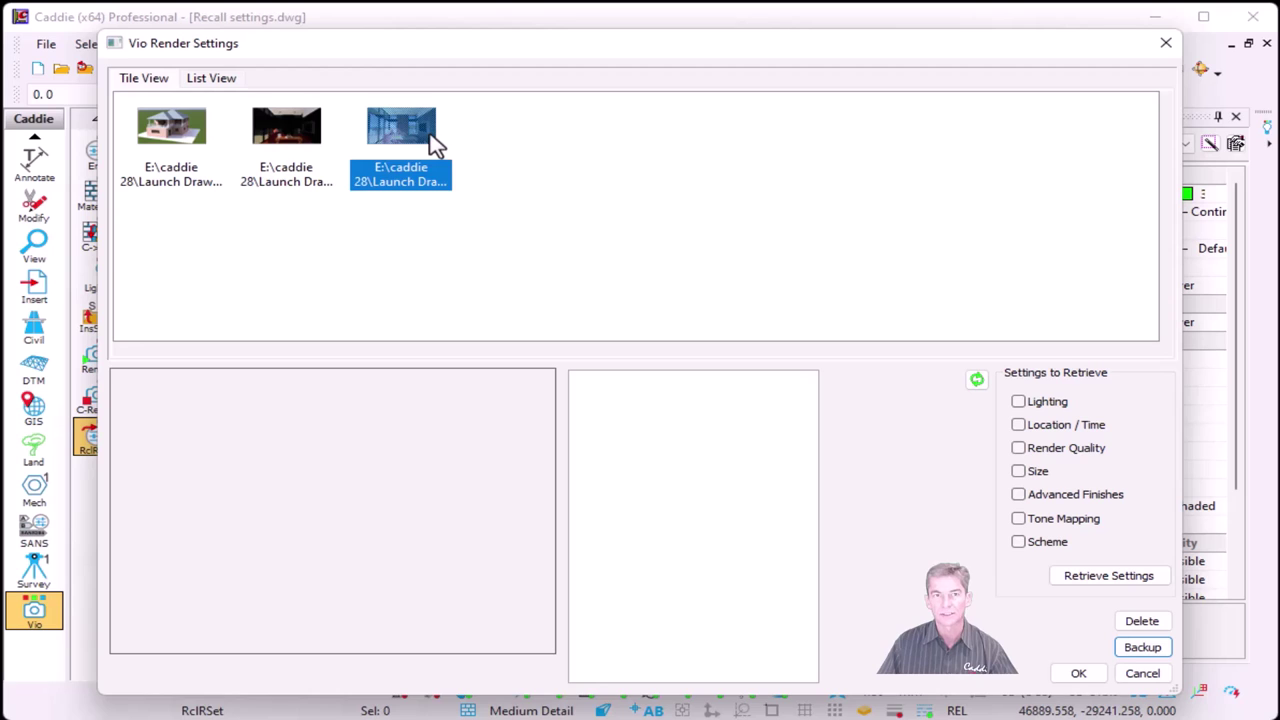
click(303, 185)
click(166, 143)
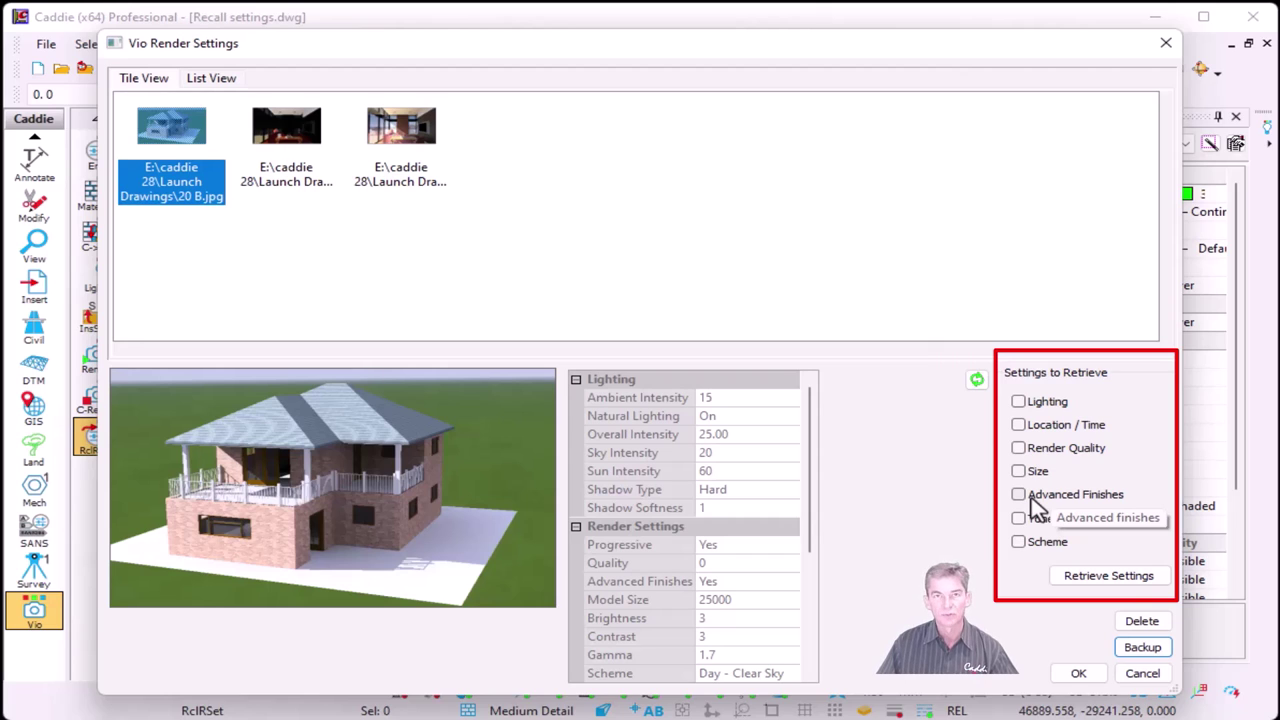
click(428, 122)
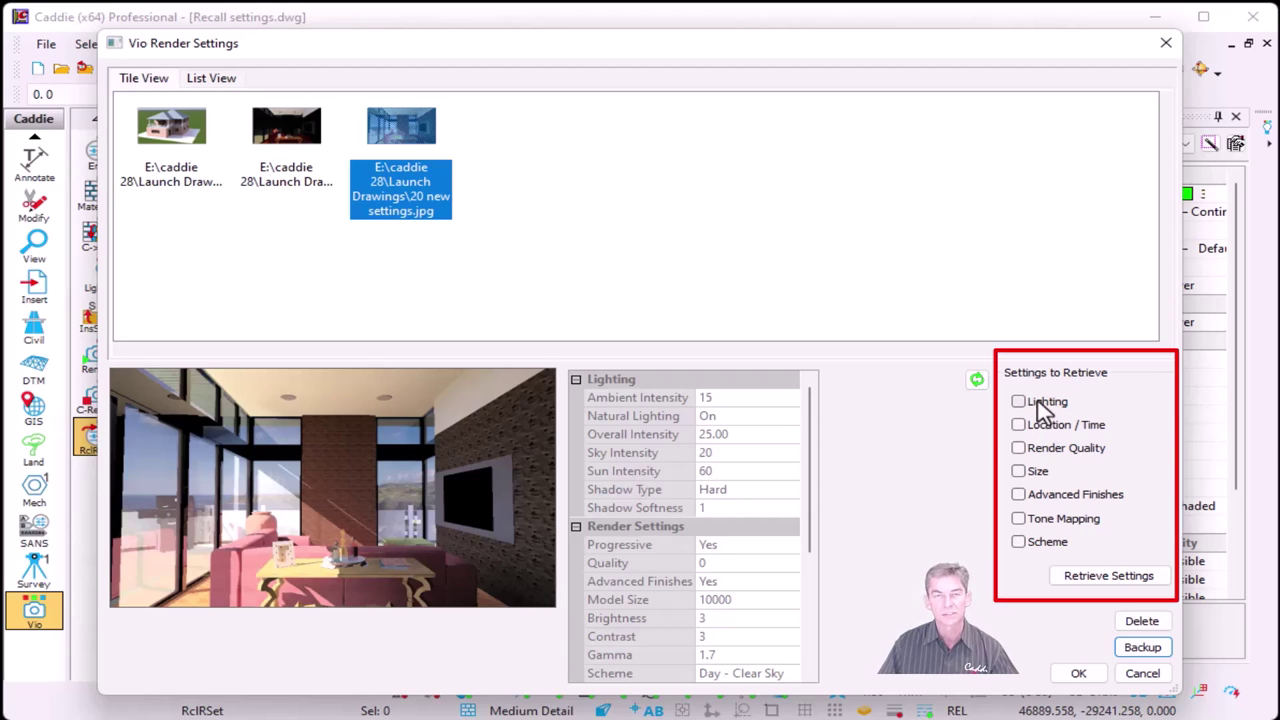
- Retrieve lighting, location/time, quality, finishes, tone mapping and scheme, leaving Size unticked
mouse_move(1031, 412)
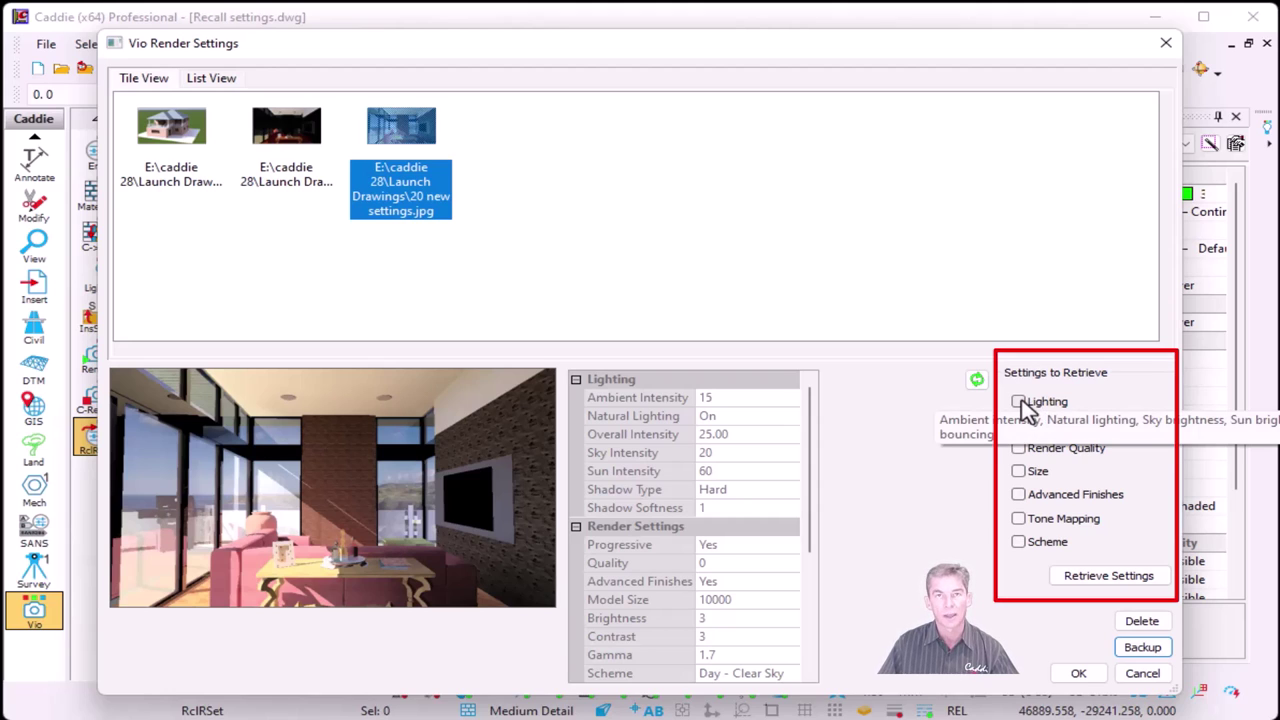
click(1020, 404)
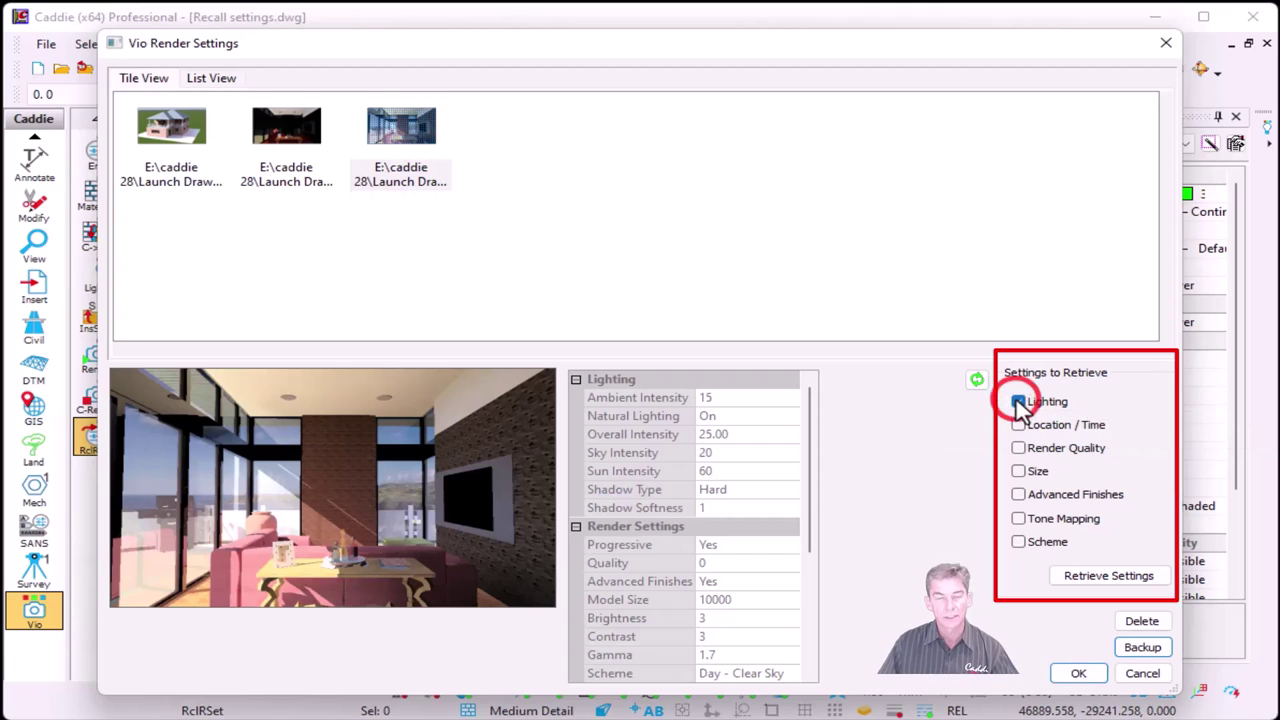
click(1018, 426)
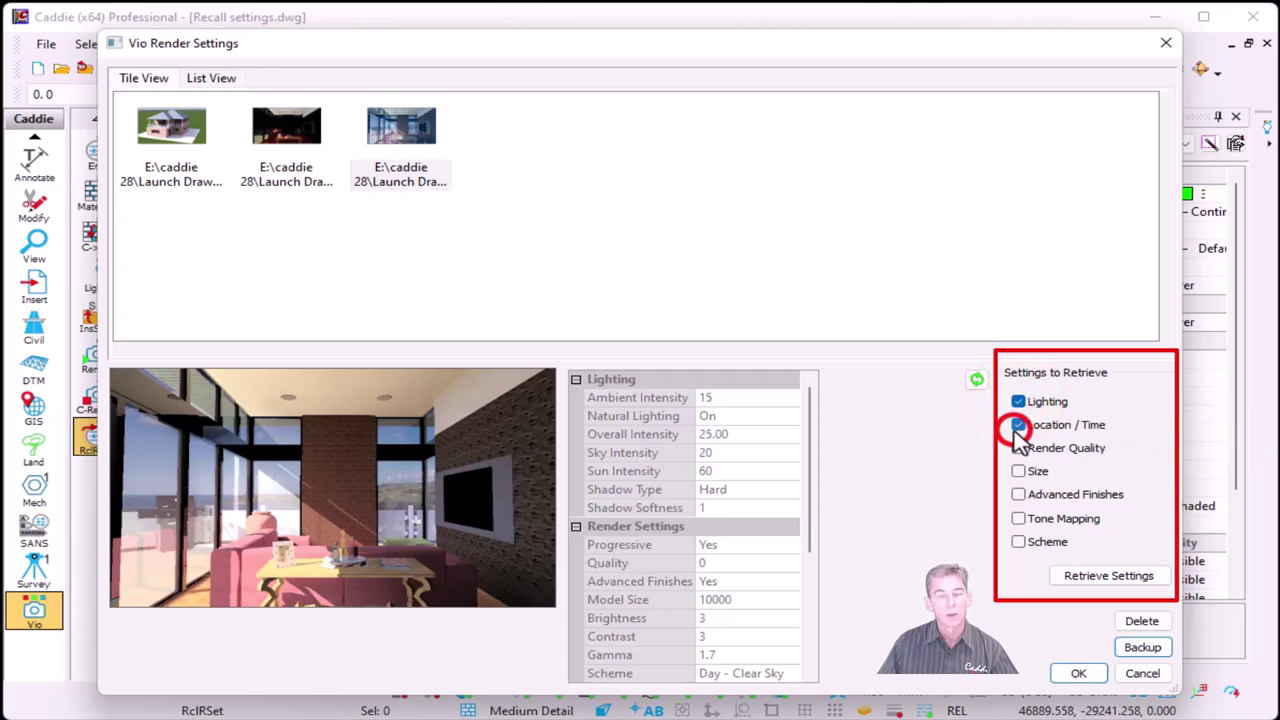
click(1018, 448)
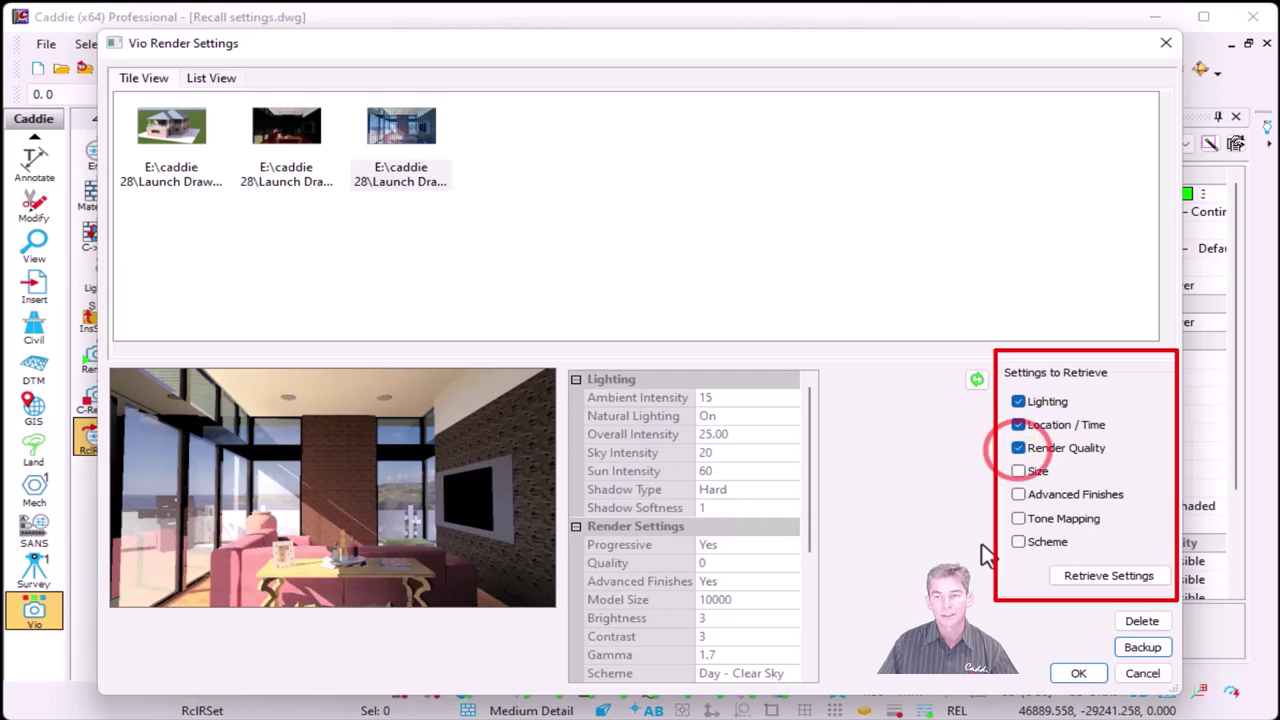
click(1019, 496)
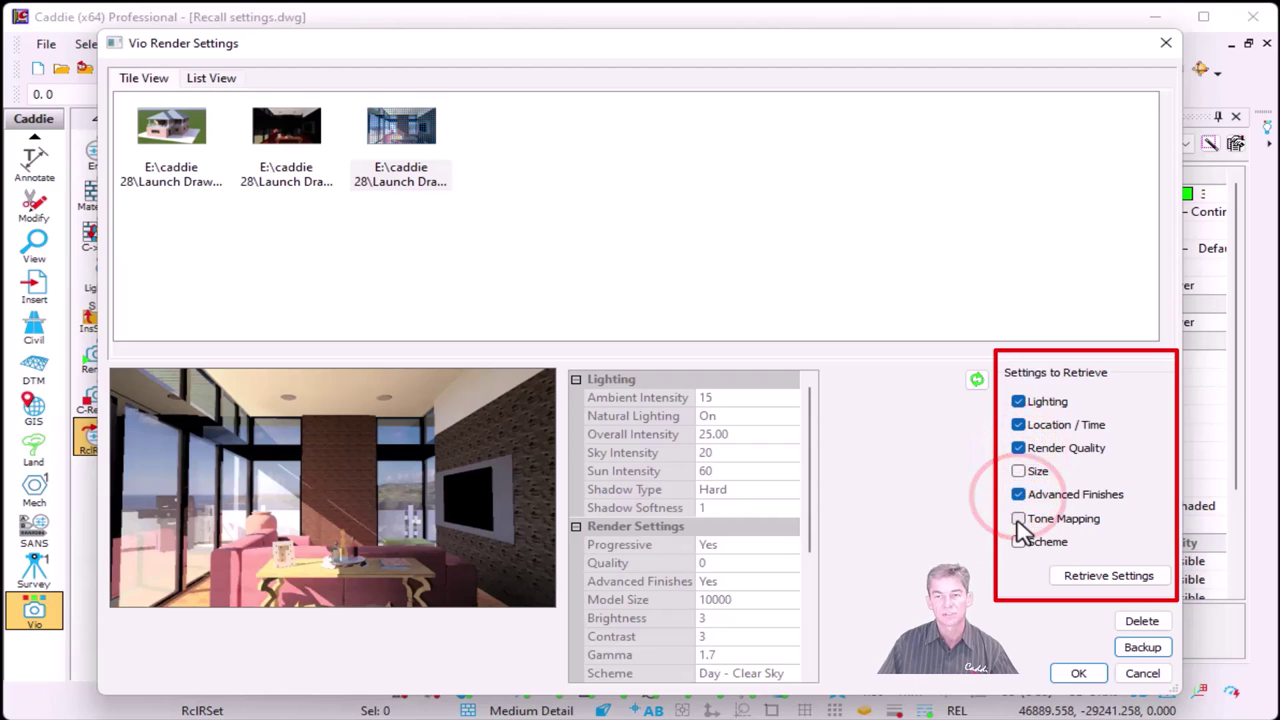
click(1018, 520)
click(1018, 542)
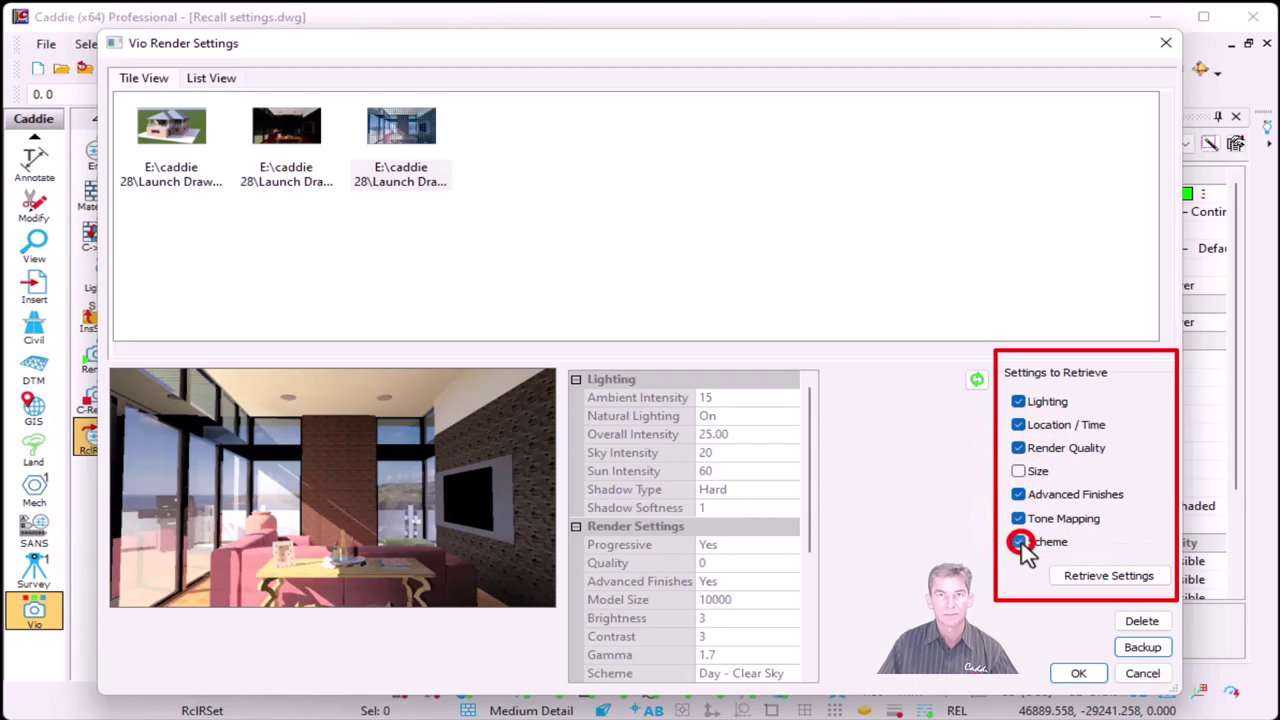
click(1115, 580)
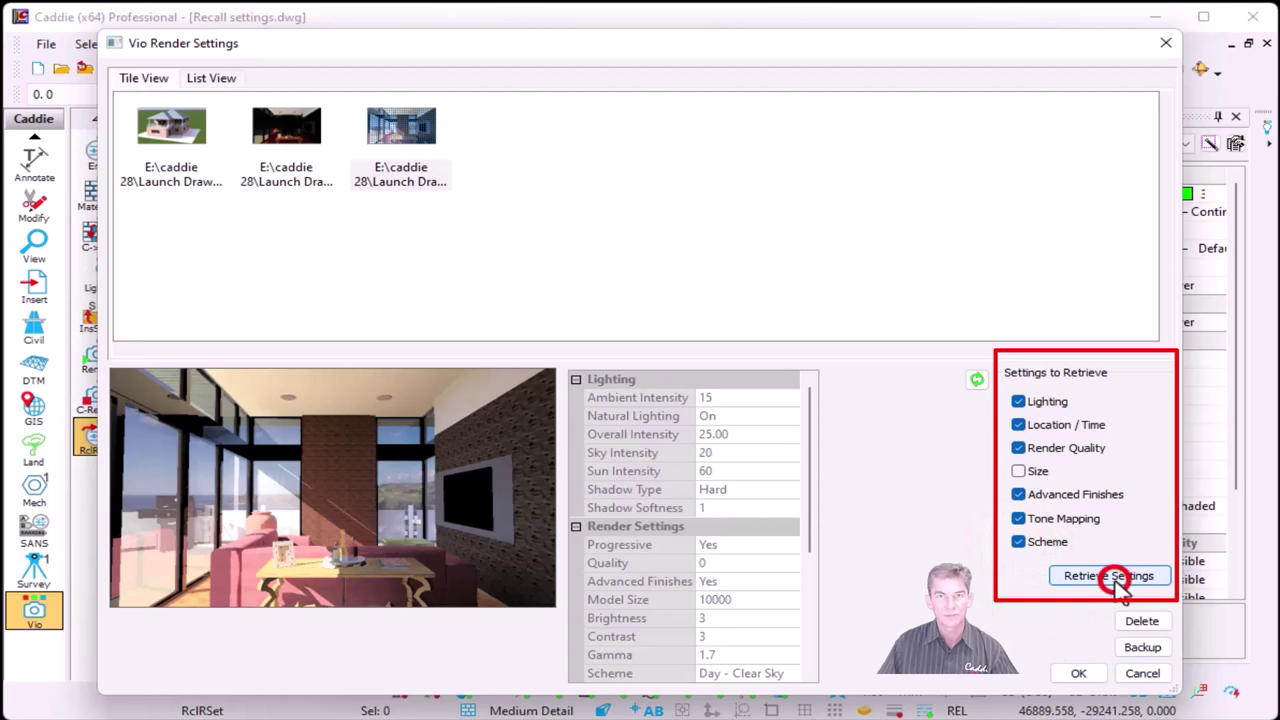
click(1076, 673)
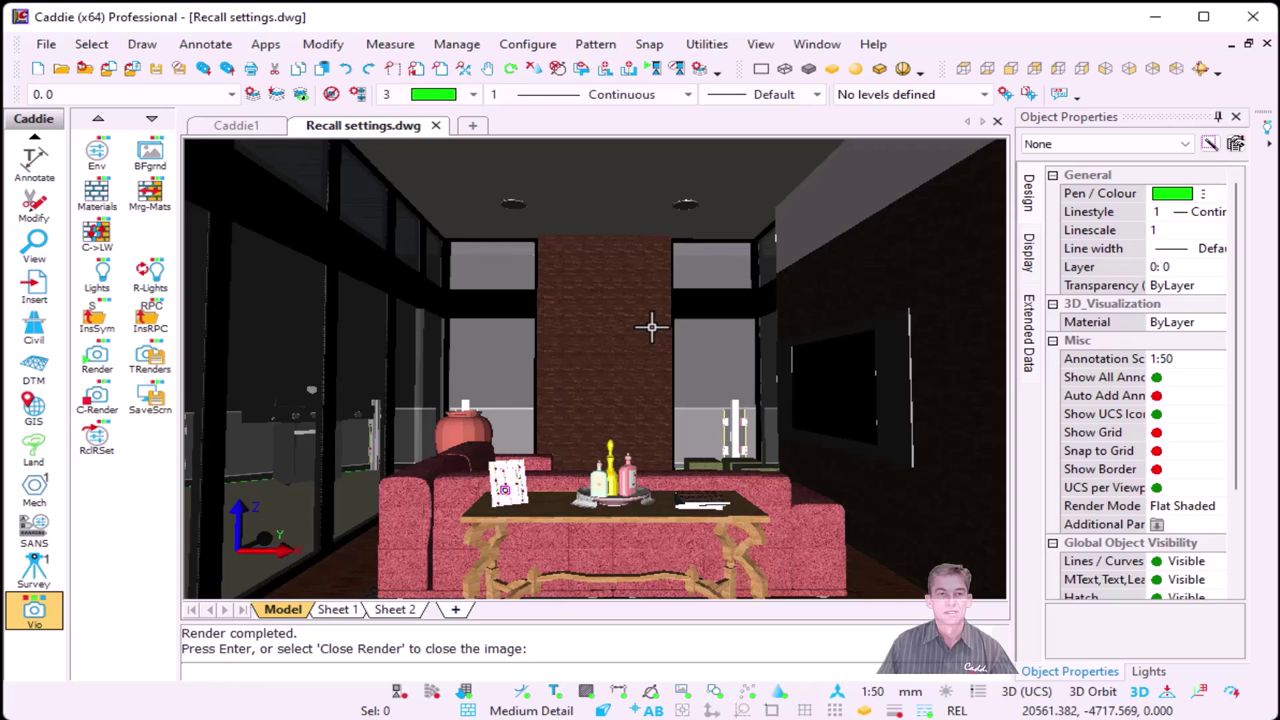
- Start a Vio render of the interior scene
click(97, 355)
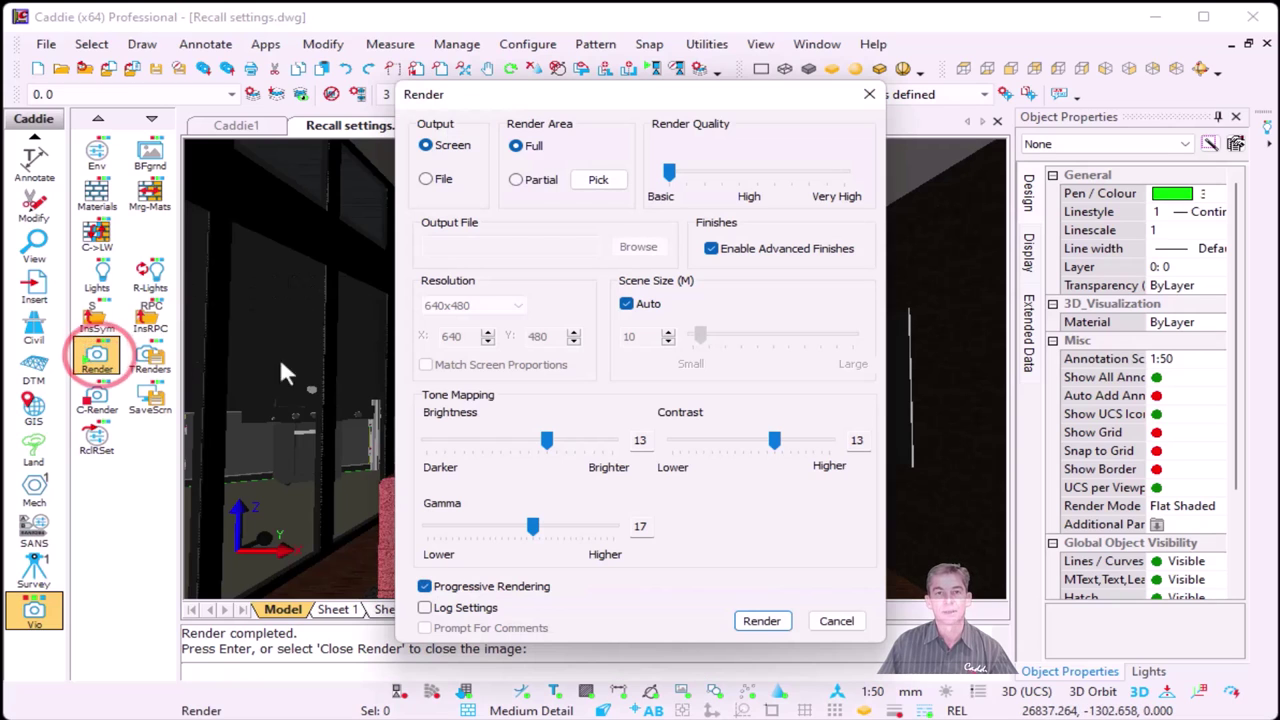
click(762, 621)
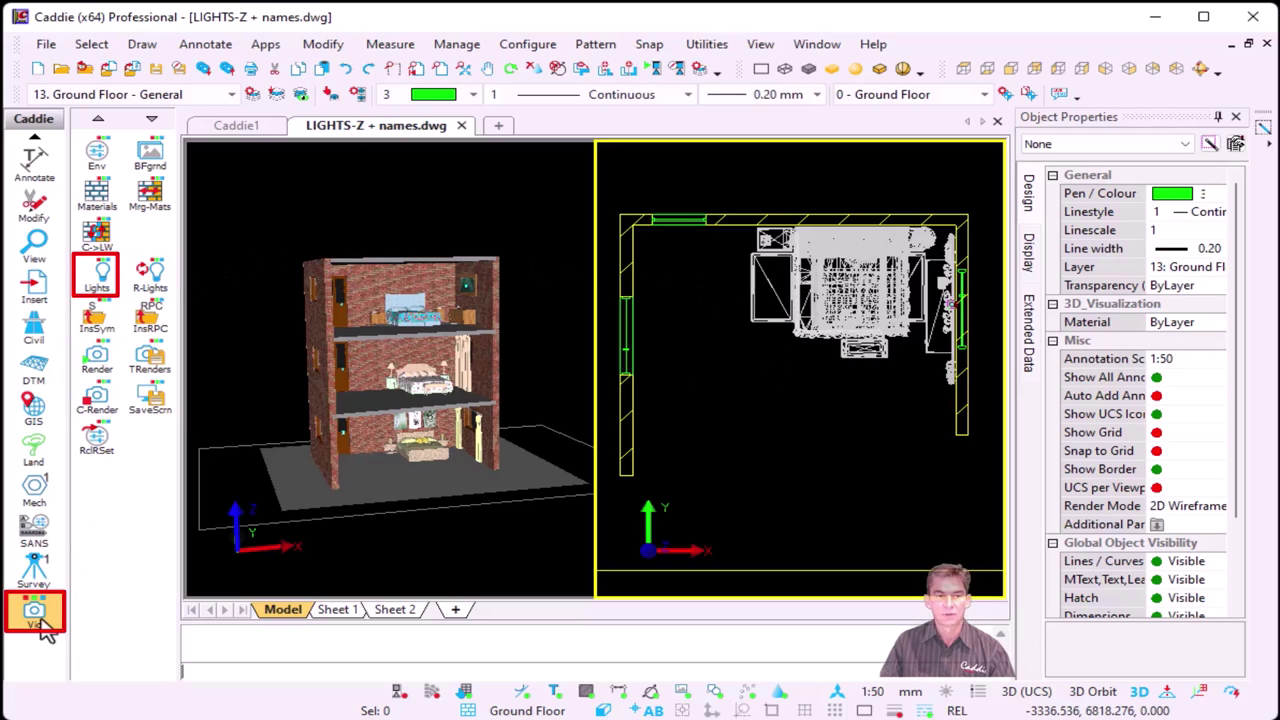
- Add a Point light with a Sodium 35w bulb from the Lights panel
click(97, 272)
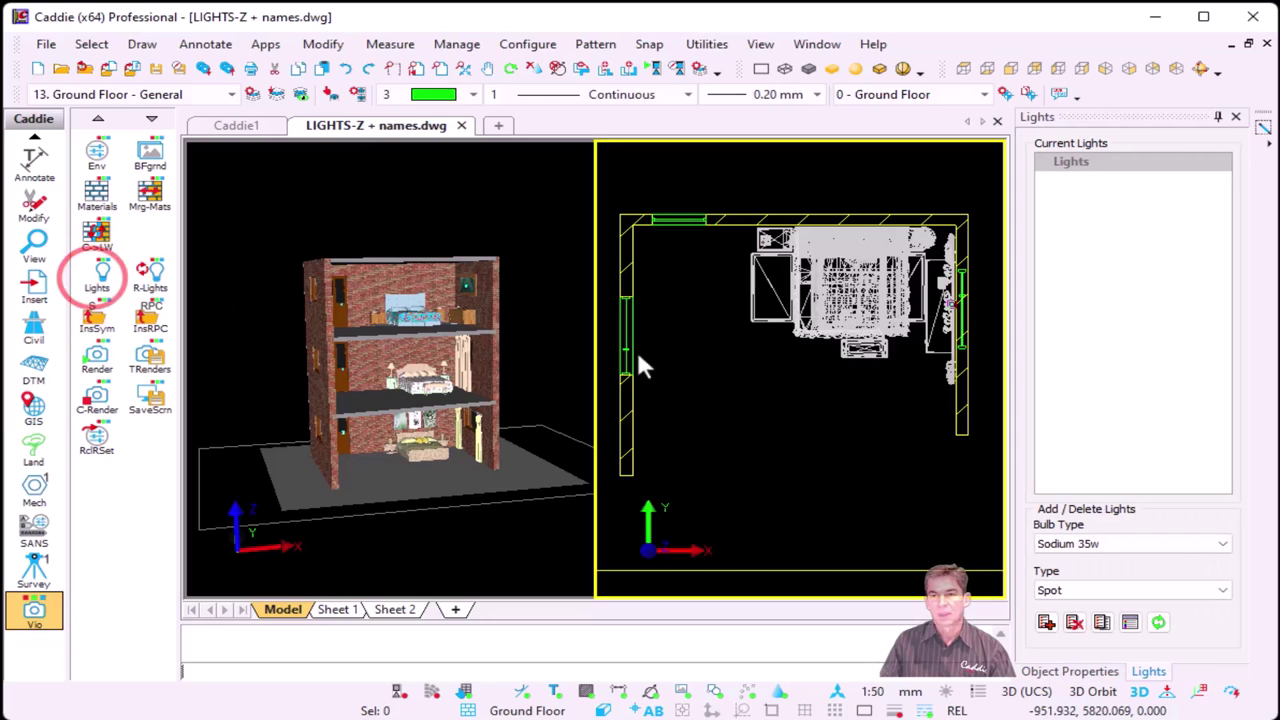
click(1157, 547)
scroll(1166, 434, up, 3)
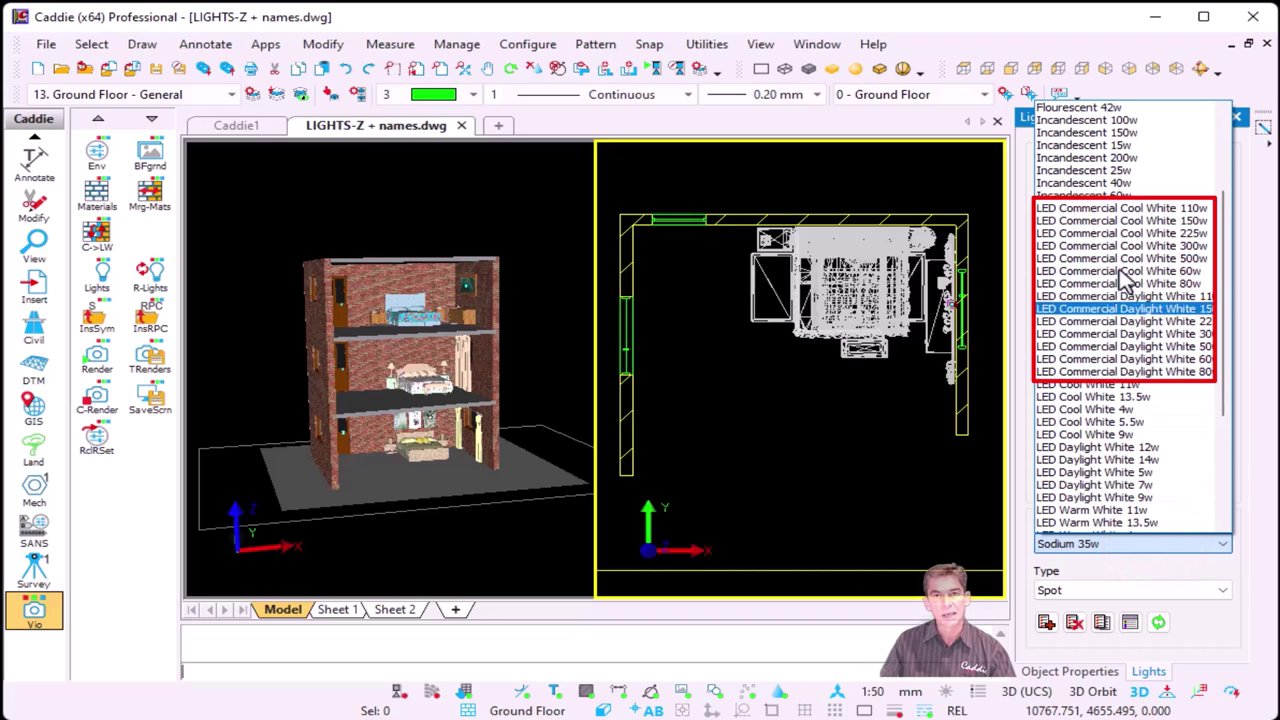
scroll(1123, 290, down, 5)
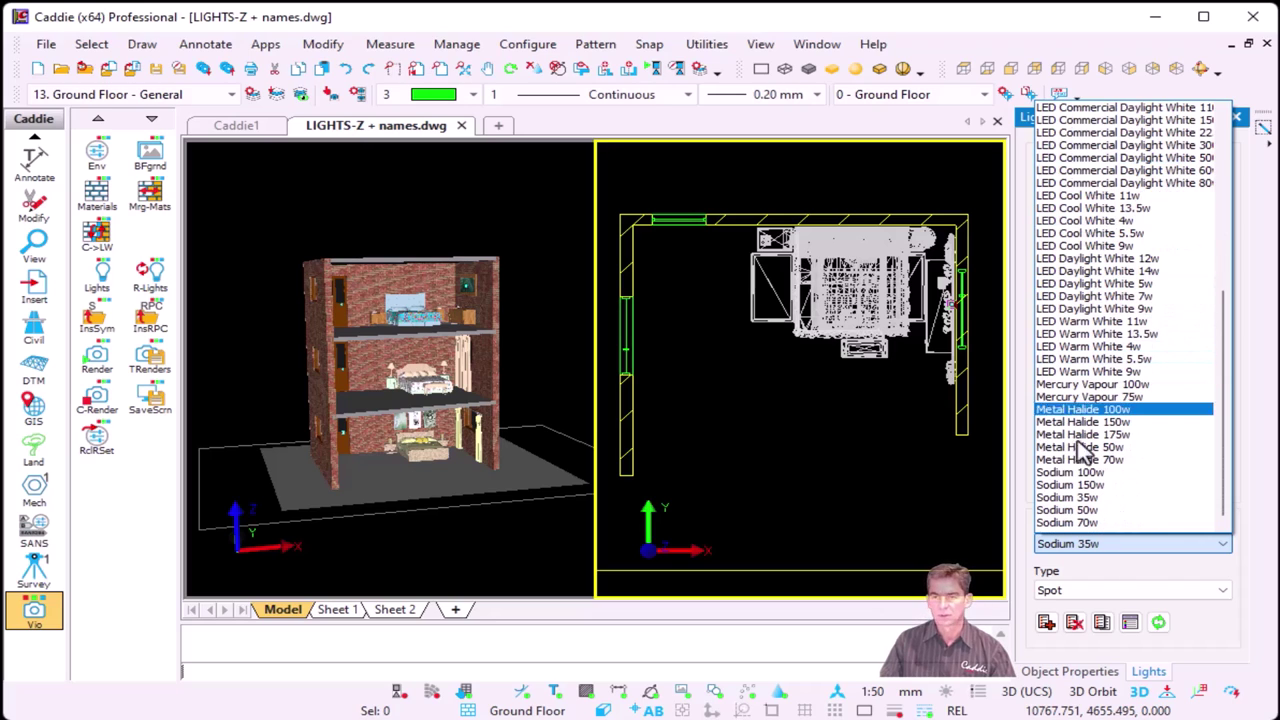
click(1118, 498)
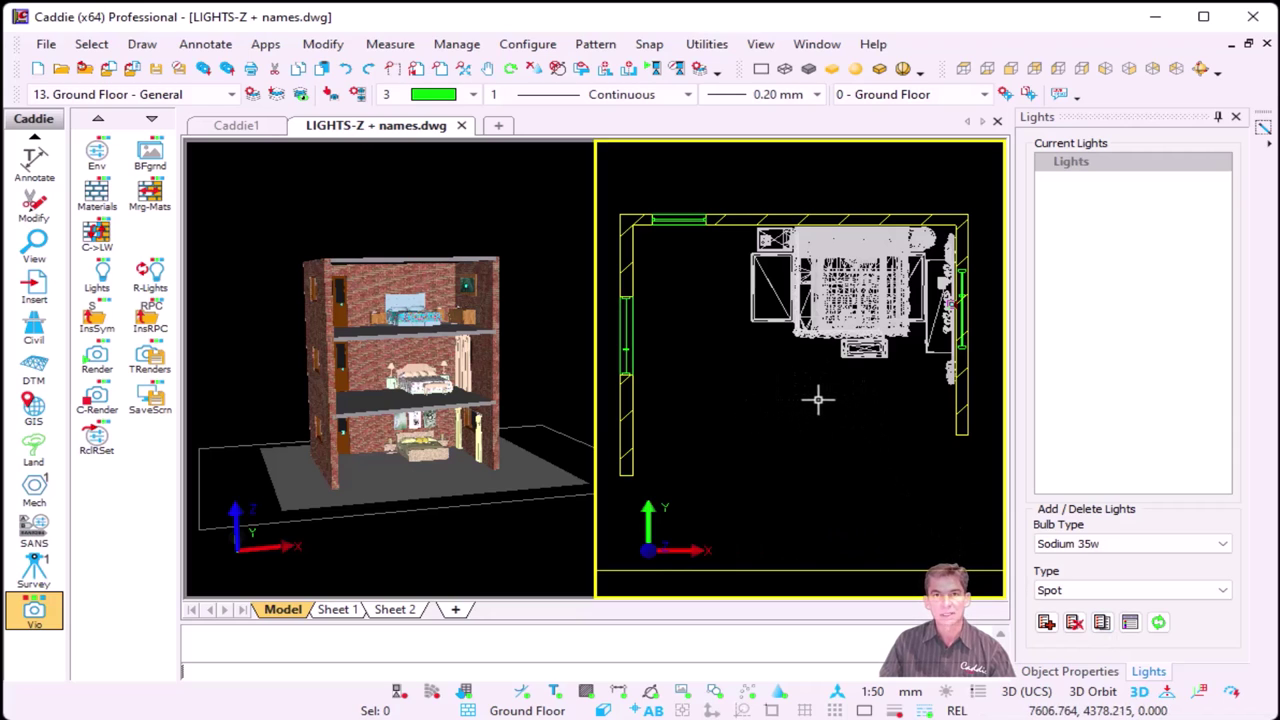
click(1083, 590)
click(1080, 632)
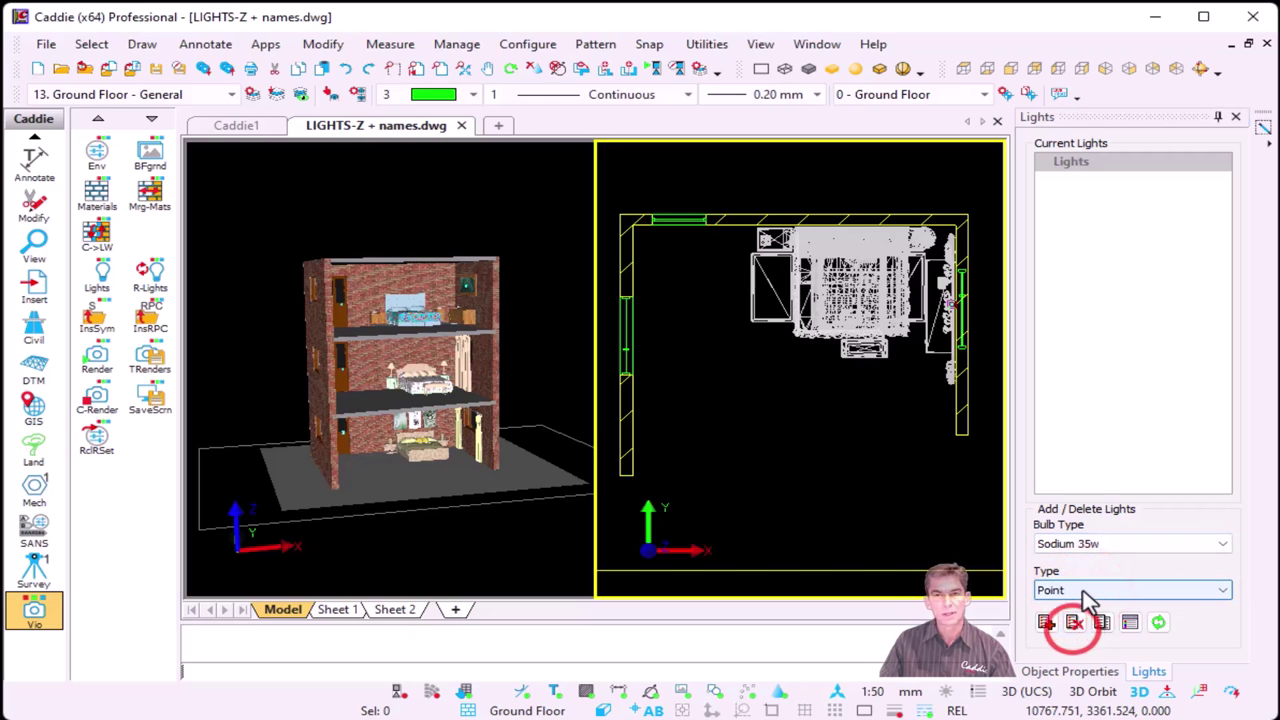
click(1046, 622)
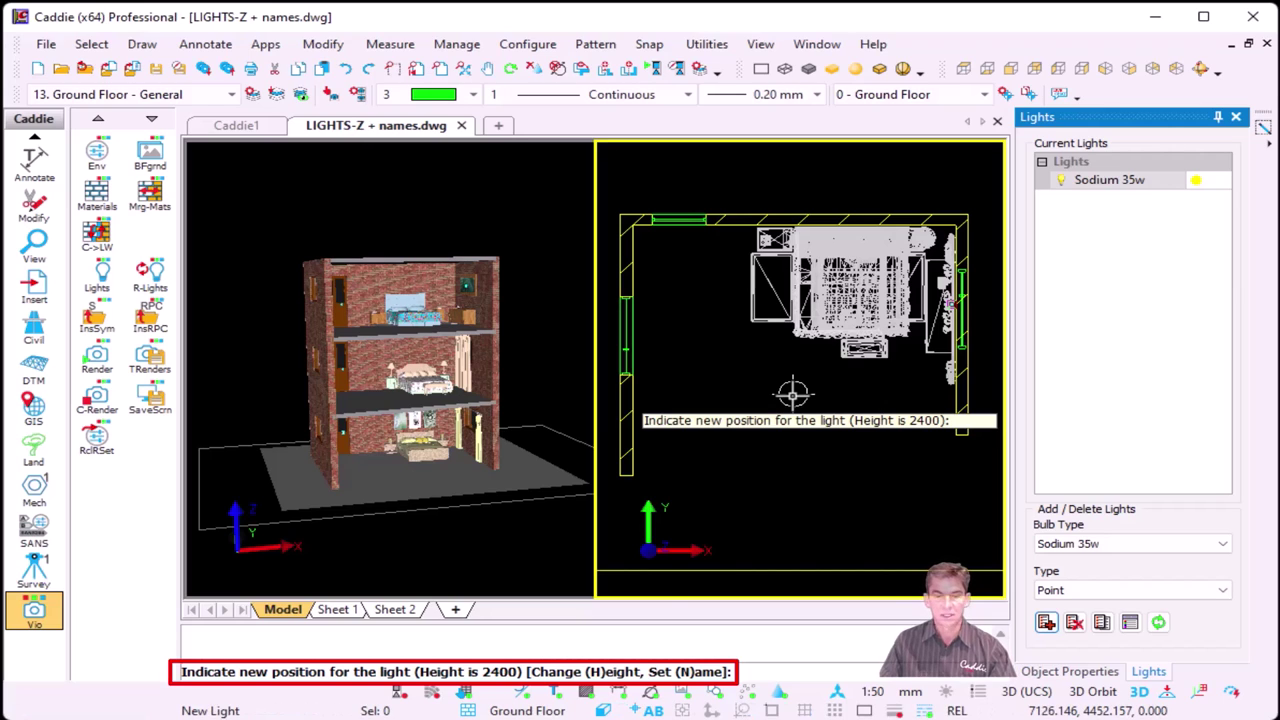
- Rename the light 'GF Sodium 35w', set height 2300, and place it in the ground-floor room
key(n)
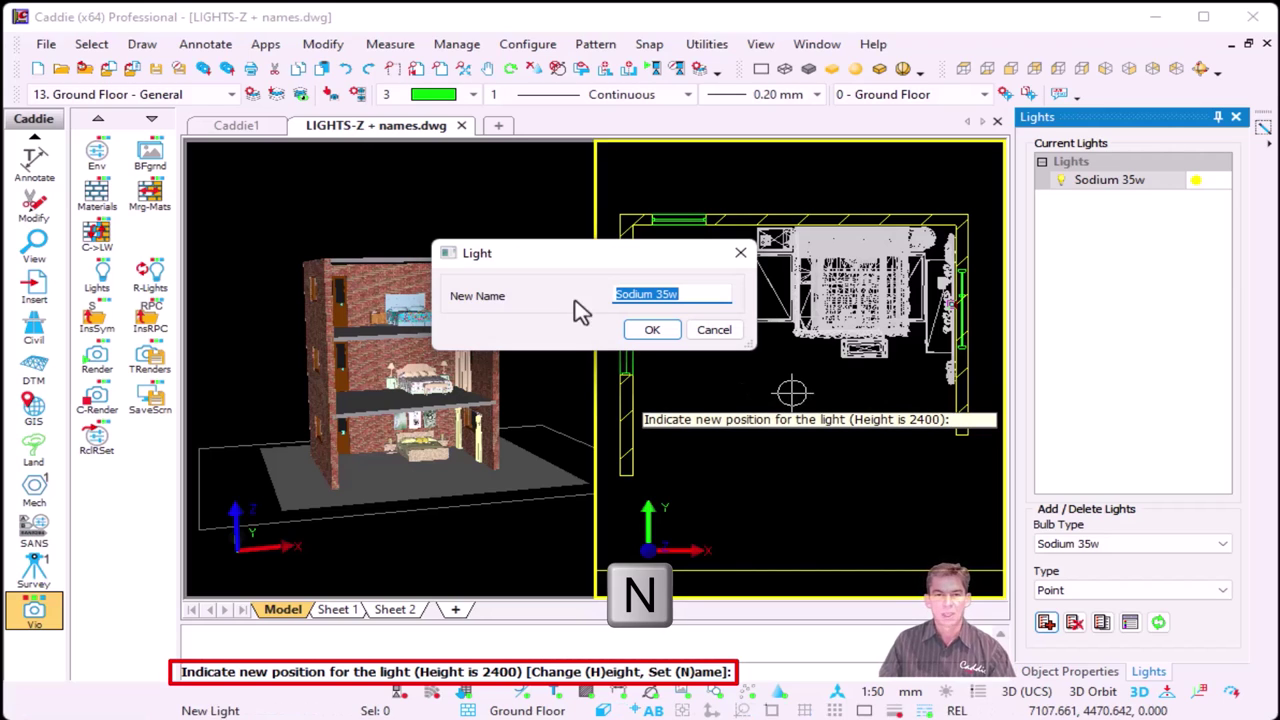
click(616, 292)
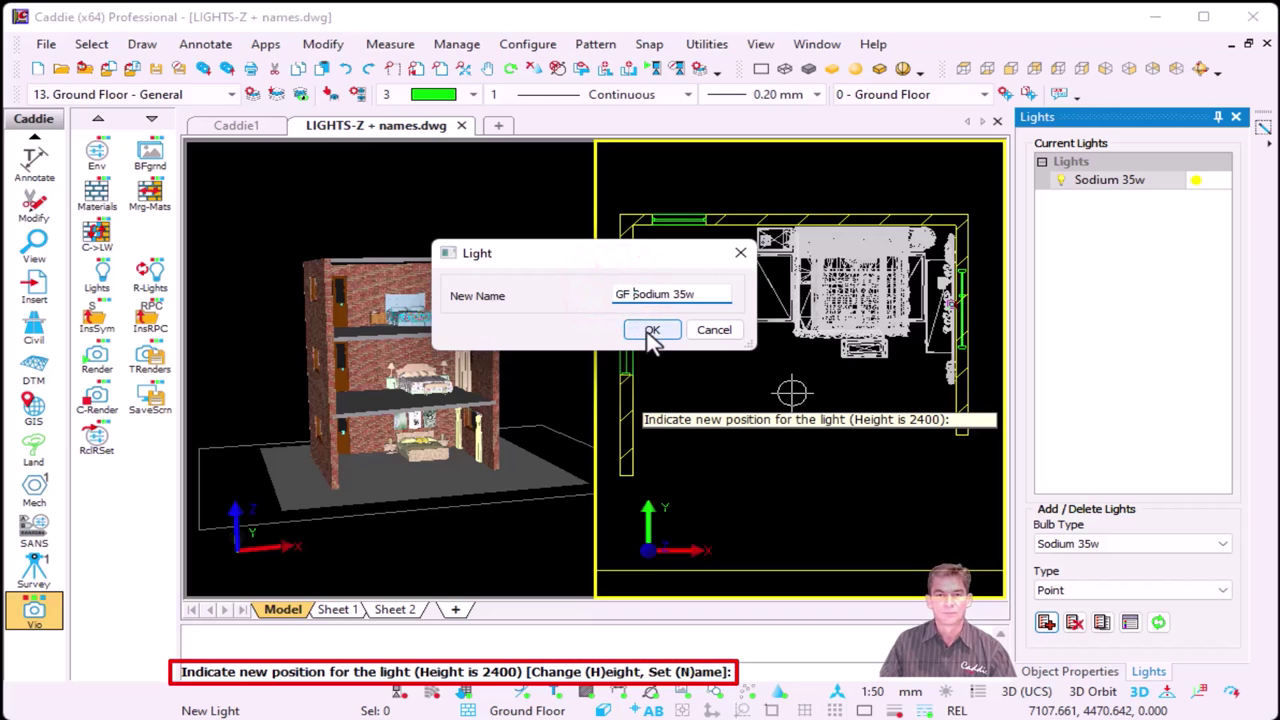
click(650, 331)
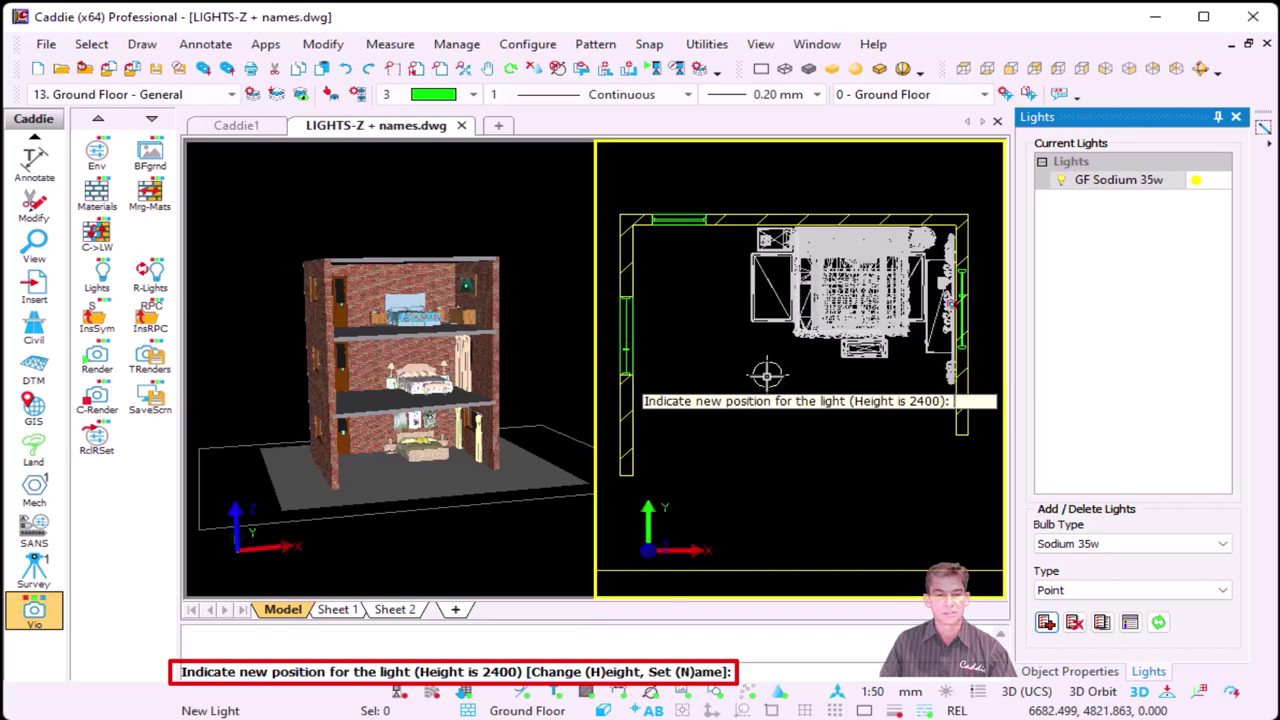
key(h)
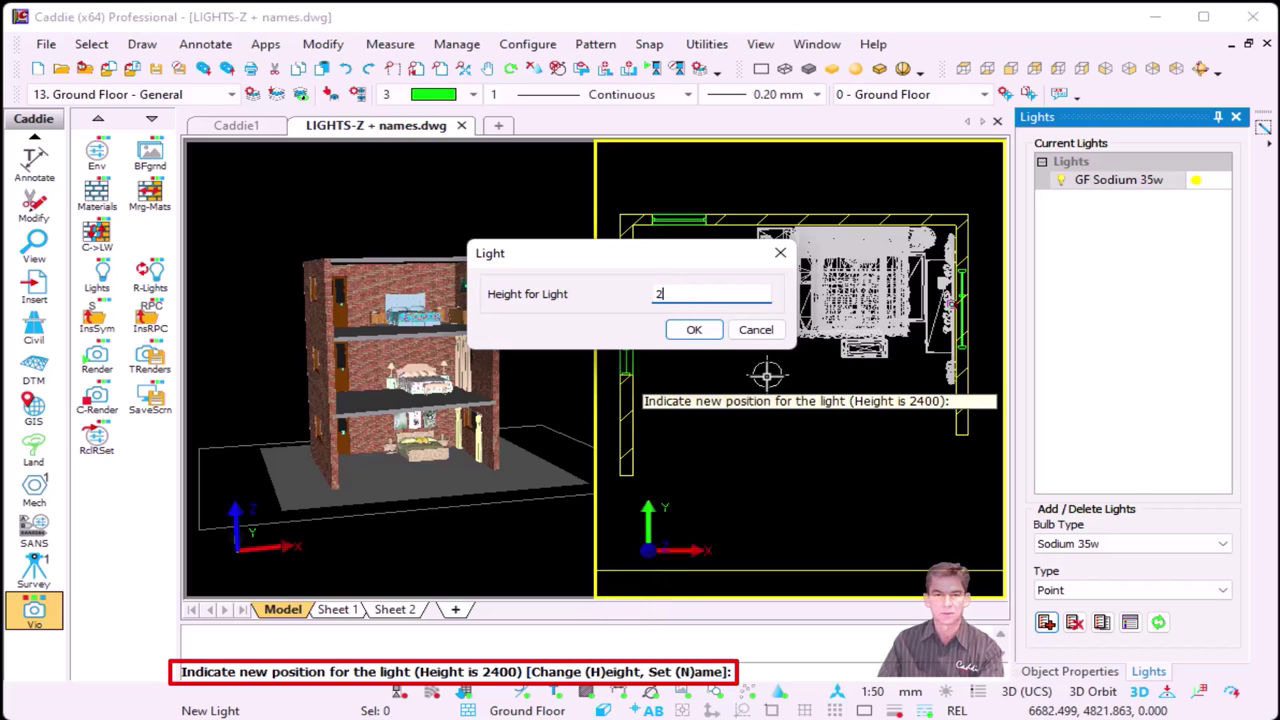
click(693, 330)
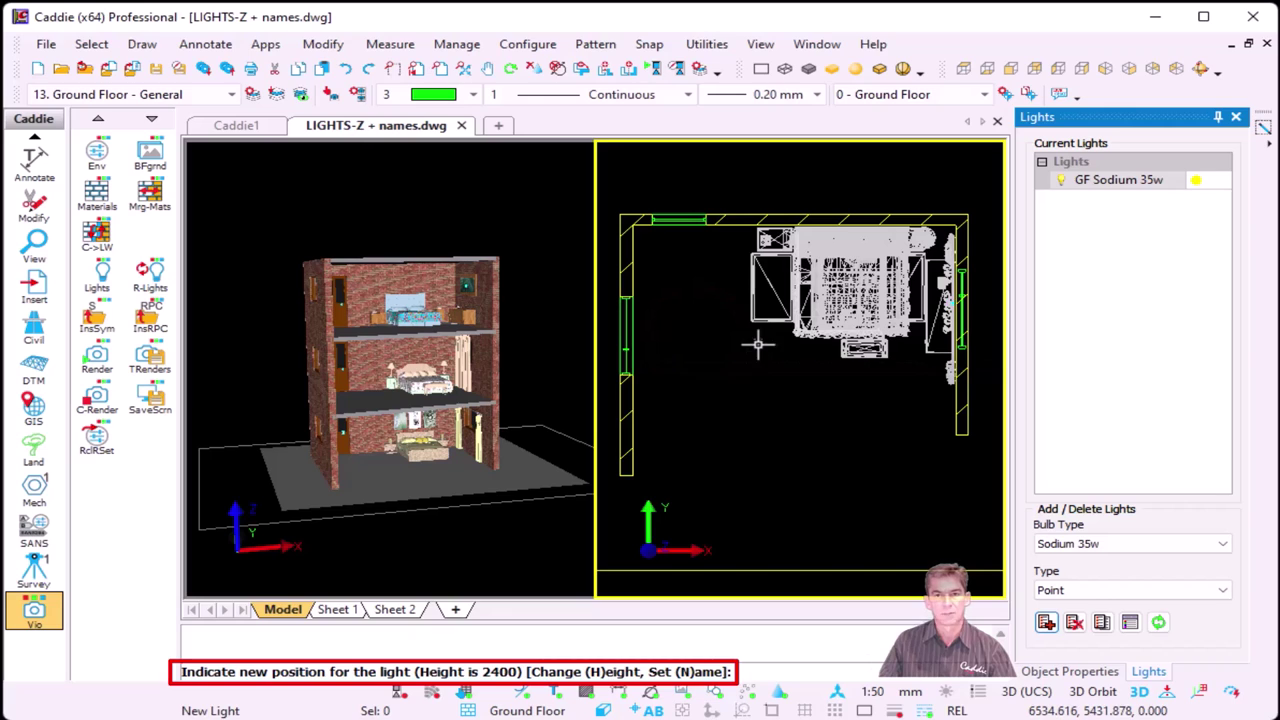
click(758, 344)
click(887, 94)
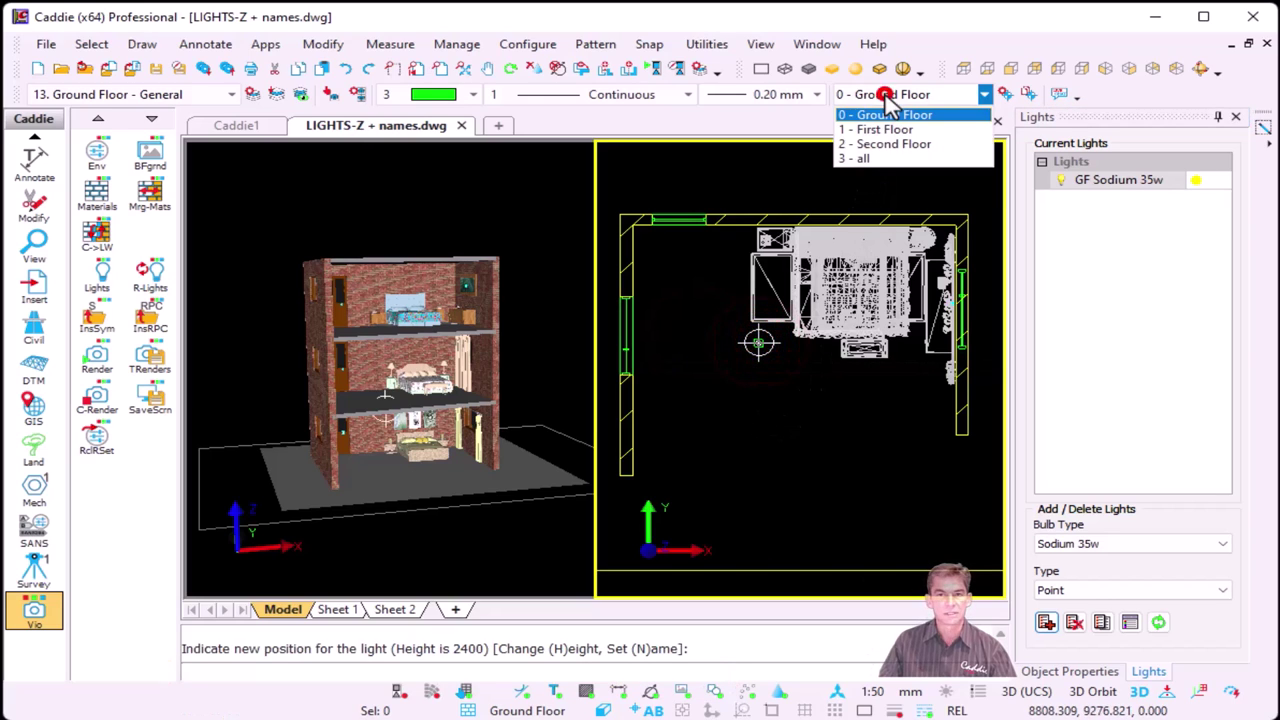
- On the Second Floor level, add an LED Cool White 5.5w Spot light
click(900, 145)
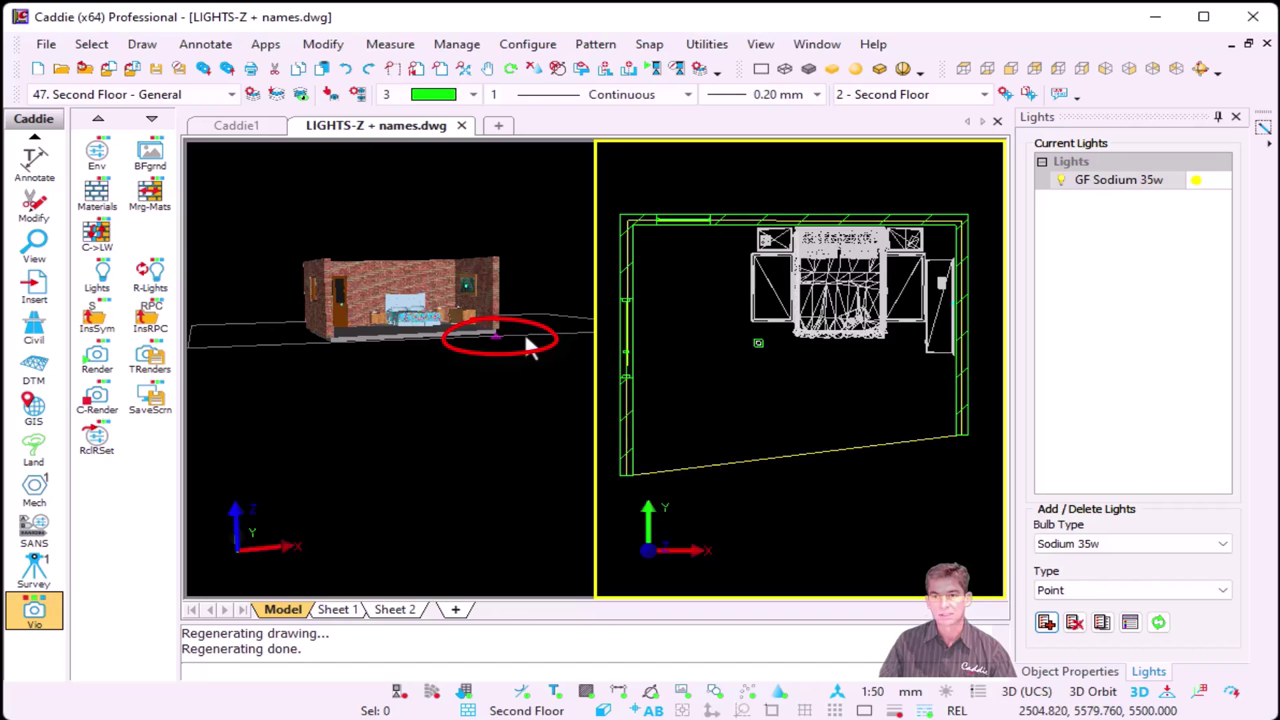
click(1088, 545)
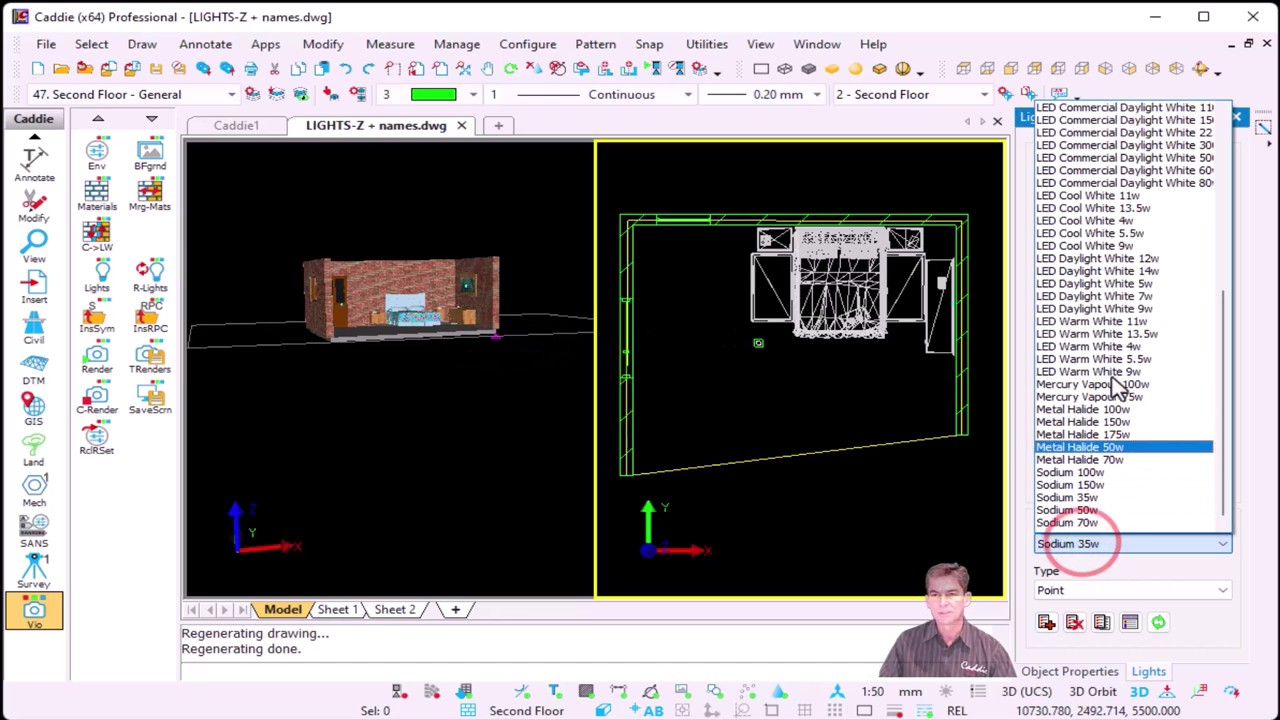
click(1155, 234)
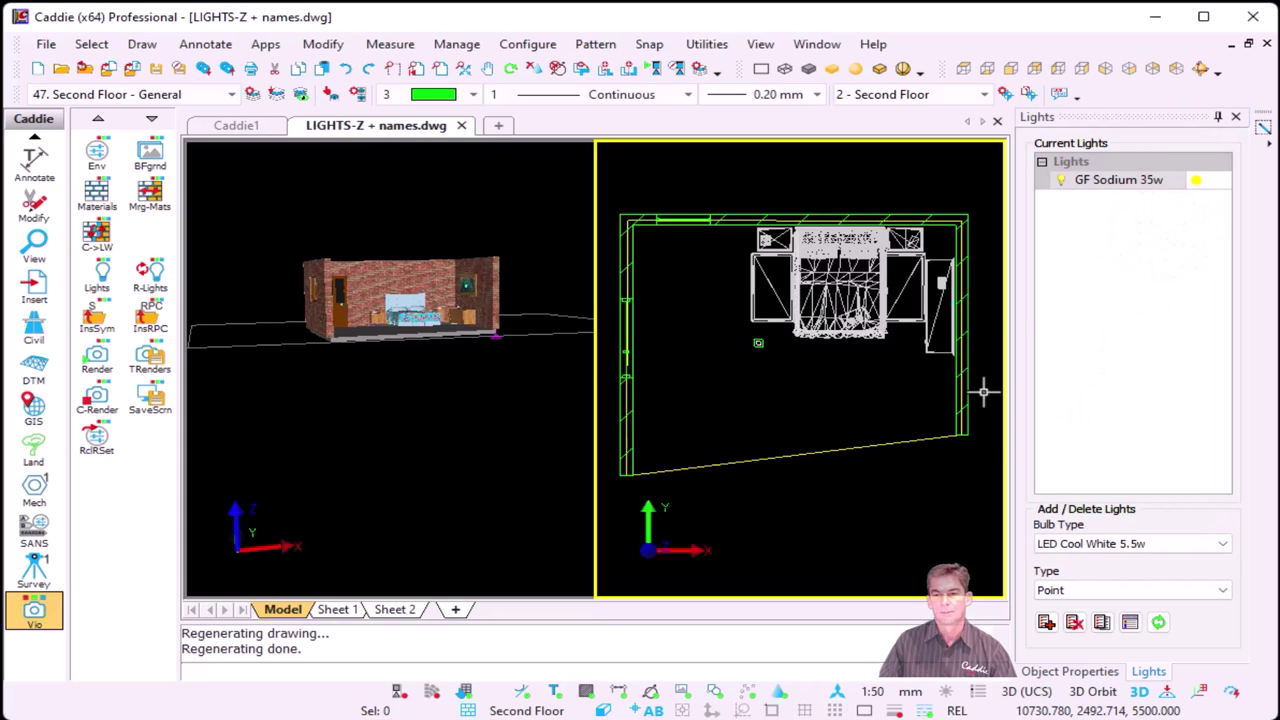
click(1094, 590)
click(1075, 646)
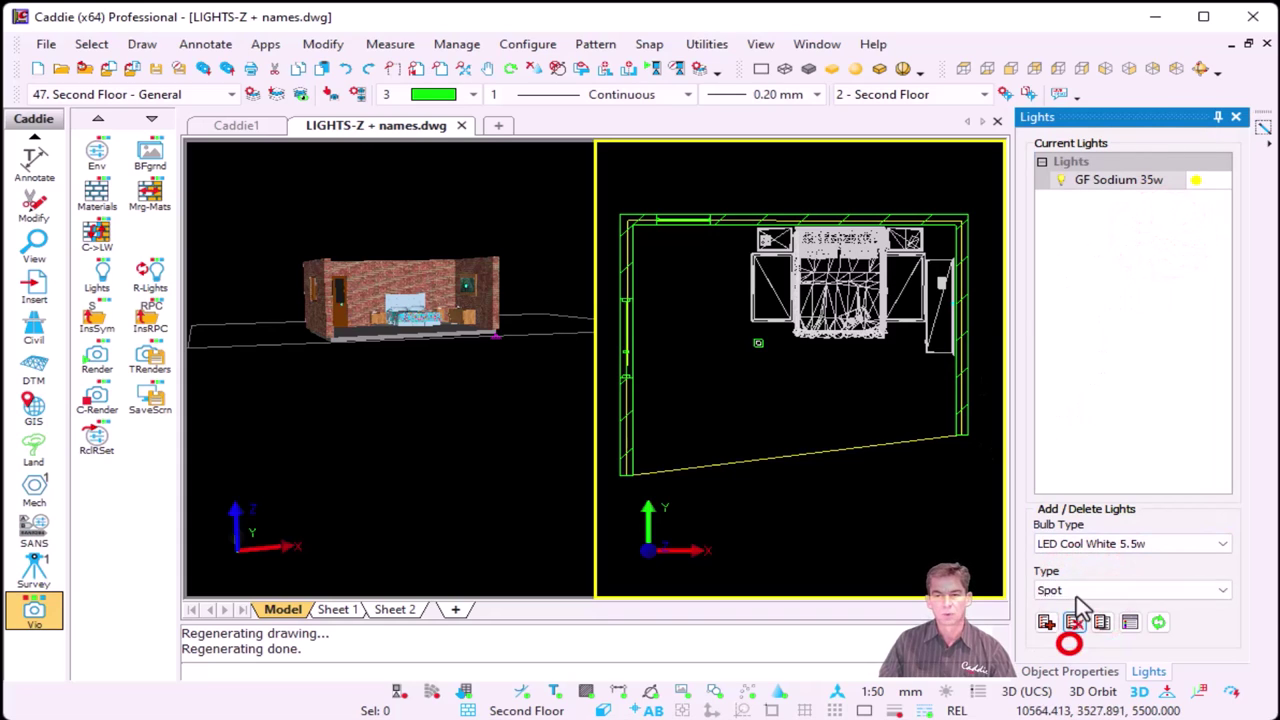
click(1045, 624)
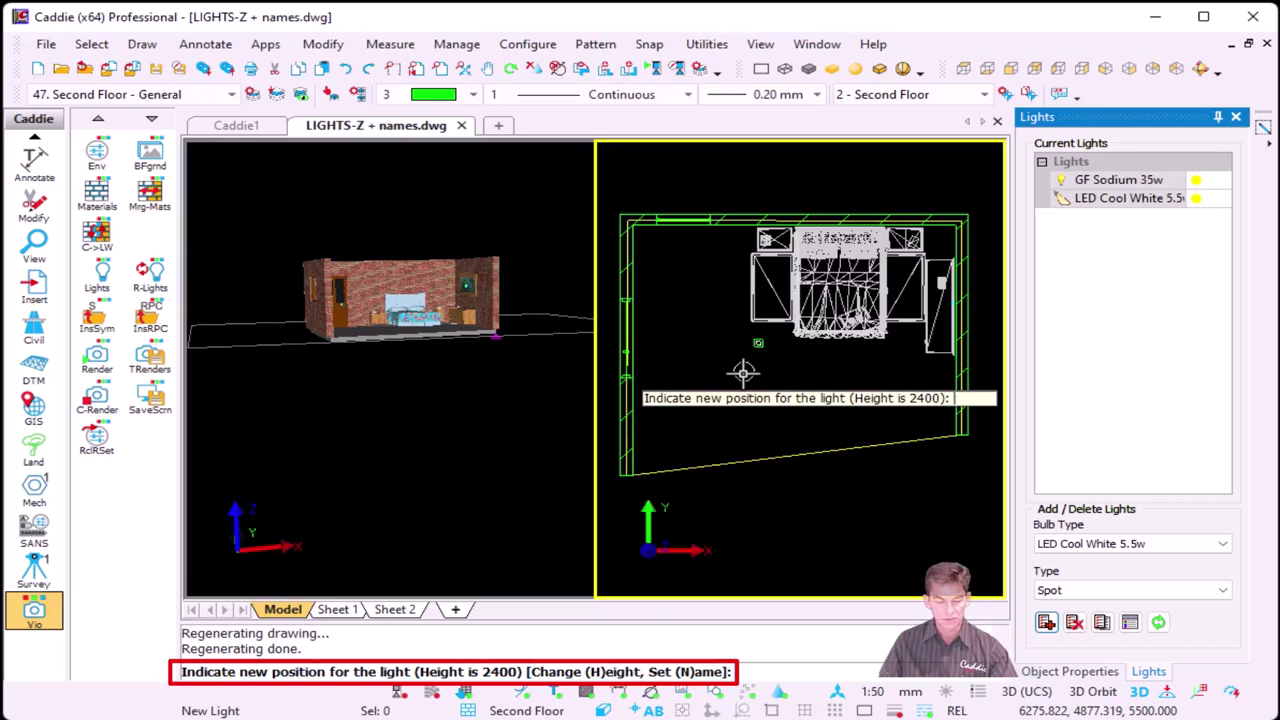
- Set the spotlight height to 2400, place it in the room, and aim it at the right wall
key(h)
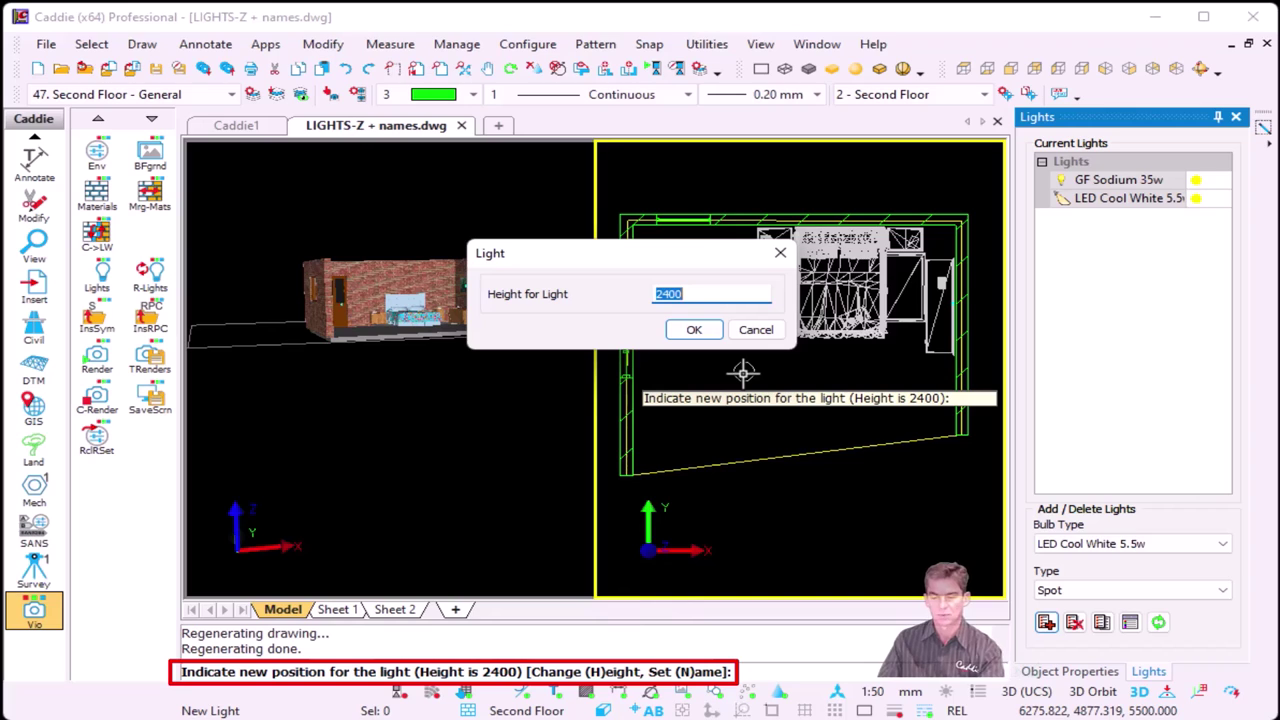
click(692, 330)
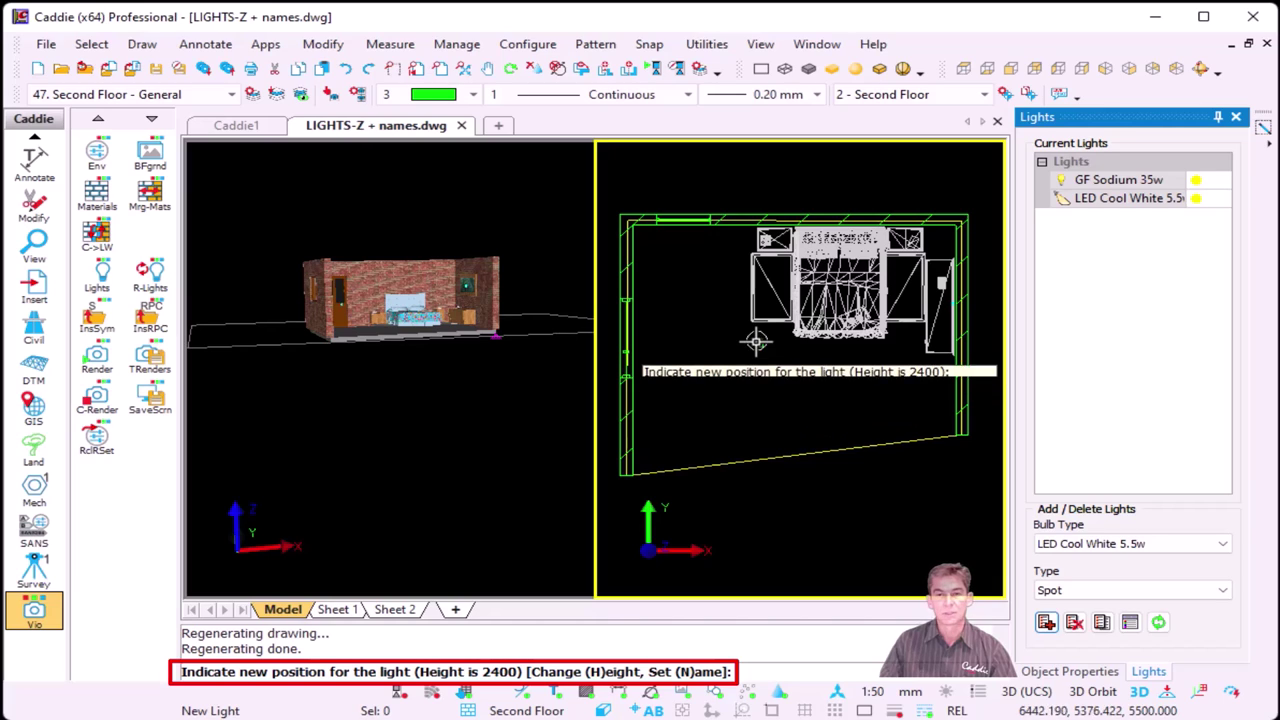
click(666, 309)
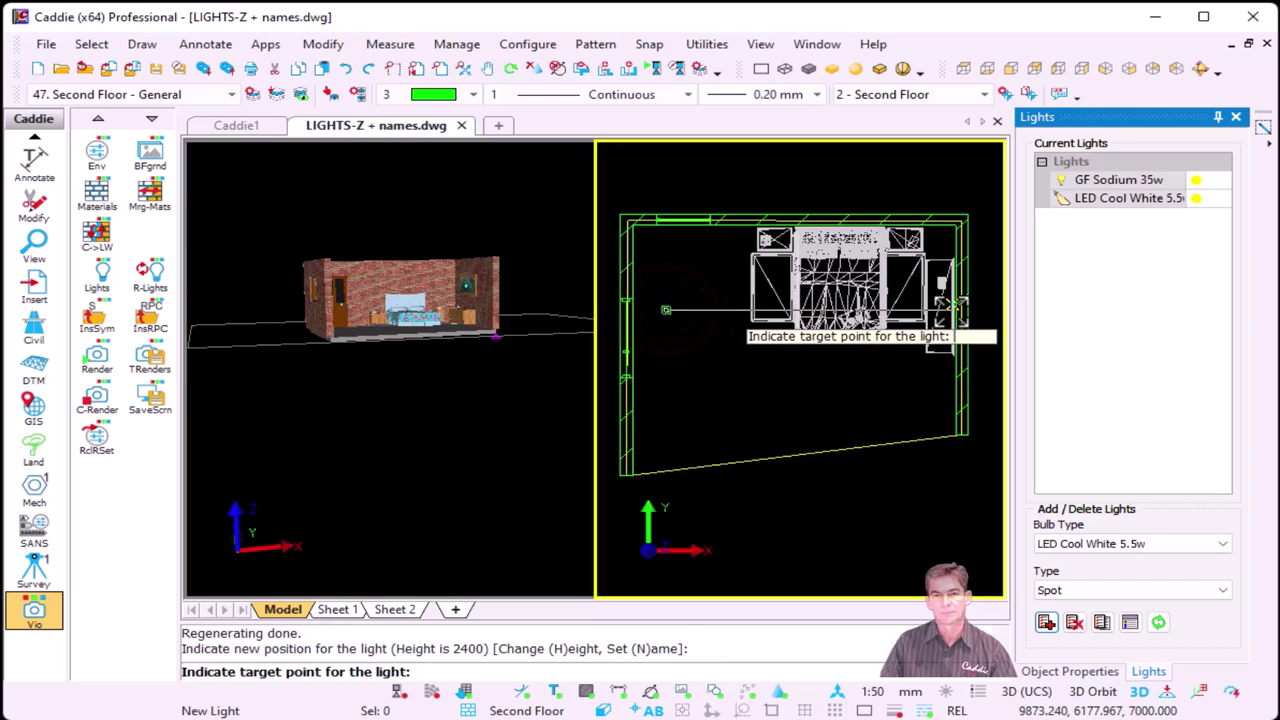
click(953, 305)
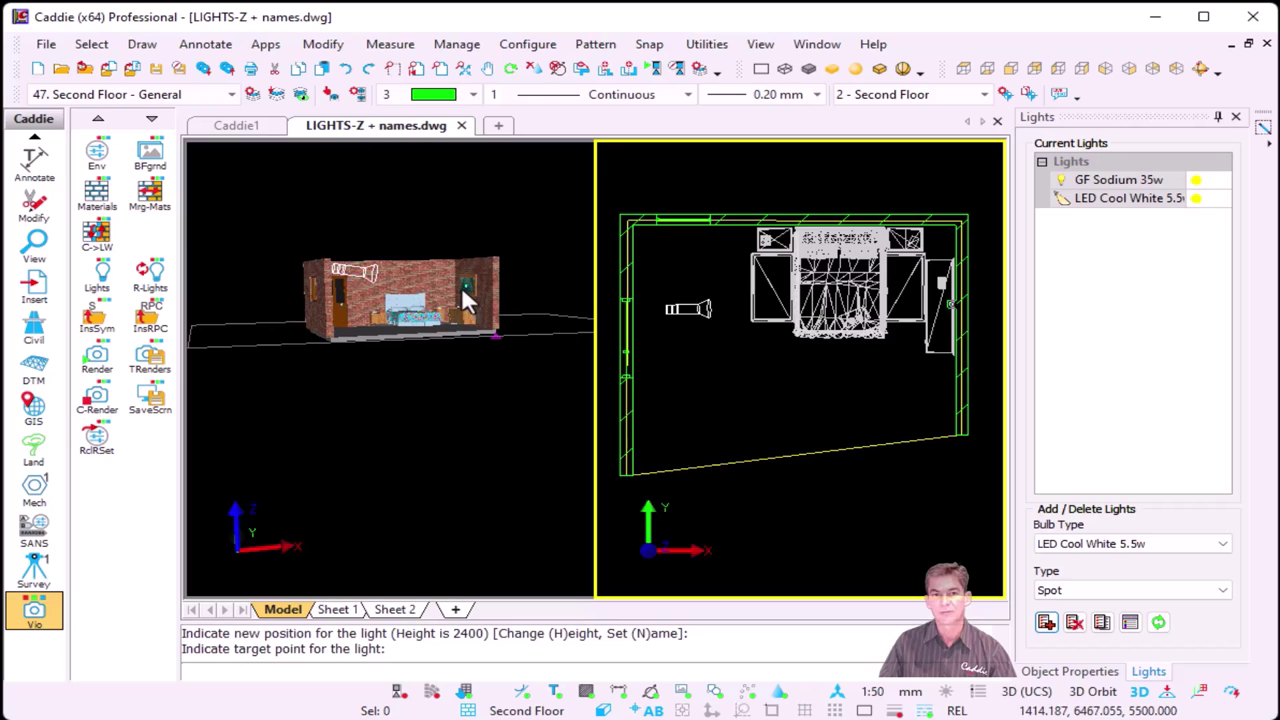
click(301, 94)
- Render the lit building from the left 3D view and close the rendered image
click(239, 492)
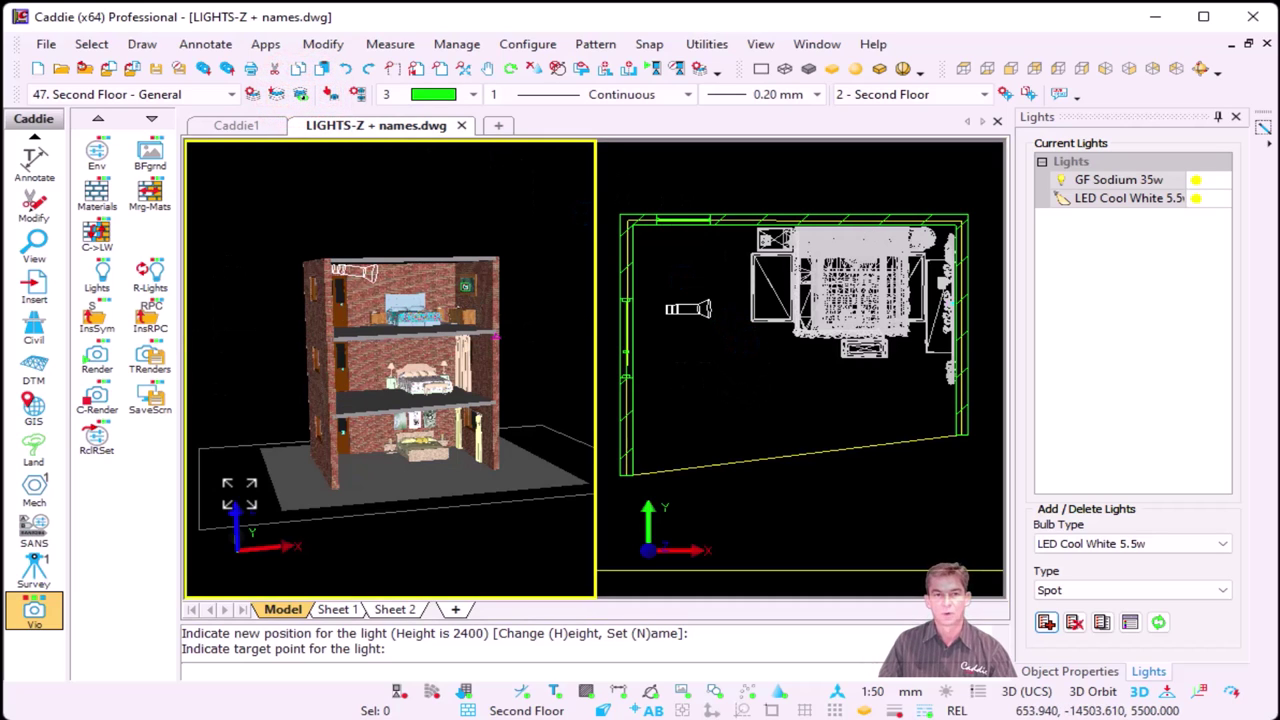
click(97, 358)
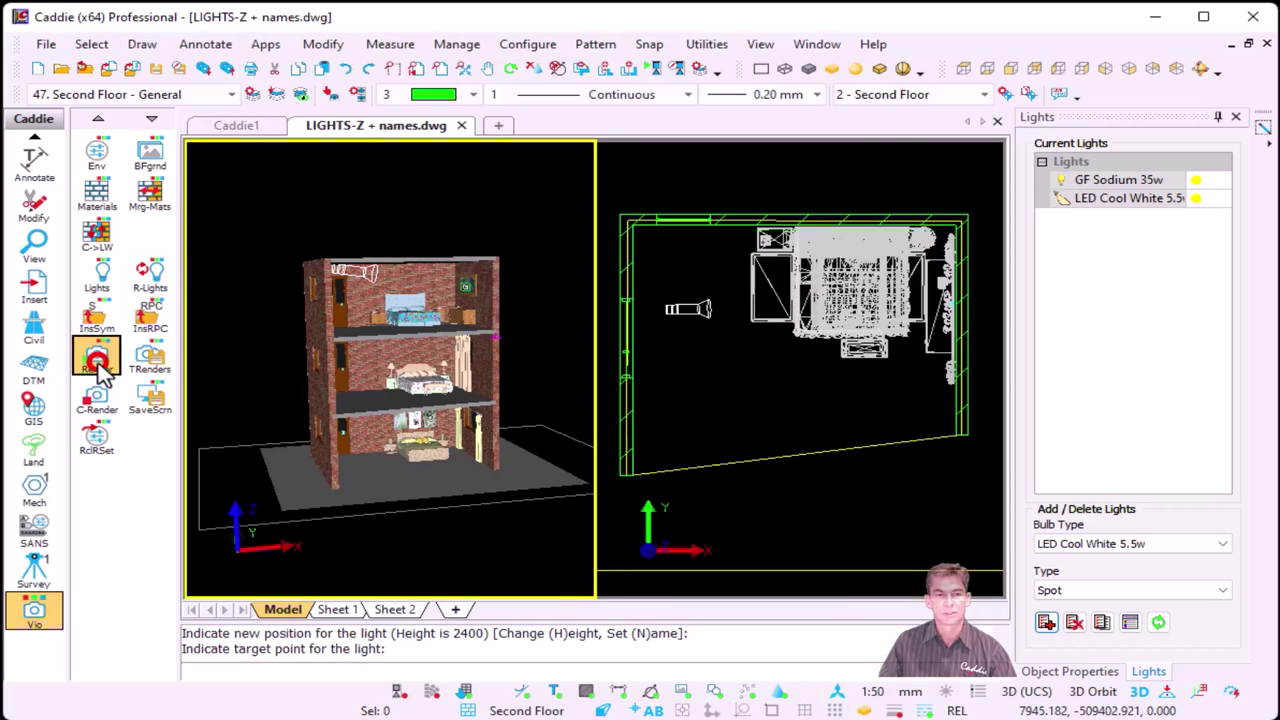
click(766, 621)
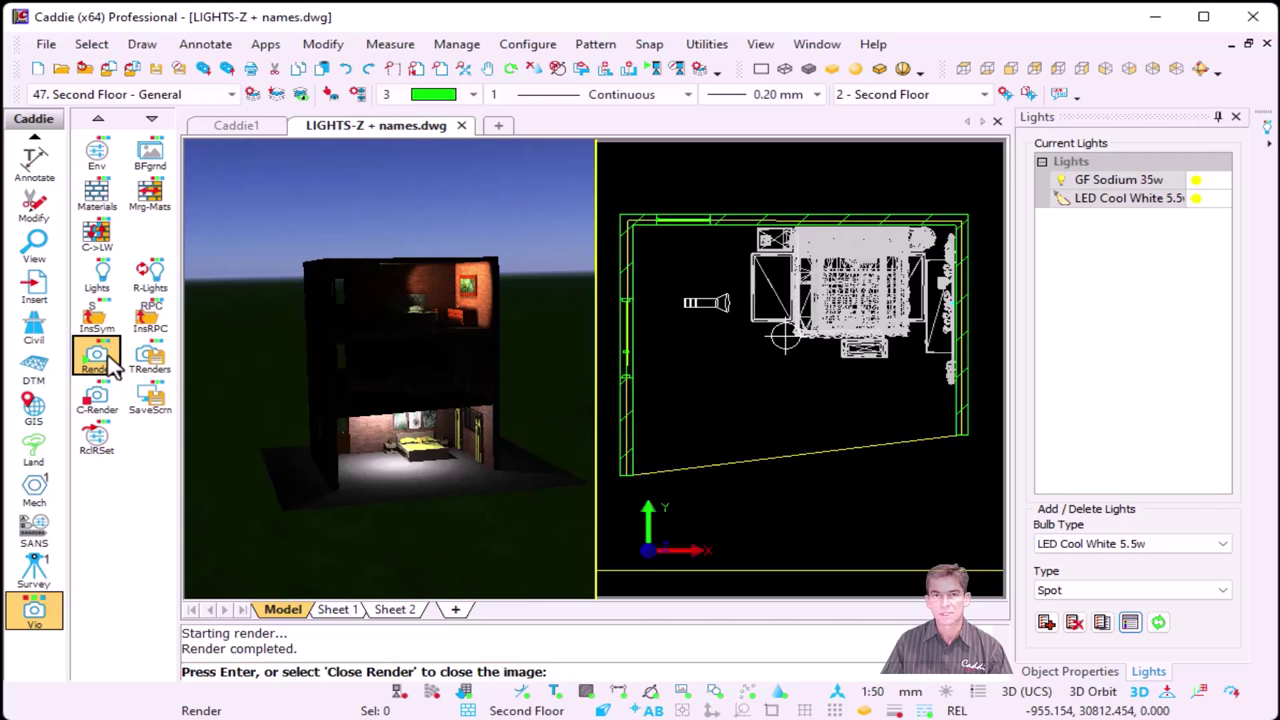
click(97, 400)
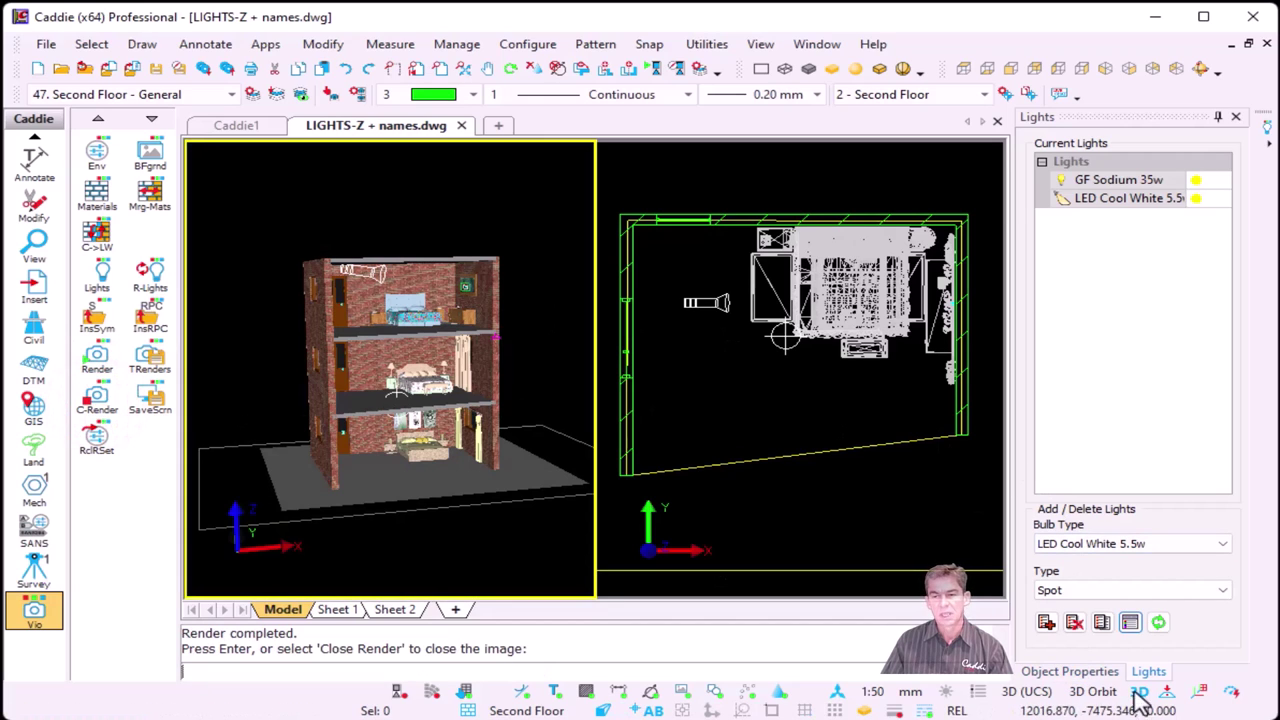
- Rename the spotlight to '2nd Floor LED Cool White' in Object Properties
click(1090, 672)
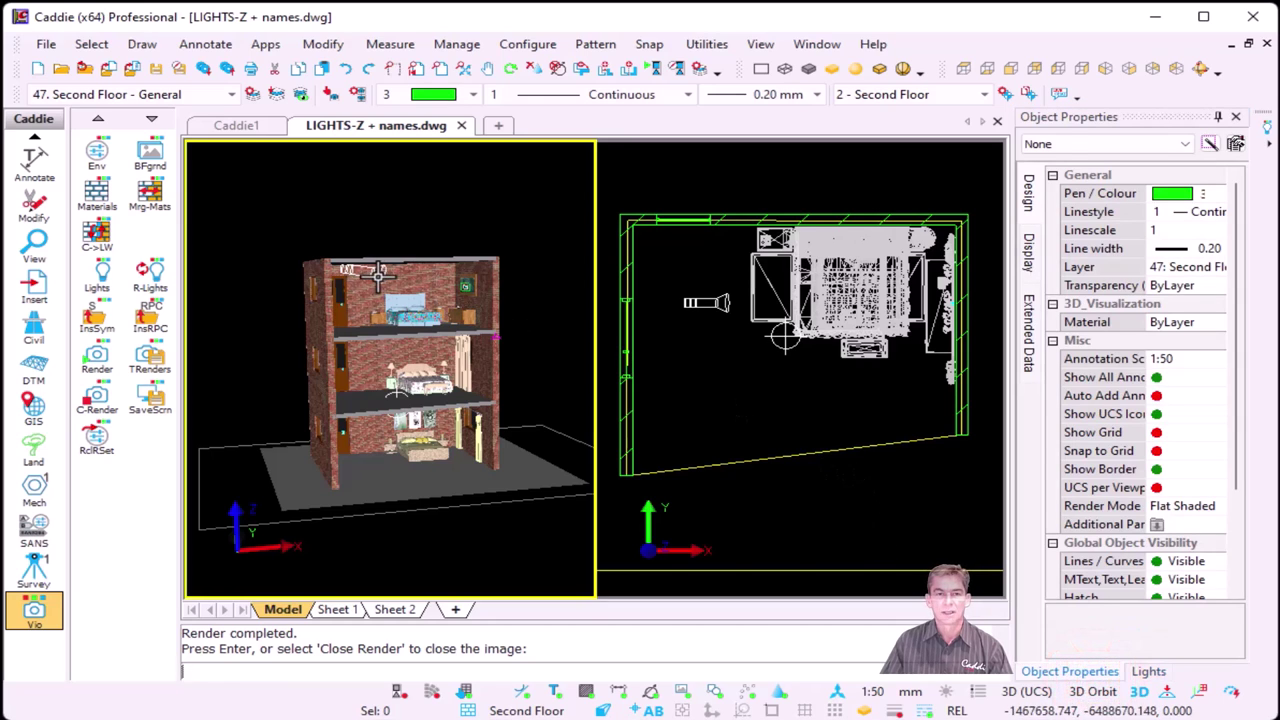
click(378, 272)
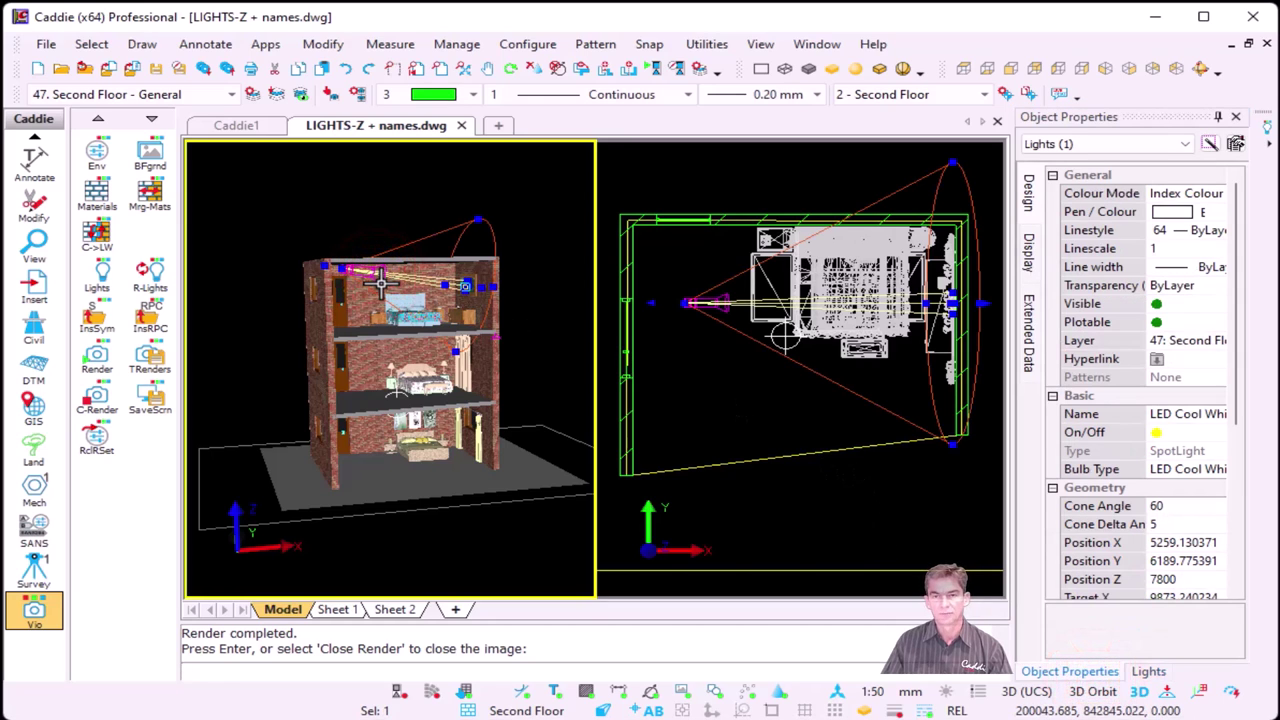
click(1149, 672)
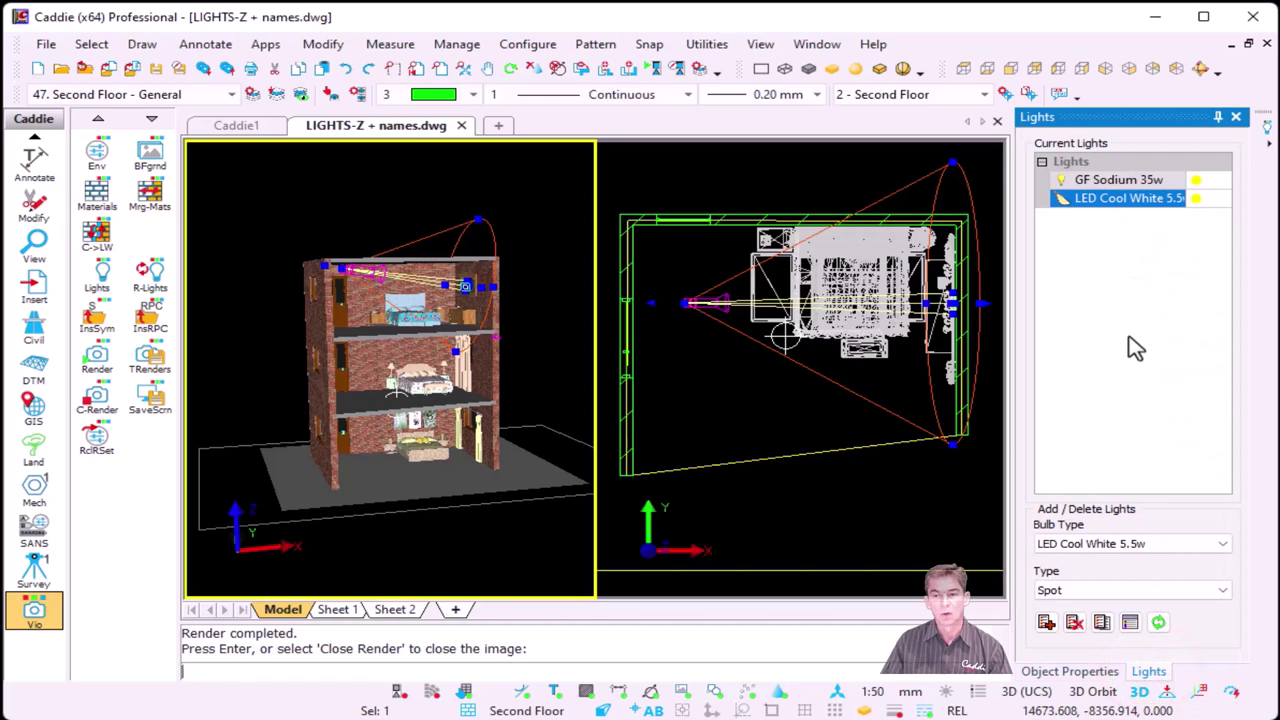
click(1070, 674)
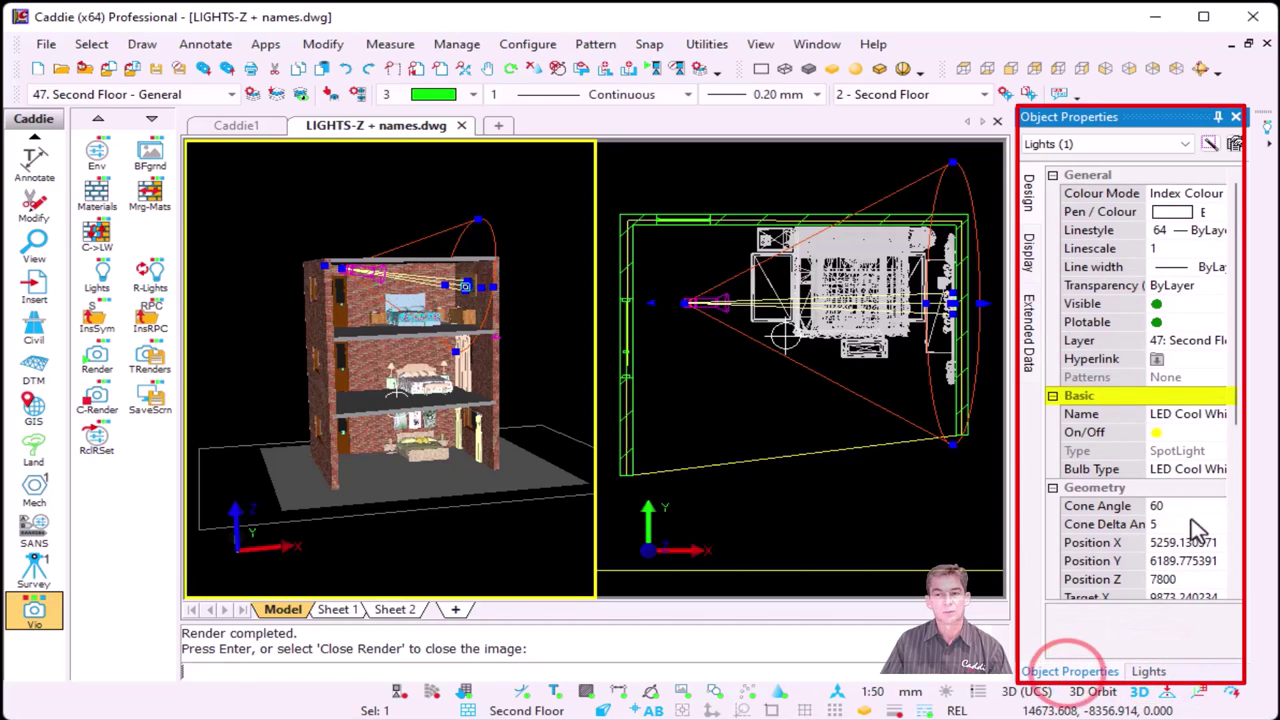
click(1155, 417)
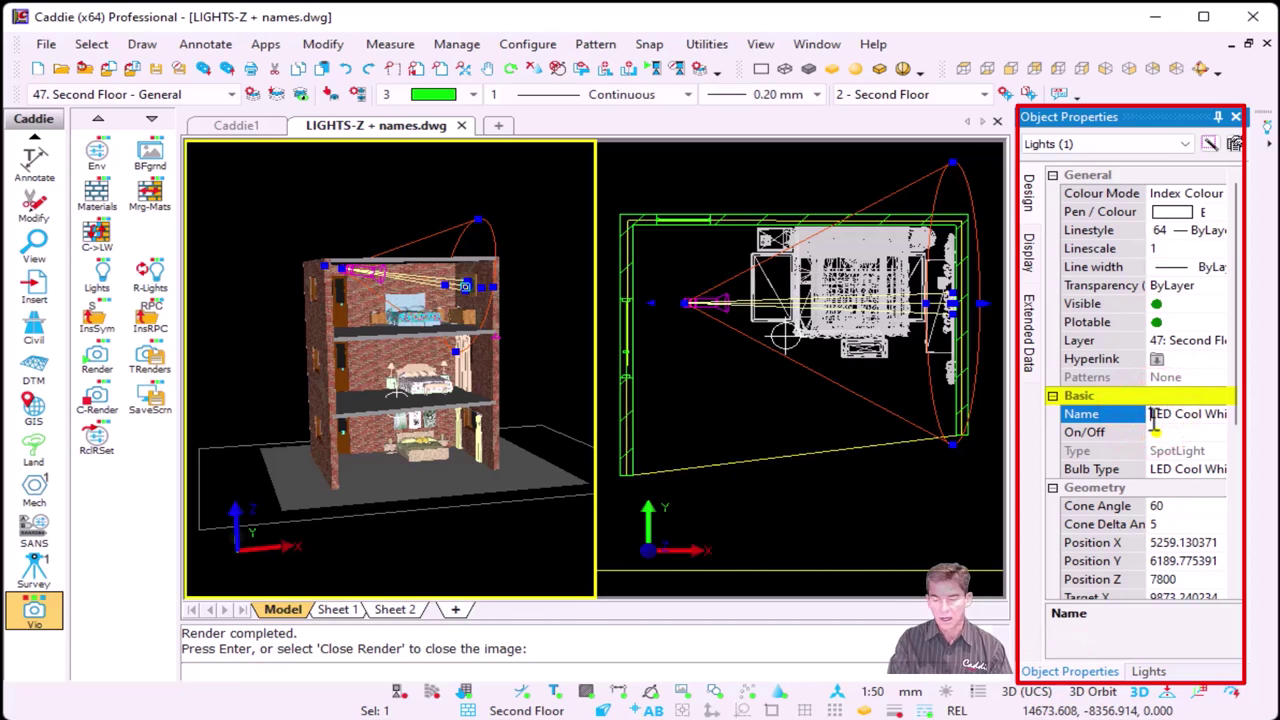
text(2nd )
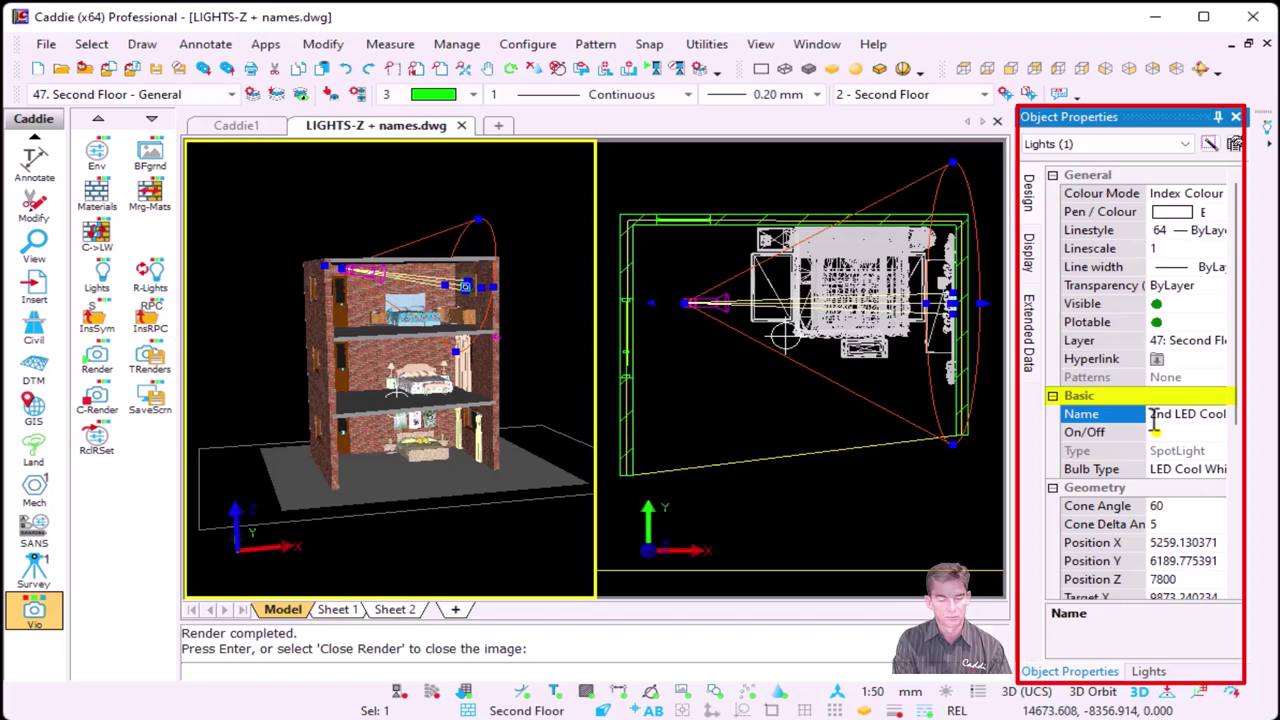
text(Floor)
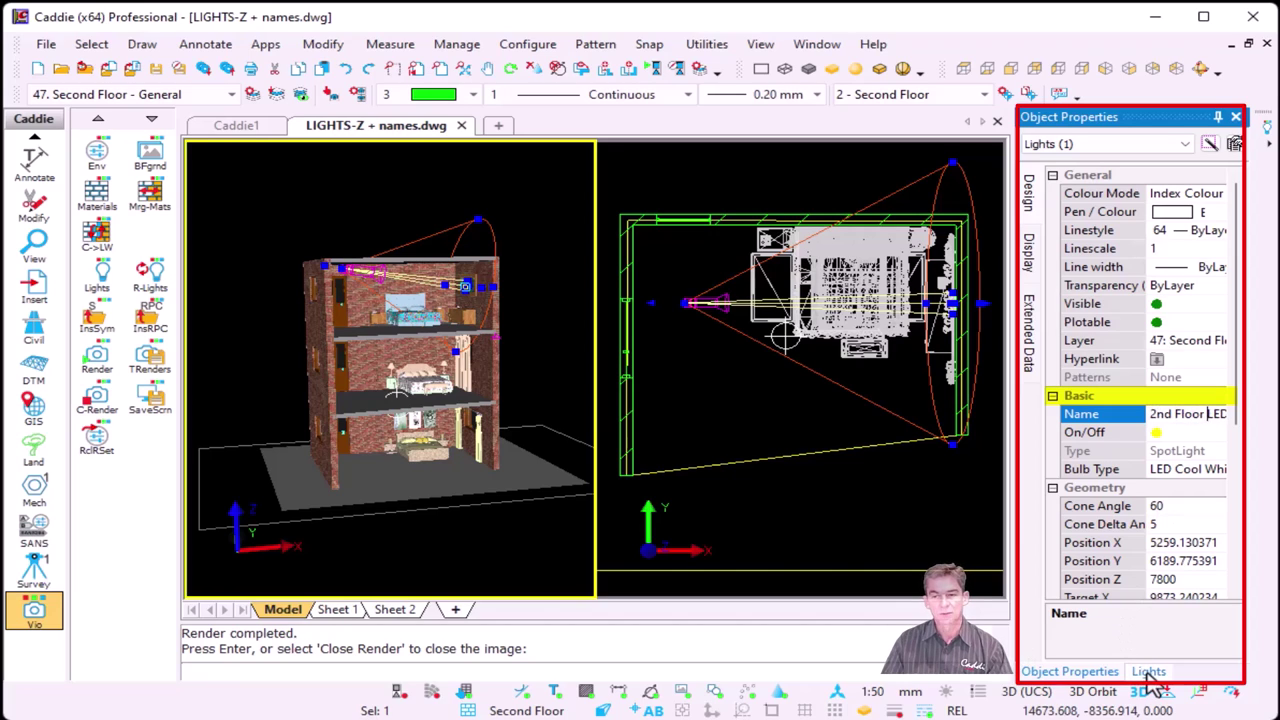
click(1148, 671)
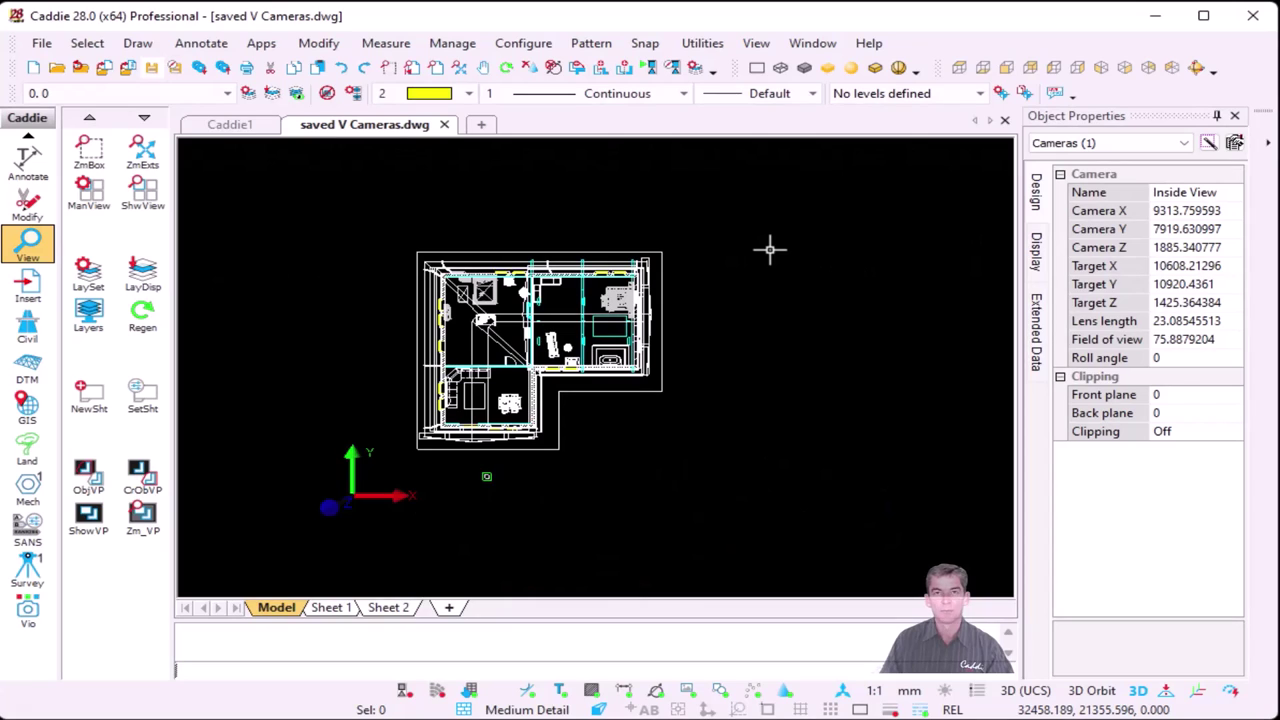
- Open the Saved Views window and look through the list of saved views
click(28, 245)
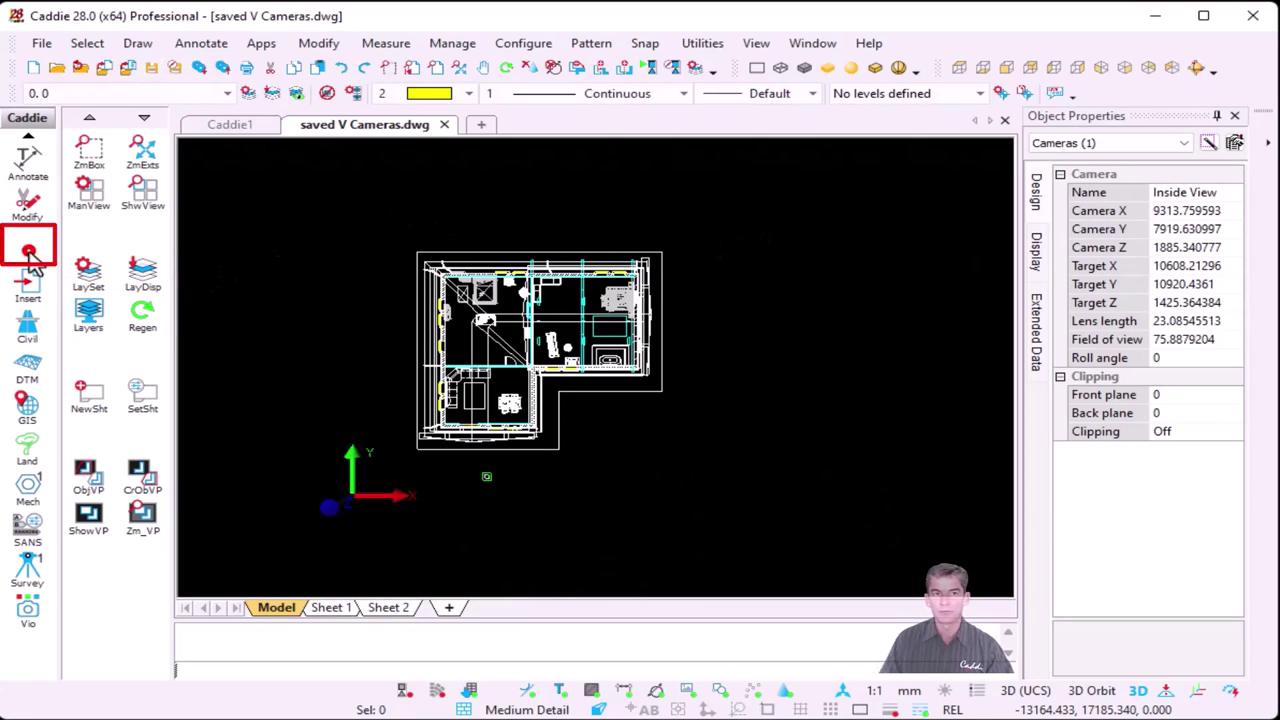
click(140, 200)
click(300, 198)
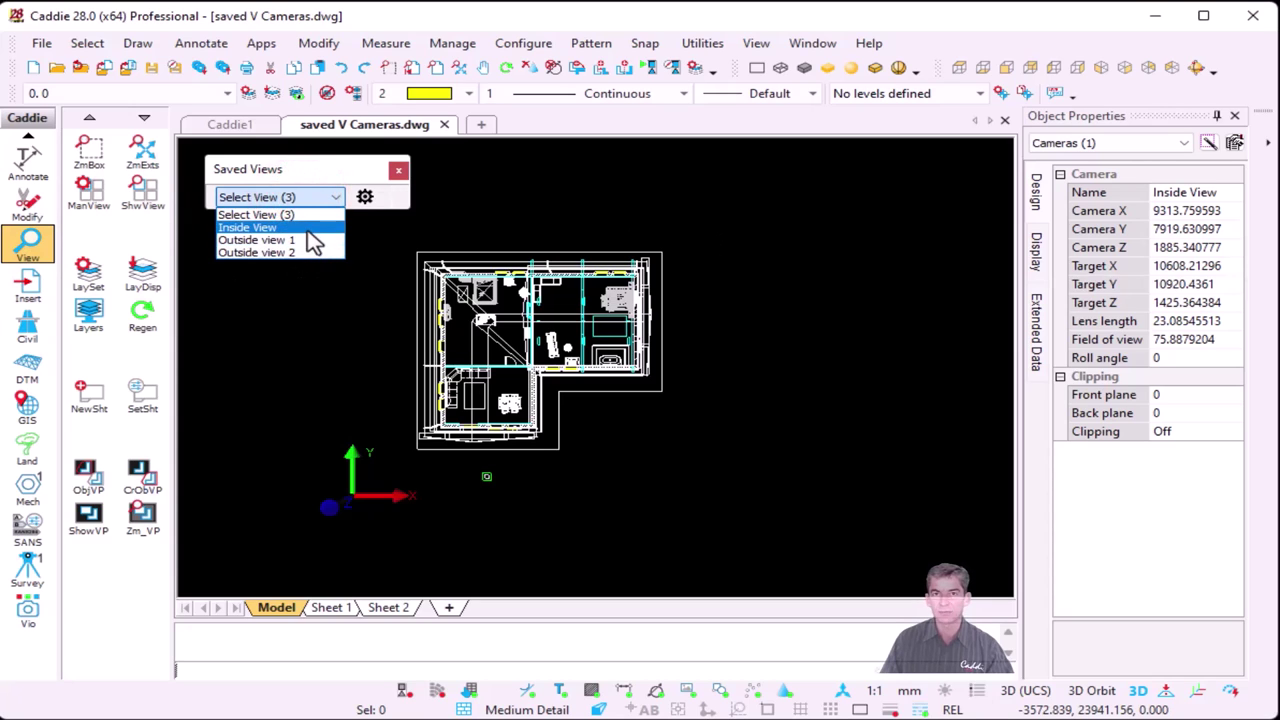
click(345, 172)
- Turn on Show Camera Symbols in the perspective camera controls and zoom into the living room
click(760, 43)
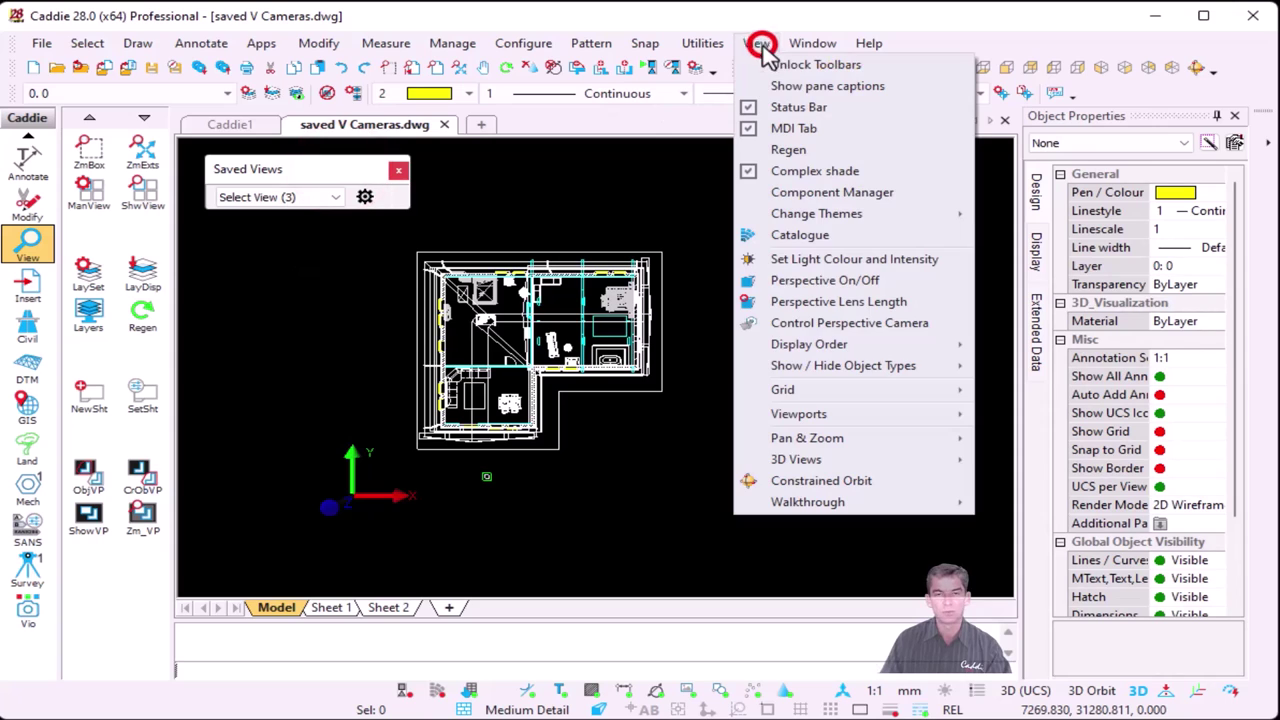
click(849, 324)
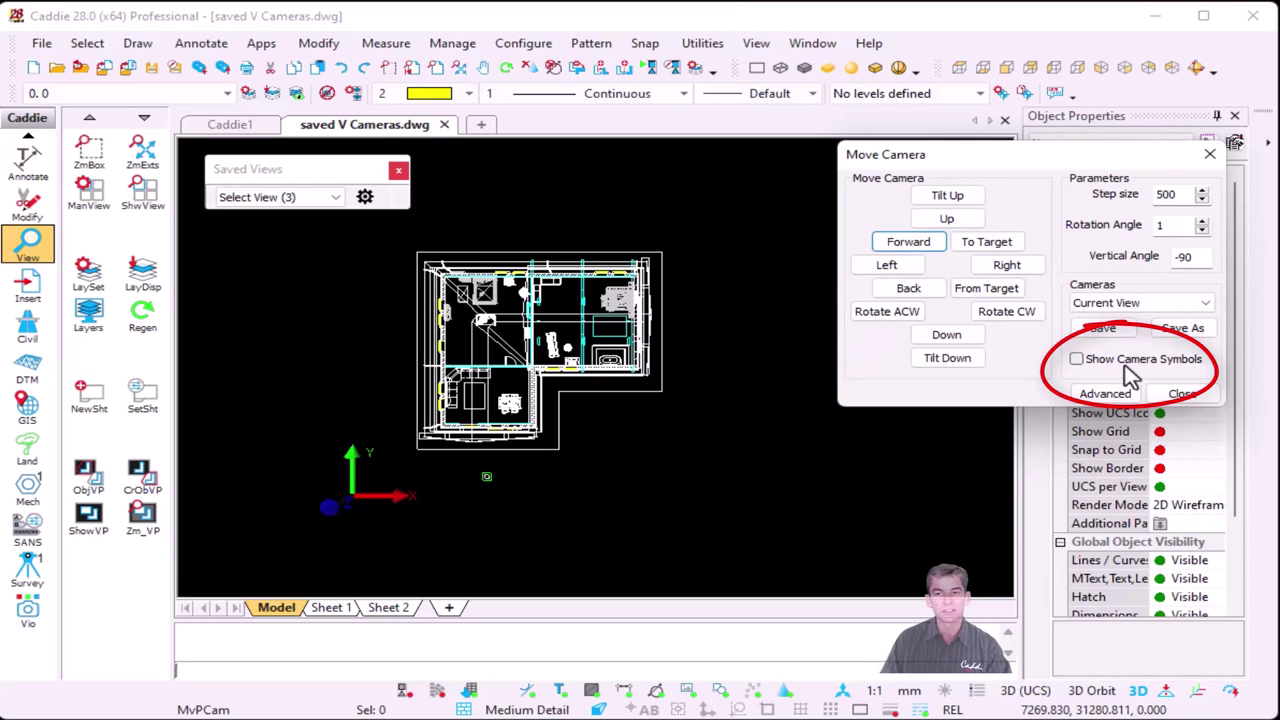
click(1076, 359)
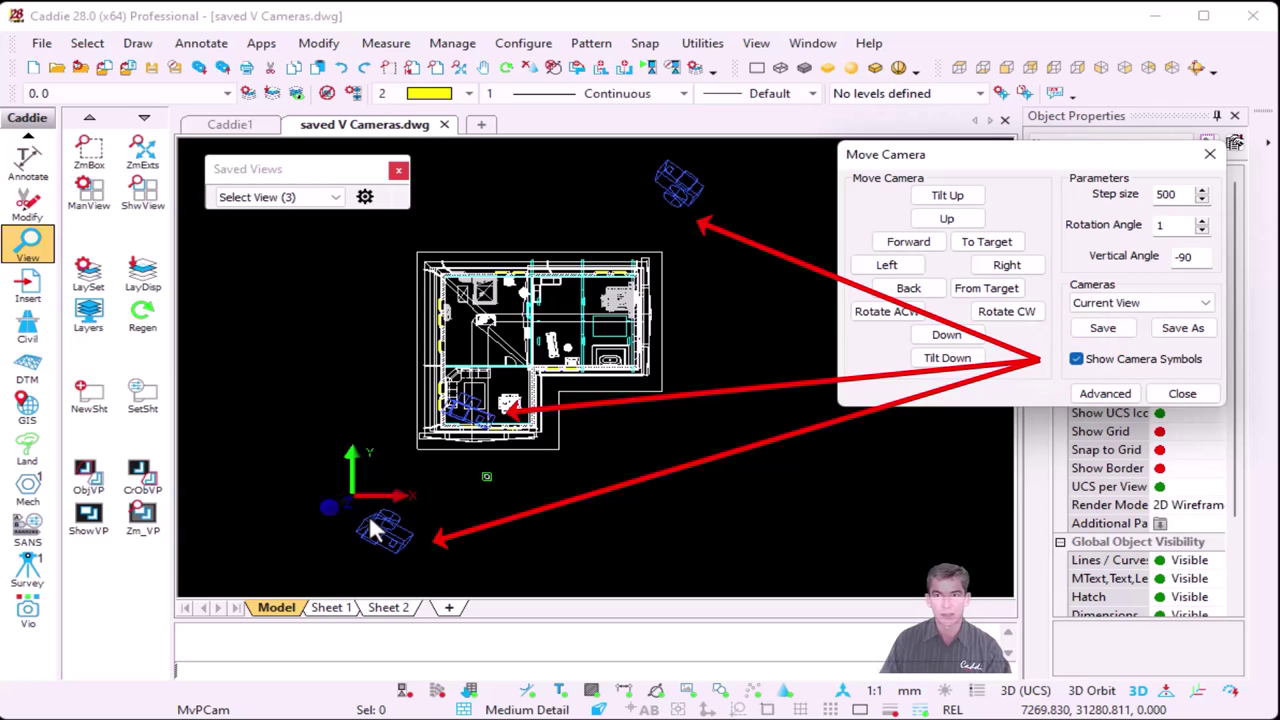
click(1186, 394)
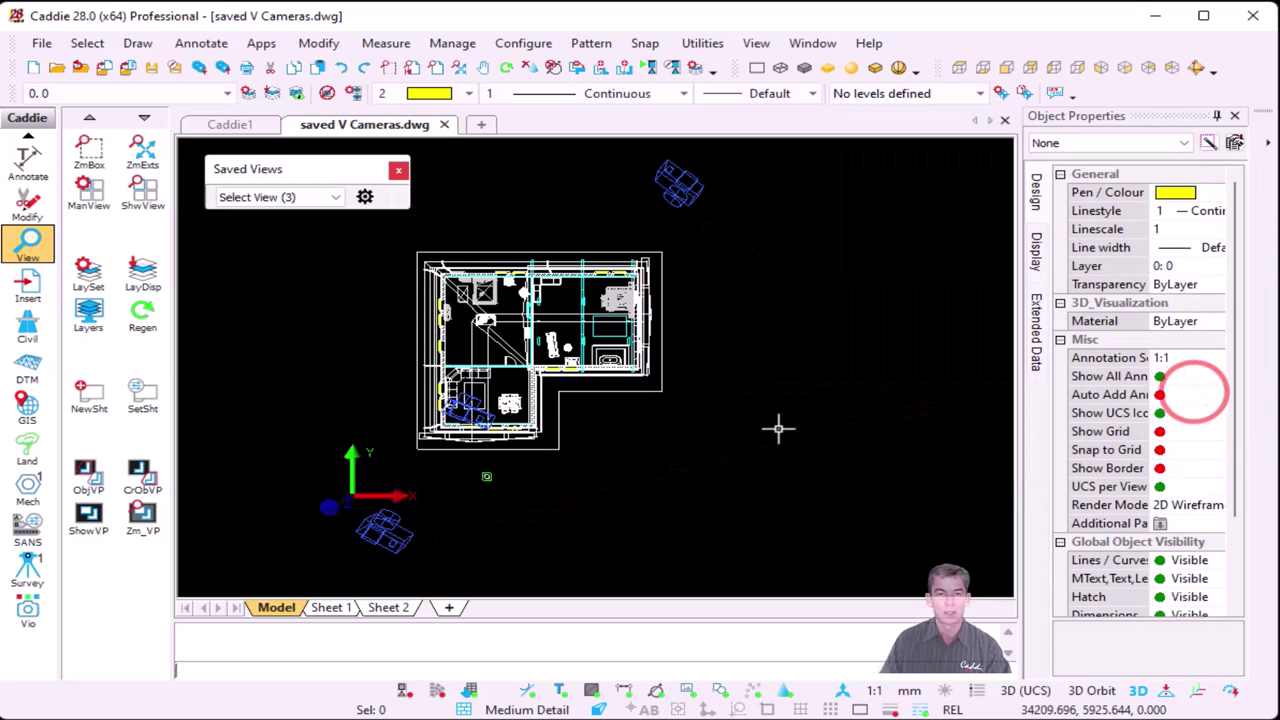
click(395, 530)
key(Escape)
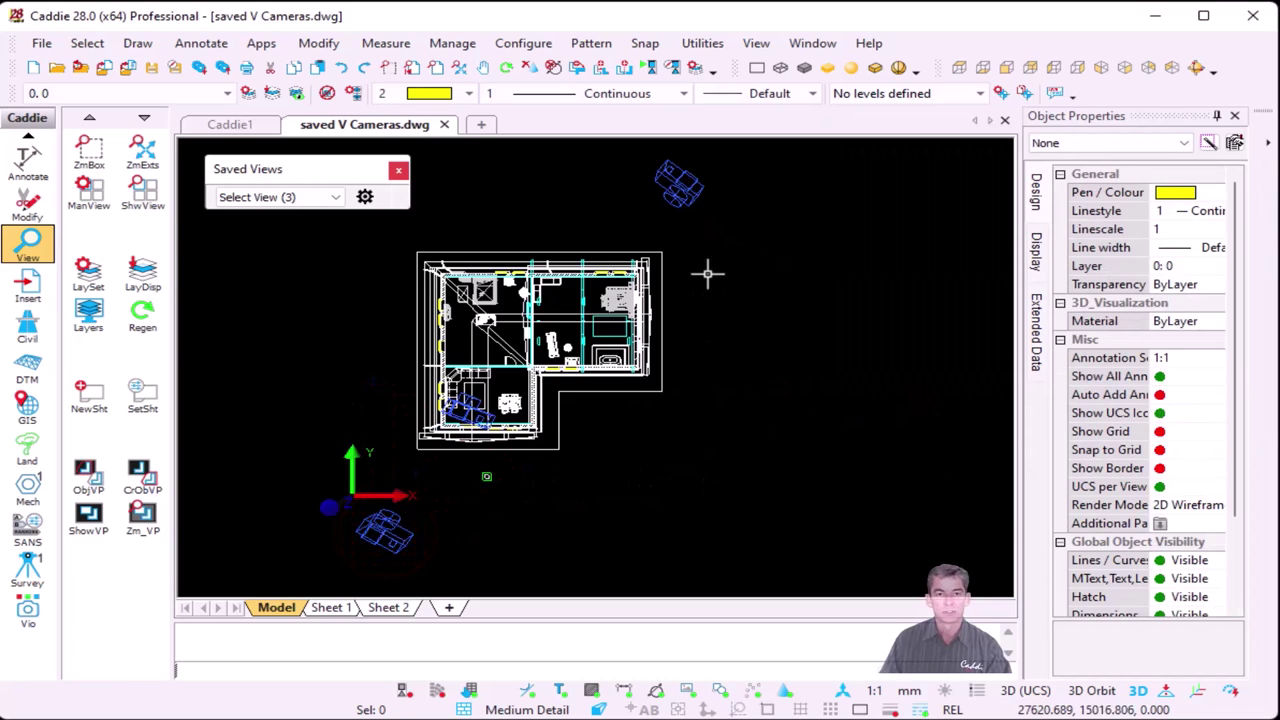
click(683, 182)
key(Escape)
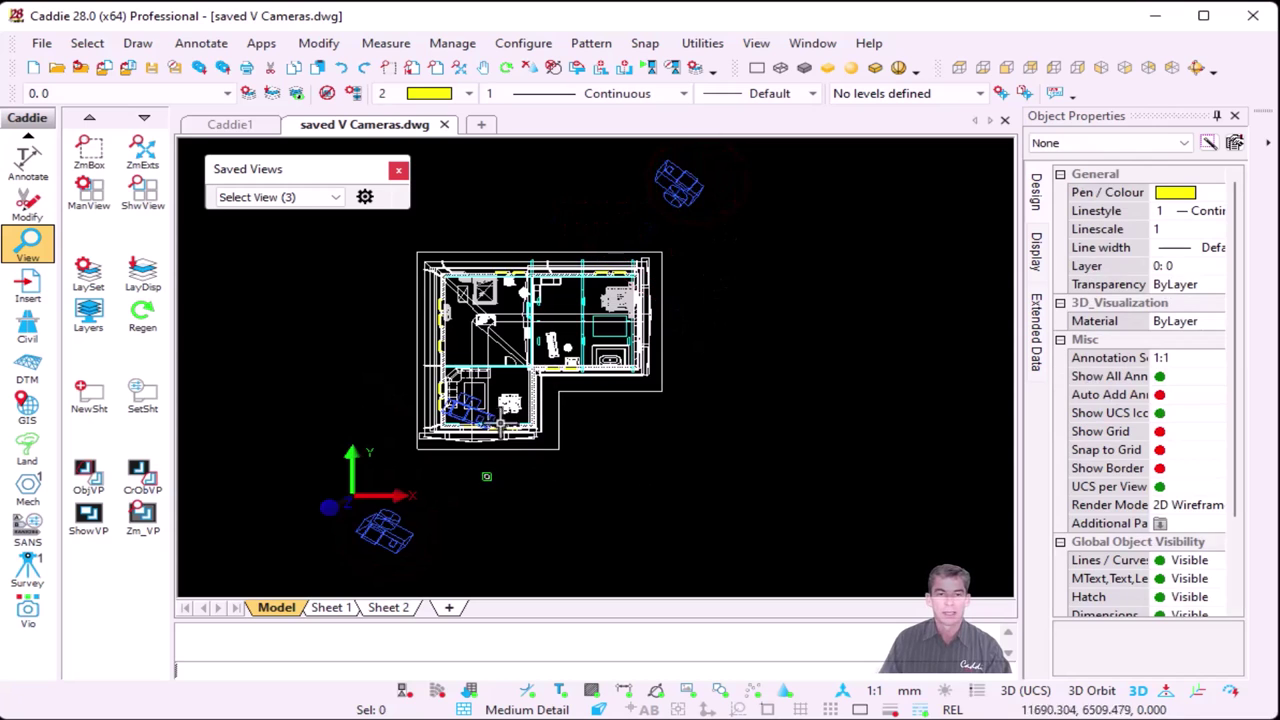
scroll(445, 425, up, 5)
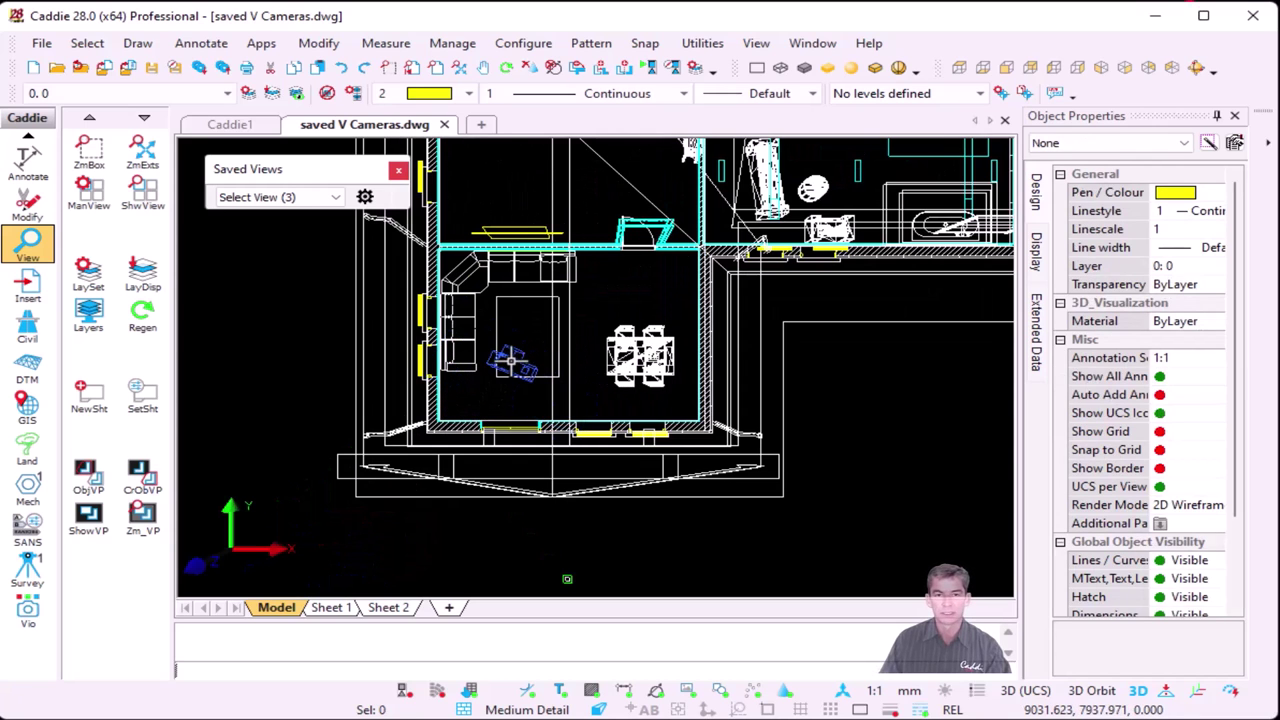
- Set the view to the Inside View camera and turn Materials/Textures on
click(512, 362)
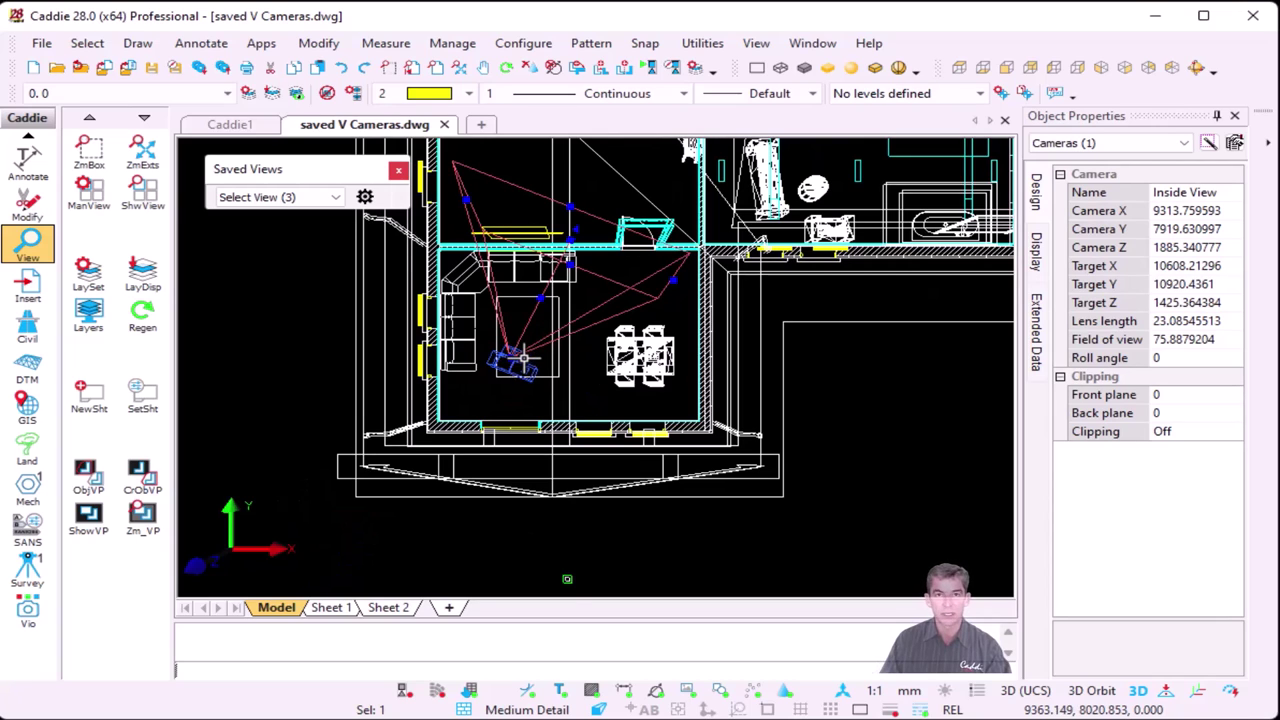
right_click(506, 362)
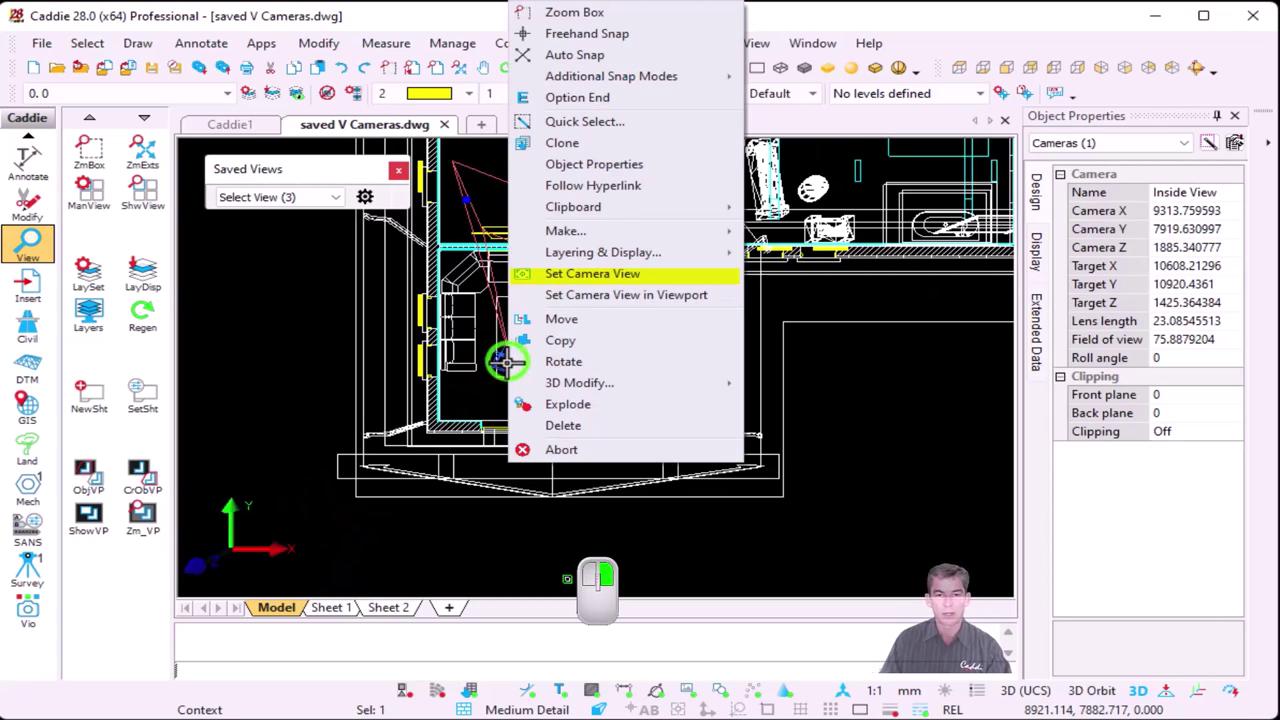
click(621, 277)
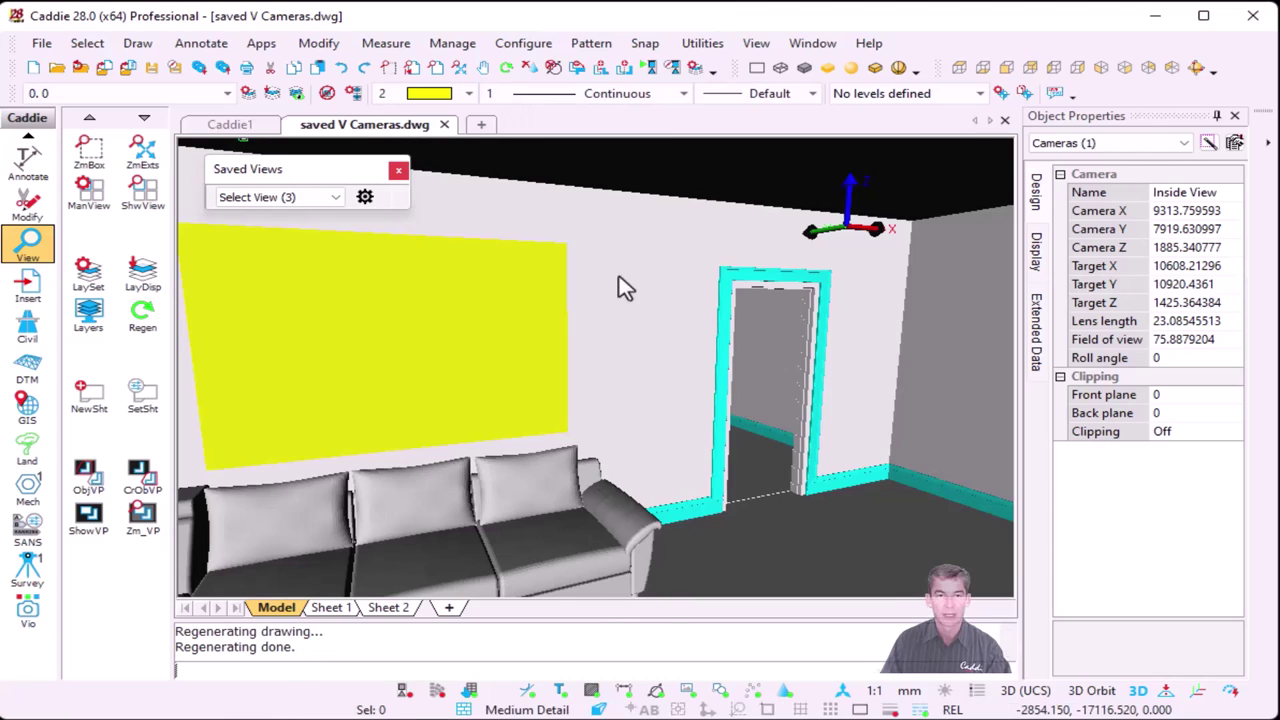
click(463, 706)
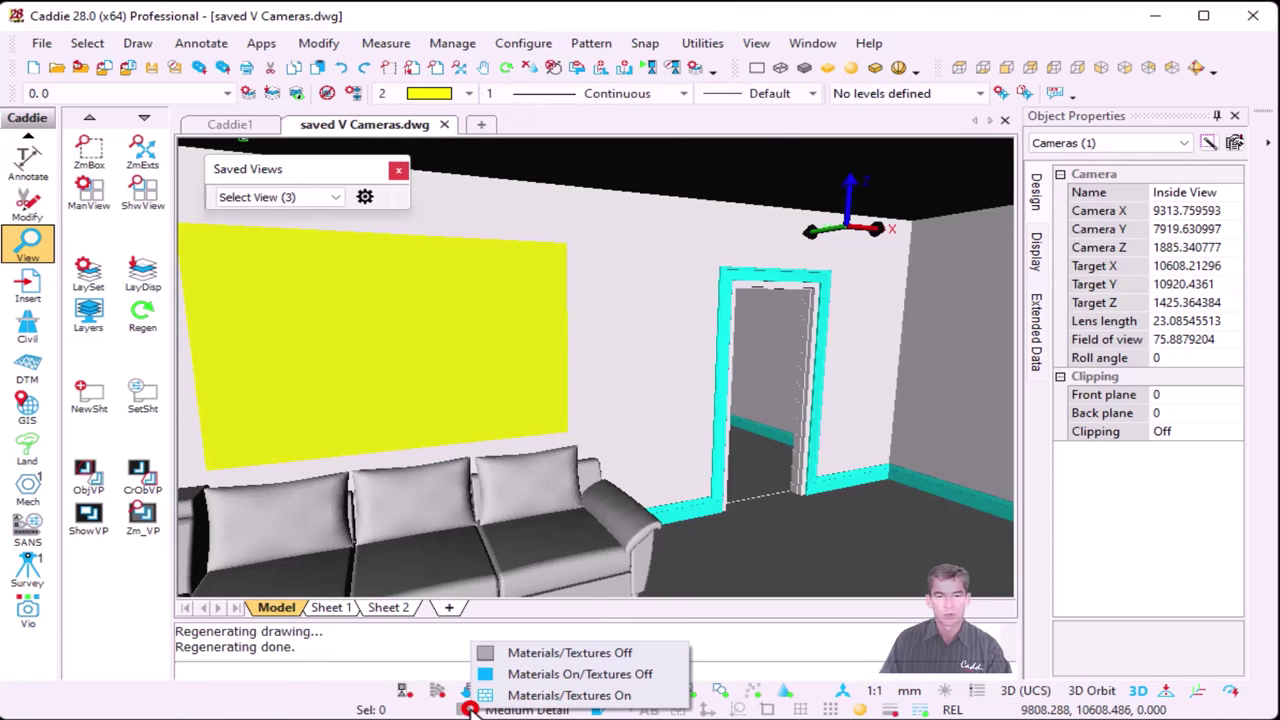
click(507, 693)
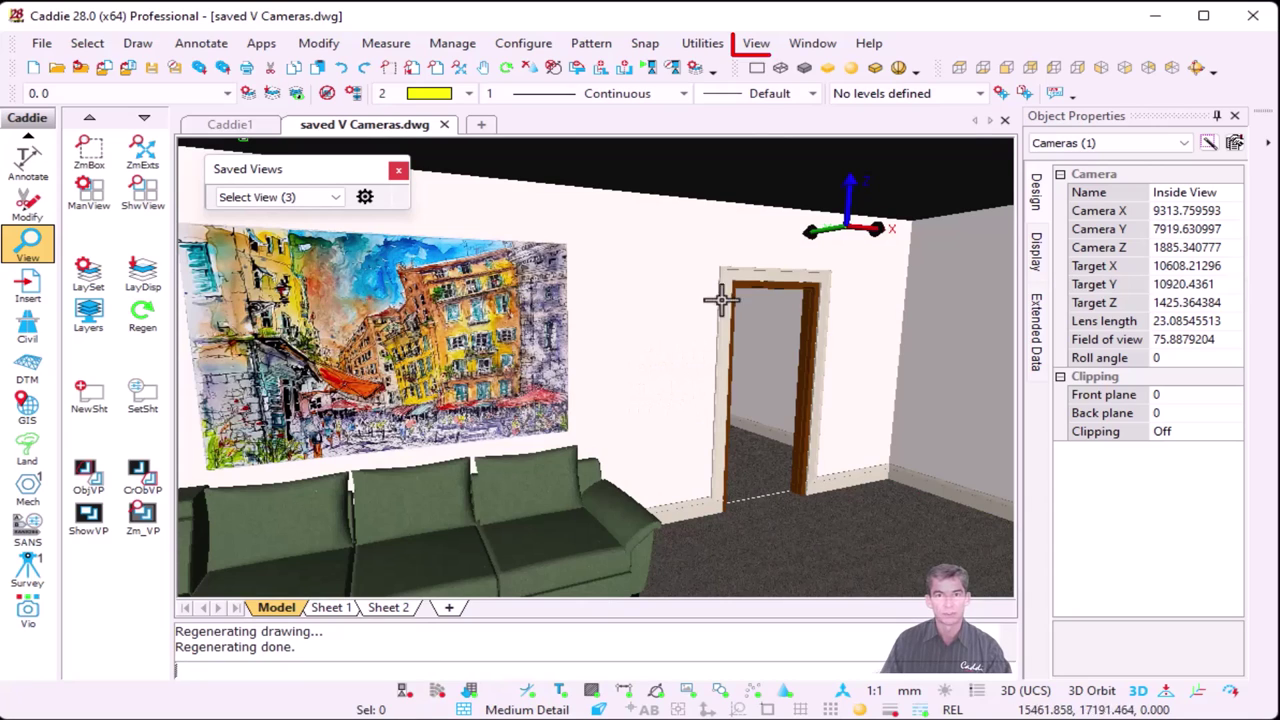
click(756, 43)
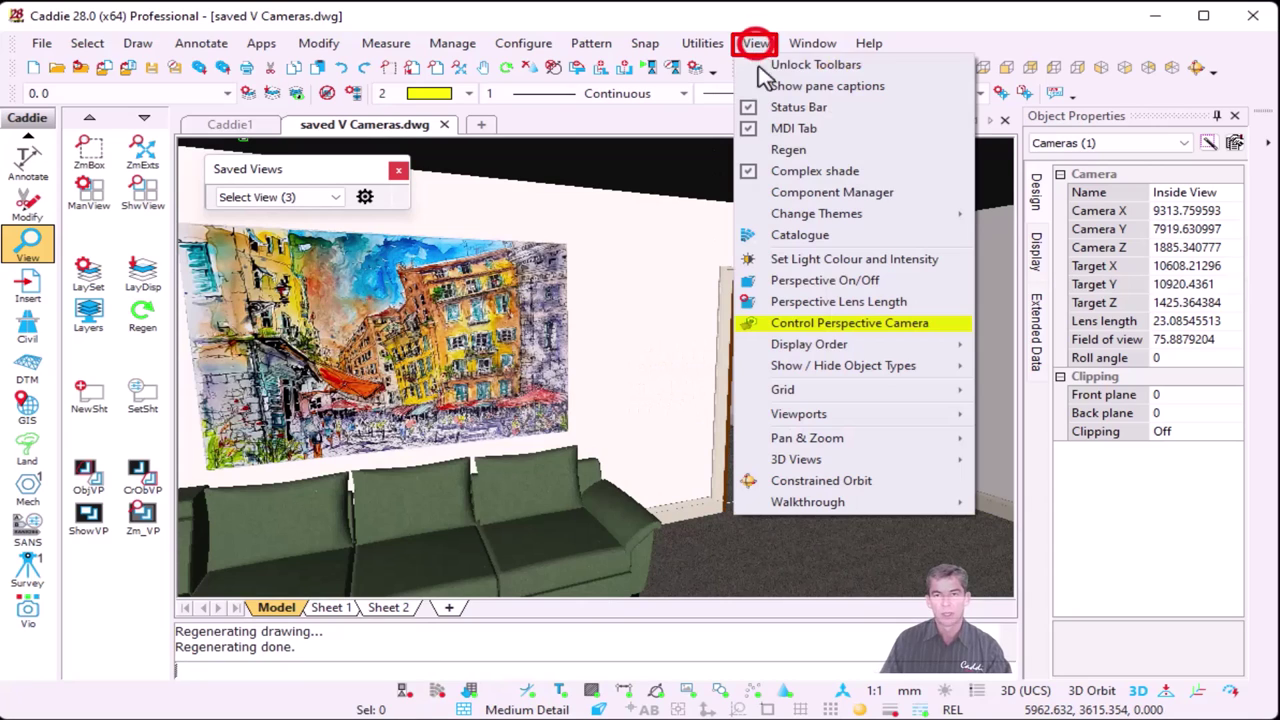
- Move the camera back two steps and right two steps, and rotate it clockwise twice
click(832, 325)
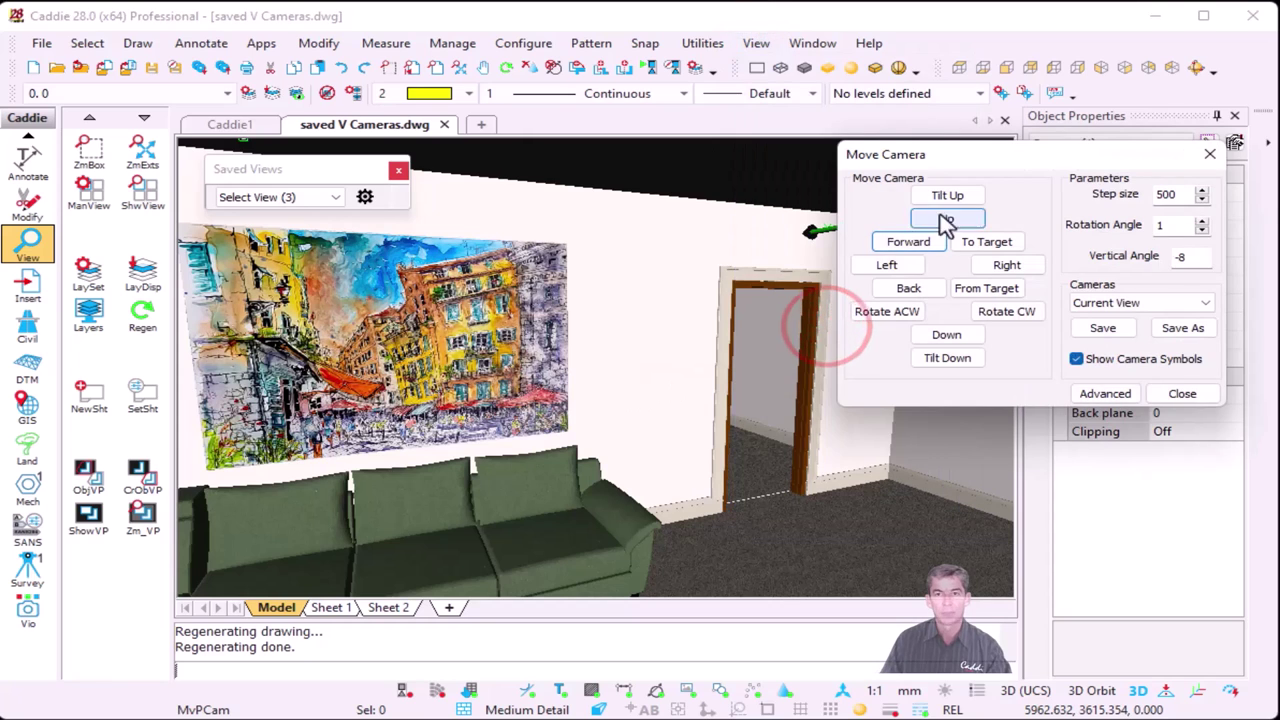
drag(967, 155, 1011, 71)
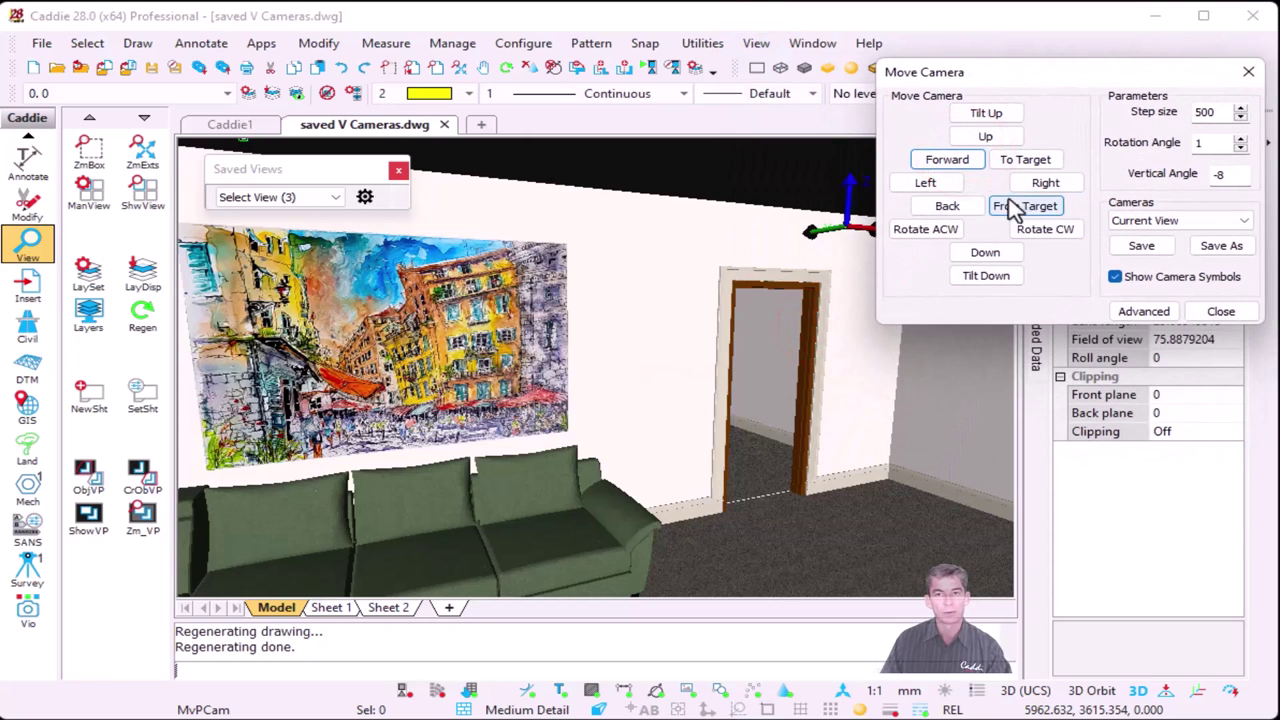
click(963, 210)
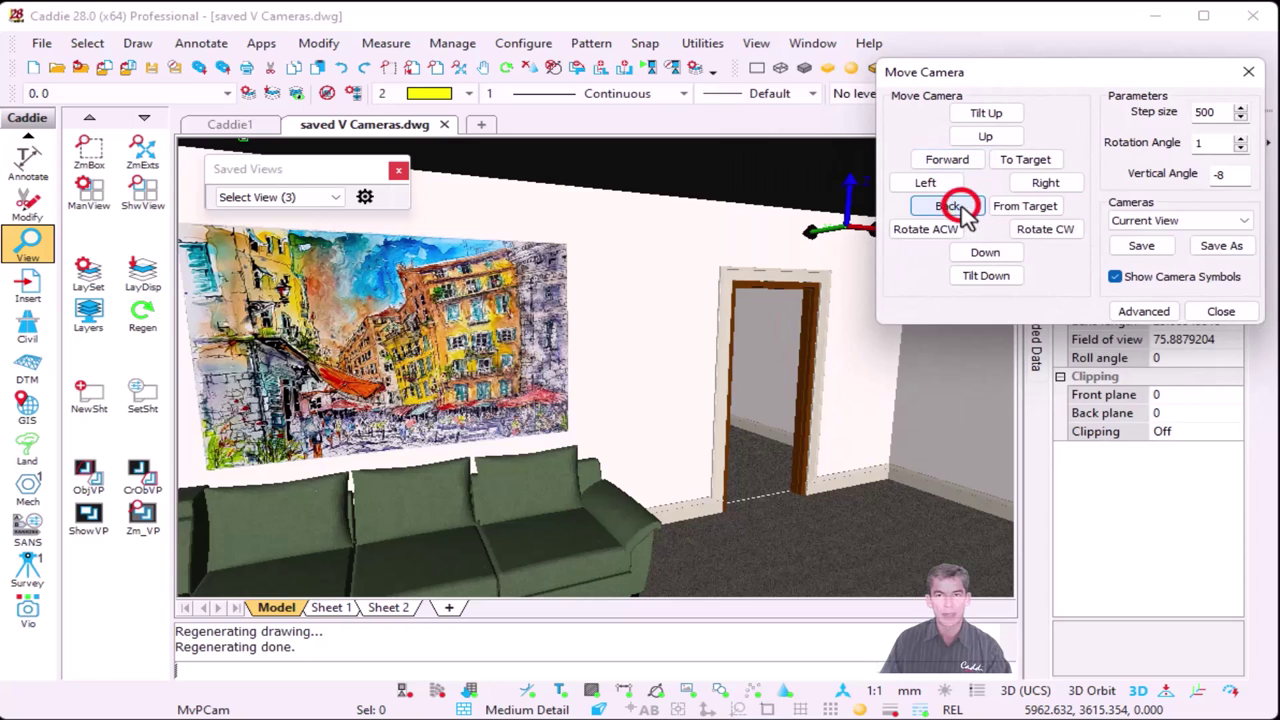
click(964, 213)
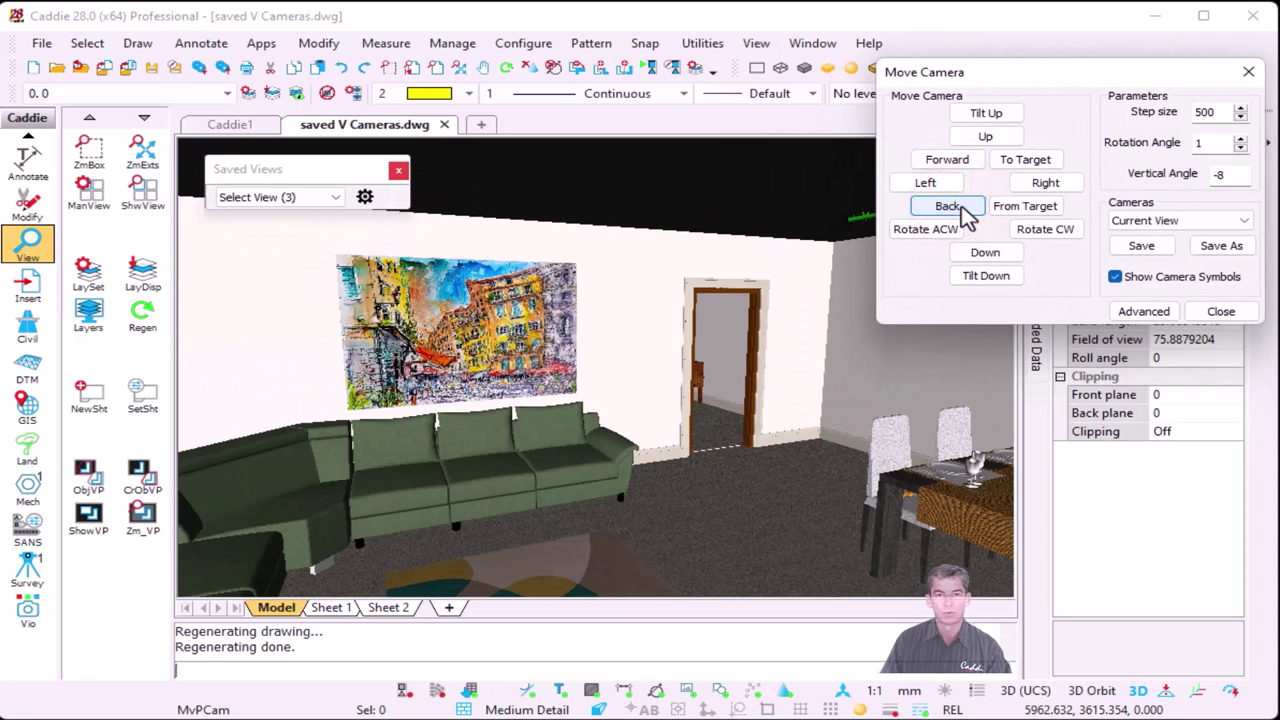
click(1045, 186)
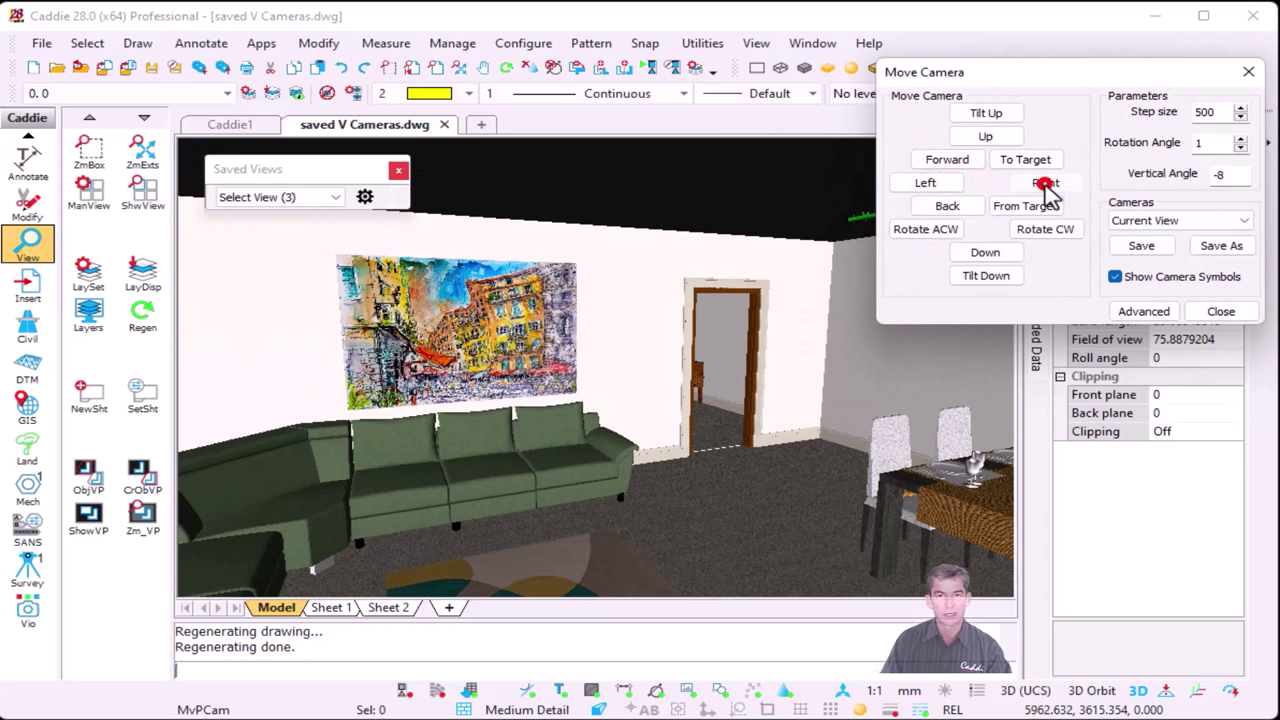
click(1045, 186)
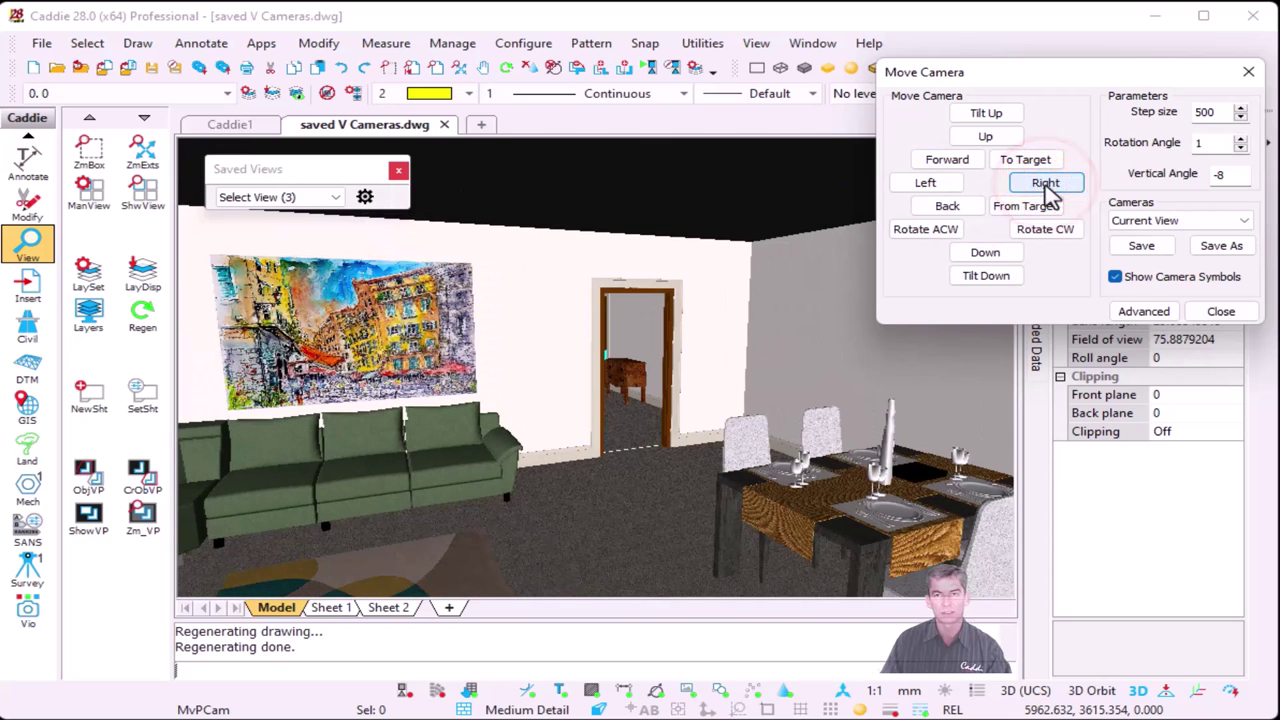
click(1045, 230)
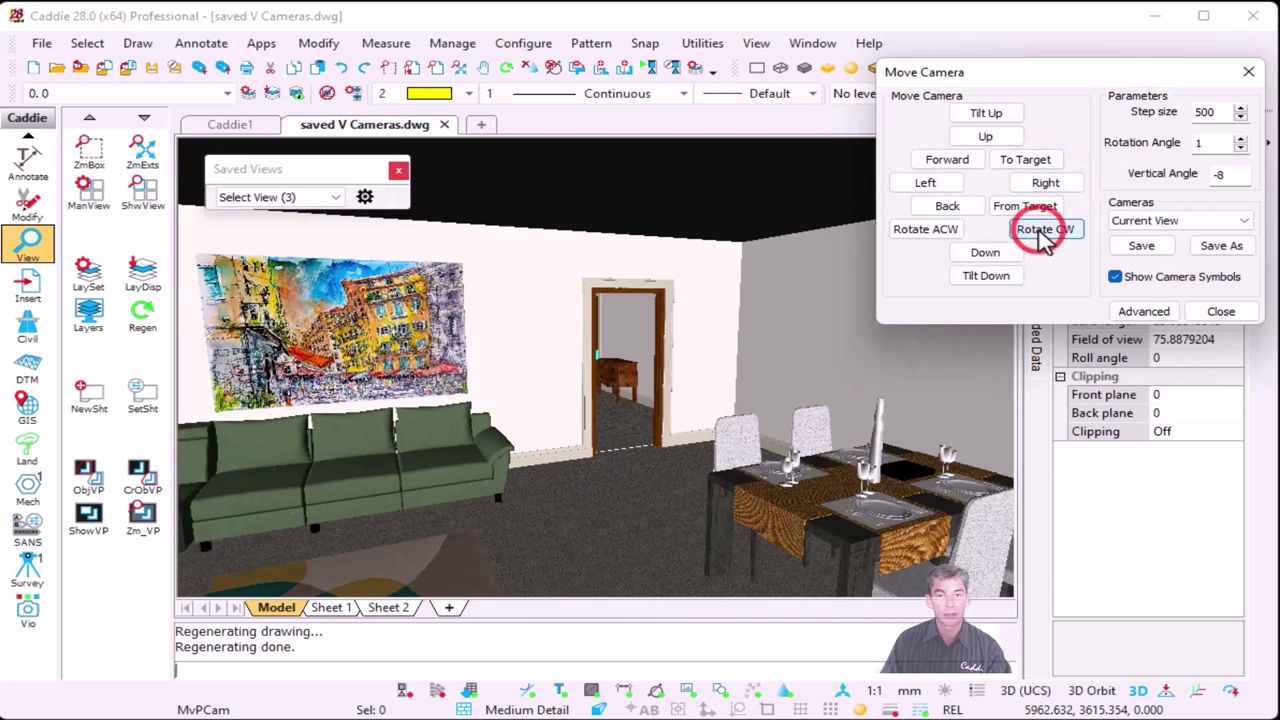
click(1045, 230)
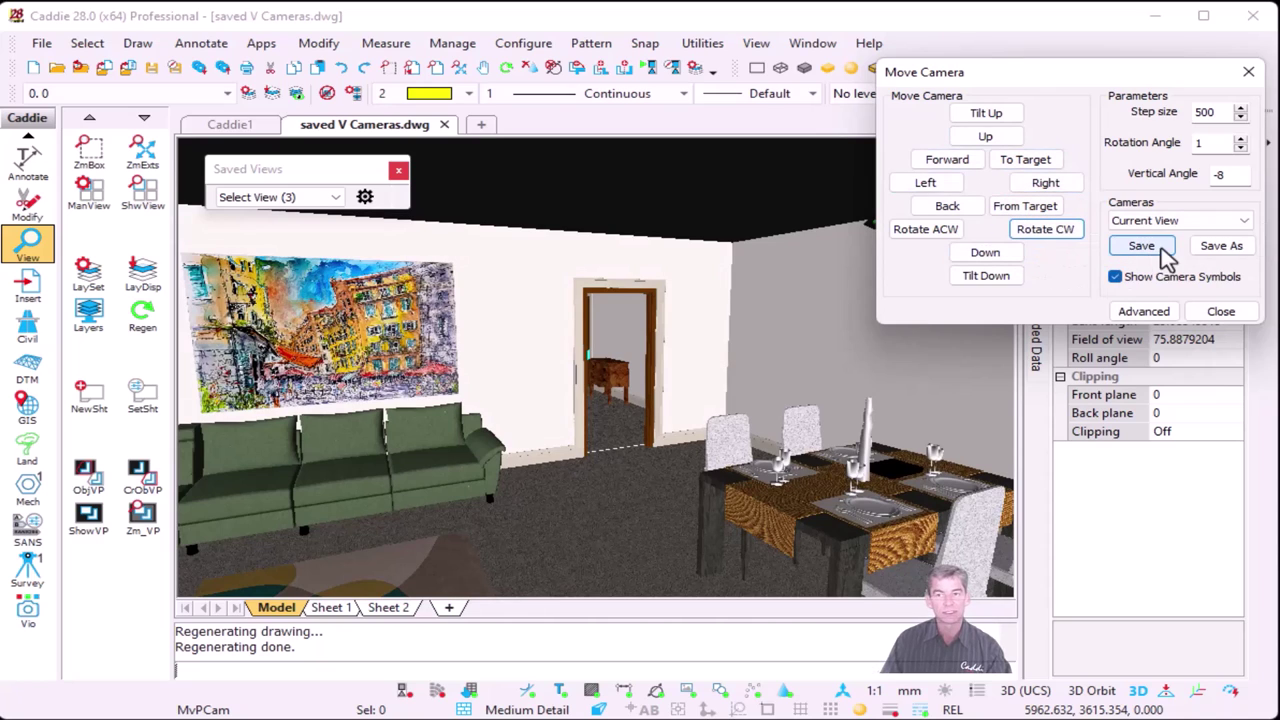
- Save the current camera view as 'NEW INSIDE'
click(1222, 246)
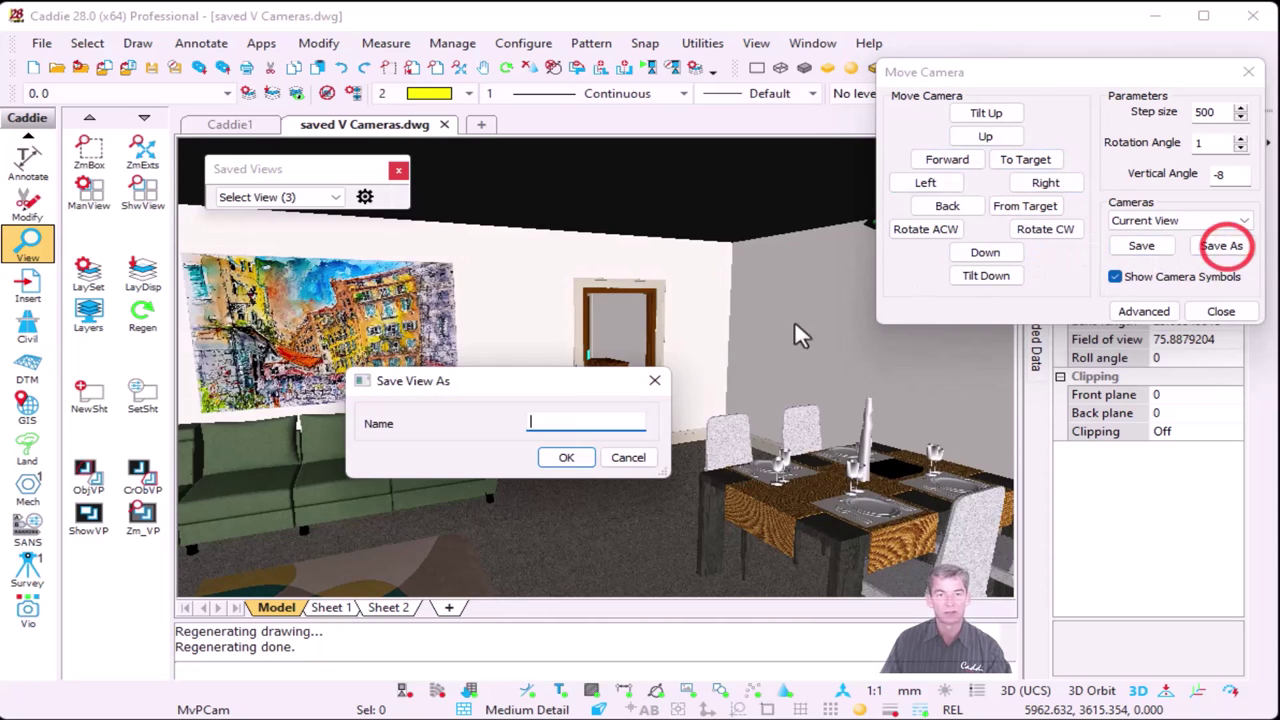
click(575, 420)
text(NEW INSIDE)
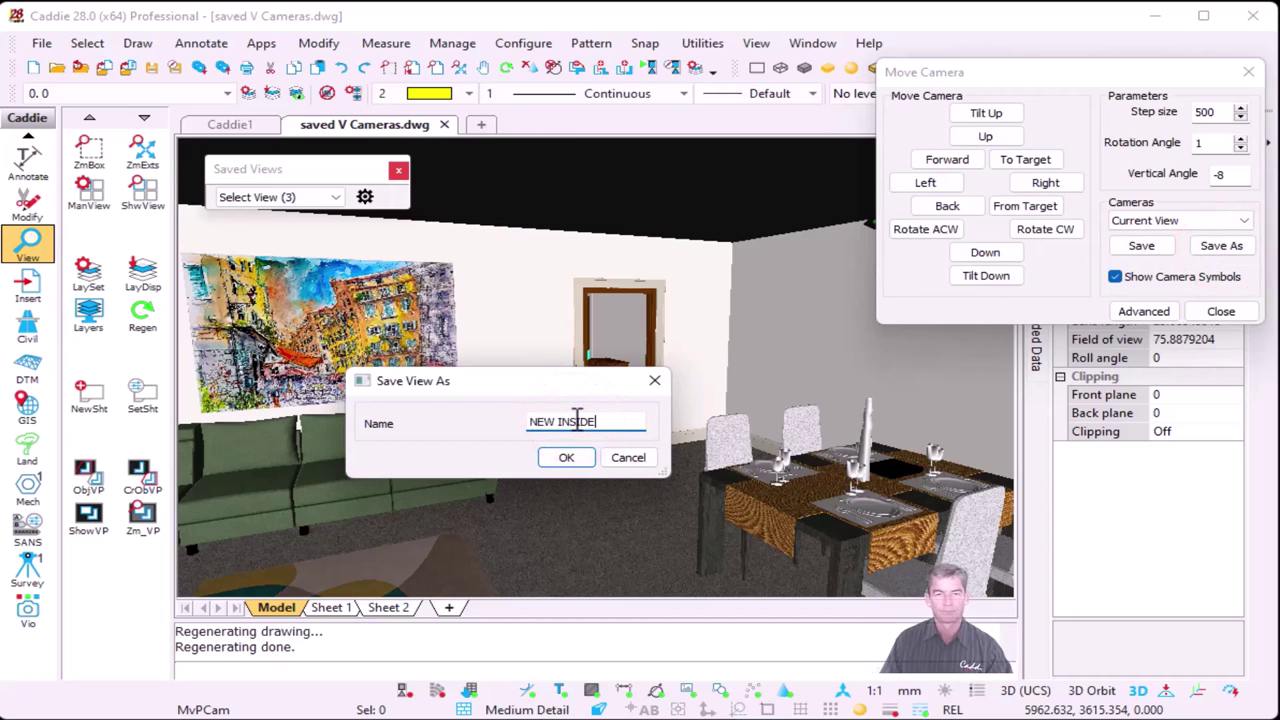
click(566, 458)
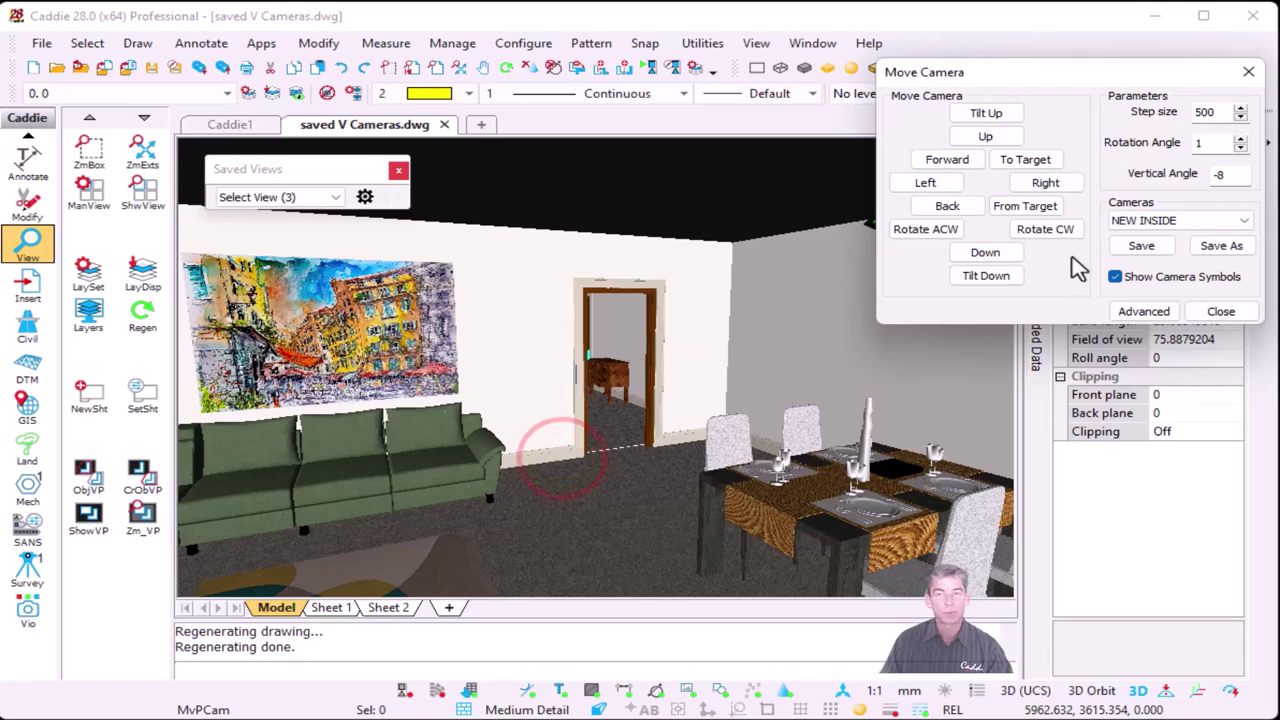
- Set the camera's vertical angle to 0 and close the Move Camera dialog
double_click(1231, 174)
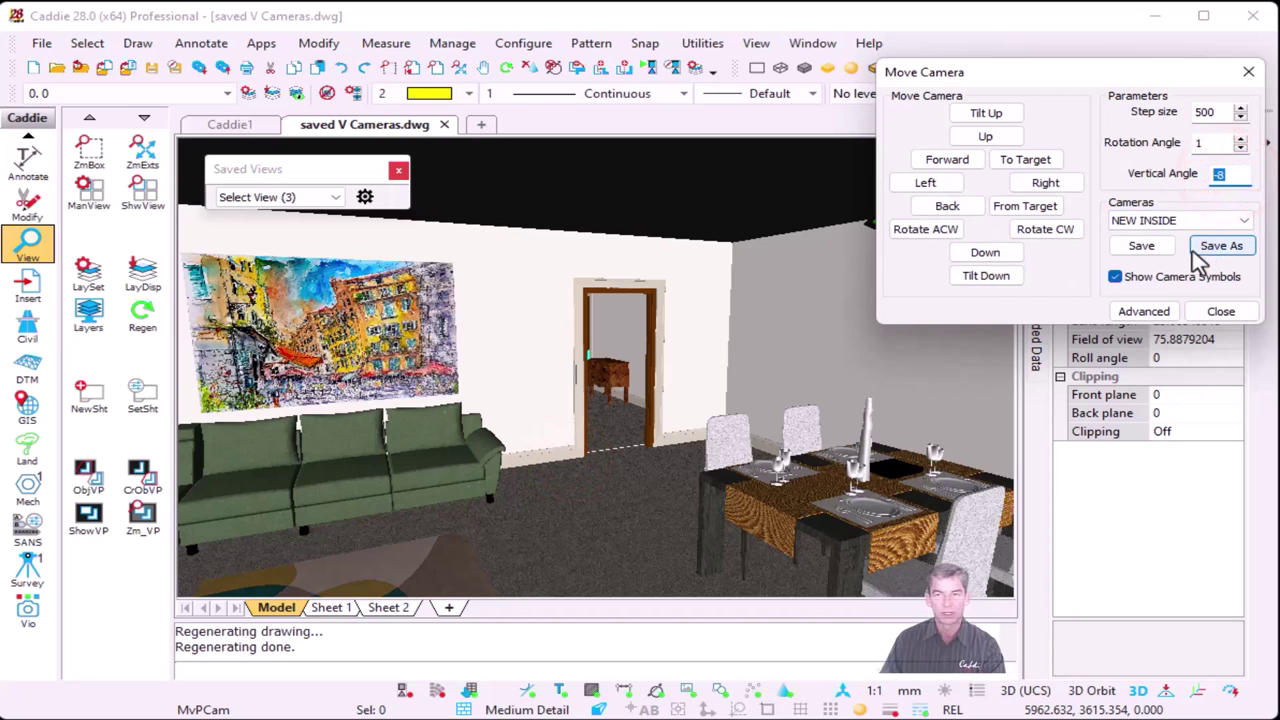
text(0)
key(Return)
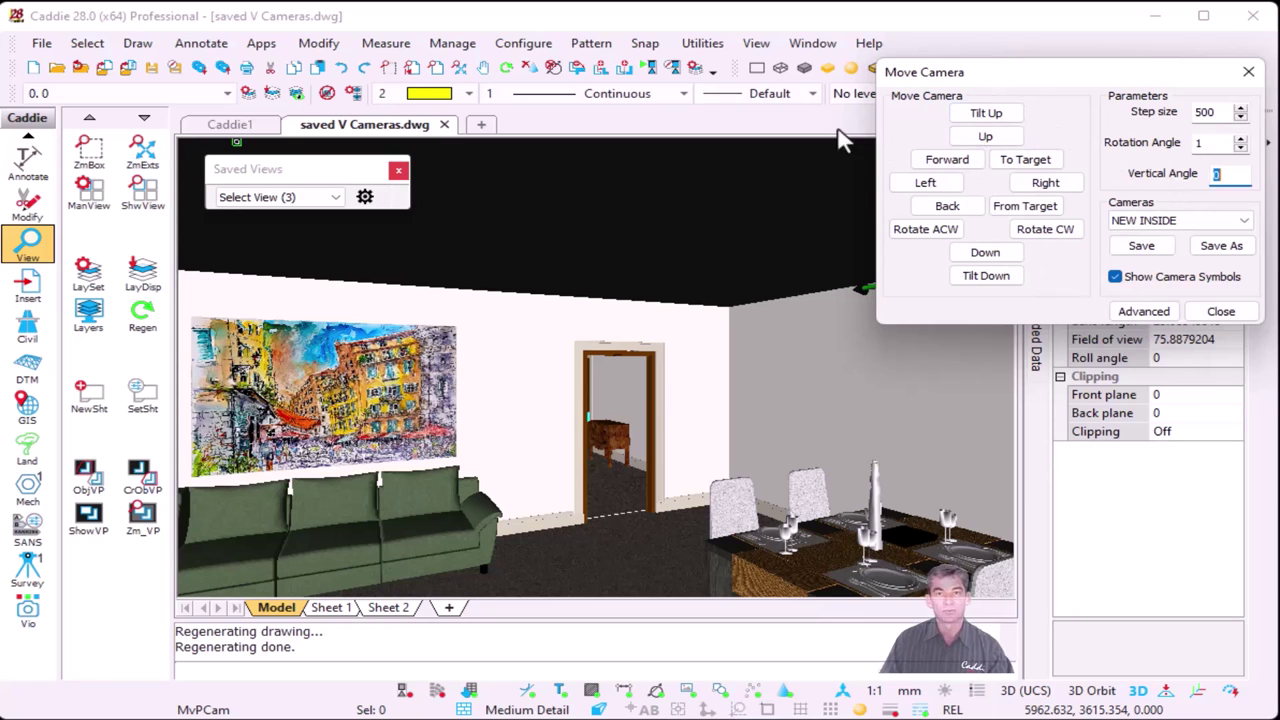
key(Escape)
click(757, 43)
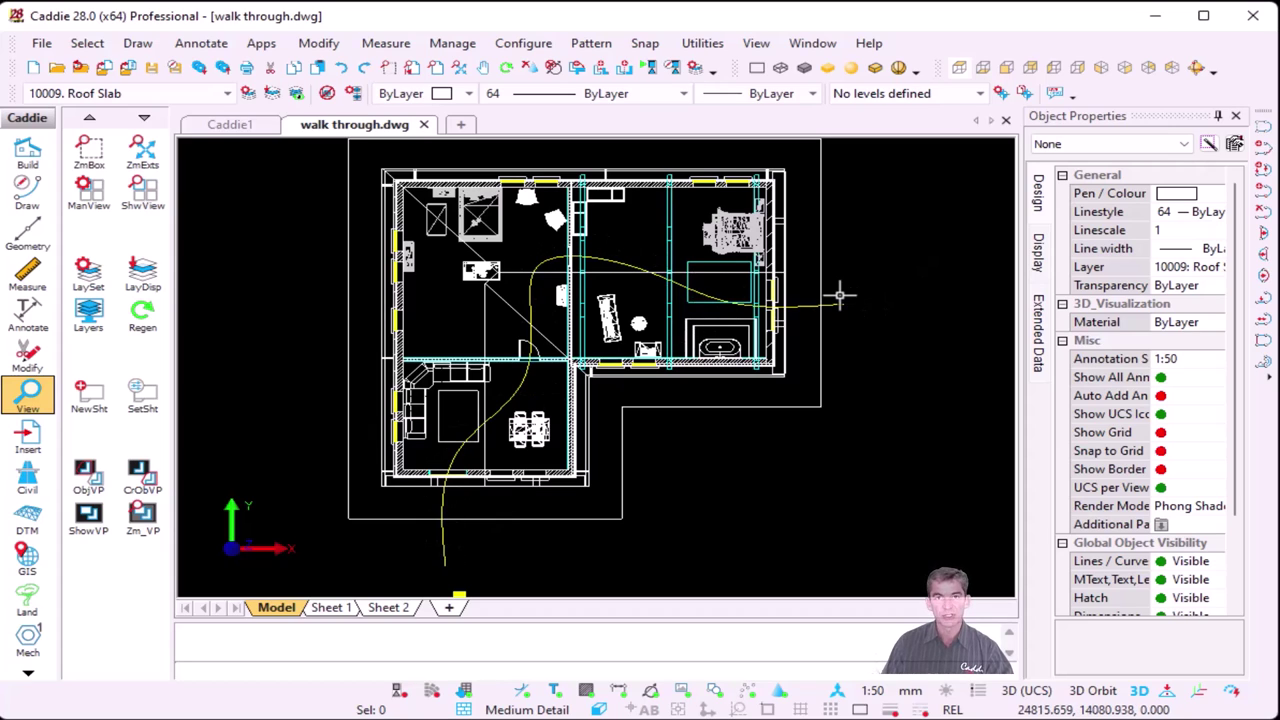
- Open the Walkthrough Setup dialog, which shows 30 intermediate camera points and 1800 eye height
click(756, 45)
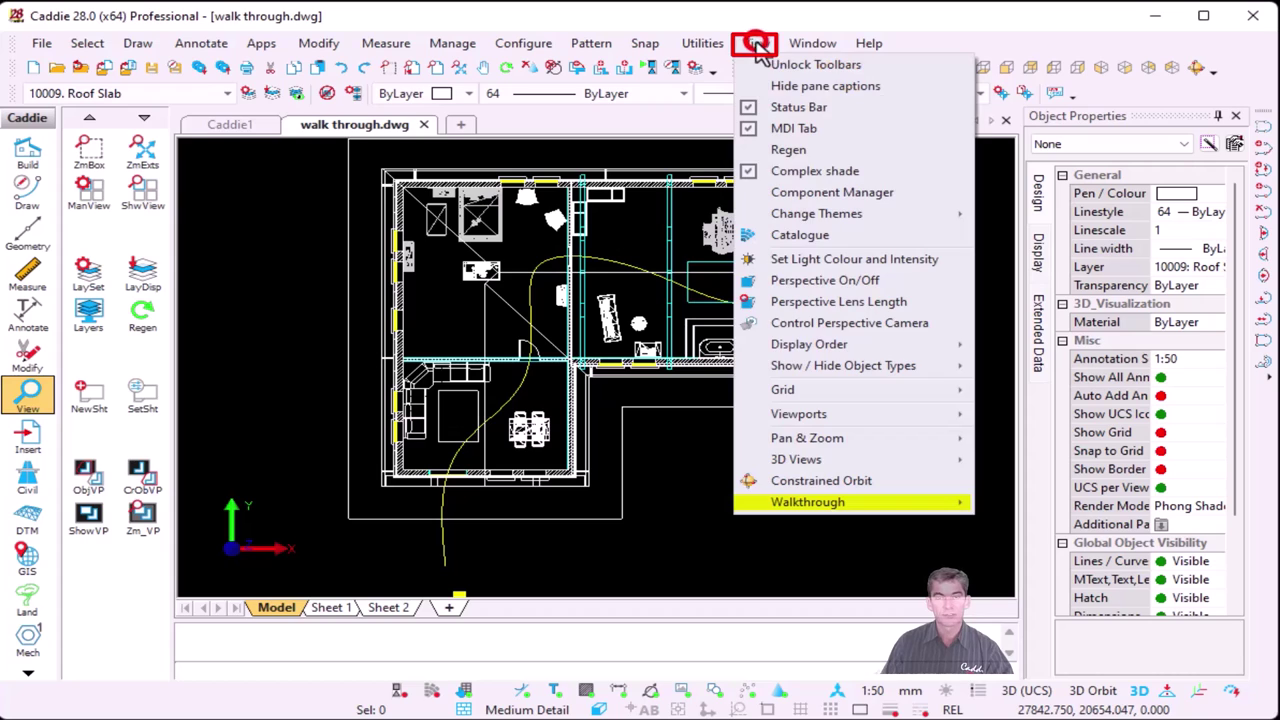
mouse_move(843, 506)
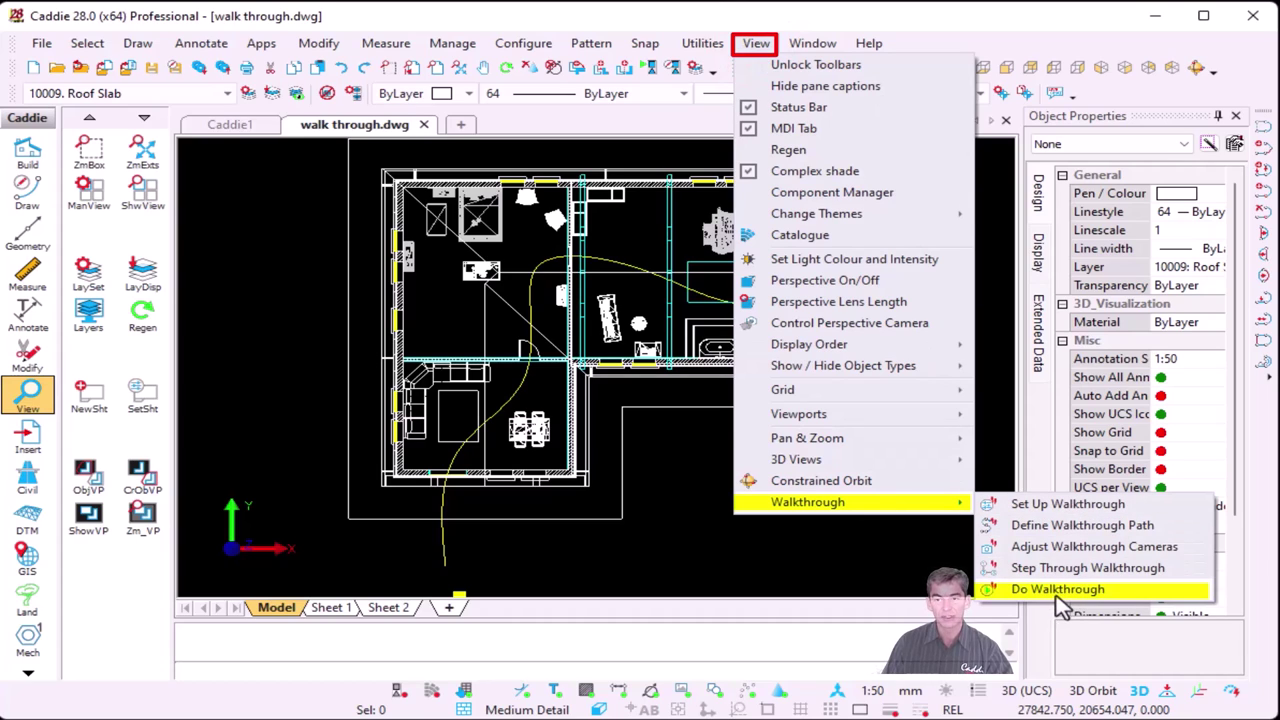
click(1052, 506)
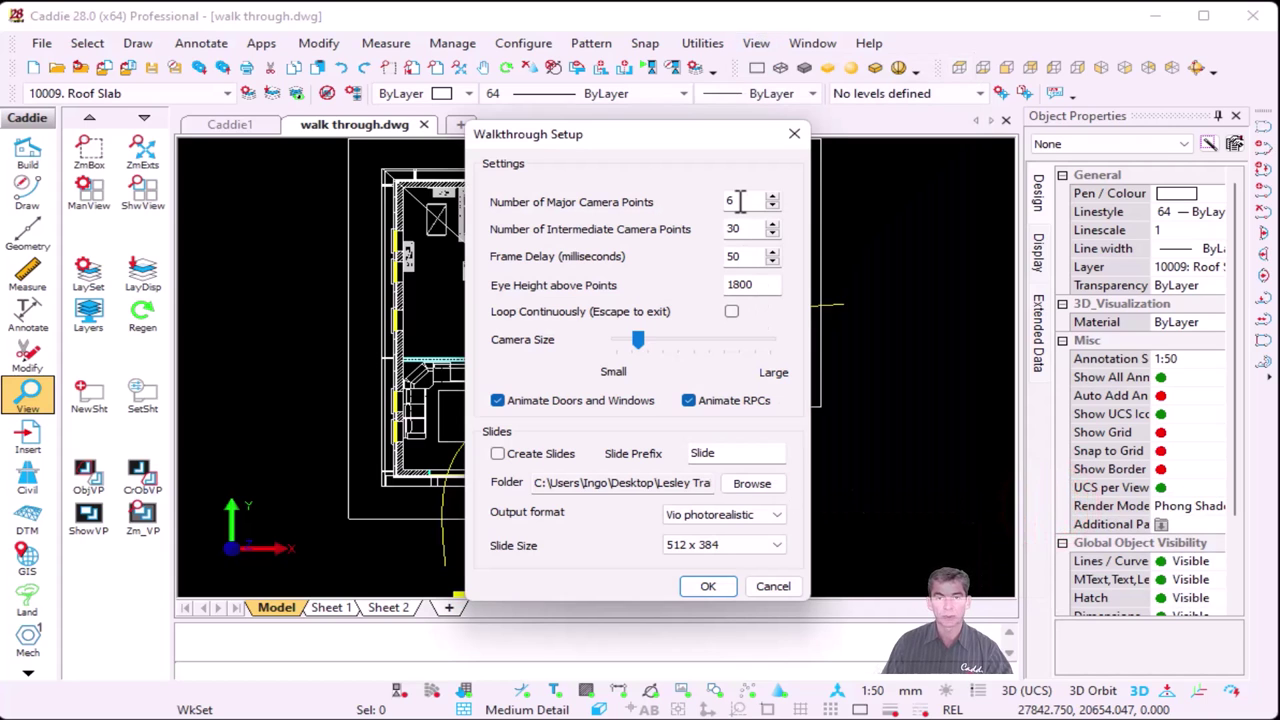
- Cancel the walkthrough setup and start the interactive walkthrough instead
click(772, 587)
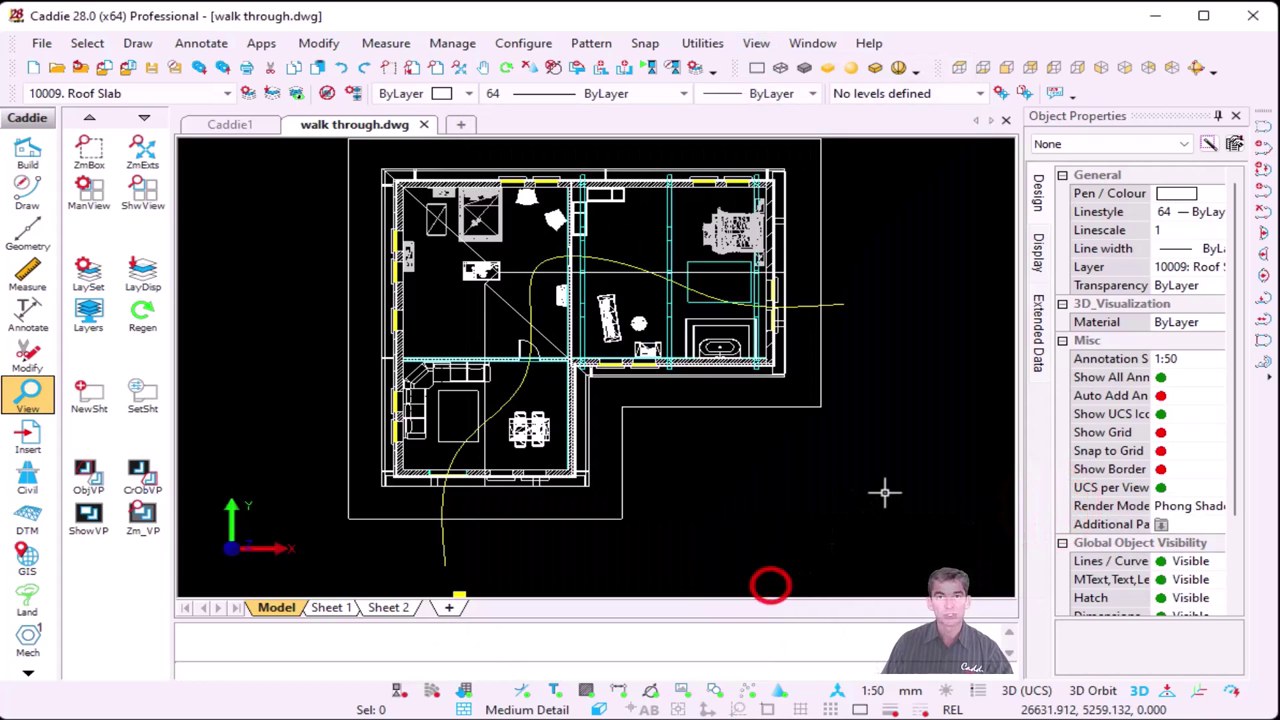
click(756, 43)
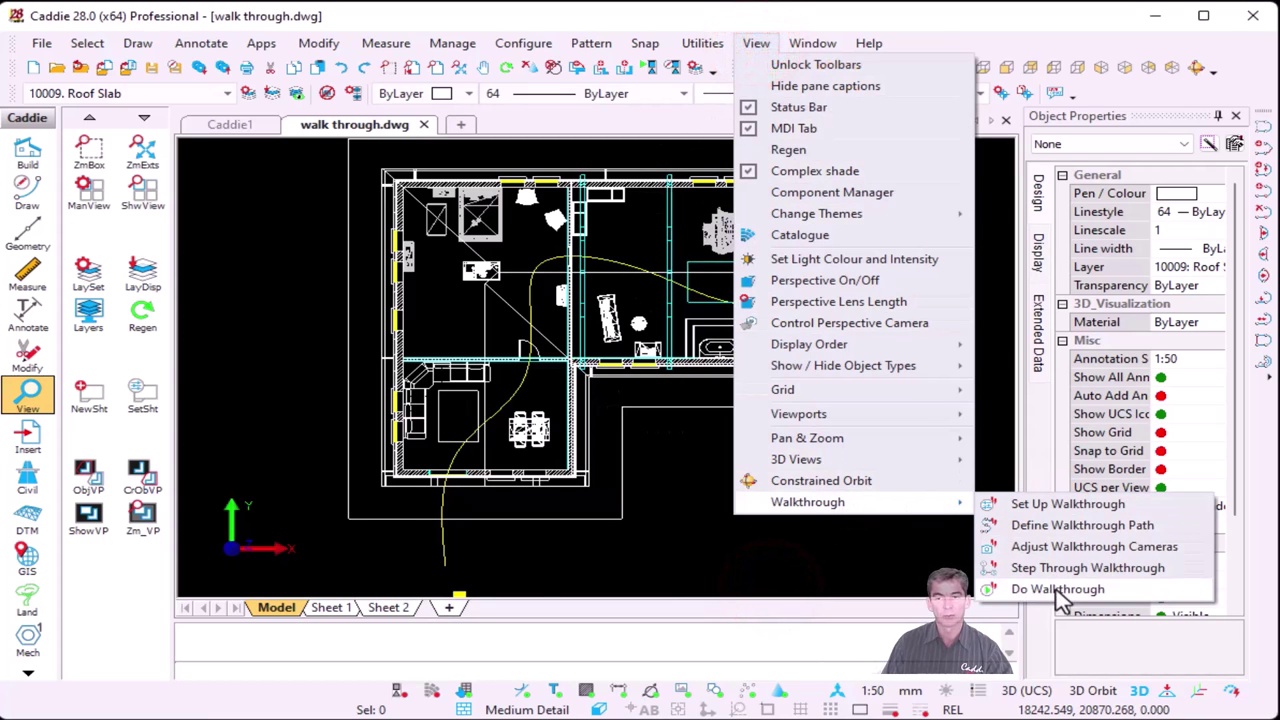
click(1055, 589)
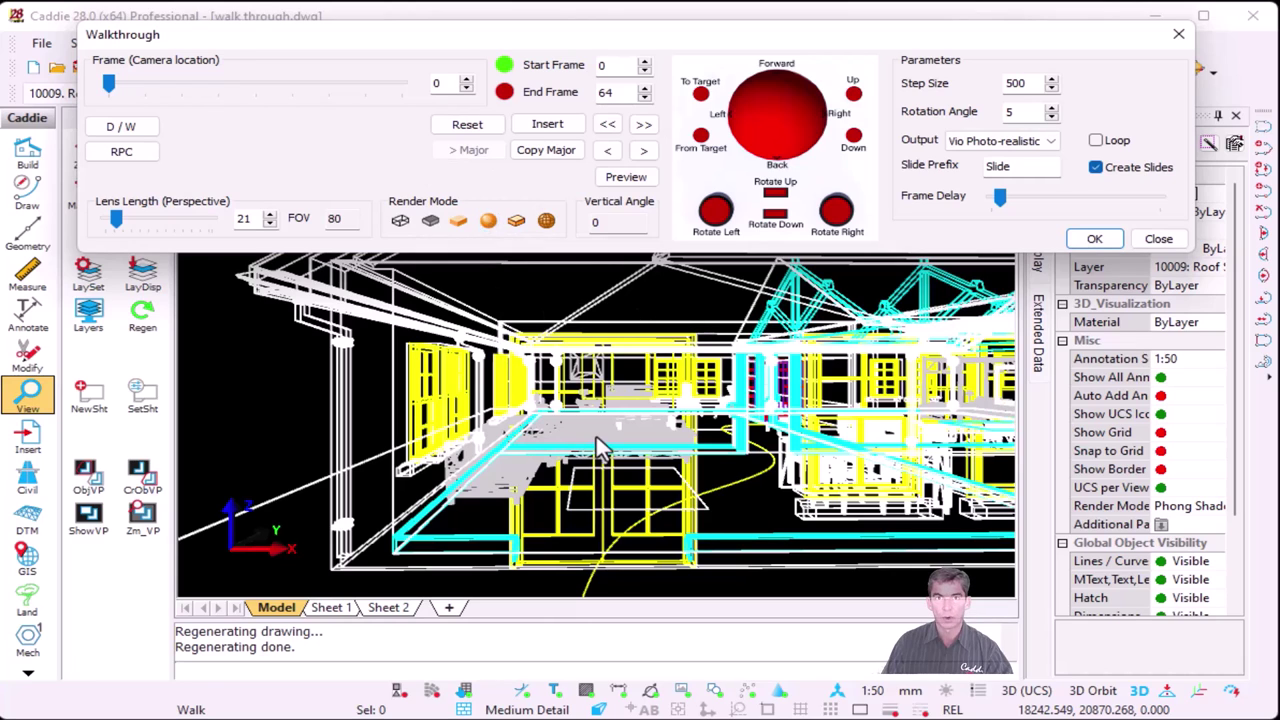
- Render the walkthrough in Phong mode, move the camera toward the doors and lengthen the lens
click(488, 220)
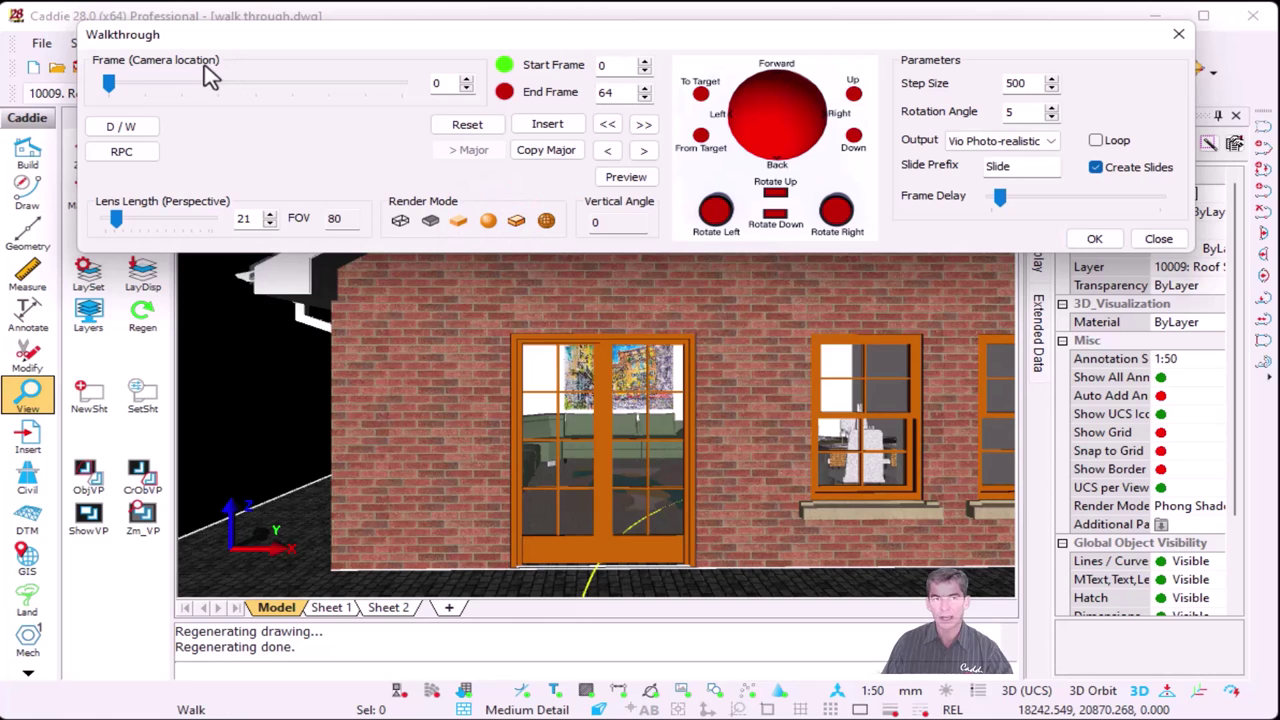
mouse_move(108, 86)
mouse_down()
mouse_move(290, 87)
mouse_move(350, 68)
mouse_move(97, 92)
mouse_up()
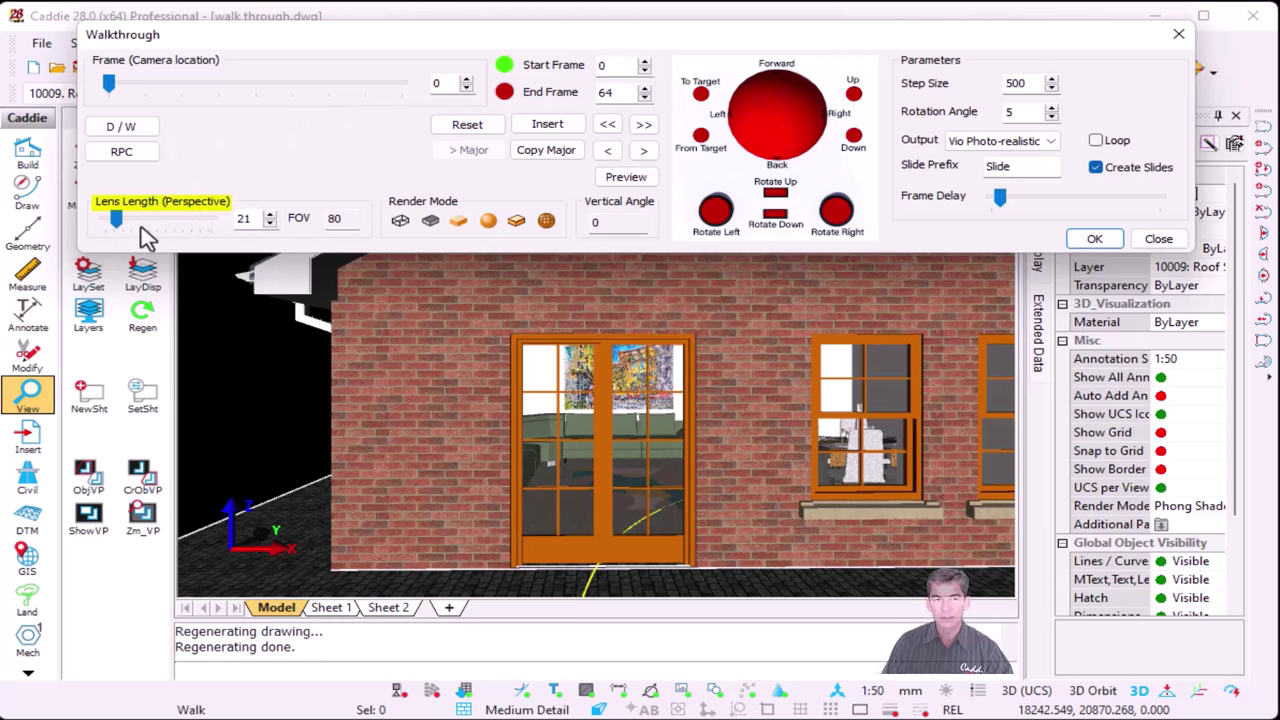
mouse_move(118, 228)
mouse_down()
mouse_move(138, 228)
mouse_move(106, 229)
mouse_move(124, 230)
mouse_up()
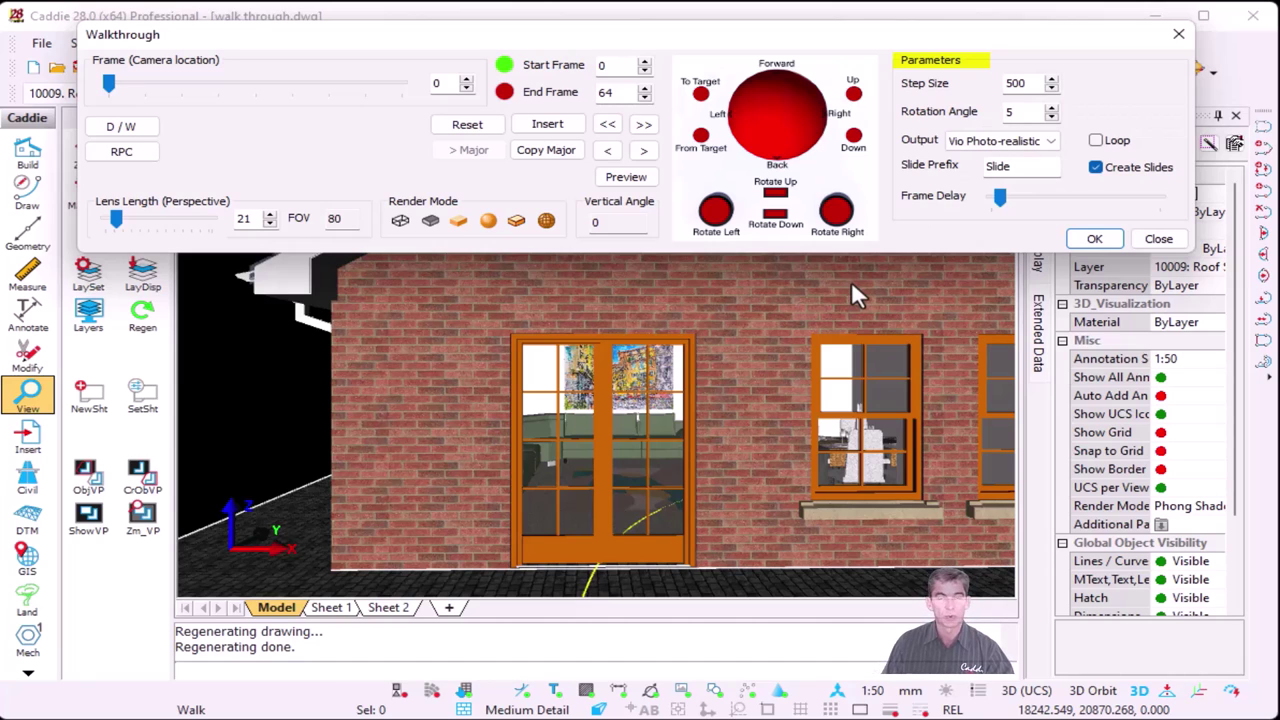
- Preview the walkthrough, then jump between major camera locations, ending at frame 28 in the bedroom
click(628, 178)
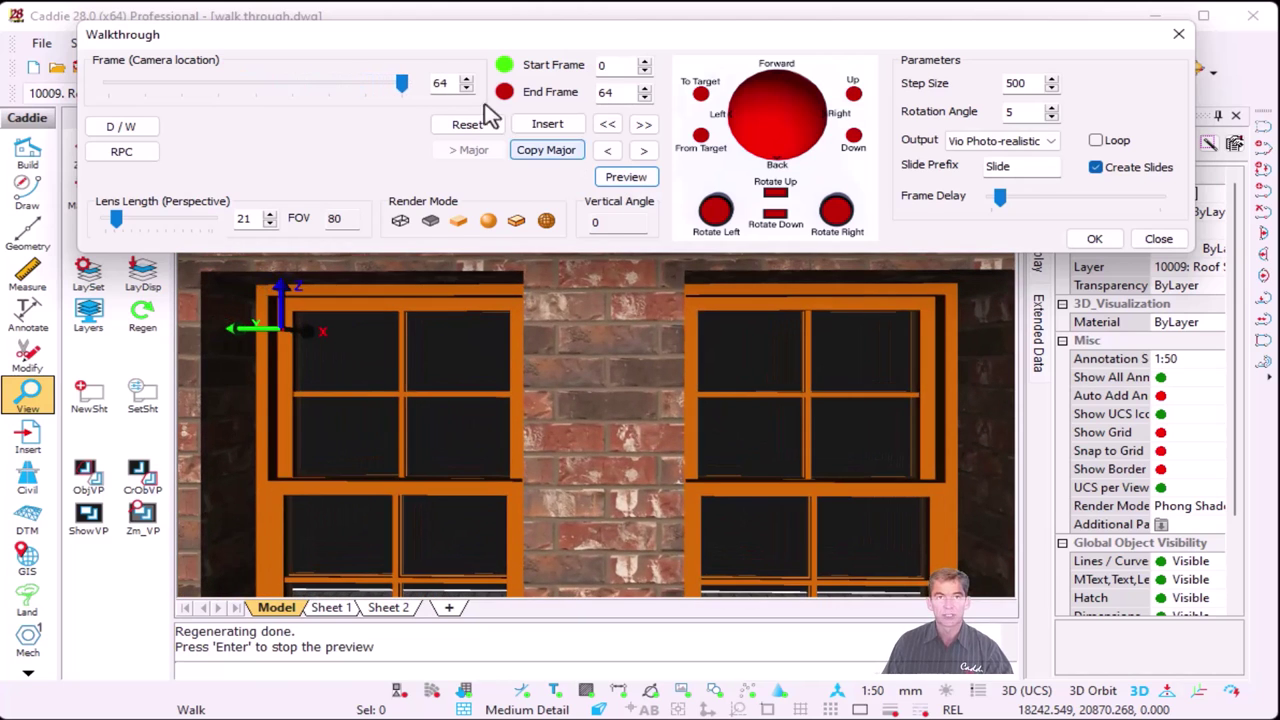
drag(401, 84, 240, 87)
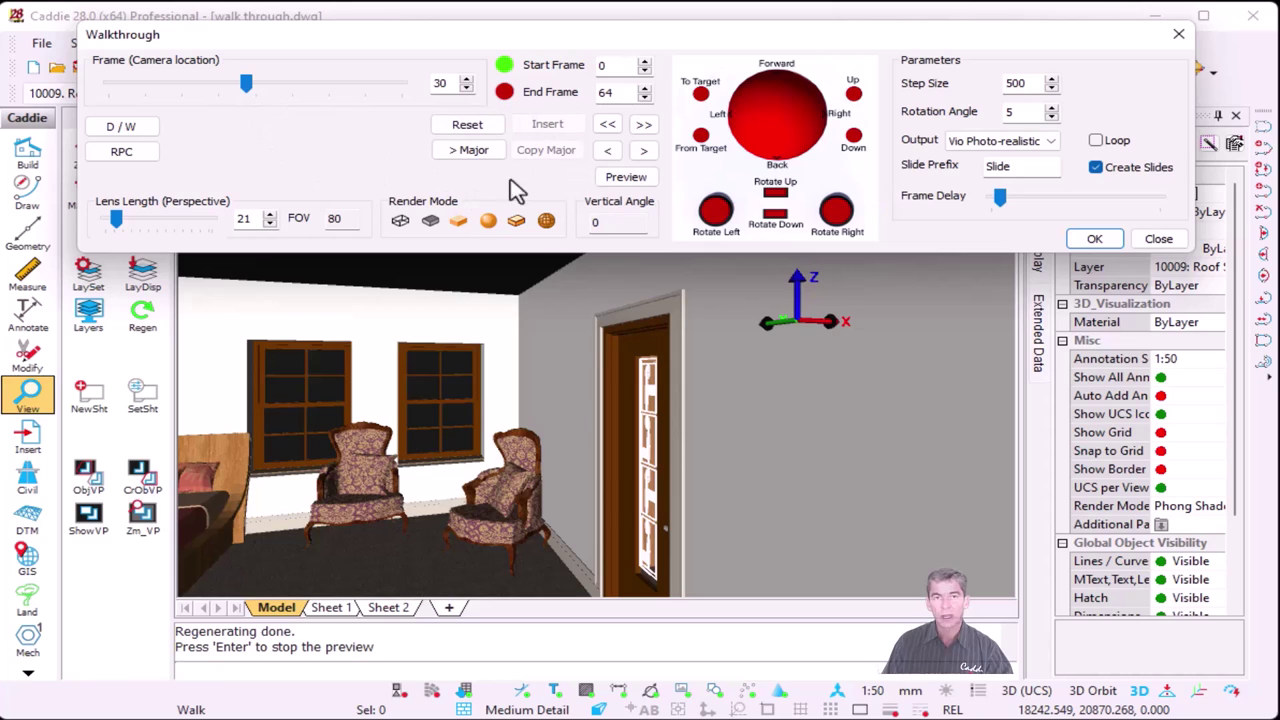
click(645, 128)
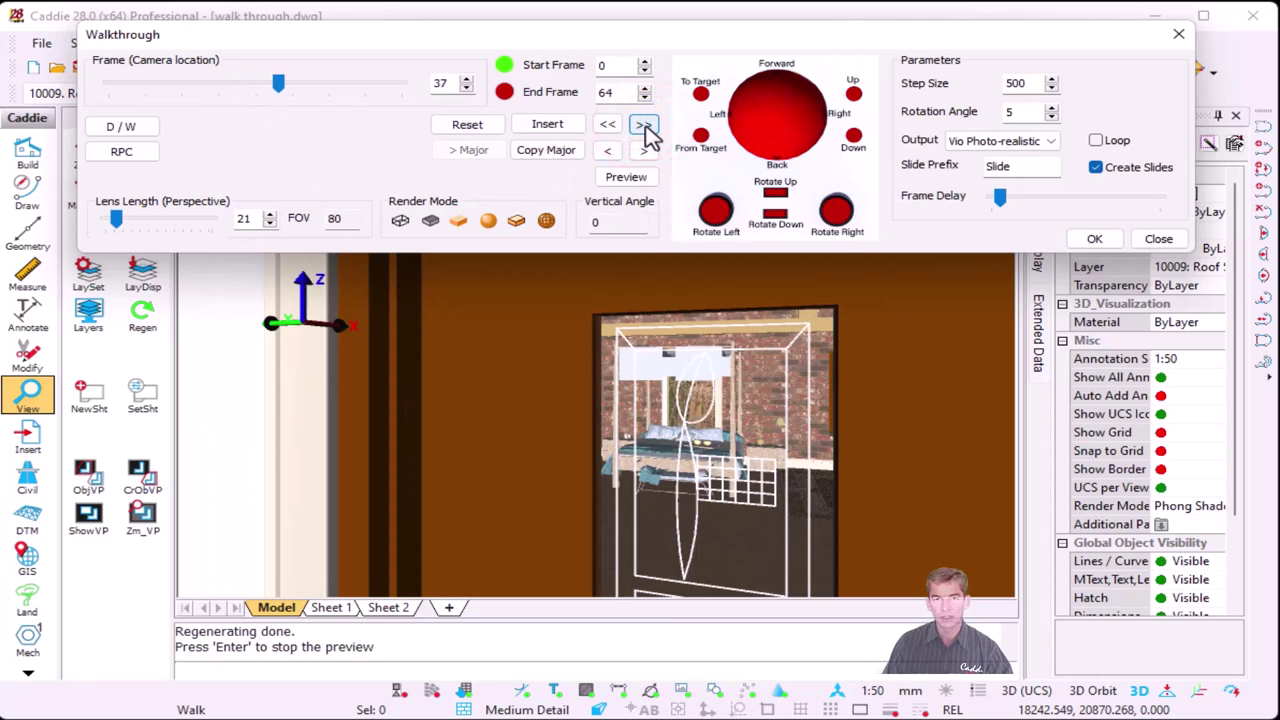
click(610, 128)
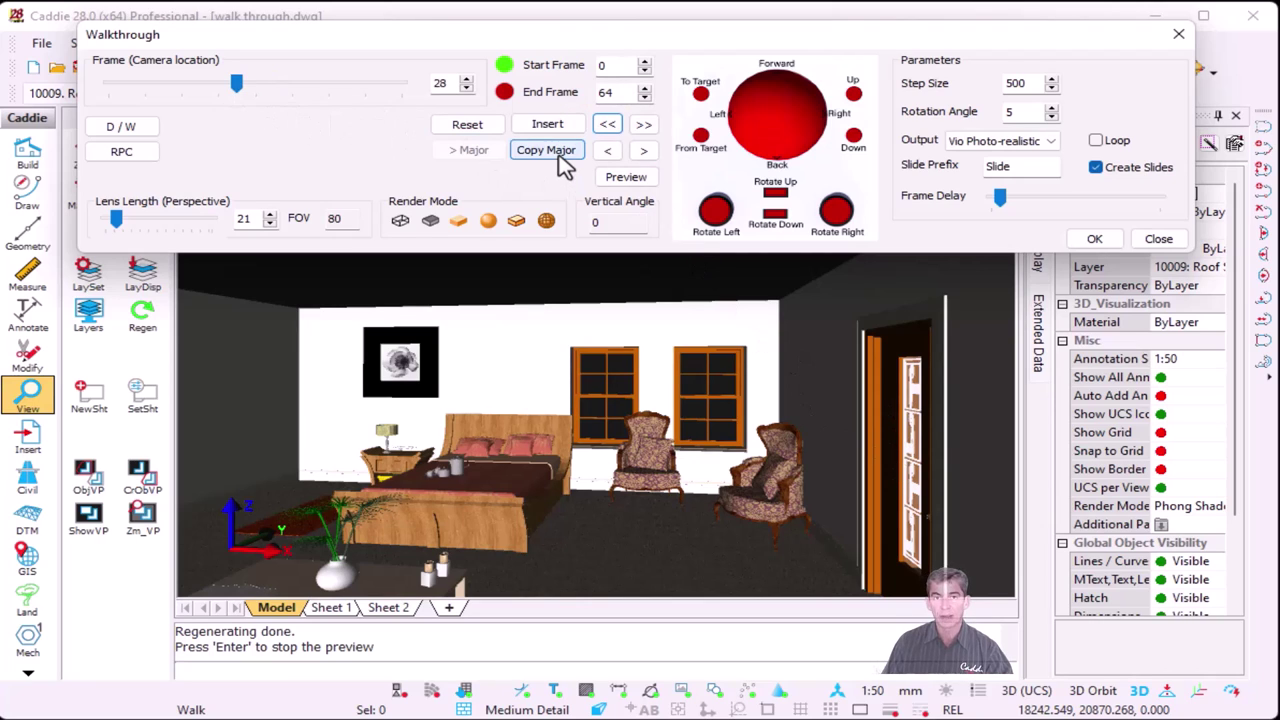
- Select the bedroom door in Door/Window Openings and select cameras 33 through 38
click(140, 135)
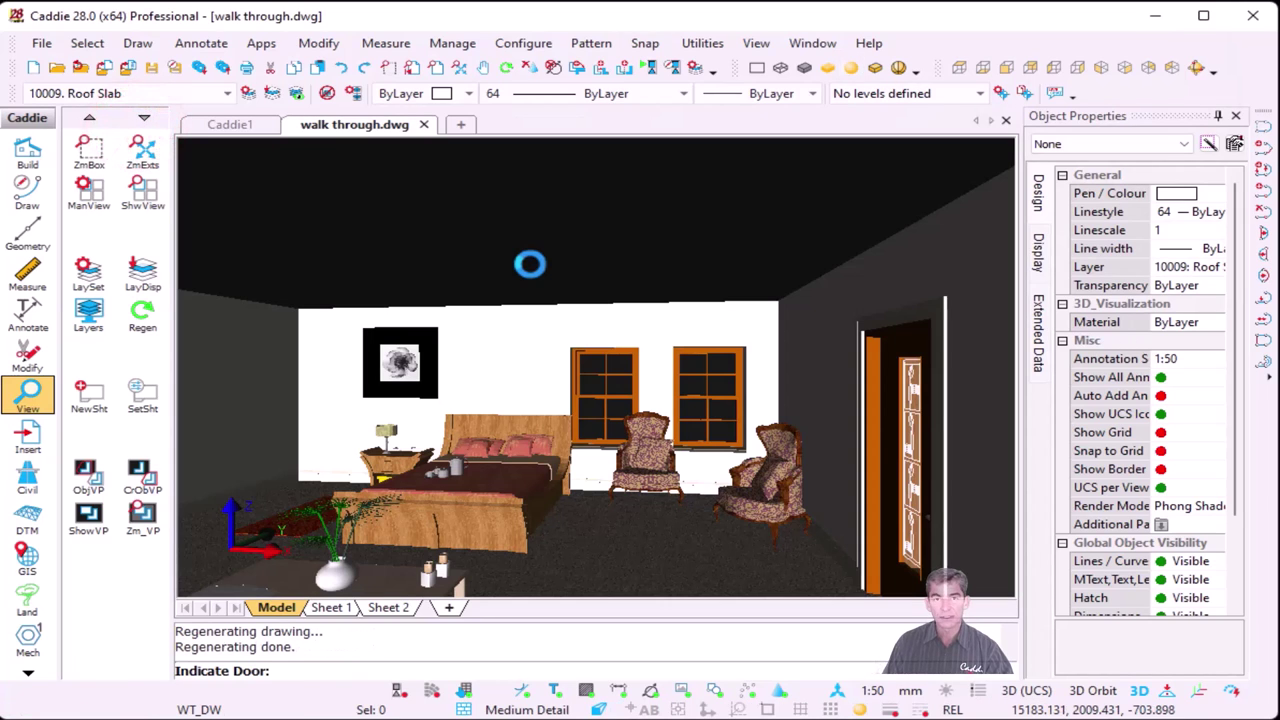
click(885, 440)
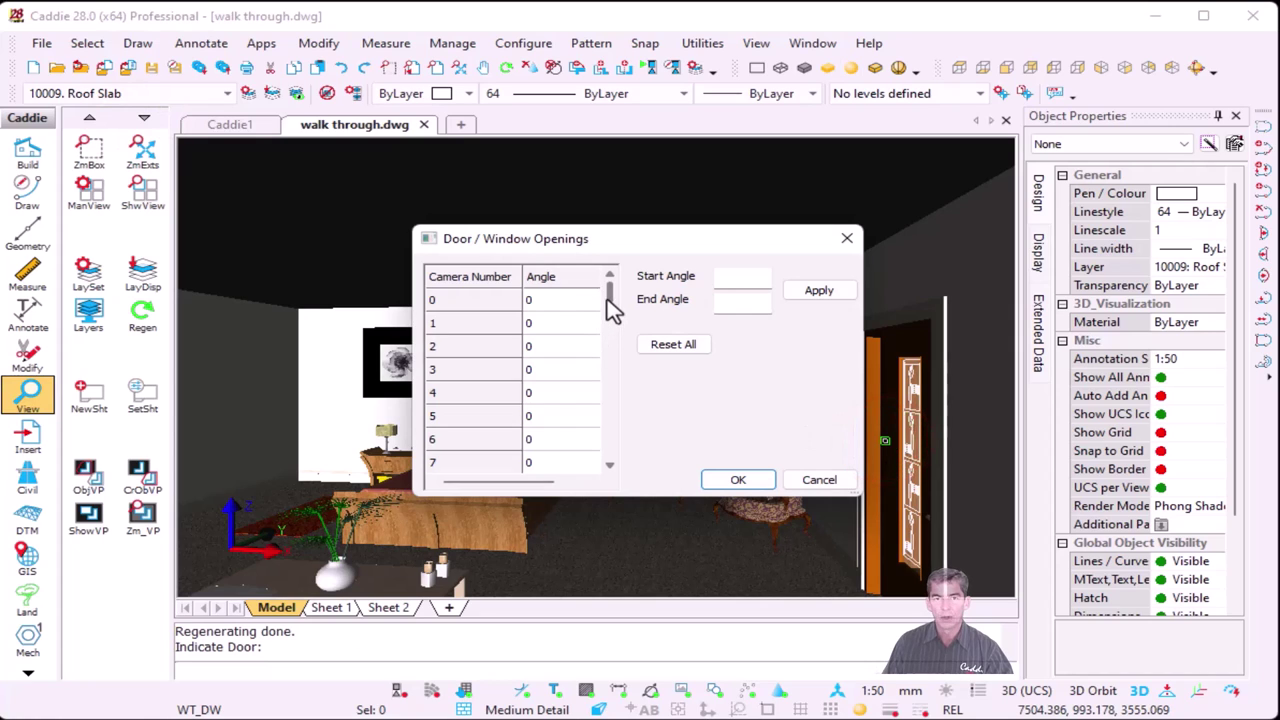
drag(610, 298, 610, 375)
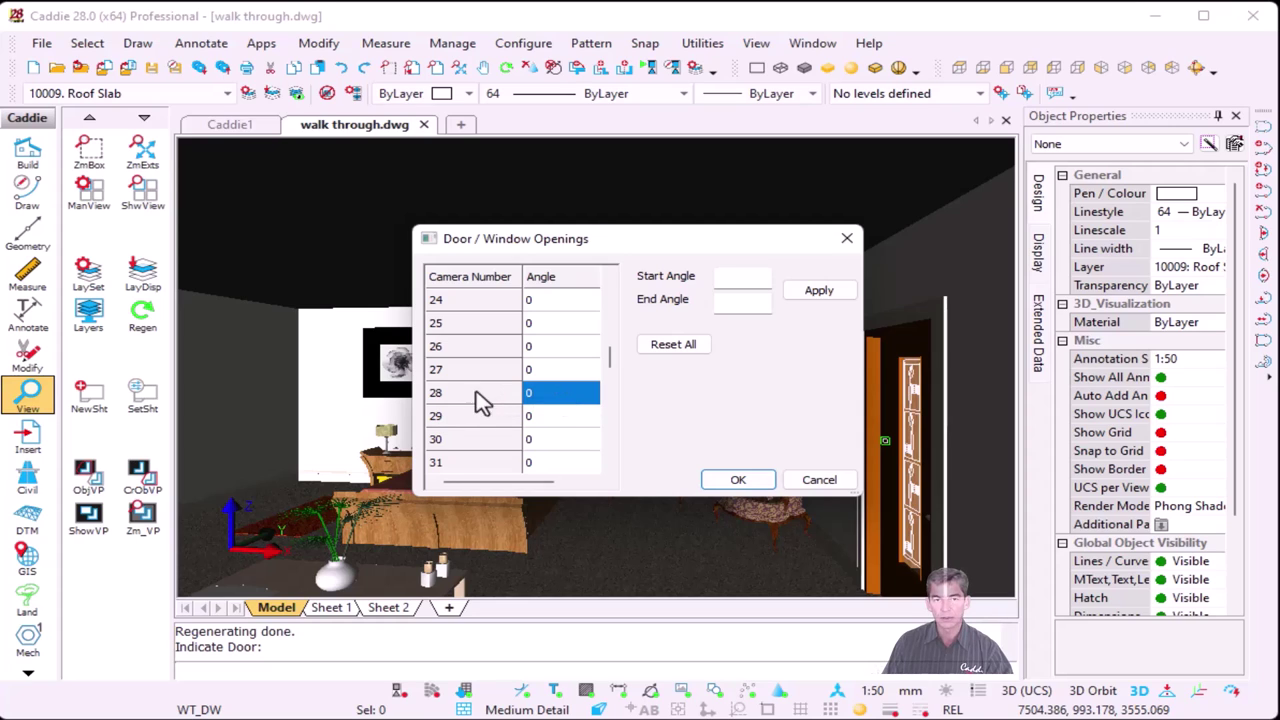
click(556, 395)
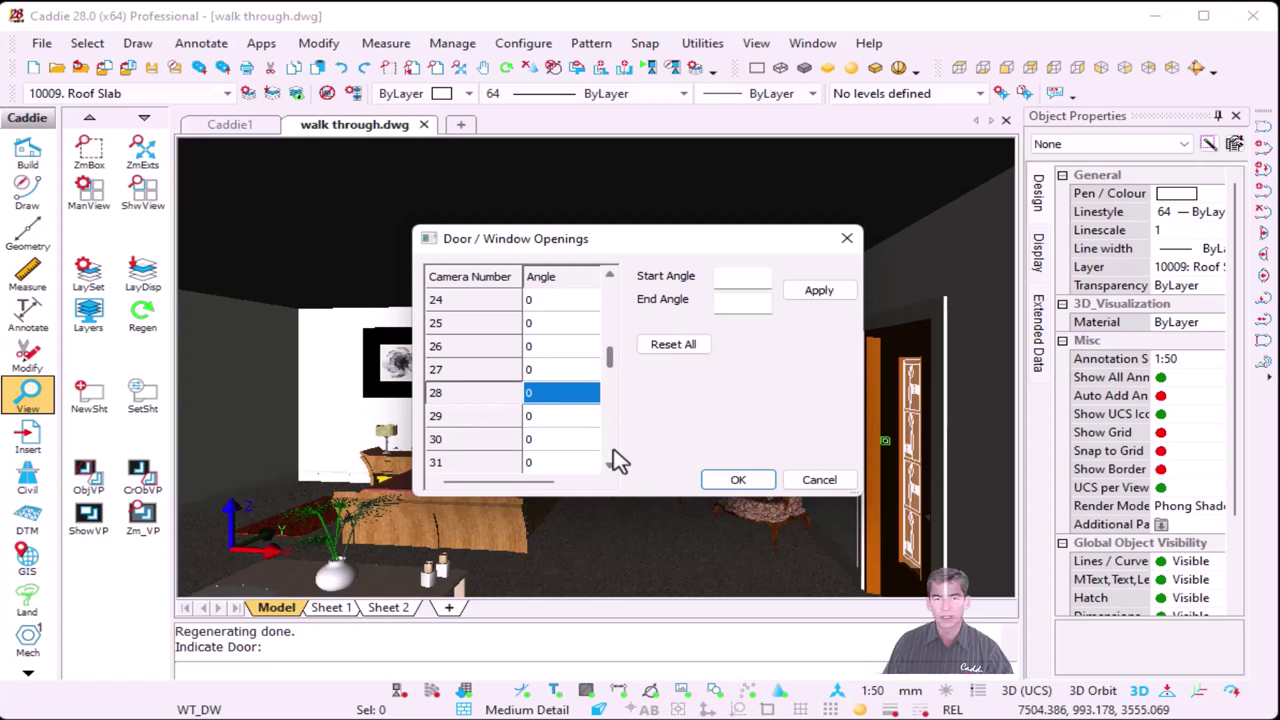
drag(609, 468, 609, 468)
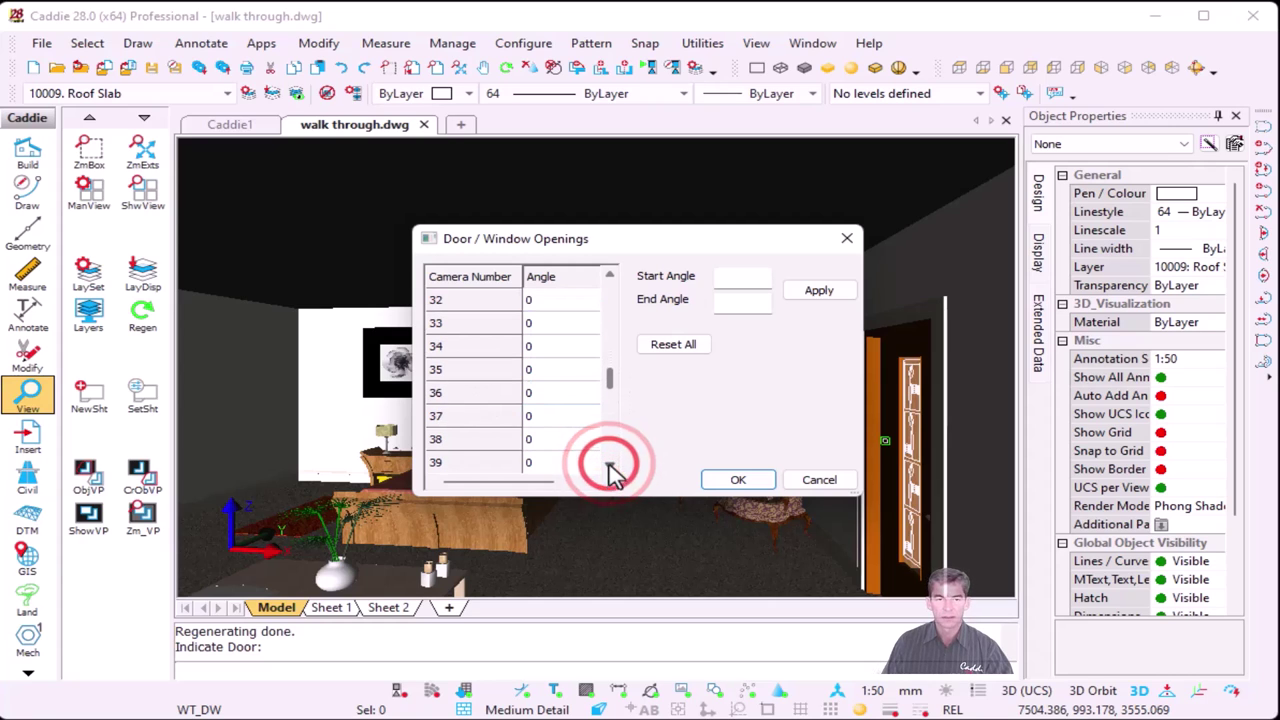
shift+click(548, 437)
mouse_move(607, 385)
mouse_down()
mouse_move(613, 367)
mouse_move(608, 378)
mouse_up()
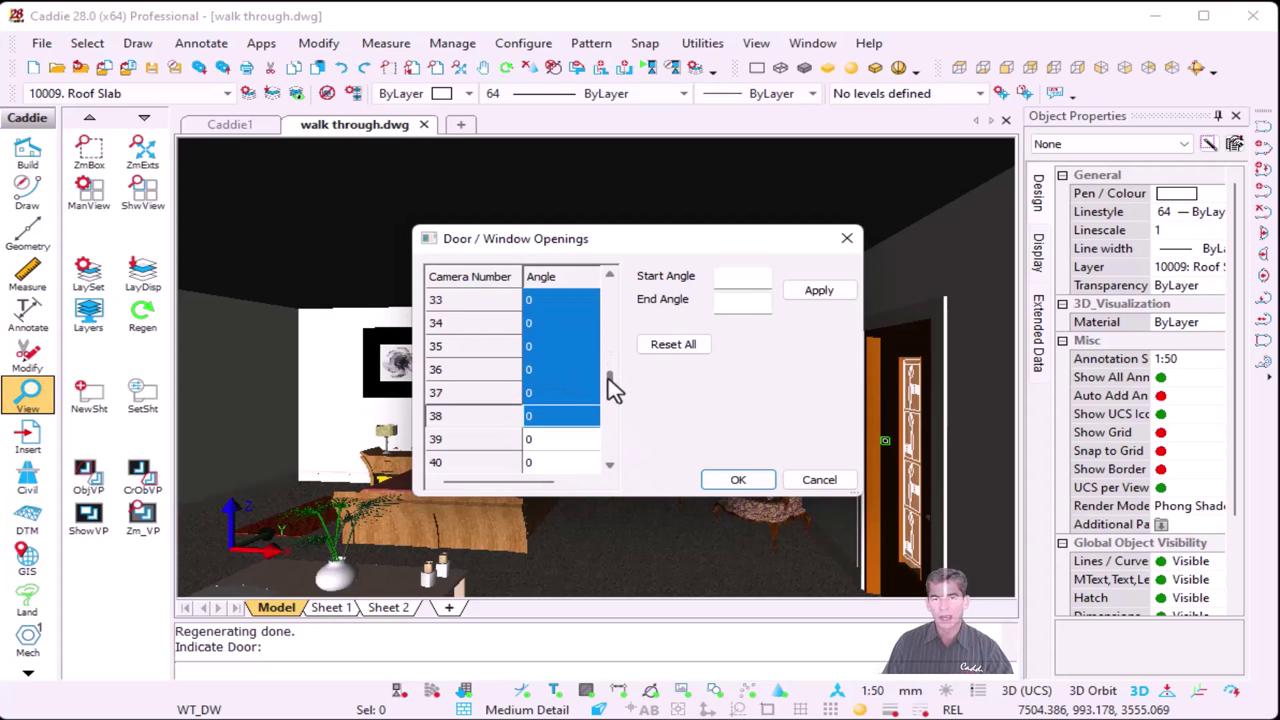
- Set the end angle to 90 for the selected cameras, apply it and confirm
click(749, 304)
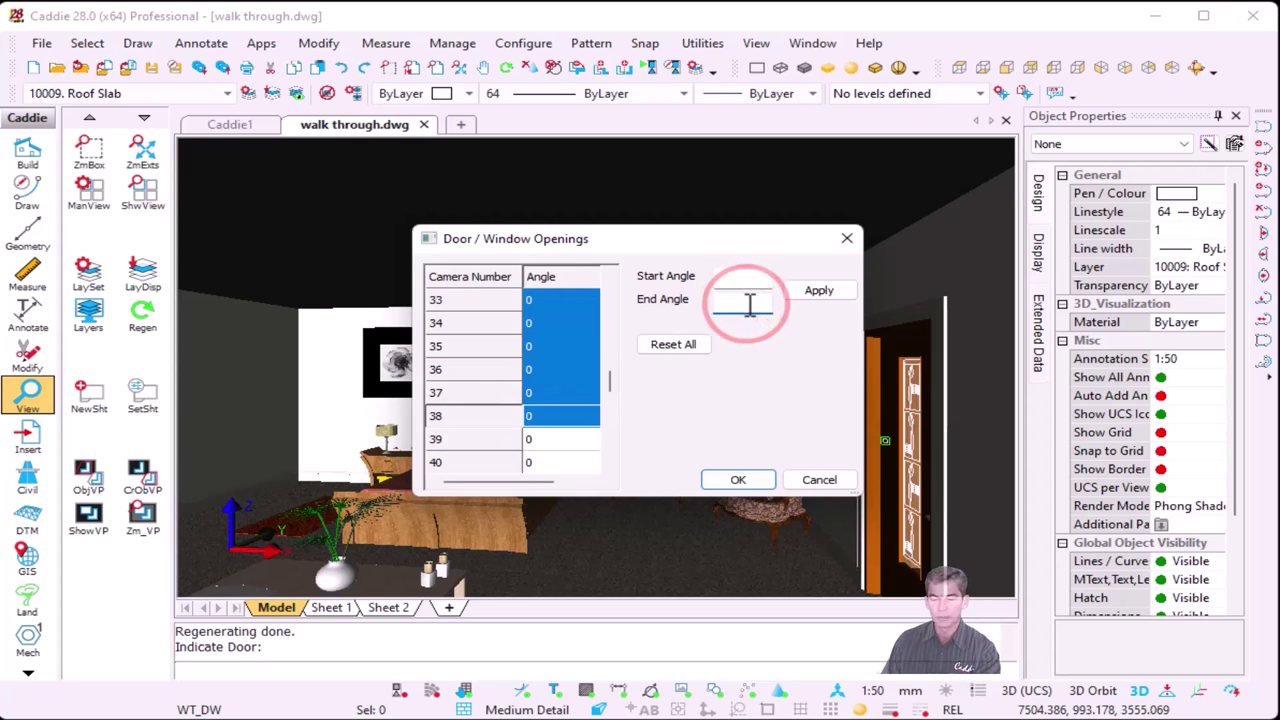
text(90)
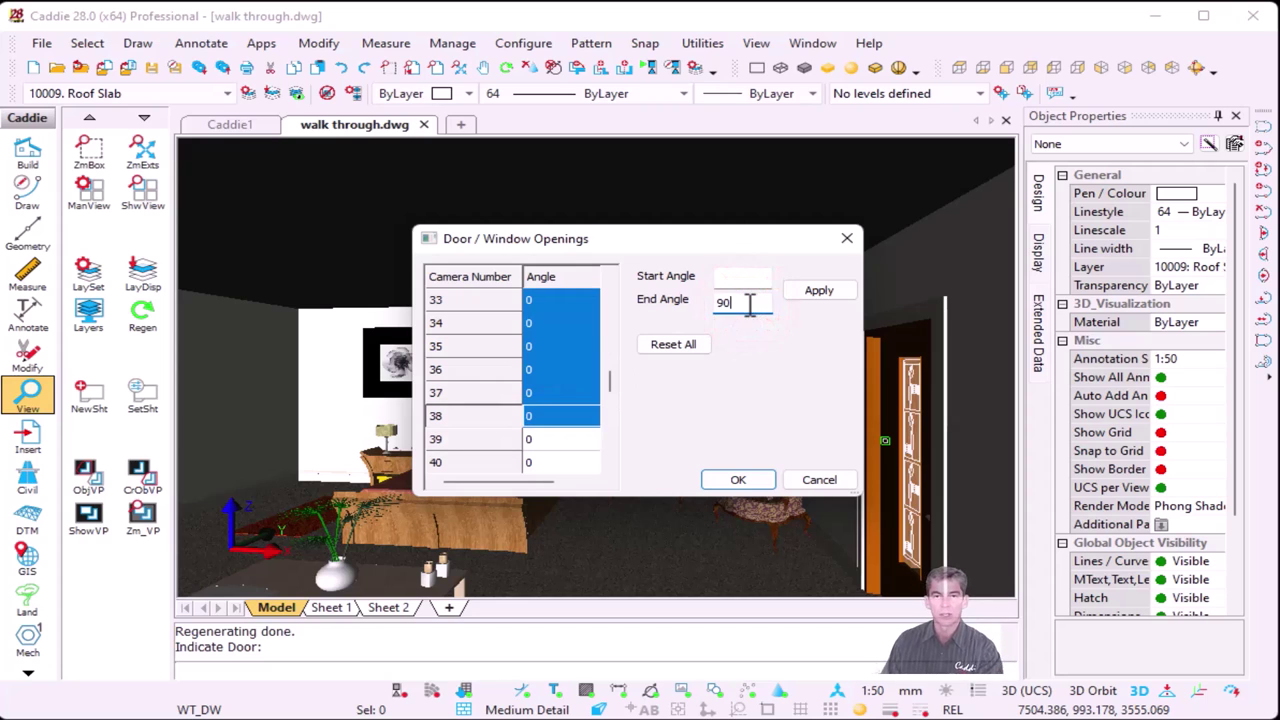
click(828, 293)
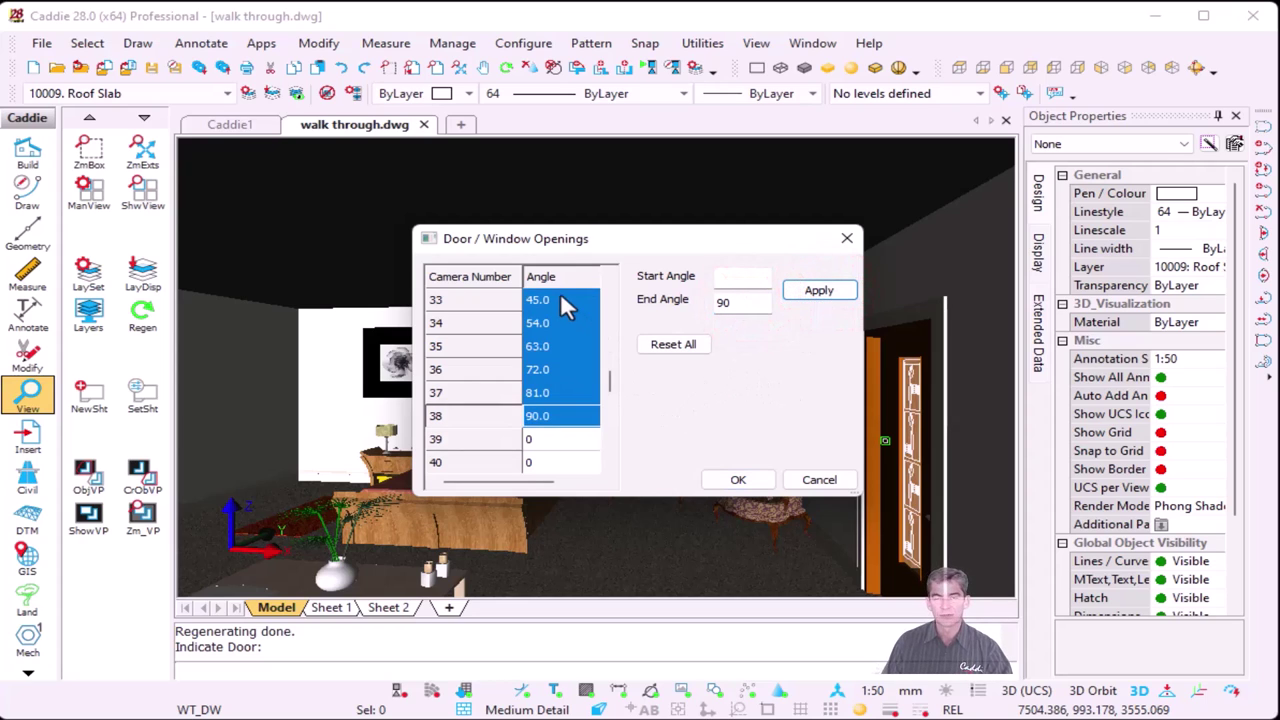
click(740, 481)
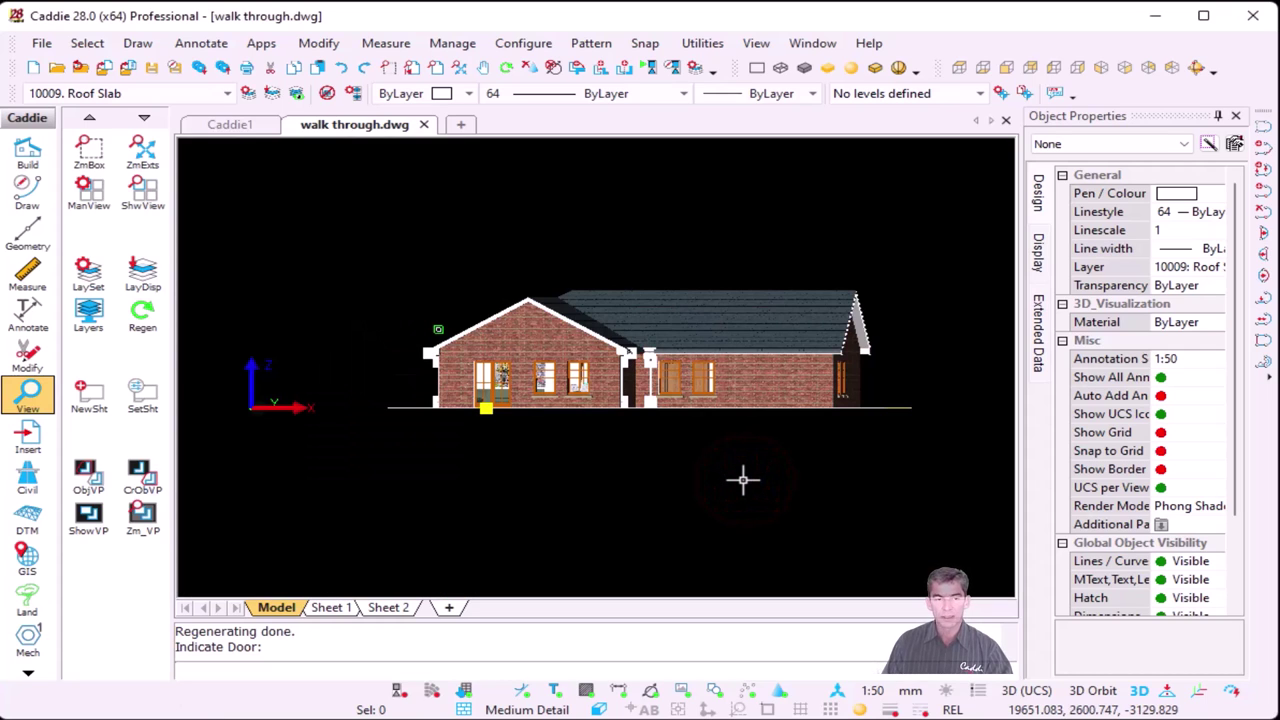
- Start the house walkthrough and advance it toward the front door
right_click(742, 480)
click(1040, 589)
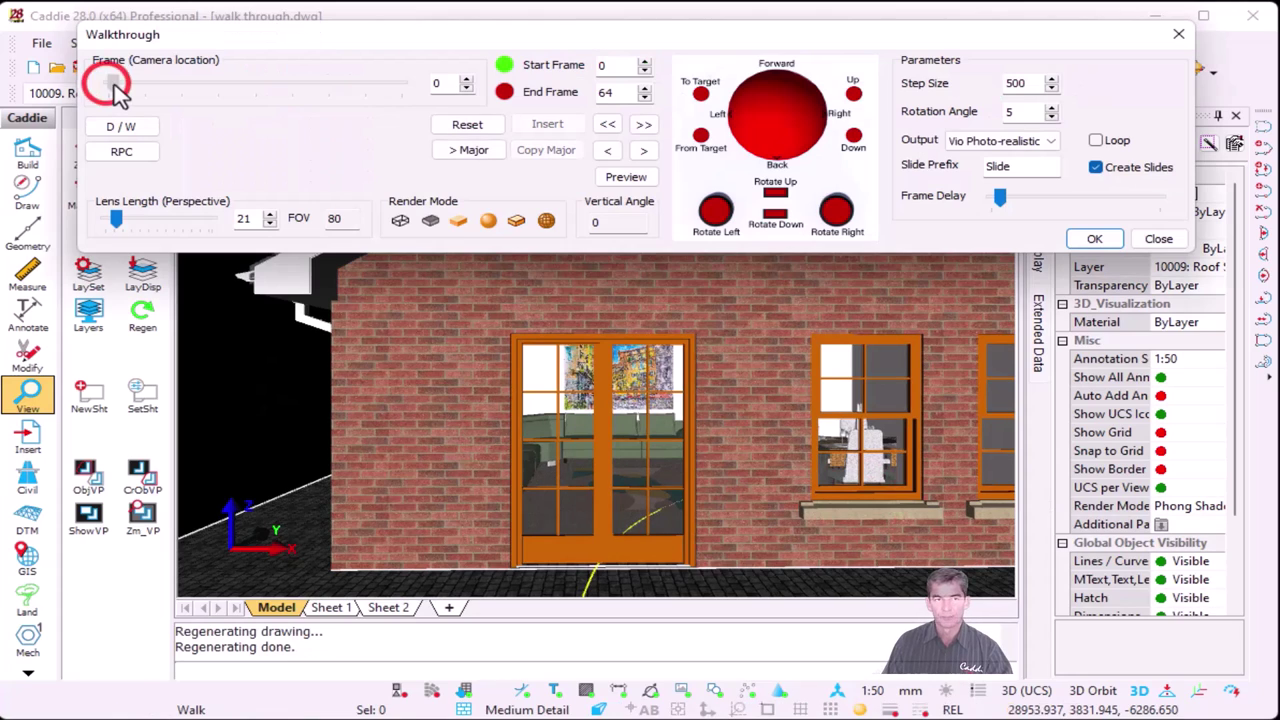
drag(100, 80, 249, 85)
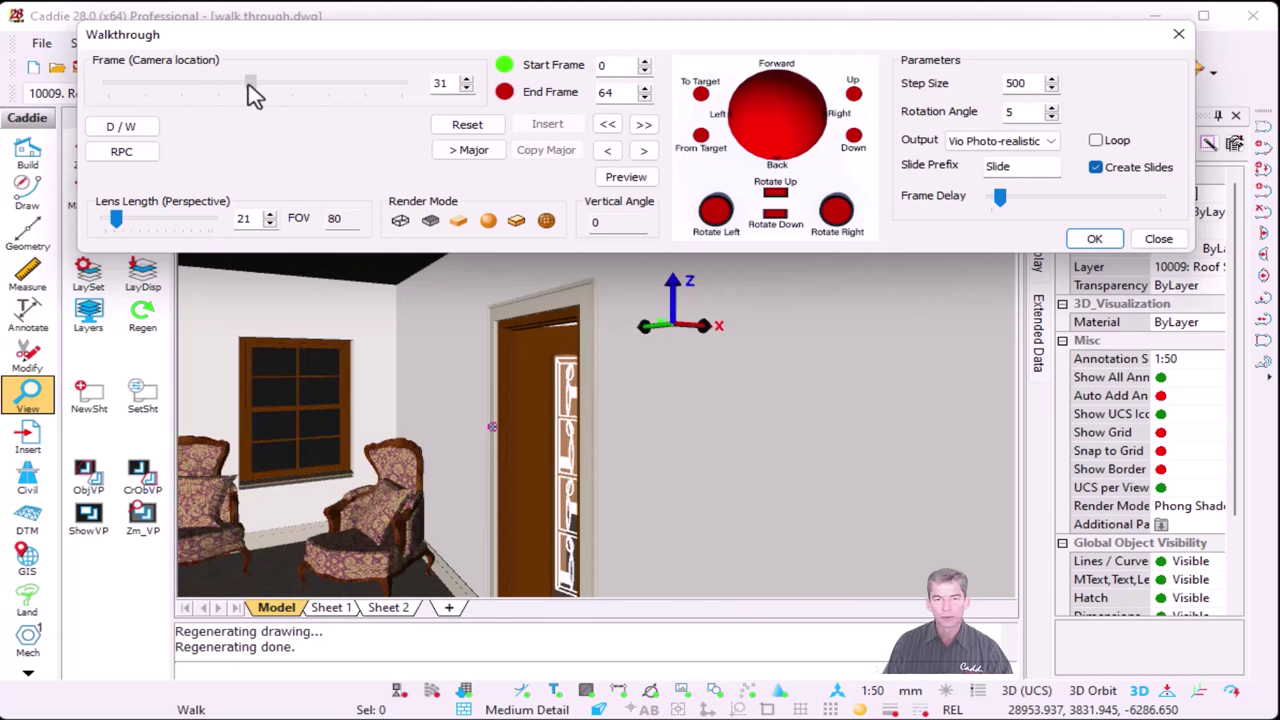
- Step frame by frame through the door opening into the bedroom, then return to frame 30
click(644, 151)
click(645, 152)
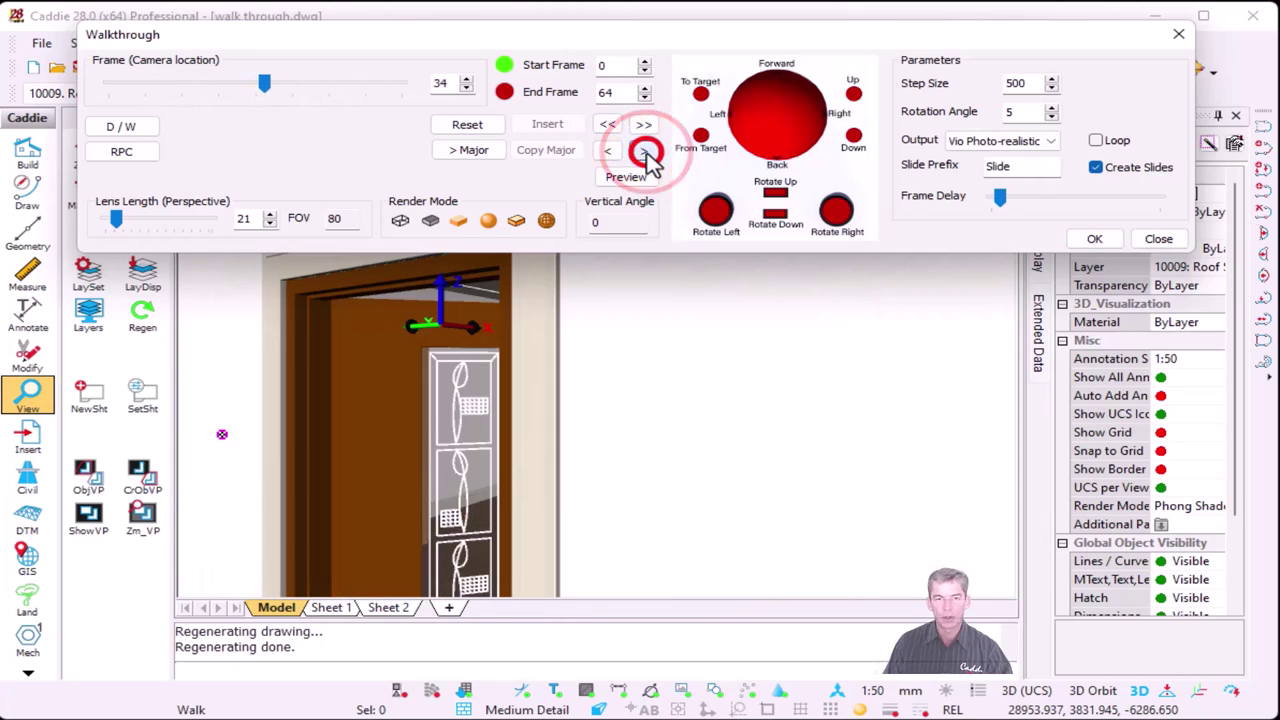
click(645, 152)
click(645, 152)
click(645, 152)
click(645, 152)
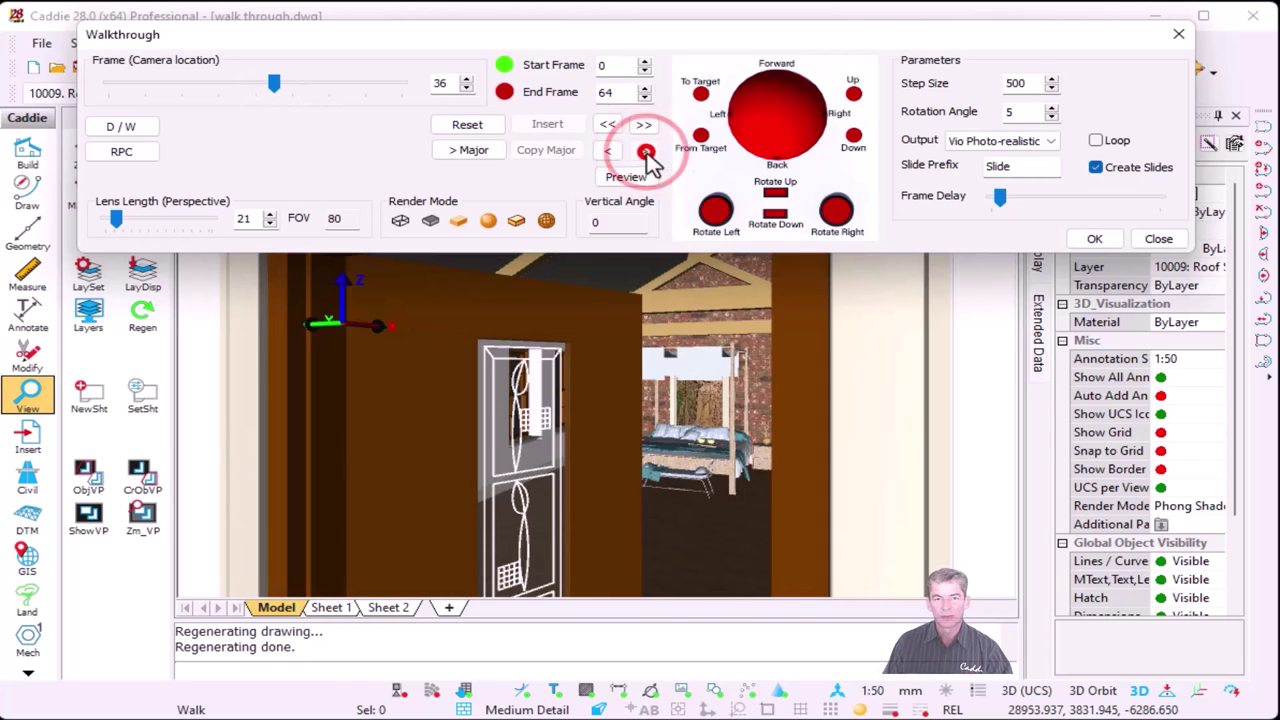
click(645, 152)
click(645, 152)
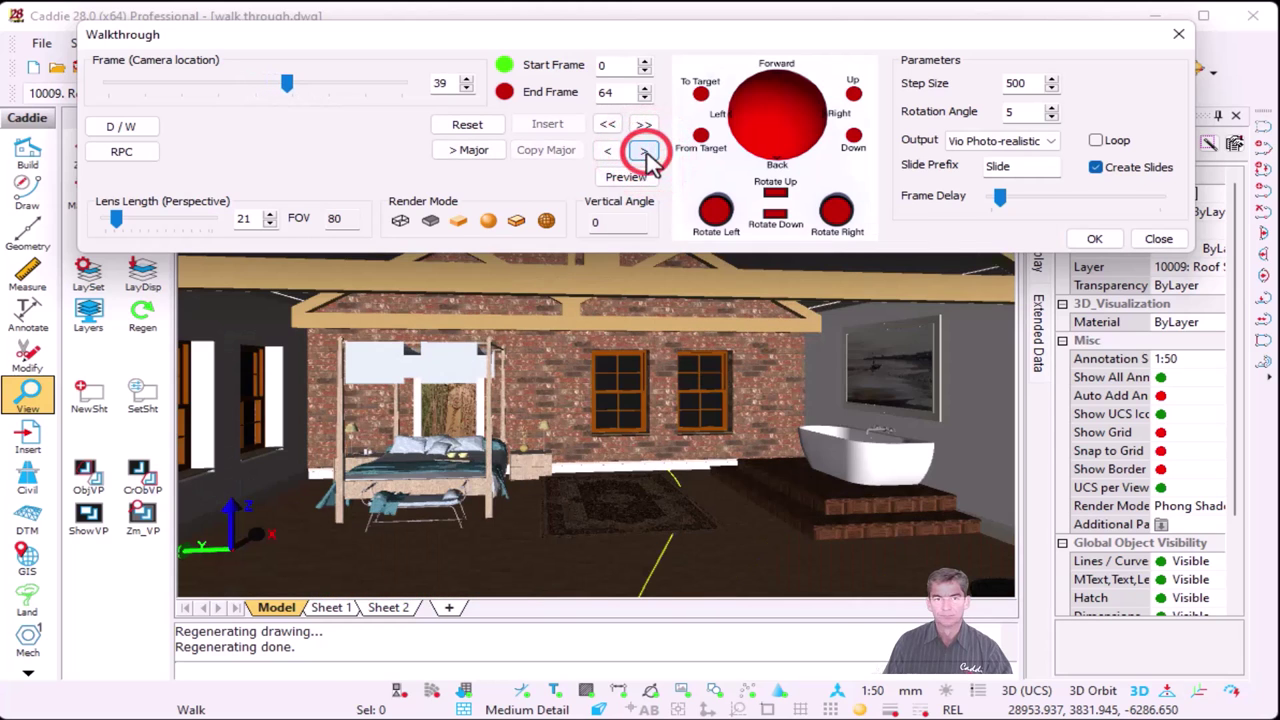
click(645, 152)
click(645, 152)
click(645, 152)
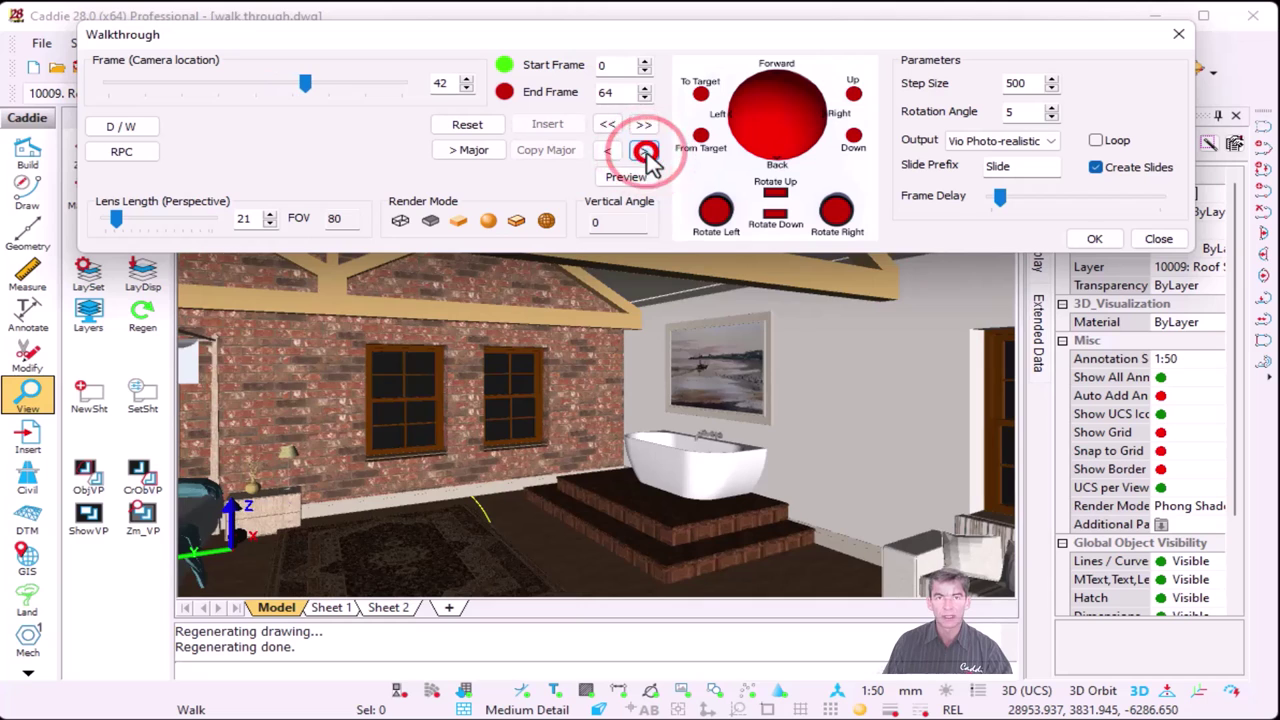
click(645, 152)
click(645, 152)
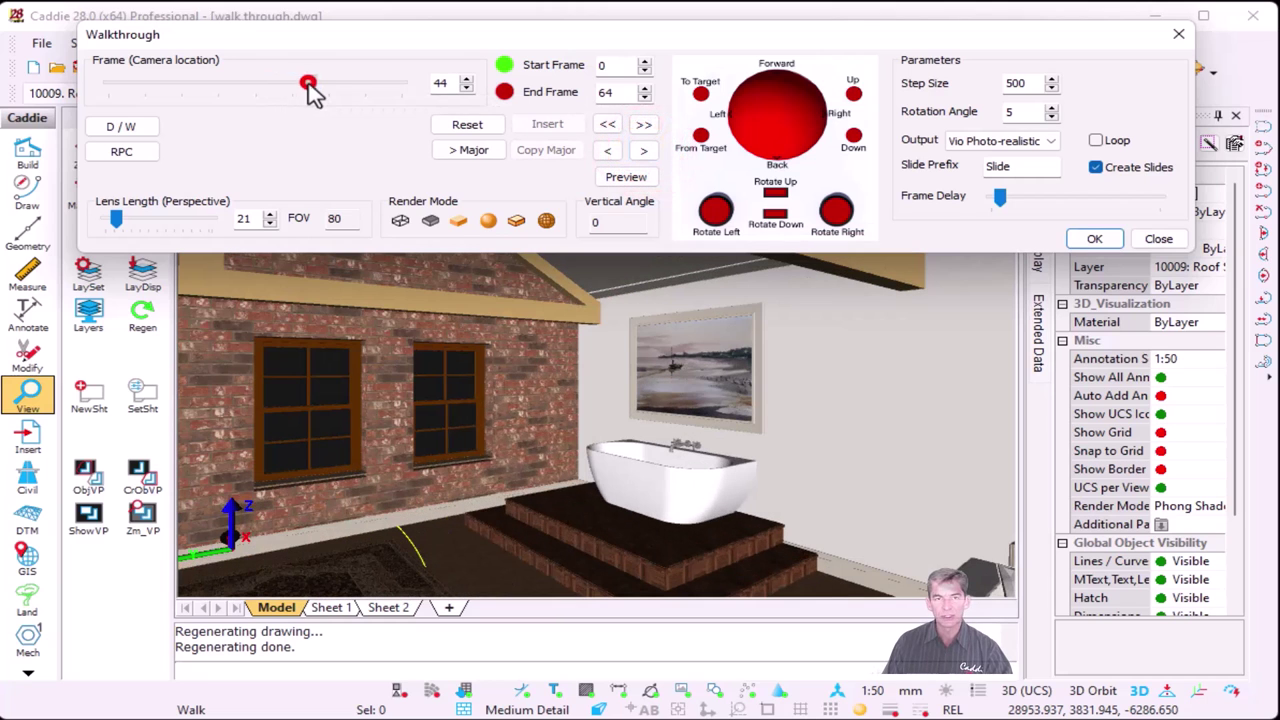
drag(308, 90, 246, 92)
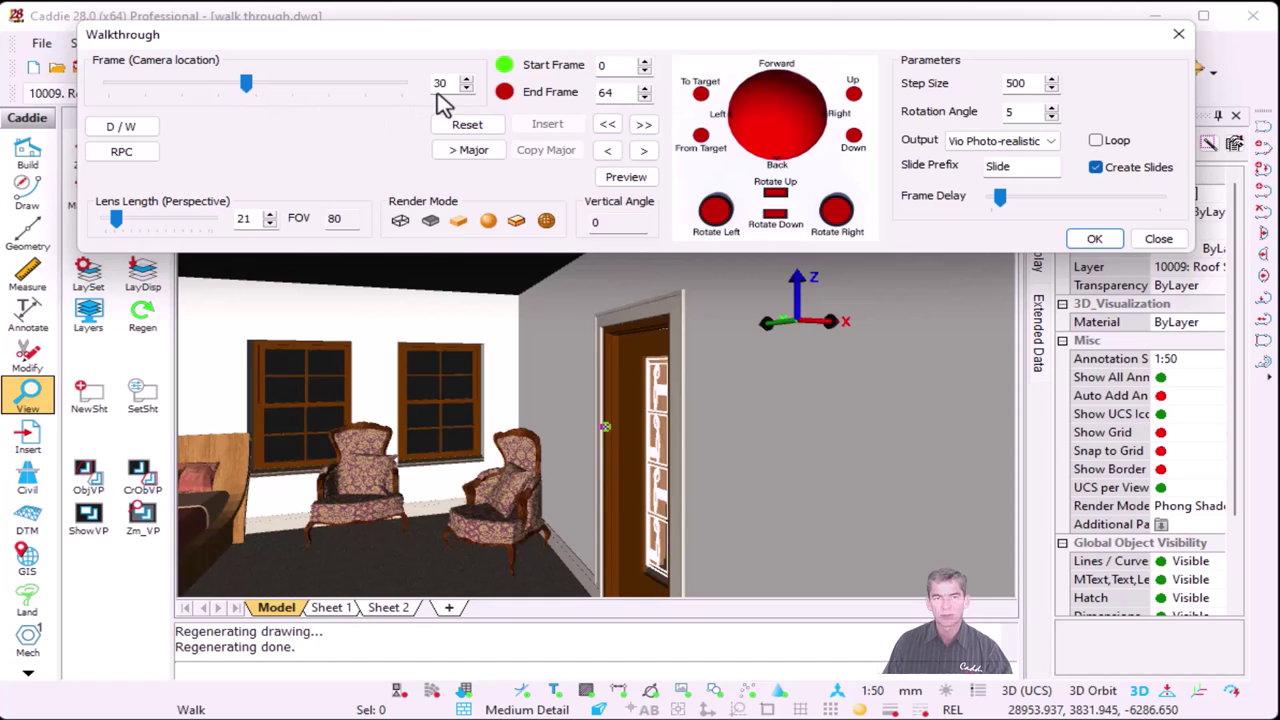
- Set the walkthrough start frame to 30 and the end frame to 41, and preview that range
double_click(622, 65)
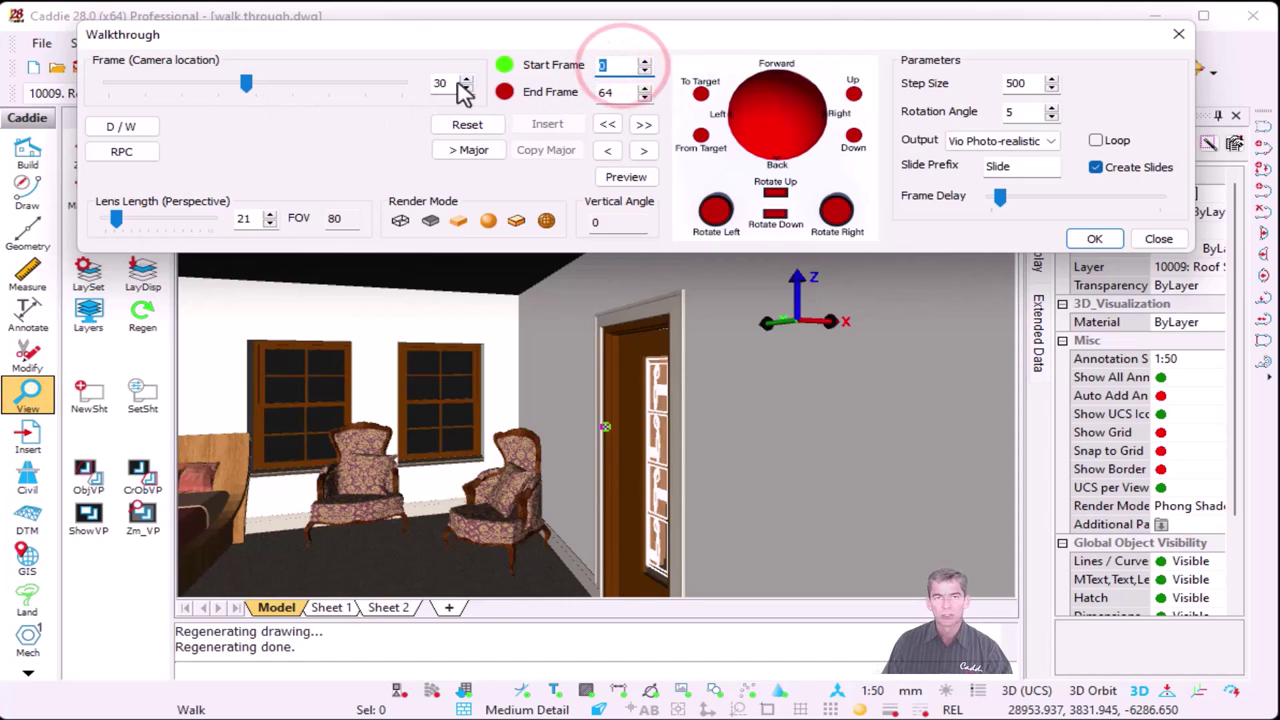
click(506, 65)
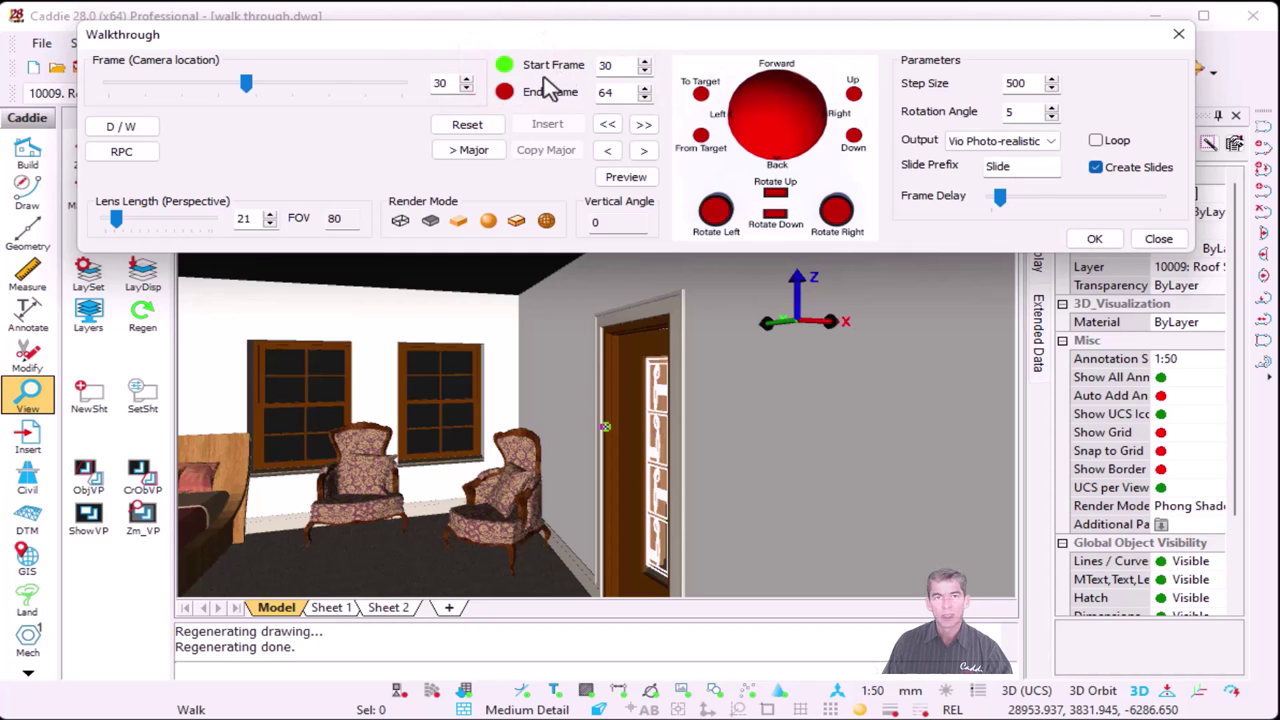
drag(248, 82, 296, 87)
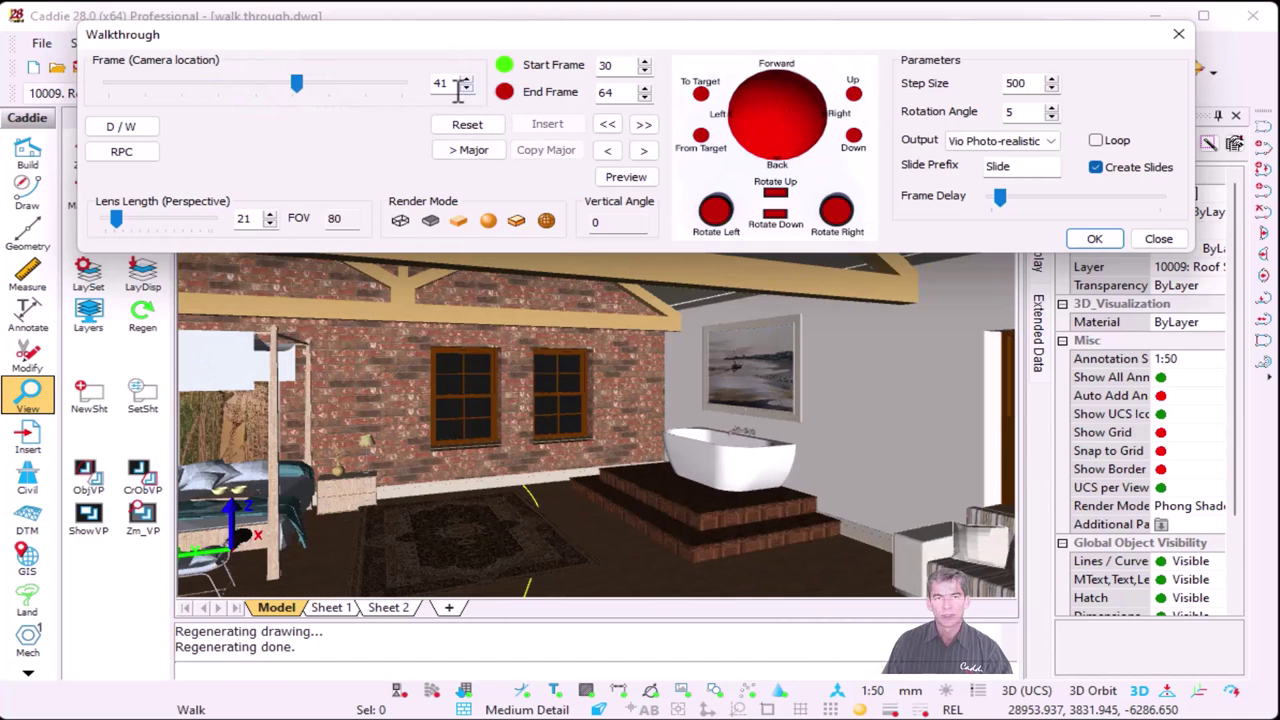
click(506, 96)
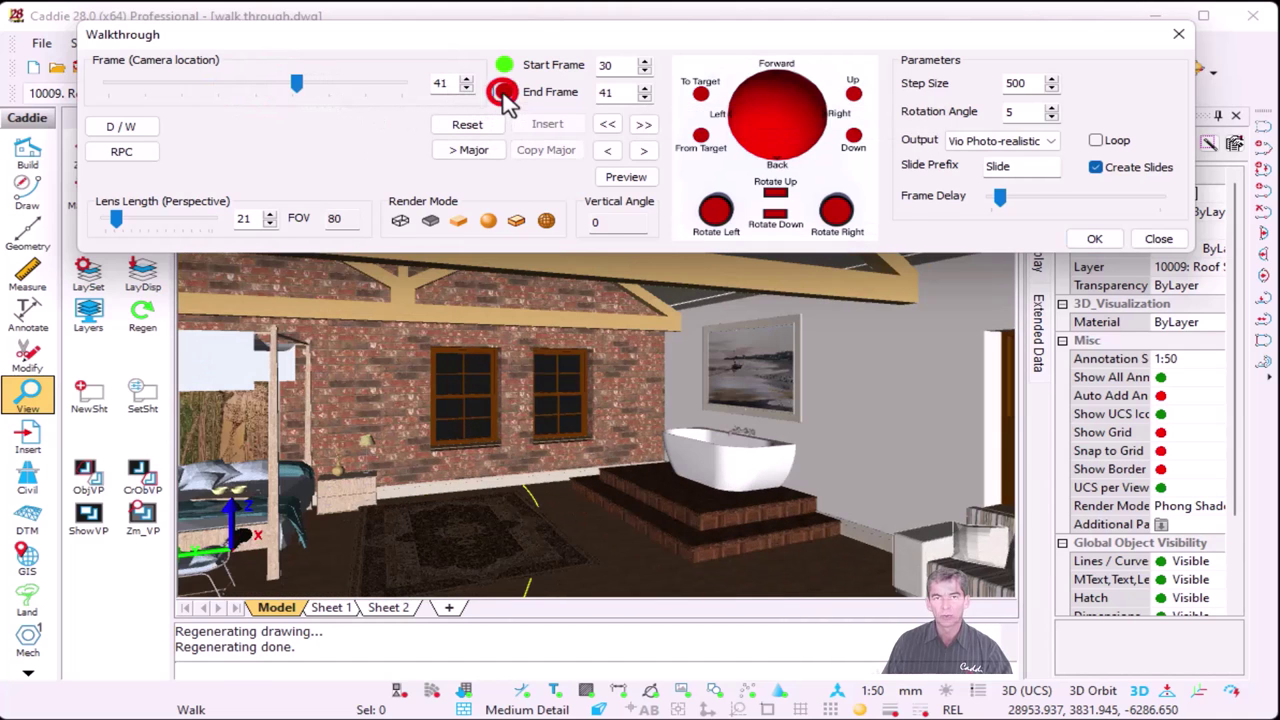
click(627, 178)
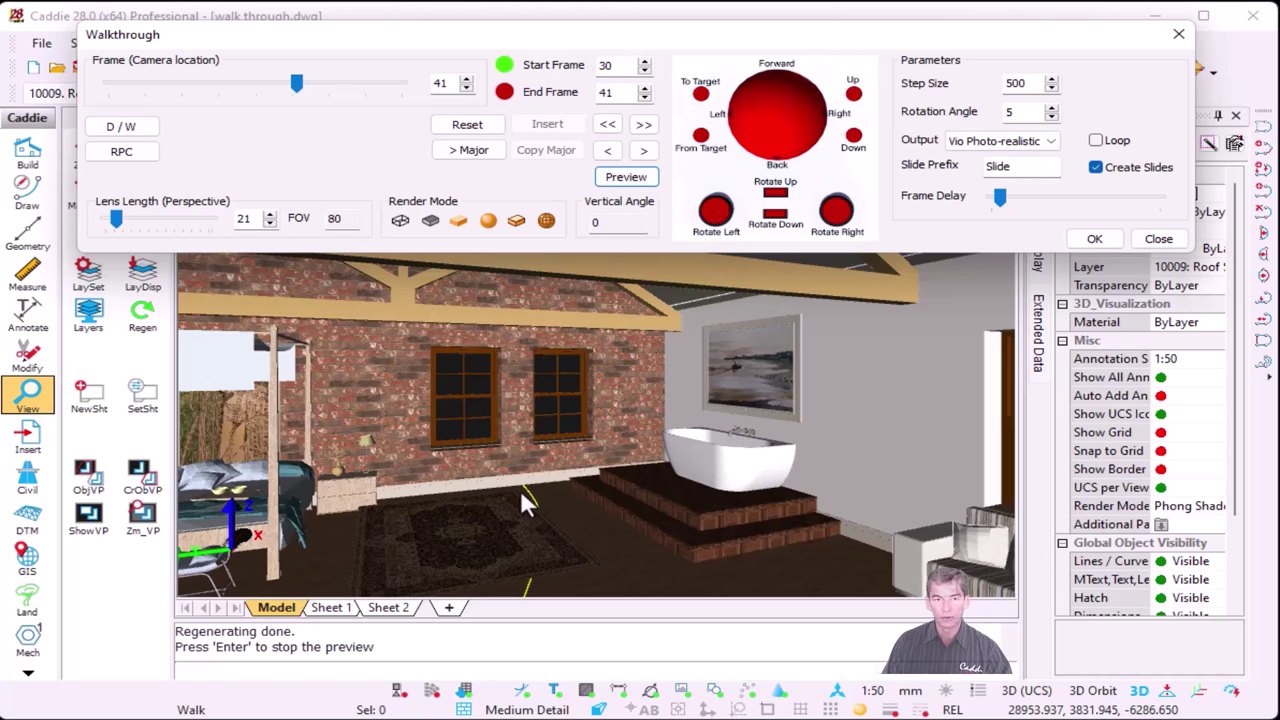
drag(300, 81, 418, 84)
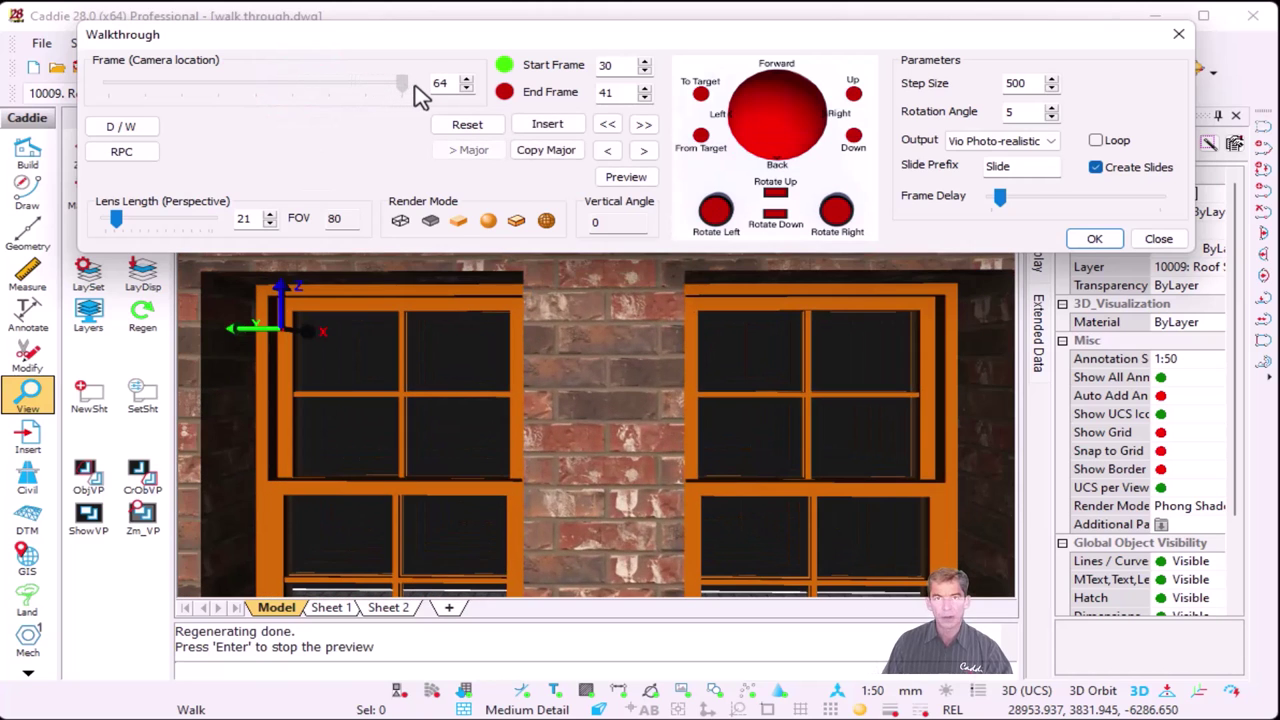
- Copy the current frame as a major frame and insert intermediate camera points
click(545, 152)
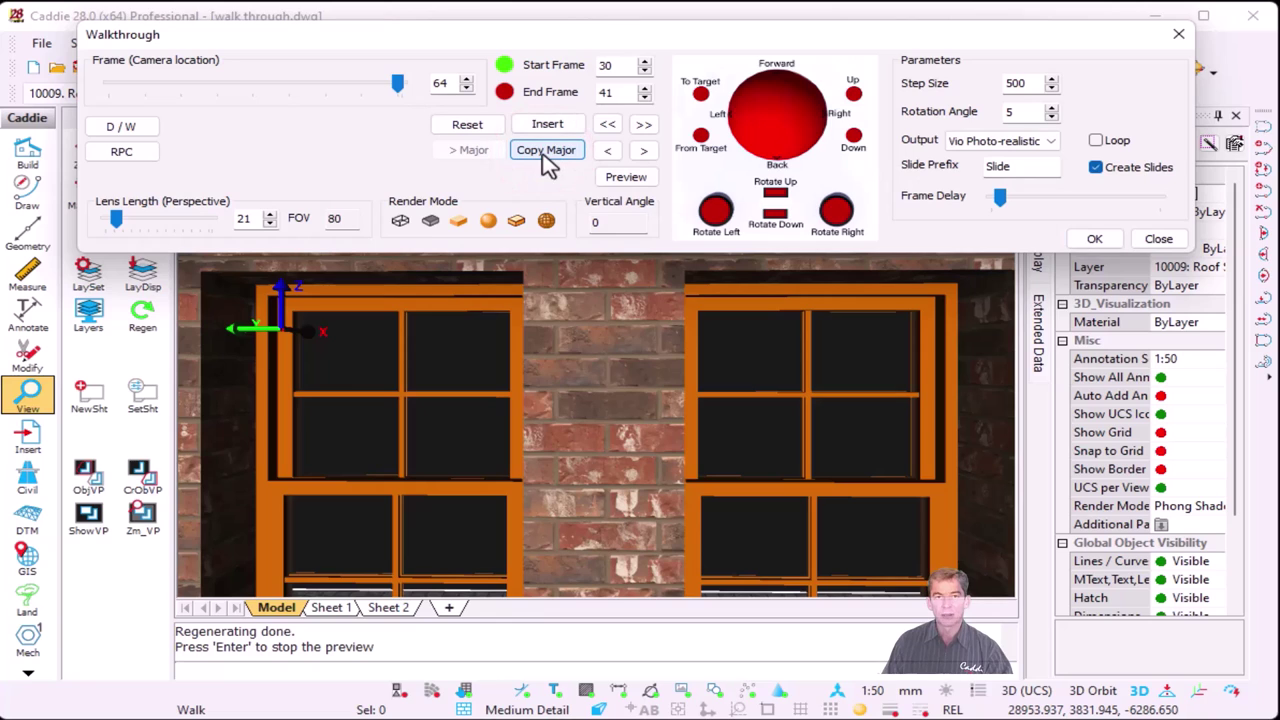
click(606, 152)
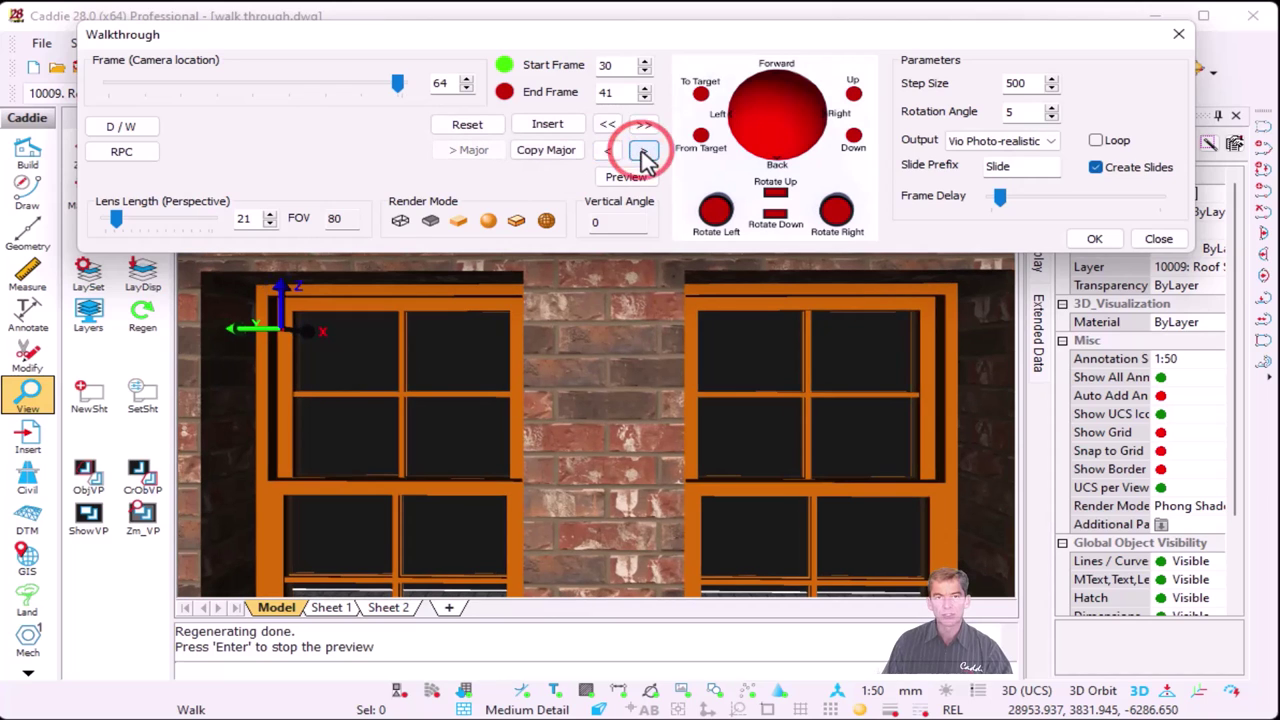
click(641, 152)
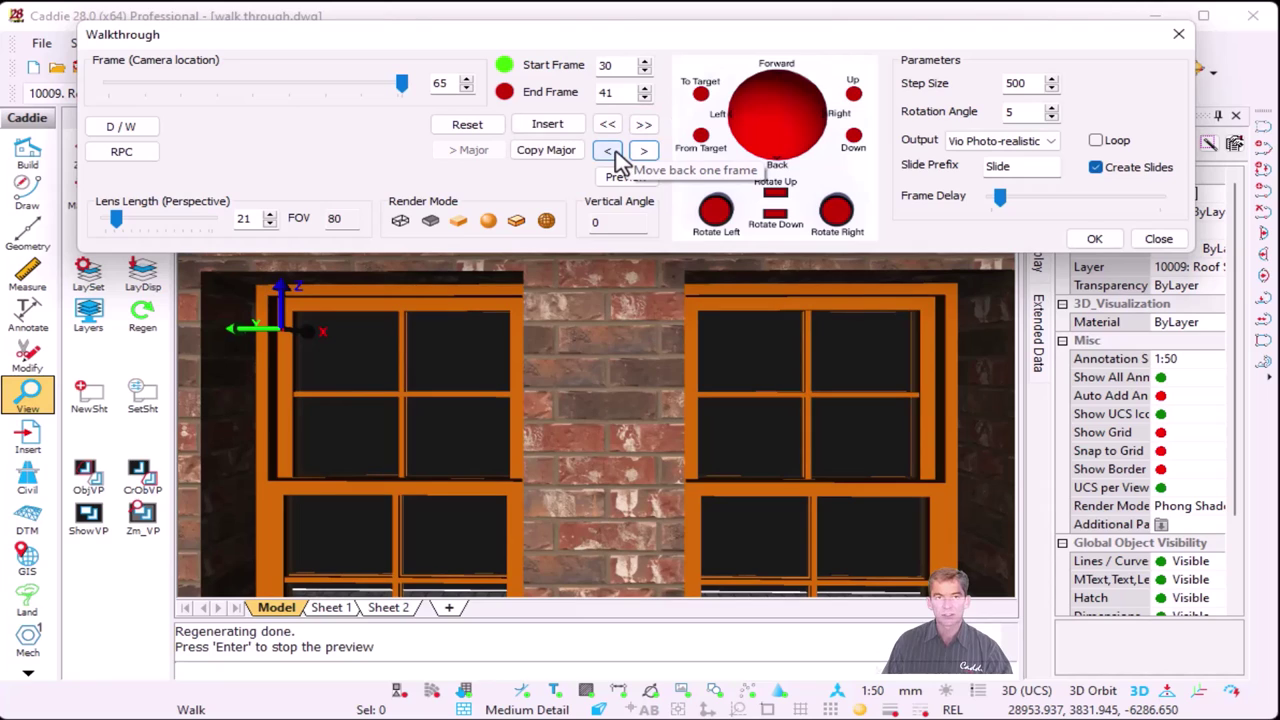
click(614, 155)
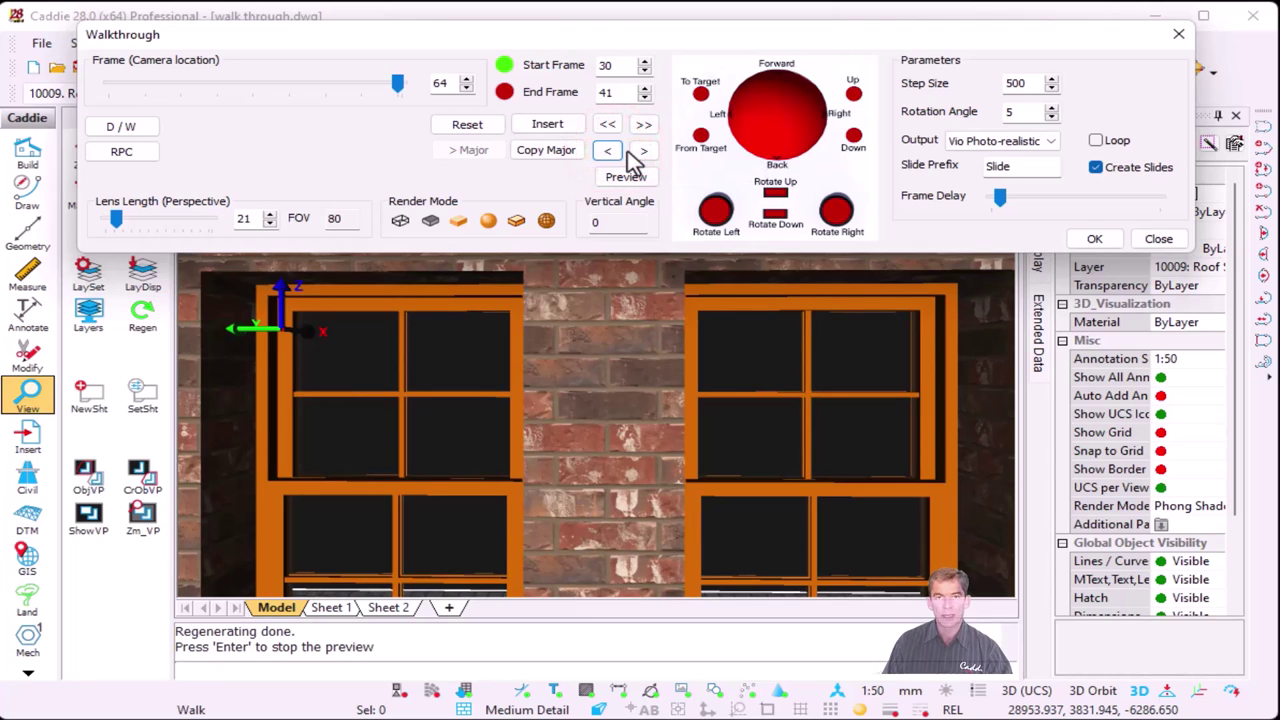
click(556, 128)
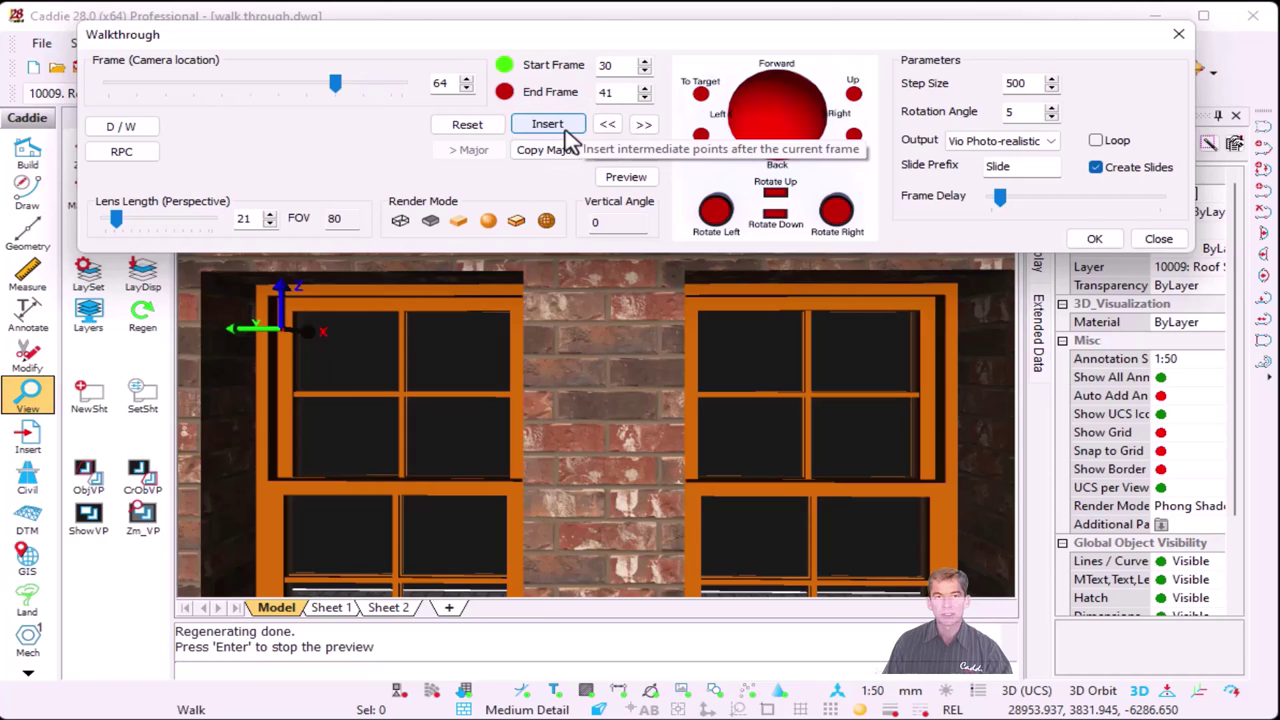
- At last frame 83, turn the camera left to the four-poster bed, then step forward and turn slightly right
click(645, 126)
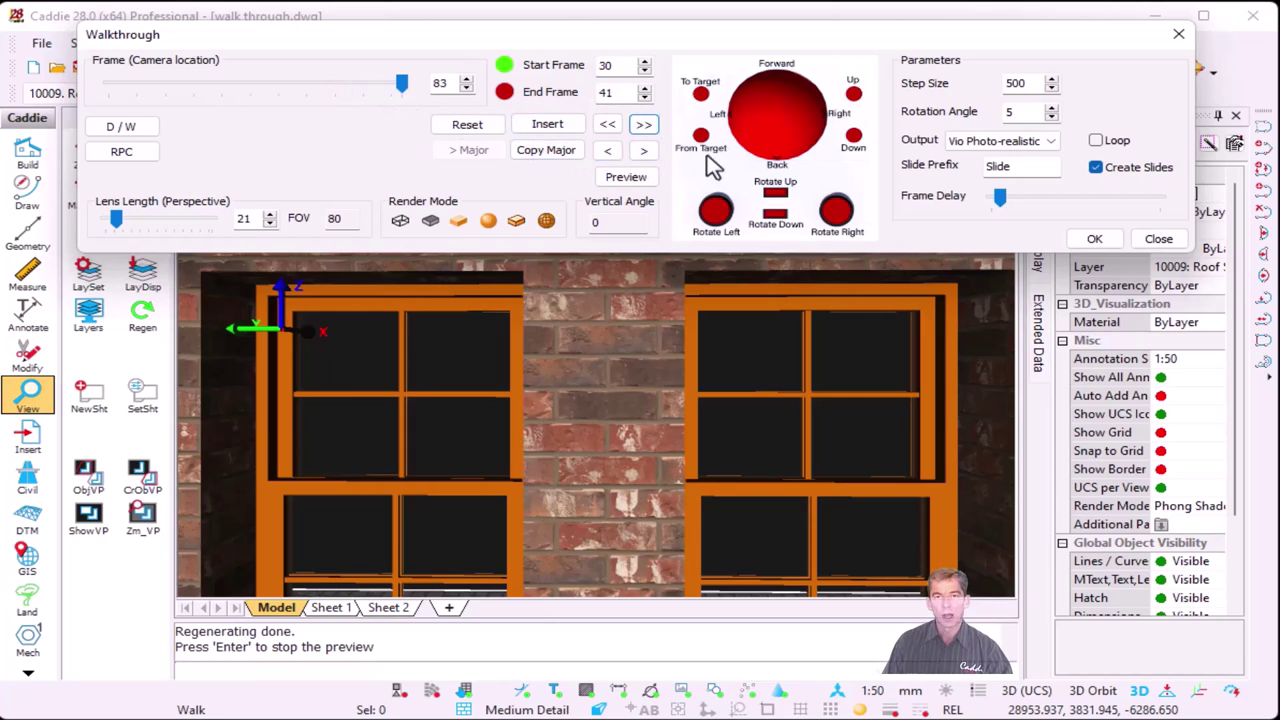
click(715, 215)
click(715, 215)
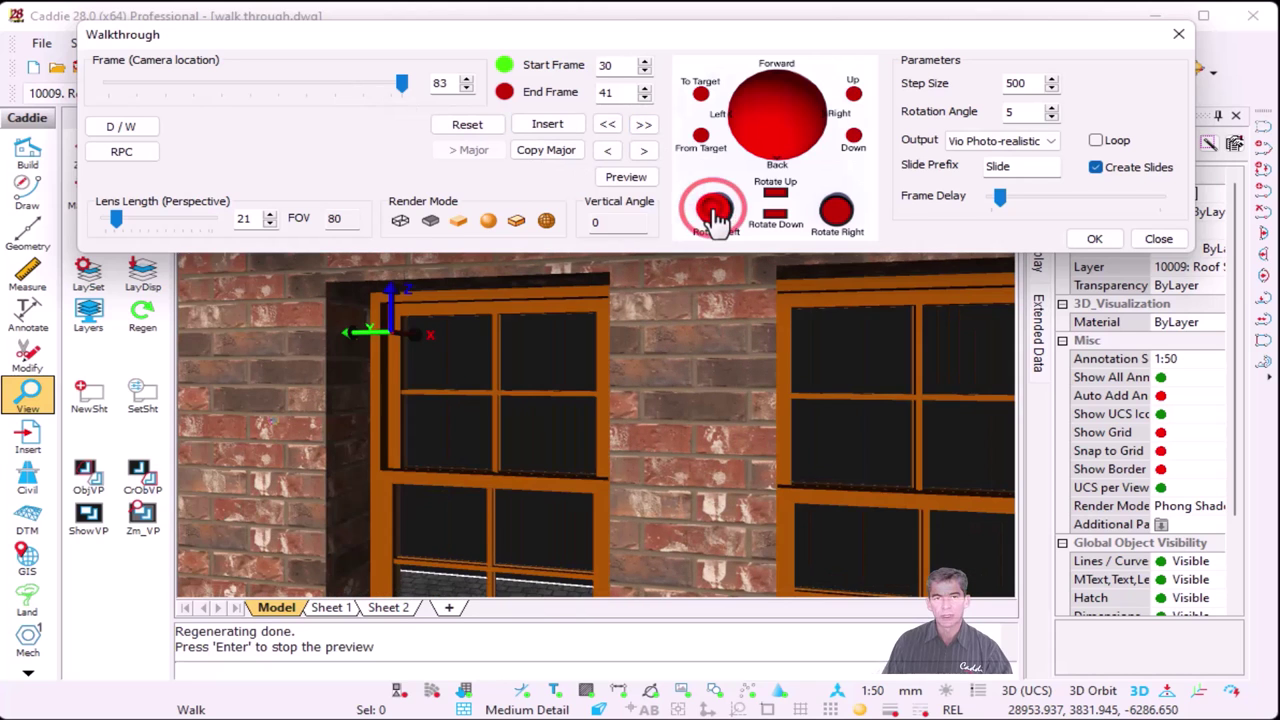
click(715, 216)
click(715, 215)
click(715, 215)
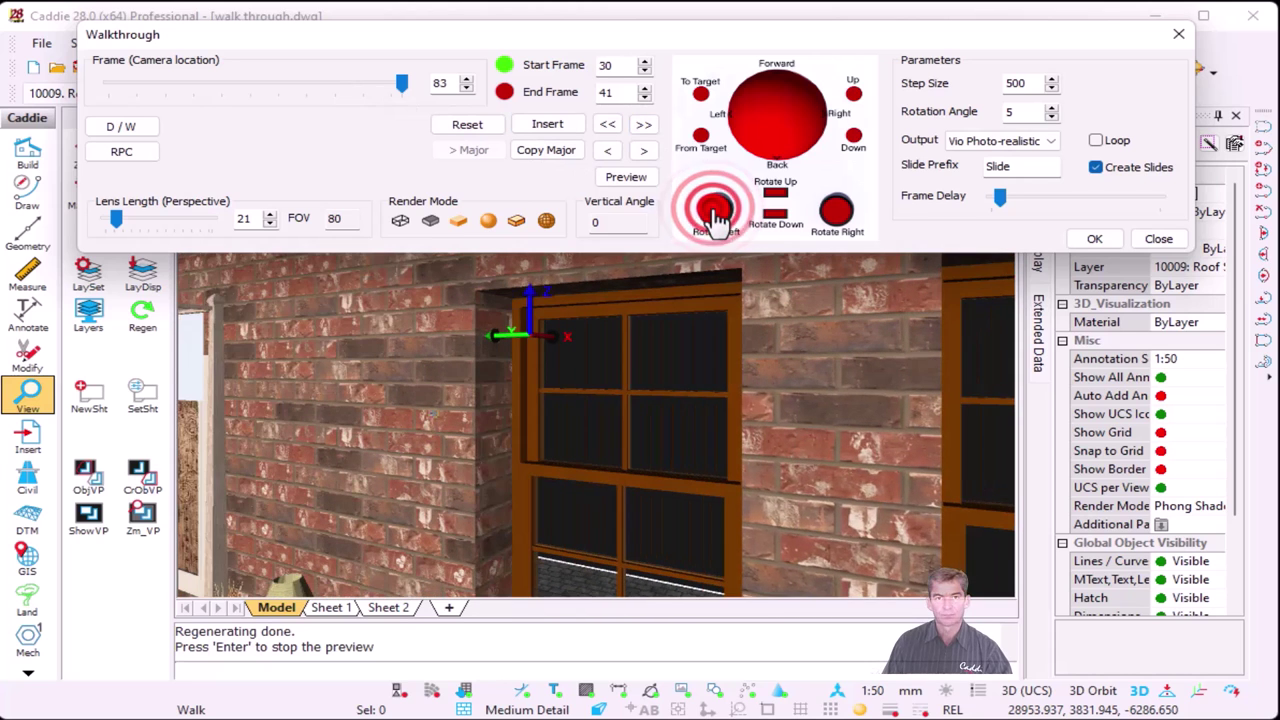
click(715, 215)
click(715, 215)
click(715, 215)
click(715, 215)
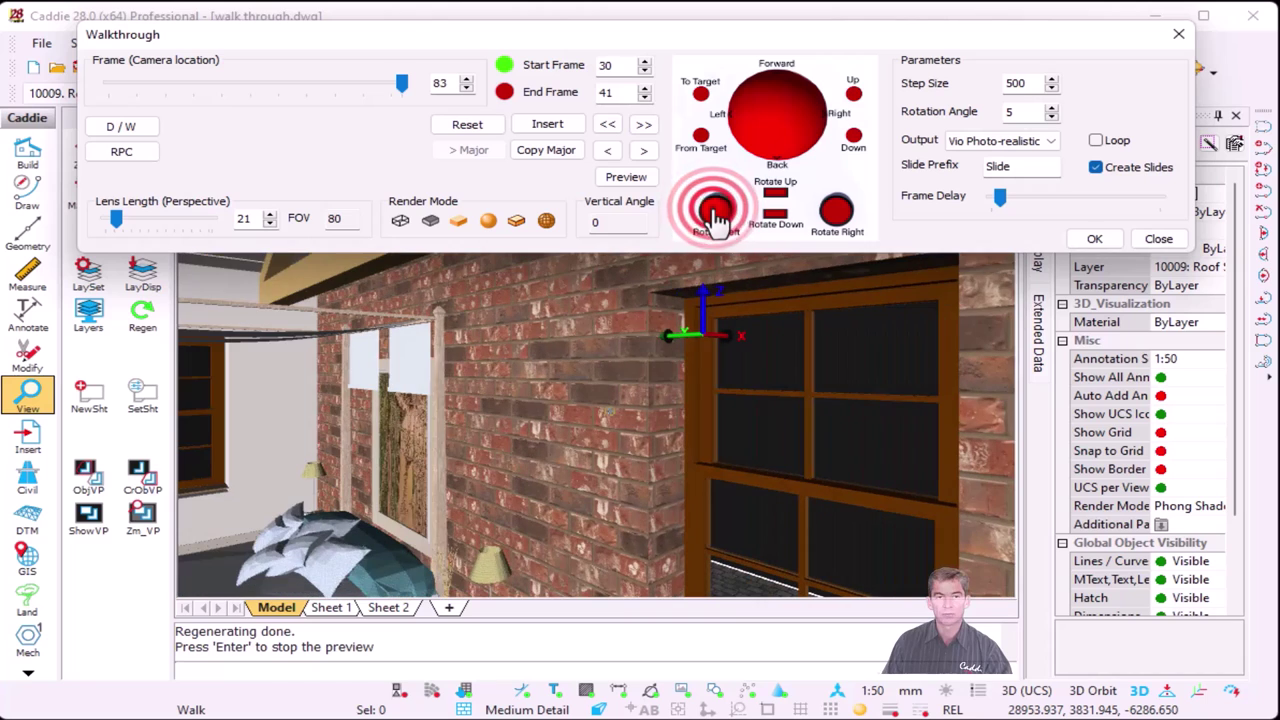
click(715, 215)
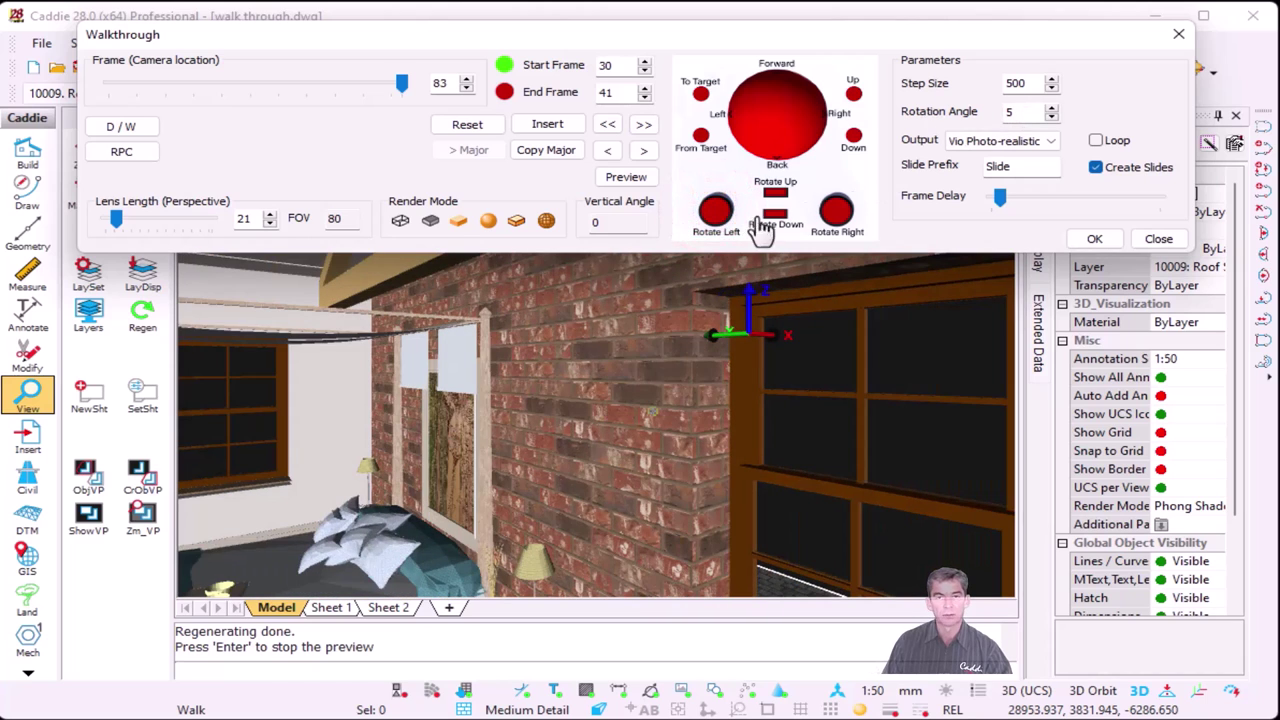
click(715, 215)
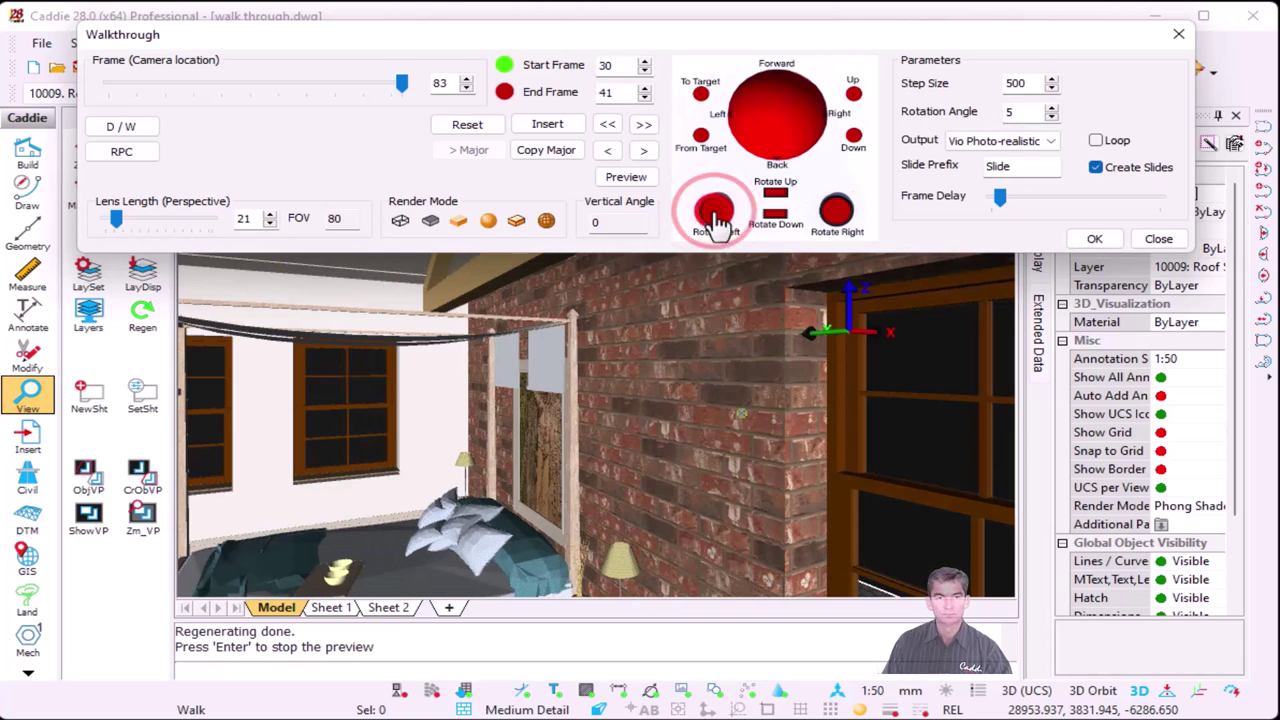
click(715, 215)
click(714, 217)
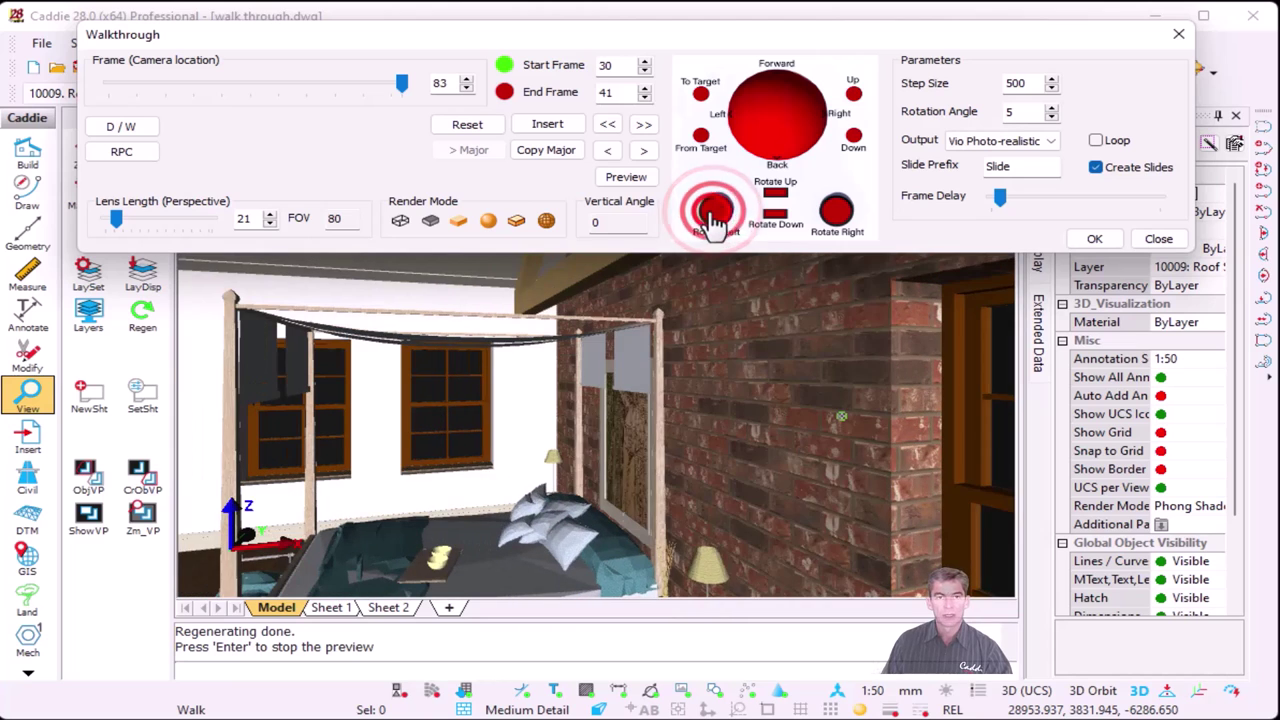
click(713, 220)
click(714, 214)
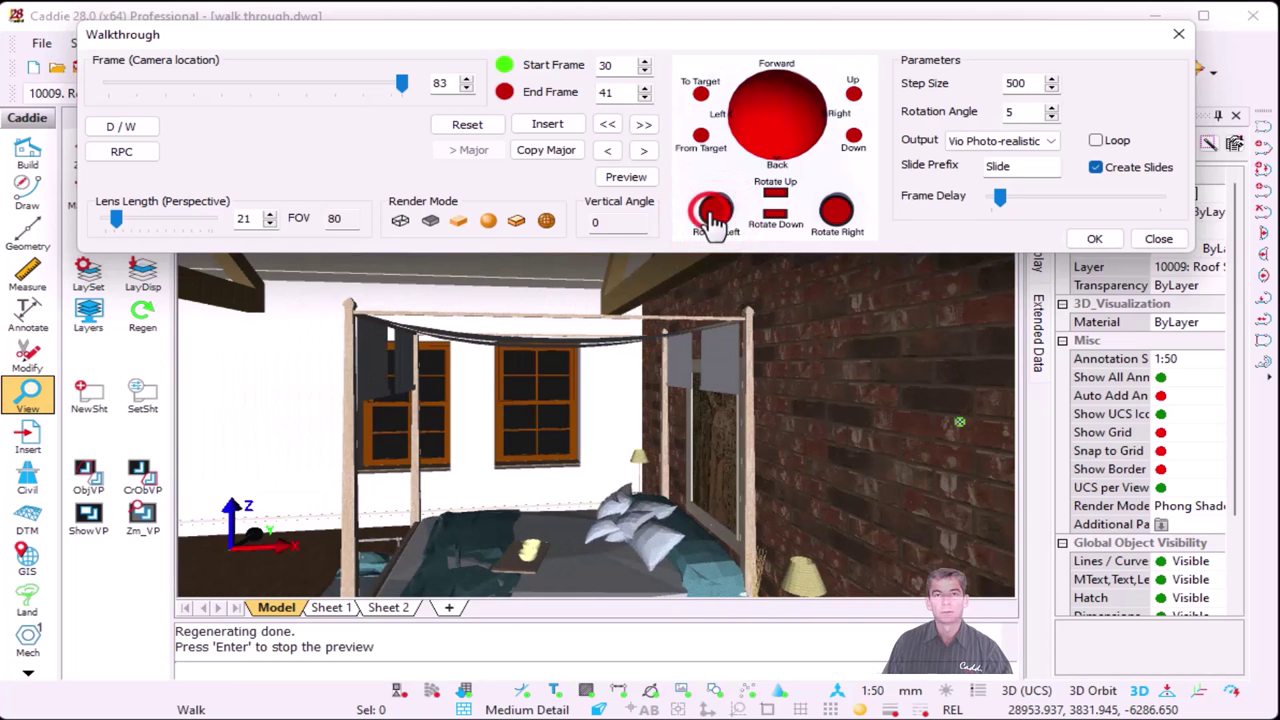
click(741, 124)
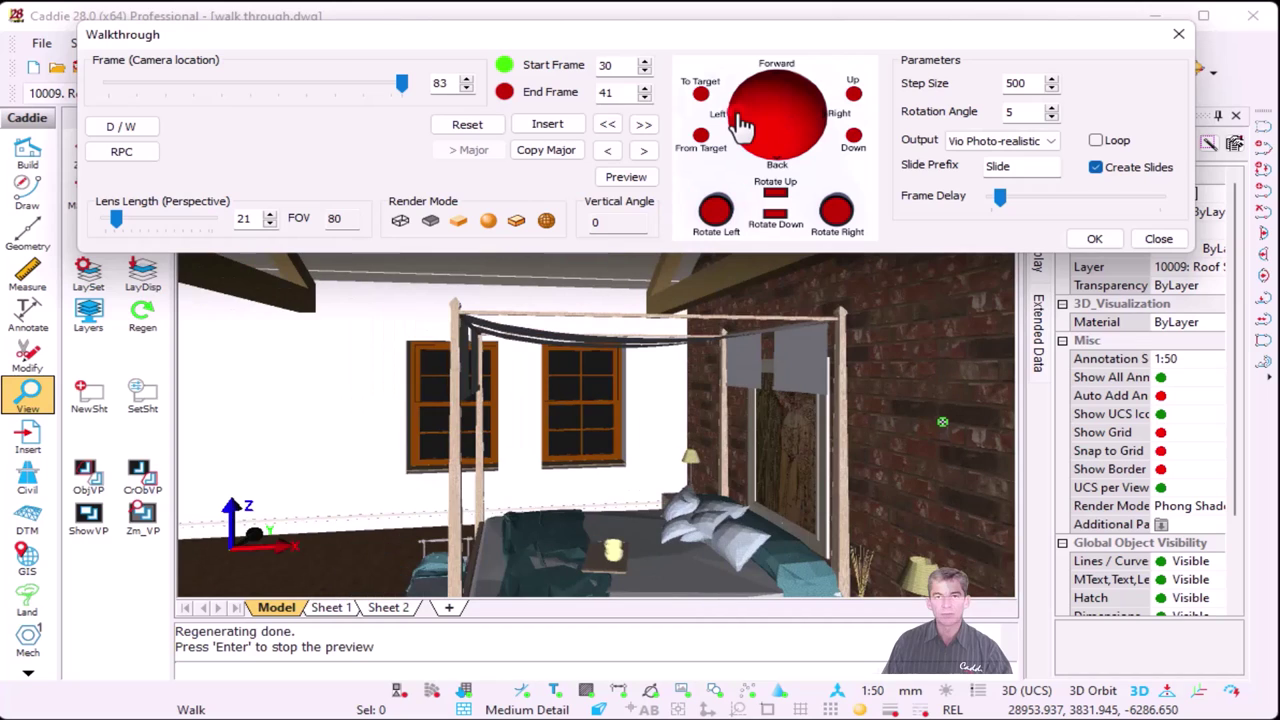
click(818, 128)
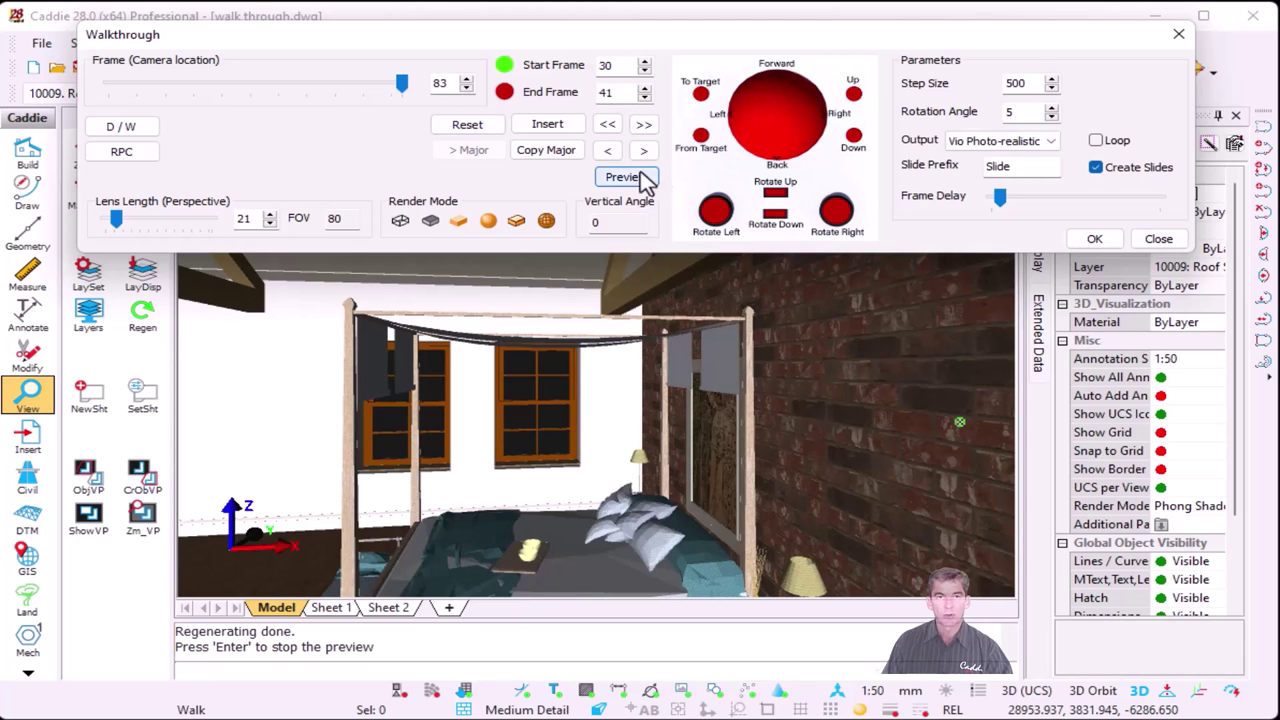
- Set the walkthrough range to run from frame 0 to frame 83
click(400, 84)
mouse_move(400, 86)
mouse_down()
mouse_move(244, 82)
mouse_move(406, 80)
mouse_up()
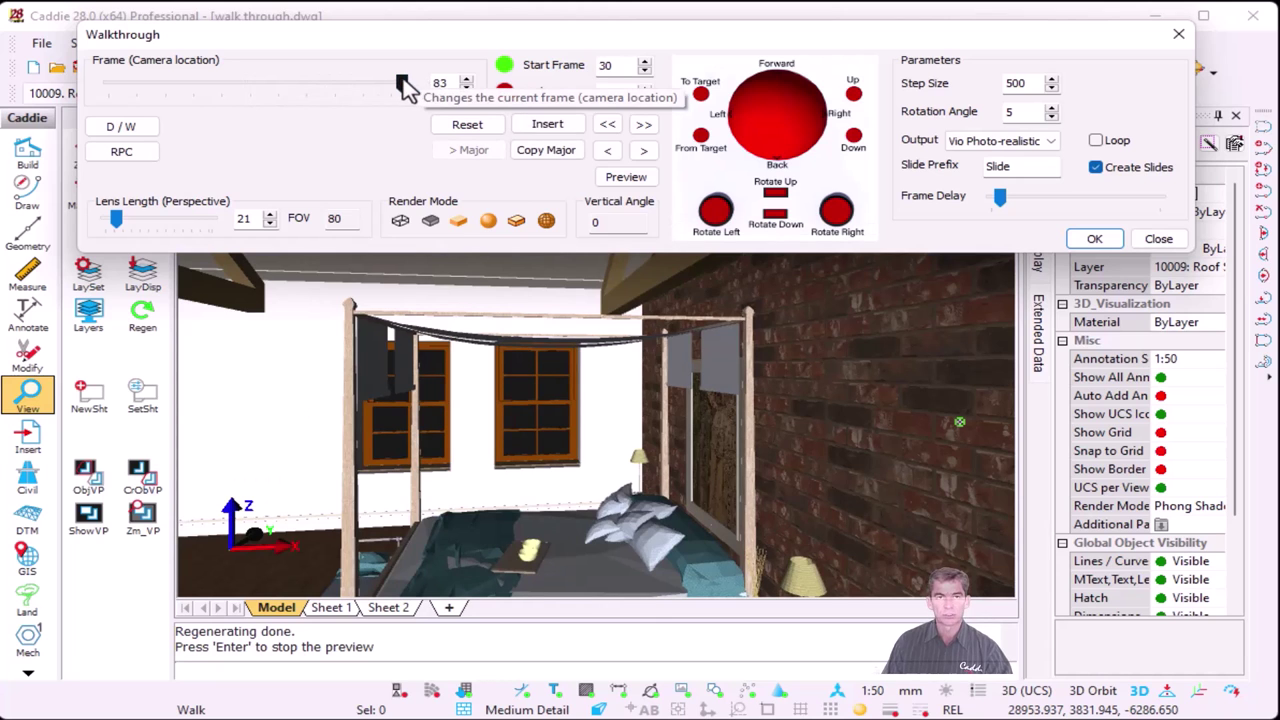
drag(404, 88, 90, 90)
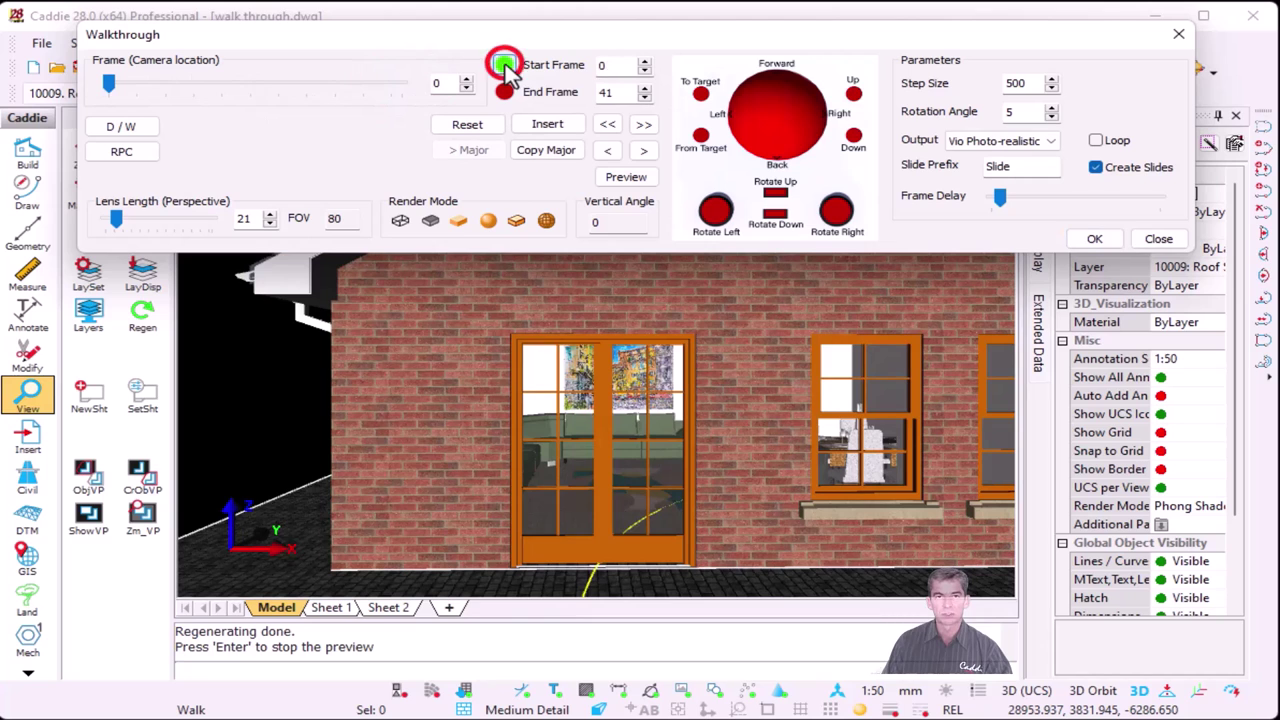
drag(108, 82, 418, 100)
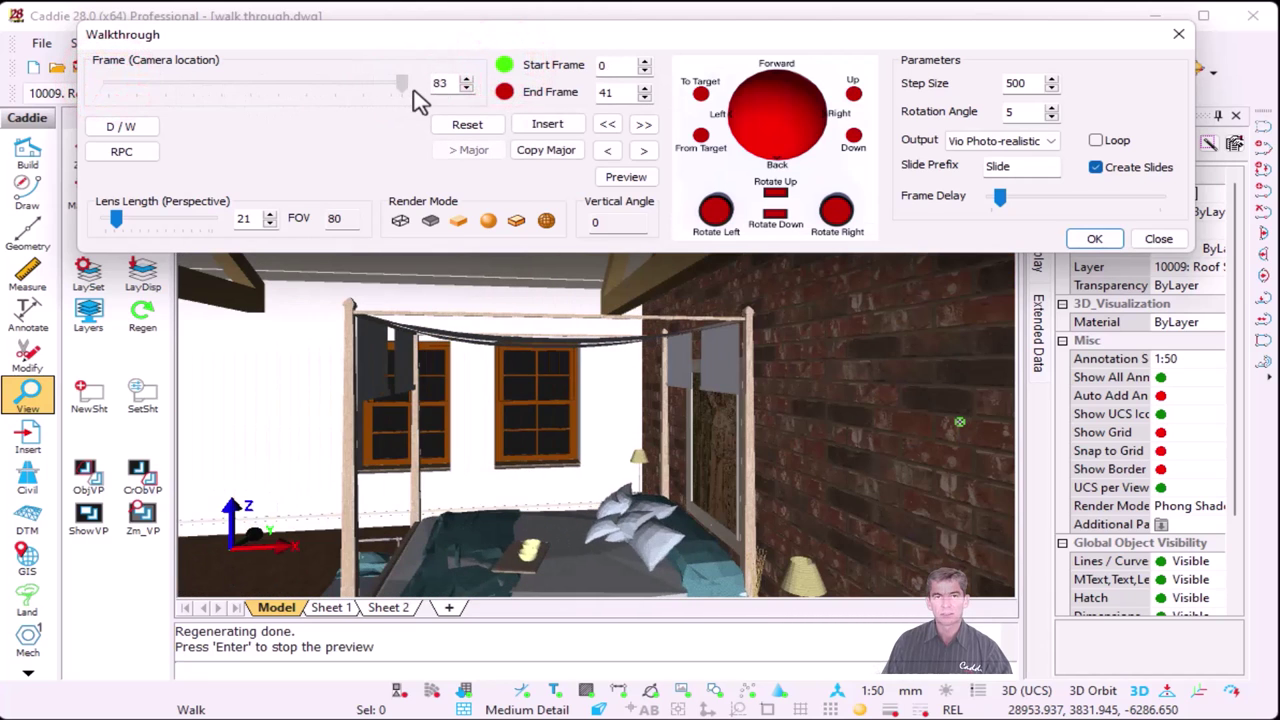
click(505, 93)
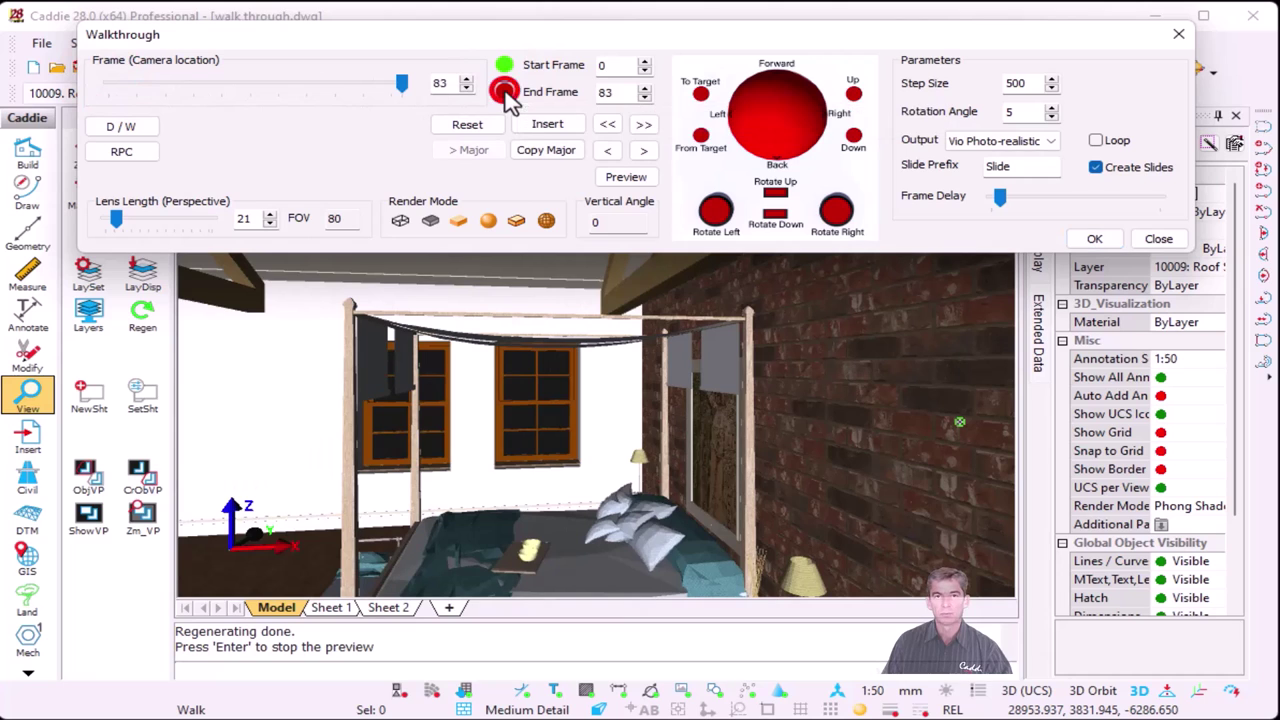
click(398, 84)
- Preview the full walkthrough and step back through the major camera locations
click(626, 177)
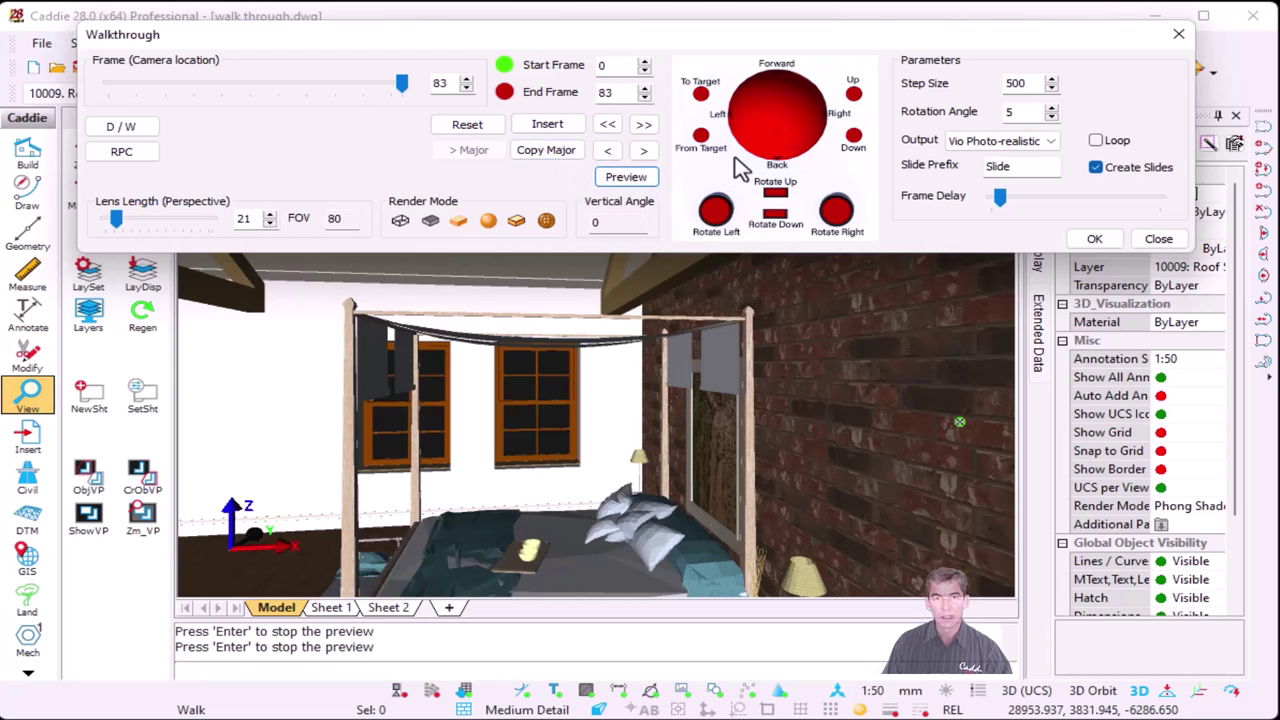
click(608, 126)
click(608, 126)
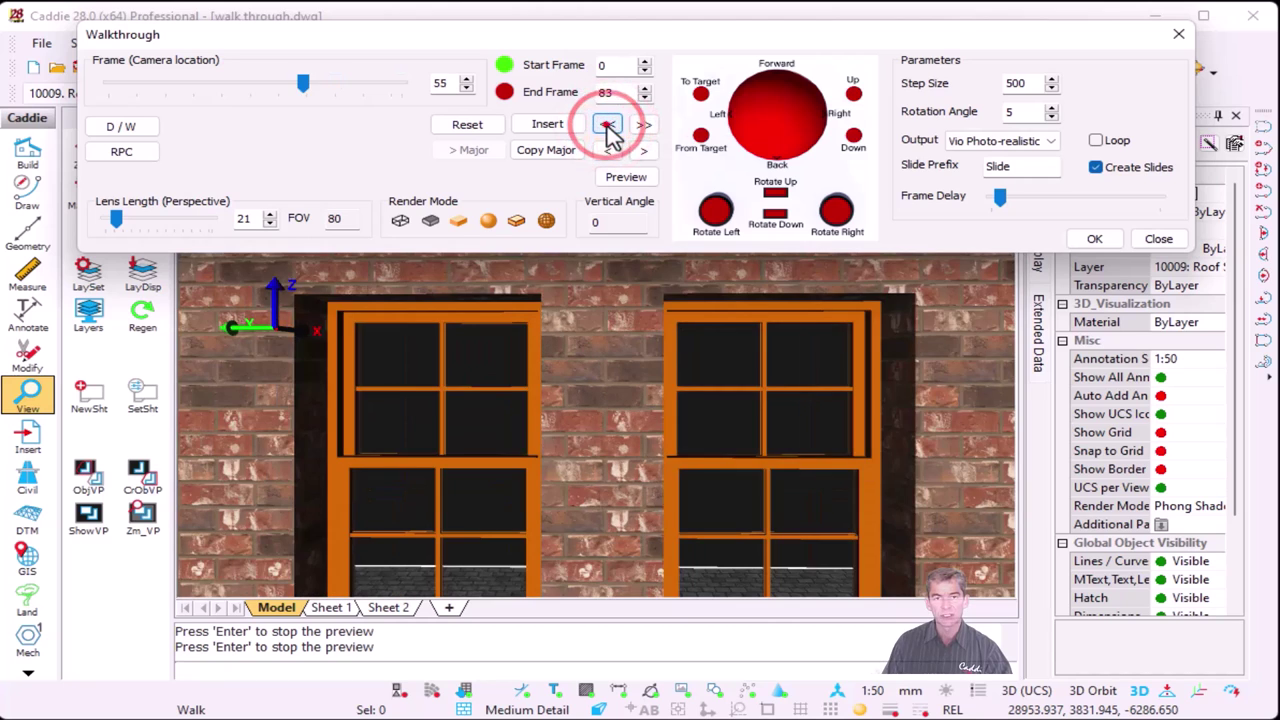
click(608, 126)
click(608, 126)
click(608, 126)
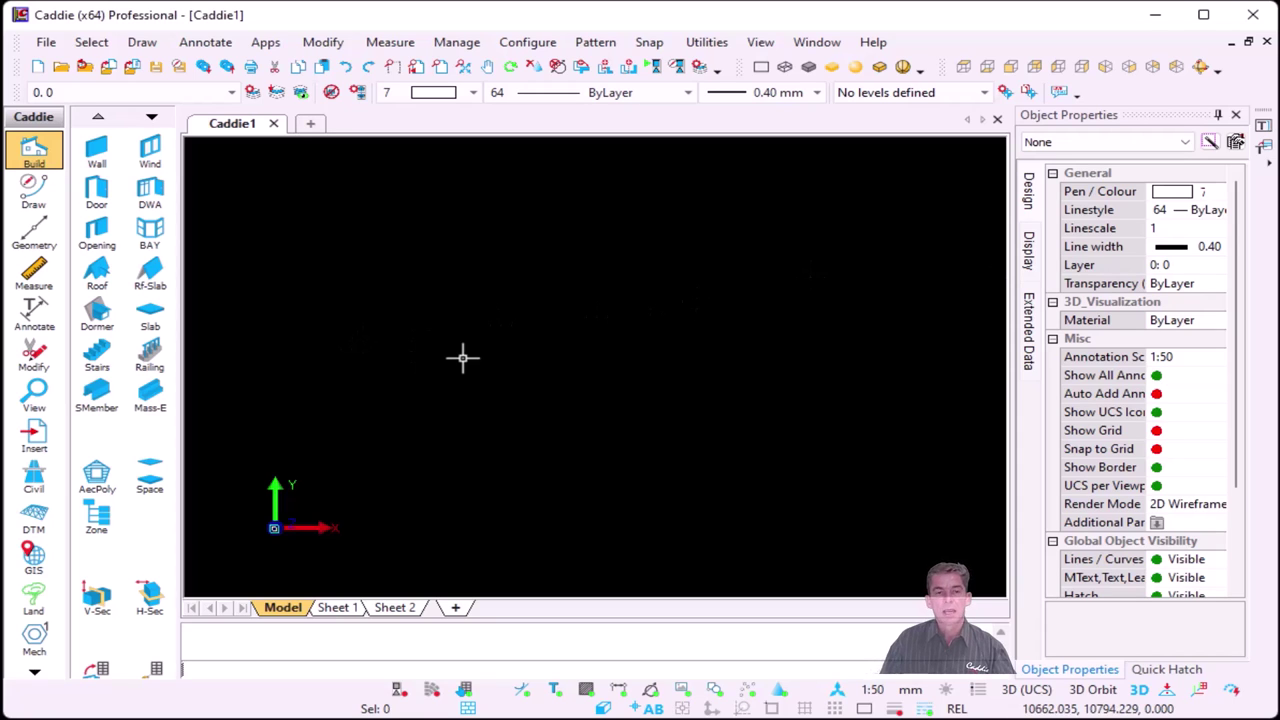
- Open Make MP4 (Movie) and add the Slides folder as the image source
click(45, 42)
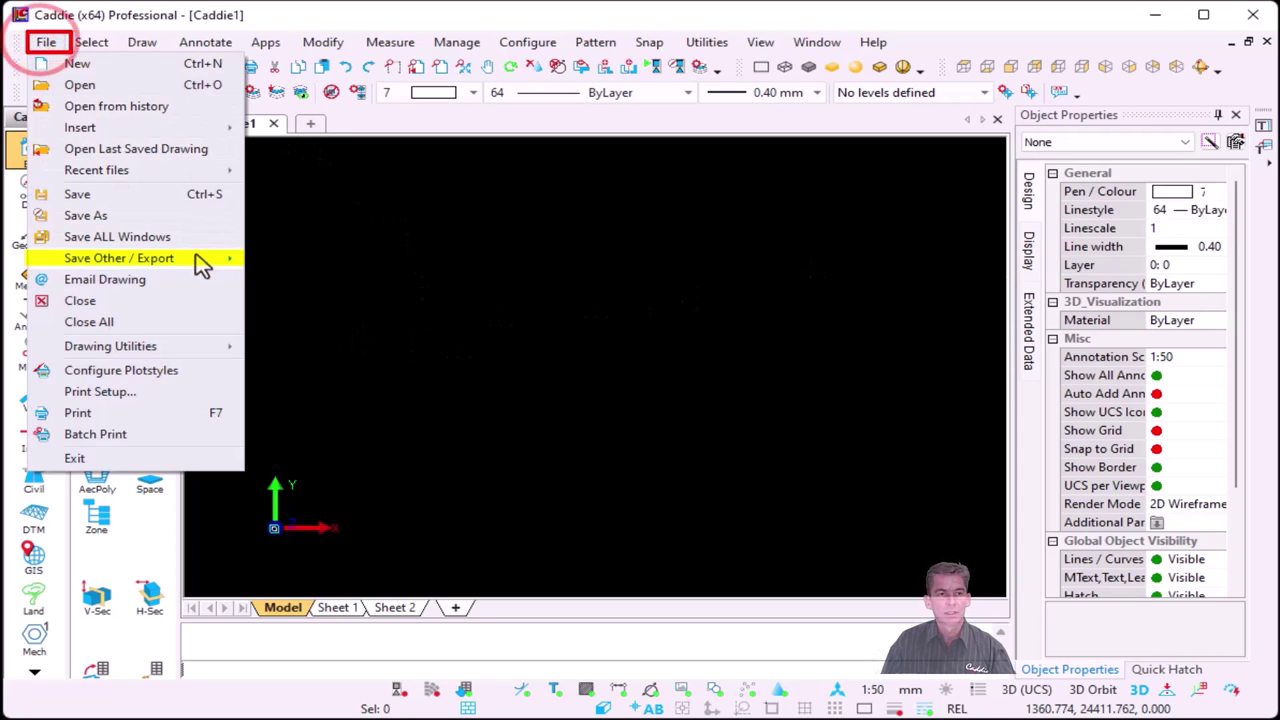
mouse_move(205, 268)
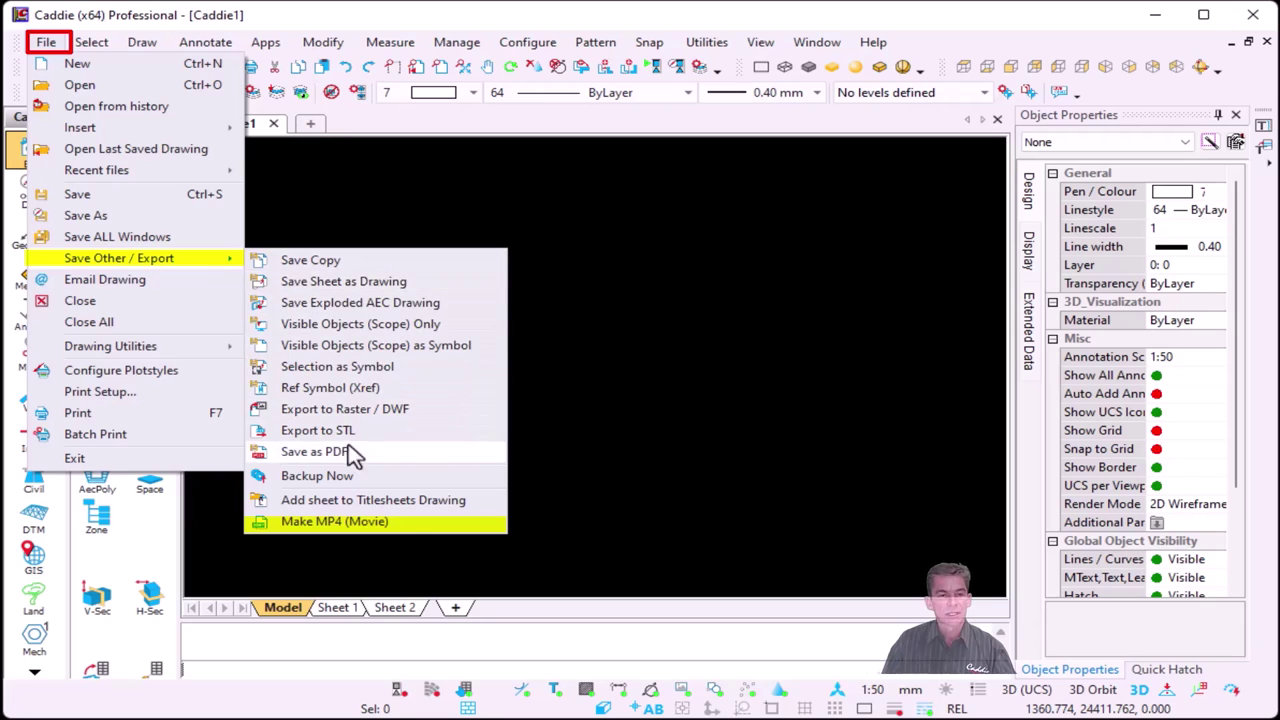
click(410, 522)
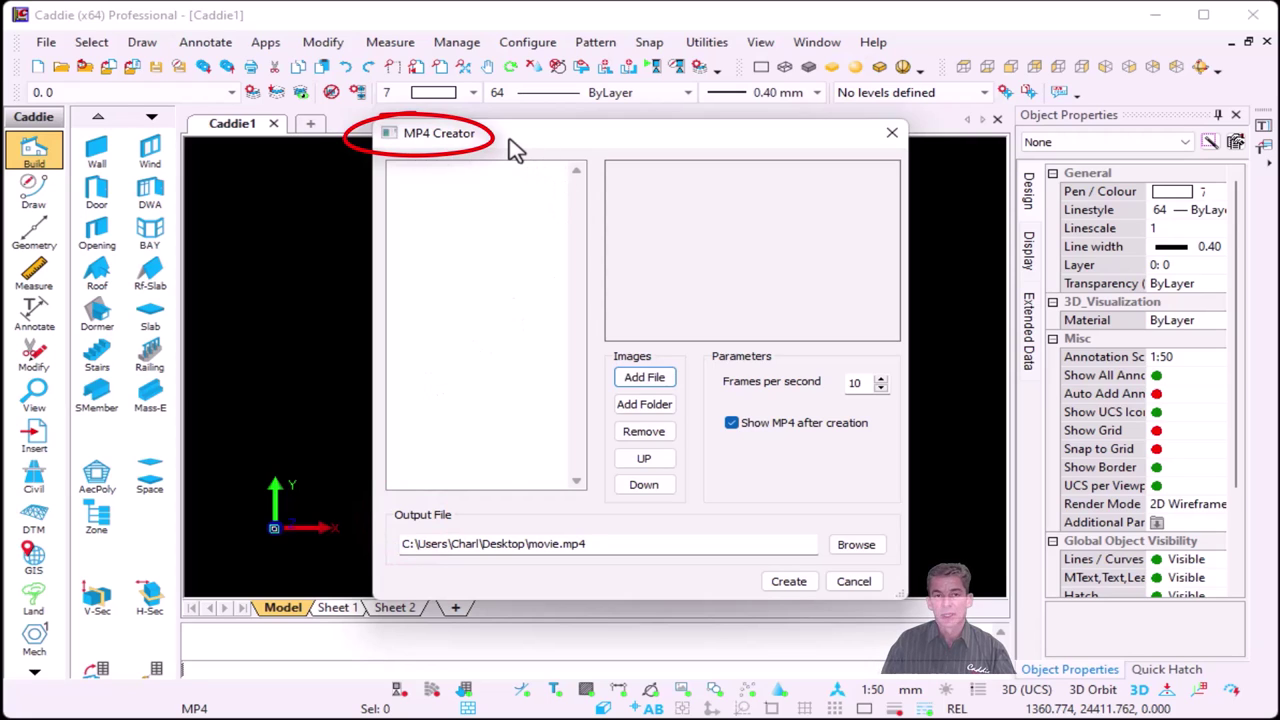
click(659, 408)
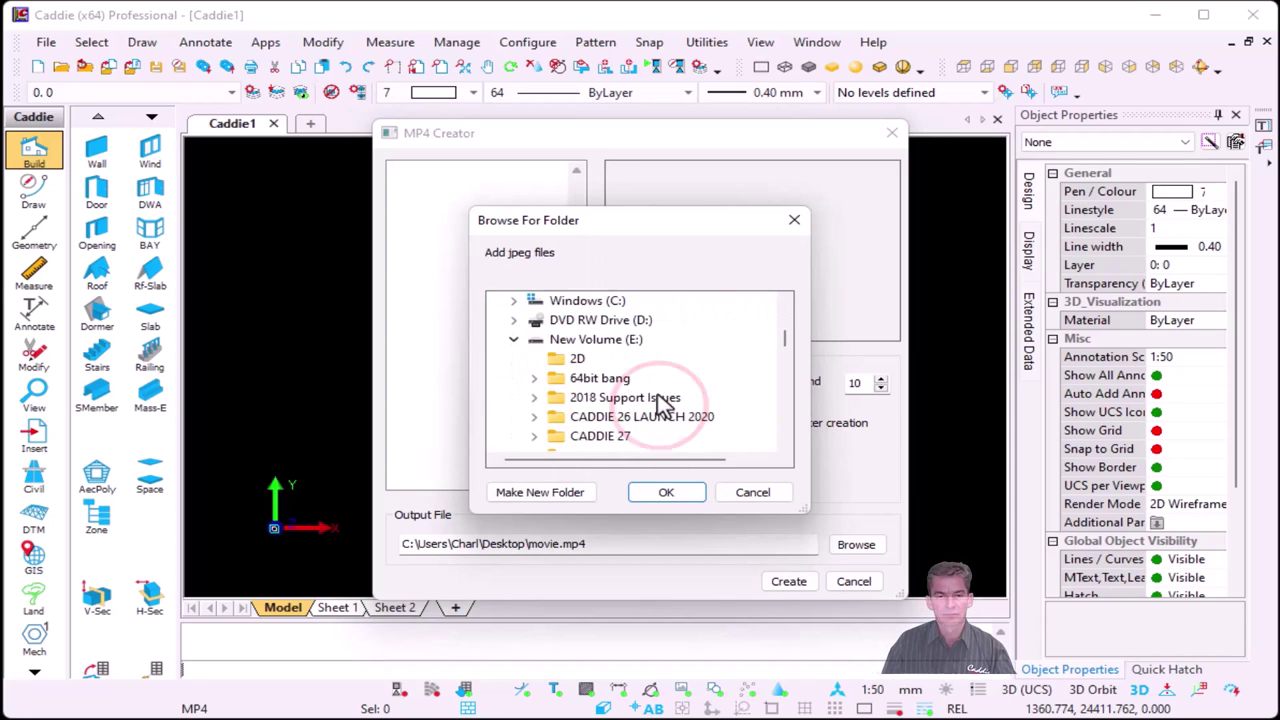
scroll(659, 406, down, 2)
click(608, 361)
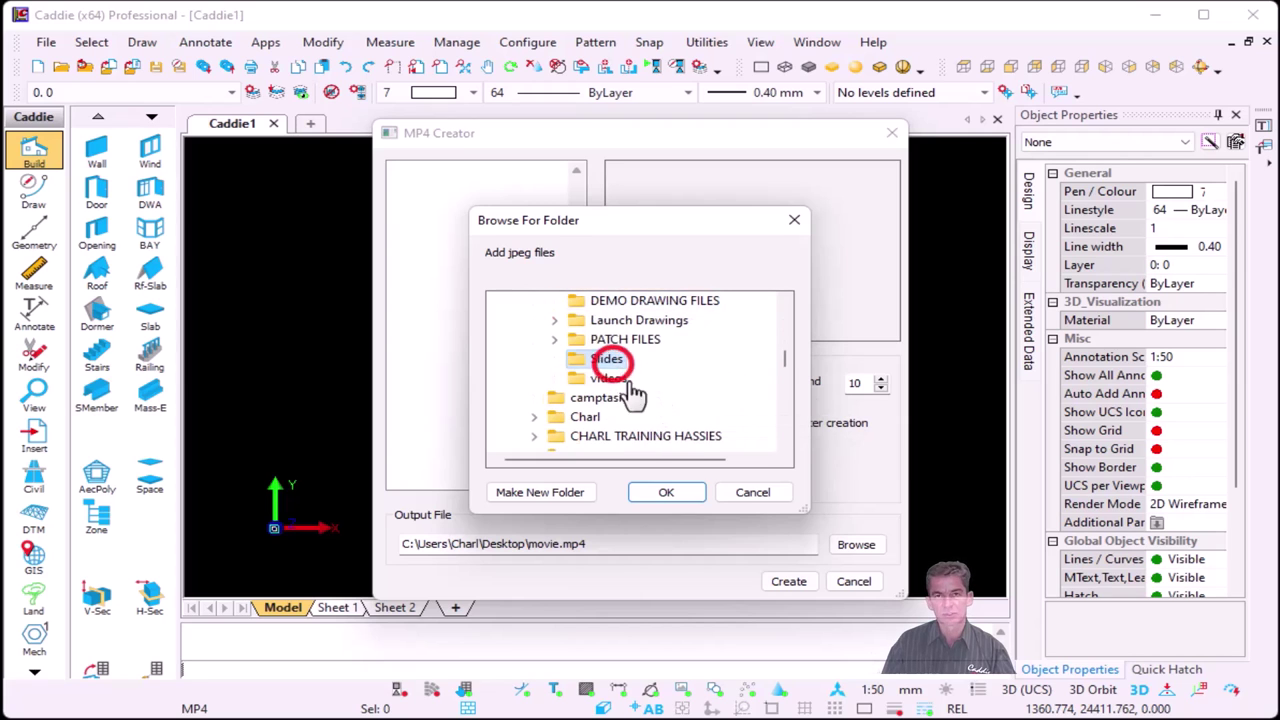
click(667, 492)
- Preview the slide images and create movie.mp4 from them
click(525, 206)
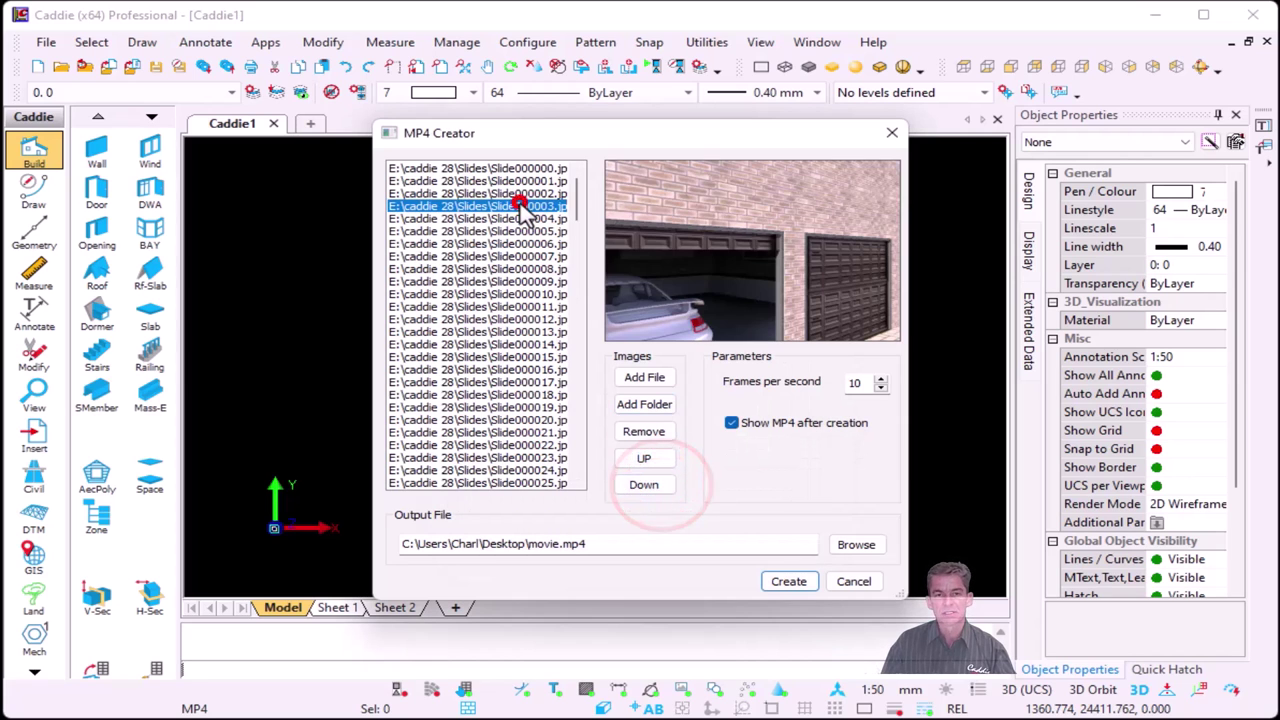
click(512, 256)
click(514, 294)
click(514, 331)
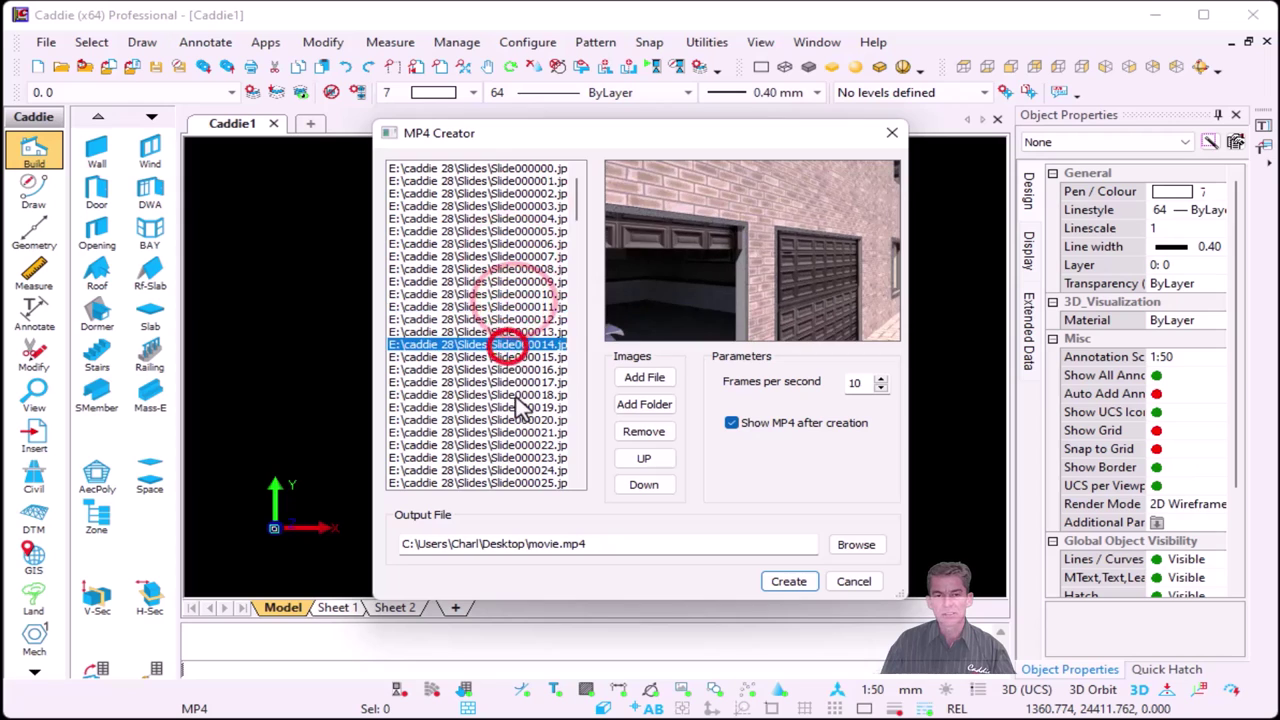
click(514, 395)
click(514, 432)
click(510, 470)
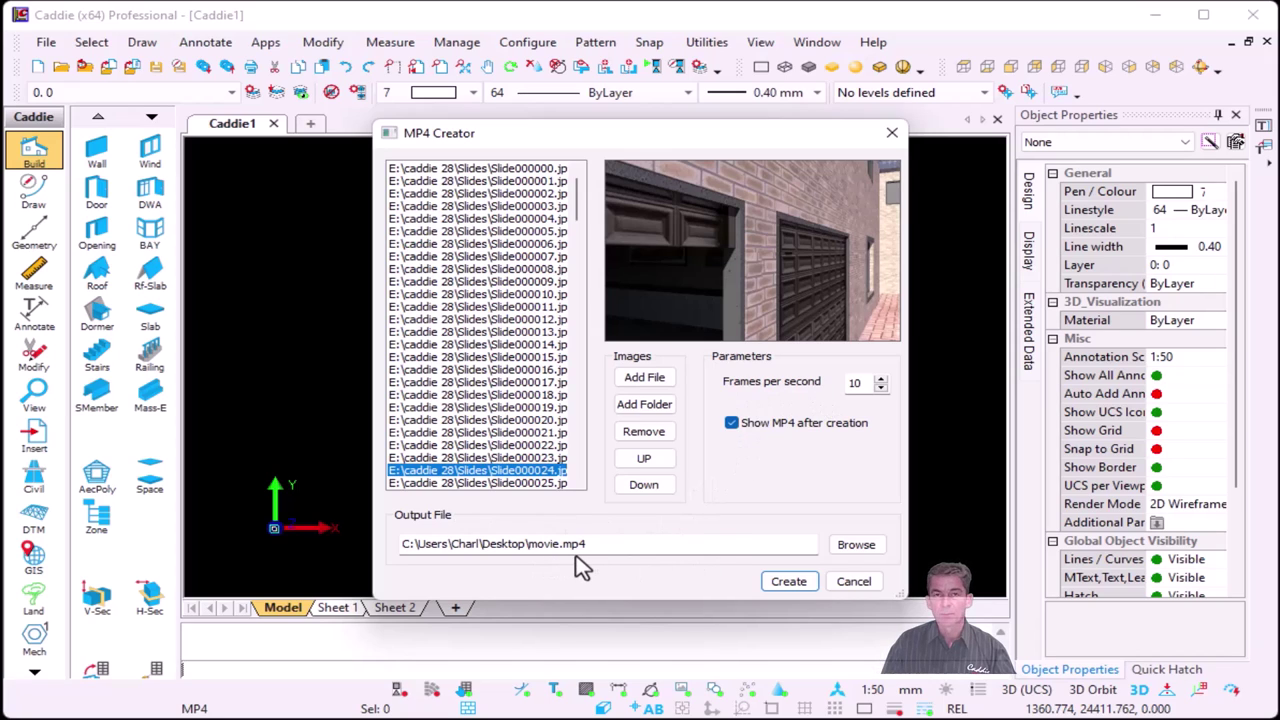
click(788, 582)
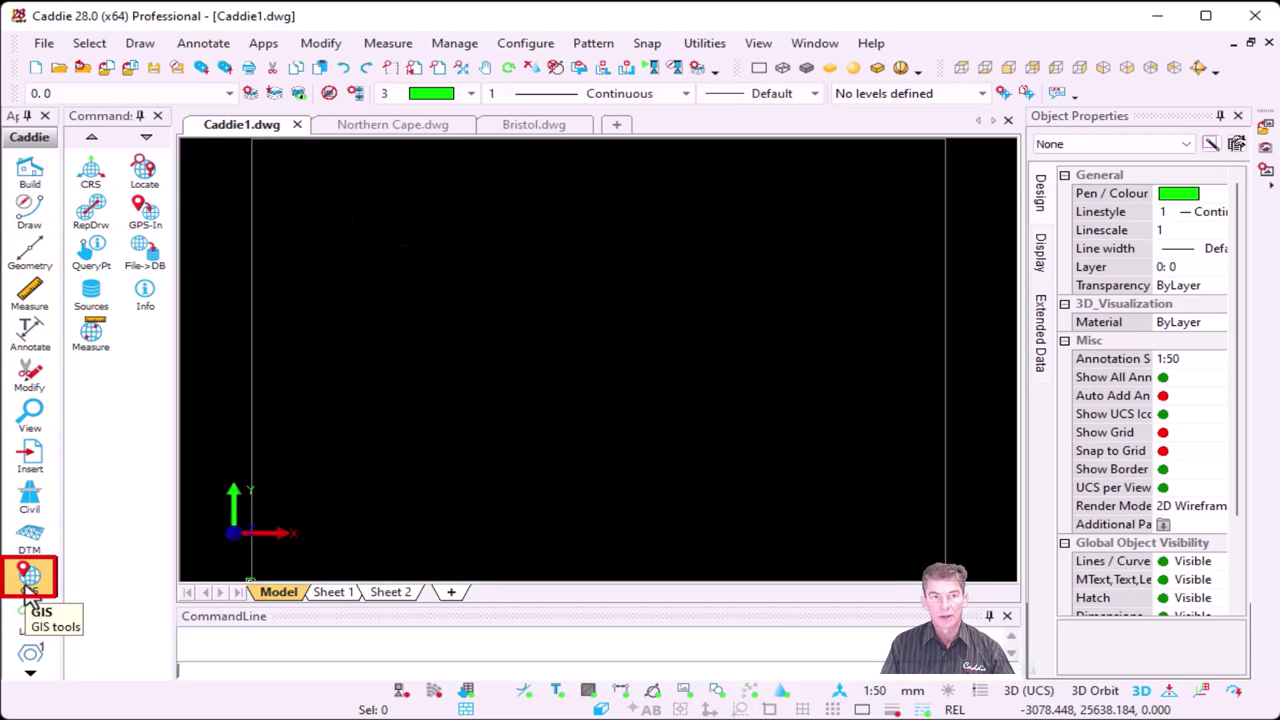
- Find Pretoria (Gauteng), set the CRS to EPSG:2053 Hartebeesthoek94 / Lo29, and centre the drawing there
click(88, 173)
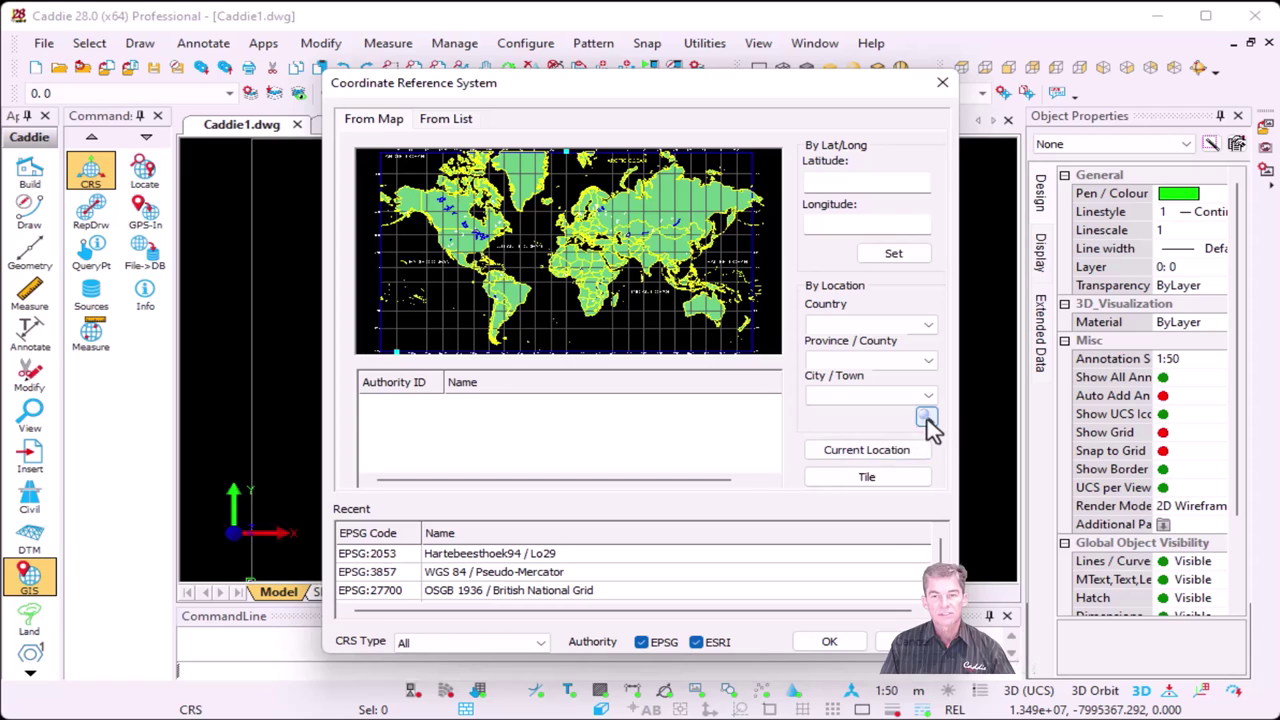
click(926, 418)
text(preto)
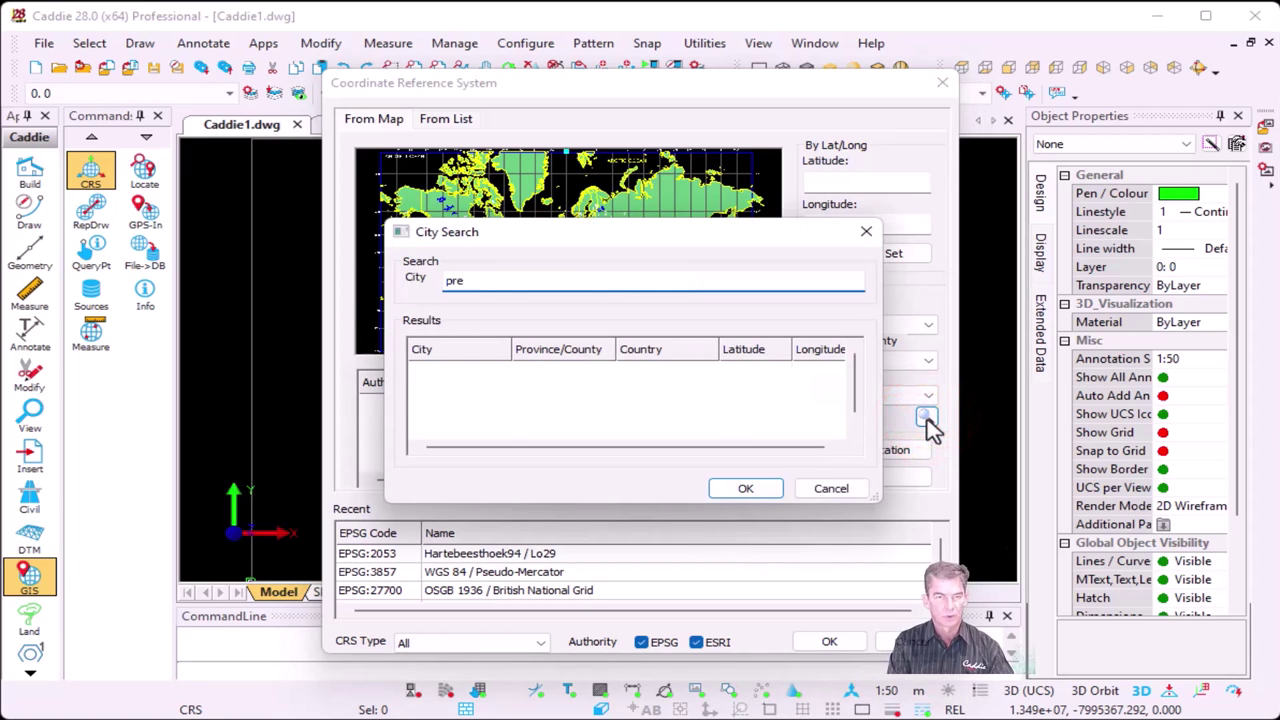
click(568, 389)
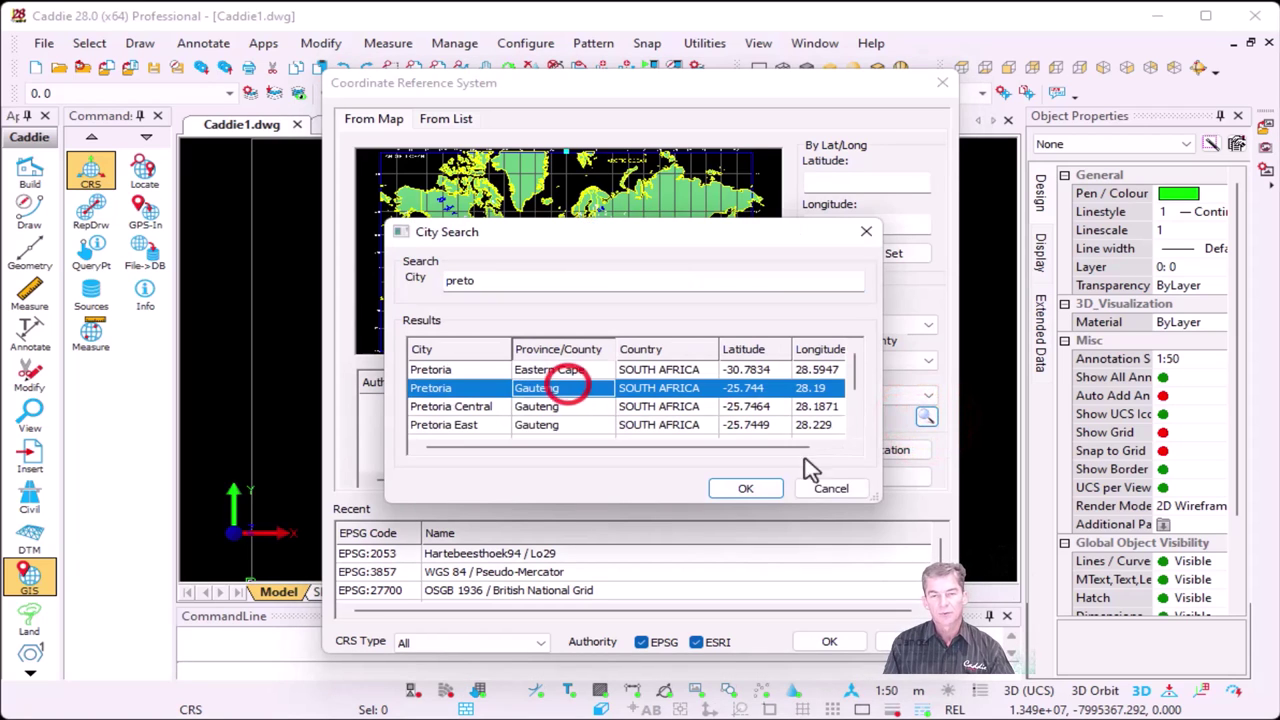
click(742, 489)
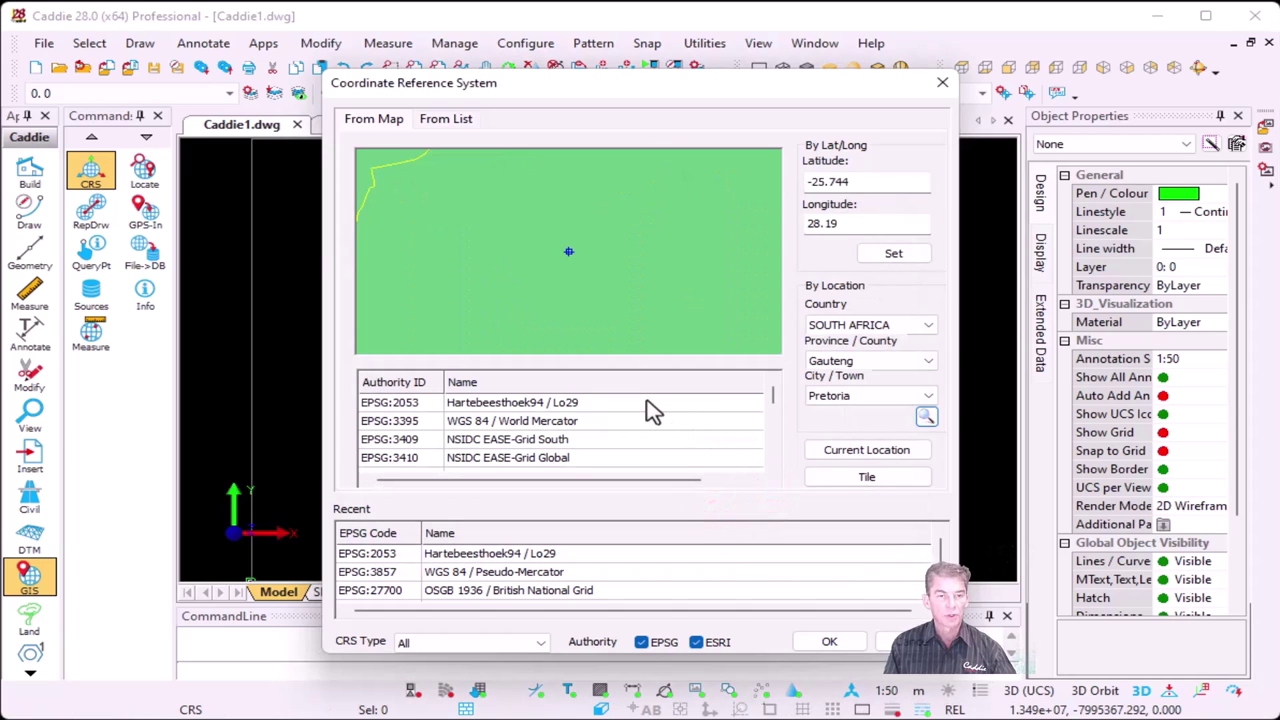
click(580, 402)
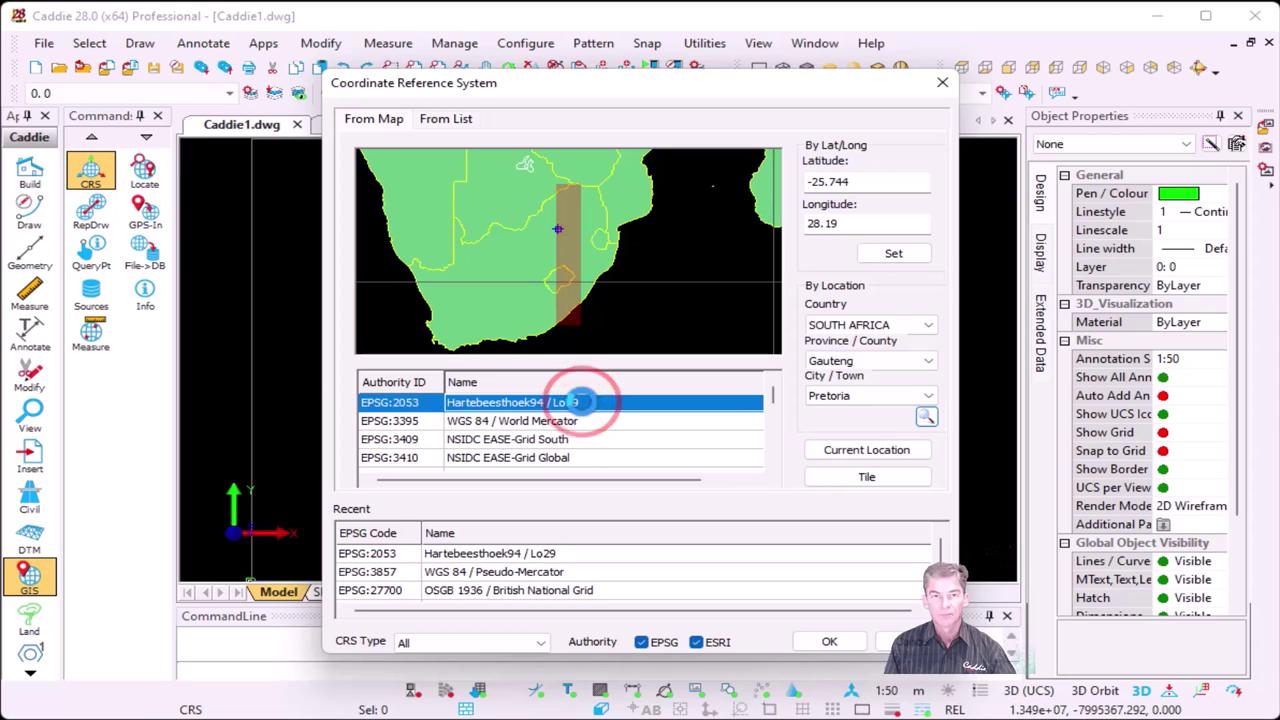
click(829, 640)
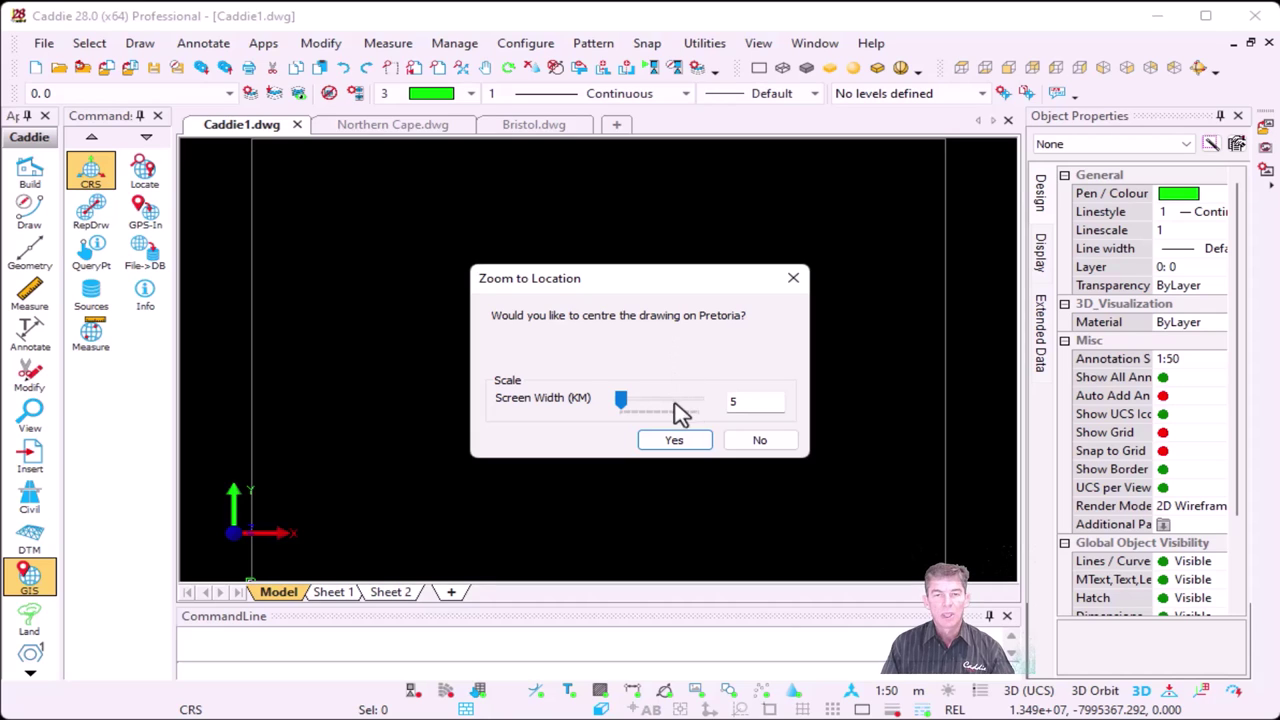
click(674, 441)
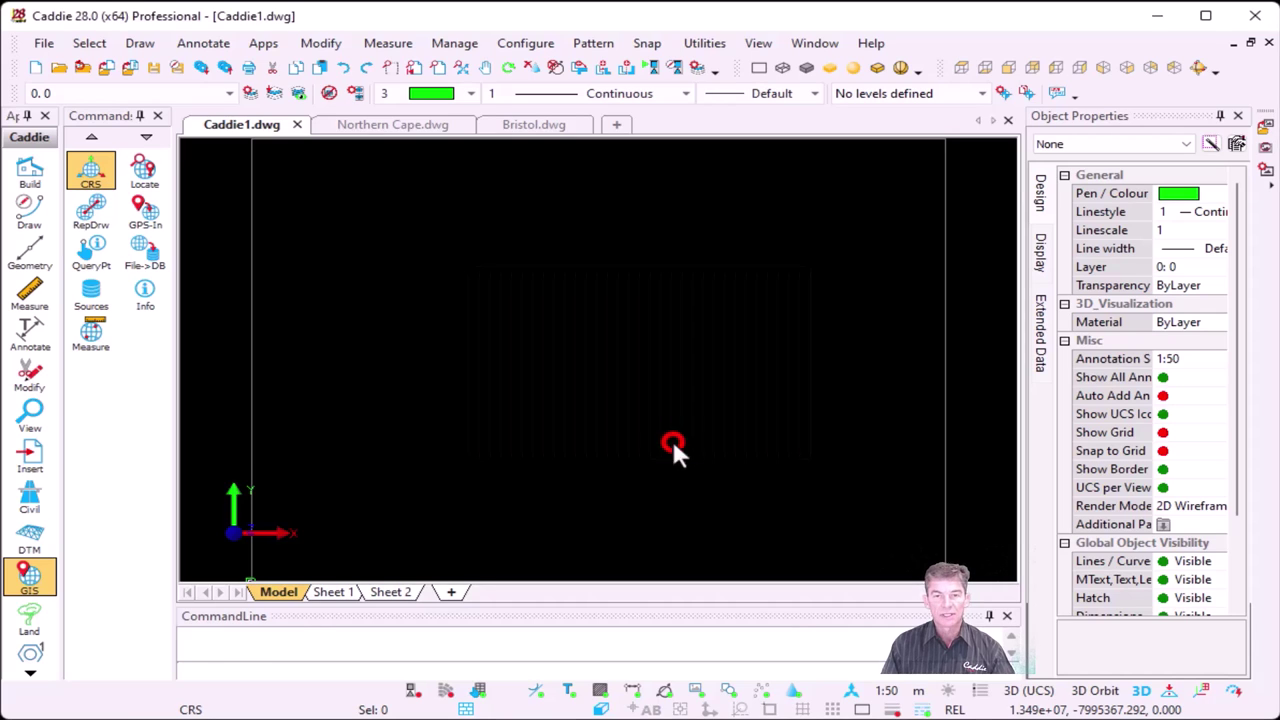
- Refresh the Tshwane Image source from the Data Sources list
click(91, 298)
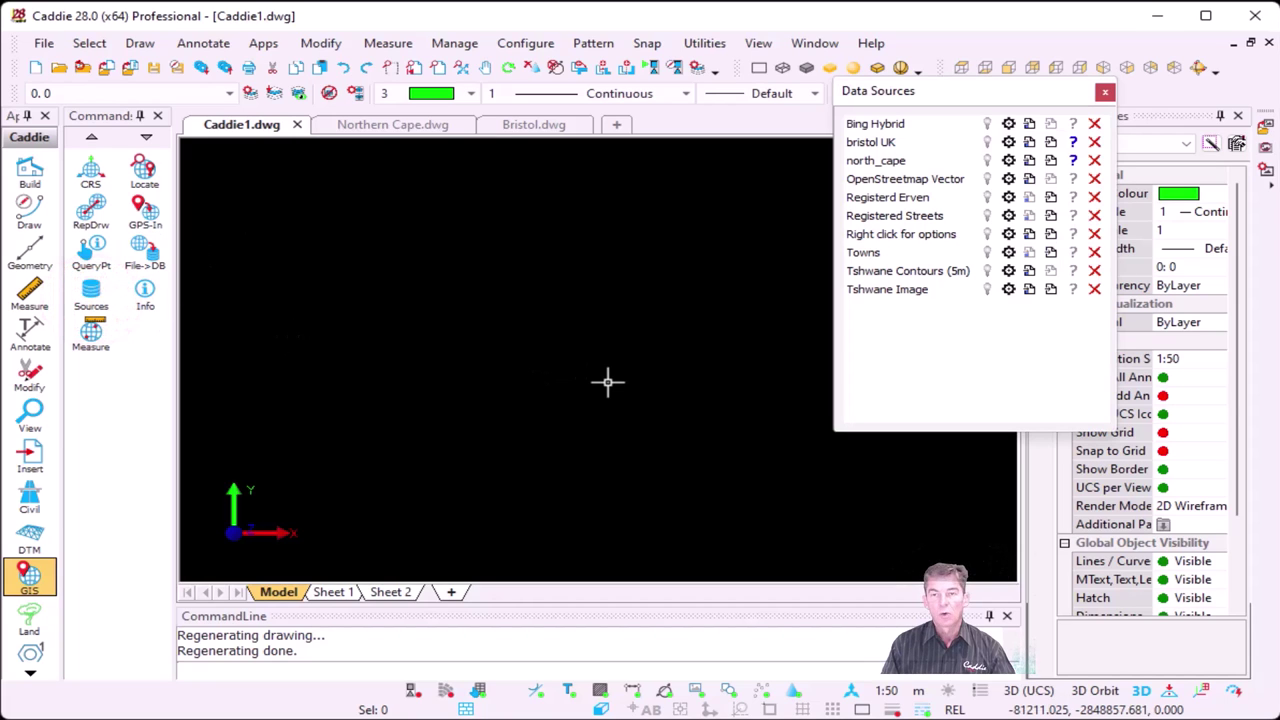
mouse_move(905, 297)
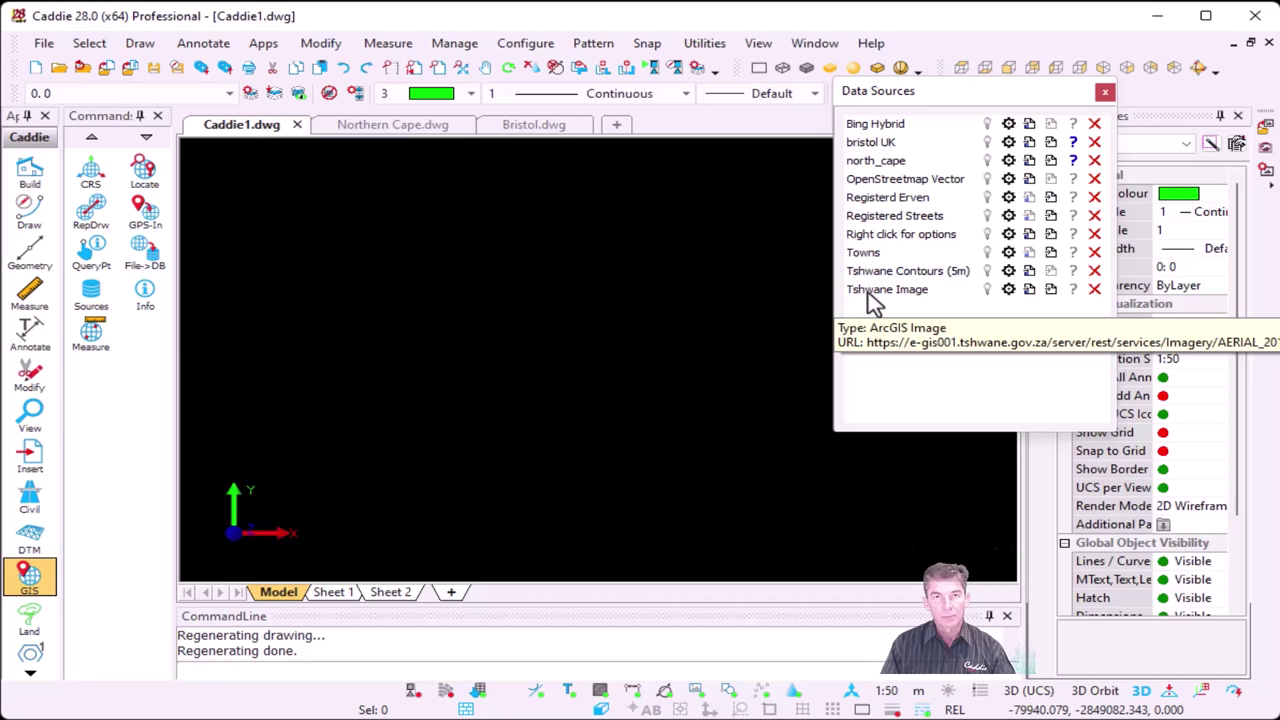
right_click(866, 289)
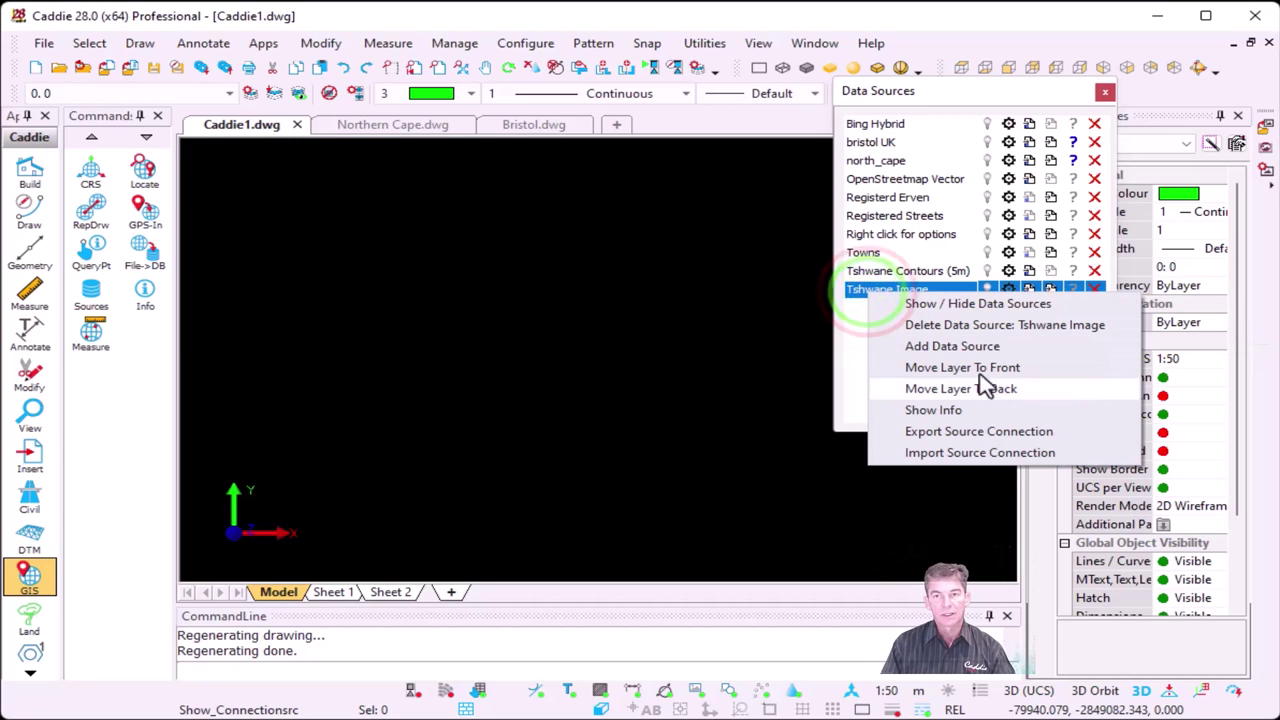
click(972, 348)
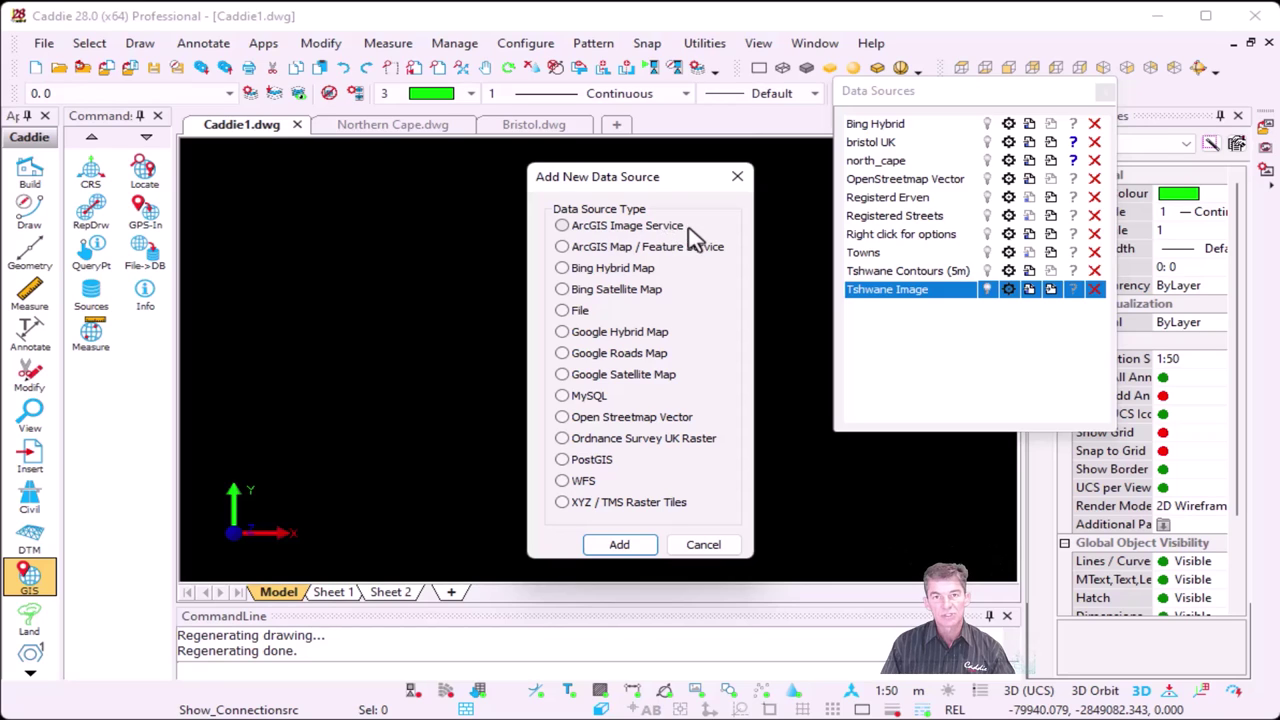
click(722, 547)
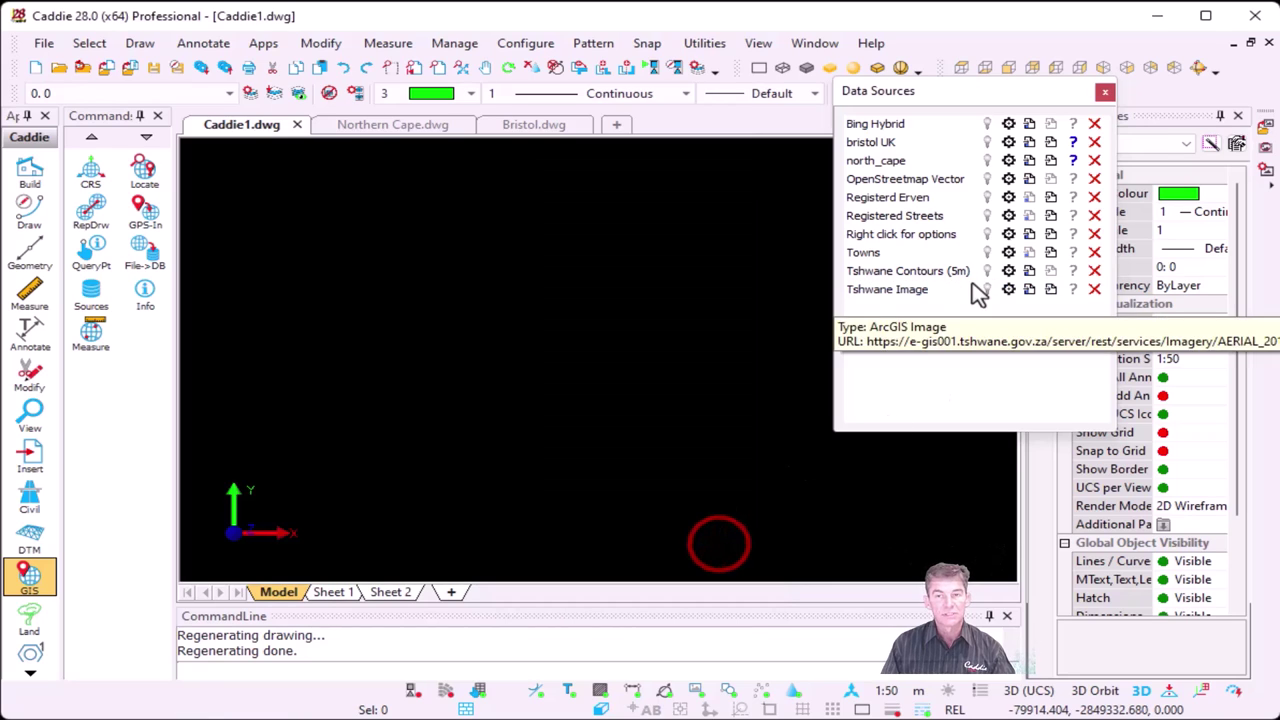
click(1029, 290)
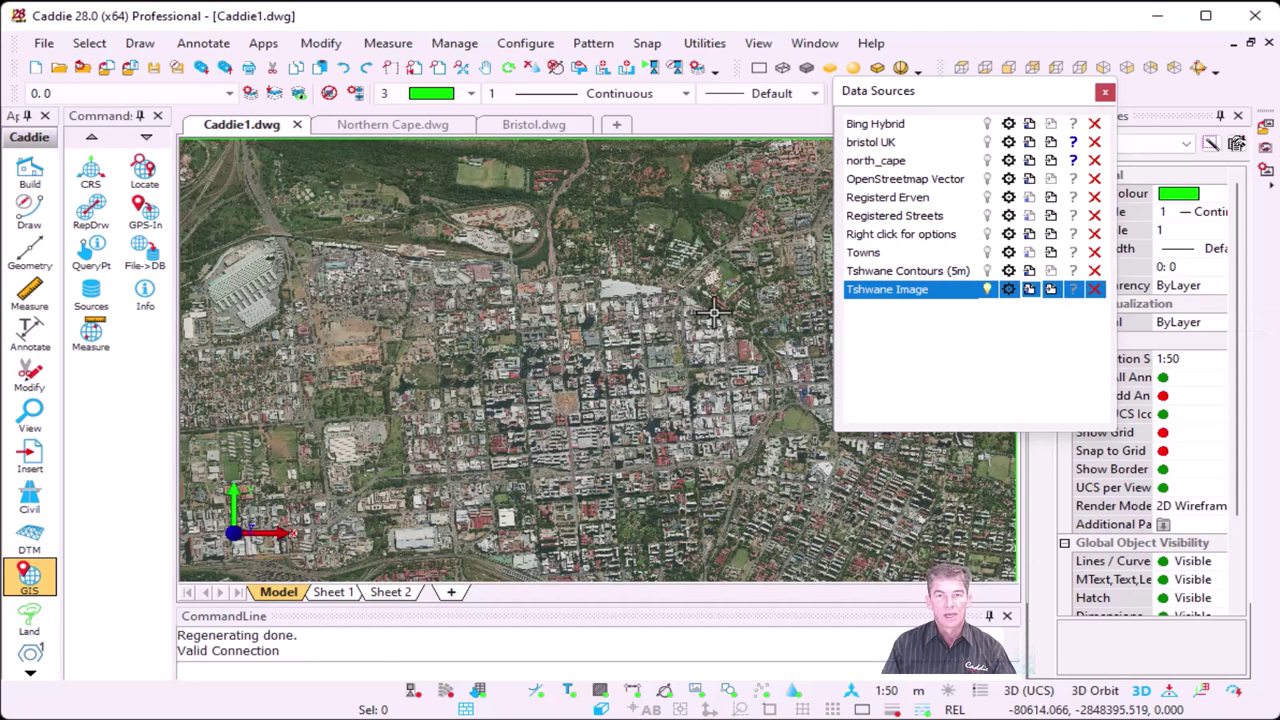
- Zoom into the aerial building and gardens, then reload the Tshwane Image layer
click(724, 322)
key(Escape)
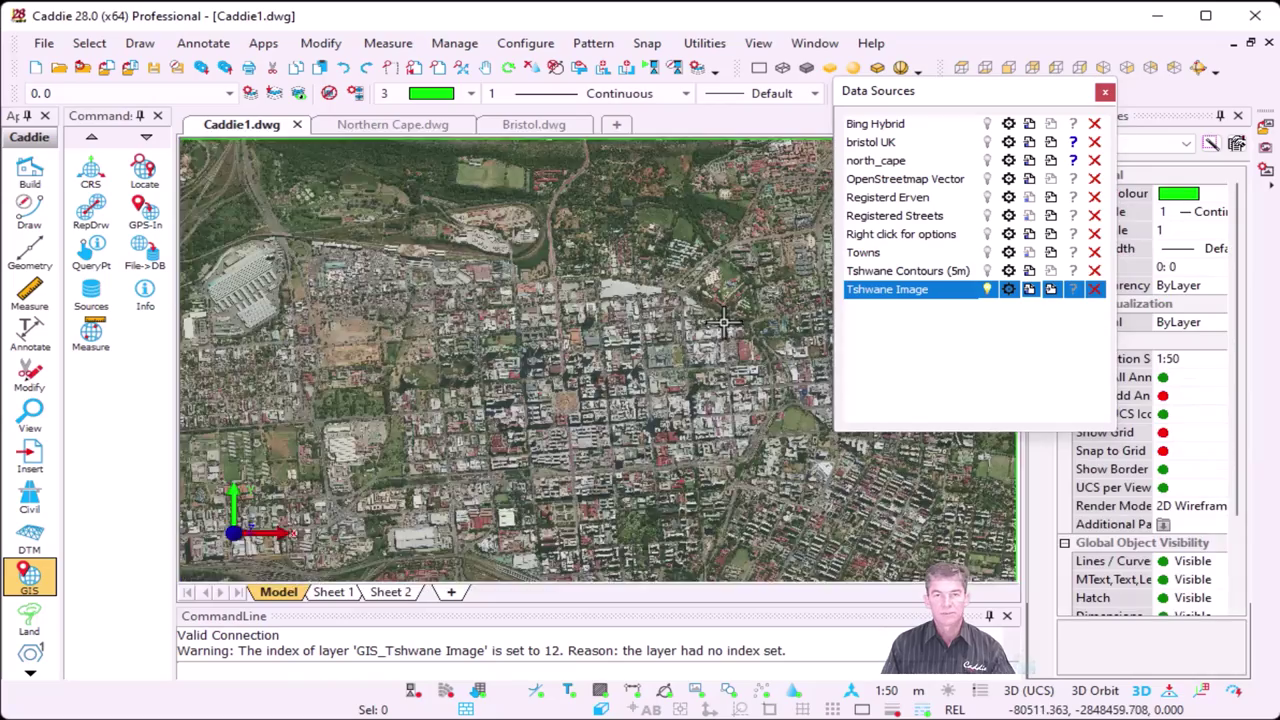
scroll(748, 380, up, 5)
scroll(748, 365, up, 2)
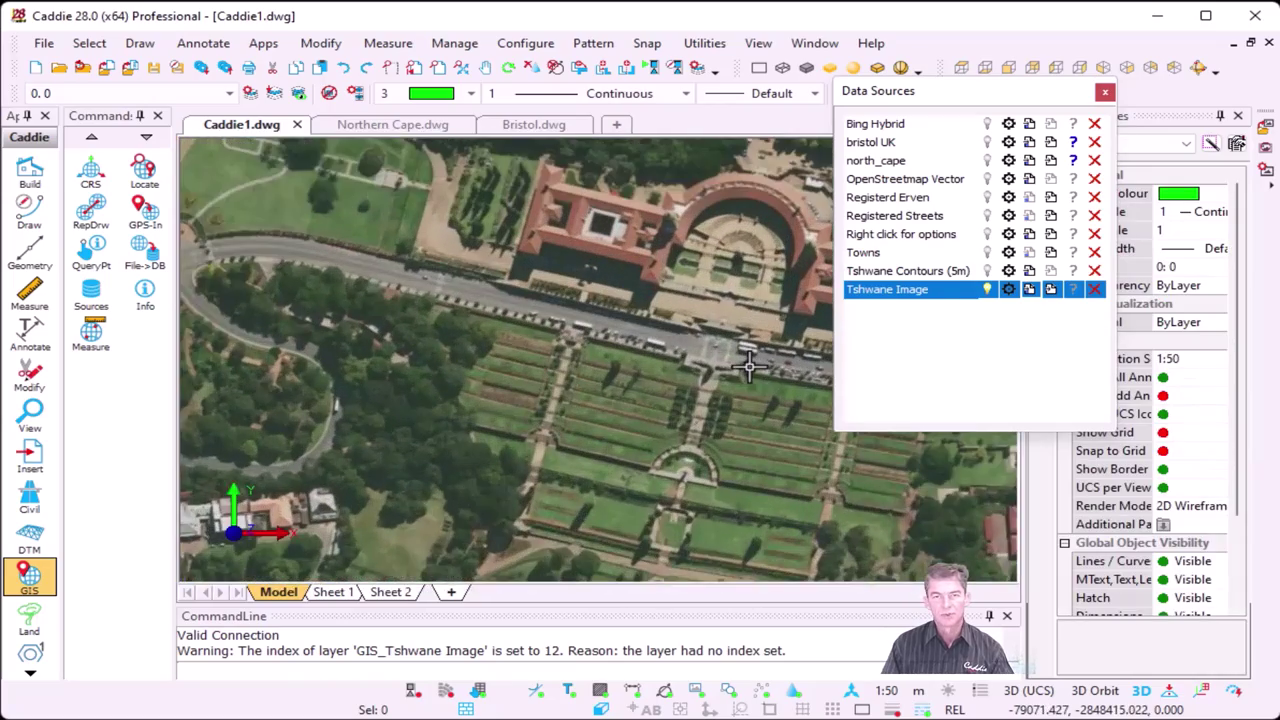
middle_drag(748, 365, 541, 412)
scroll(541, 412, down, 6)
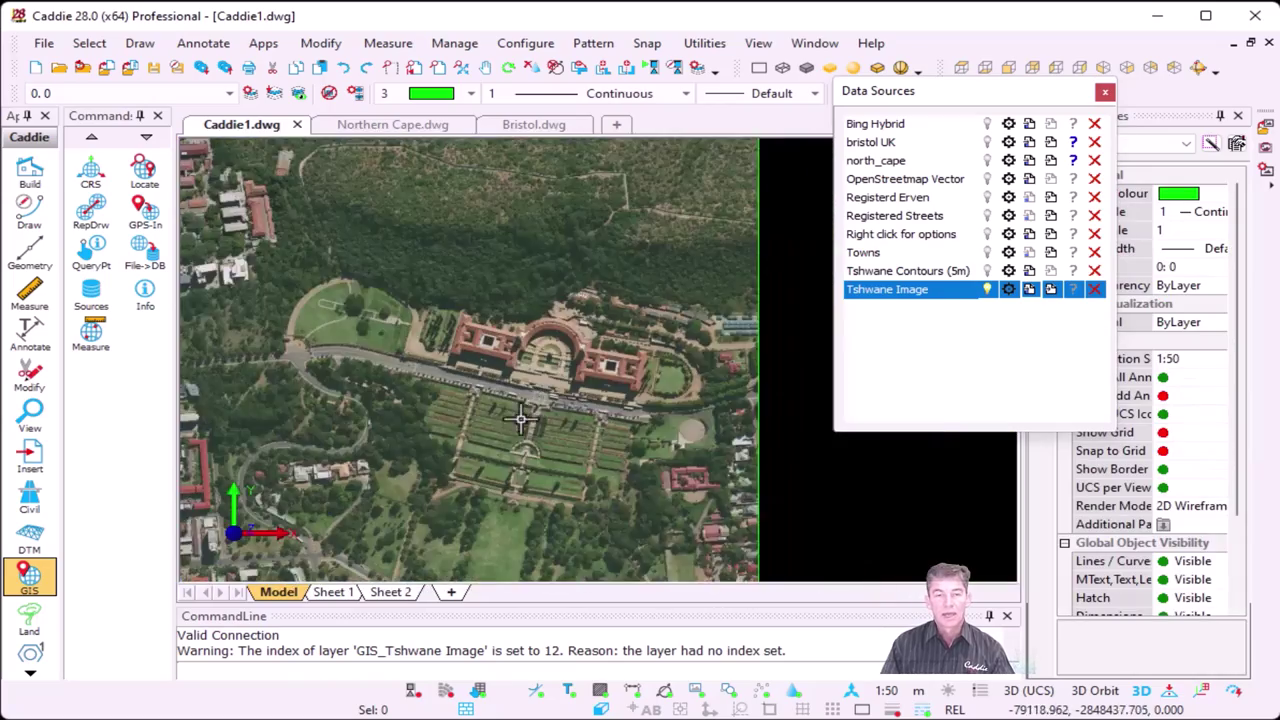
scroll(592, 483, up, 2)
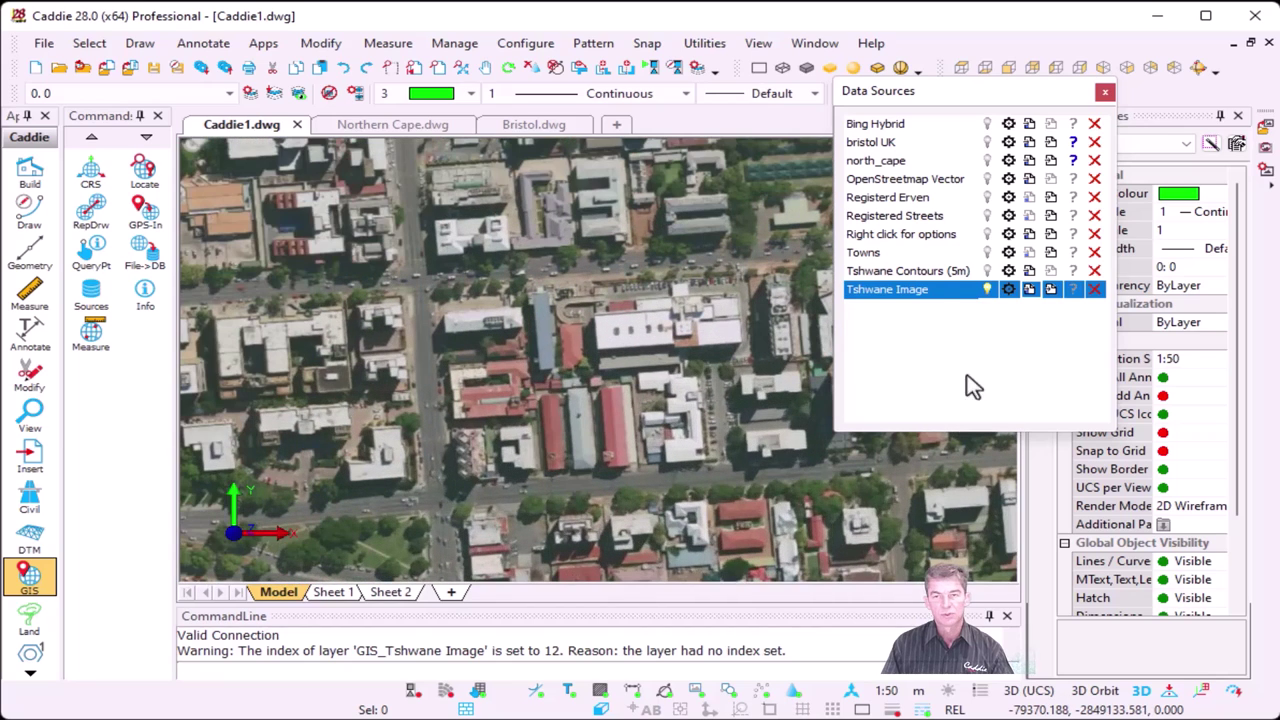
click(1030, 289)
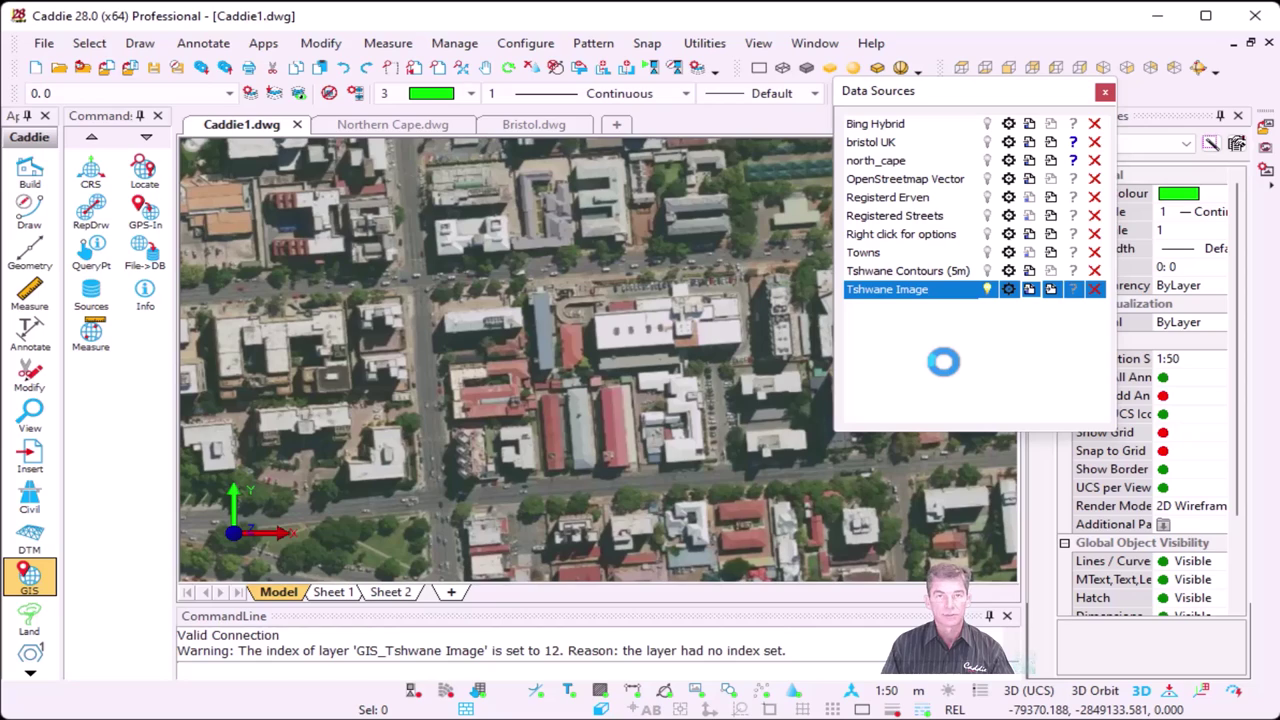
- Switch to the Northern Cape.dwg drawing with its green erf parcels
scroll(601, 297, up, 4)
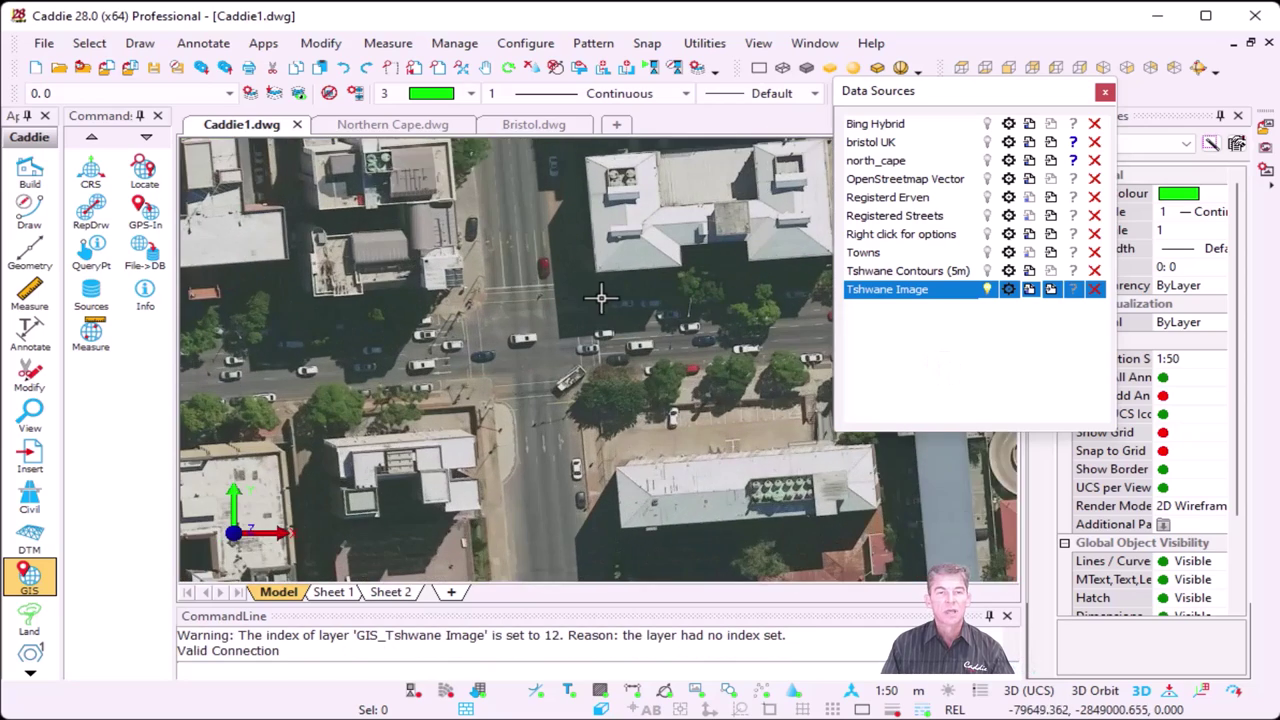
scroll(601, 297, up, 2)
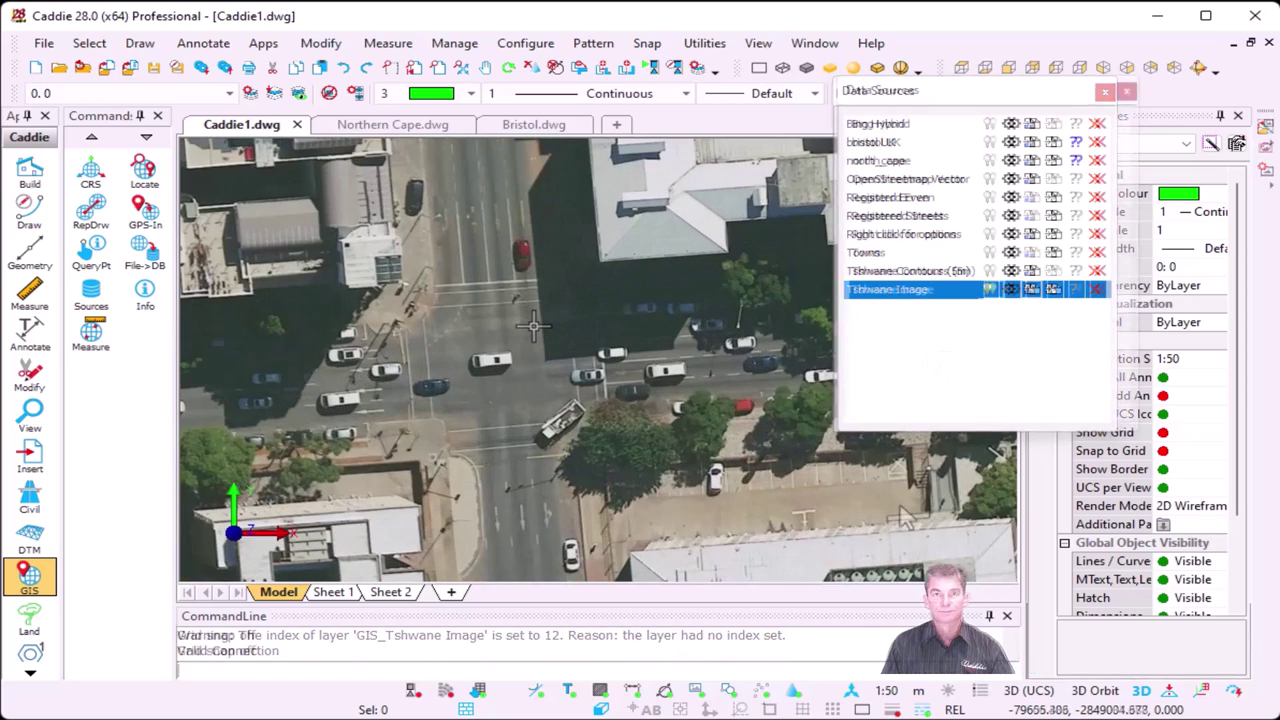
click(429, 125)
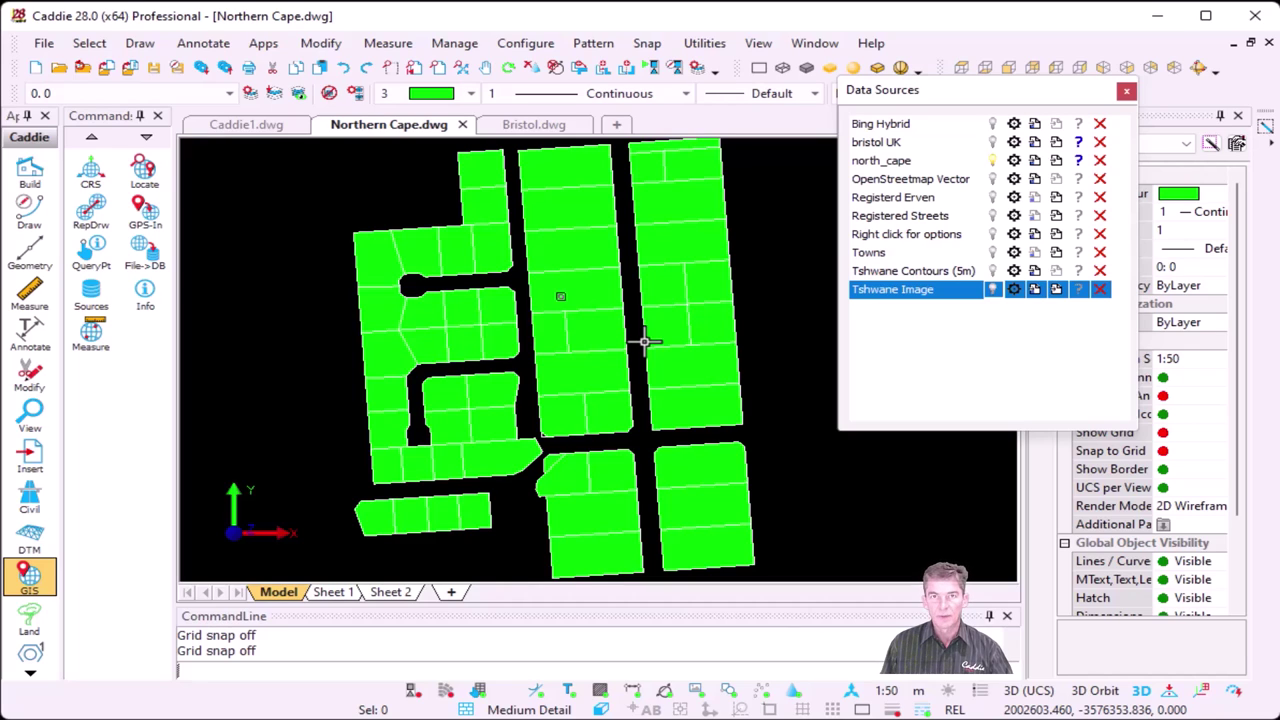
- Query a parcel with the GIS Info tool, showing erf 203 in GARIES with area 2861
click(145, 290)
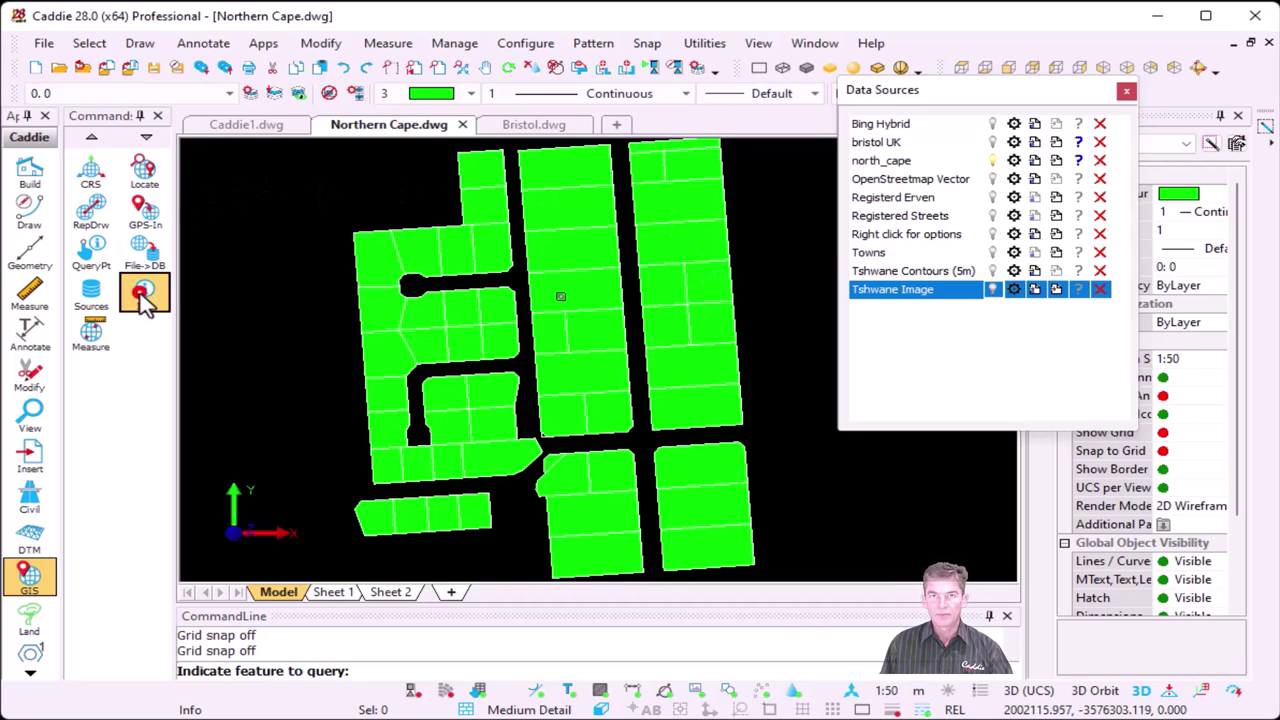
click(580, 295)
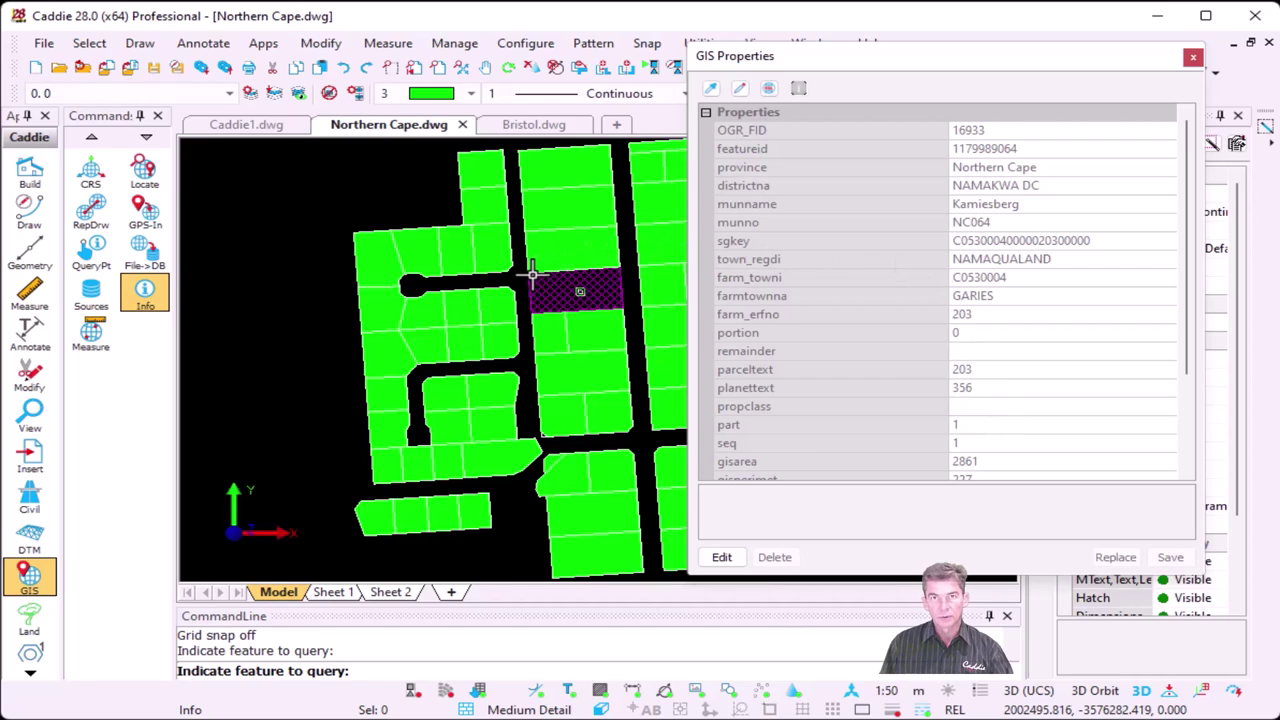
- Write only the farm_erfno value as a label onto one parcel
click(740, 89)
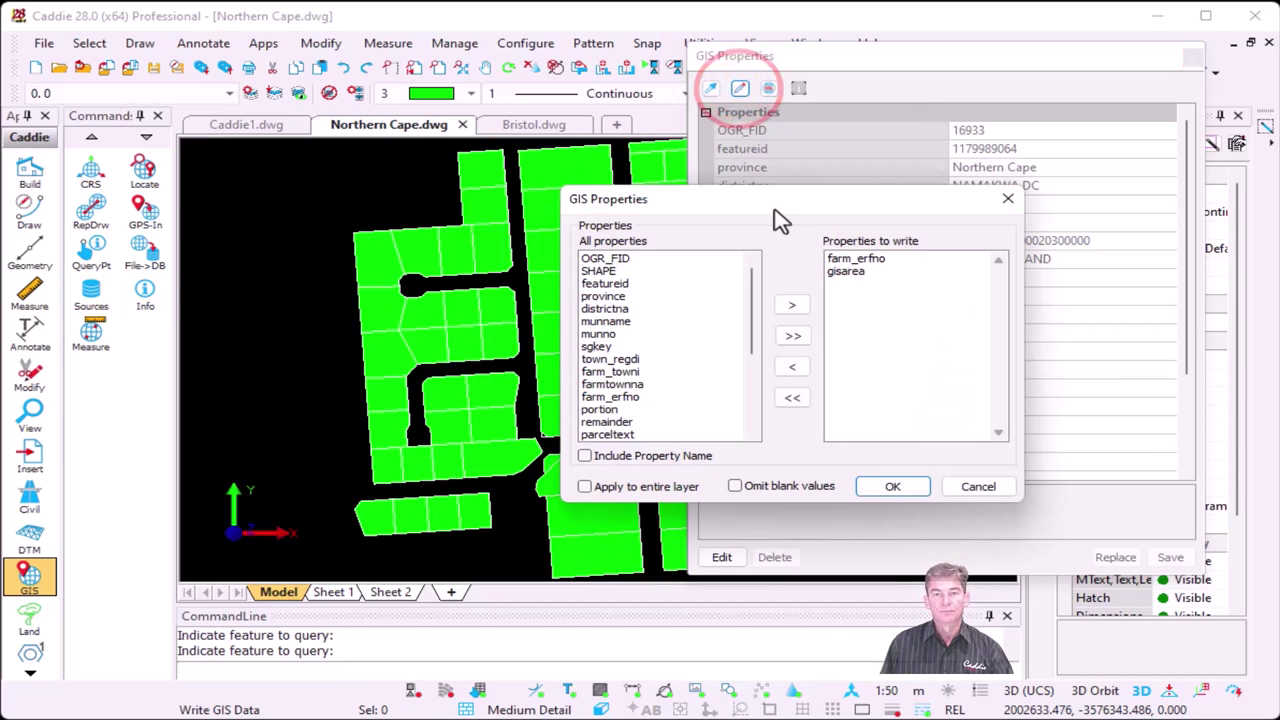
drag(760, 201, 673, 270)
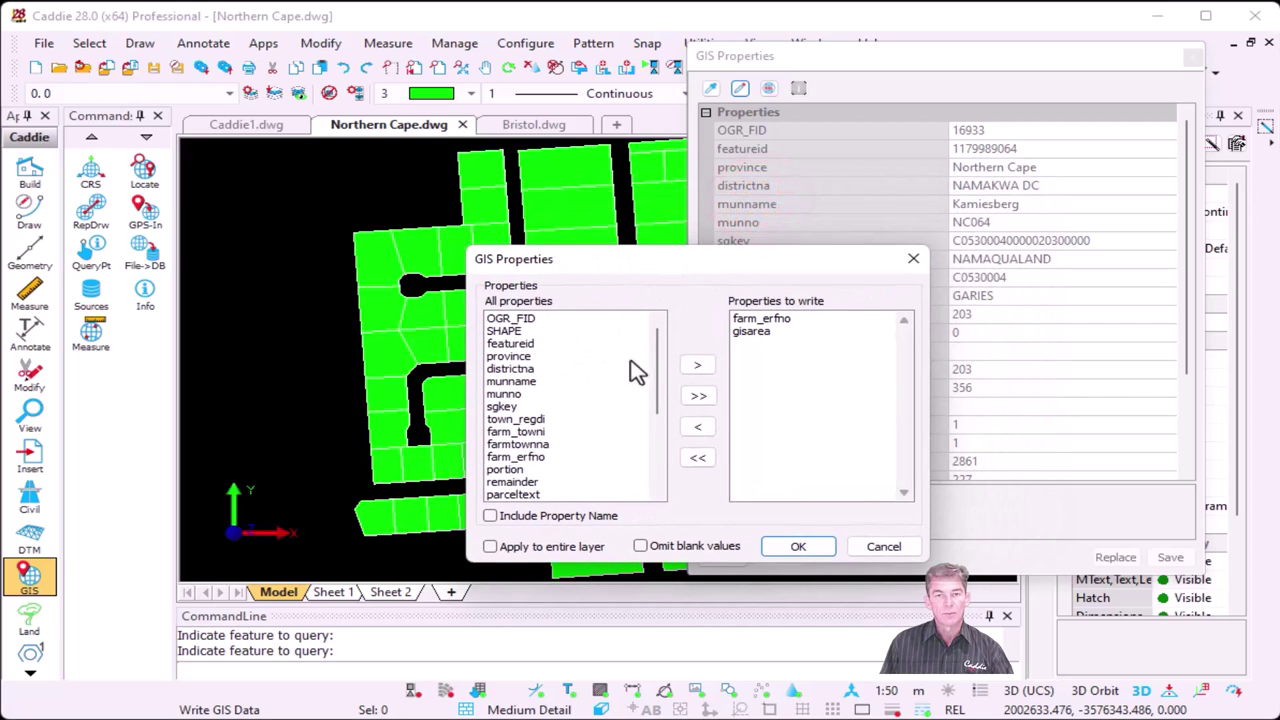
mouse_move(653, 369)
mouse_down()
mouse_move(652, 470)
mouse_move(657, 355)
mouse_up()
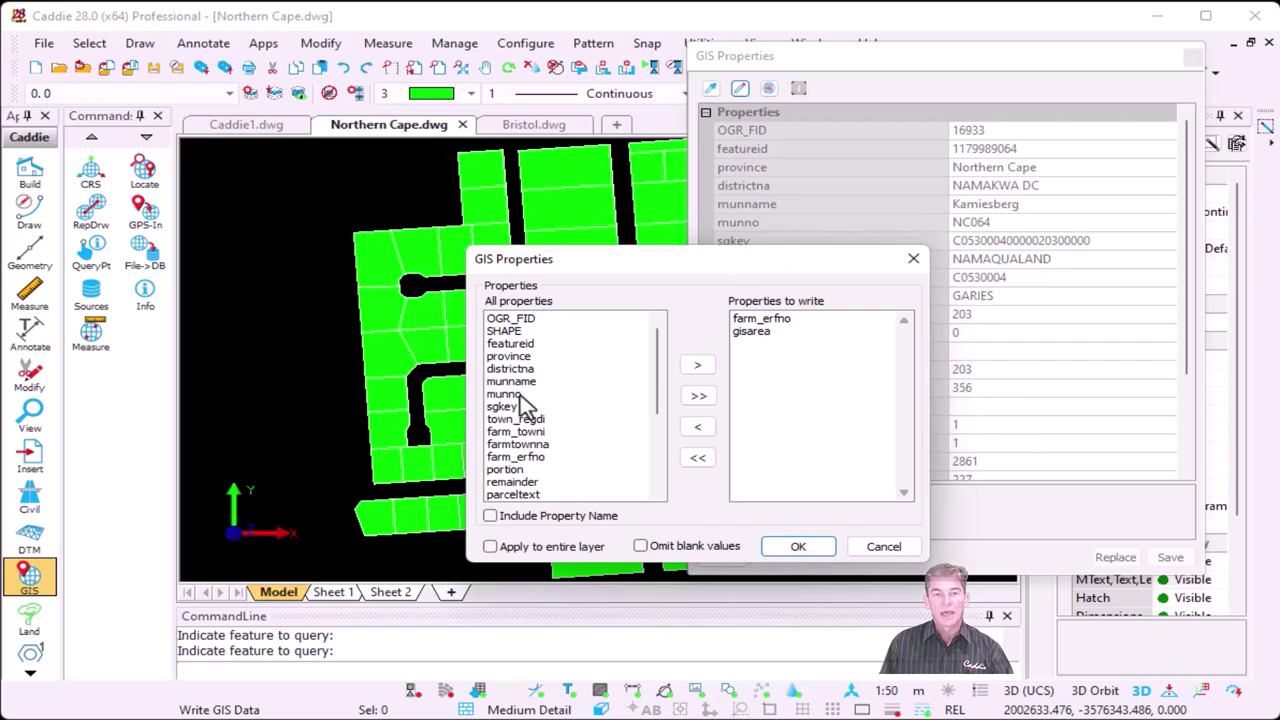
click(755, 332)
click(698, 427)
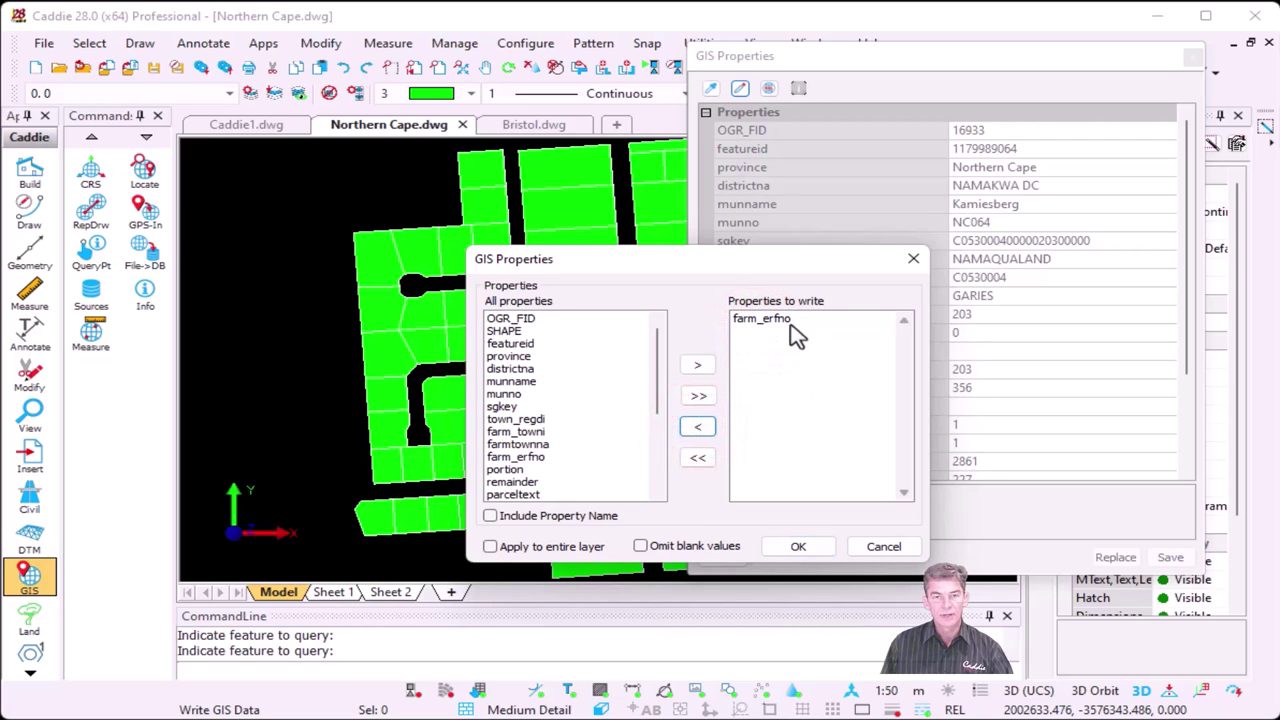
click(798, 547)
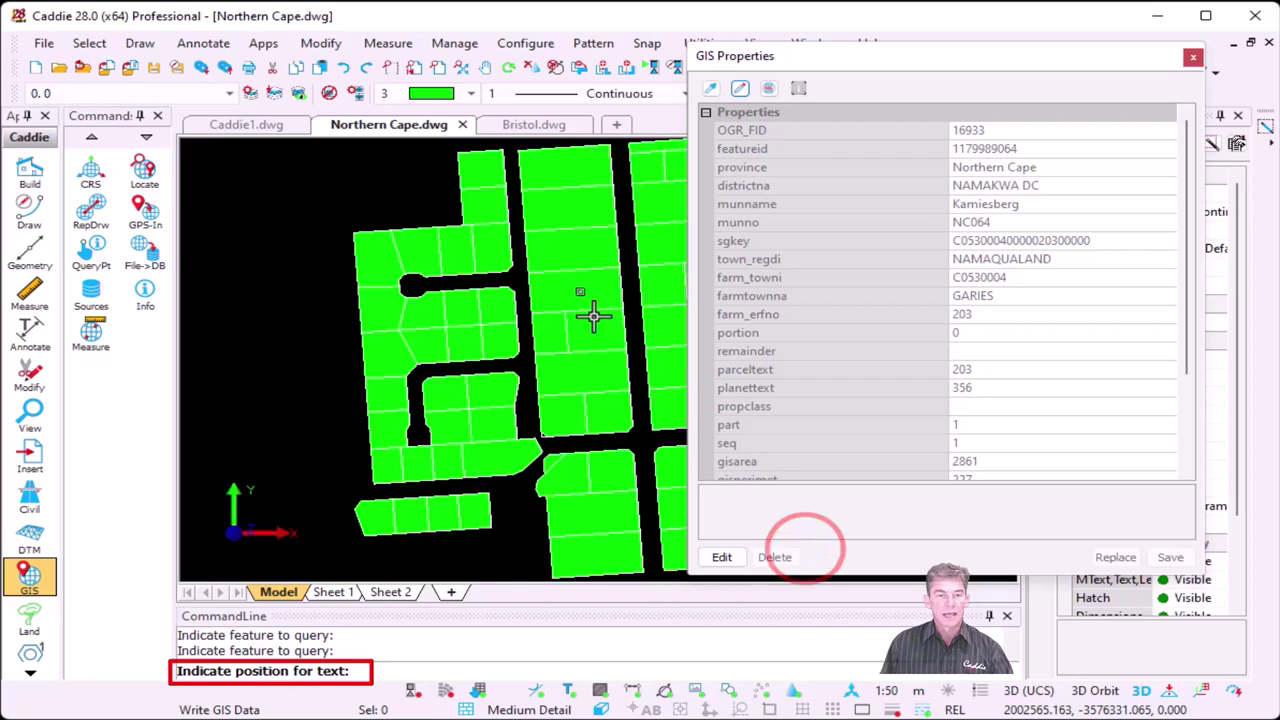
scroll(566, 292, up, 5)
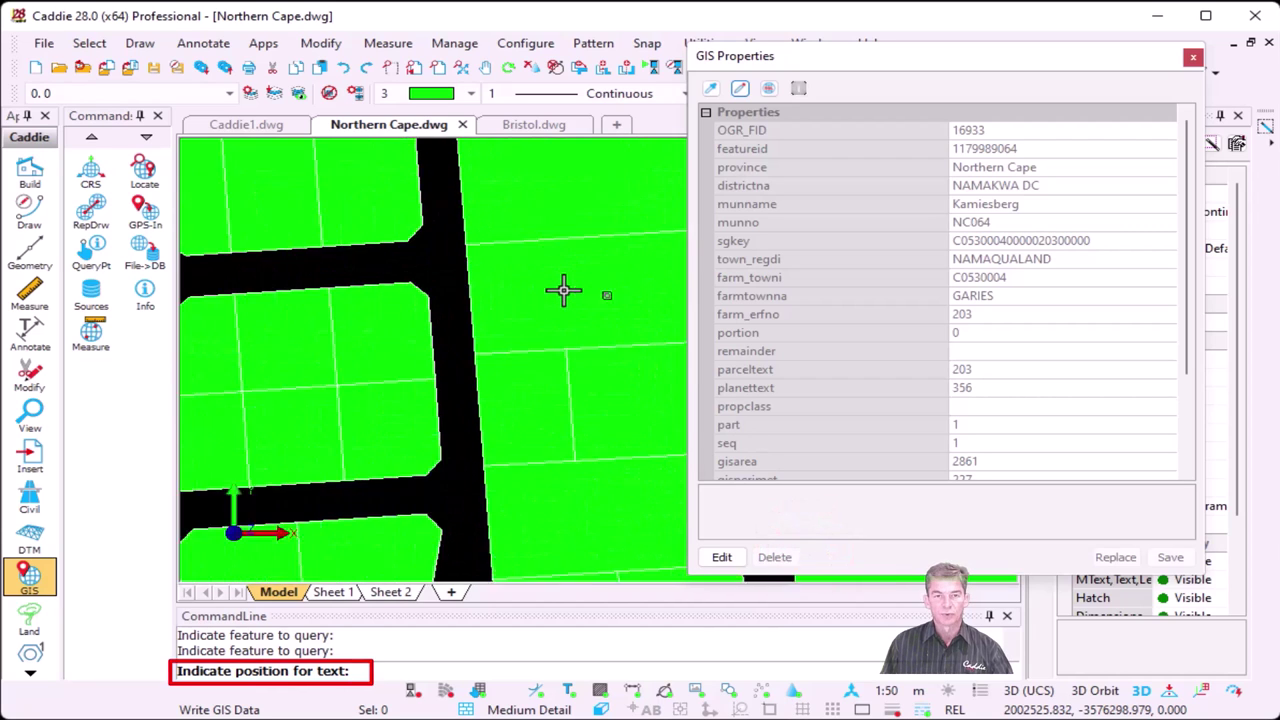
click(480, 247)
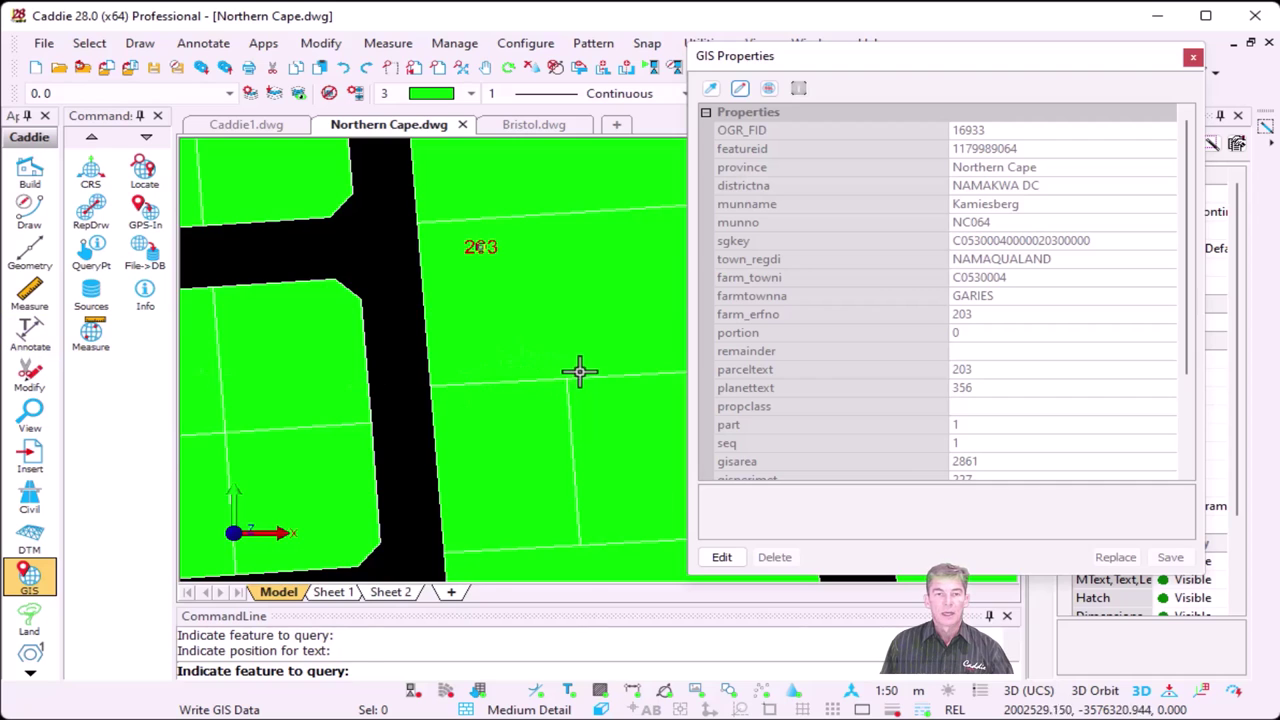
- Label the neighbouring parcel with its erf number 190
middle_drag(580, 371, 426, 337)
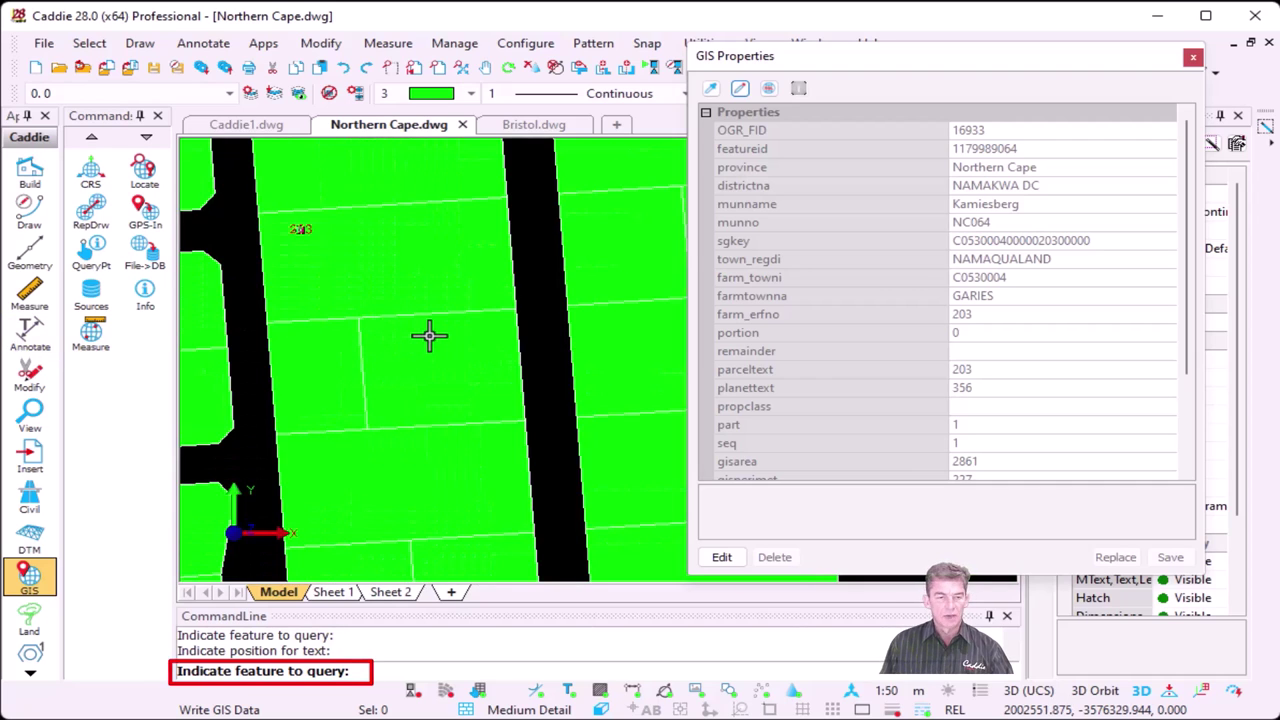
click(472, 337)
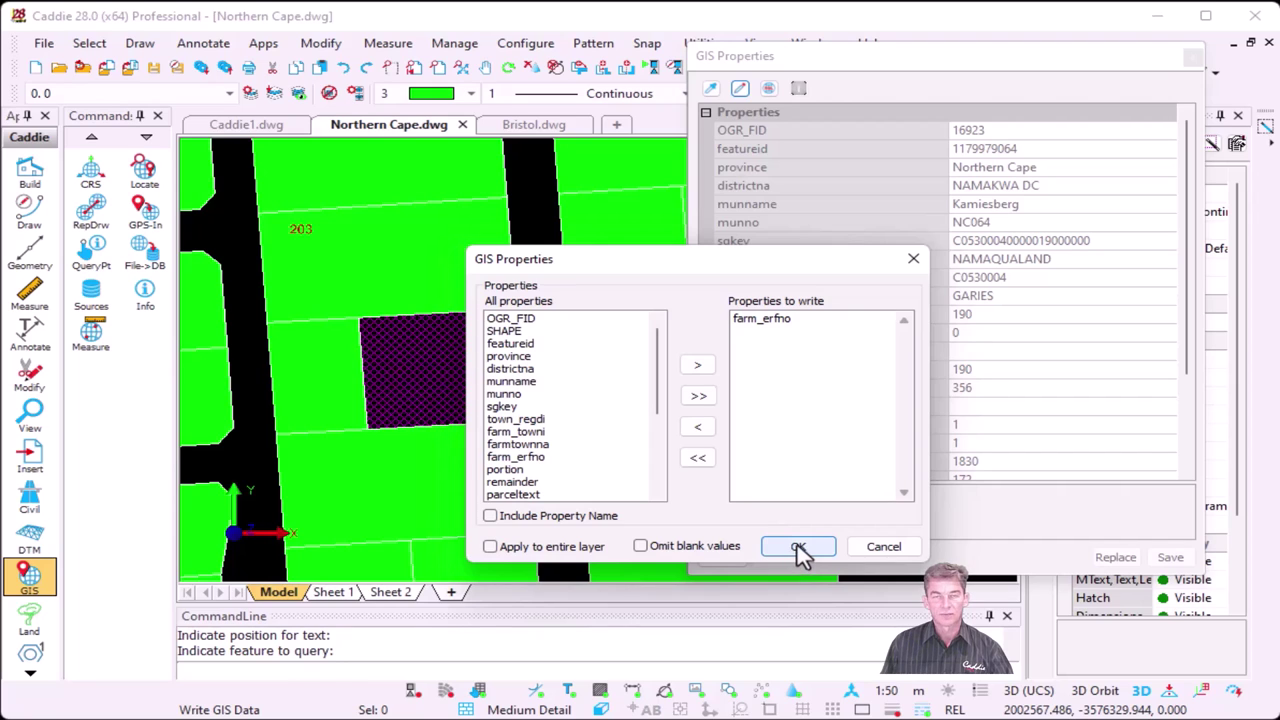
click(798, 547)
click(502, 401)
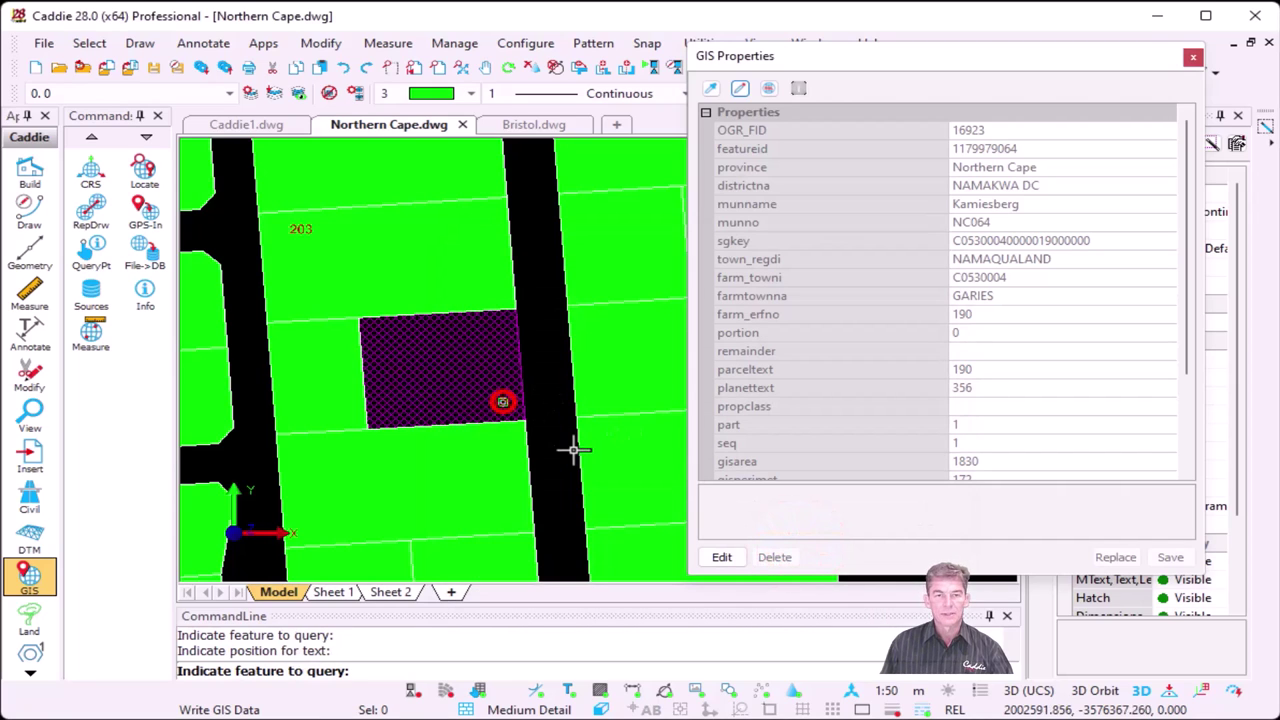
key(Escape)
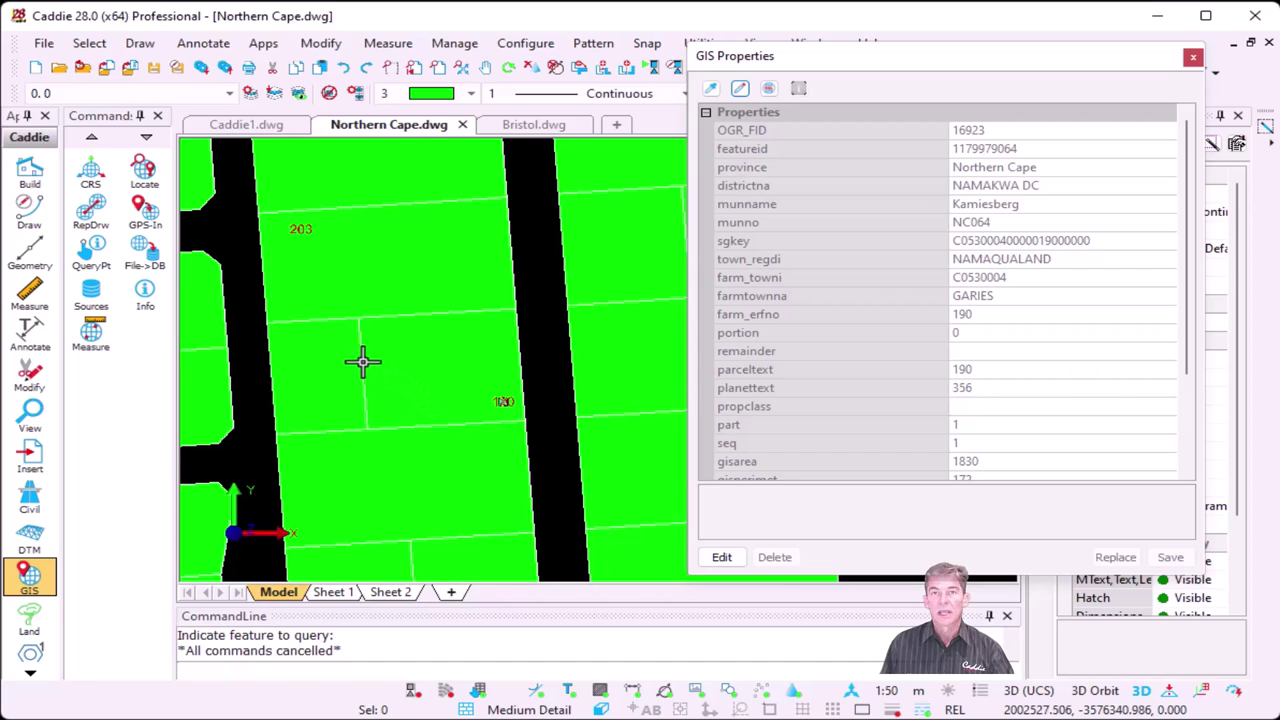
- Write farm_erfno and gisarea labels onto every parcel in the entire layer
mouse_move(362, 362)
middle_down()
mouse_move(431, 346)
mouse_move(481, 354)
middle_up()
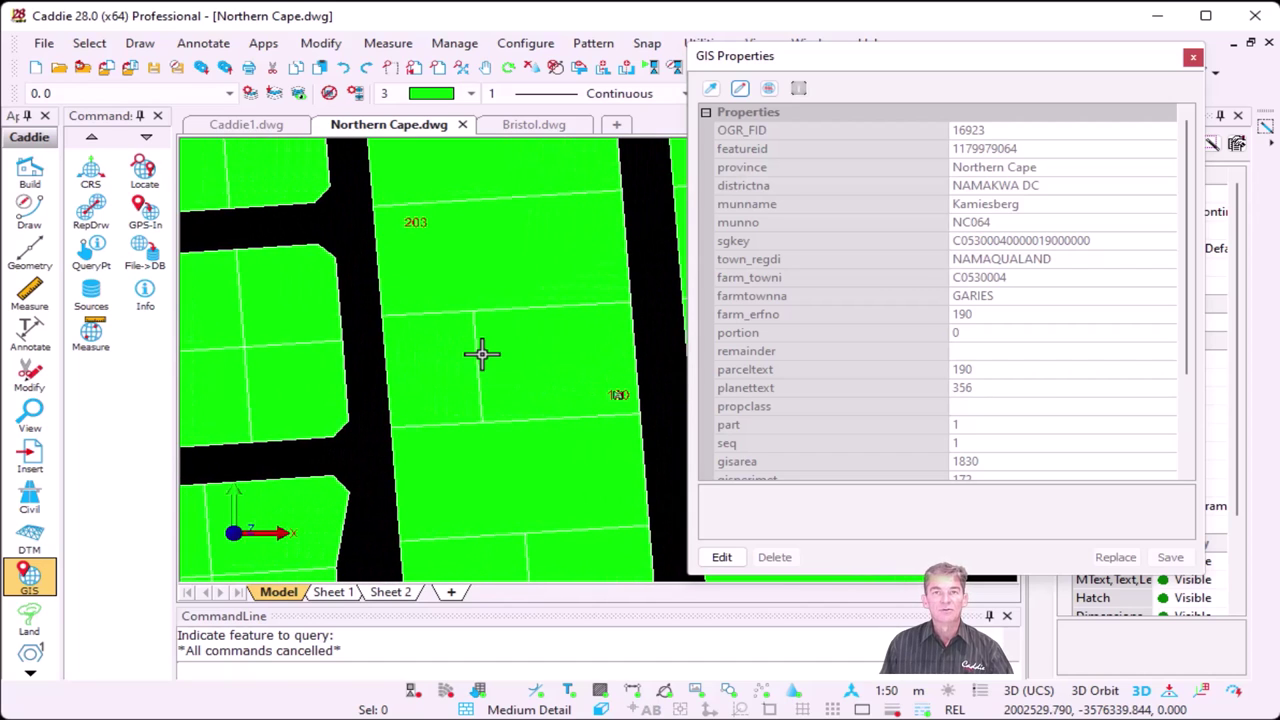
click(745, 88)
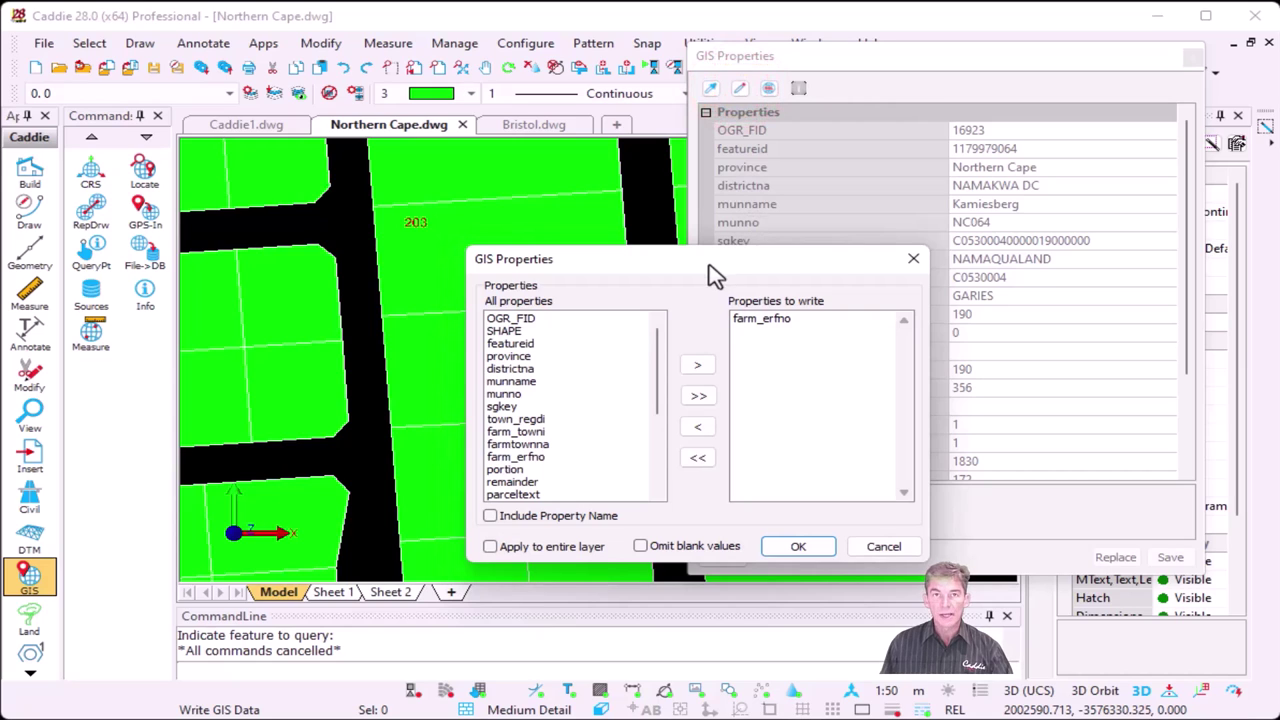
click(517, 545)
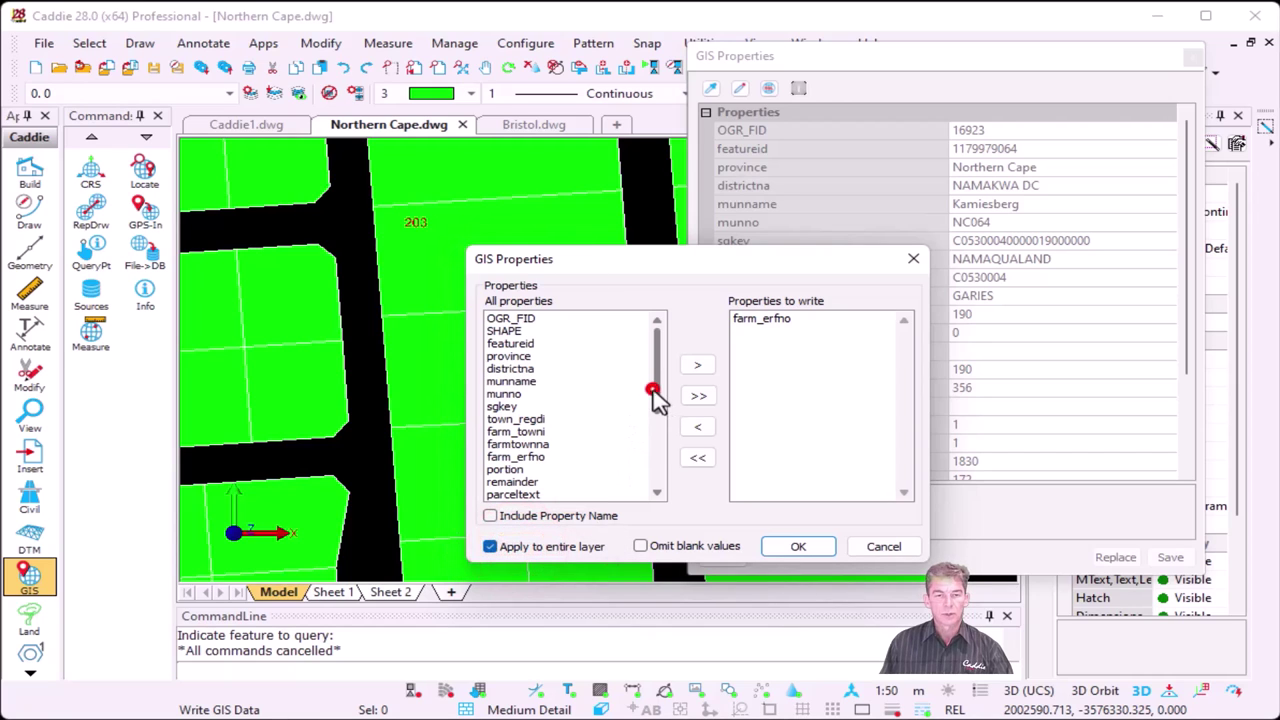
drag(652, 390, 657, 452)
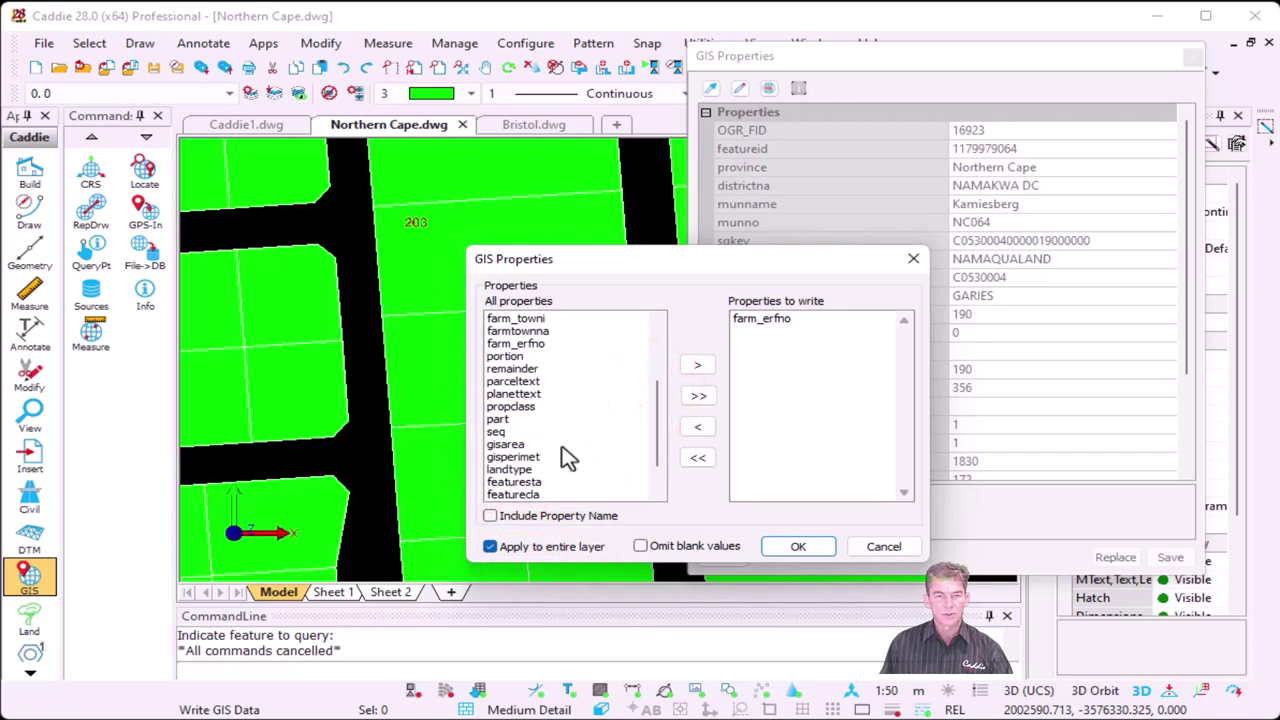
click(530, 446)
click(697, 365)
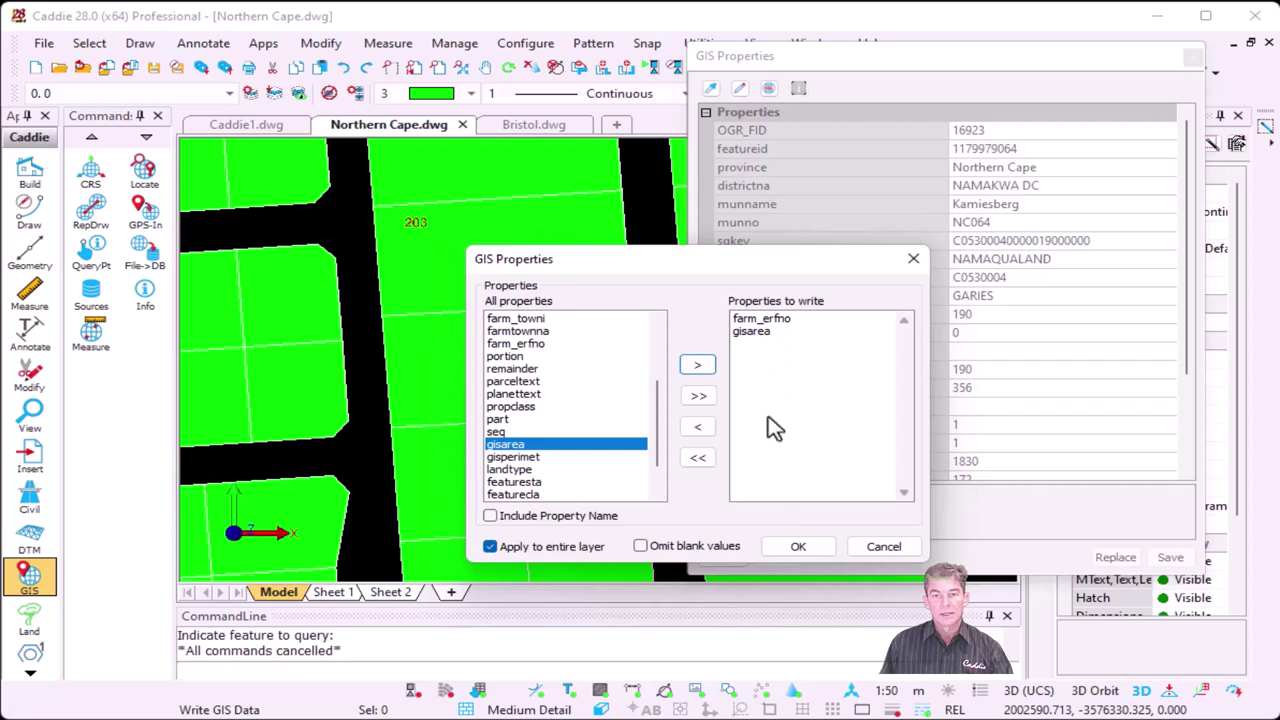
click(798, 546)
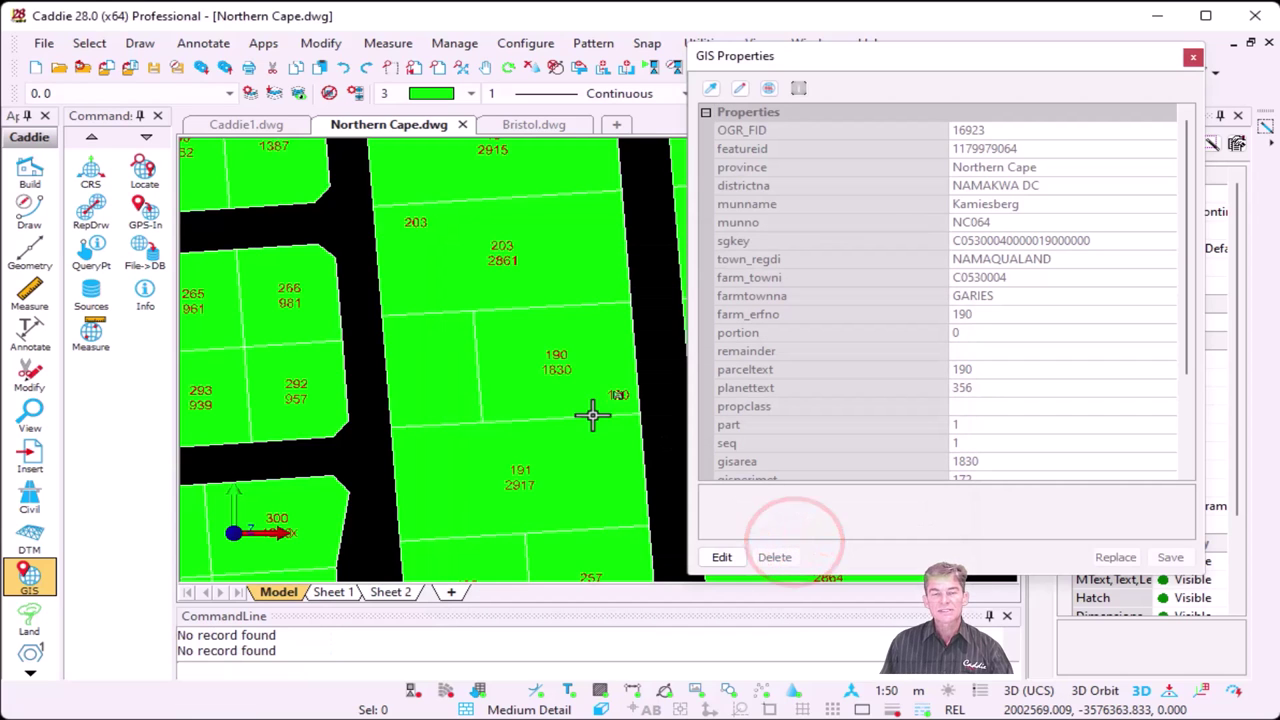
- Inspect the new labels, such as 197 / 2842, on the parcels
scroll(530, 333, down, 6)
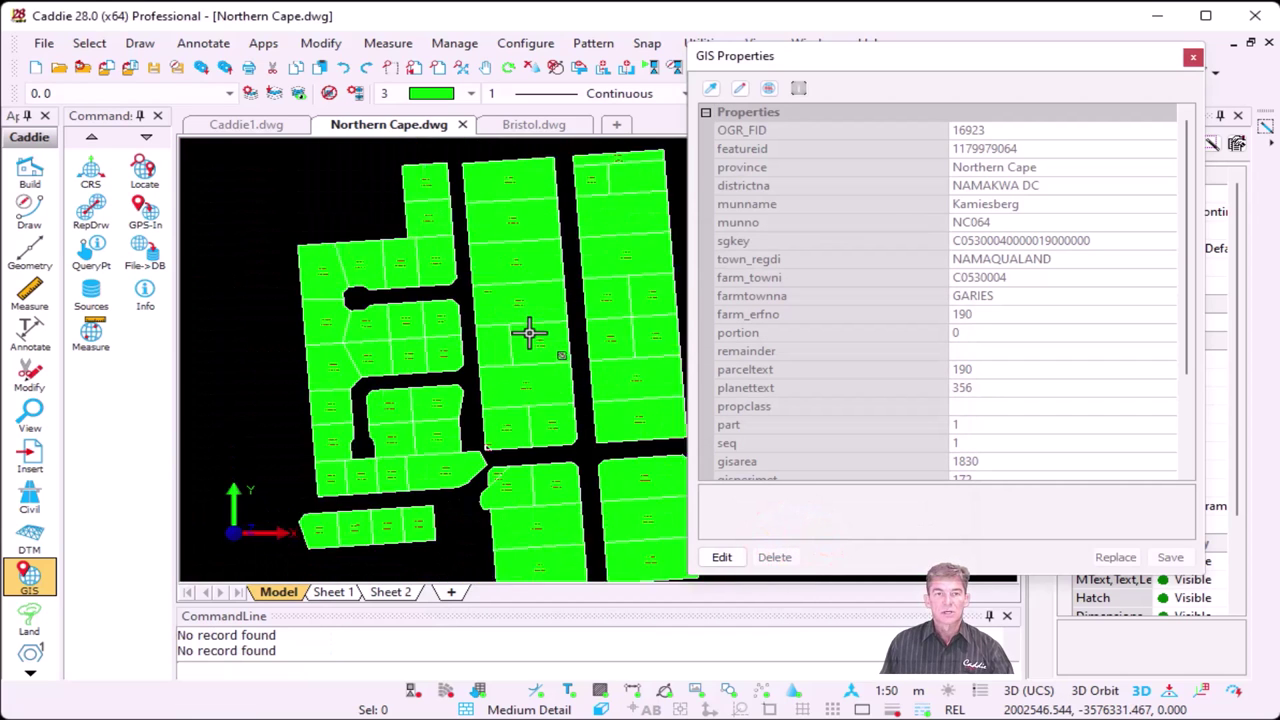
scroll(537, 362, up, 10)
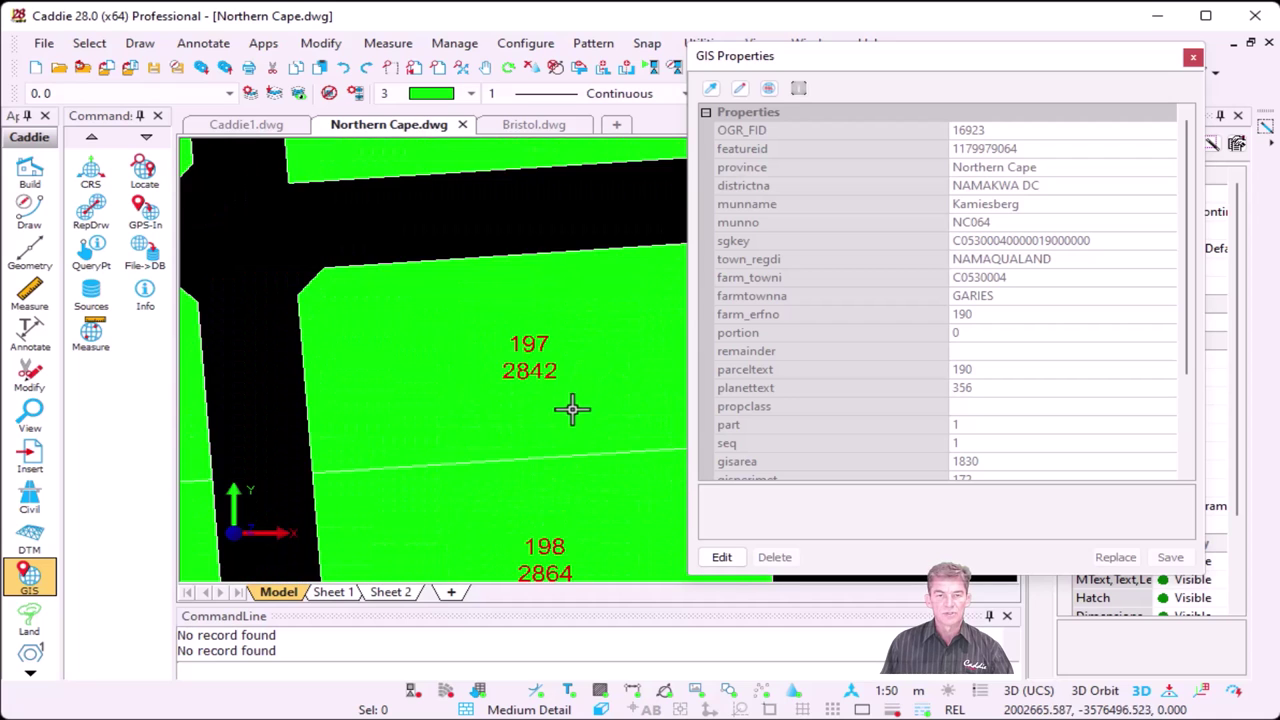
middle_drag(571, 409, 534, 300)
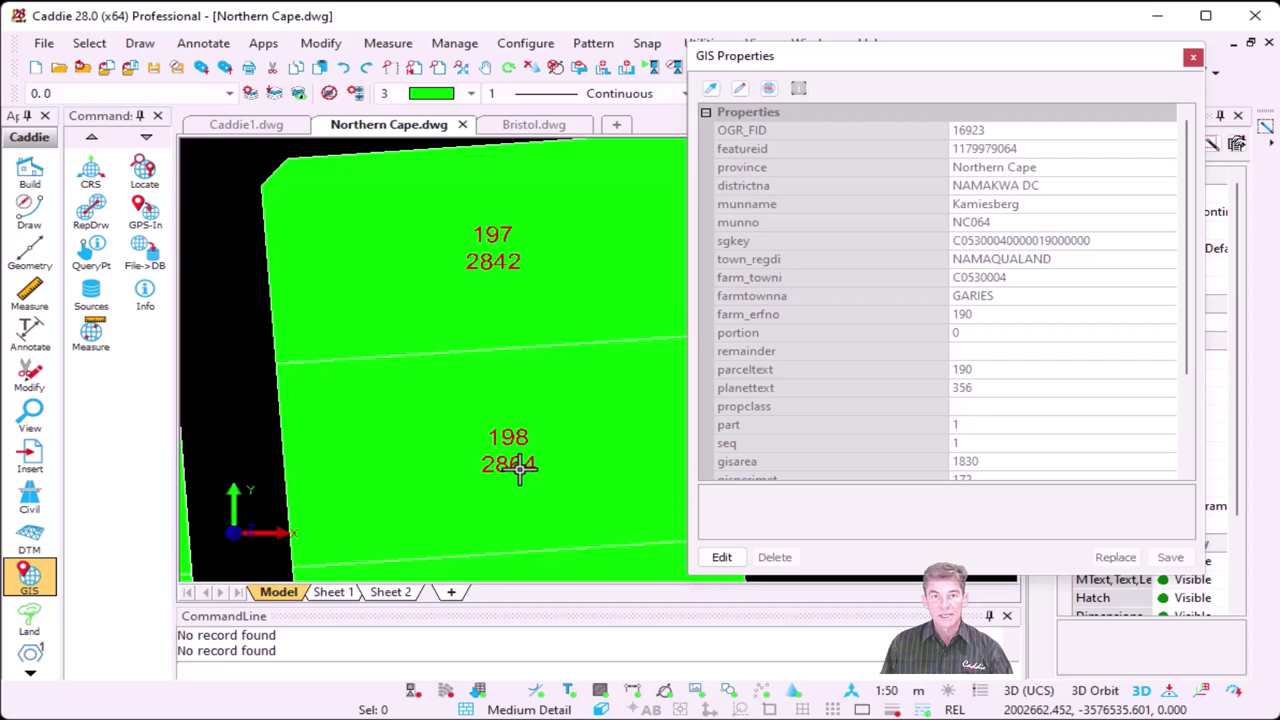
scroll(518, 467, down, 5)
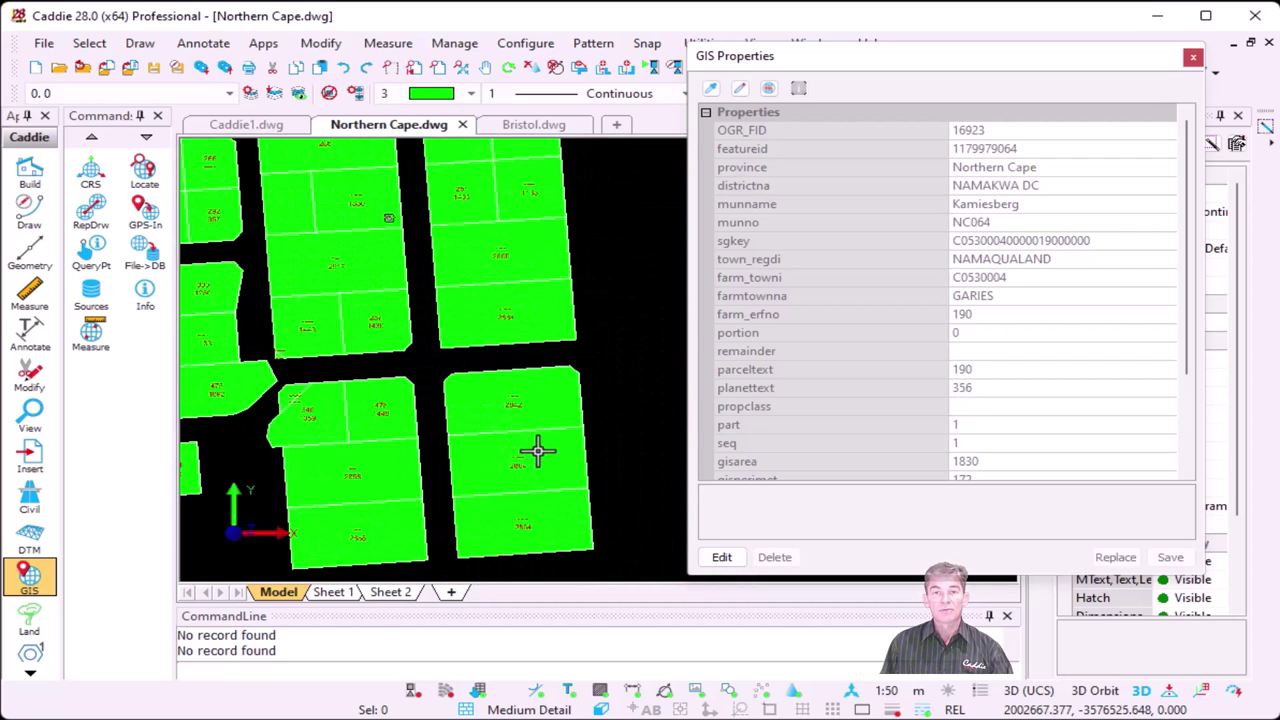
middle_drag(545, 445, 597, 486)
scroll(790, 385, down, 3)
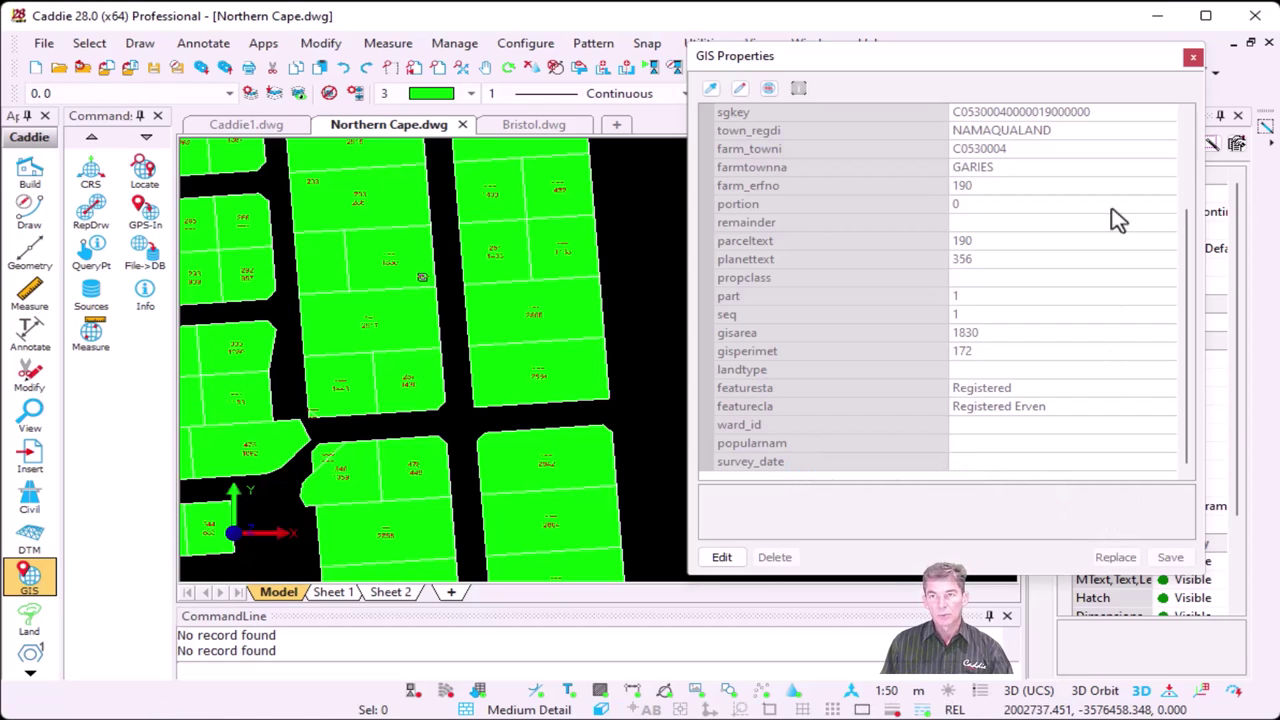
- Open the field definitions of the north_cape spatial table via Manage
click(1193, 58)
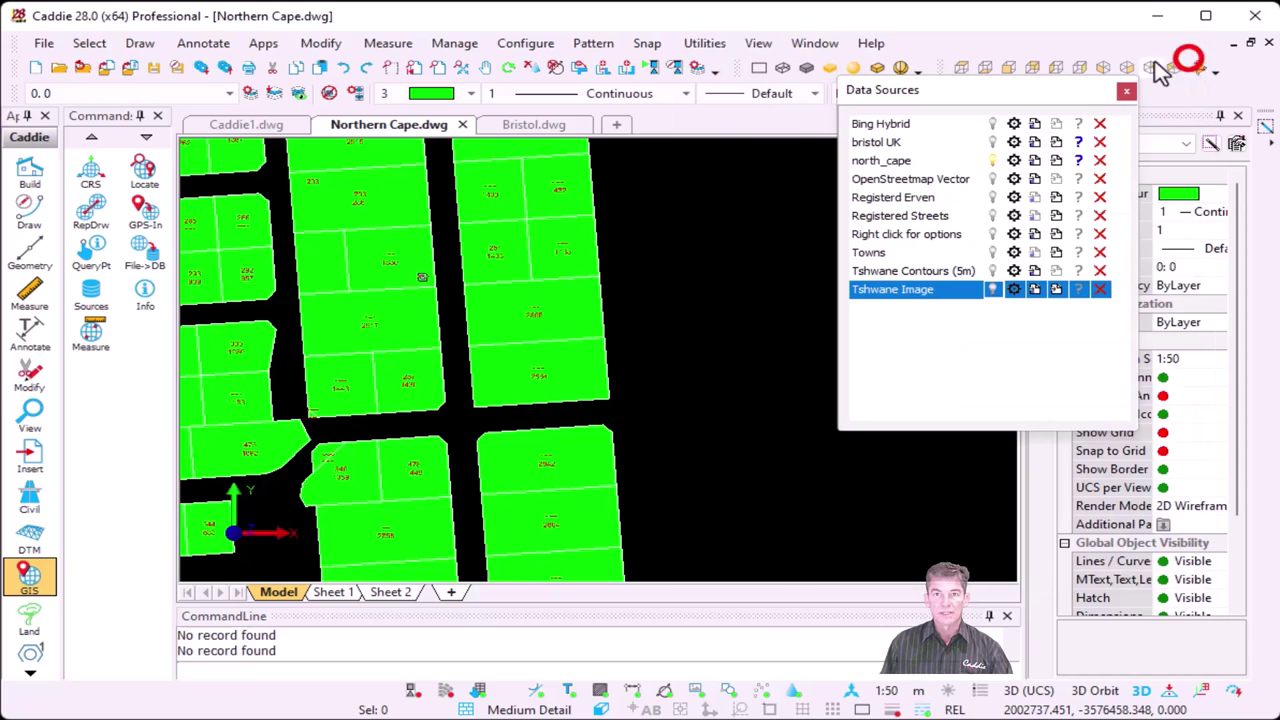
click(900, 160)
right_click(900, 160)
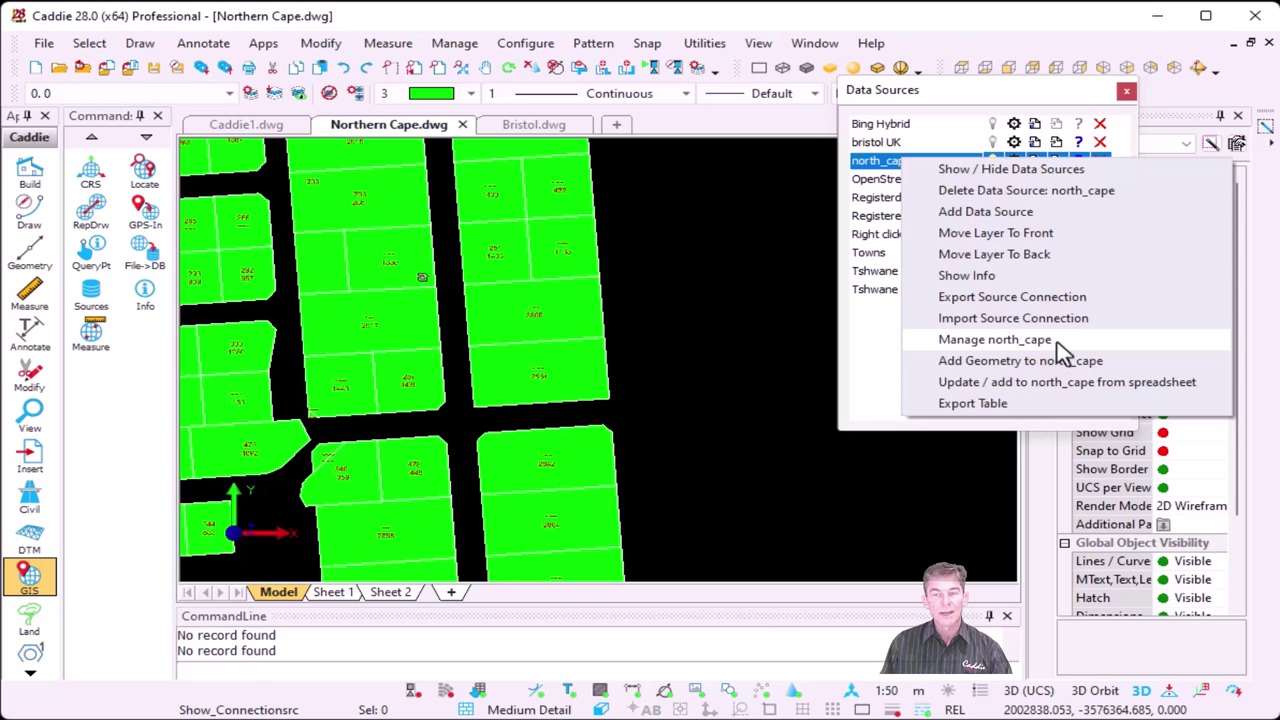
click(1000, 340)
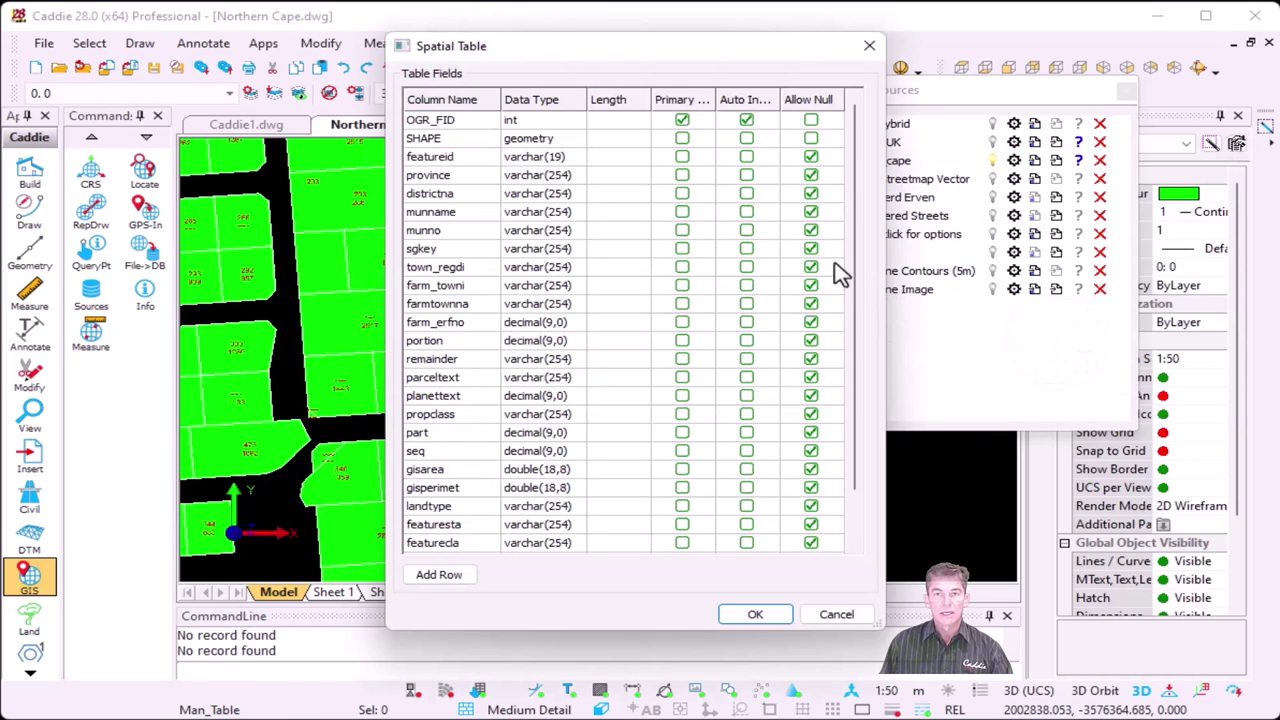
drag(860, 283, 863, 357)
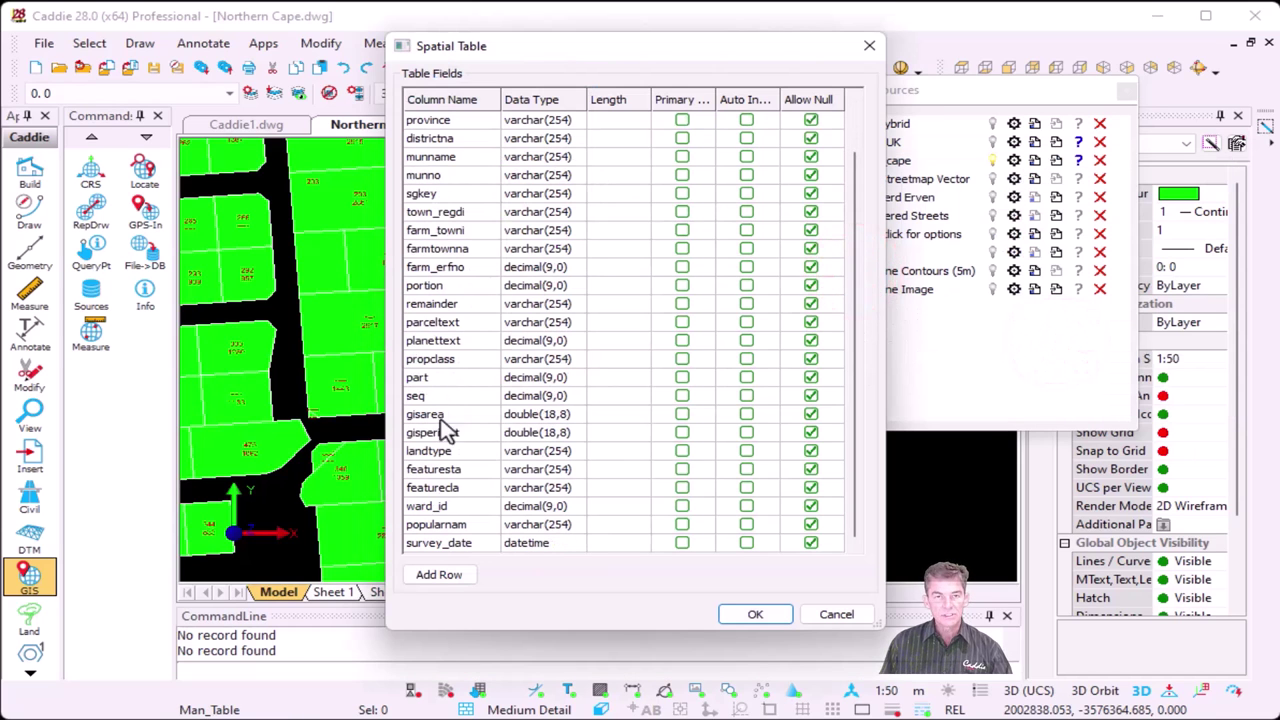
- Add a survey_contractor field of type VARCHAR with length 50 and confirm
click(440, 576)
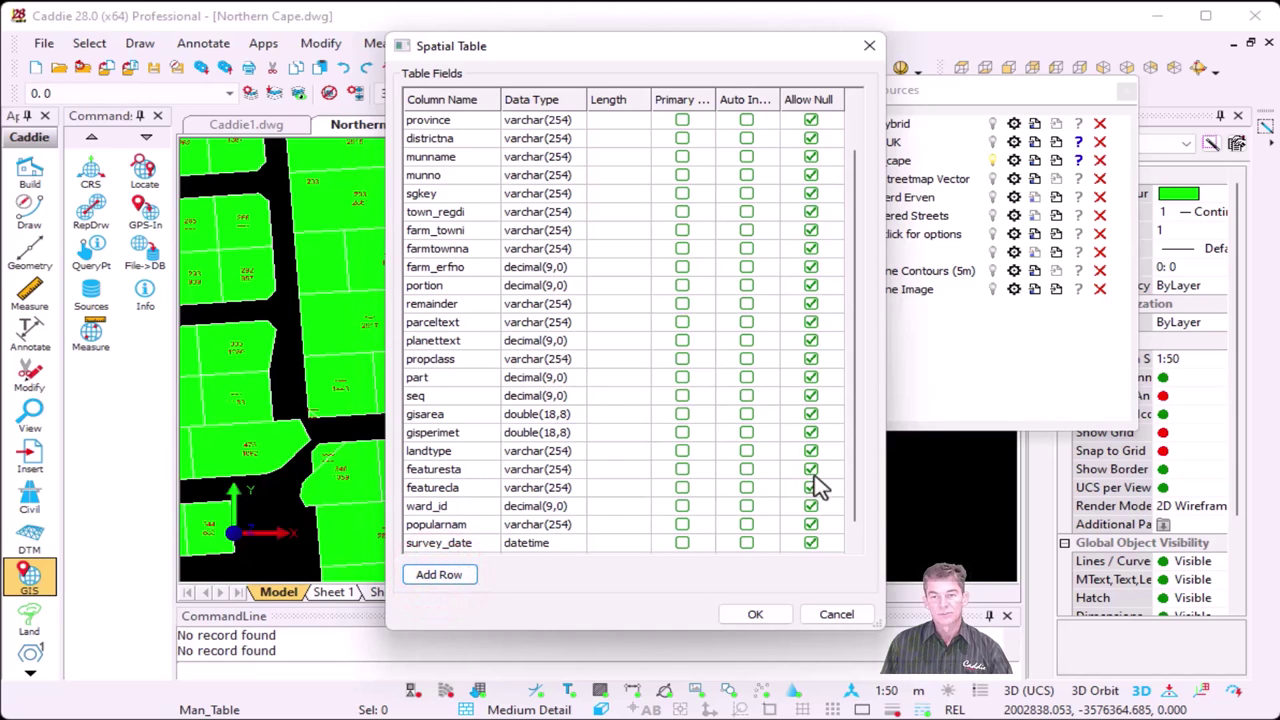
click(857, 510)
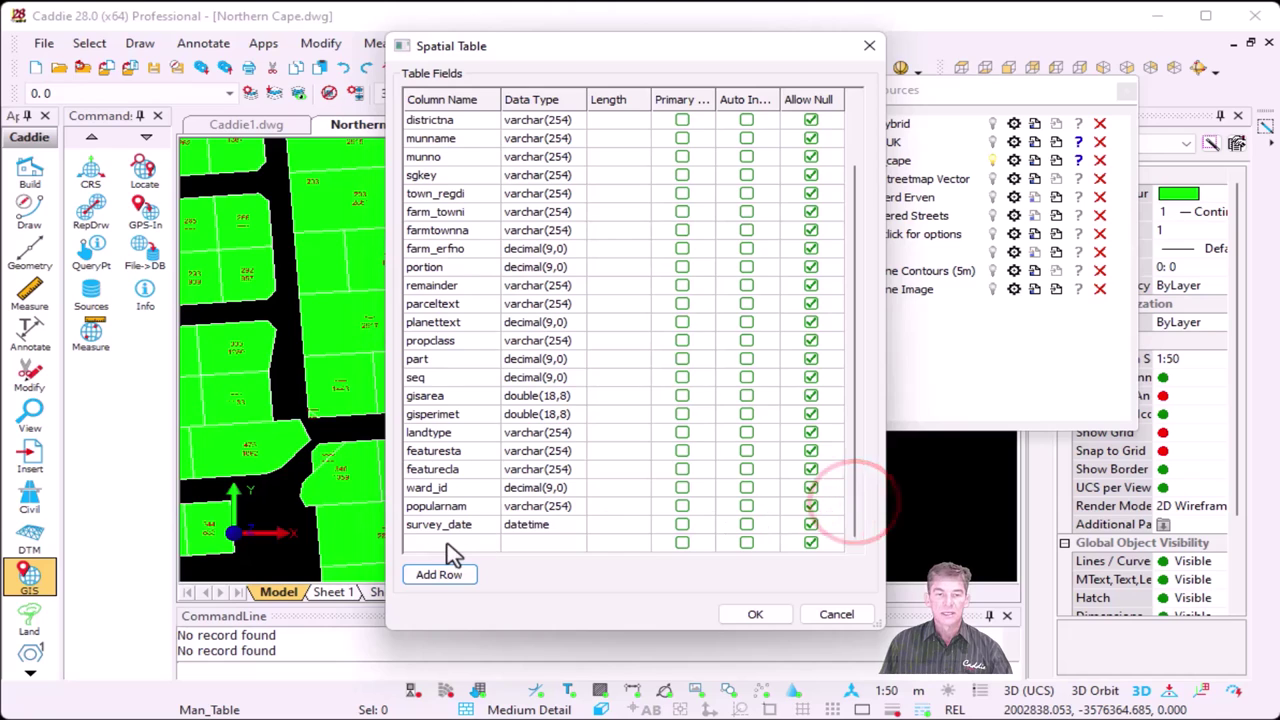
click(447, 543)
click(447, 543)
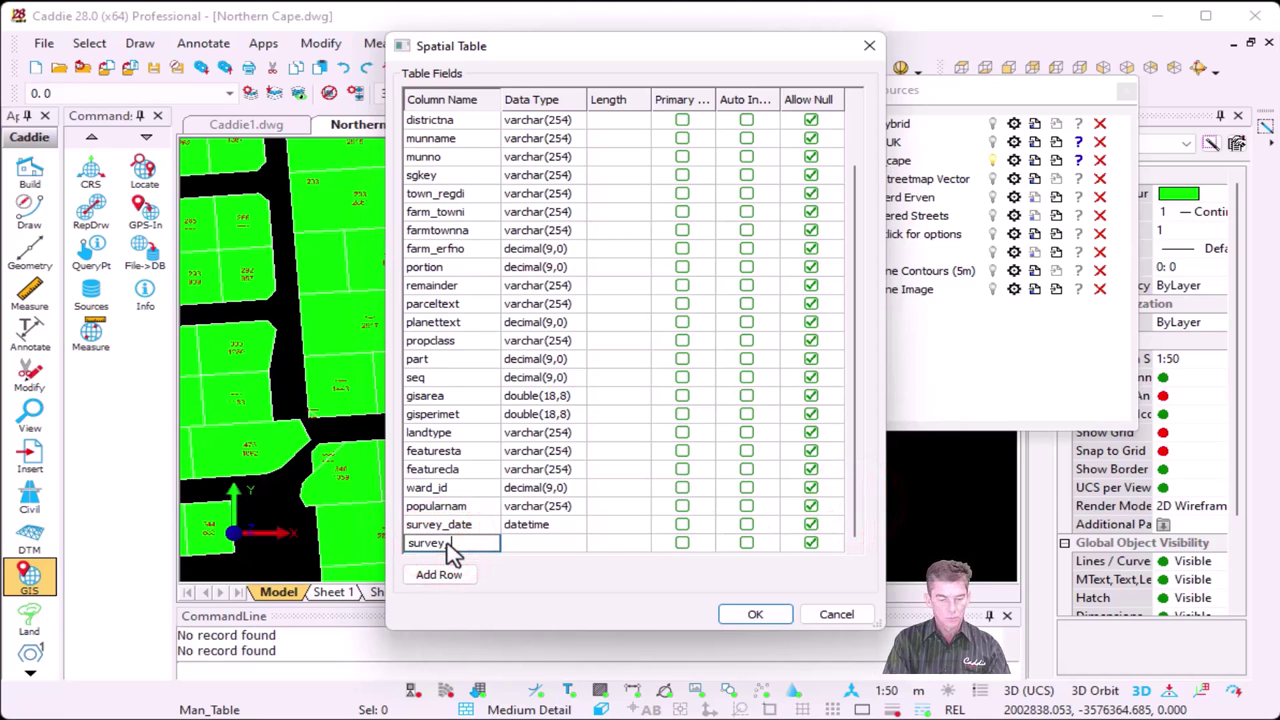
text(survey_contractor)
click(537, 543)
click(576, 543)
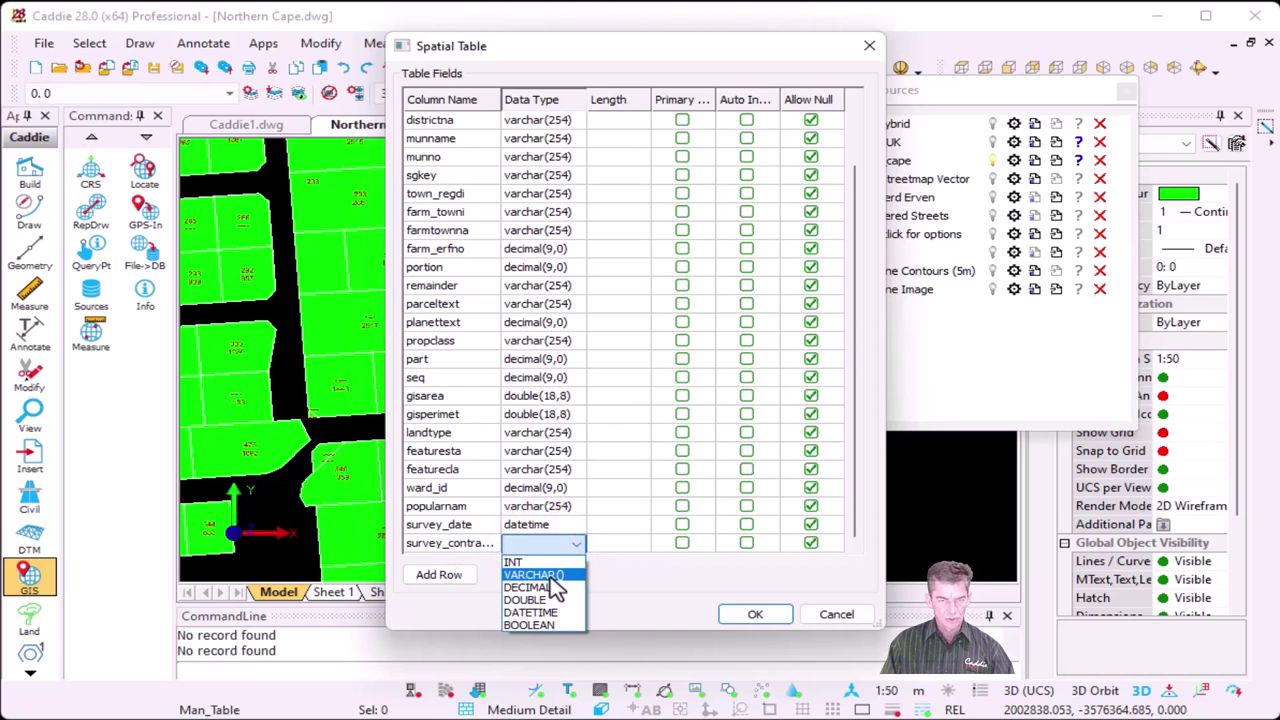
click(545, 575)
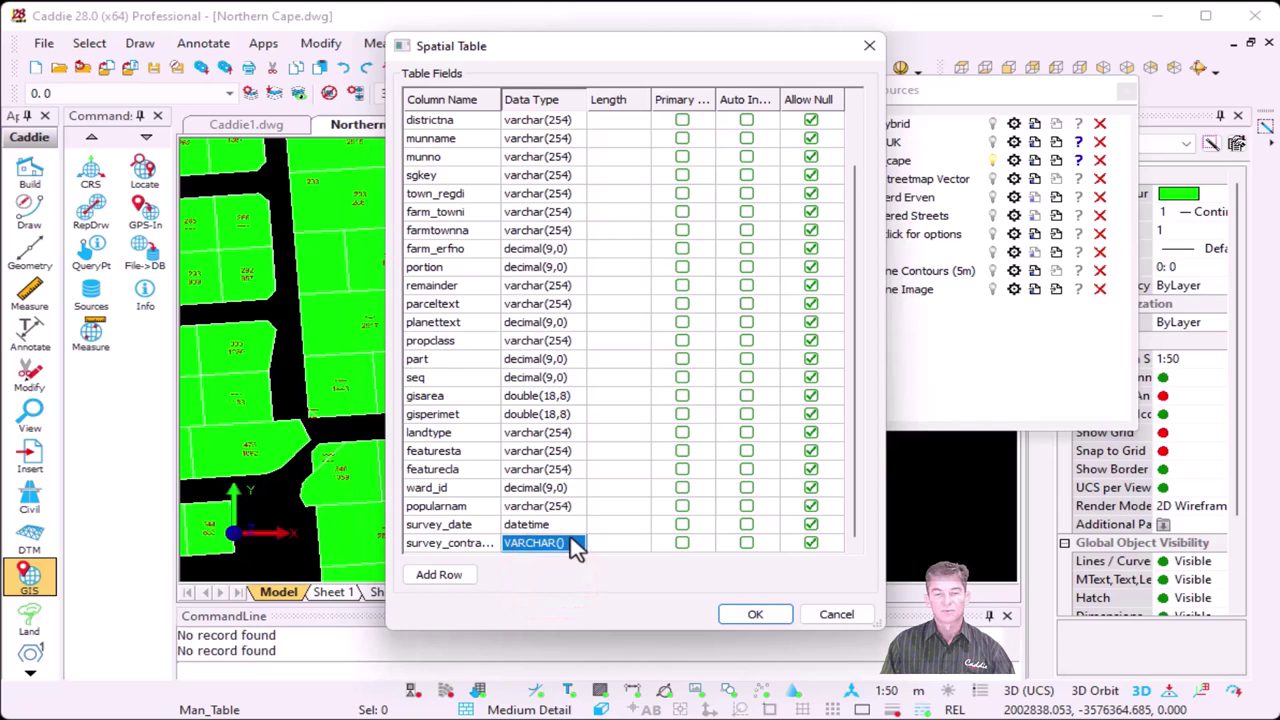
click(628, 543)
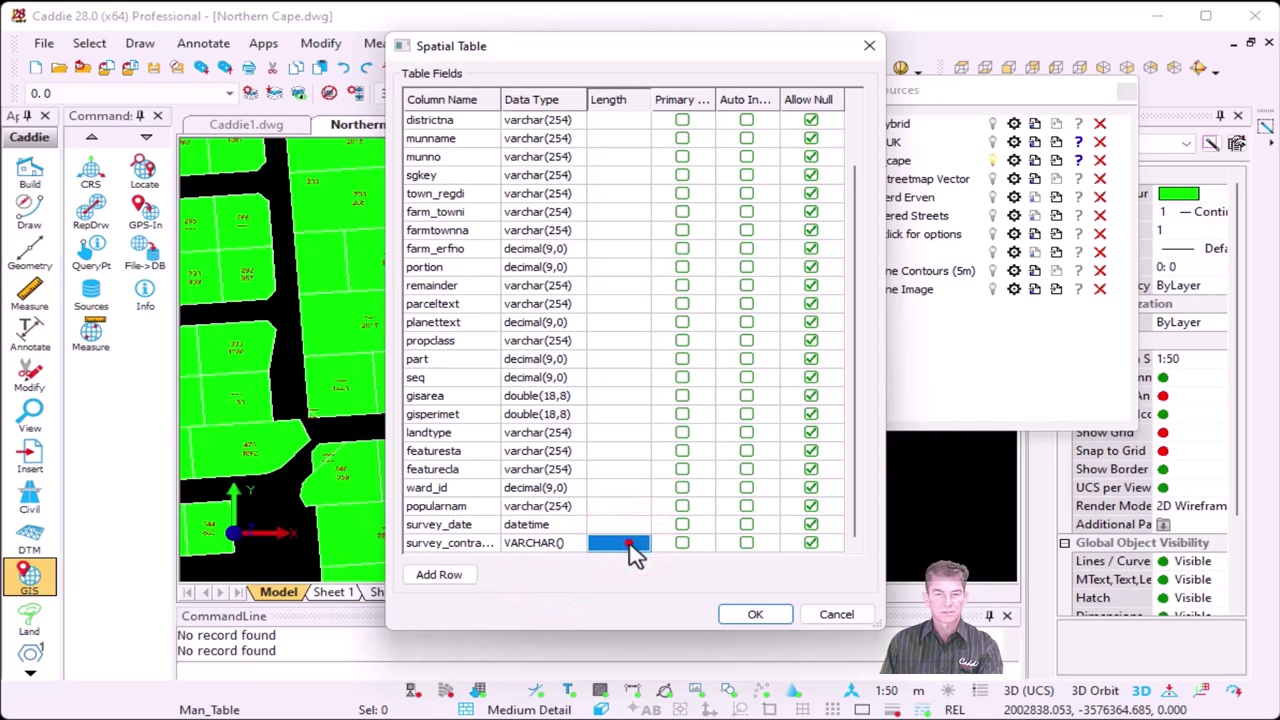
click(628, 543)
text(50)
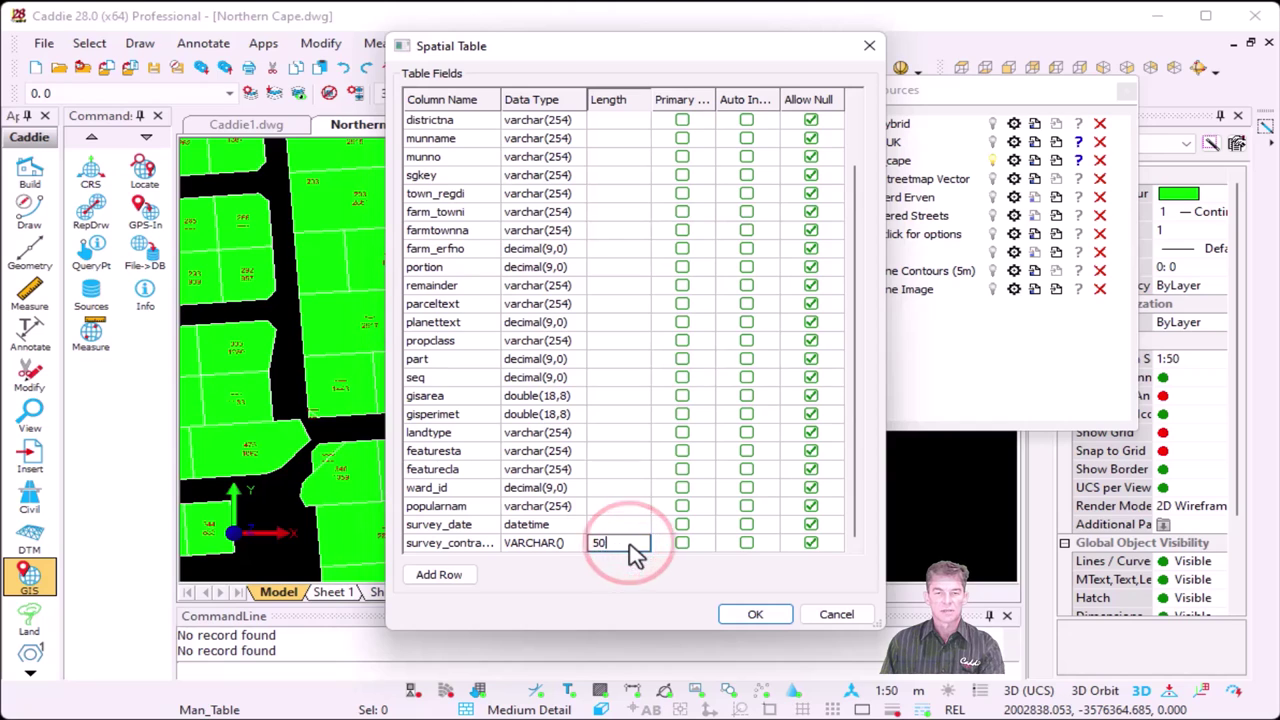
click(760, 615)
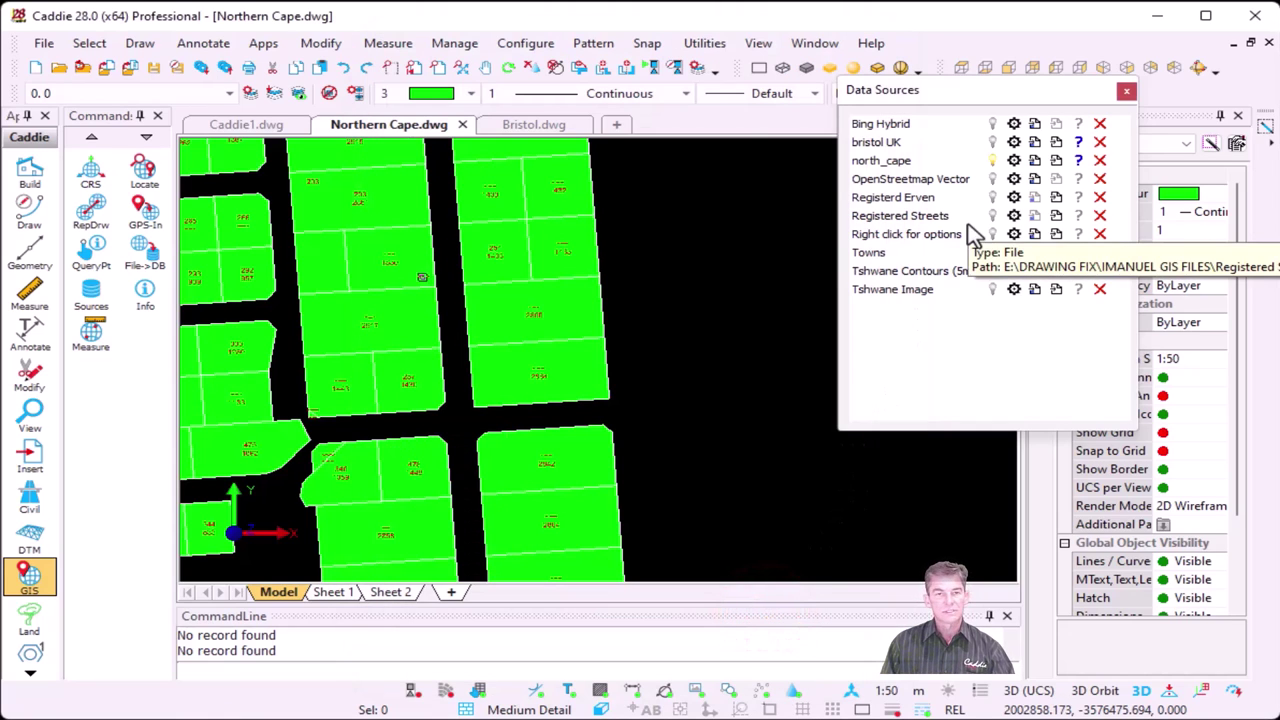
- Enter the contractor's name as the parcel's survey_contractor value and save it
click(145, 292)
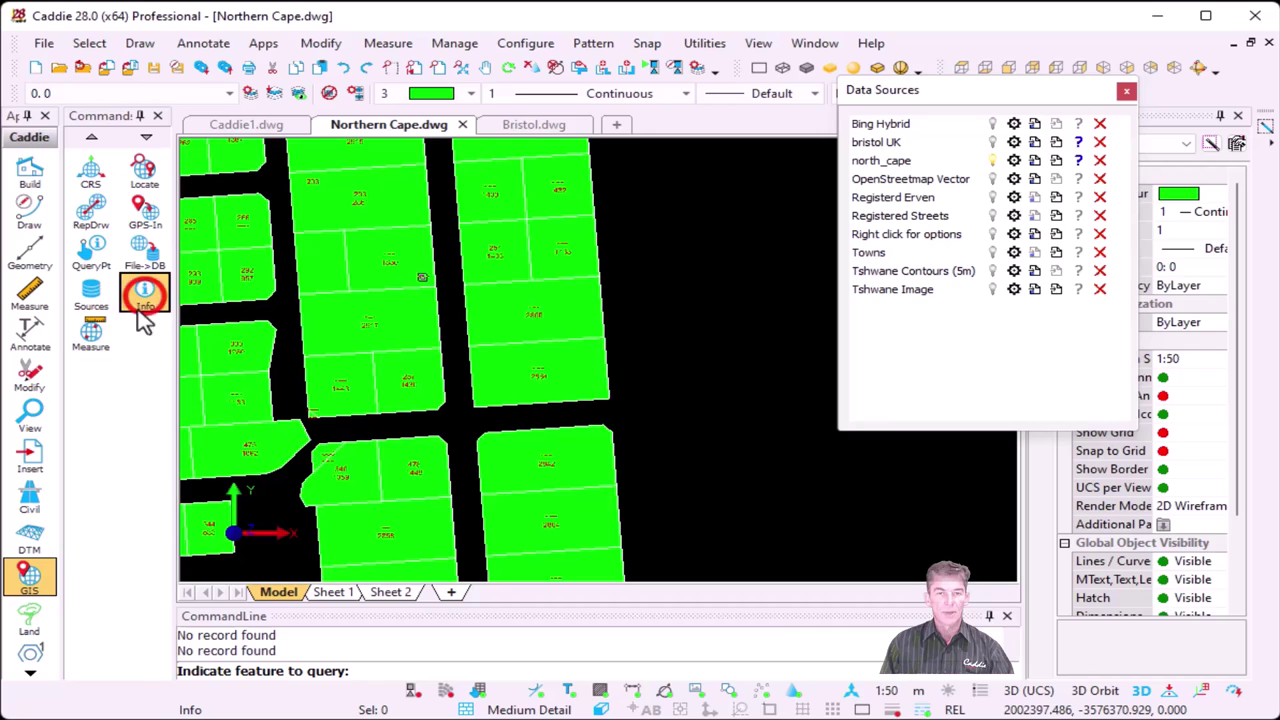
click(571, 310)
scroll(858, 363, down, 3)
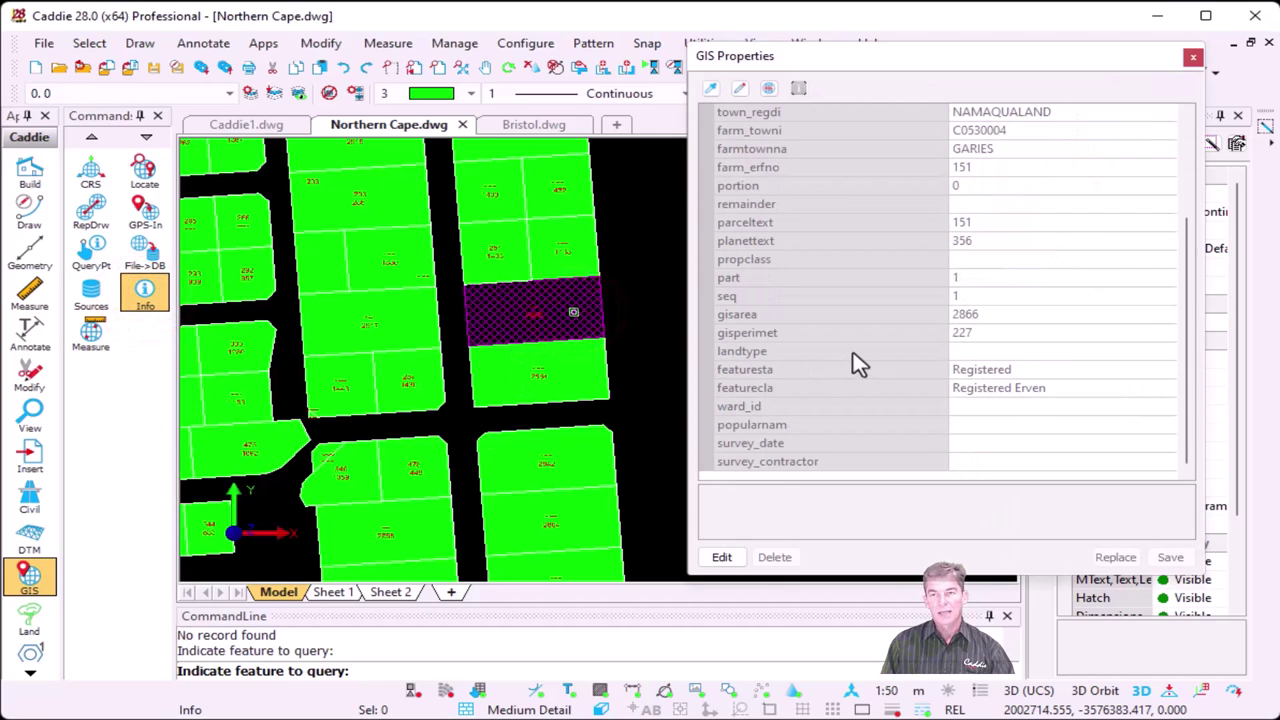
click(765, 462)
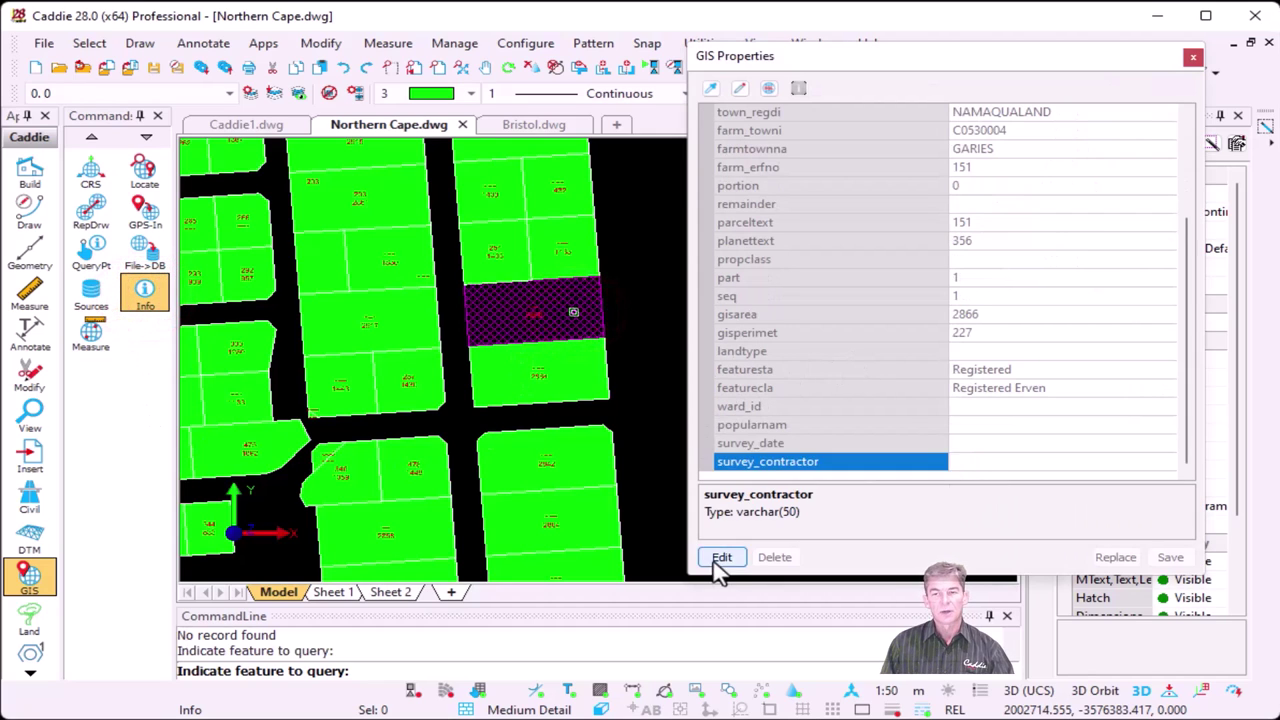
click(721, 557)
click(992, 458)
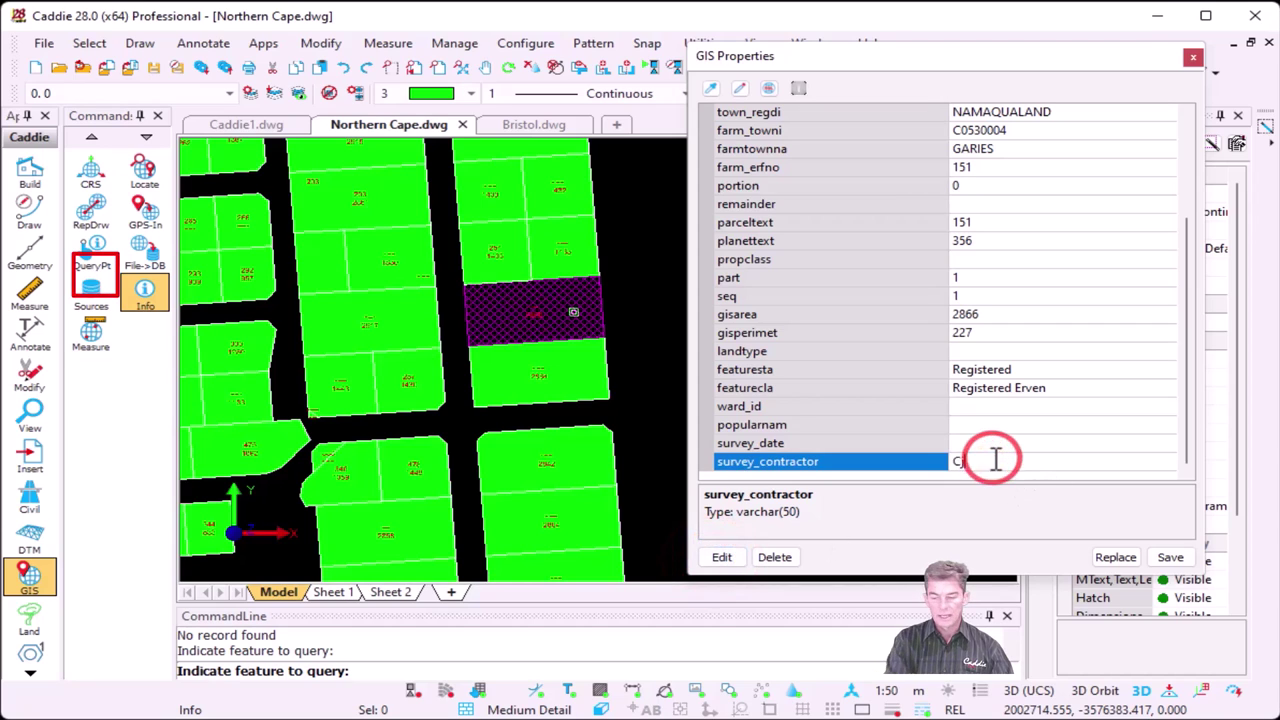
text(Charl)
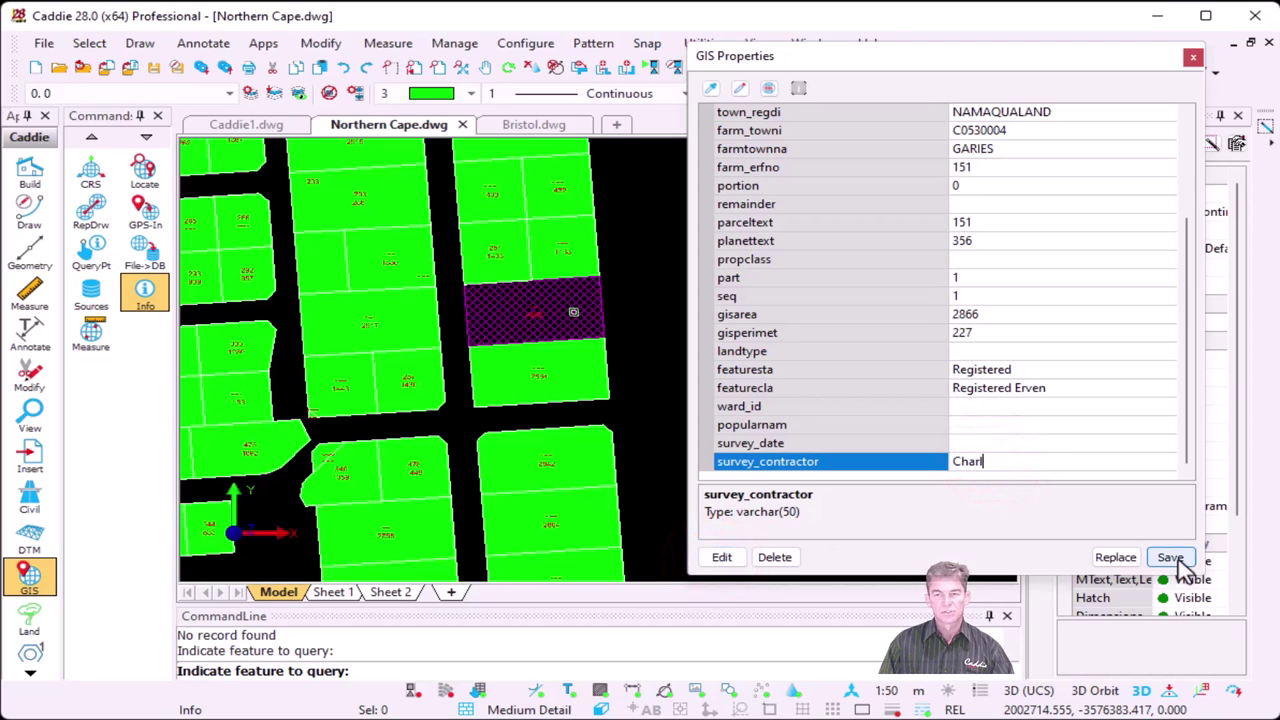
click(1177, 559)
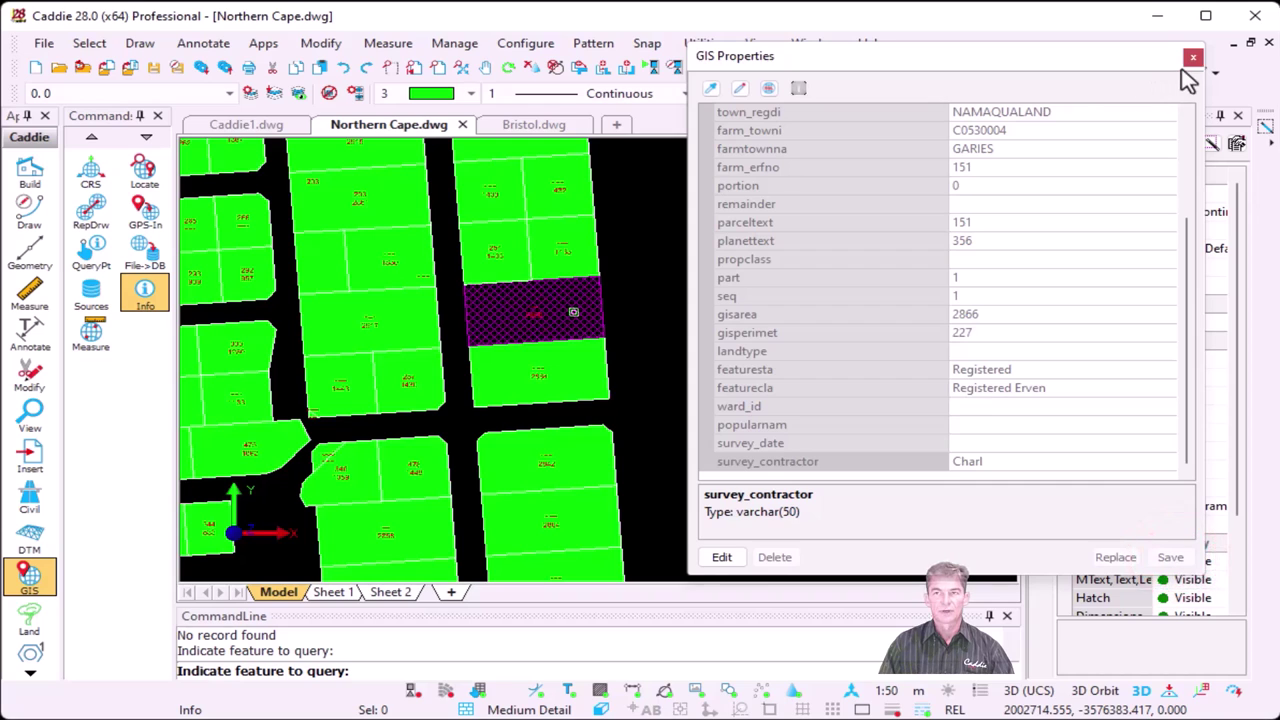
- Re-query the same parcel to confirm the survey_contractor value was kept
click(1192, 58)
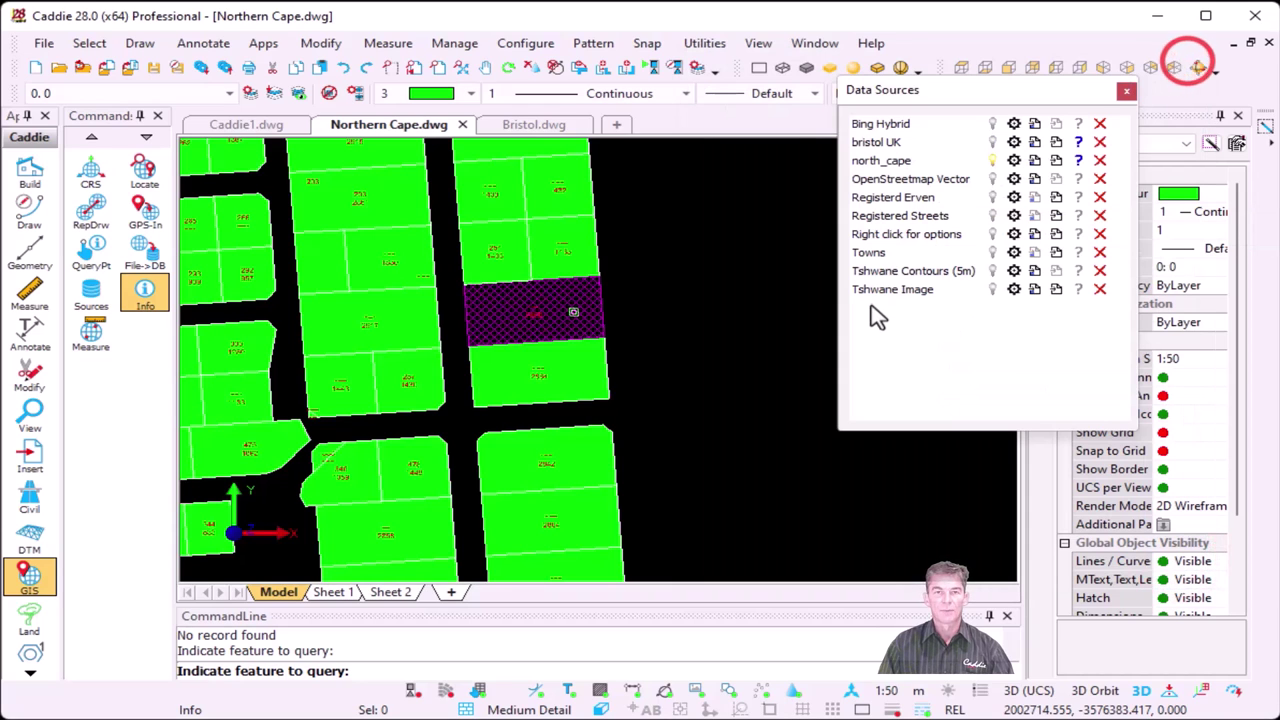
click(145, 291)
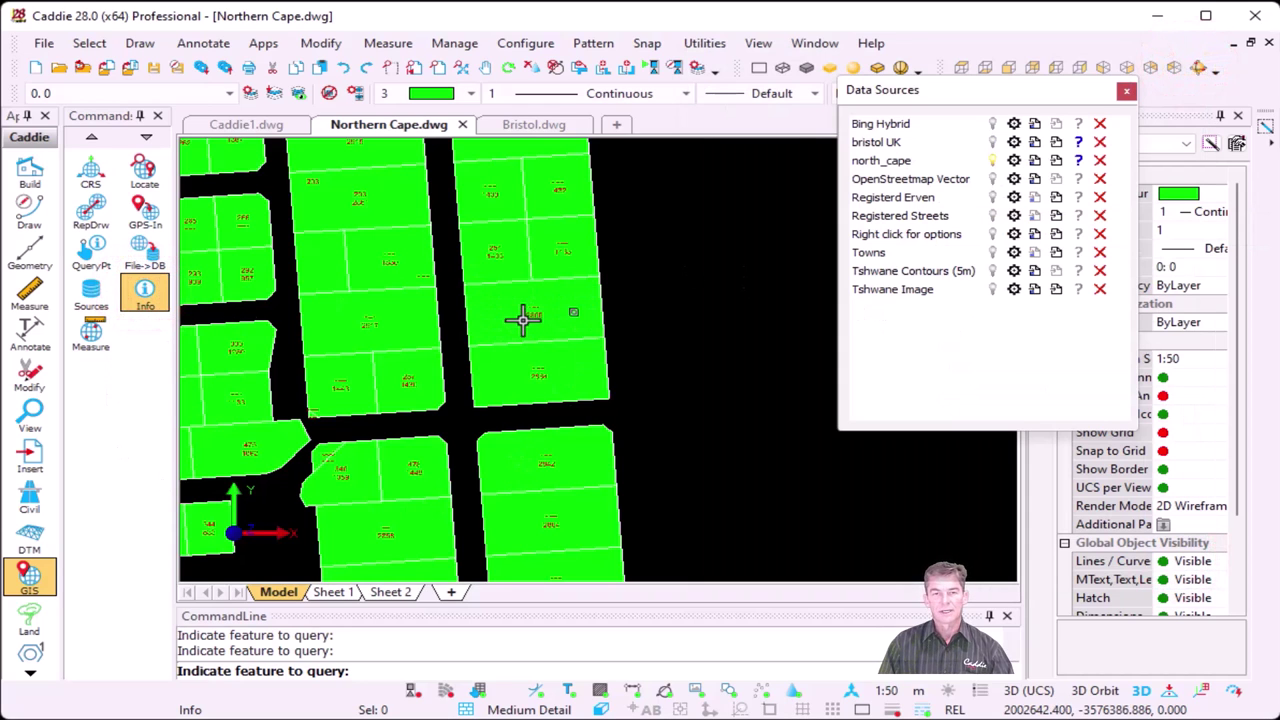
click(563, 318)
scroll(755, 478, down, 5)
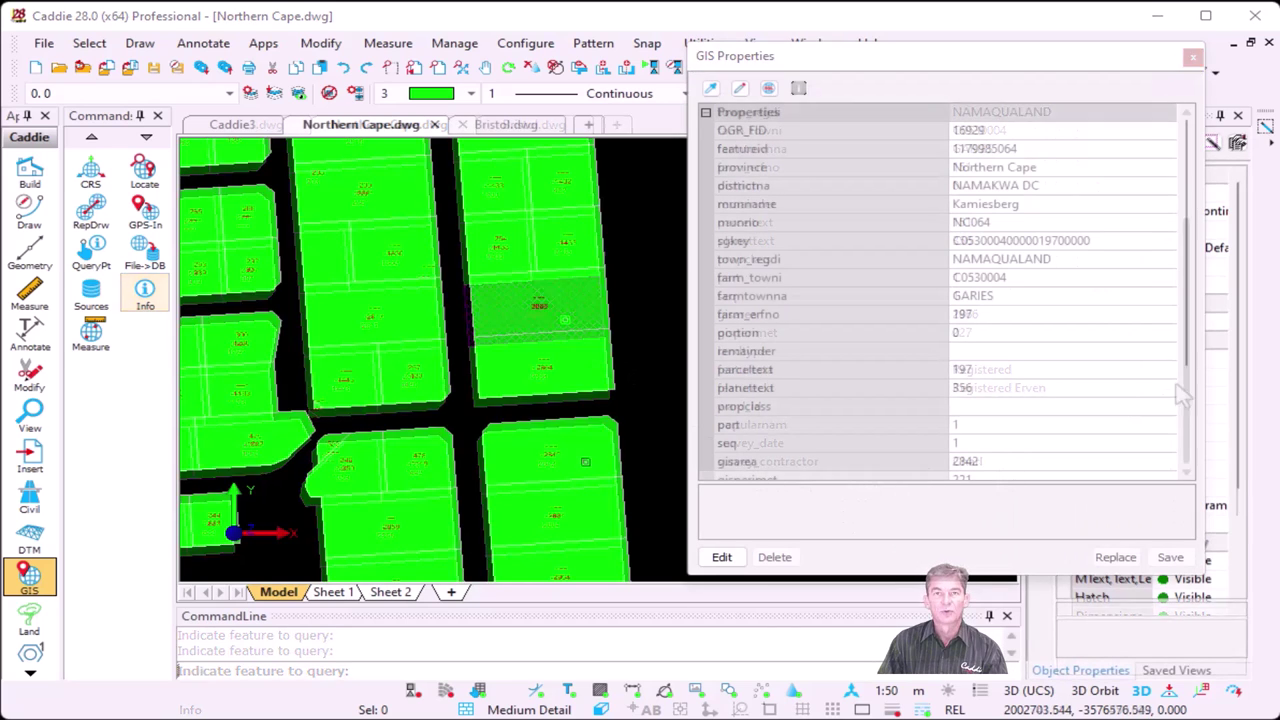
- In Caddie3, locate Bristol, UK and apply CRS EPSG:27700 OSGB 1936 / British National Grid
click(1193, 57)
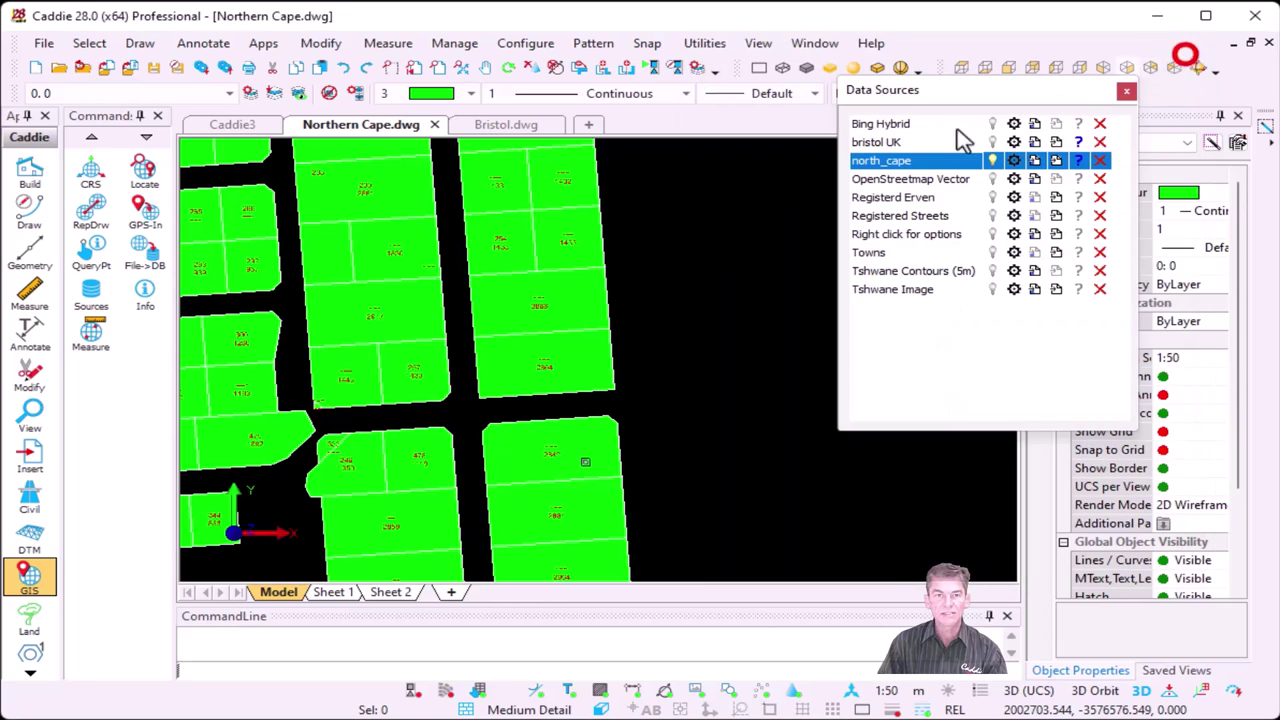
click(235, 123)
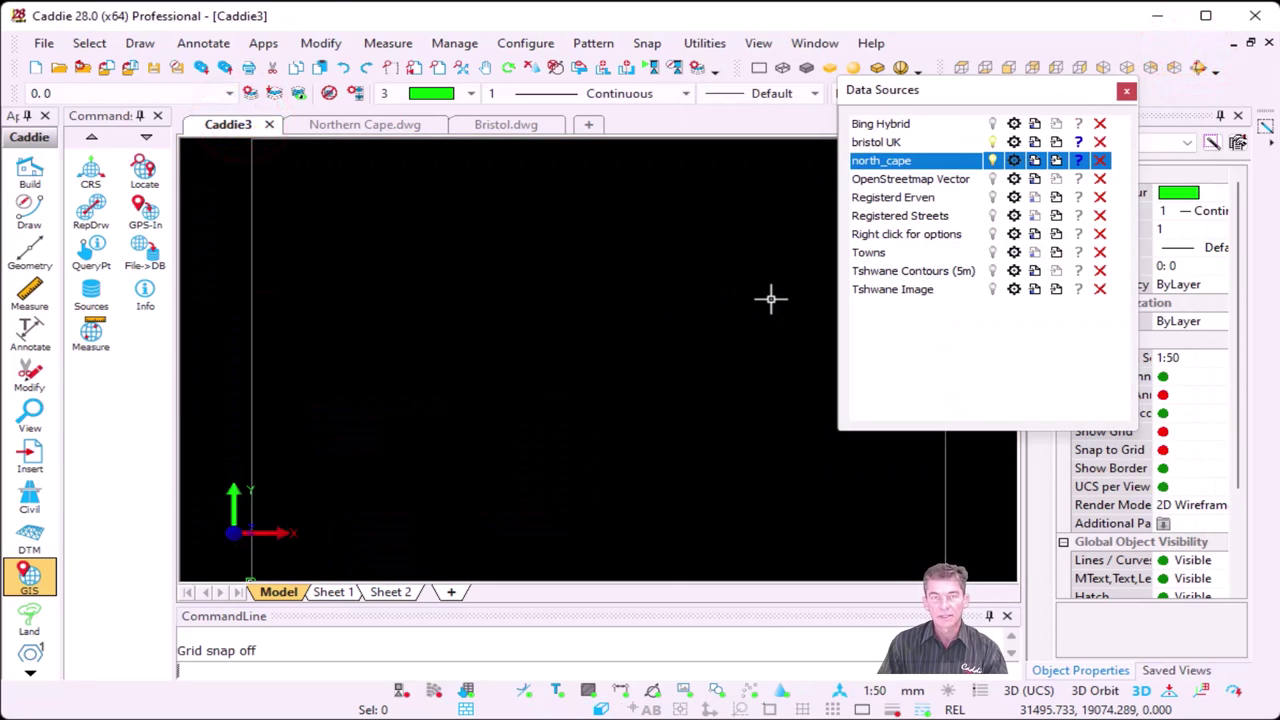
click(90, 172)
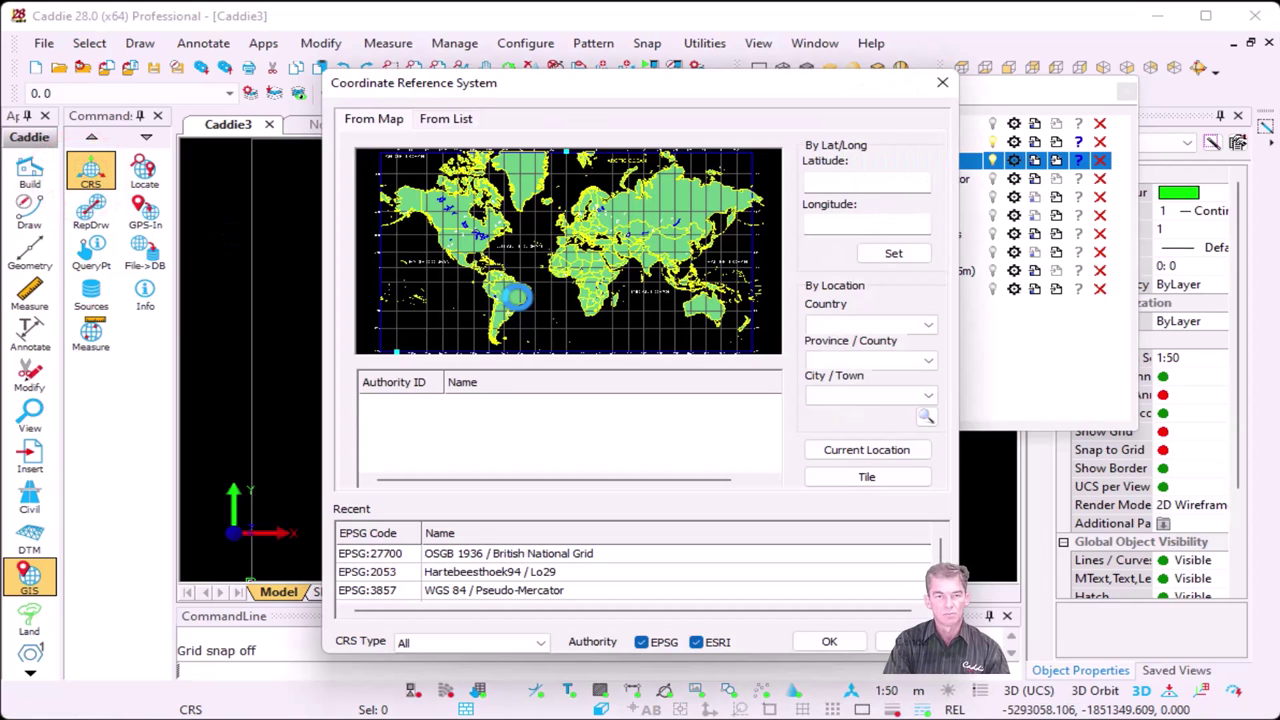
click(926, 416)
text(Bristol)
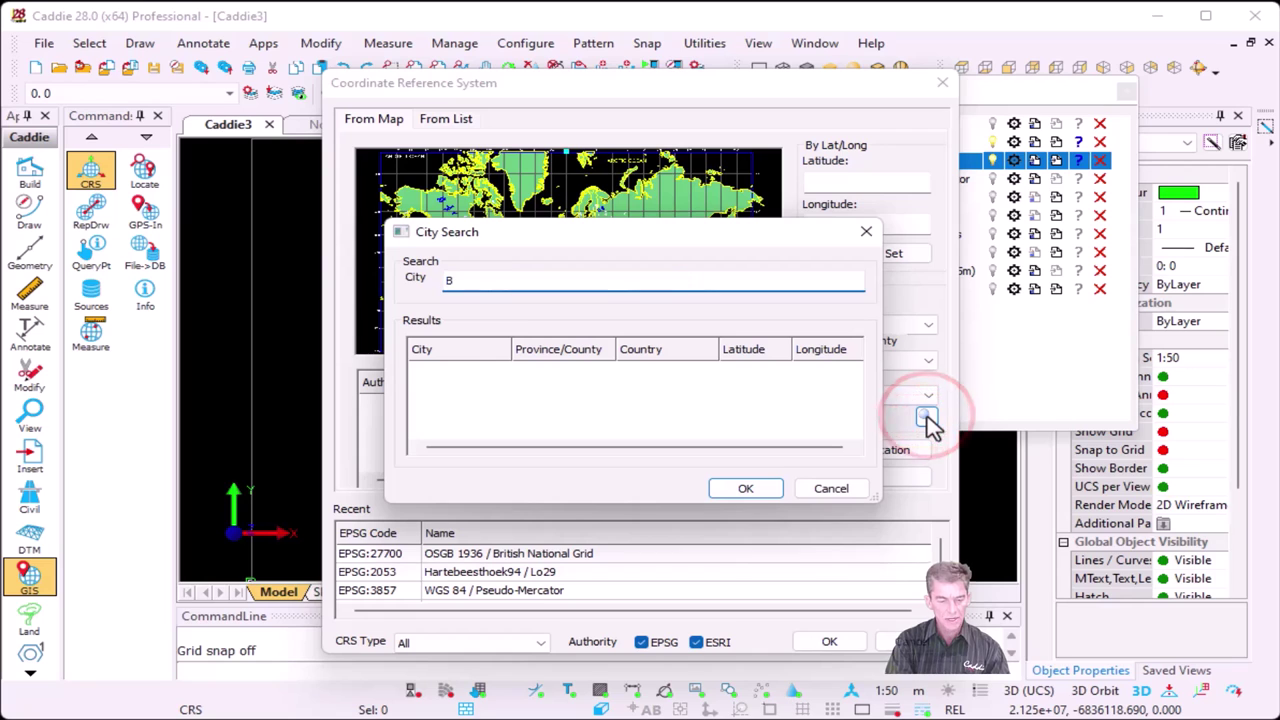
click(660, 424)
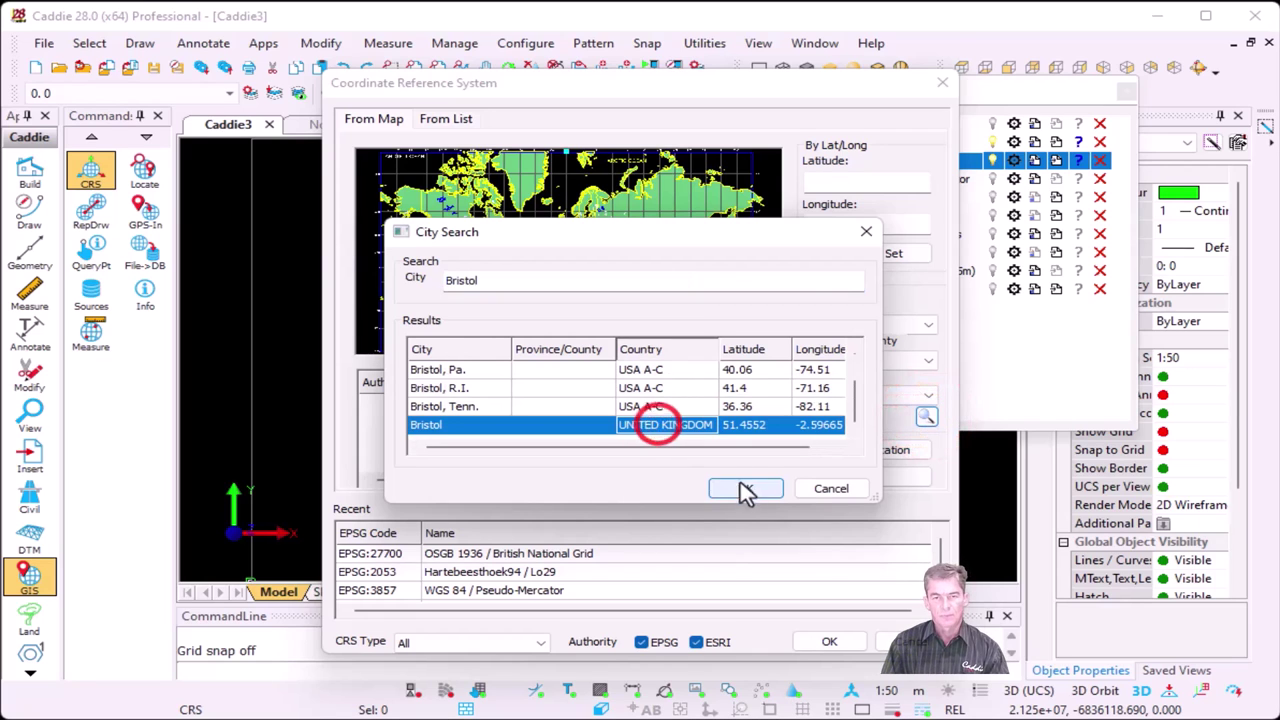
click(745, 486)
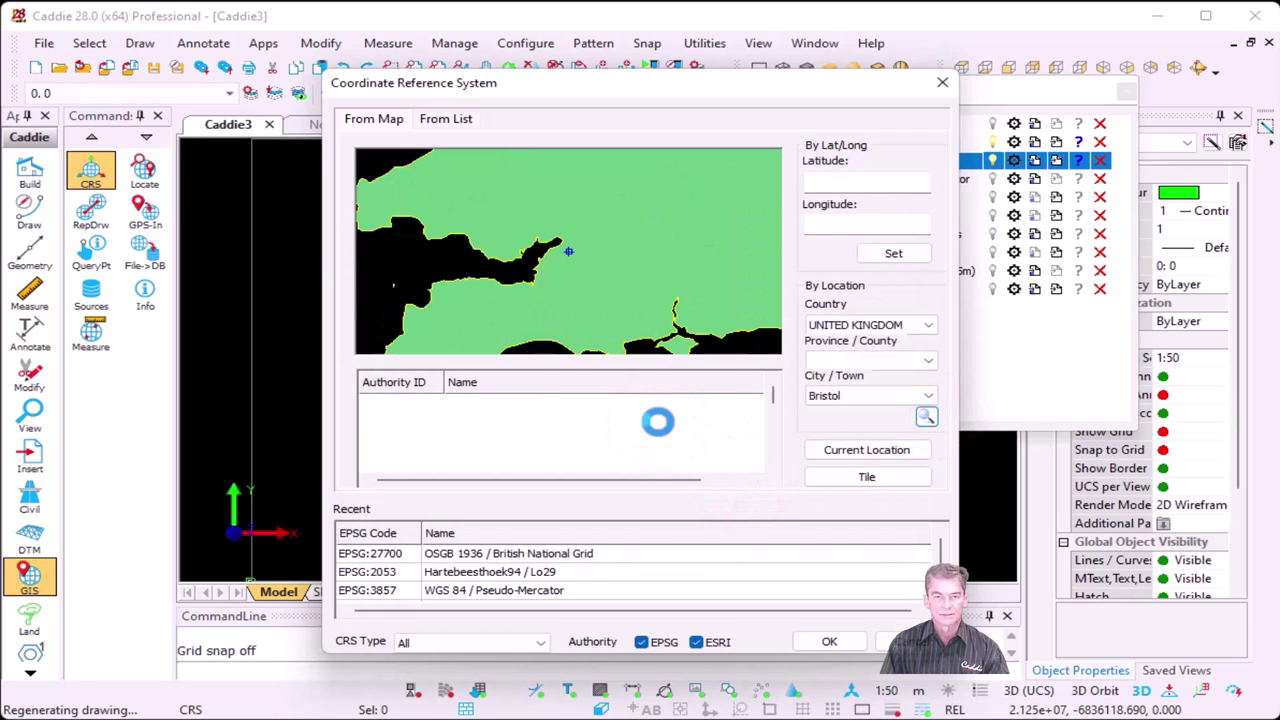
click(450, 553)
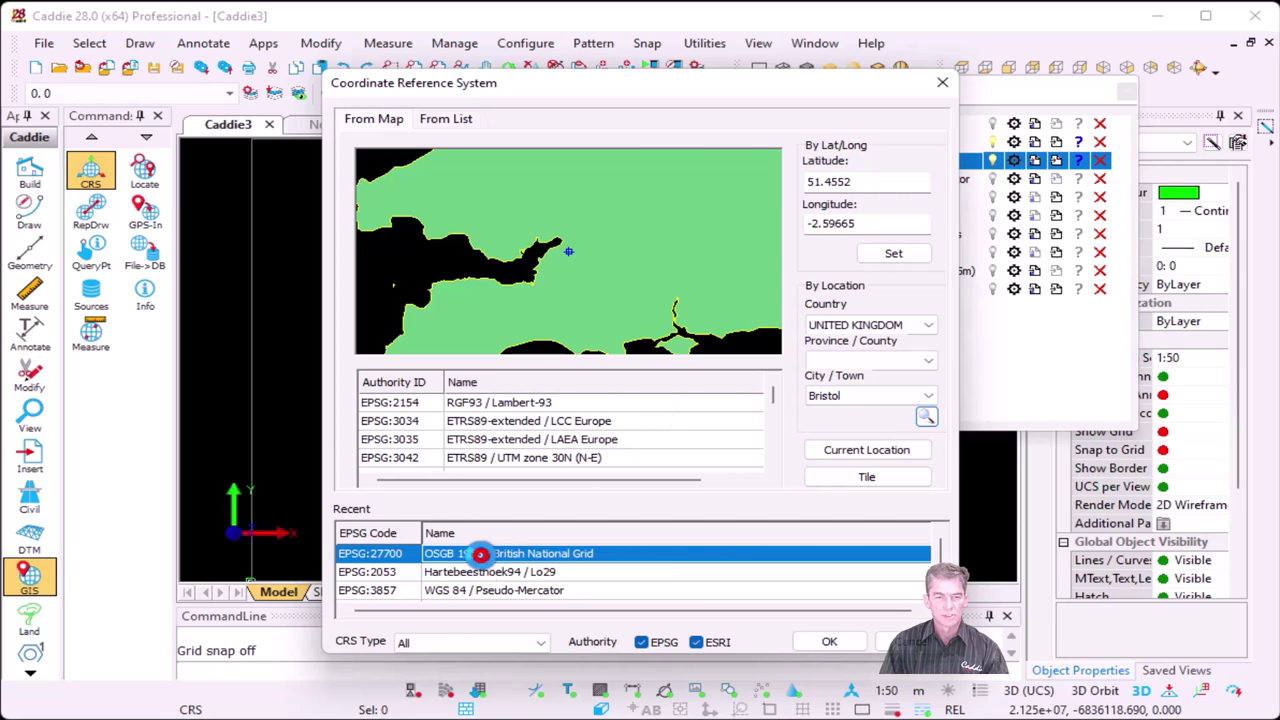
click(853, 650)
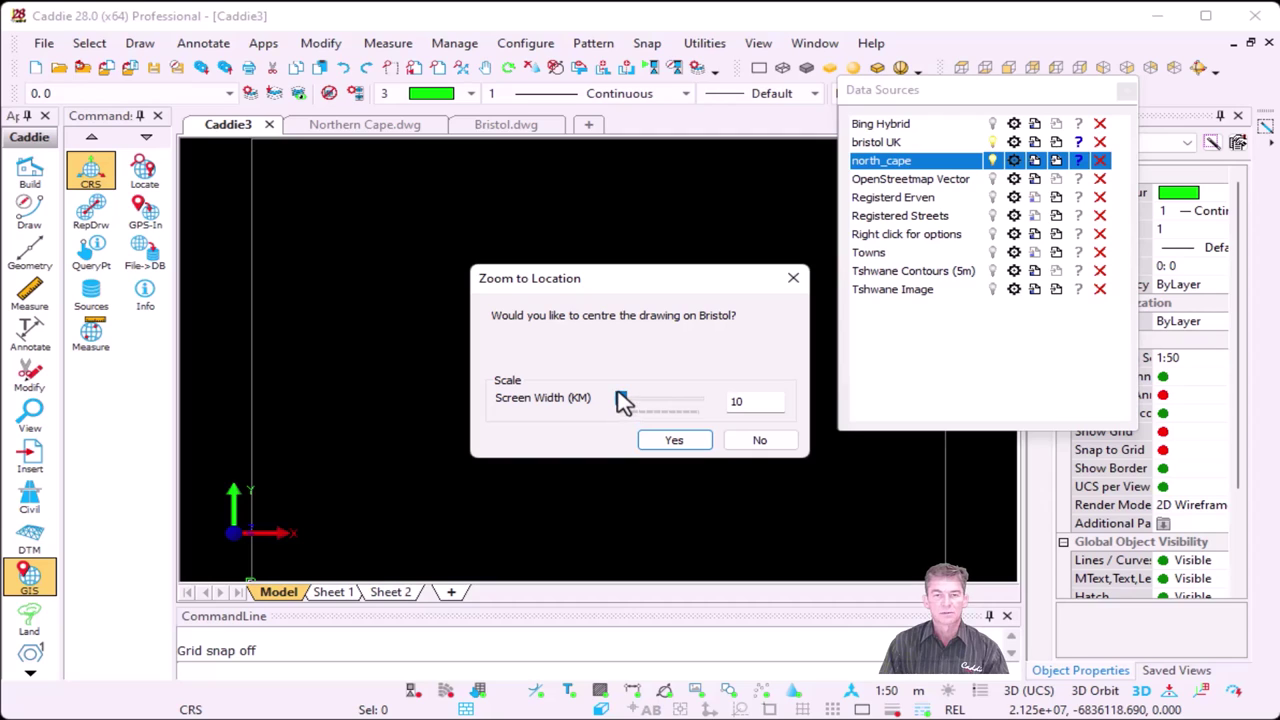
- Set the screen width to 1 km and centre the drawing on Bristol
double_click(740, 402)
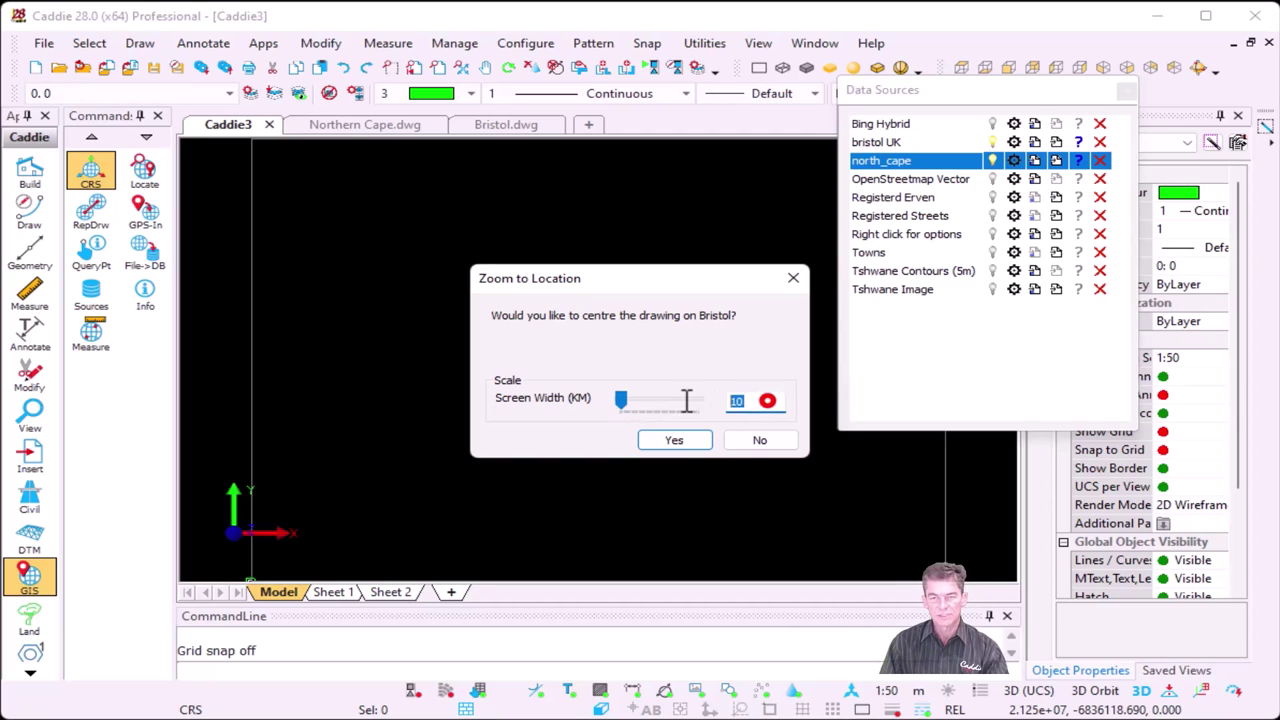
text(1)
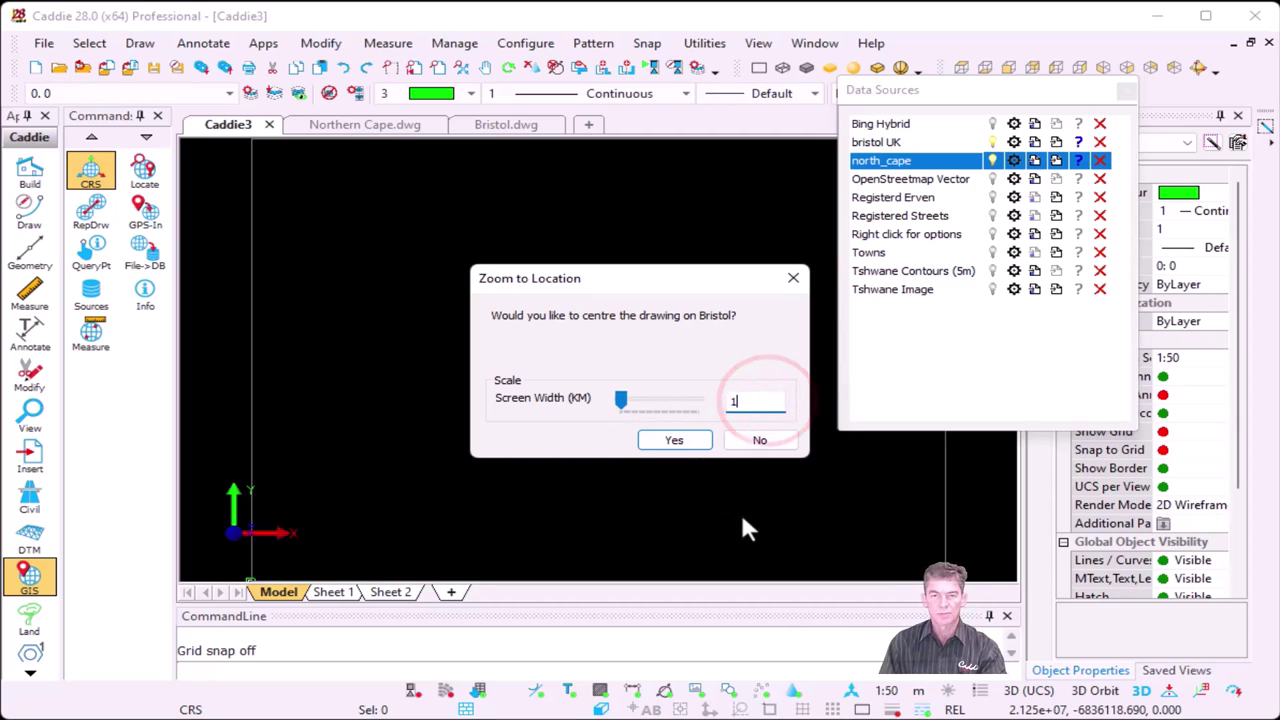
click(675, 442)
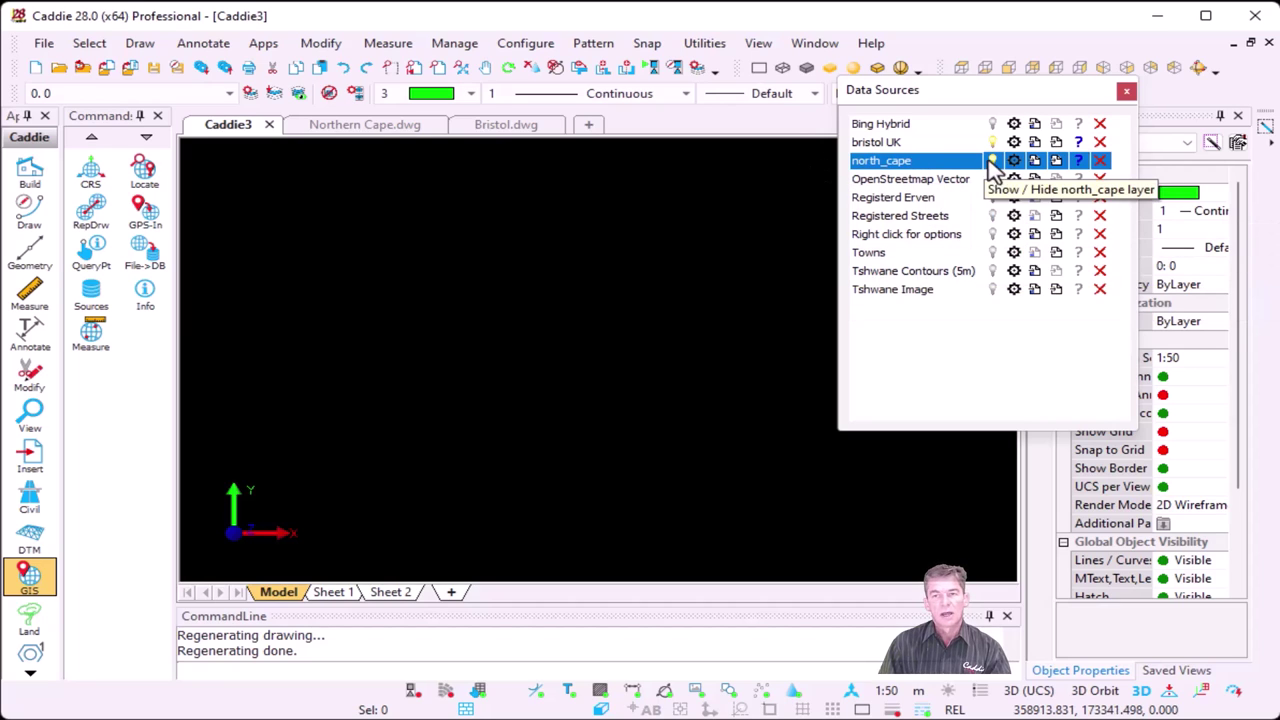
- Open the GIS Layer properties of the bristol UK data source
click(915, 142)
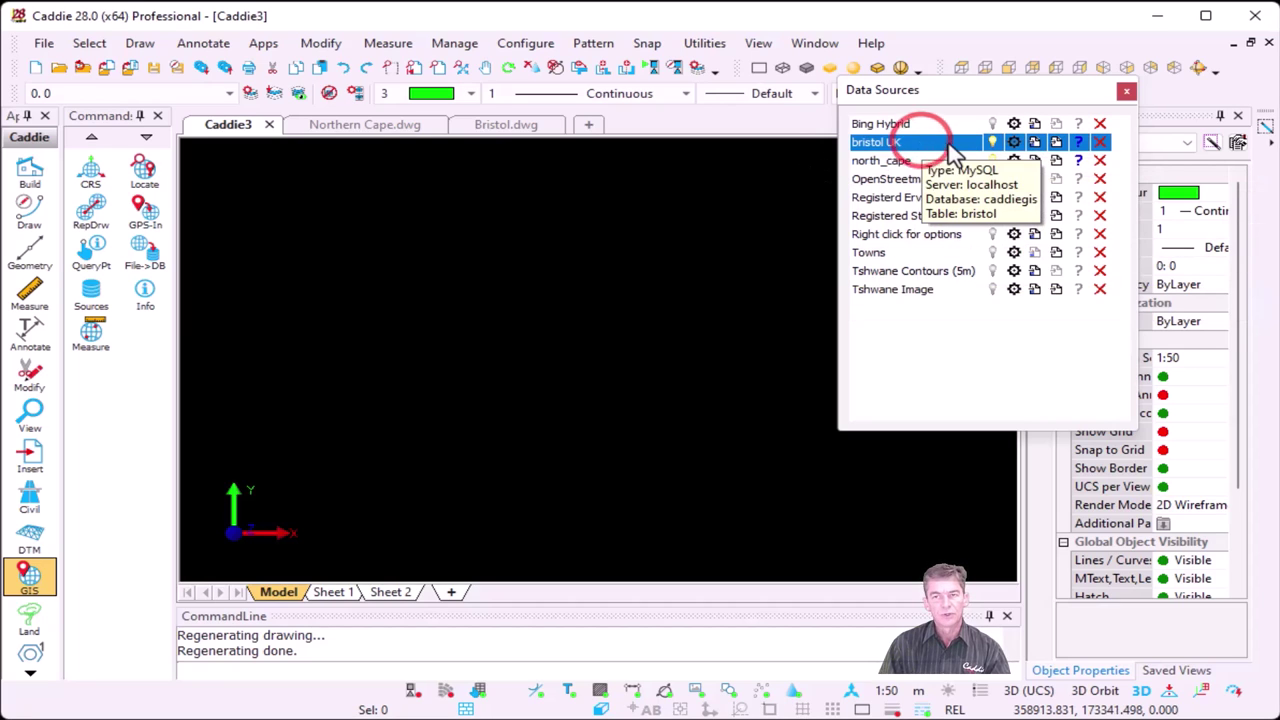
click(1014, 142)
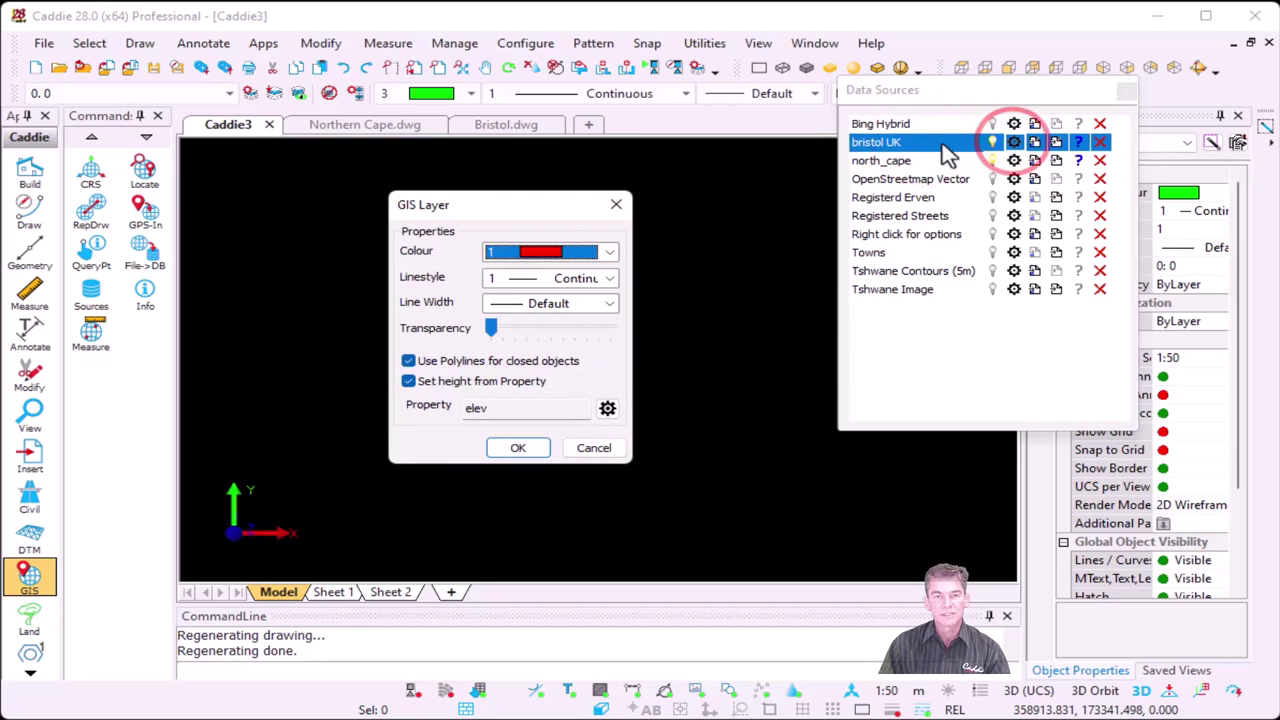
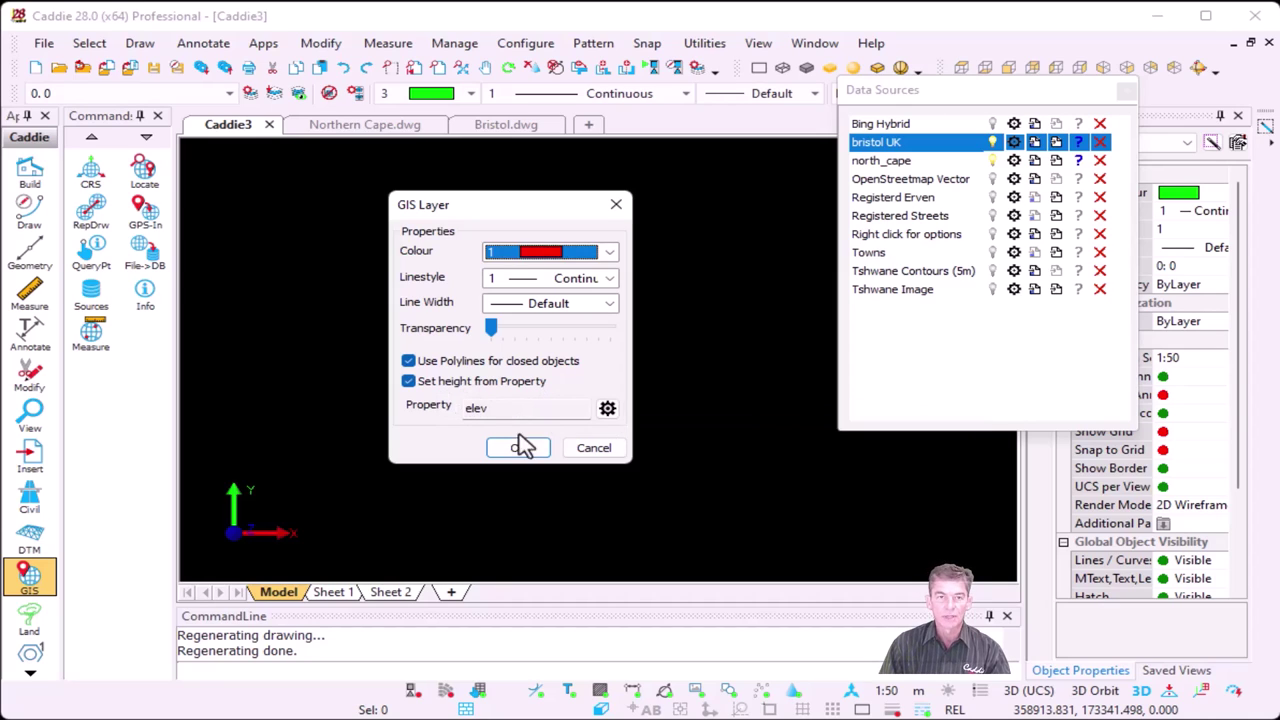
- Choose elev as the height property for the bristol UK layer and apply the layer settings
click(608, 410)
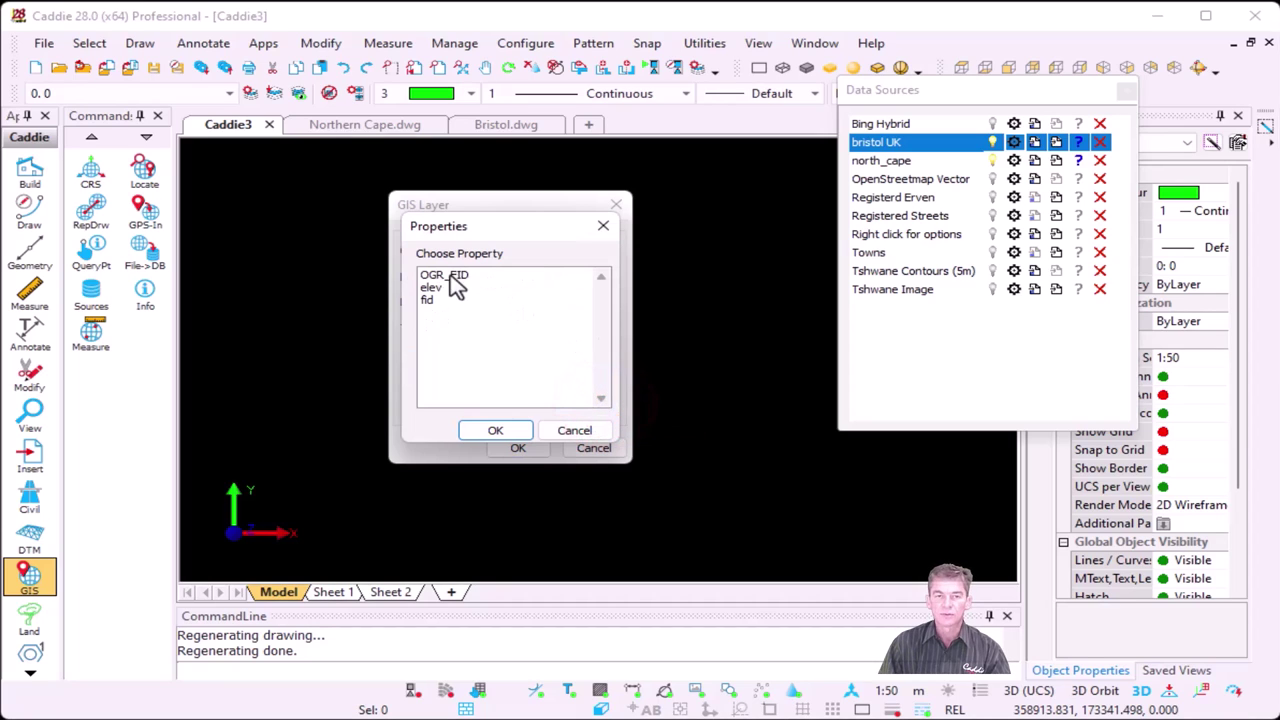
click(449, 288)
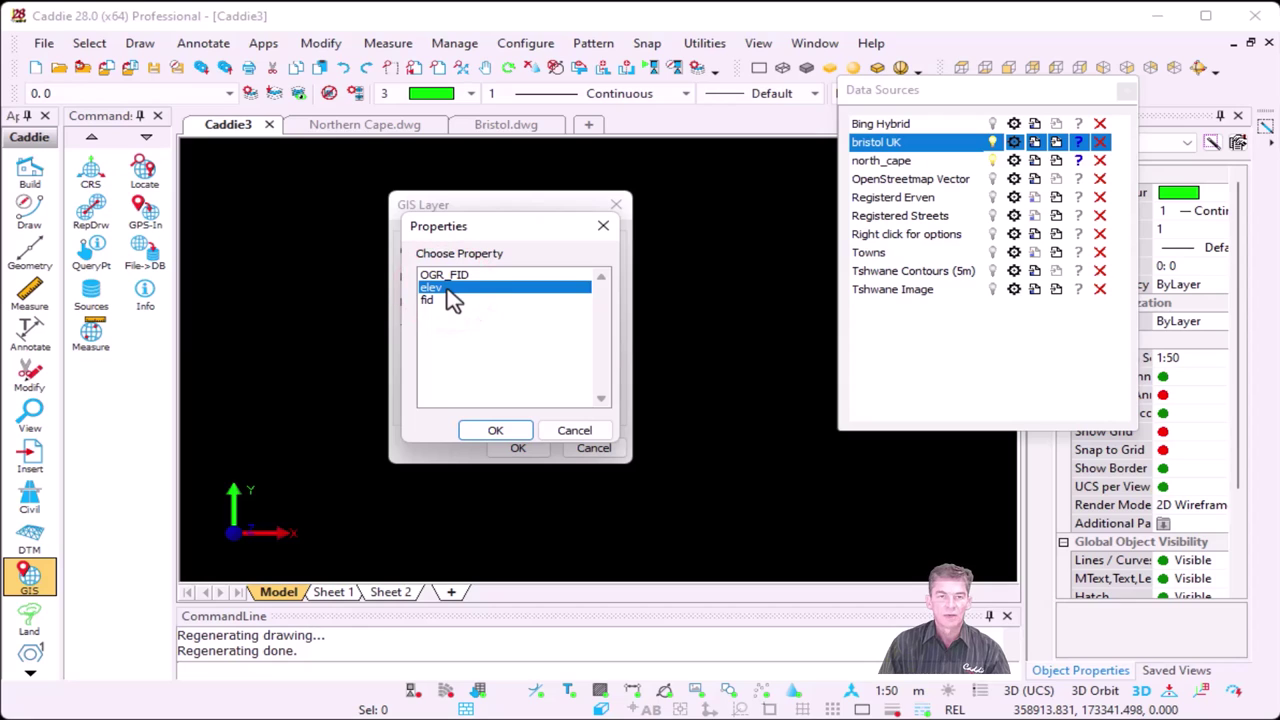
click(498, 431)
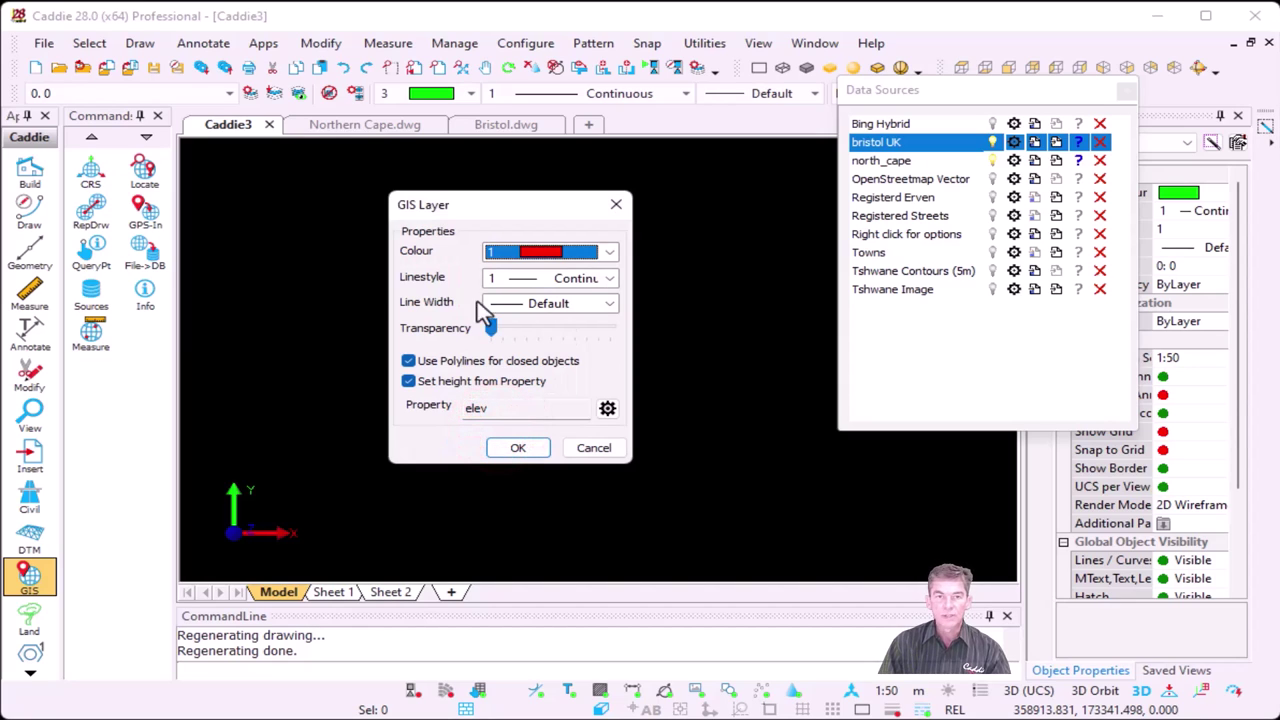
click(519, 447)
- Draw the bristol UK contours into Bristol.dwg, close Data Sources, and pan them into view
click(1044, 150)
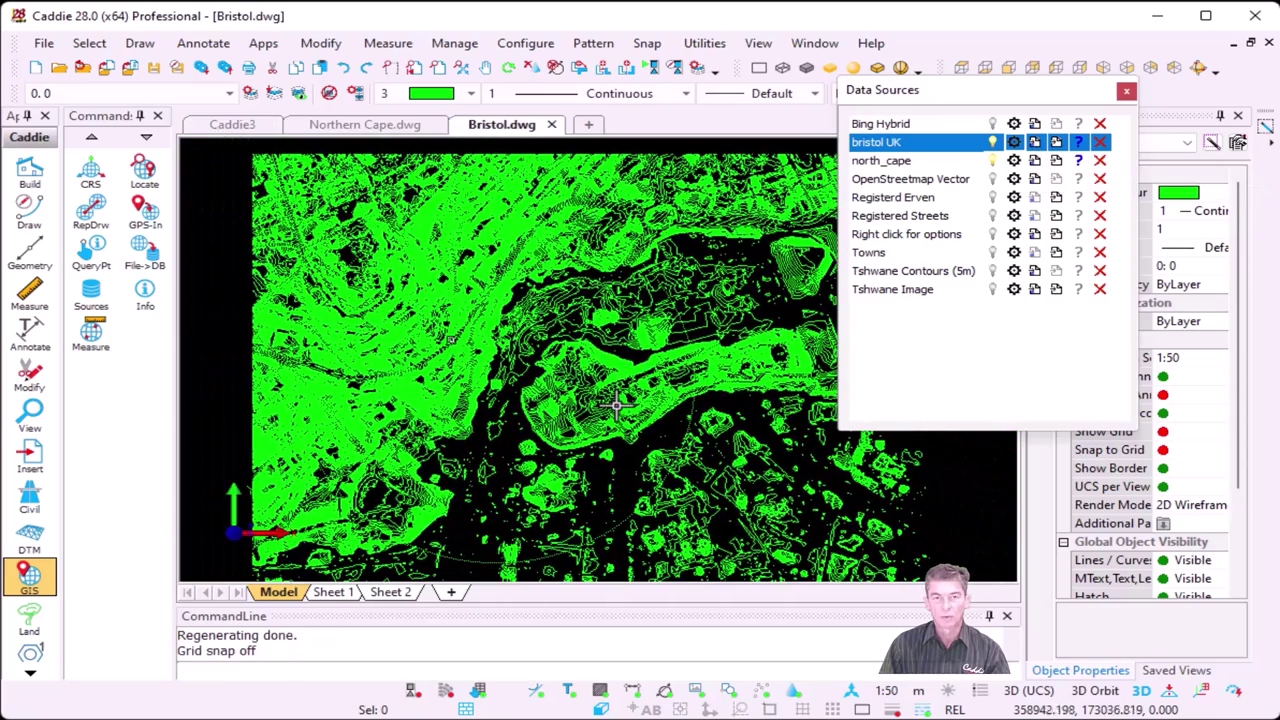
scroll(622, 365, up, 4)
scroll(622, 365, up, 2)
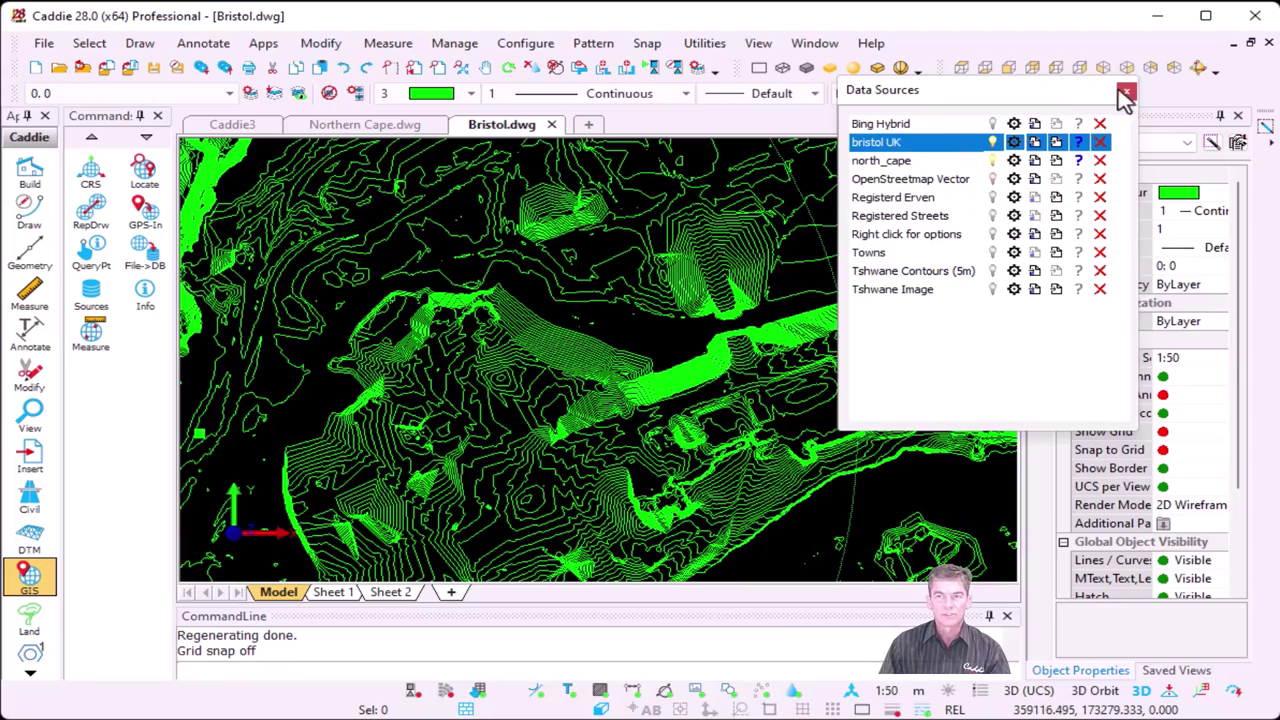
click(1127, 94)
scroll(546, 348, up, 4)
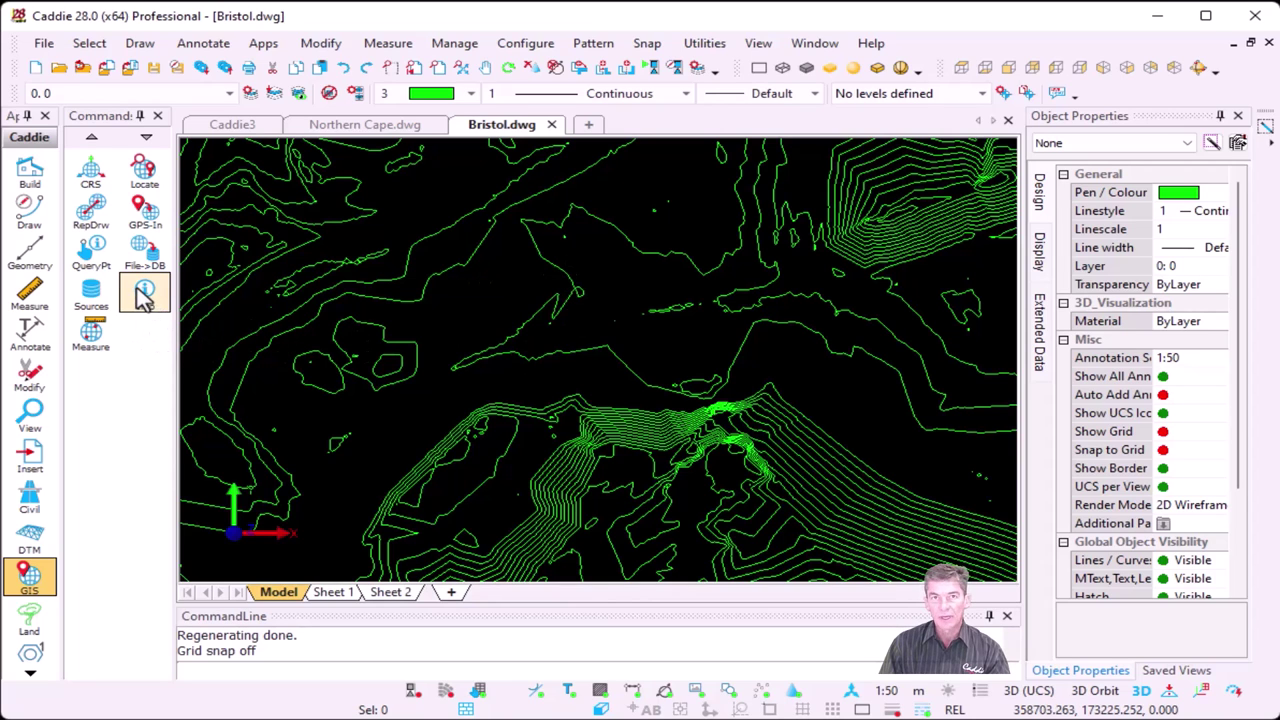
middle_drag(528, 360, 513, 250)
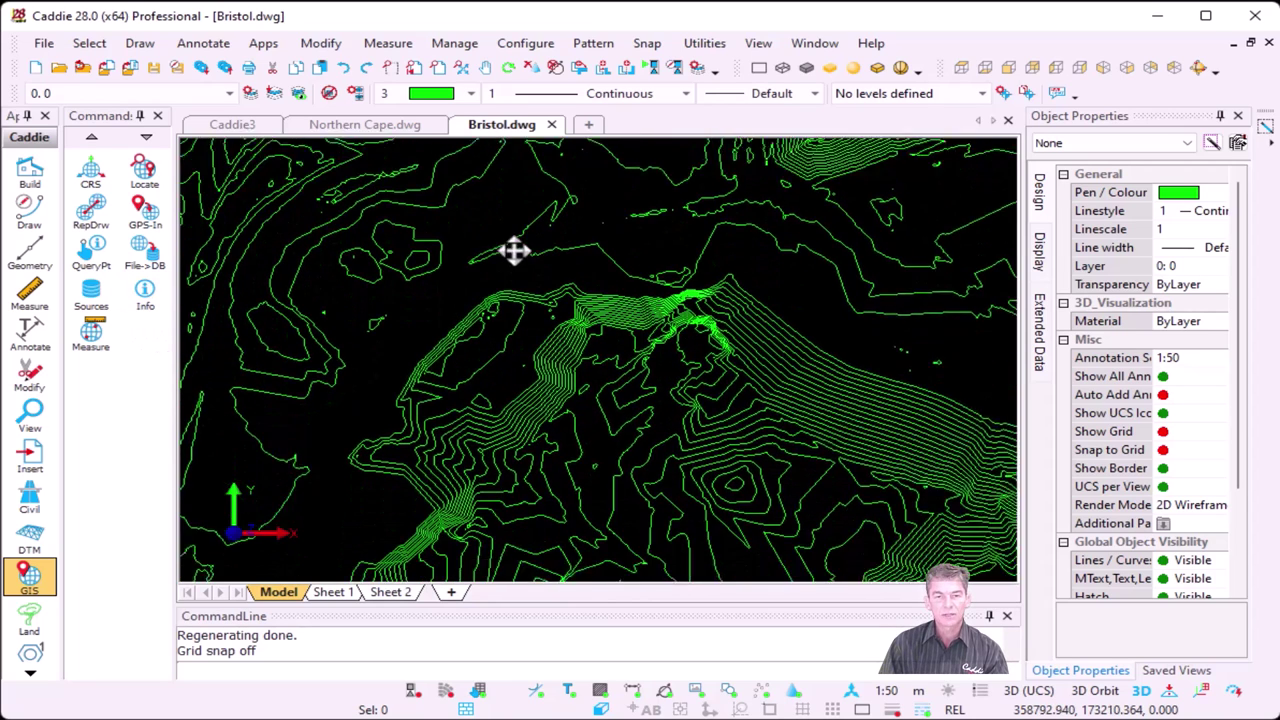
- Select contours to check their elevations, such as 15.5, then orbit into a tilted 3D view
click(610, 428)
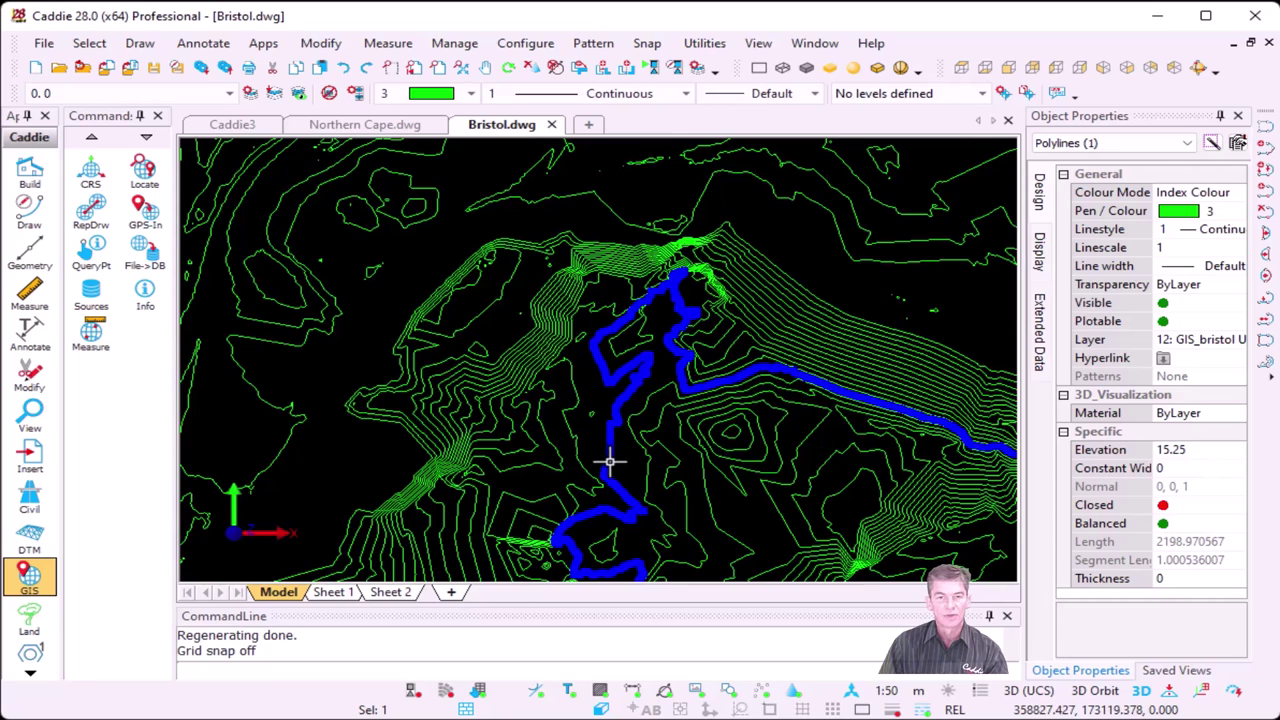
scroll(610, 461, up, 2)
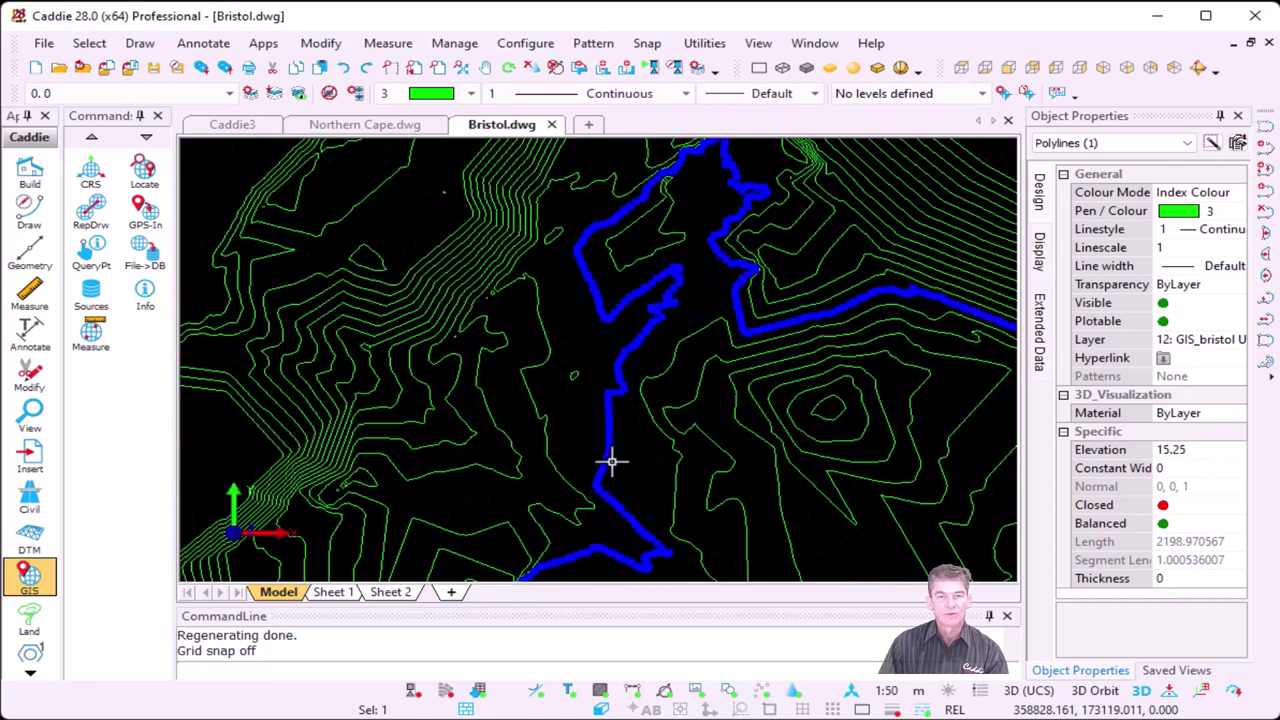
key(Escape)
click(646, 416)
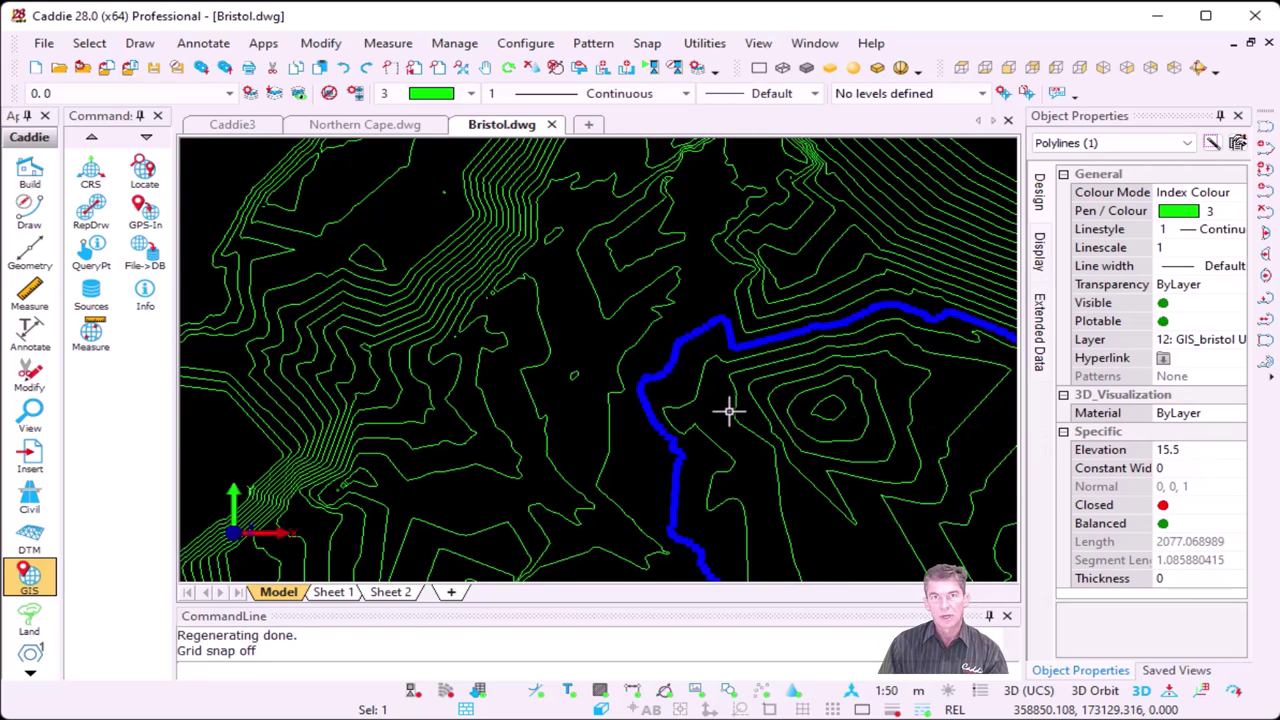
mouse_move(728, 410)
shift+middle_down()
mouse_move(690, 510)
mouse_move(660, 503)
mouse_move(550, 385)
mouse_move(694, 386)
mouse_move(727, 368)
mouse_move(740, 470)
shift+middle_up()
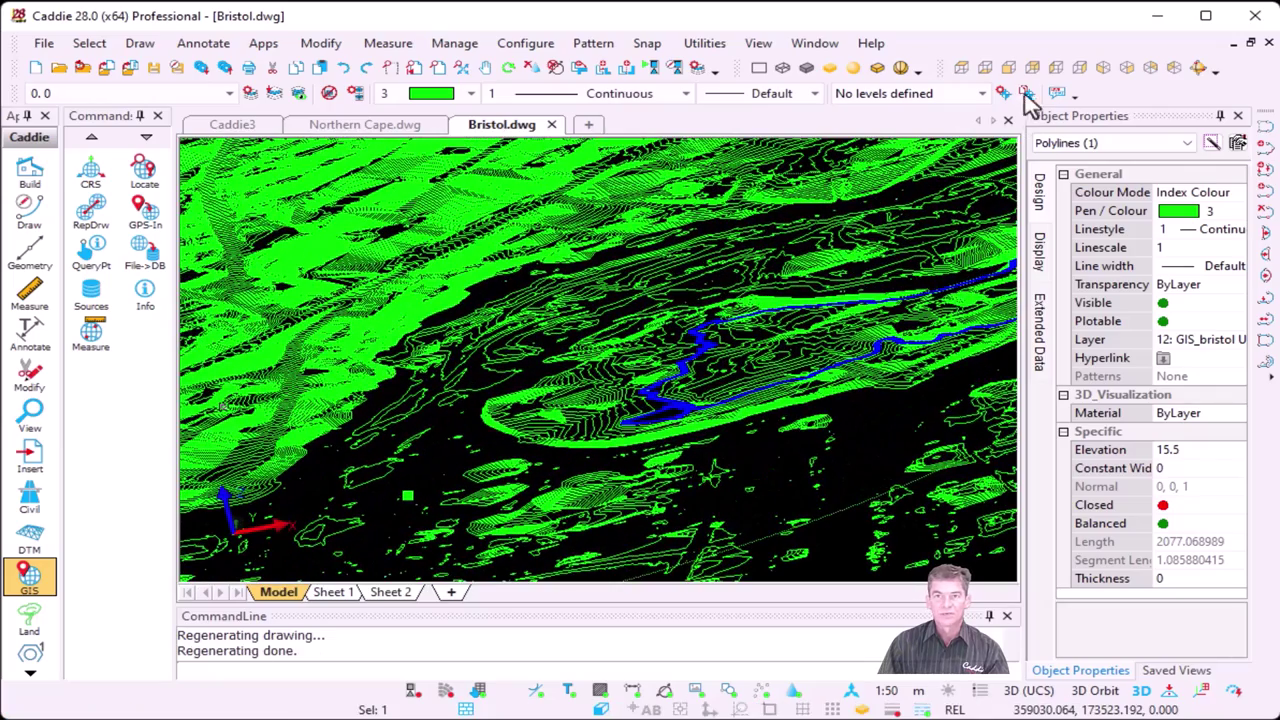
- Show the Bristol contours in side view, deselected and zoomed in, with a slight oblique orbit
click(1006, 68)
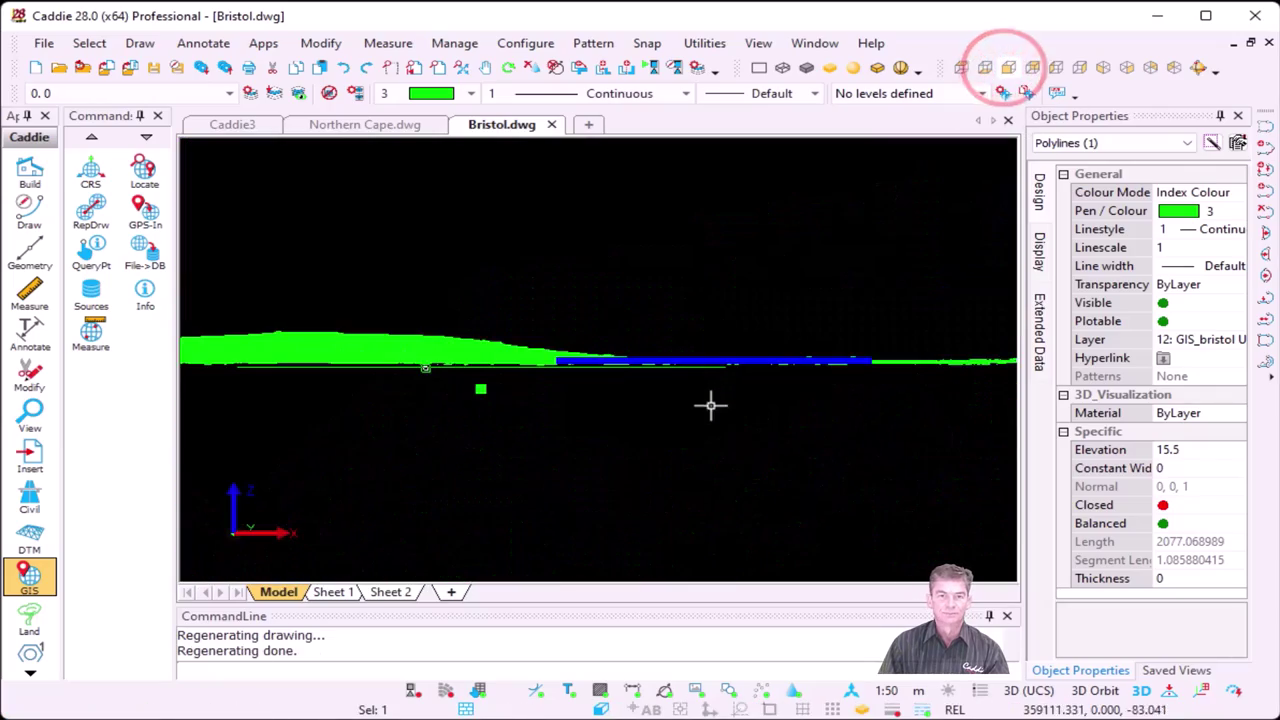
key(Escape)
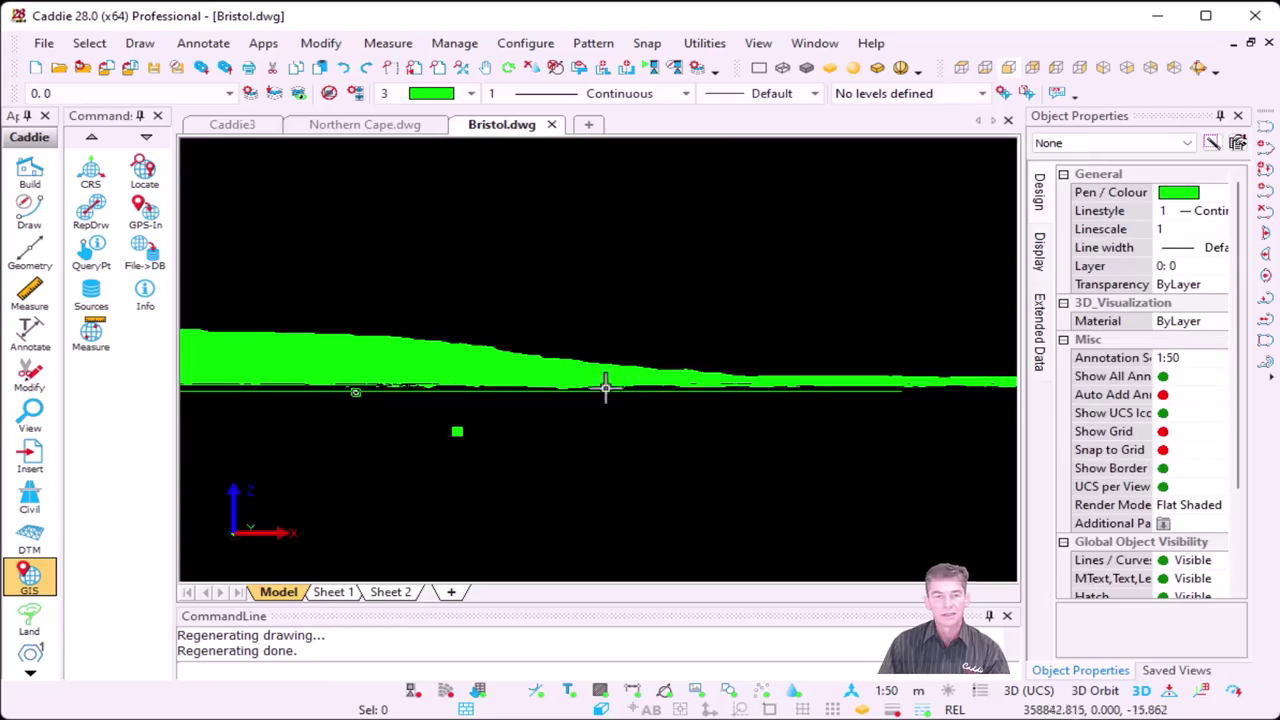
scroll(512, 360, up, 2)
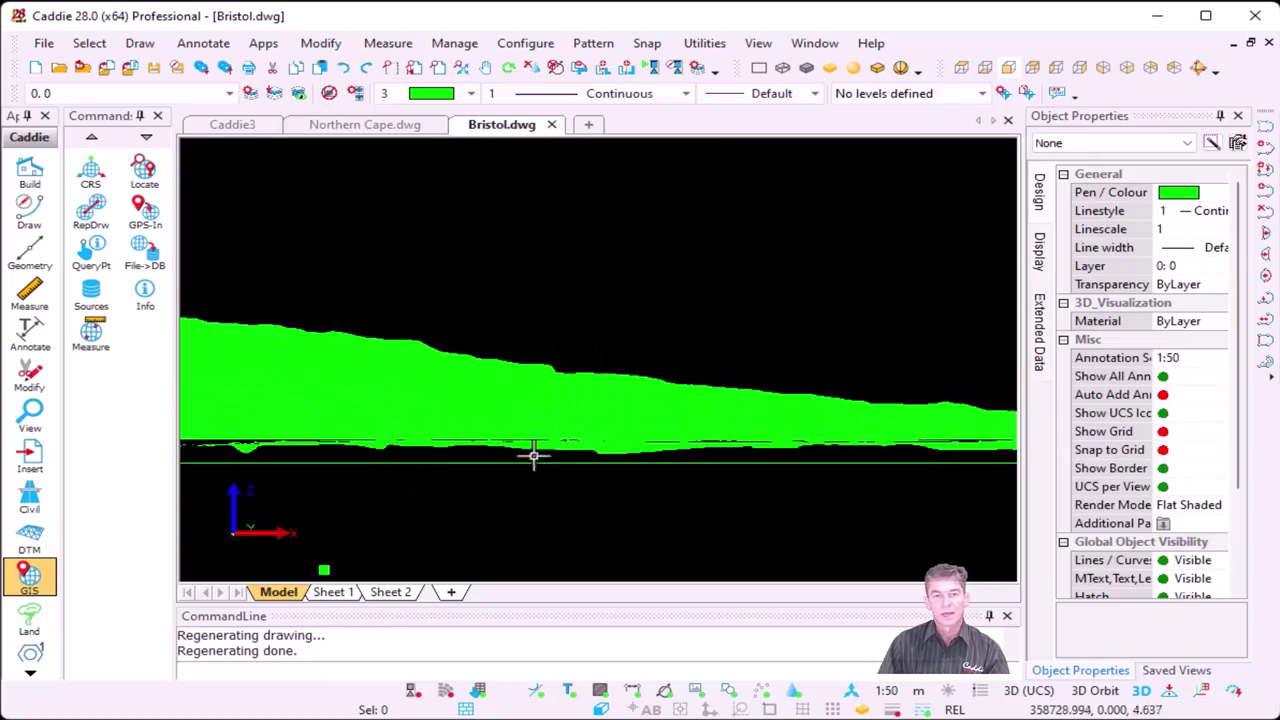
shift+middle_drag(531, 454, 484, 453)
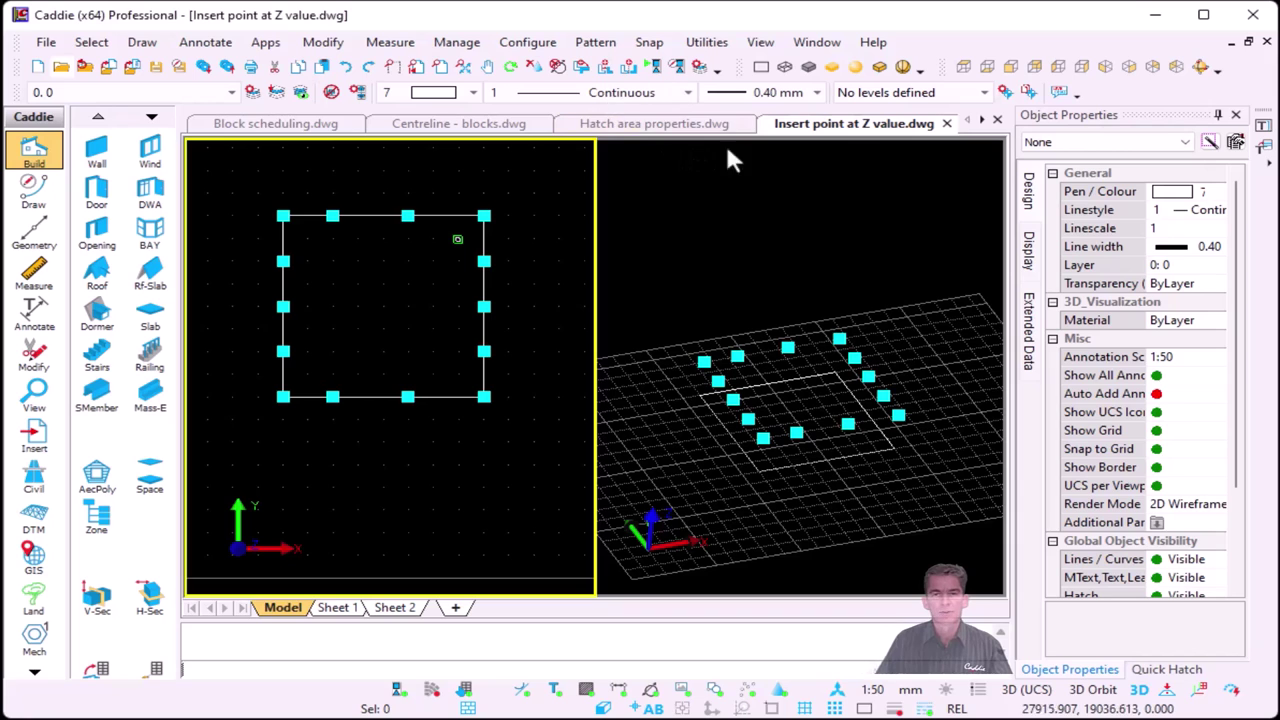
- Cycle through the Hatch area properties, Centreline - blocks, Block scheduling and Insert point at Z value drawings
click(700, 124)
click(487, 124)
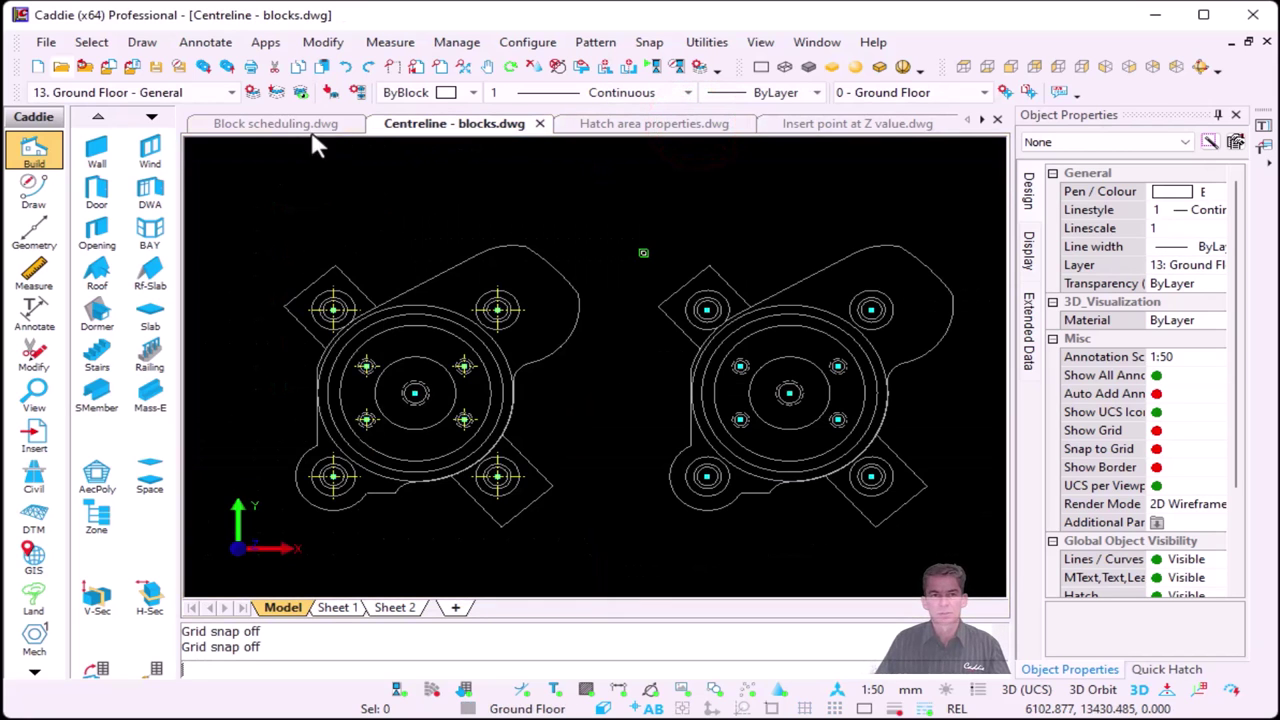
click(300, 124)
click(856, 125)
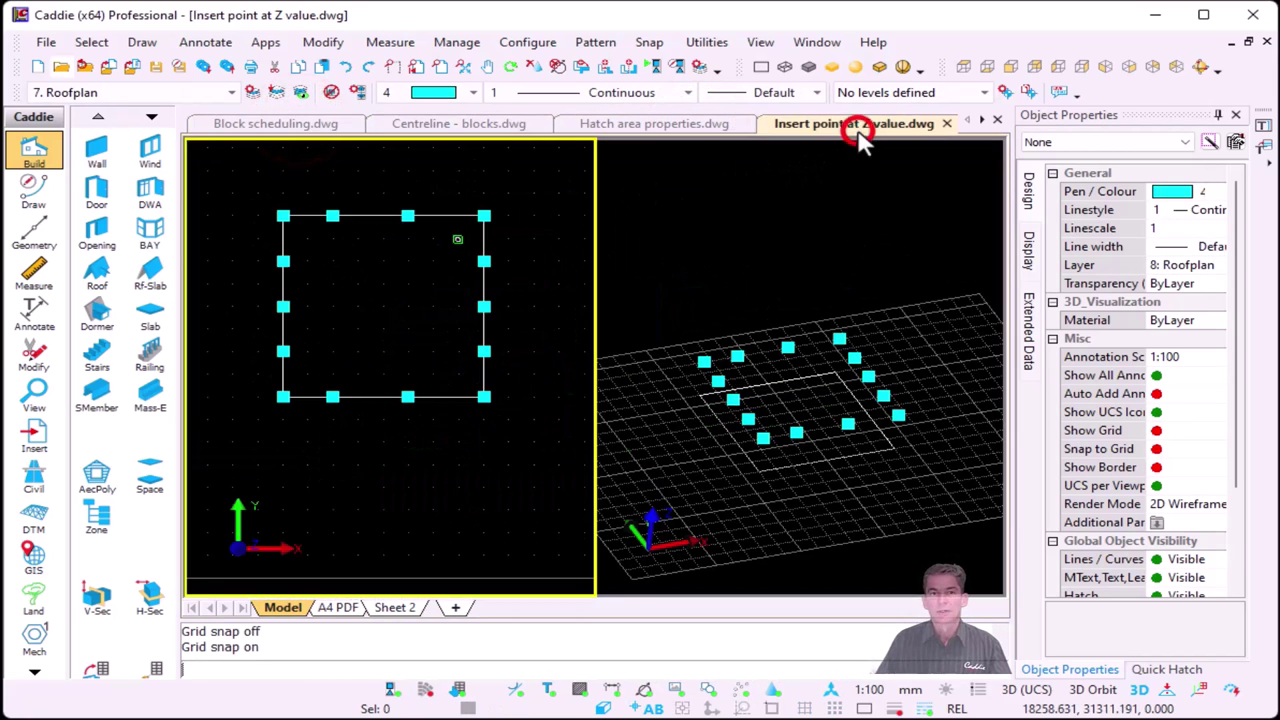
- Close all four drawings without saving and start a new blank drawing, Caddie3
click(47, 43)
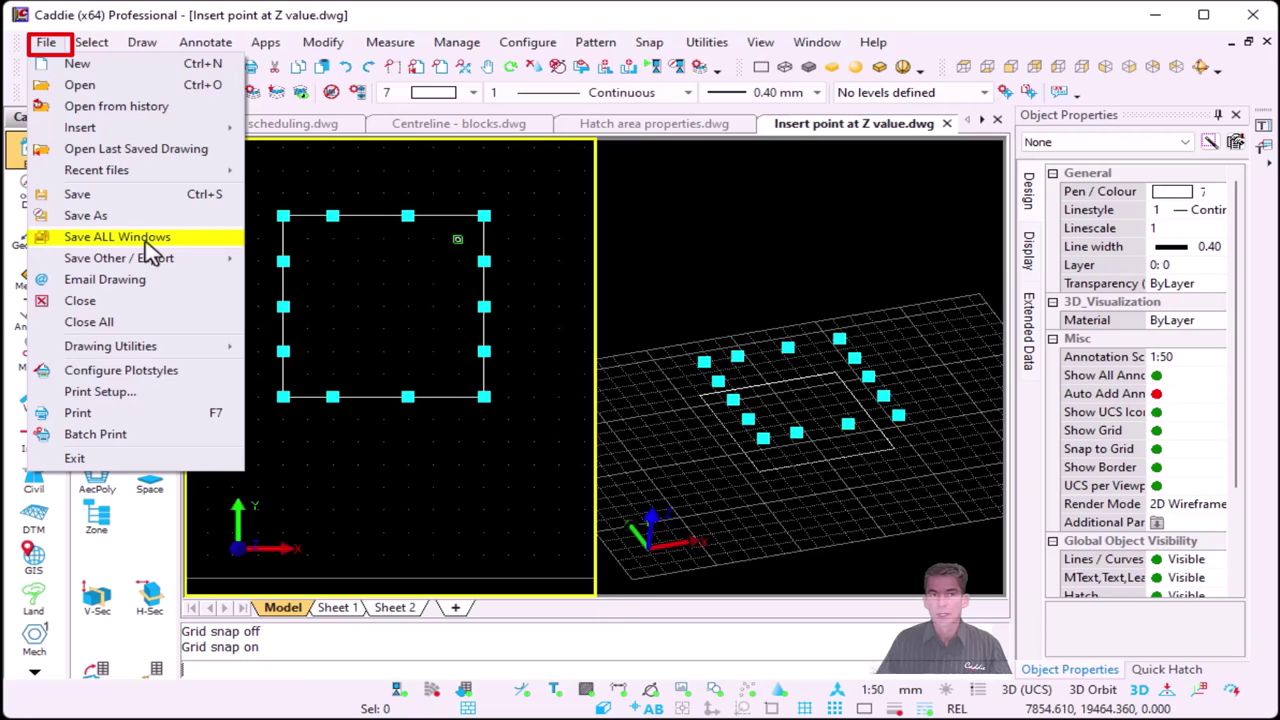
click(144, 324)
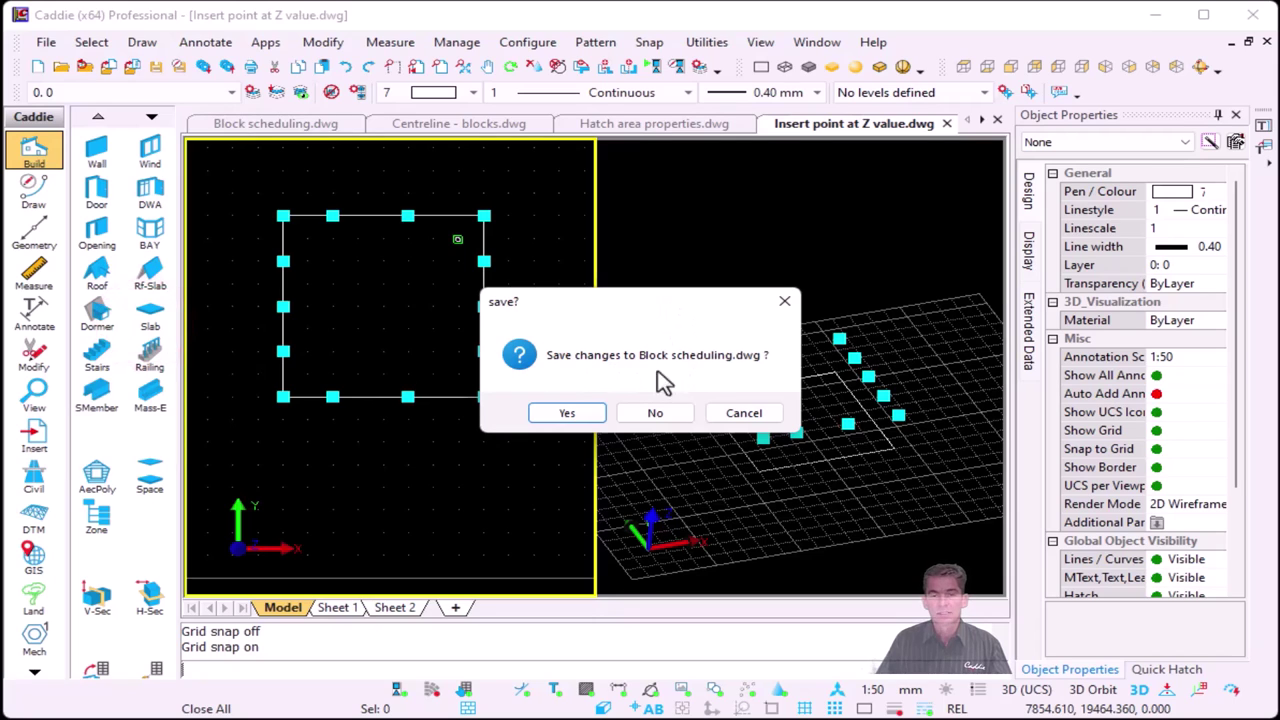
click(658, 413)
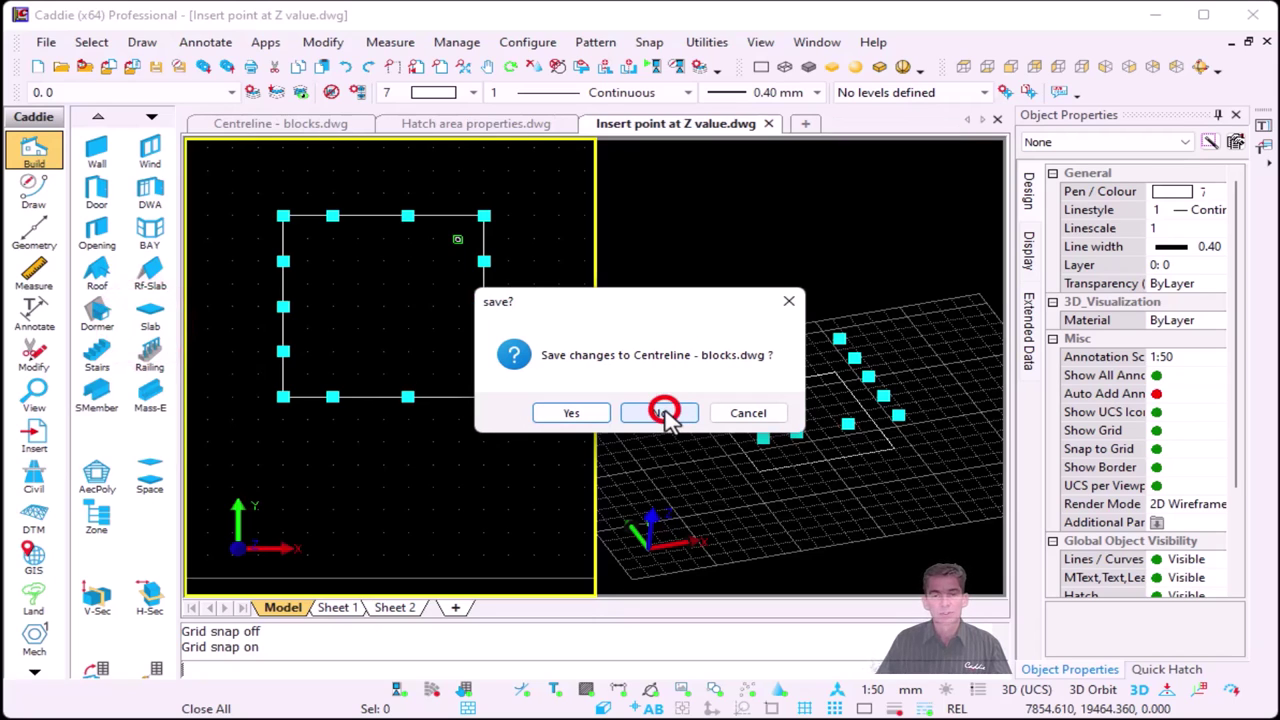
click(662, 413)
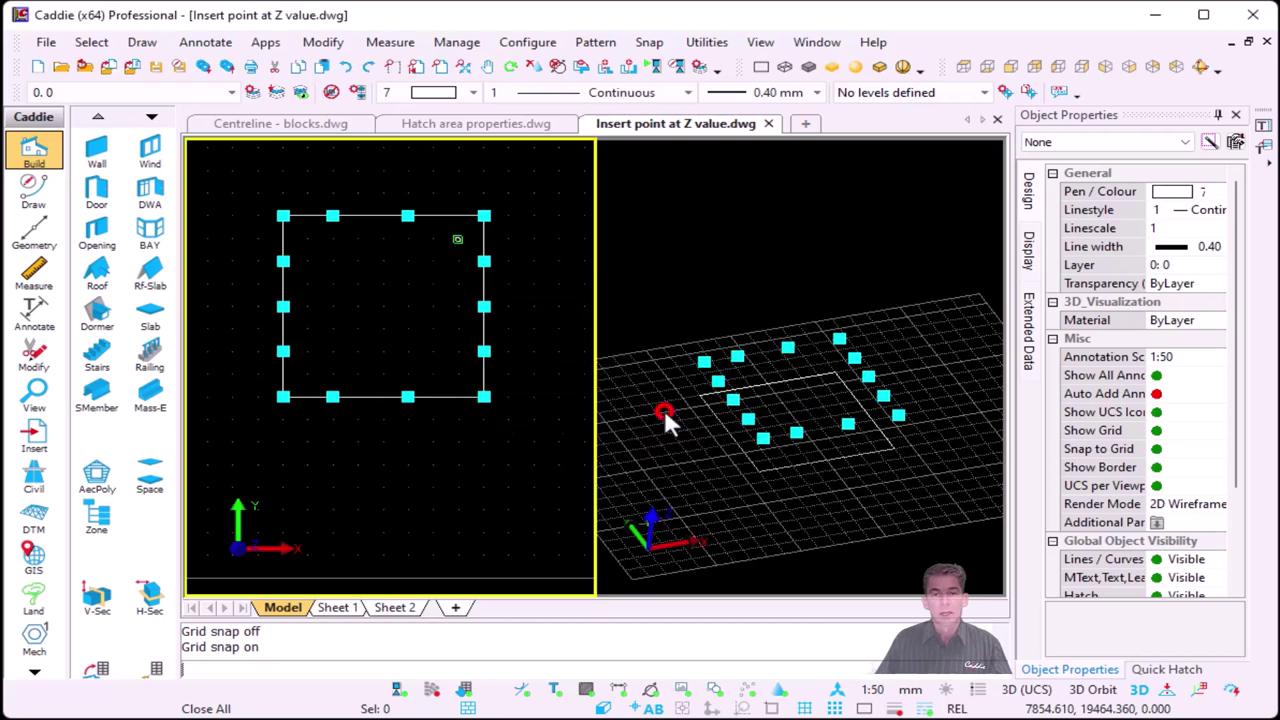
click(666, 413)
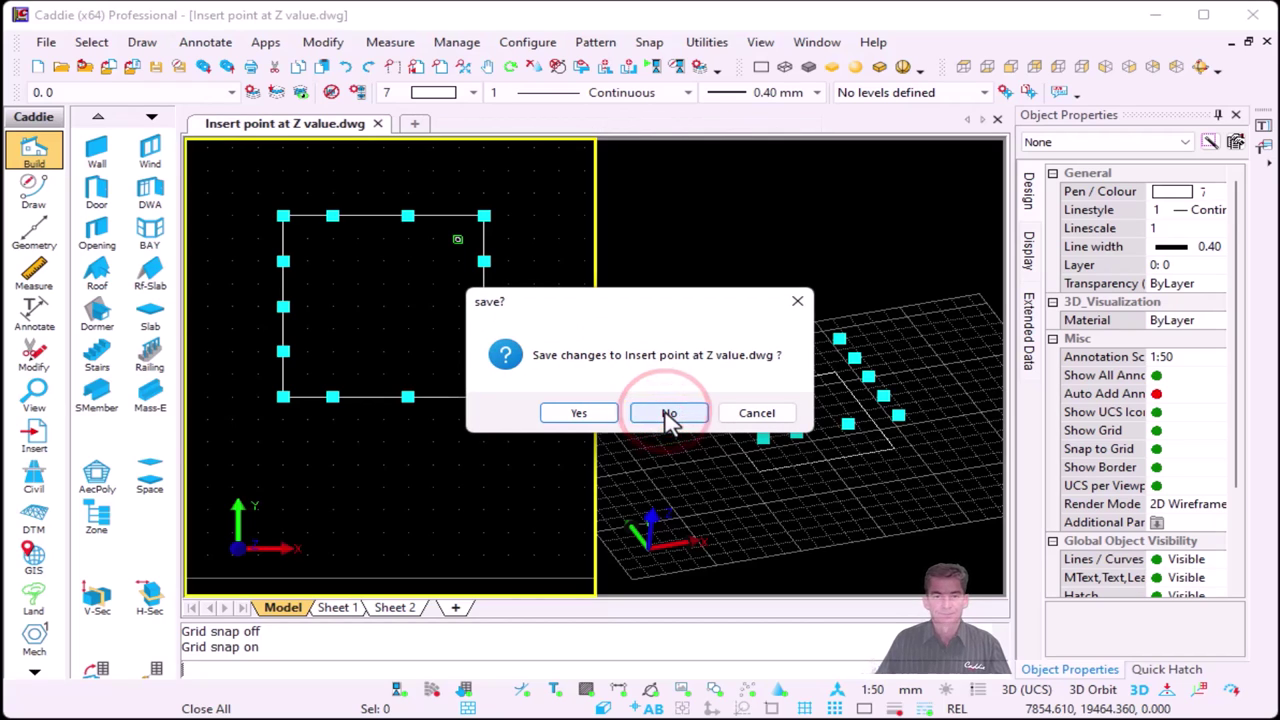
click(668, 413)
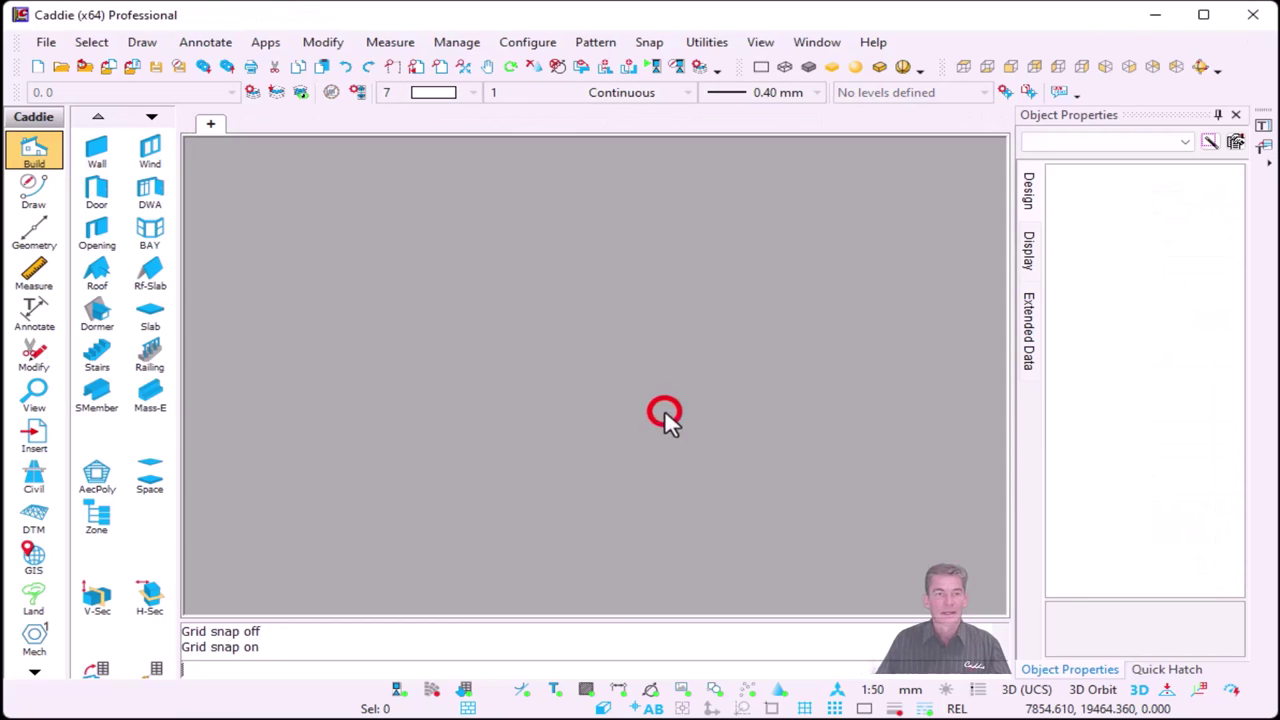
click(211, 125)
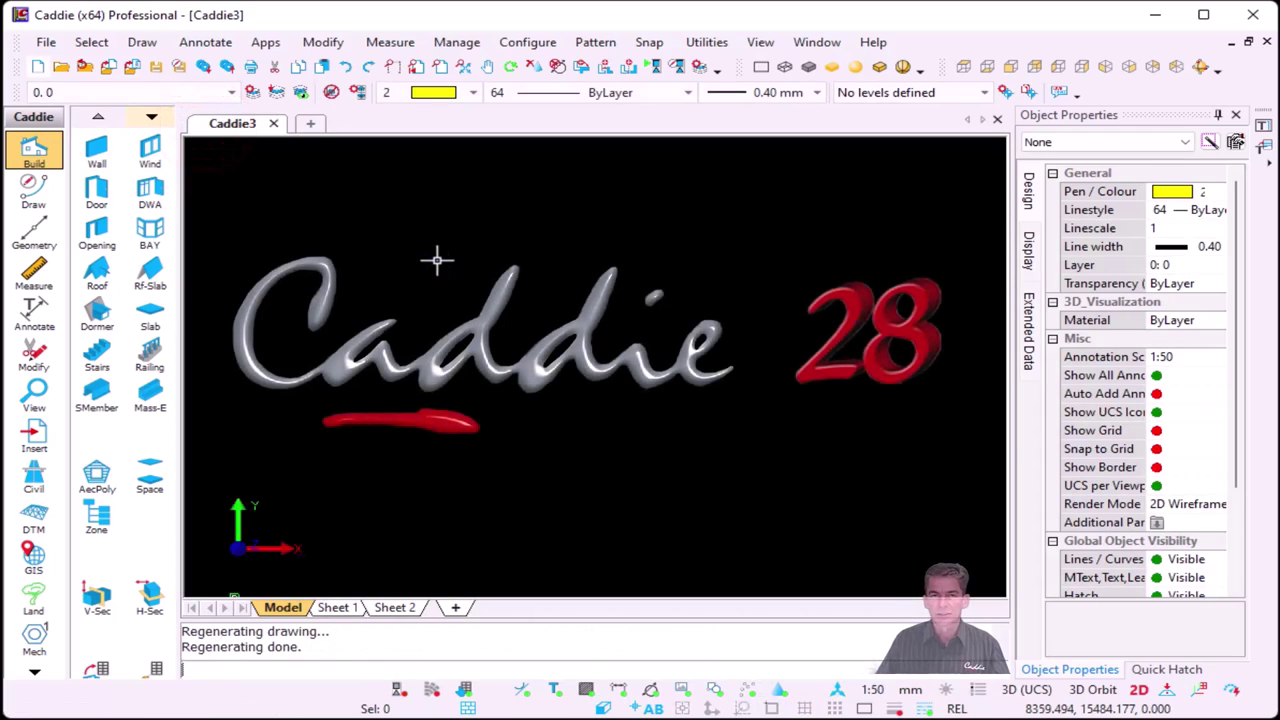